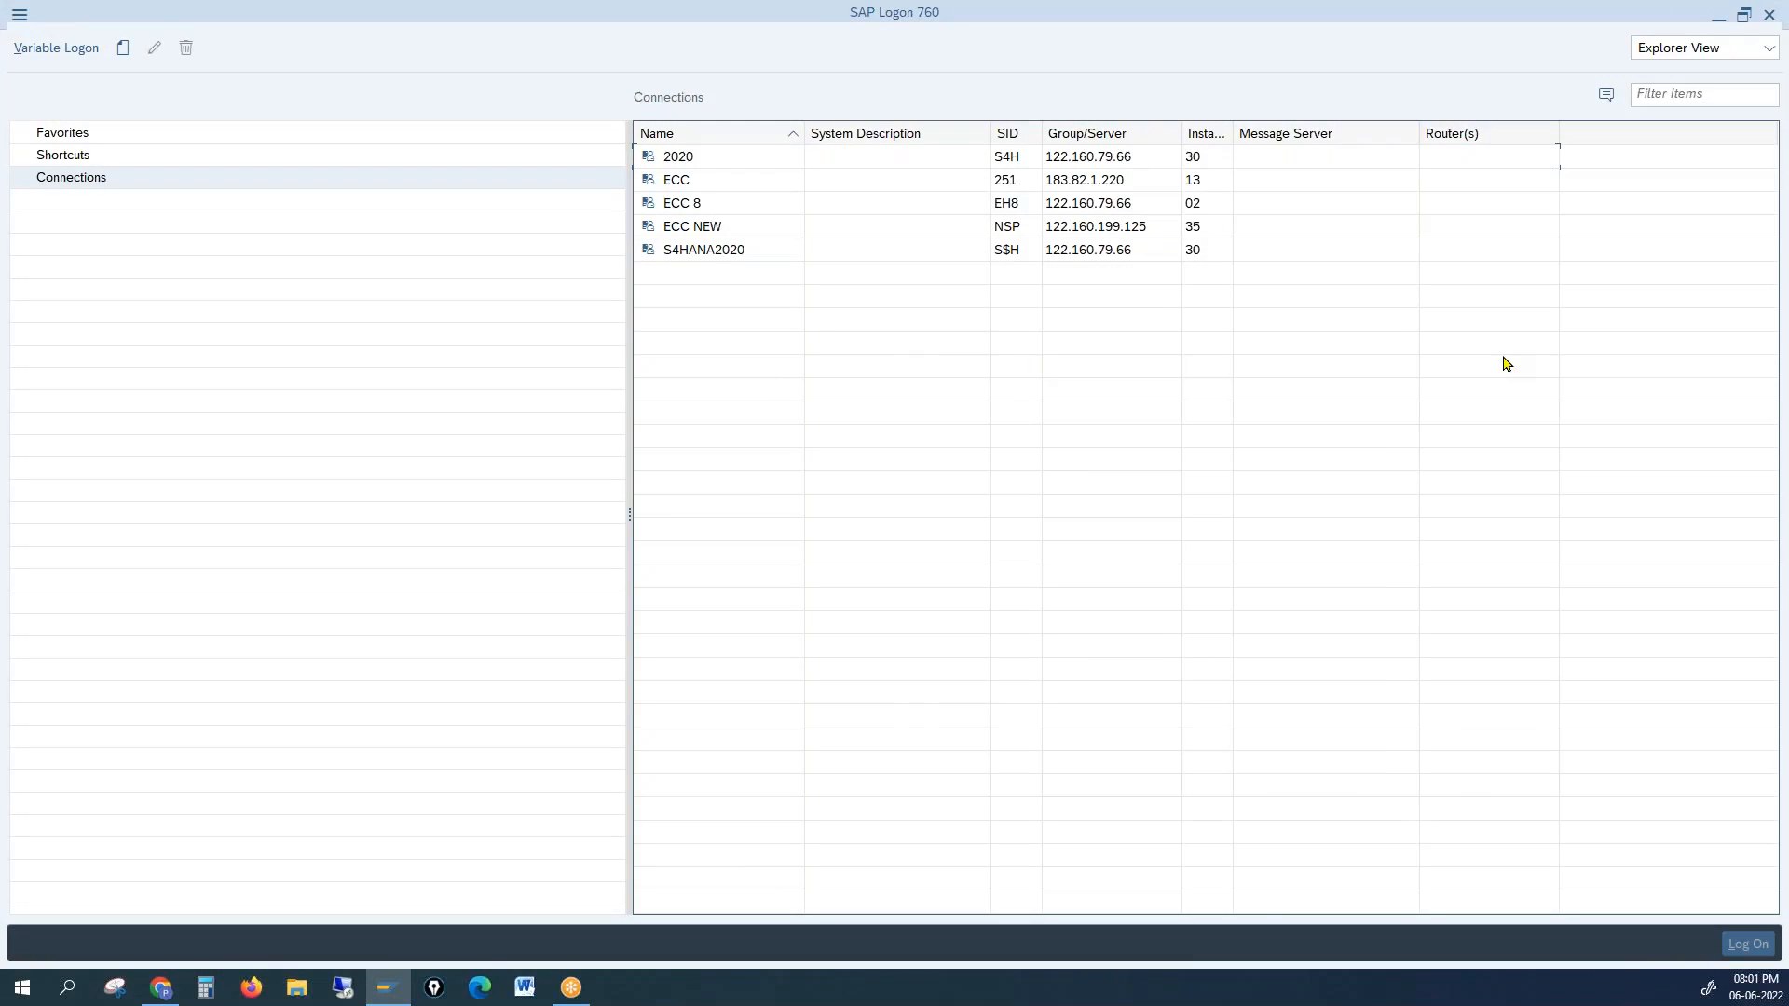
Step: Choose the ECC NEW connection in SAP Logon 760 to bring up its IDES ECC 6.0 logon screen
key("alt+Tab")
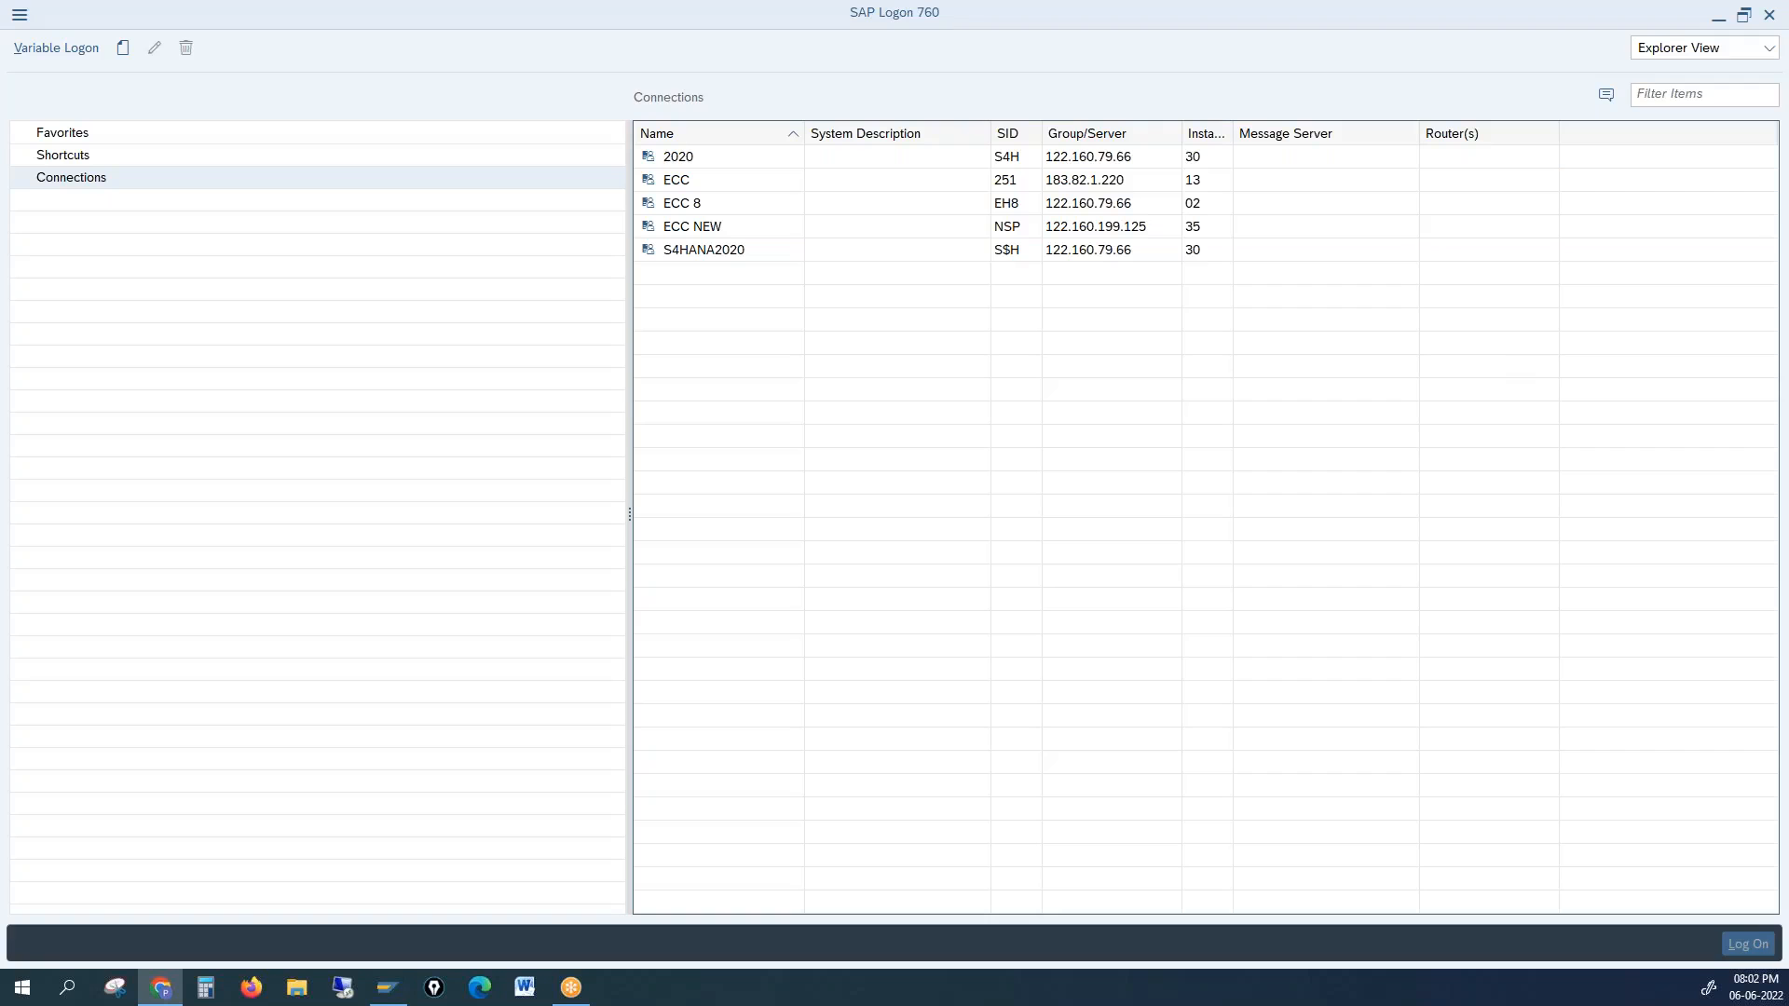
left_click(706, 228)
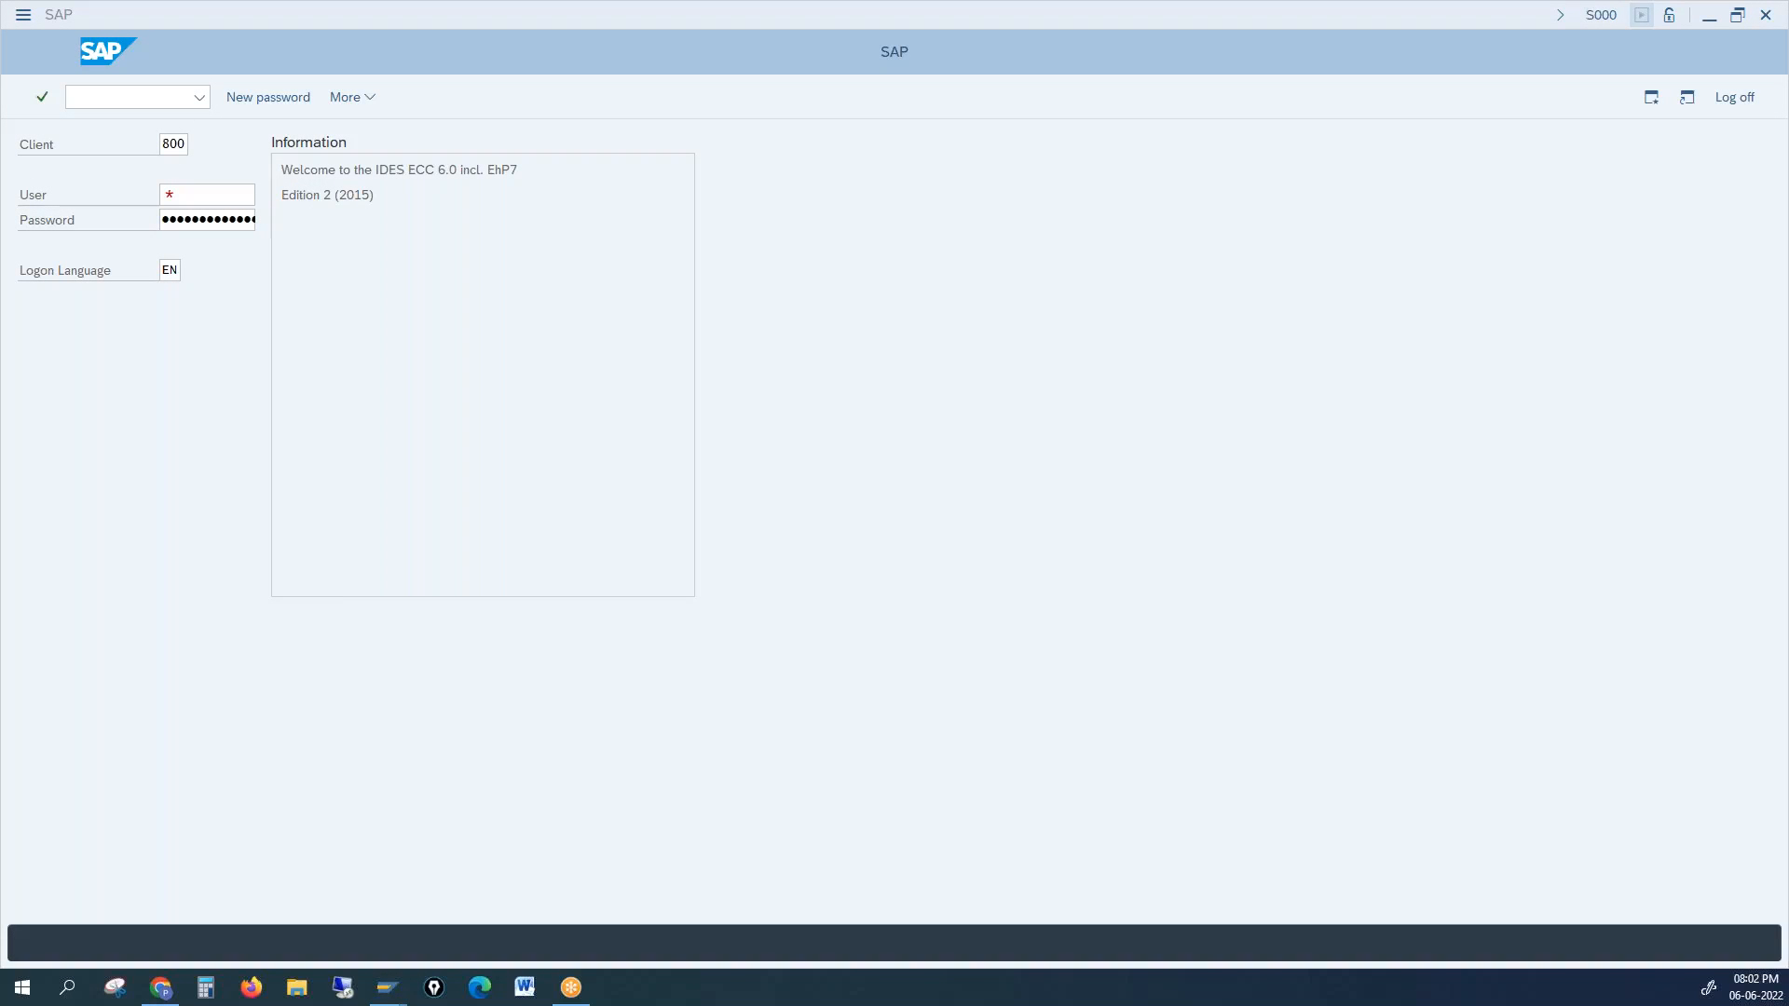
Step: Log on to client 800 with the saved user name, re-entering the password after the incorrect-password error
left_click(194, 188)
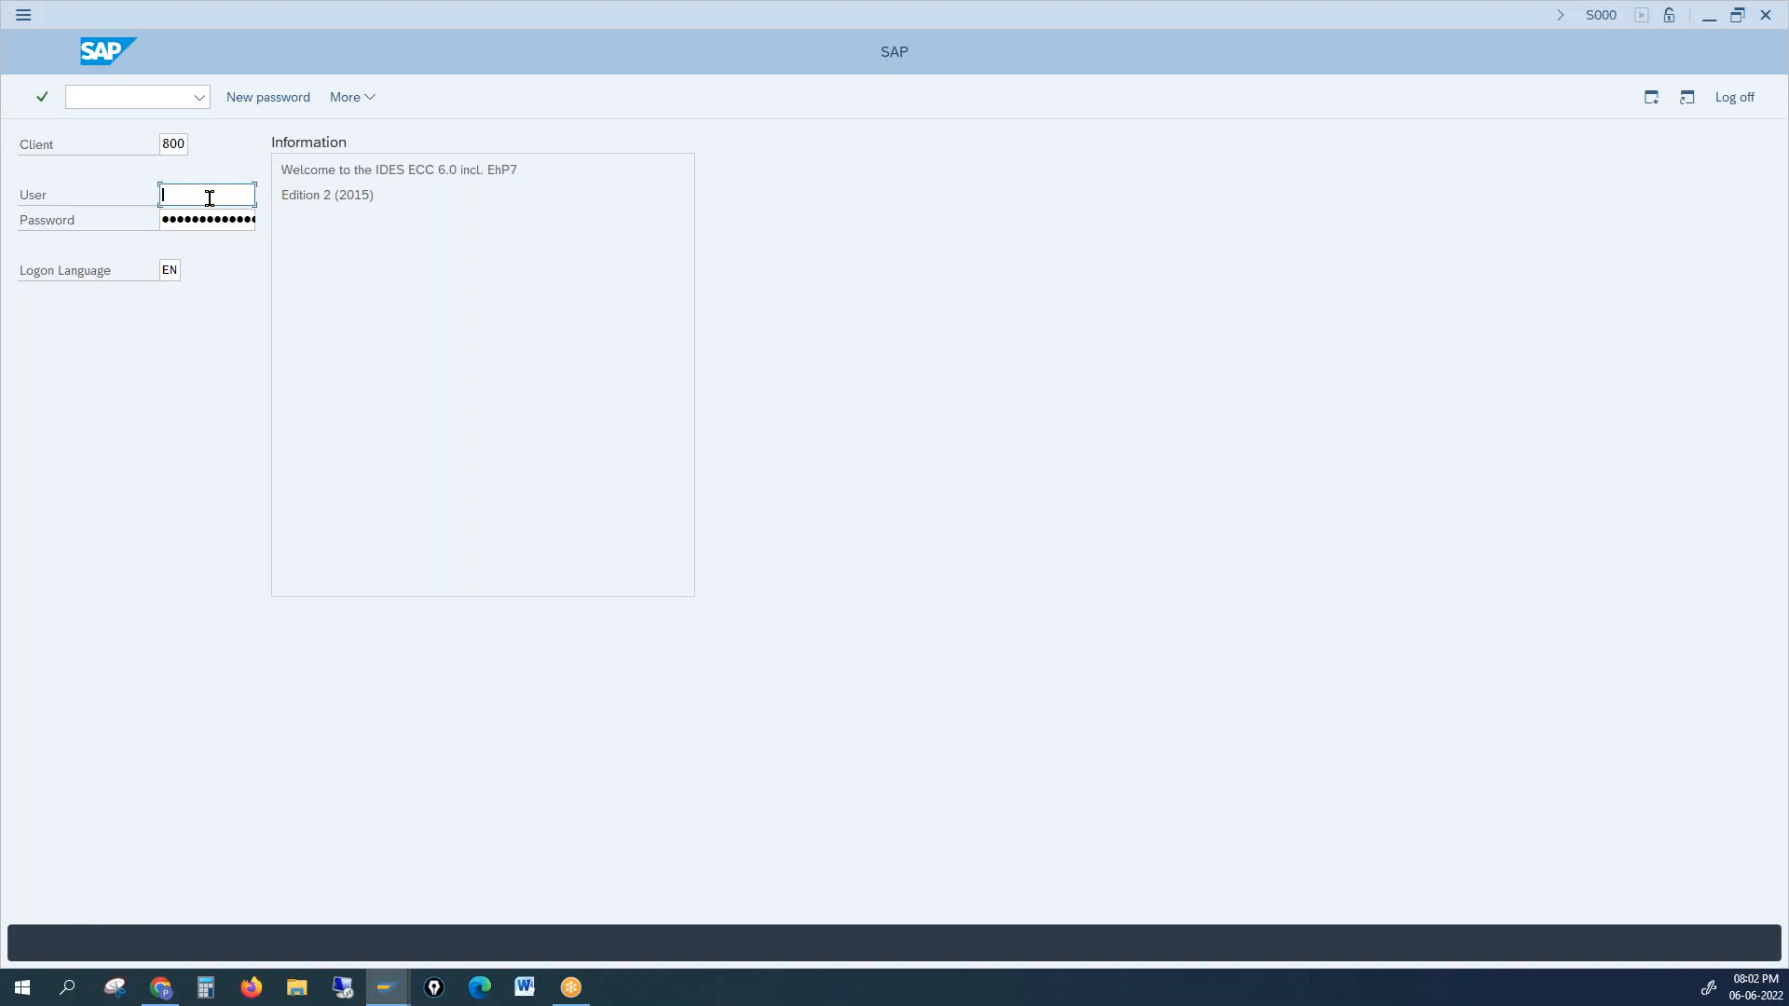
left_click(209, 197)
key("Down")
key("Return")
key("Tab")
key("Return")
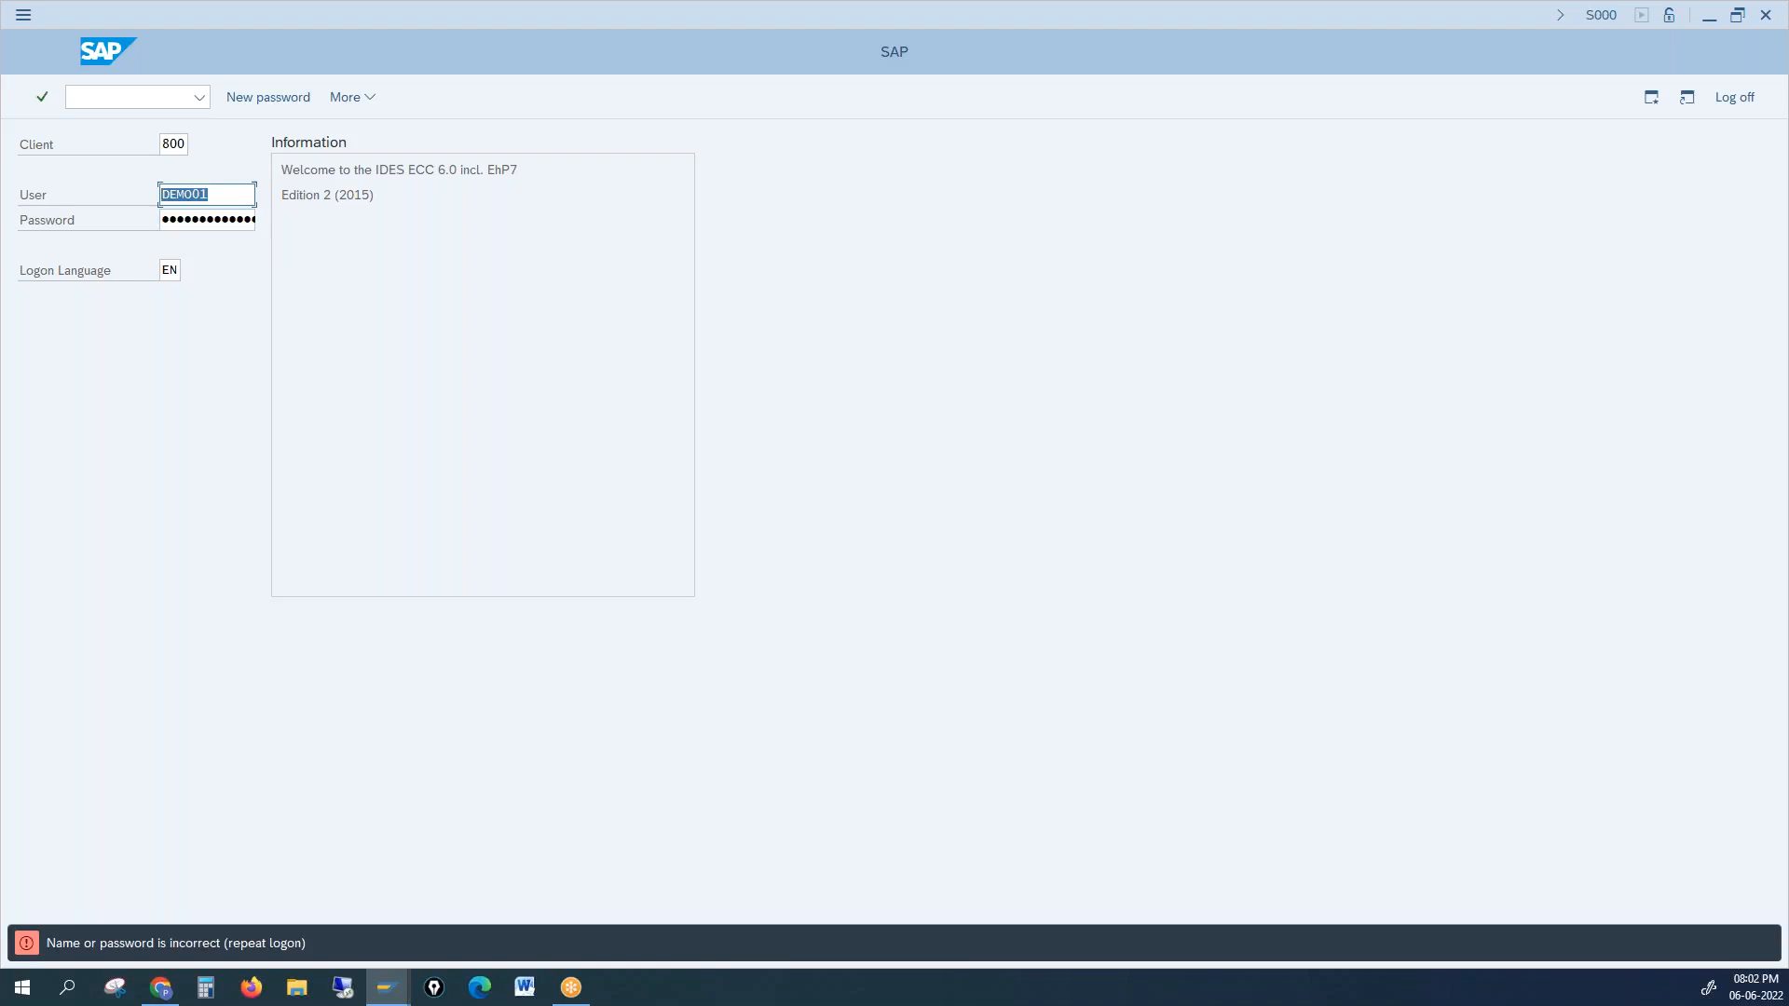
key("Tab")
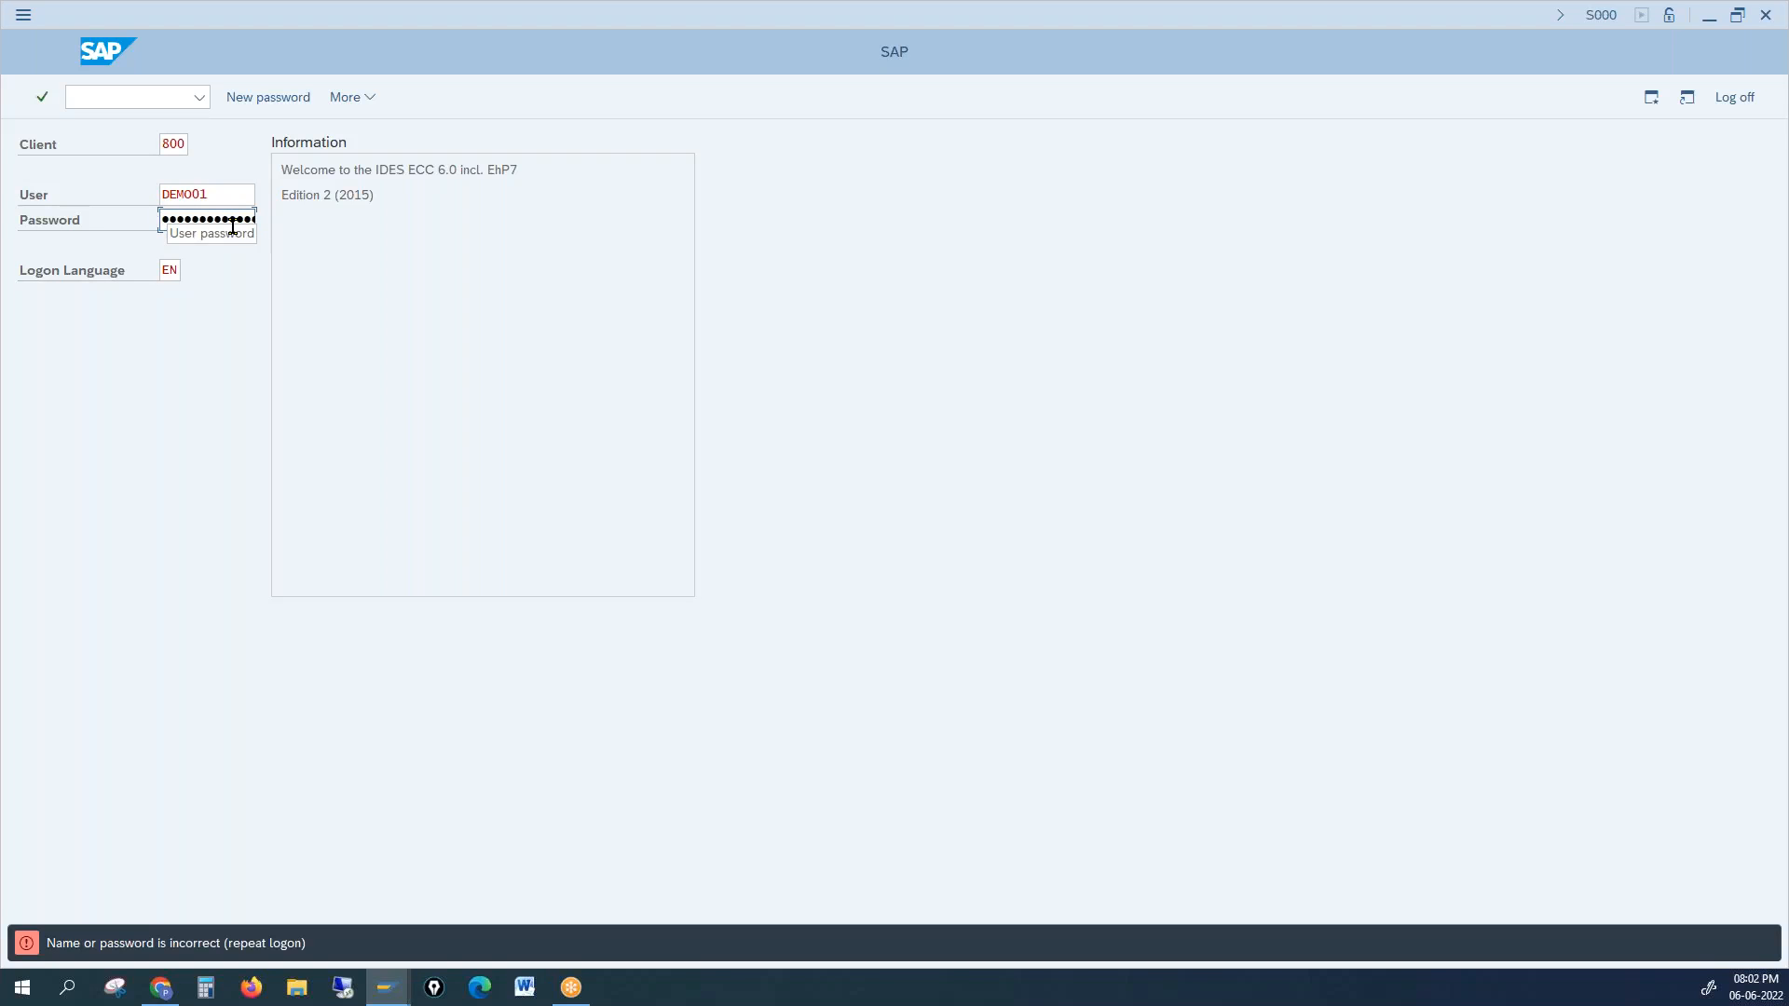
type("••")
key("Return")
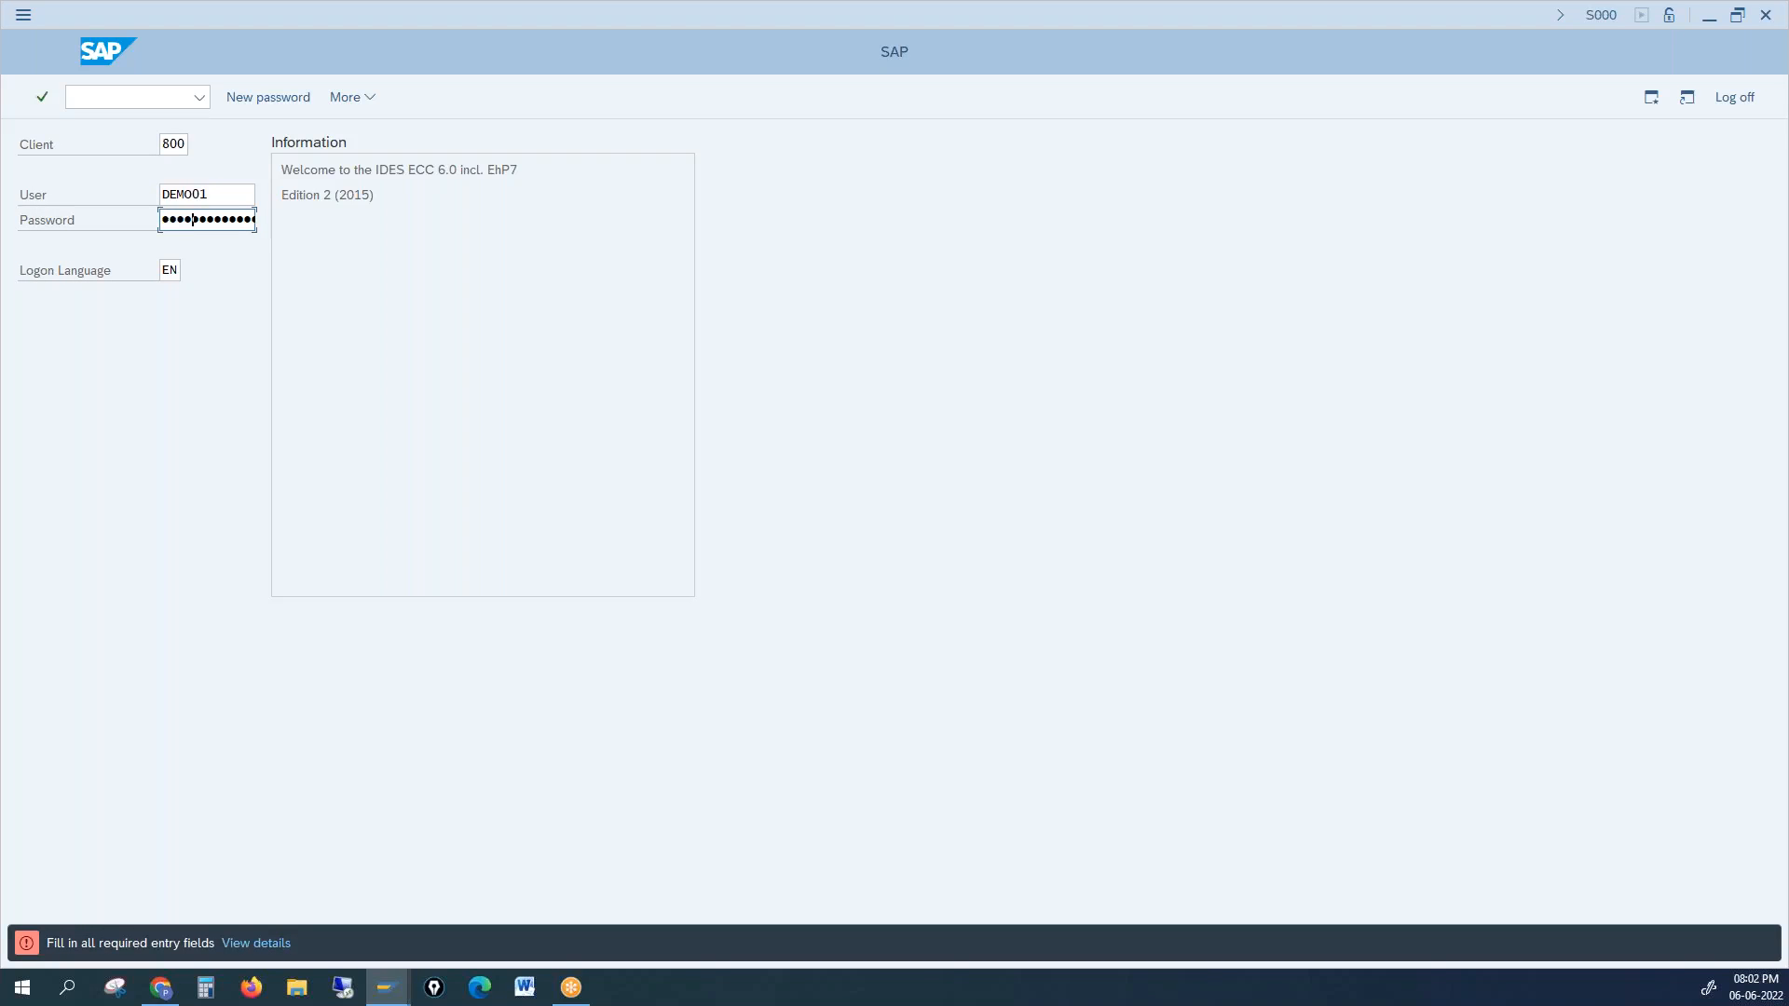
key("Return")
key("Return")
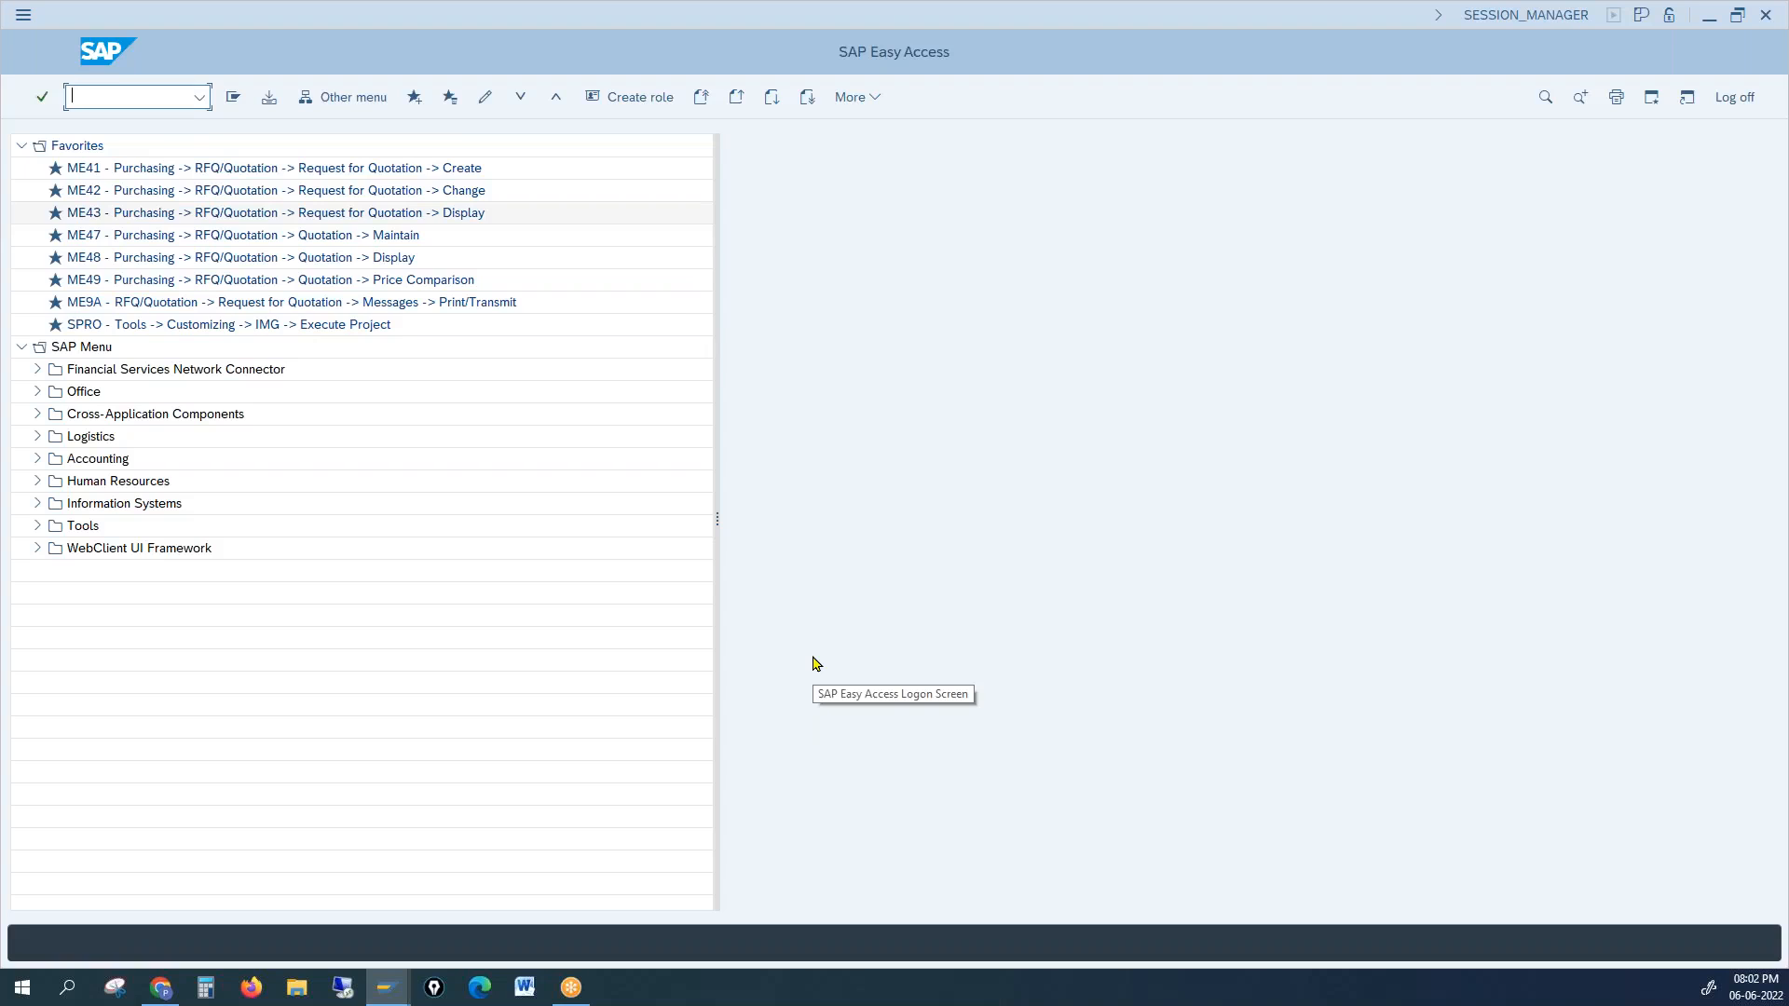
Step: Review the 90 customer account groups in OVT0, including Goods recipient, then enter /nXD01
type("ovt0")
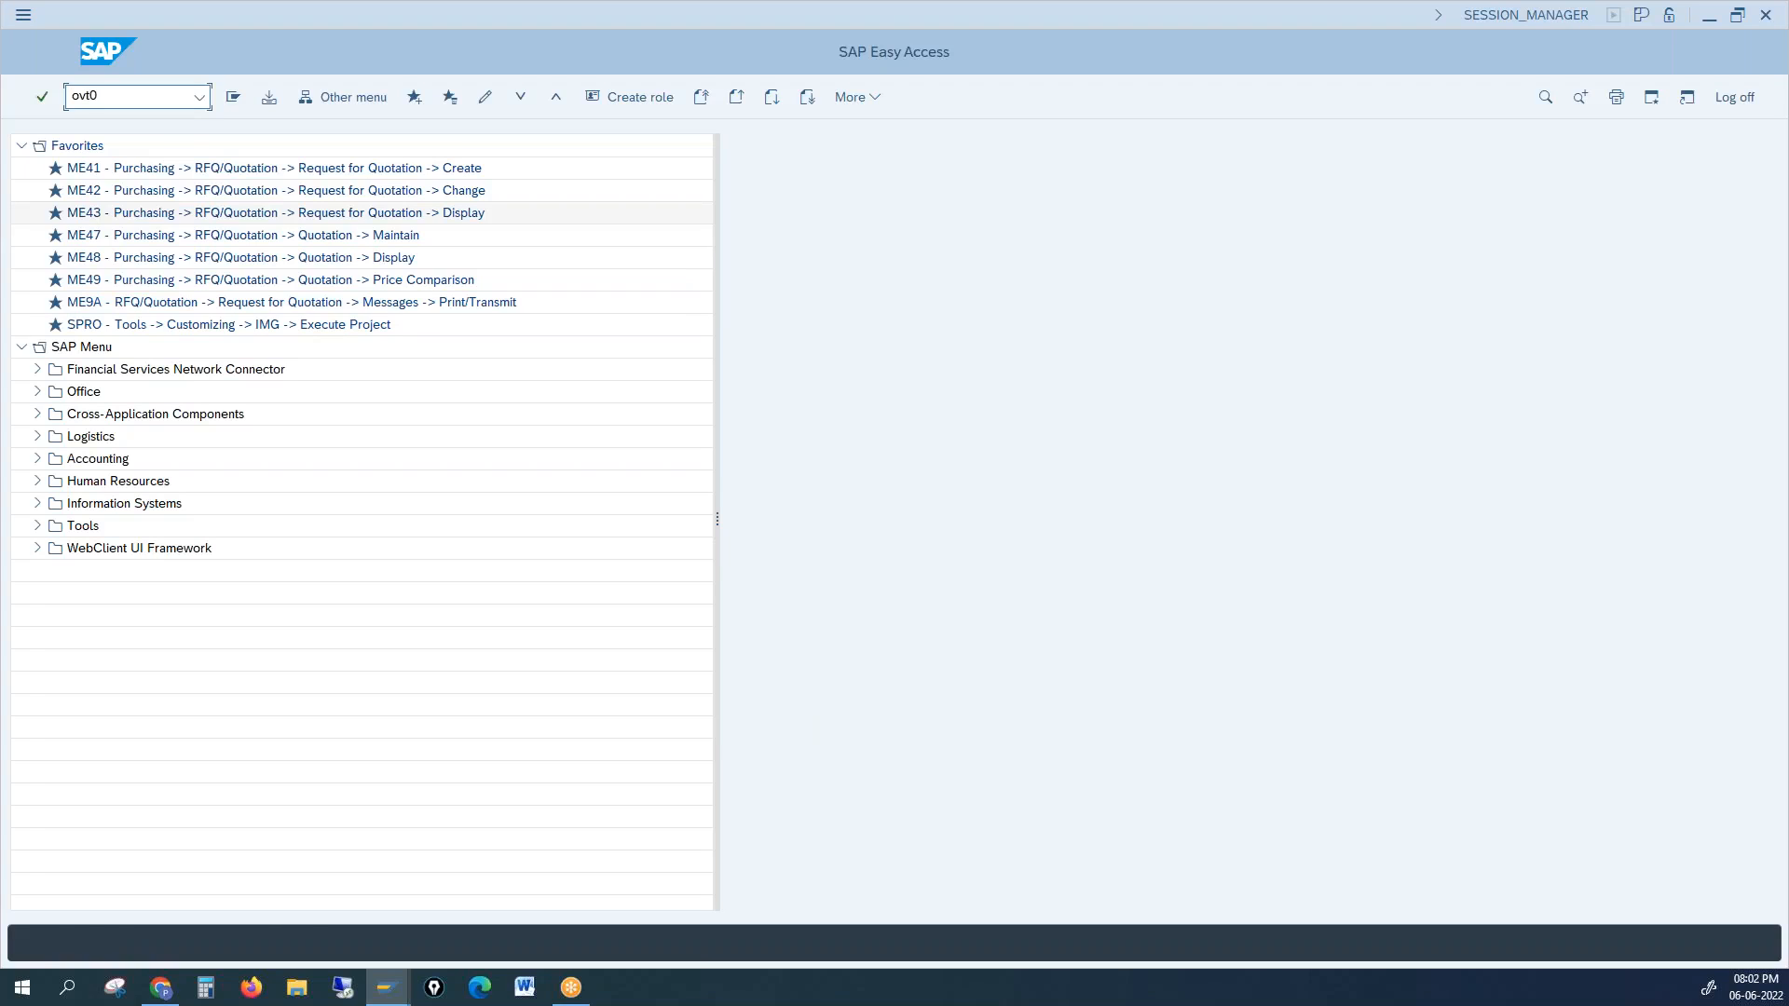
key("Return")
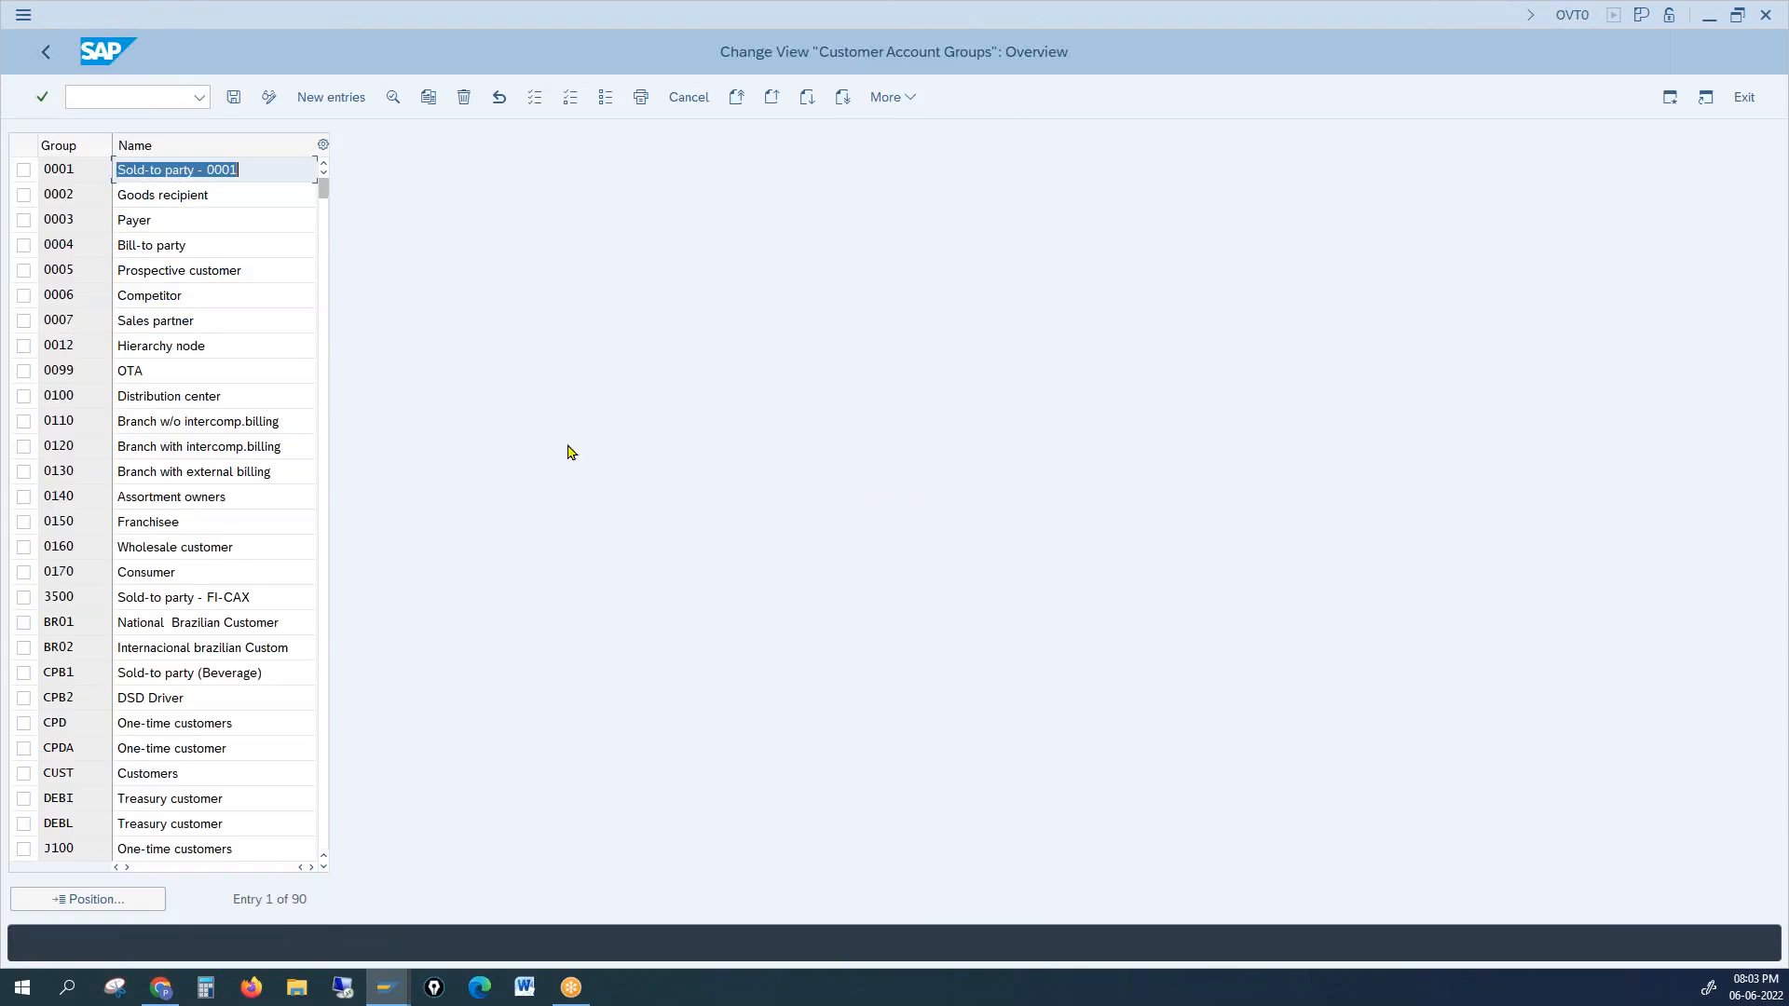
left_click(211, 196)
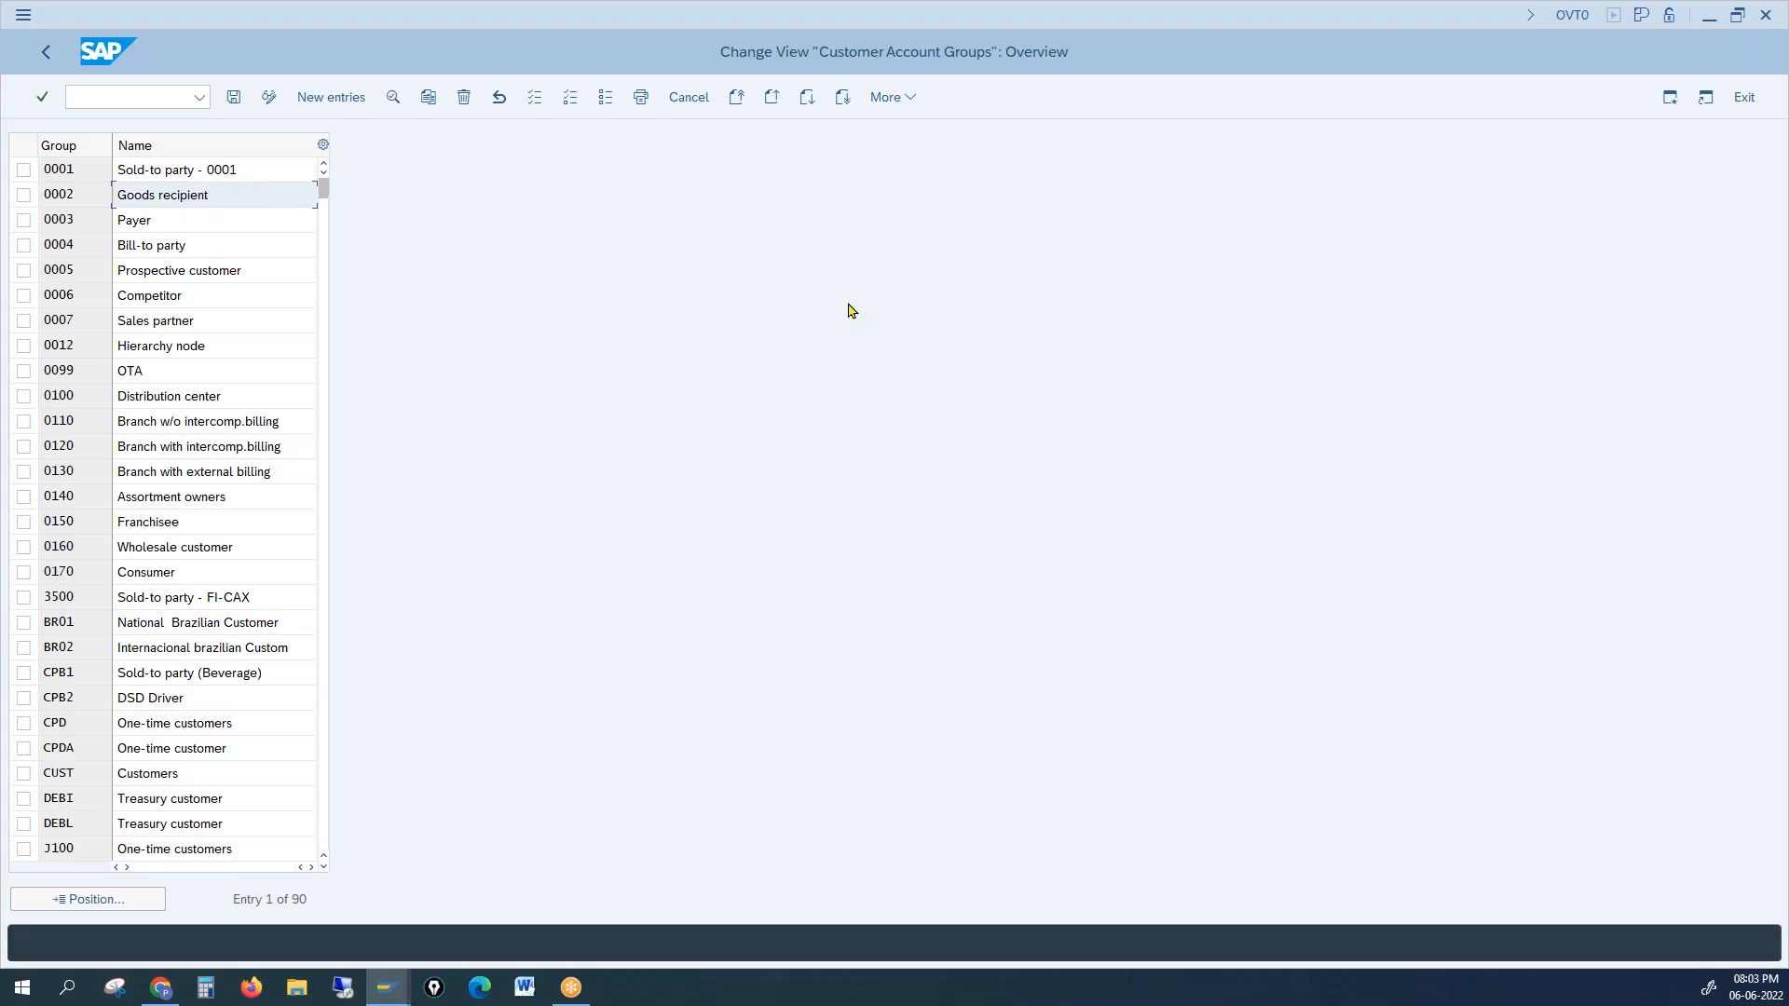
left_click(137, 91)
type("/n")
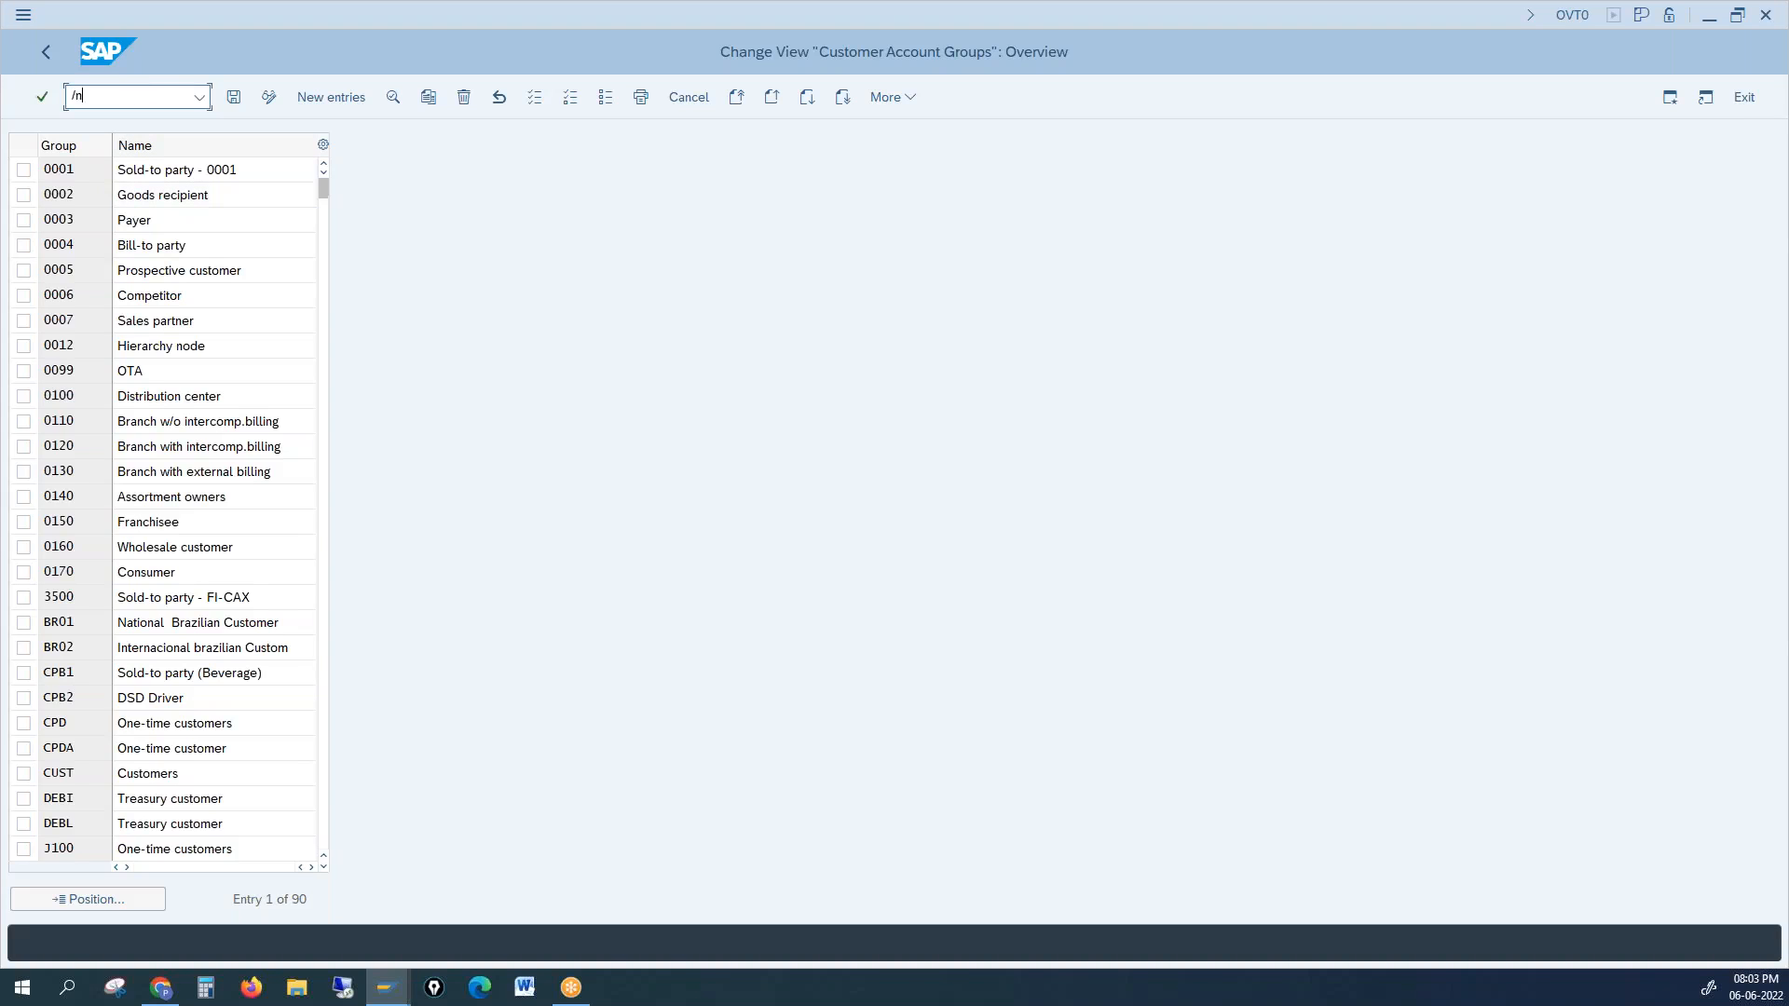
type("xd01")
Step: Start XD01 and bring up the account group list for the new customer
key("Return")
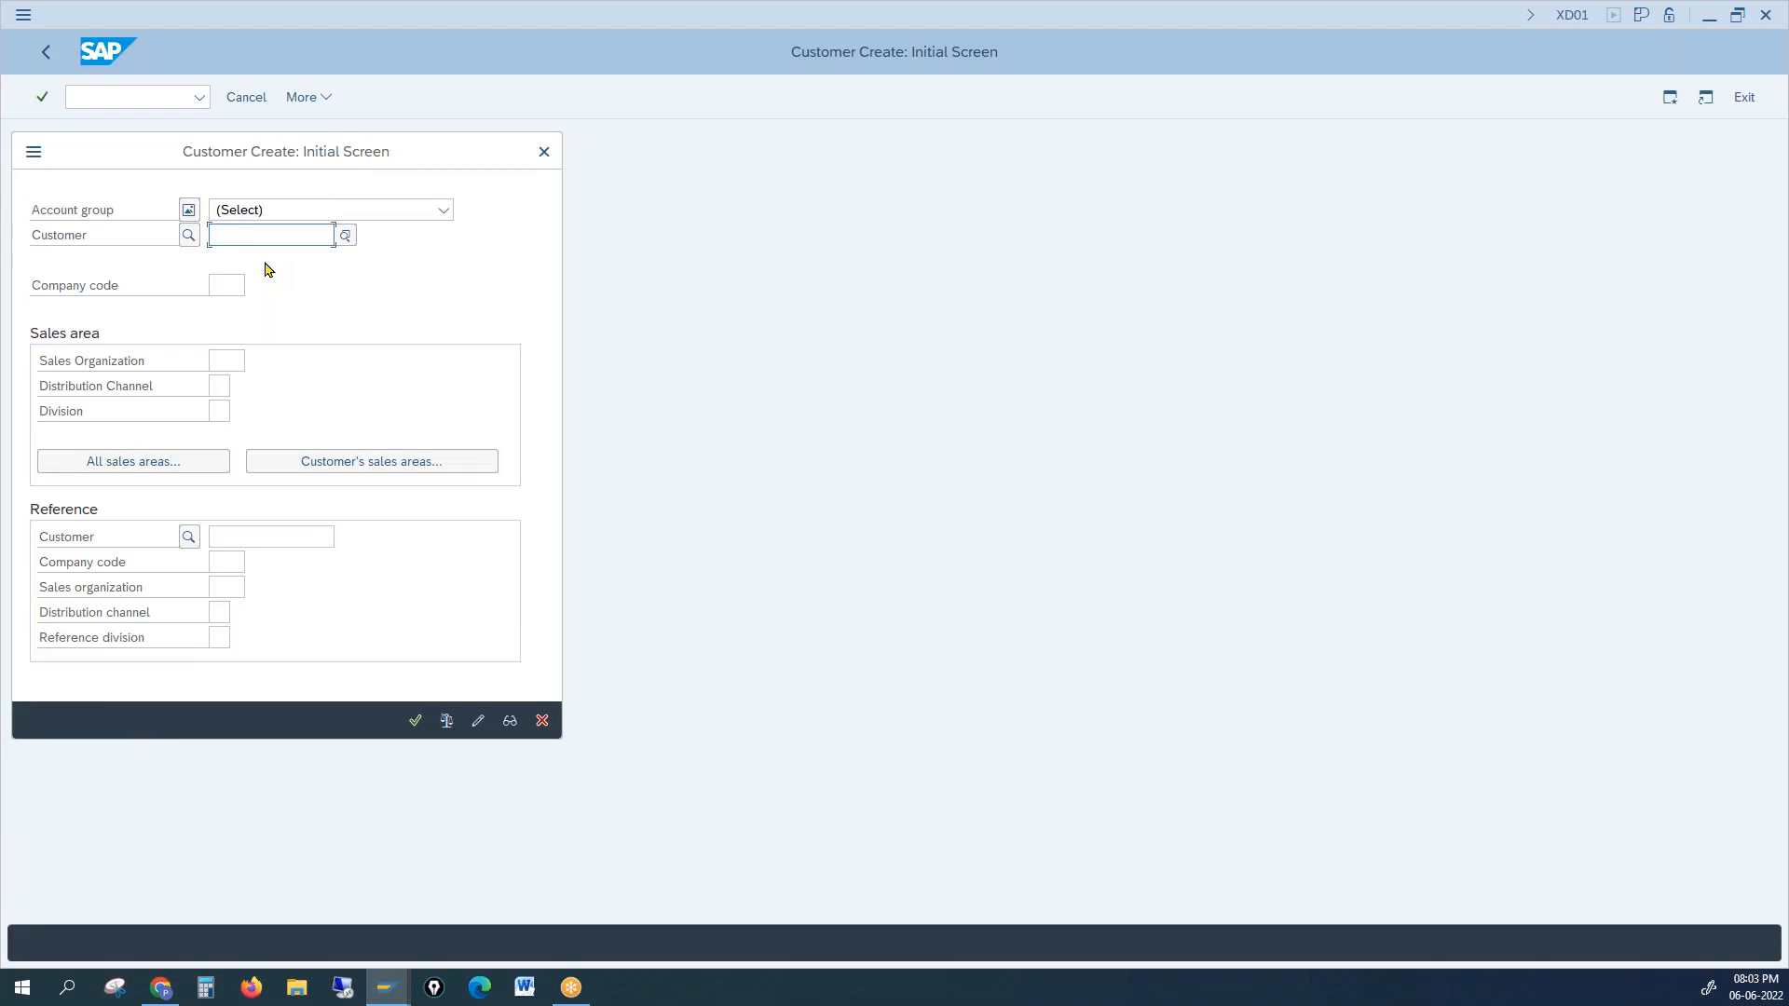
left_click(118, 214)
left_click(278, 211)
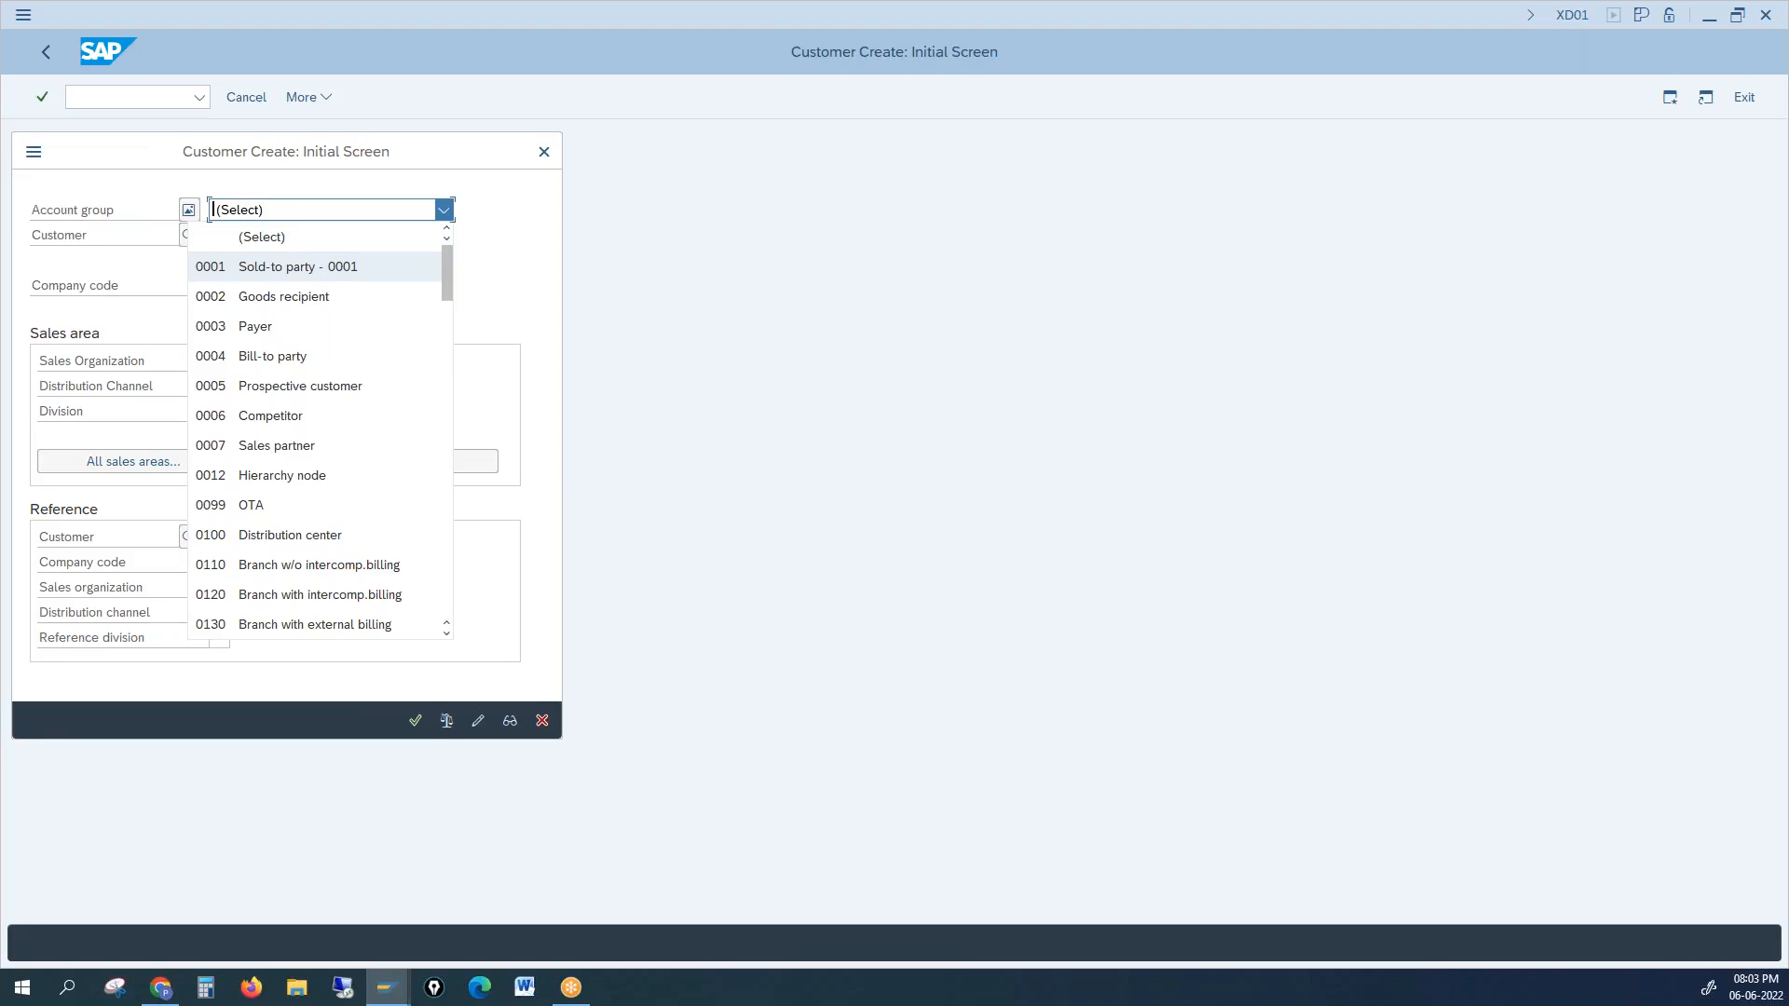
key("alt+Tab")
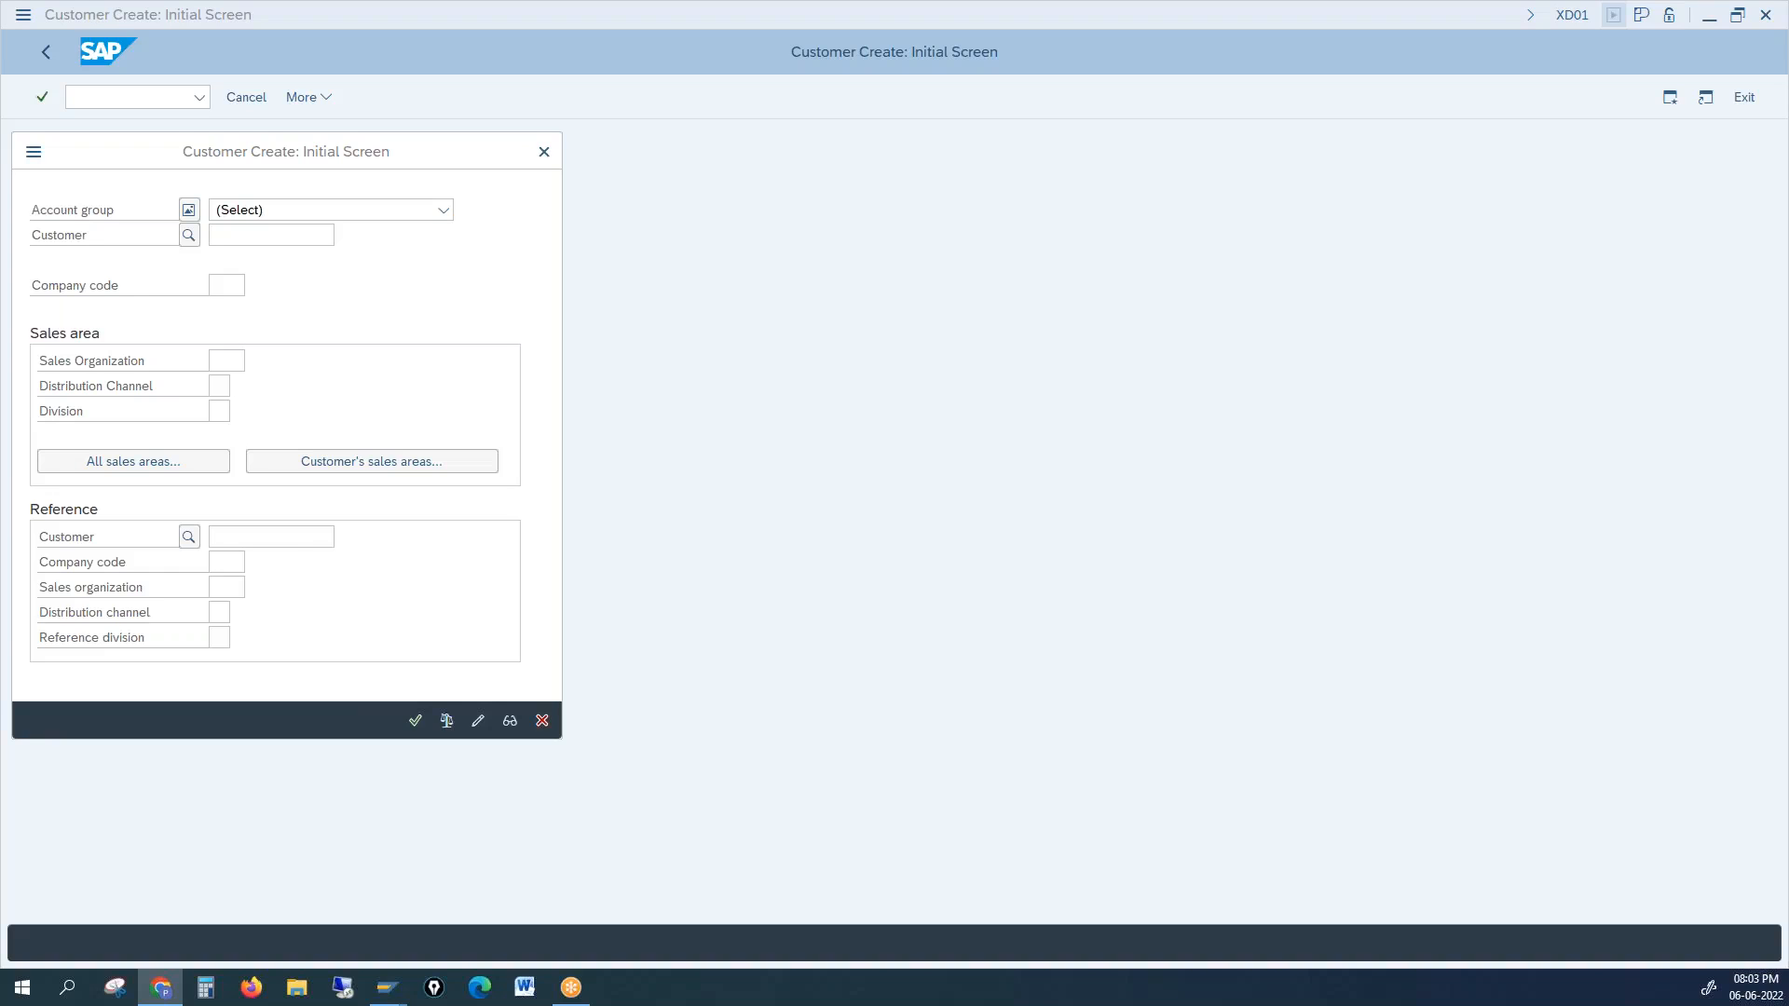
left_click(433, 269)
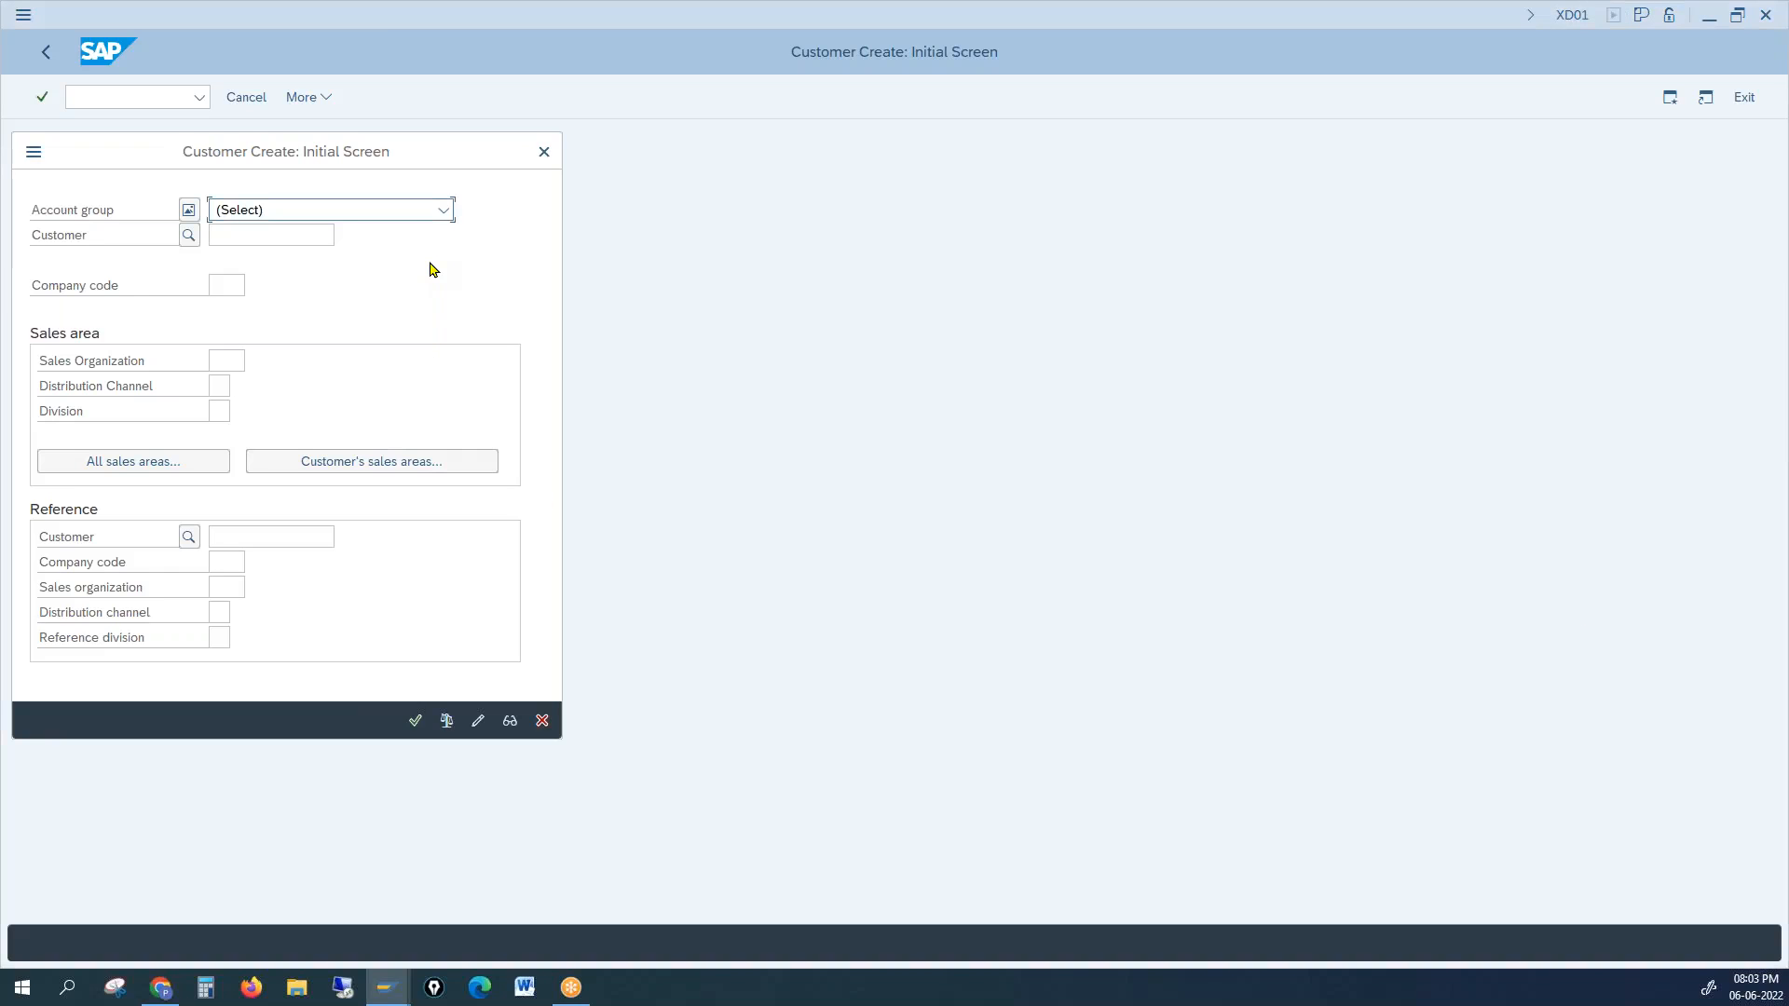
key("alt+Tab")
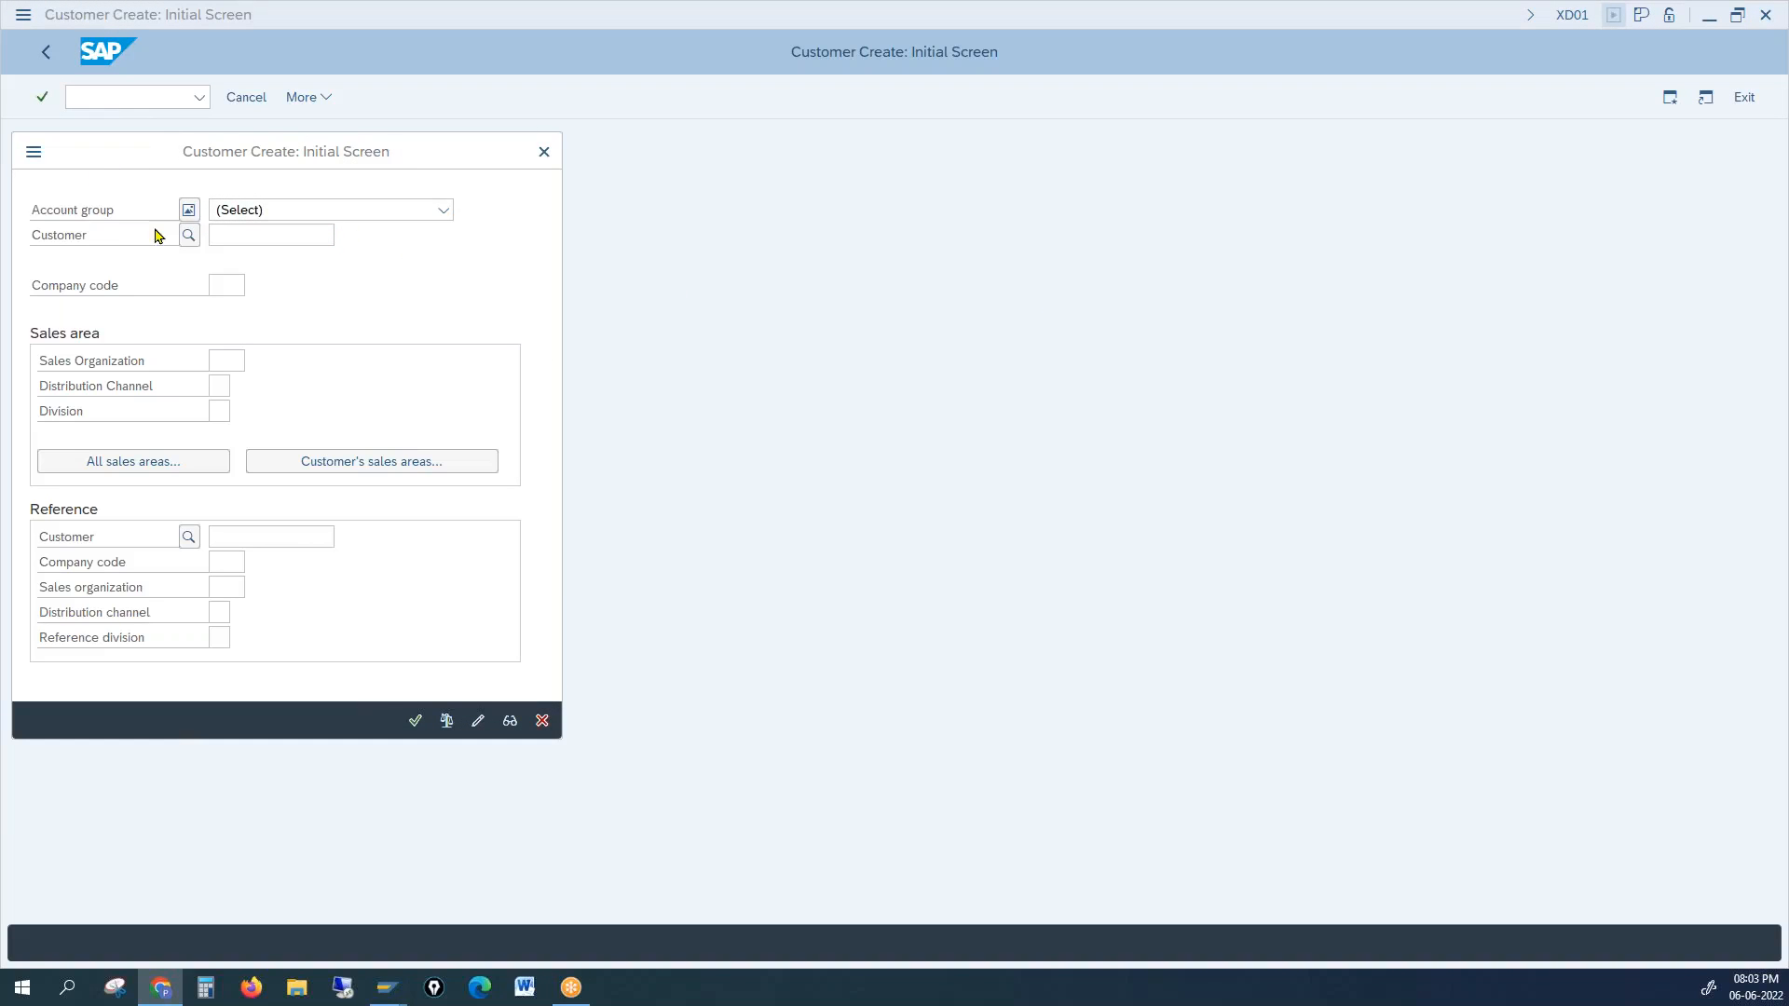
left_click(234, 227)
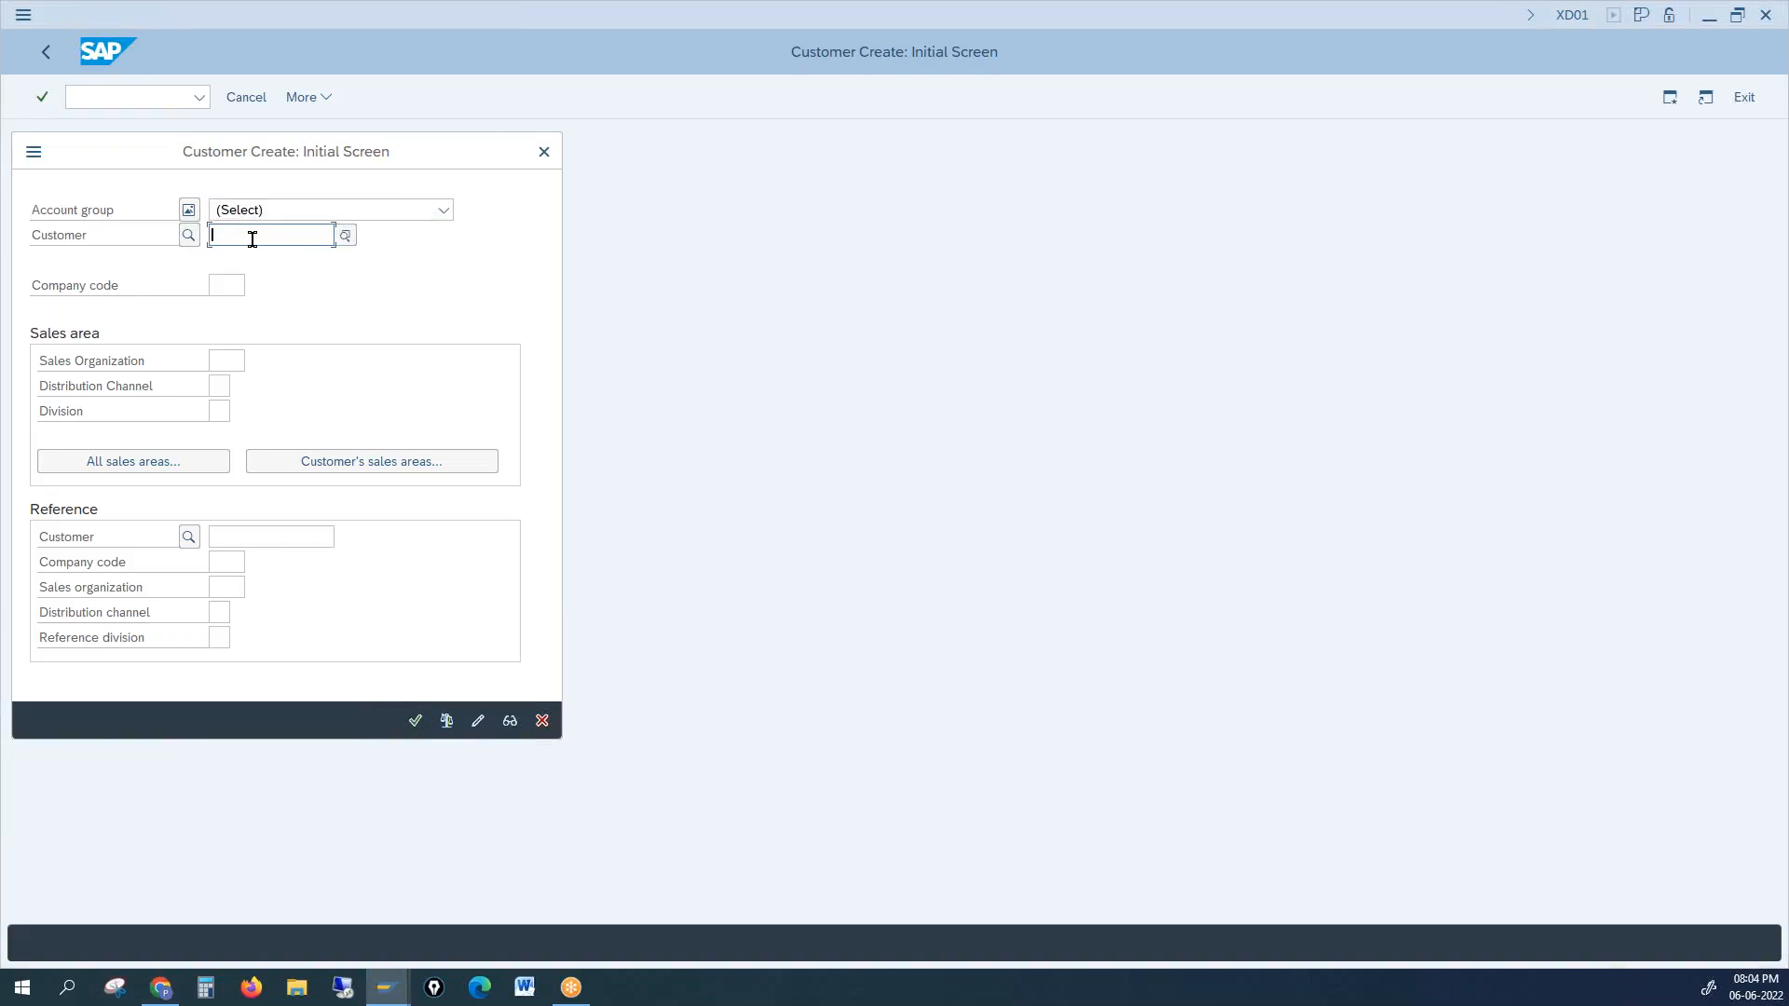
key("alt+Tab")
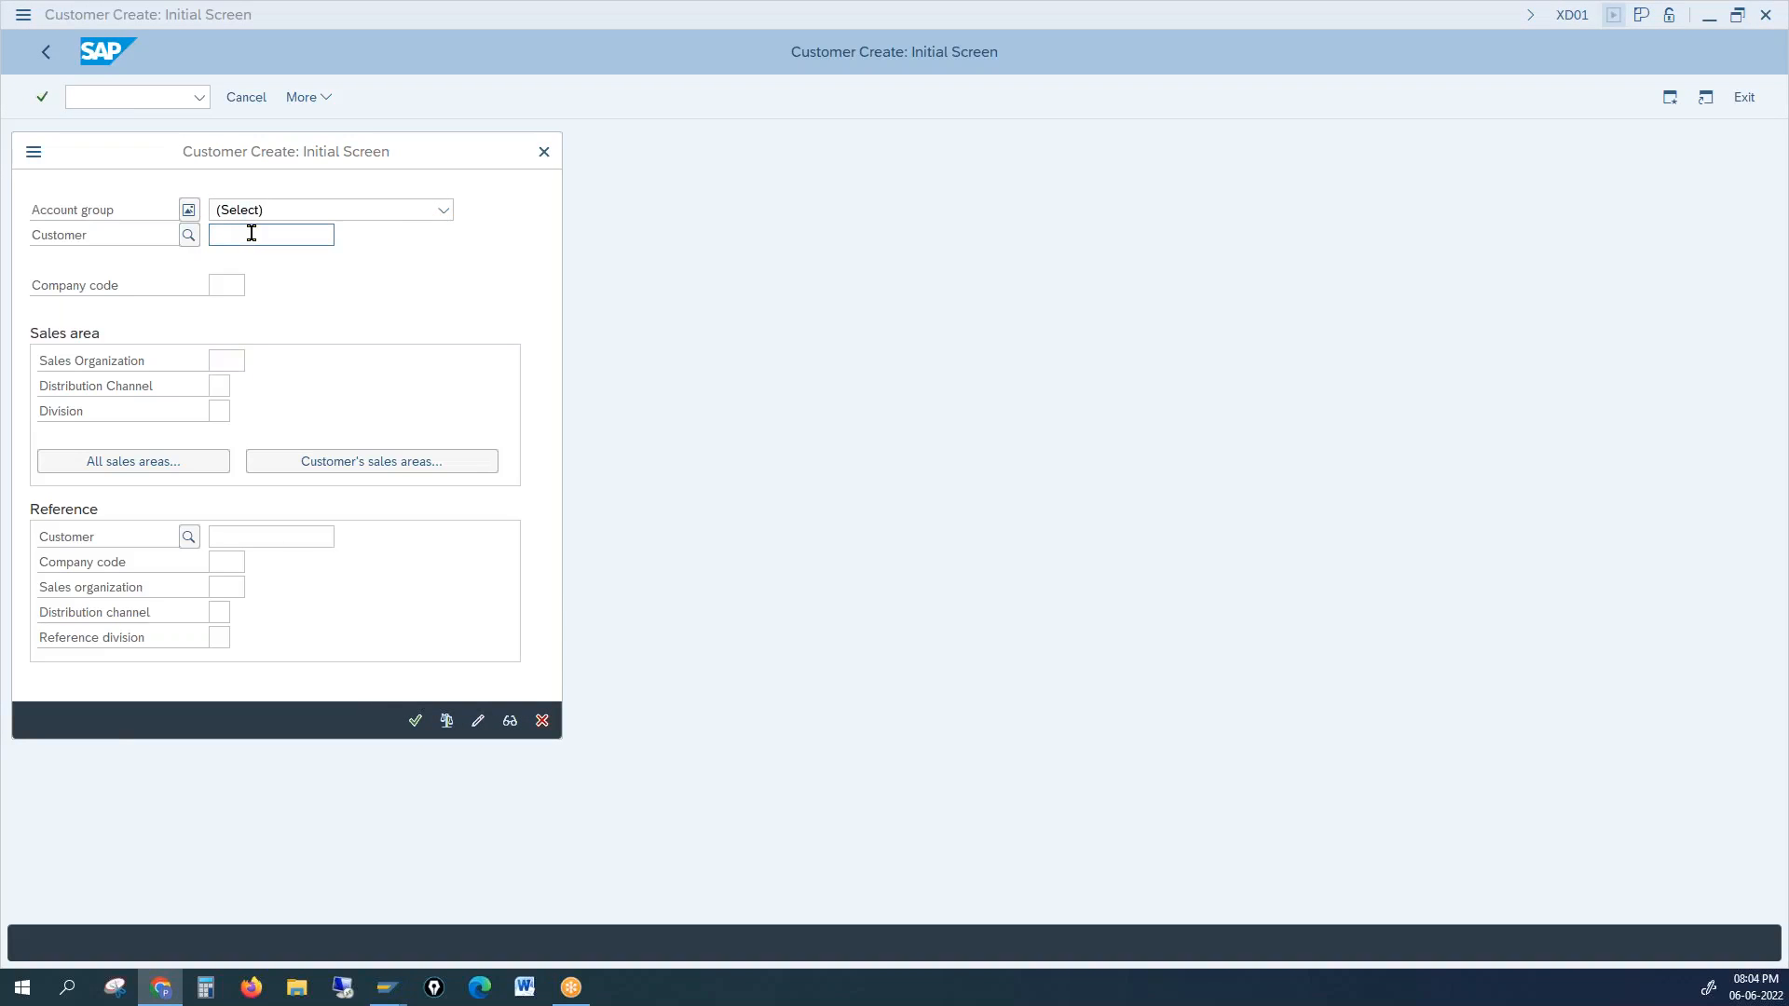
Step: Enter group 0001, company code 1000, sales area 1000/10/00; dismiss the external-number error and exit
left_click(287, 214)
left_click(317, 267)
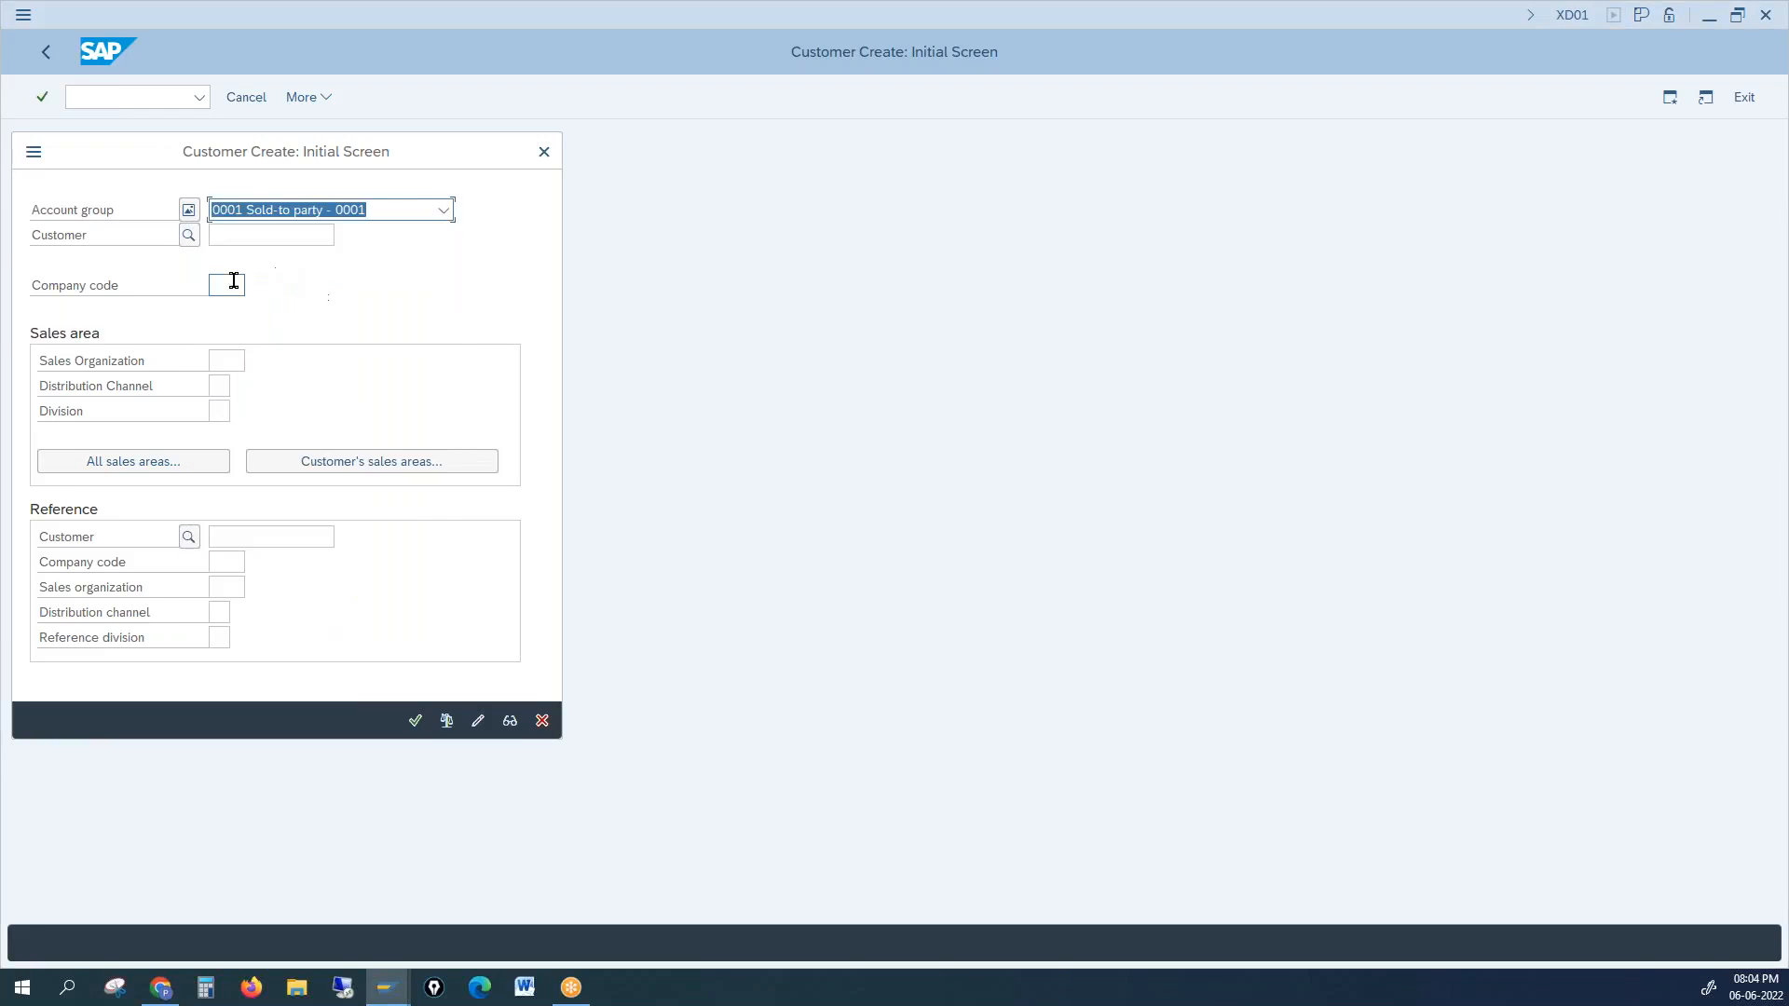
type("1000")
key("Tab")
type("1000")
key("Tab")
type("10")
key("Tab")
type("00")
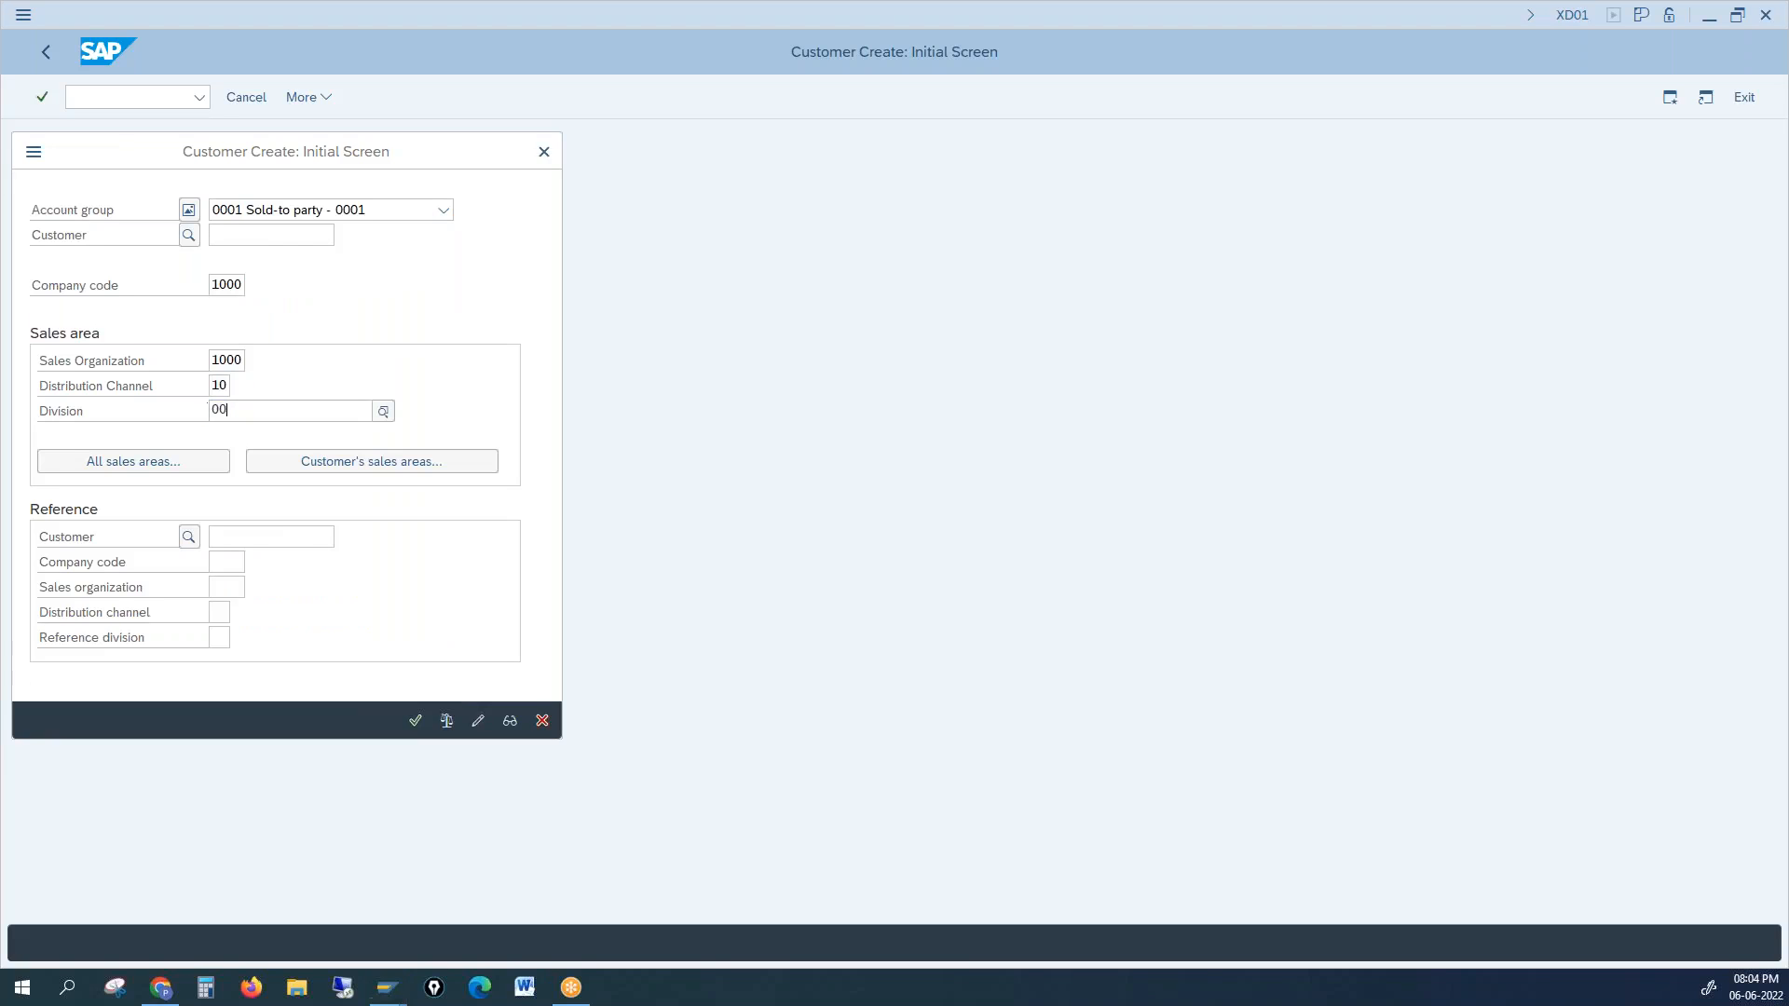
key("Return")
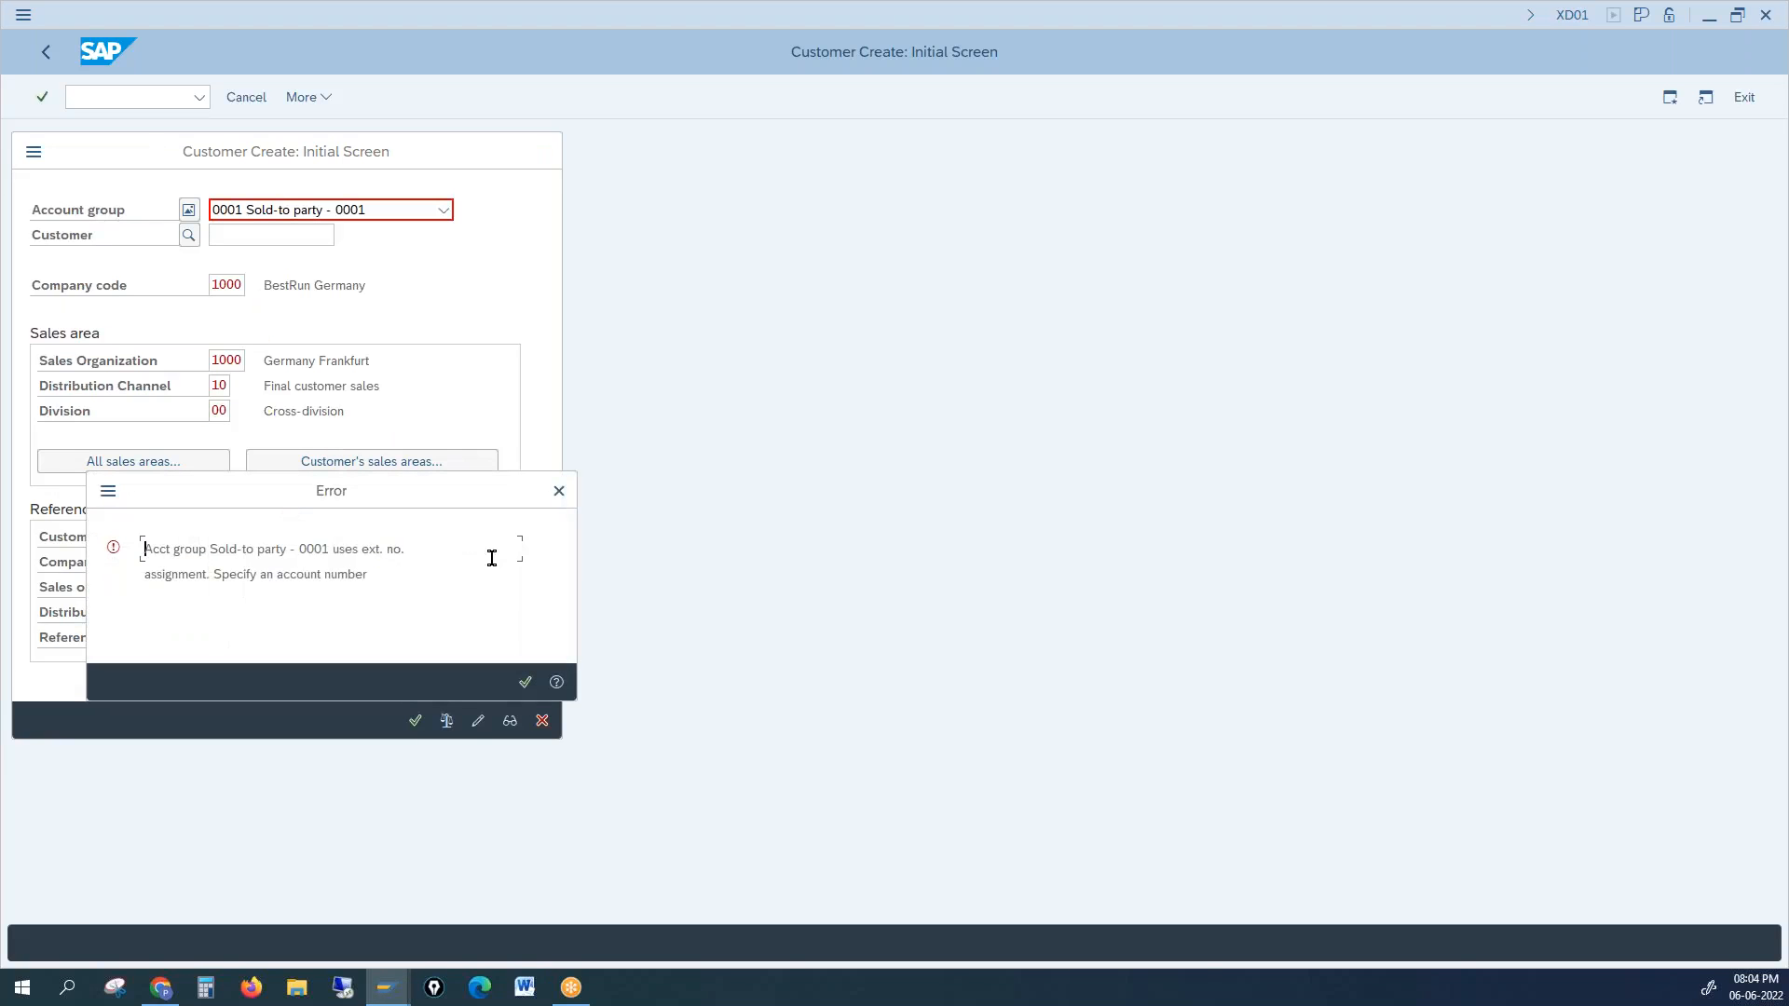
left_click(559, 491)
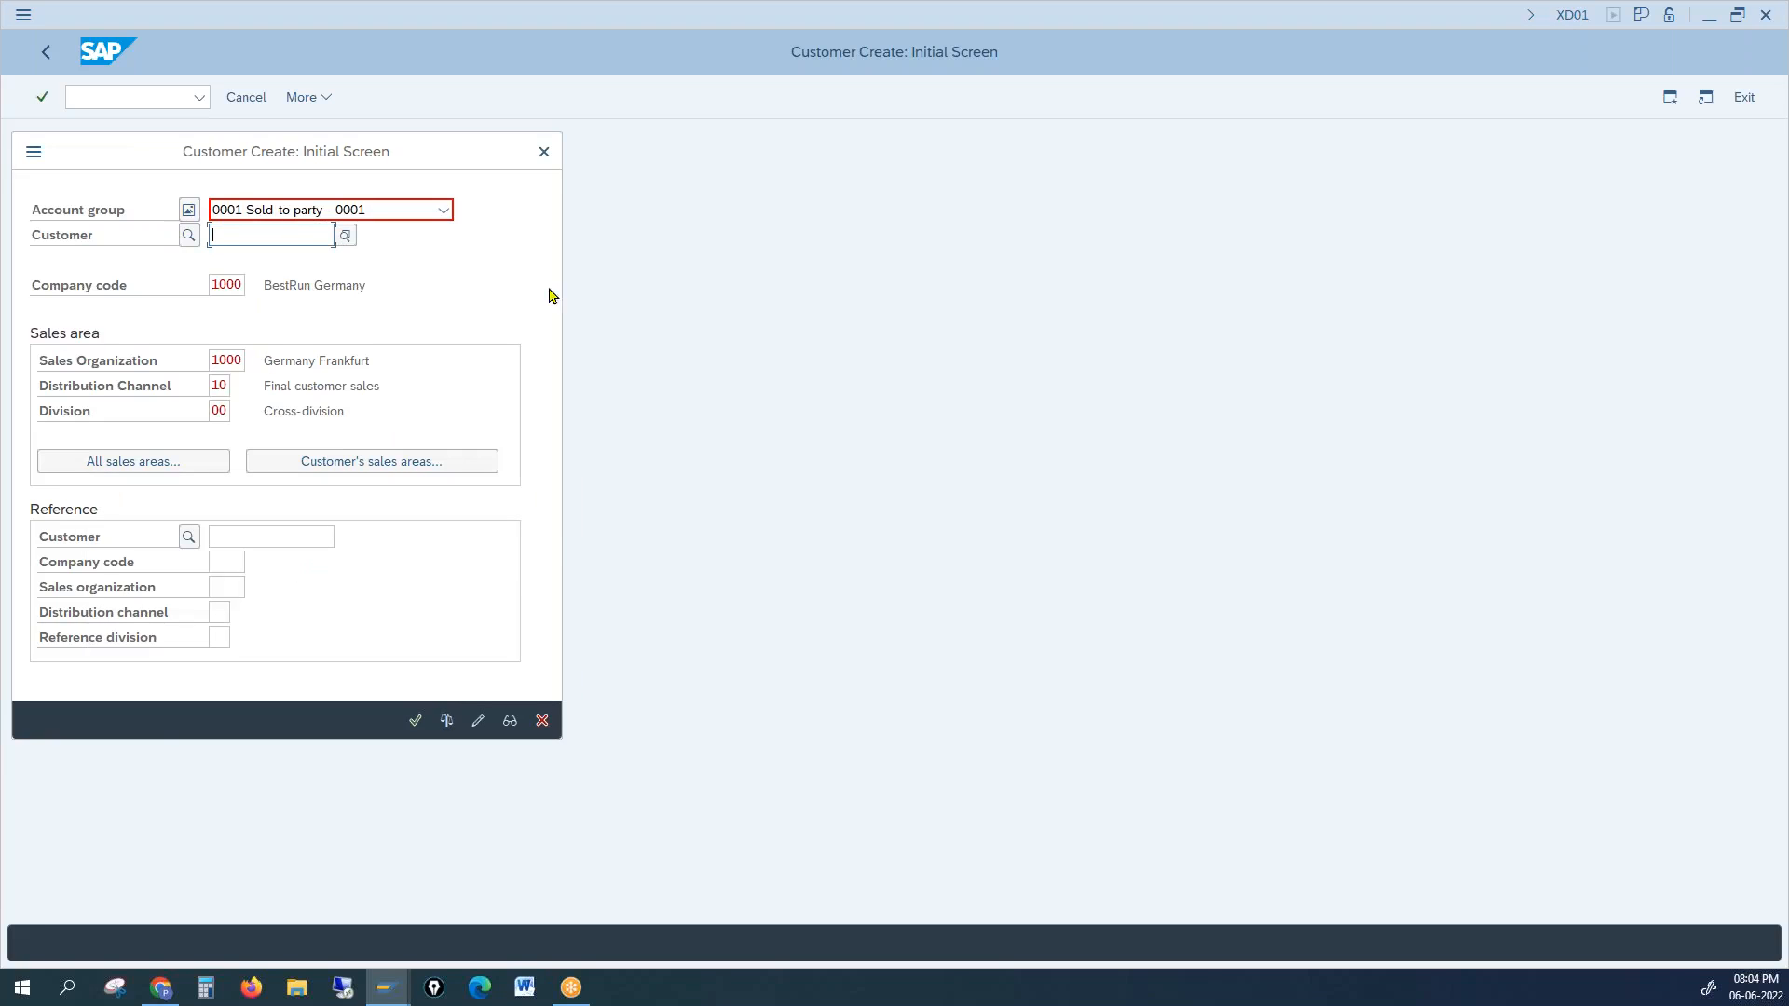
left_click(544, 151)
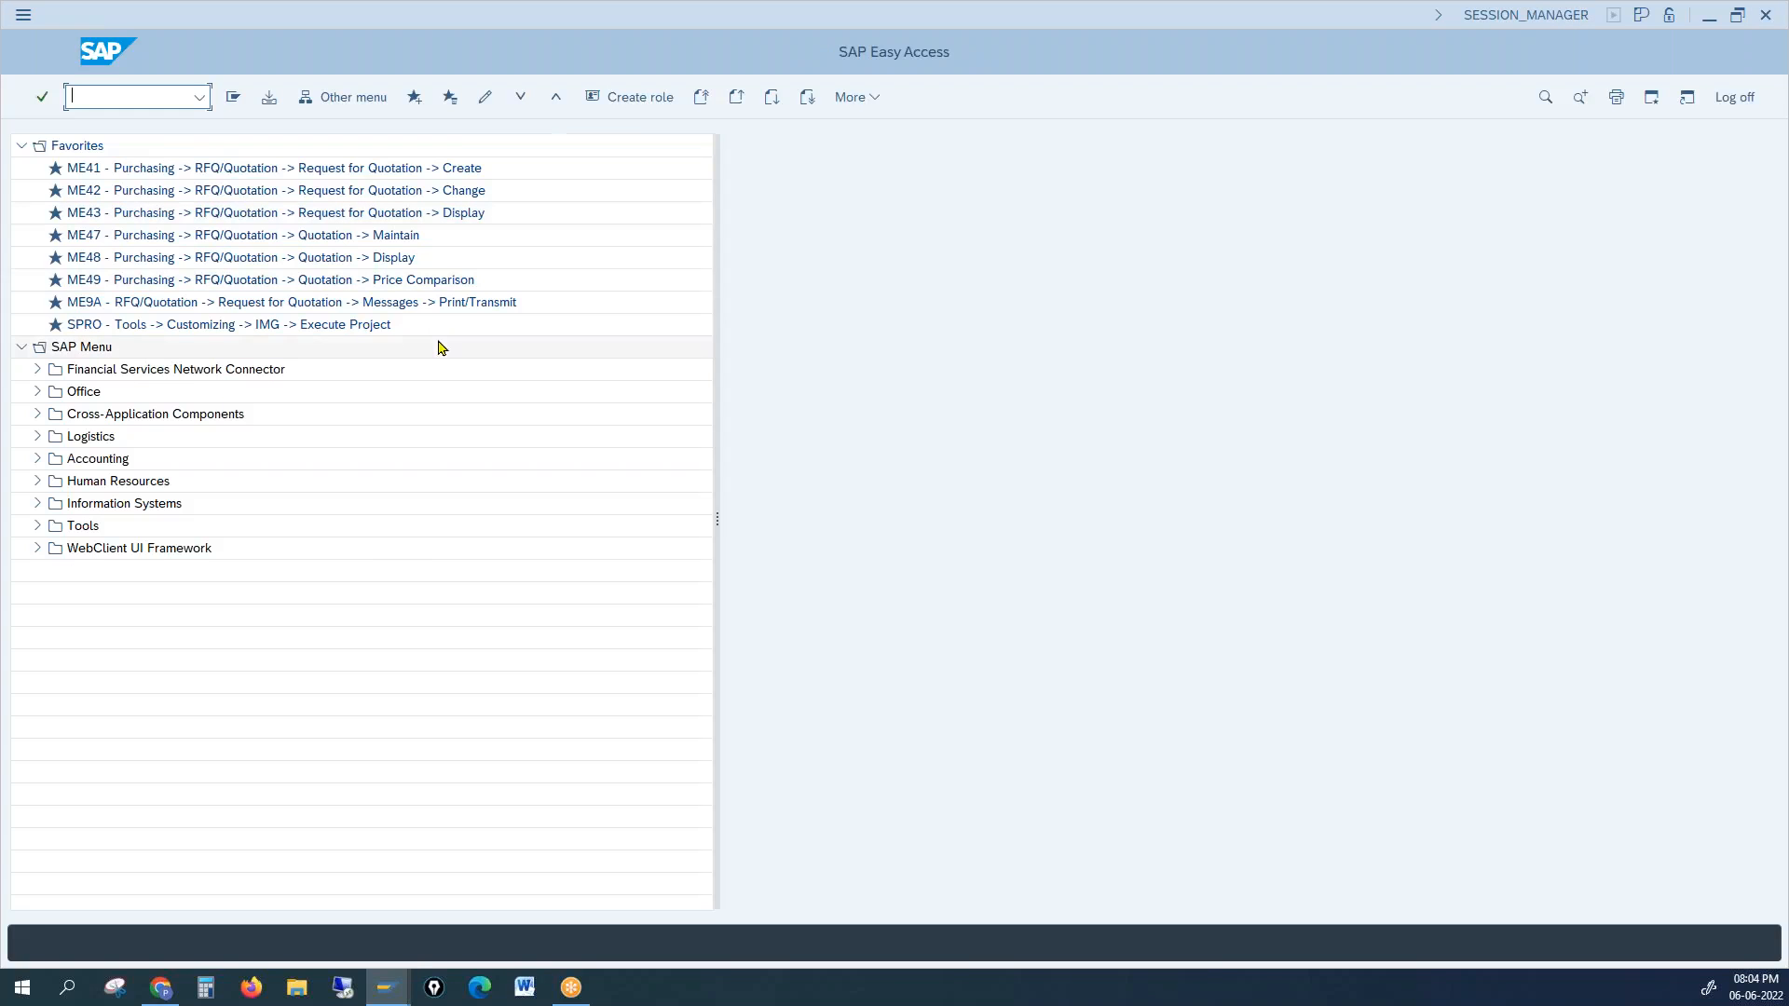
Step: Run OBD2 and view account group 0001 Sold-to party in display mode, showing number range 01
mouse_move(386, 986)
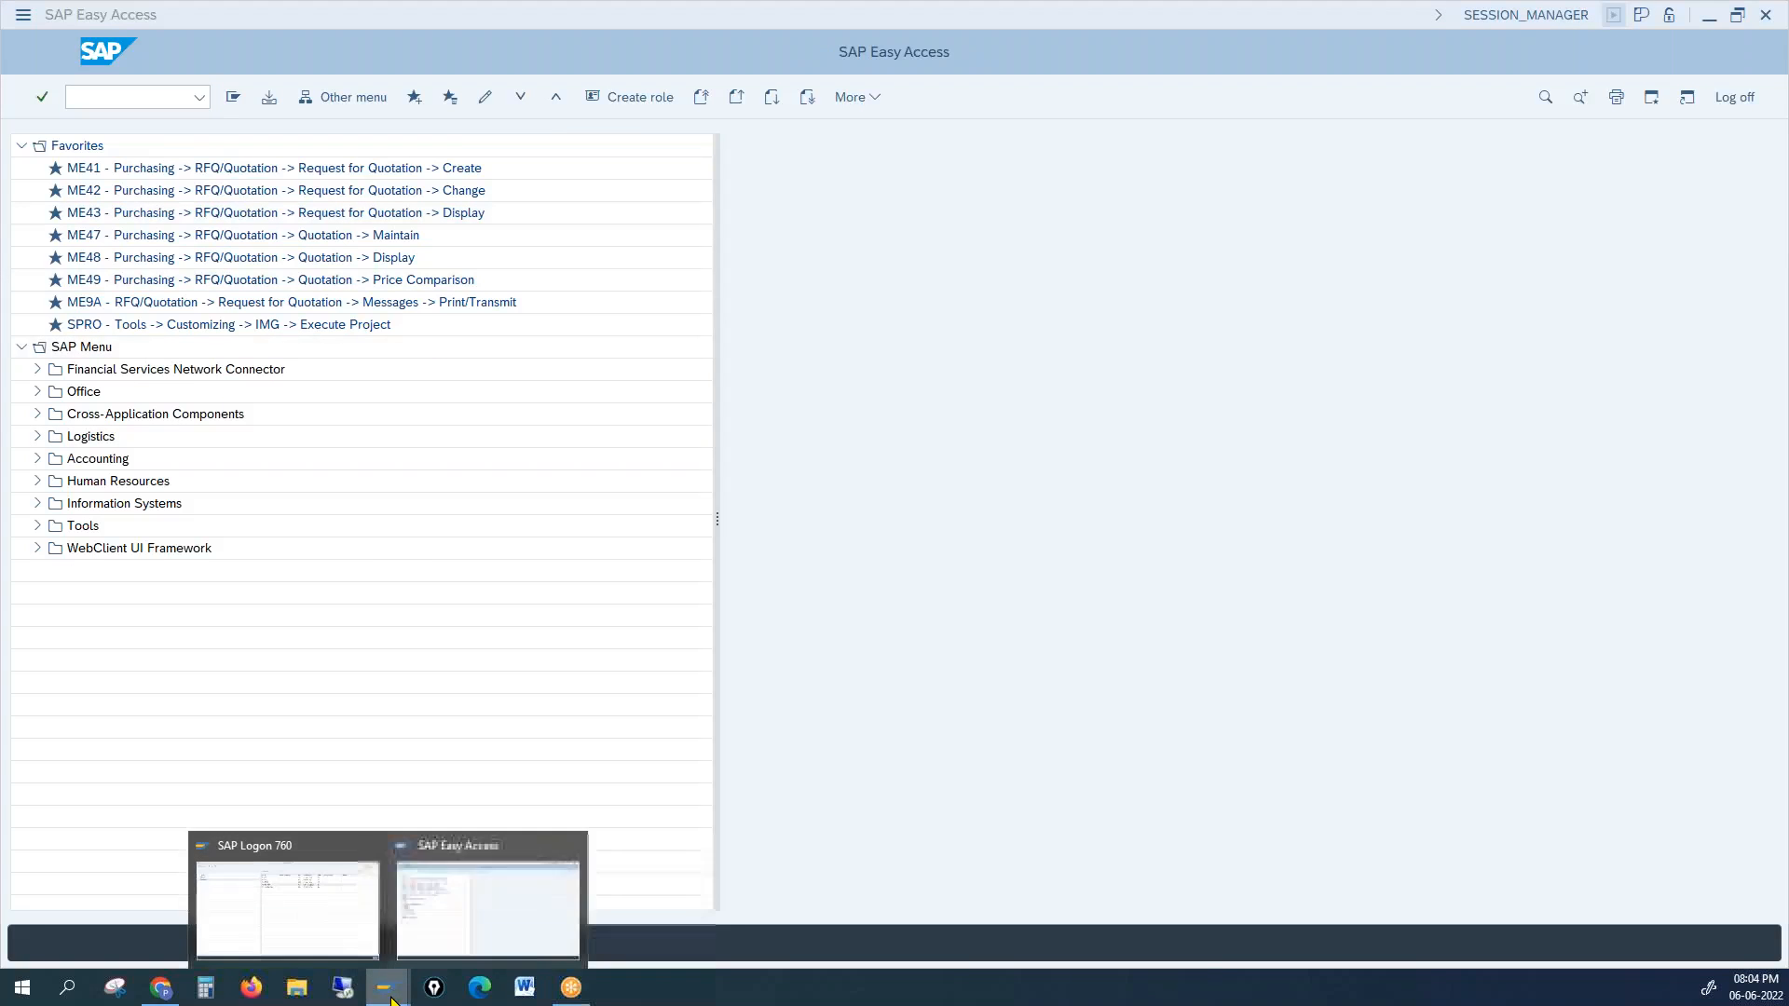
left_click(457, 946)
left_click(104, 95)
type("obd2")
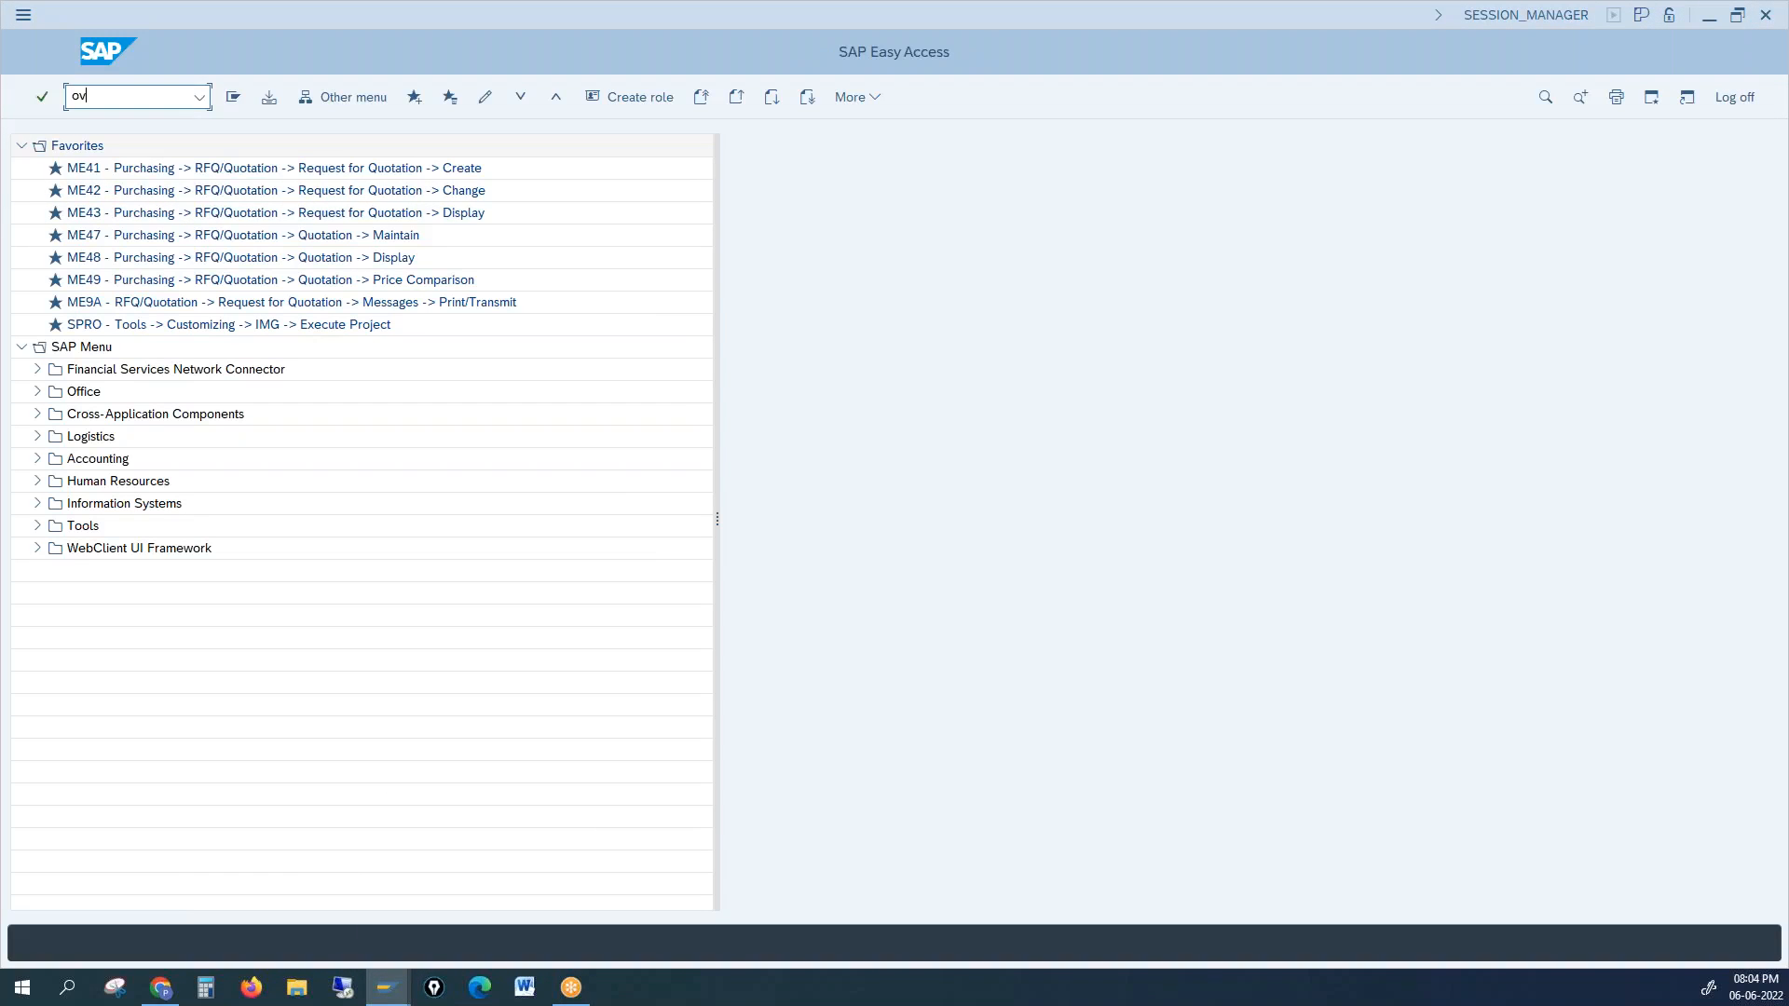
key("Return")
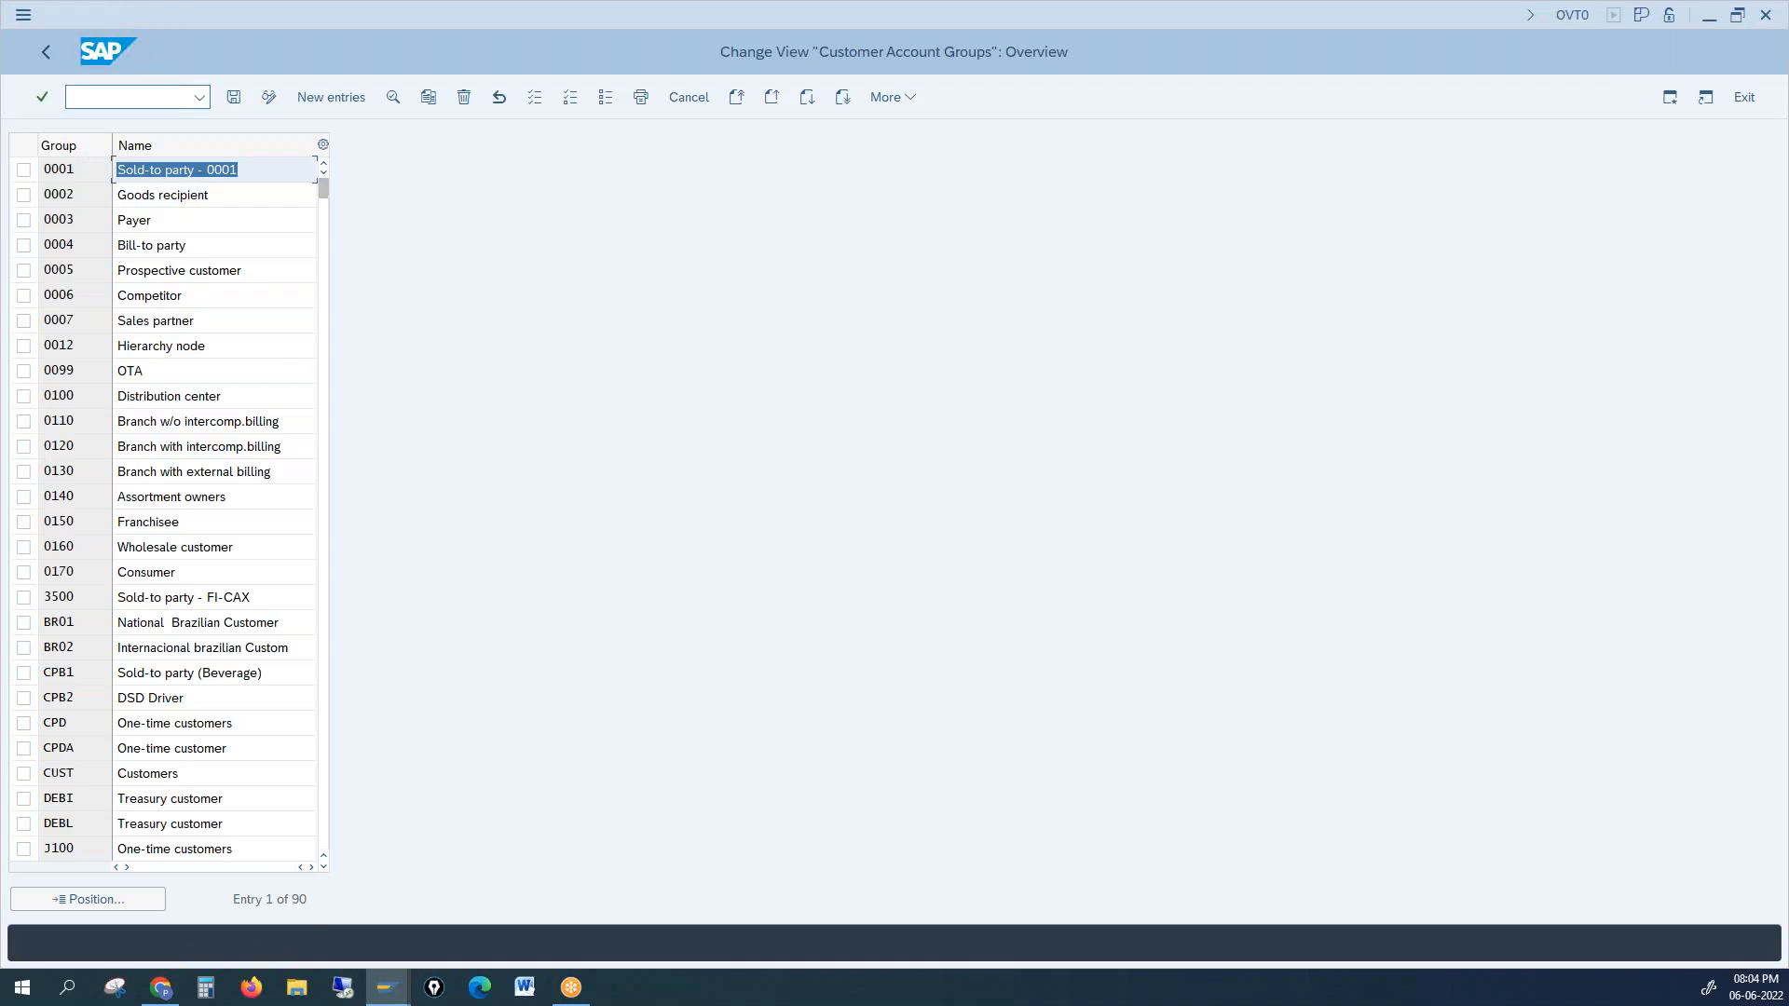
left_click(24, 171)
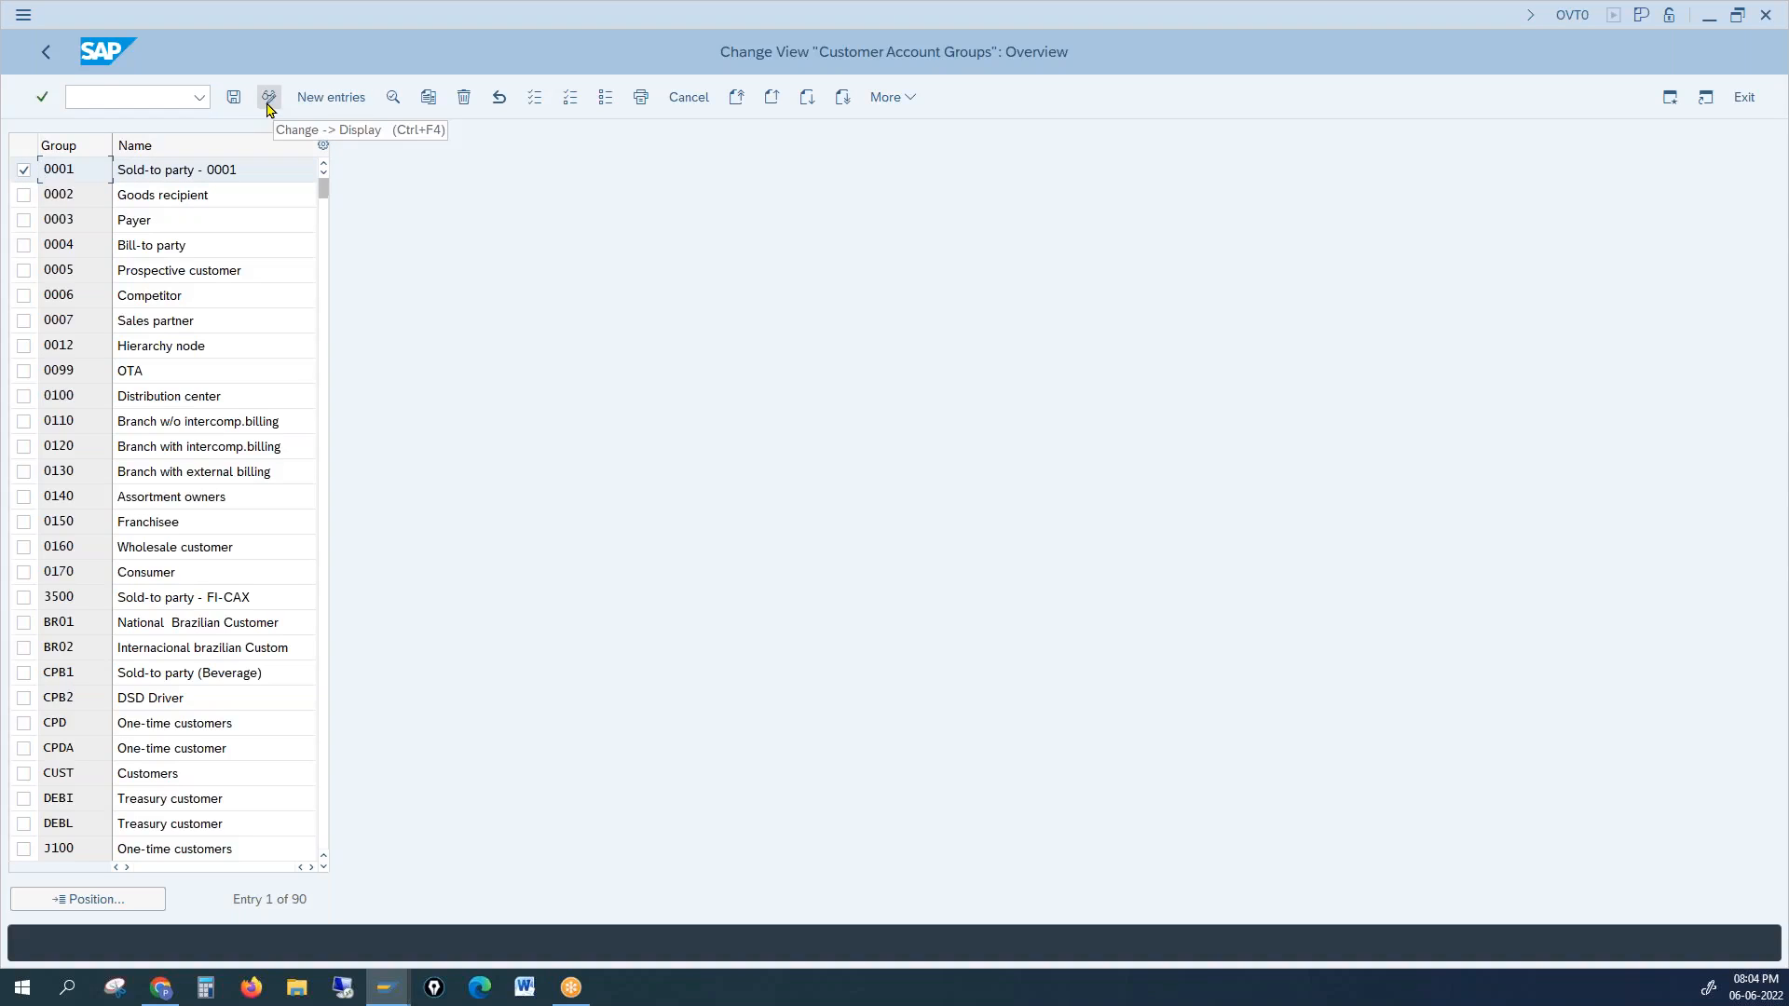
left_click(271, 100)
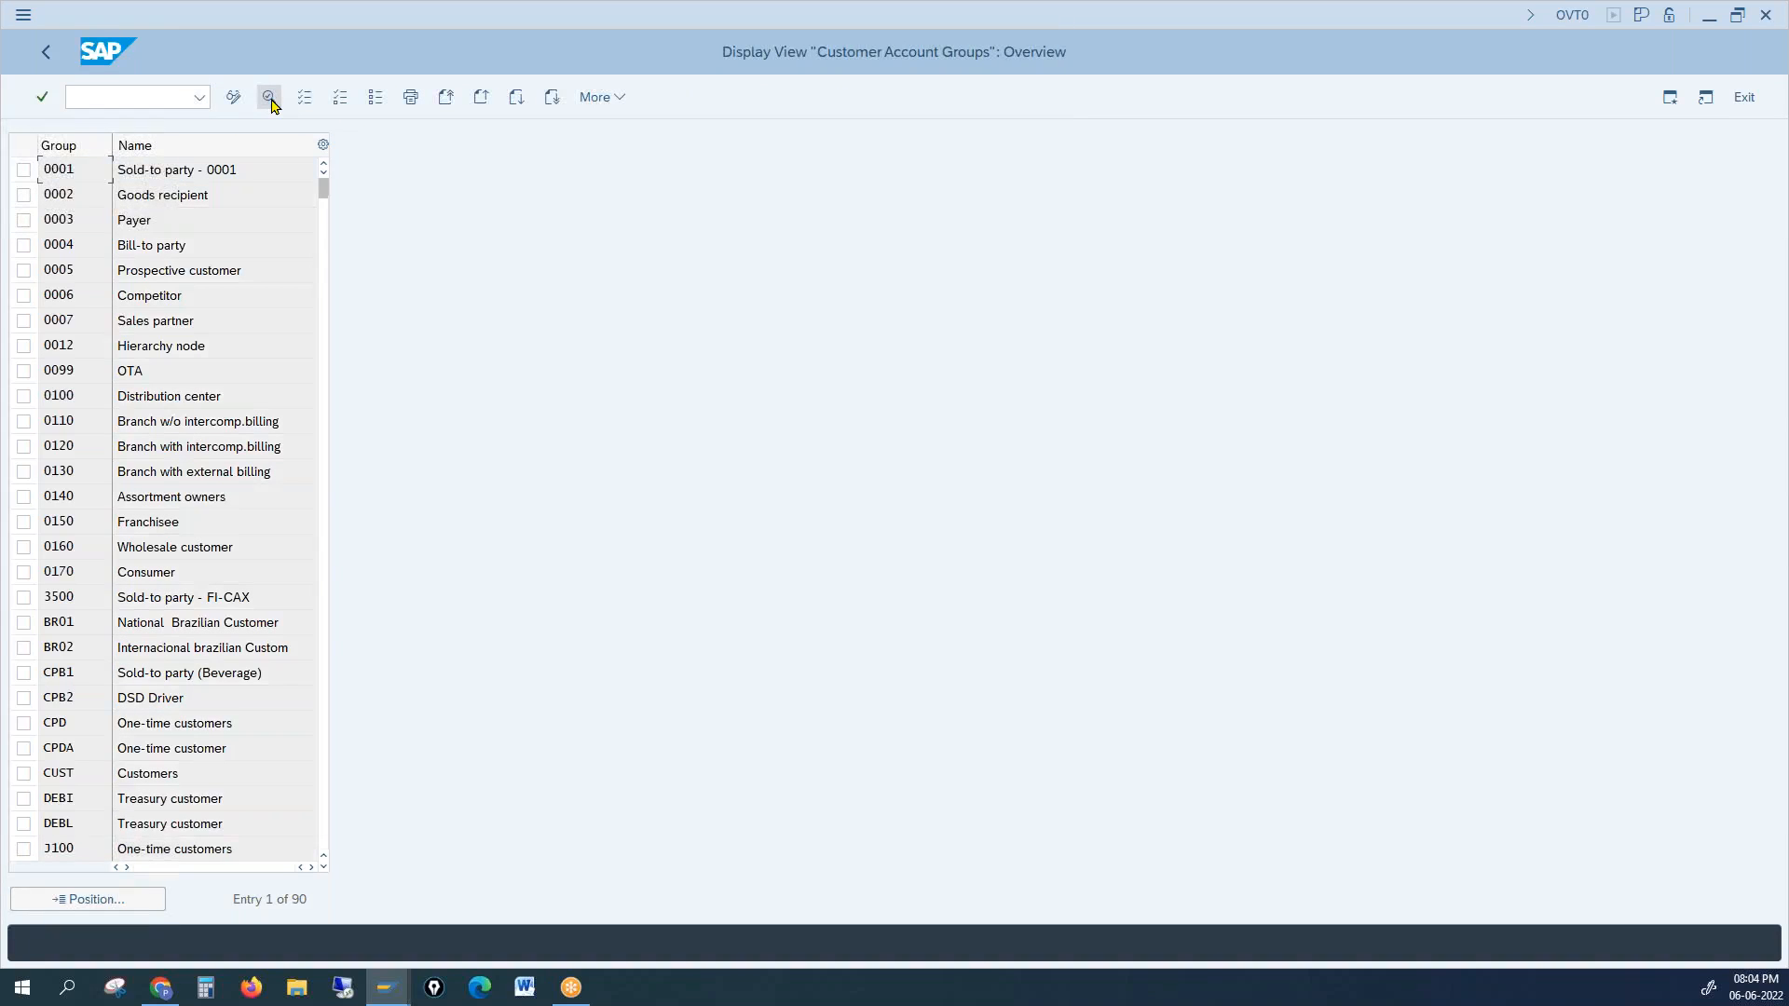
left_click(25, 171)
left_click(269, 101)
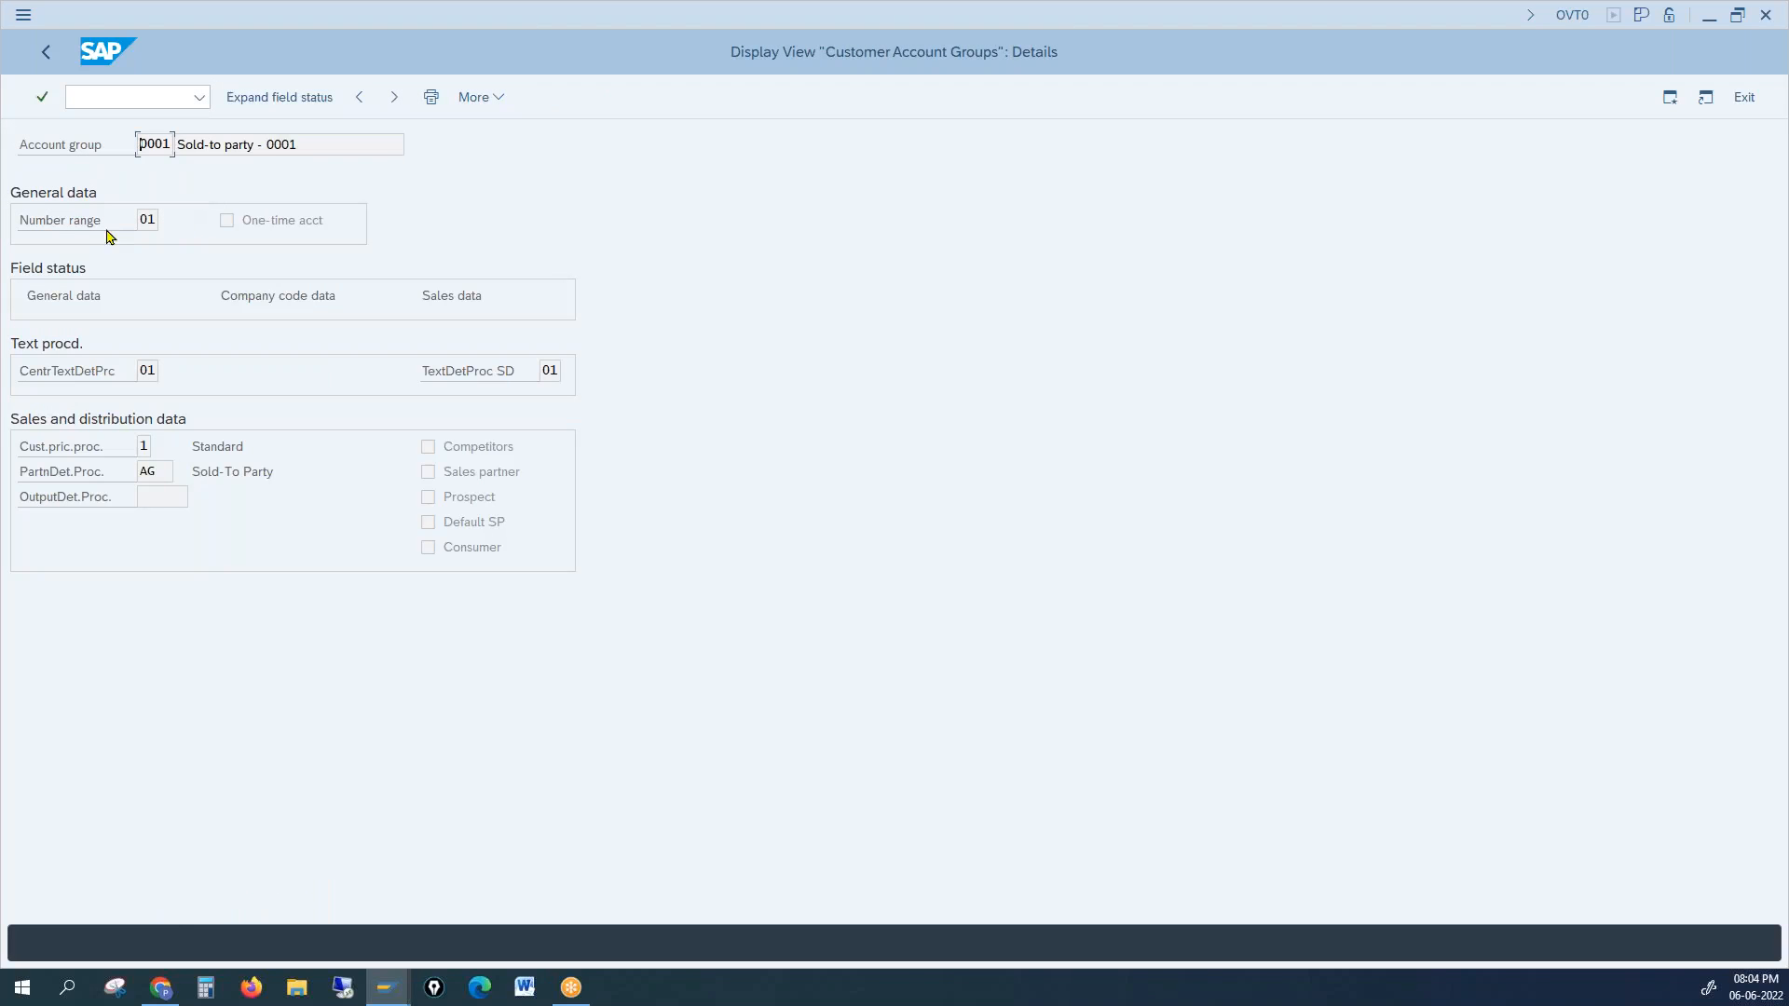
left_click(146, 220)
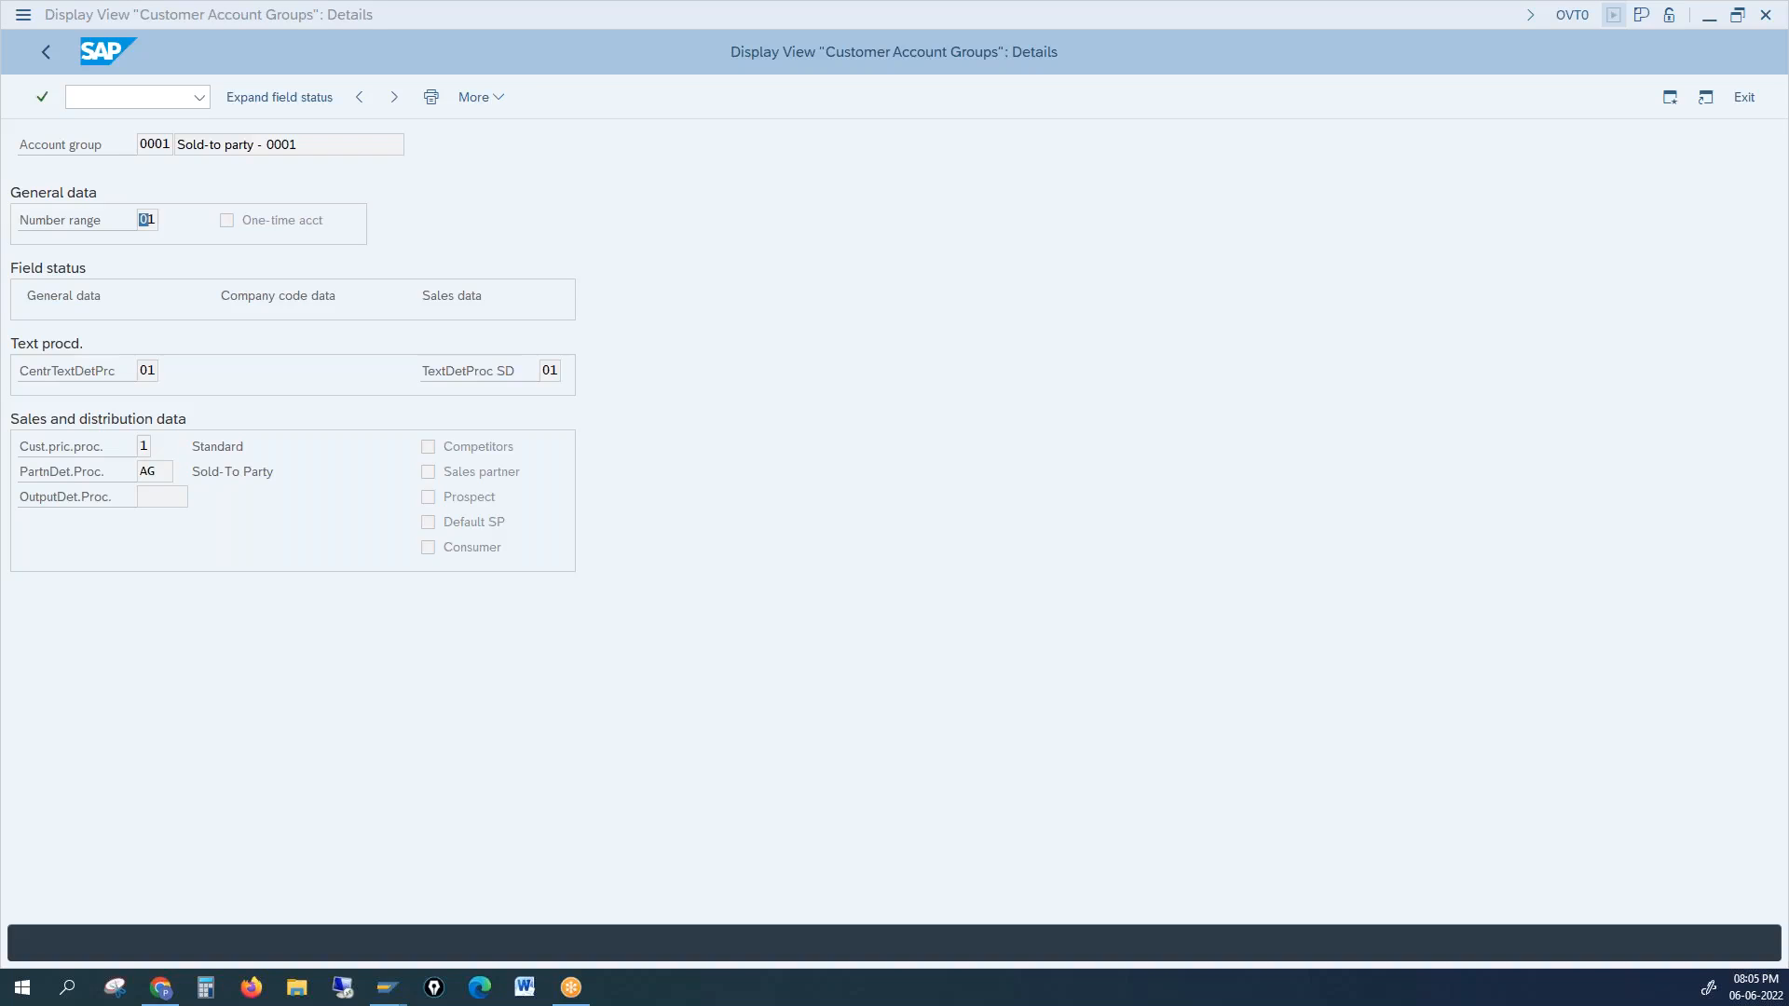
left_click(139, 217)
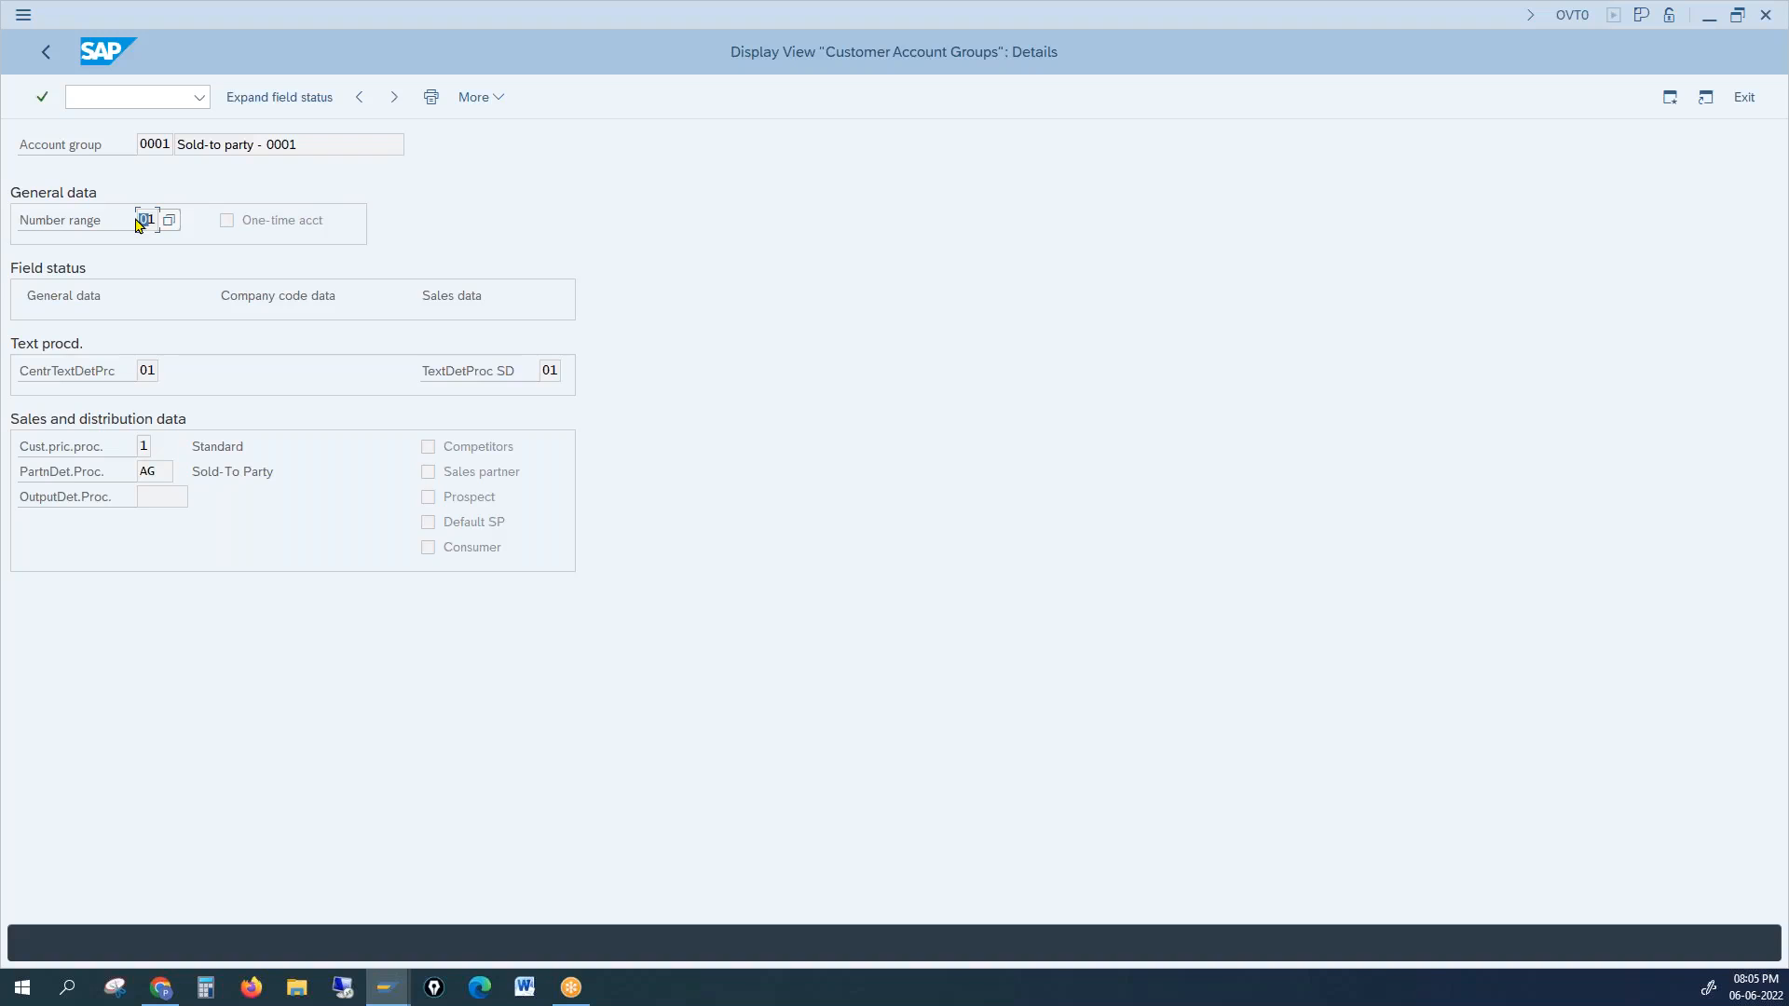
left_click(130, 94)
type("/nxd")
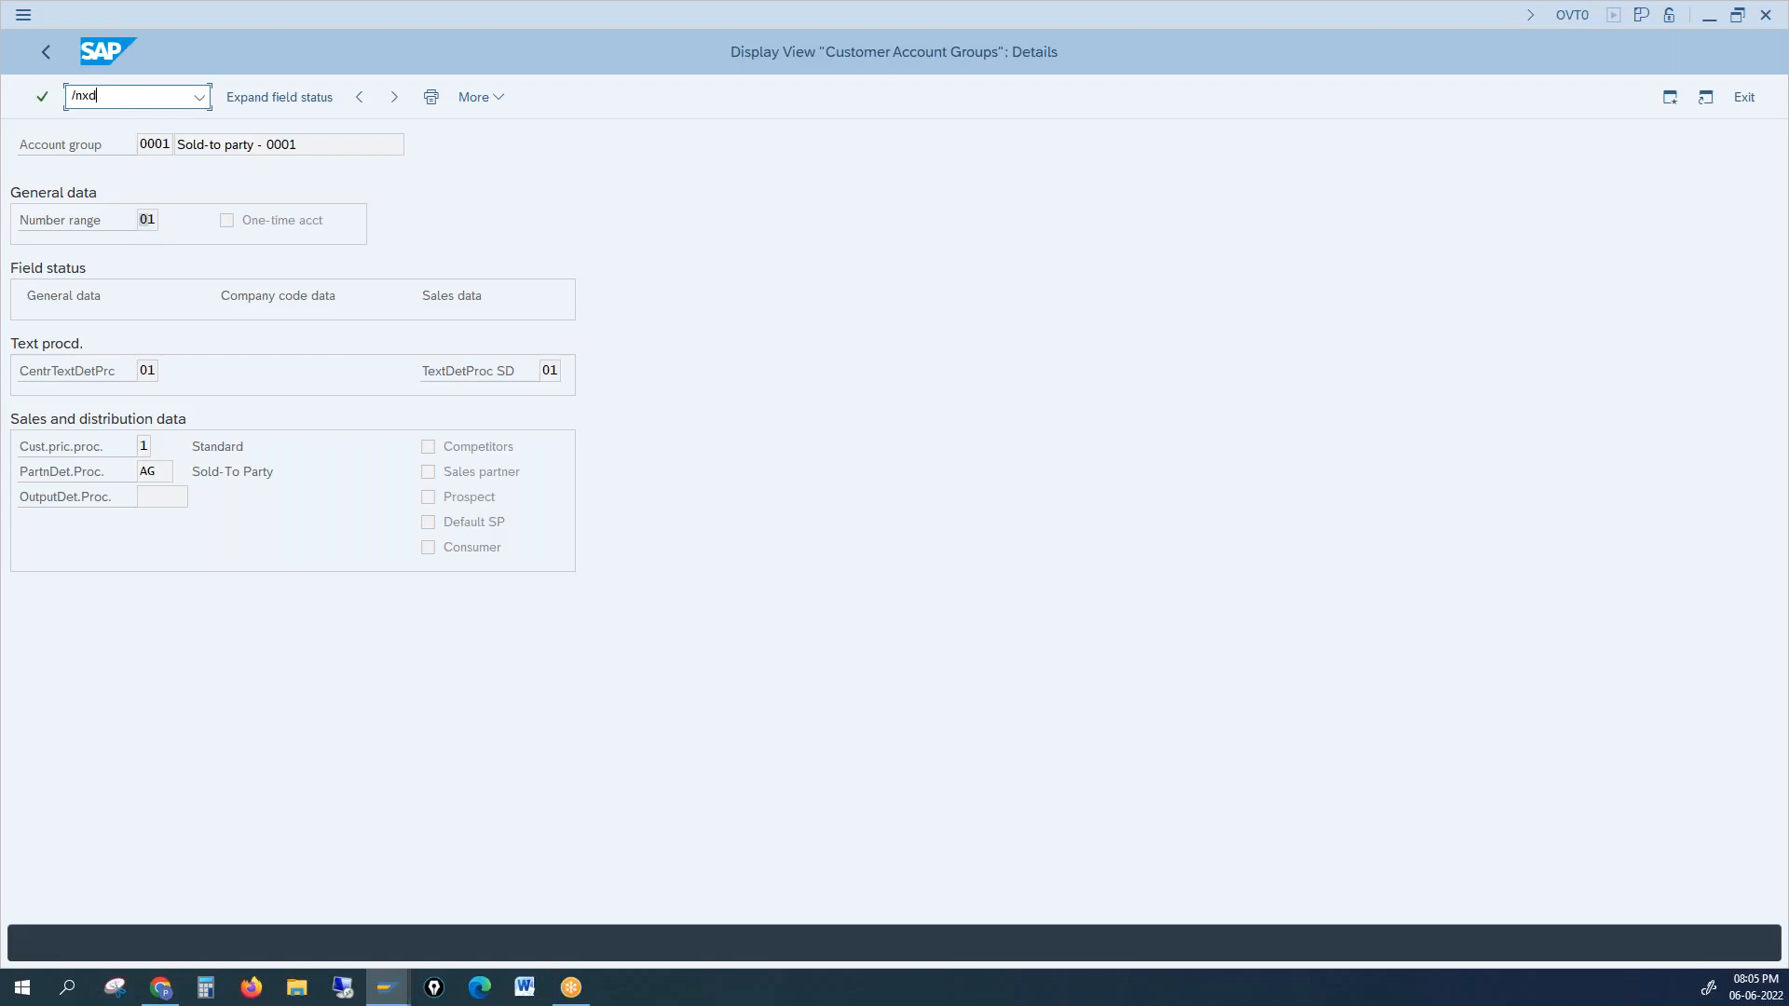
type("n1")
key("Return")
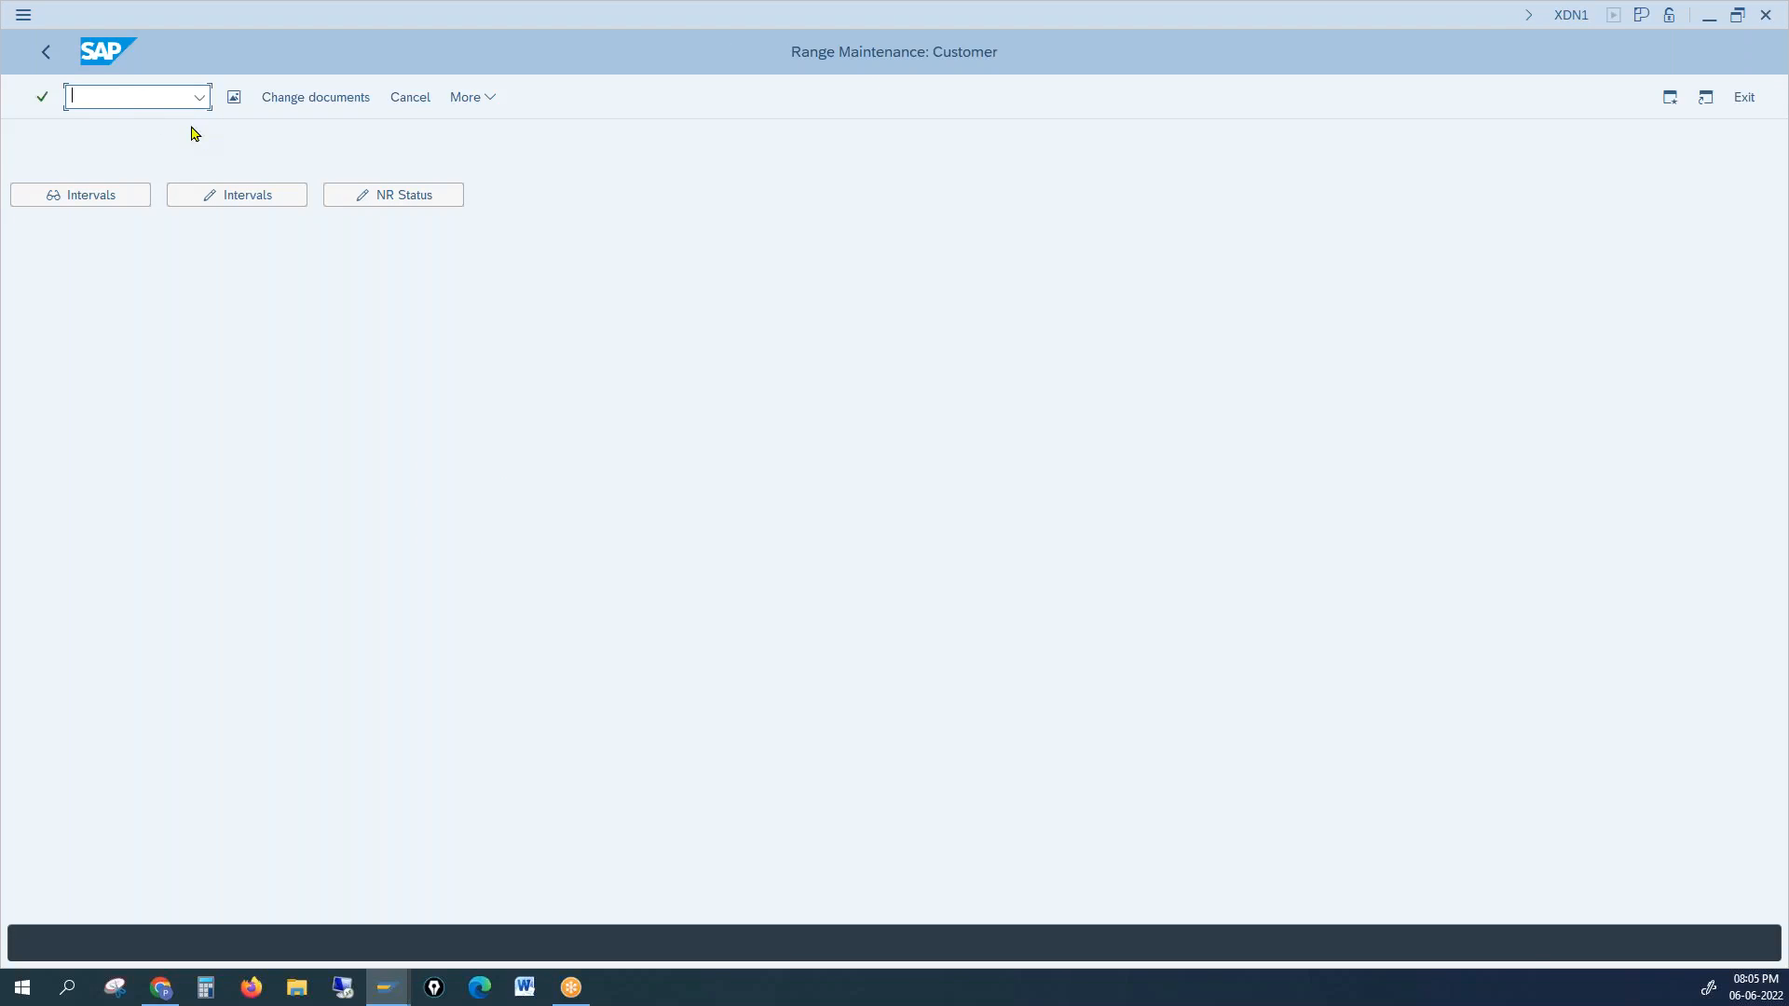
left_click(213, 195)
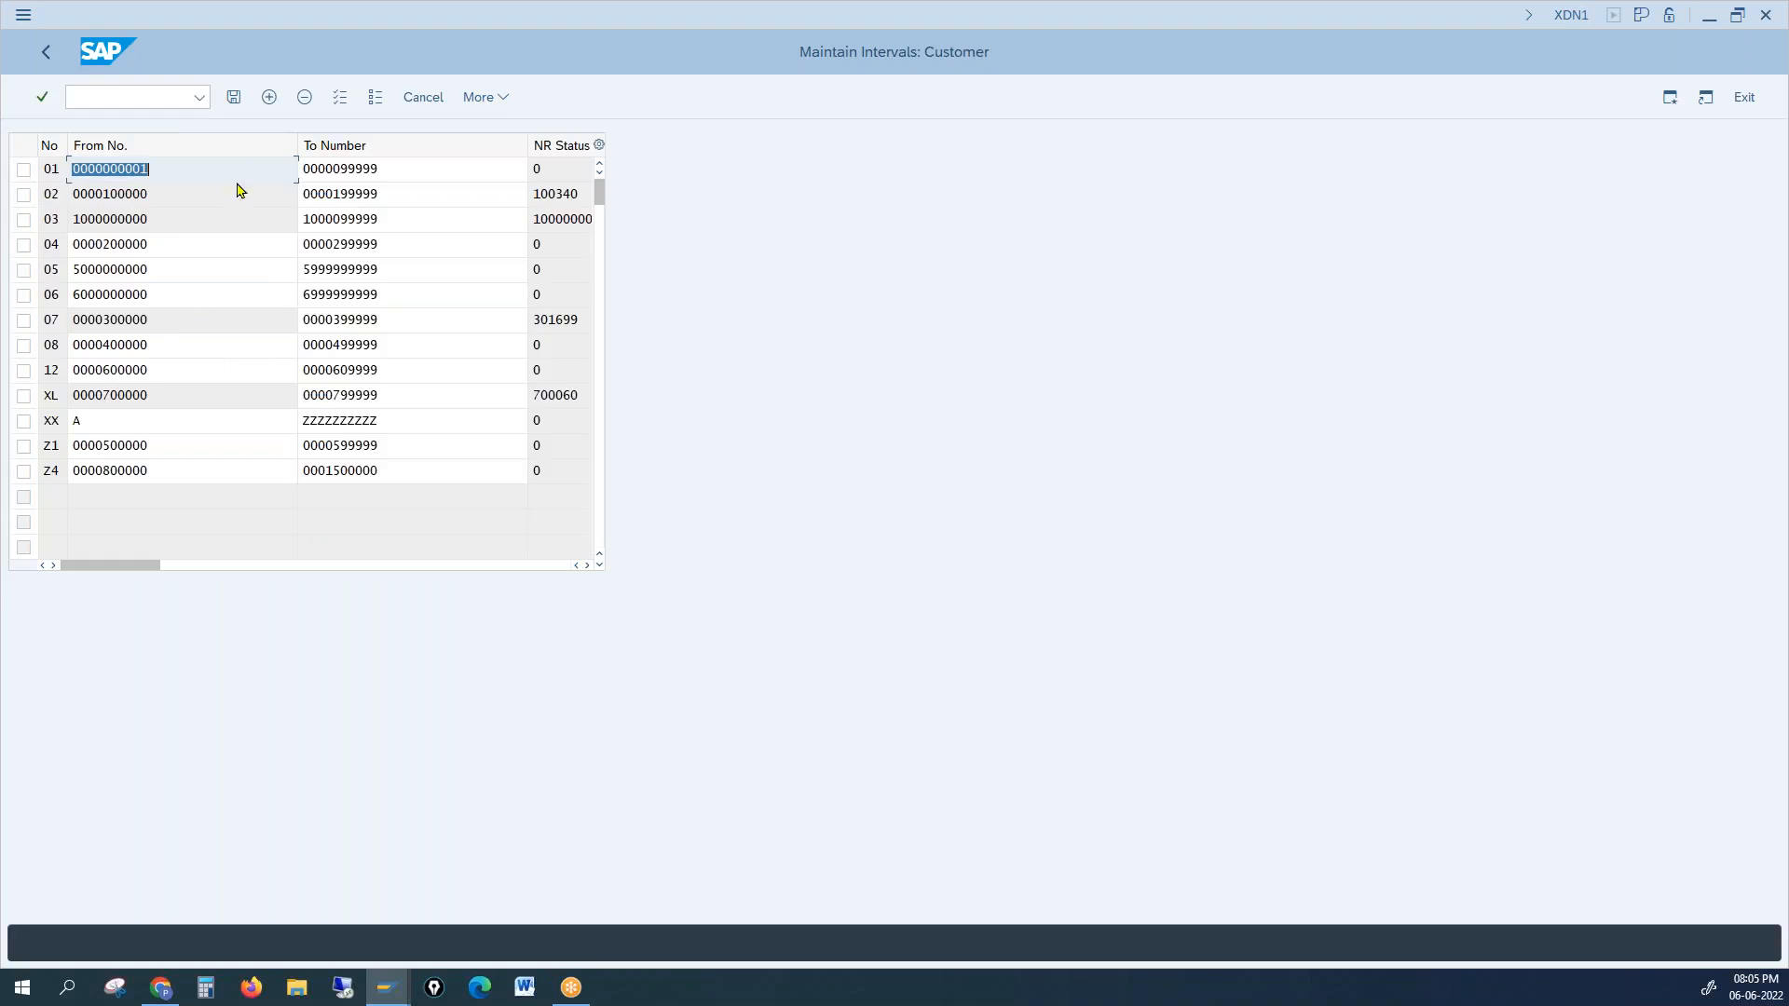
left_click(48, 169)
left_click(54, 192)
left_click(58, 267)
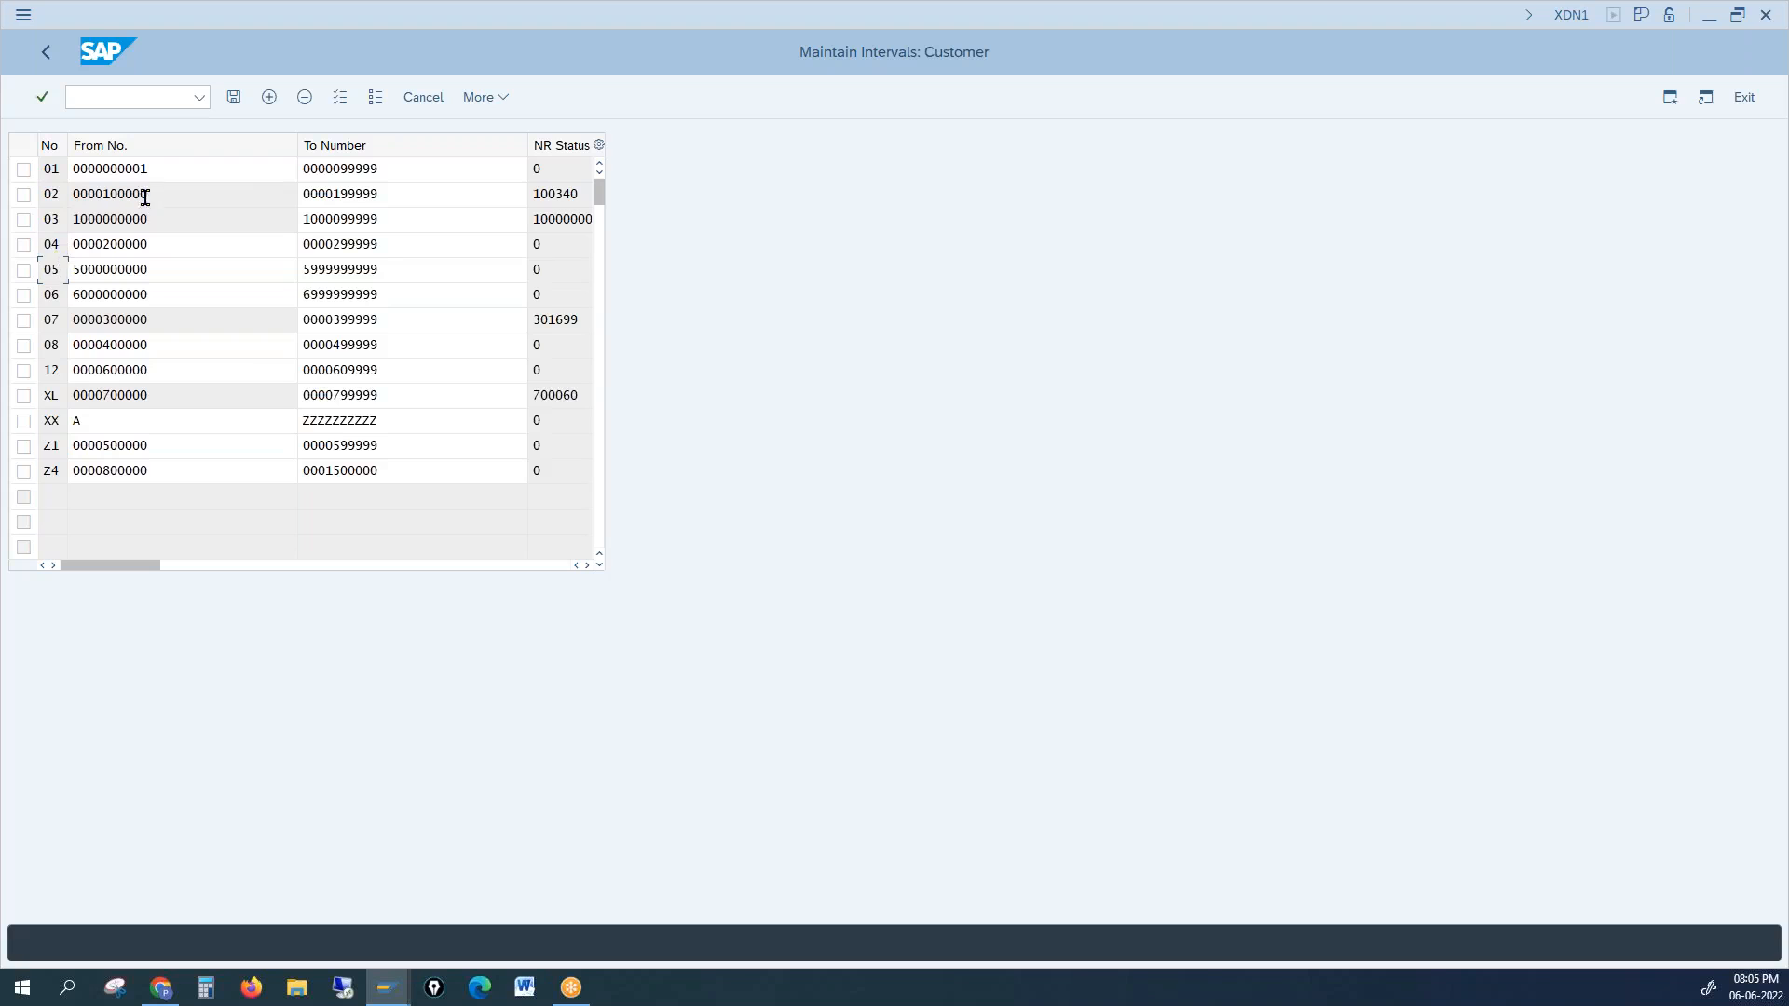
left_click_drag(152, 169, 141, 169)
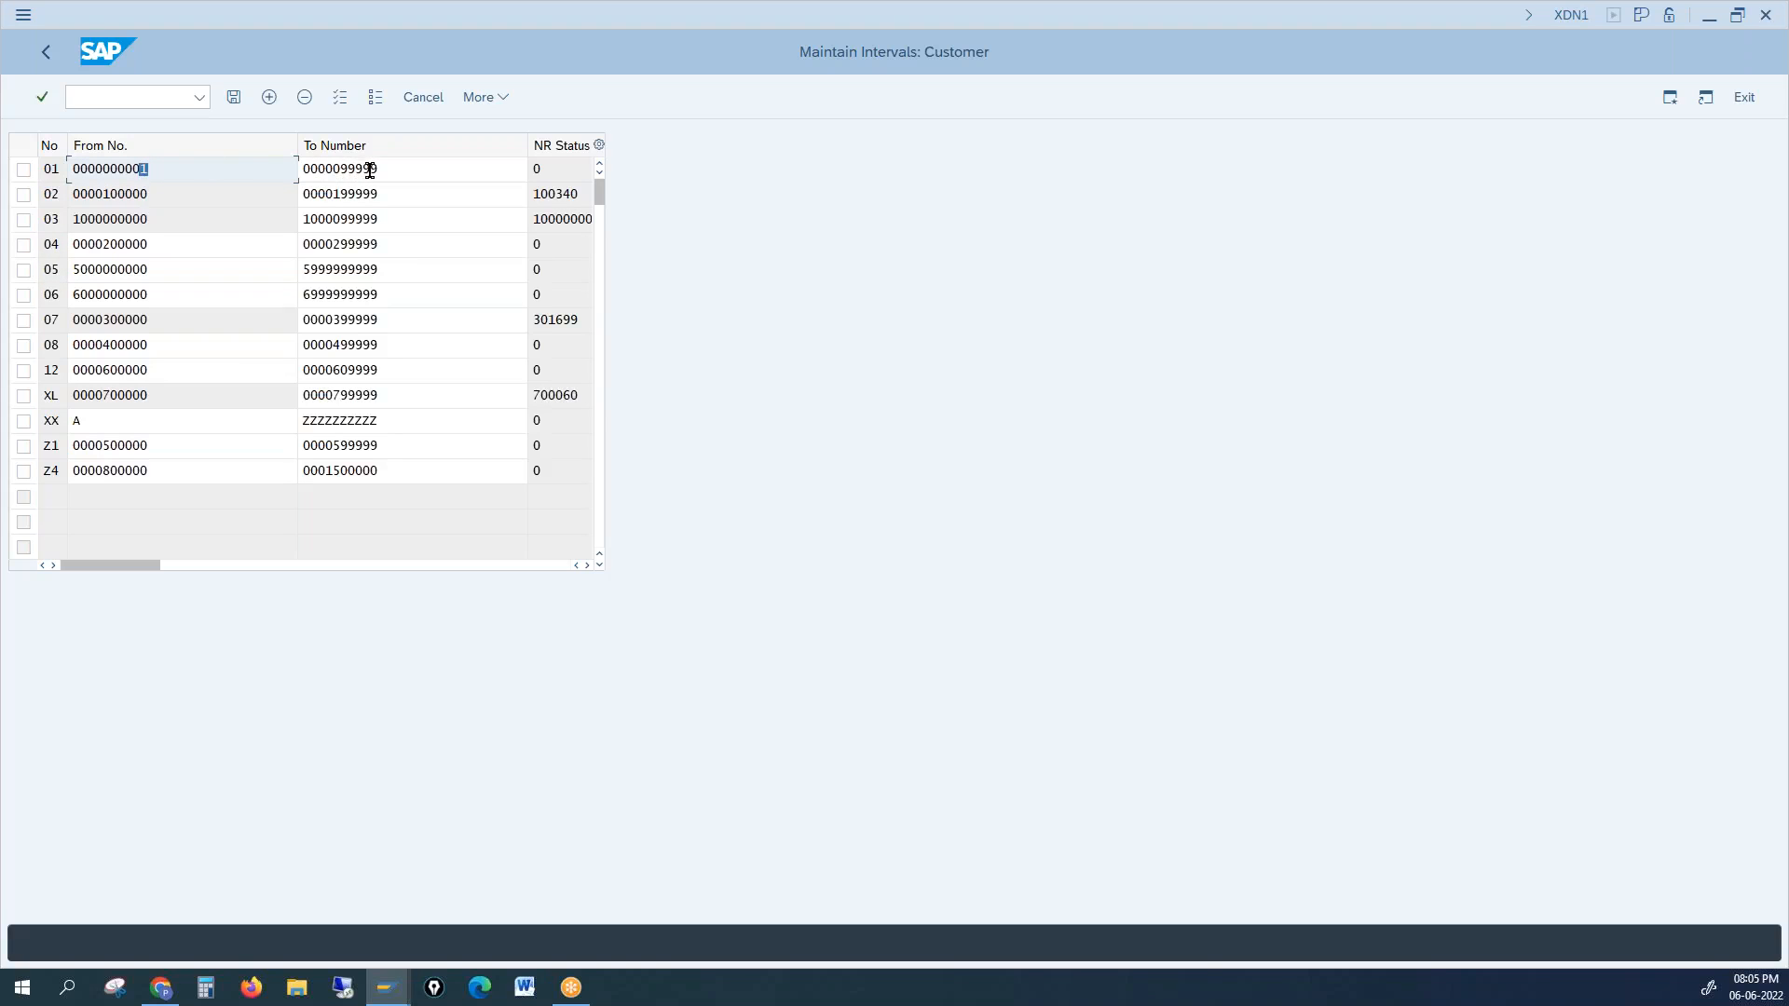
left_click_drag(349, 169, 385, 169)
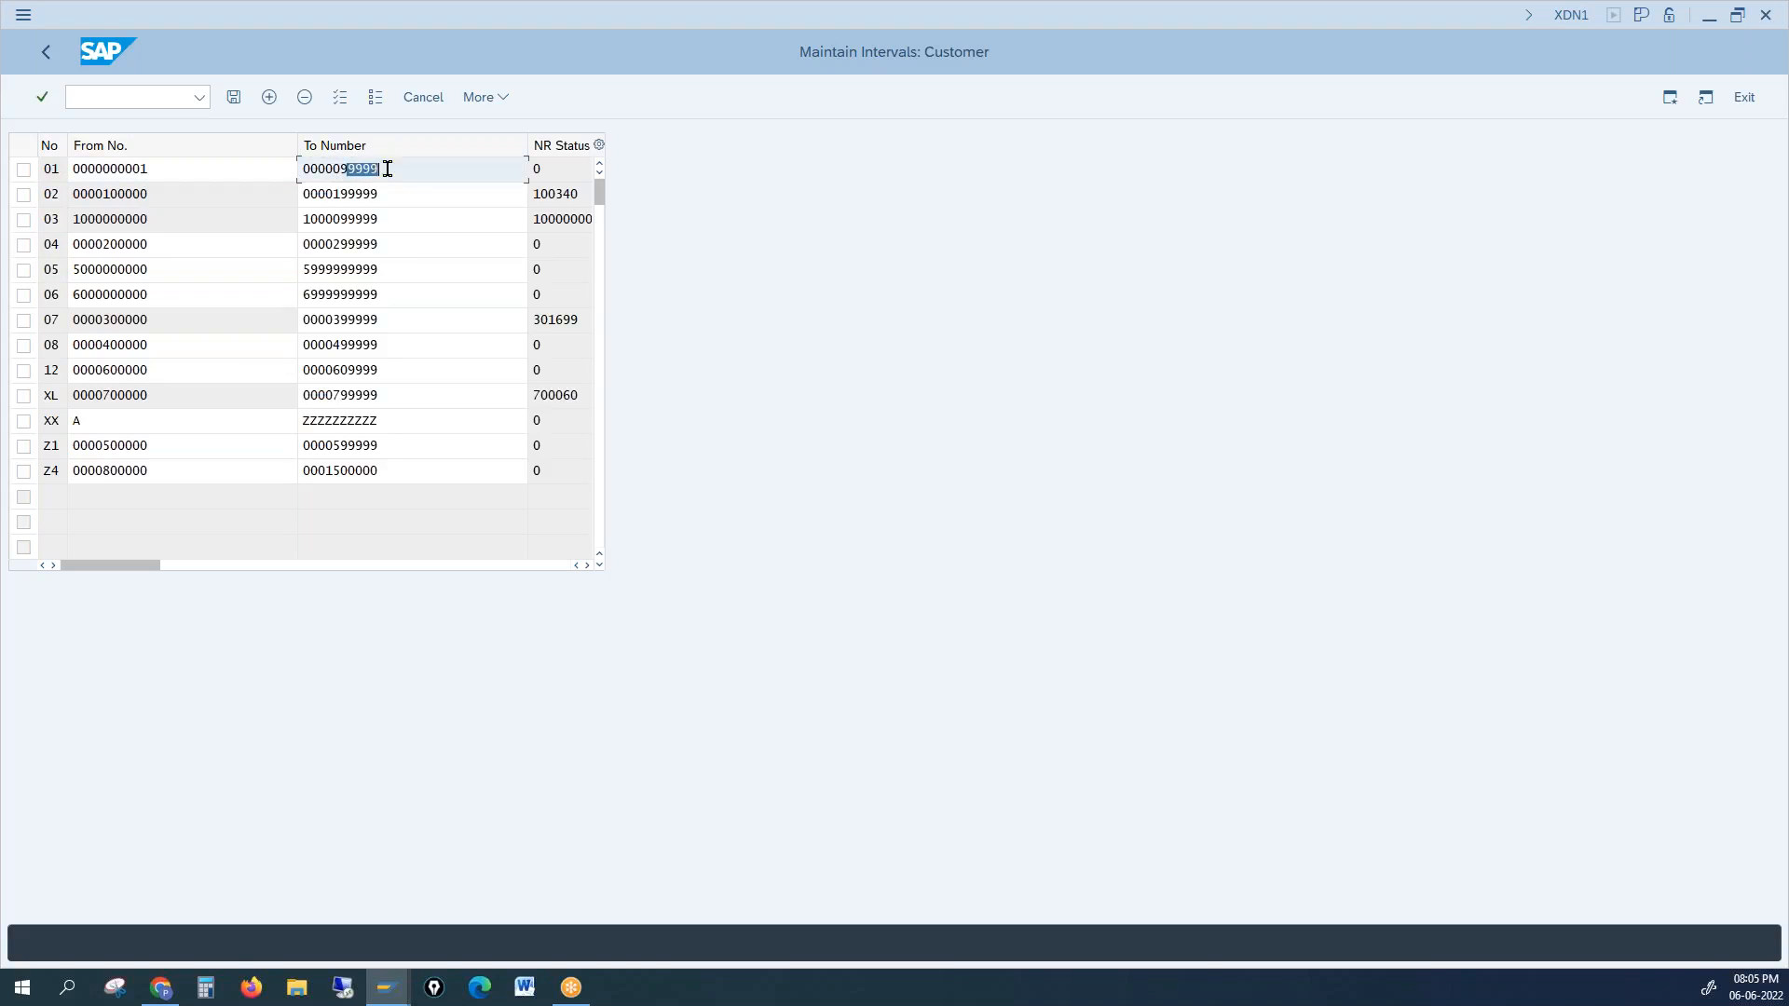
left_click(61, 170)
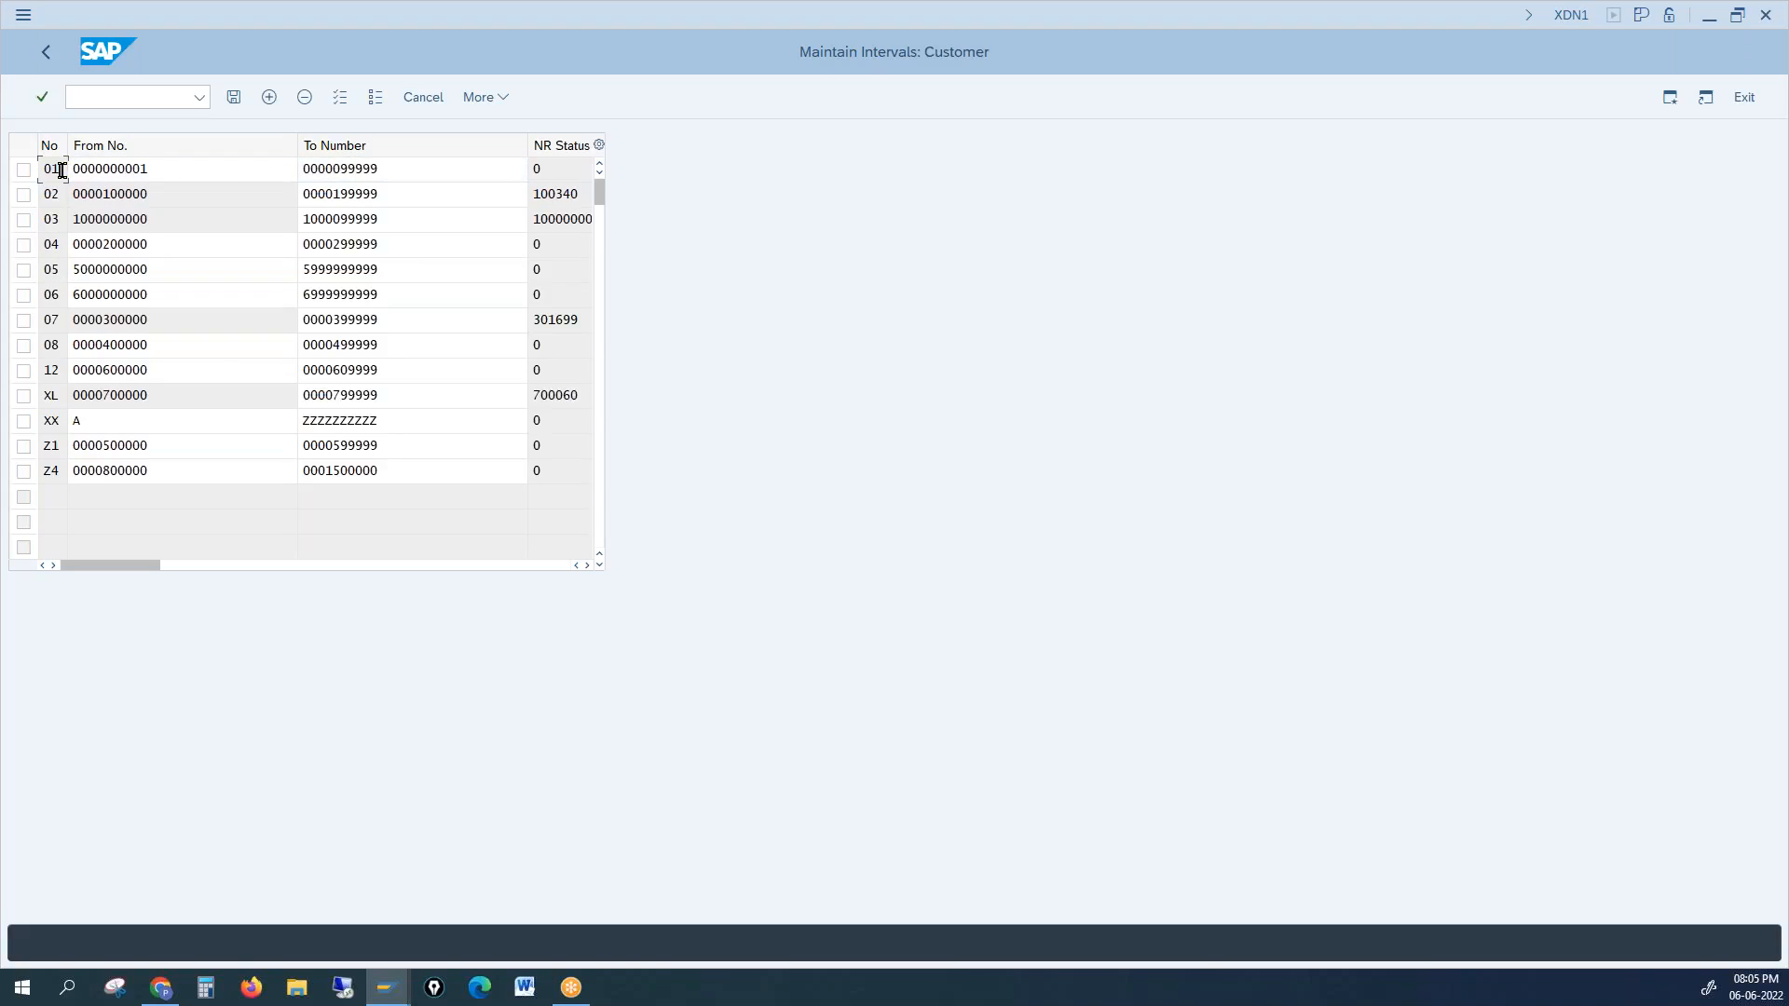
left_click(134, 169)
left_click_drag(338, 169, 390, 170)
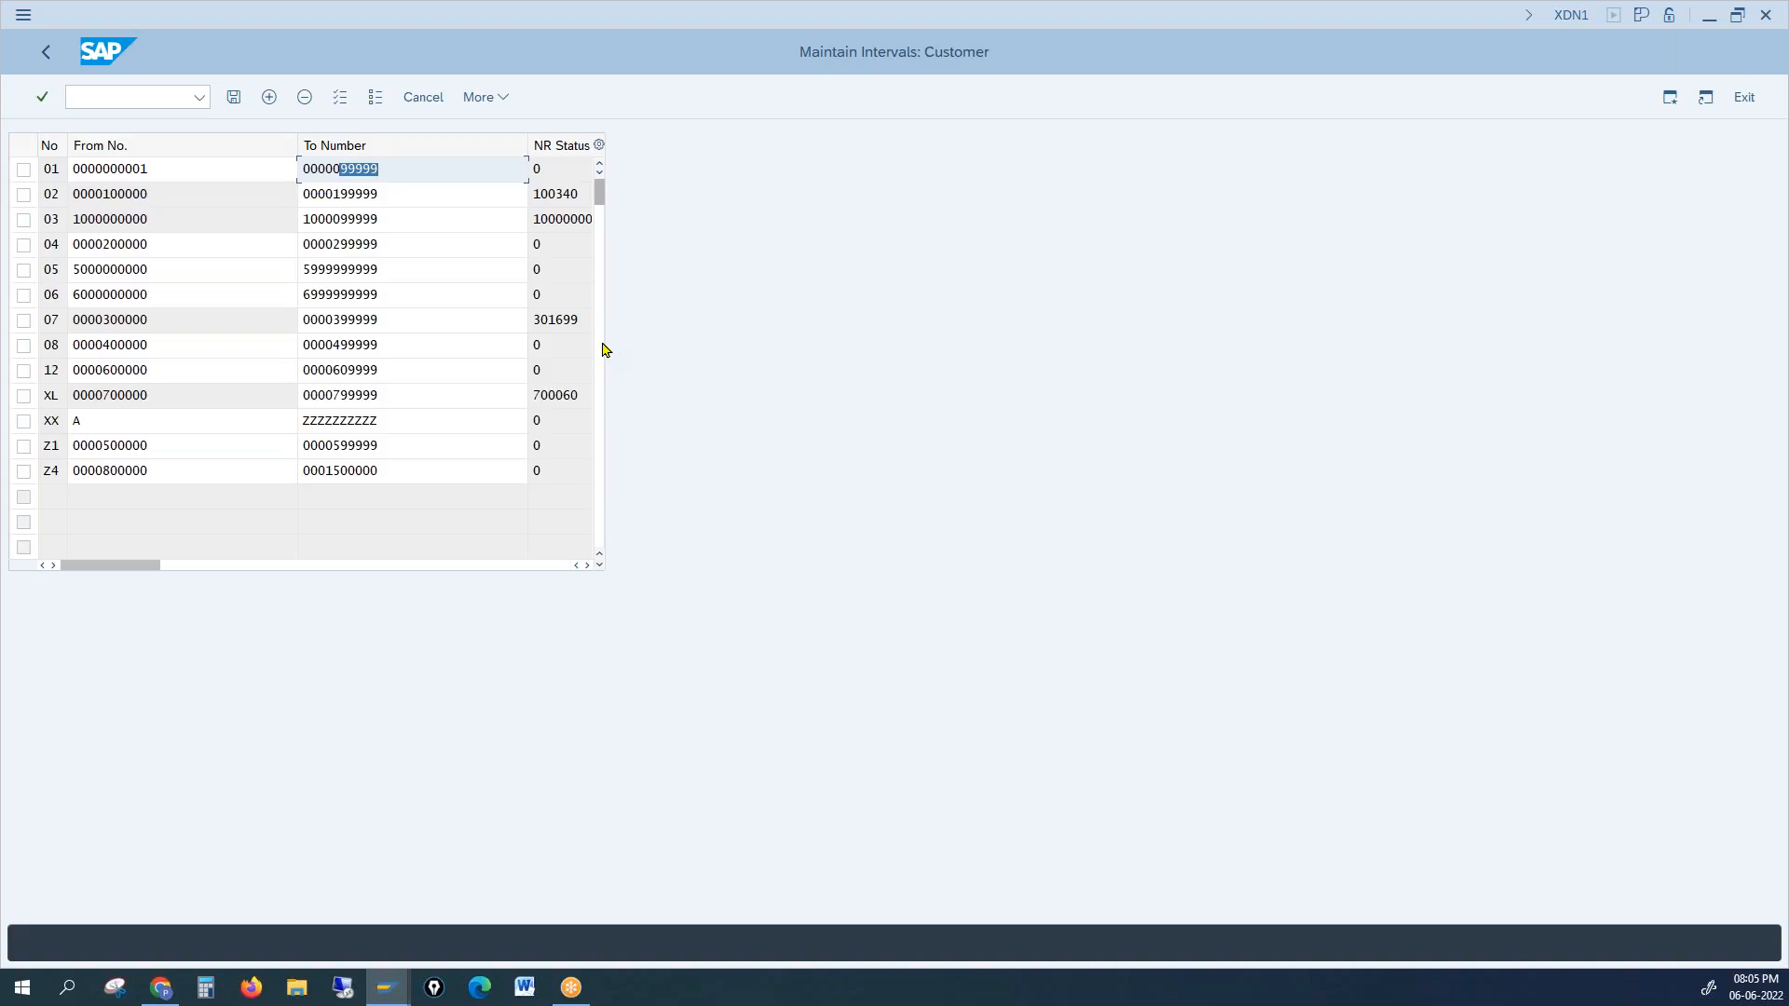
Step: Scroll the intervals table to see interval 01's external flag, reselect row 01, and open the system menu
left_click(587, 565)
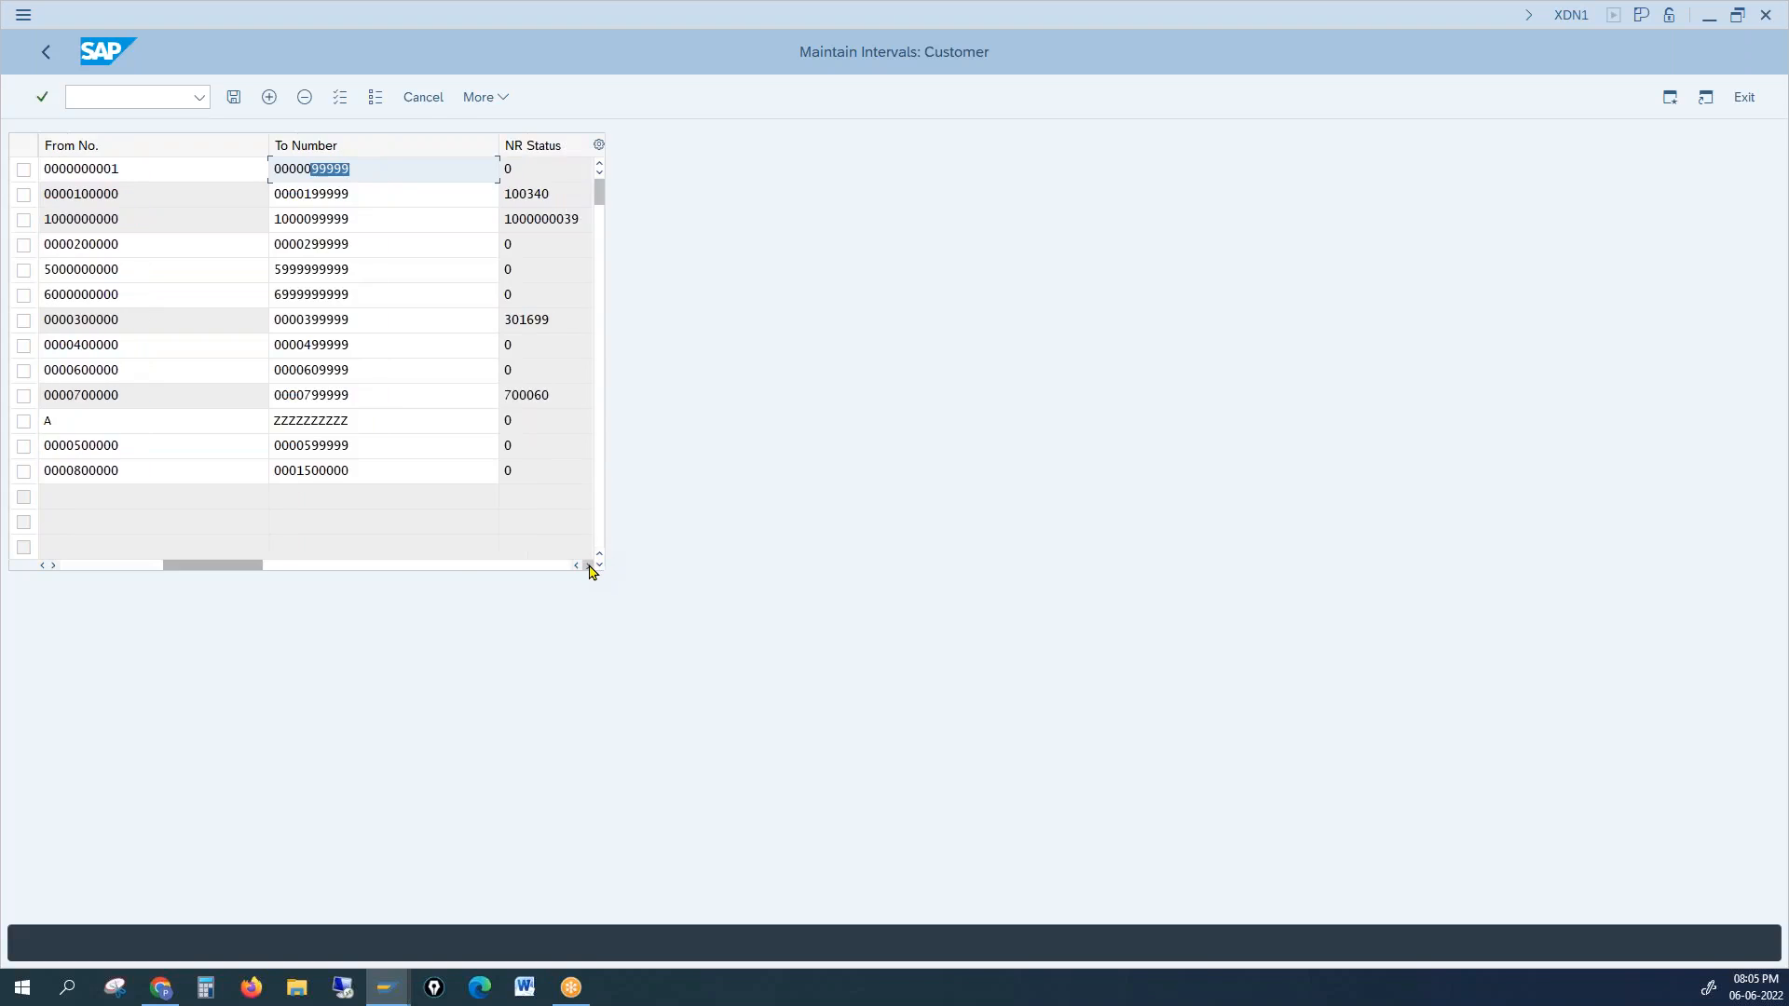
left_click(587, 565)
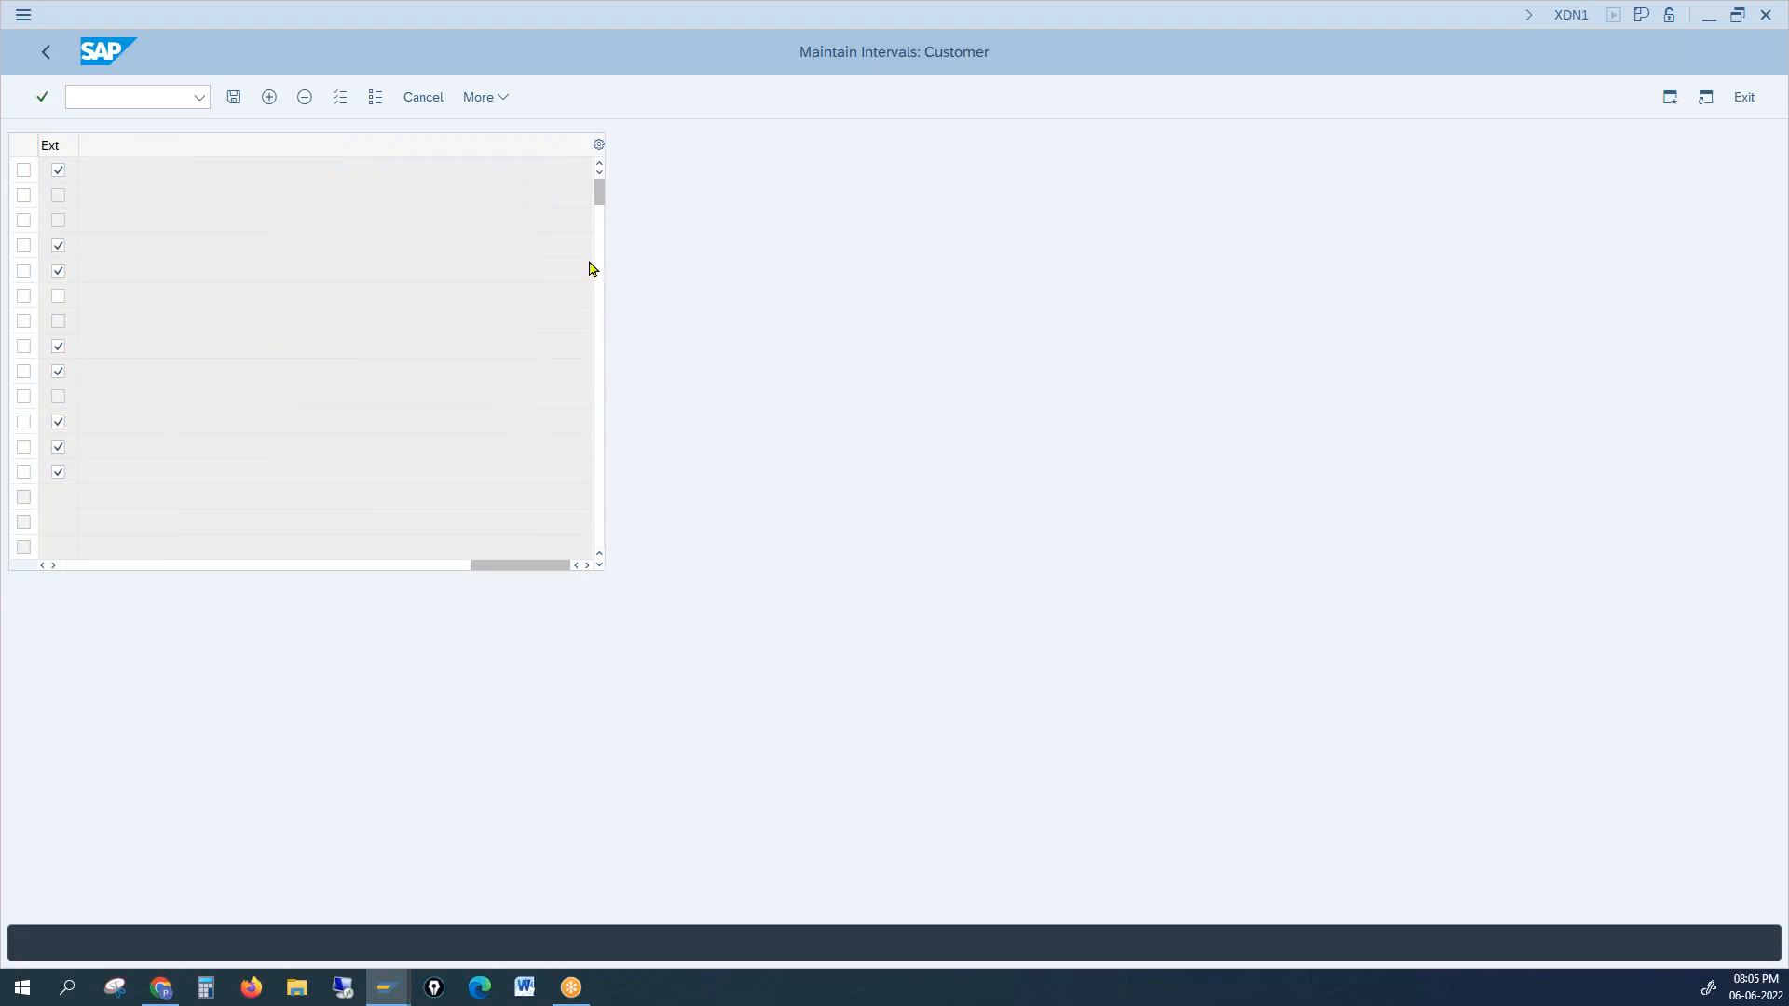
left_click_drag(547, 564, 72, 579)
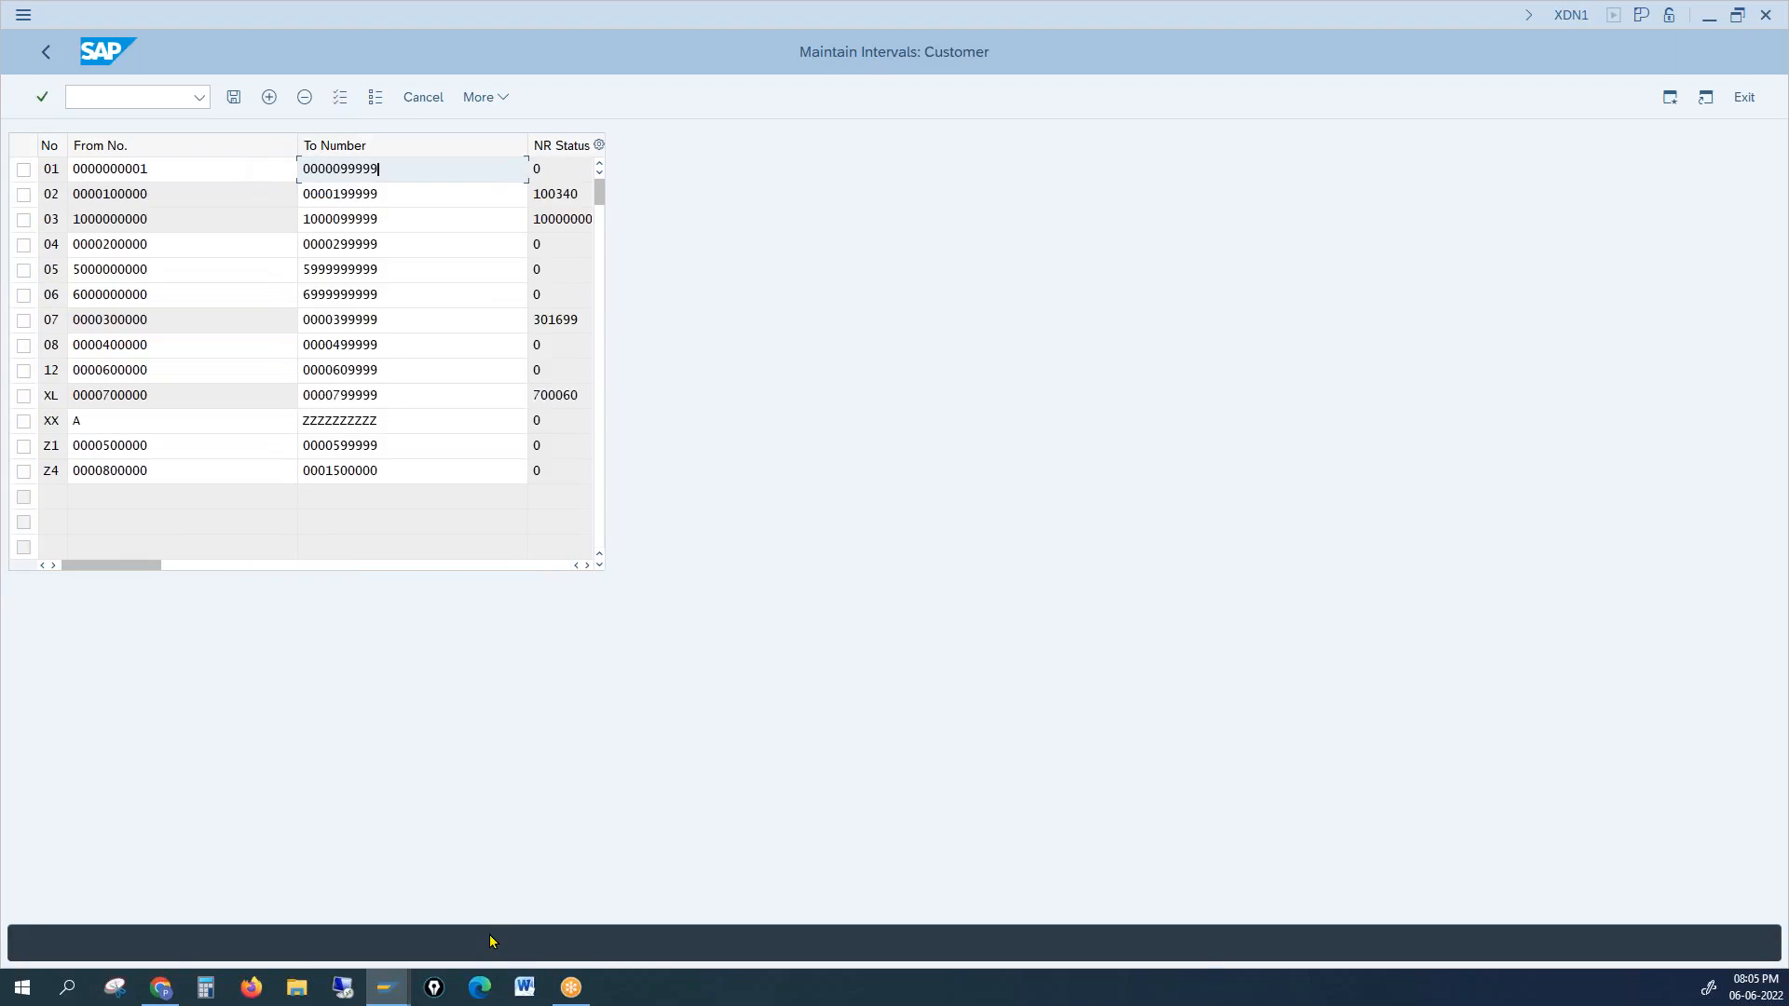
double_click(53, 169)
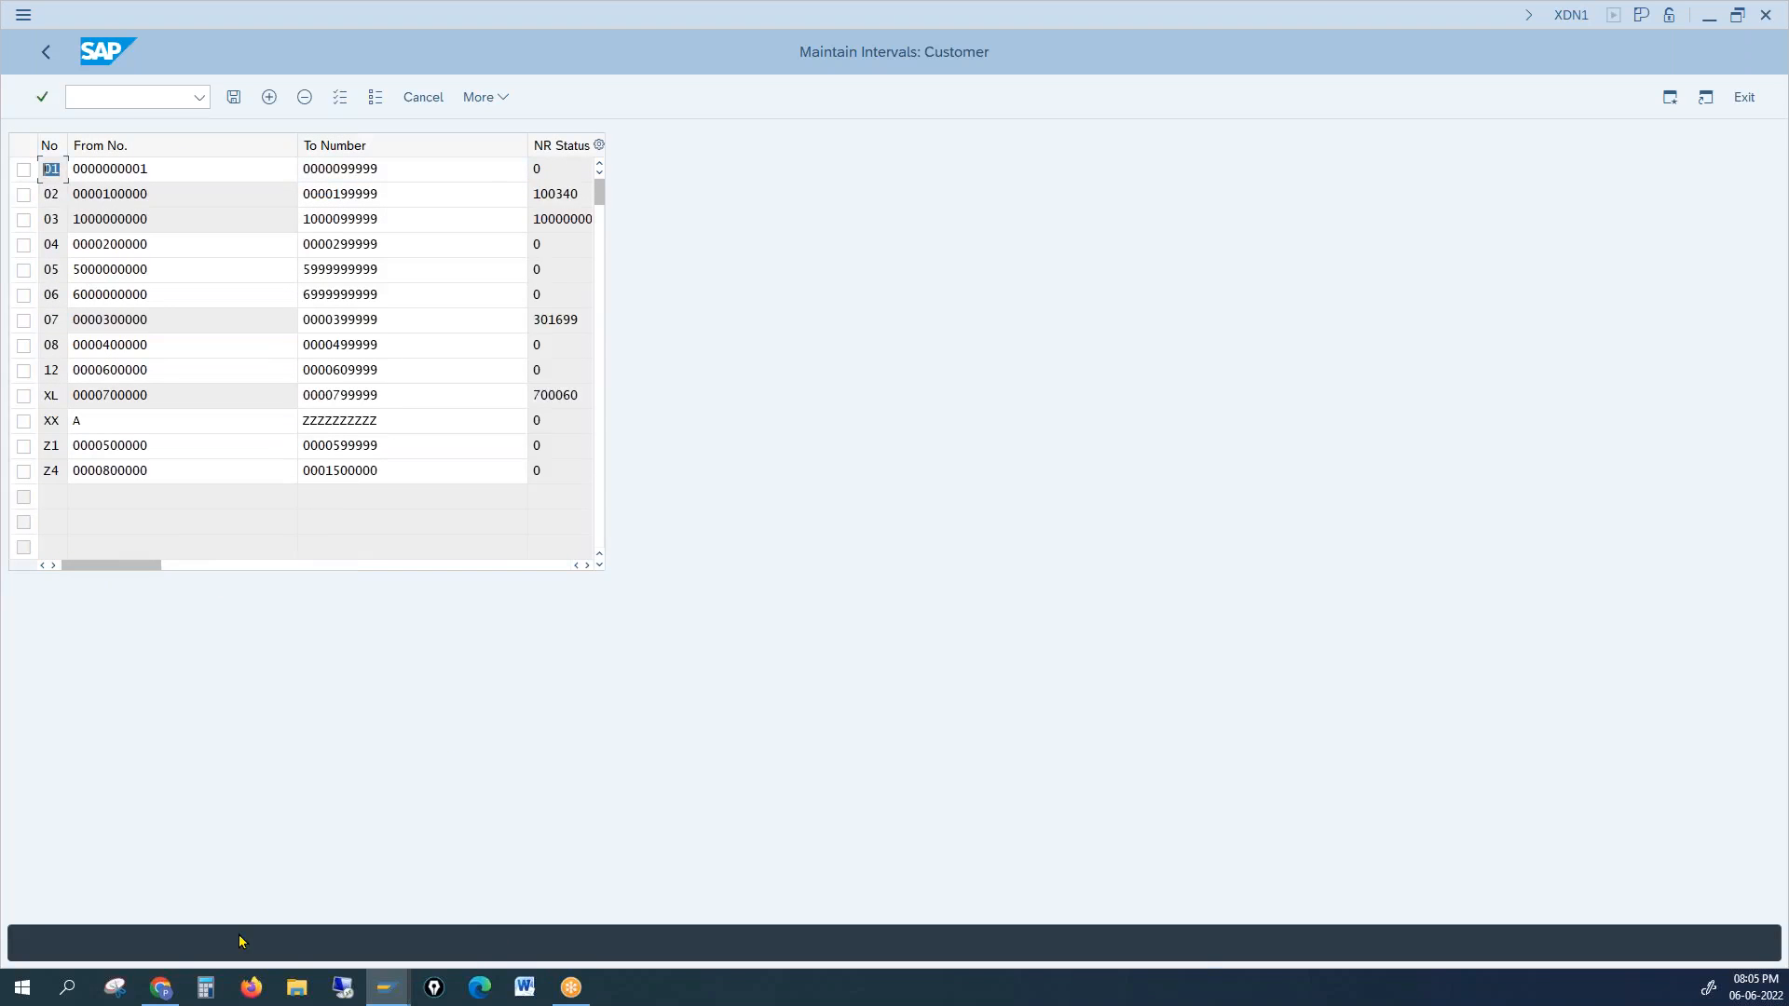
mouse_move(386, 989)
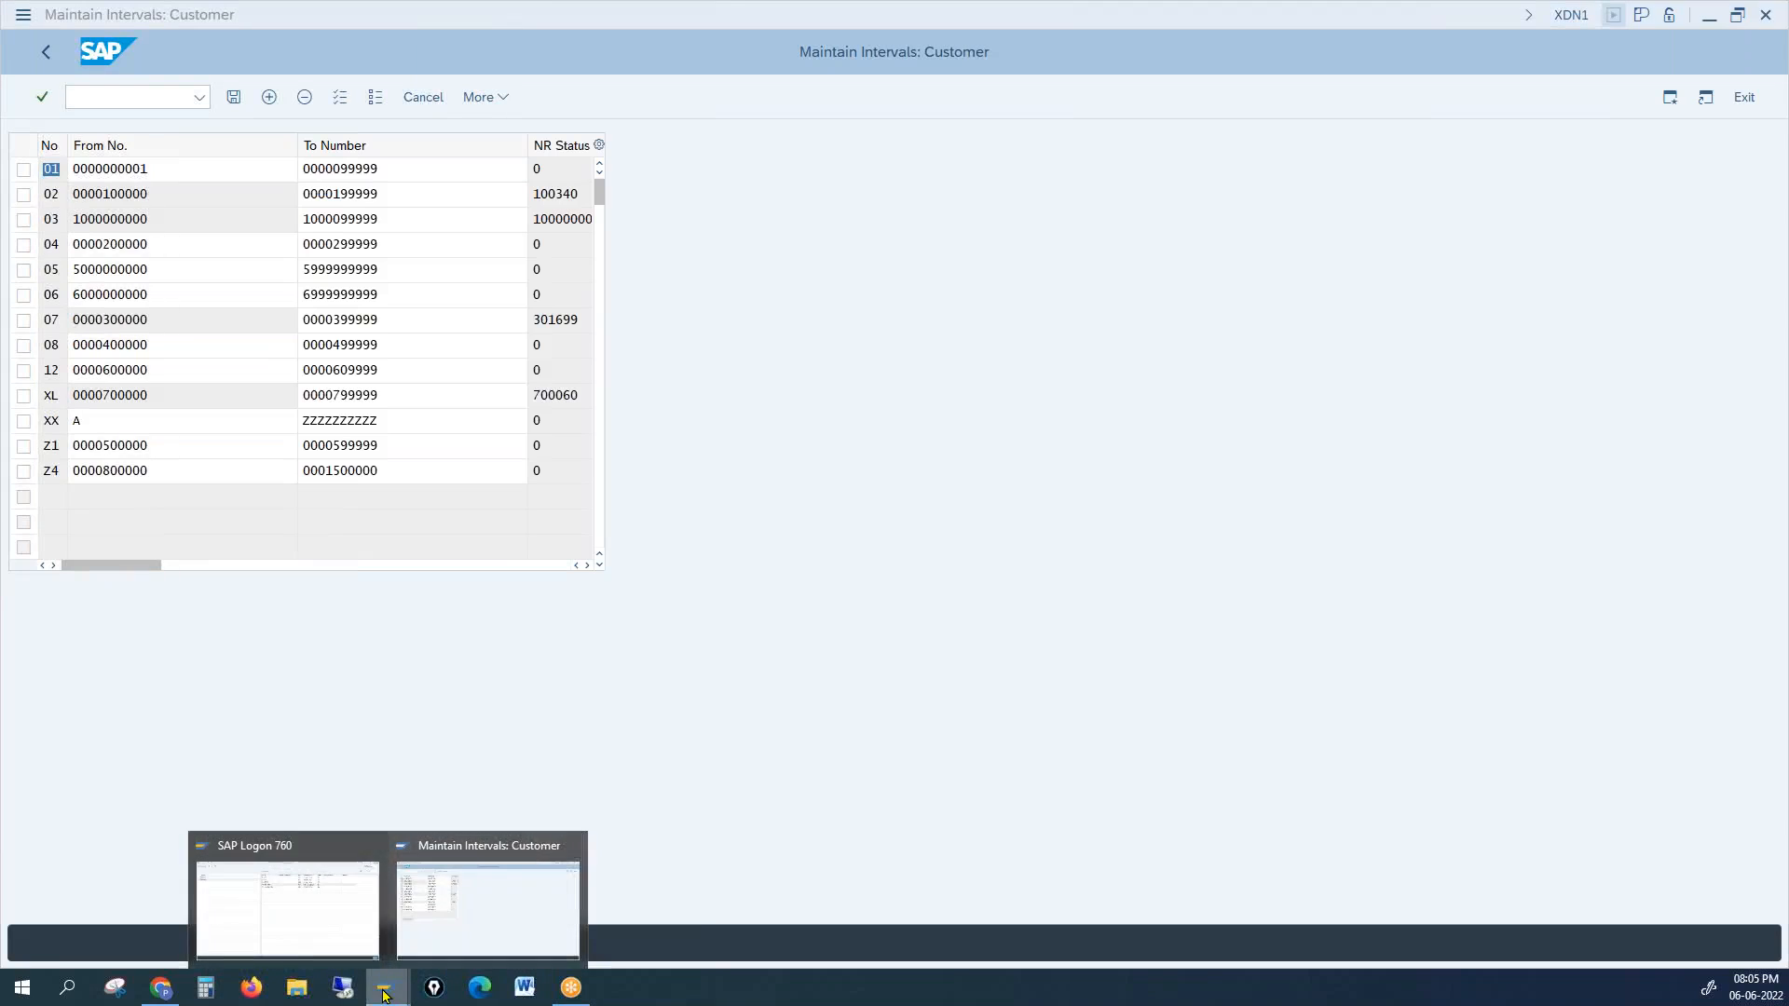
left_click(447, 944)
left_click(23, 14)
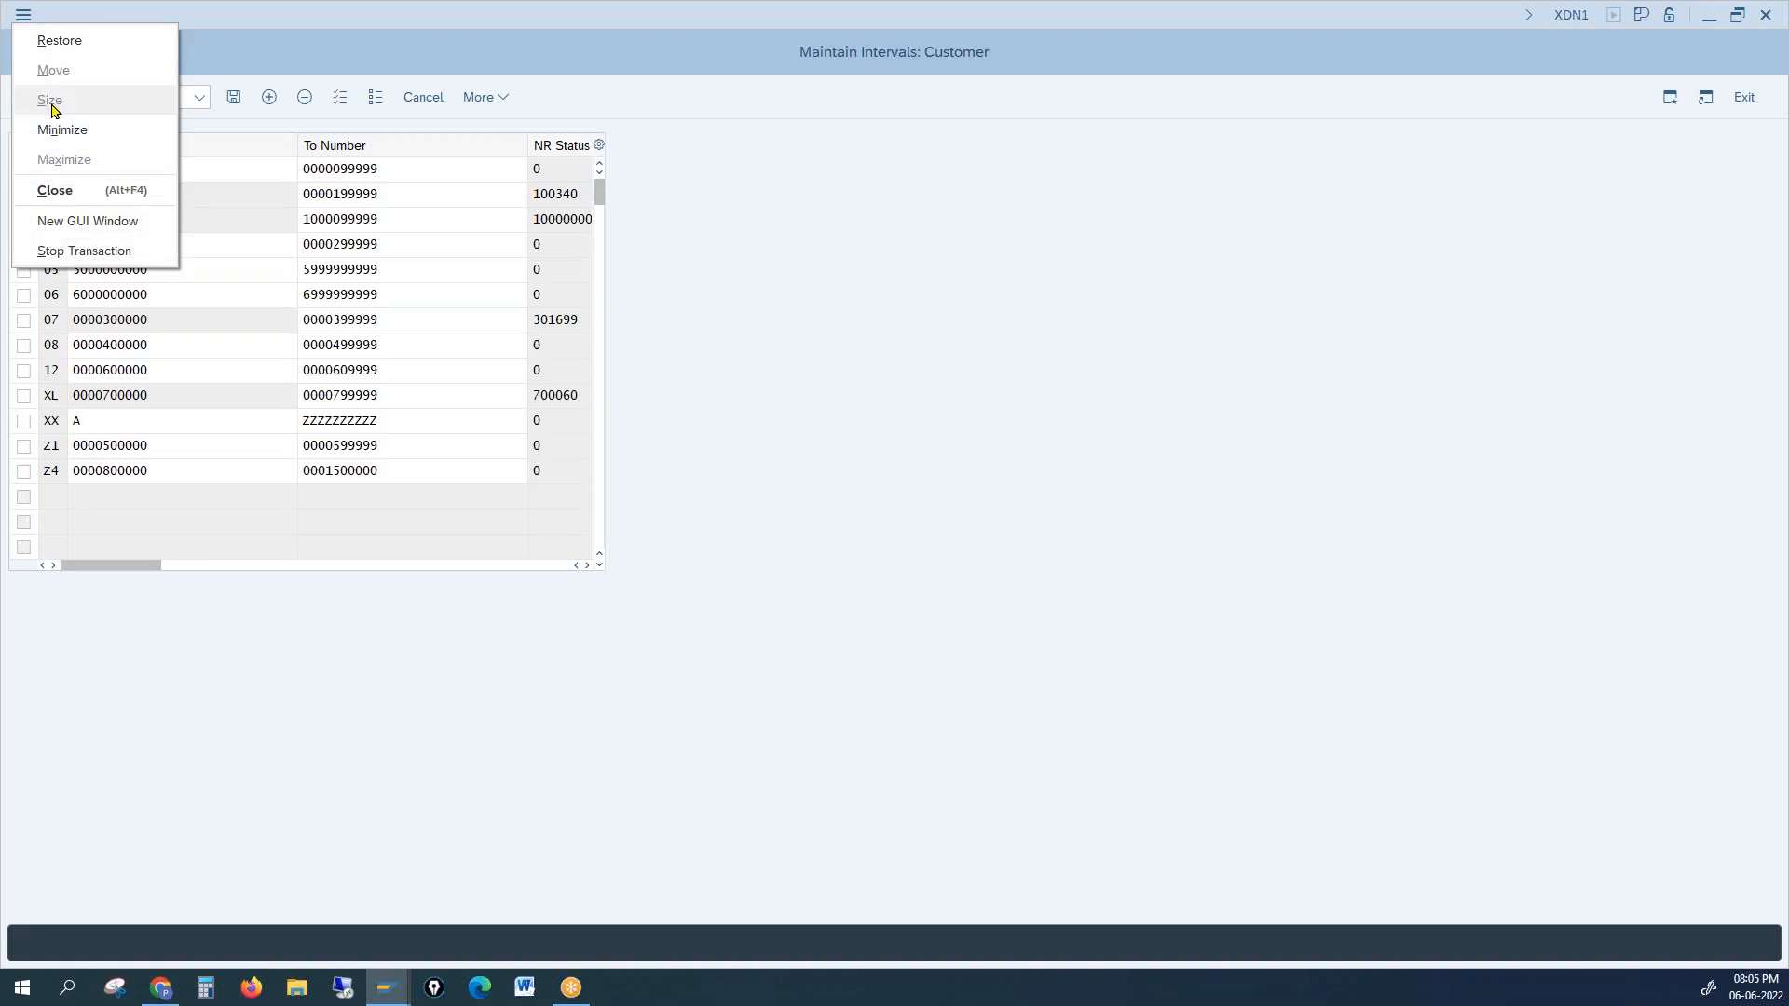
Step: In a new session, change account group 0001's number range to 02 and save it to a customizing request
left_click(79, 221)
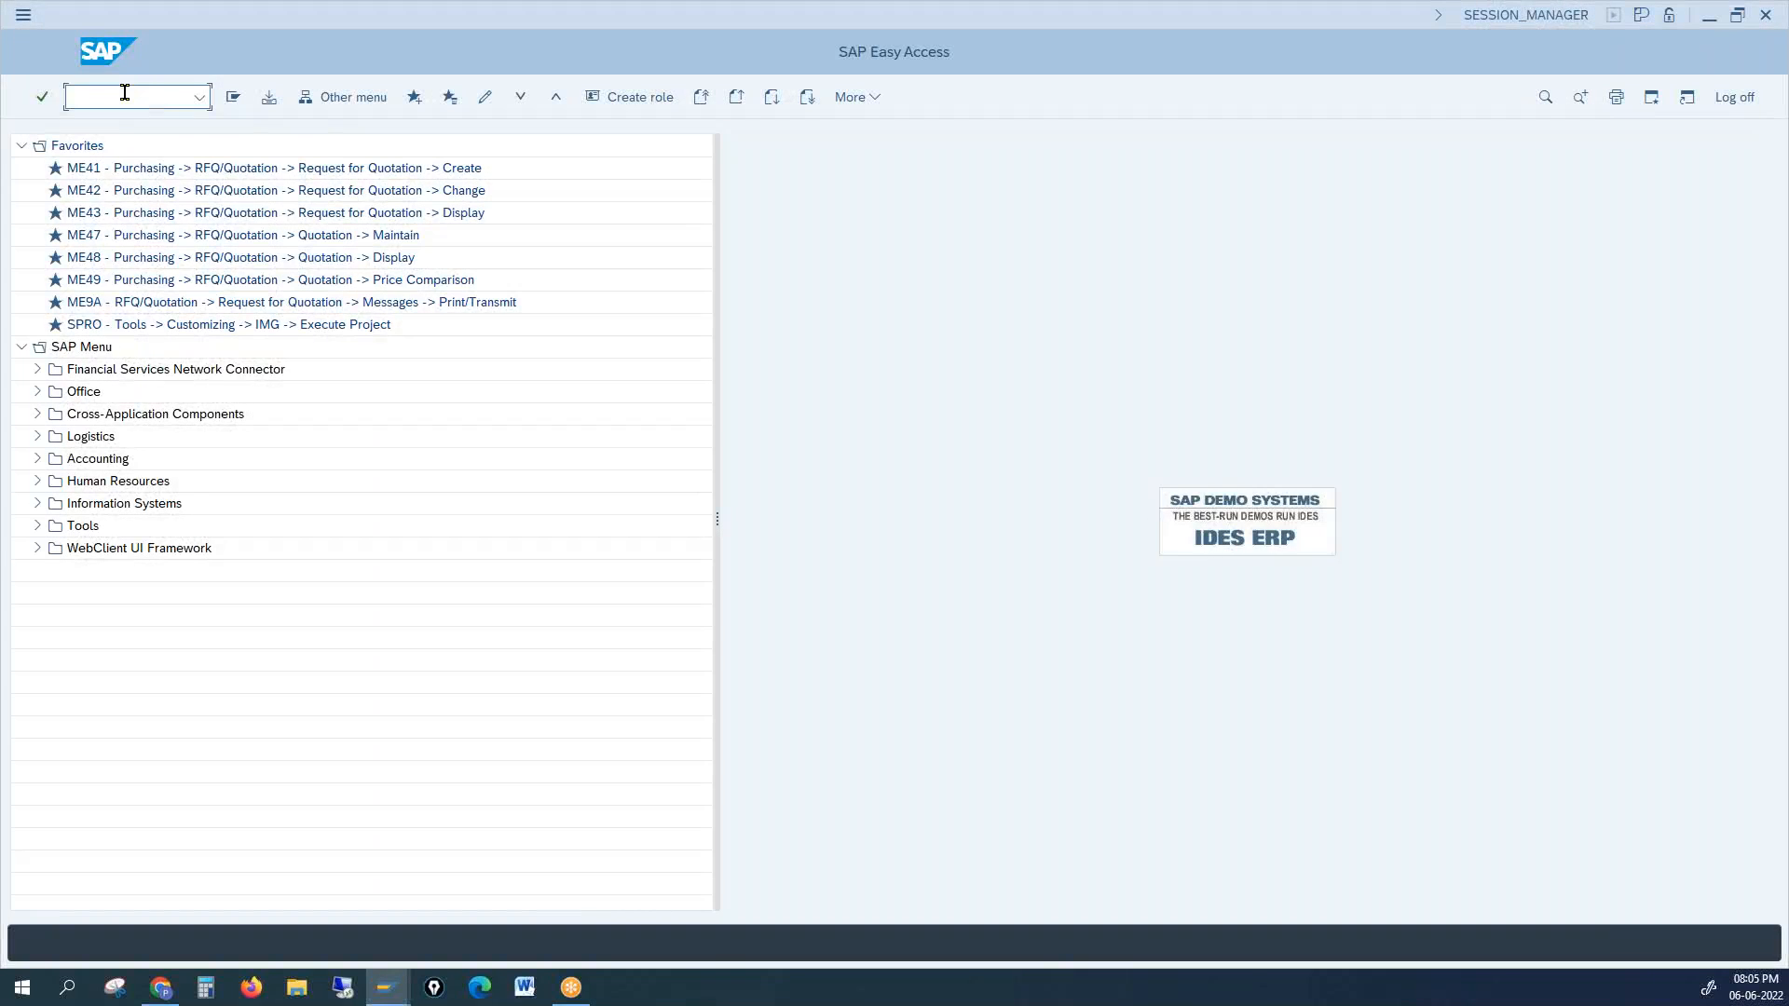
type("ovt0")
key("Return")
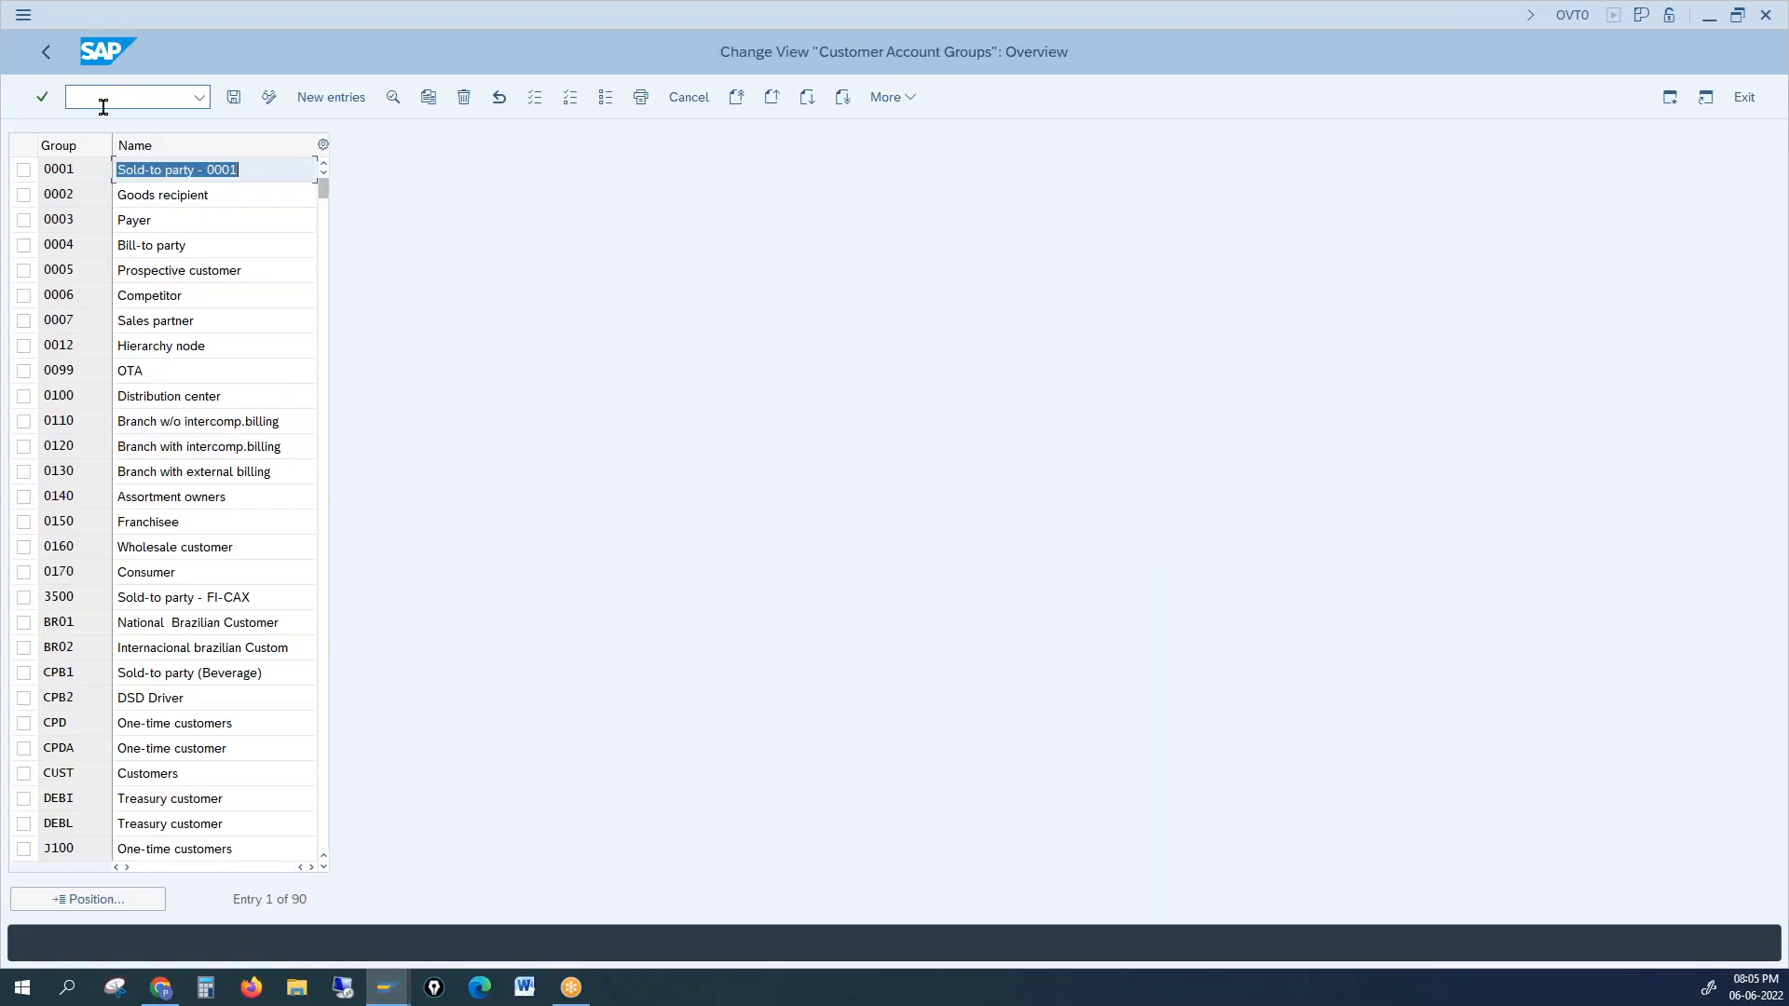
double_click(100, 169)
left_click(147, 220)
type("02")
key("Return")
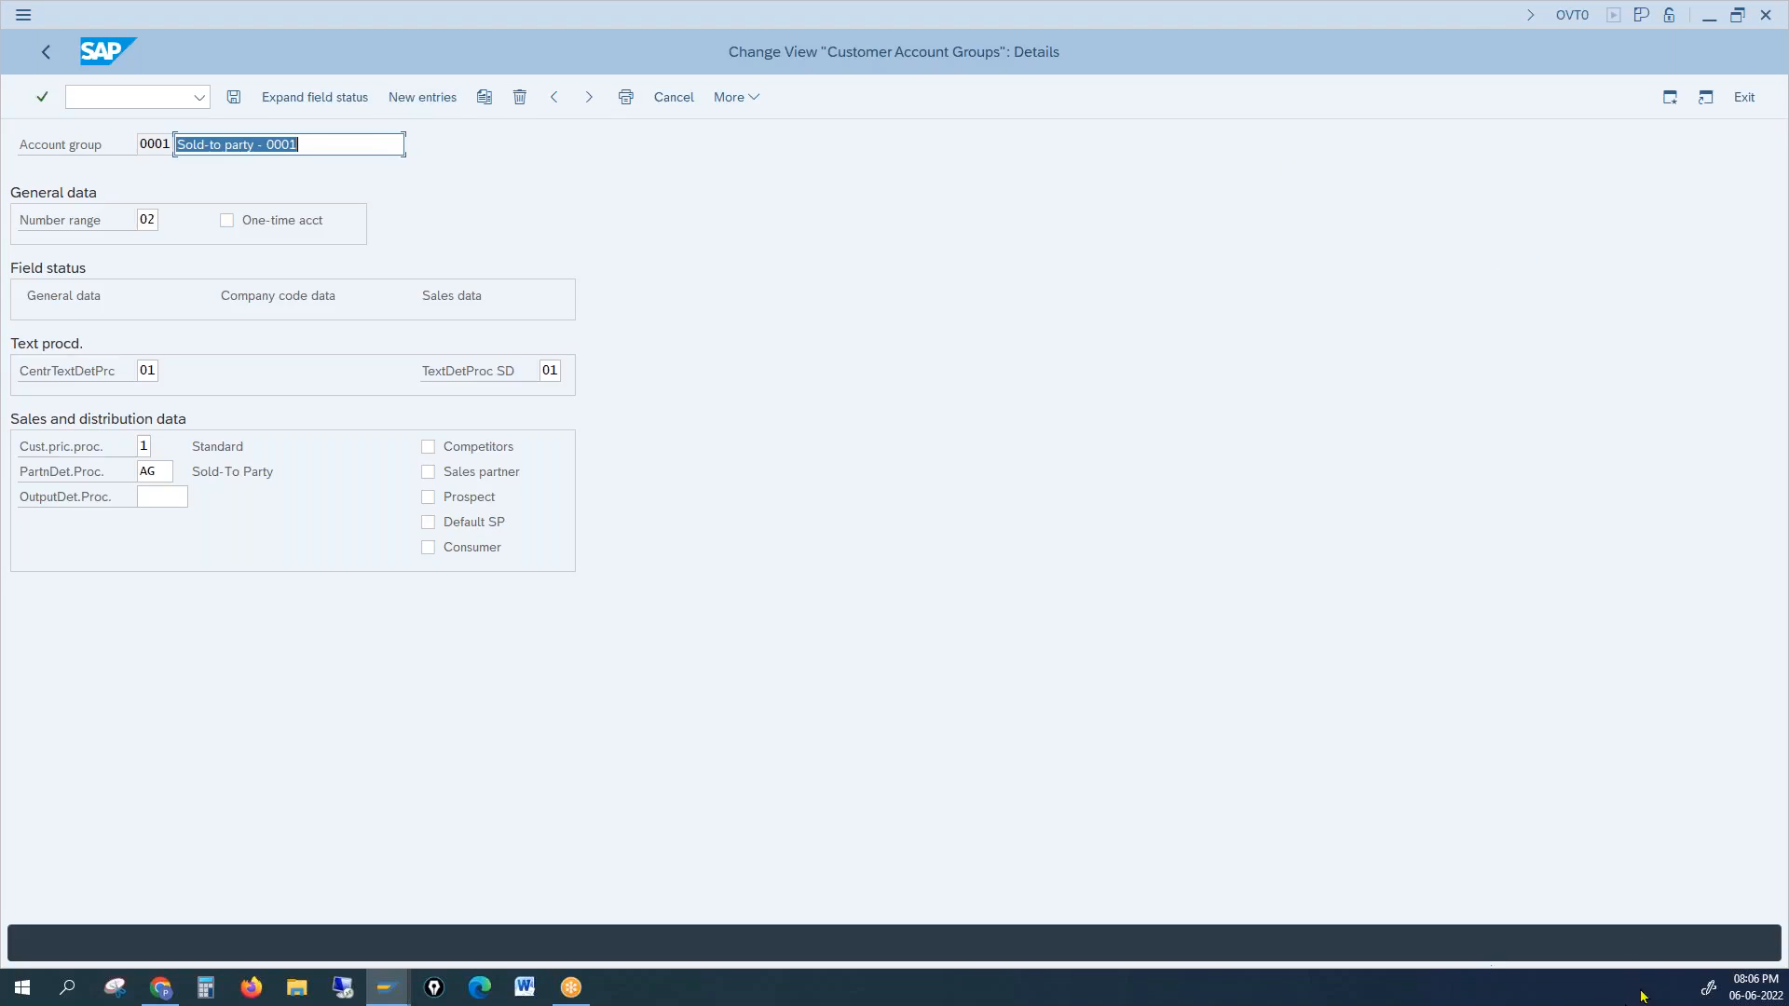
left_click(233, 99)
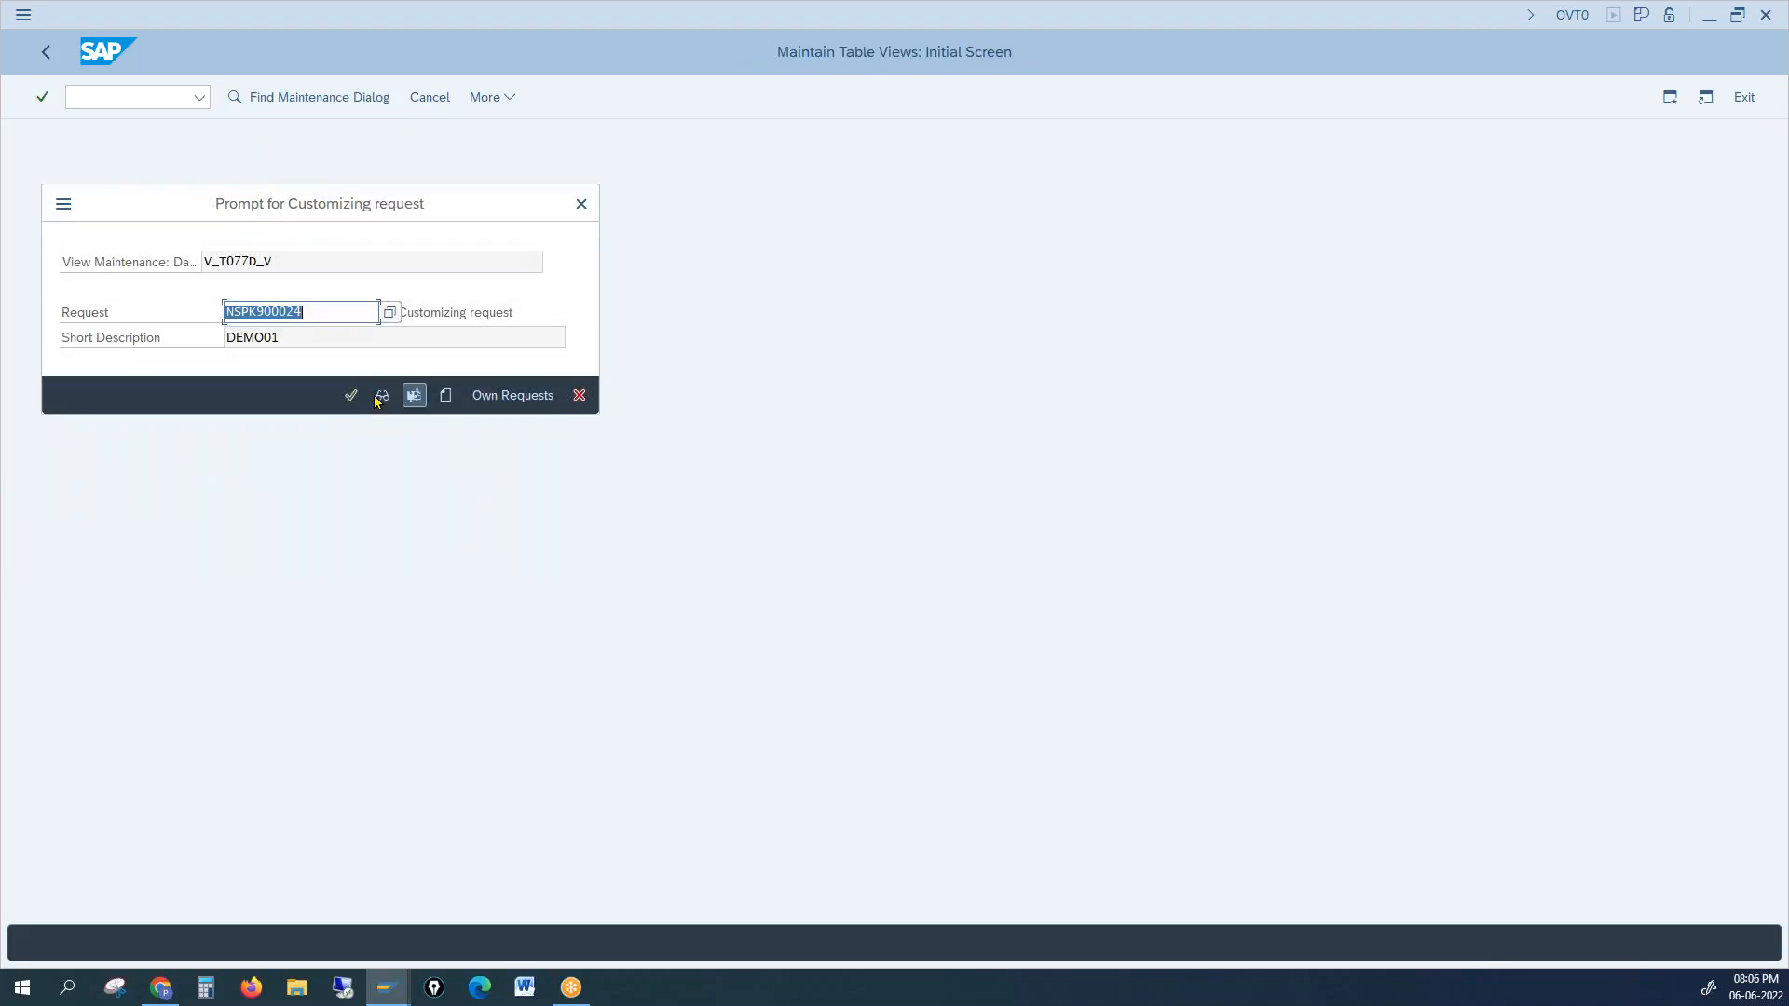
left_click(353, 400)
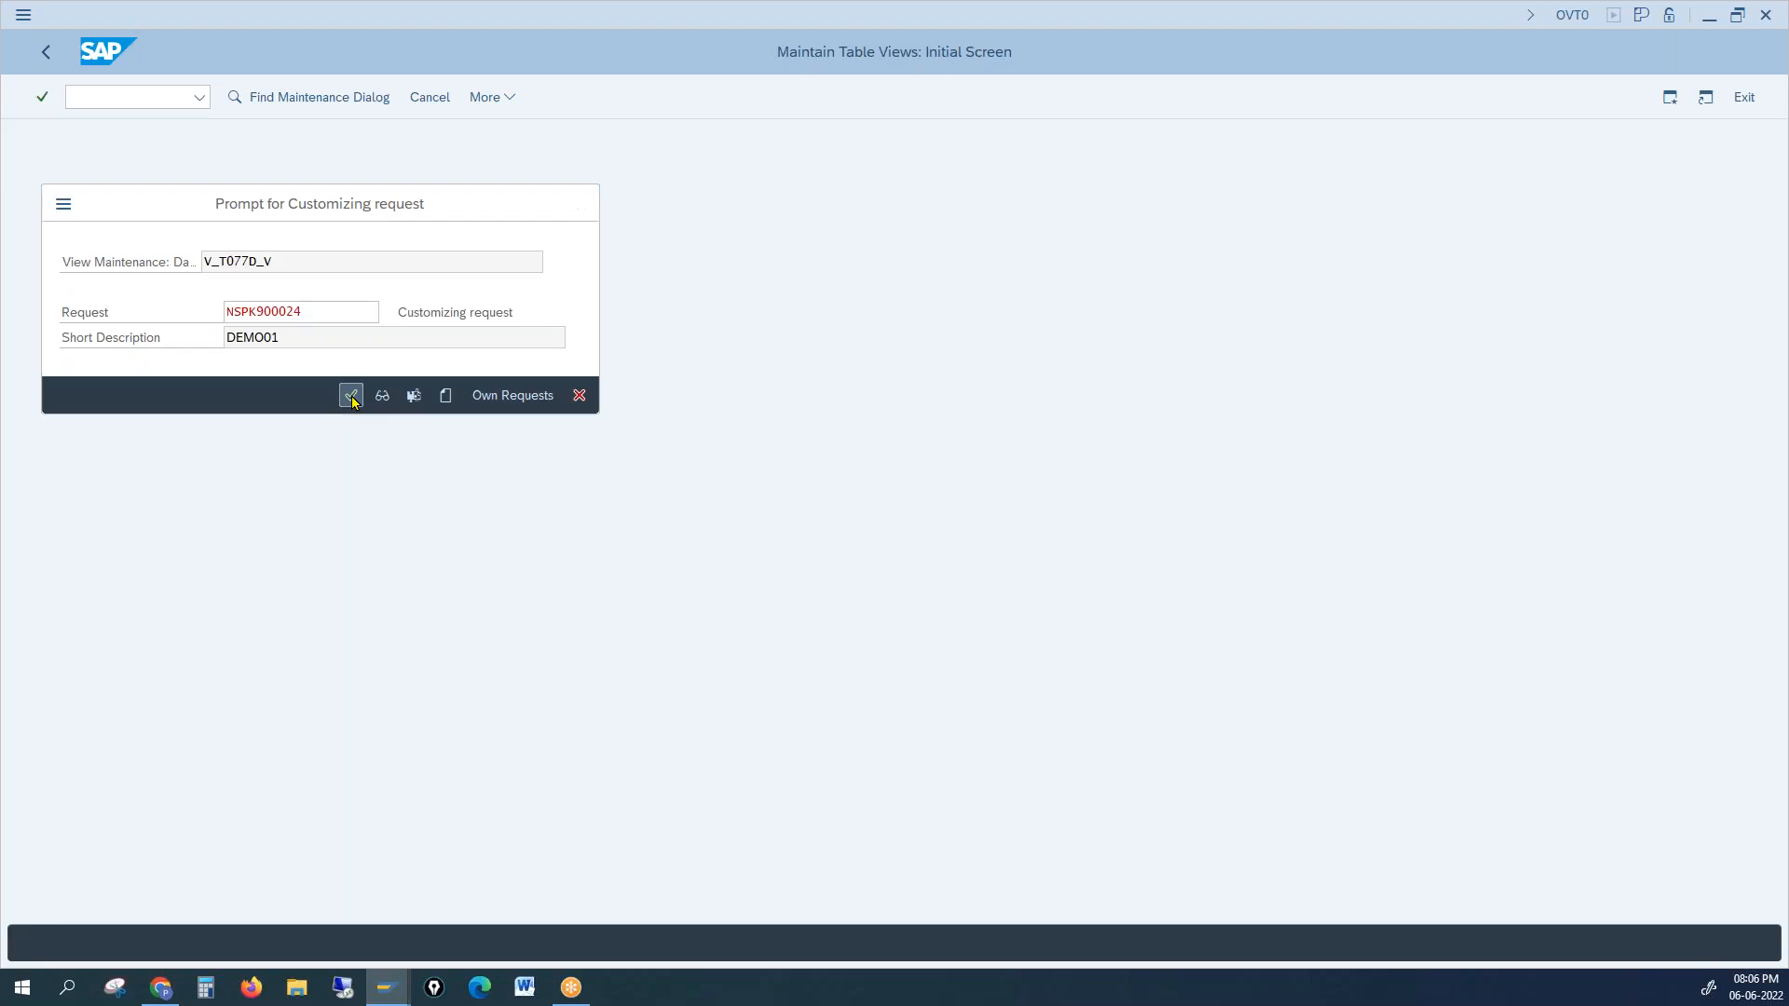
Step: Run /nXD01 to reach Customer Create with group 0001 prefilled
left_click(140, 98)
type("/n")
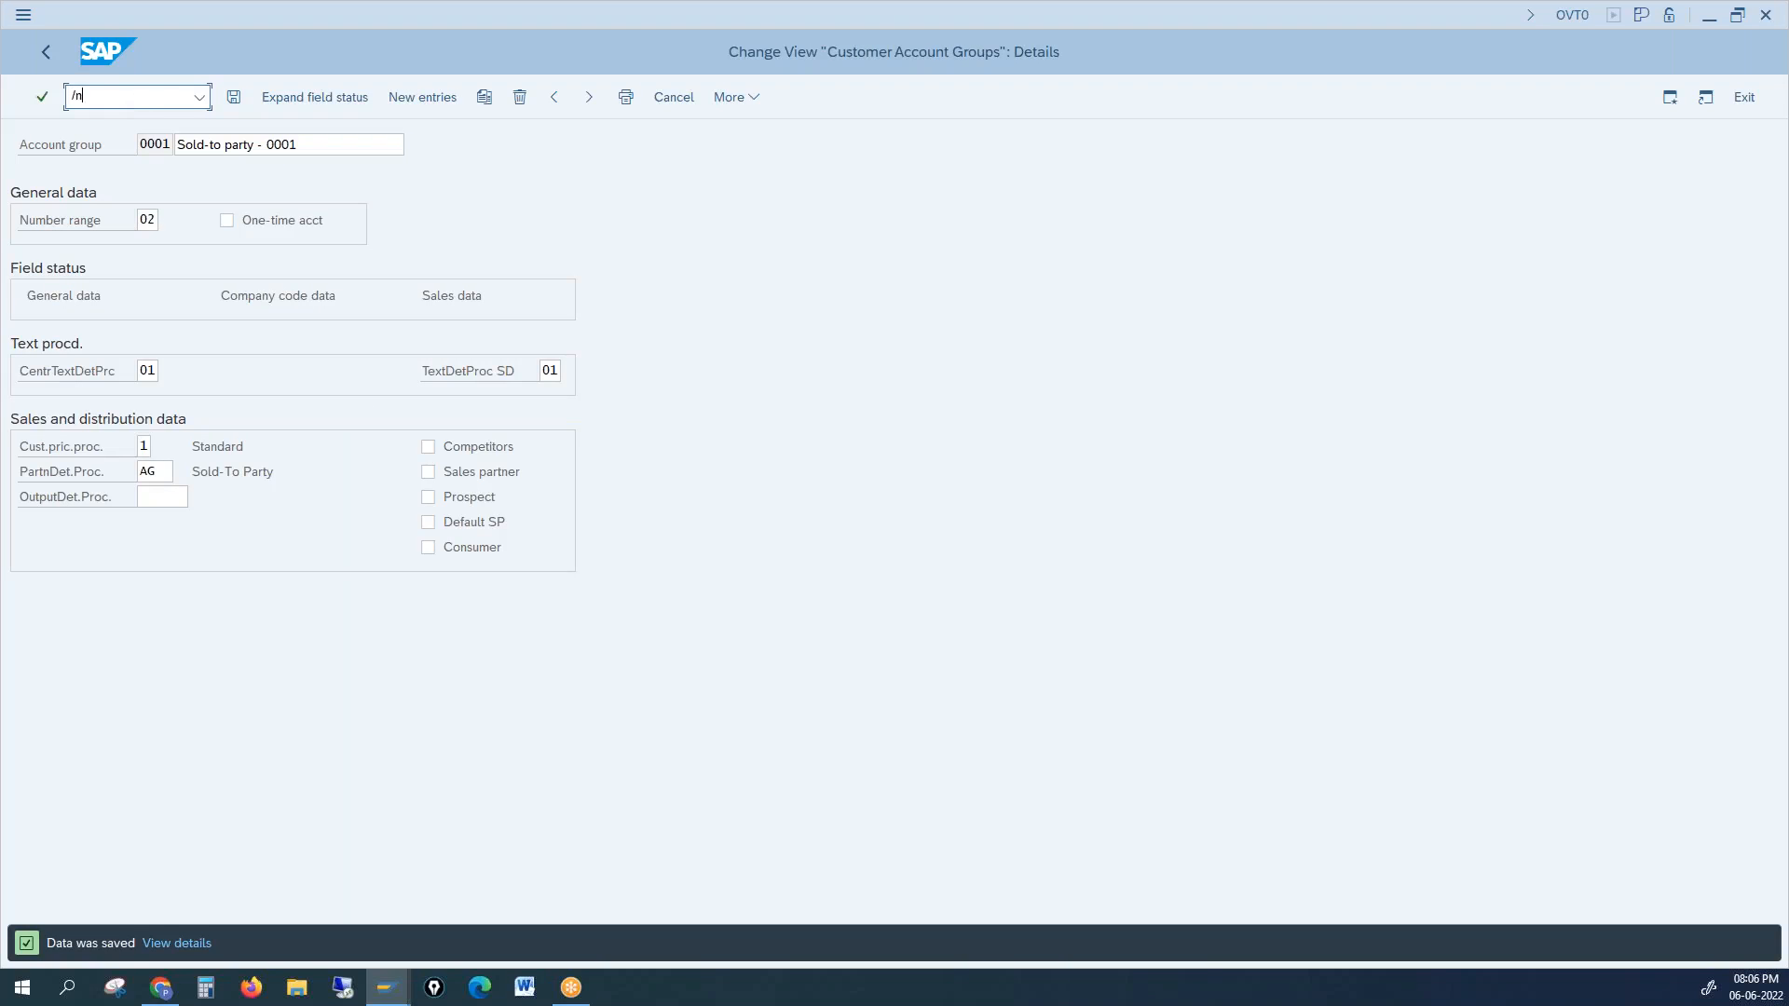
type("xd01")
key("Return")
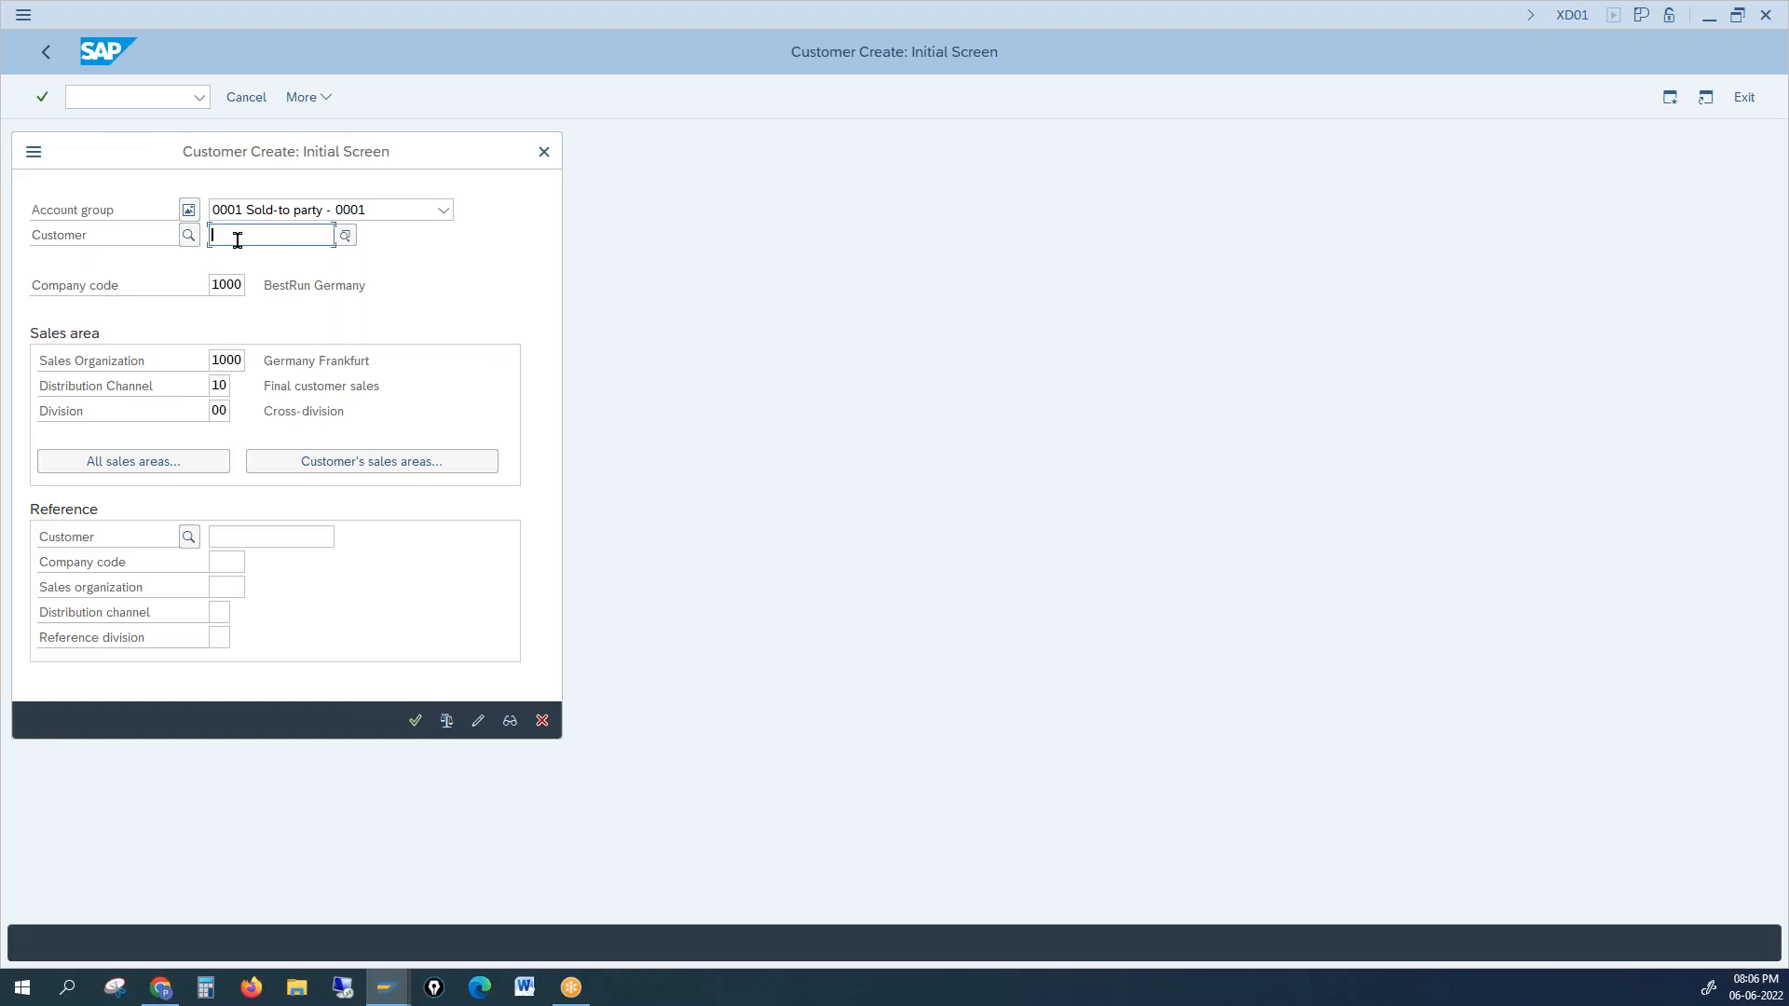
Step: Continue to General Data, where the customer number shows INTERNAL, then go back
key("Return")
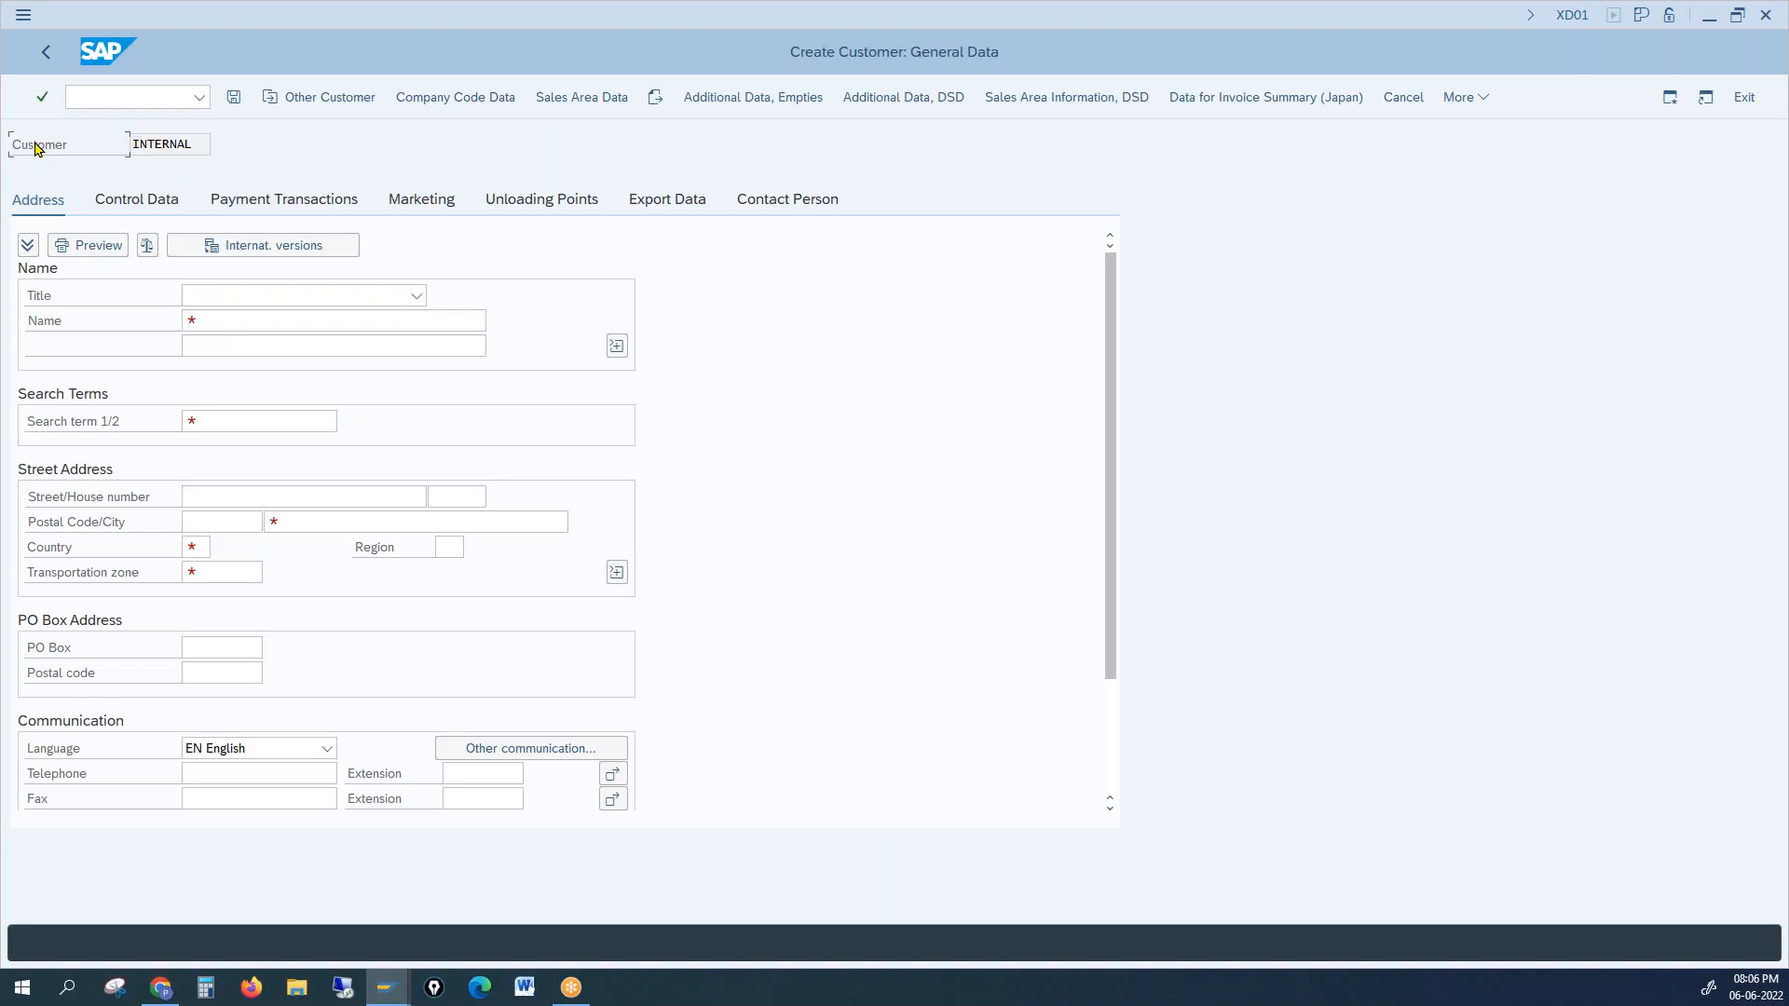
left_click_drag(133, 145, 189, 146)
key("alt+Tab")
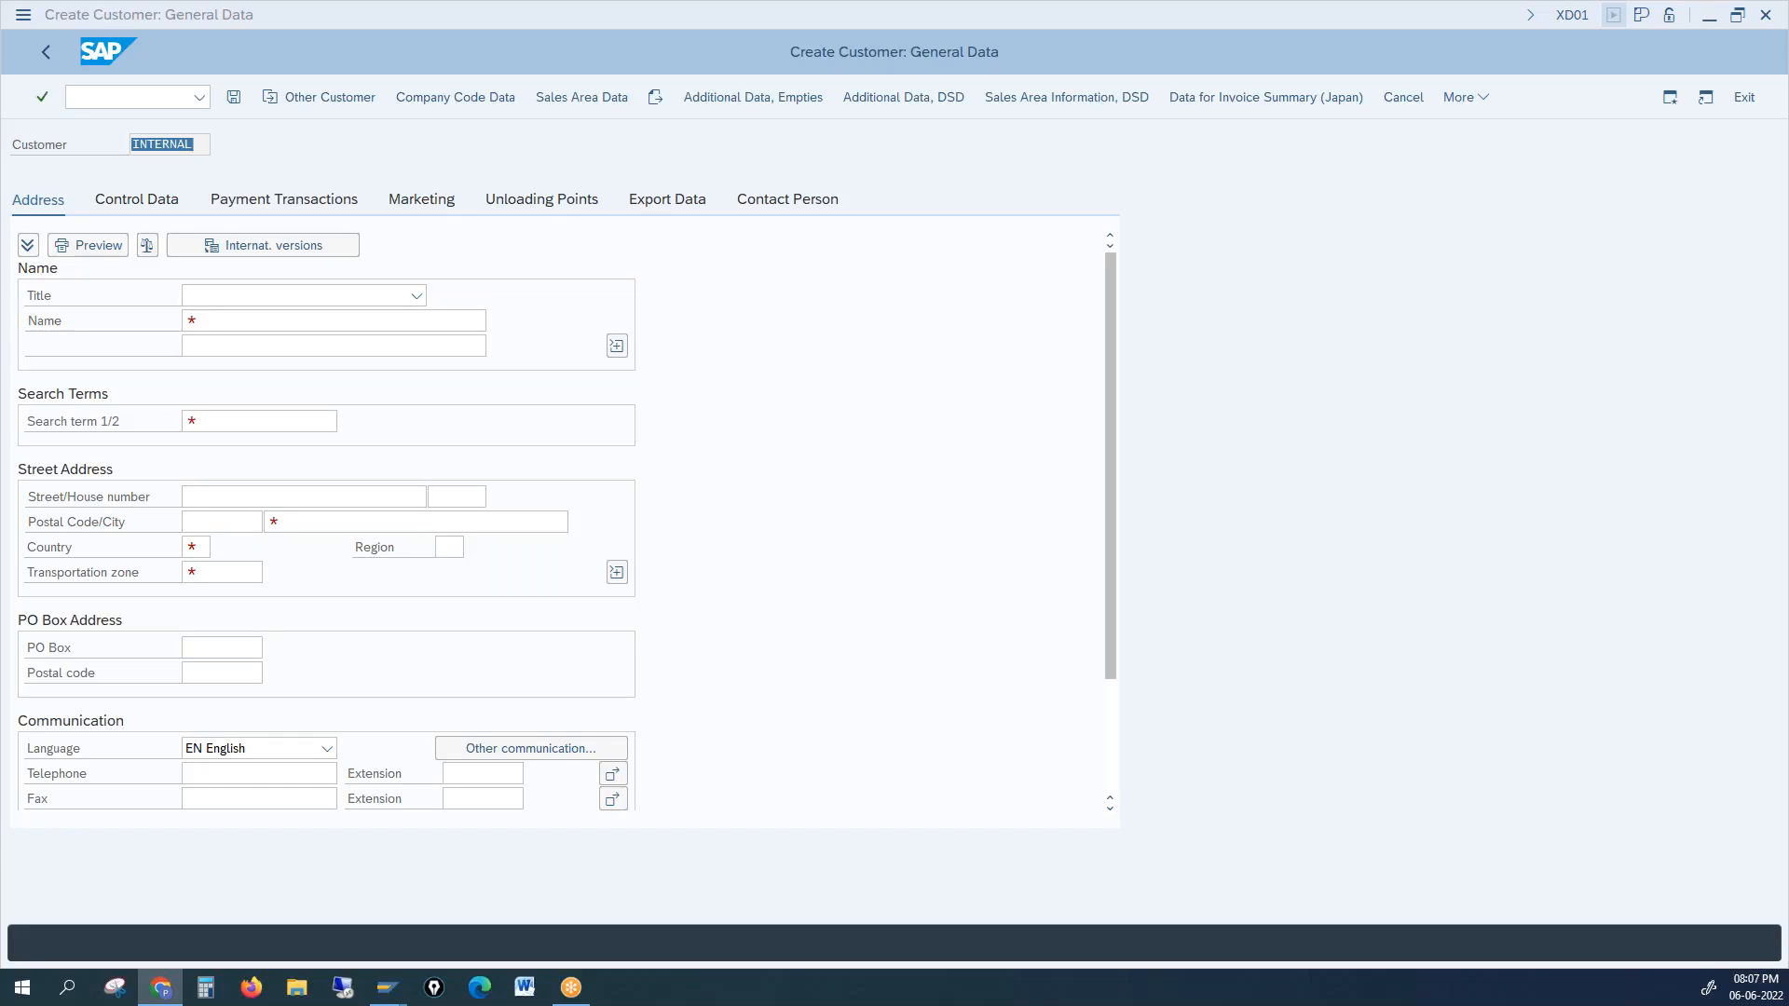
left_click(45, 56)
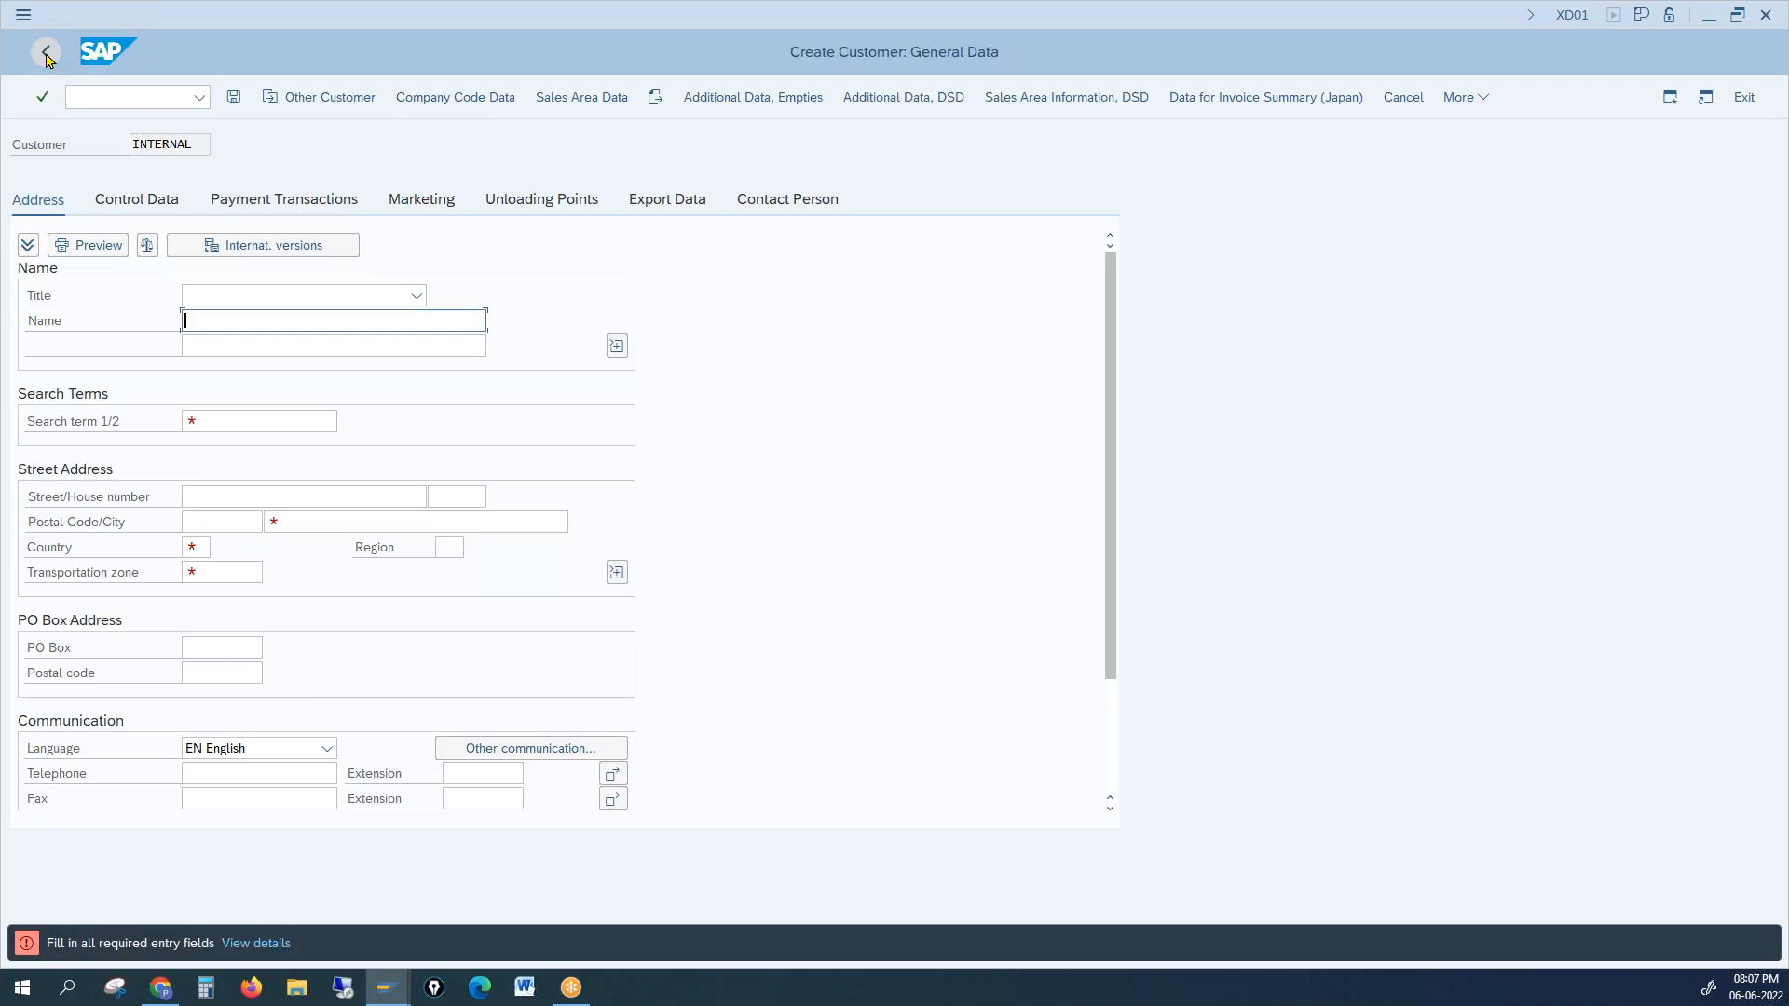
Step: Exit the customer without saving and rerun XD01
left_click(1737, 103)
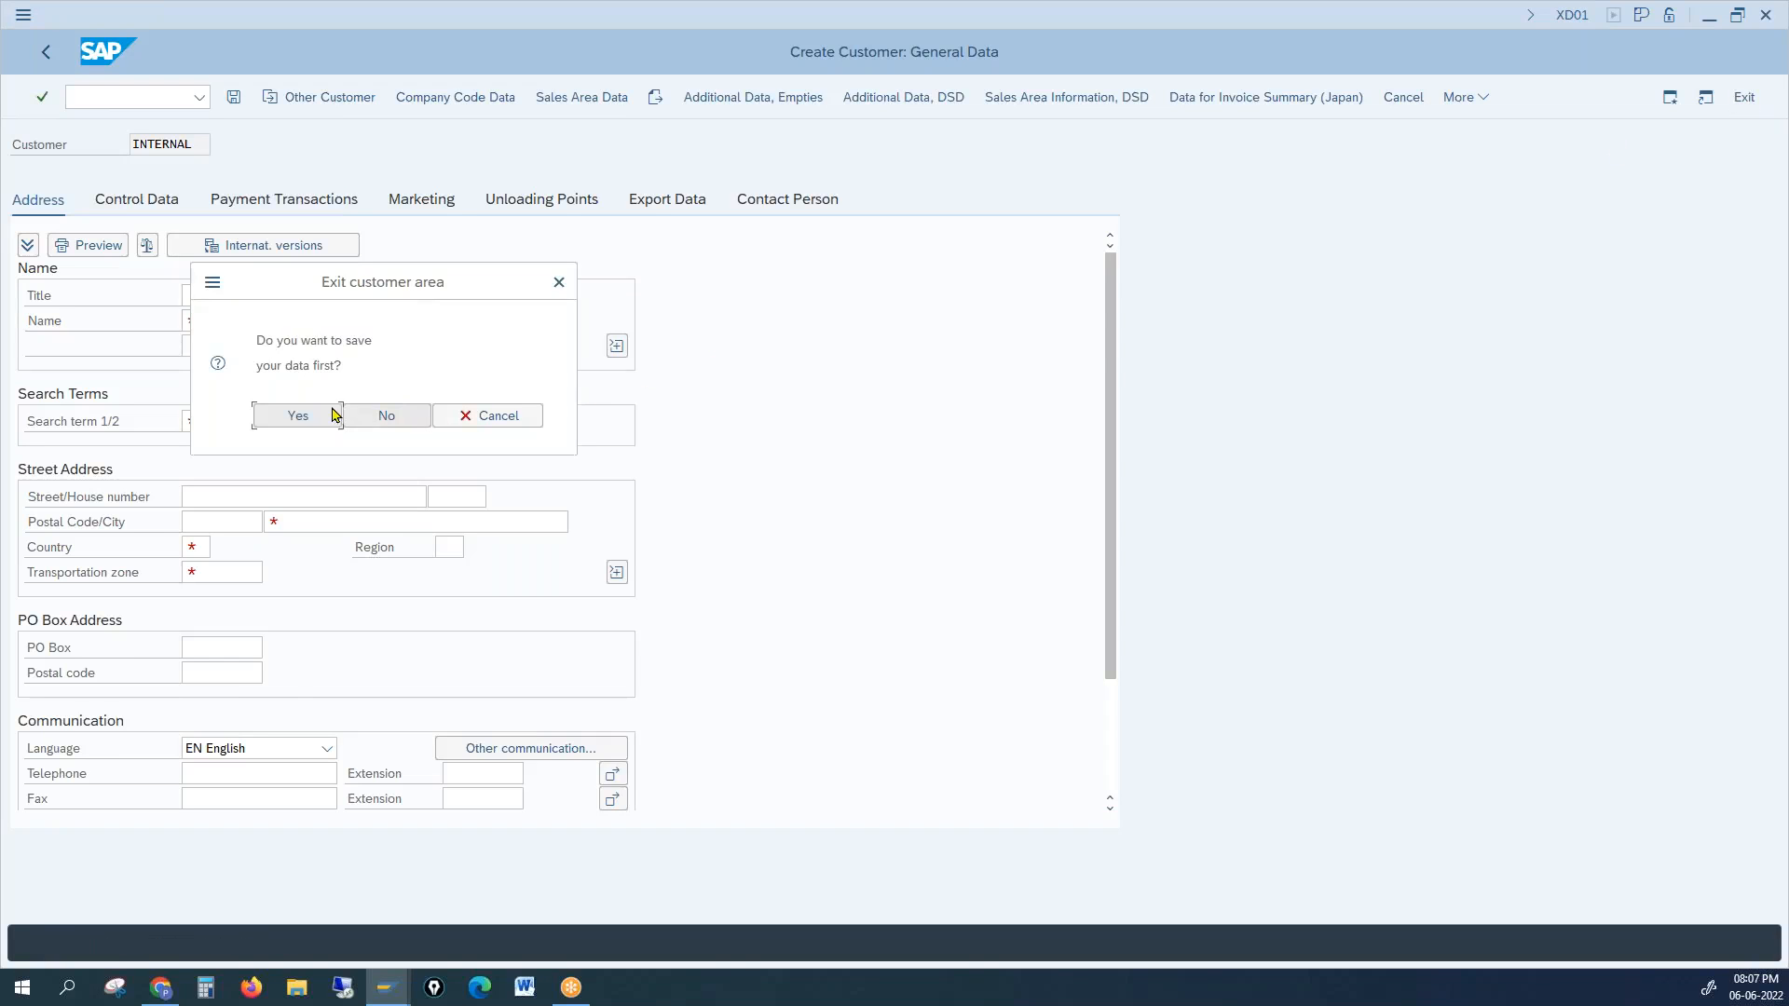
left_click(387, 416)
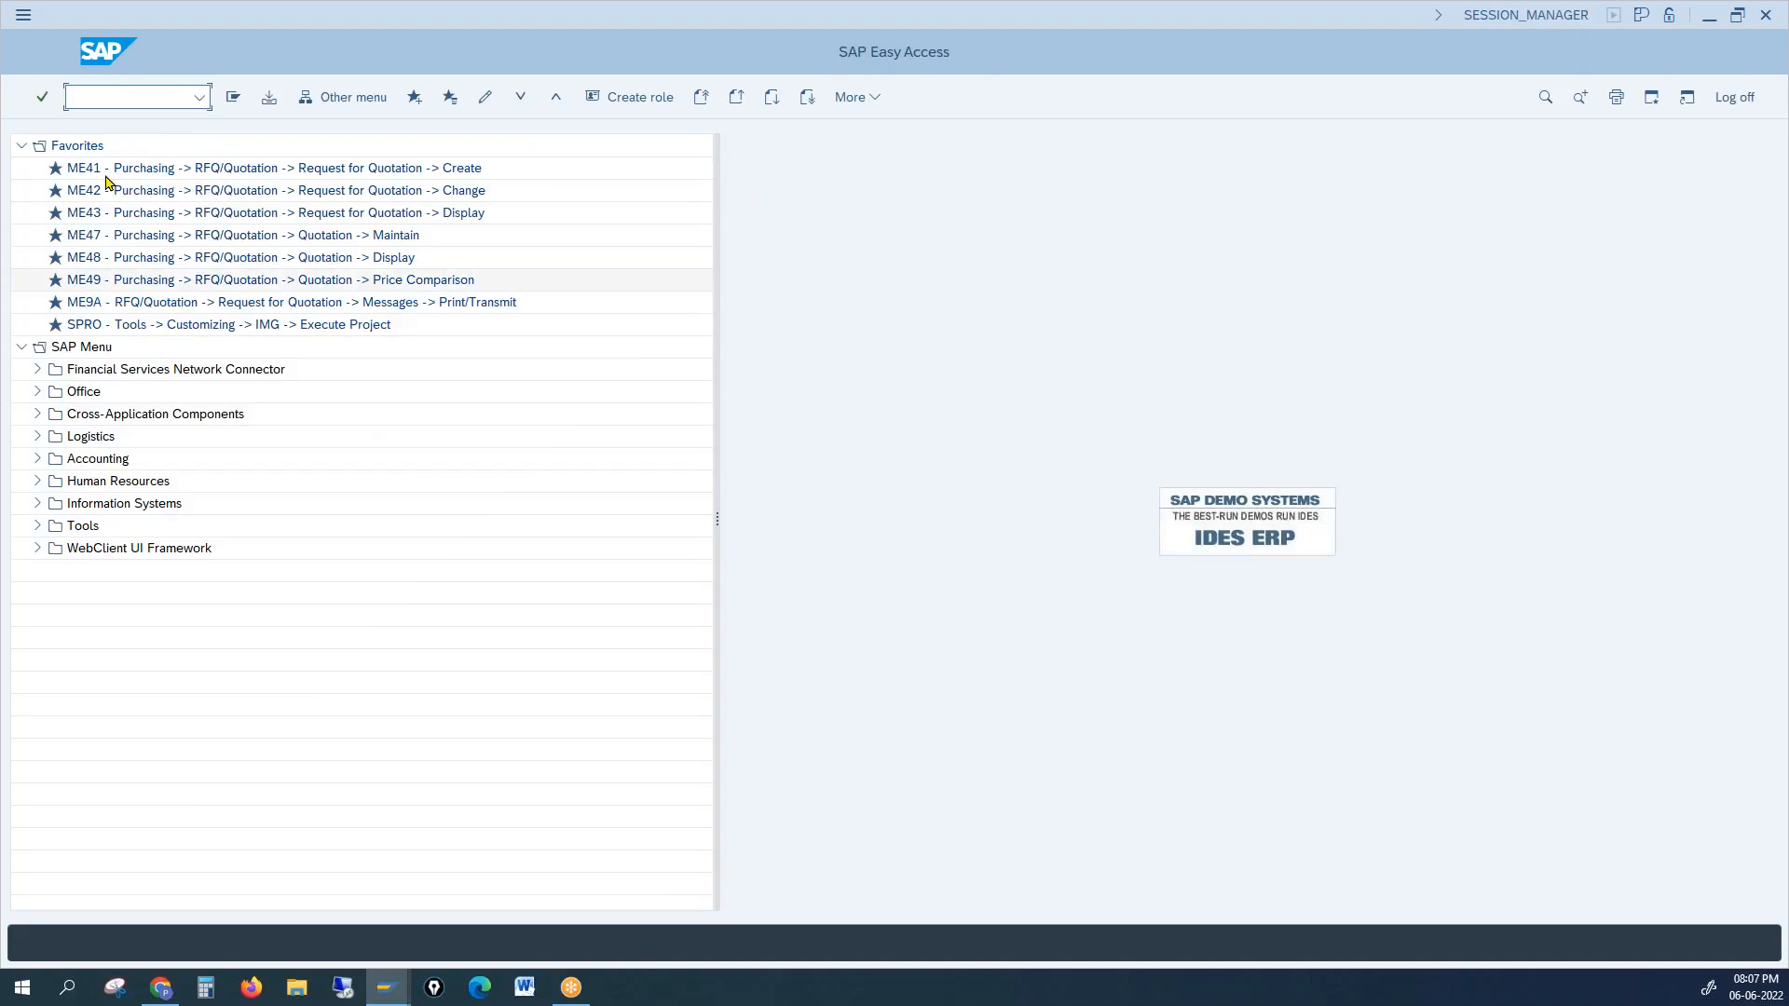
type("xd01")
key("Return")
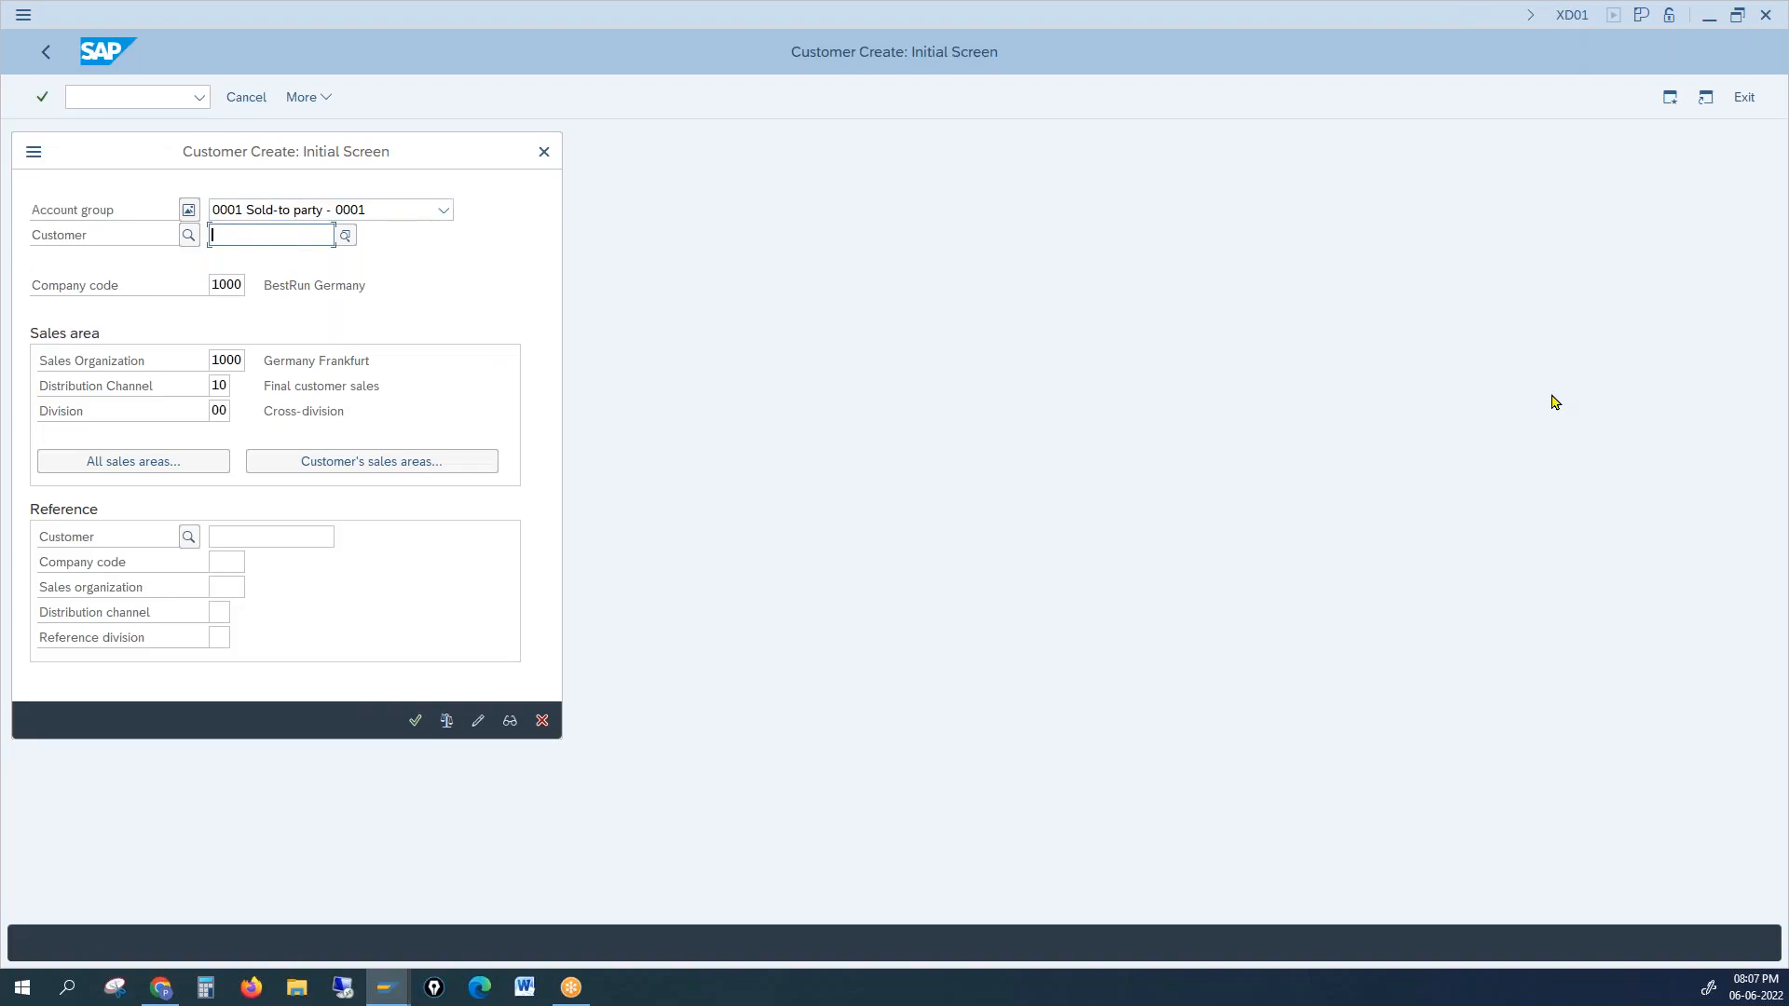
key("alt+Tab")
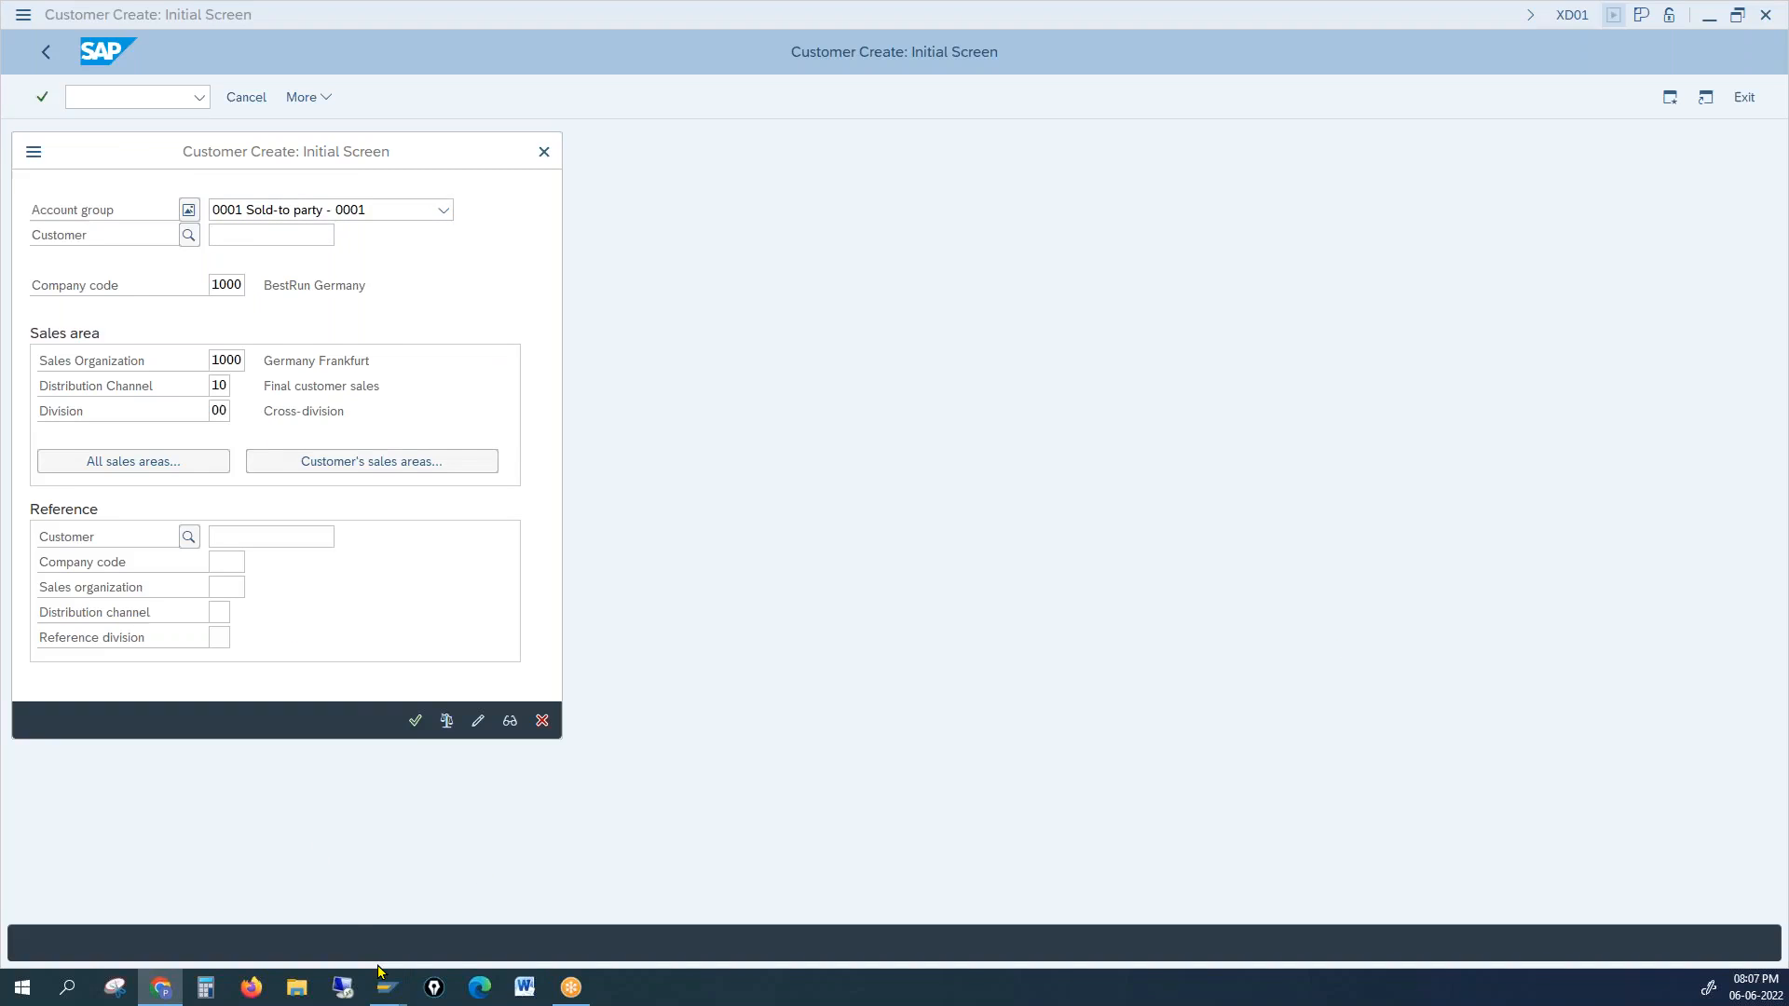
mouse_move(383, 994)
left_click(392, 930)
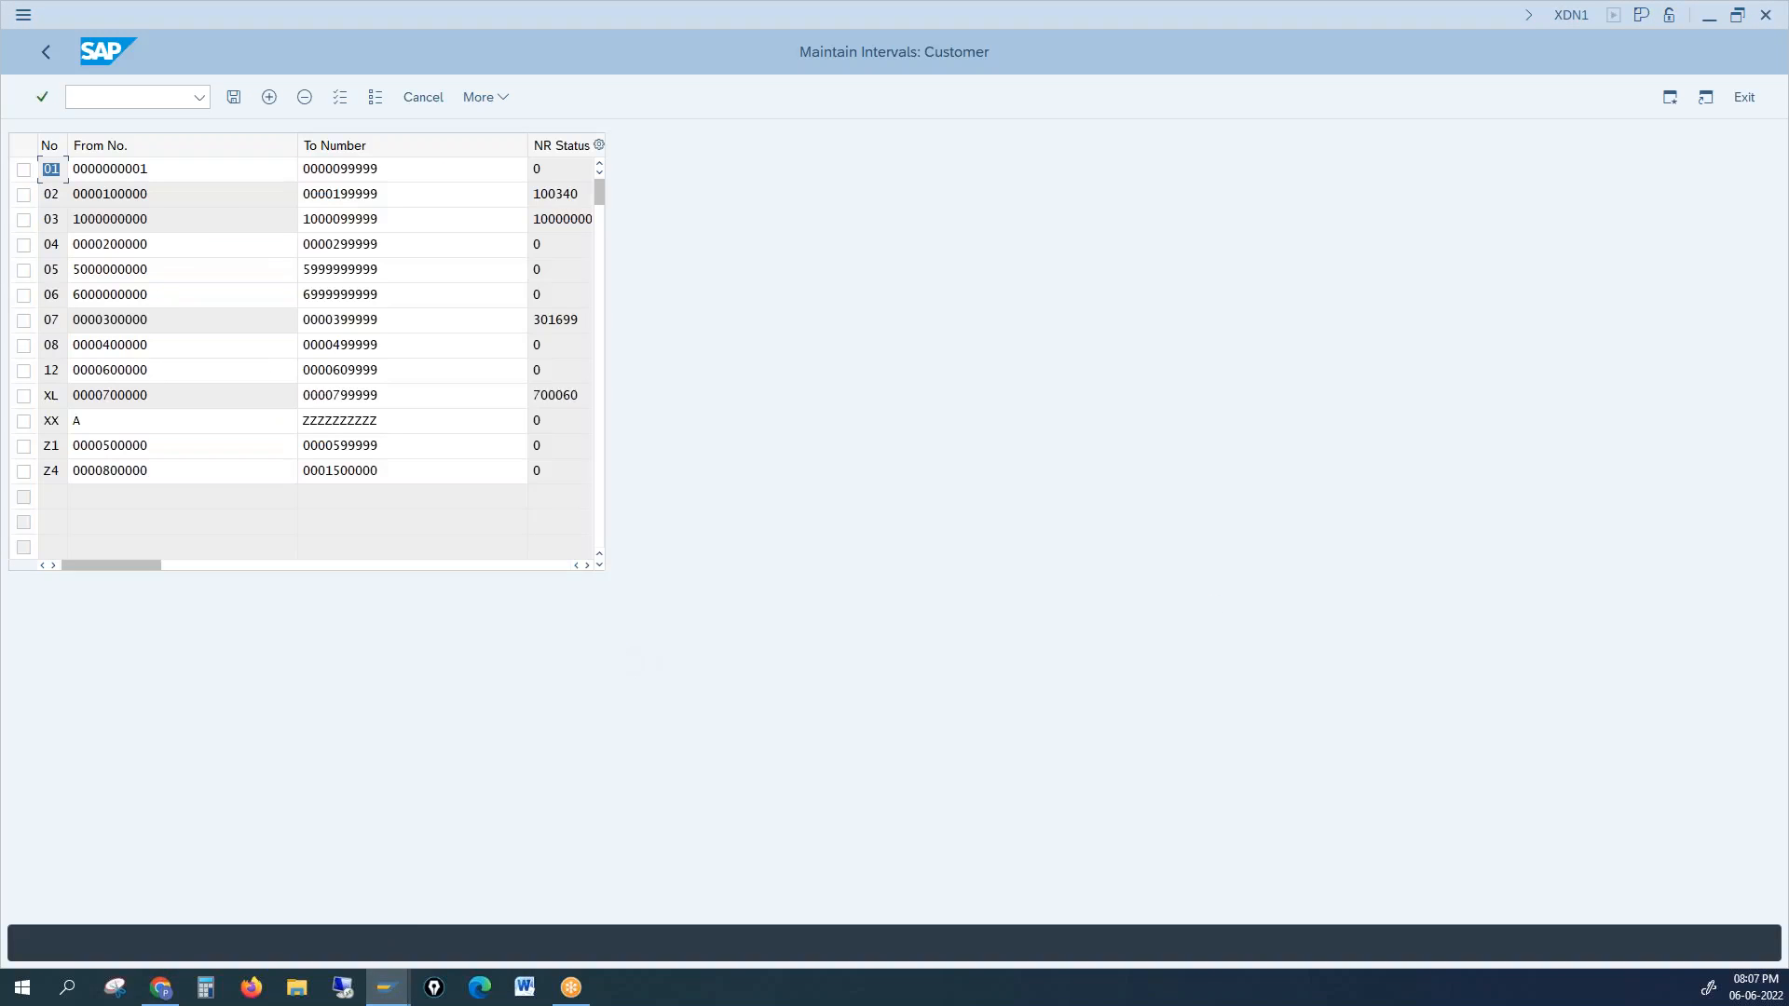
left_click(135, 193)
left_click_drag(135, 193, 80, 191)
left_click_drag(396, 193, 342, 193)
left_click_drag(200, 193, 126, 194)
left_click_drag(399, 184, 280, 192)
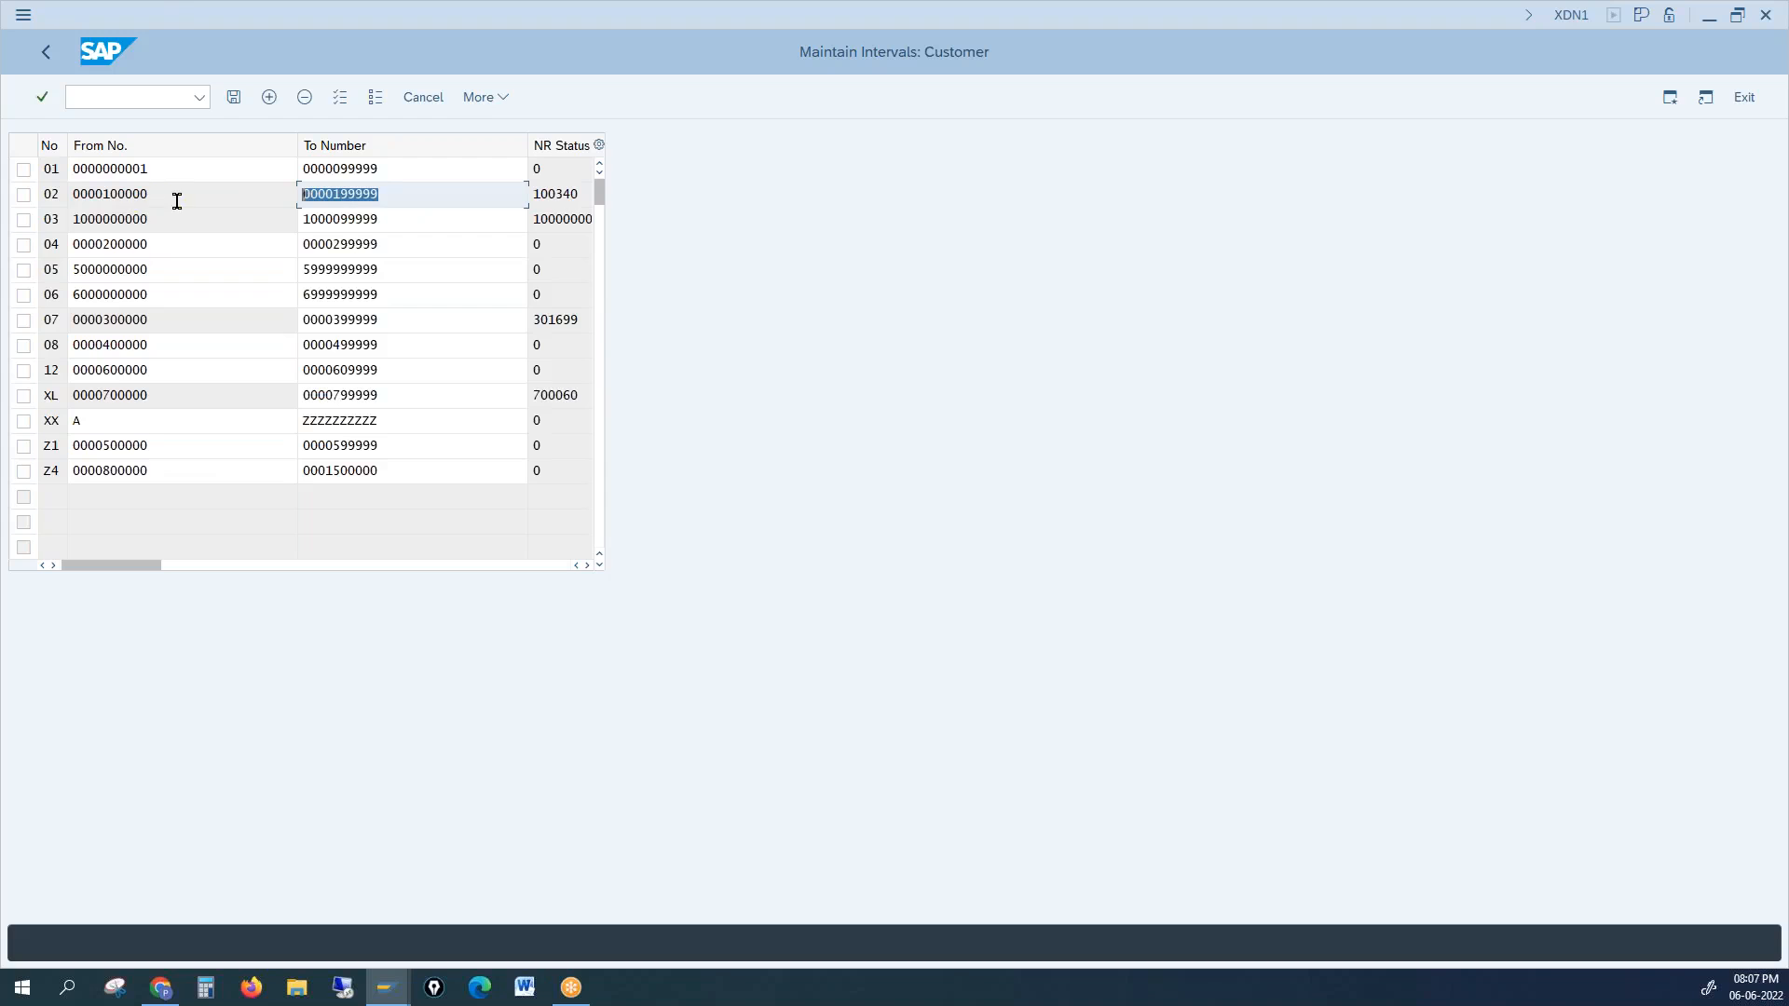
left_click(331, 198)
Step: Narrow the To Number and From No. columns so NR Status 100340 and the Ext flag show fully
left_click_drag(526, 149, 394, 156)
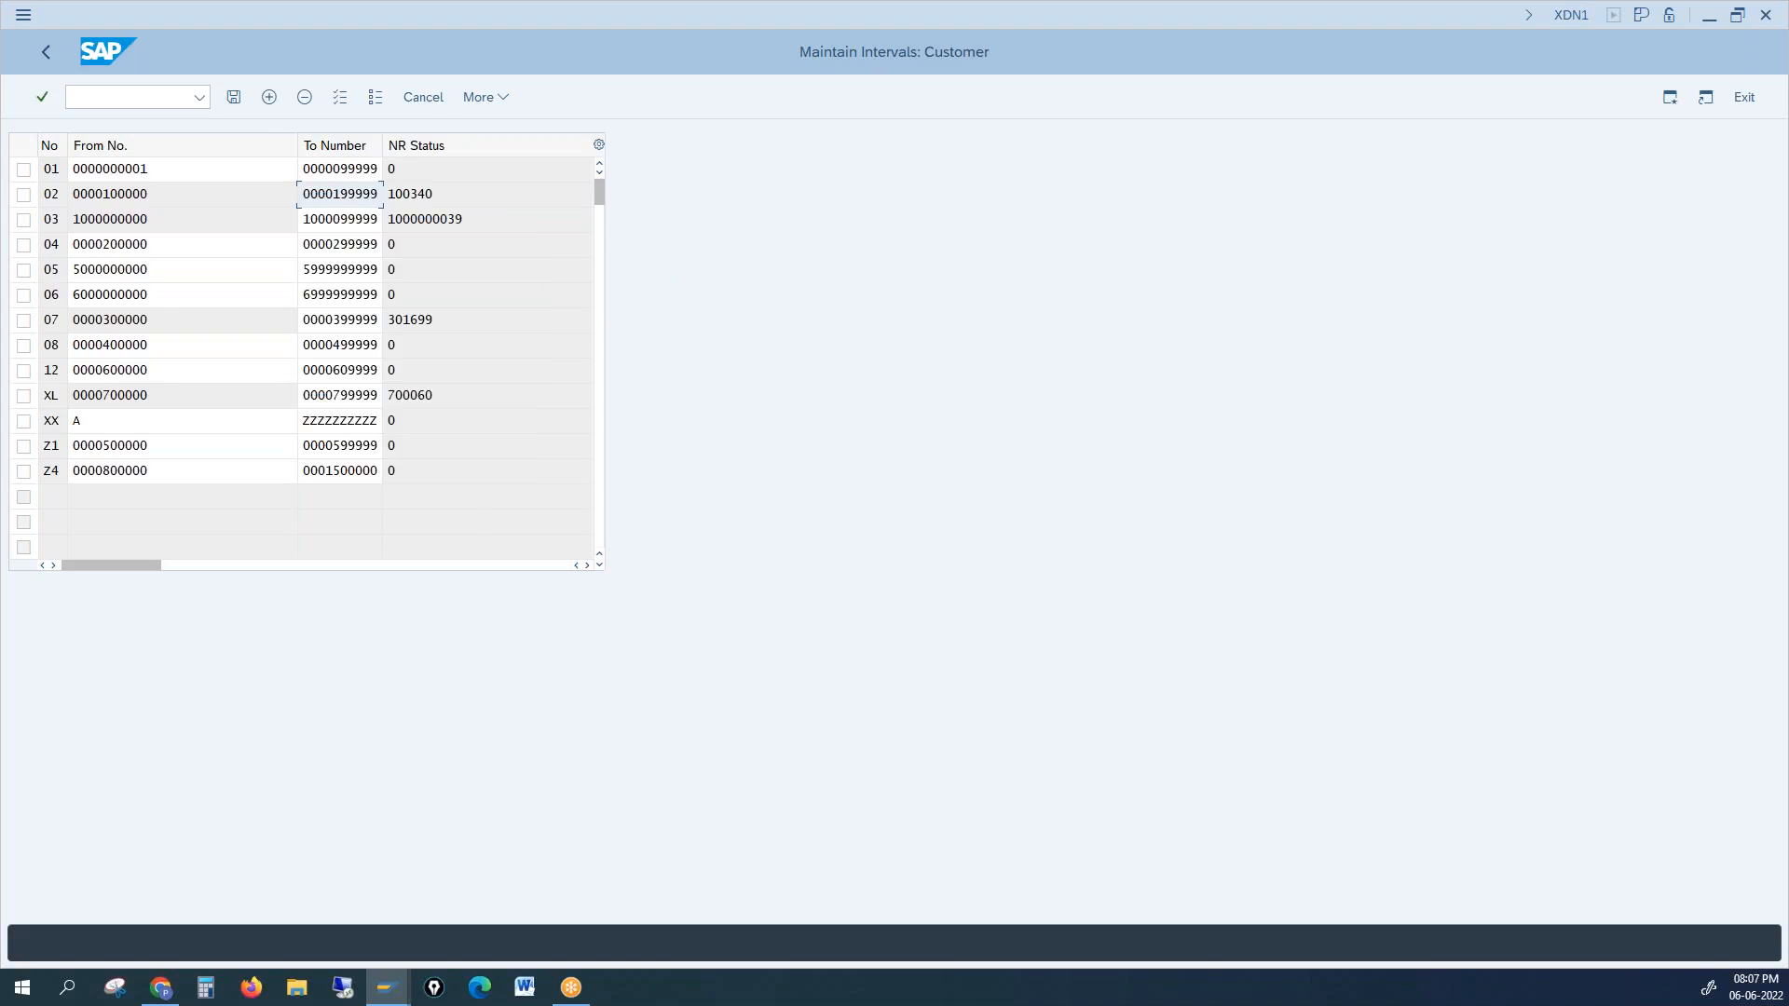
left_click_drag(296, 145, 168, 147)
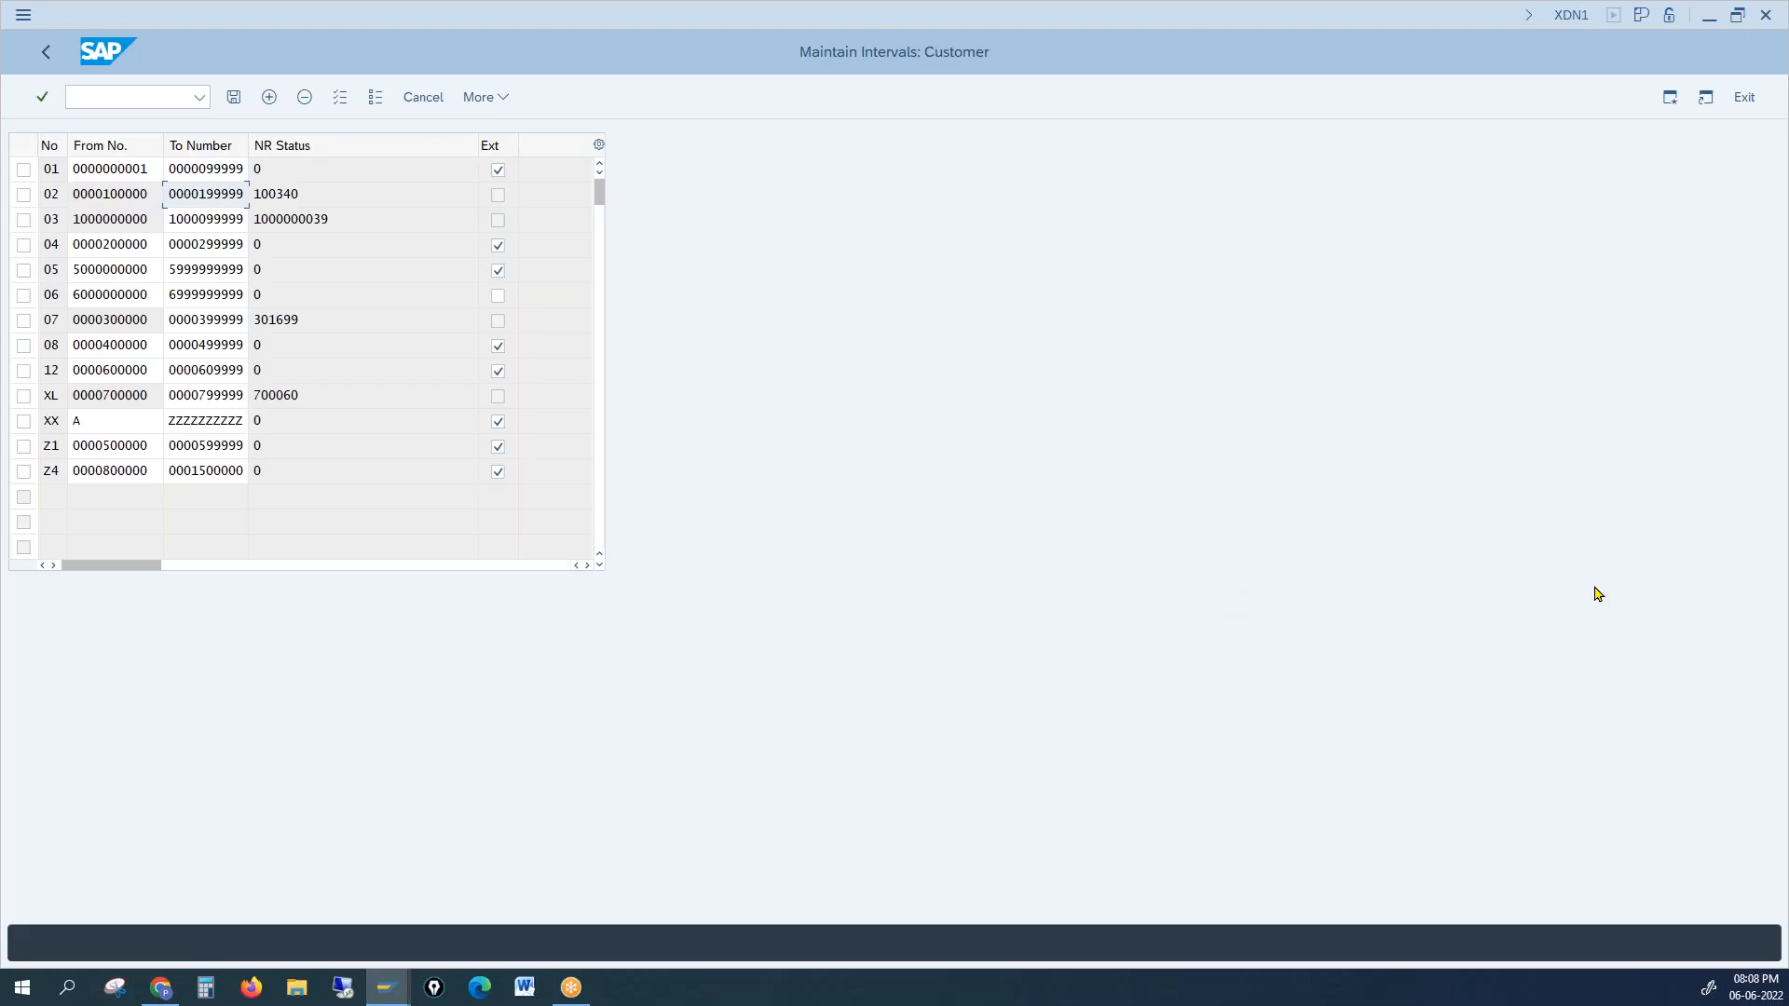
key("alt+Tab")
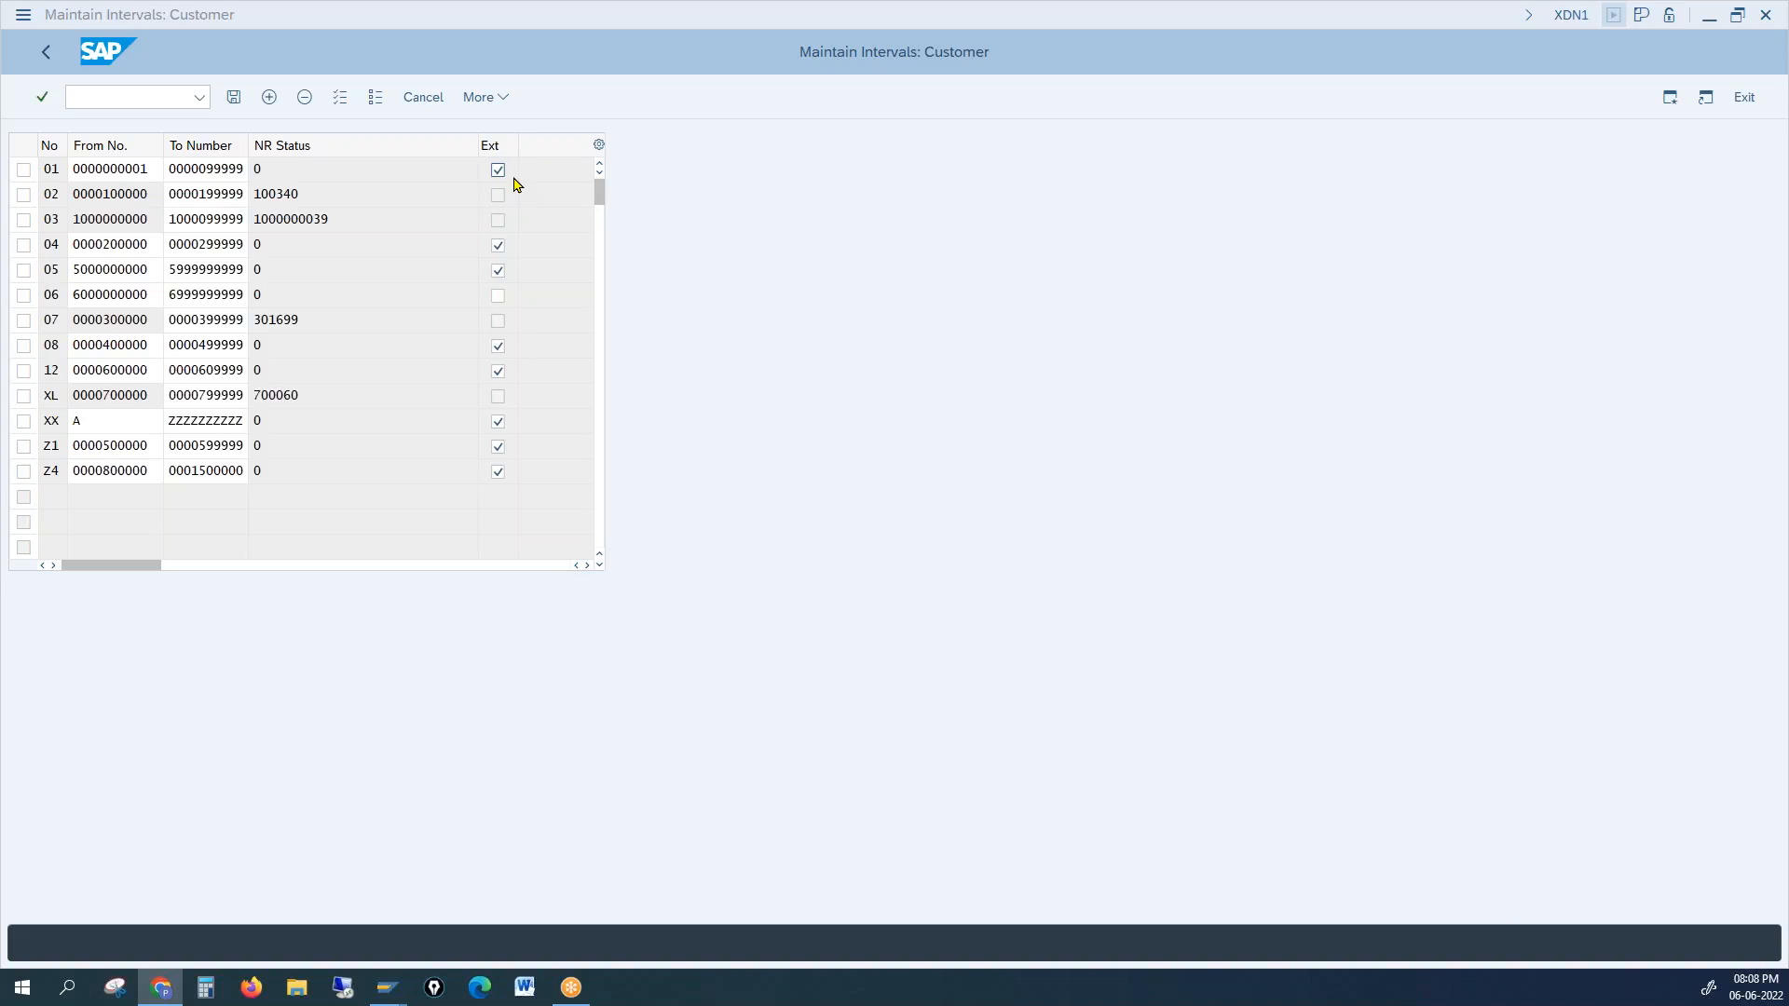
mouse_move(388, 987)
mouse_move(387, 993)
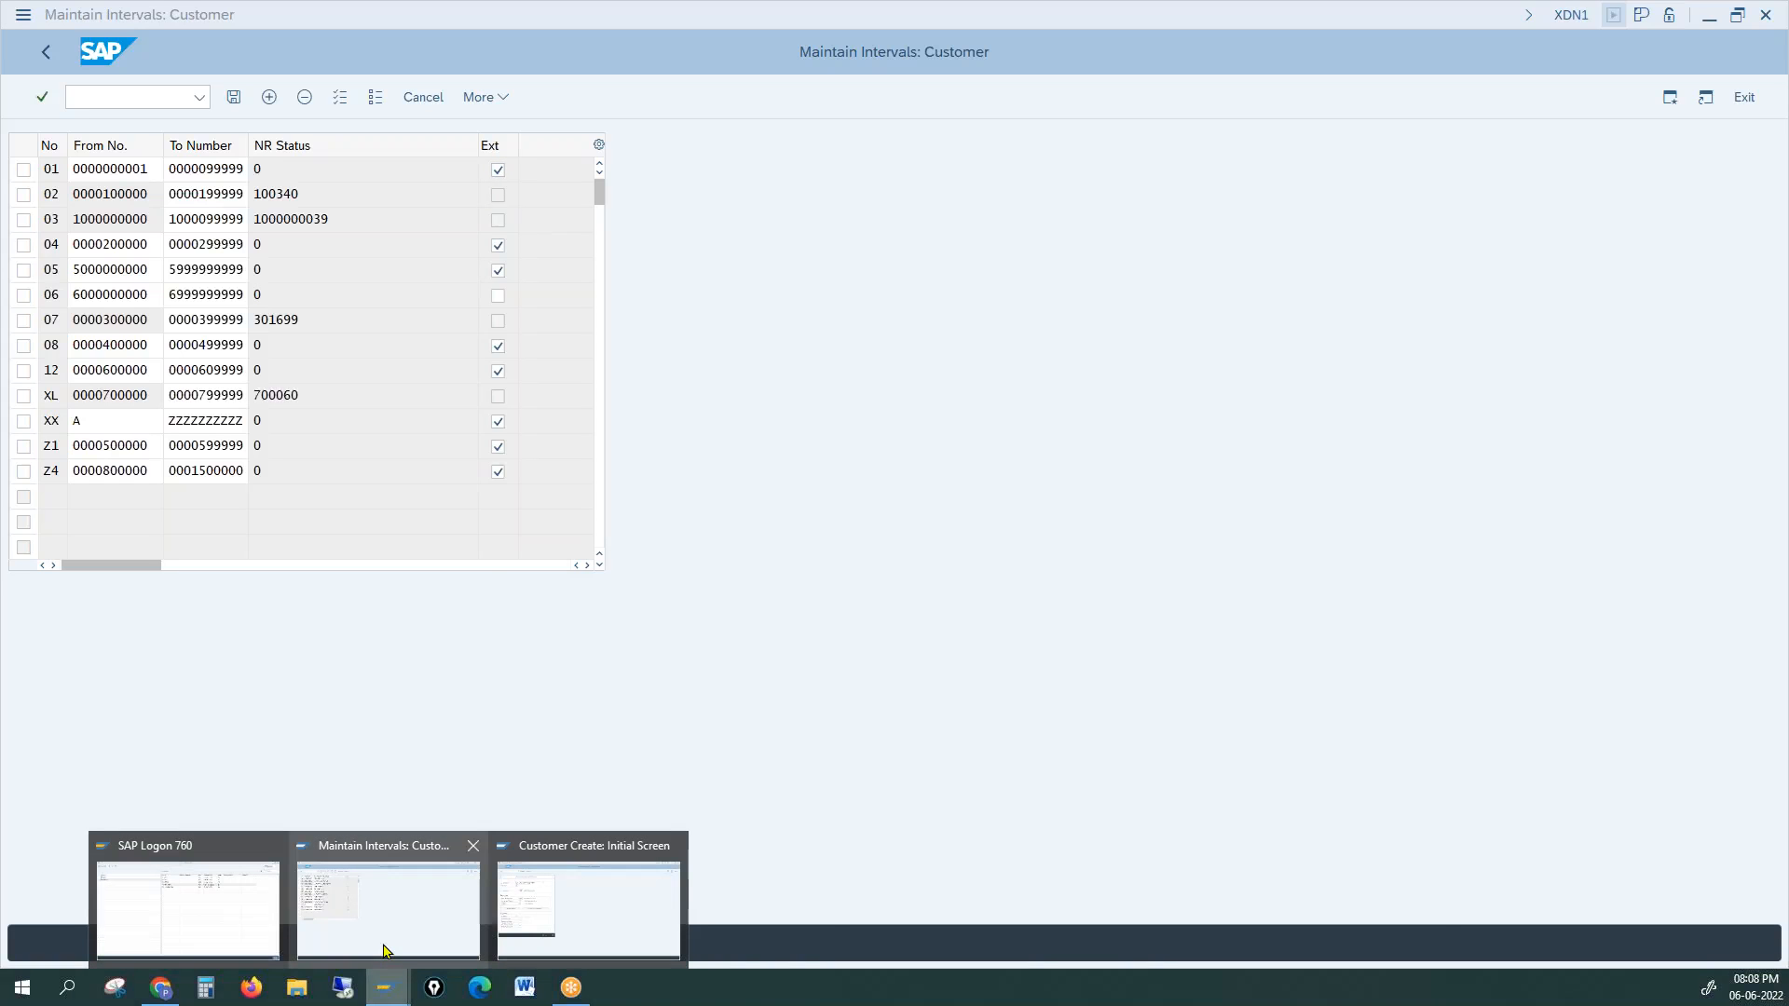
Step: Close the Customer Create dialog and open account group 0001's details in OVT0
left_click(536, 929)
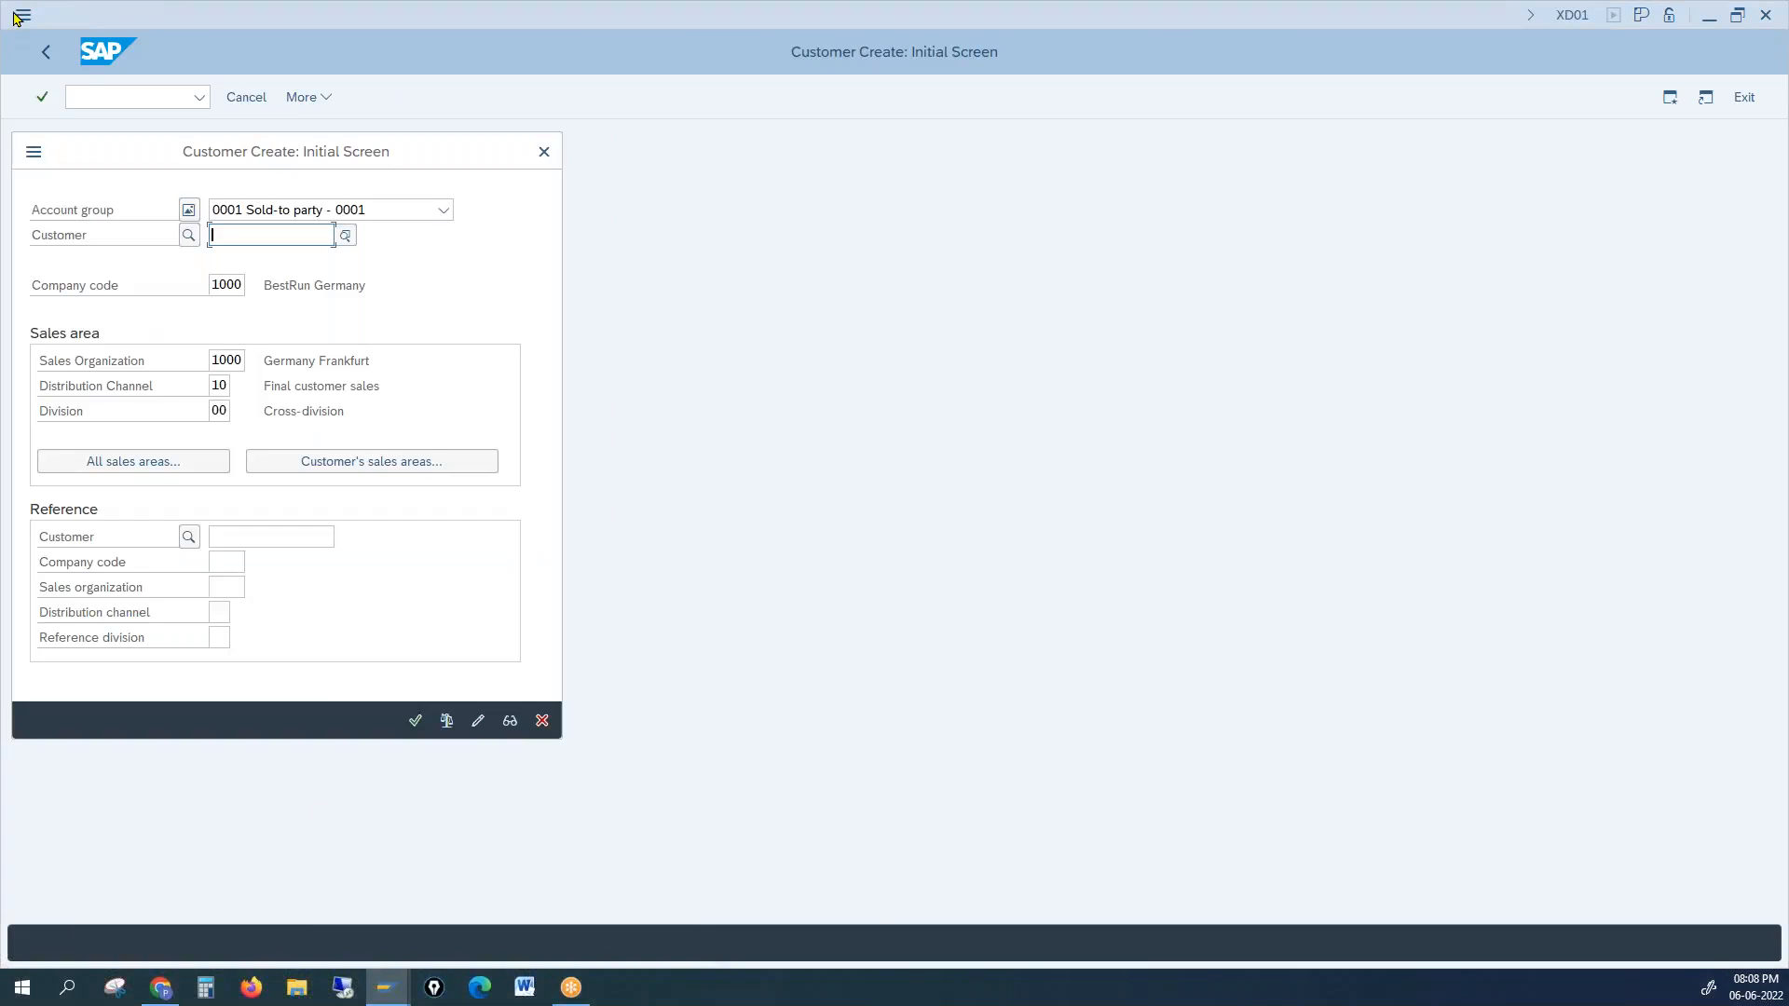
left_click(545, 151)
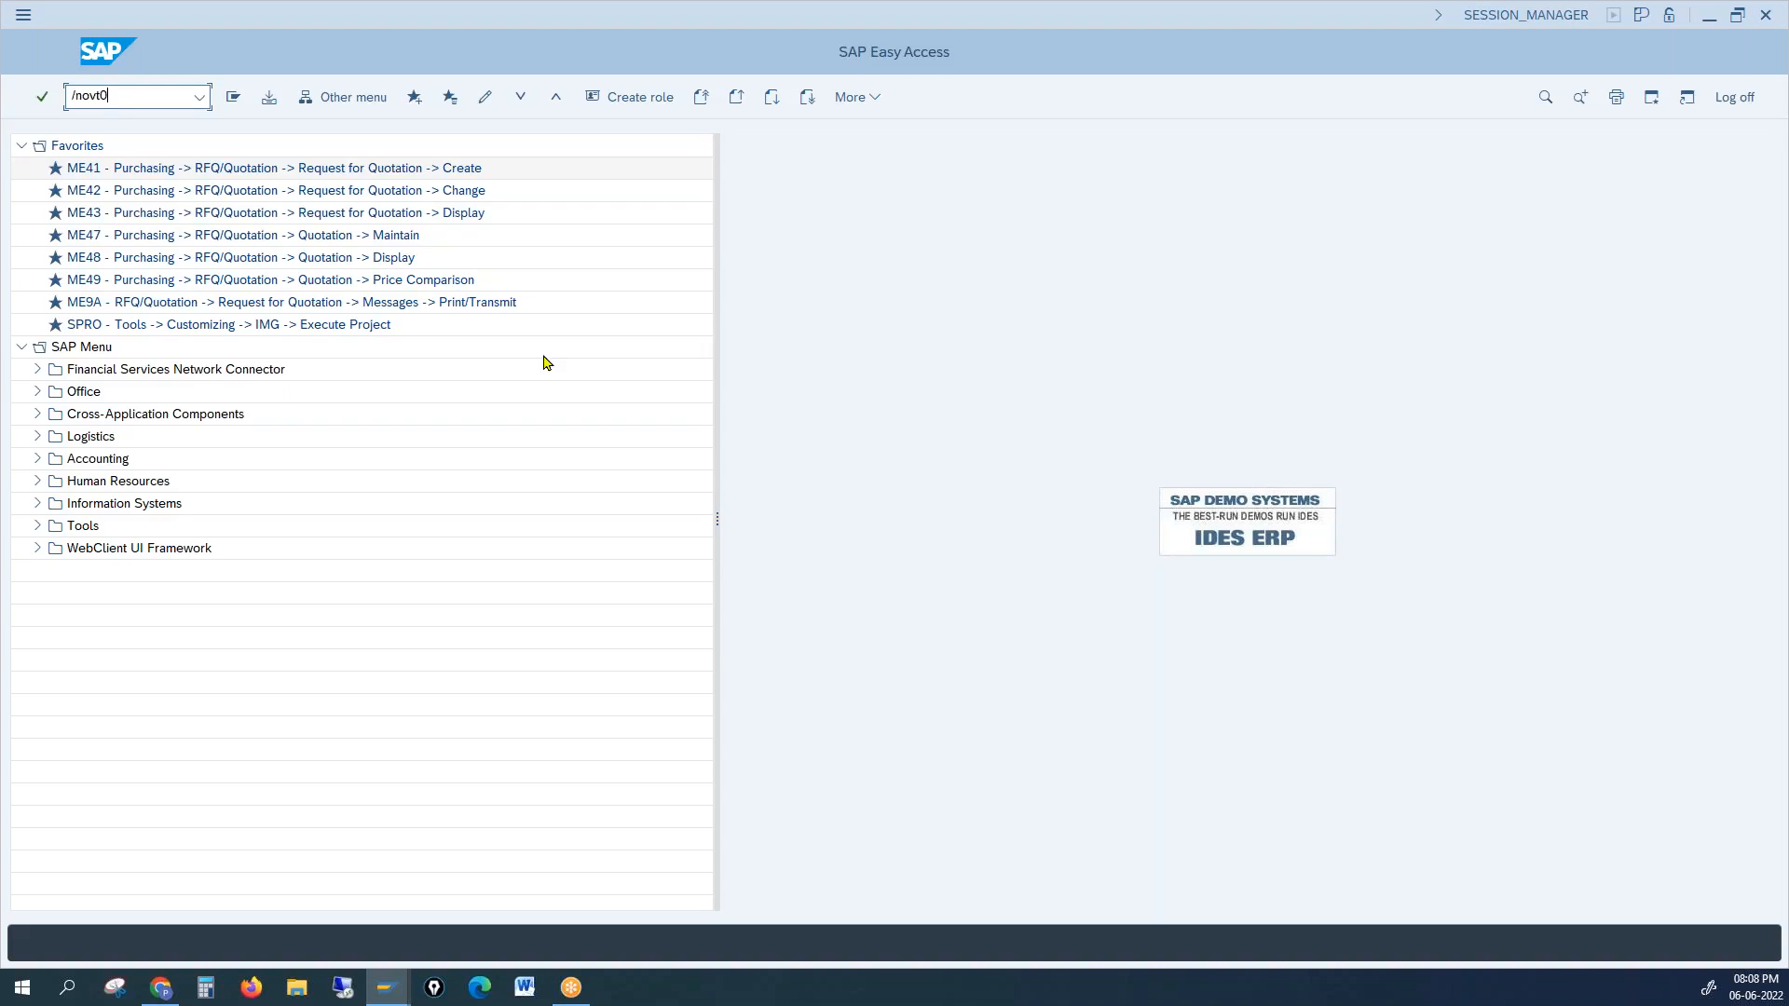
key("Return")
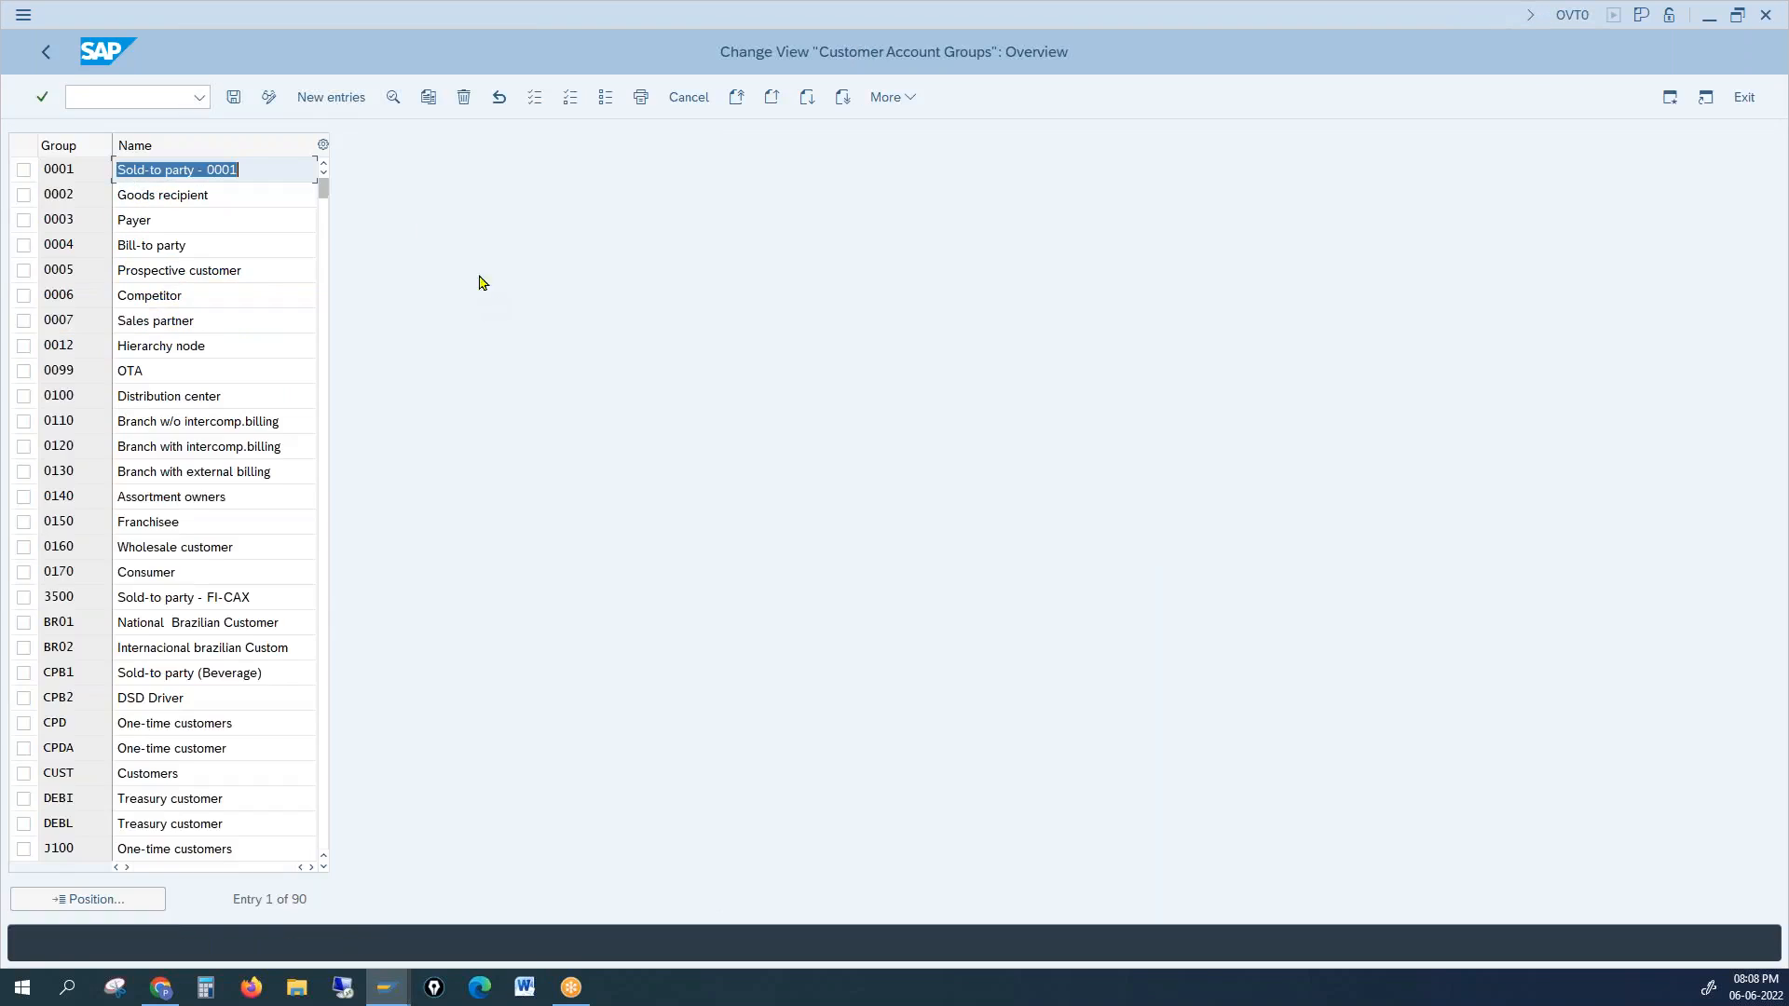
double_click(223, 170)
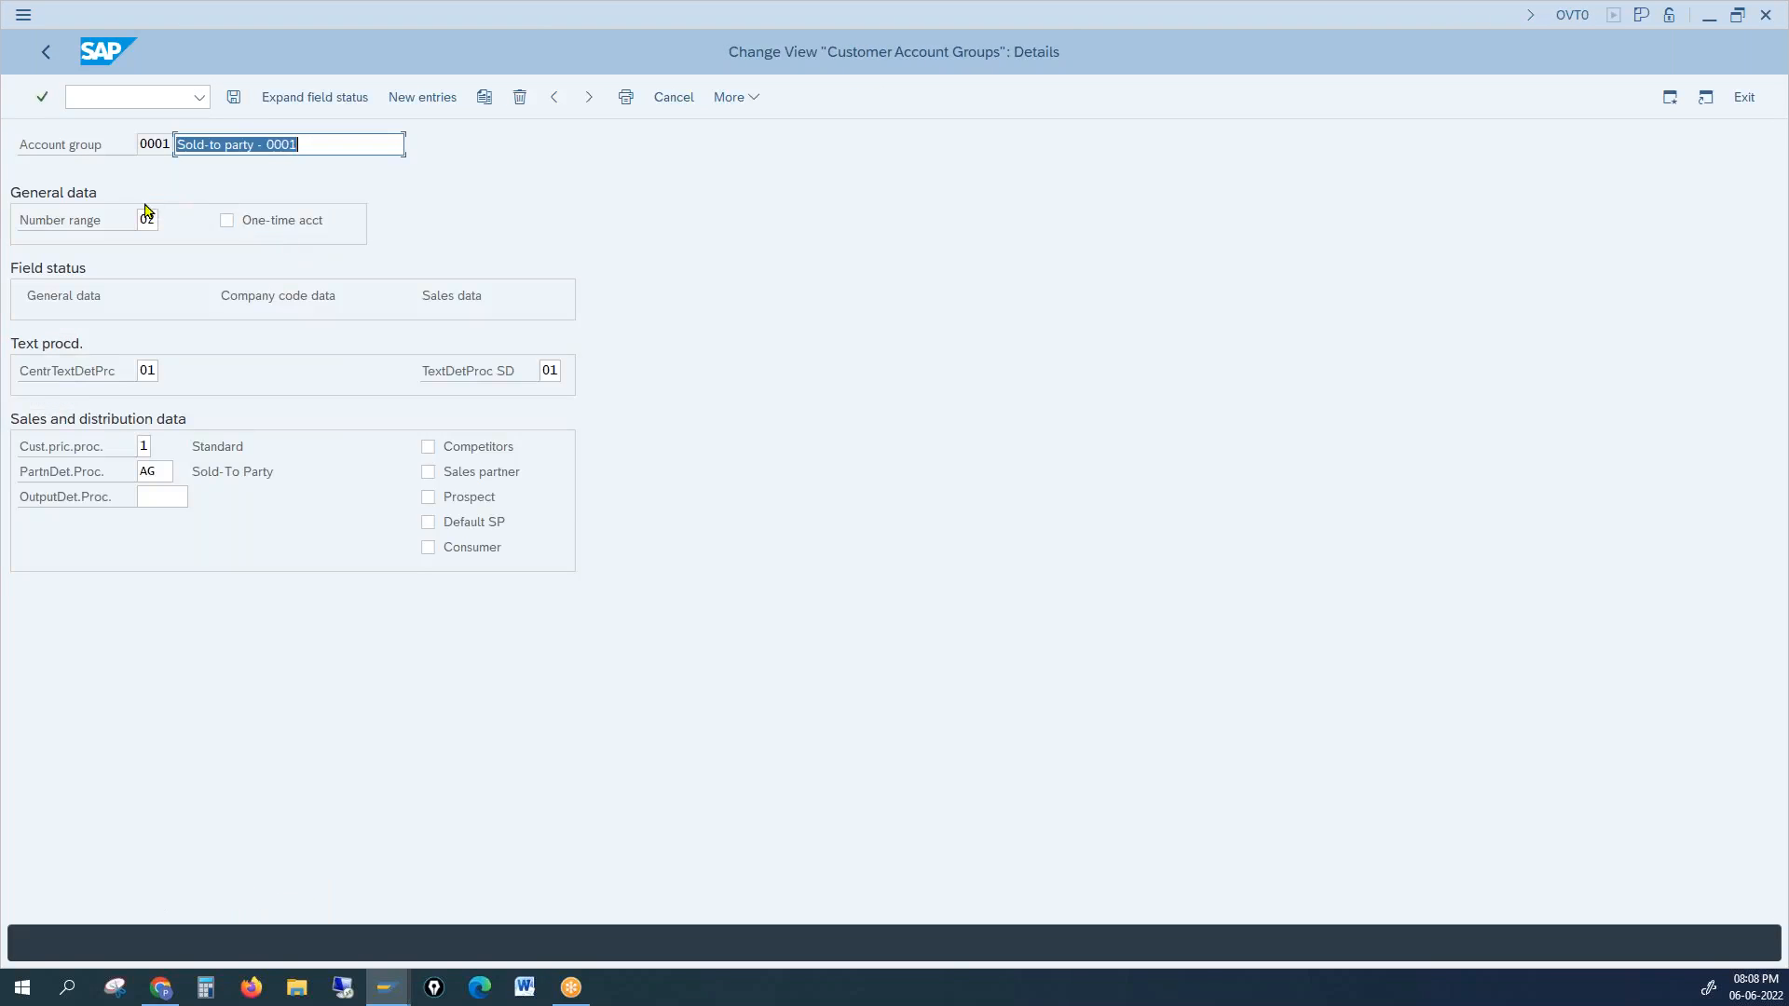
Step: Set group 0001's number range to 01, save it under the customizing request, and rerun XD01
left_click(145, 220)
type("01")
key("Return")
left_click(234, 97)
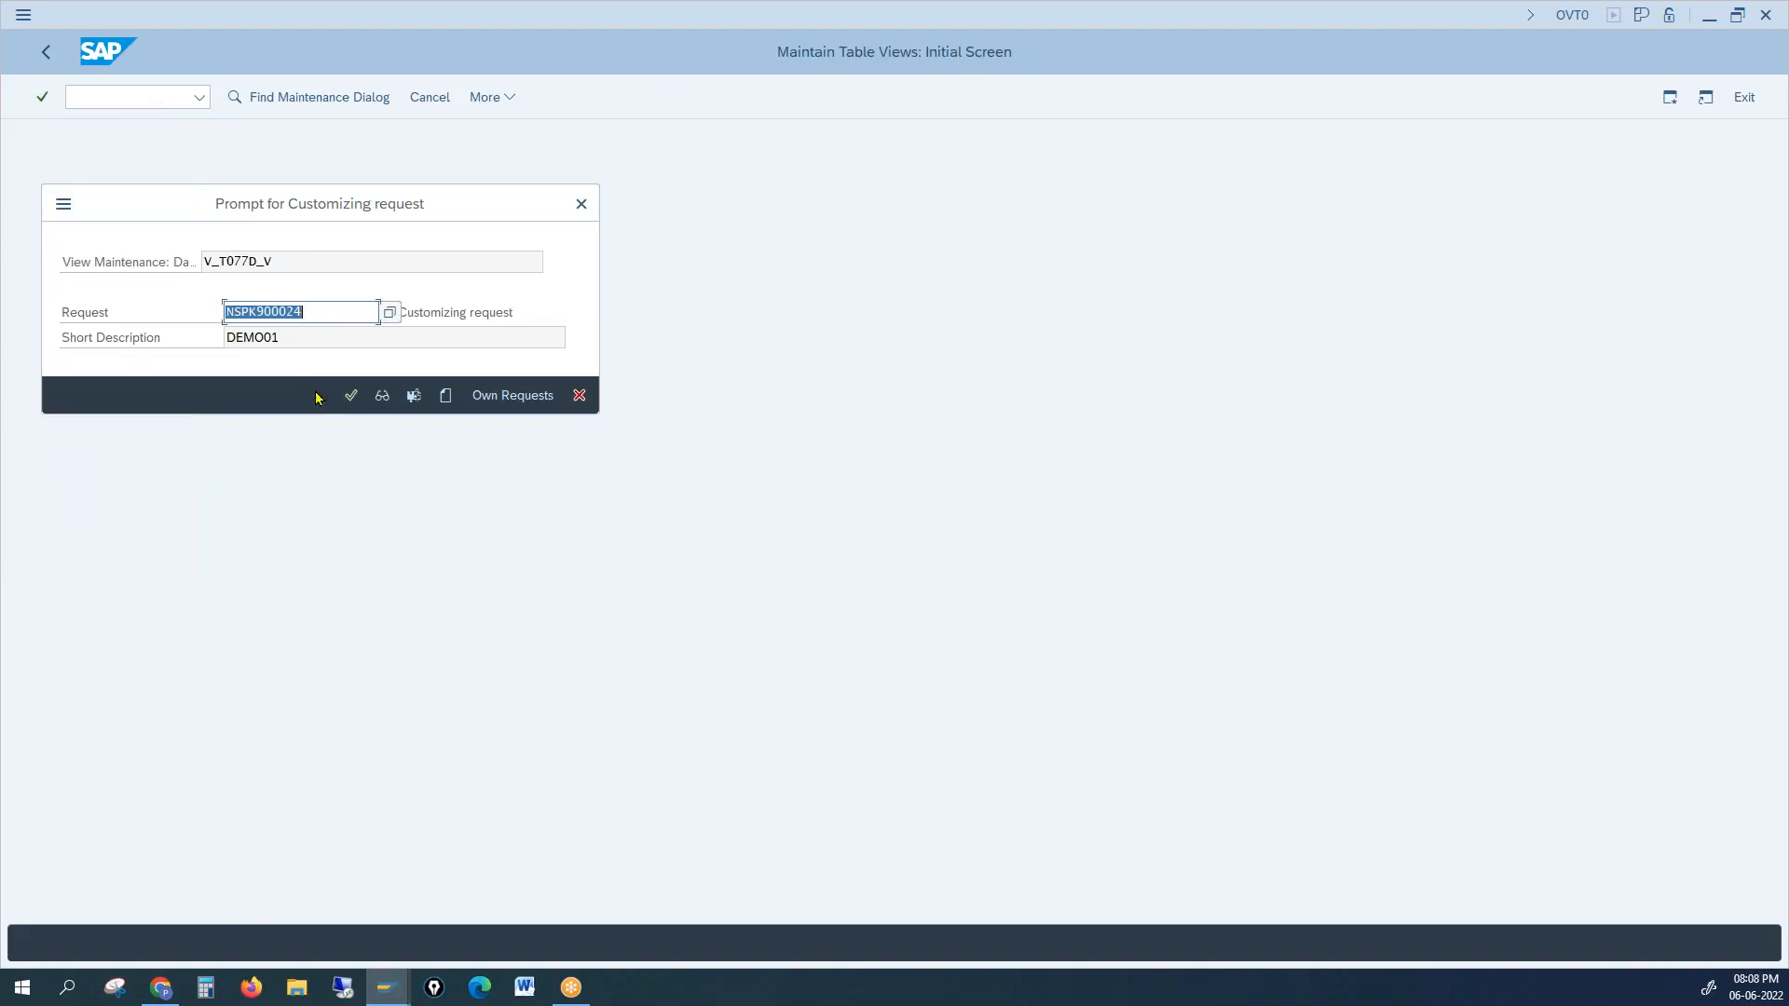
left_click(350, 395)
left_click(129, 96)
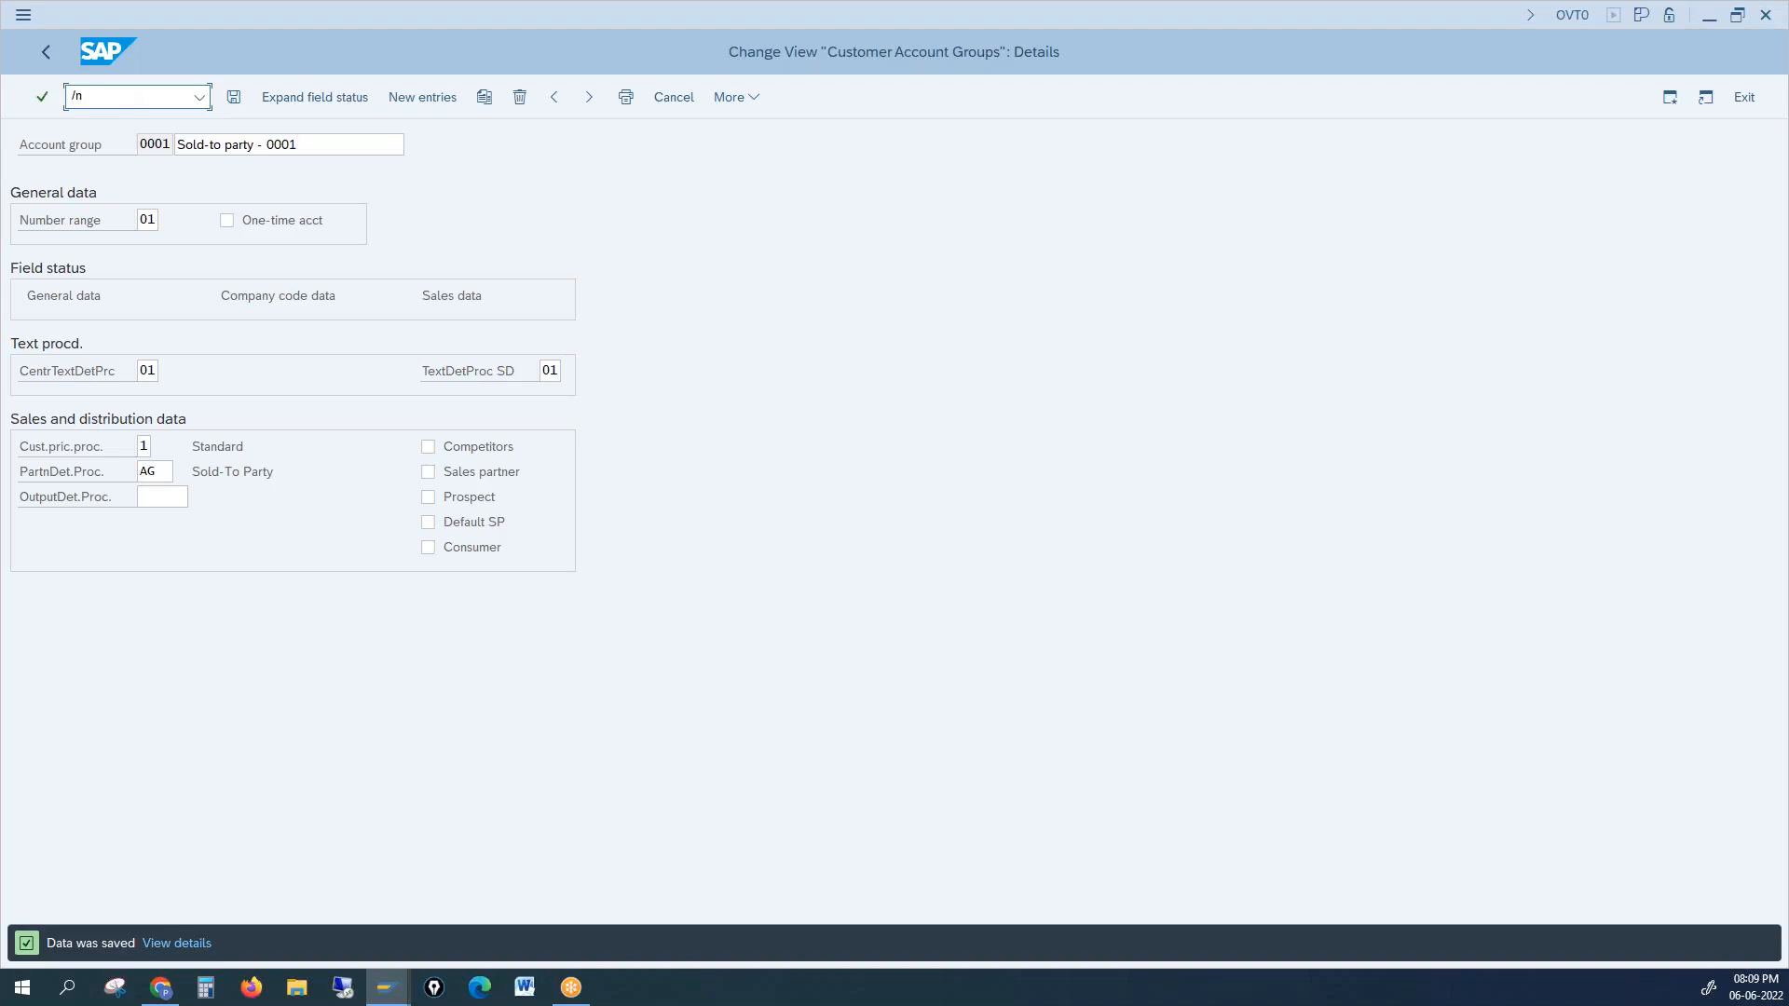
key("Return")
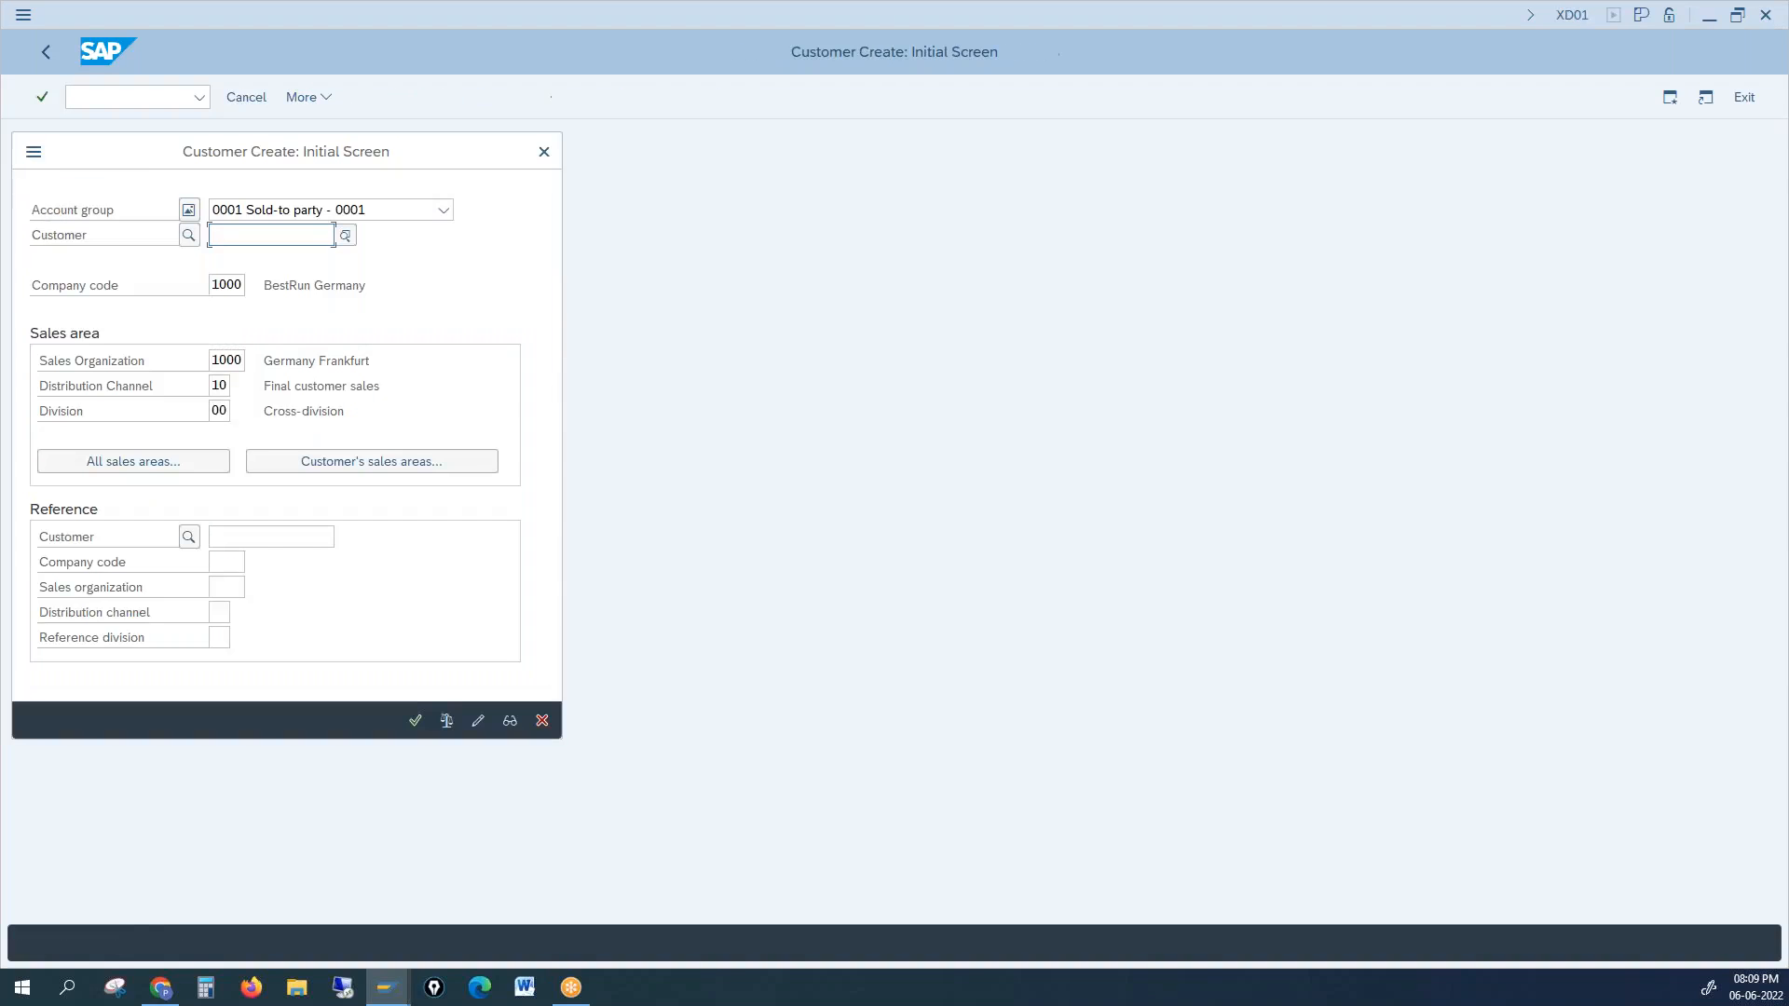
Step: Submit the XD01 initial screen and dismiss the external-numbering error asking for an account number
key("Return")
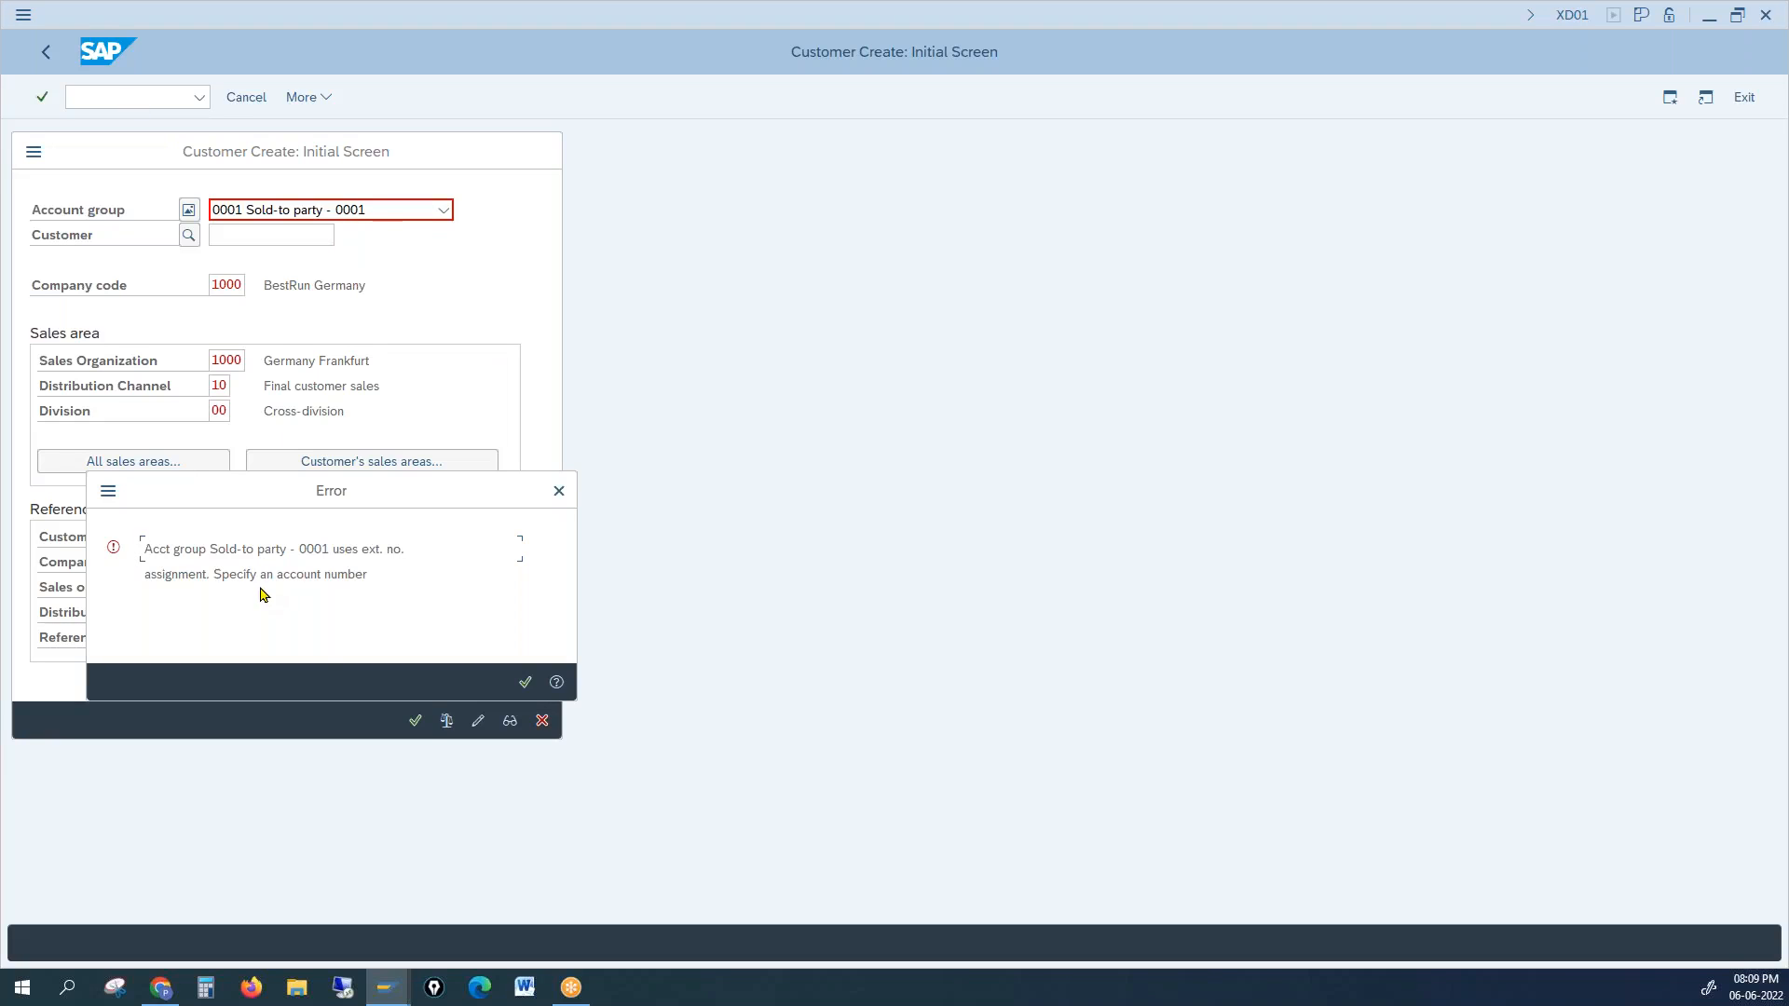
left_click_drag(234, 551, 395, 550)
left_click_drag(201, 574, 291, 574)
left_click(522, 685)
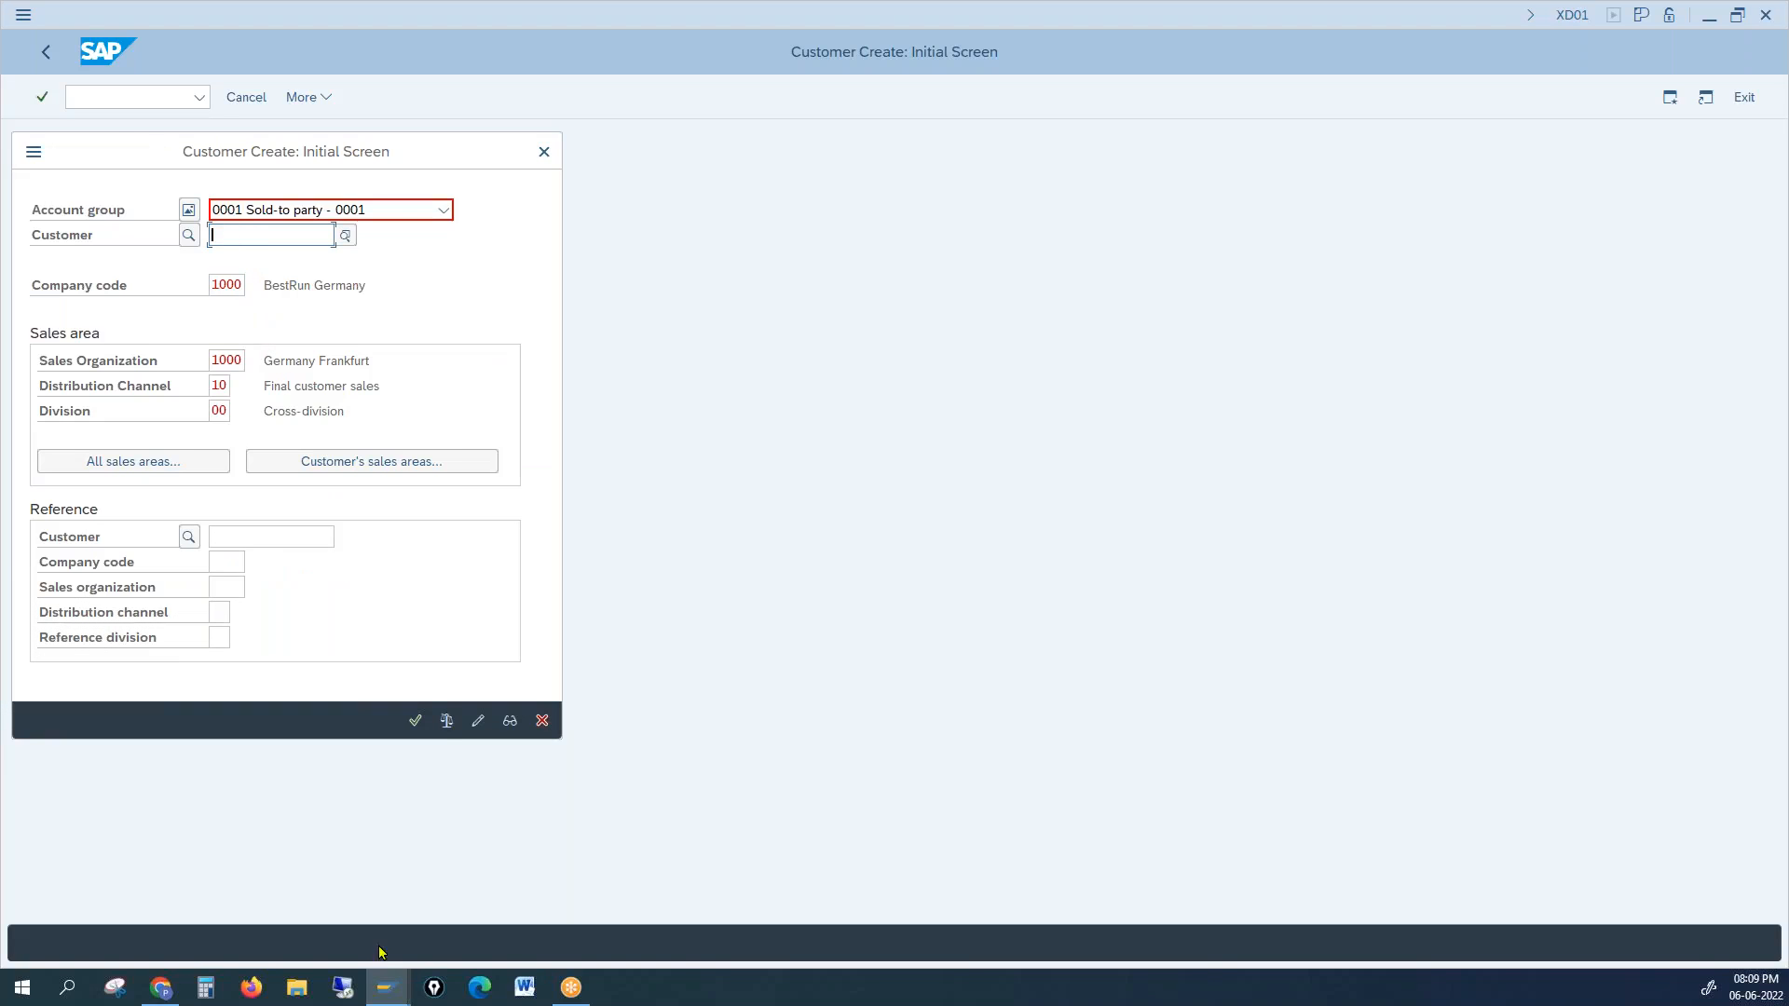
Step: Compare the XDN1 number ranges and enter customer number 12345 on Customer Create
left_click(387, 987)
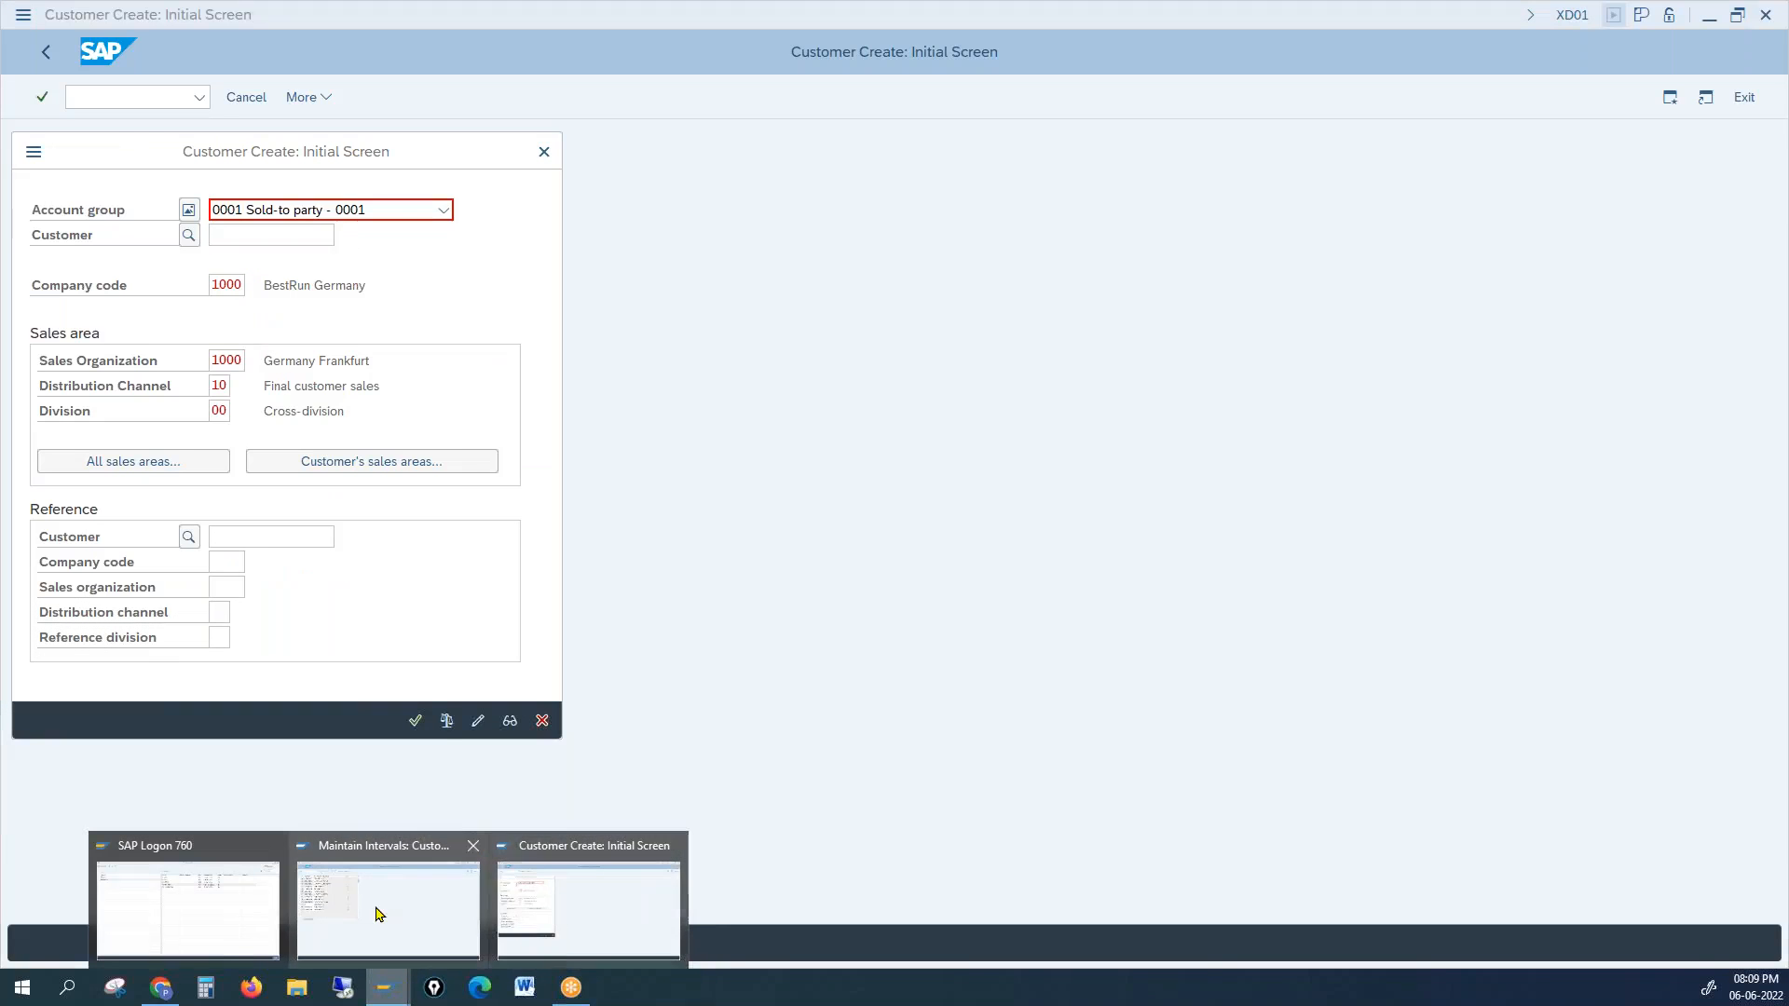
left_click(379, 914)
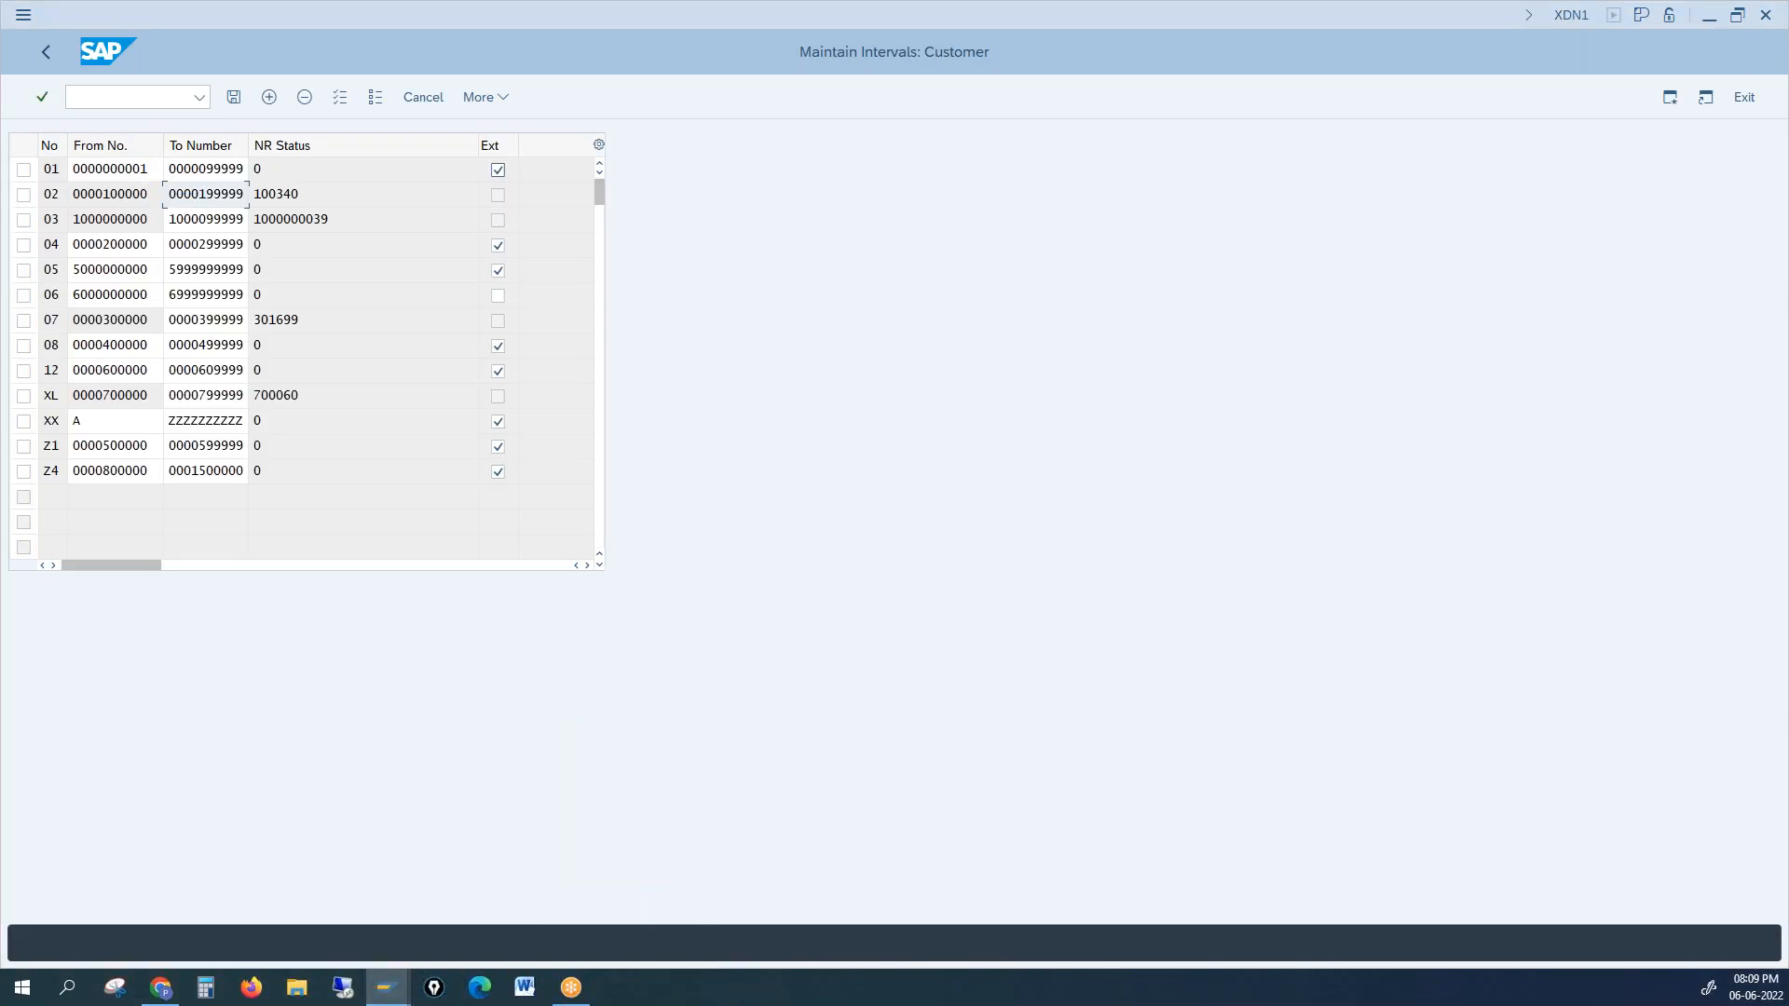
left_click(390, 994)
left_click(445, 910)
left_click(386, 990)
left_click(571, 921)
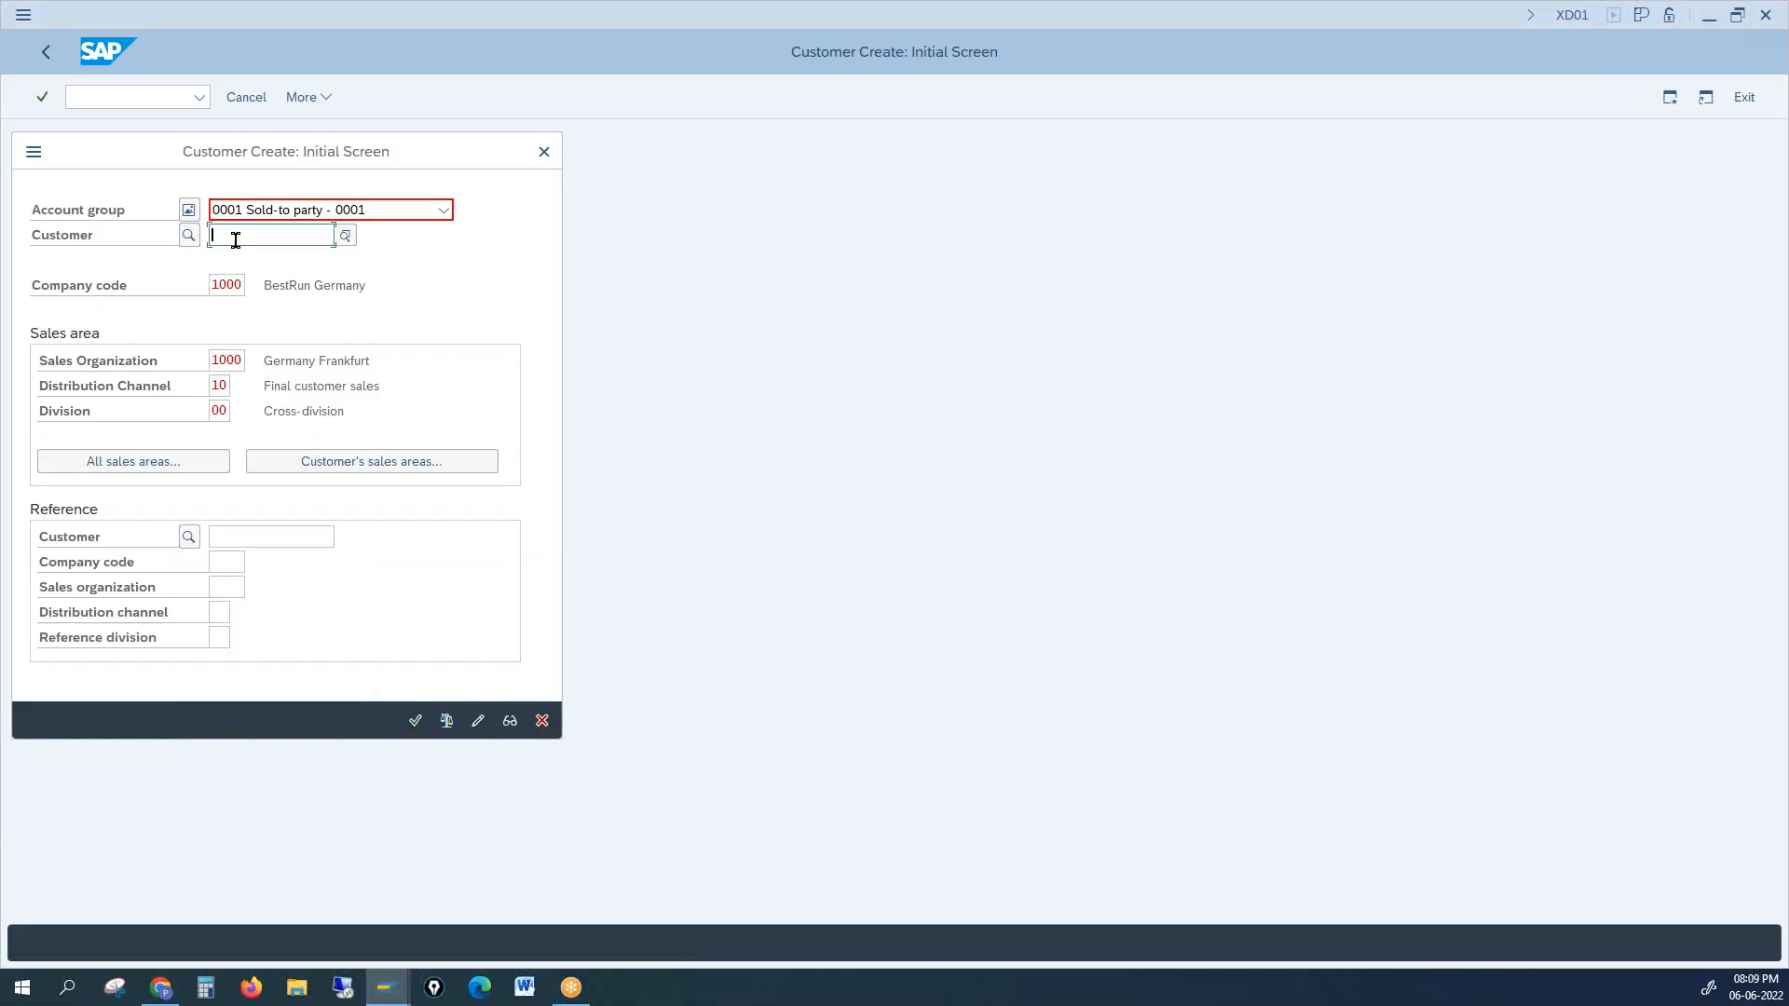
type("12345")
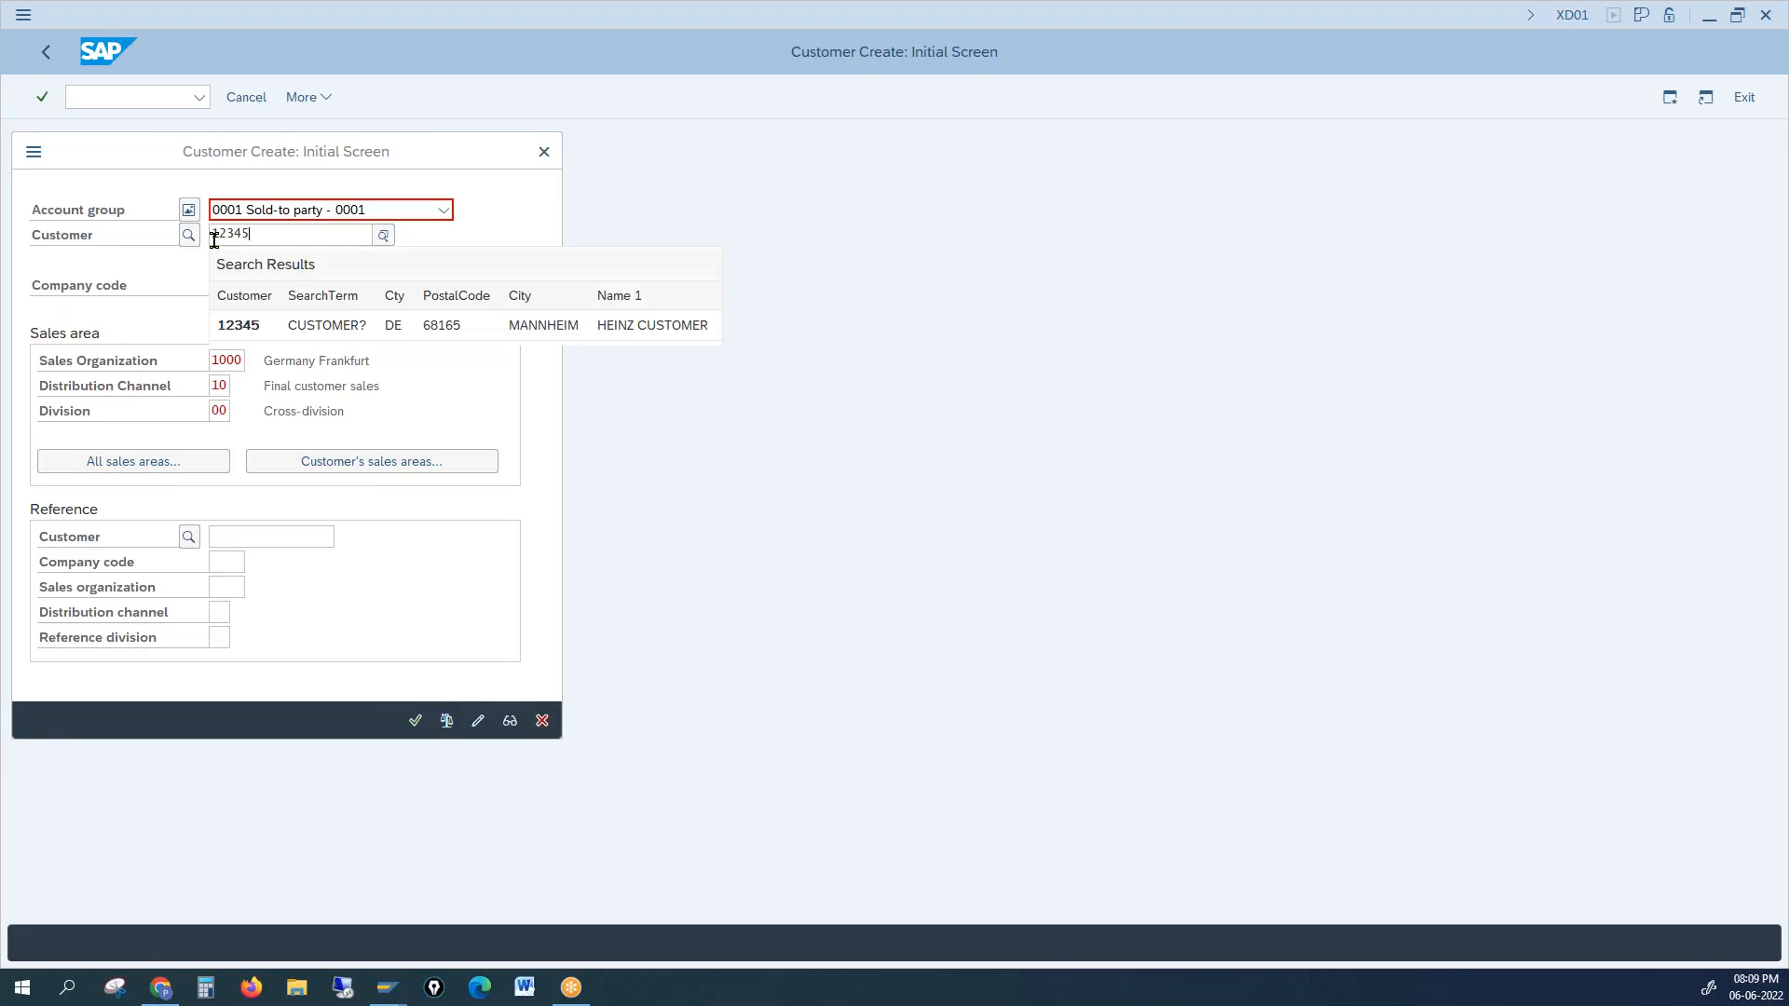
left_click(870, 327)
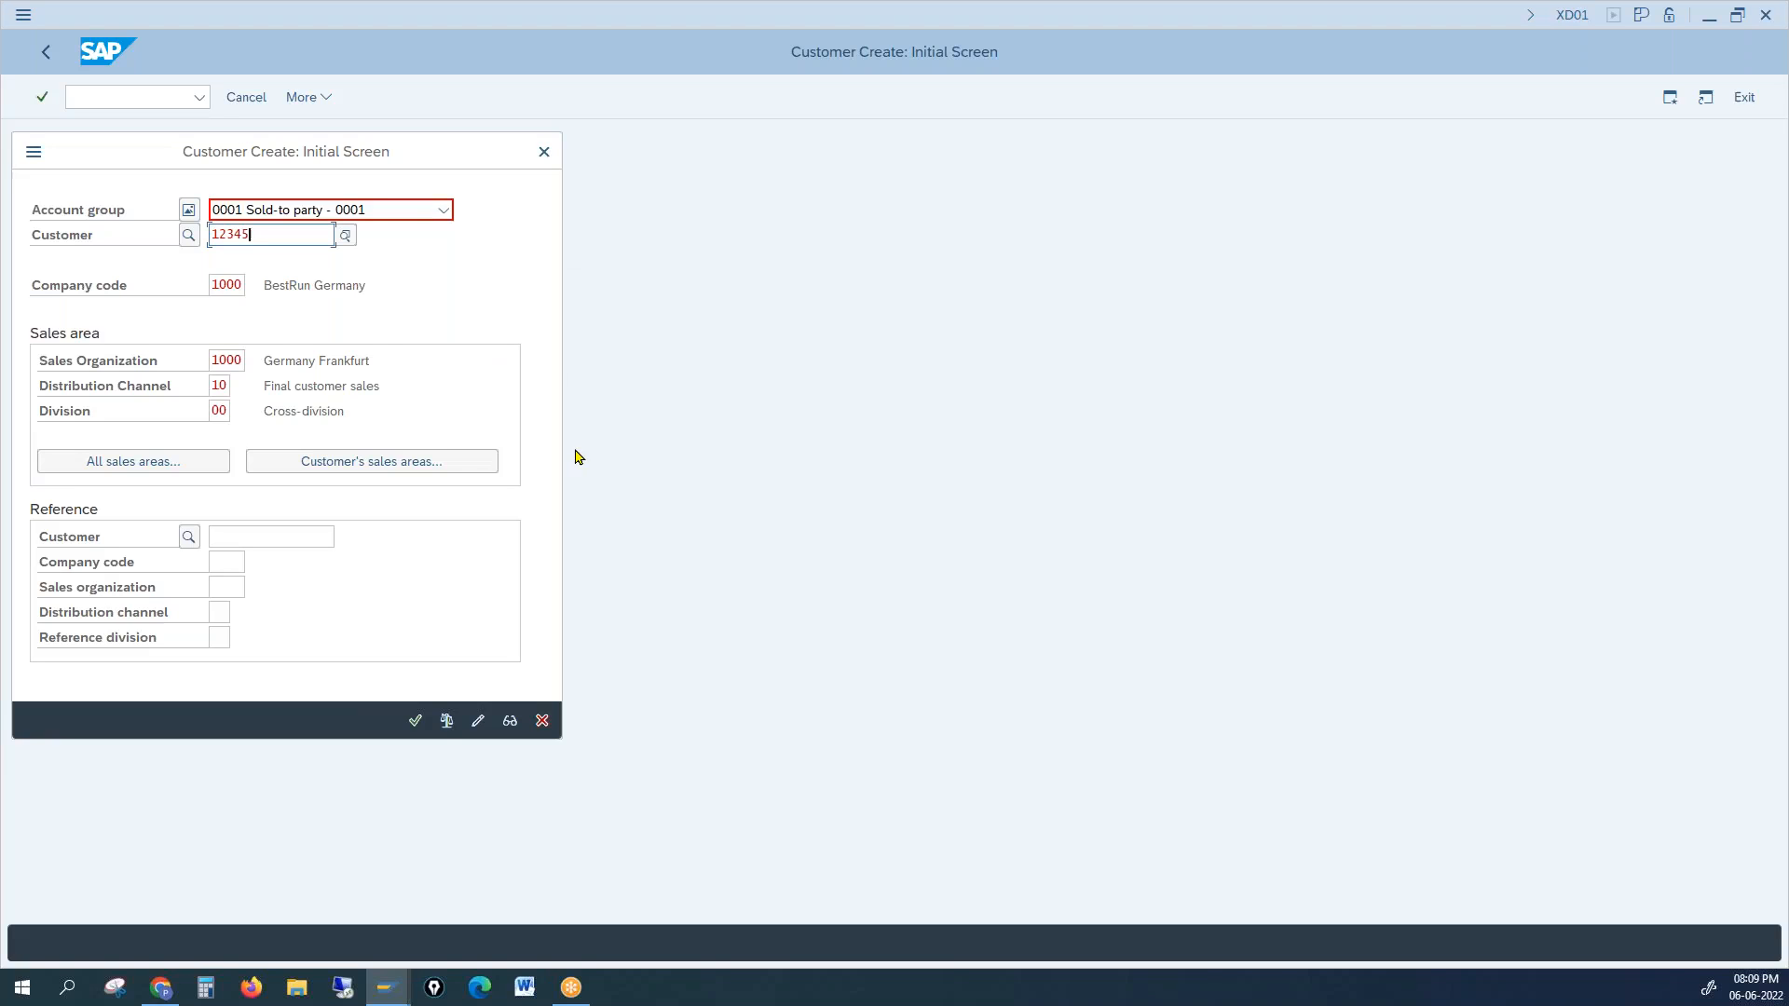
Step: Copy 99999 from interval 01's upper limit and submit it as the customer number
mouse_move(391, 990)
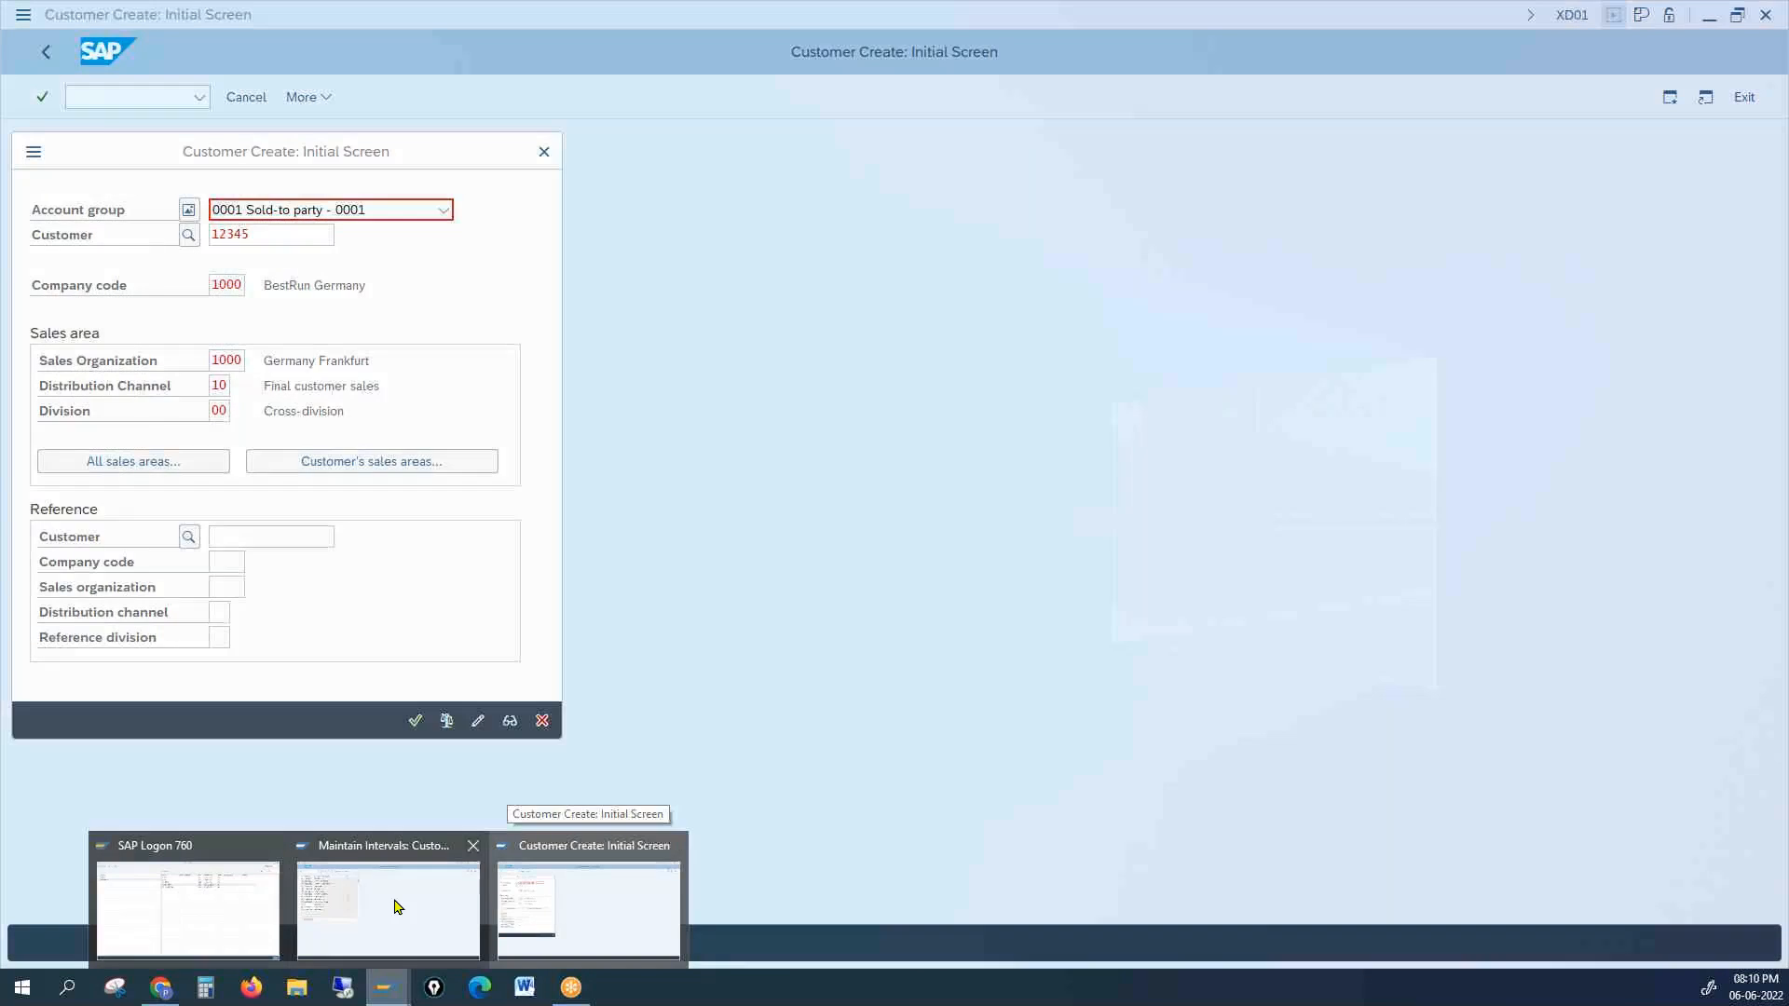
left_click(396, 936)
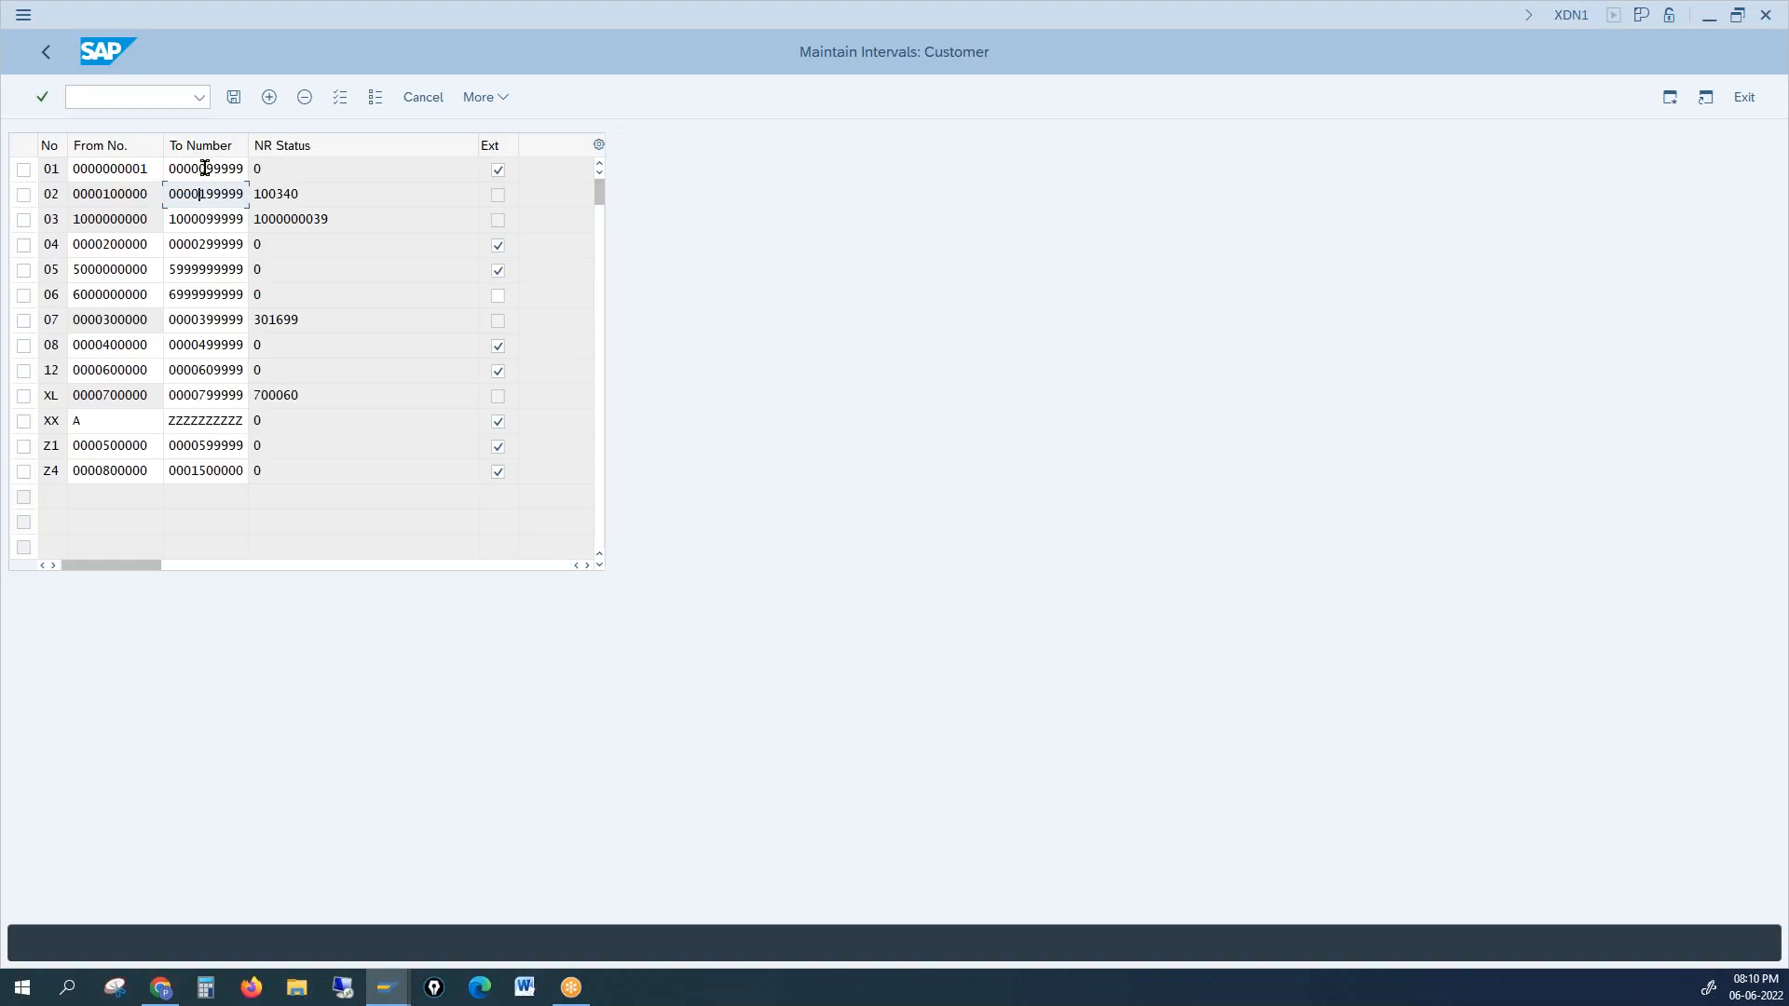
left_click_drag(205, 168, 245, 165)
key("ctrl+c")
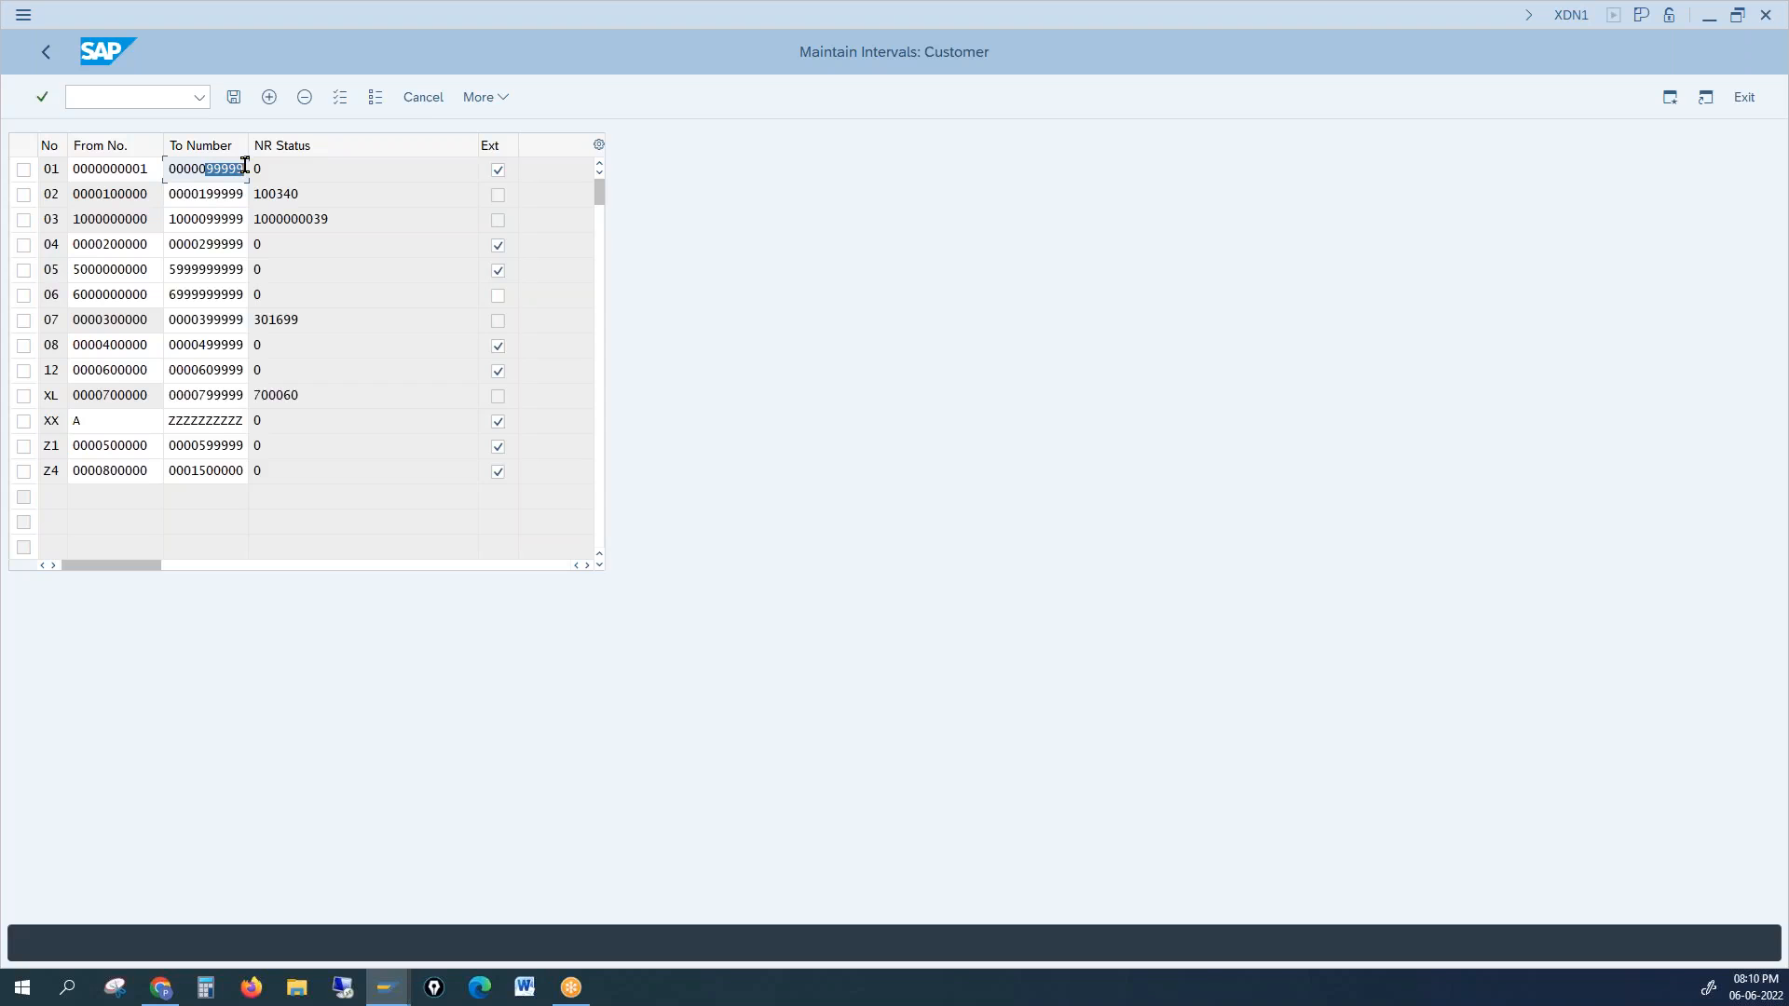
left_click(245, 168)
left_click(384, 990)
left_click(557, 908)
left_click_drag(256, 233, 154, 226)
key("ctrl+v")
key("Return")
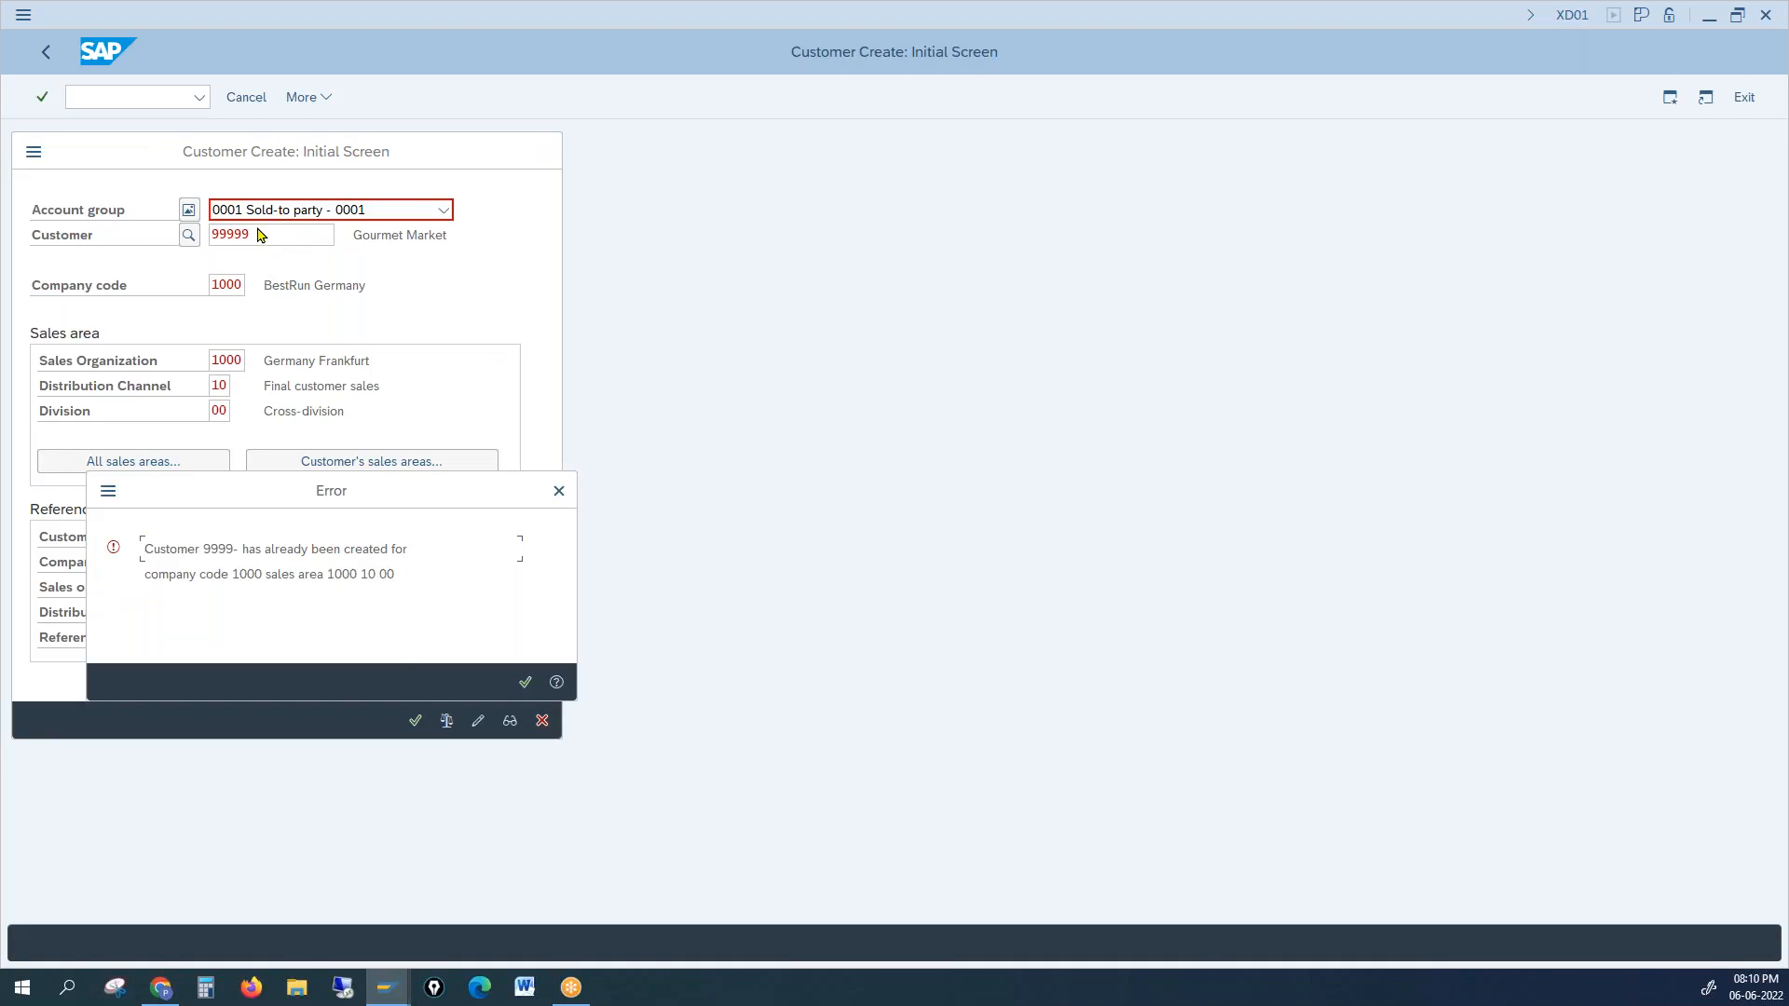
Step: After the already-created error, shorten the customer number to 9999 and proceed to company code data
left_click(559, 491)
left_click(272, 241)
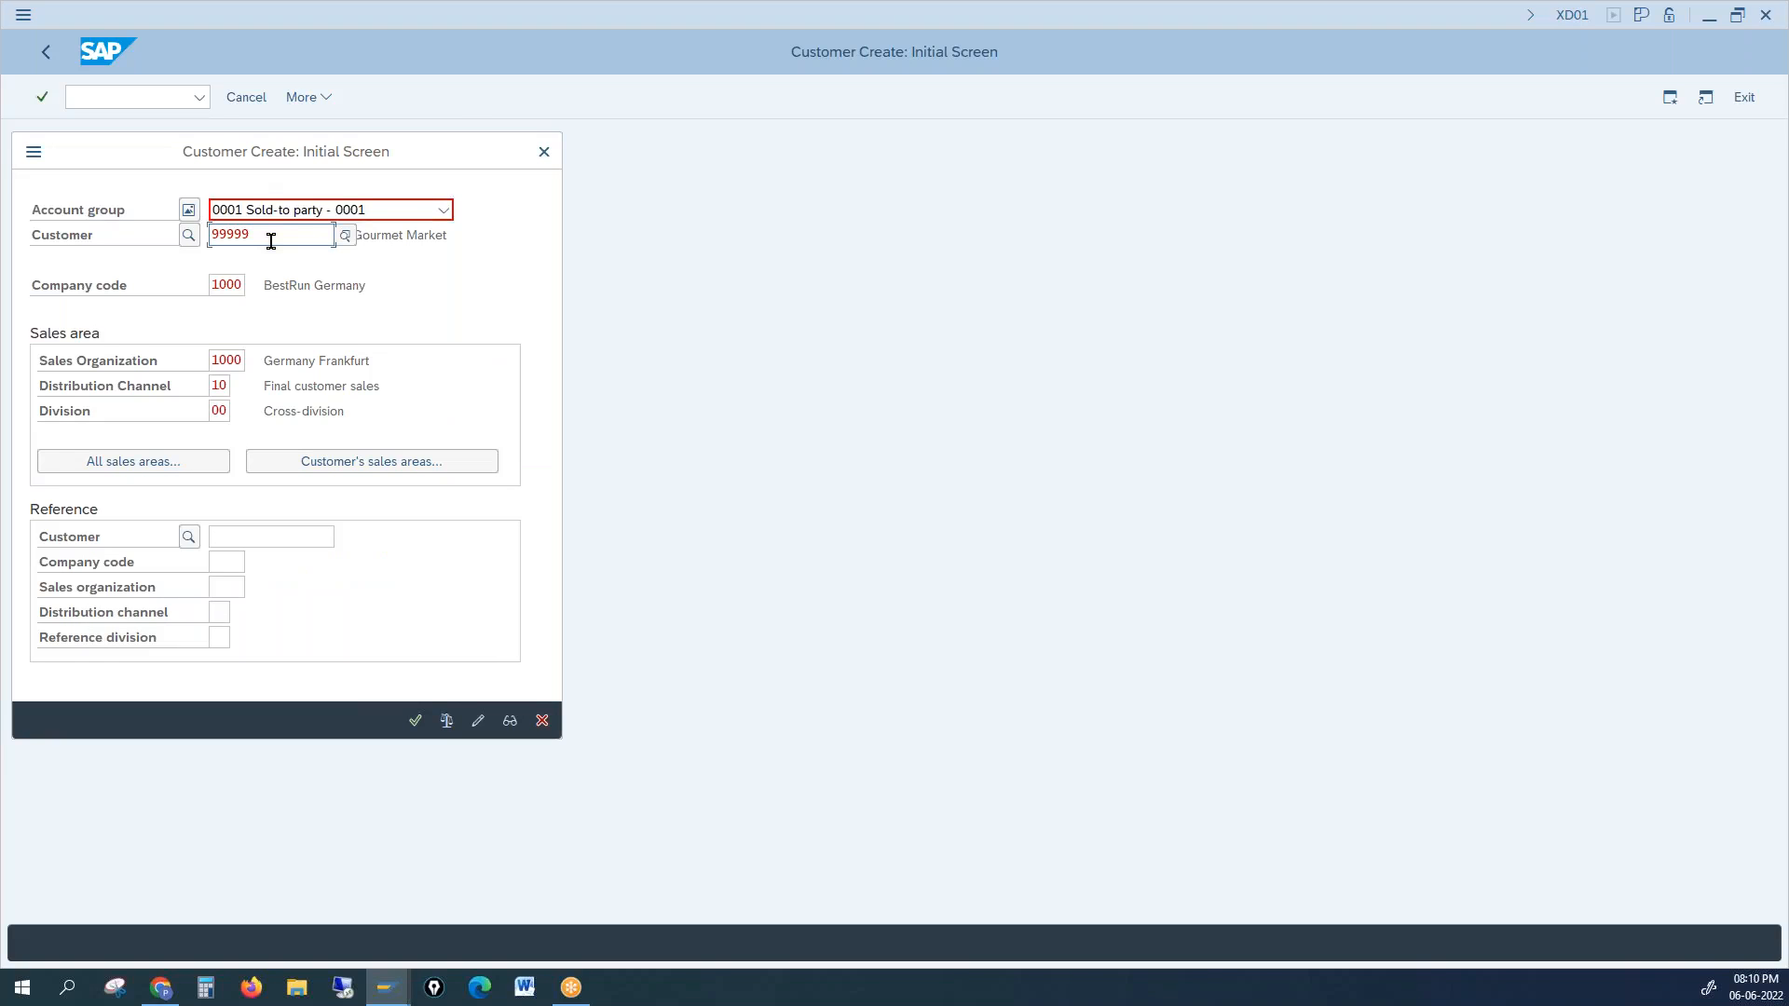
key("BackSpace")
key("Return")
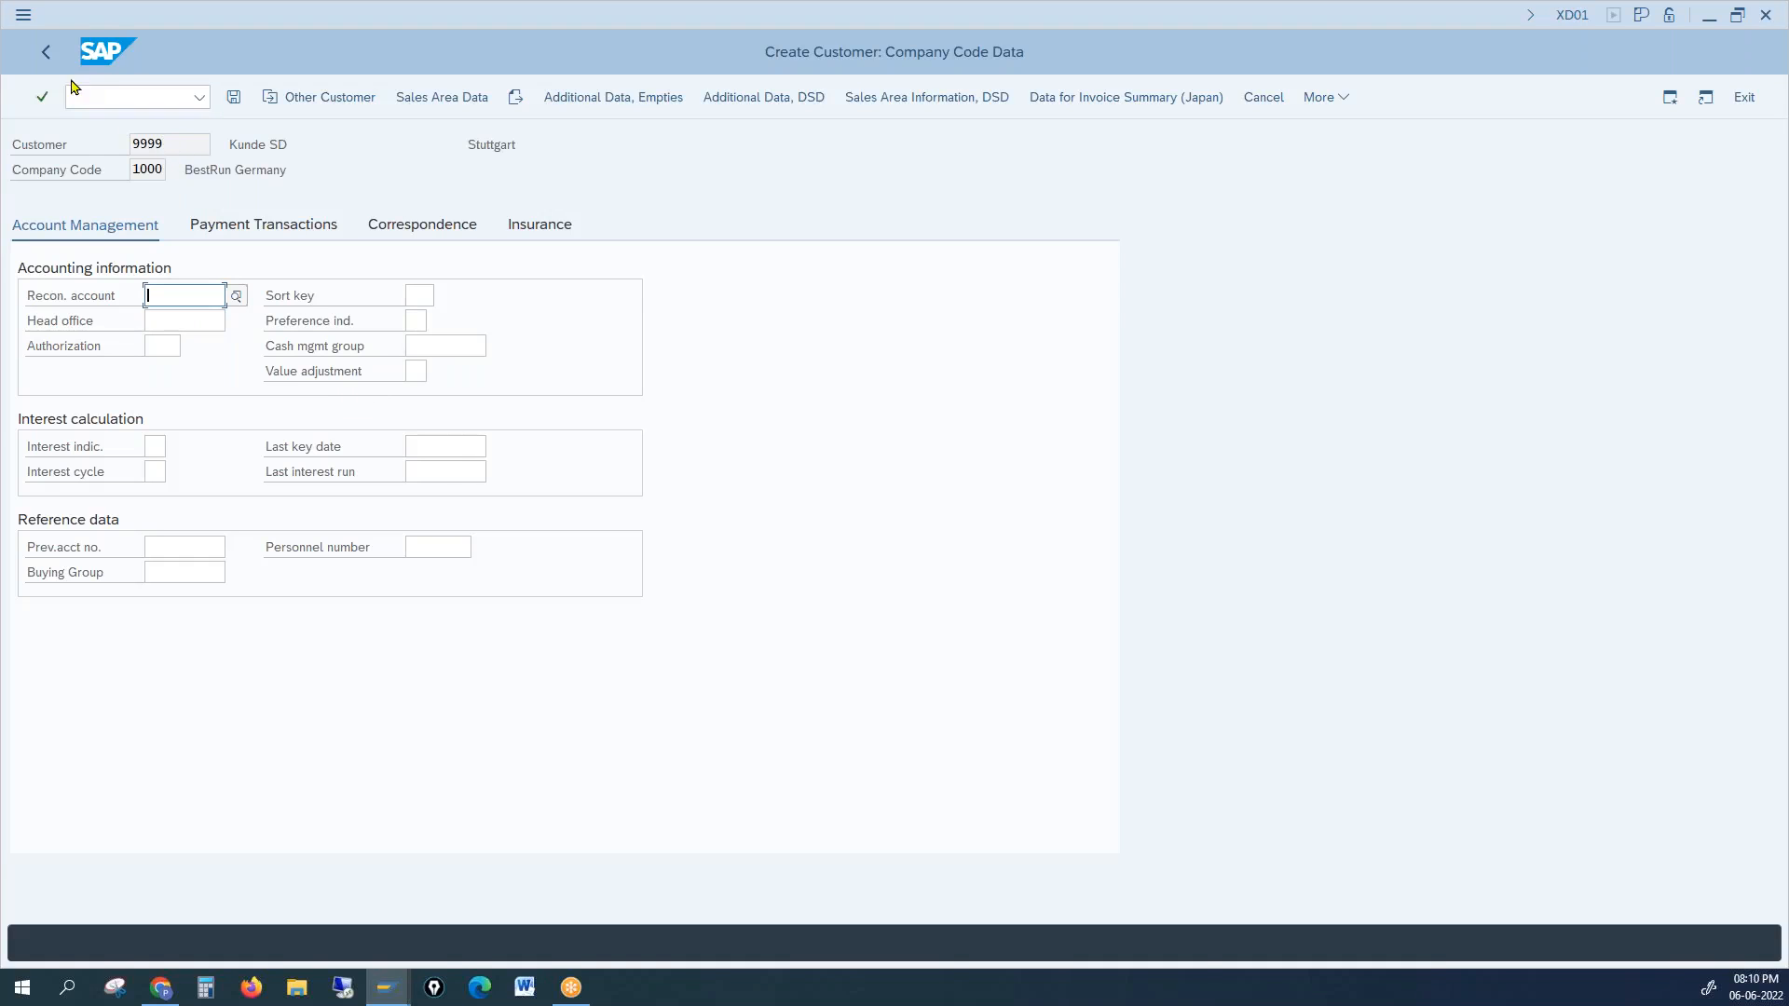
left_click(46, 53)
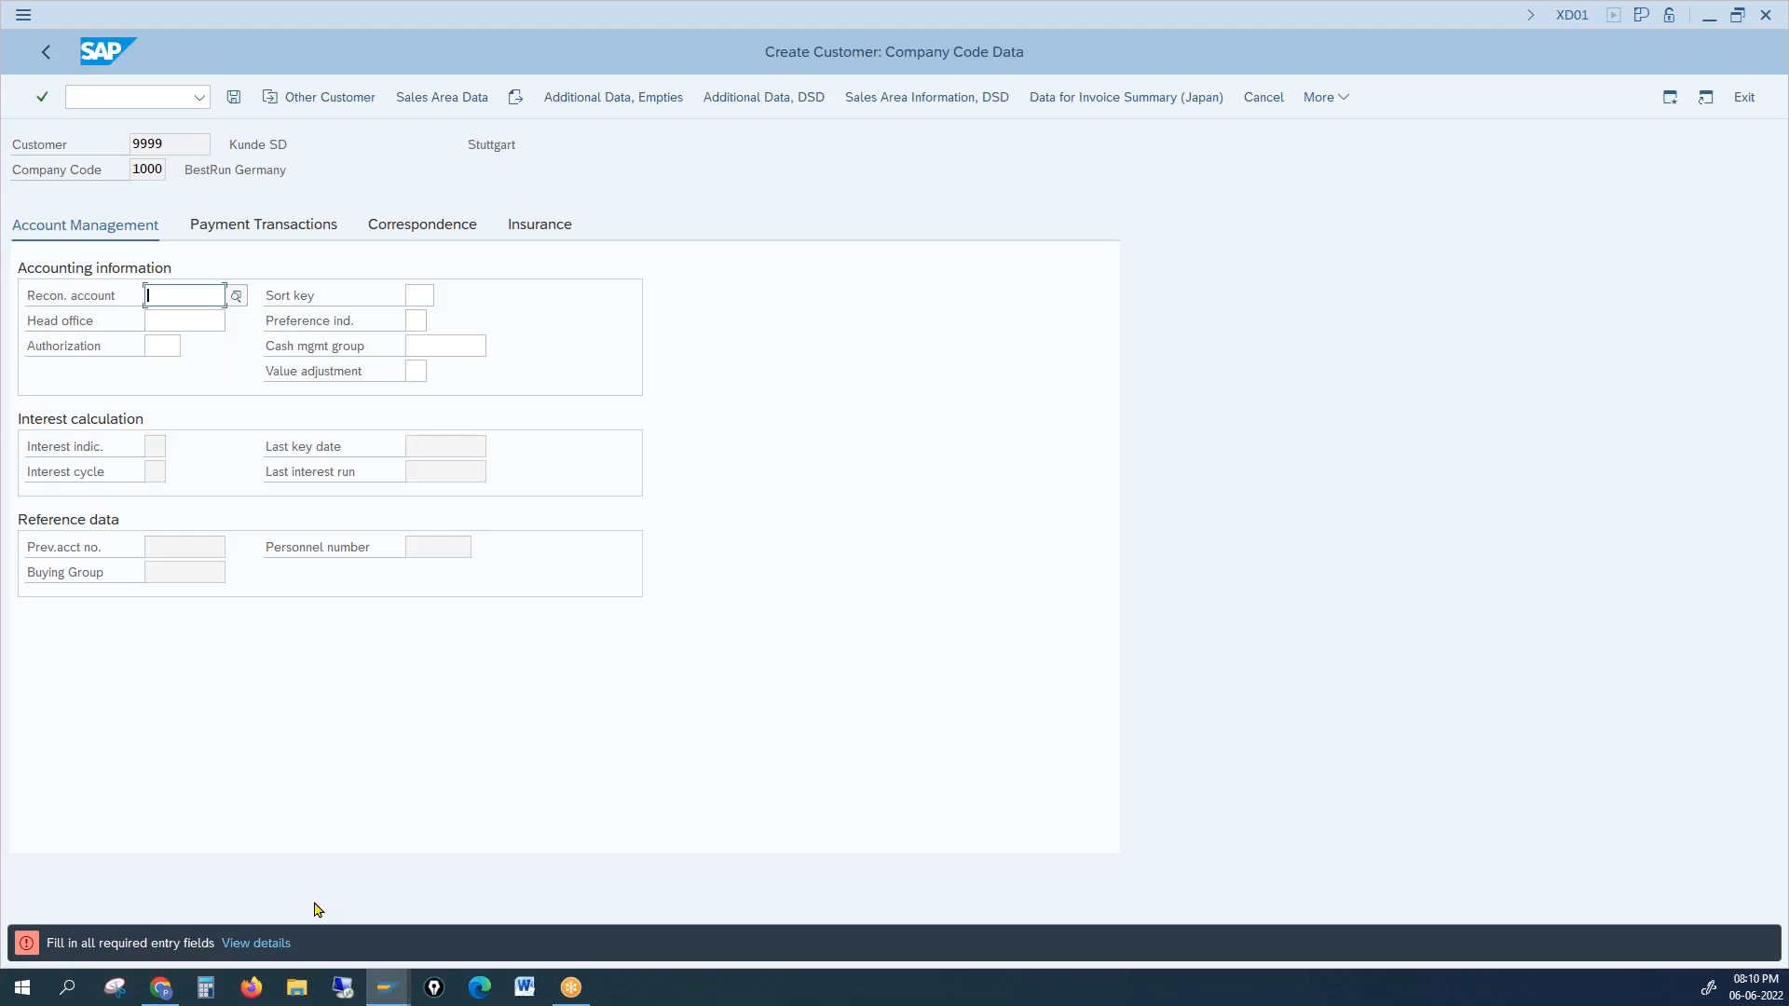
Step: Check interval XX's number status in the customer number range table
mouse_move(403, 995)
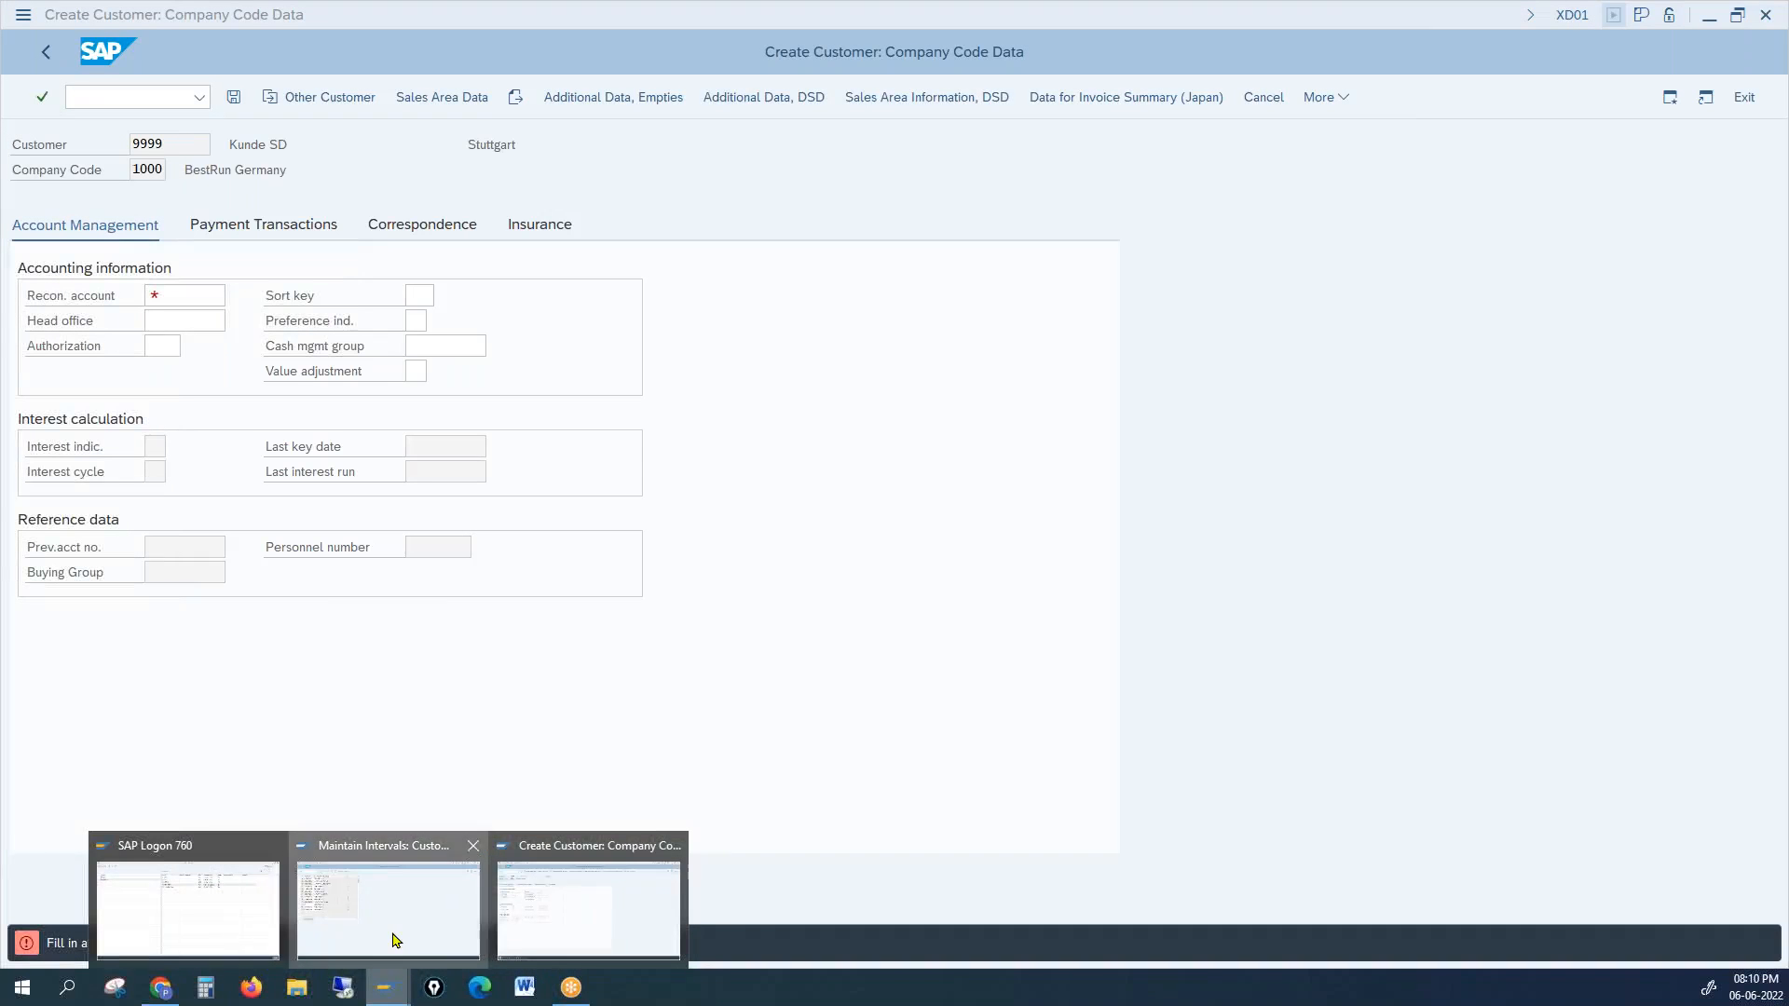
left_click(396, 932)
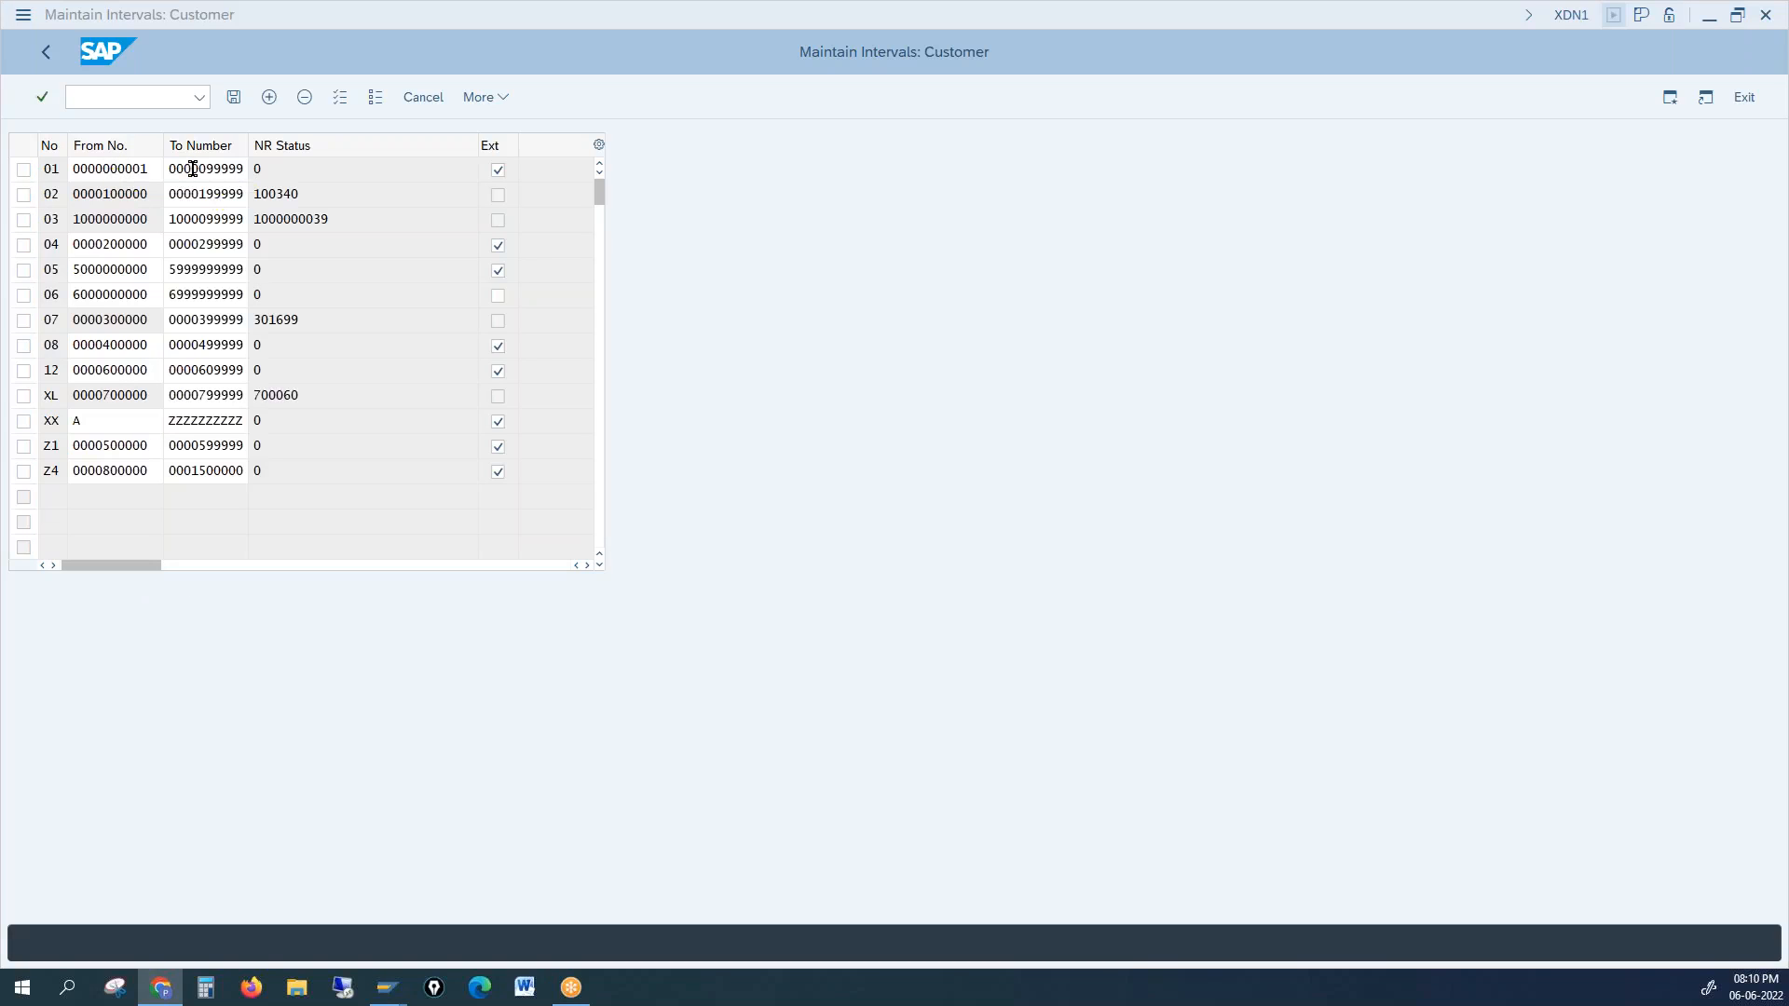
left_click(269, 419)
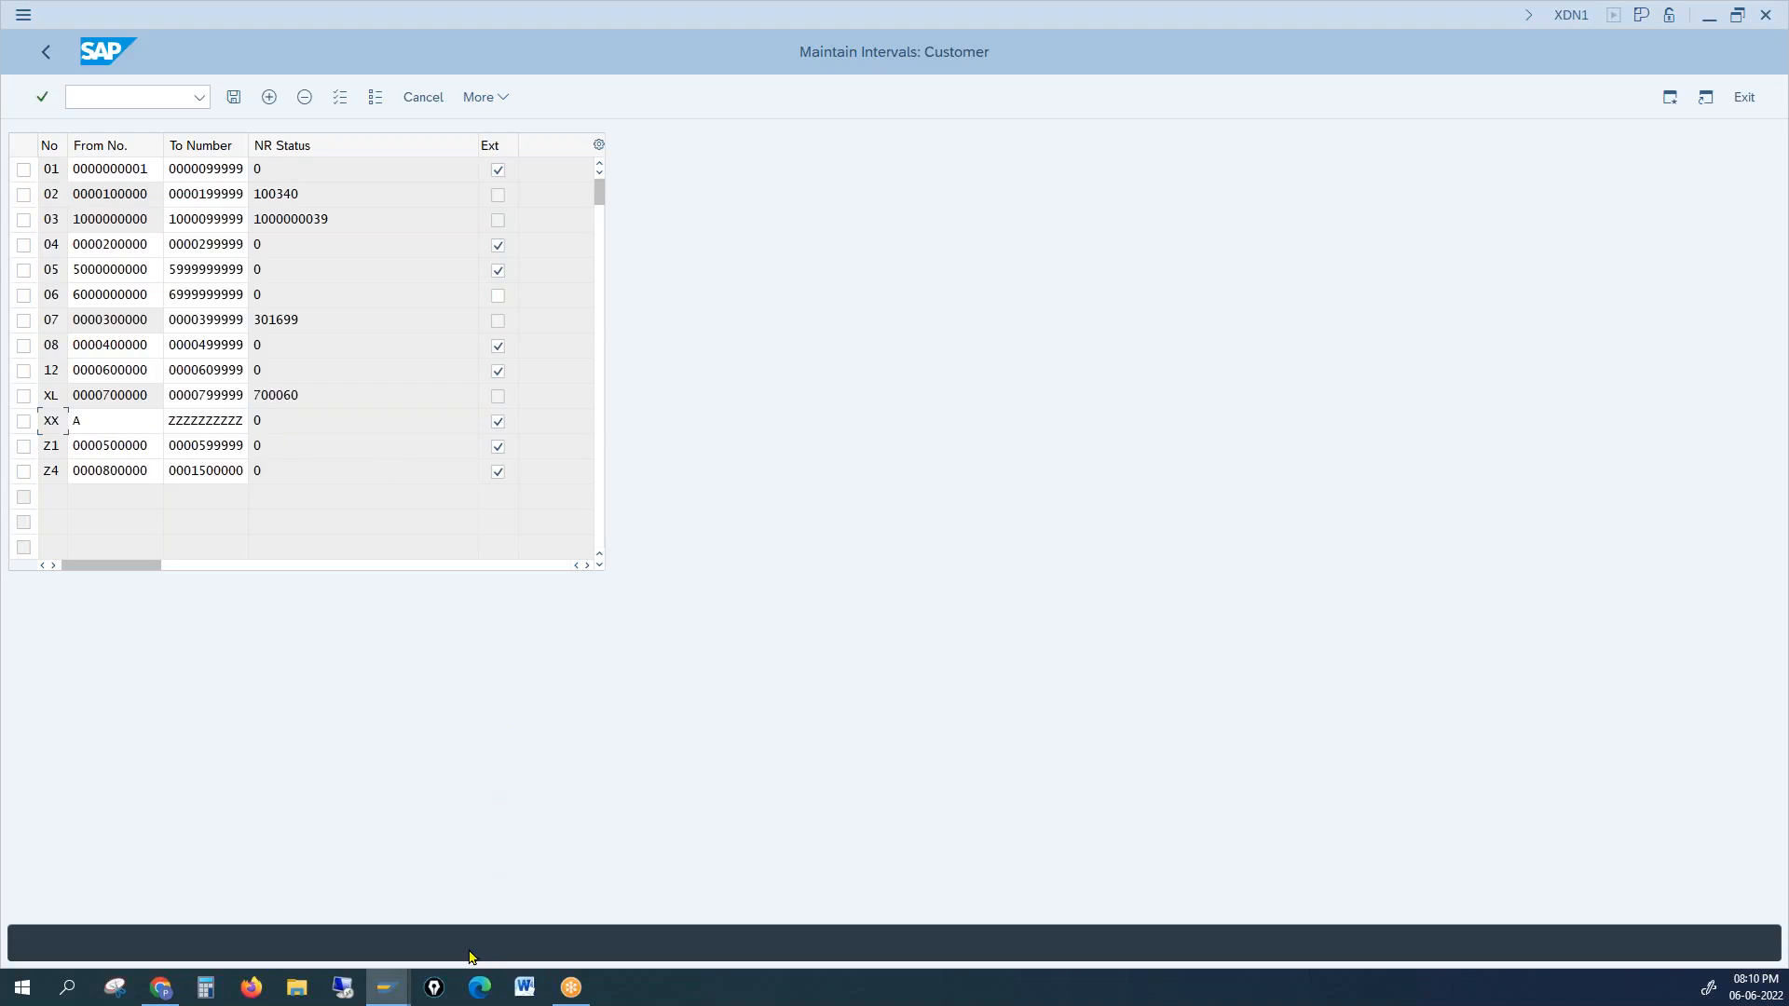
Step: Return to the Create Customer: Company Code Data window and open its session options menu
mouse_move(387, 990)
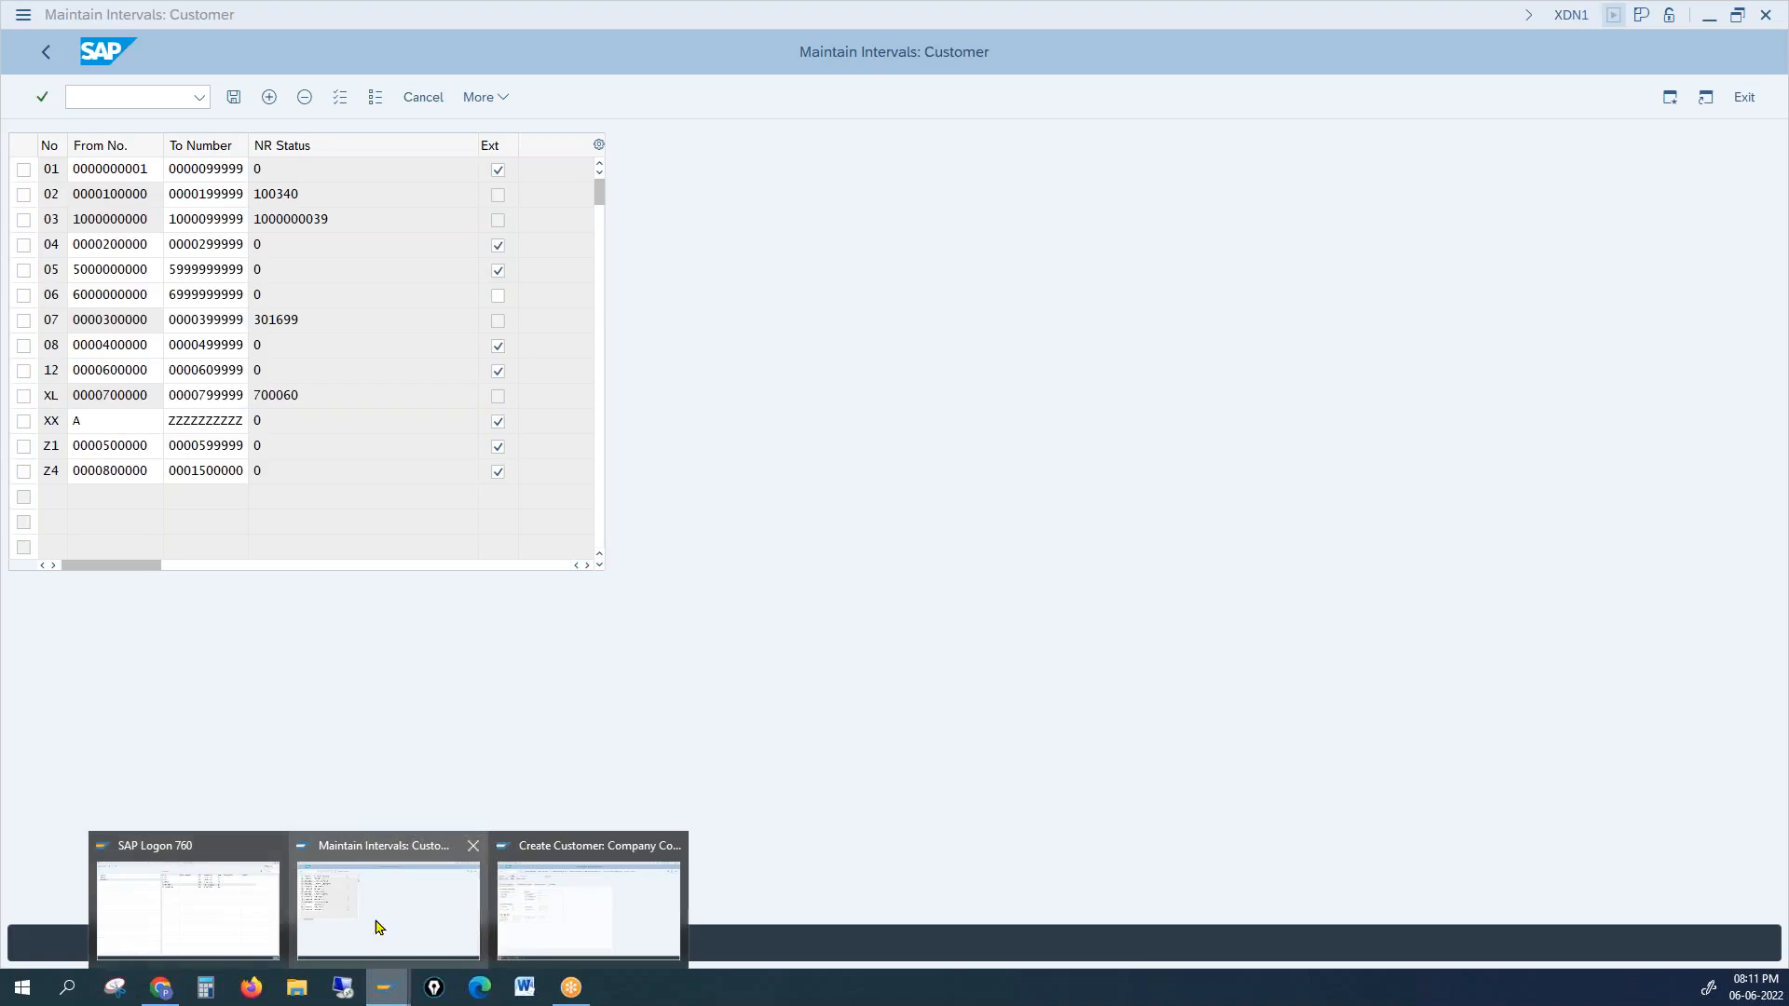
mouse_move(558, 908)
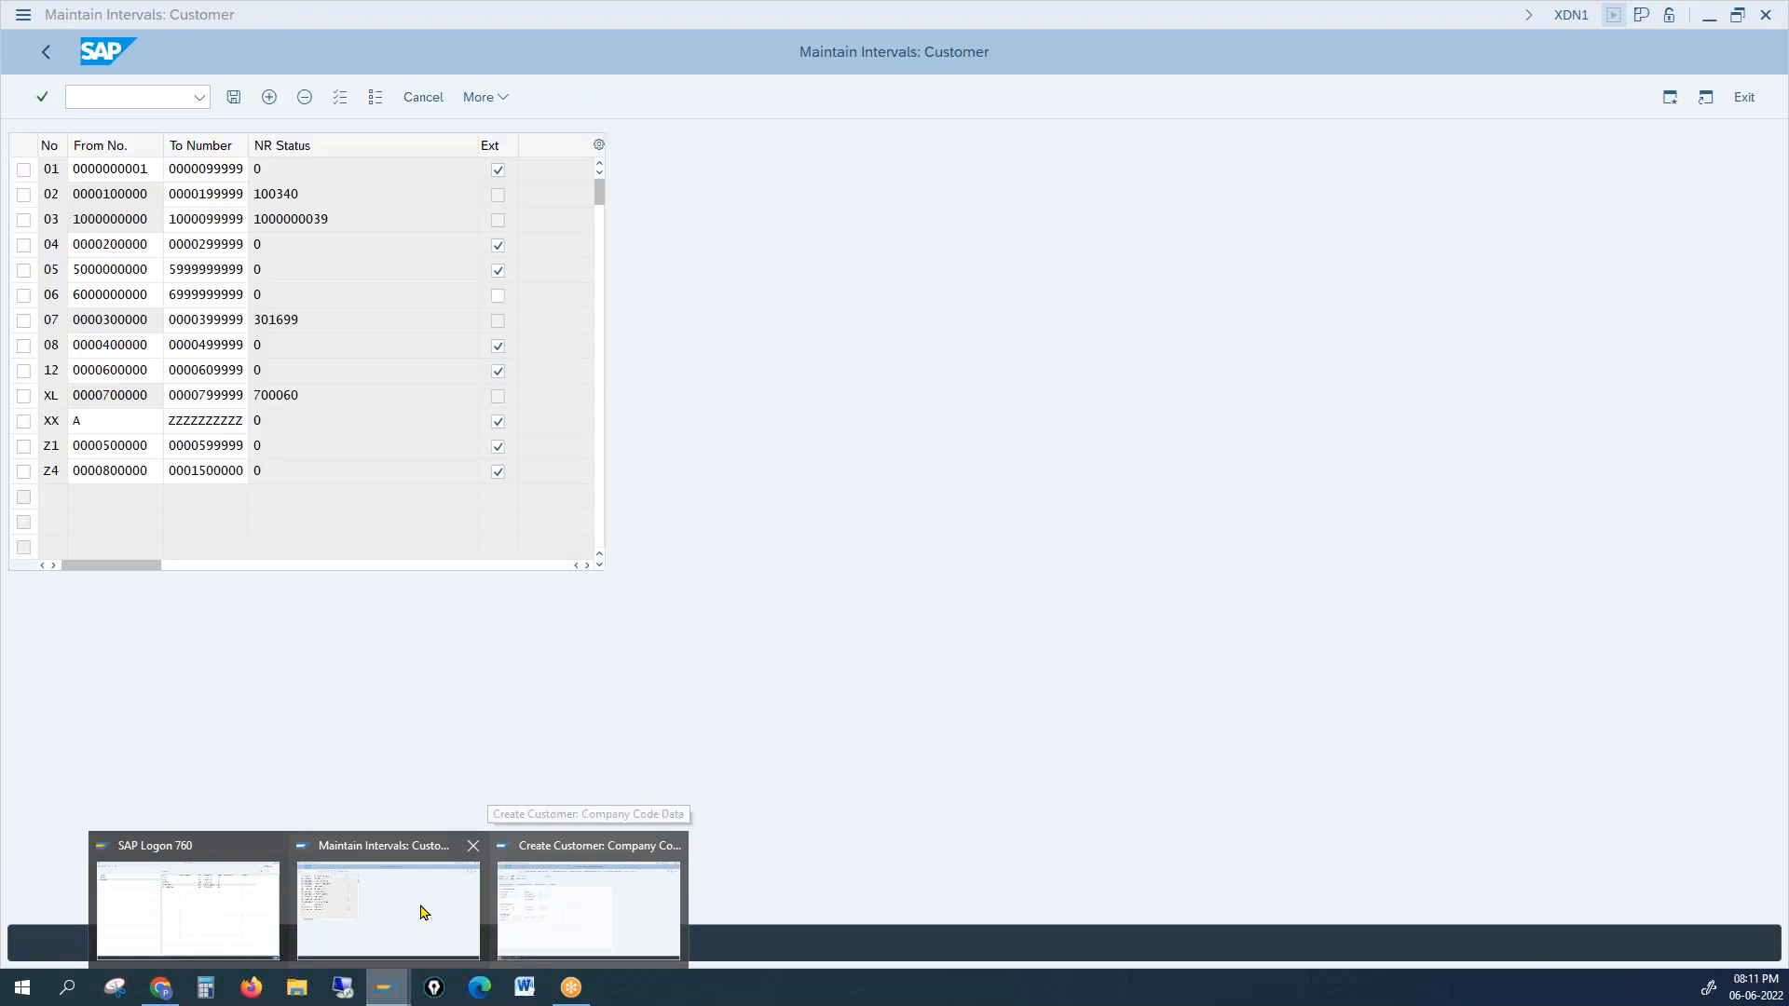
mouse_move(231, 913)
mouse_move(366, 911)
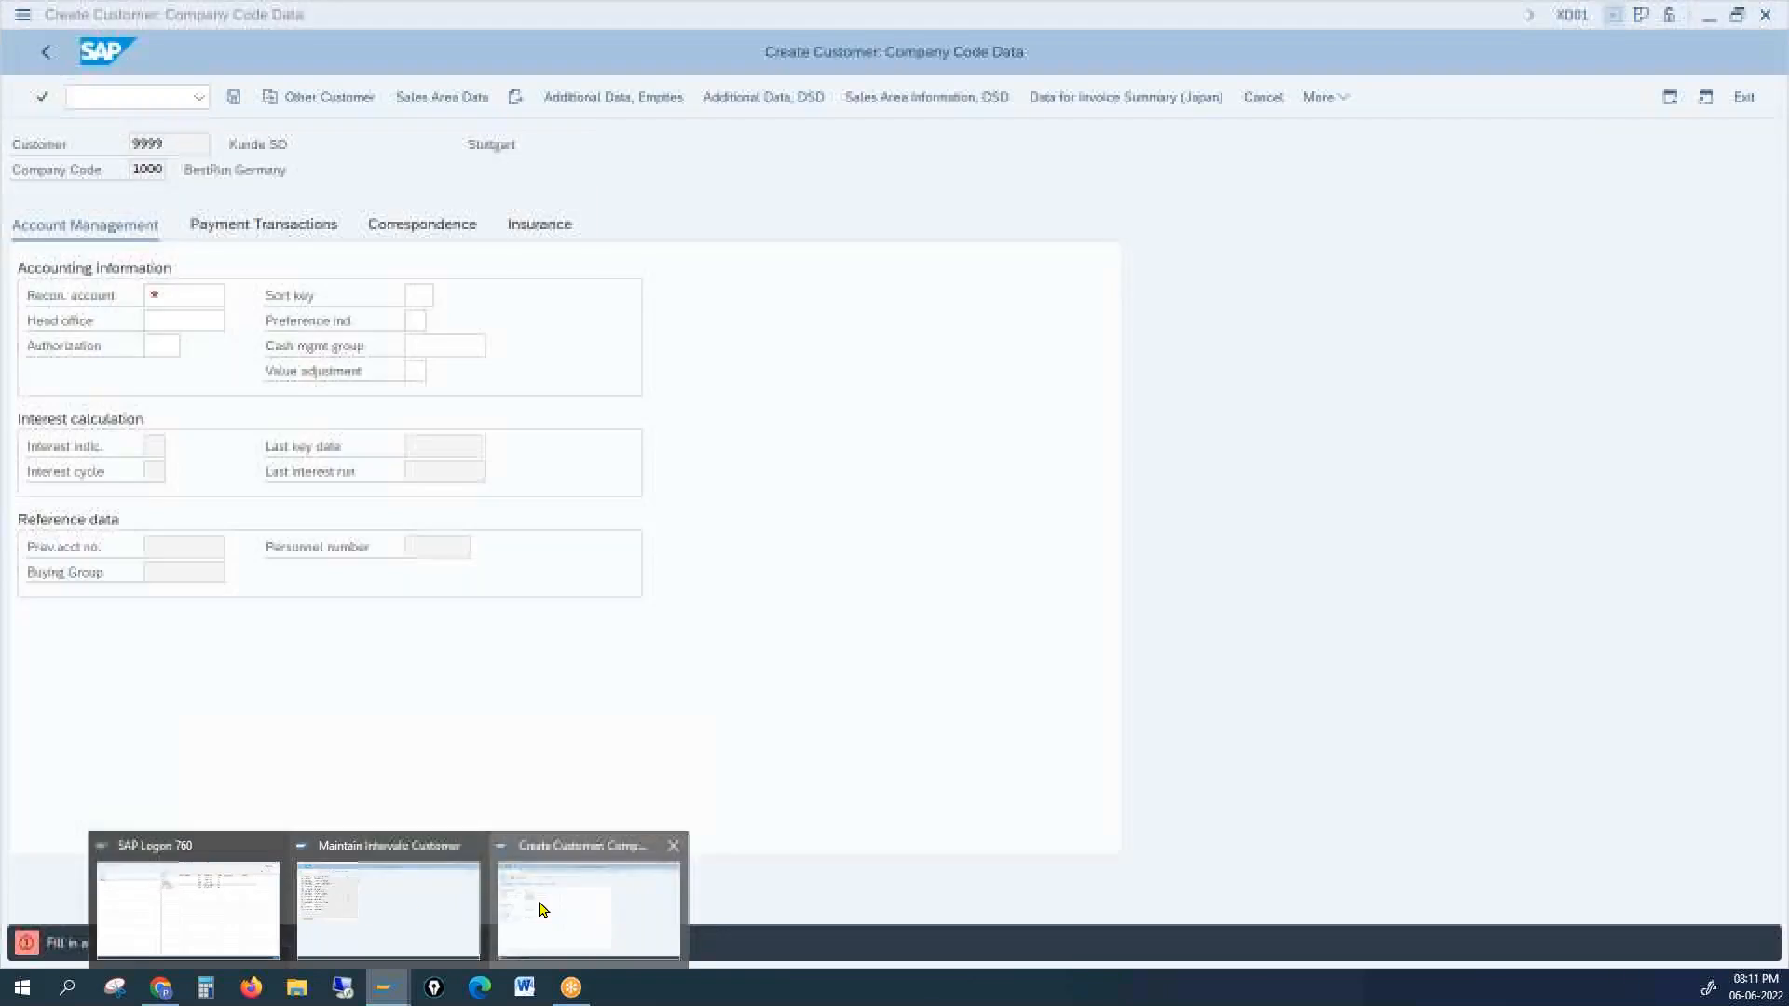
left_click(540, 911)
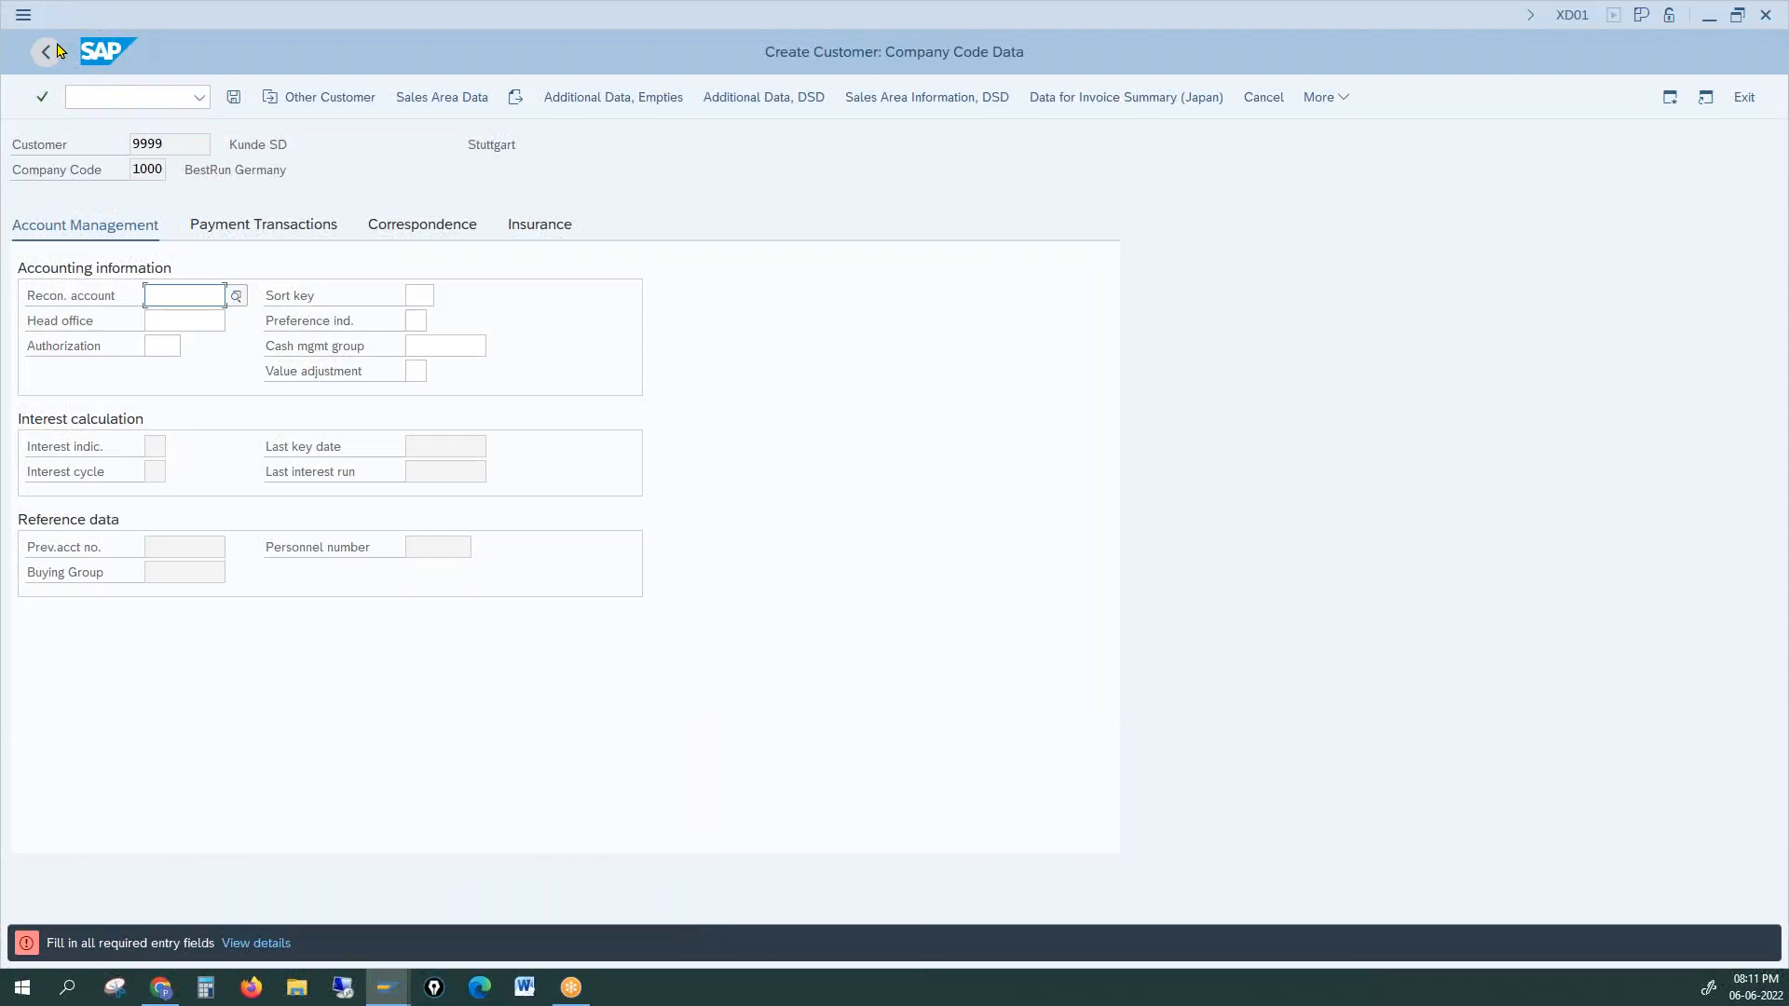
left_click(22, 17)
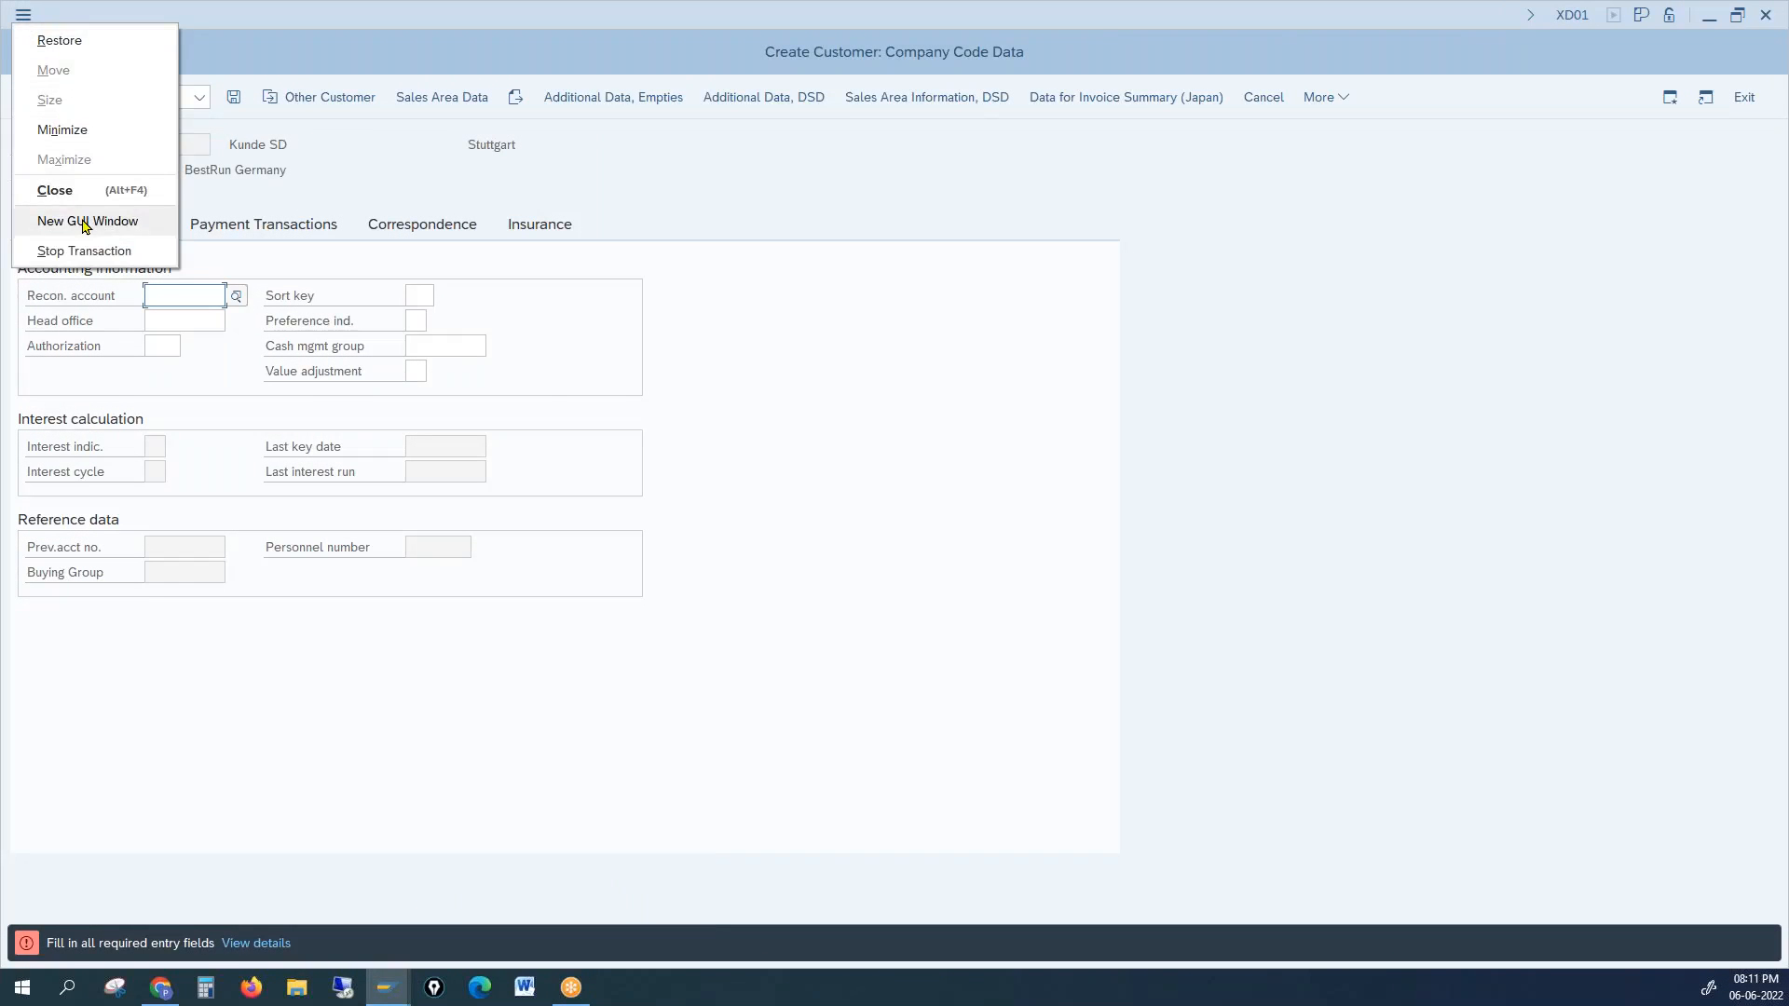
Step: In a new session, run OVT0 and open the details of account group 0001
left_click(86, 222)
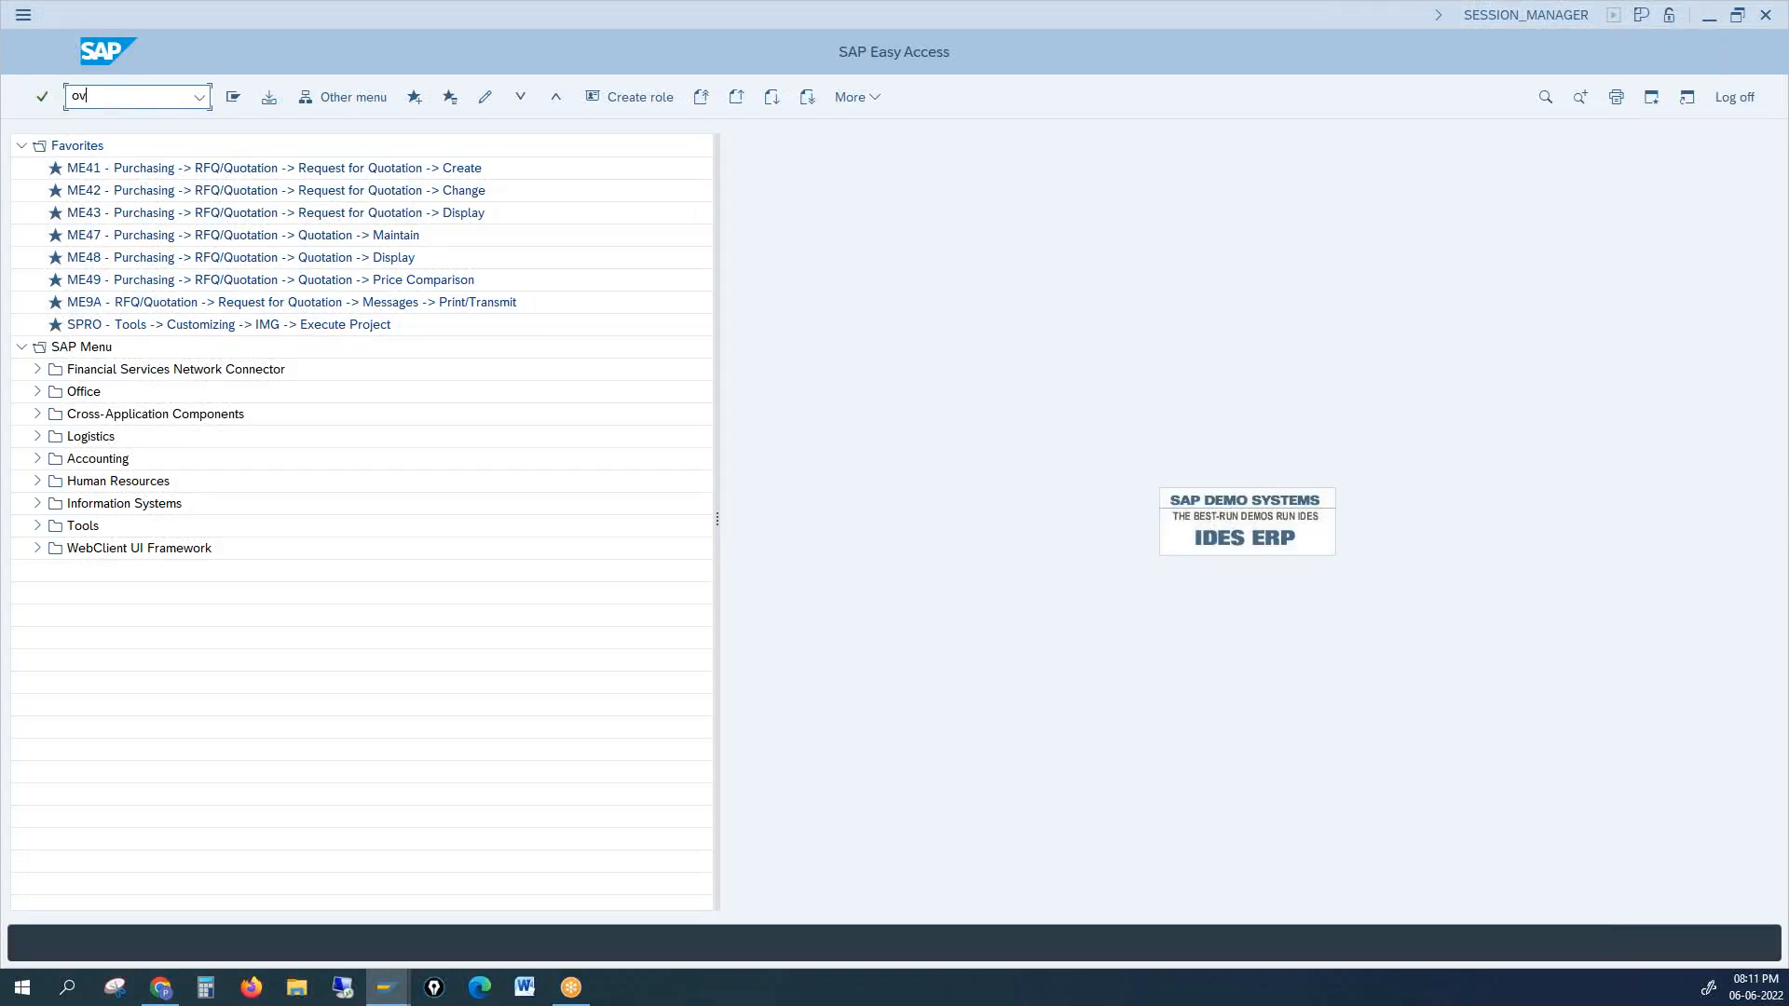
type("ovt0")
key("Return")
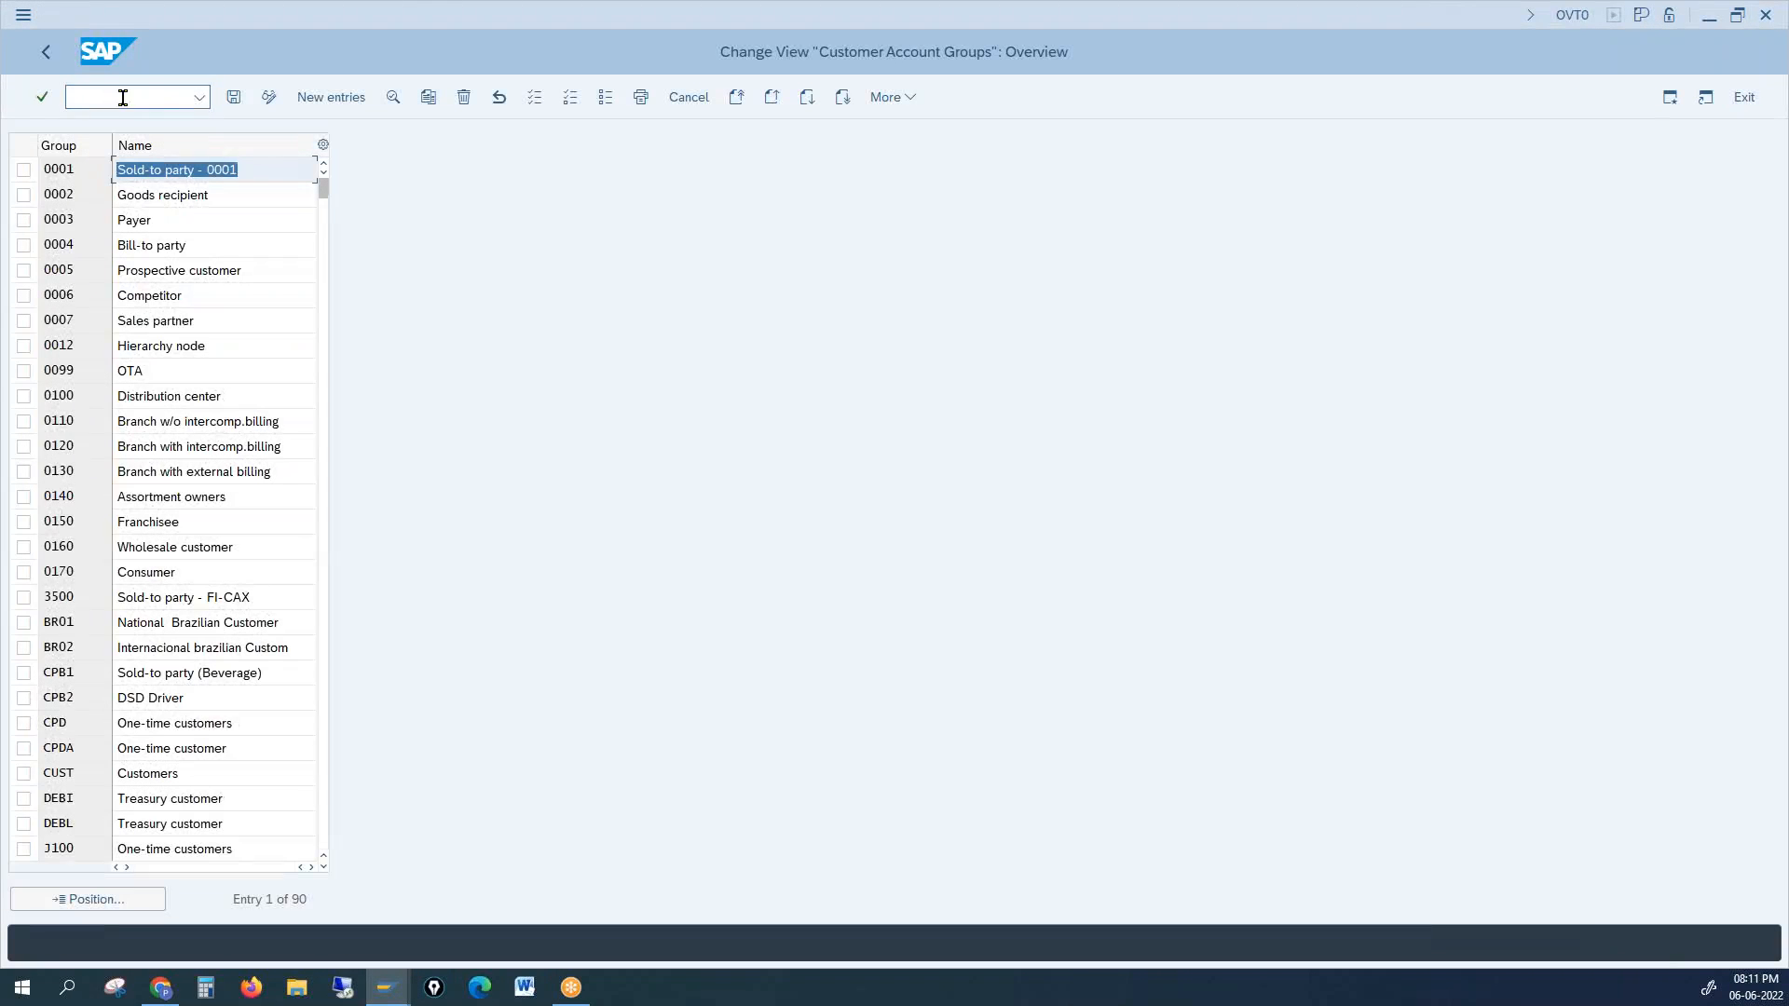
double_click(190, 170)
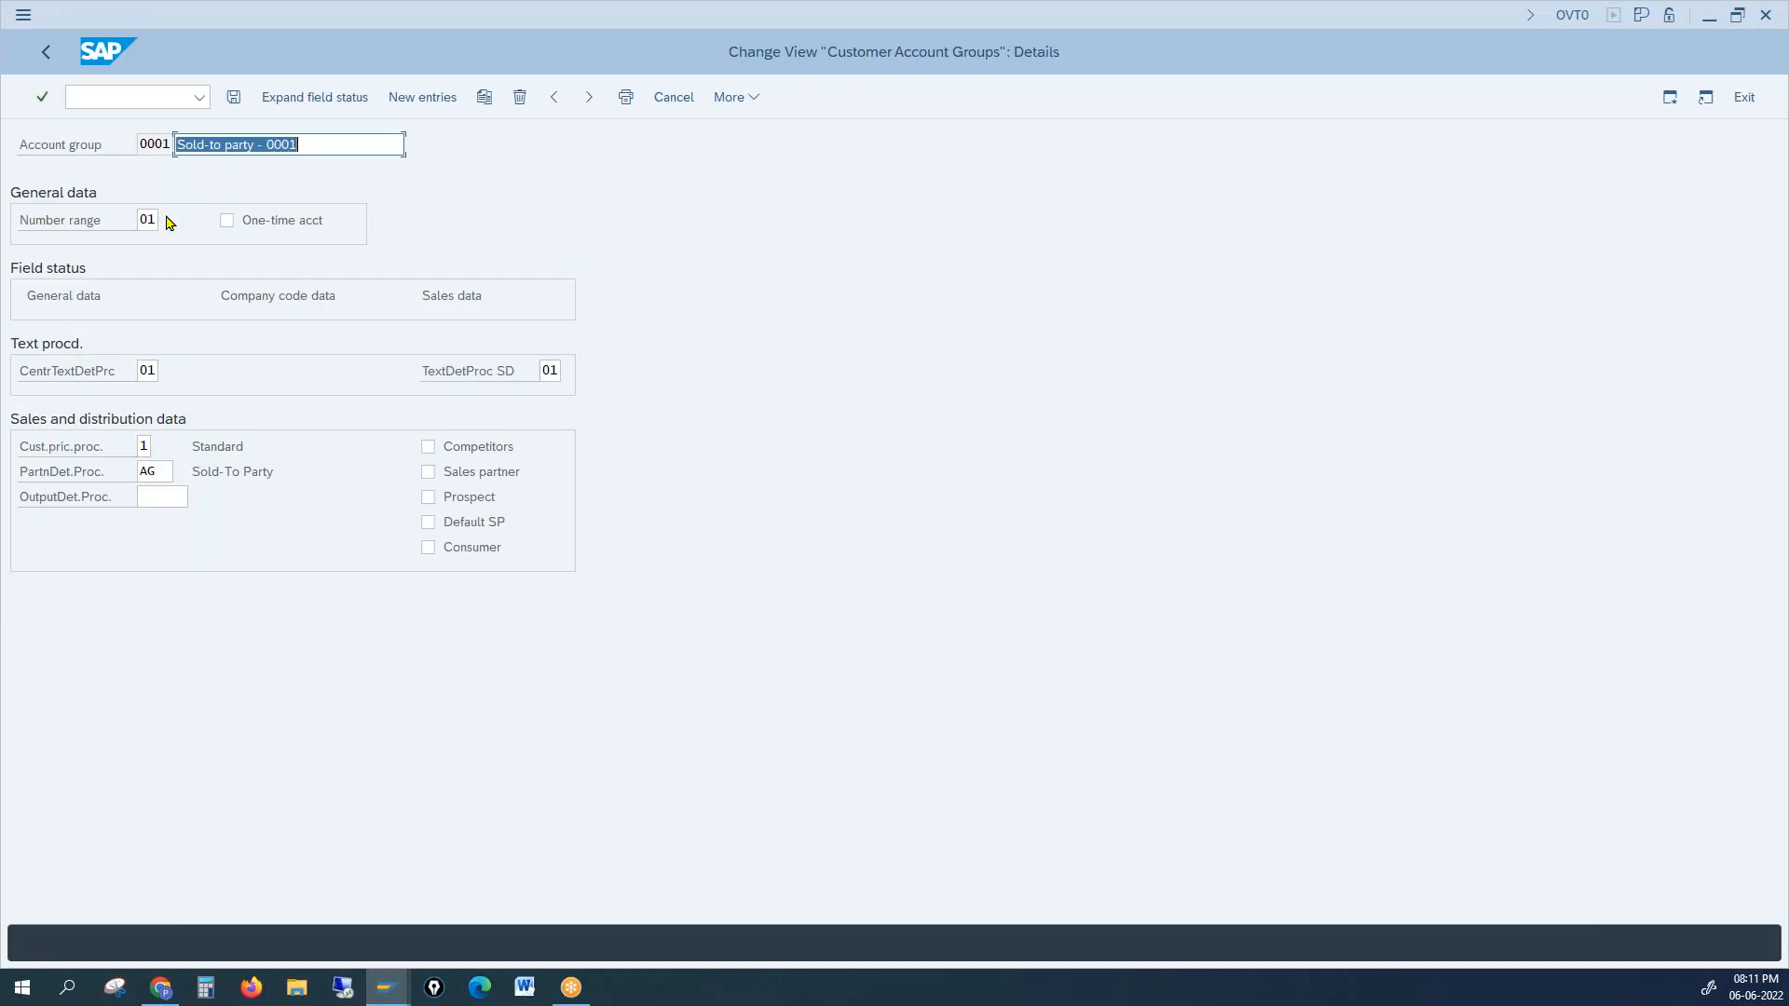
Step: Change its number range from 01 to XX, save under the customizing request, and return to Company Code Data
left_click_drag(141, 220, 187, 220)
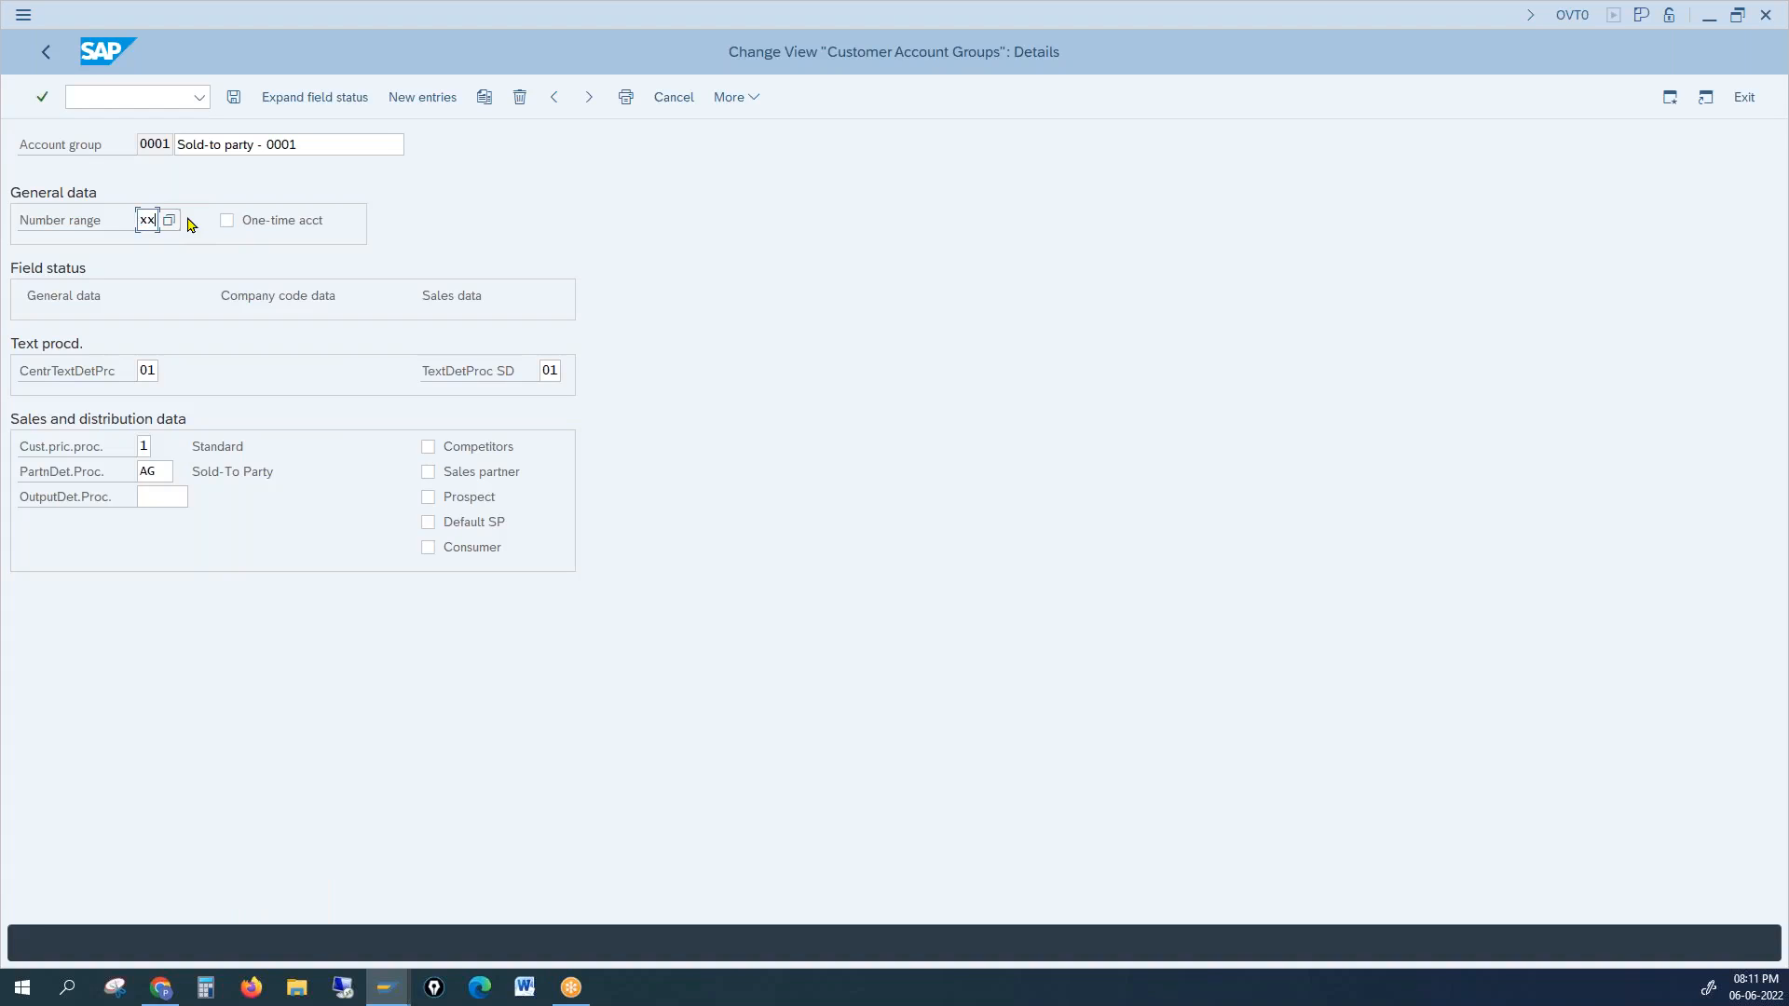
key("Return")
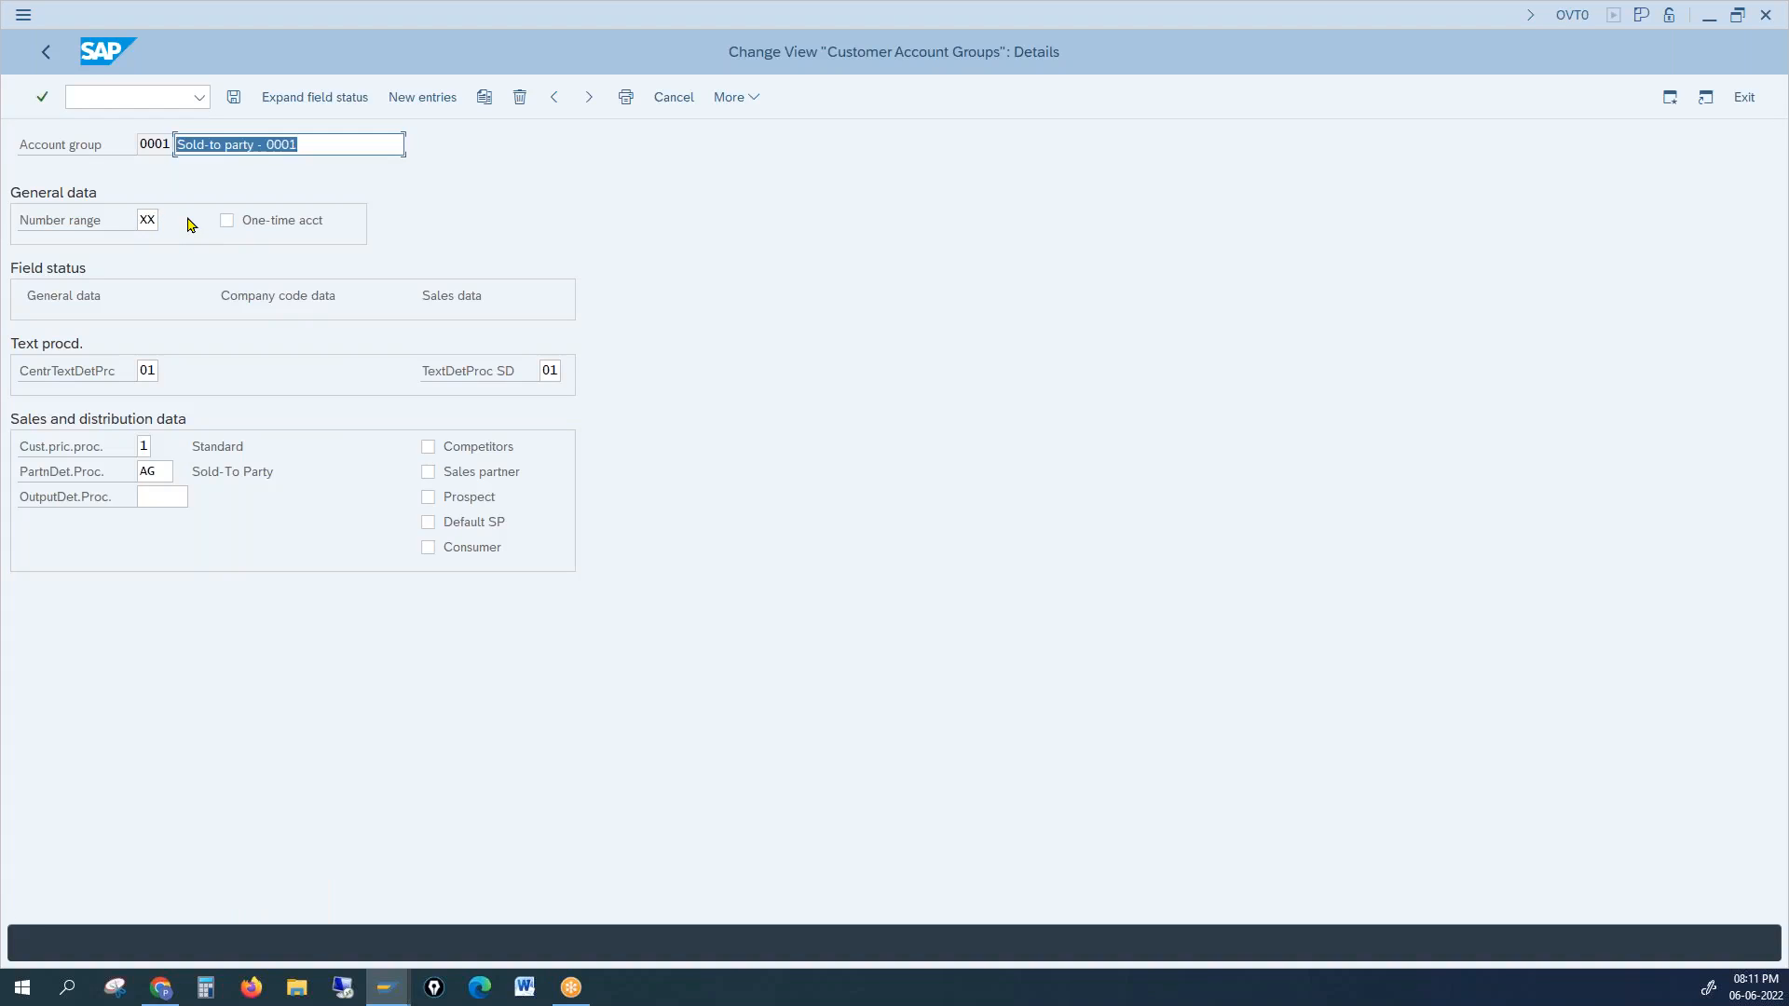
left_click(234, 97)
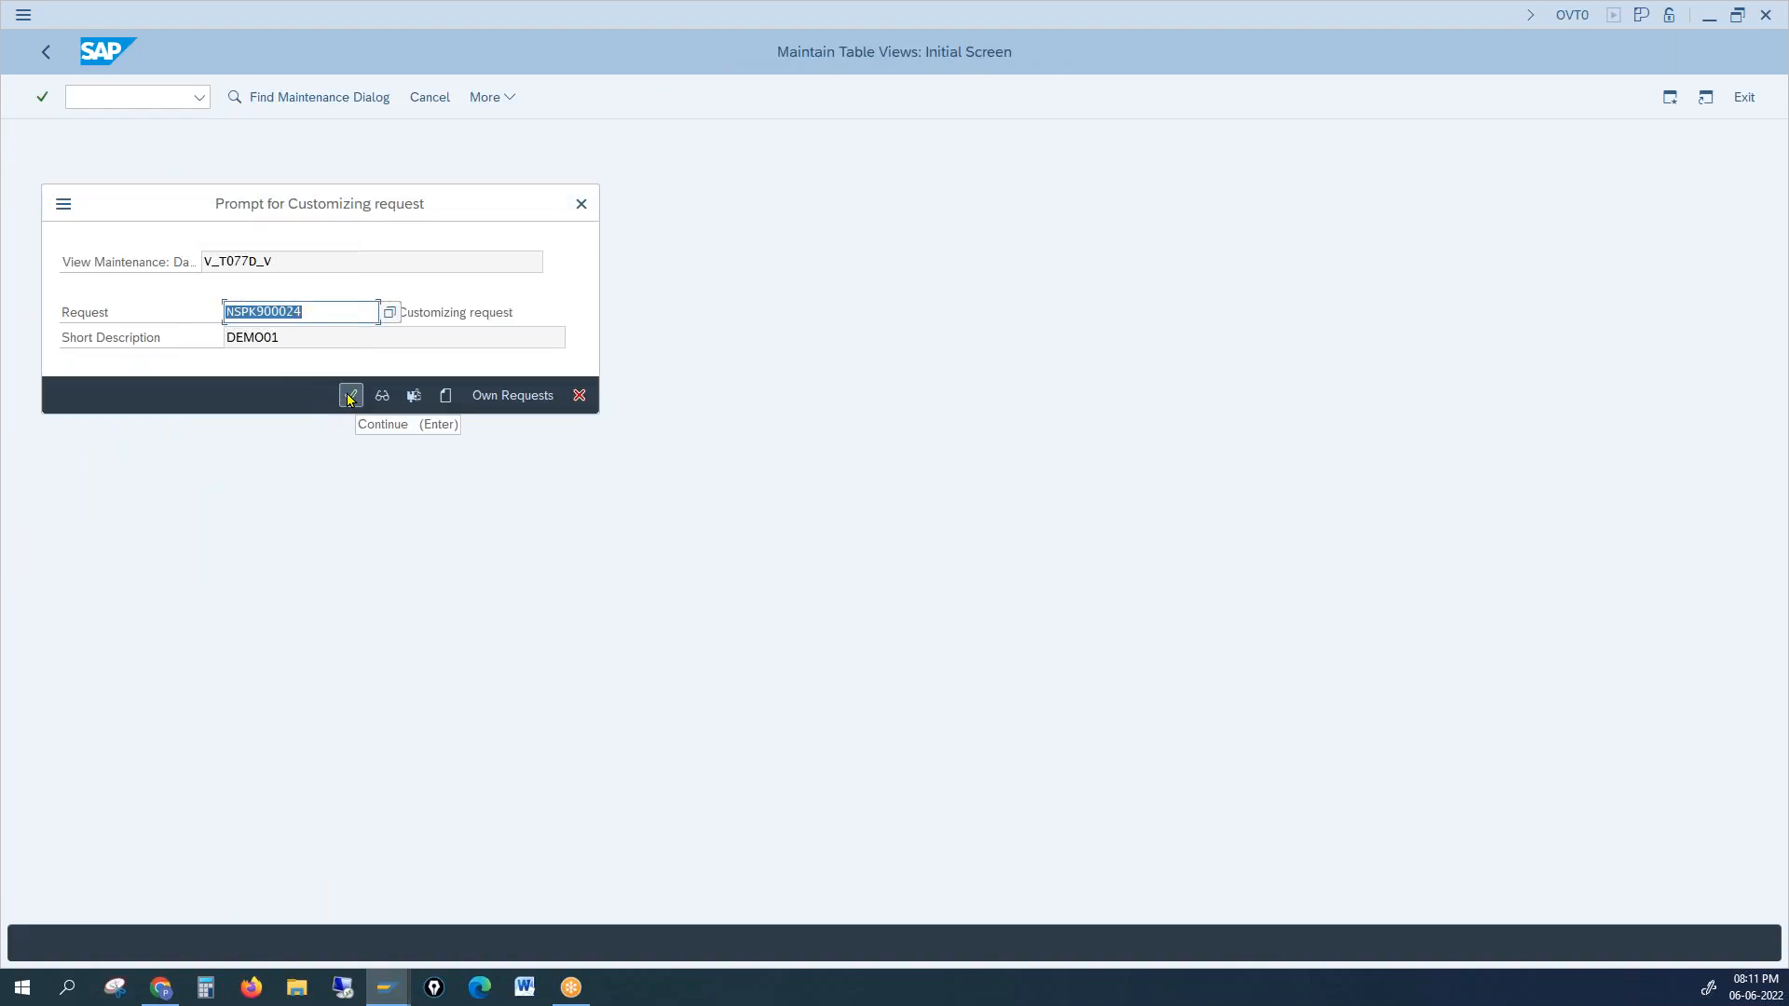
left_click(350, 396)
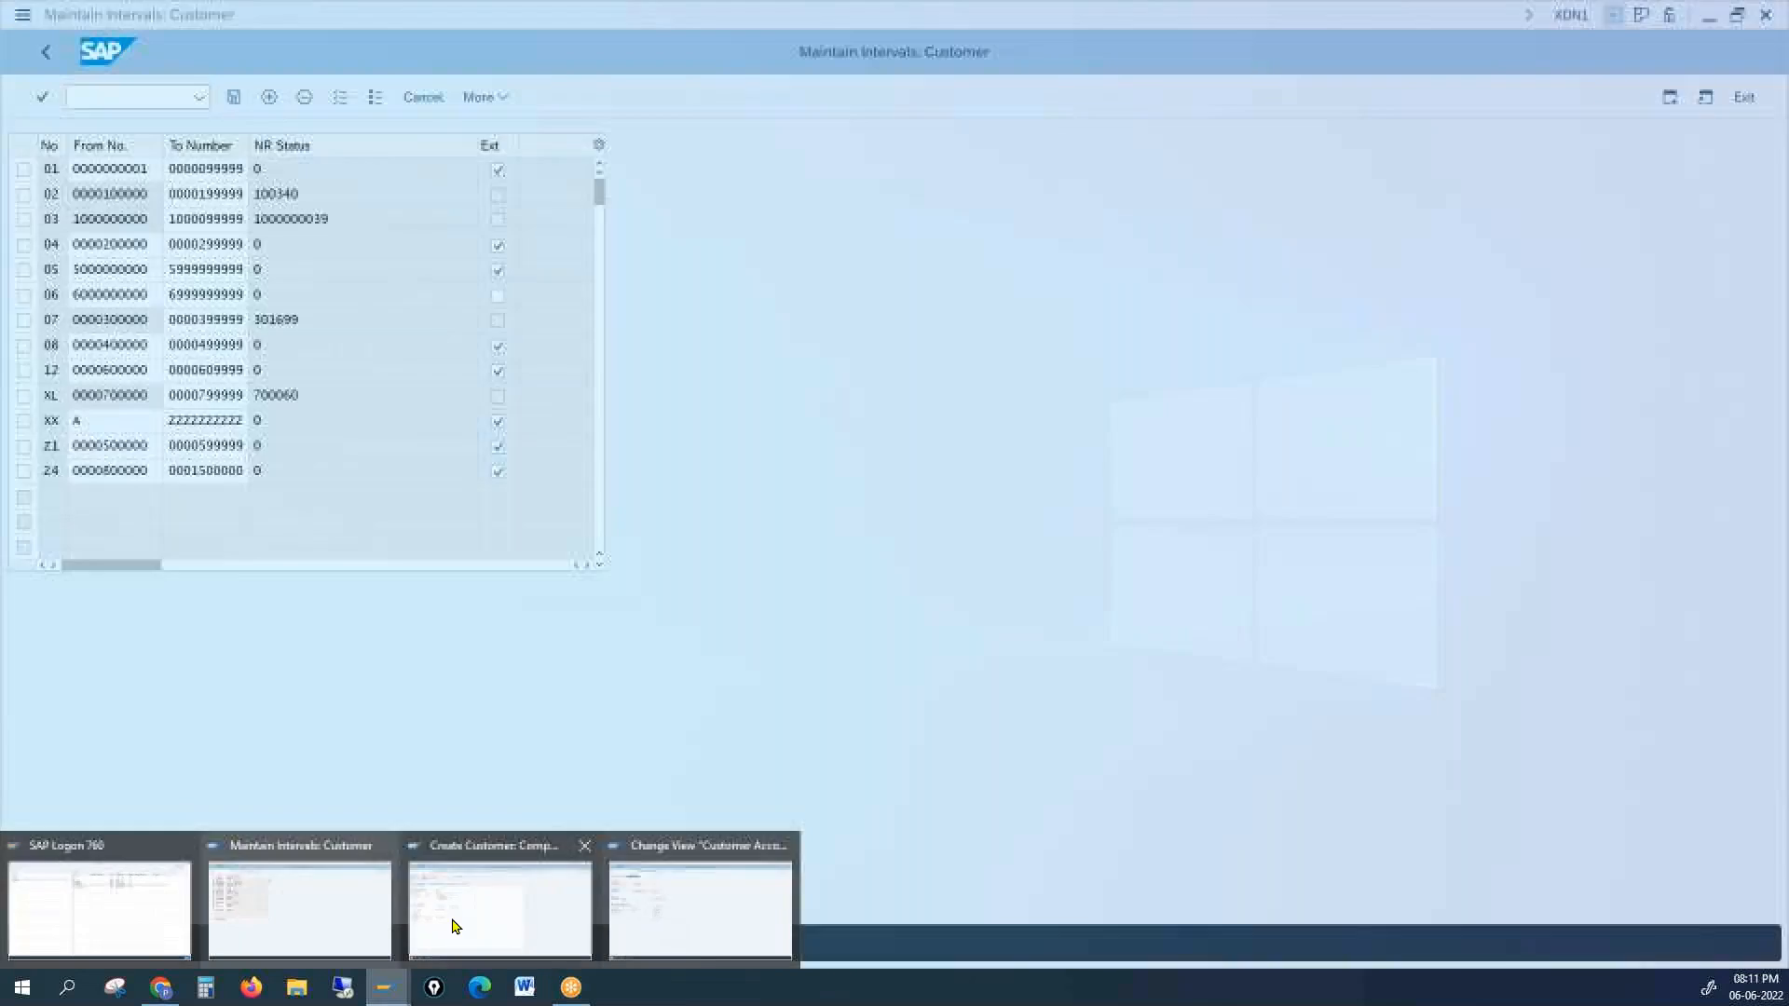
left_click(453, 923)
left_click(131, 97)
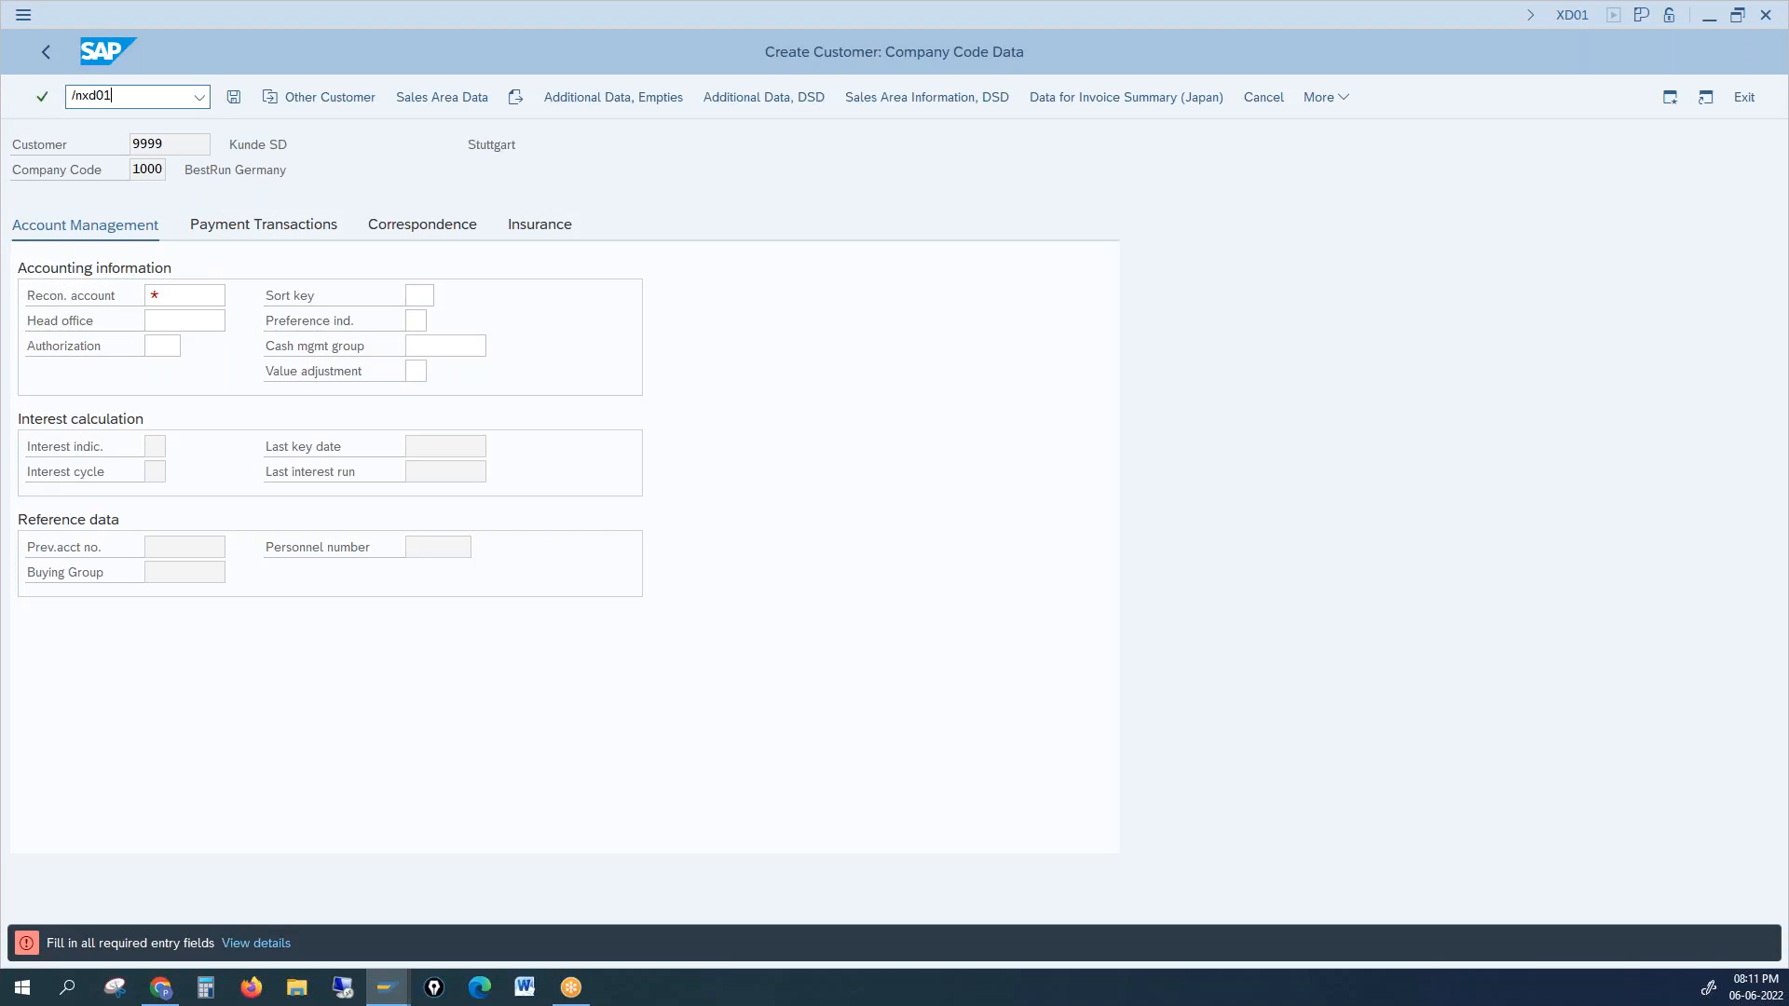
Step: Restart XD01 and submit customer number asdf
key("Return")
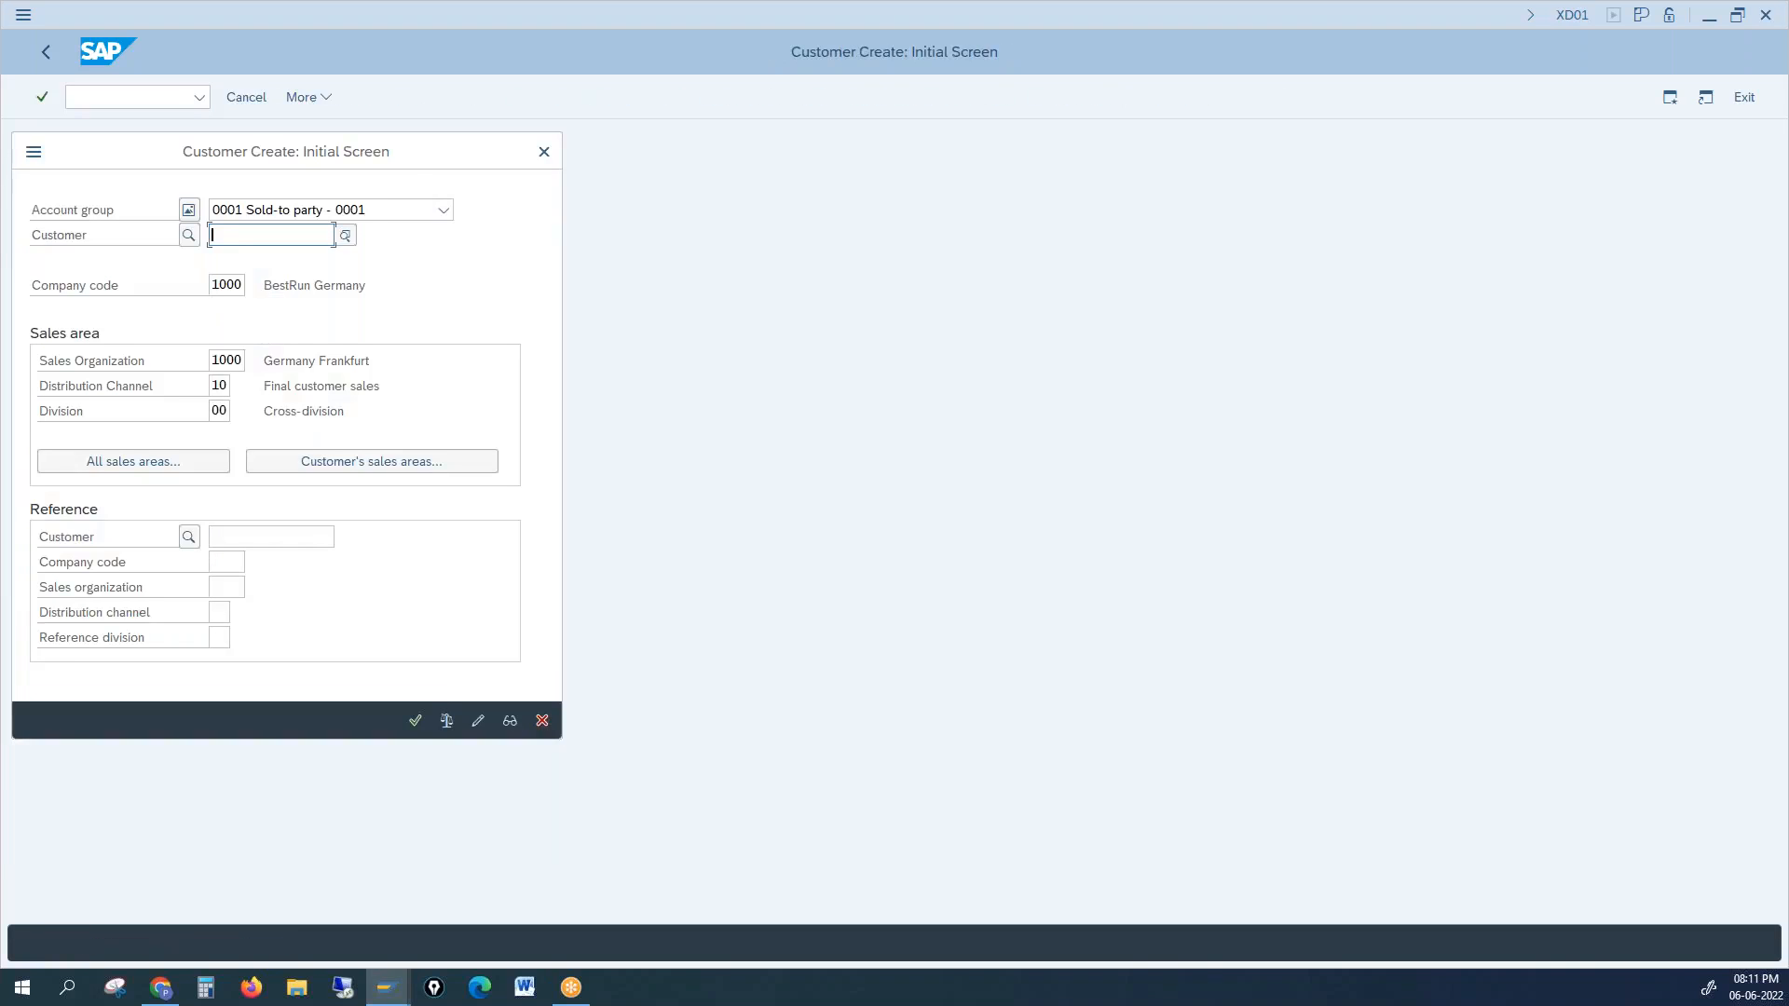
type("asdf")
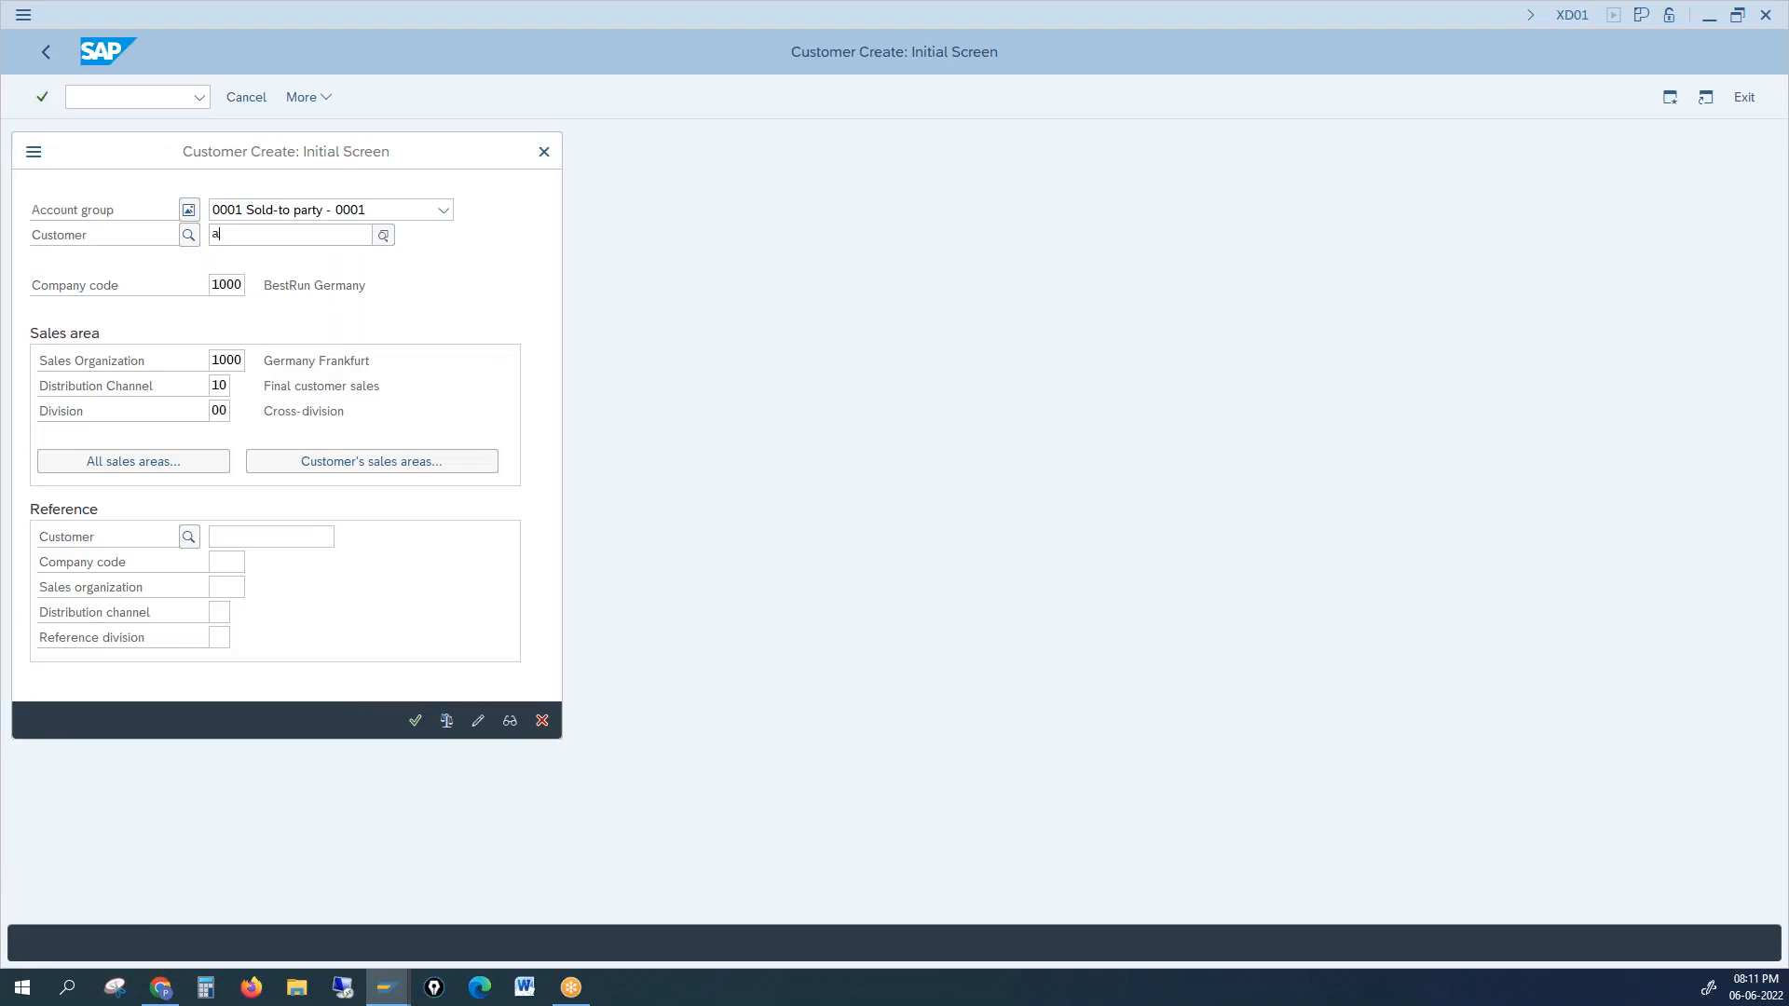
key("Return")
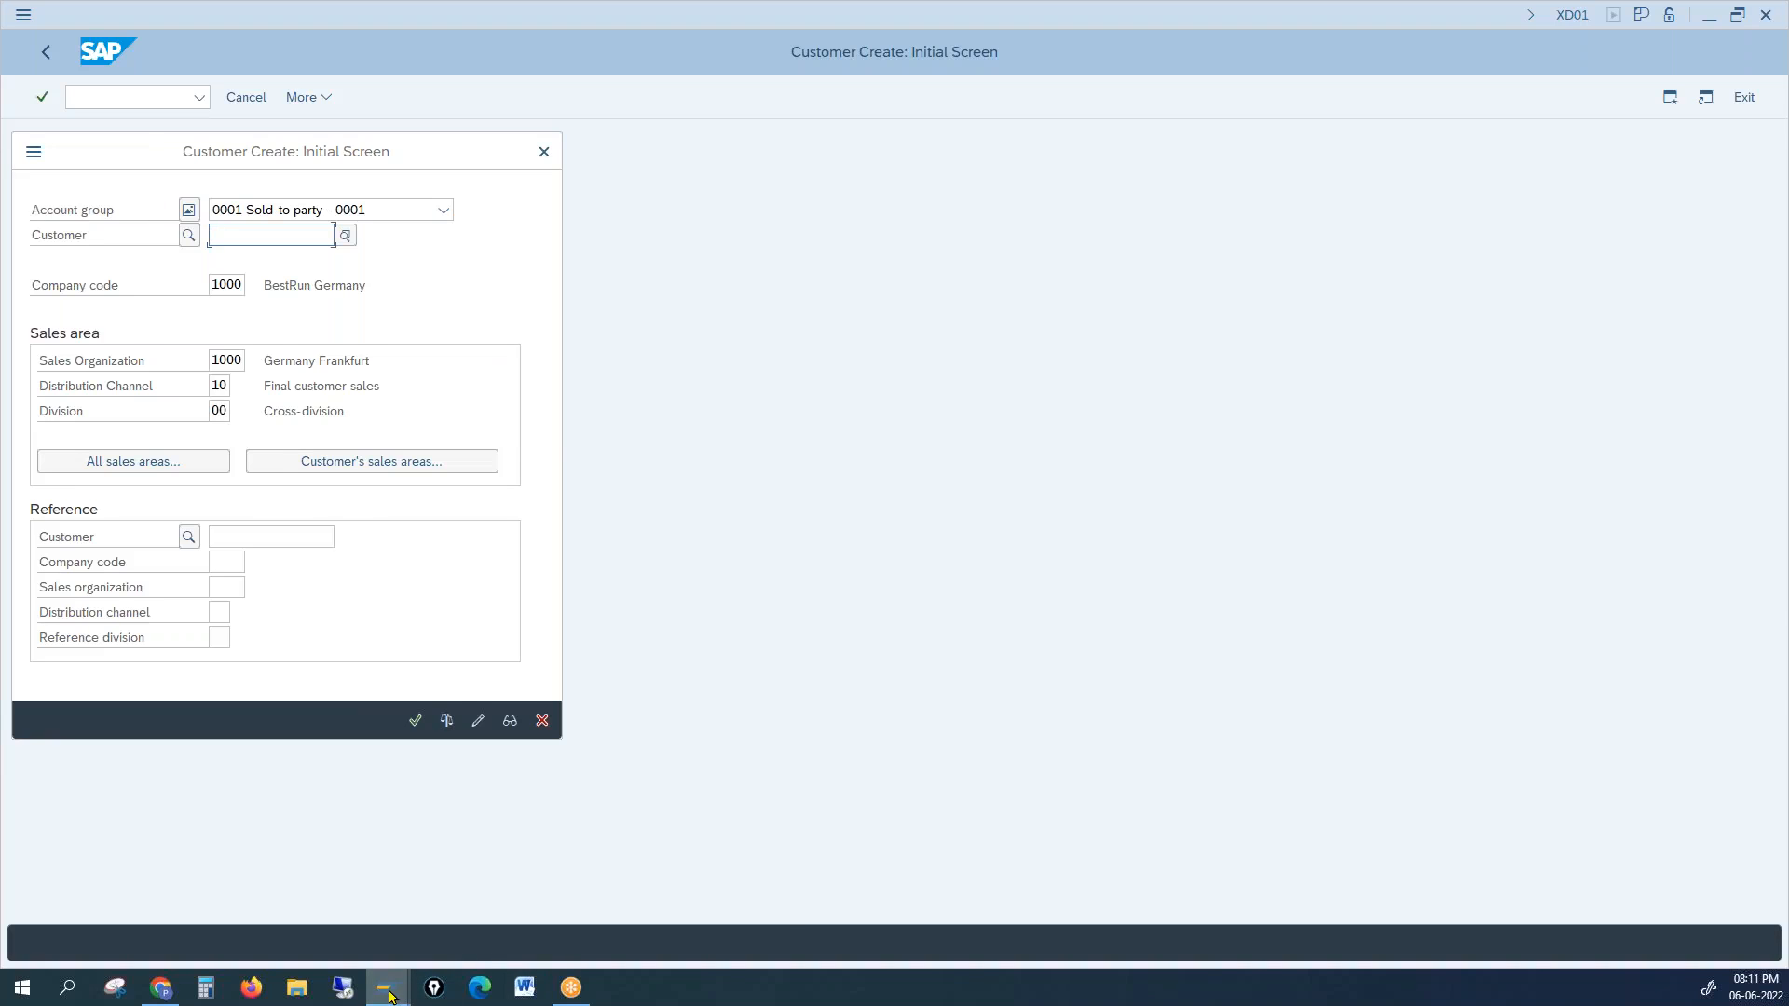
Step: Copy ZZZ from the XX interval's upper limit and submit it as the new customer number
left_click(304, 887)
left_click(100, 422)
left_click_drag(176, 422, 189, 422)
key("ctrl+c")
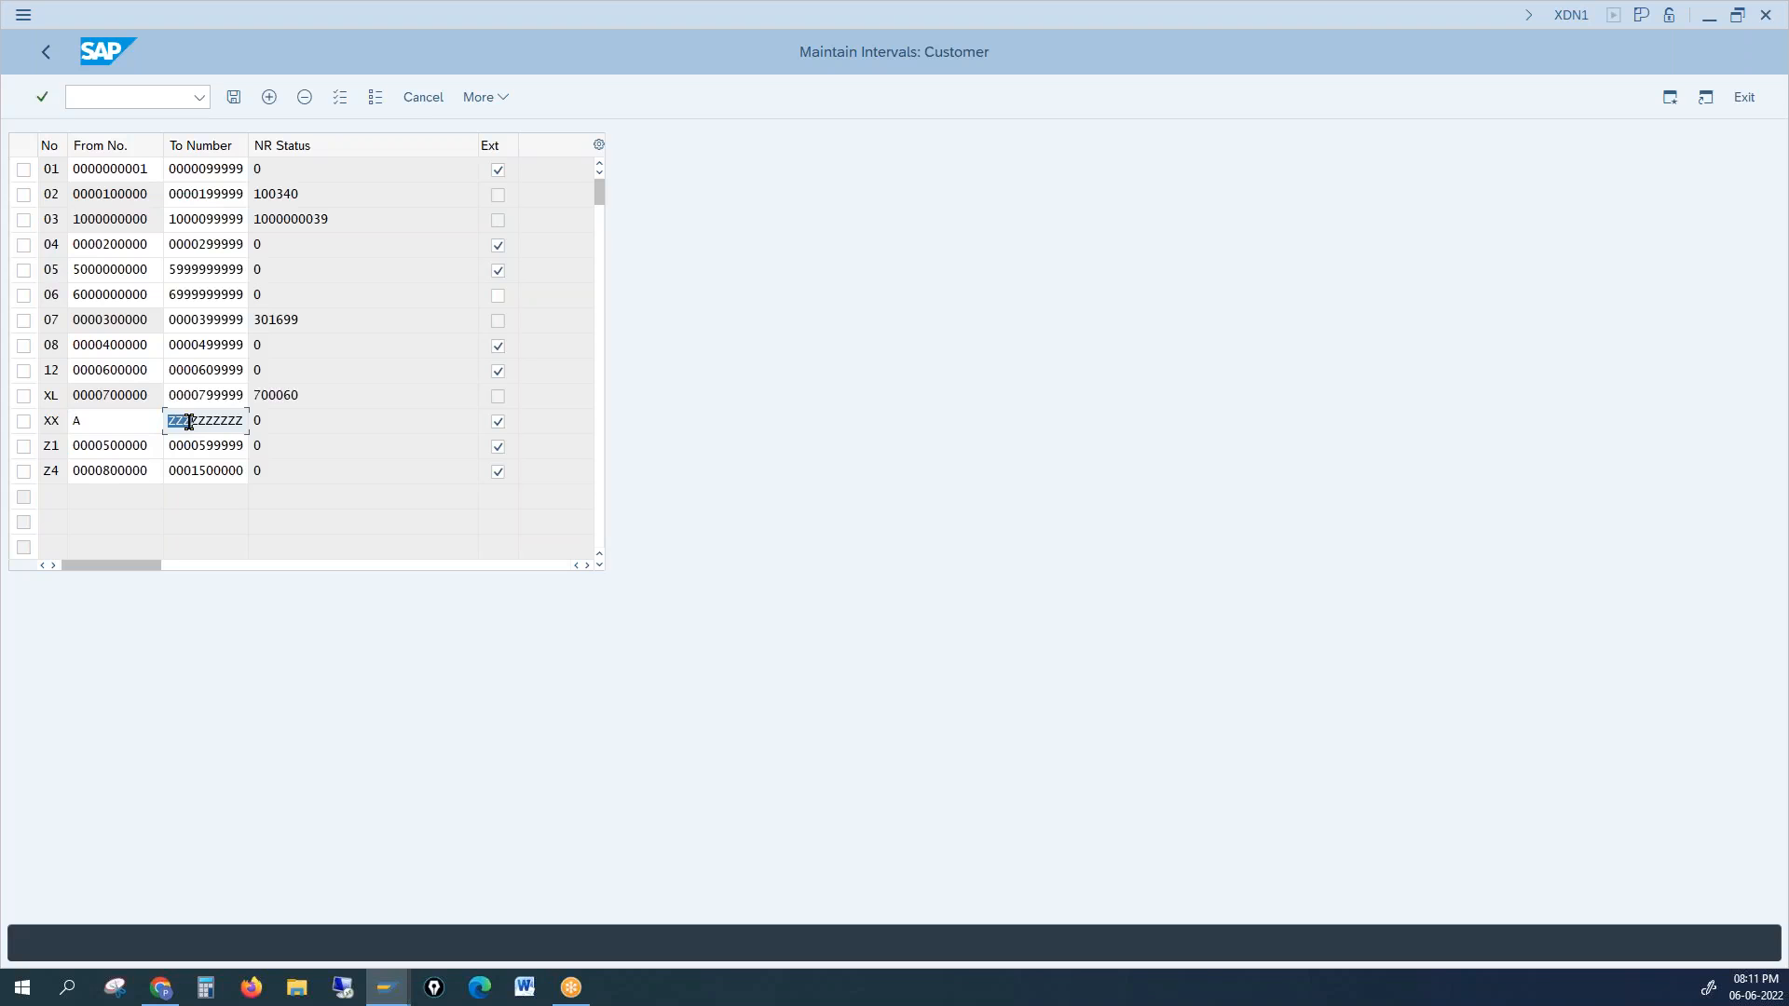
left_click(242, 537)
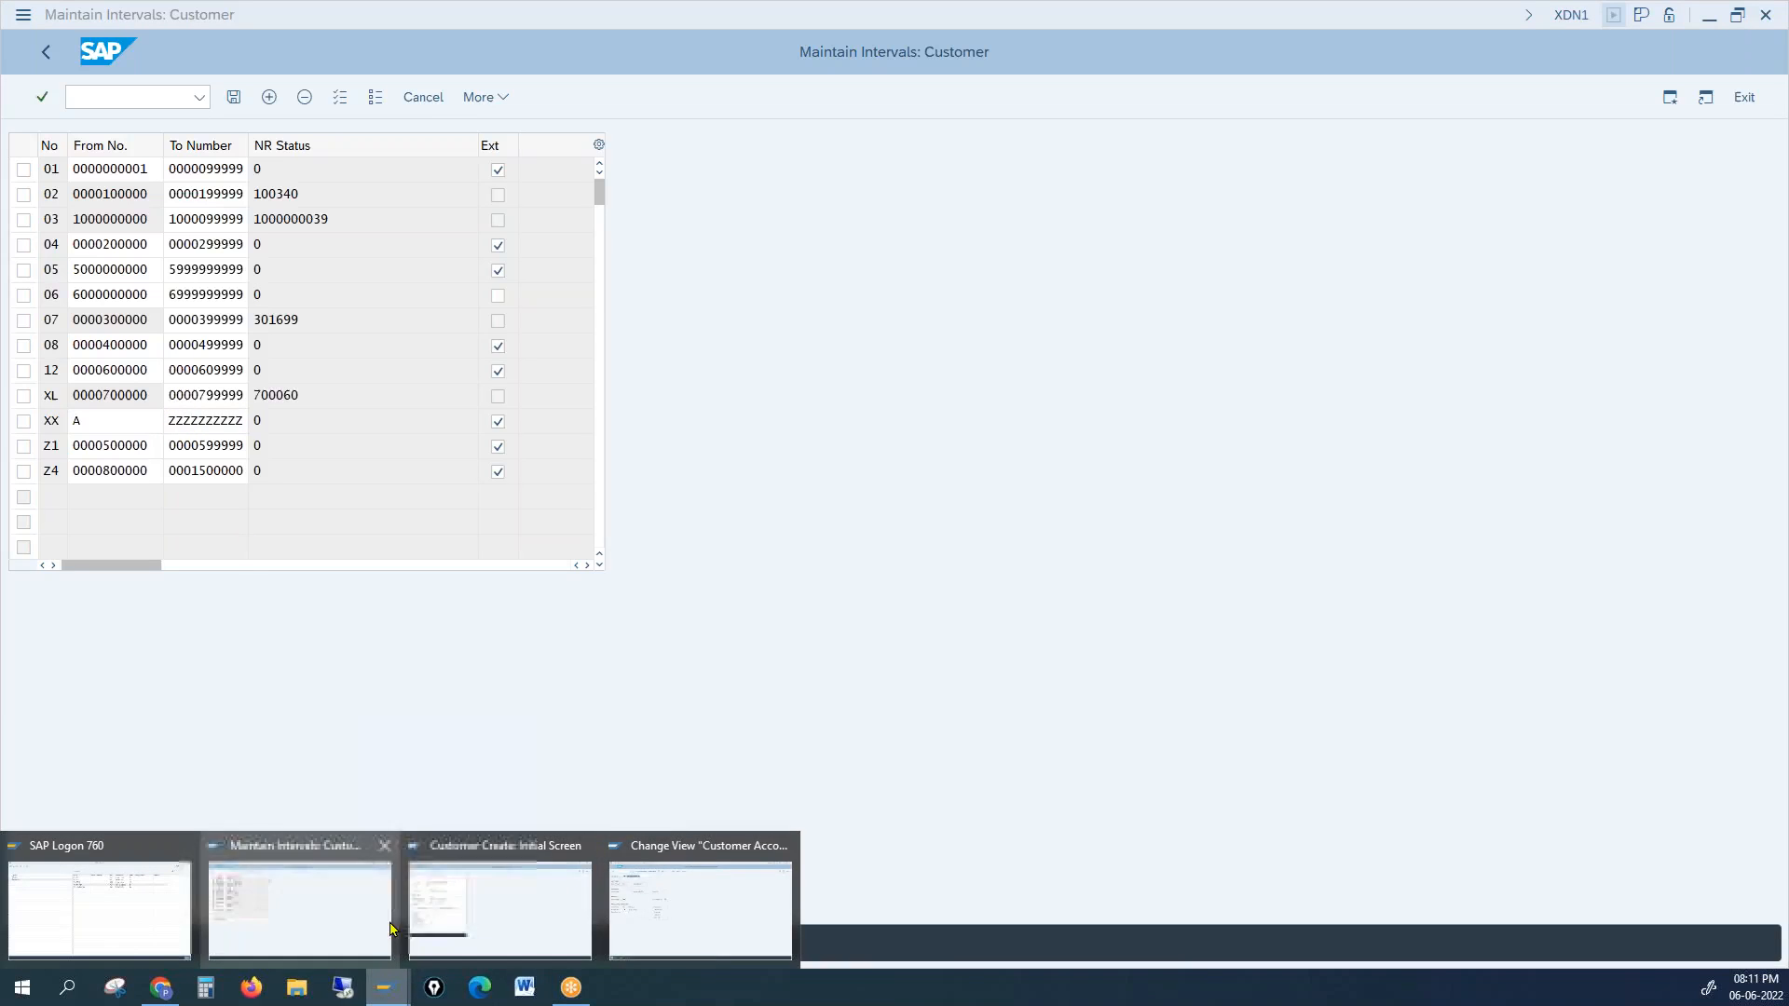
left_click(494, 894)
key("ctrl+v")
key("Return")
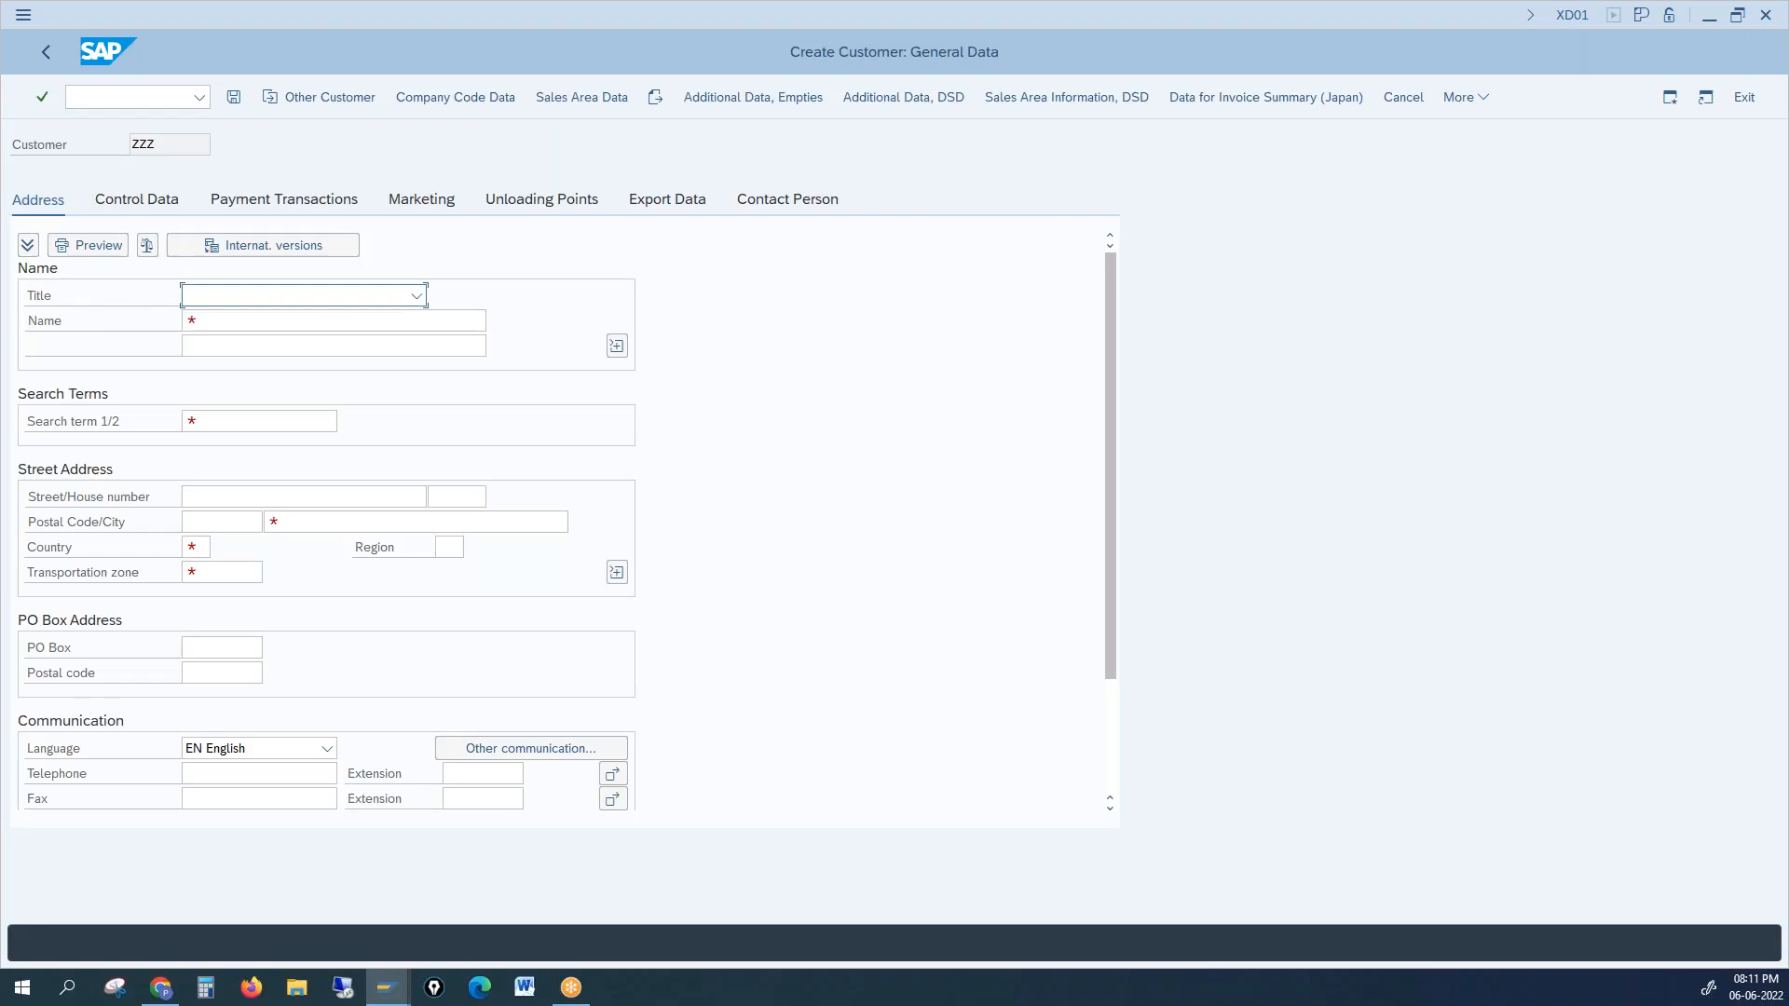
Step: Review customer number ZZZ on the Create Customer: General Data screen
key("alt+Tab")
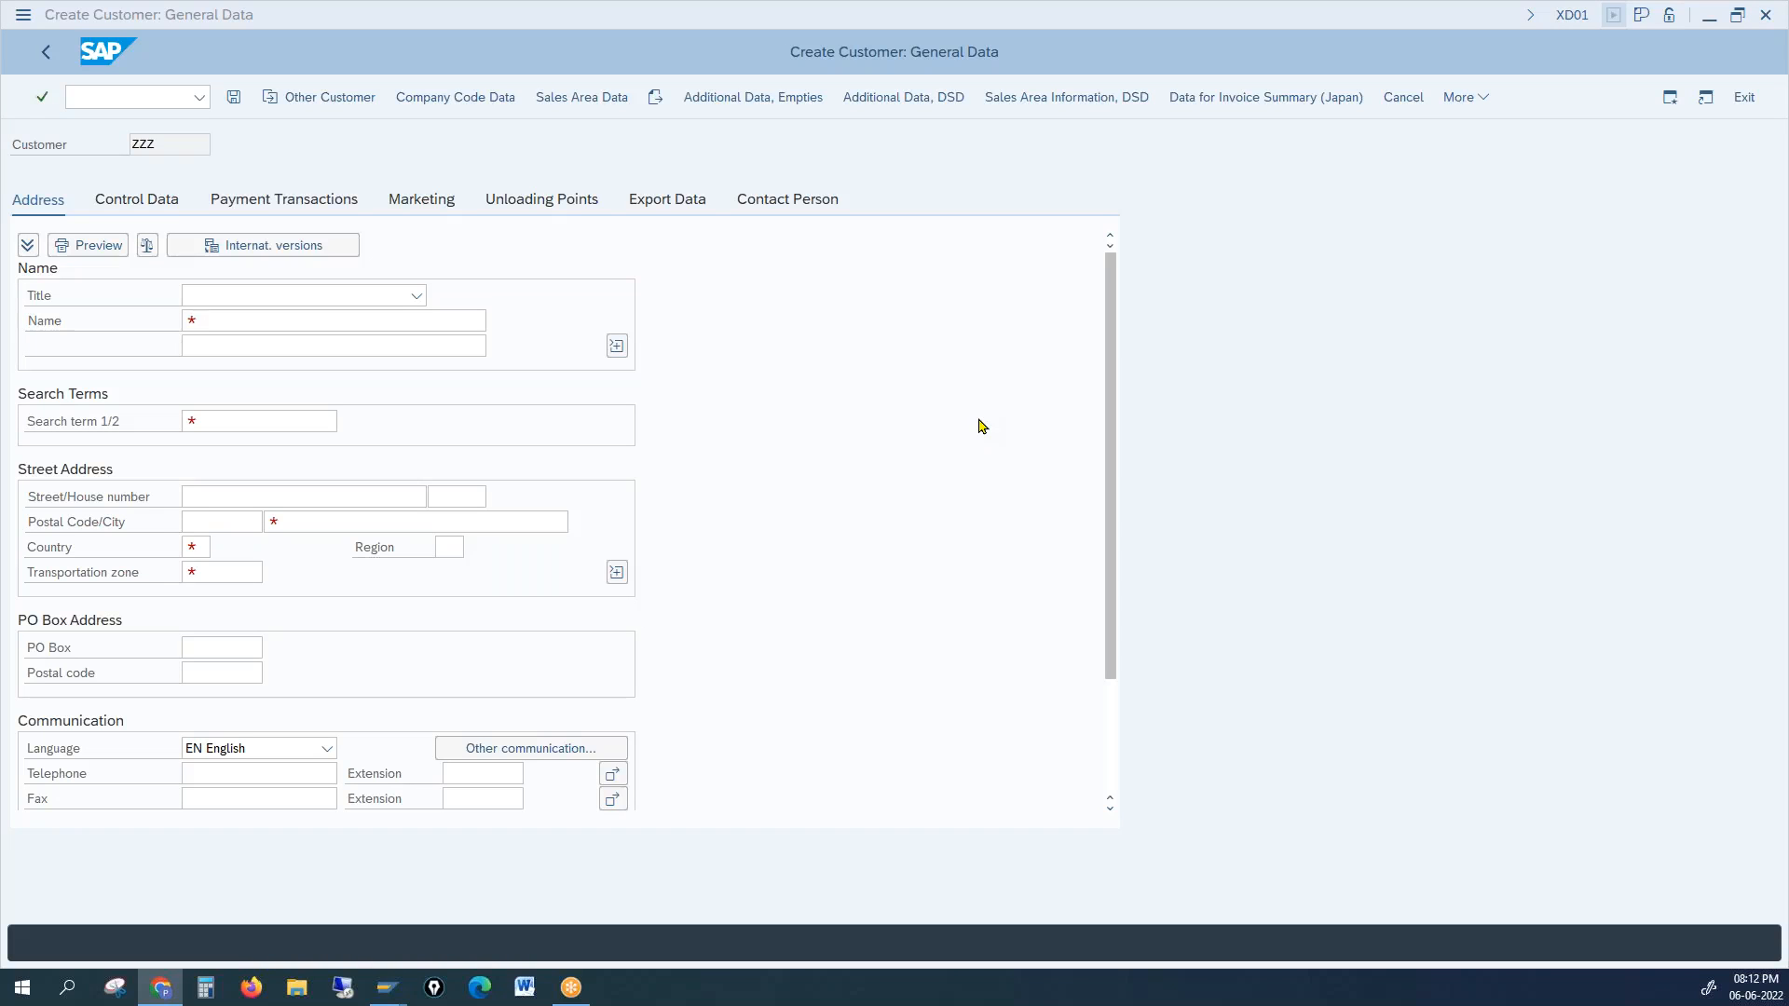
key("alt+Tab")
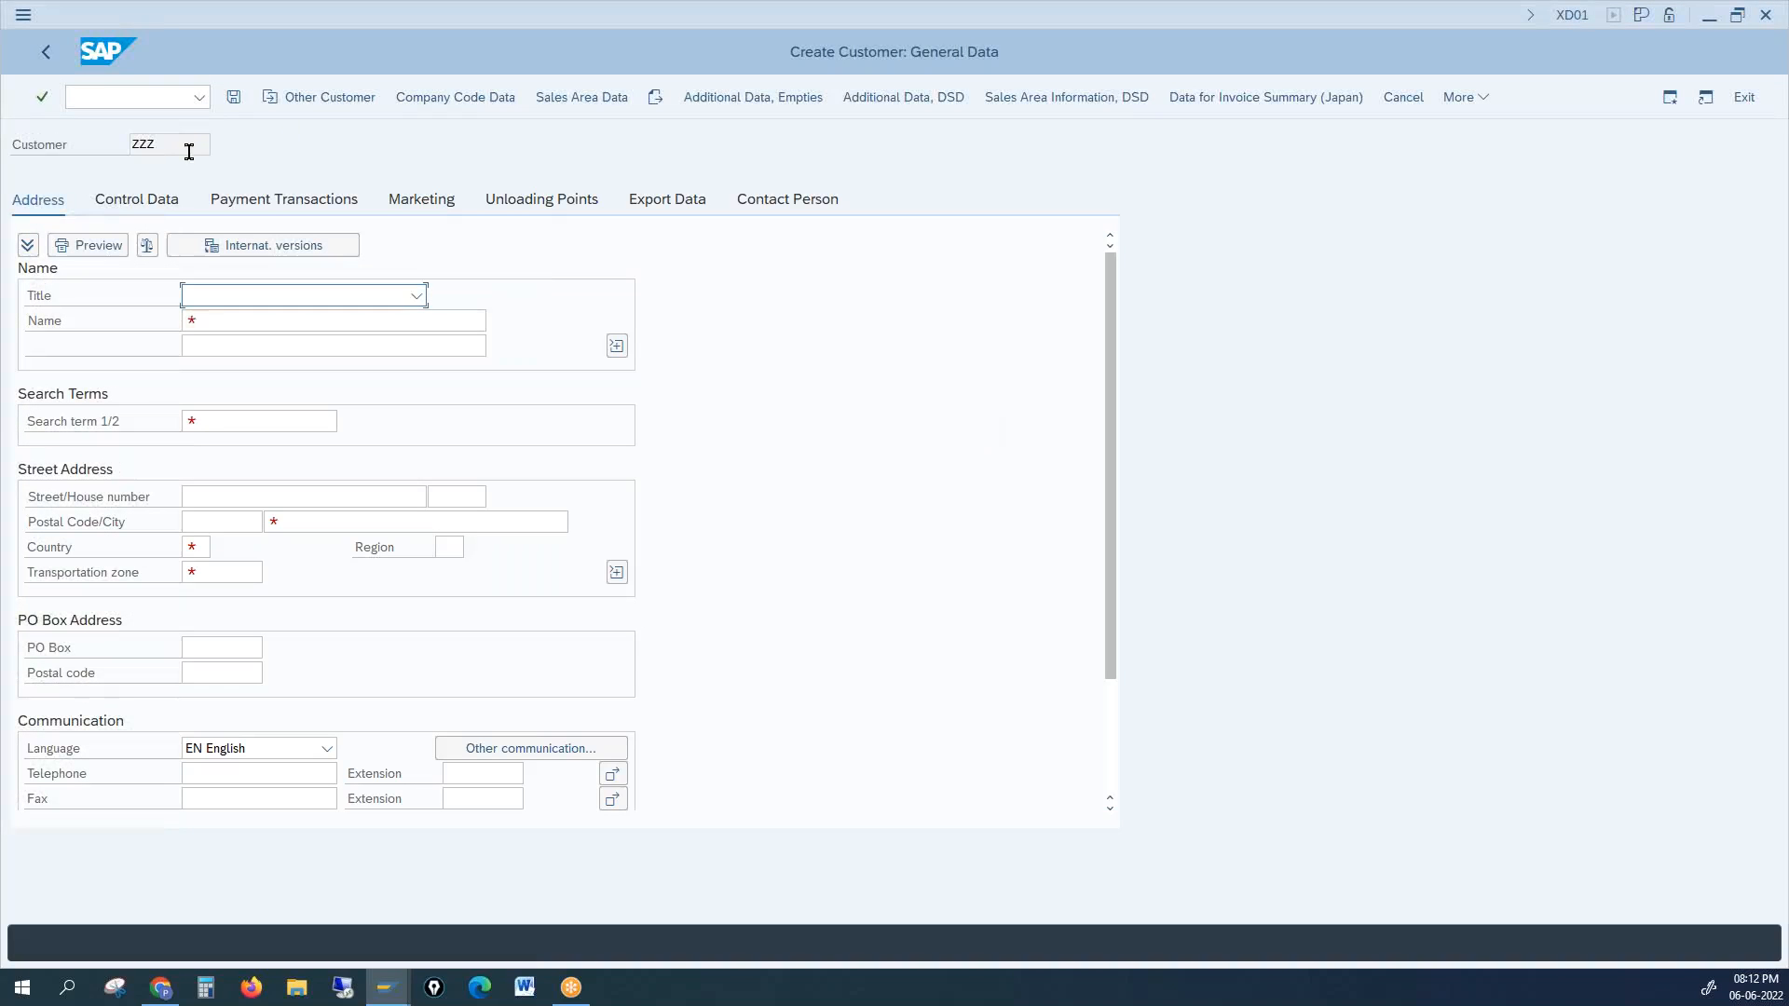
left_click(149, 148)
double_click(149, 147)
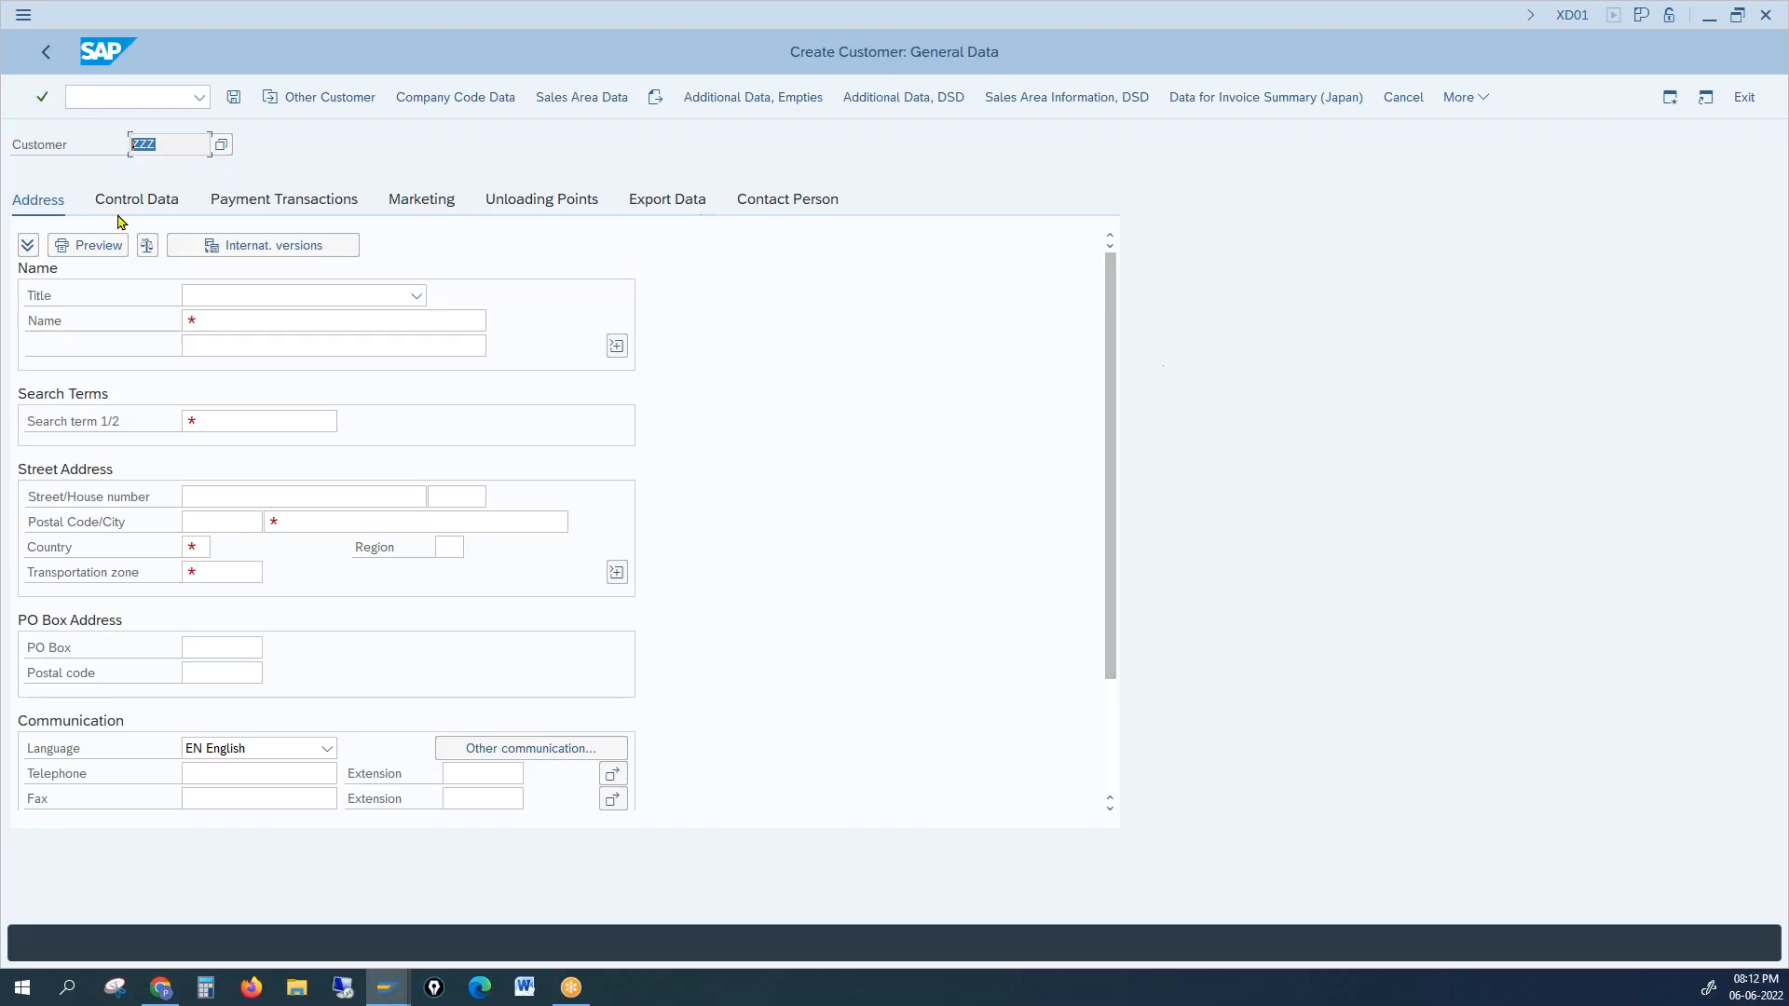
left_click(160, 147)
left_click(387, 990)
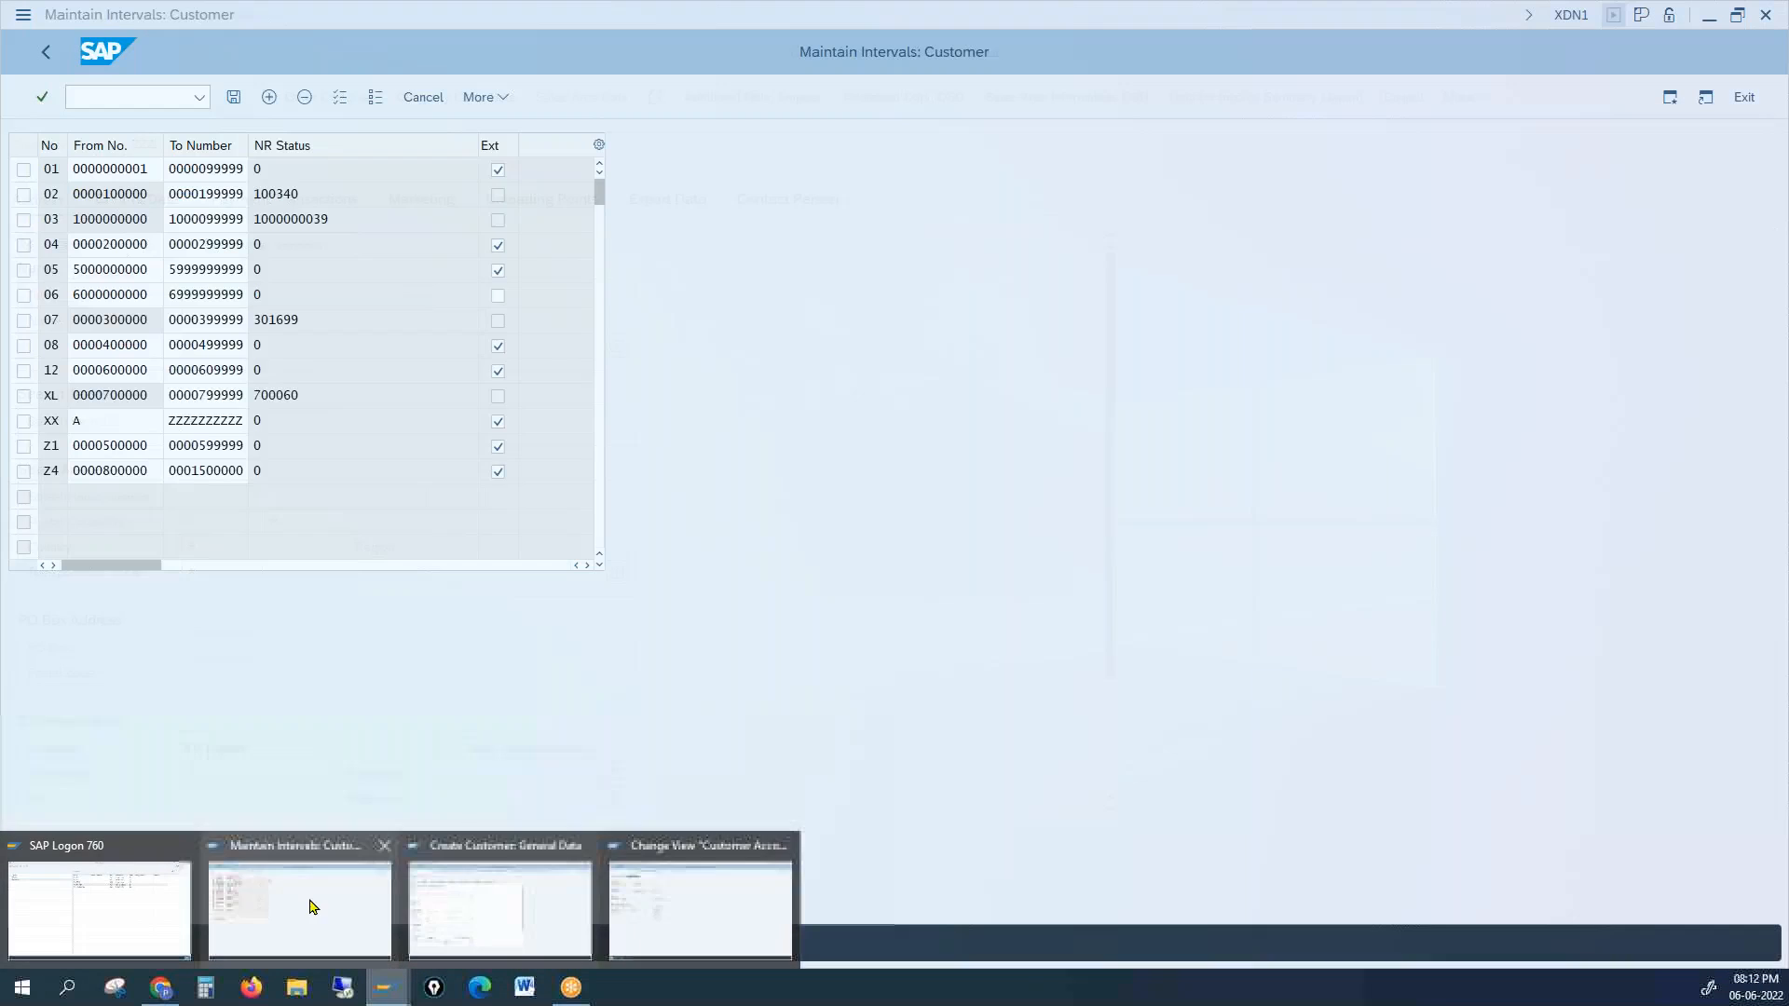
left_click(312, 905)
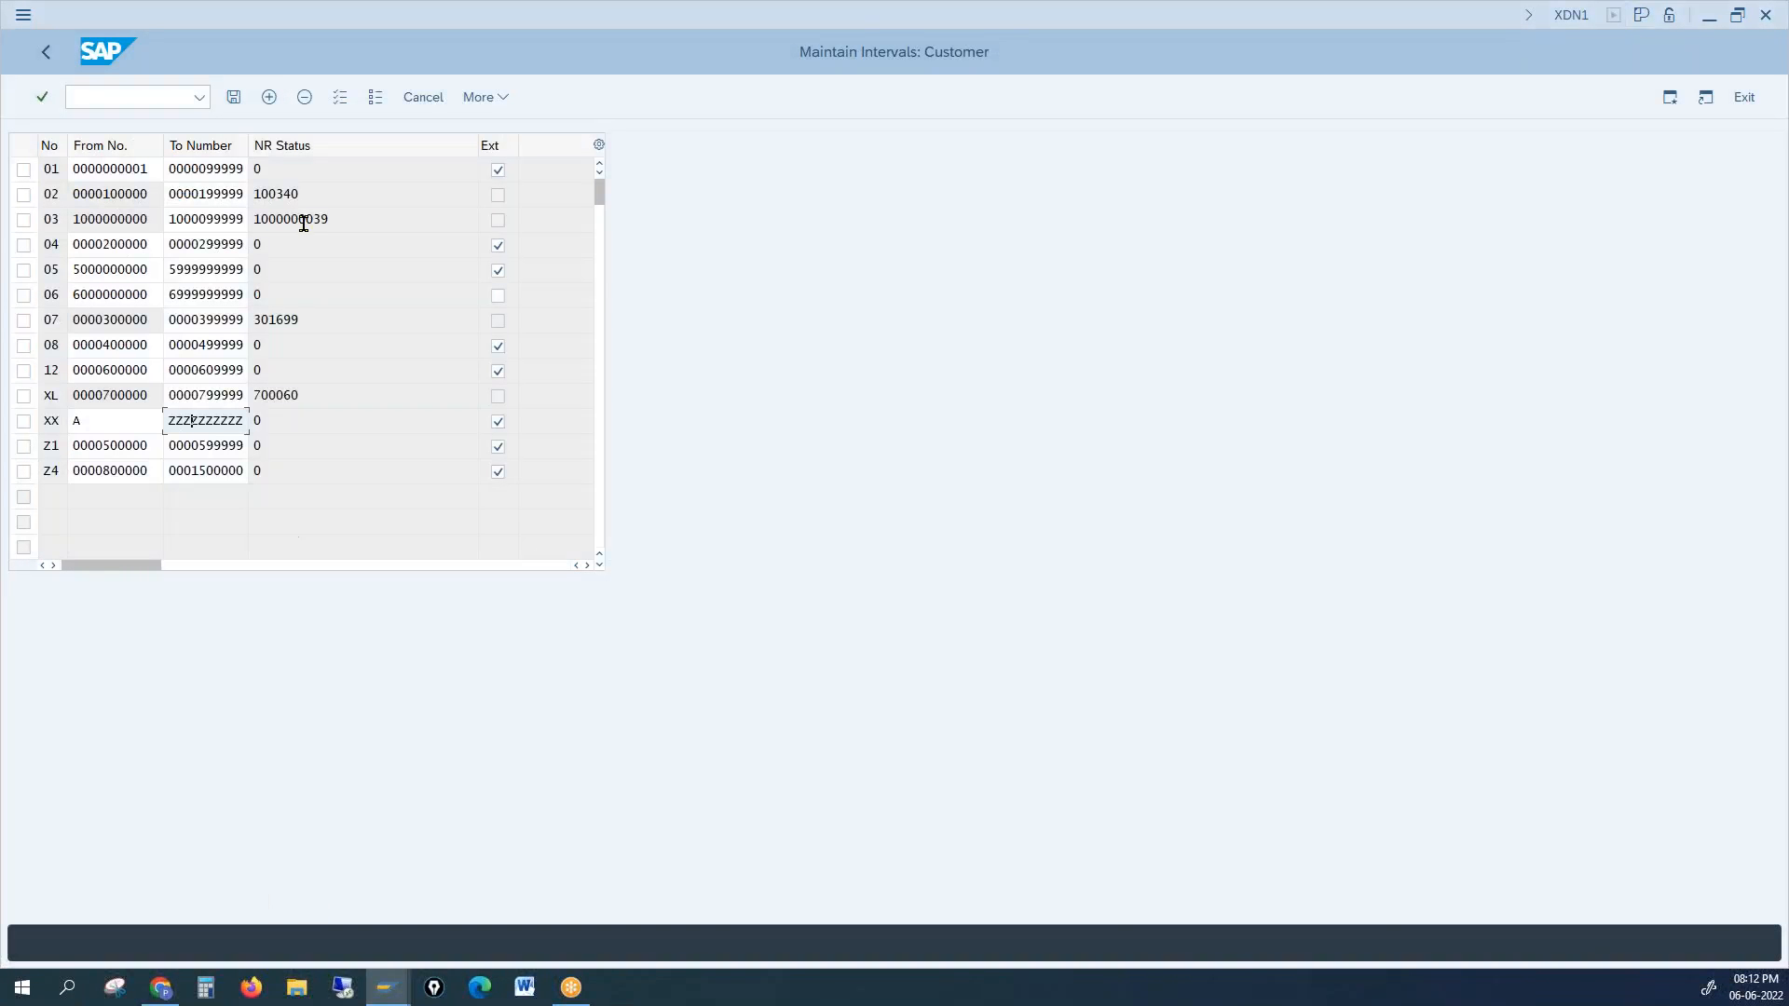
left_click(277, 171)
left_click(309, 195)
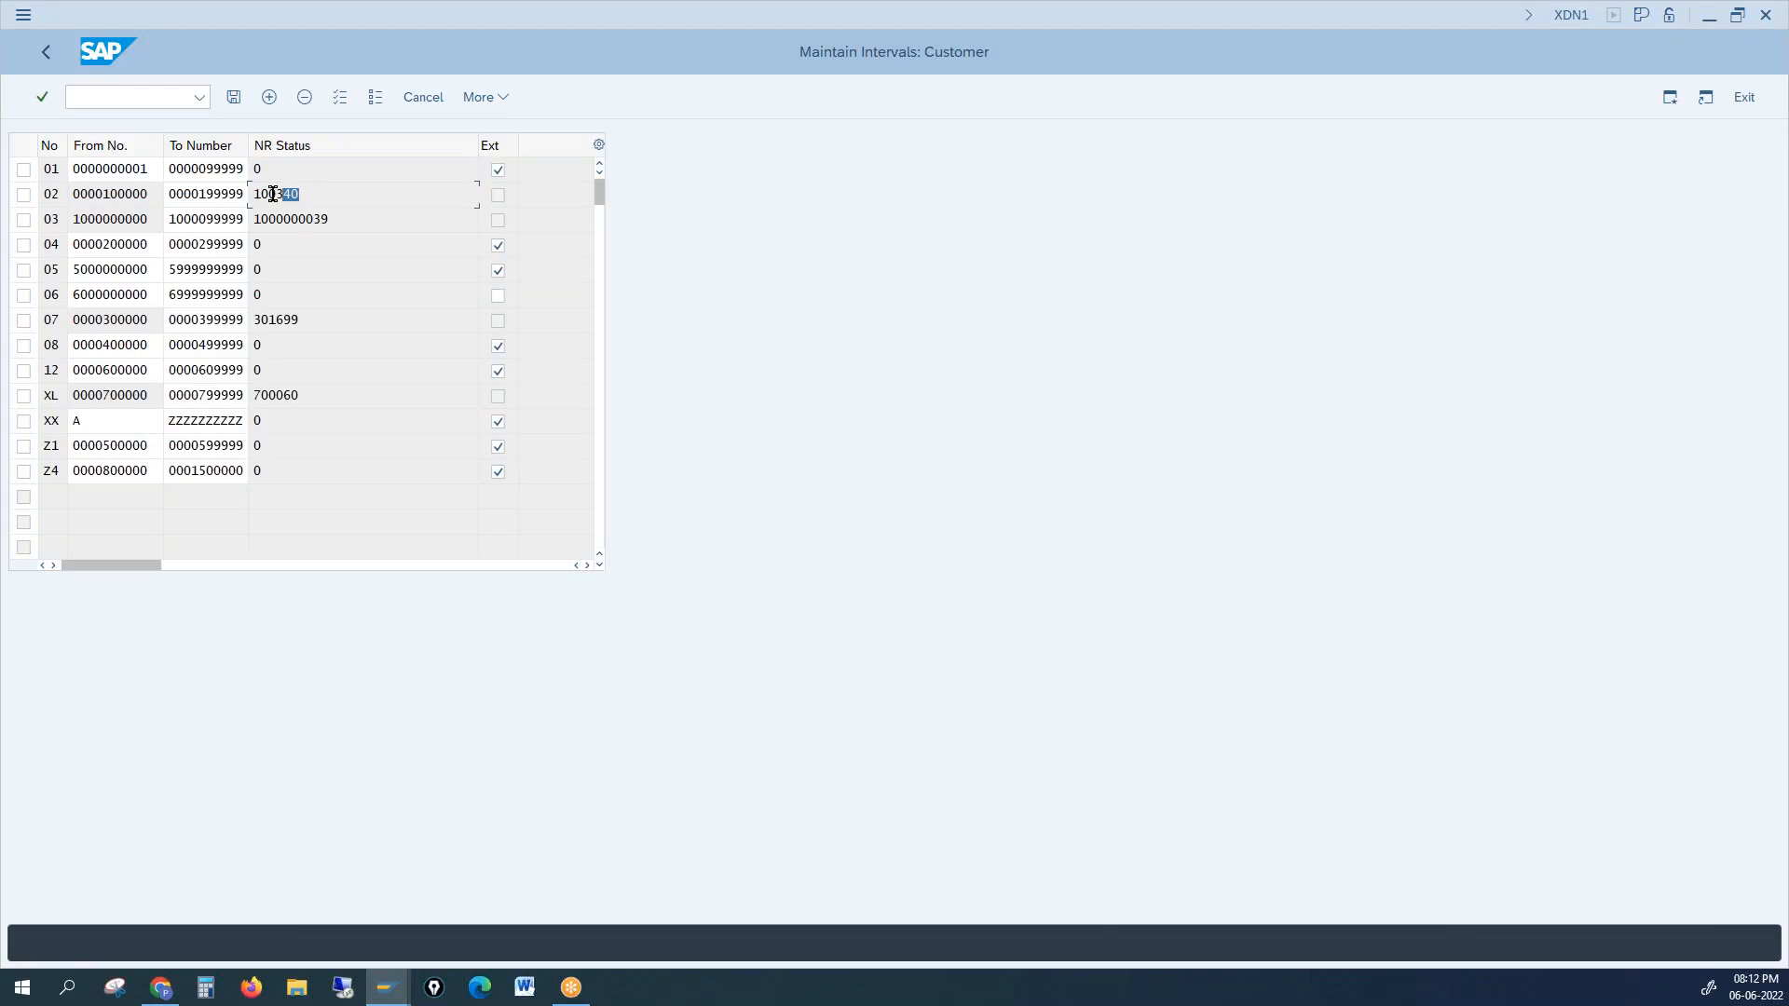
left_click(350, 212)
left_click(301, 167)
left_click_drag(131, 169, 149, 169)
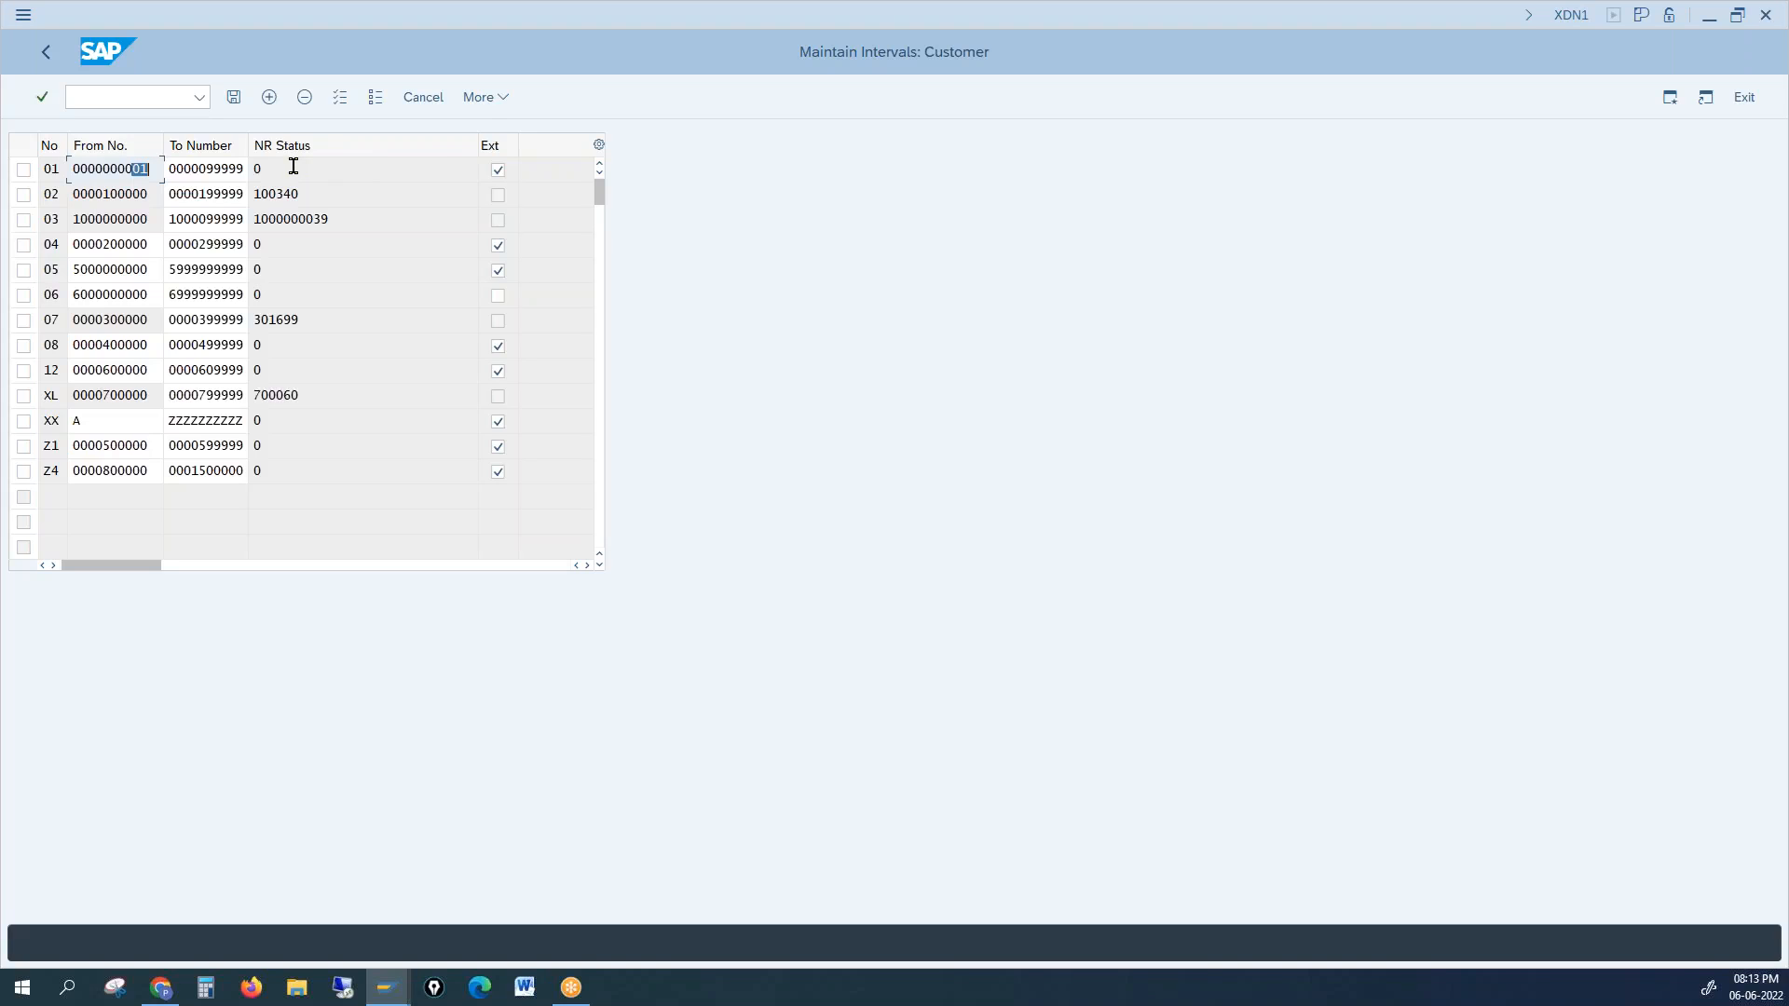
left_click_drag(213, 168, 249, 168)
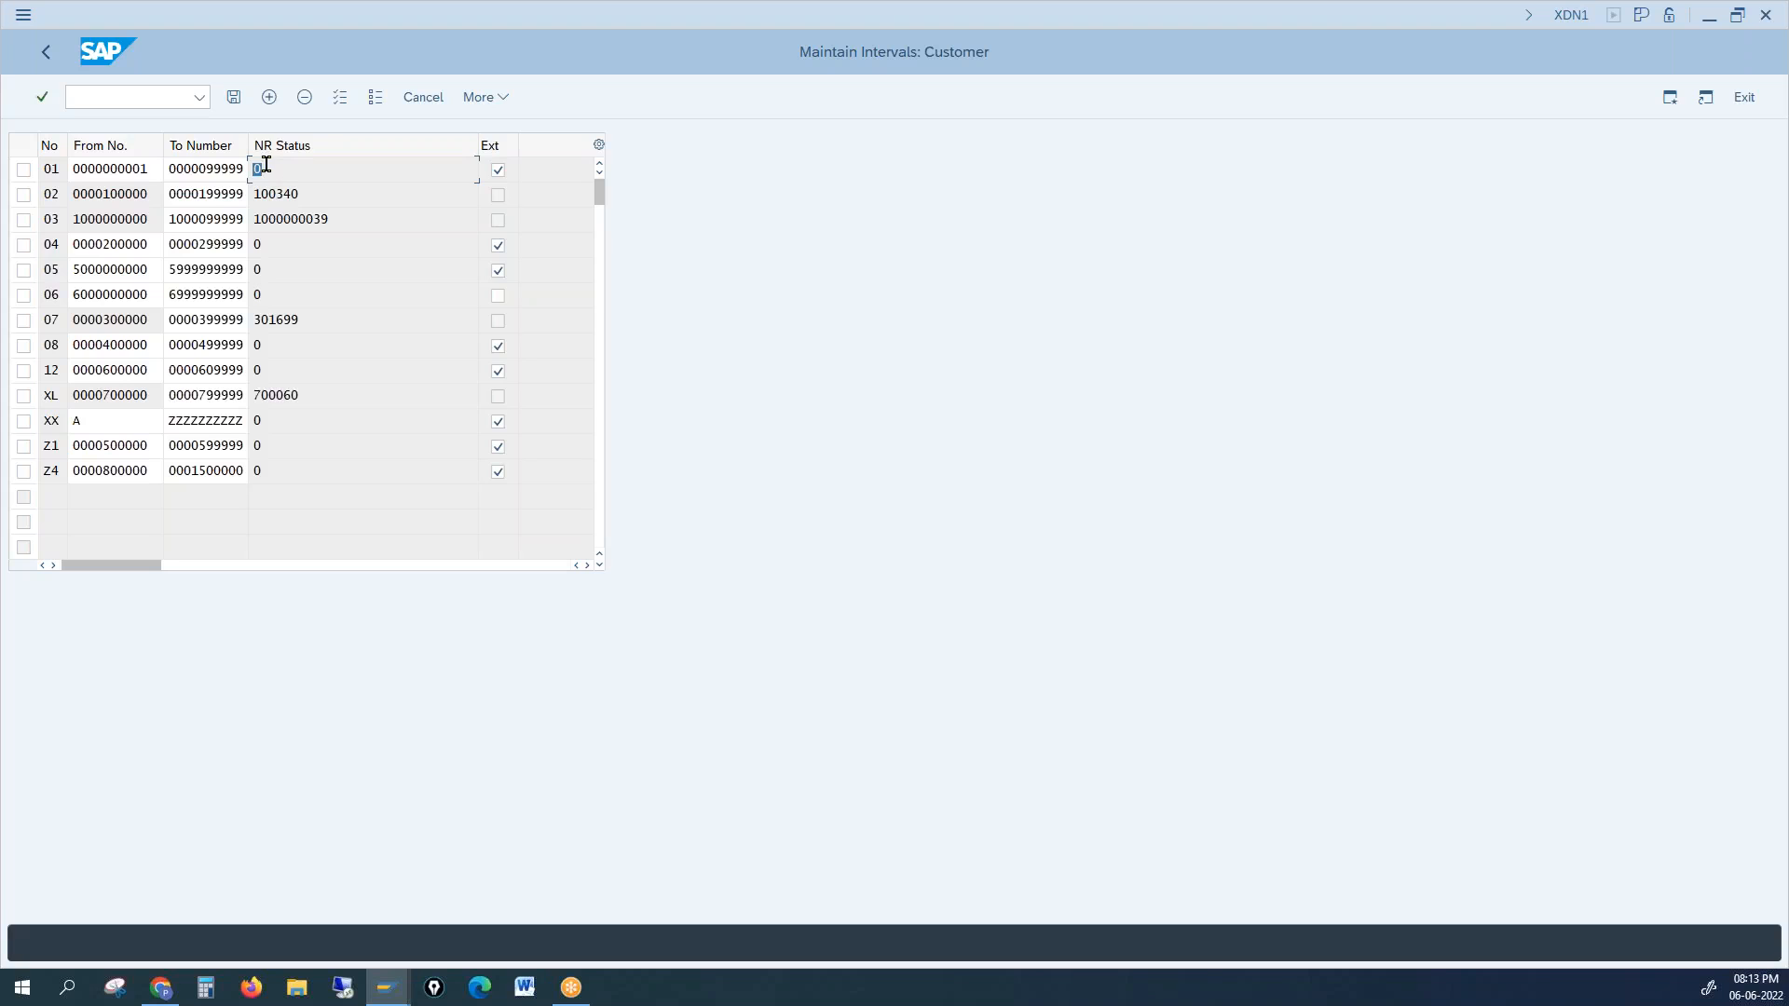
Step: Try toggling external numbering for intervals 01 and 02, leaving 01 ticked, then show group 0001's details
left_click(498, 174)
left_click(500, 175)
left_click(498, 195)
double_click(498, 198)
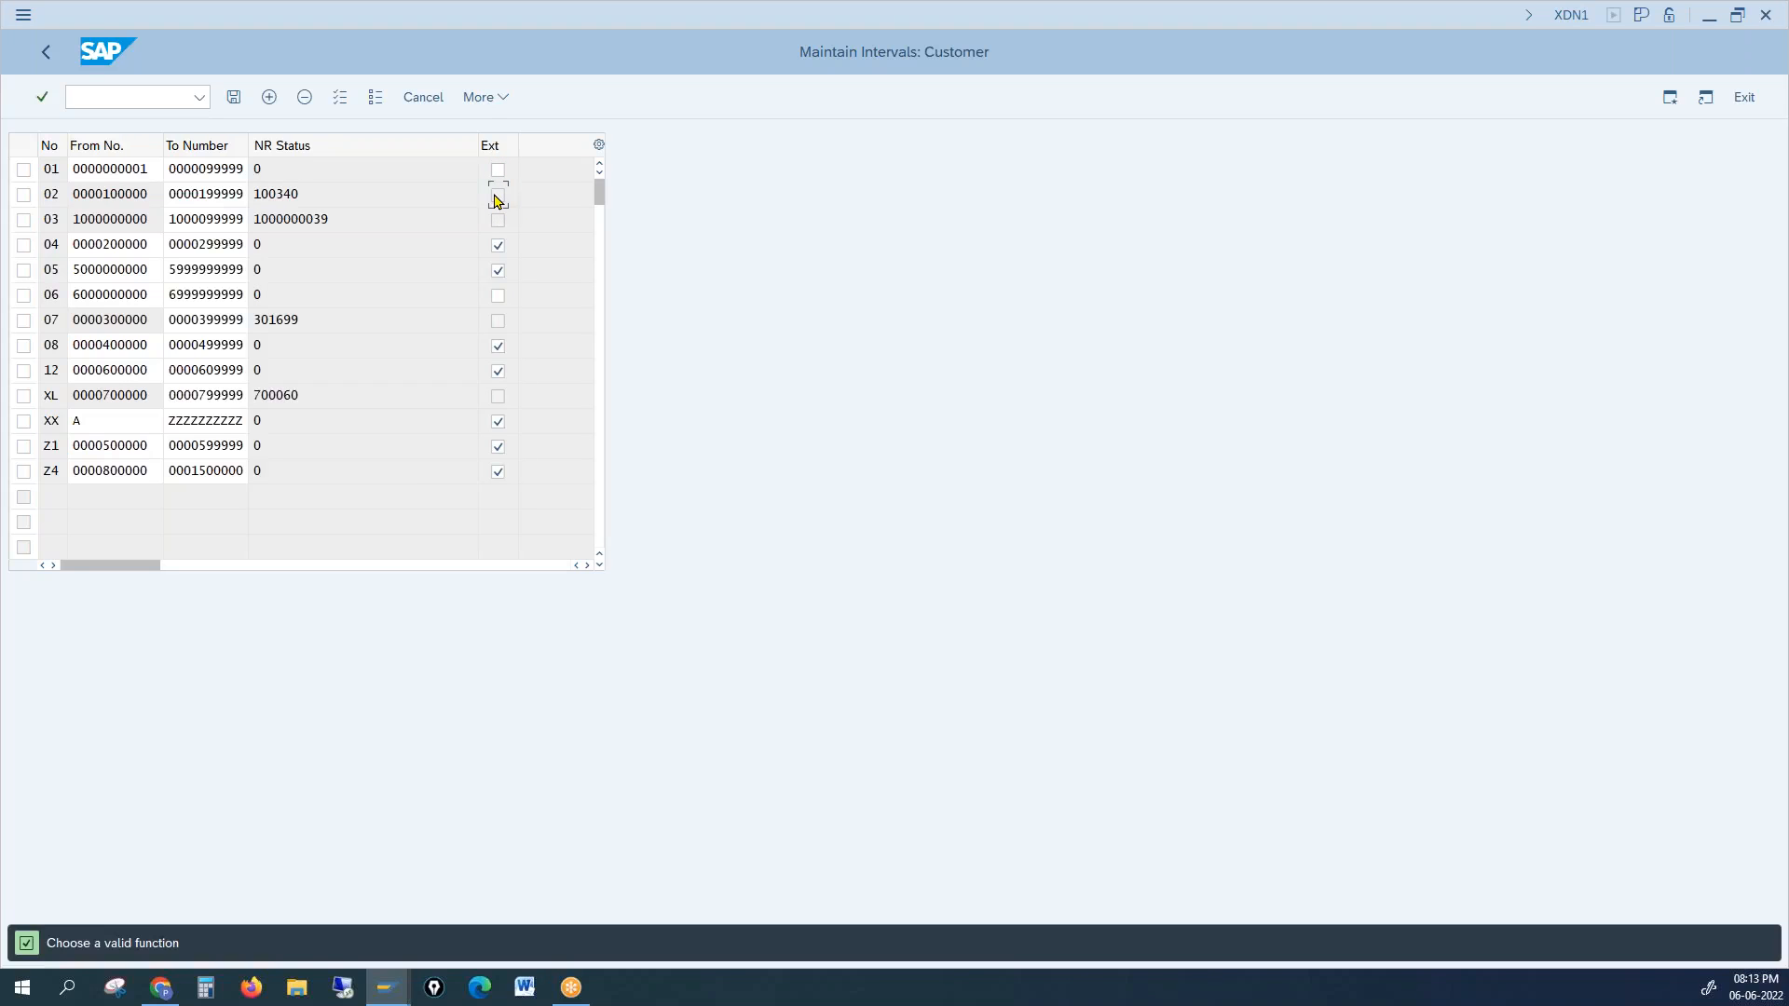
left_click(498, 170)
double_click(255, 169)
double_click(316, 244)
left_click(499, 272)
double_click(270, 170)
mouse_move(387, 988)
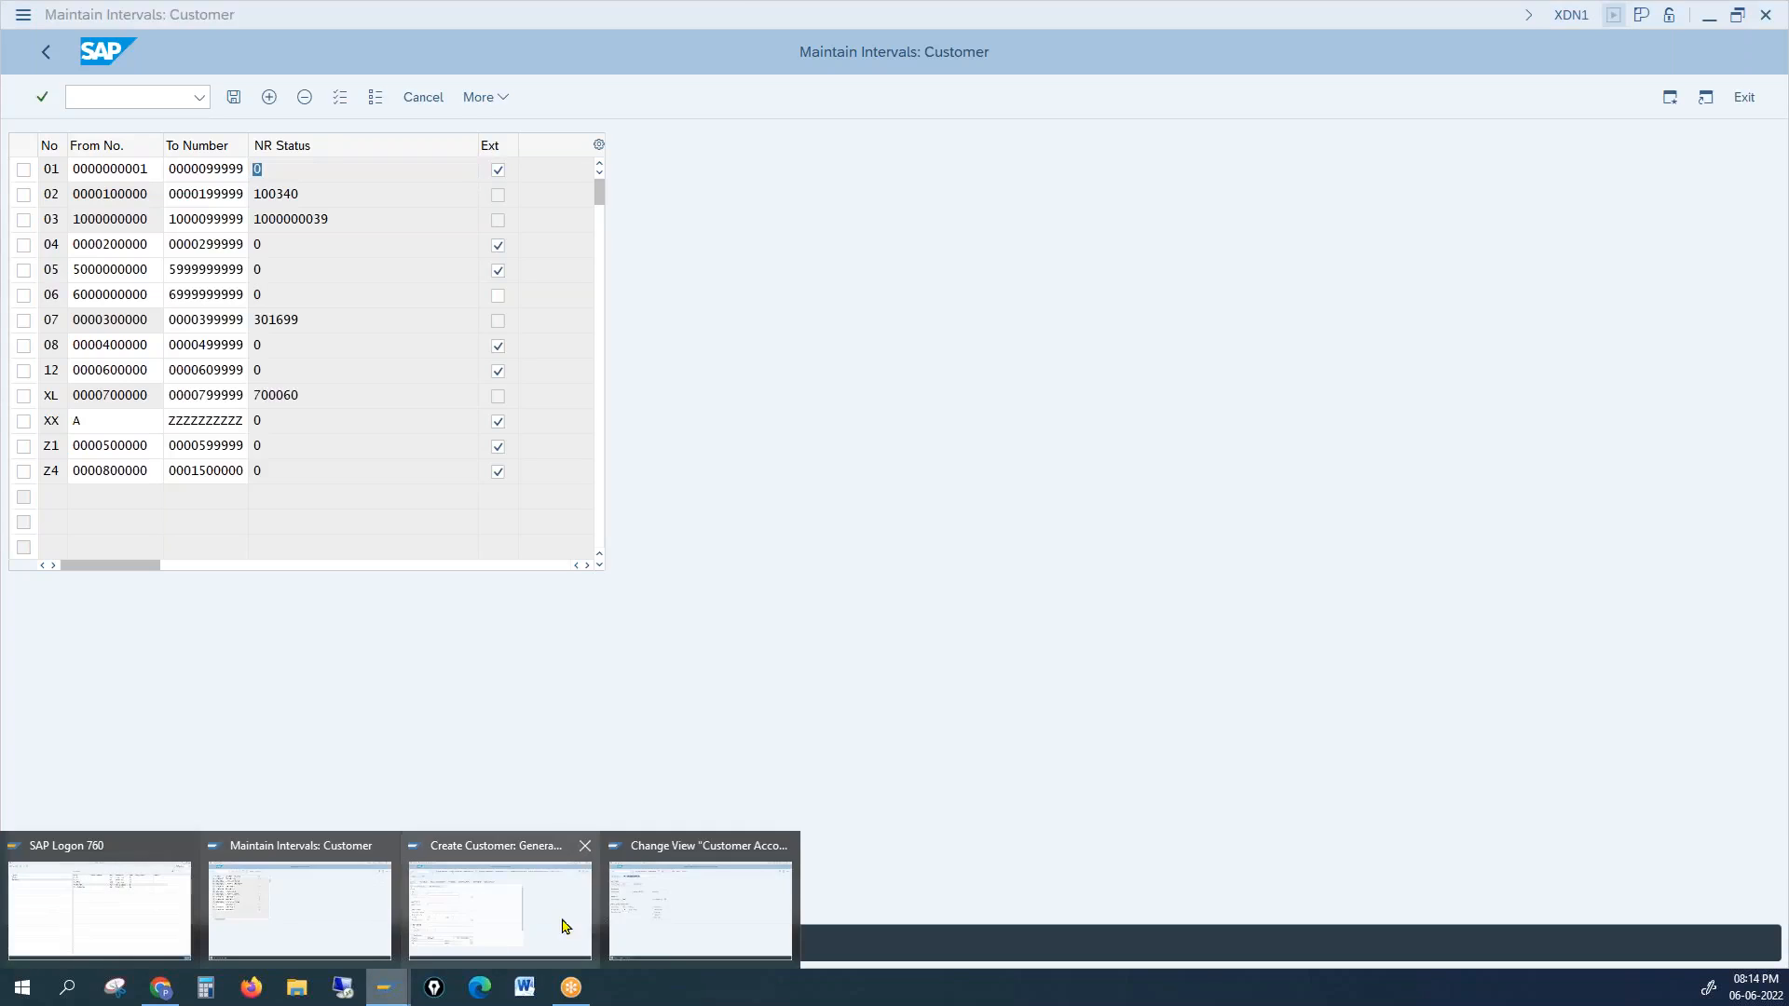
left_click(628, 924)
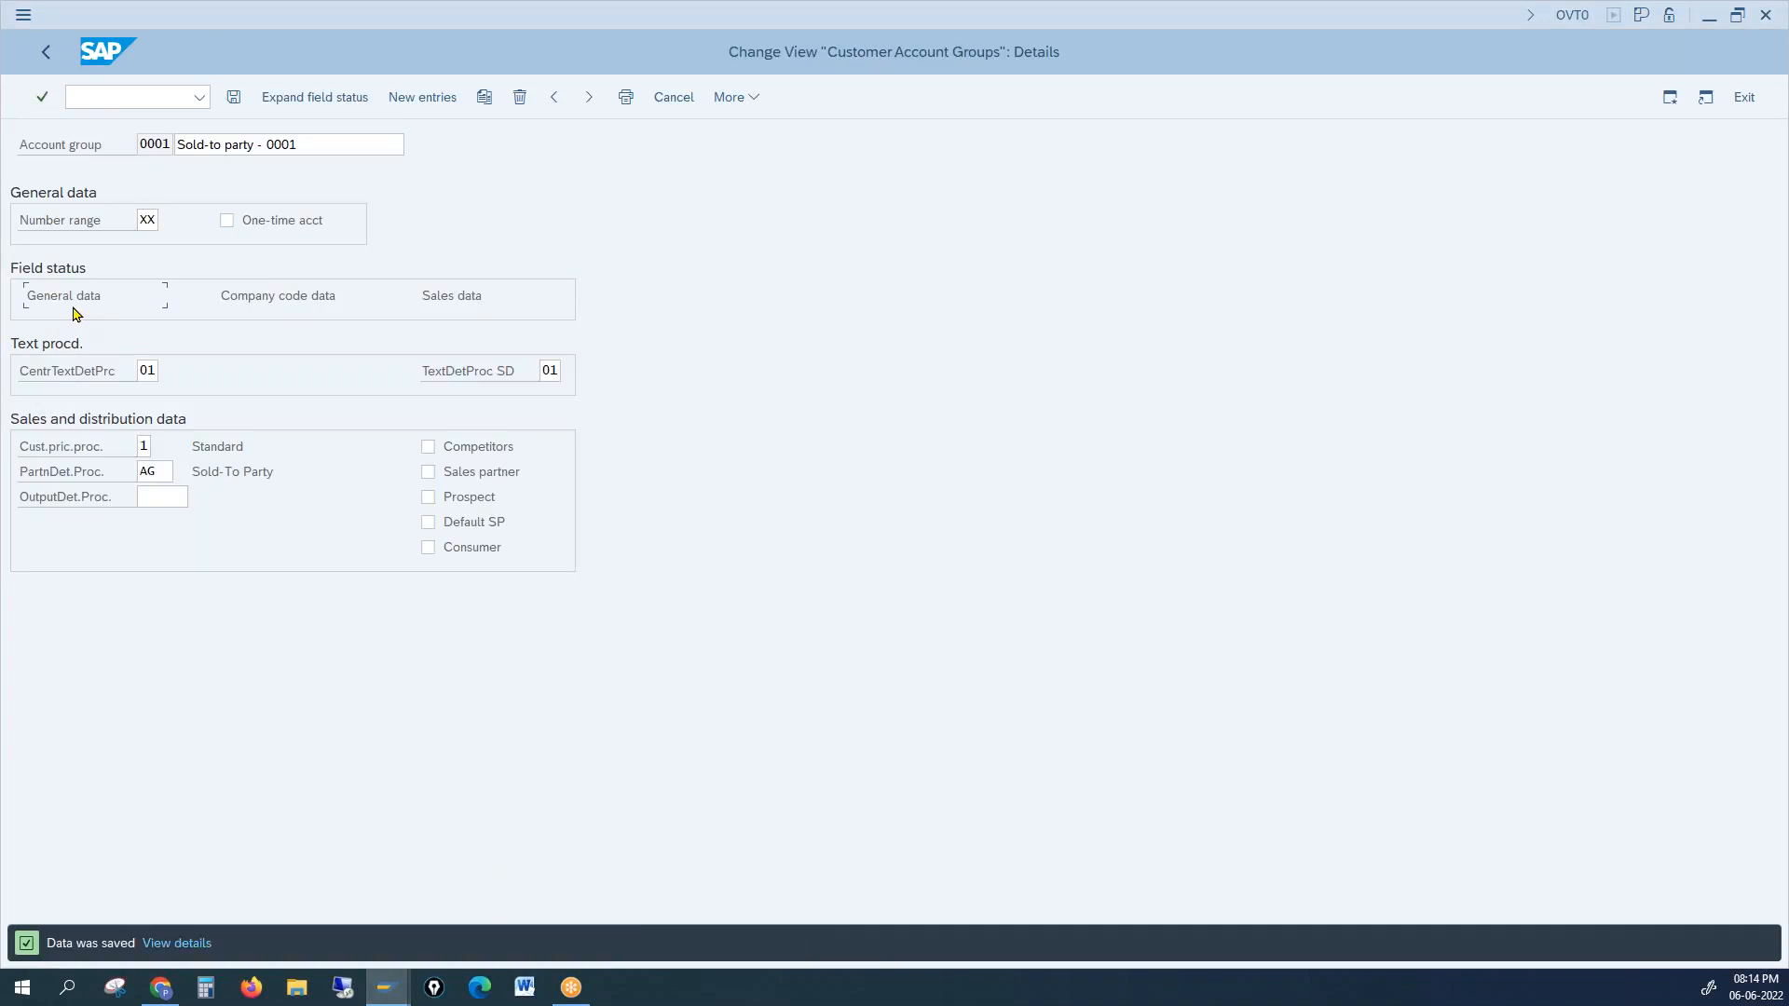
Step: Exit the unfinished customer's General Data screen, discarding the unsaved data
left_click(140, 219)
left_click(389, 980)
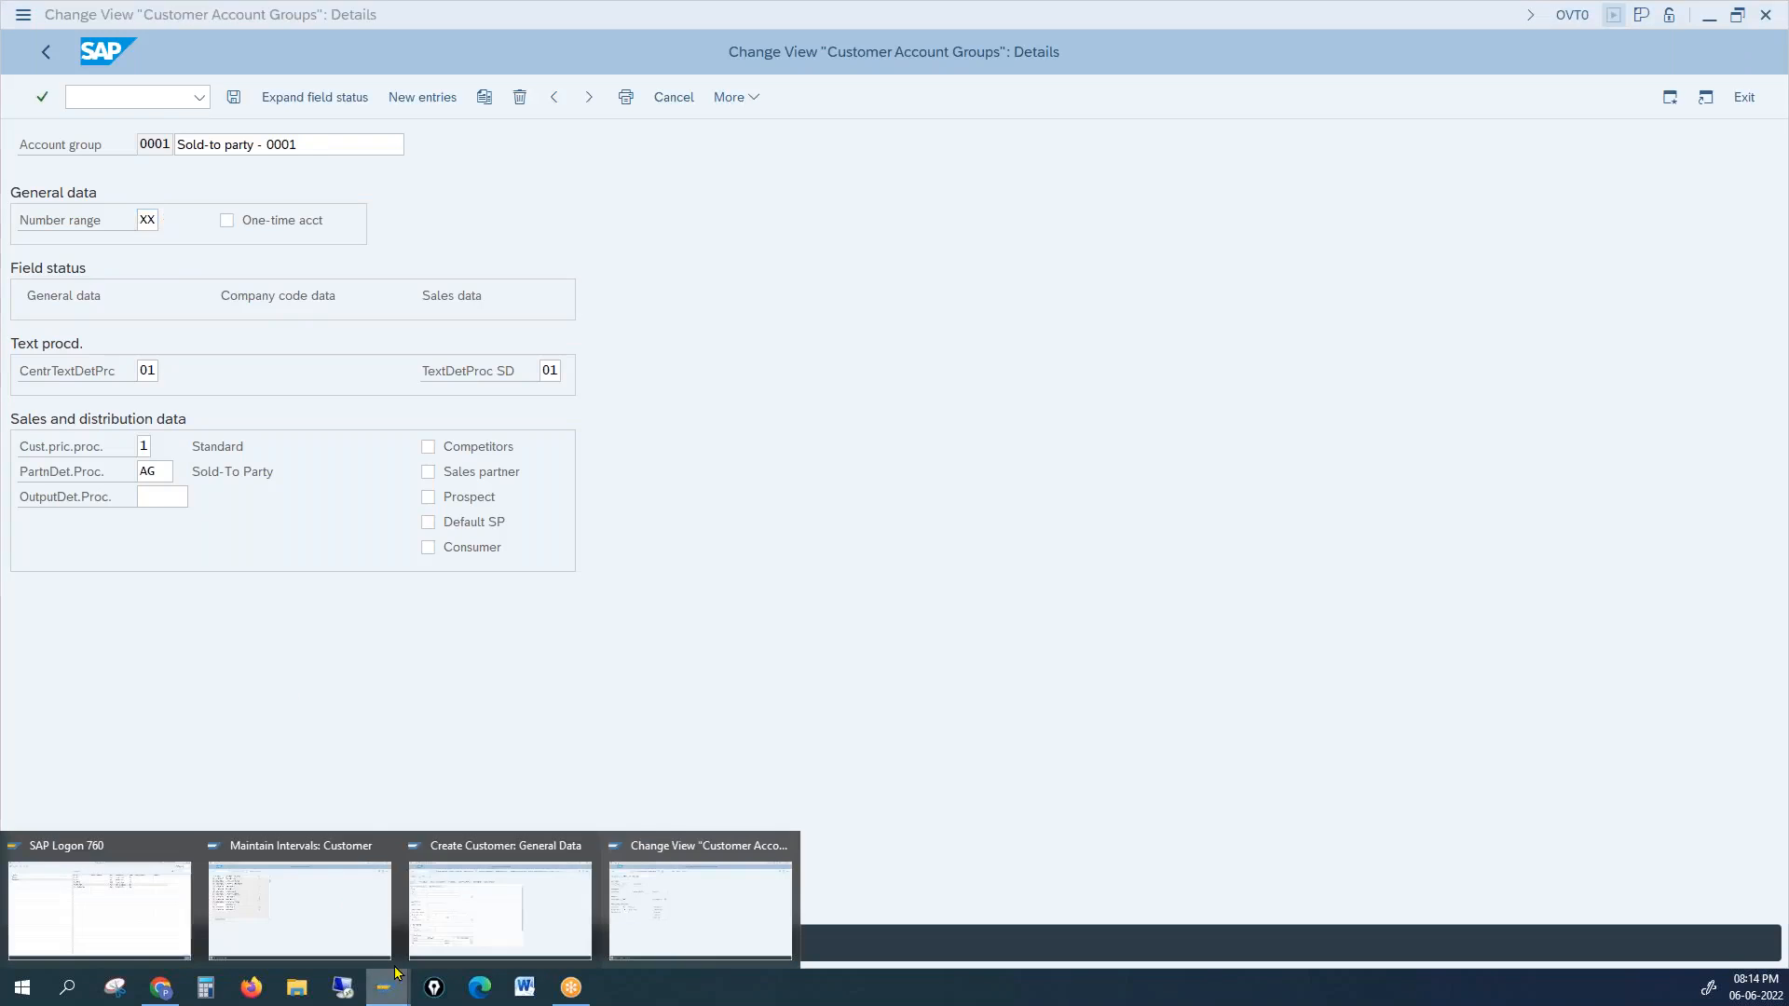
left_click(450, 915)
left_click(46, 54)
left_click(1745, 102)
left_click(415, 416)
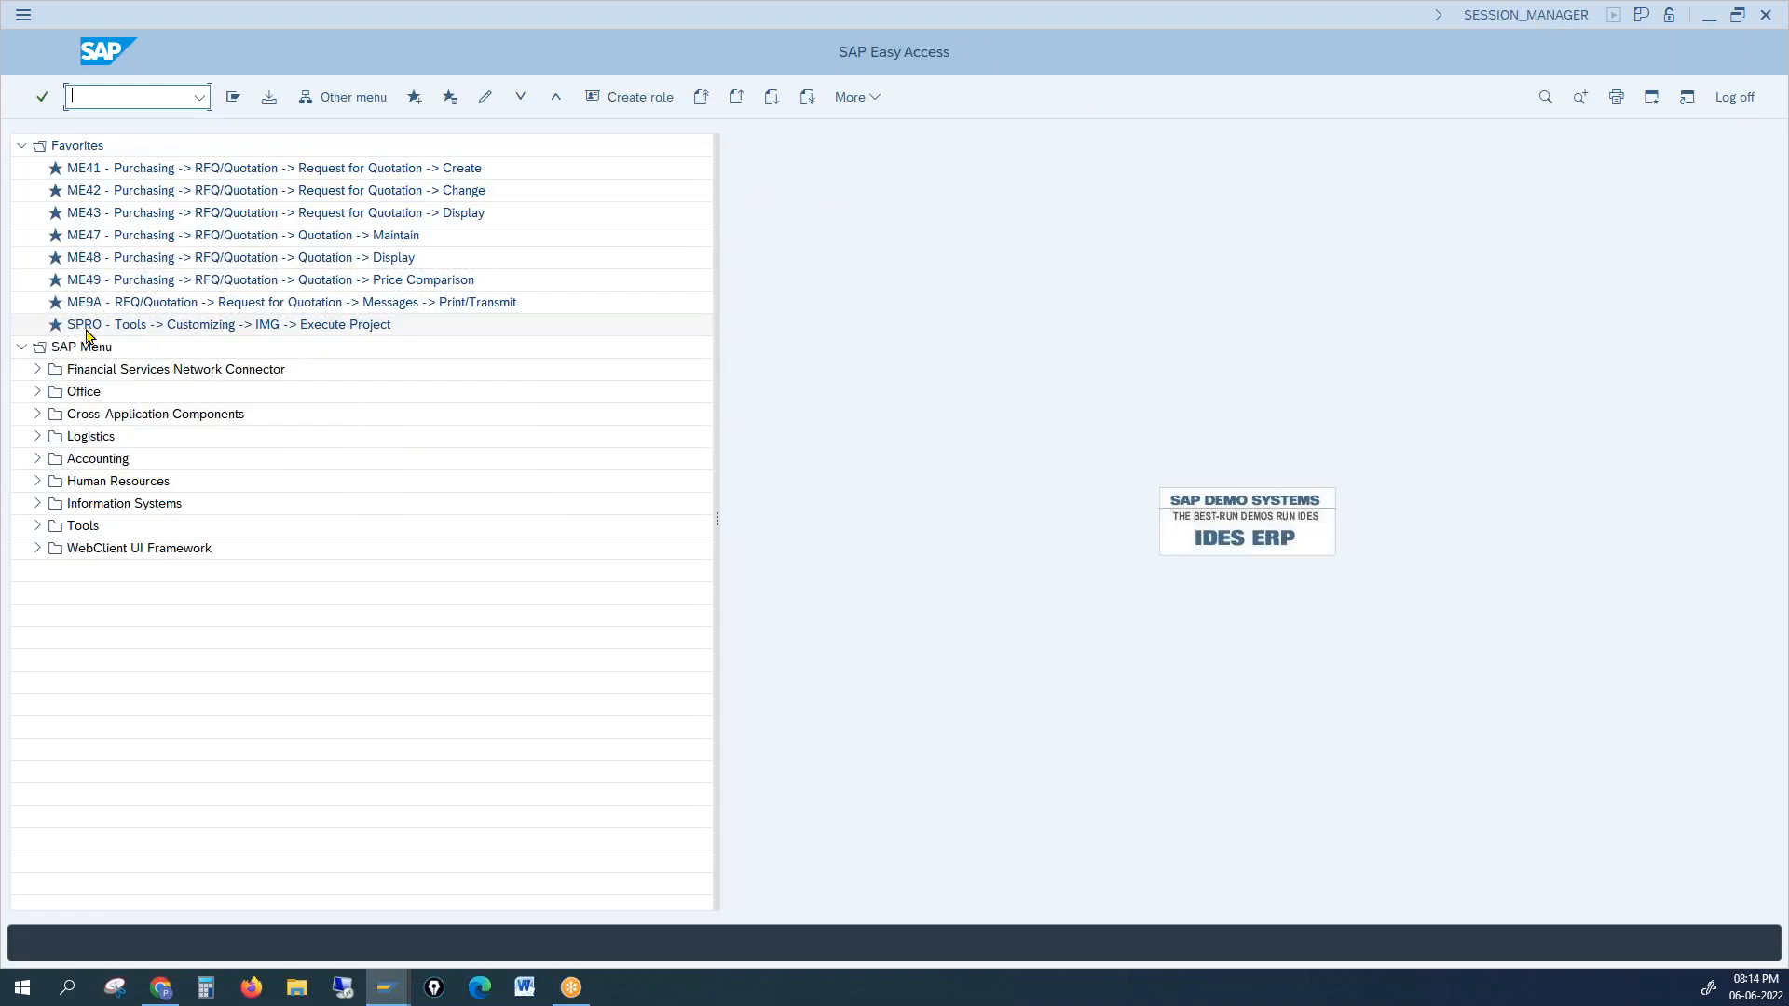
Step: Run XD01 again, then try New Entries in account groups and go back to the overview
type("xd01")
key("Return")
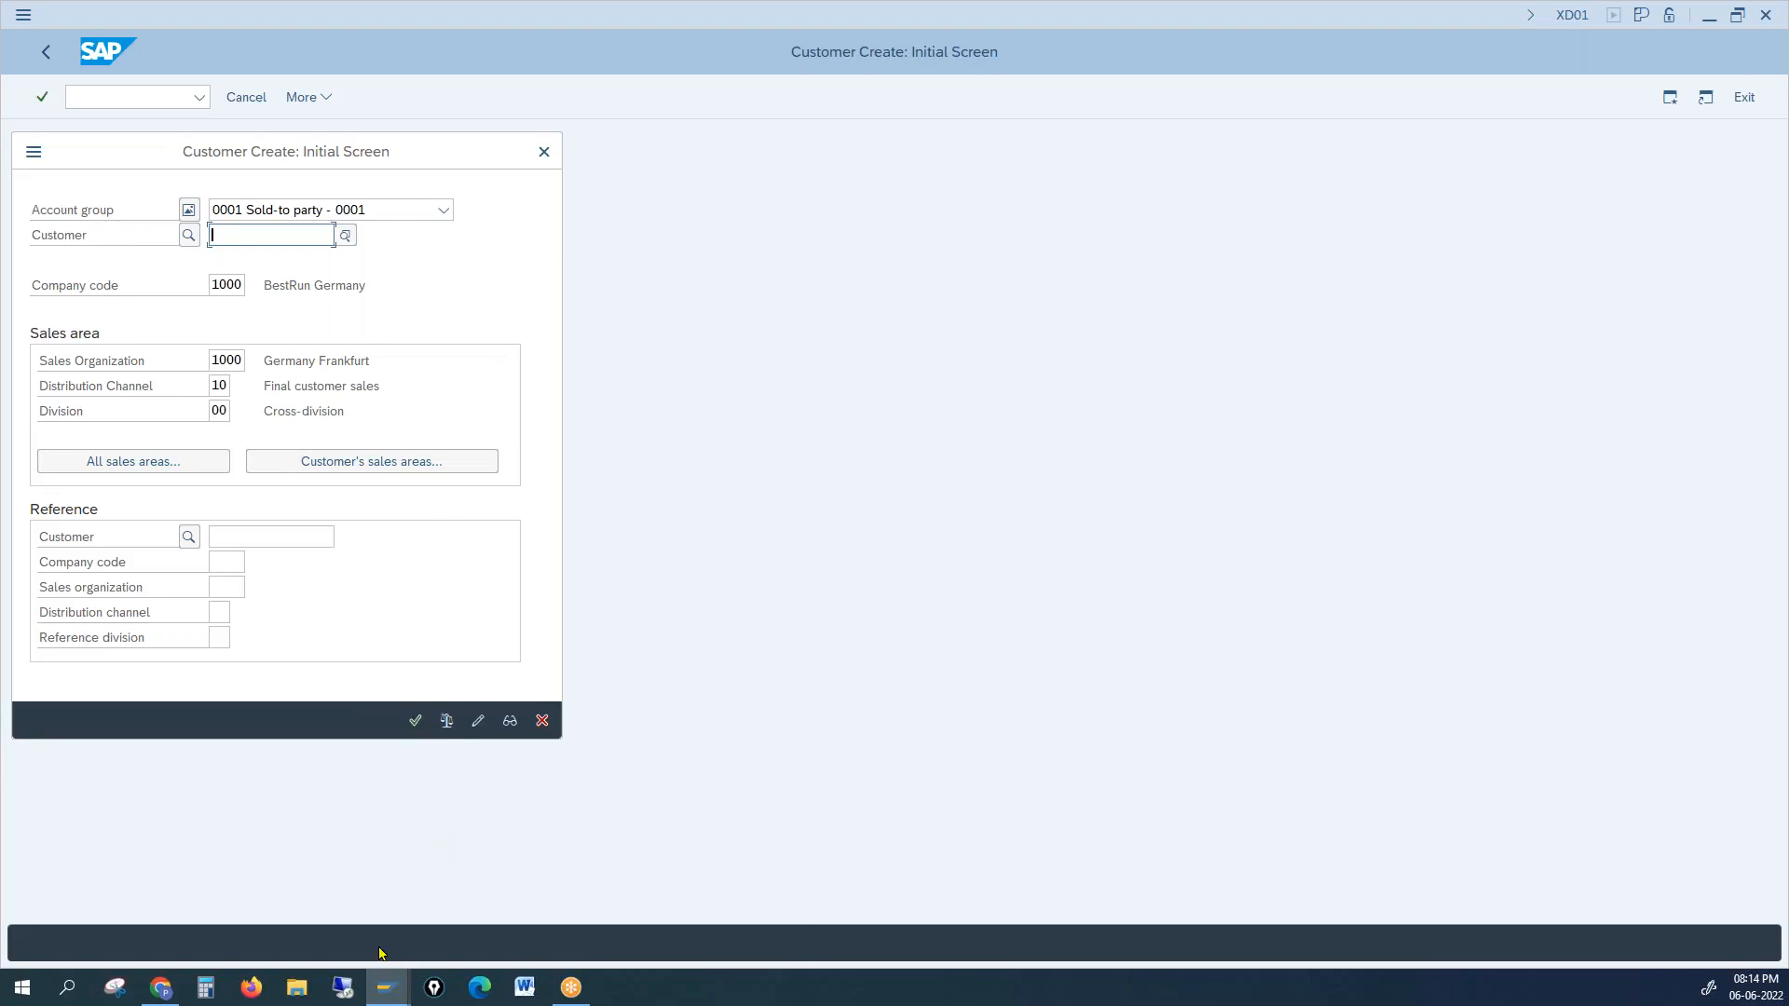
left_click(393, 999)
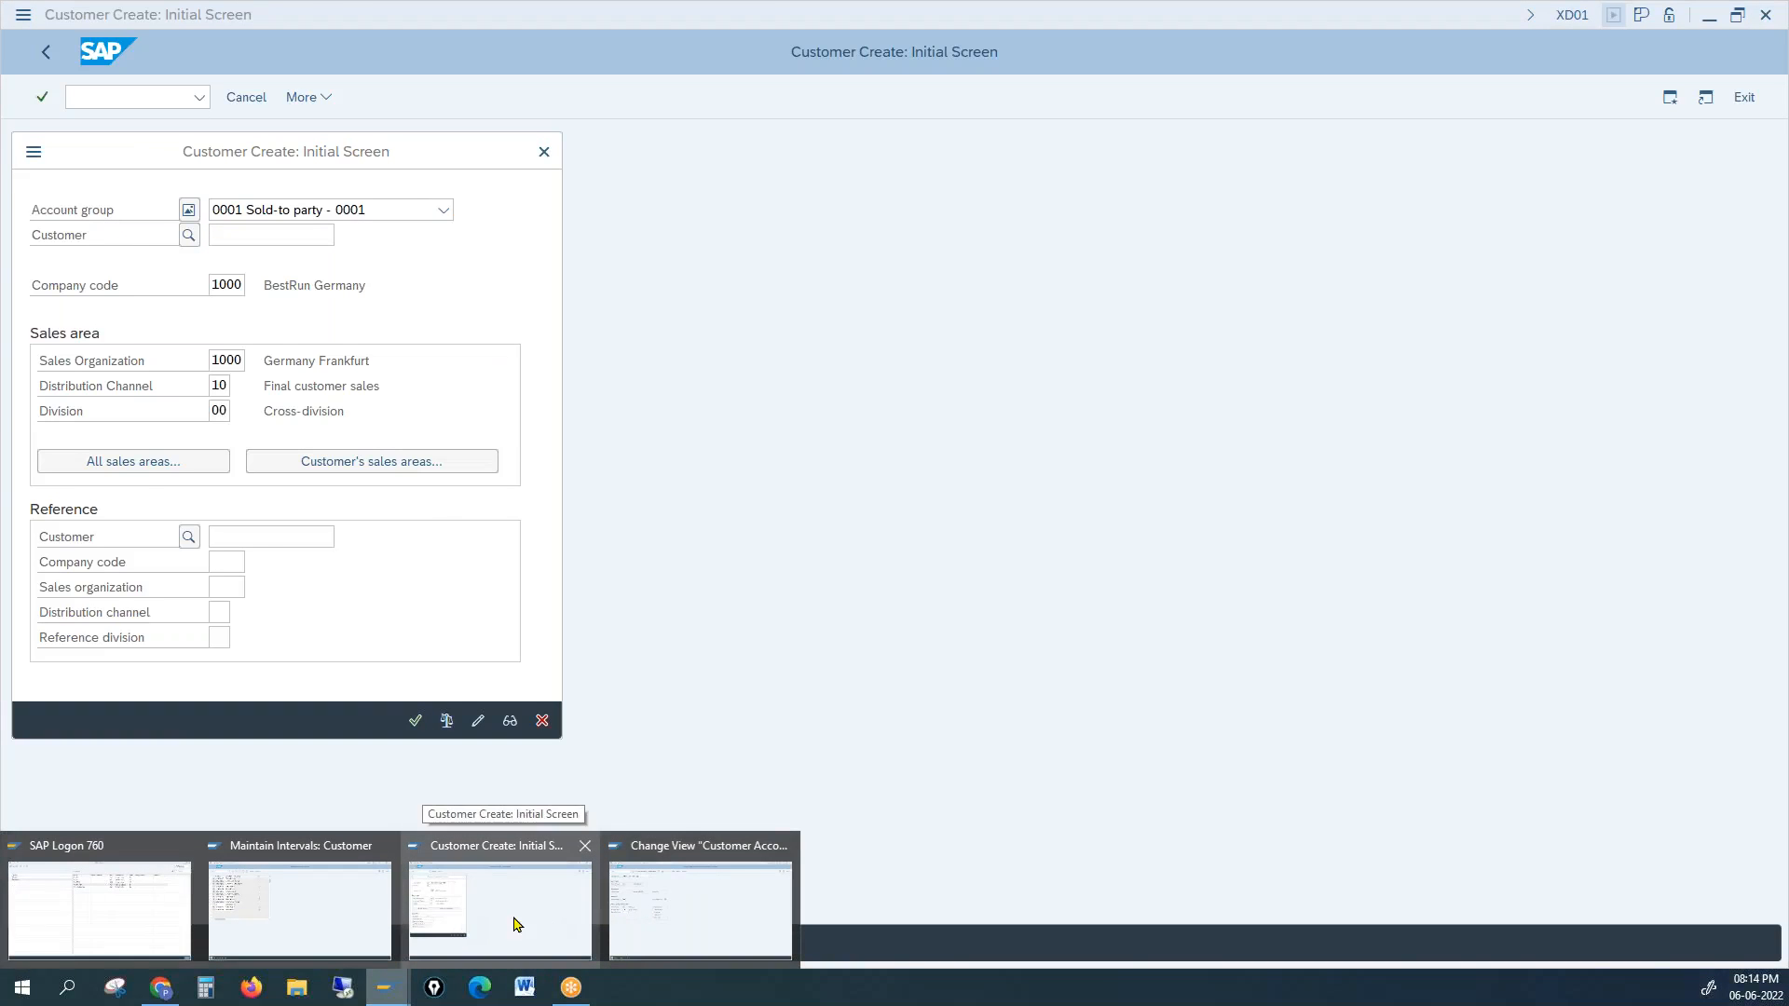
left_click(659, 930)
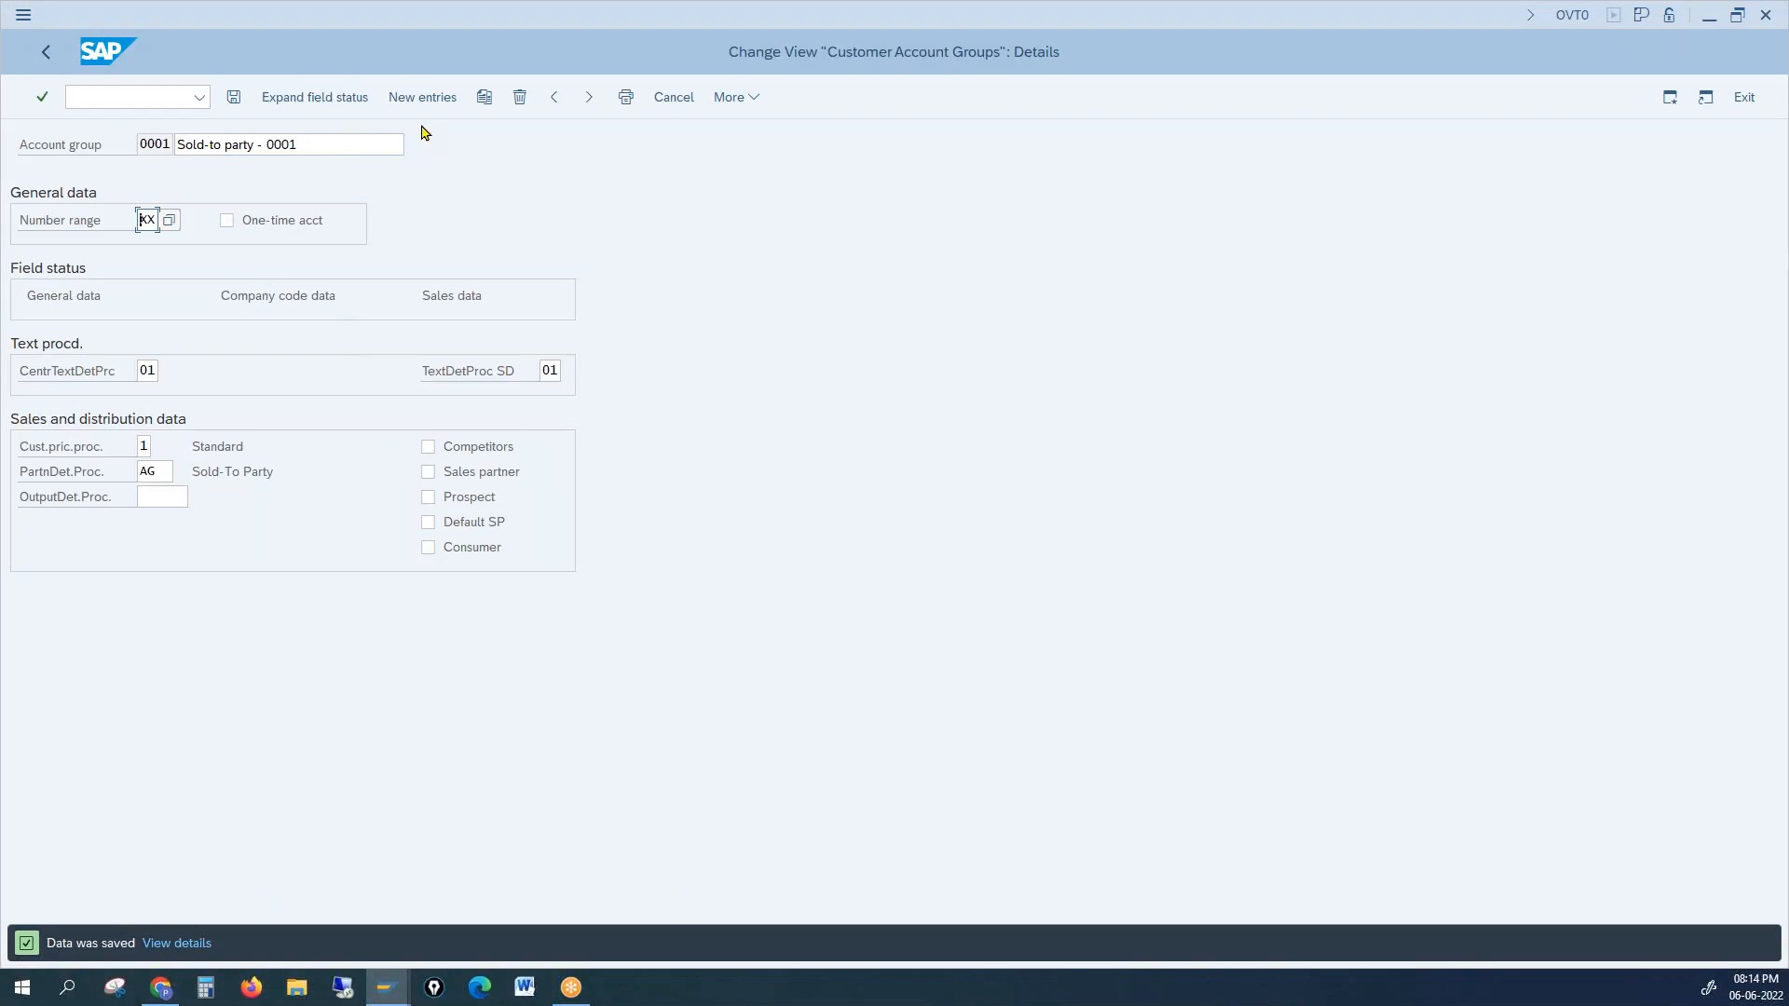
left_click(734, 99)
left_click(427, 98)
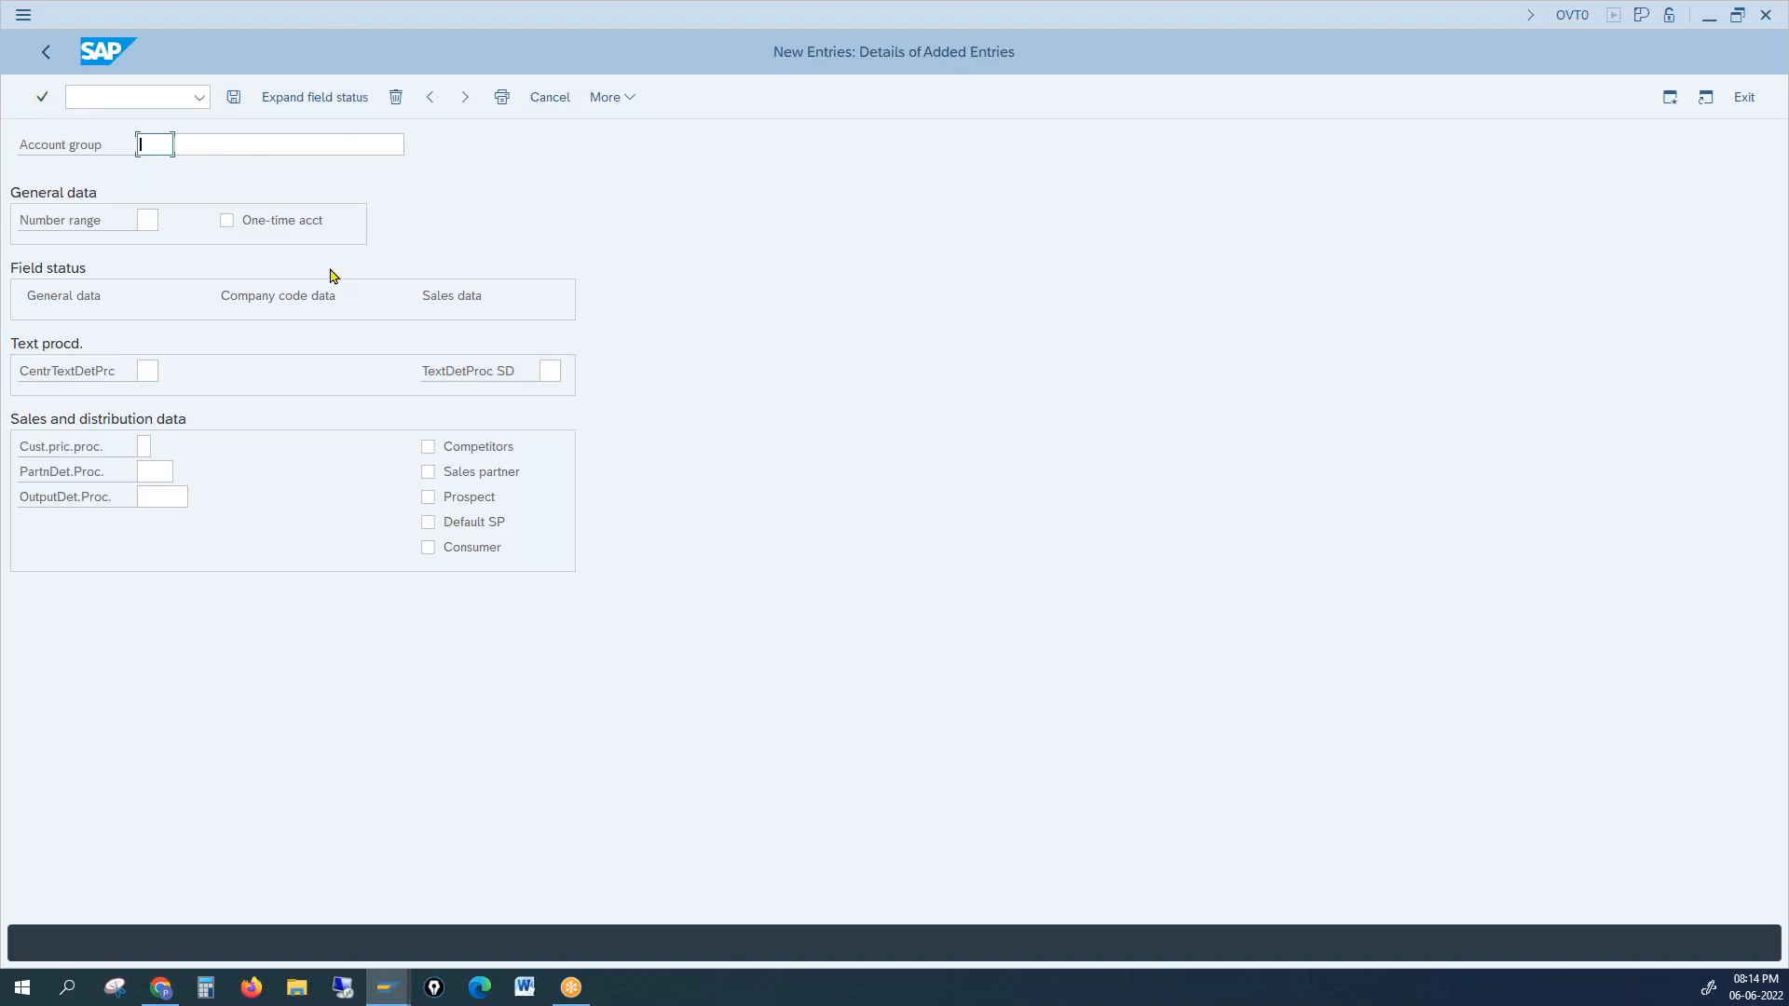
left_click(45, 52)
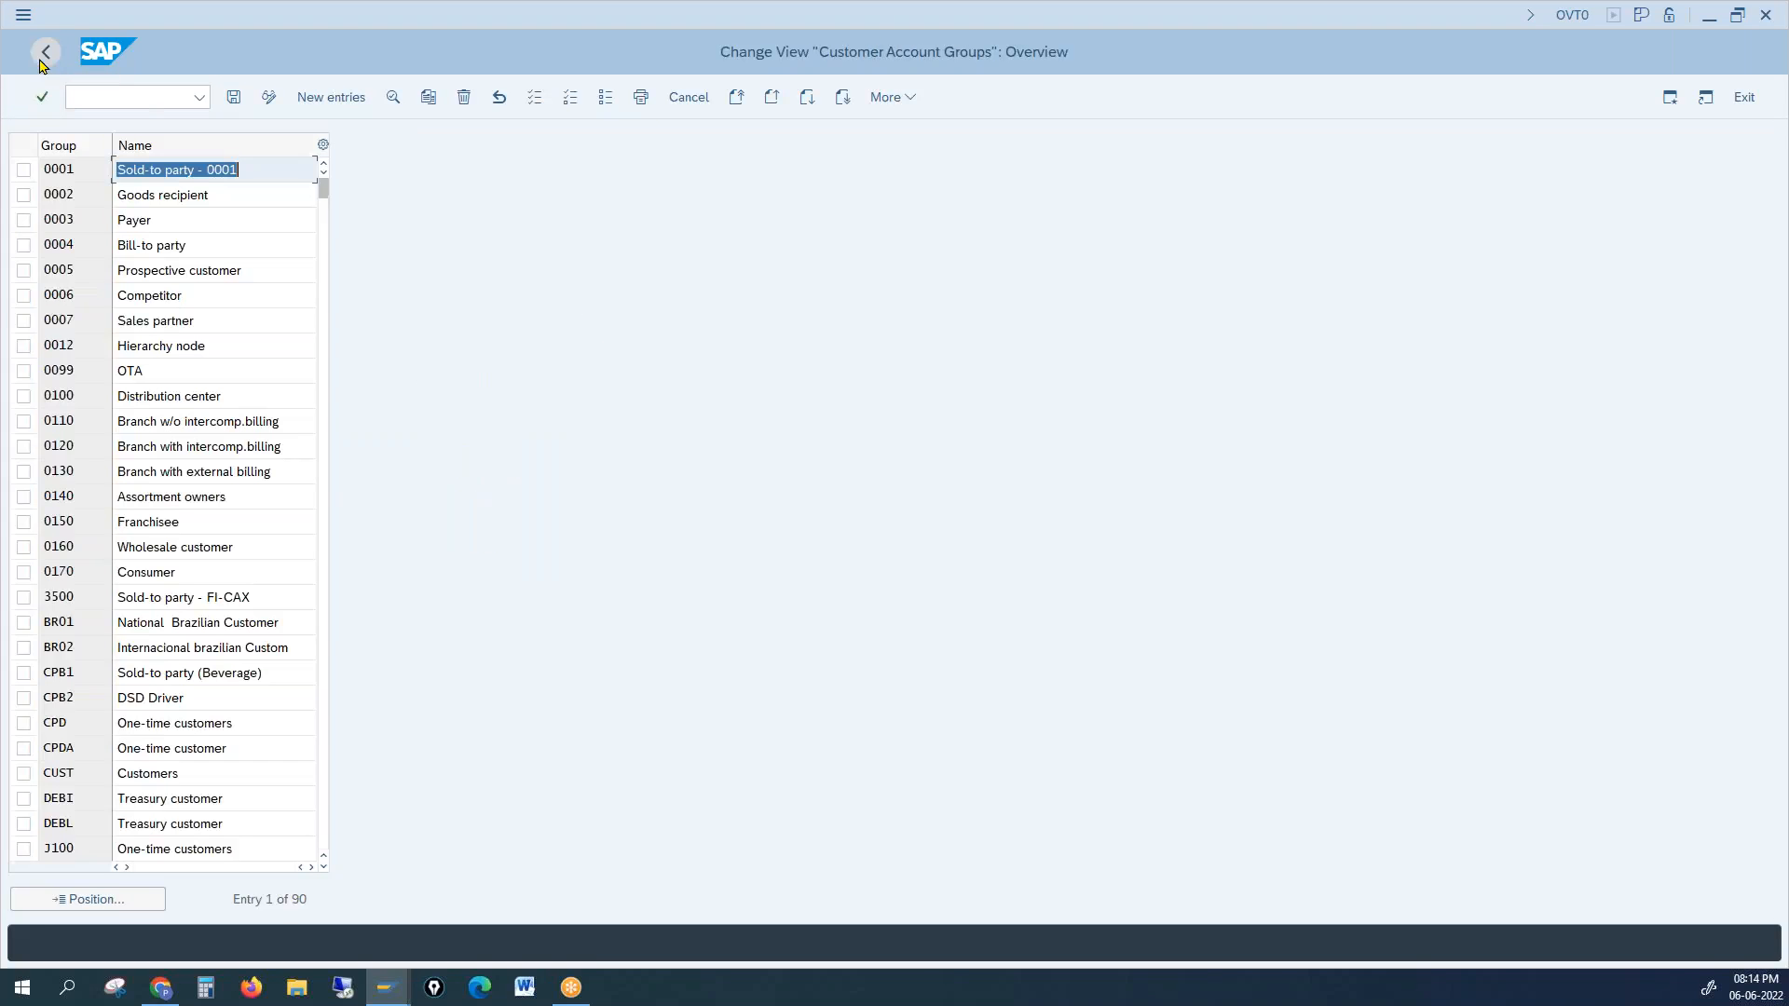
Step: Compare the CPD and CPDA one-time groups, then select CPDA and open its details
left_click(81, 723)
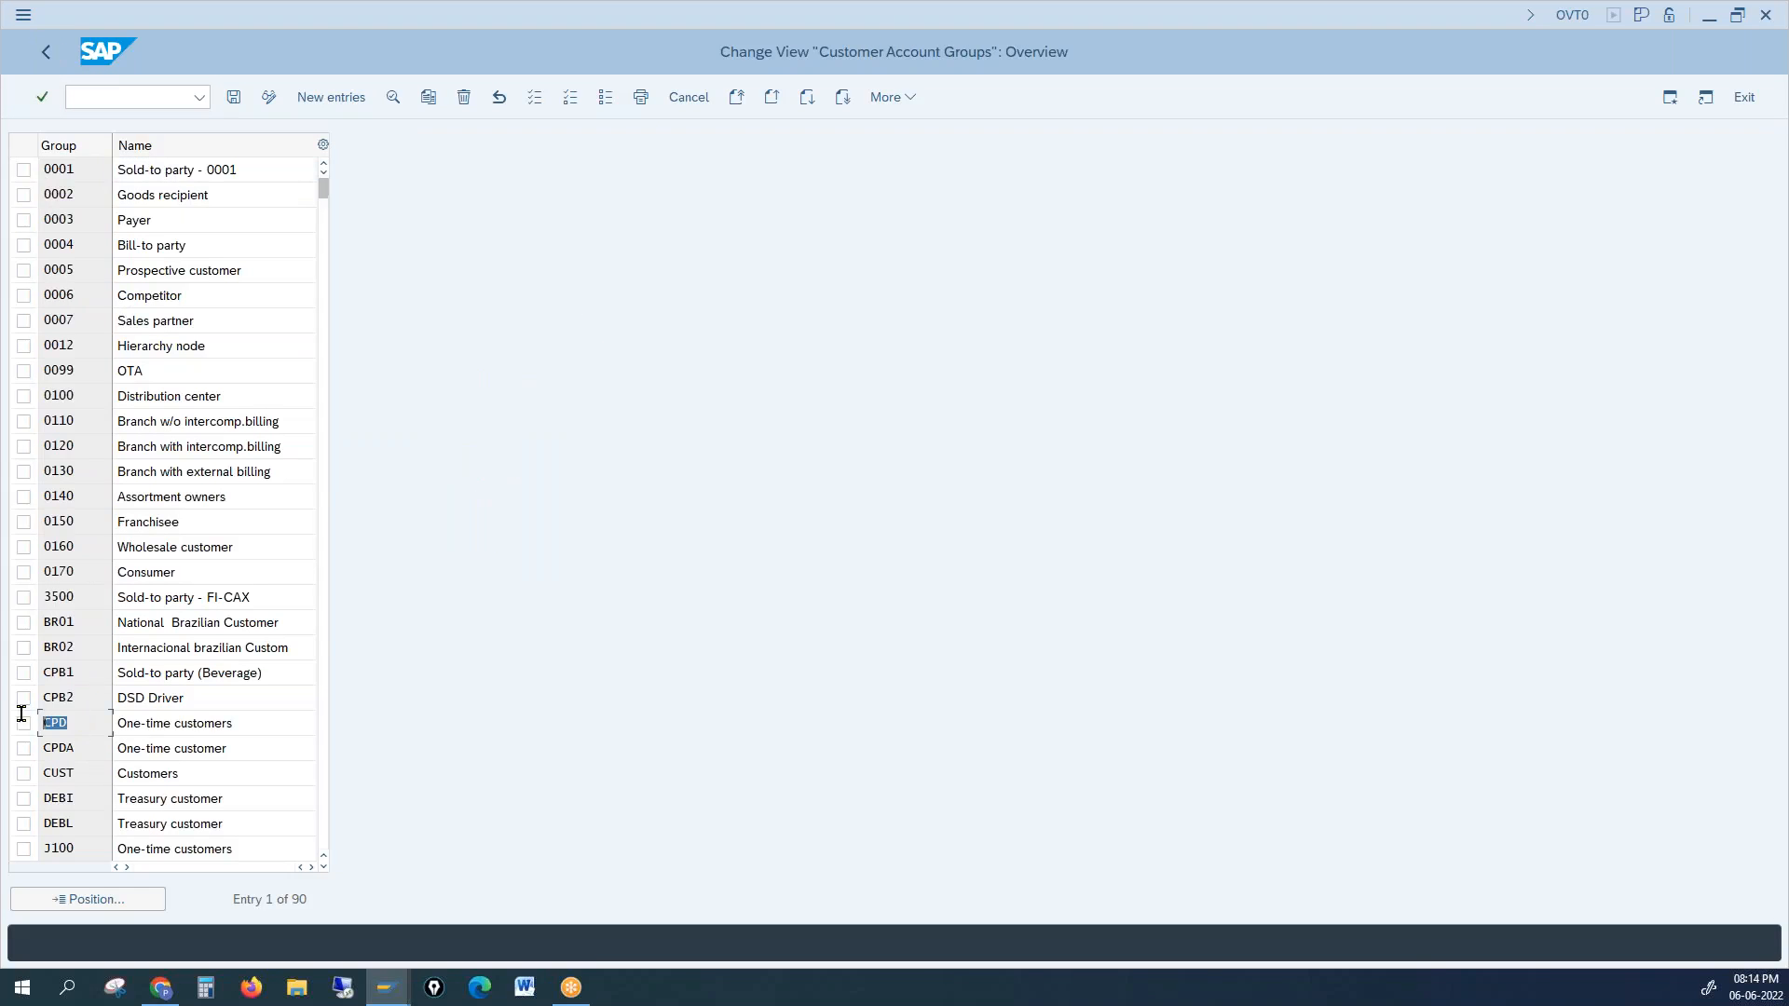
left_click_drag(238, 725, 102, 724)
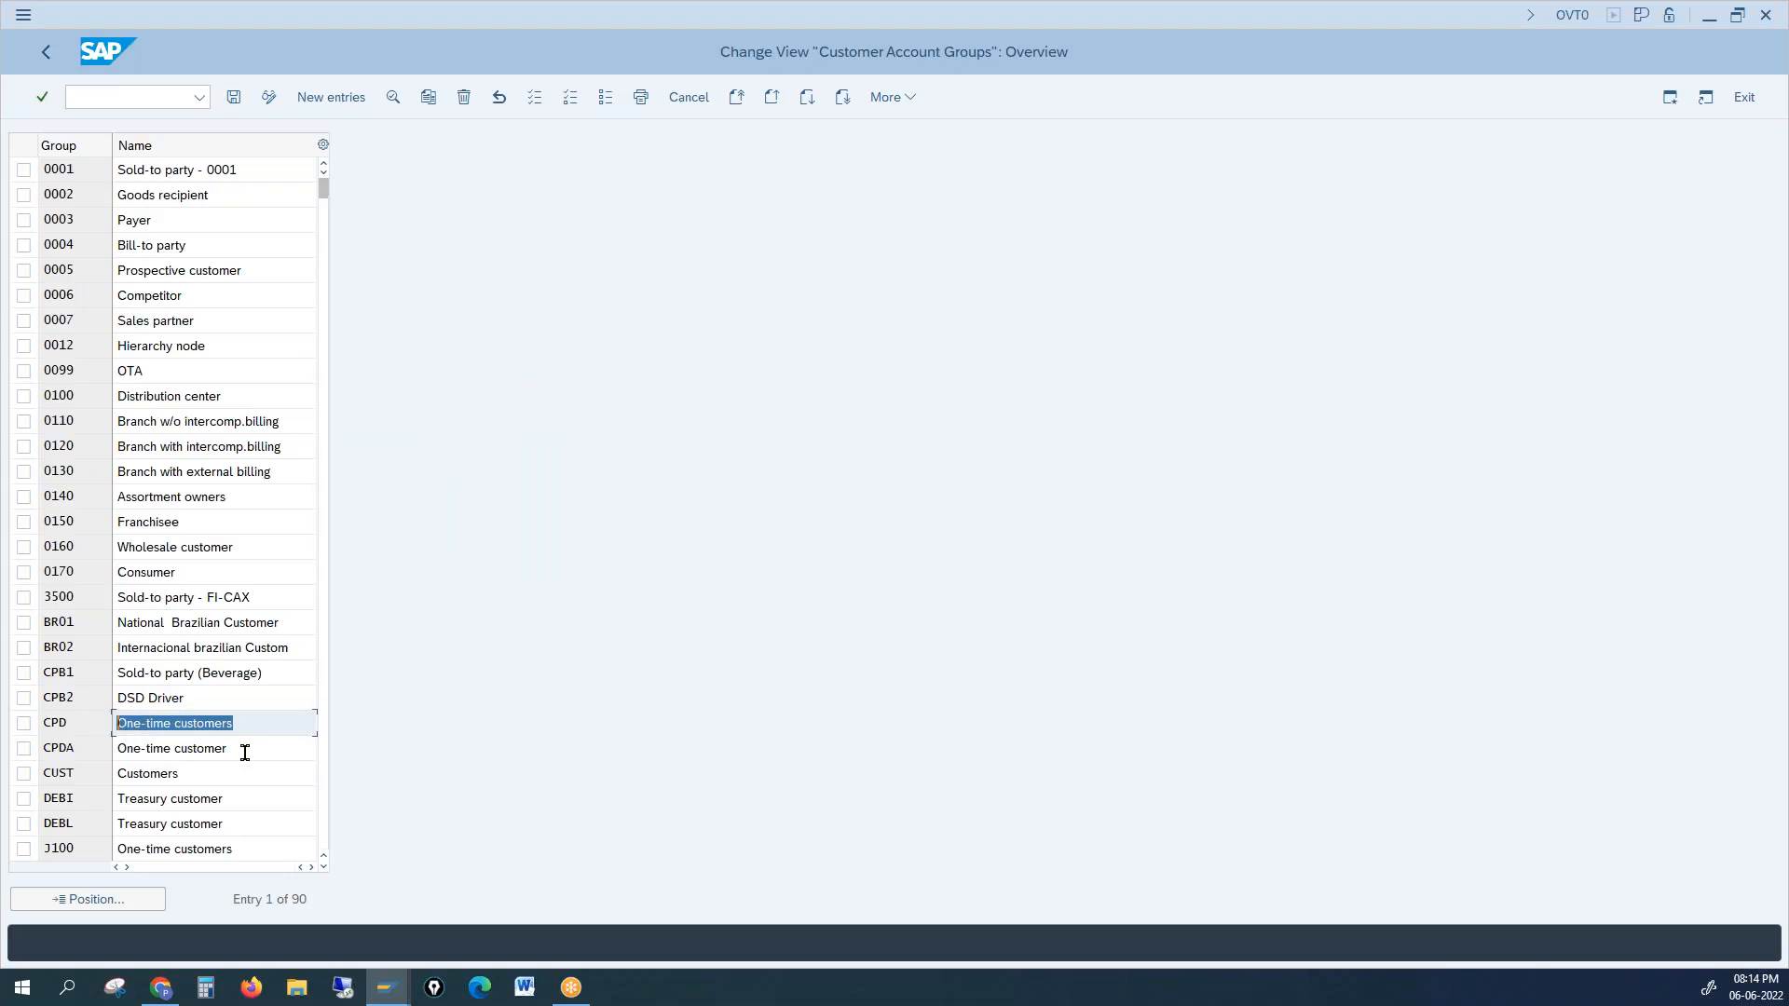
left_click(215, 751)
triple_click(160, 751)
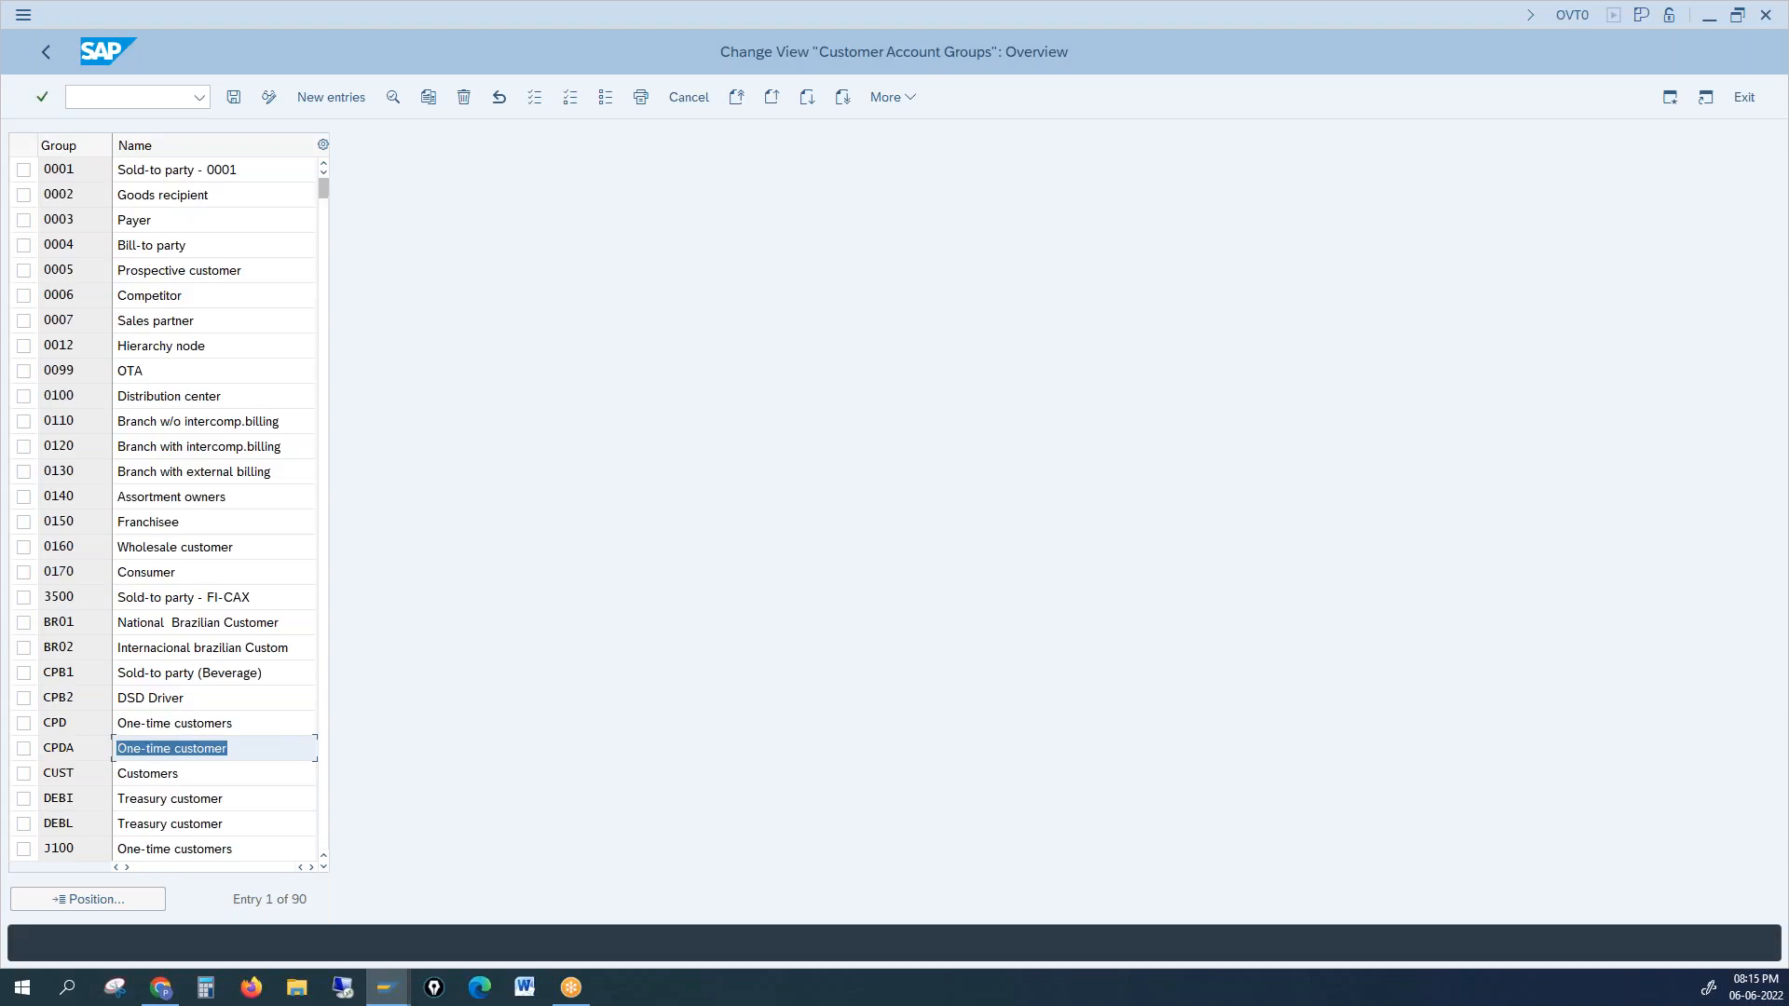
left_click(23, 749)
double_click(171, 749)
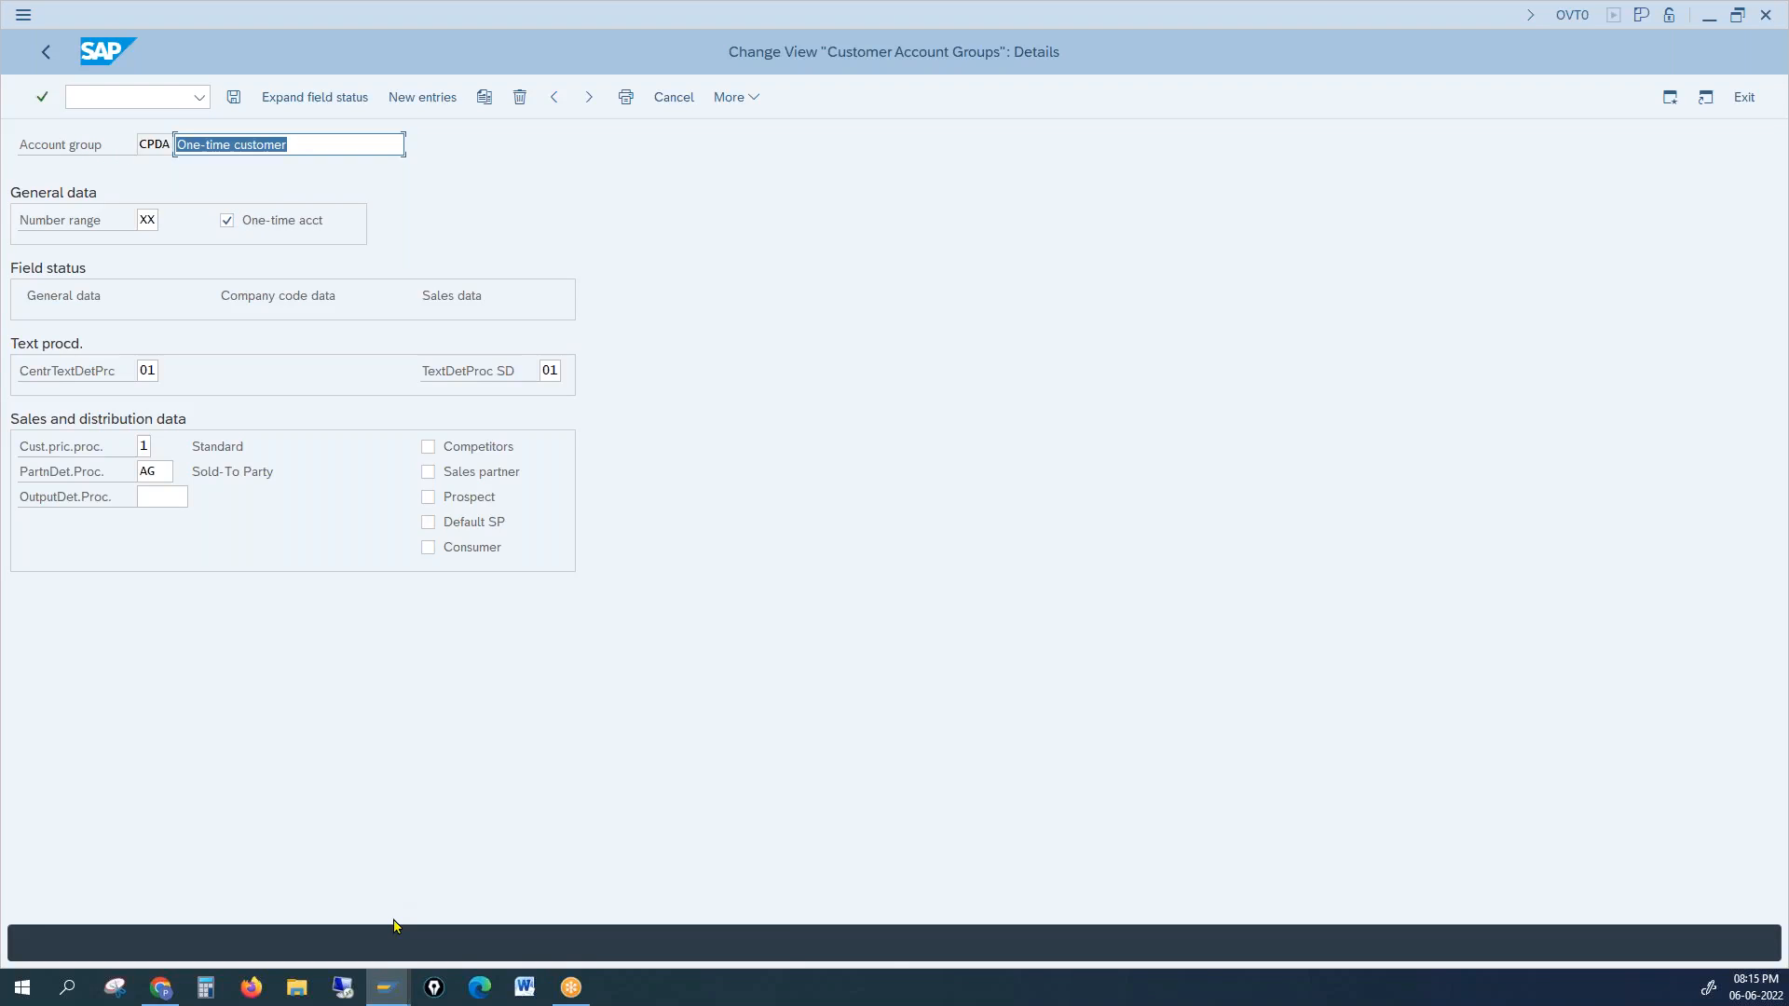
Step: Close the Customer Create screen and restart XD01
mouse_move(384, 993)
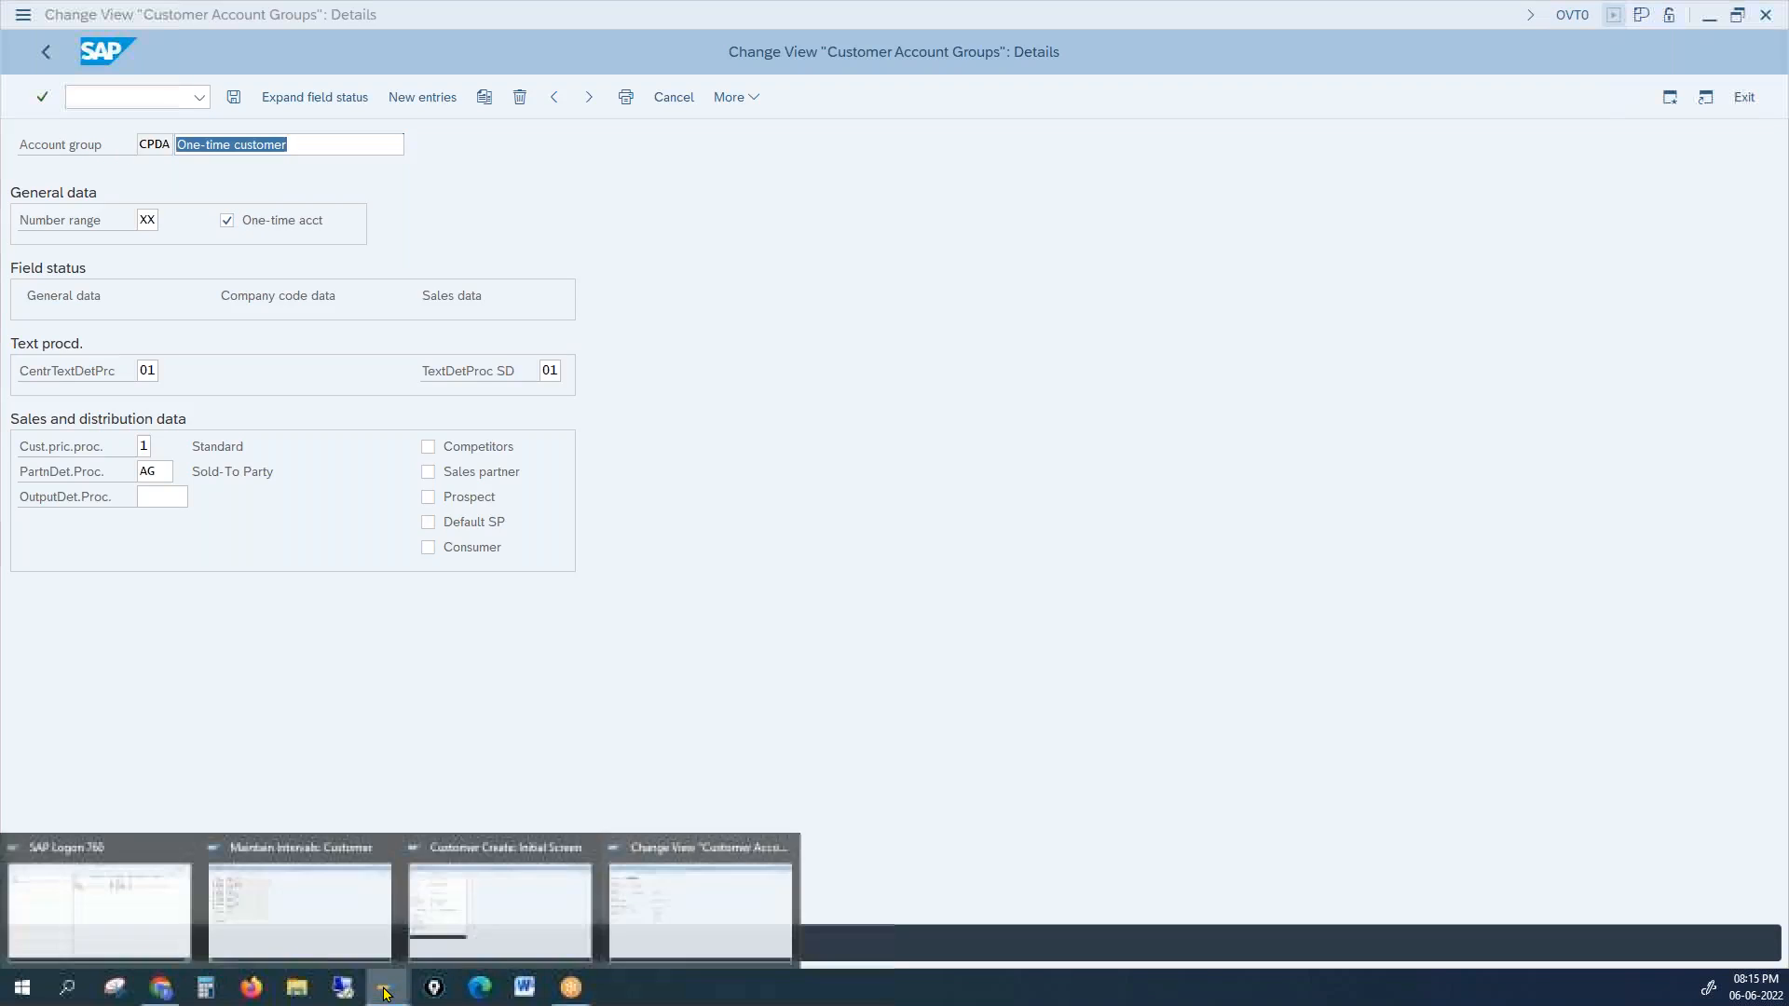
left_click(315, 946)
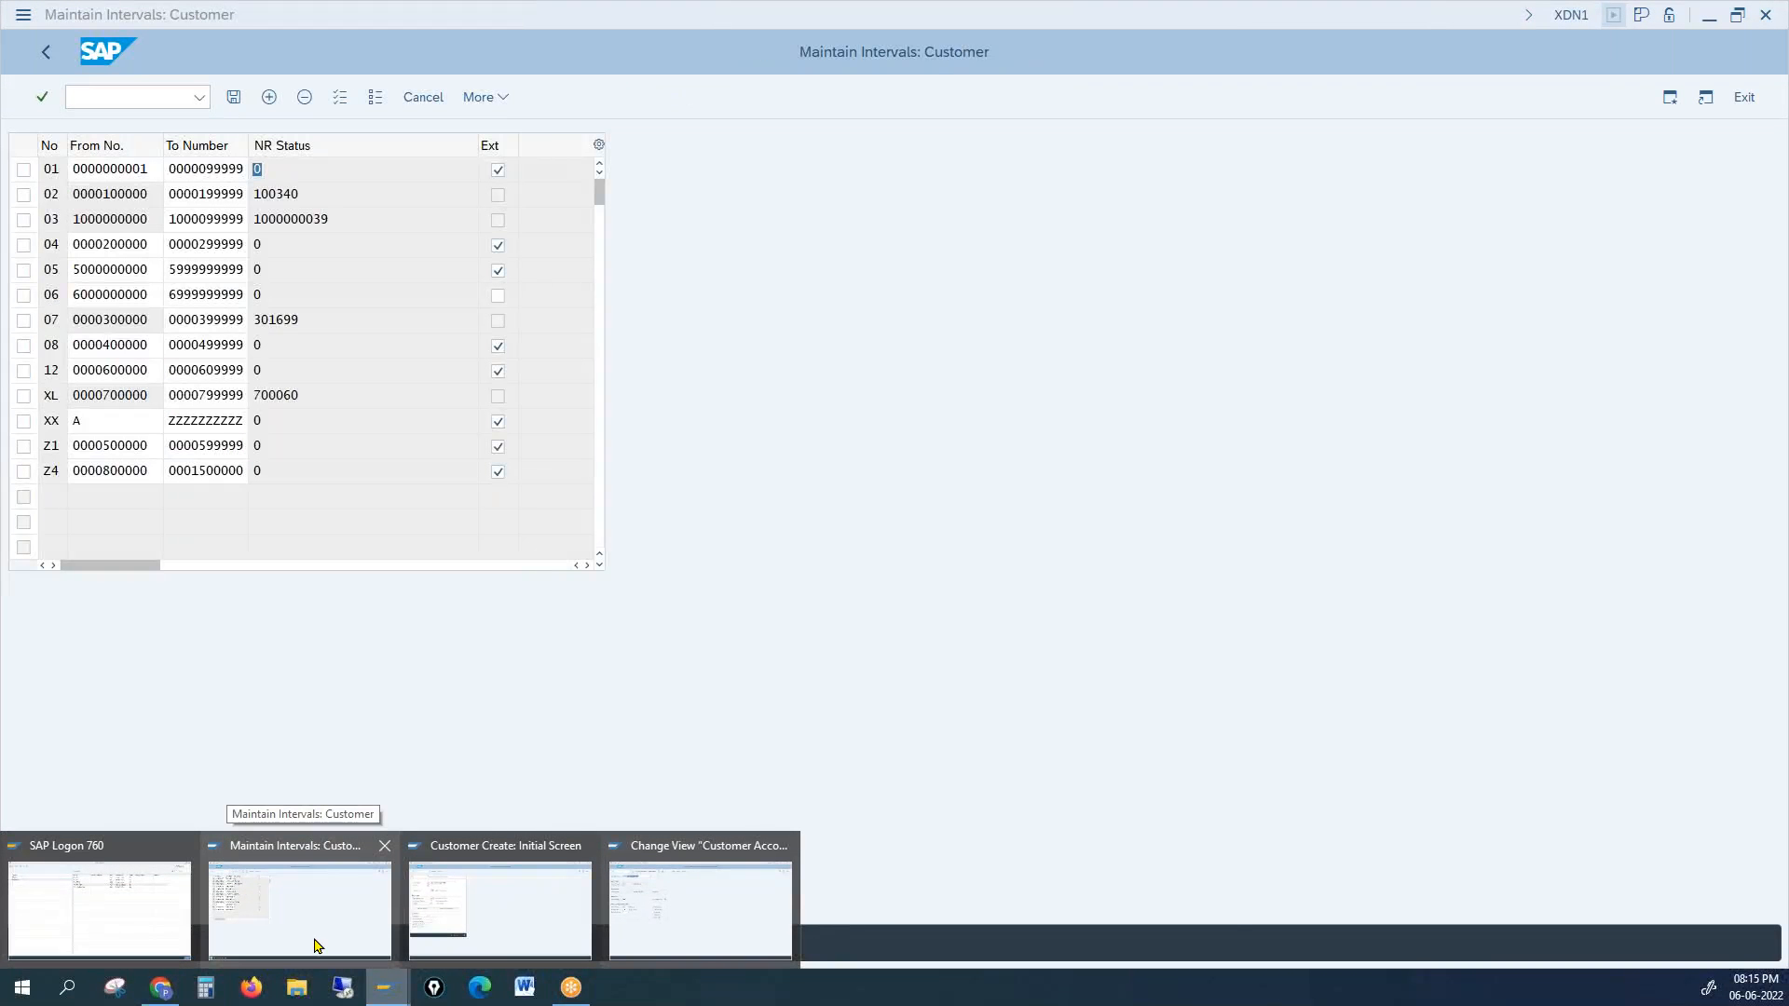
left_click(490, 934)
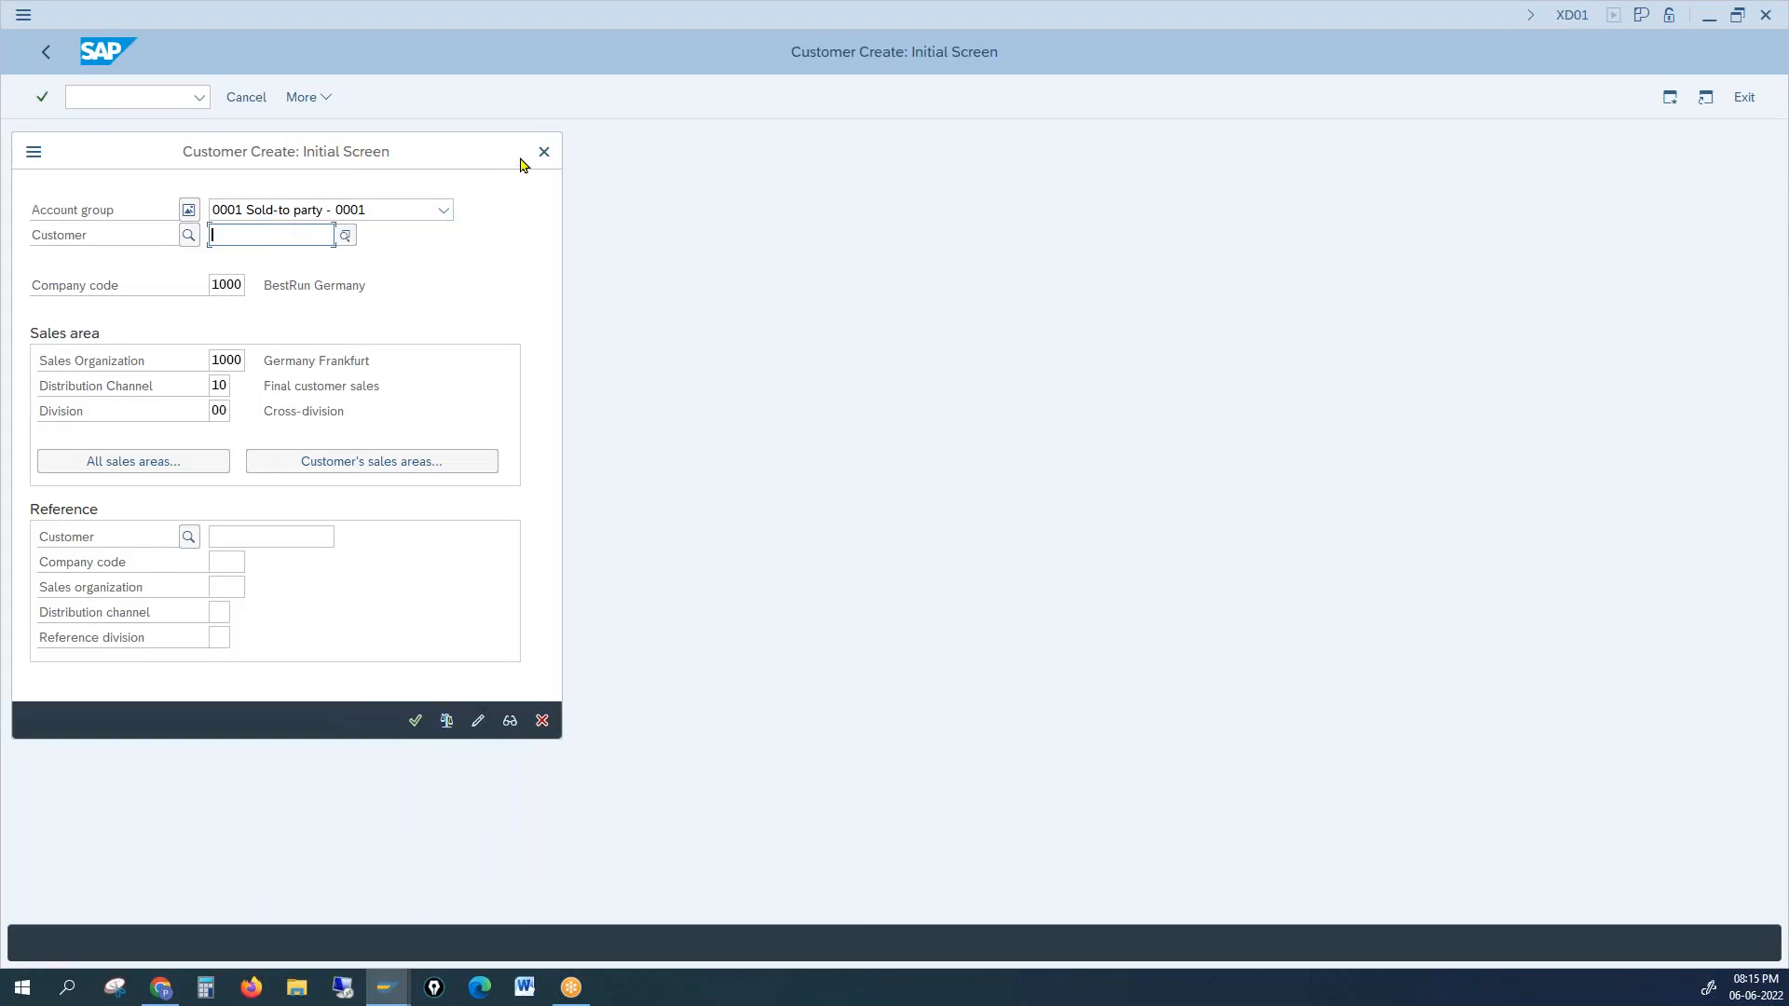
left_click(548, 151)
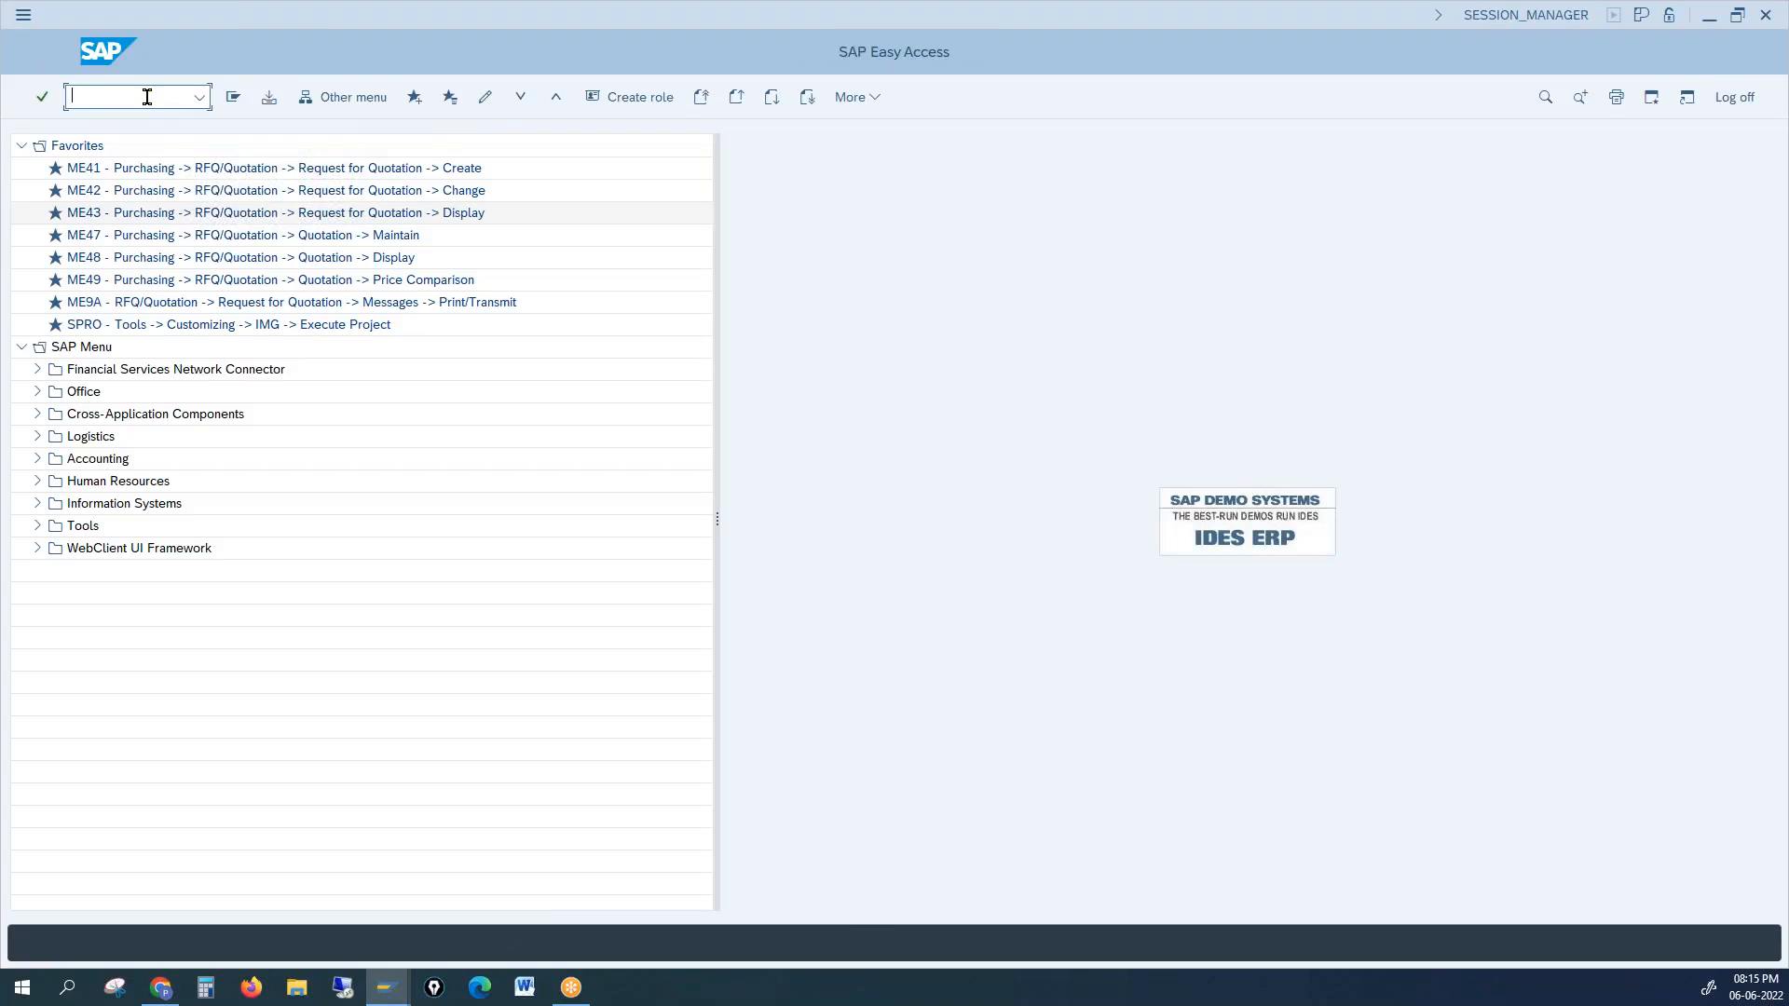
type("xd01")
key("Return")
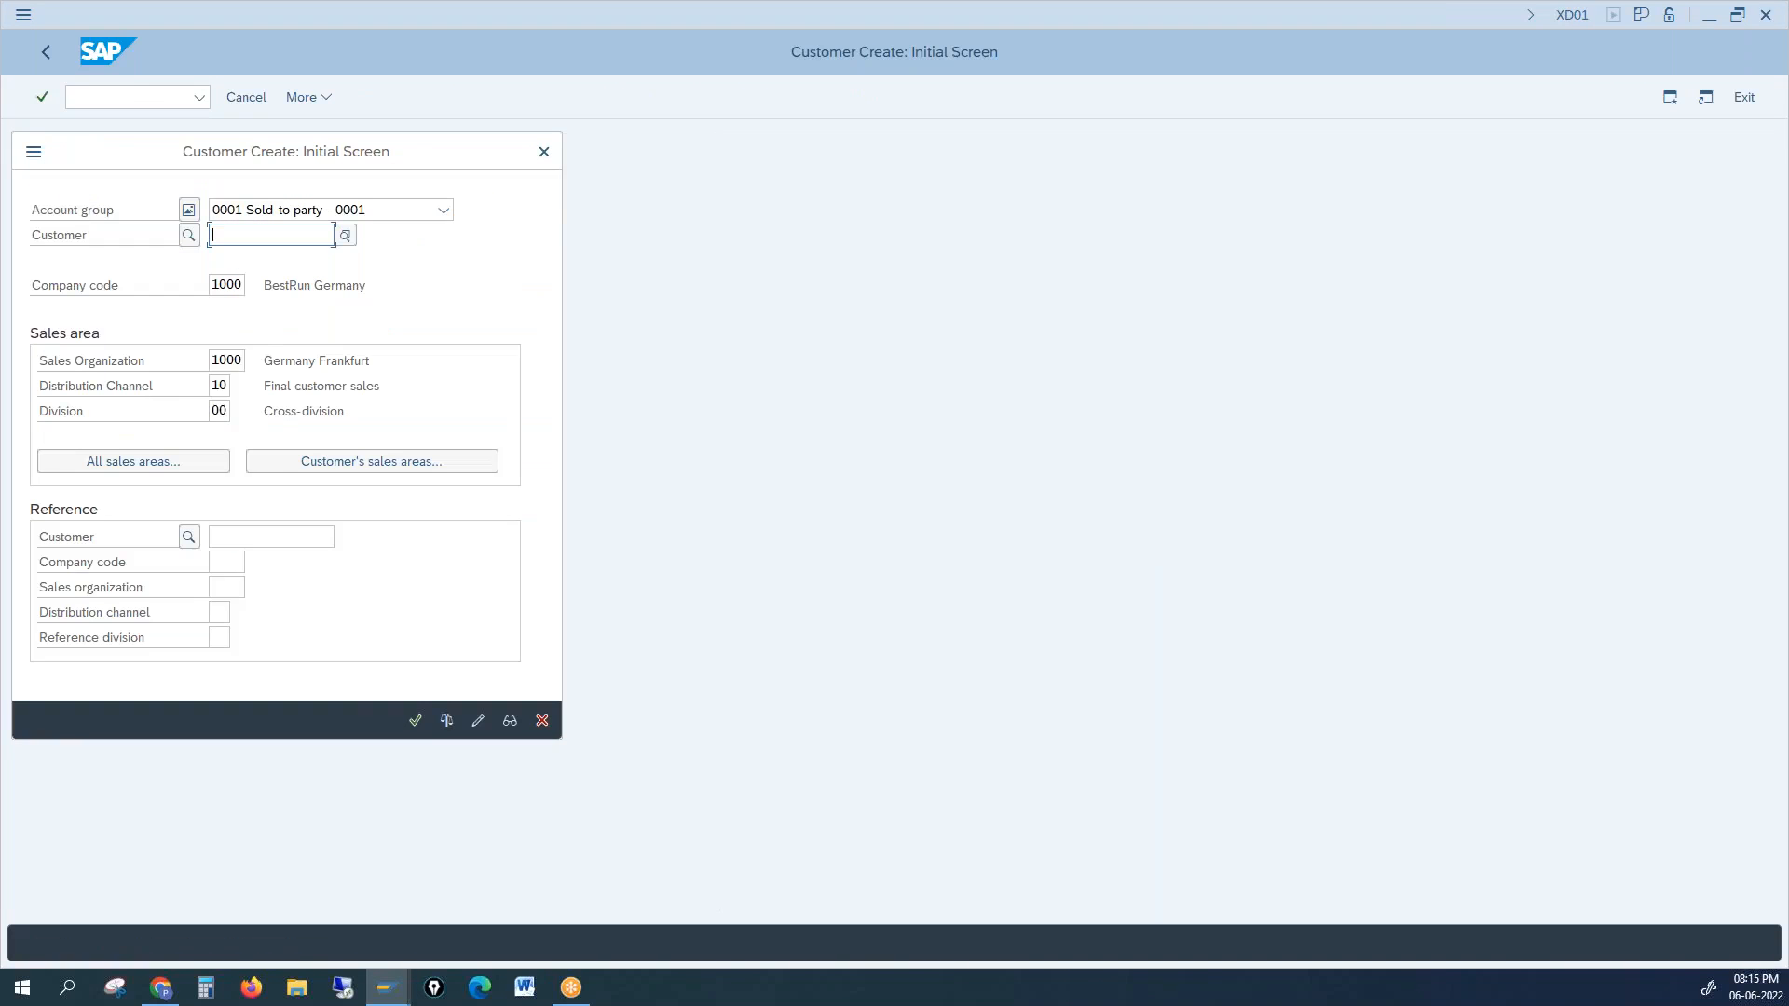
Step: Choose account group CPDA One-time customer, dismiss the external-number error, and enter customer number azz
left_click(318, 209)
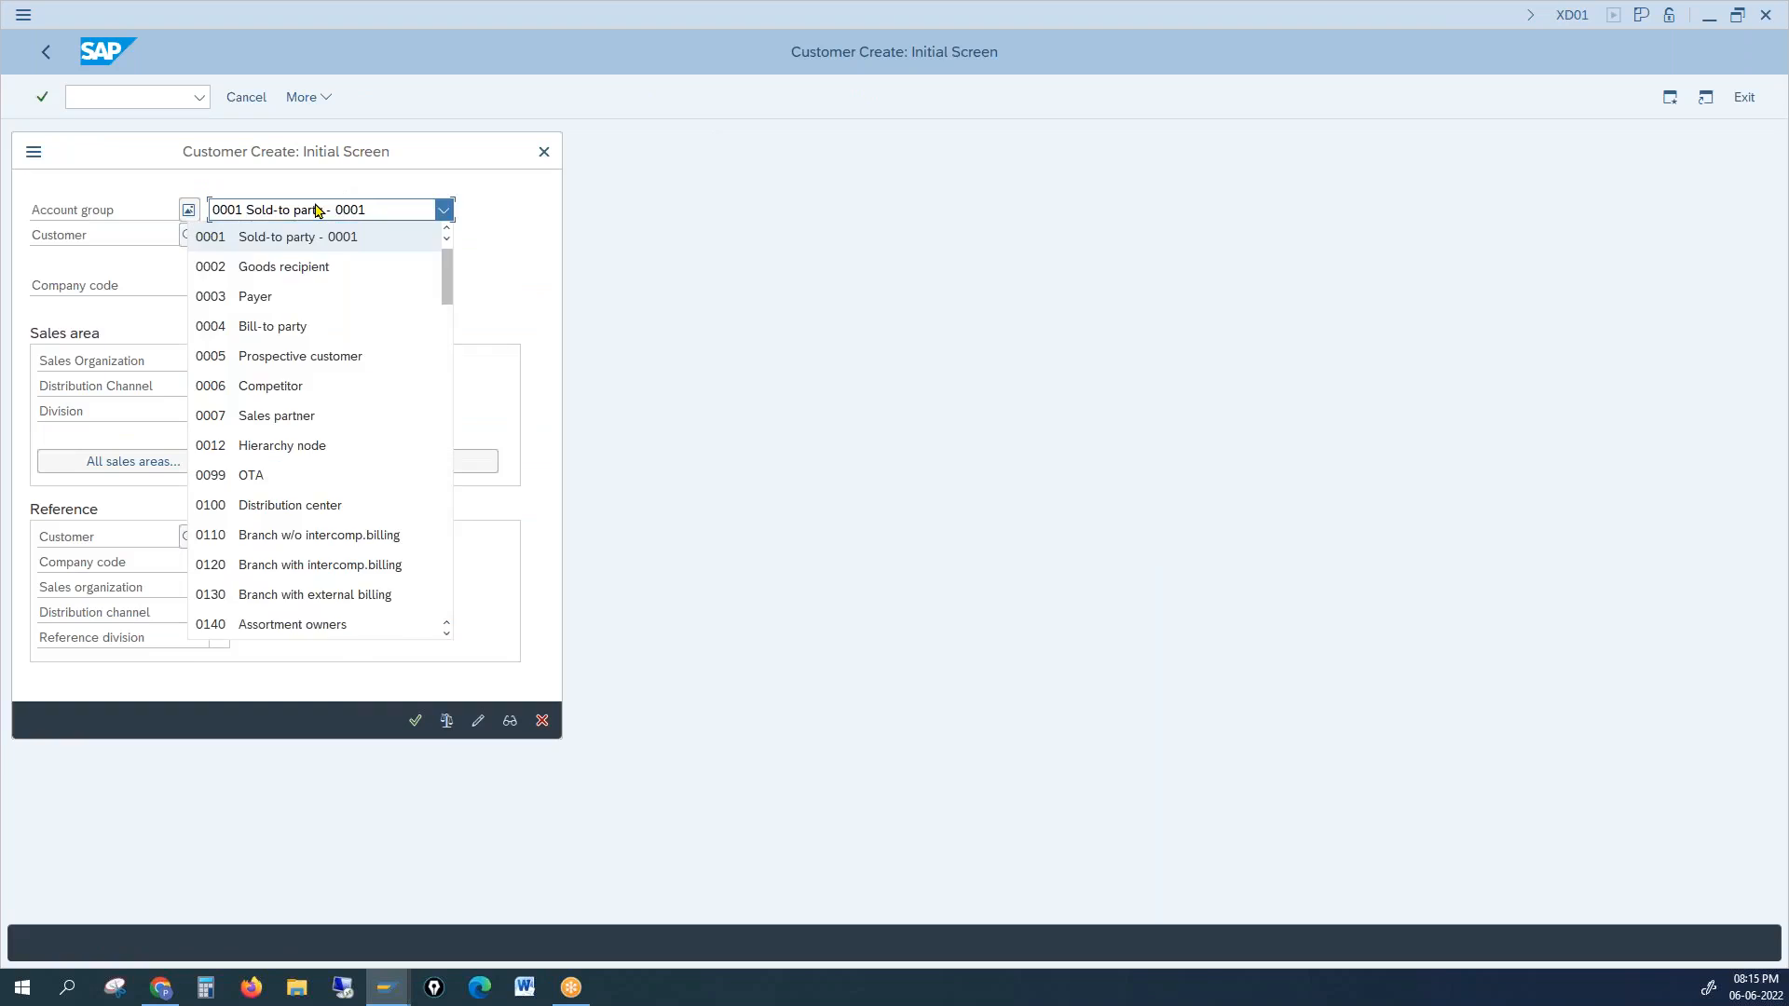
key("Down")
key("Down")
key("Down")
key("Down")
key("Down")
key("Down")
key("Down")
key("Down")
key("Down")
key("Down")
key("Down")
key("Down")
key("Down")
key("Down")
key("Down")
key("Down")
key("Down")
key("Down")
key("Down")
key("Down")
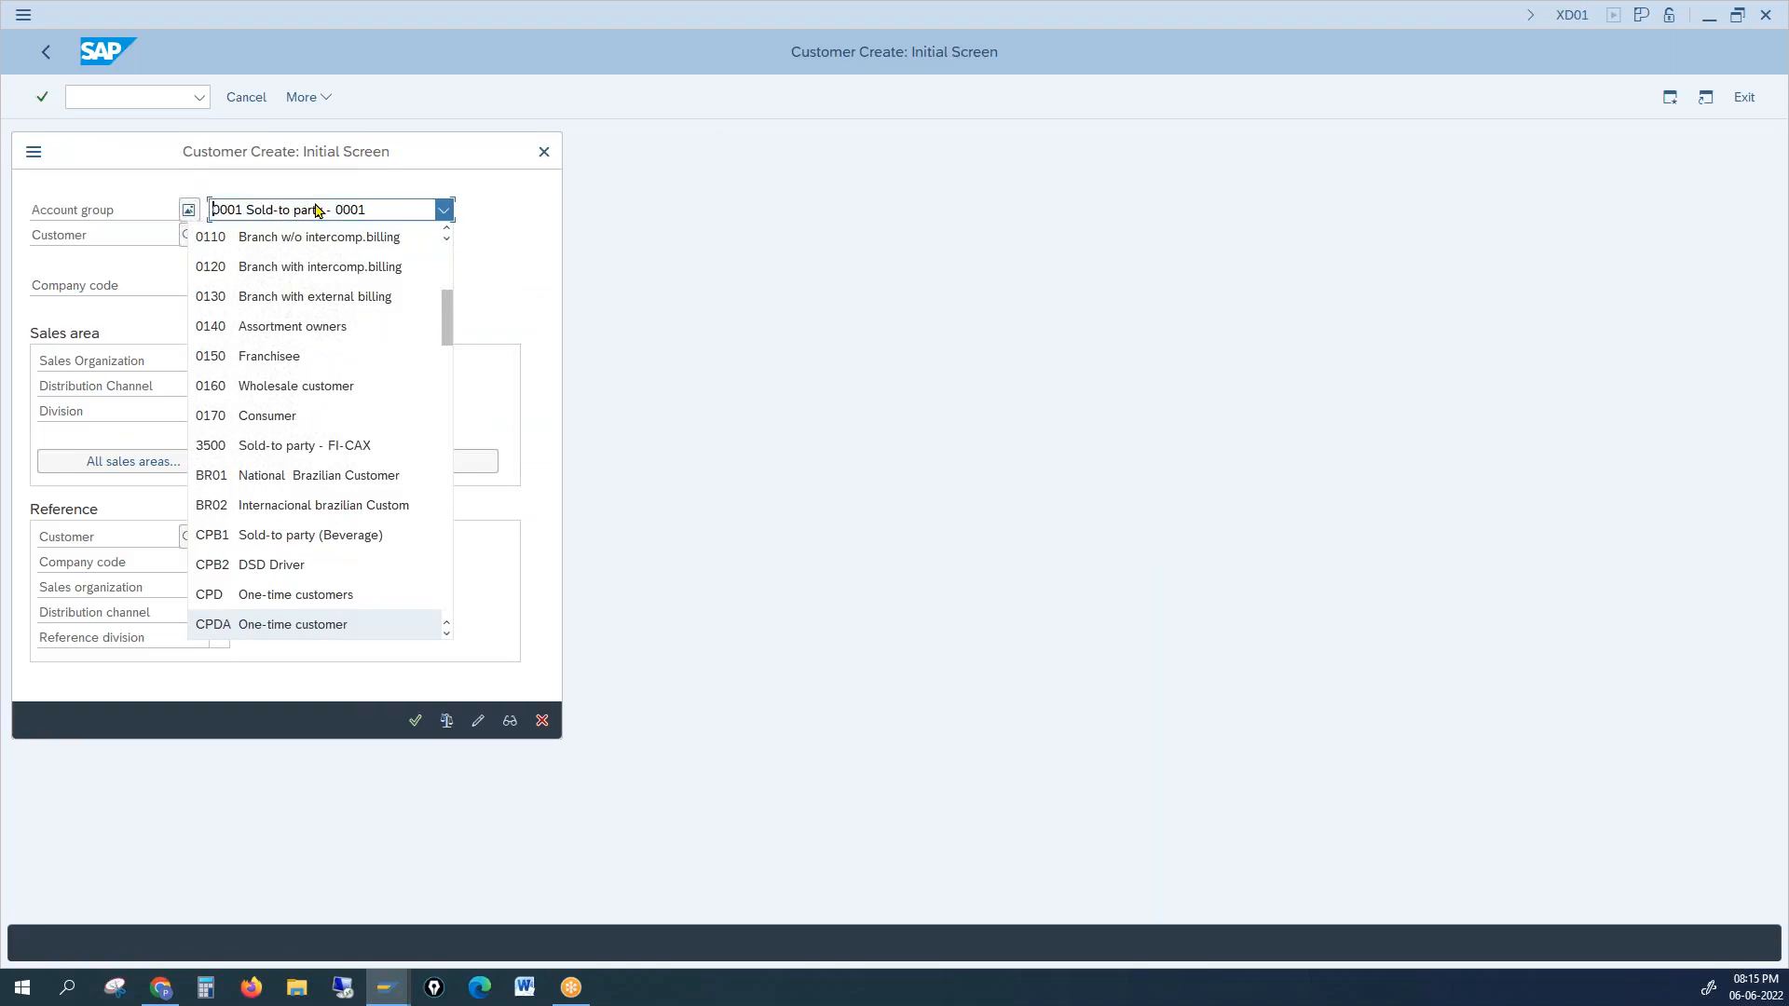
key("Return")
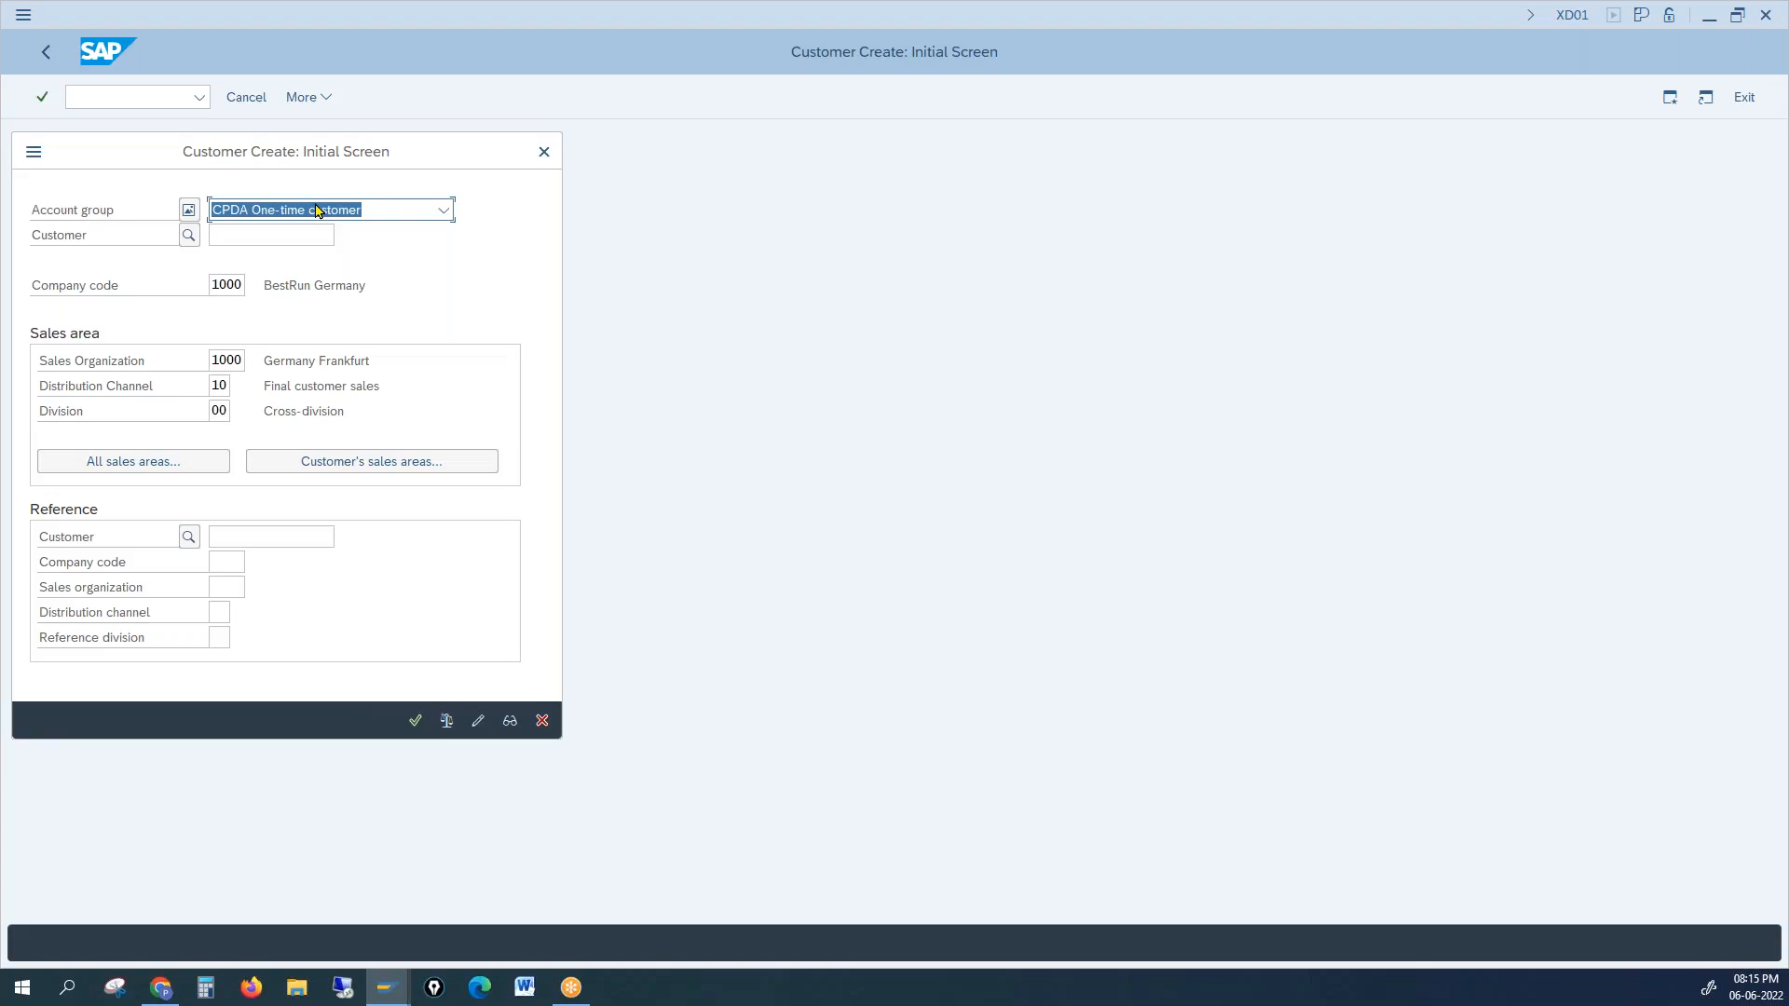
key("Return")
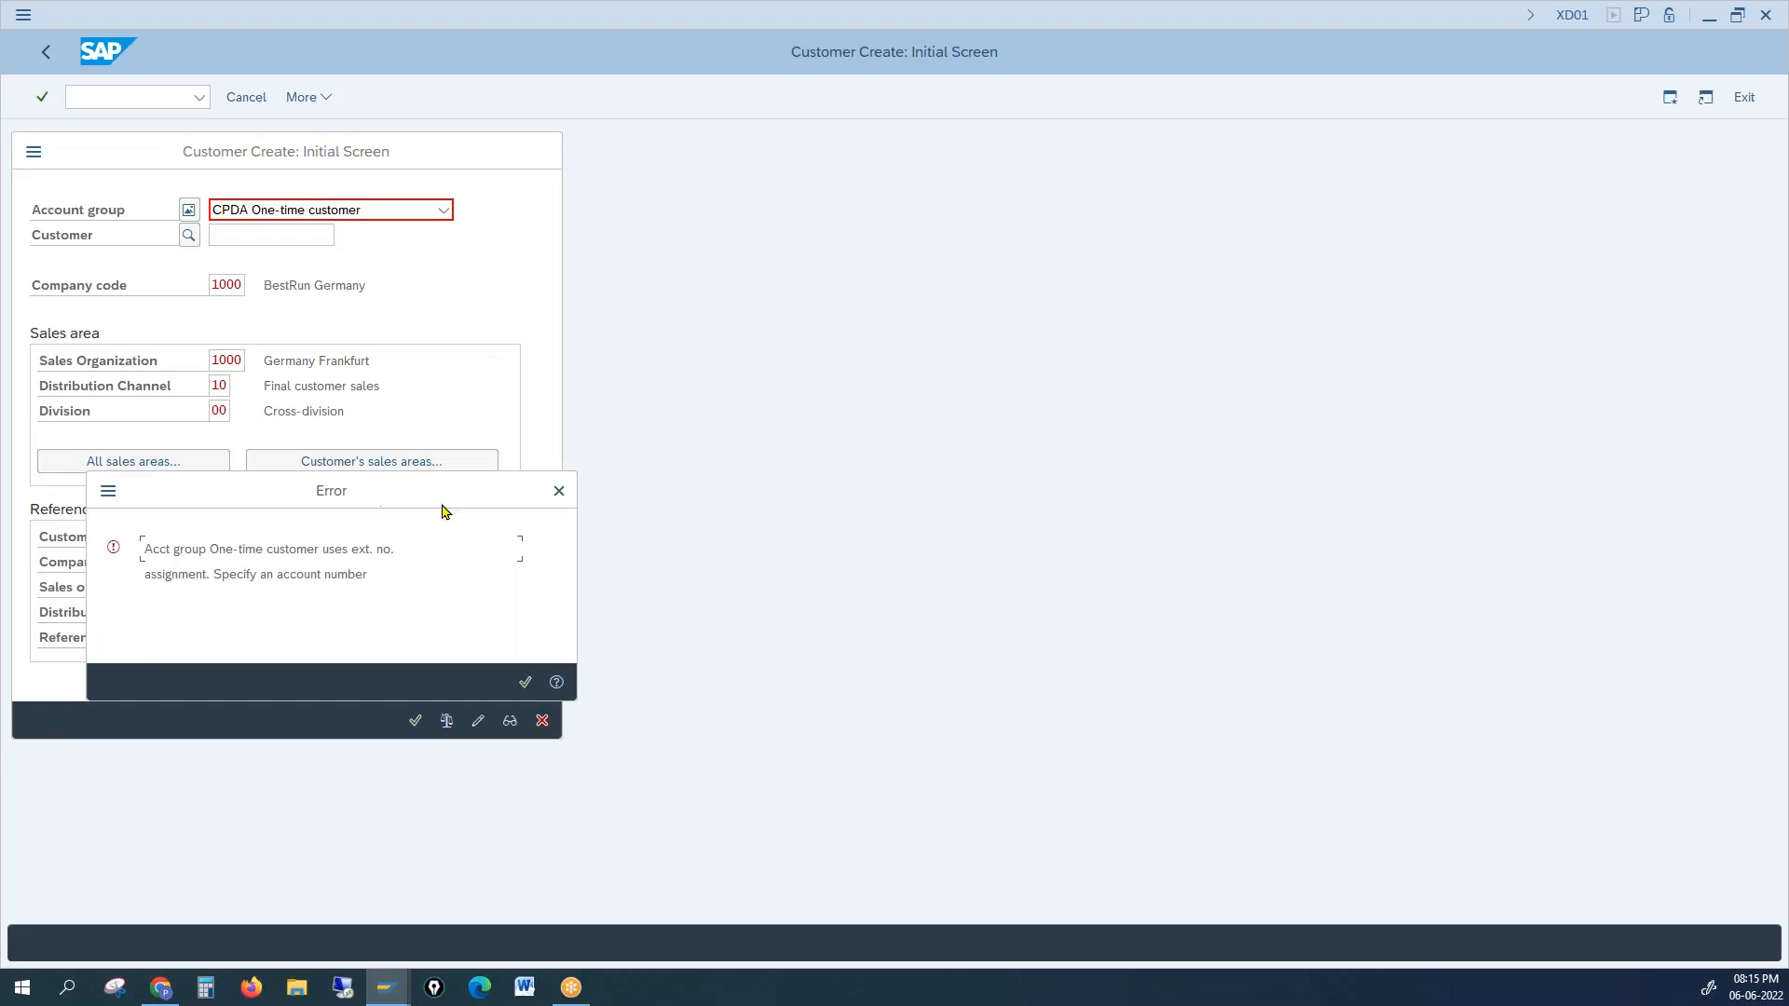
left_click(558, 491)
left_click(227, 237)
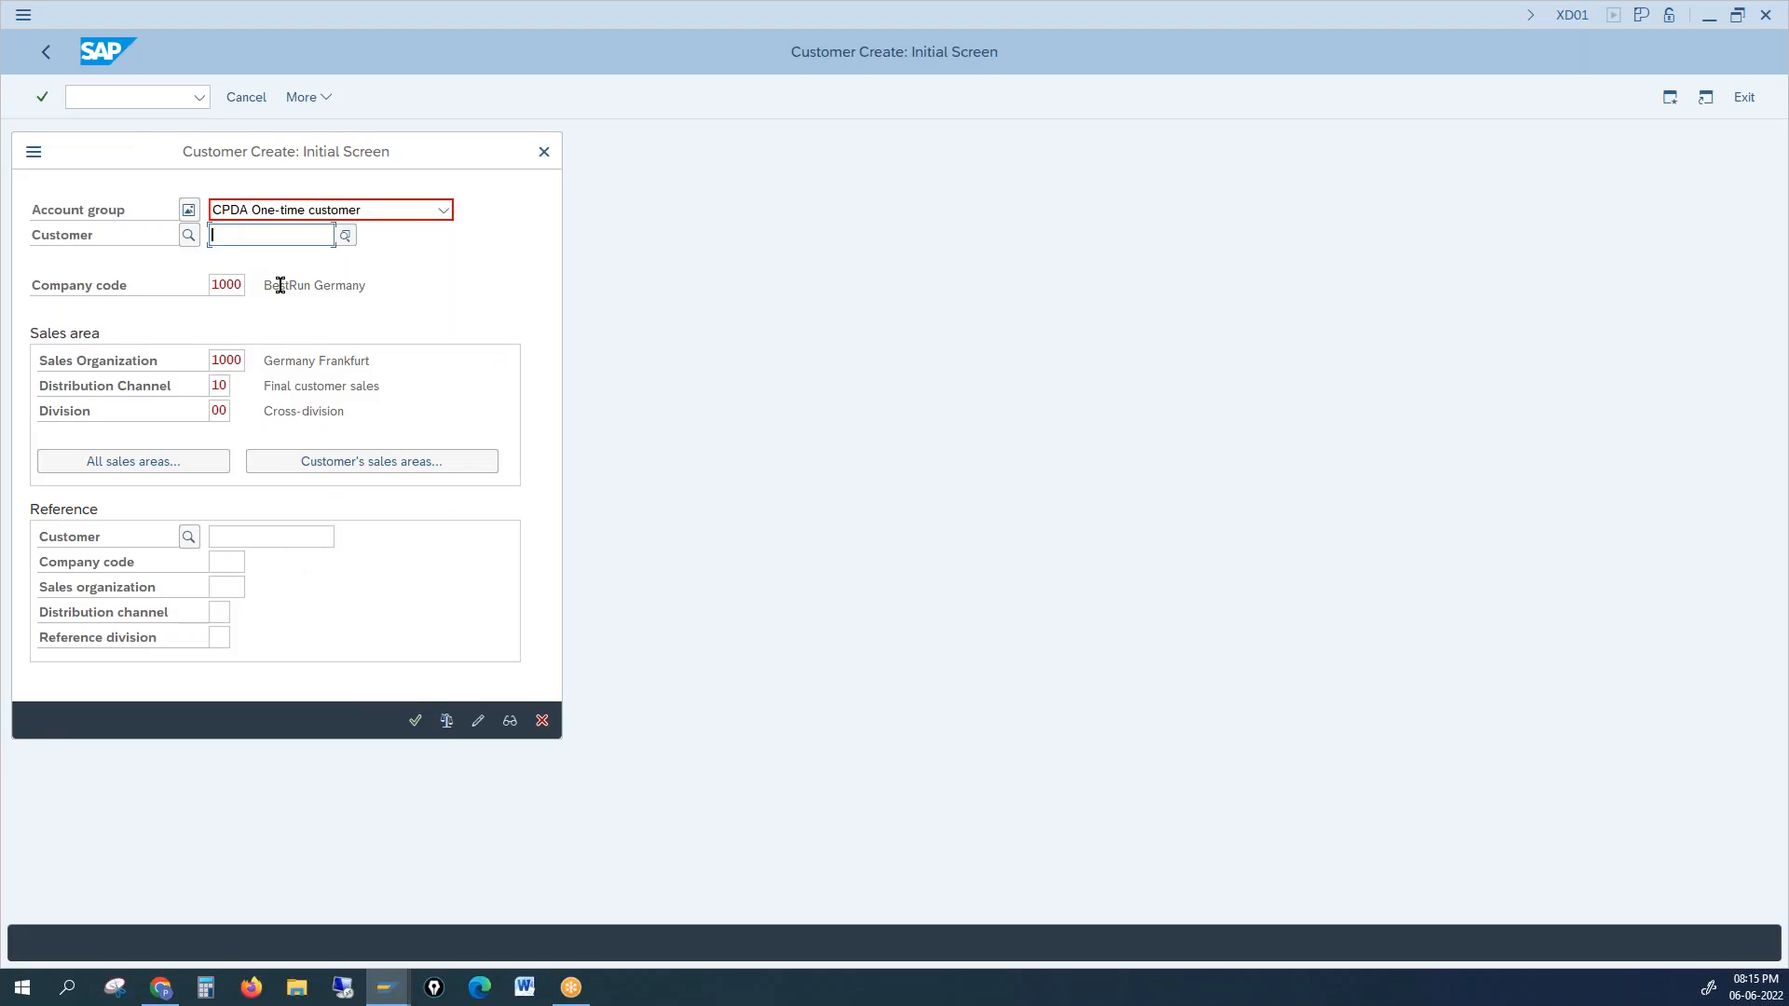
type("azz")
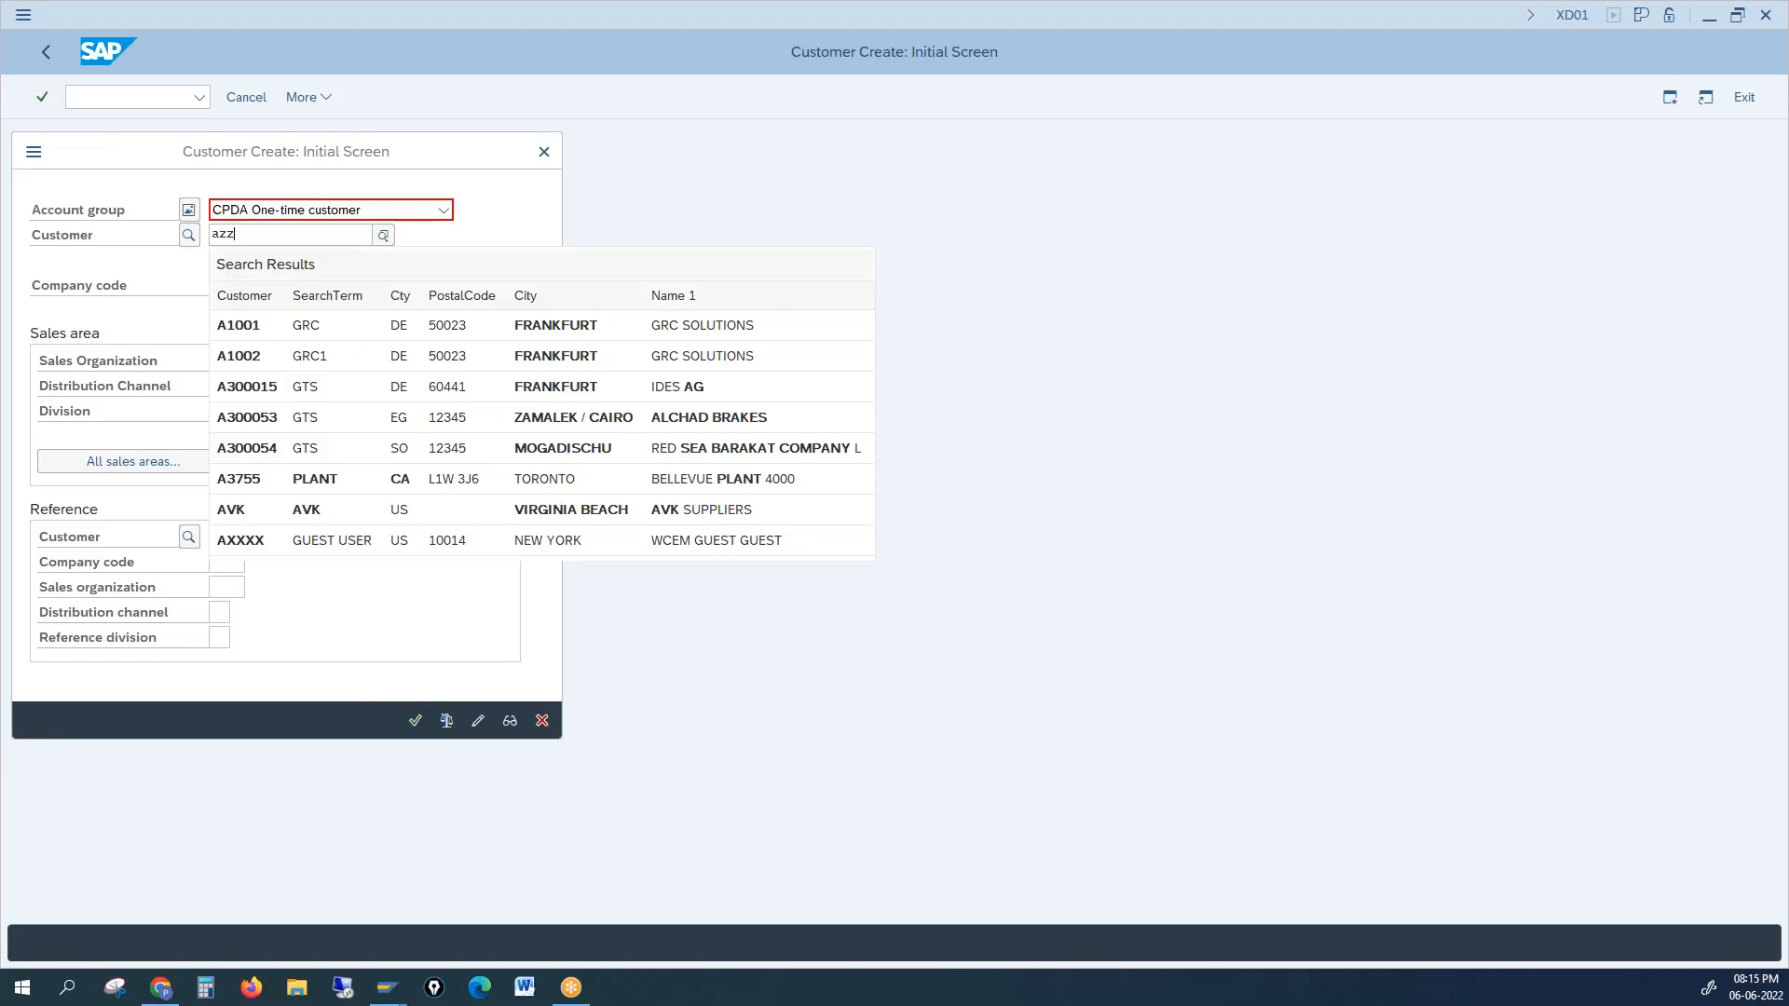
key("Return")
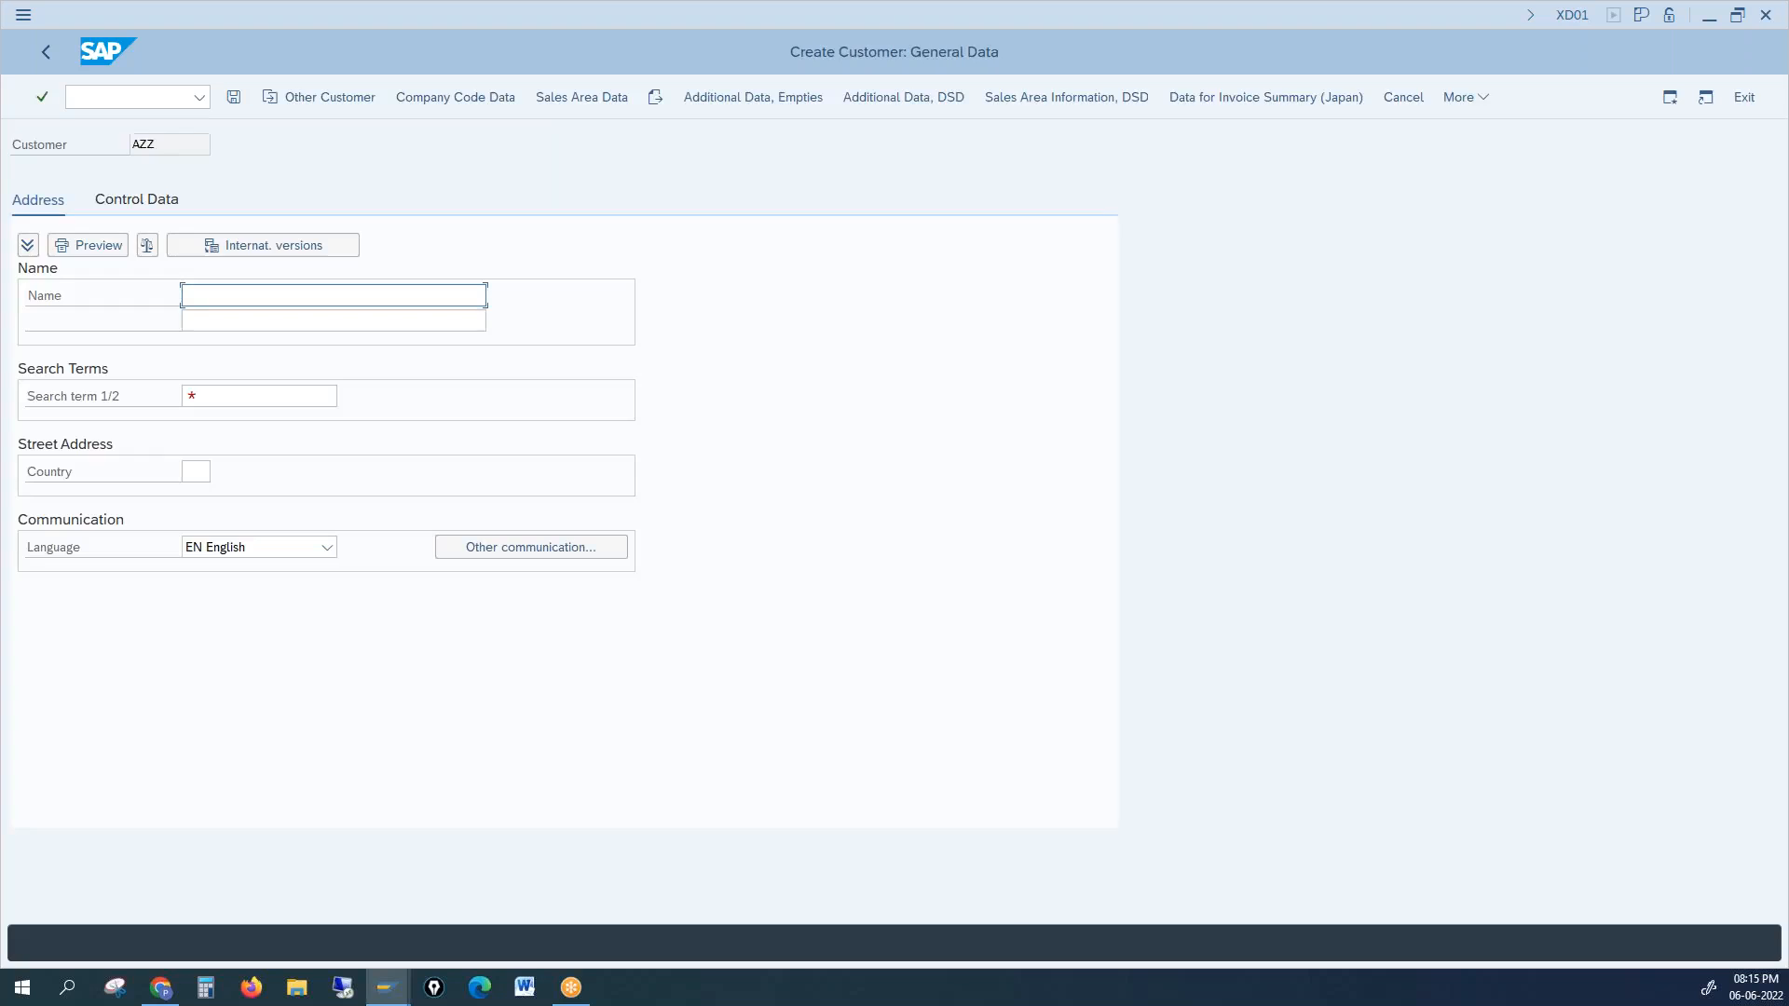
left_click_drag(184, 146, 120, 145)
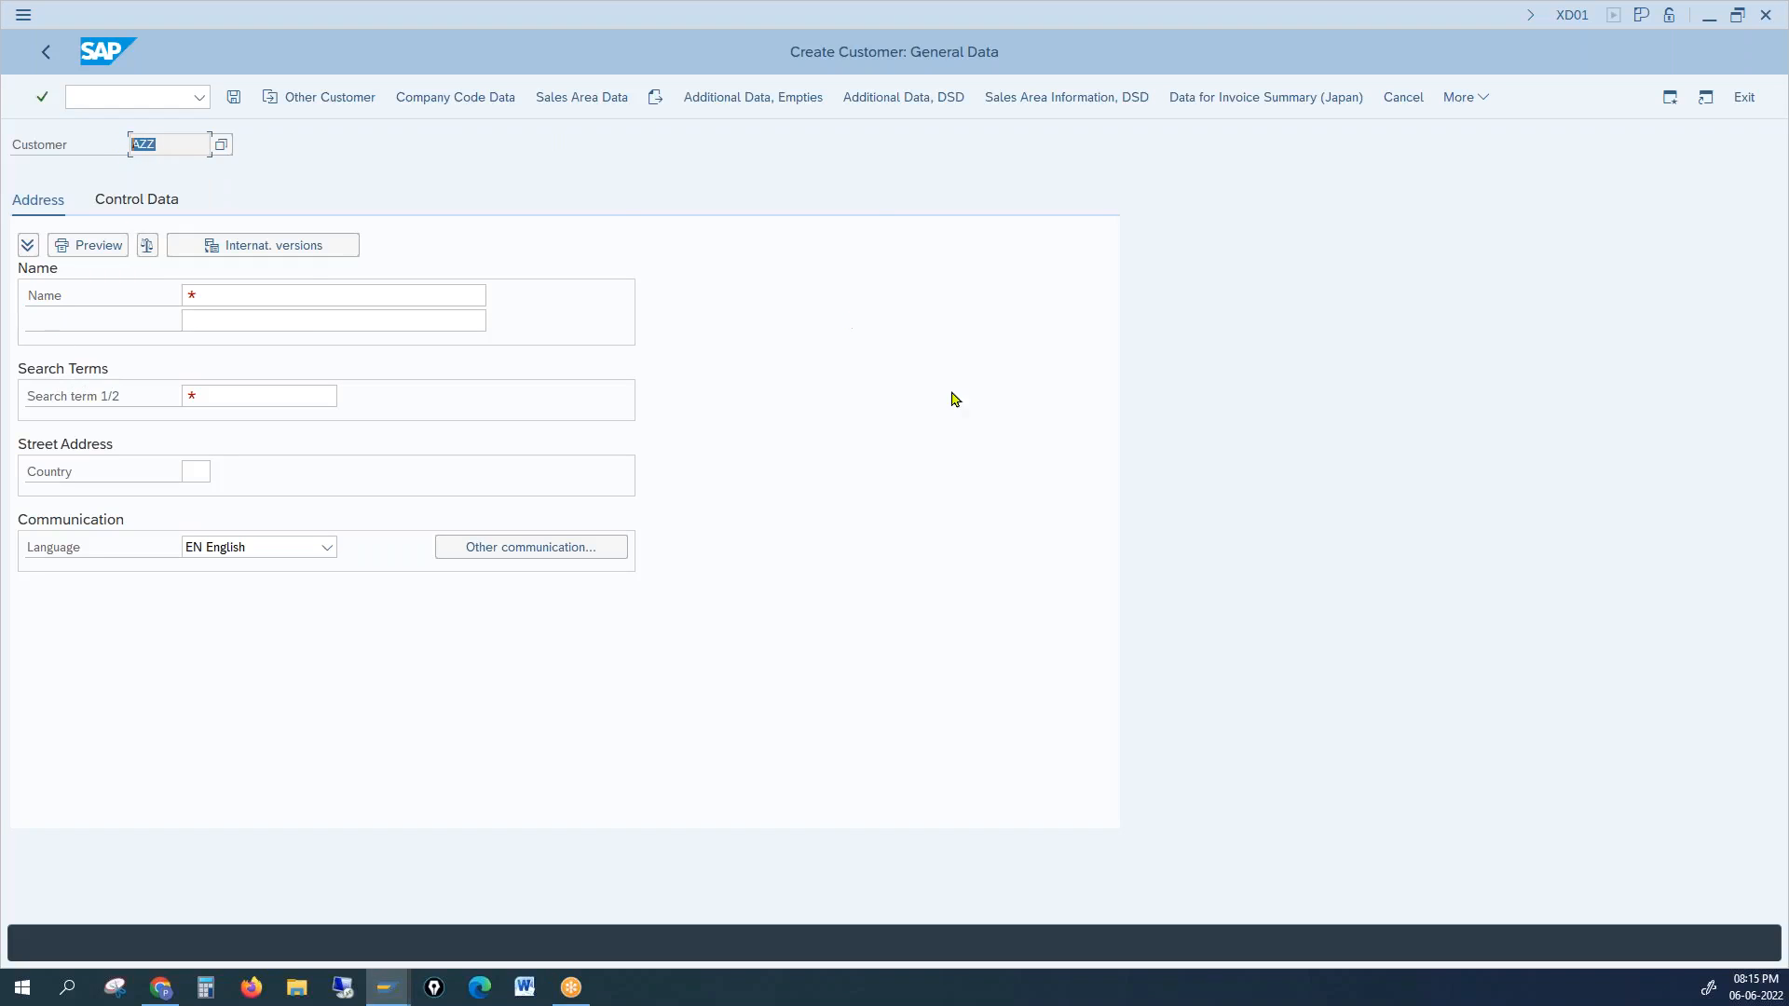
left_click(214, 295)
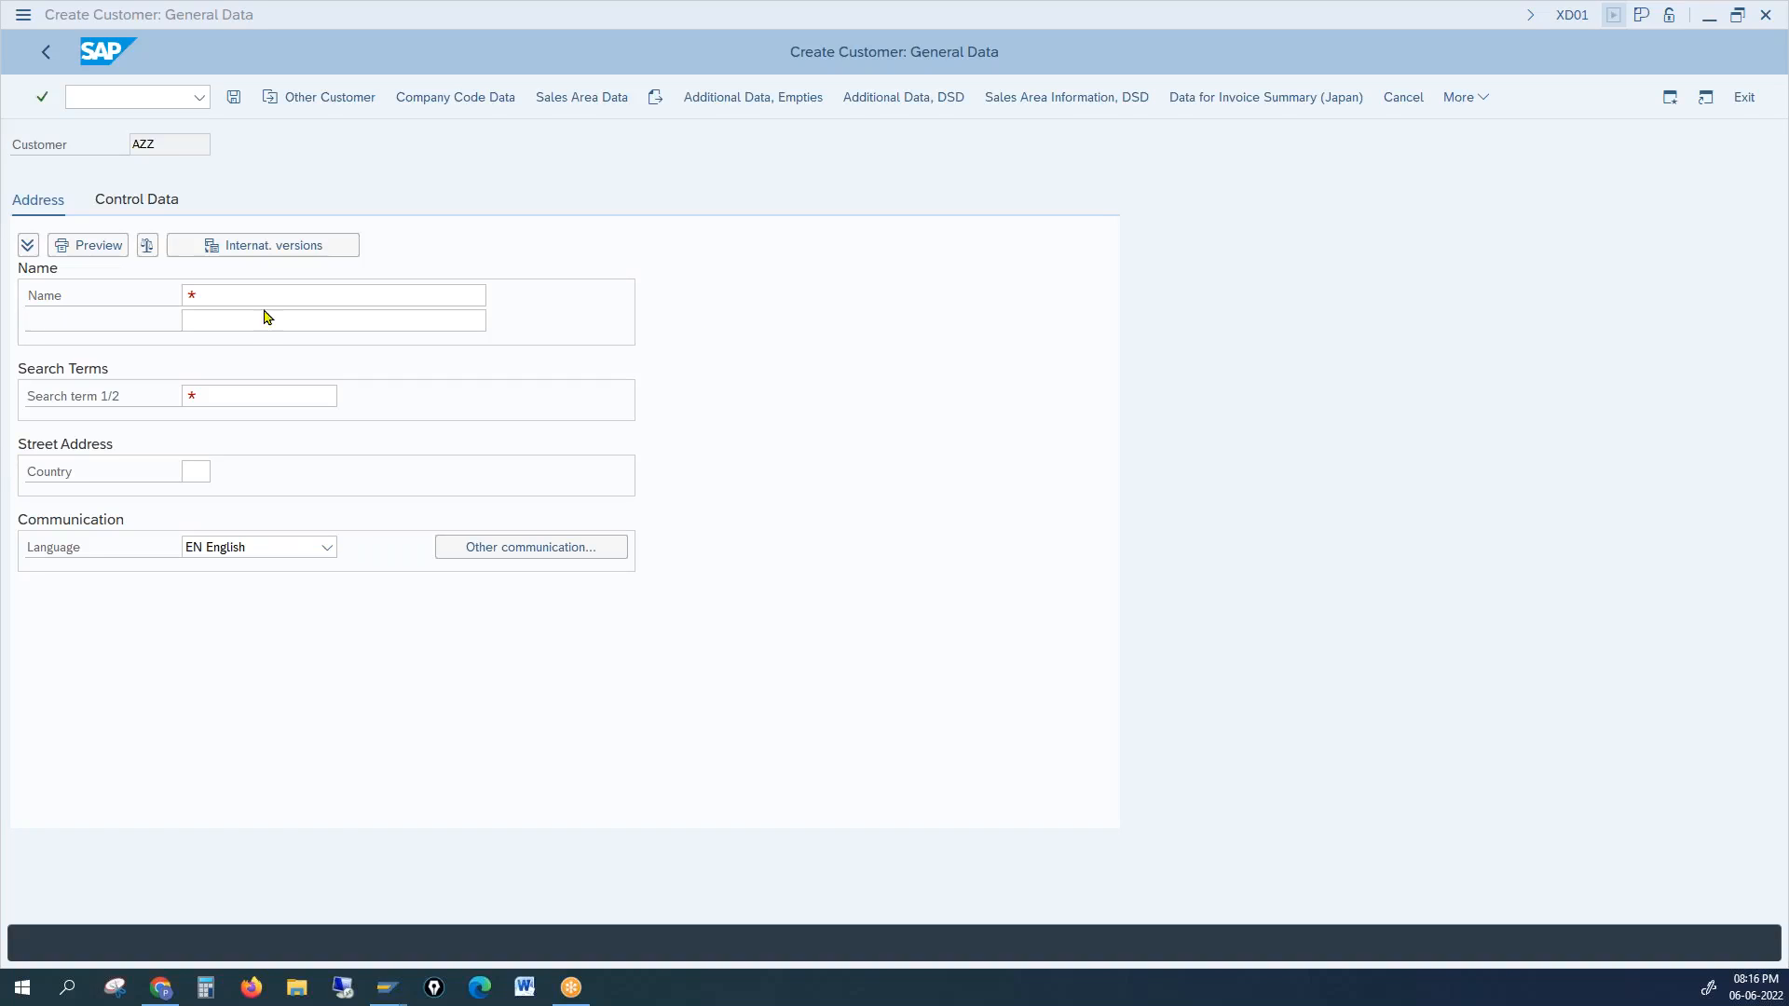
left_click(1004, 337)
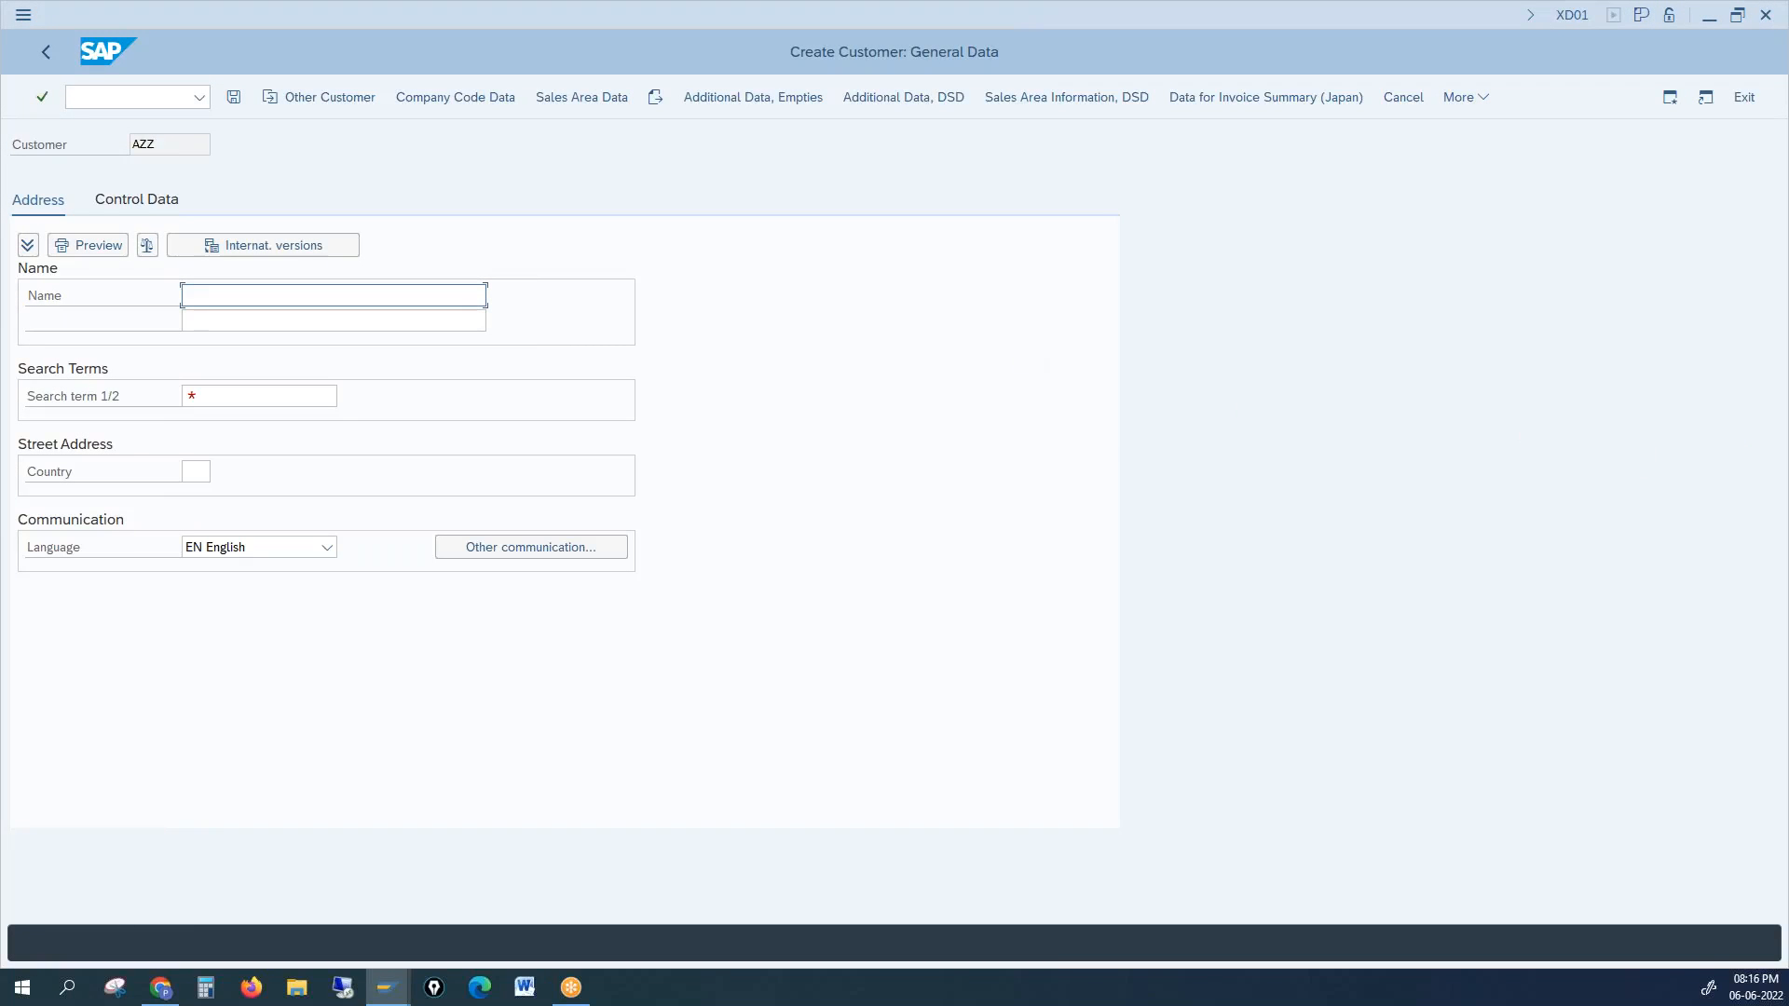
key("alt+Tab")
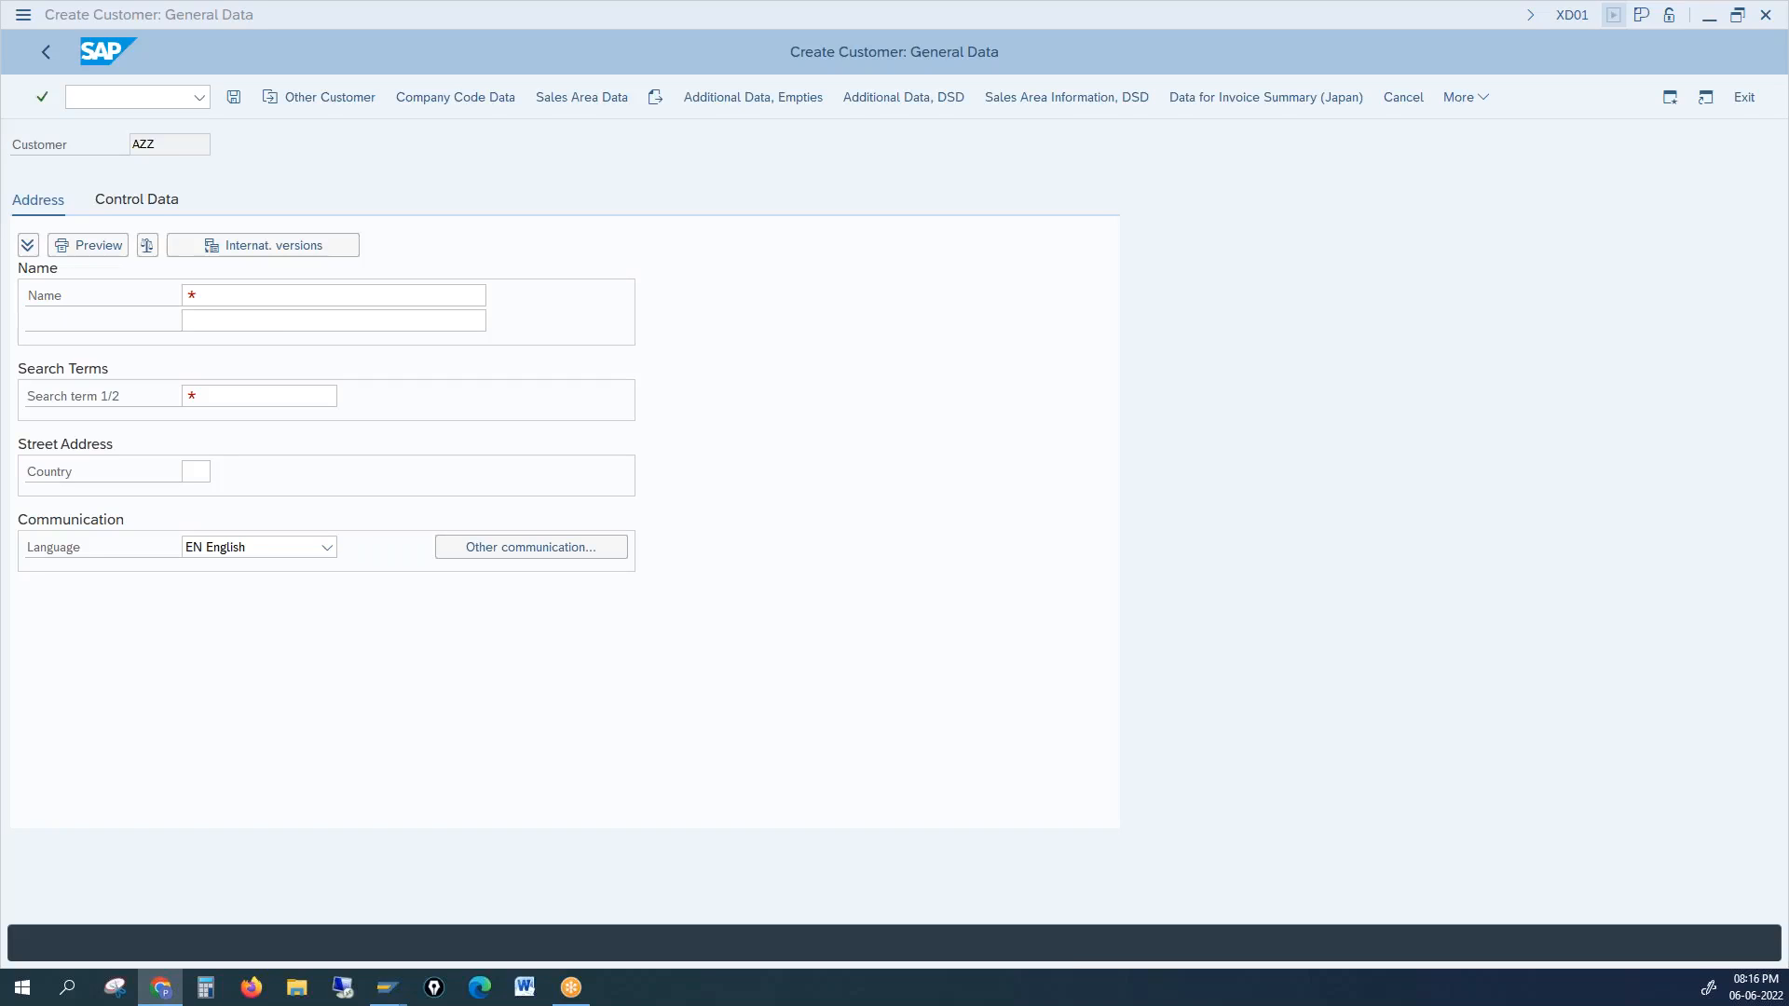
Step: Fill in the name 'onetimer cust 0-6' and search term ADD on the General Data form
left_click(943, 428)
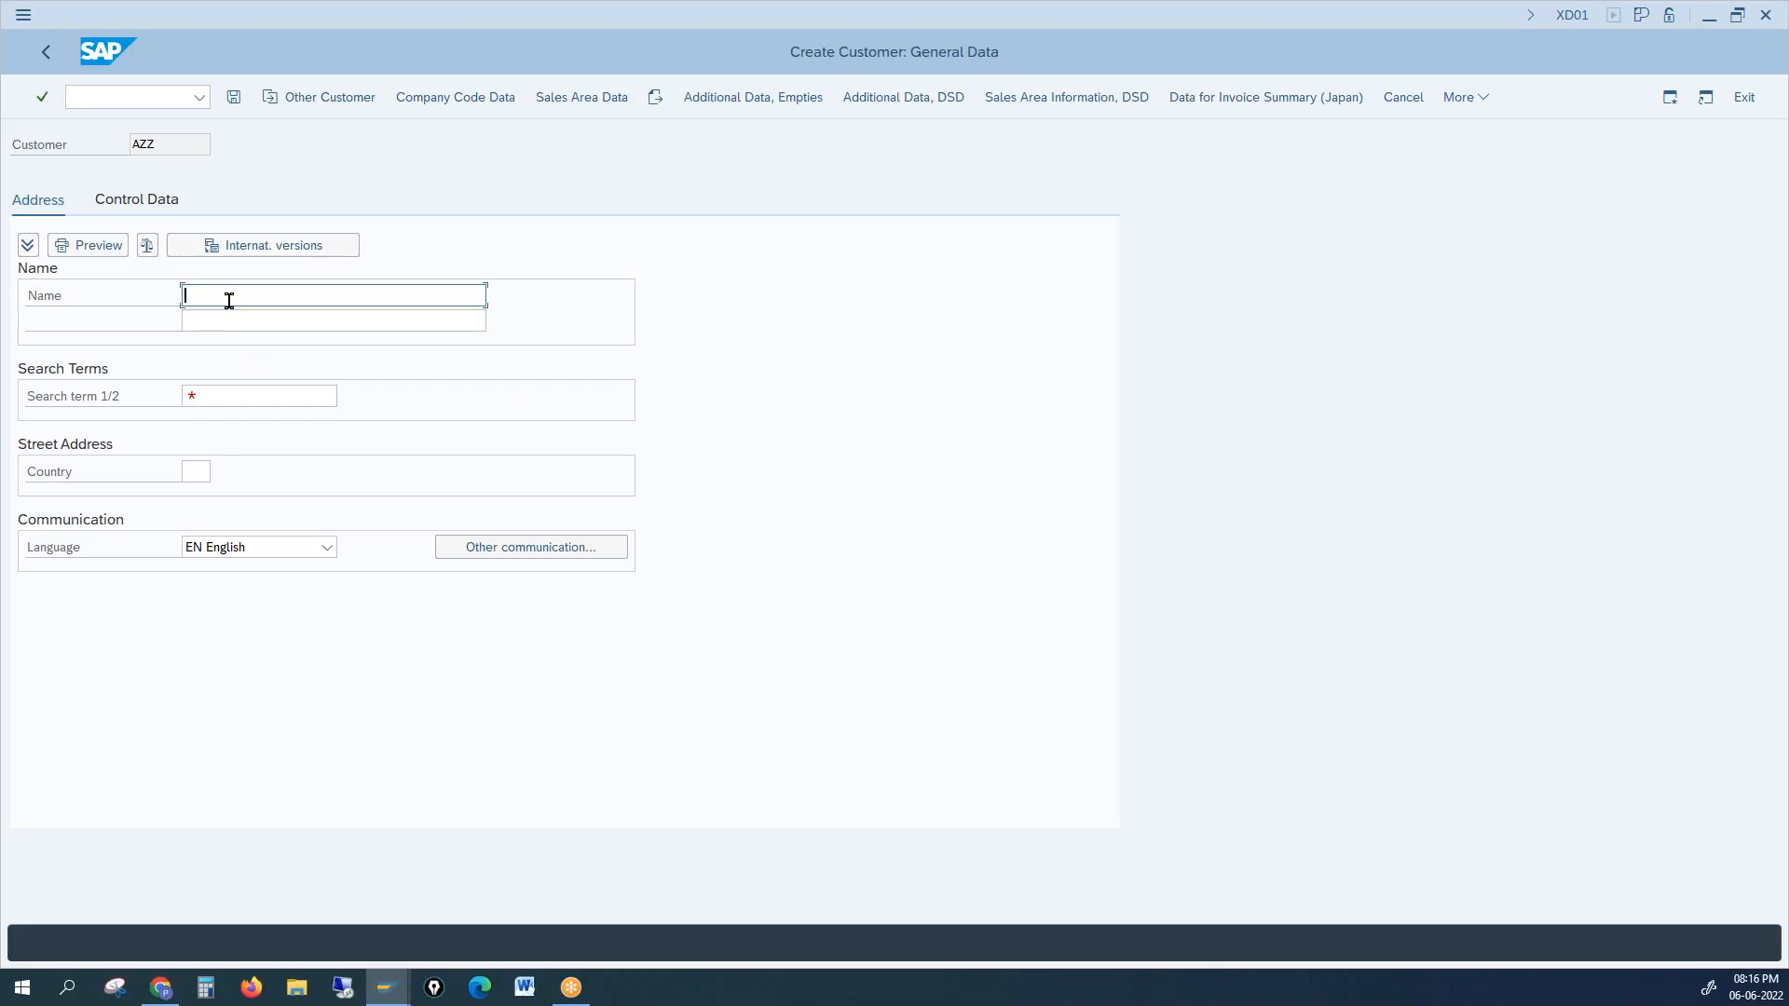
type("onetimer")
type(" cust ")
type("0")
type("-6")
key("Return")
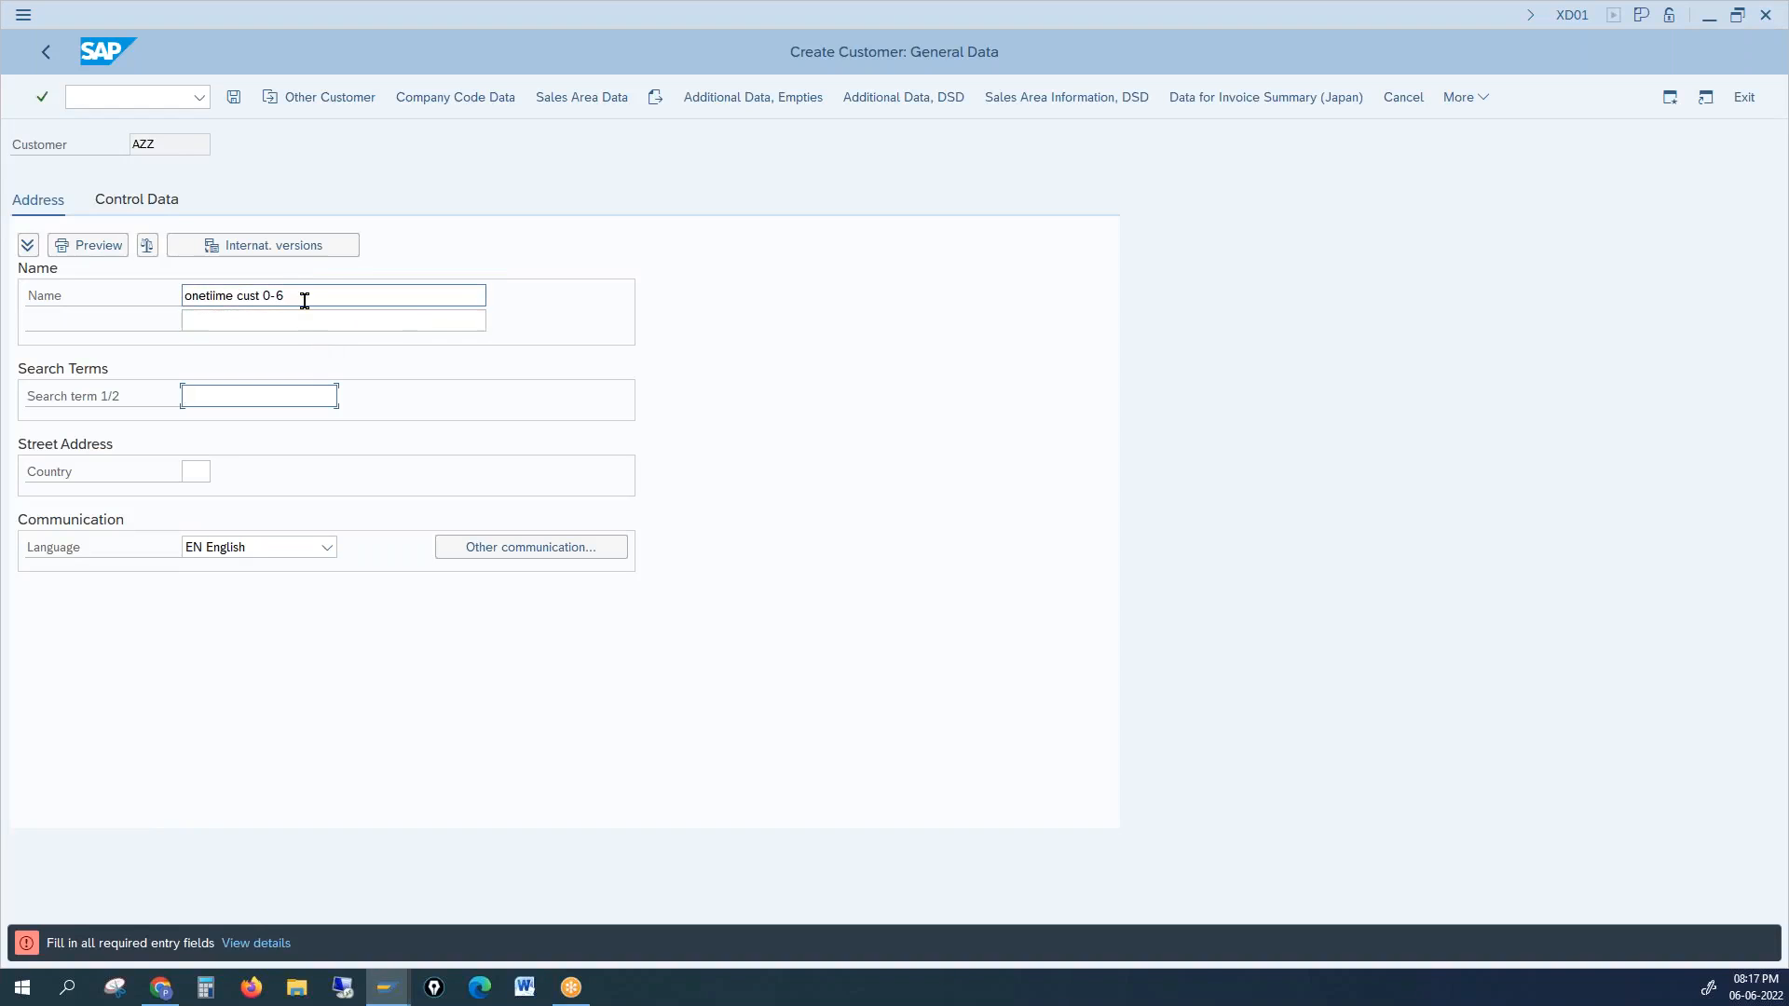
left_click_drag(308, 296, 138, 297)
left_click(252, 398)
type("add")
key("Return")
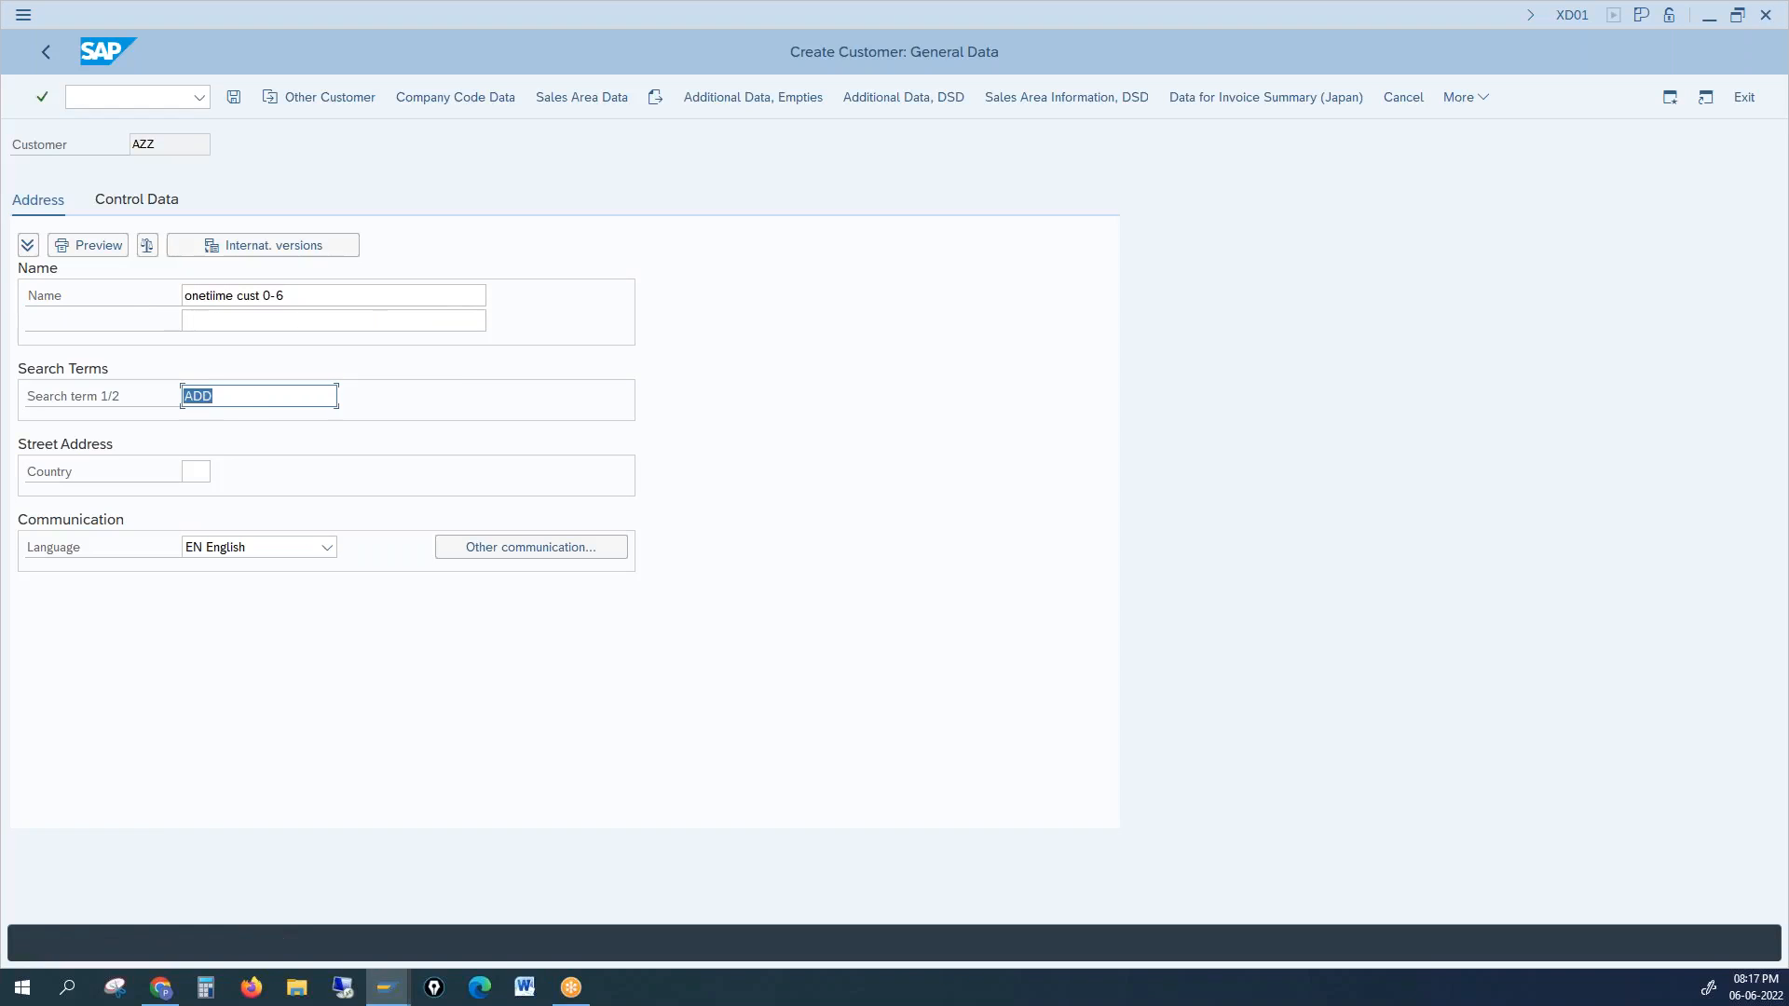
left_click_drag(314, 296, 103, 297)
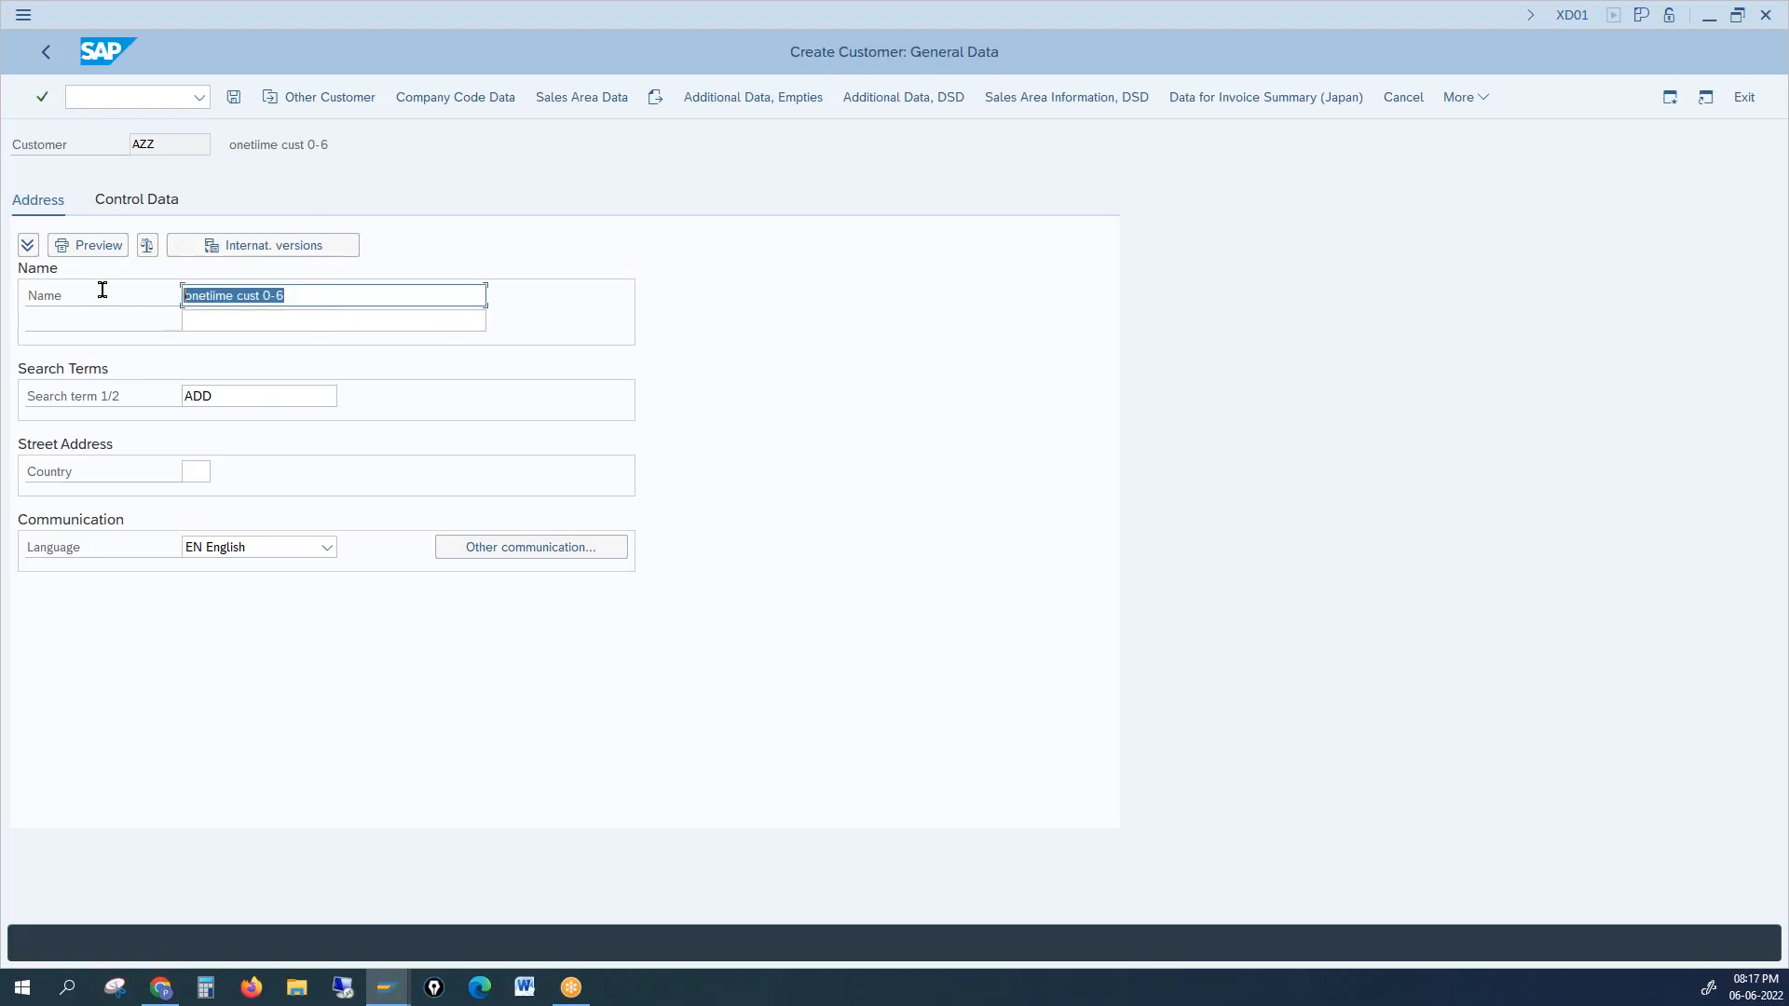
Step: Move past the general data and pick reconciliation account 125000 from the value list
left_click(234, 98)
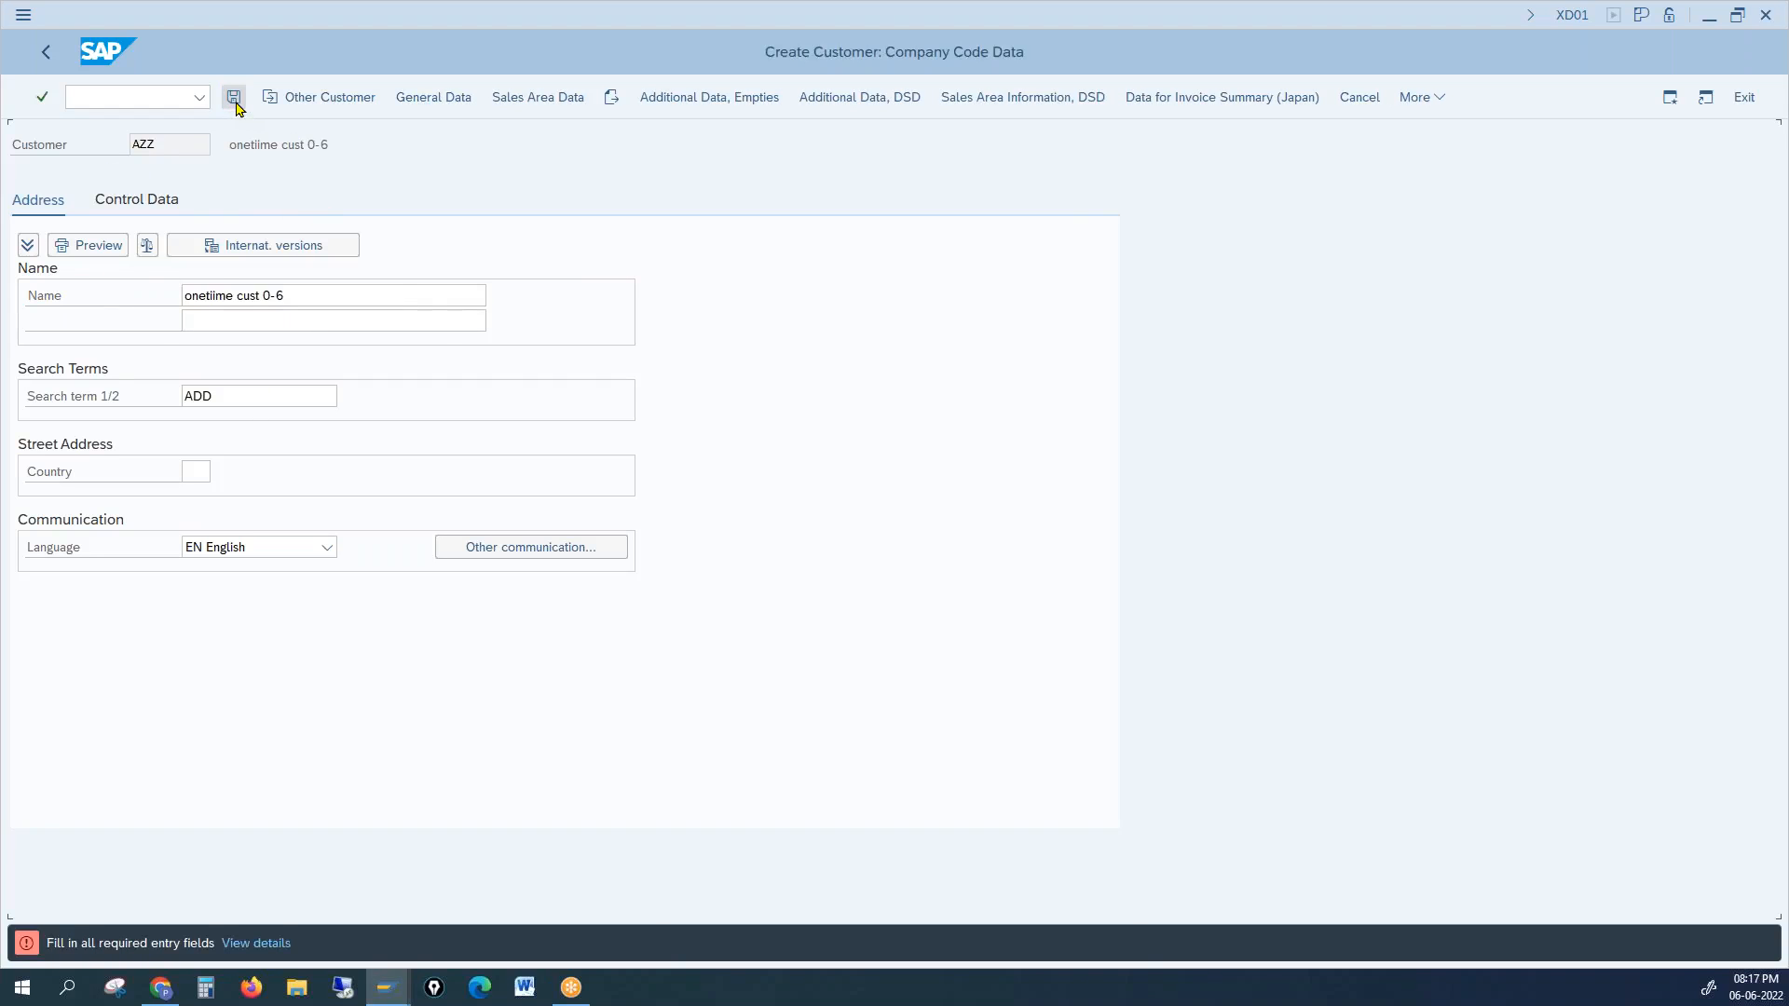
left_click(207, 300)
type("1")
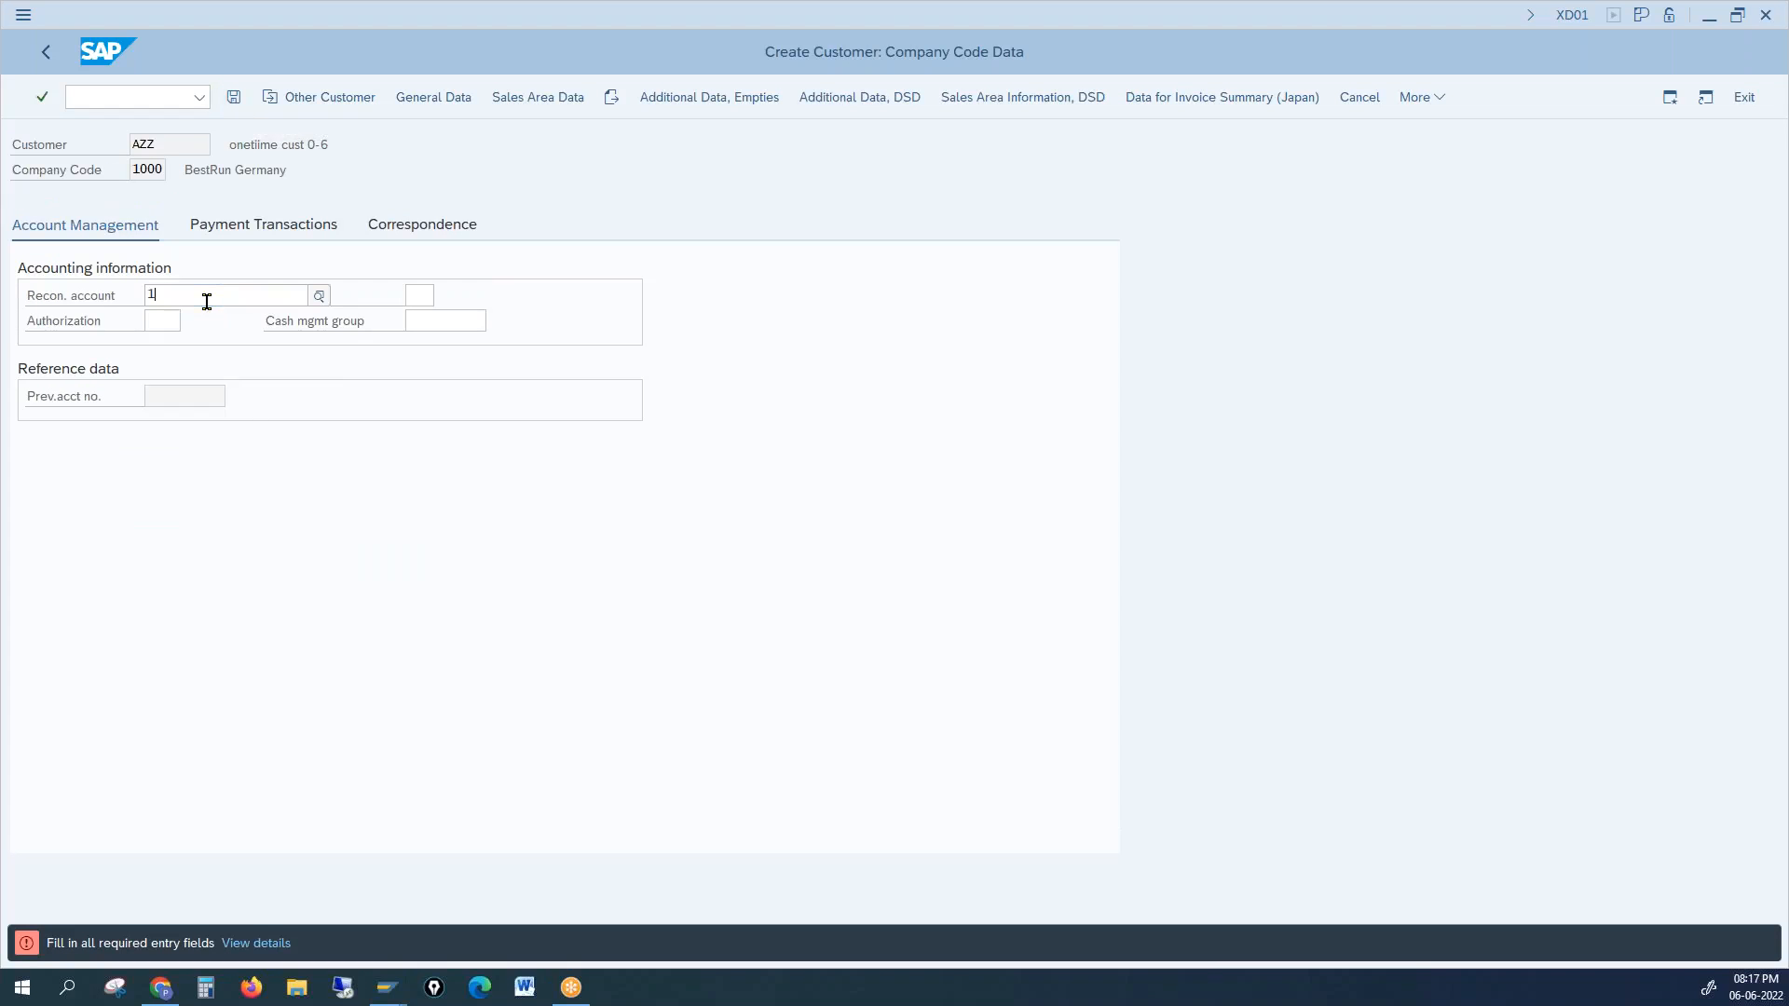
key("Return")
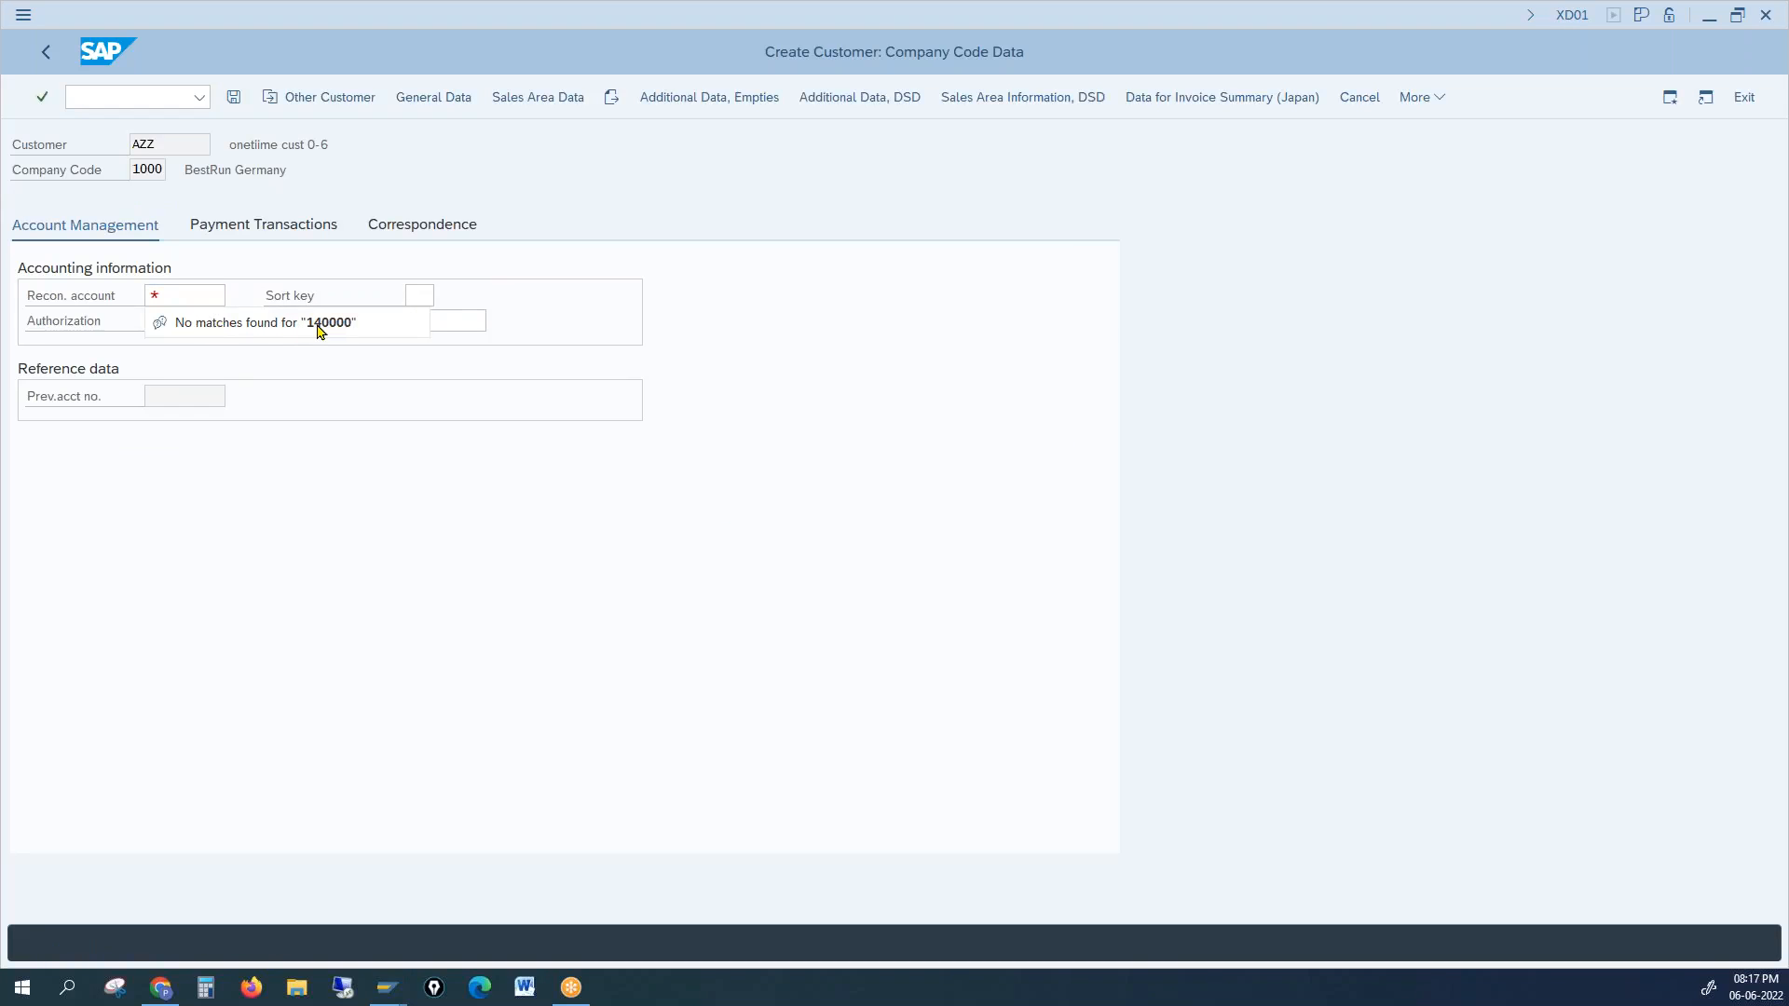
left_click(181, 296)
left_click(236, 298)
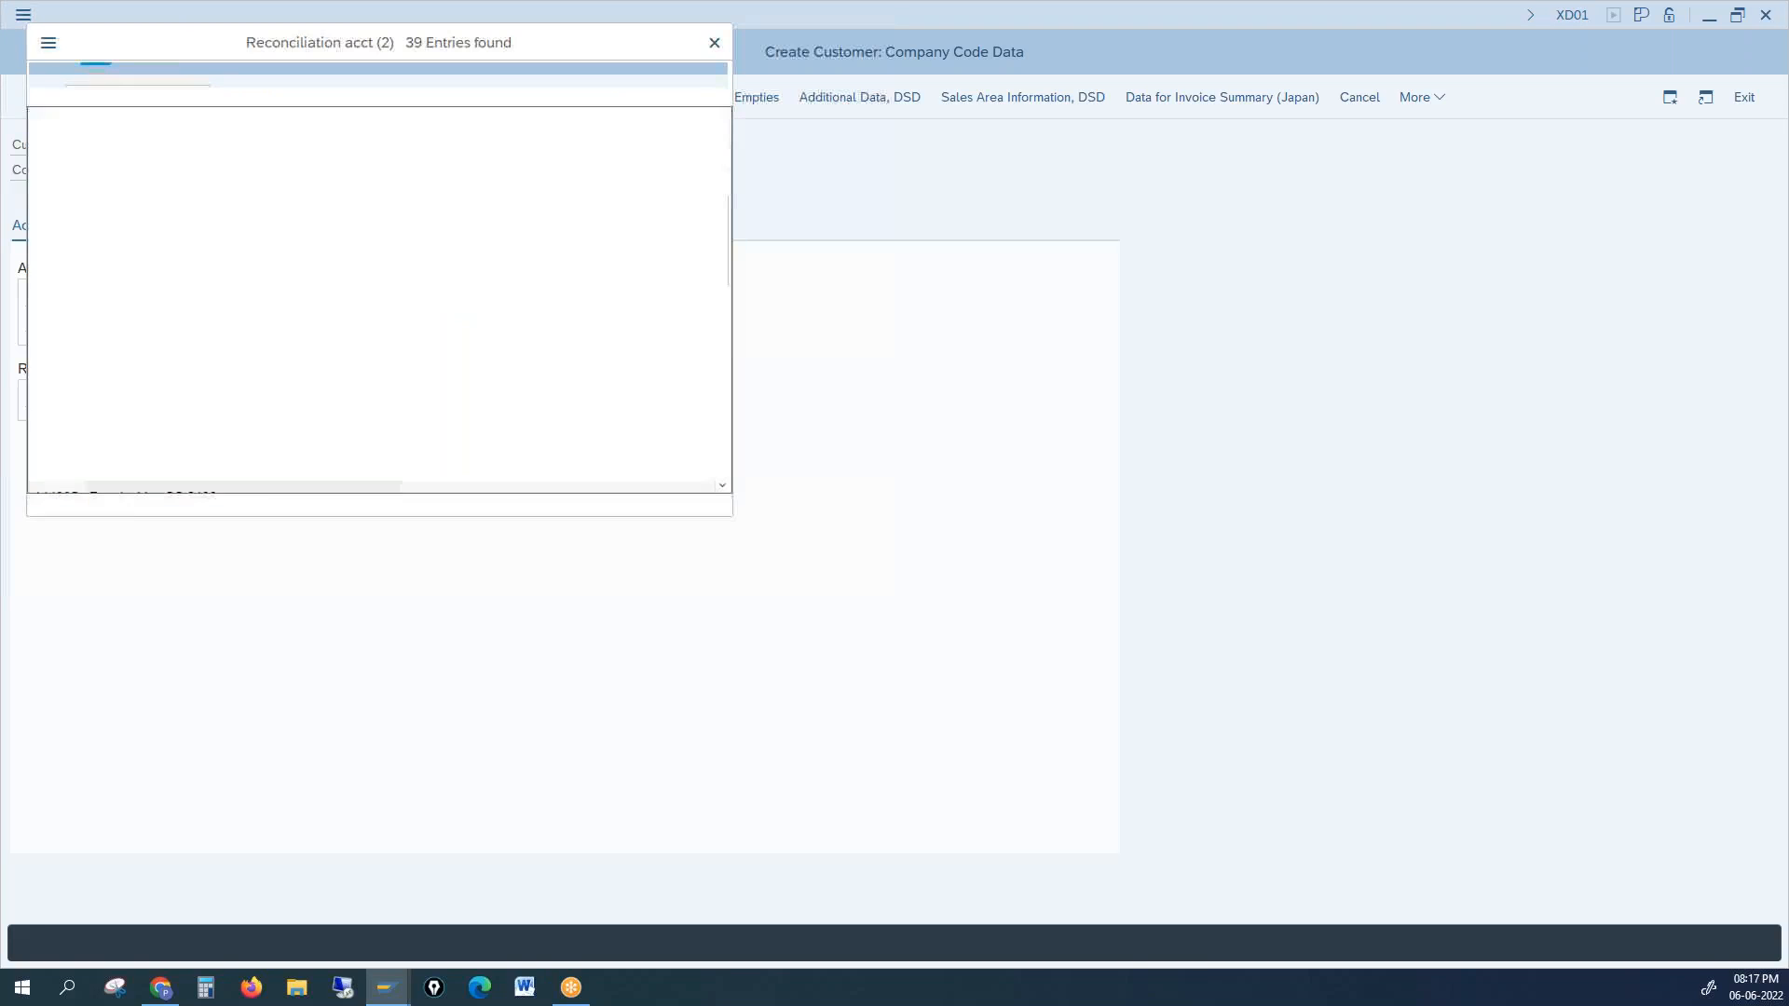
double_click(67, 189)
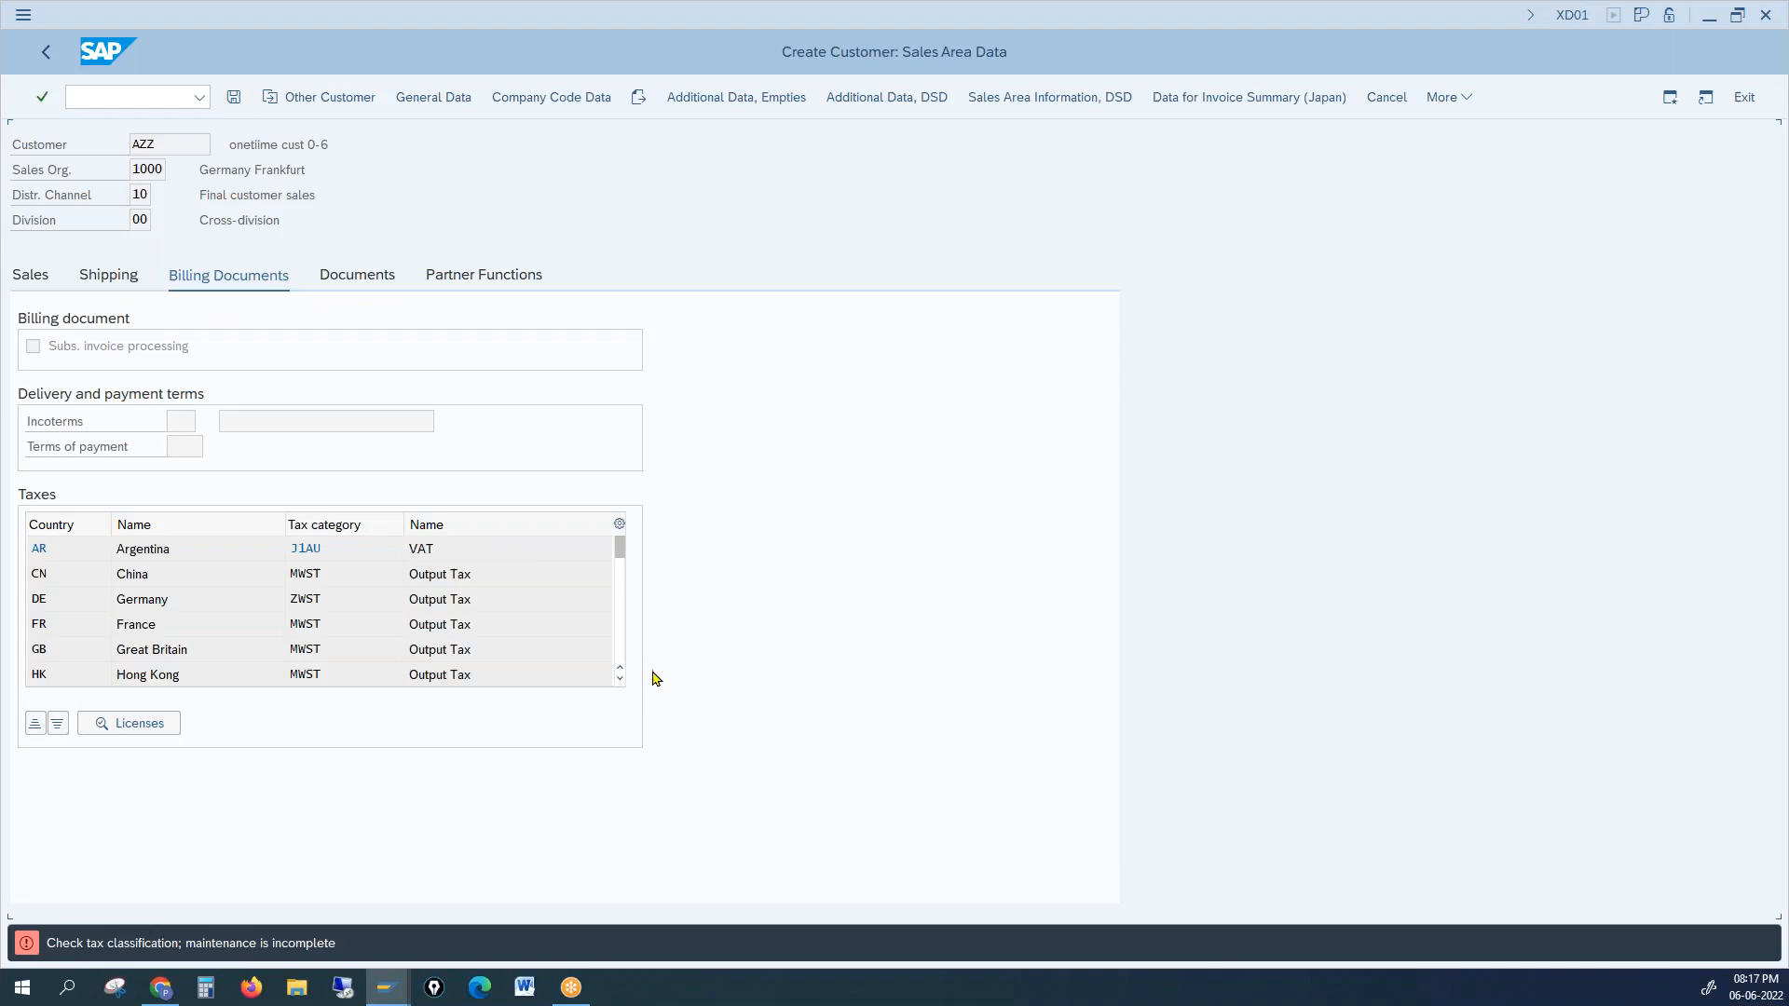
Step: Narrow the Name column and set tax classification 1 for AR, CN, DE and FR
left_click(522, 584)
left_click_drag(286, 528, 127, 528)
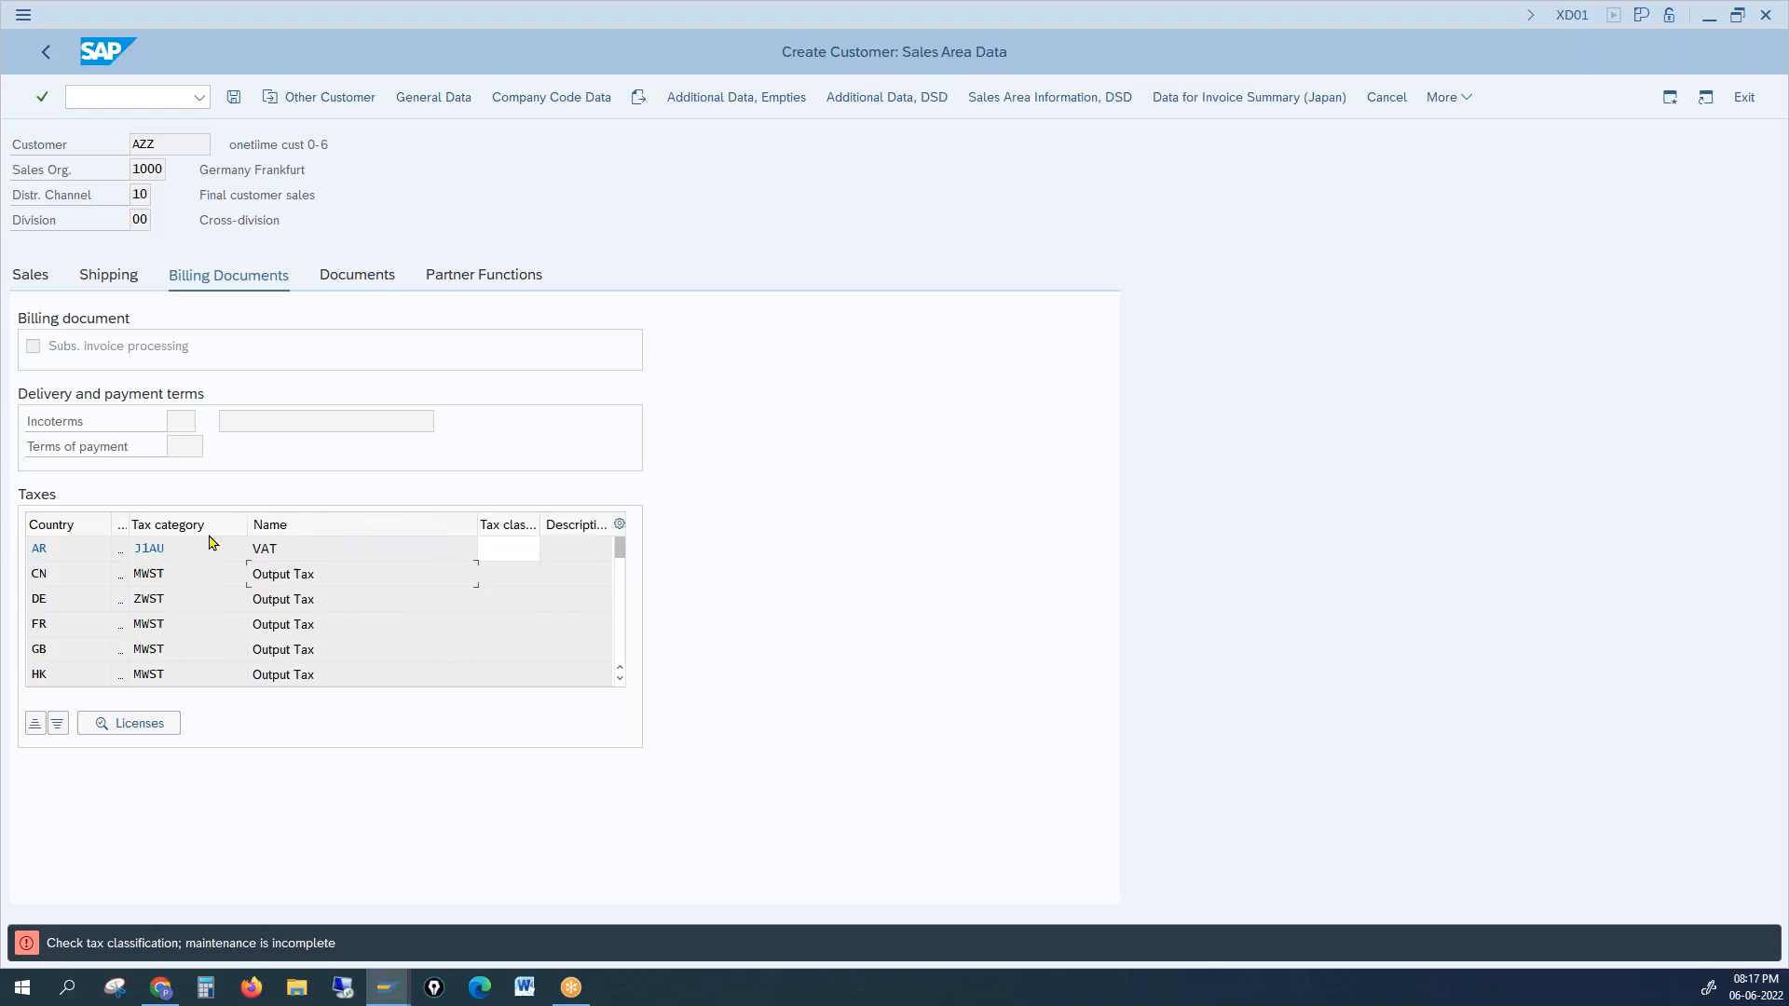
left_click(501, 546)
type("1")
key("Down")
type("1")
key("Down")
type("1")
key("Down")
type("1")
key("Down")
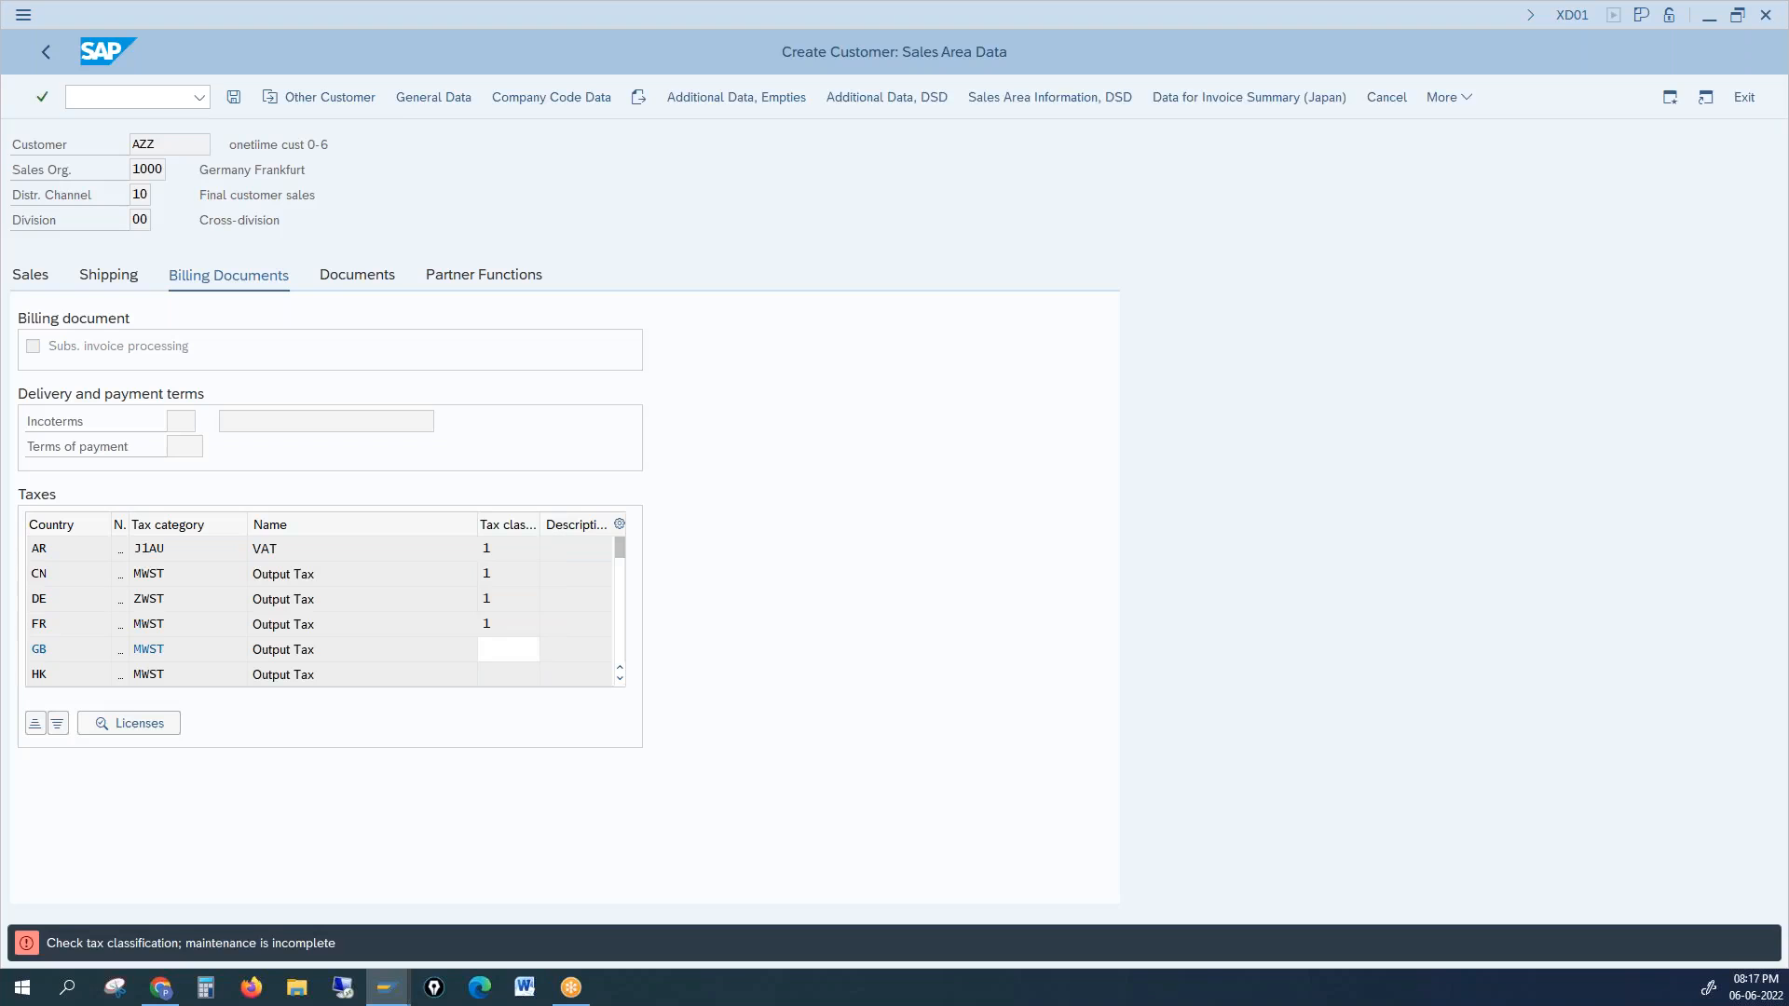
Step: Set tax classification 0 for GB, HK, IT and NL
type("0")
key("Down")
type("0")
key("Return")
type("0")
key("Return")
type("0")
key("Return")
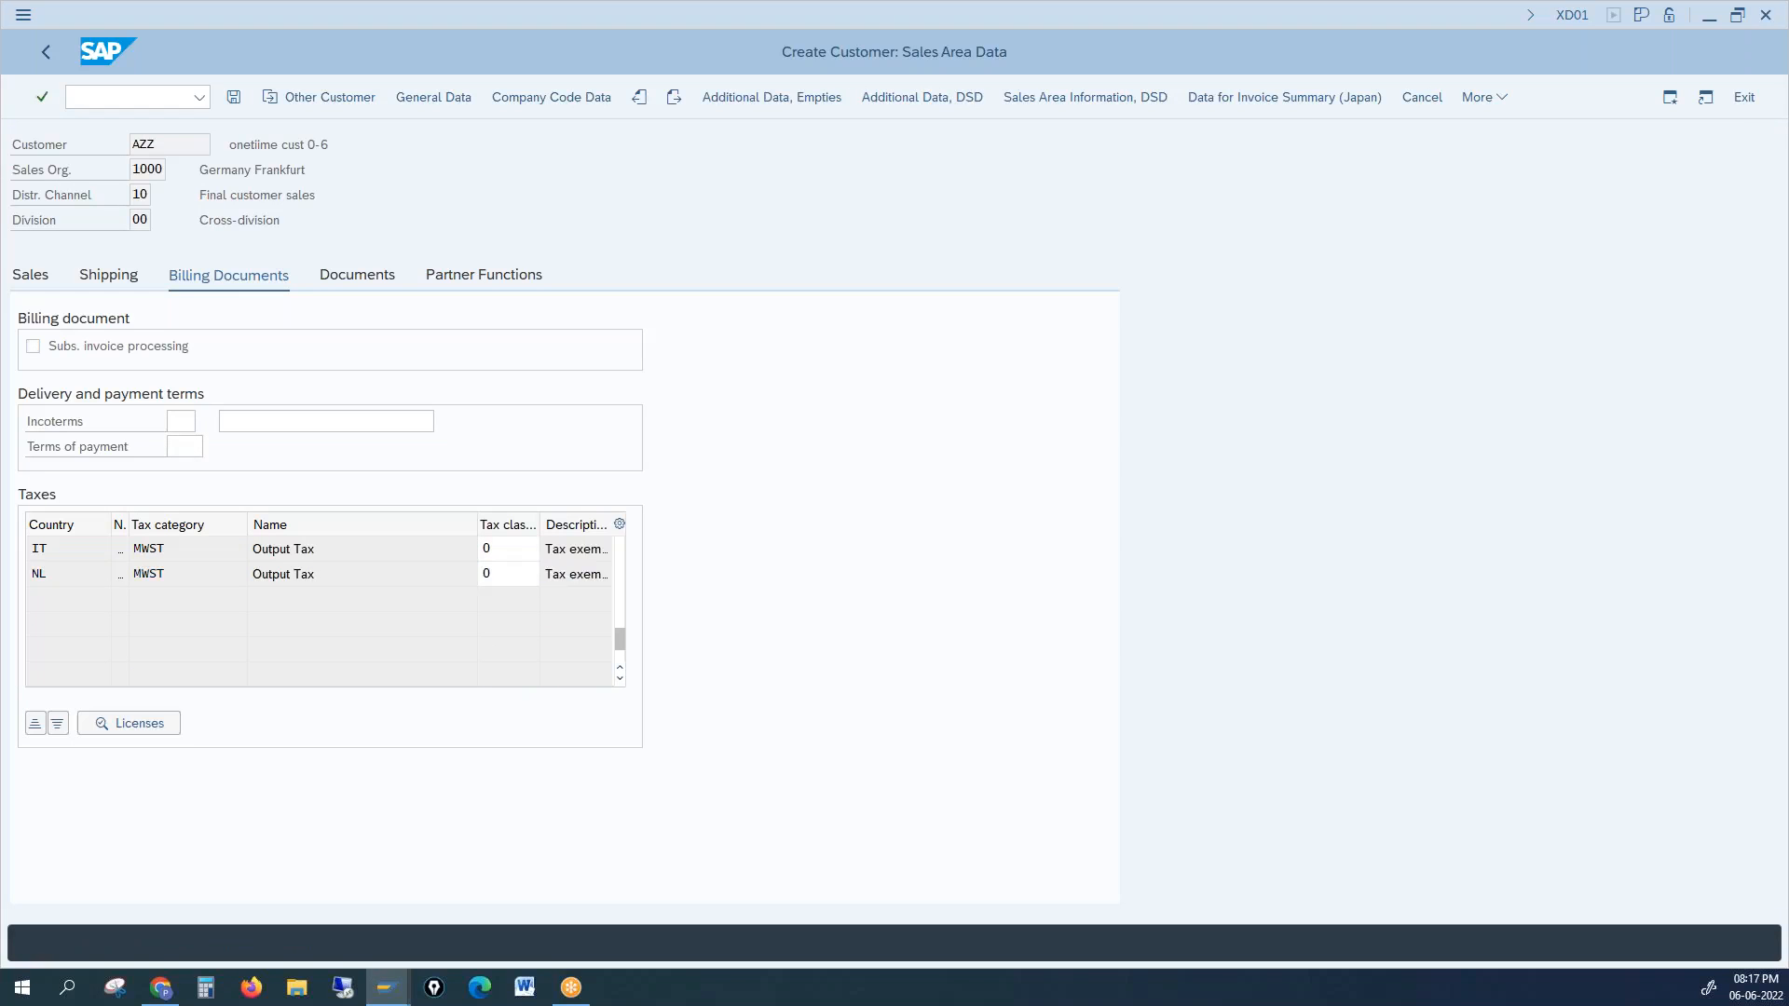
Step: Show the customer's partner functions, listing the ship-to party
left_click(482, 275)
scroll(509, 384, "down", 1)
scroll(327, 392, "up", 1)
scroll(354, 384, "down", 1)
scroll(356, 384, "up", 1)
scroll(379, 383, "down", 1)
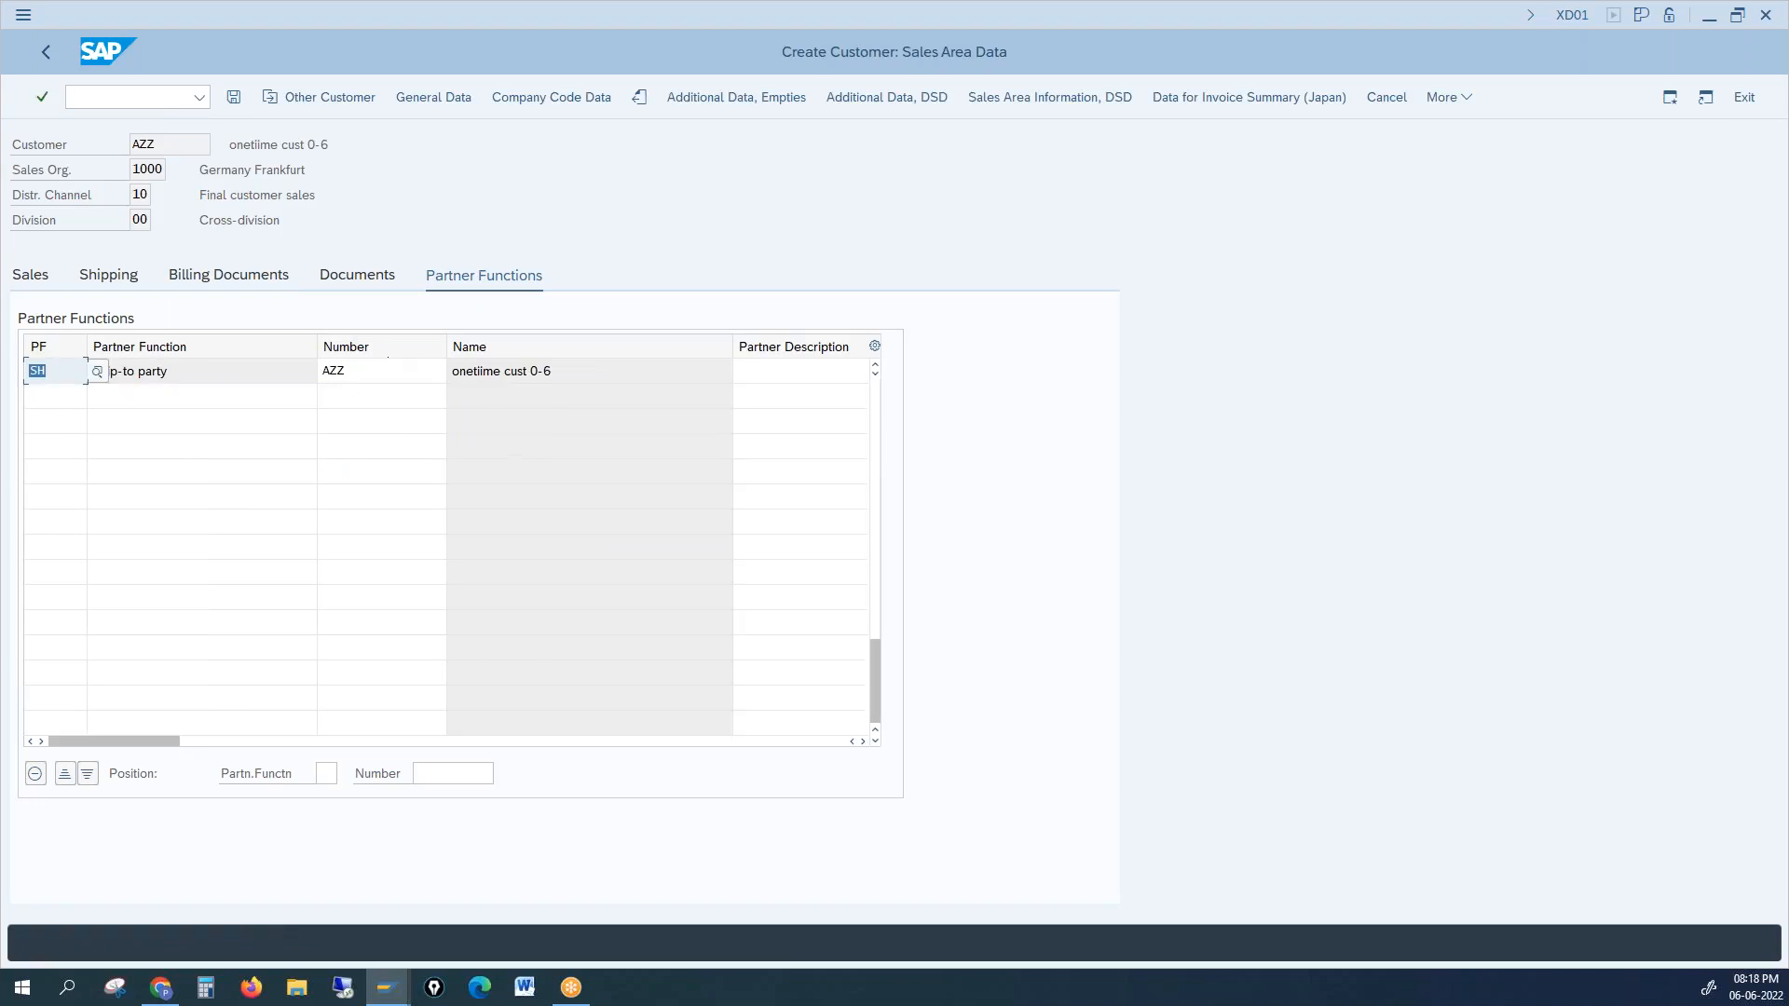
Step: Save the one-time customer for company code 1000 and sales area 1000 10 00, then close the dialog
left_click(238, 101)
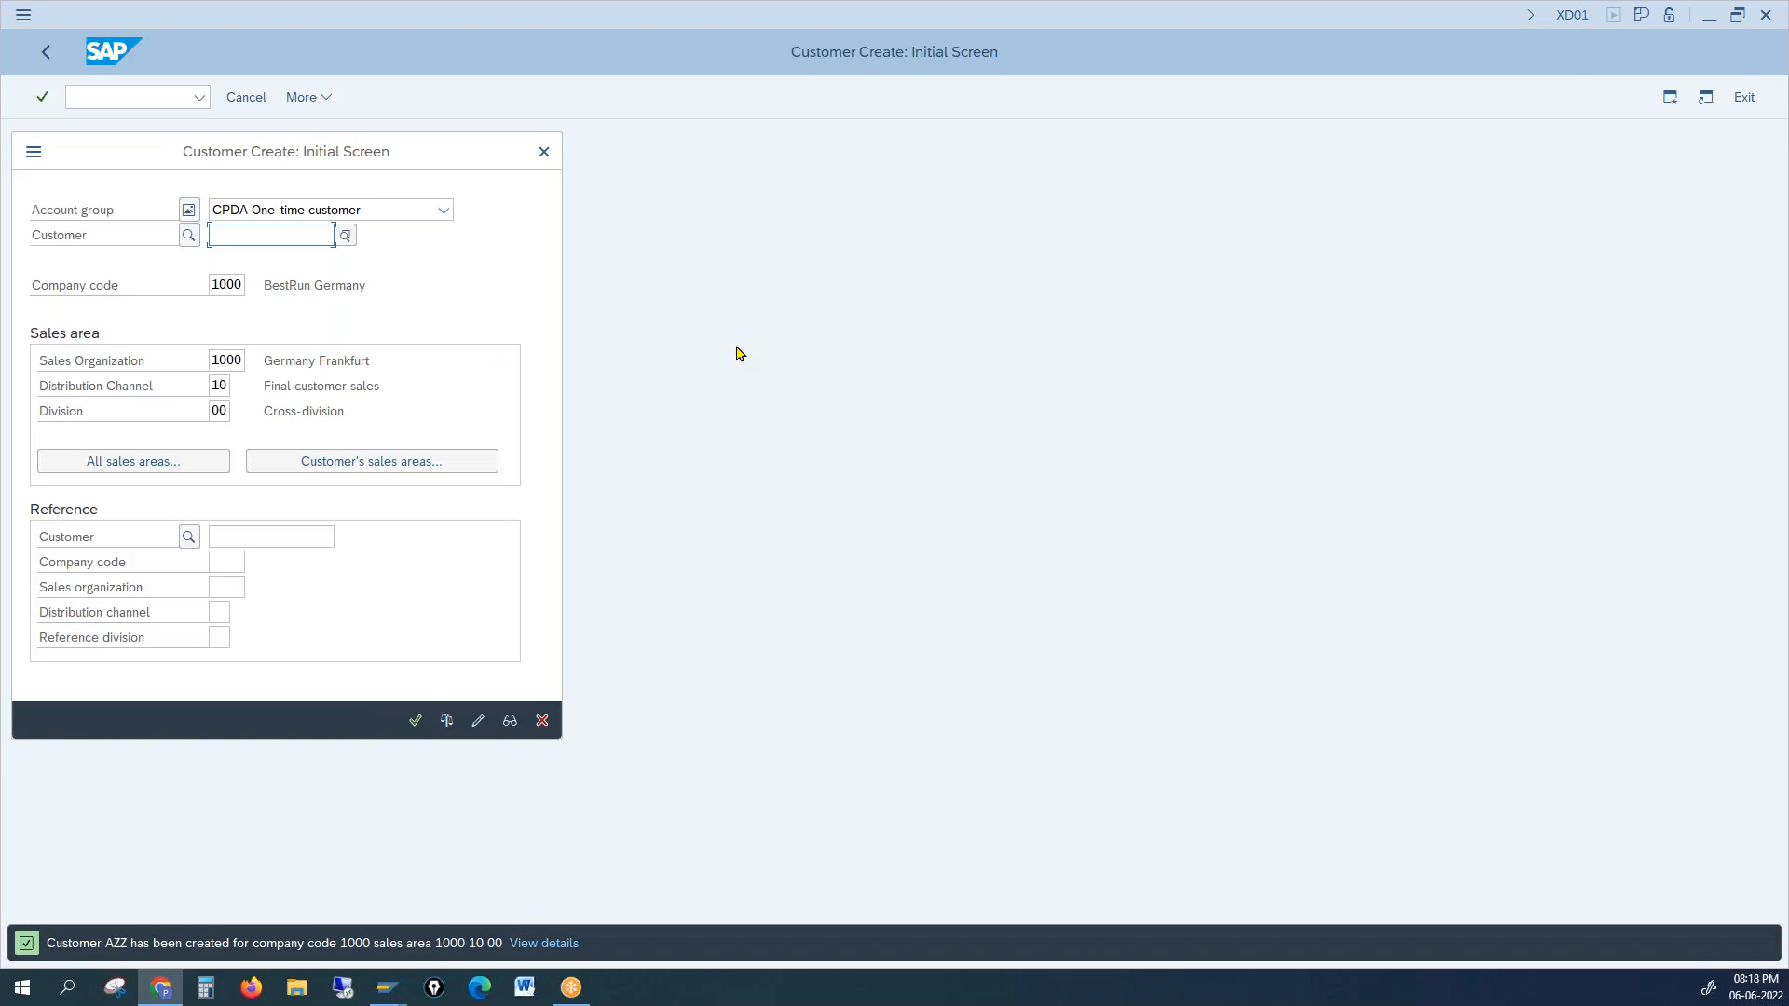
left_click(544, 151)
Step: Start a VA01 order of type OR with the new customer as sold-to and ship-to party
type("/nva0")
type("1")
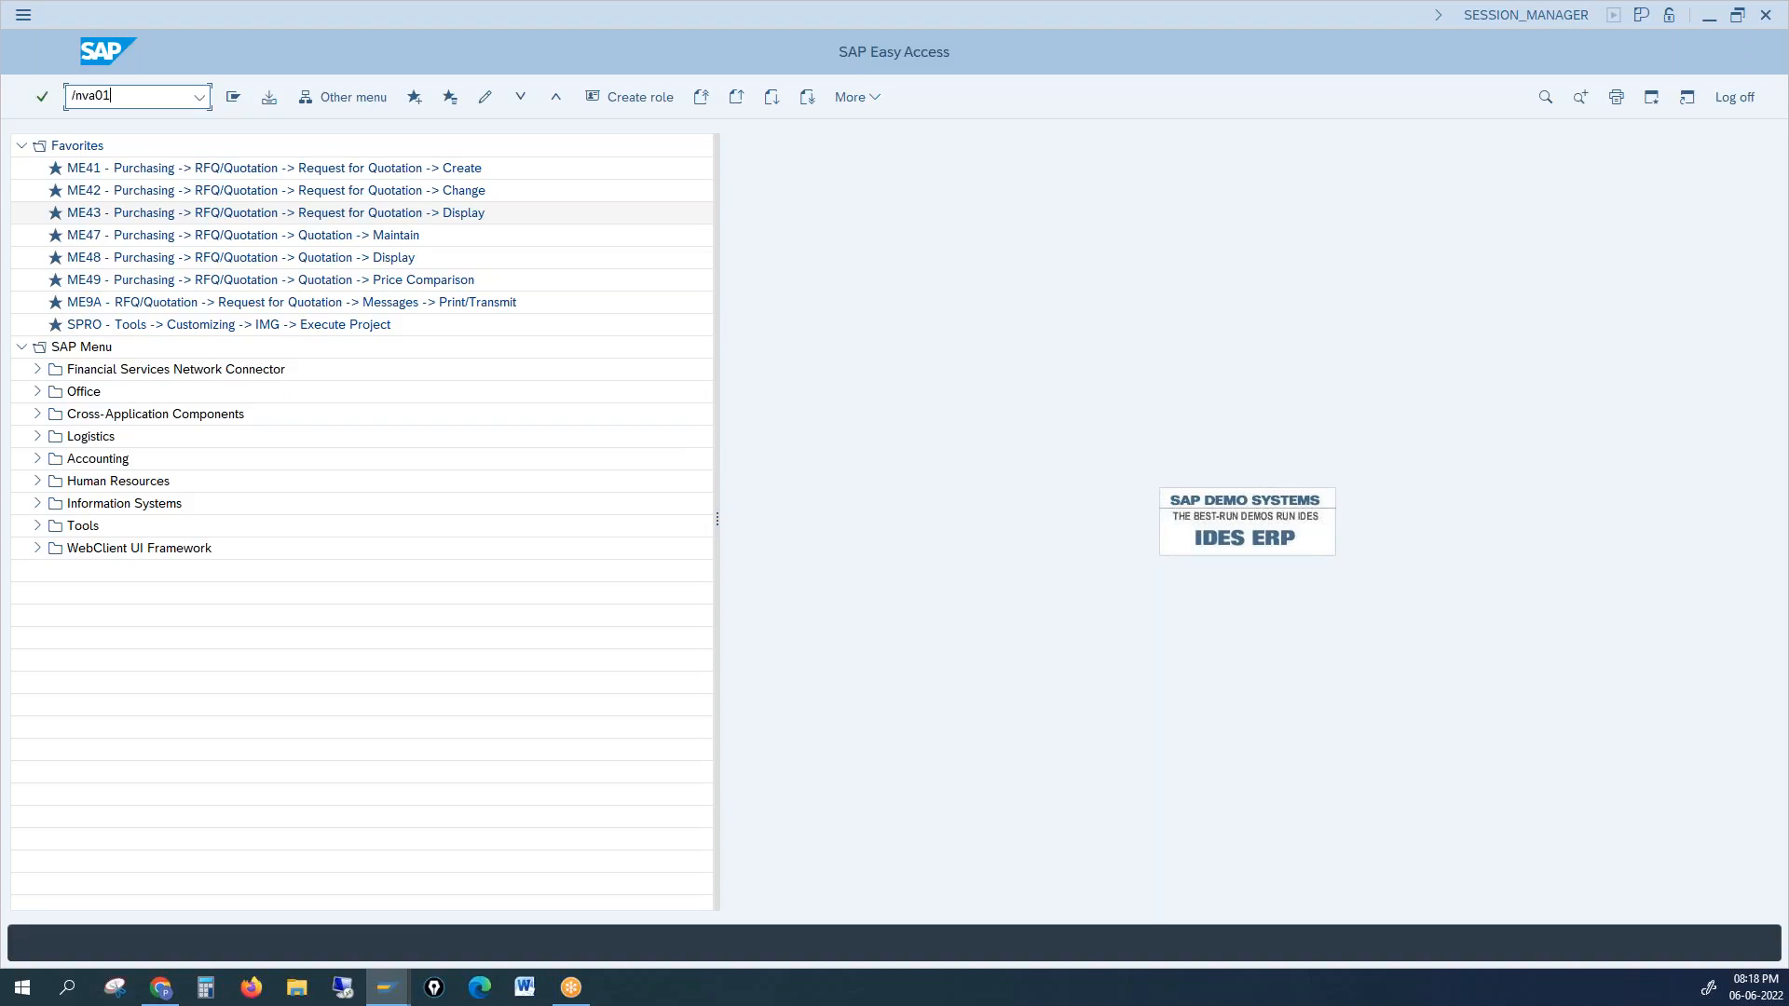
key("Return")
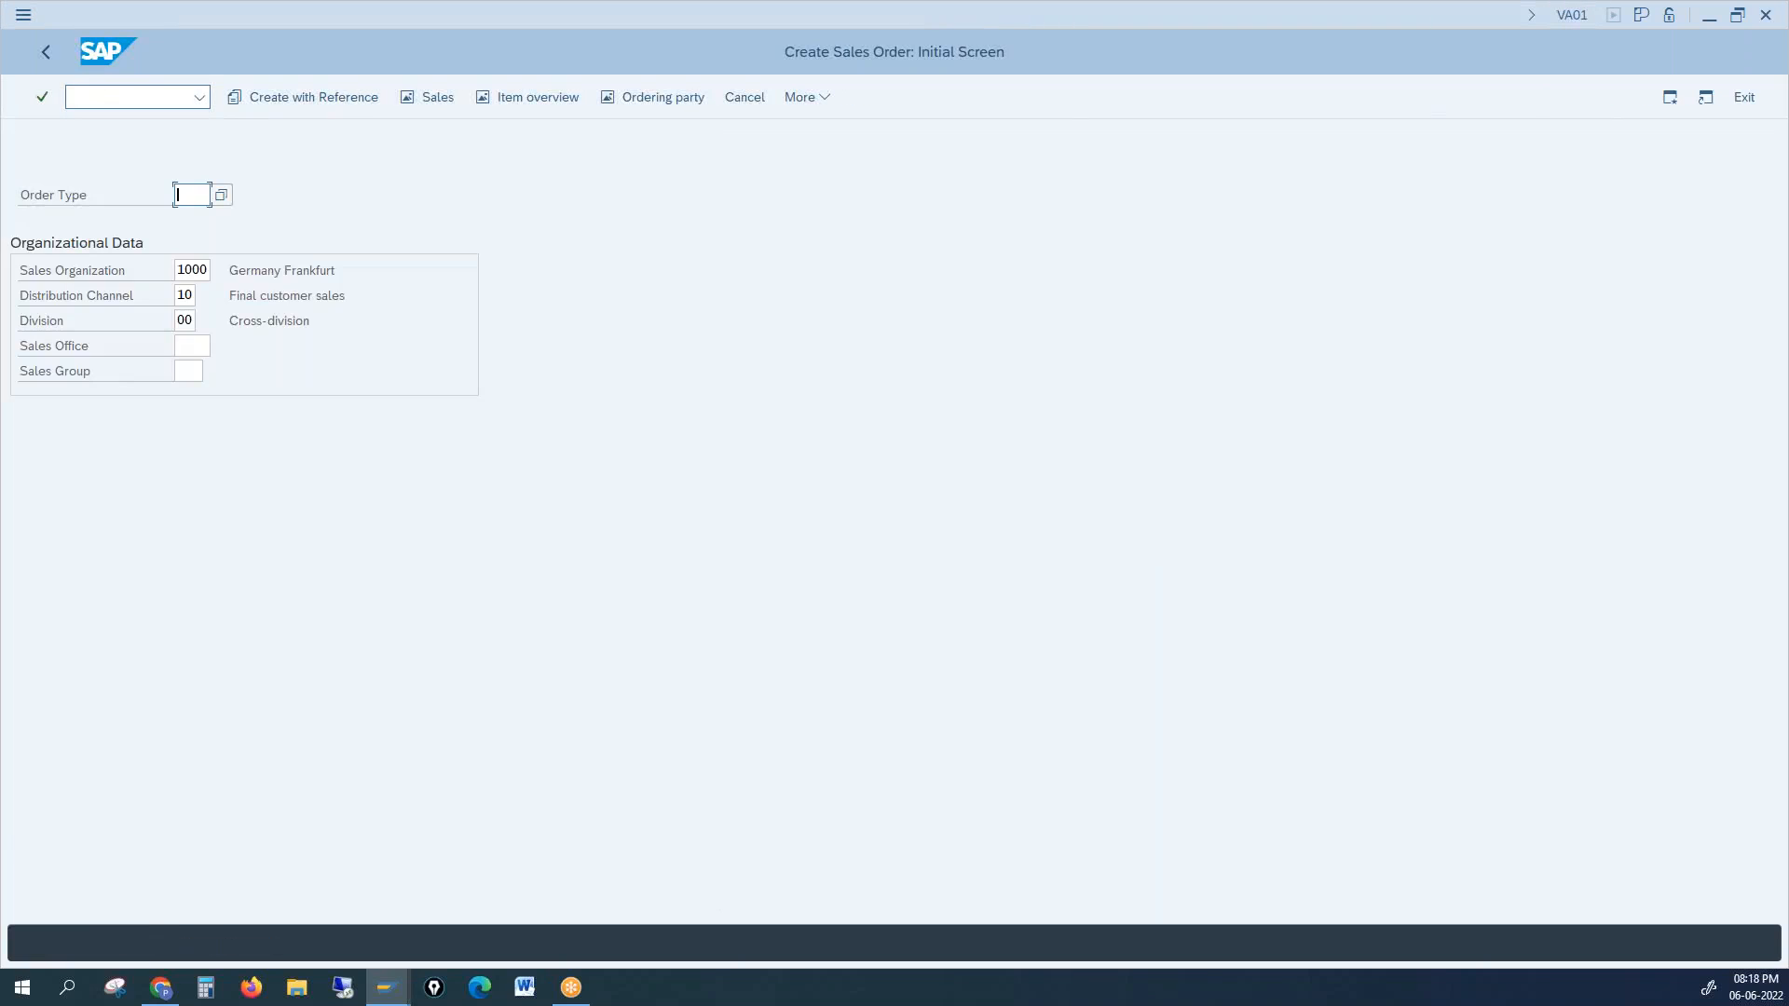
type("or")
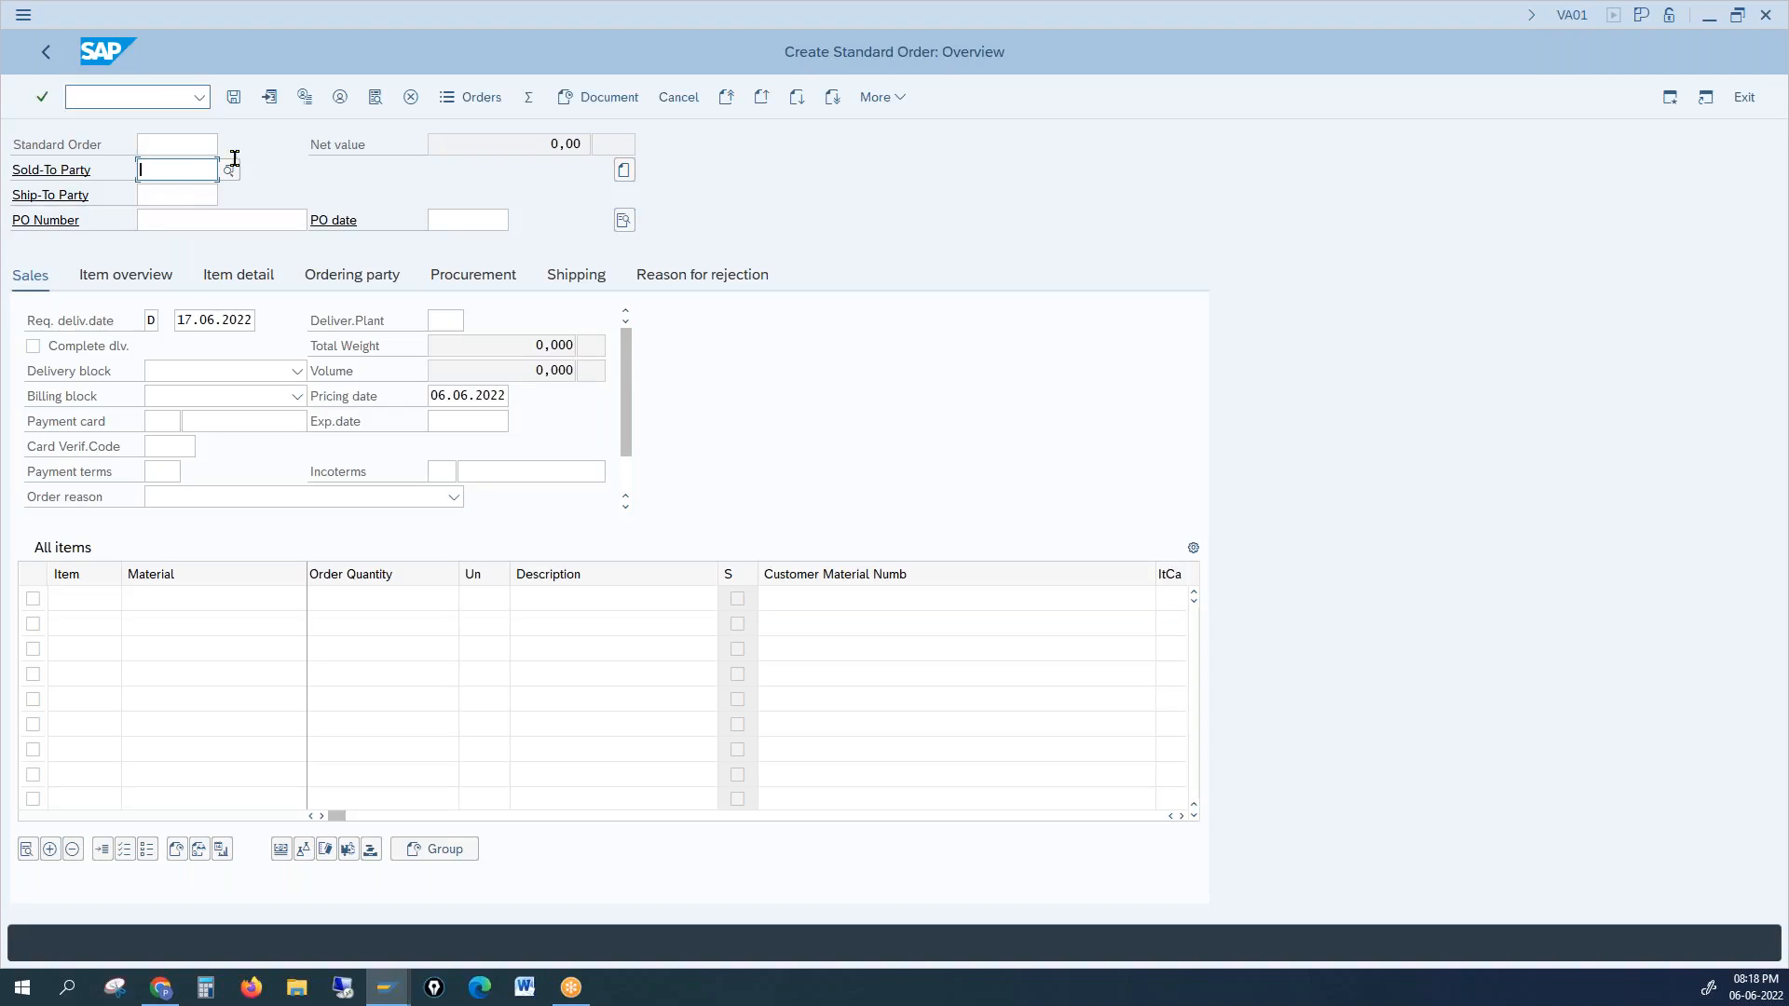
type("azz")
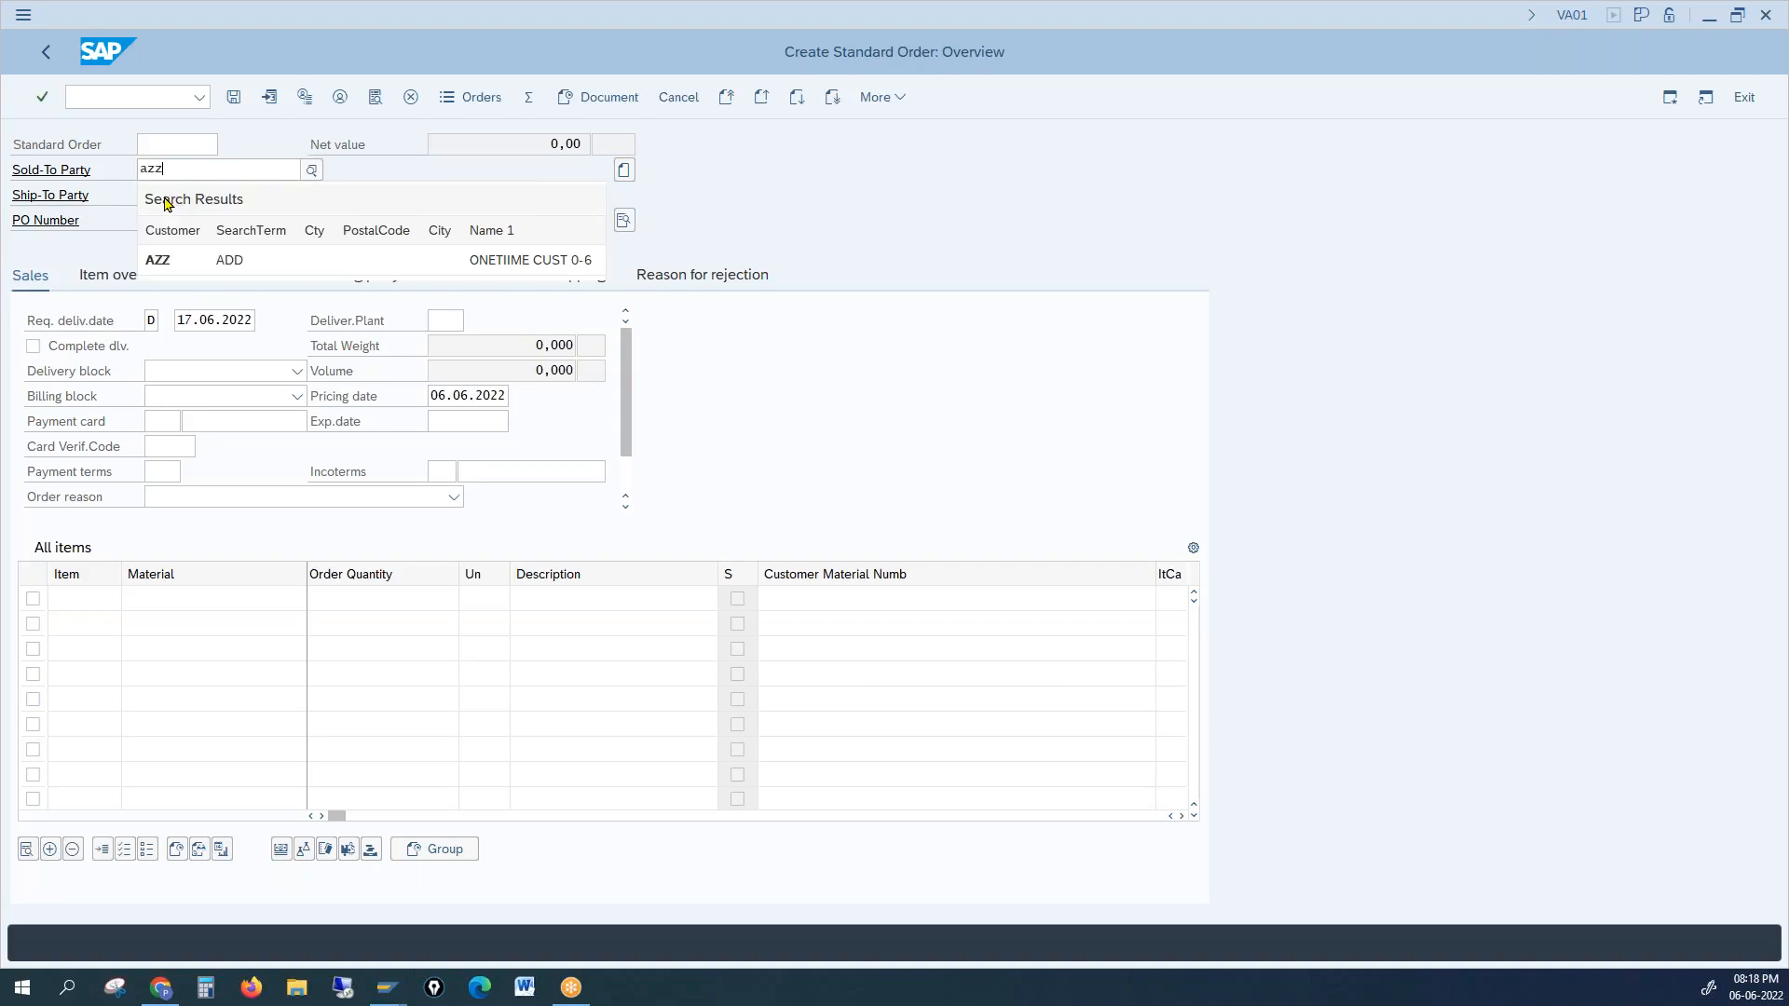
left_click(165, 193)
type("azz")
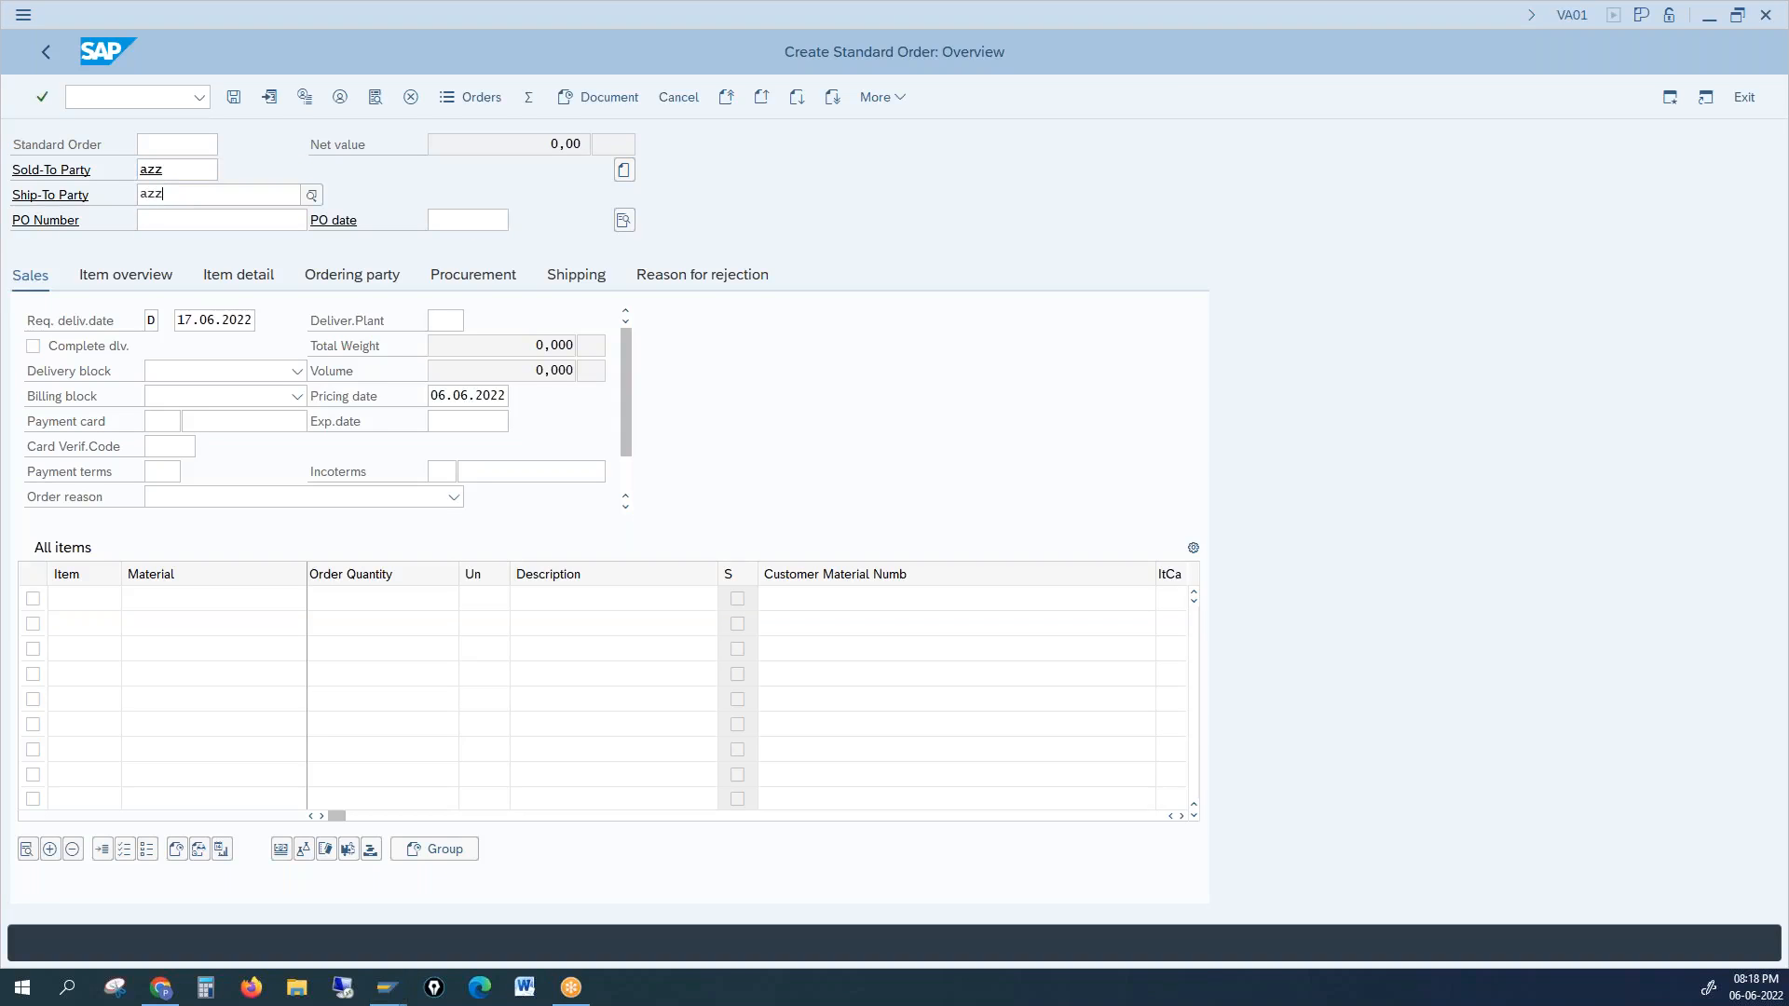
key("Return")
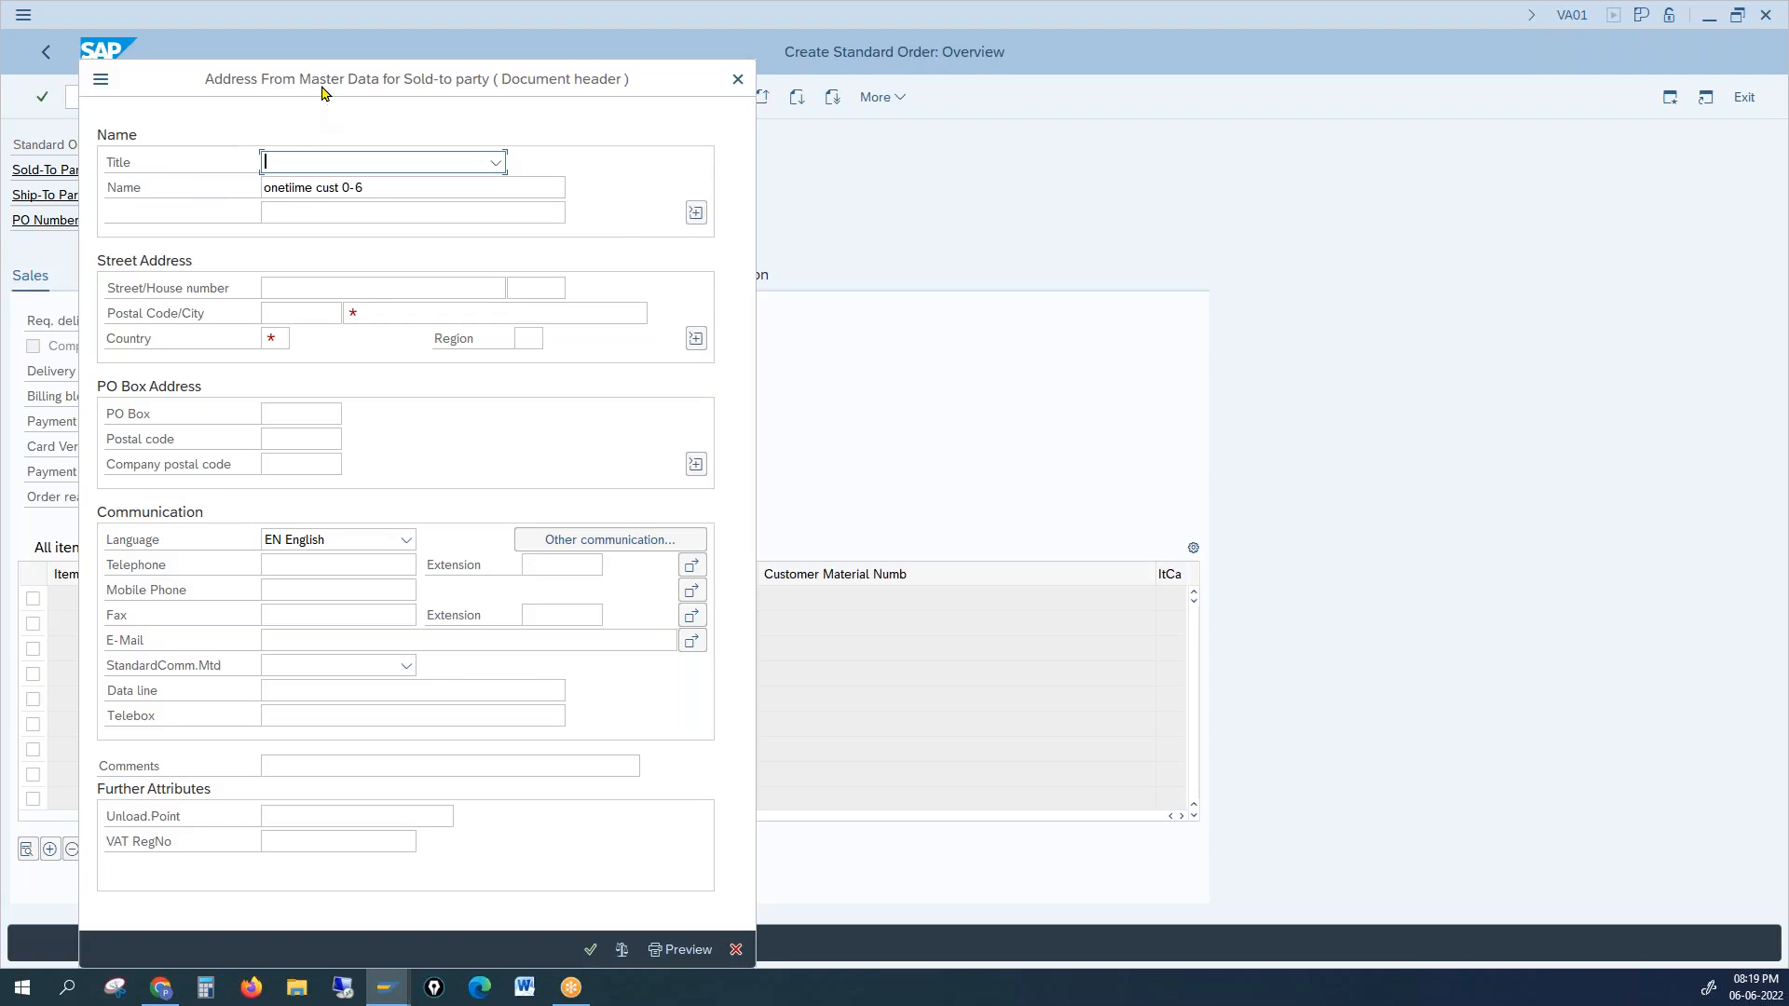
Step: Move the Address From Master Data popup aside, then close it without entering anything
left_click_drag(330, 96, 865, 172)
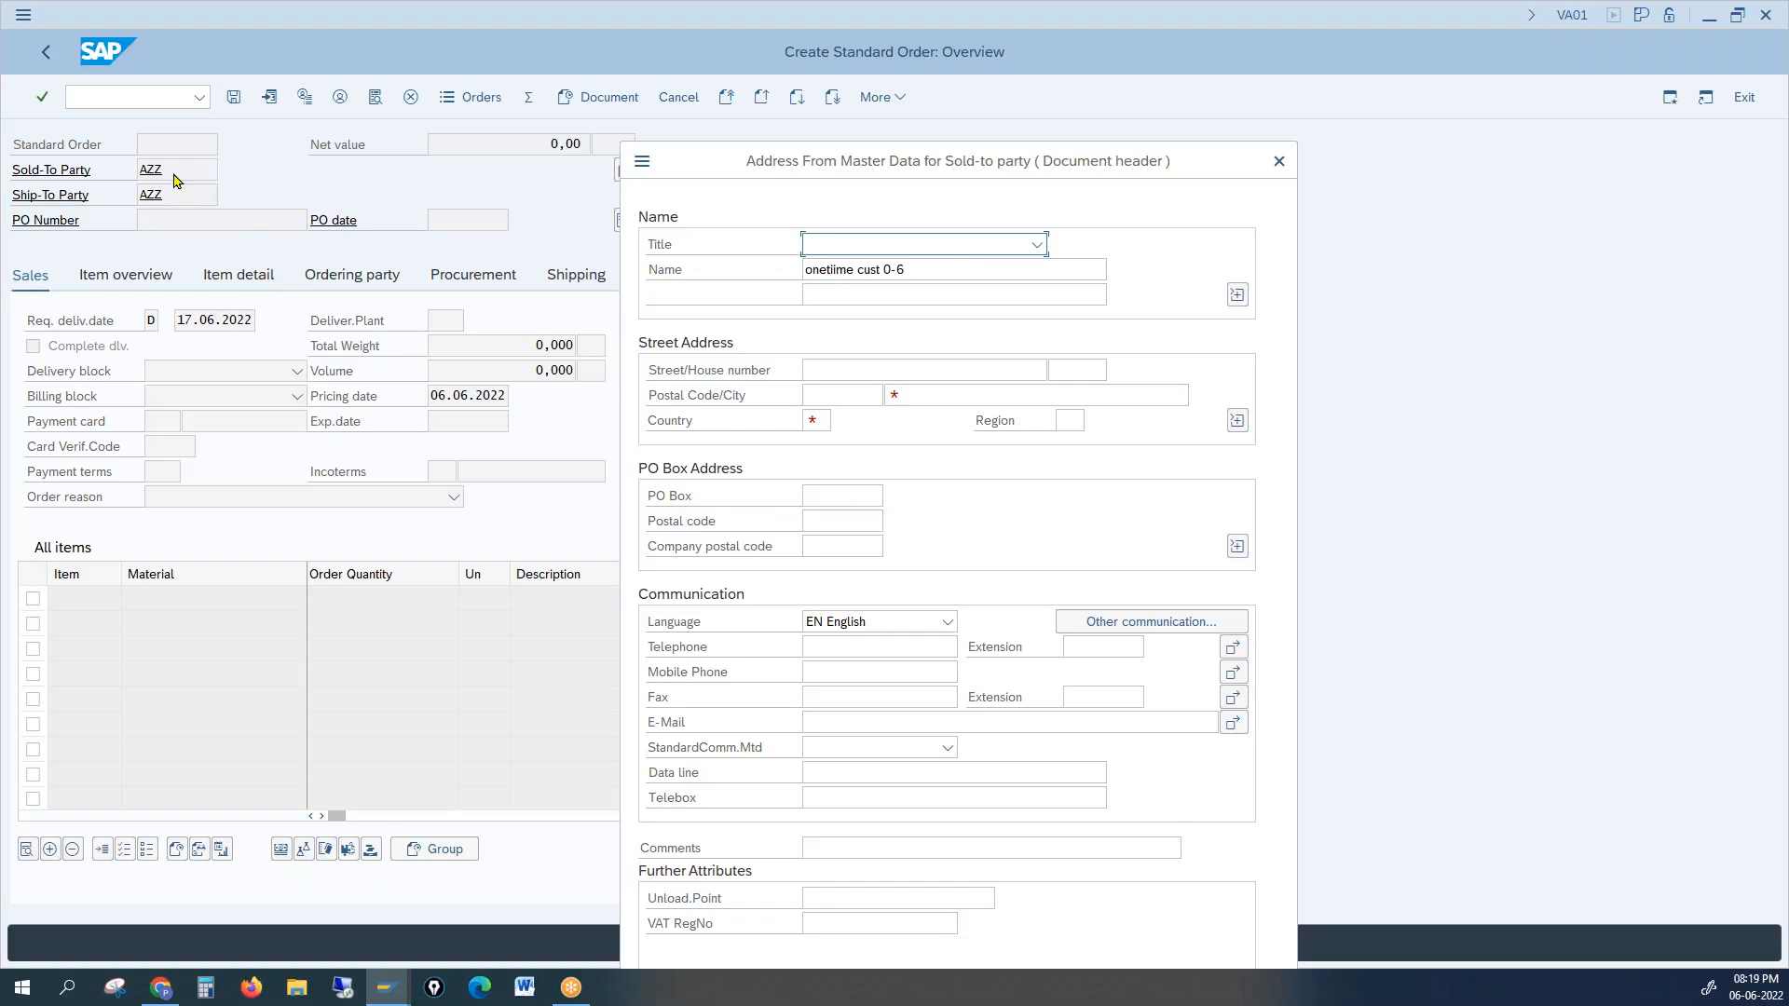
left_click_drag(831, 168, 712, 152)
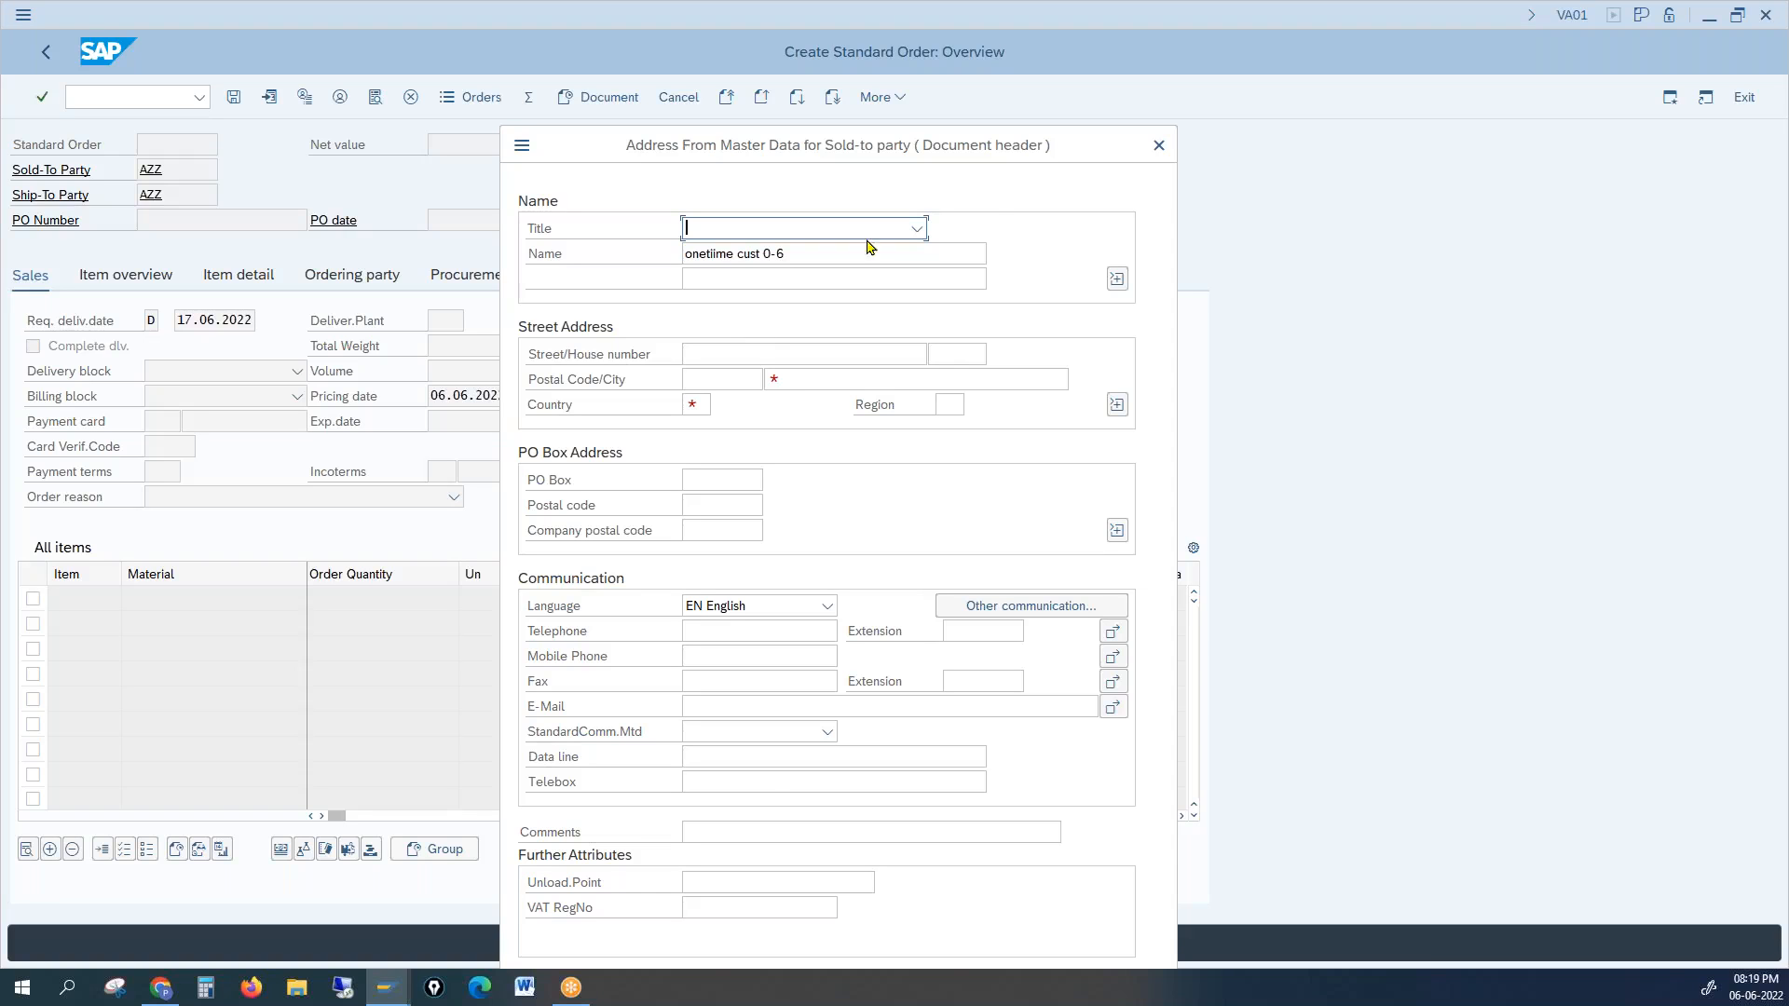
left_click(1159, 147)
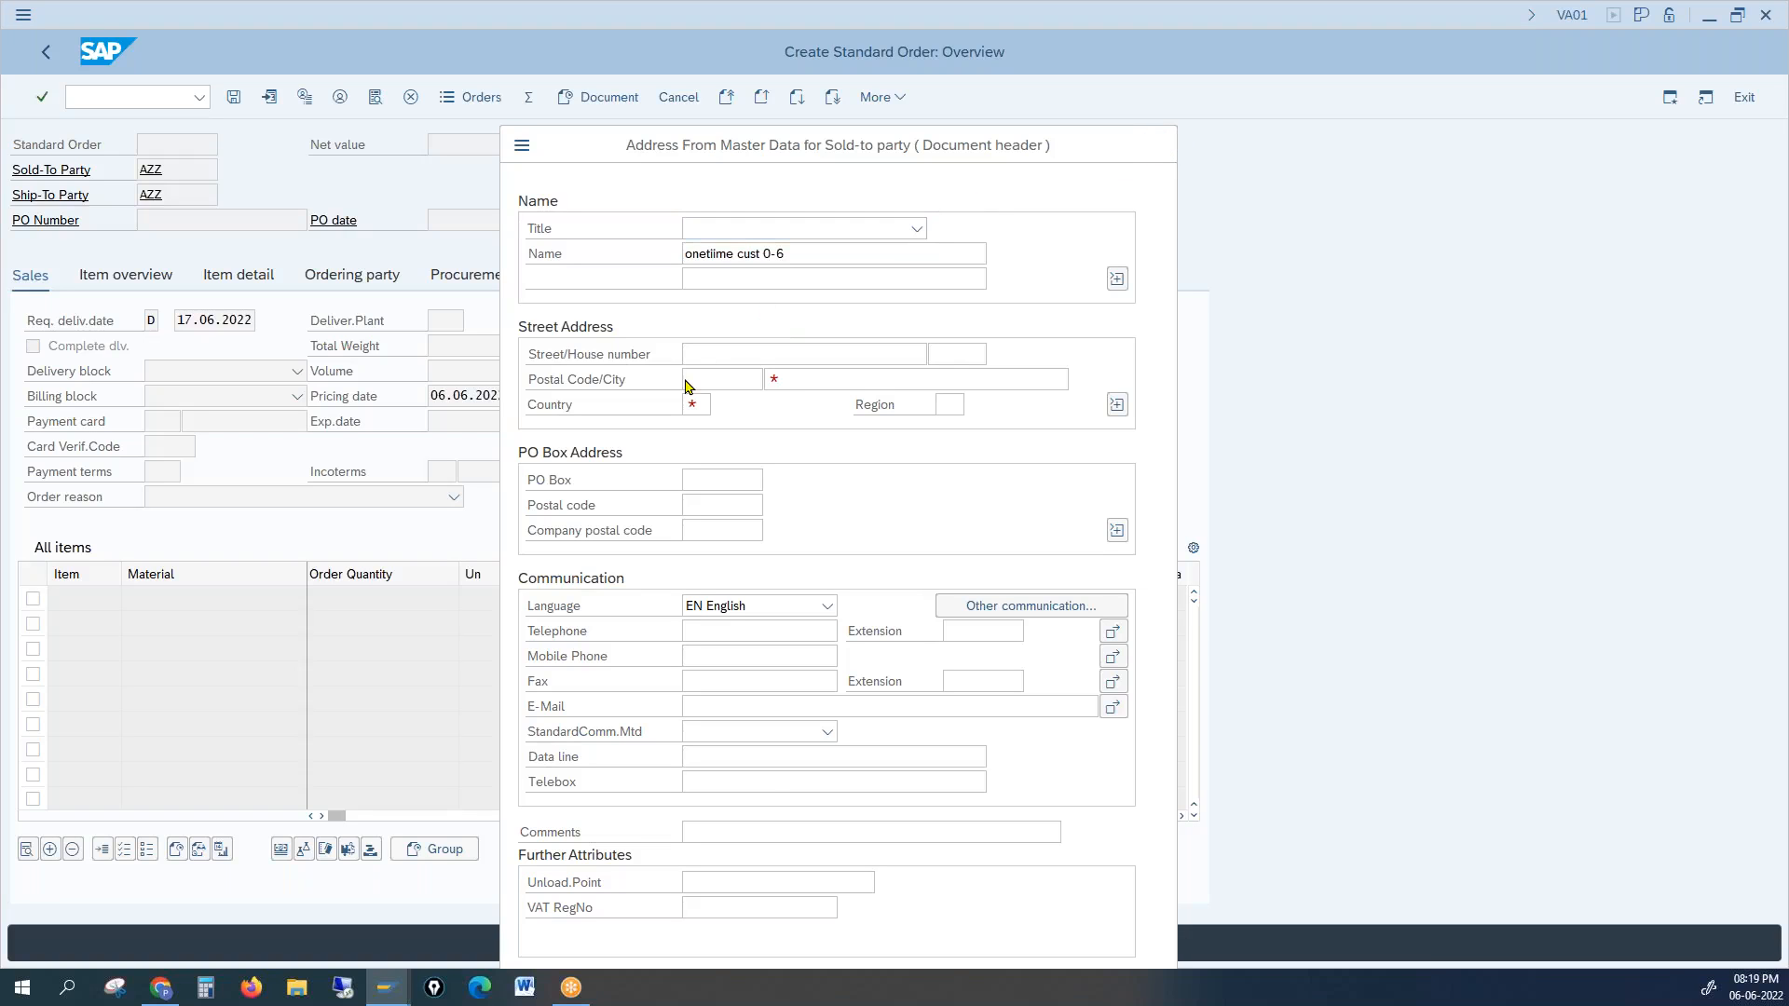
left_click(404, 993)
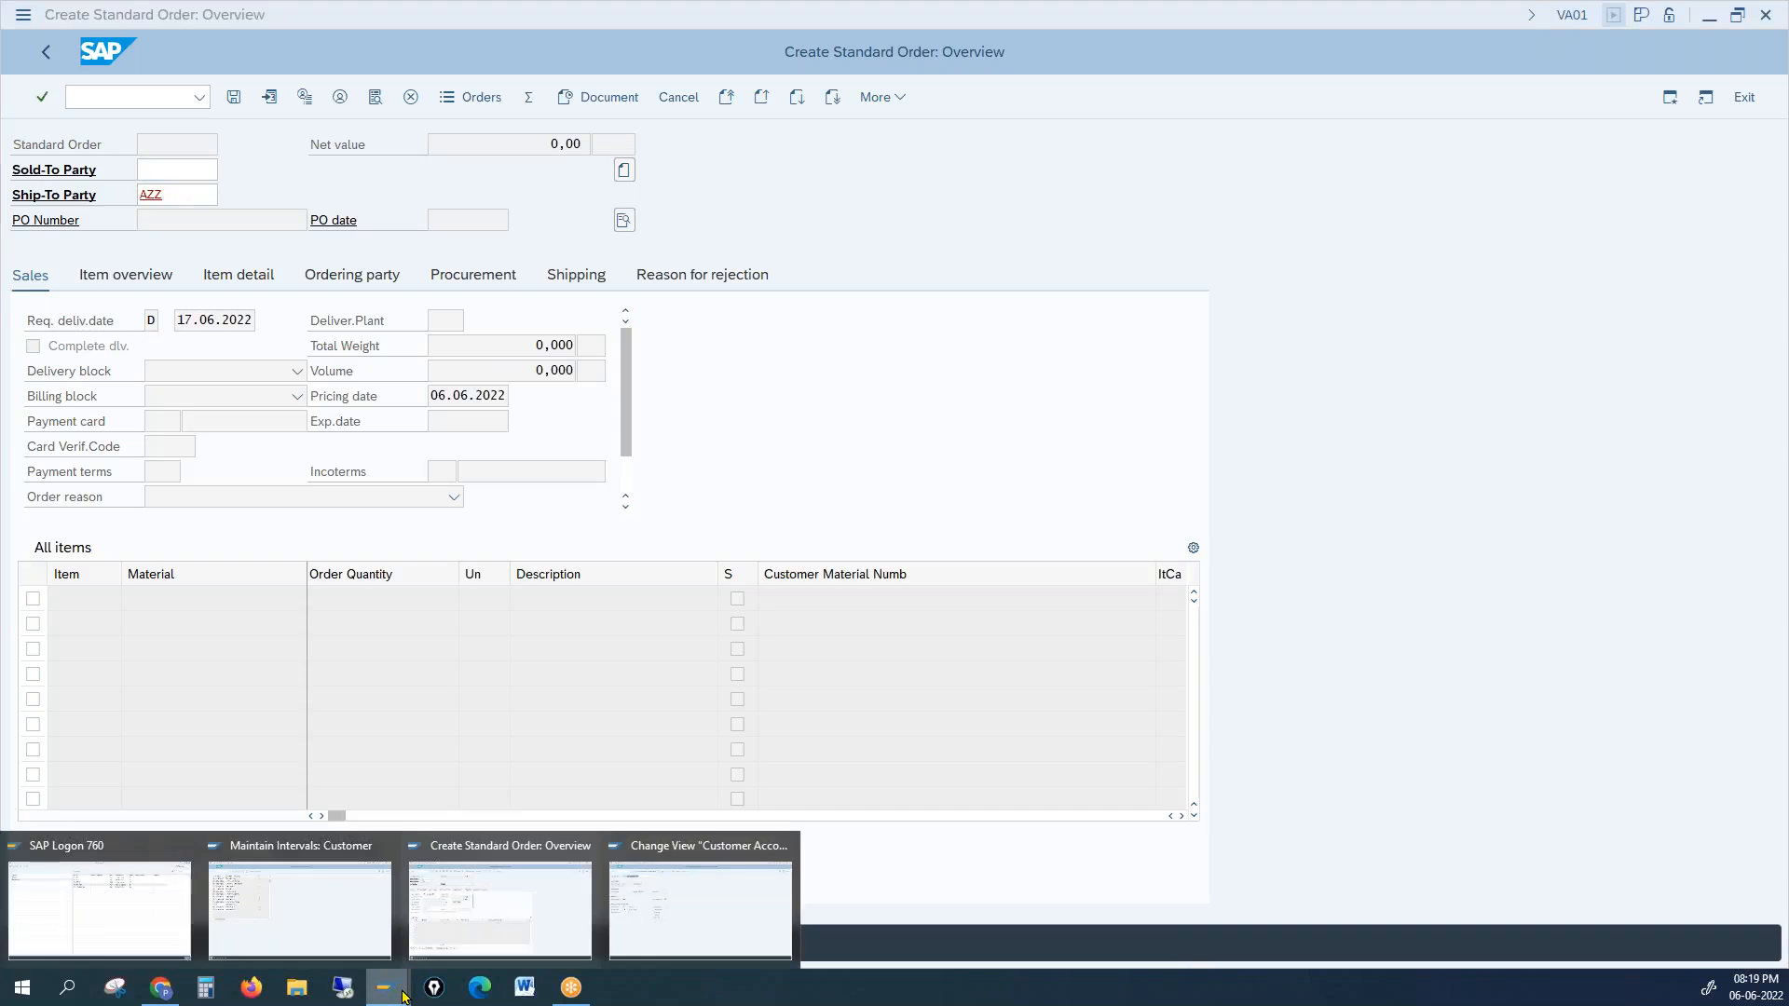
left_click(466, 917)
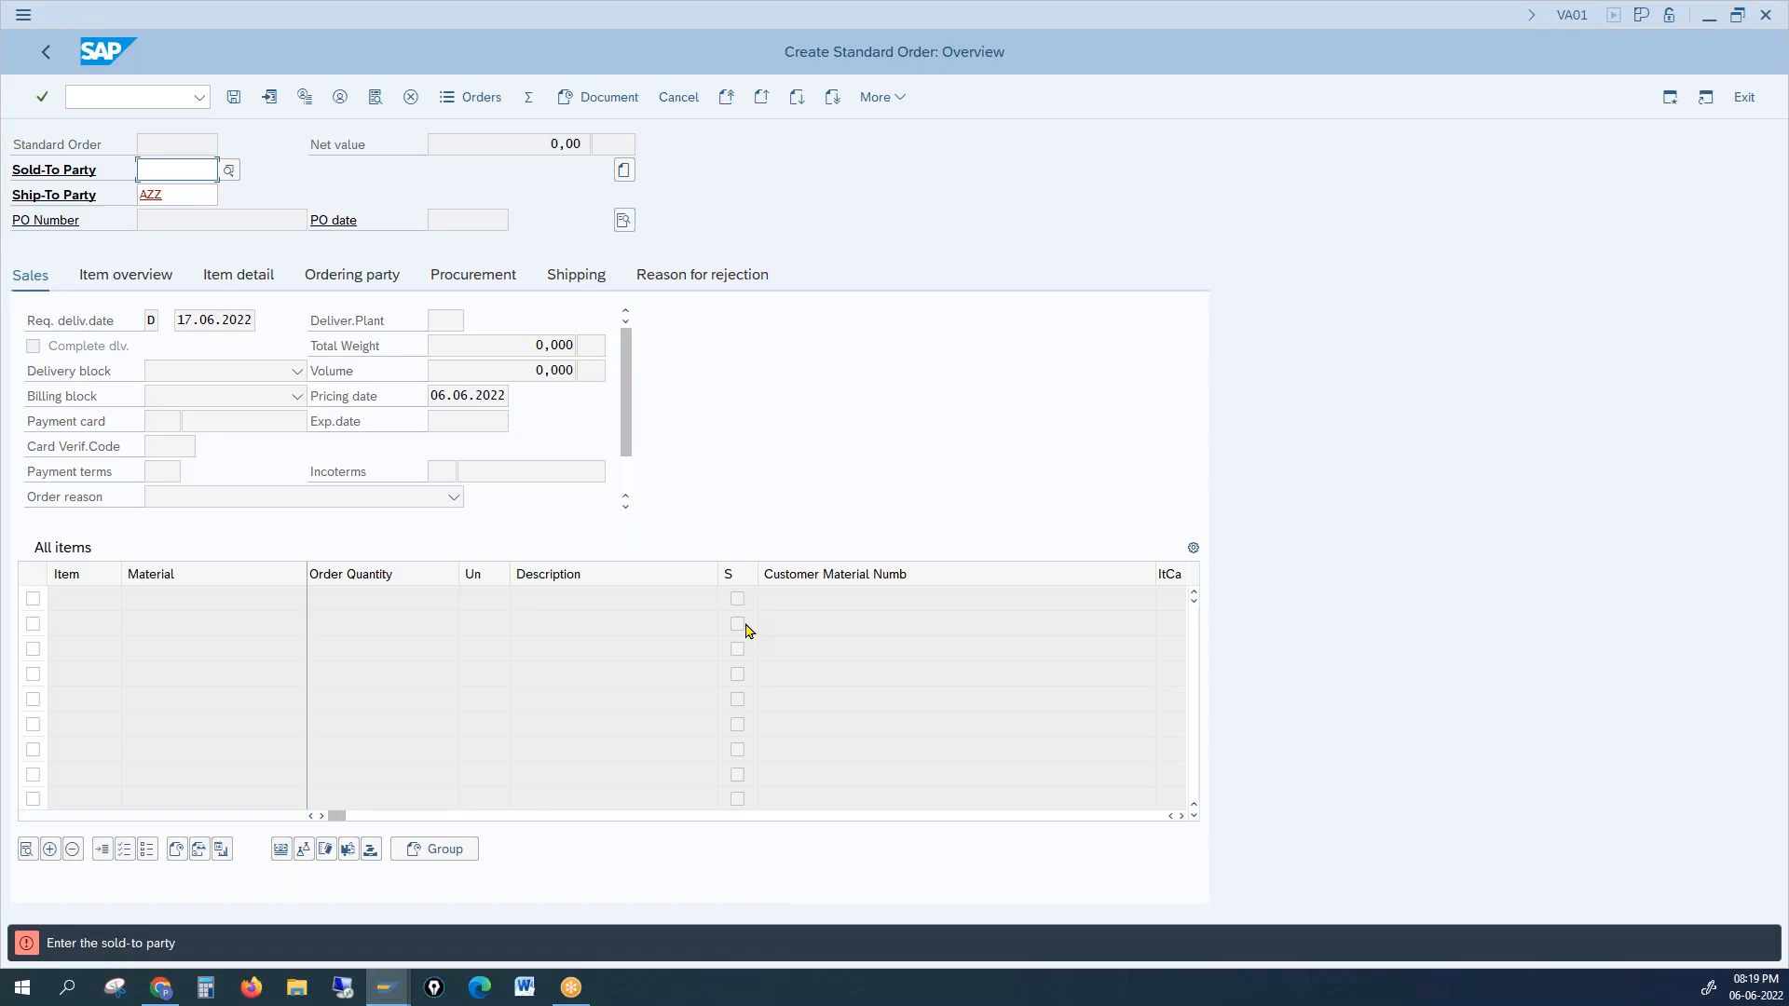
left_click_drag(176, 194, 147, 189)
left_click(174, 176)
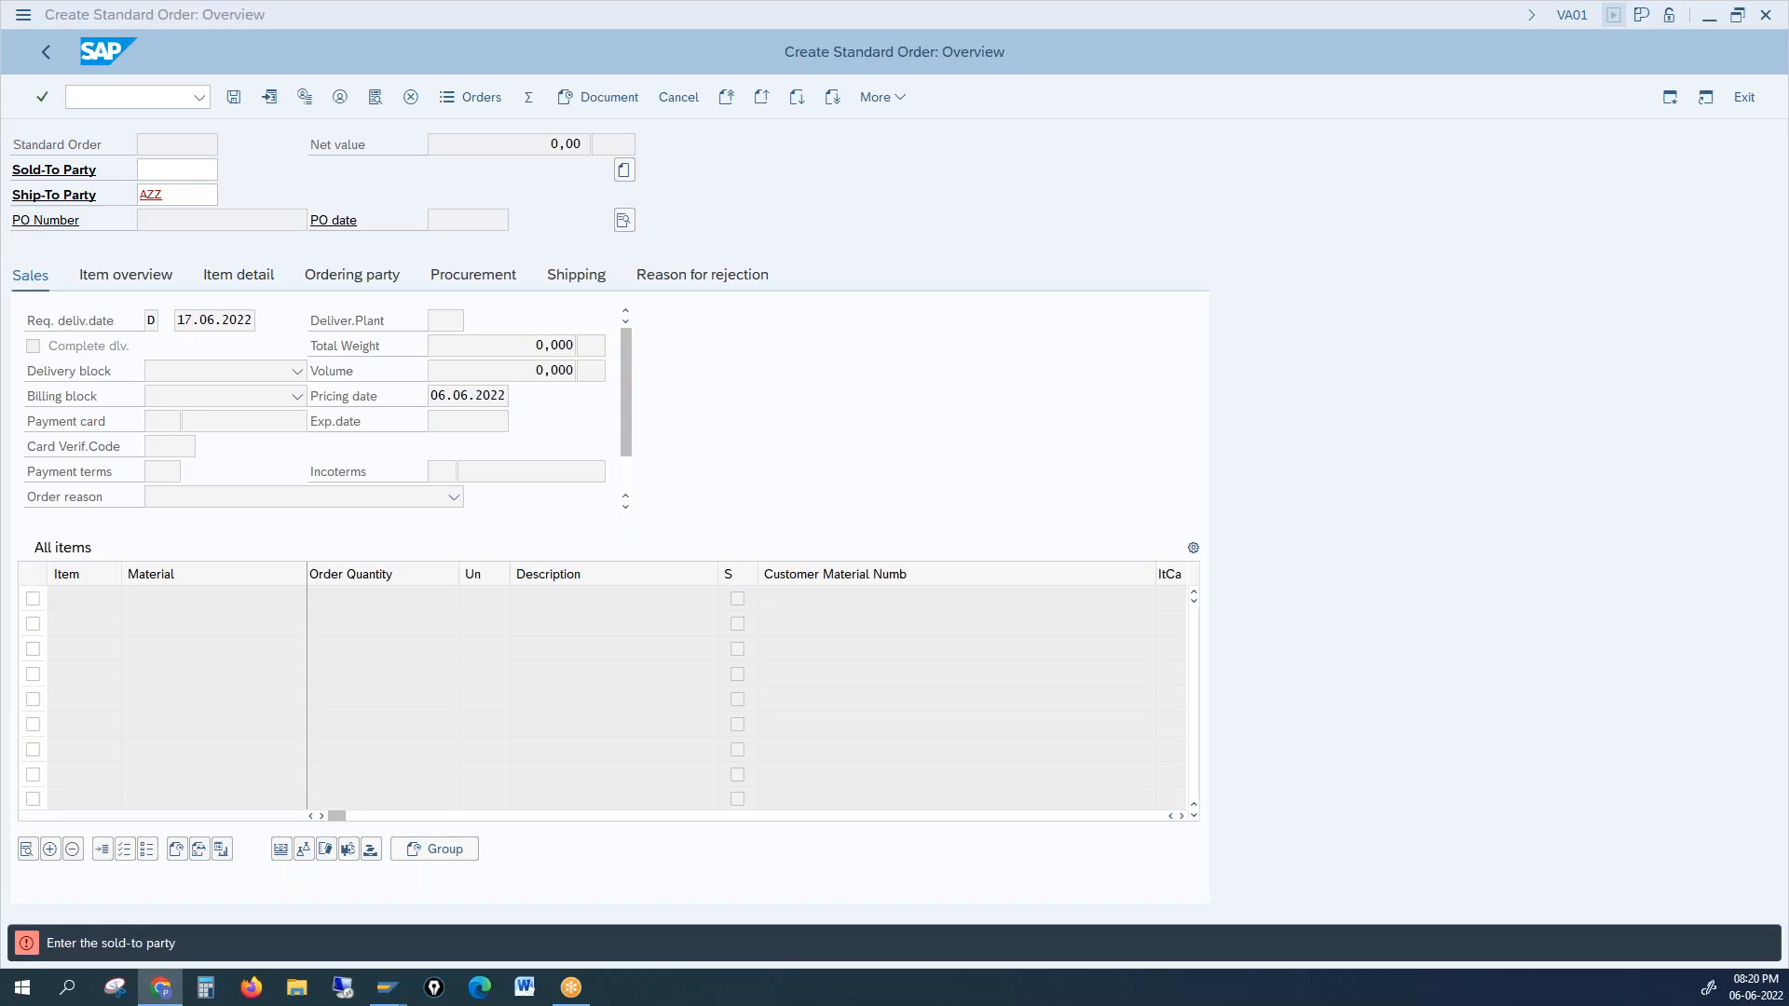
left_click(1720, 673)
left_click(1673, 669)
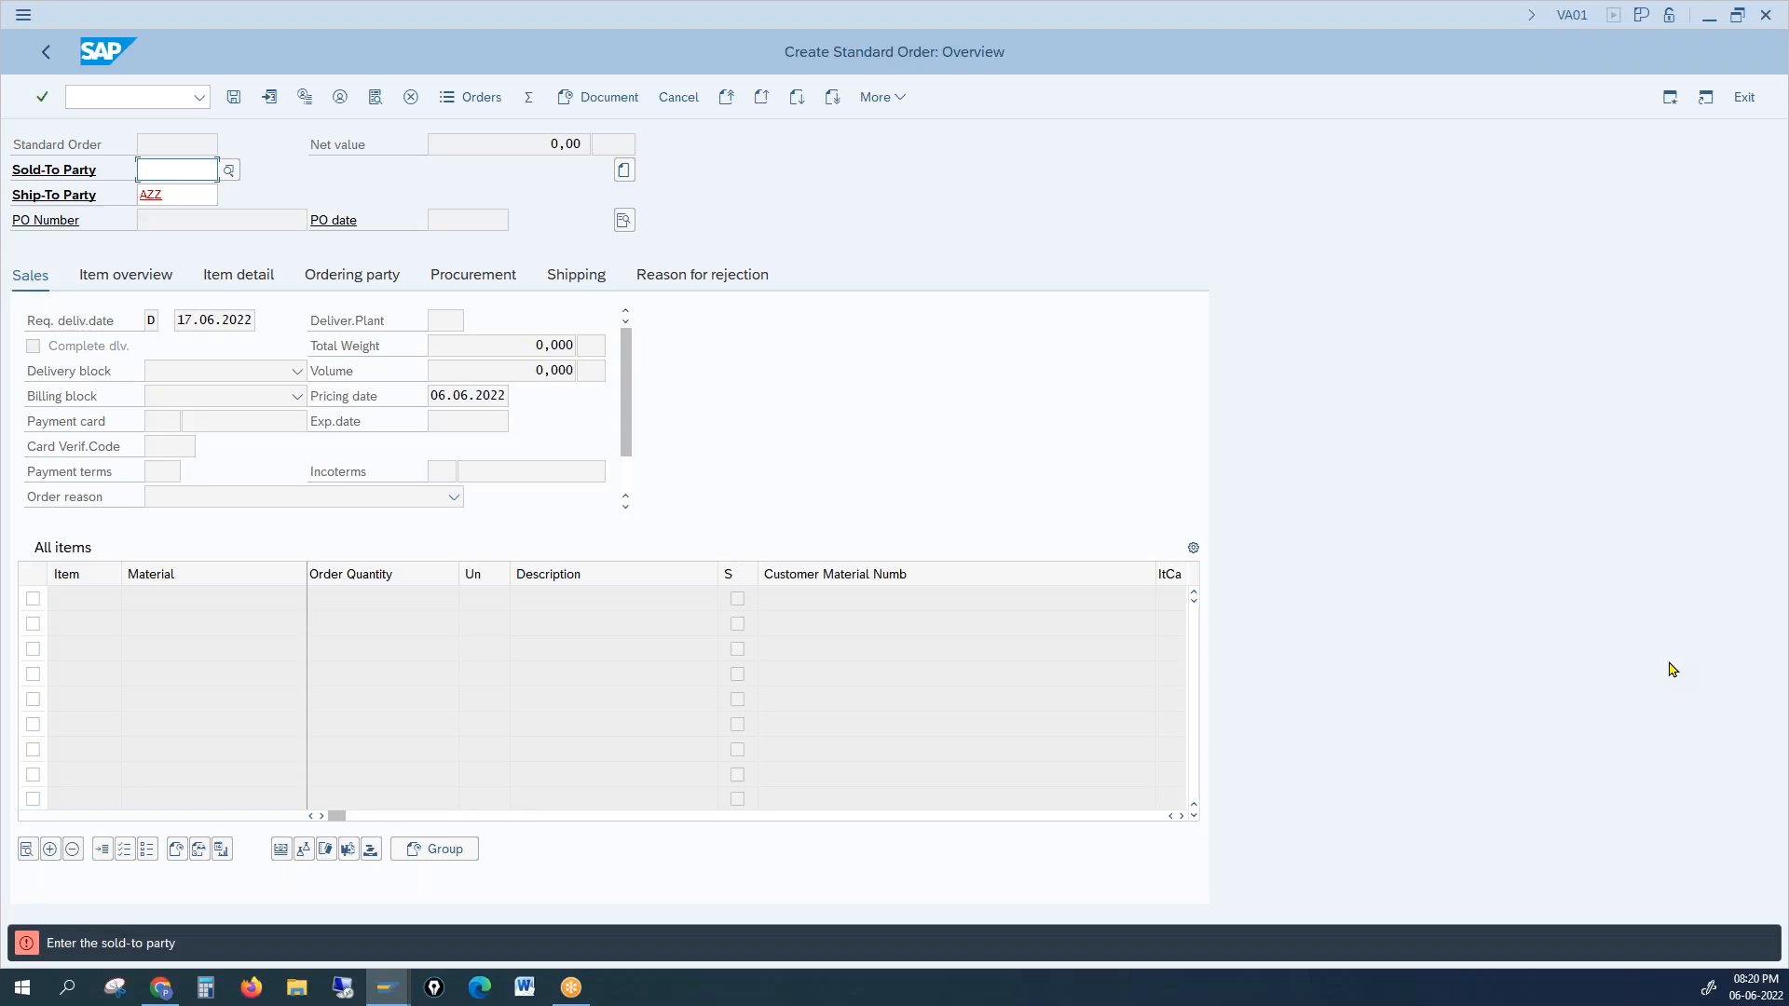
key("alt+Tab")
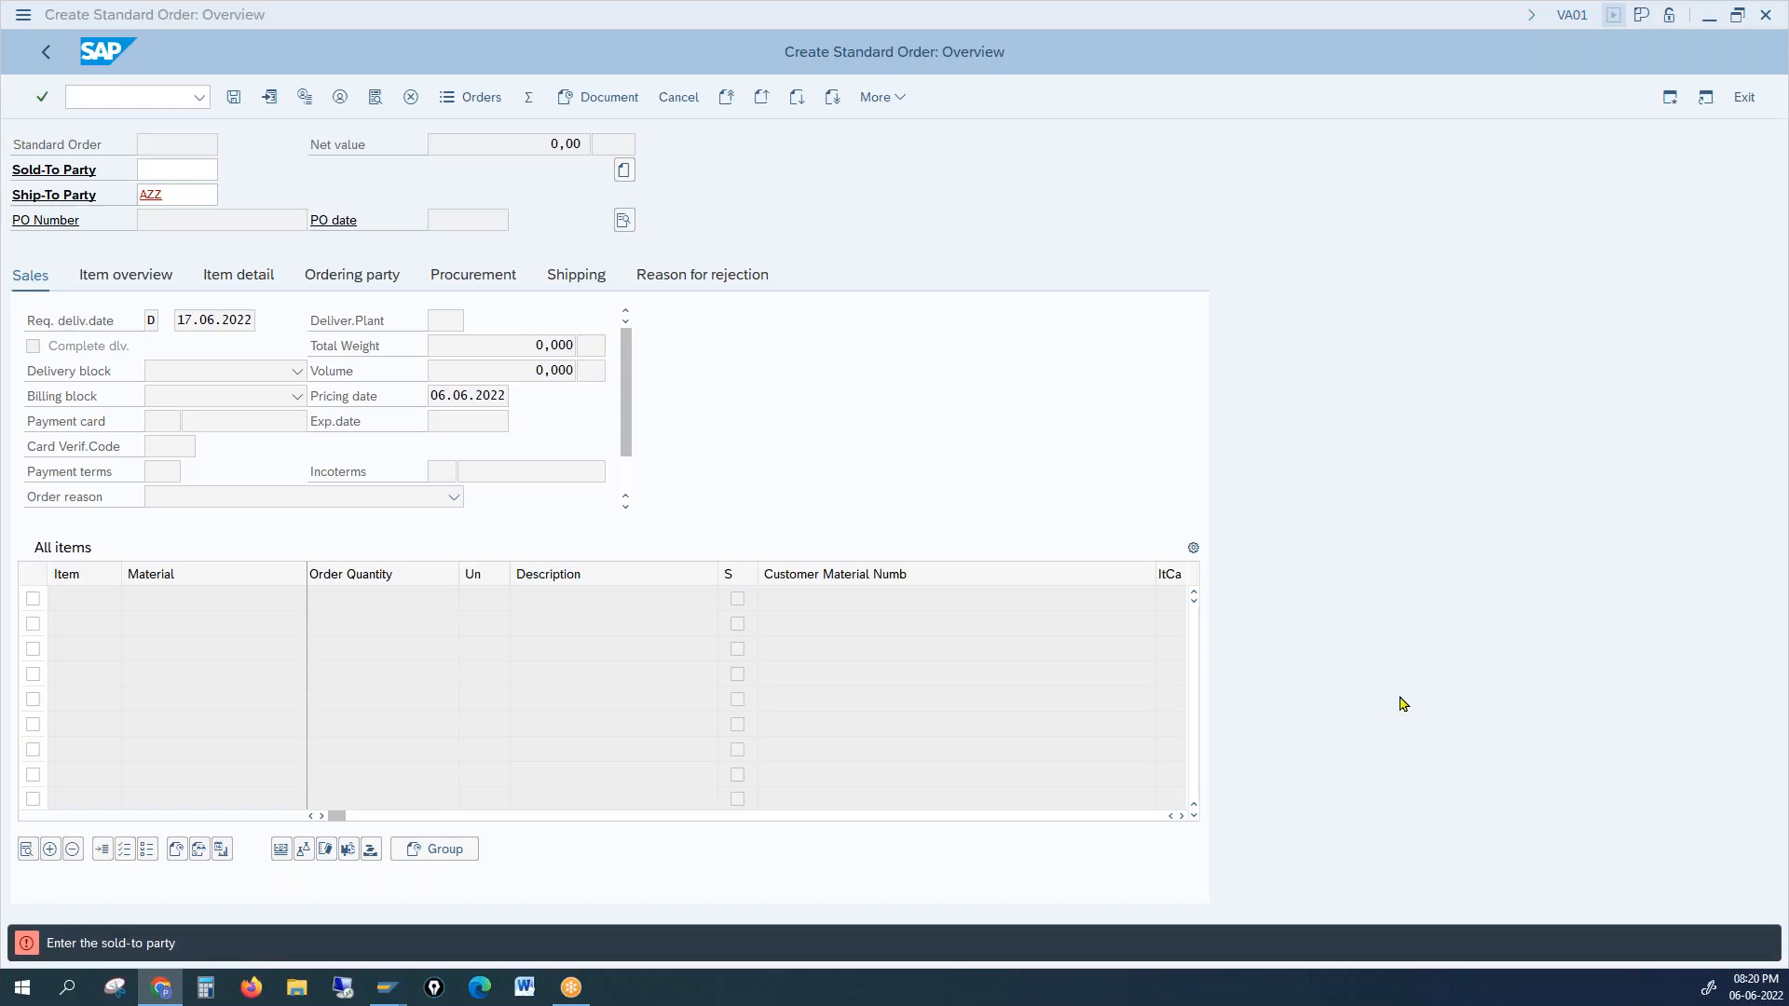
key("alt+Tab")
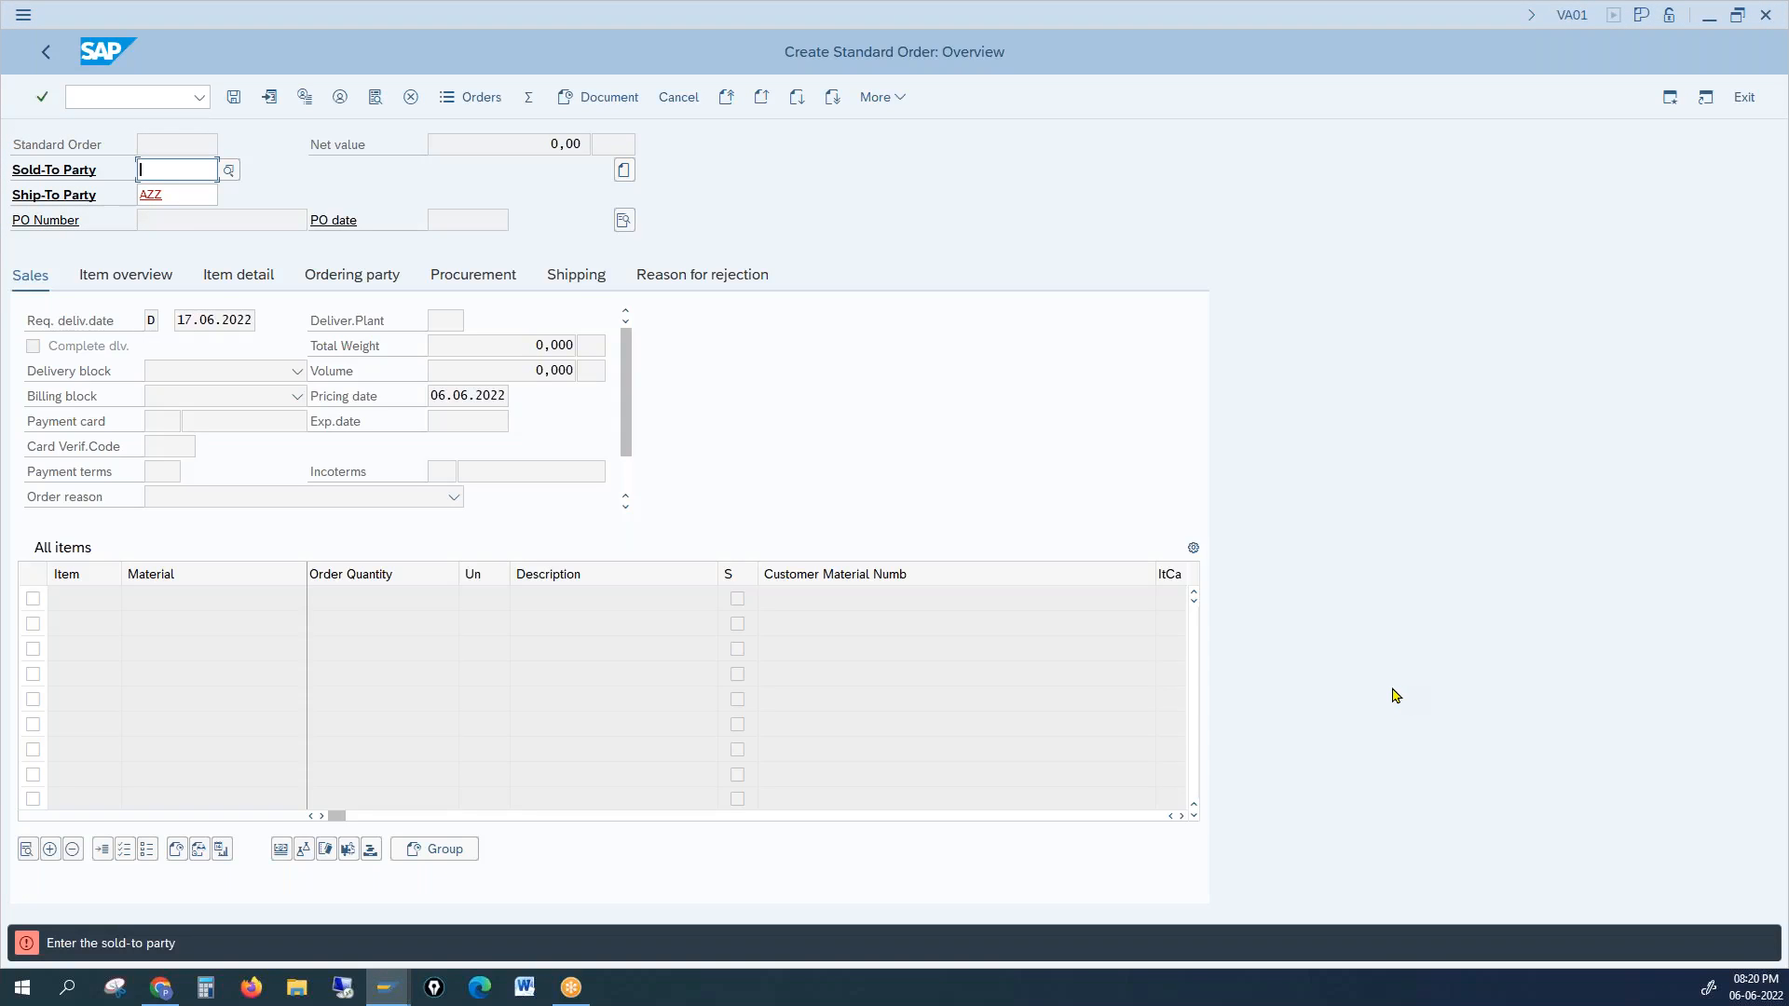
mouse_move(390, 999)
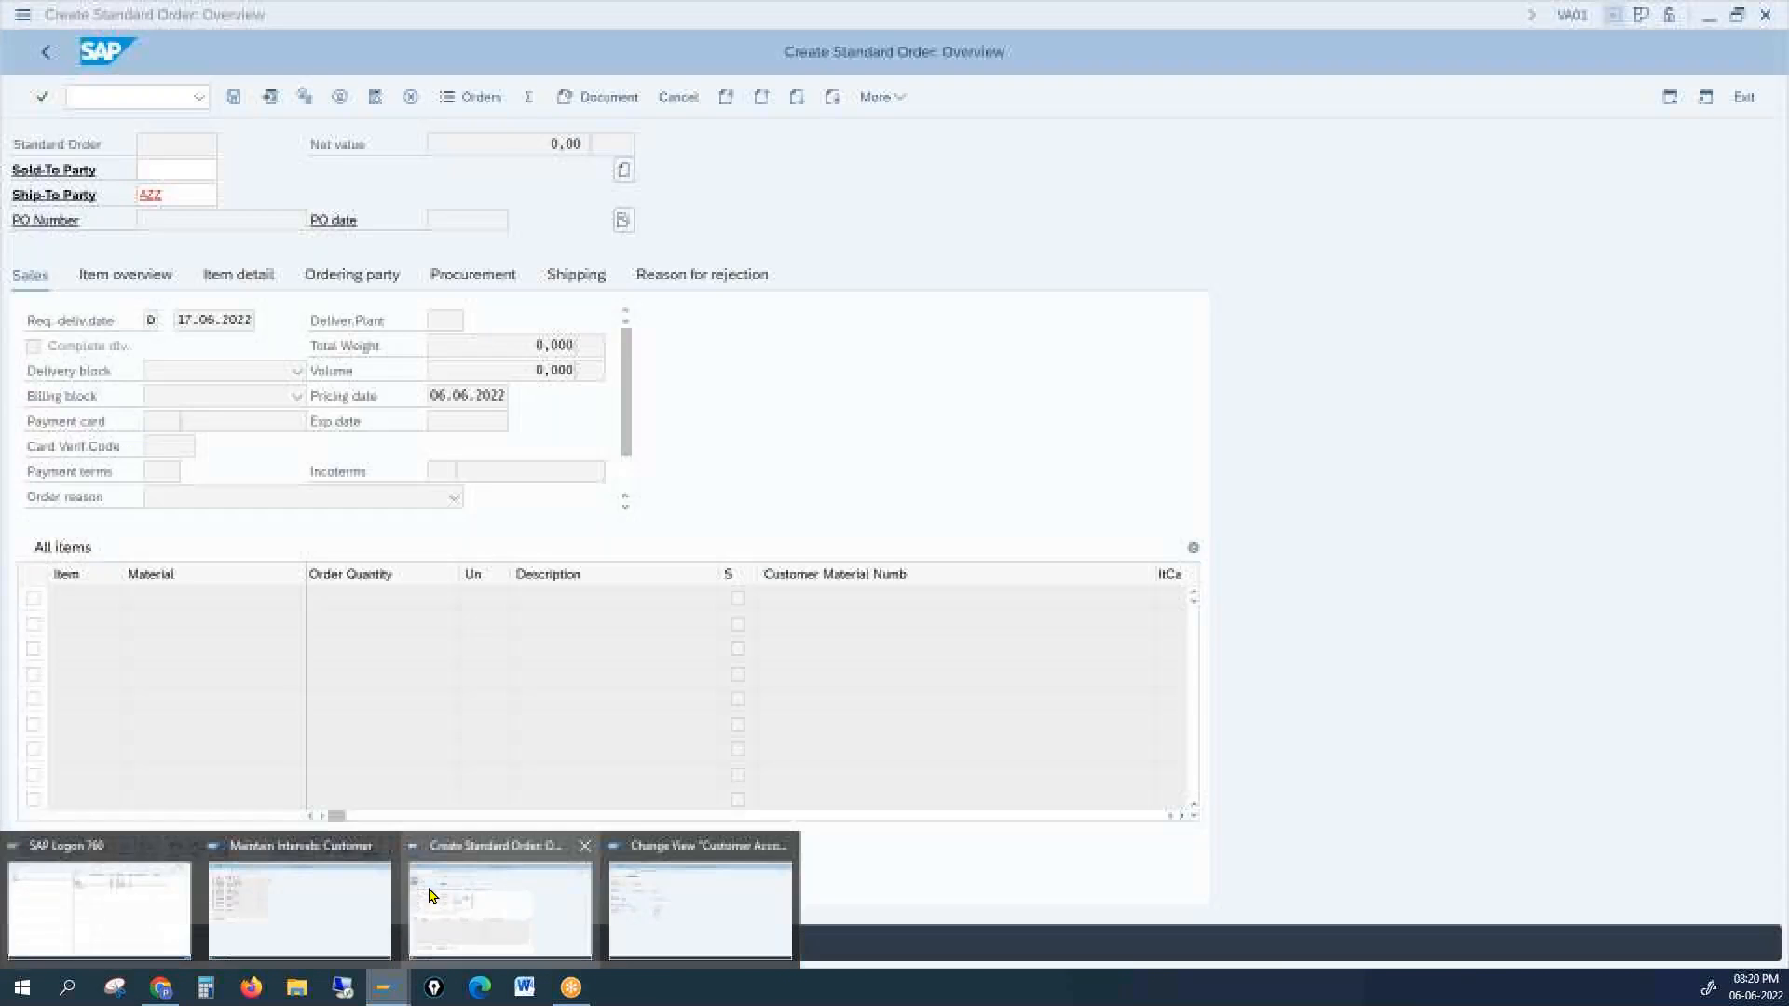
left_click(484, 908)
left_click(121, 97)
Step: Run XD02 and open the Becker Berlin customer for change in company code 1000
type("/")
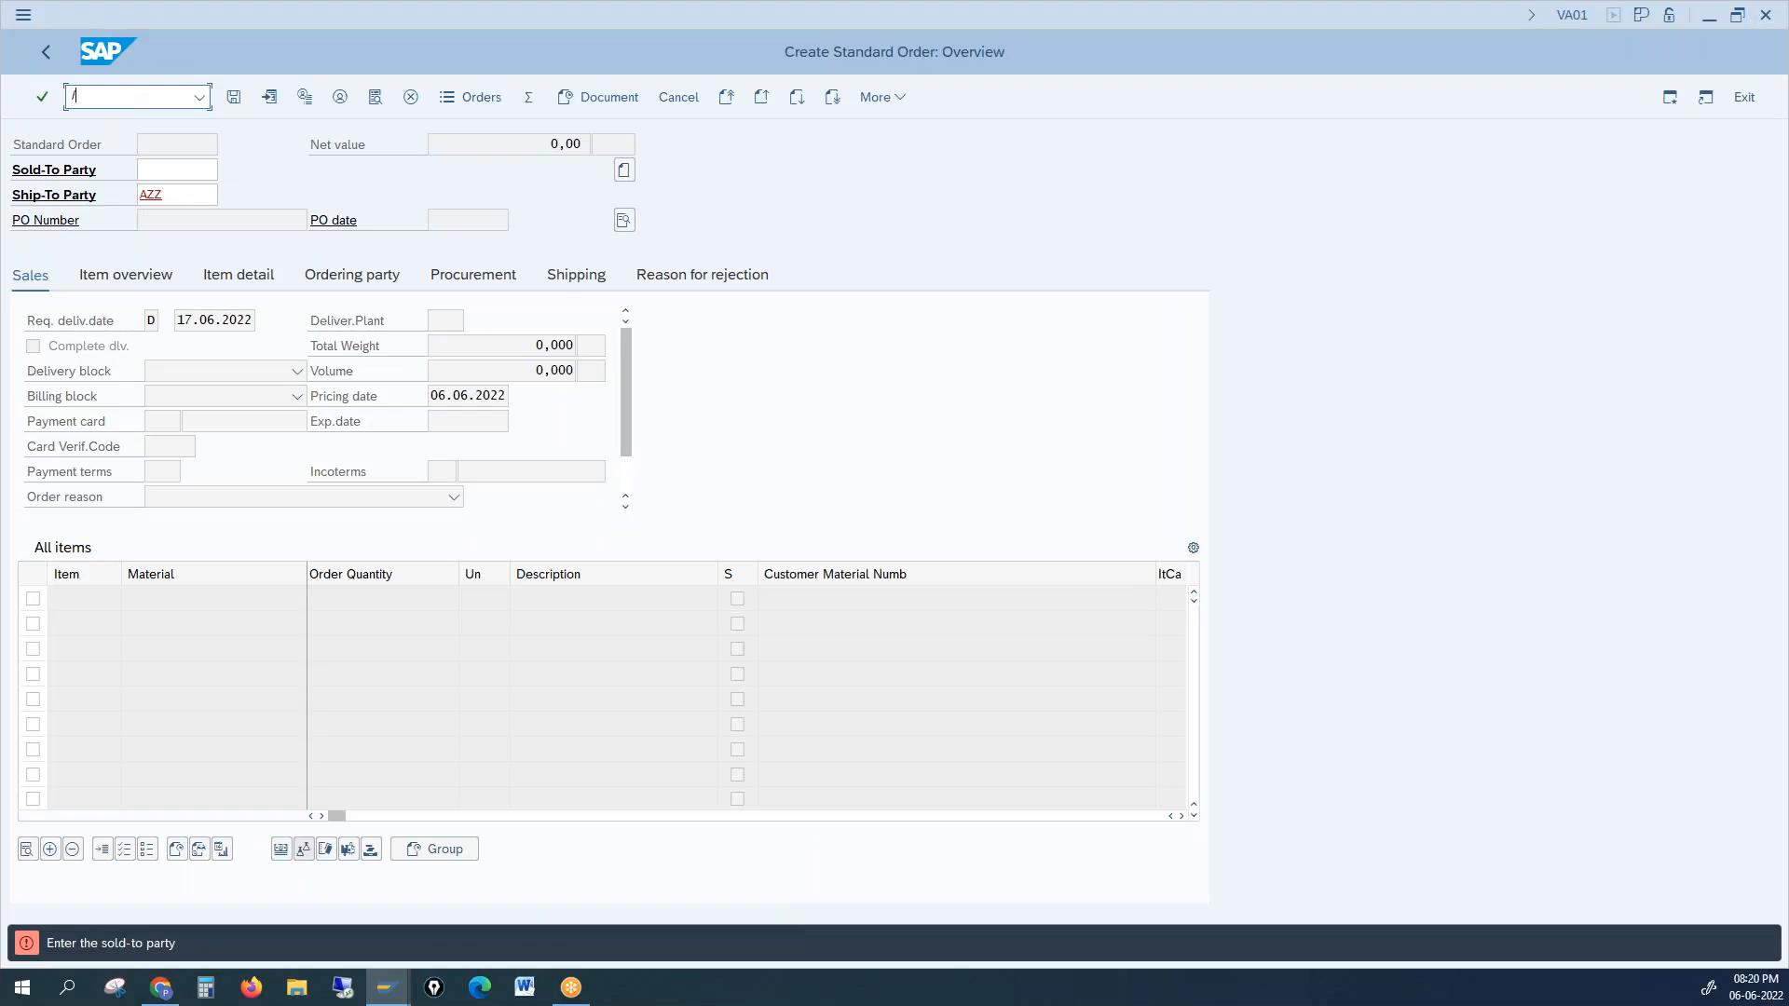
type("nxd0")
key("BackSpace")
type("02")
key("Return")
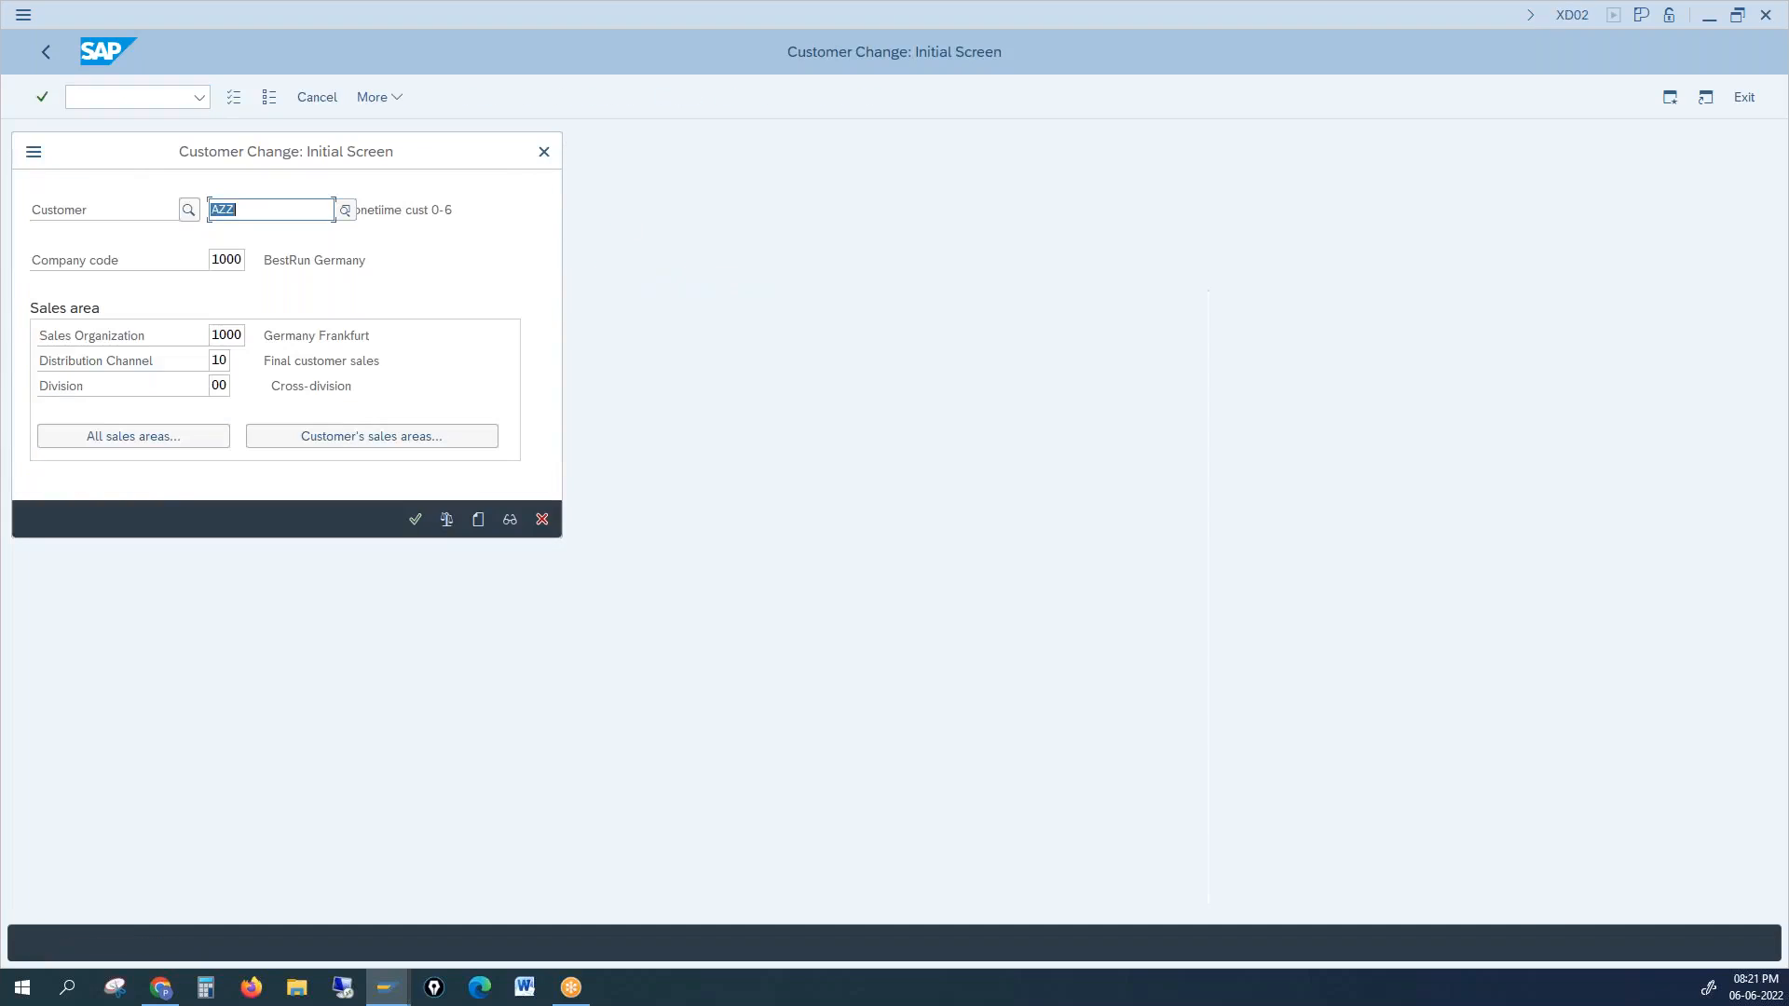
type("`1000")
key("BackSpace")
key("BackSpace")
key("BackSpace")
key("BackSpace")
key("BackSpace")
type("1000")
key("Return")
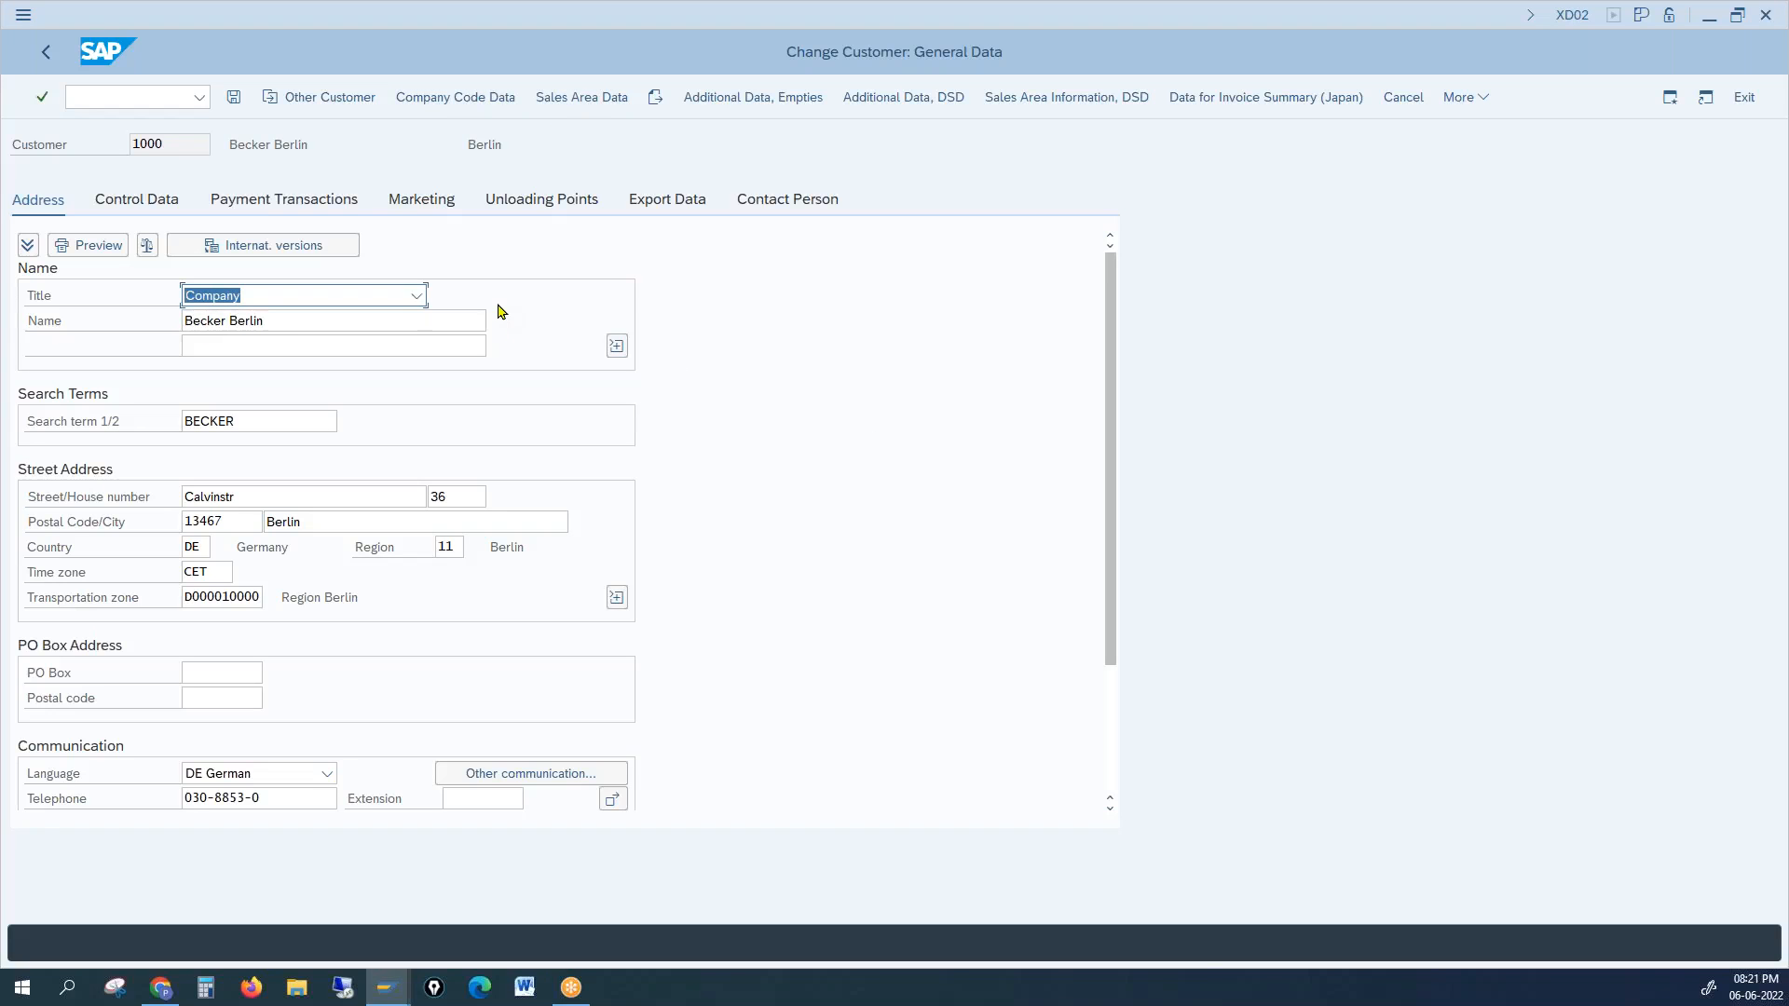
Step: Show the company code data and point out reconciliation account 140000
left_click(453, 98)
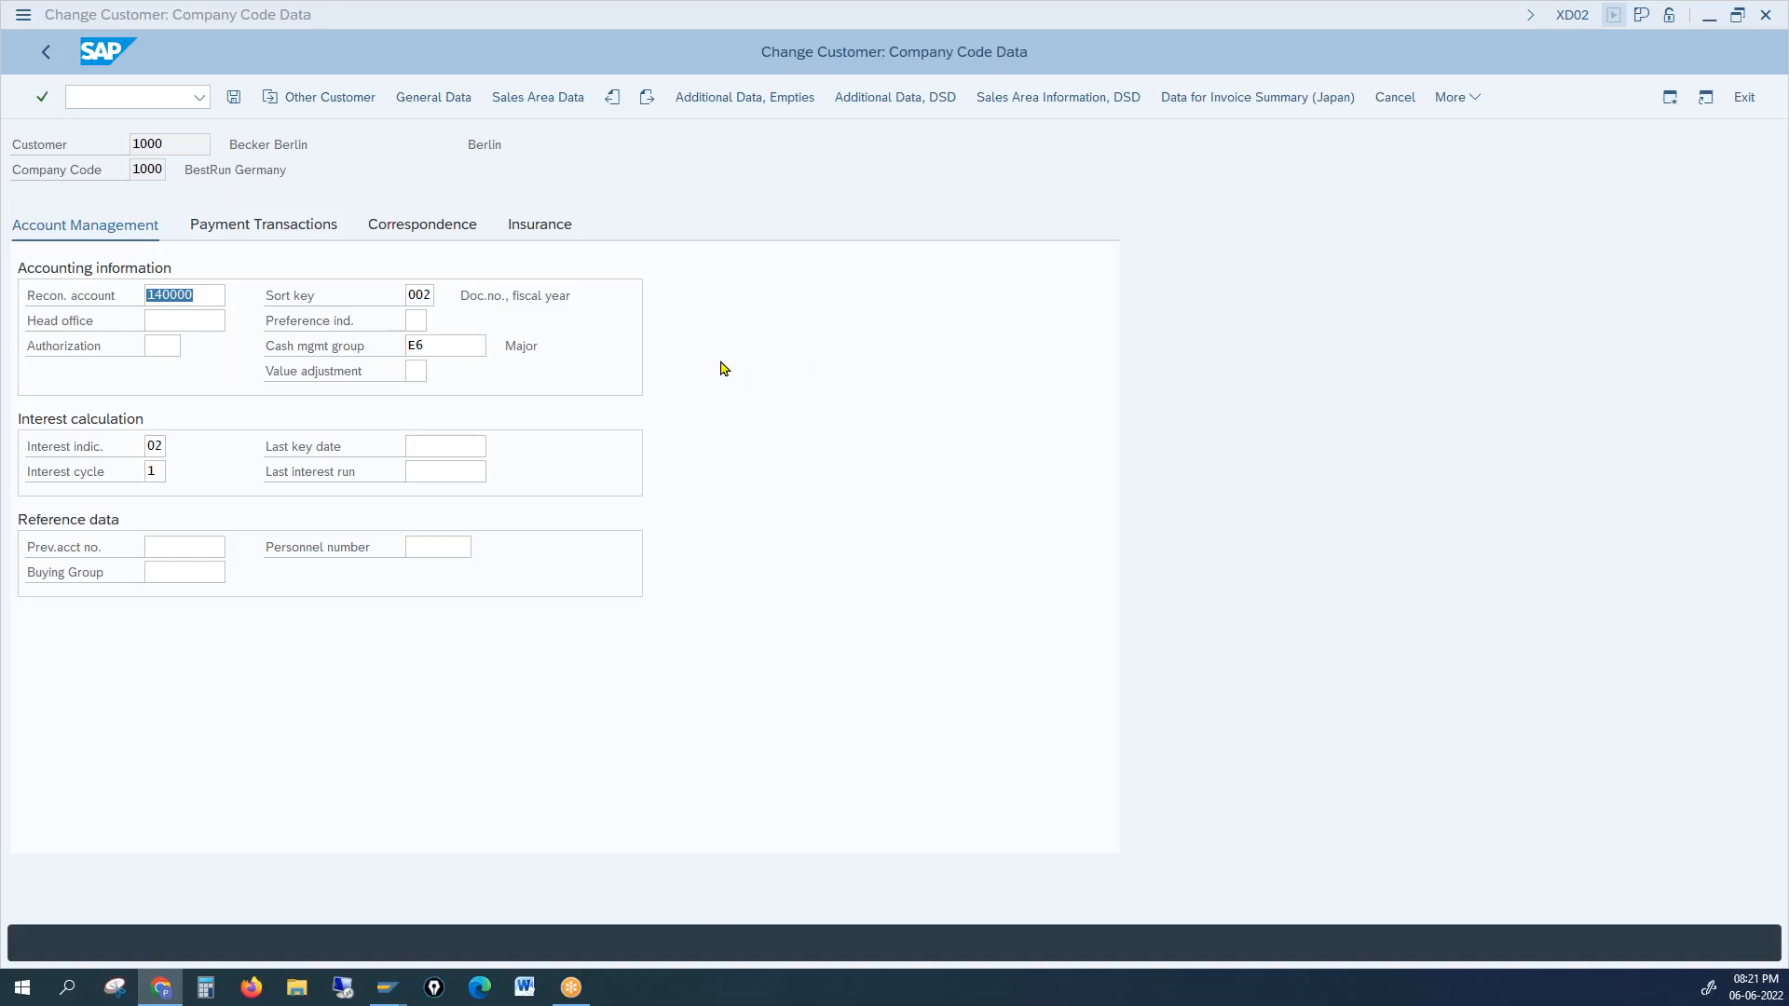
left_click(147, 295)
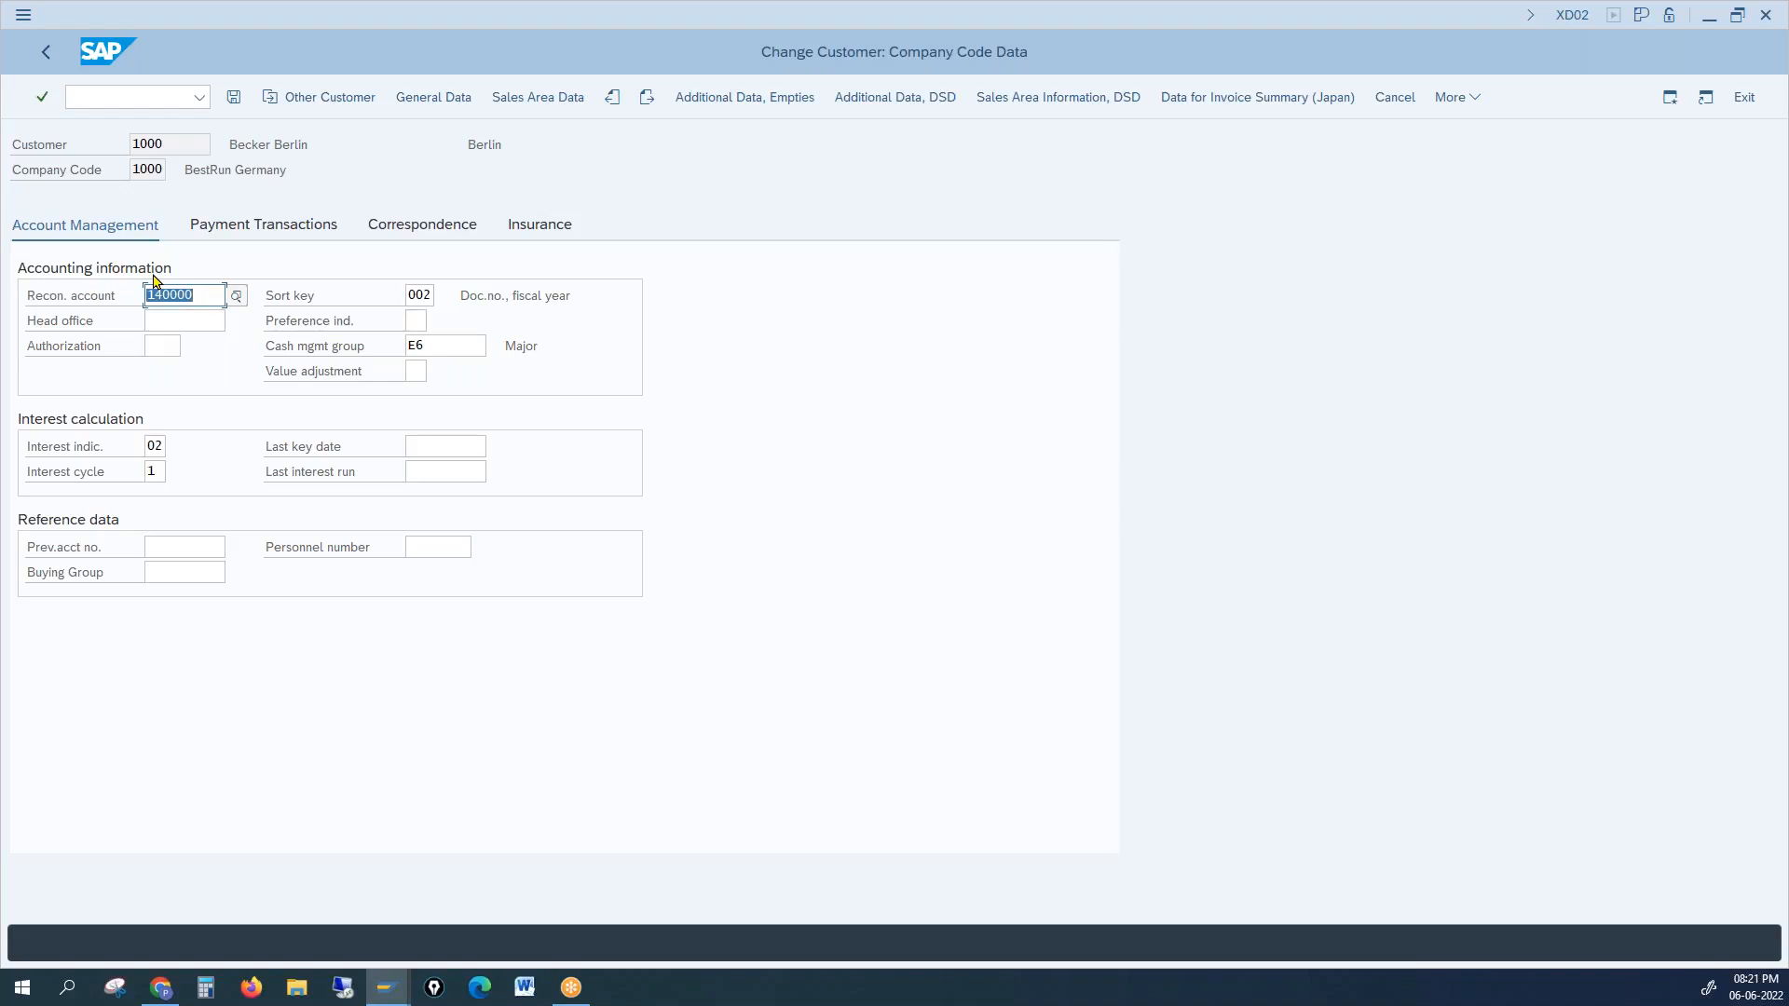
key("alt+Tab")
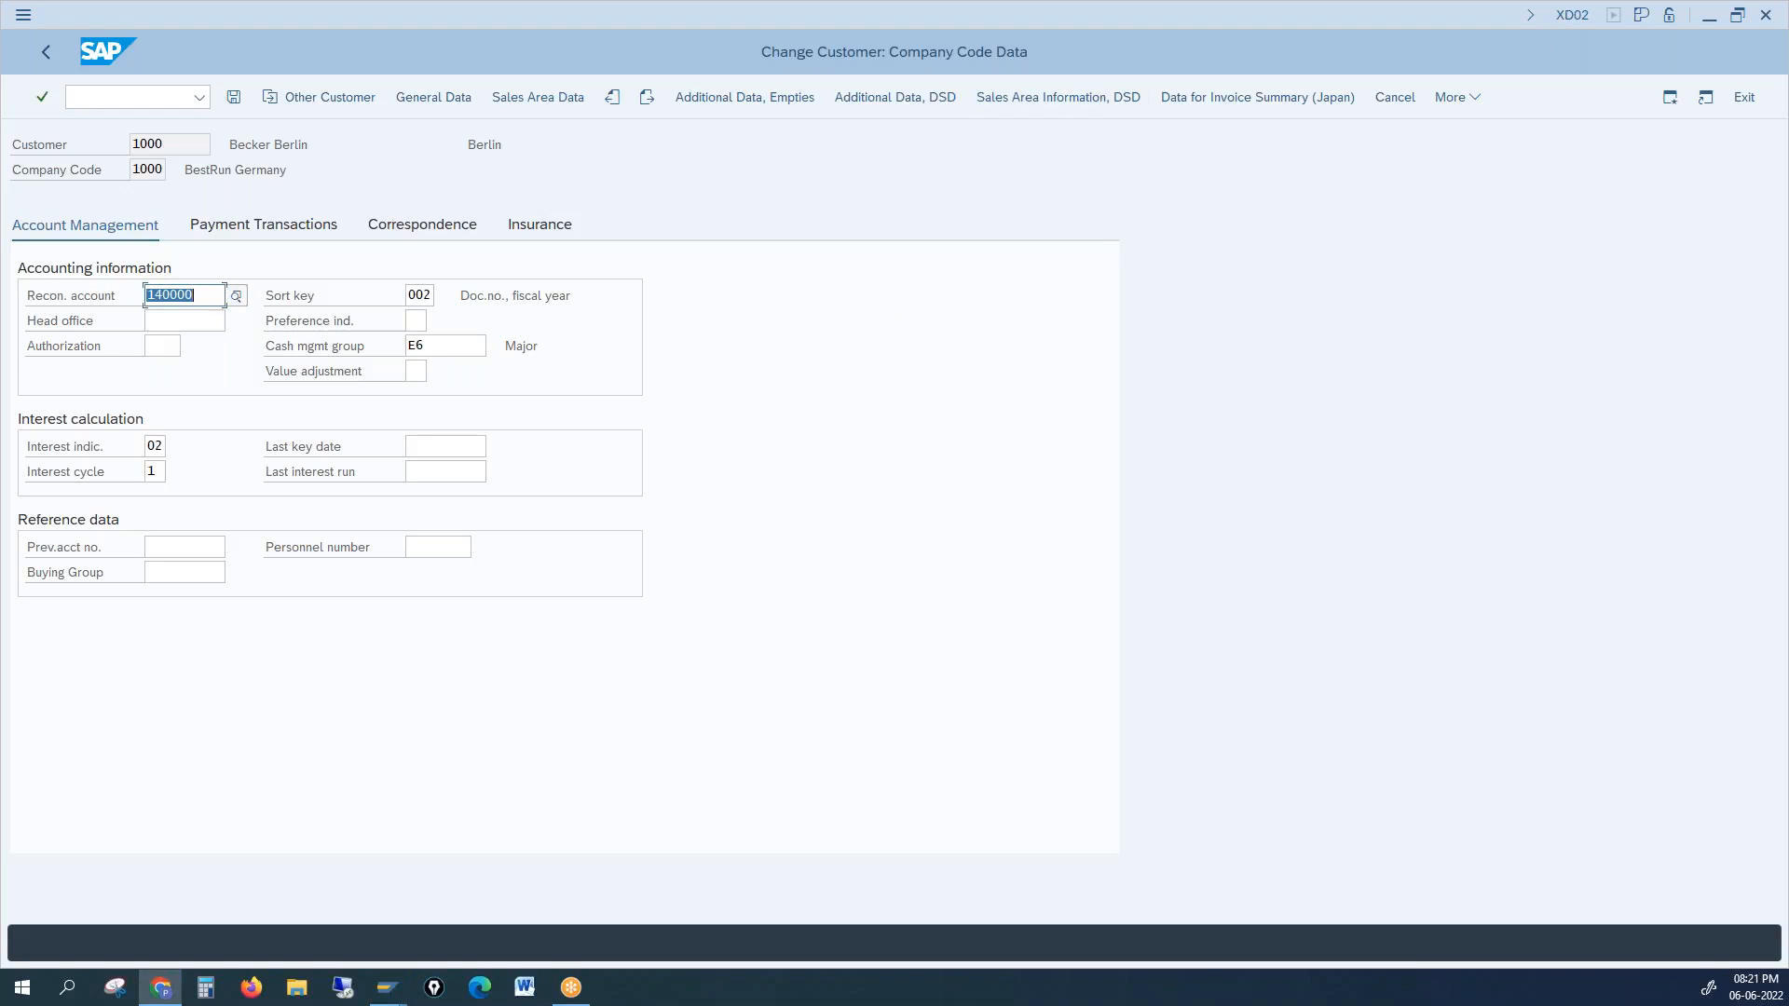
left_click(1423, 509)
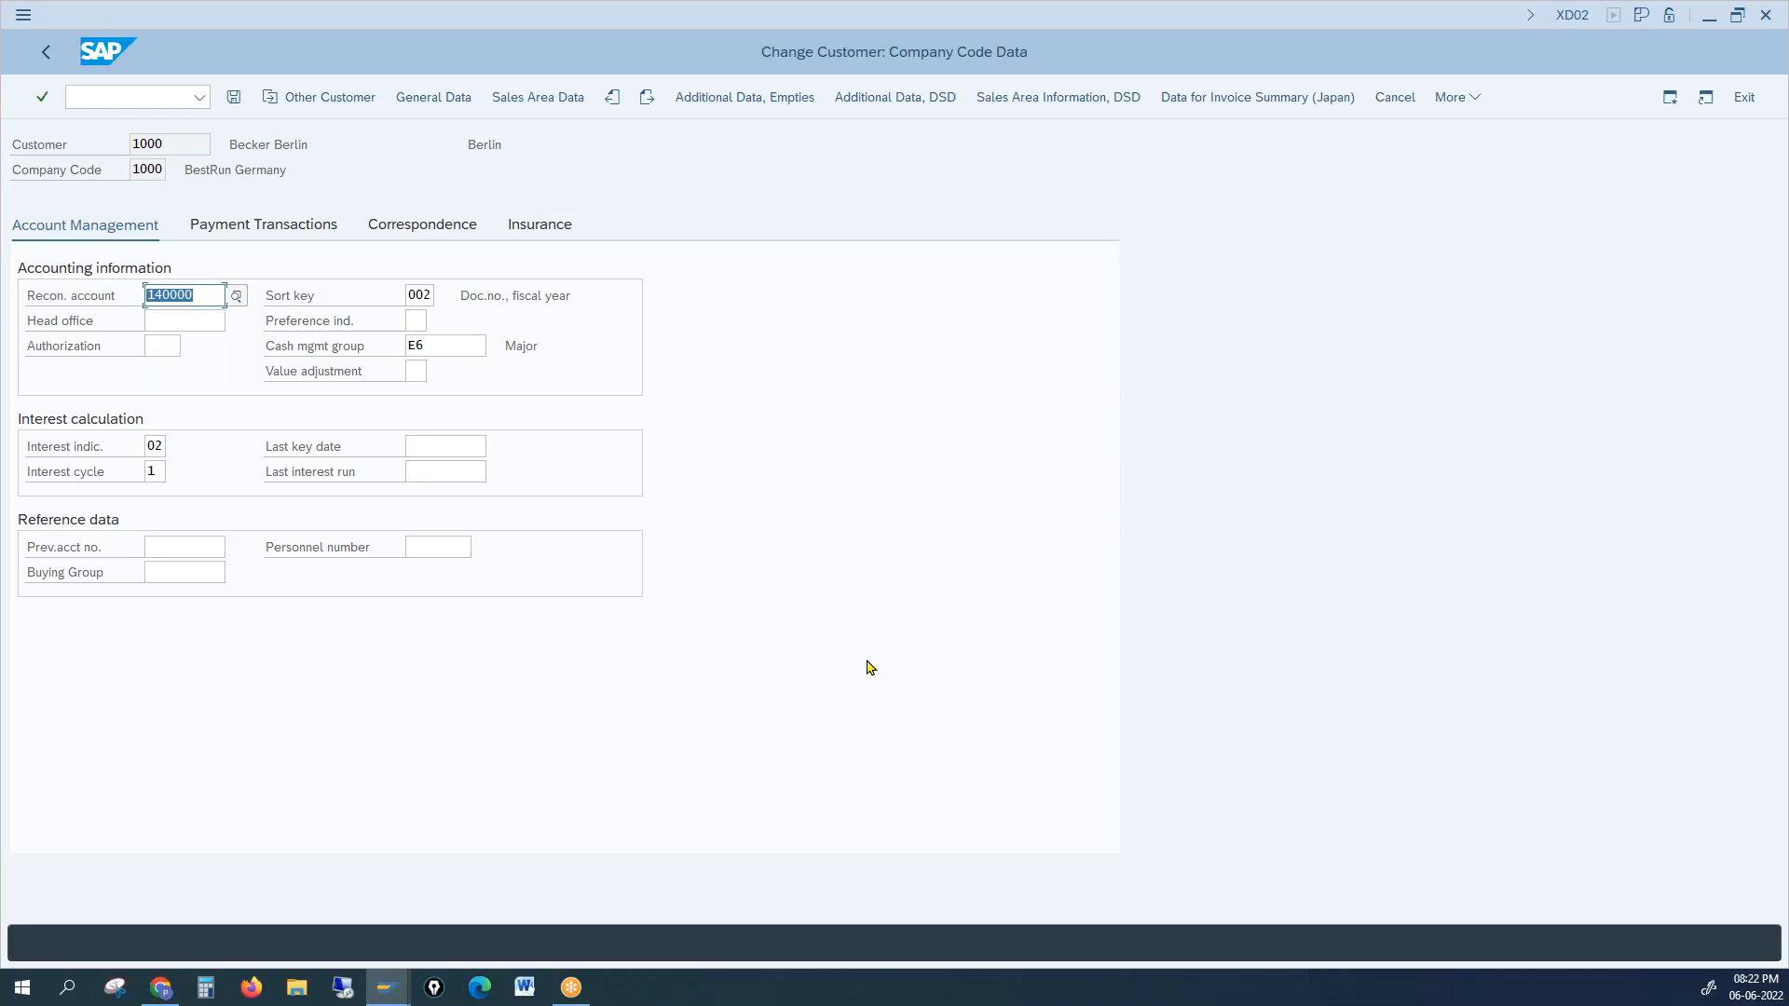
left_click(114, 301)
left_click_drag(207, 295, 87, 293)
left_click_drag(213, 294, 119, 291)
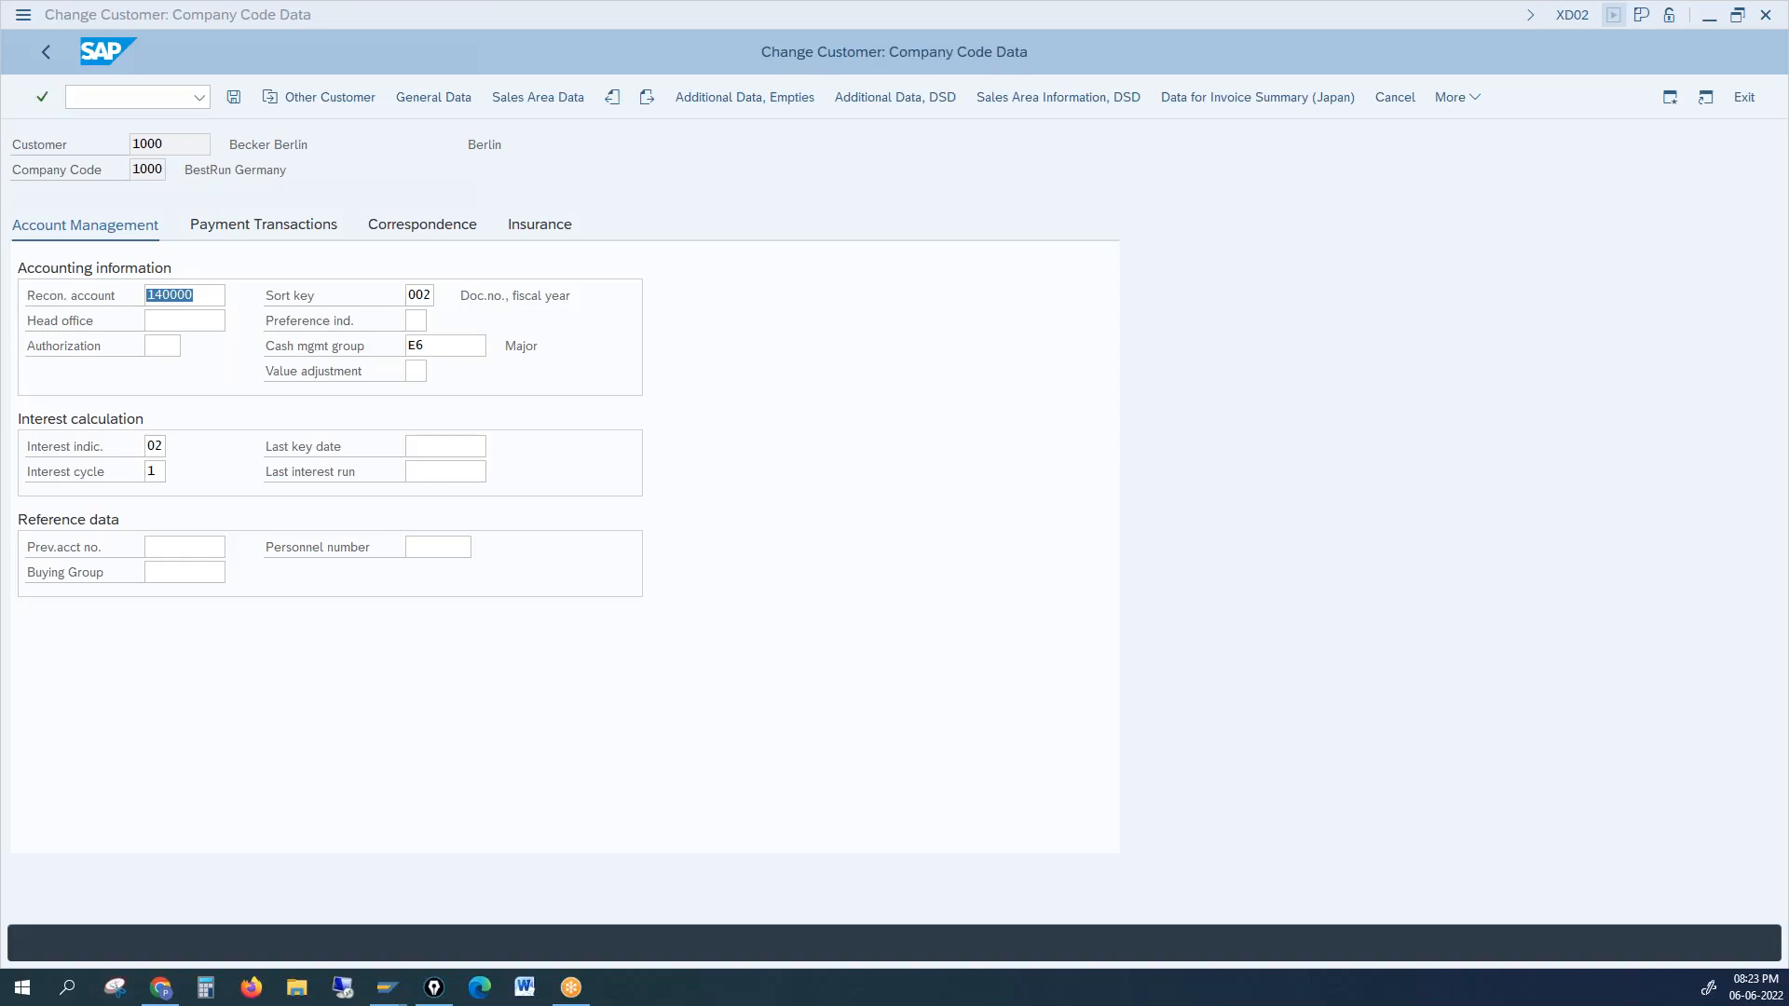
left_click(1581, 646)
Step: Draw arrows annotated Cust → Dr and account ← Cr, with TO beneath the top arrow
left_click(1020, 286)
mouse_move(888, 307)
left_mouse_down()
mouse_move(1016, 305)
mouse_move(1040, 333)
left_mouse_up()
mouse_move(1135, 289)
left_mouse_down()
mouse_move(1143, 311)
mouse_move(1220, 287)
left_mouse_up()
left_click(1243, 283)
mouse_move(1117, 502)
left_mouse_down()
mouse_move(882, 511)
mouse_move(897, 534)
left_mouse_up()
left_click_drag(1144, 504, 1204, 481)
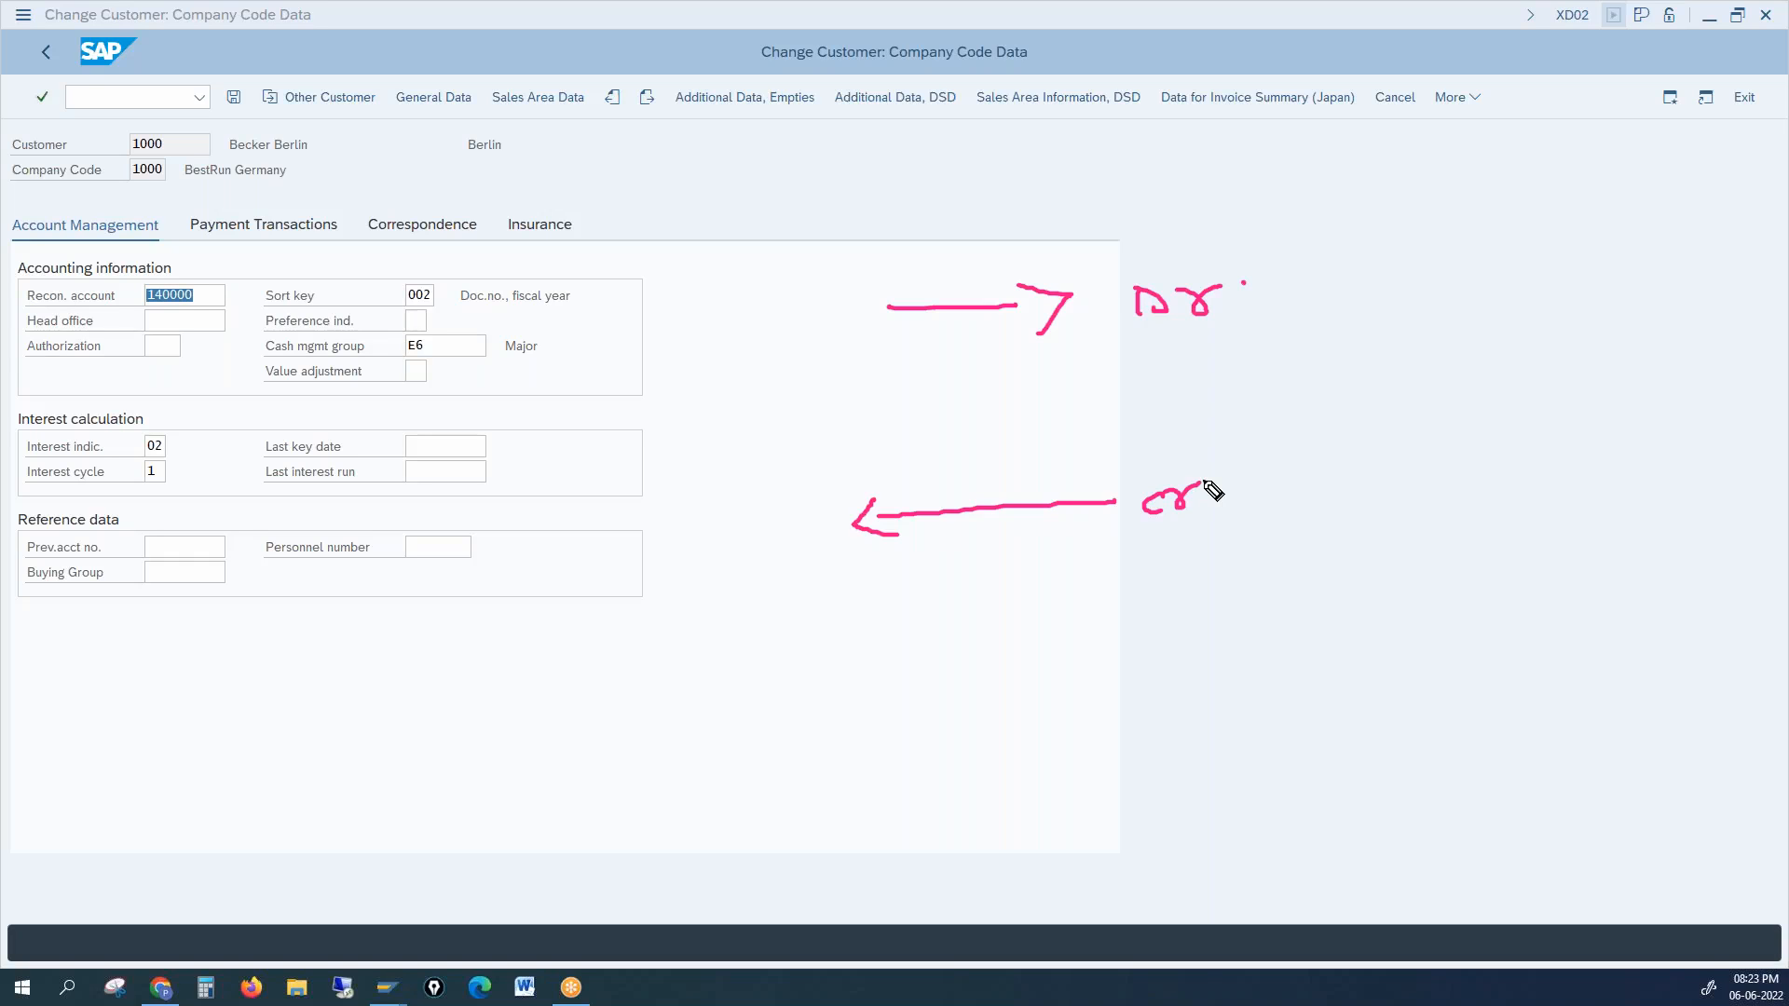
mouse_move(783, 288)
left_mouse_down()
mouse_move(789, 319)
mouse_move(842, 319)
left_mouse_up()
left_click(832, 291)
mouse_move(868, 273)
left_mouse_down()
mouse_move(867, 310)
mouse_move(880, 292)
left_mouse_up()
left_click(896, 285)
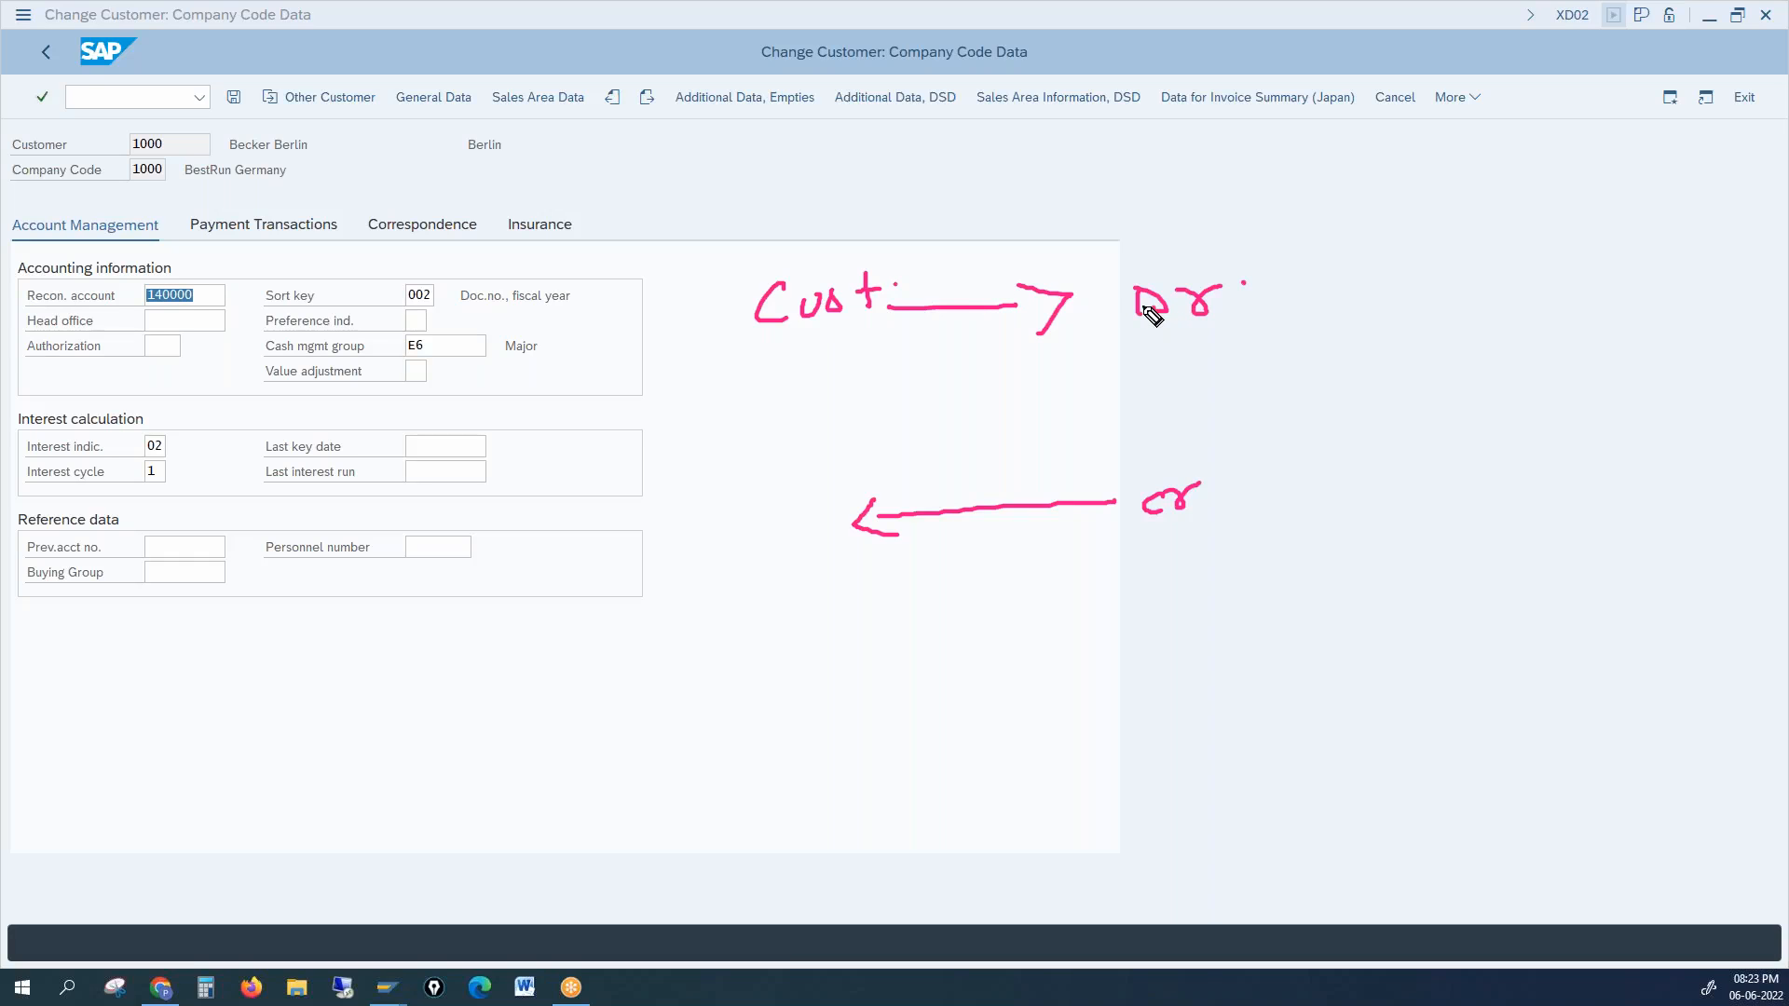
left_click_drag(920, 375, 956, 371)
mouse_move(947, 373)
left_mouse_down()
mouse_move(943, 389)
mouse_move(978, 384)
left_mouse_up()
mouse_move(688, 511)
left_mouse_down()
mouse_move(696, 550)
mouse_move(766, 513)
mouse_move(896, 512)
left_mouse_up()
left_click_drag(1150, 528, 1191, 529)
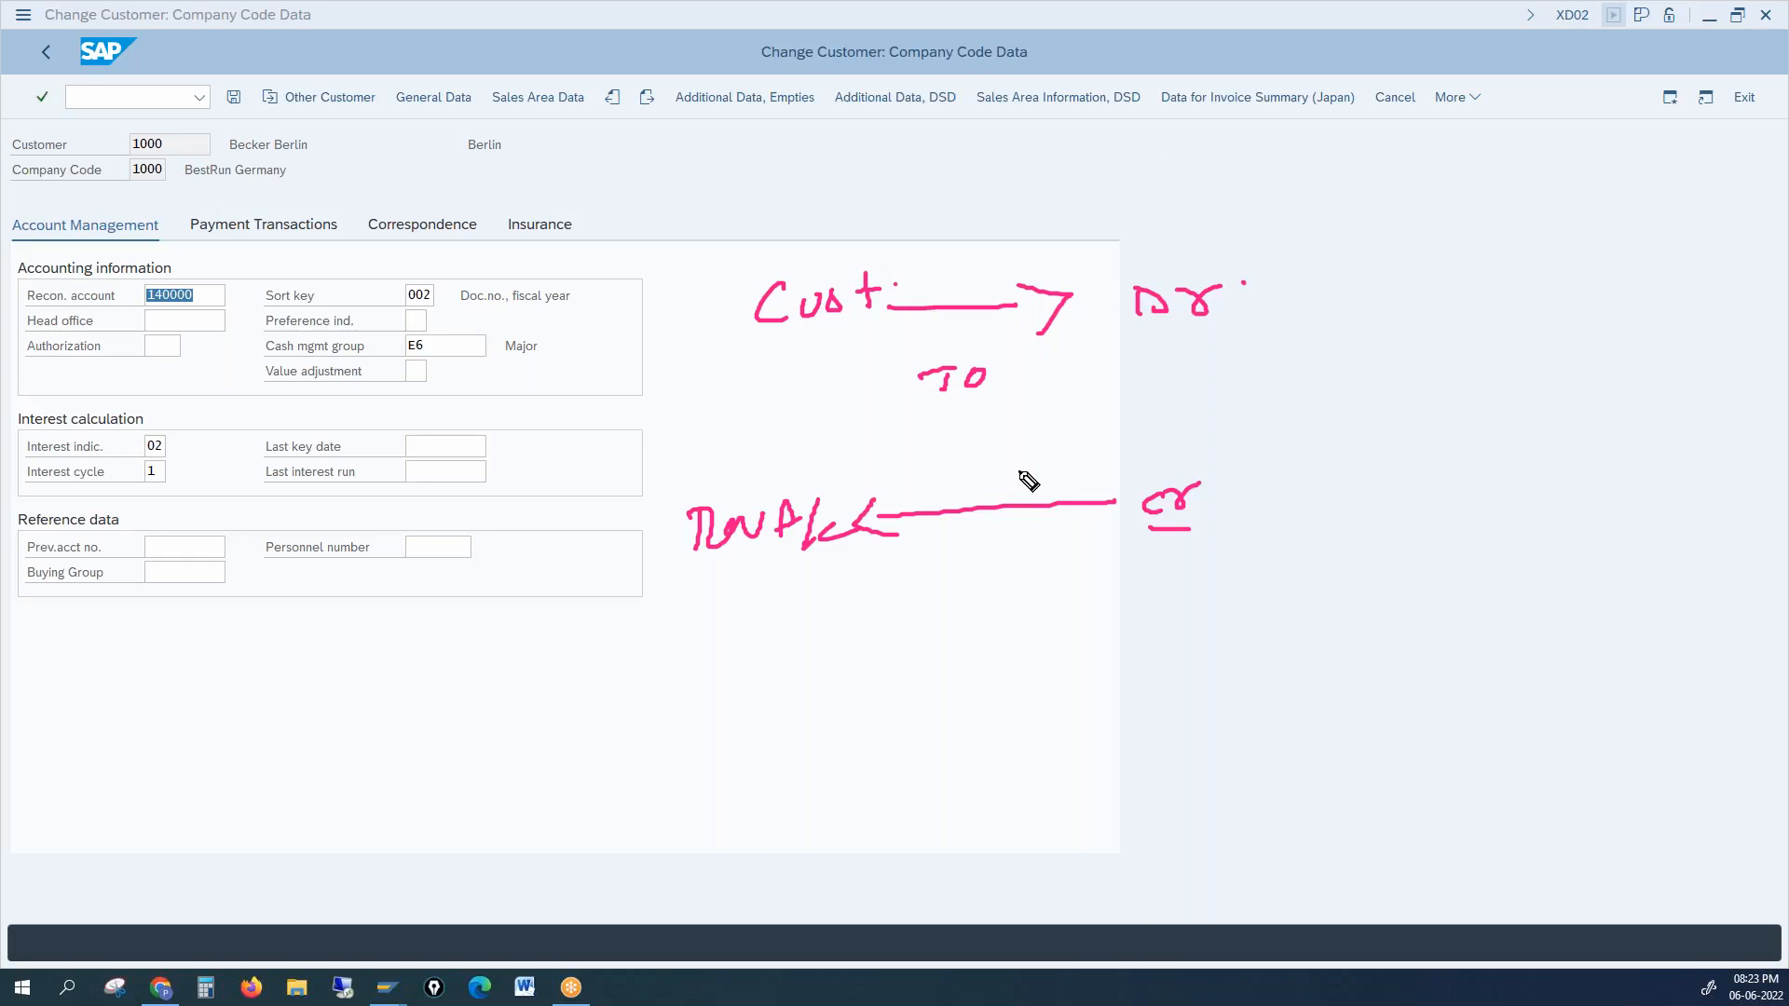
Step: Add G/L and C.code notes, underline Recon. account, and tick the key labels
mouse_move(1176, 166)
left_mouse_down()
mouse_move(1174, 207)
mouse_move(1207, 207)
left_mouse_up()
mouse_move(1232, 147)
left_mouse_down()
mouse_move(1215, 235)
mouse_move(1267, 186)
left_mouse_up()
left_click(1283, 170)
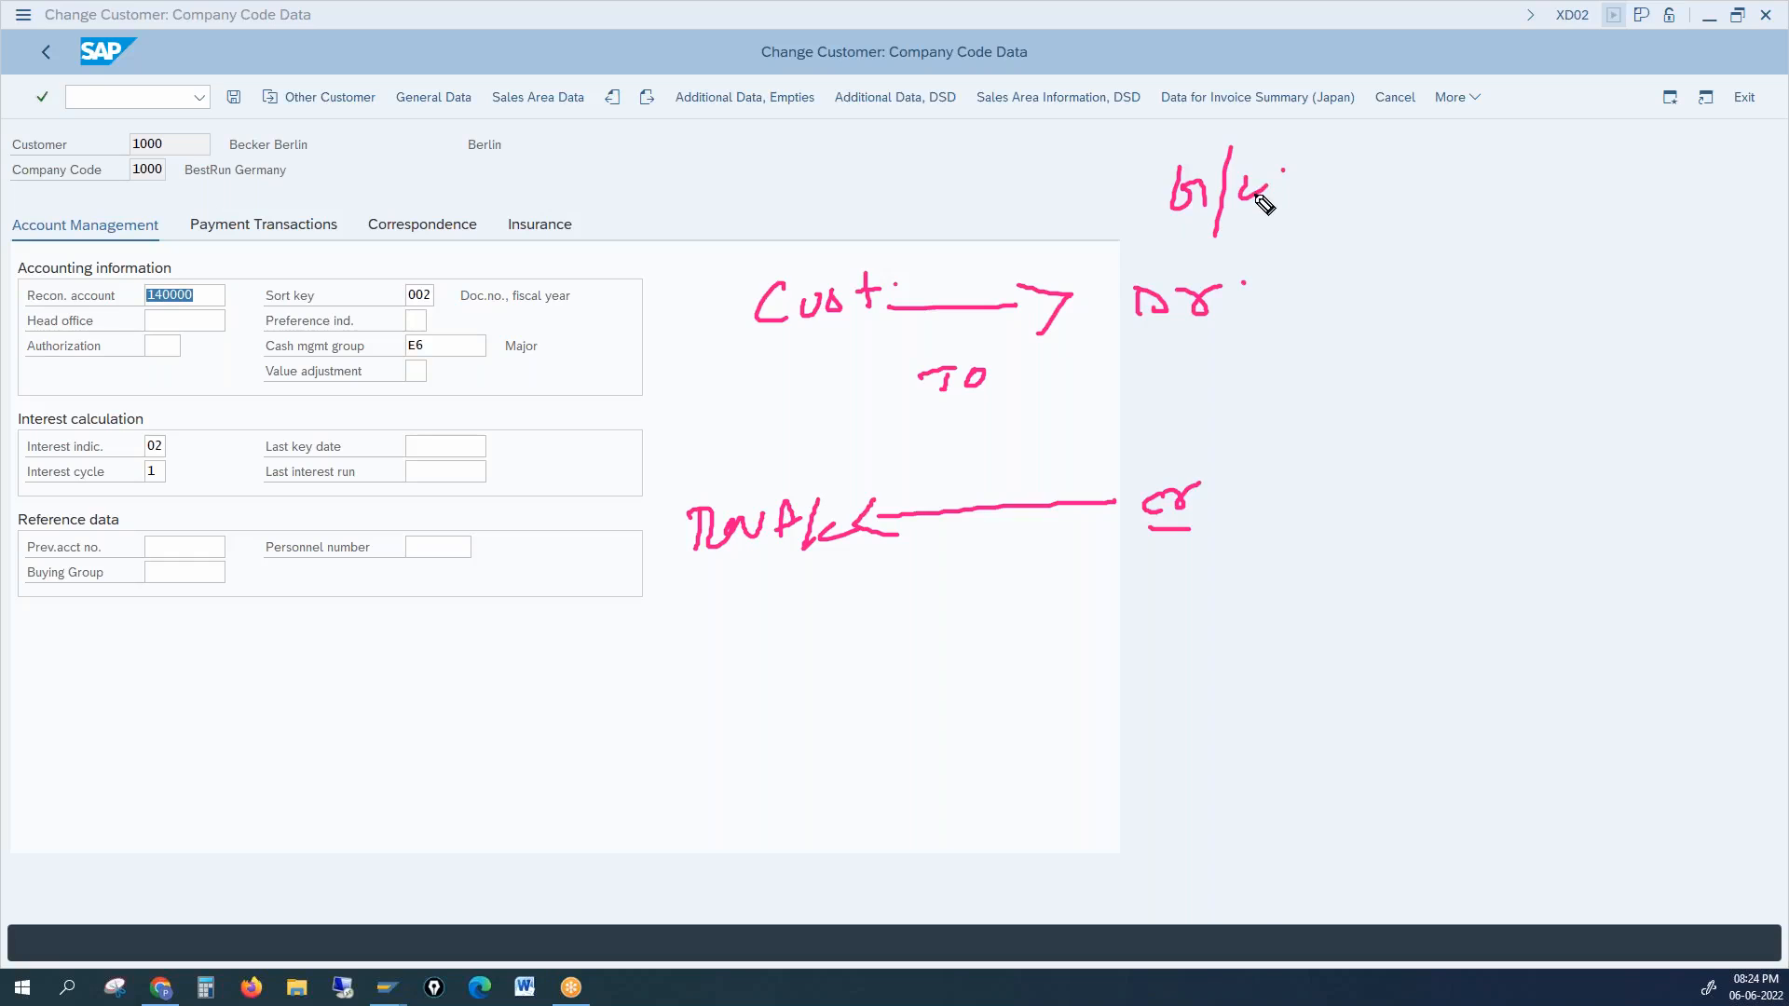
left_click_drag(1132, 337, 1200, 333)
left_click(1211, 271)
left_click_drag(26, 308, 199, 309)
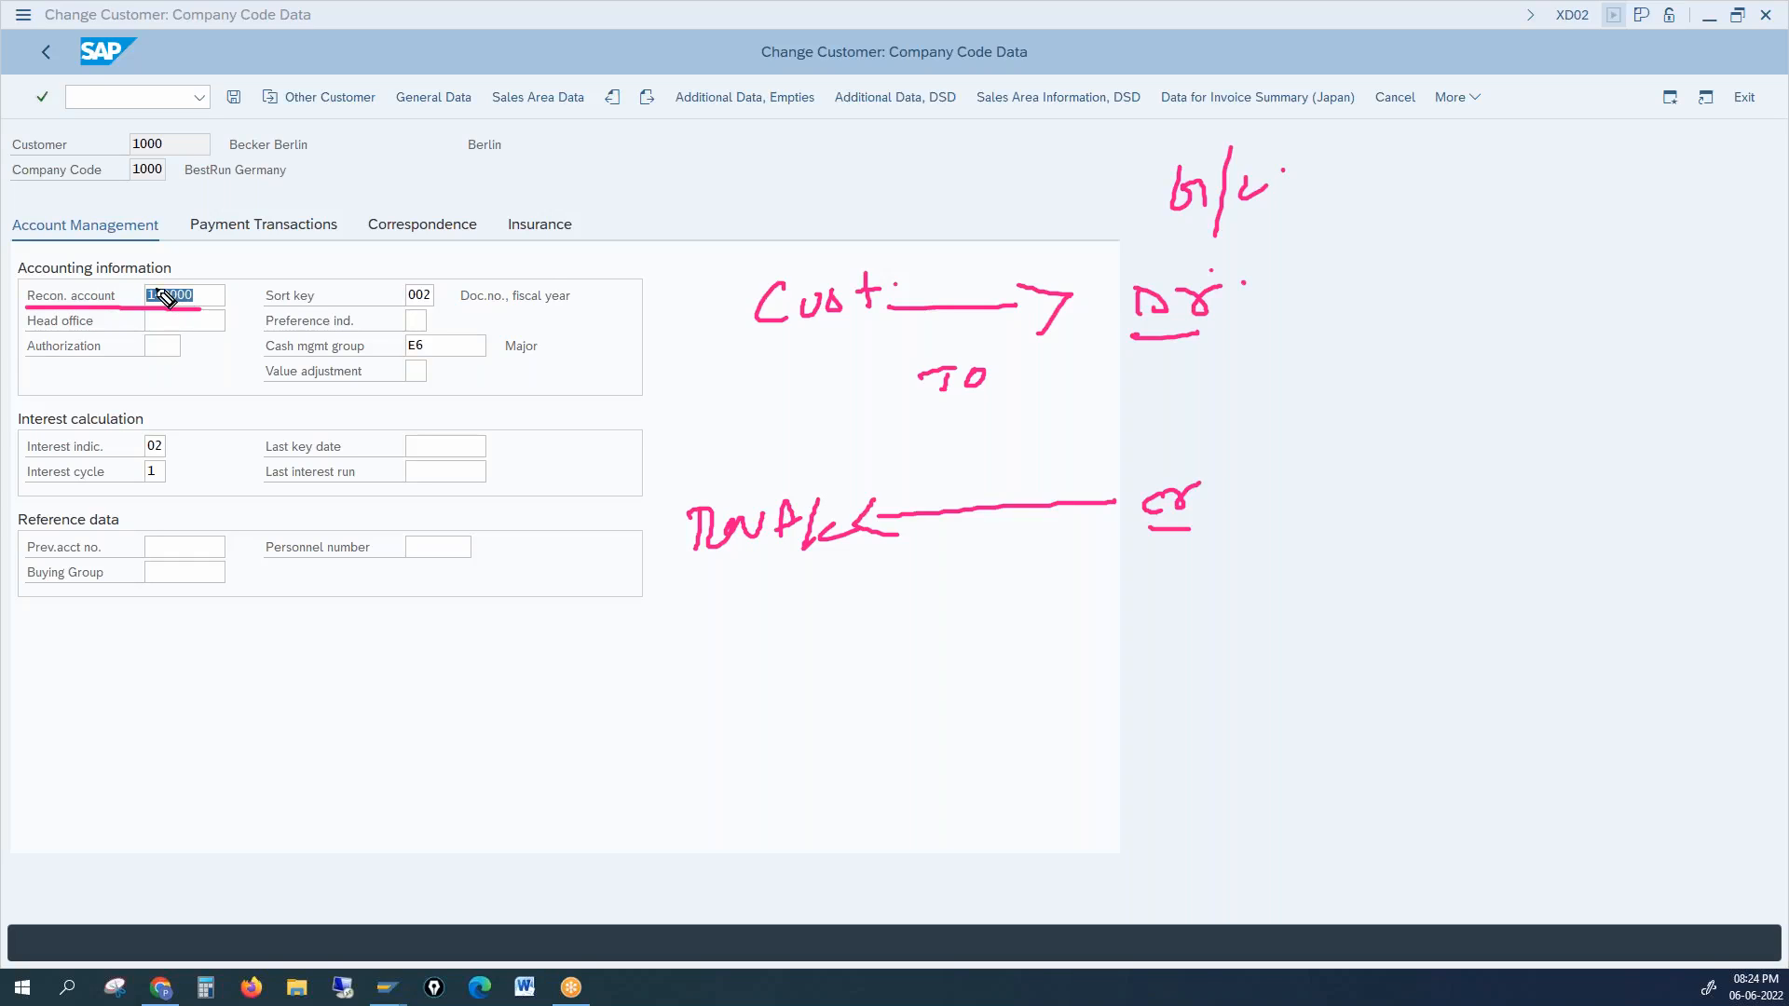
left_click_drag(1213, 325, 1244, 300)
left_click(1177, 543)
left_click_drag(697, 571, 822, 561)
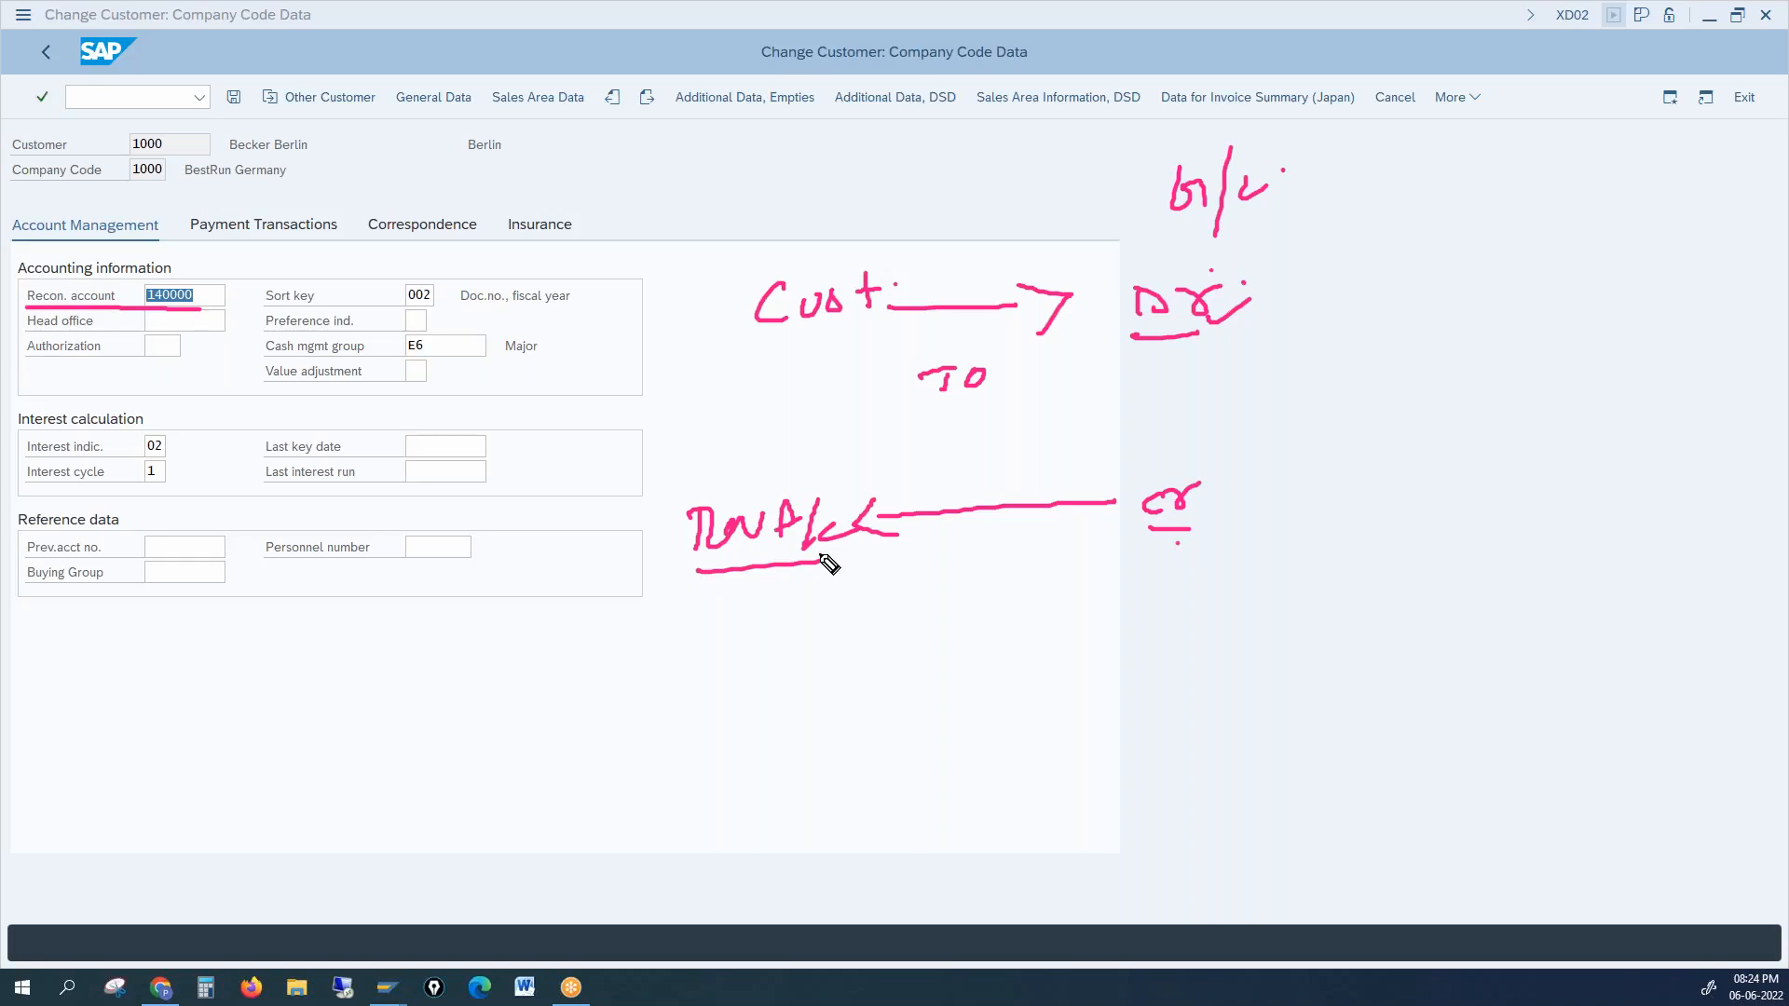
left_click_drag(706, 578, 824, 567)
mouse_move(1366, 250)
left_mouse_down()
mouse_move(1368, 278)
mouse_move(1470, 237)
mouse_move(1508, 244)
left_mouse_up()
left_click(1521, 231)
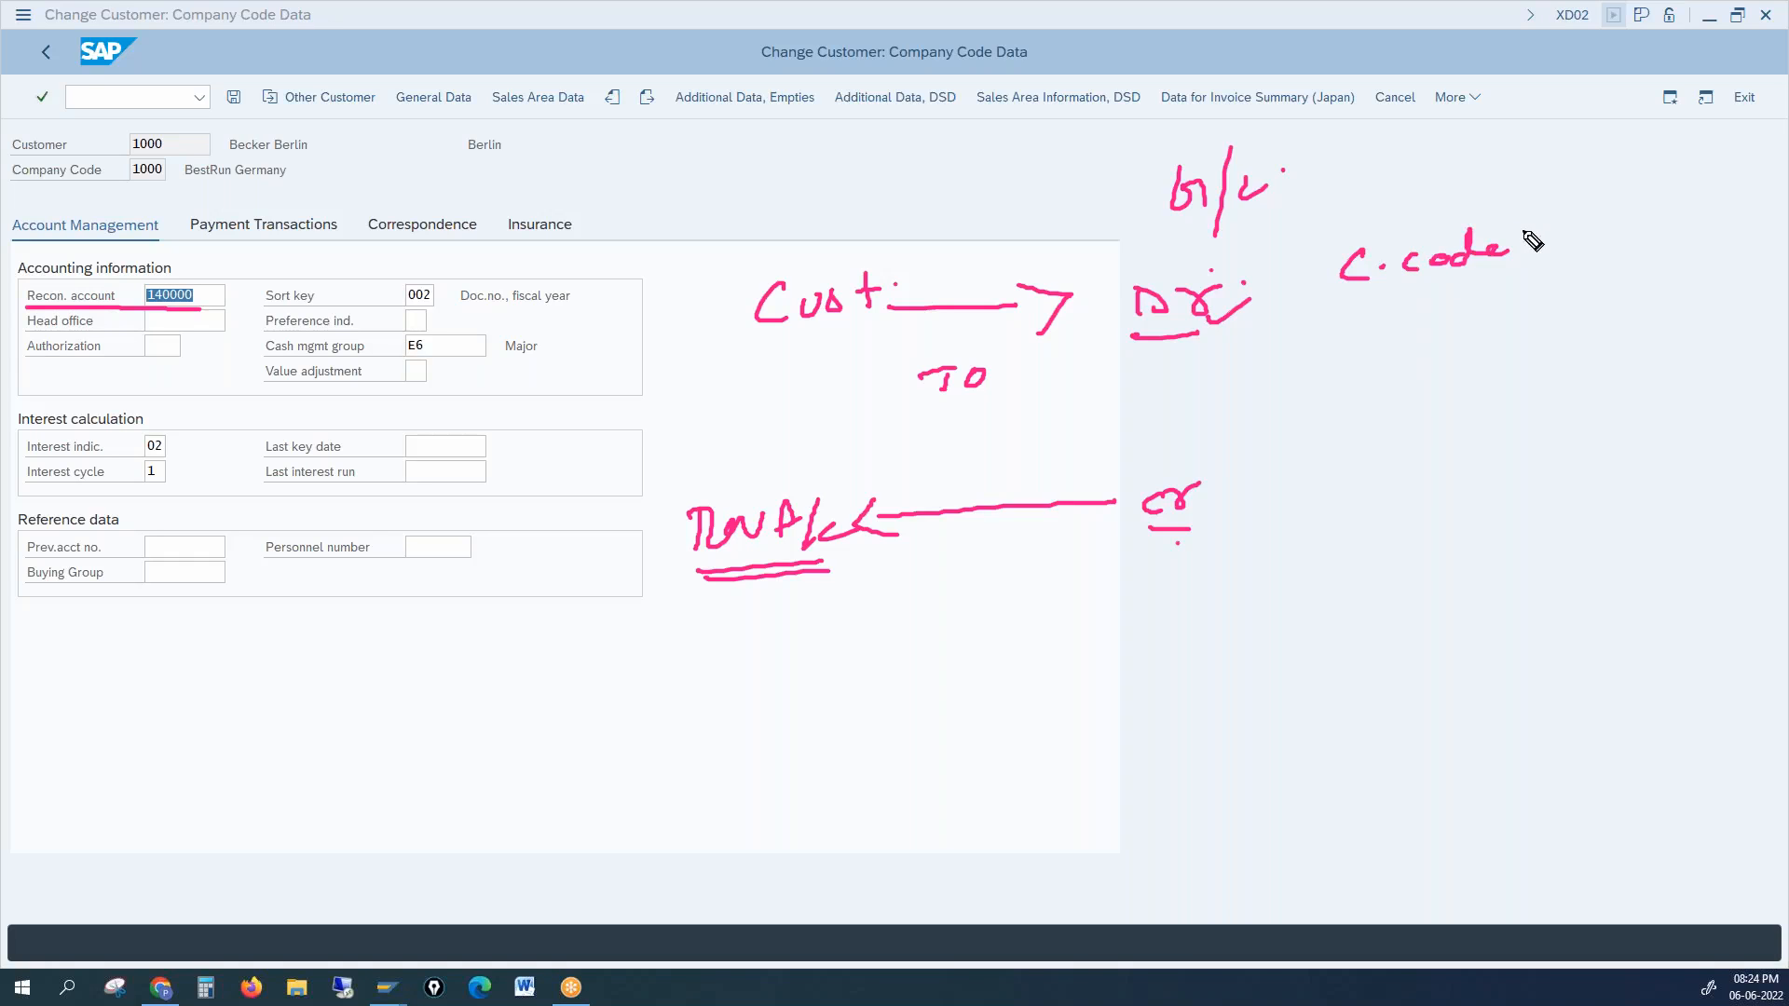
left_click_drag(1351, 296, 1482, 280)
mouse_move(1177, 393)
left_mouse_down()
mouse_move(1182, 408)
mouse_move(1261, 367)
left_mouse_up()
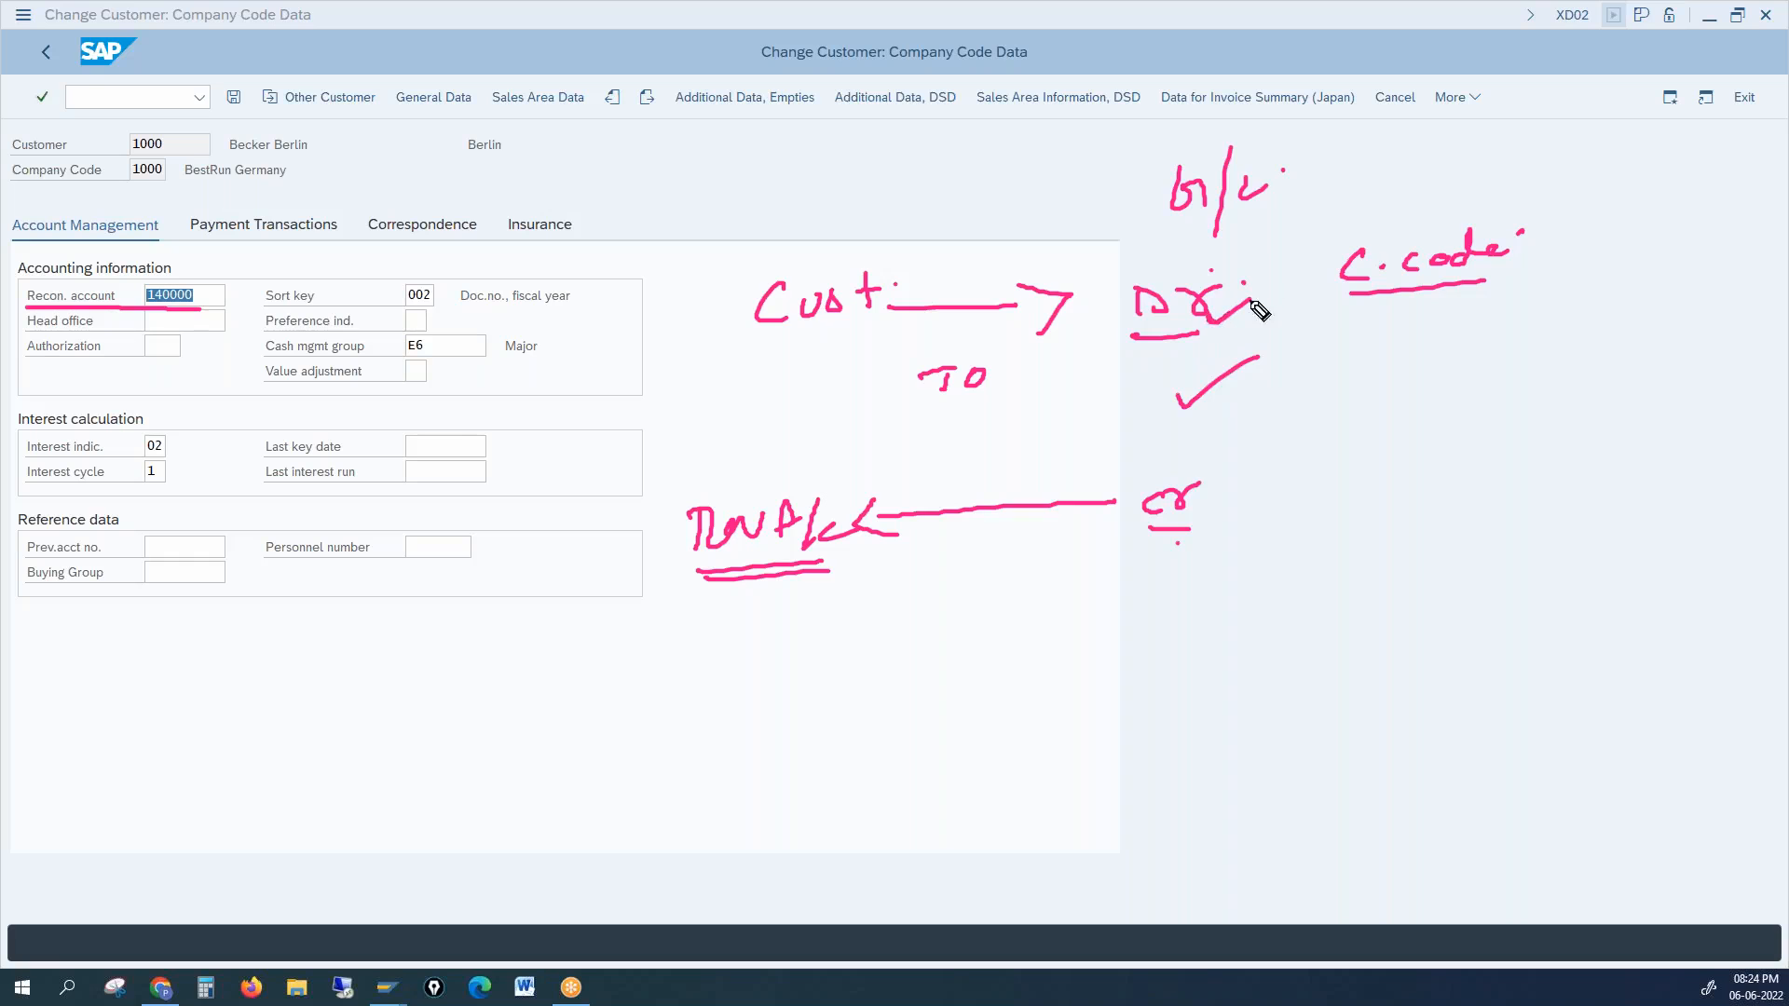
left_click_drag(99, 276, 130, 270)
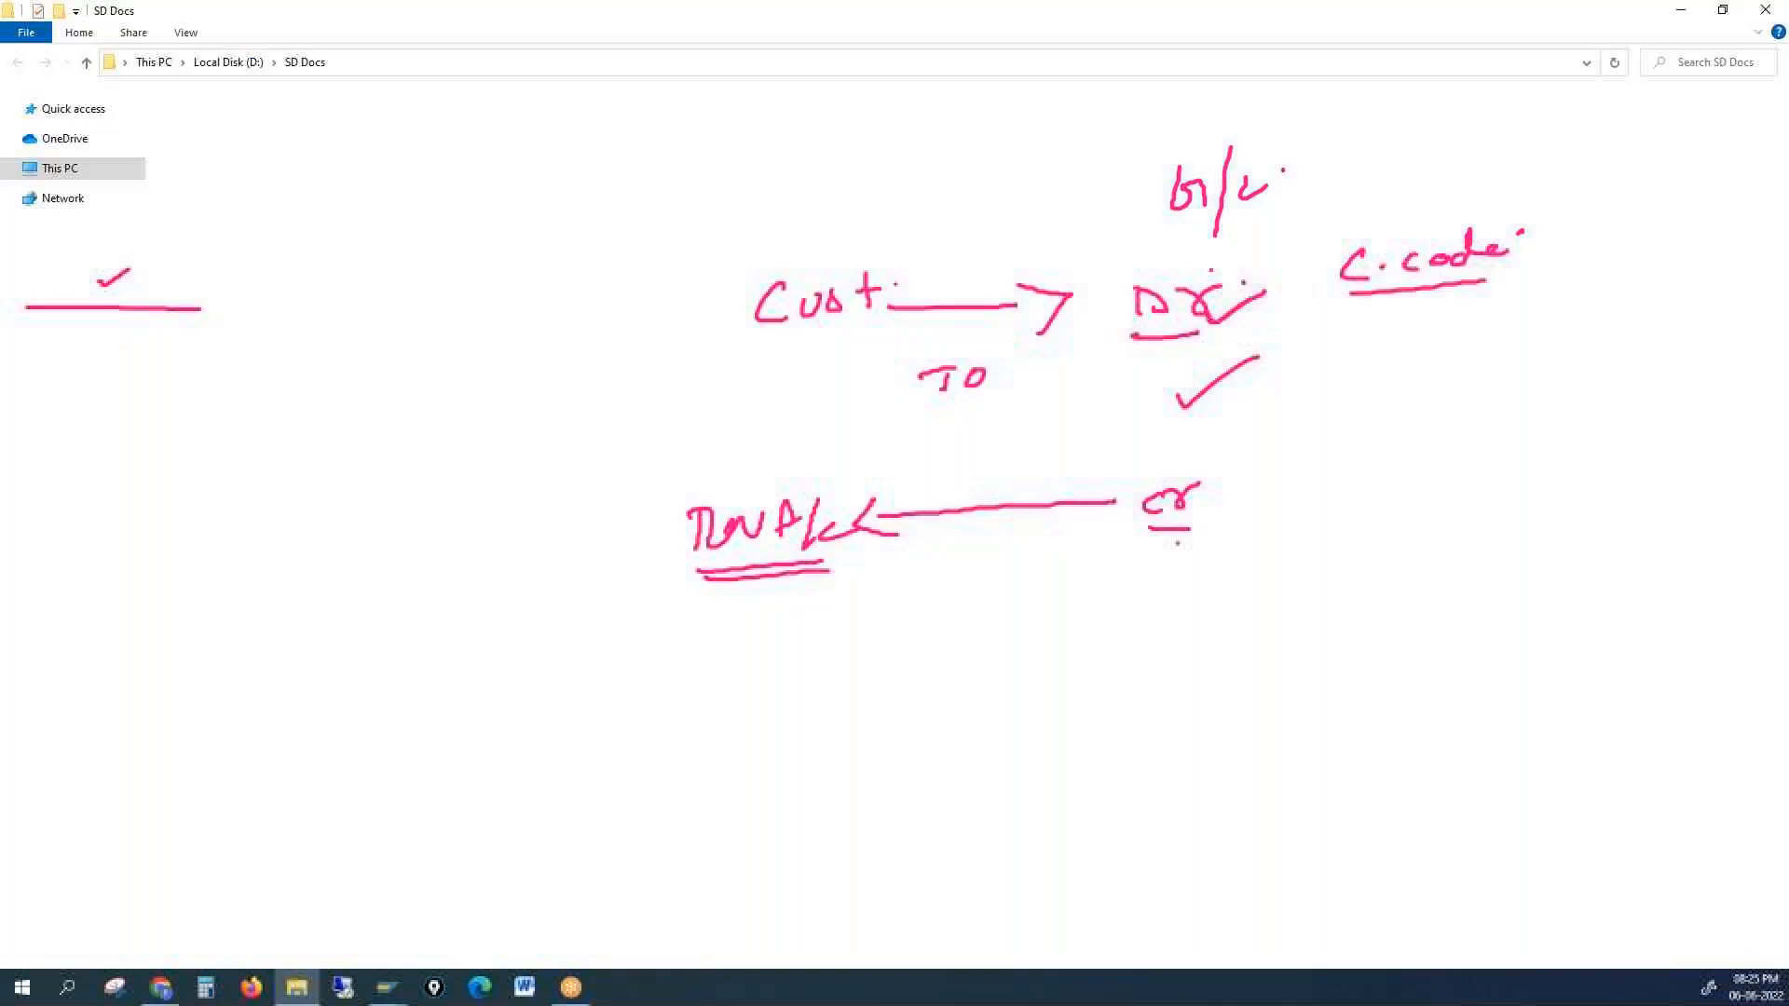
Step: Clear the annotations and open A 2 G from SD Docs › Final DOcs › A 2 Z
key("Escape")
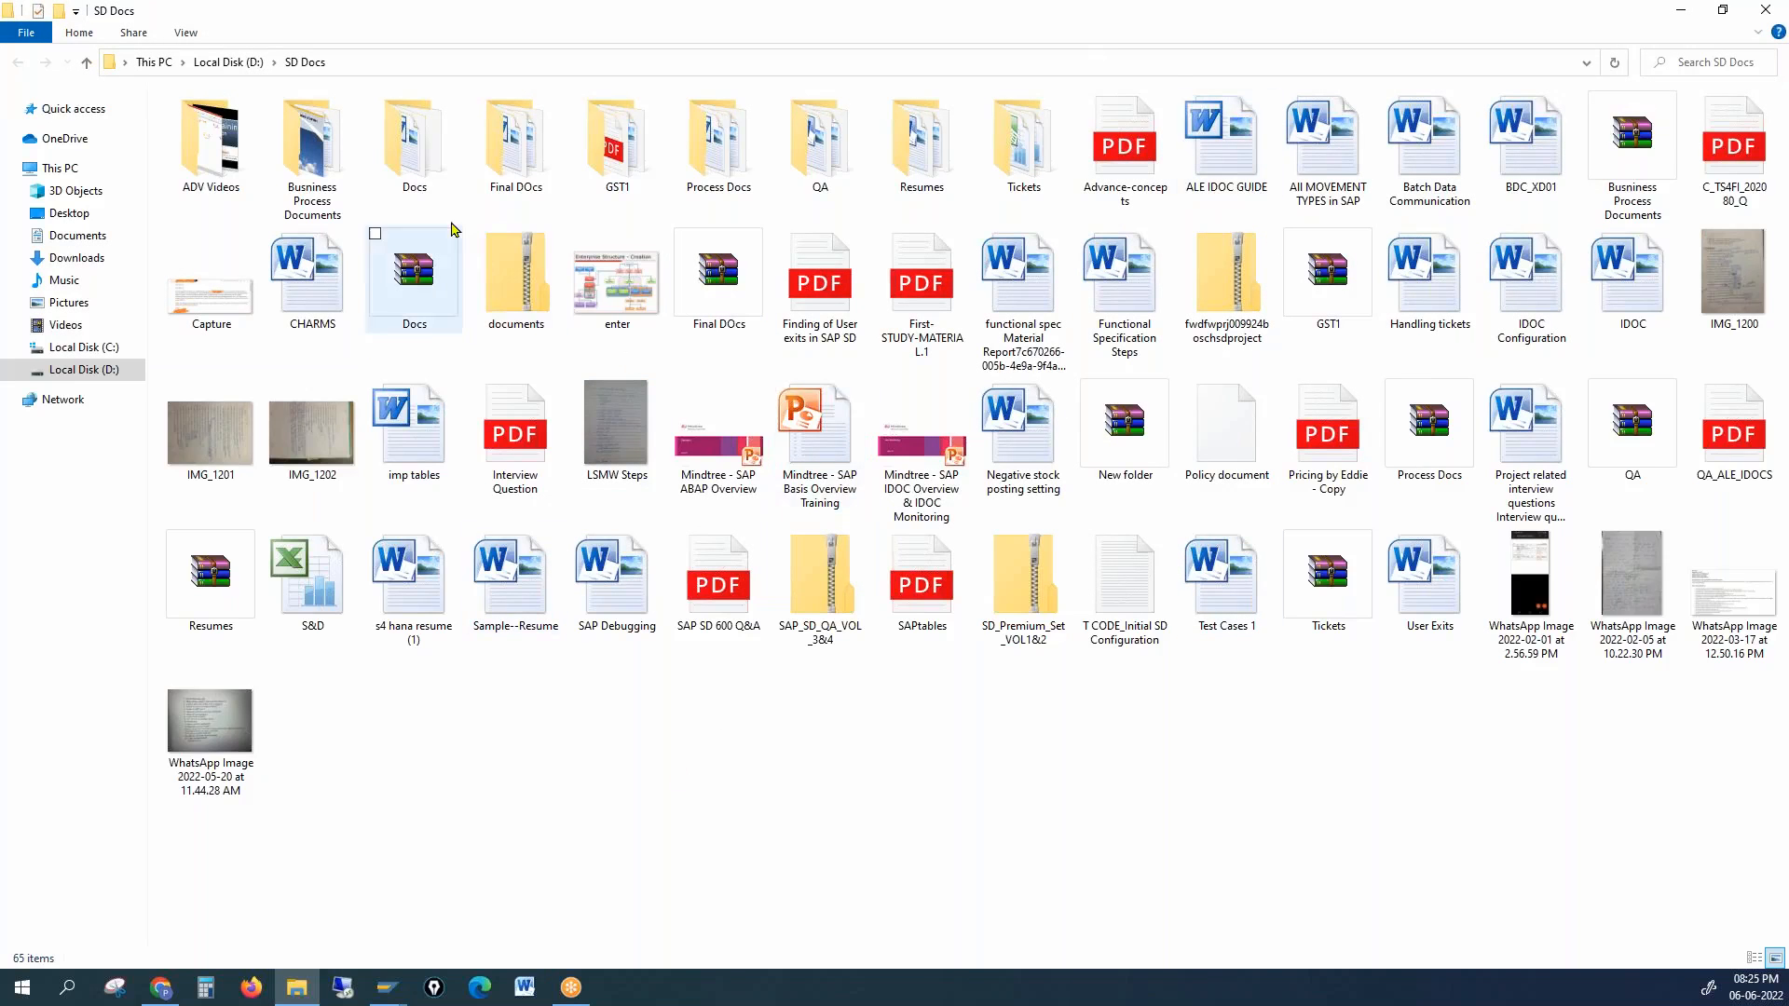
double_click(515, 140)
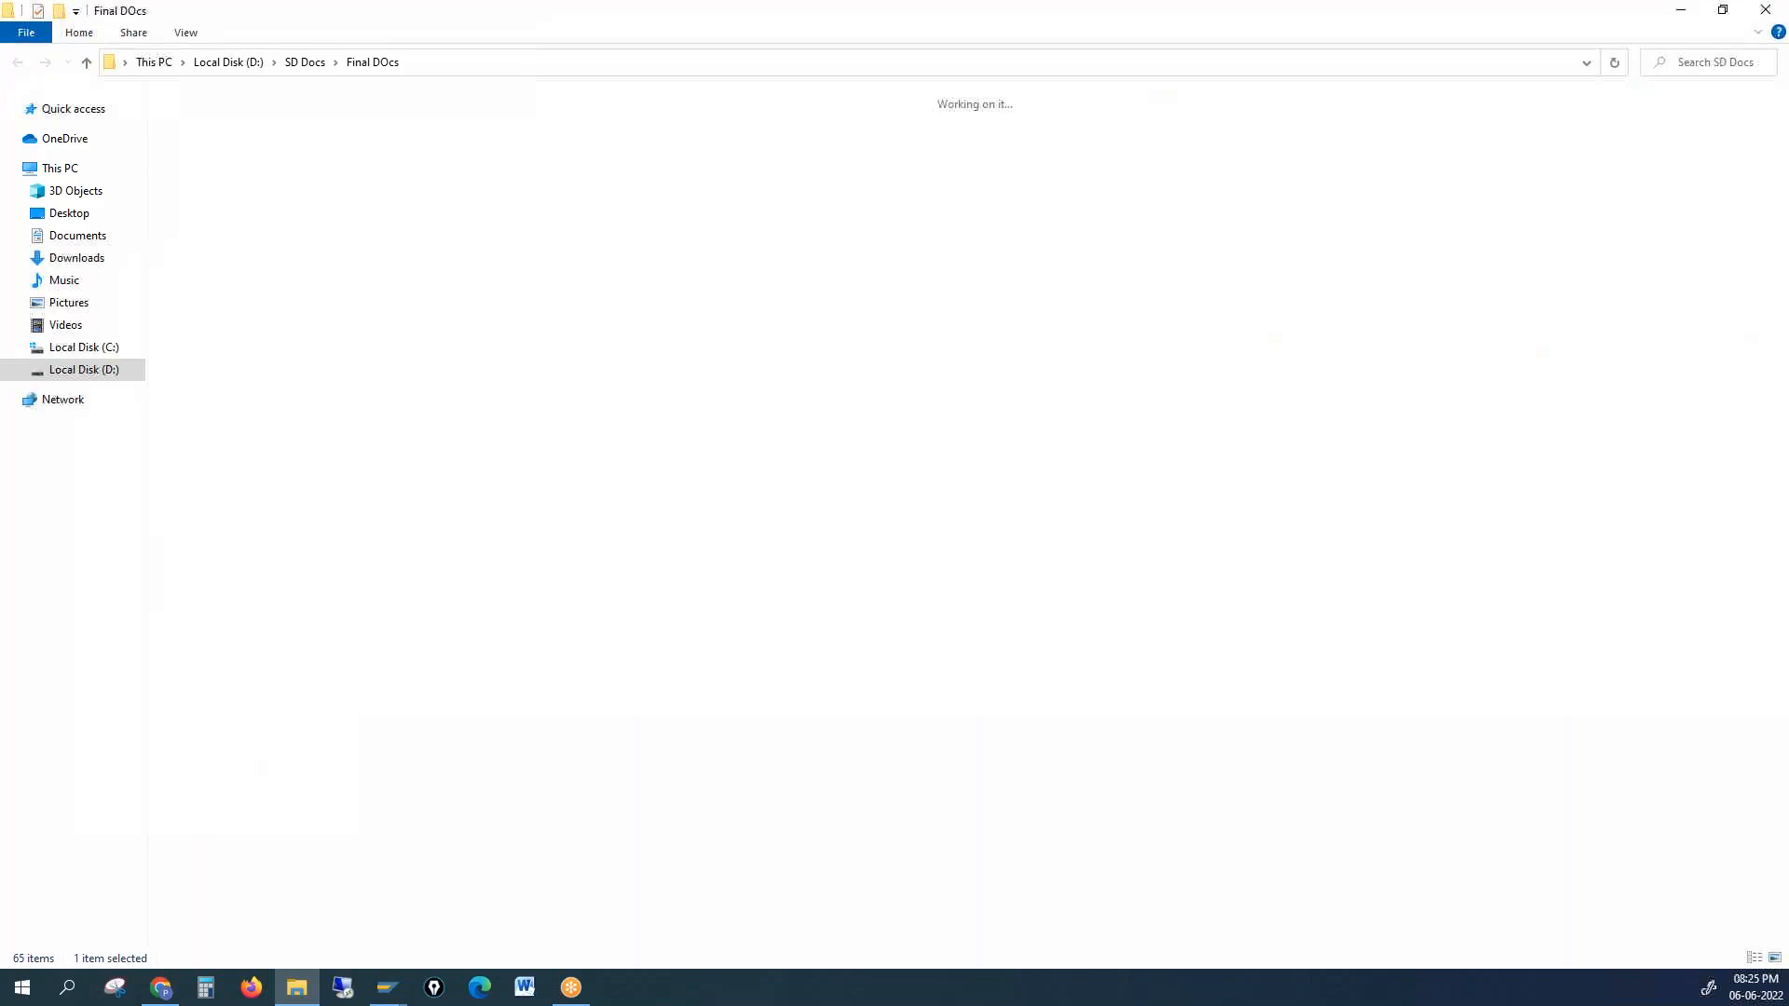
left_click(215, 101)
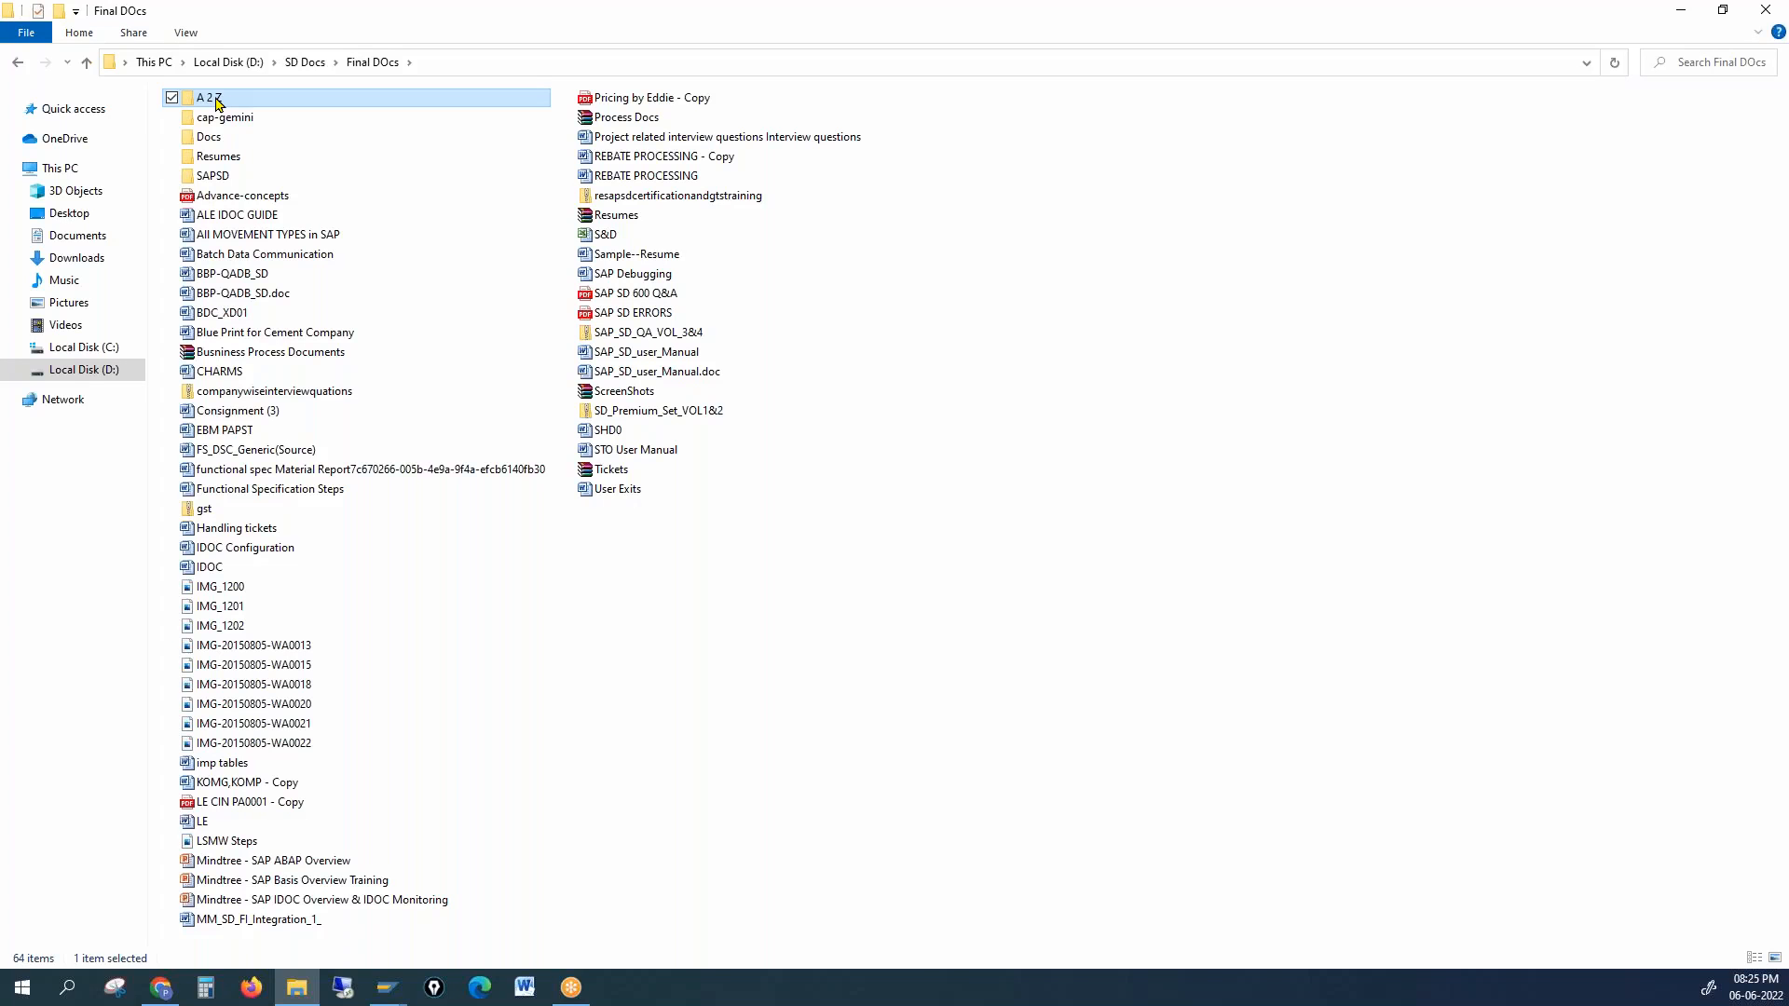
double_click(217, 104)
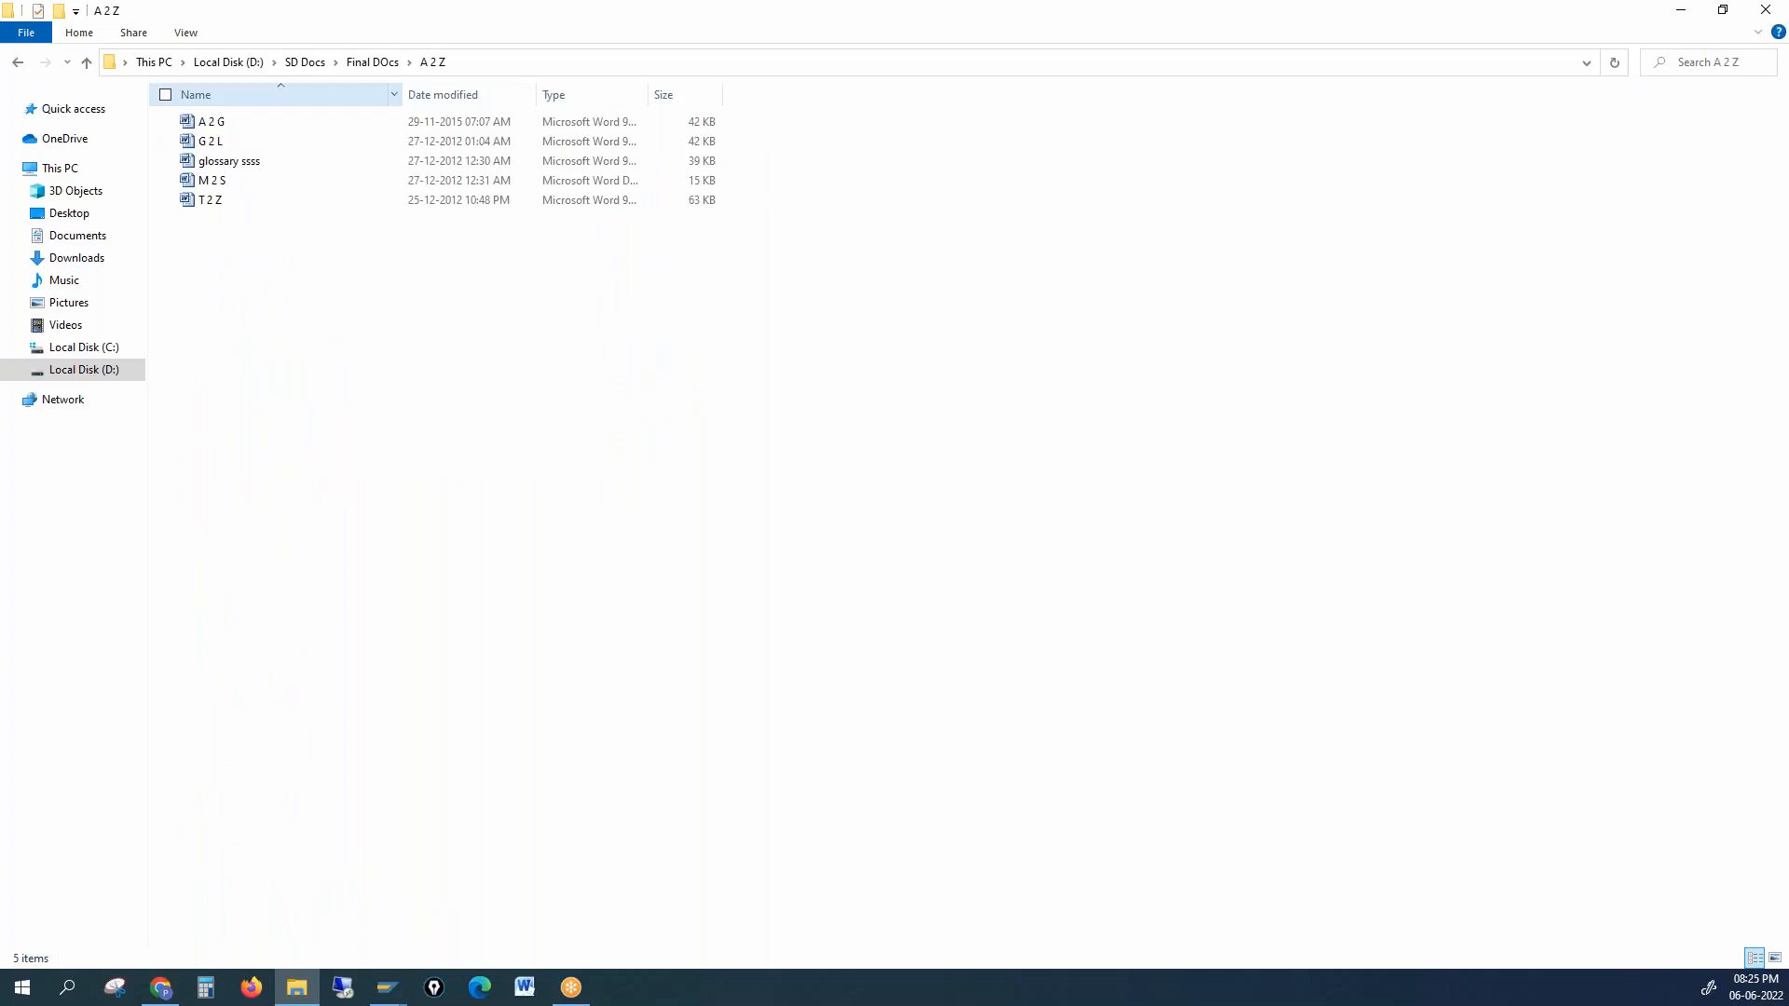
left_click(228, 131)
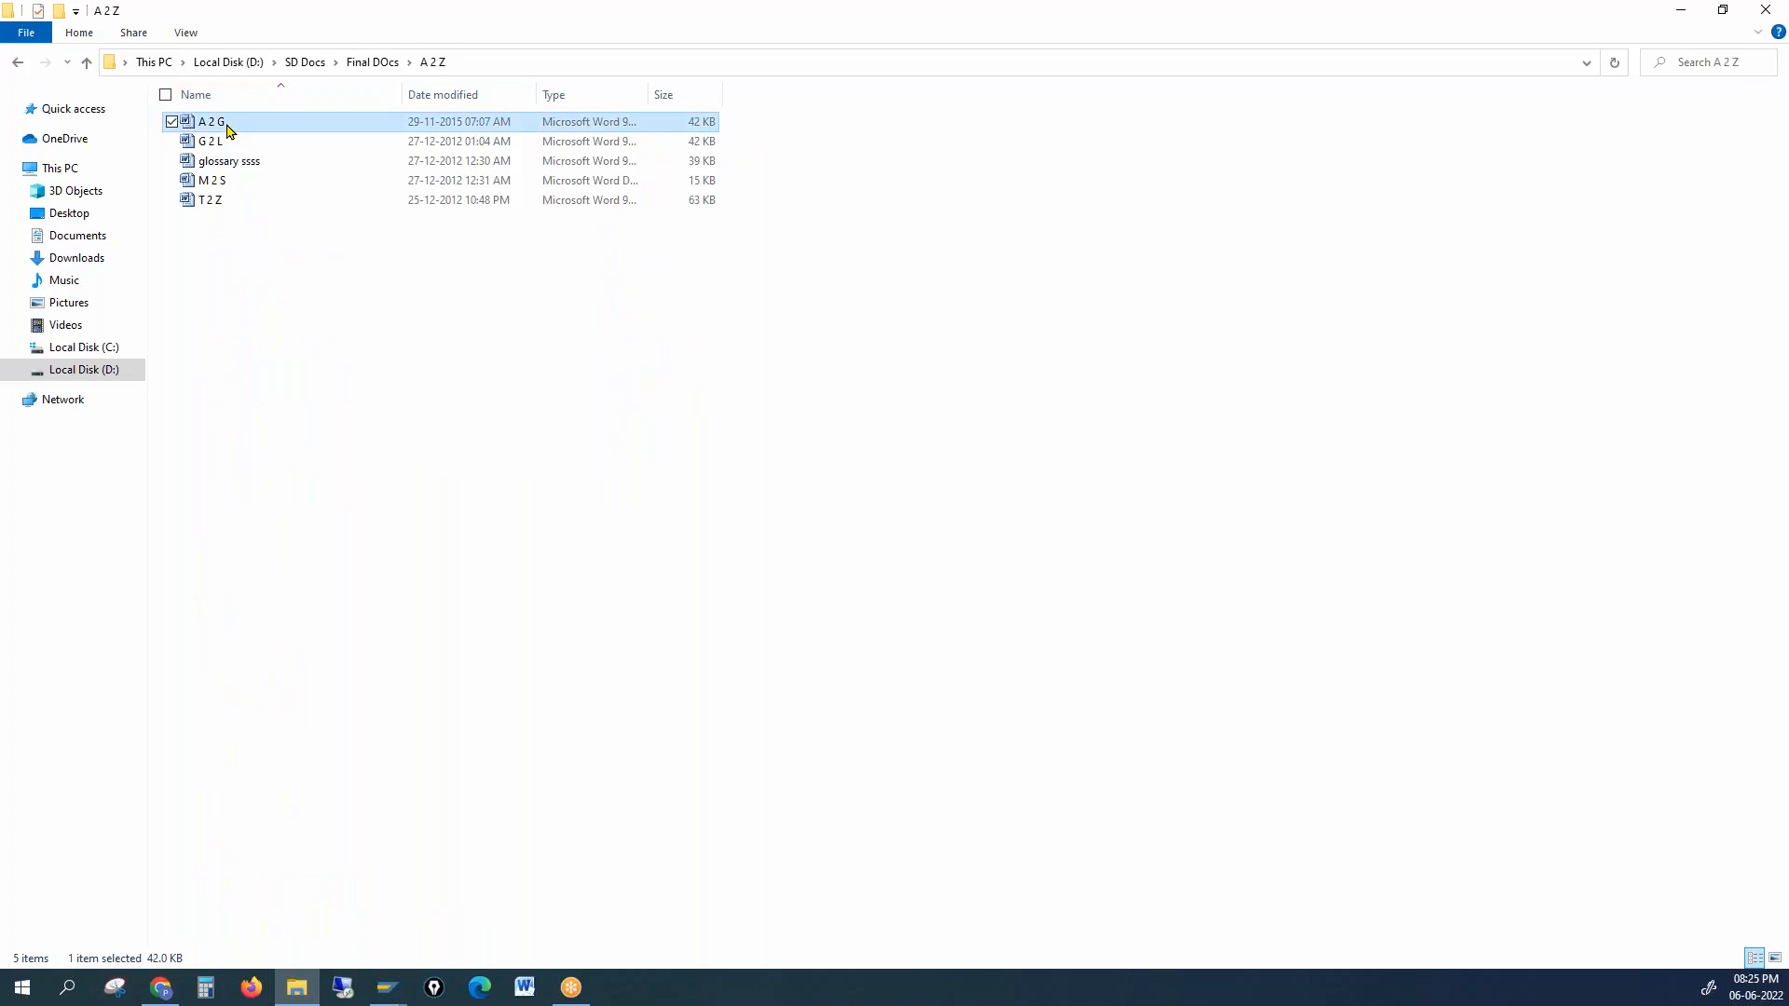
double_click(228, 130)
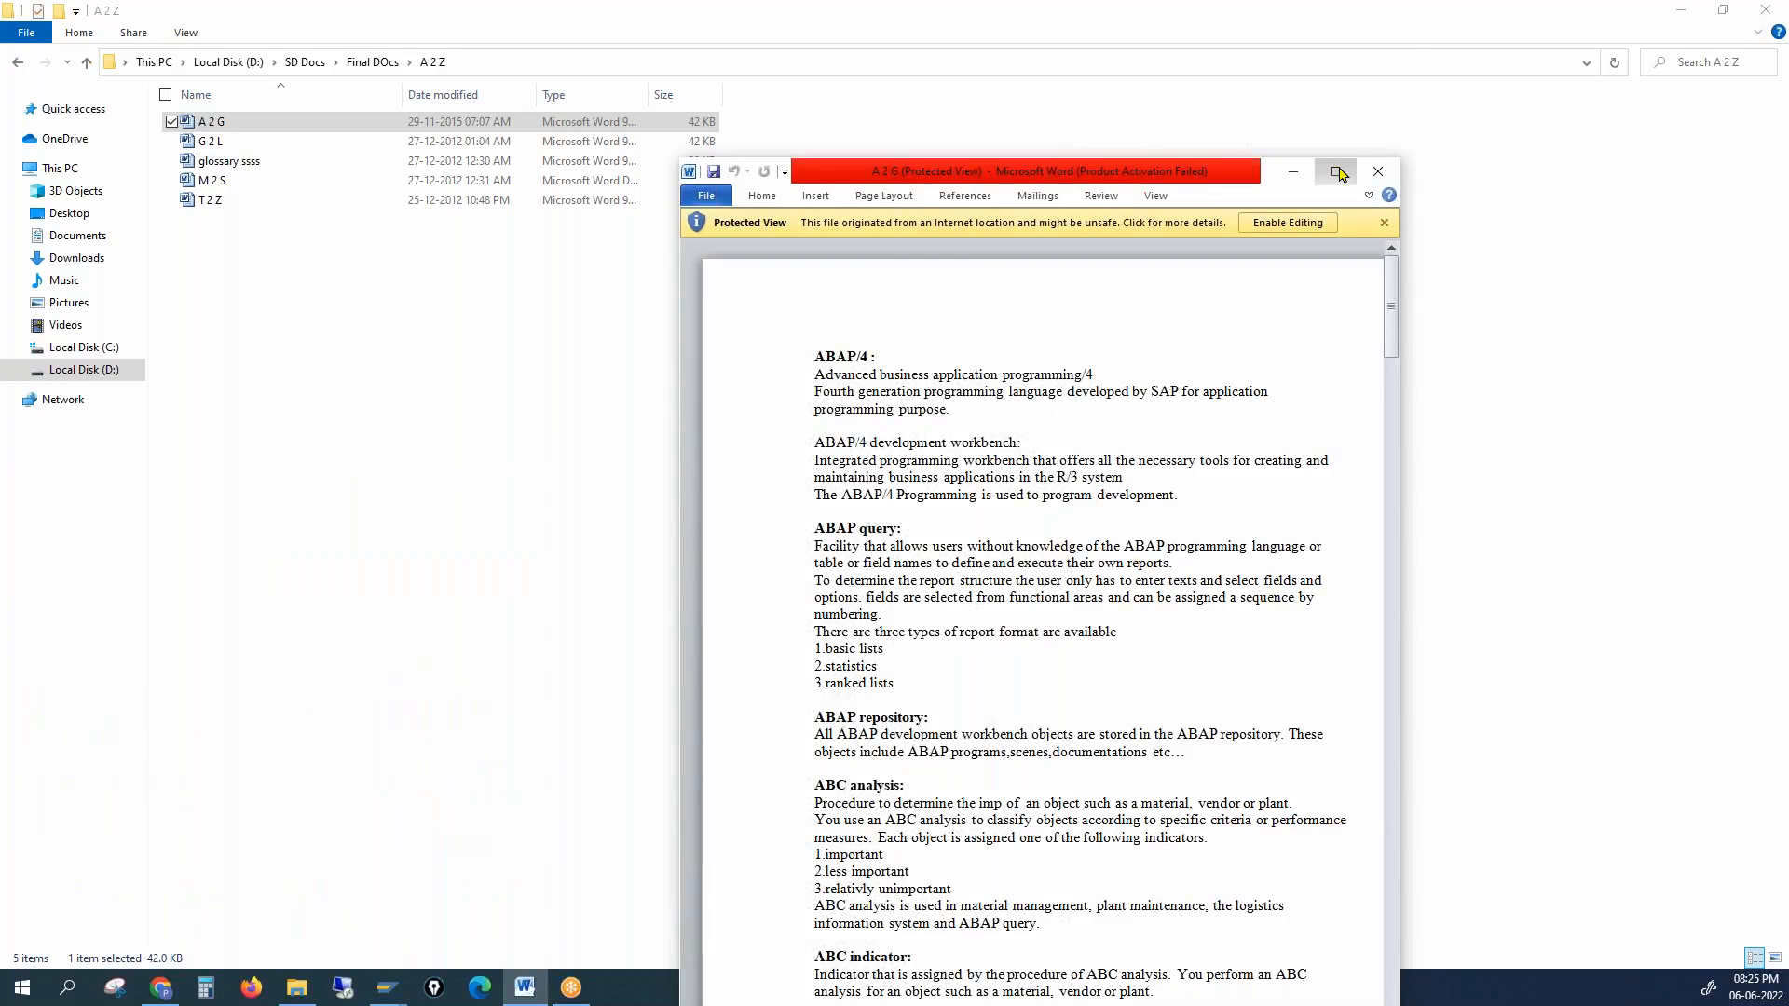
Step: Maximize the A 2 G glossary and zoom in to read it
left_click(1336, 172)
left_click(1777, 960)
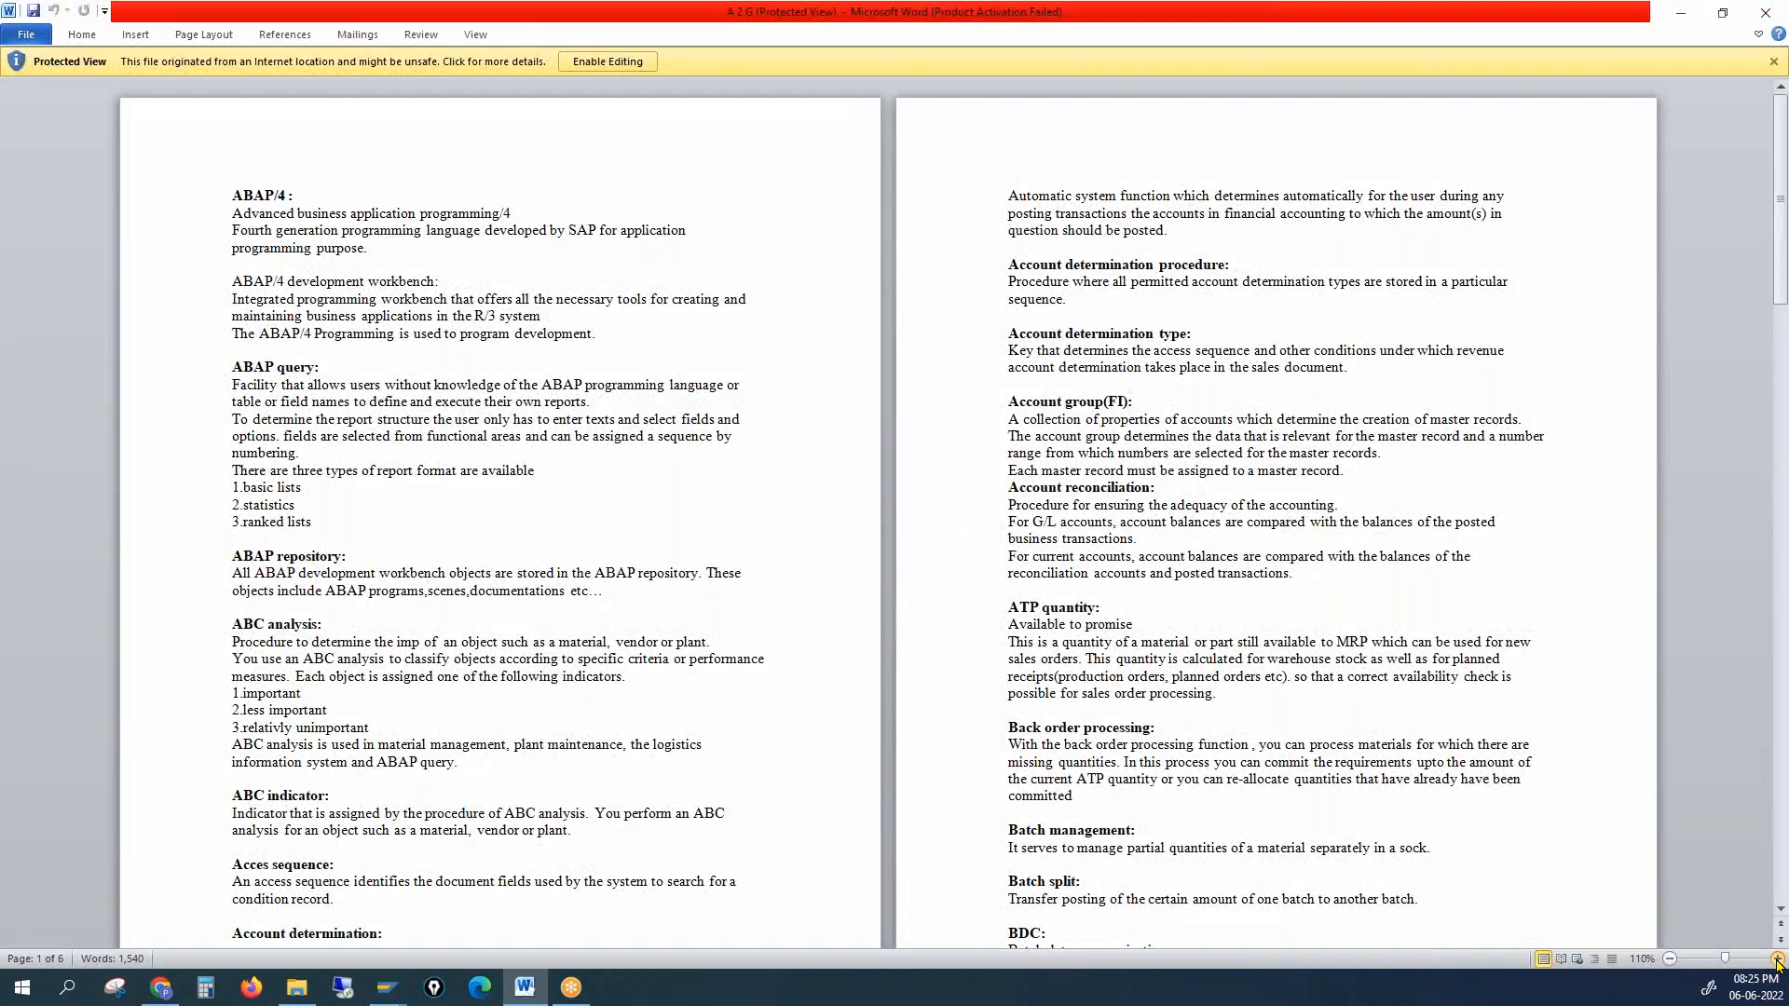
left_click(1777, 960)
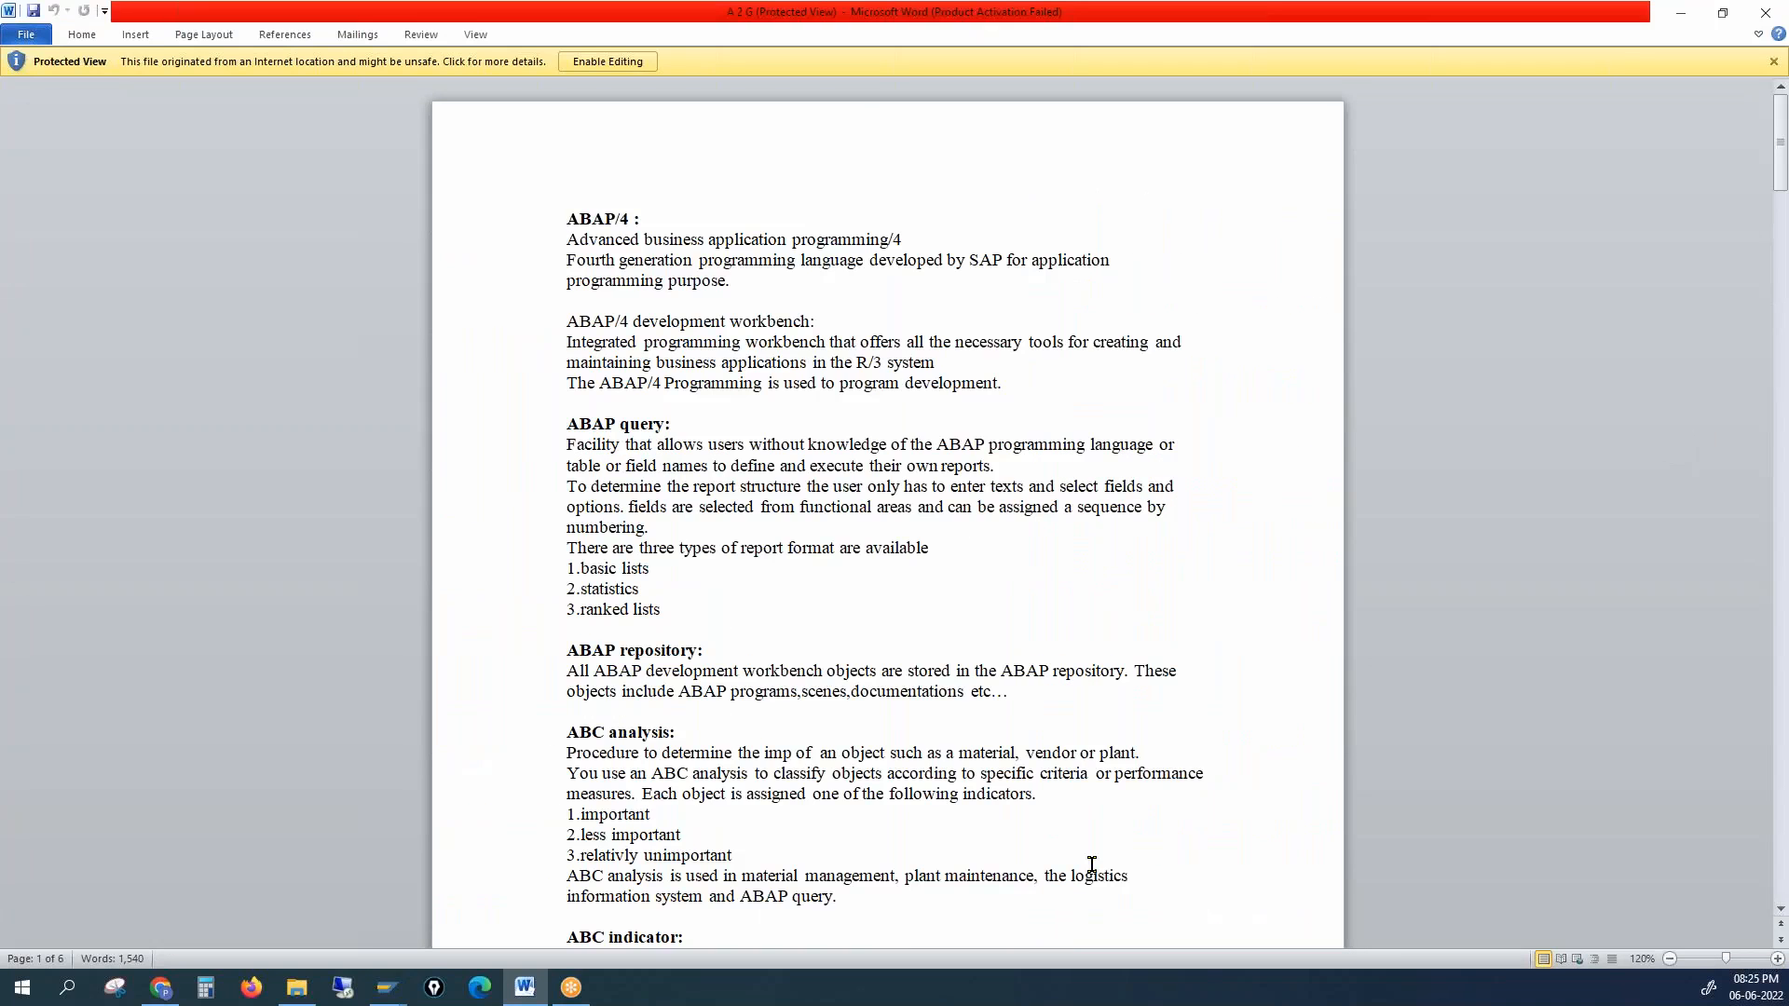
scroll(1093, 863, "down", 2)
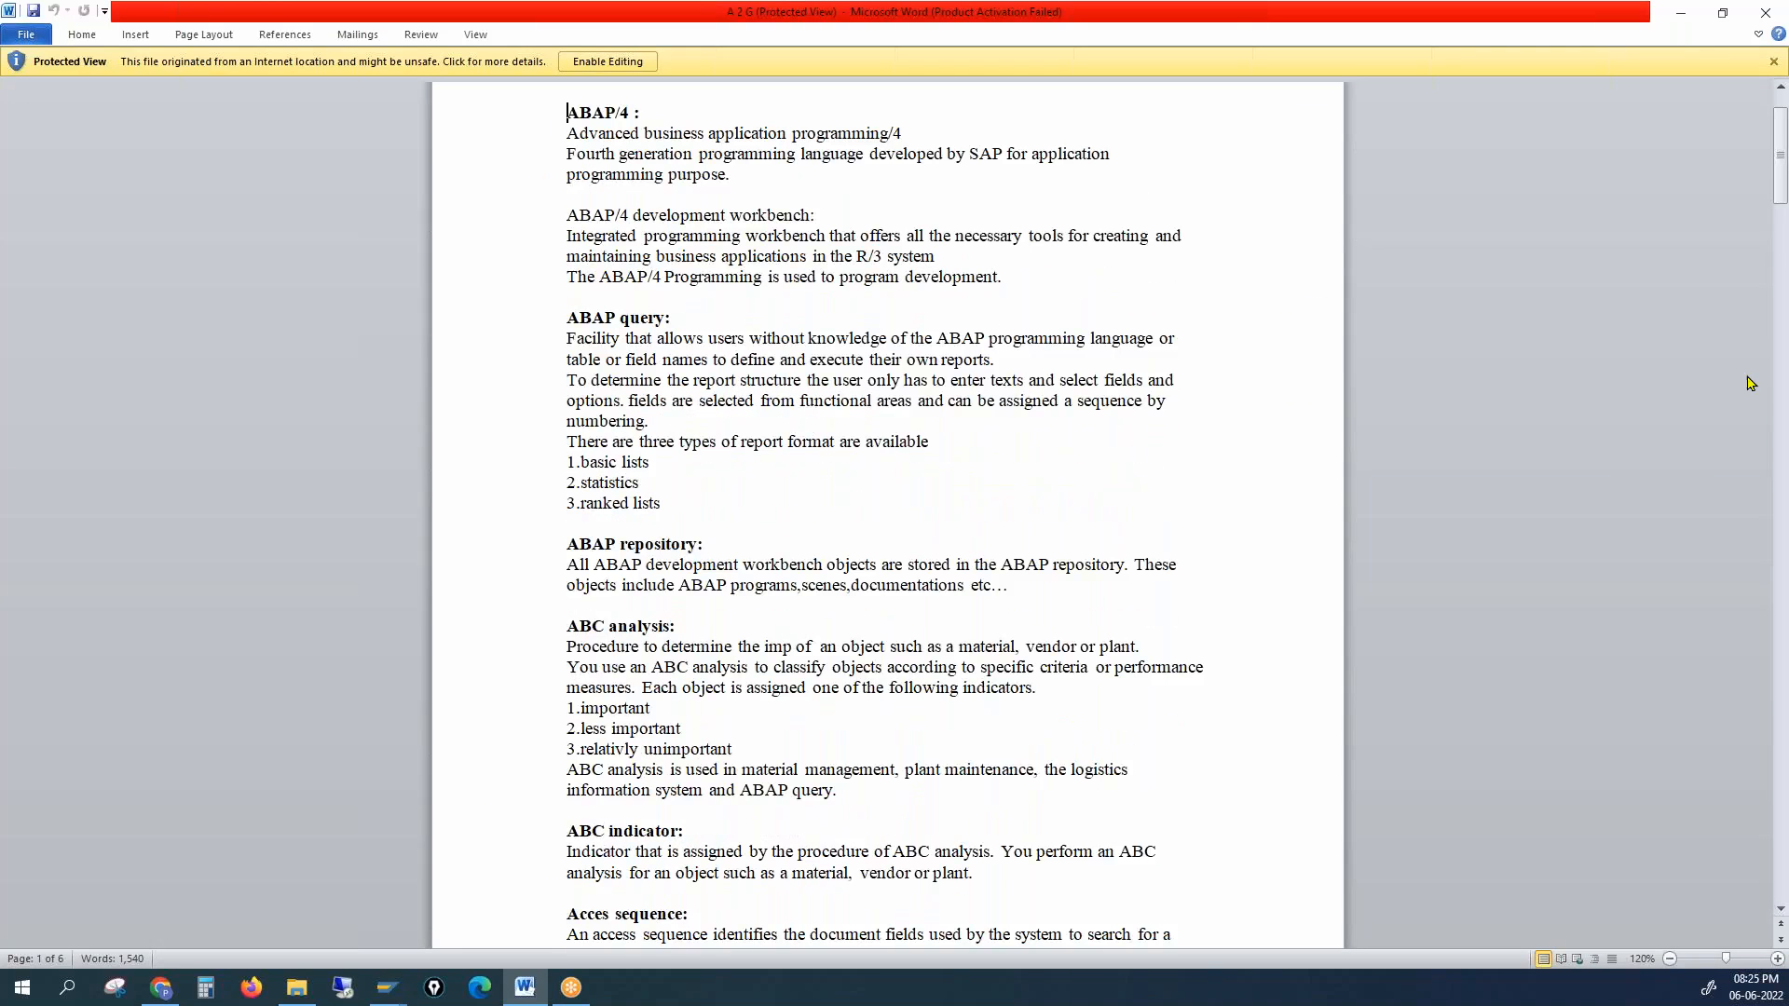
left_click_drag(1784, 156, 1784, 265)
left_click_drag(634, 606, 781, 607)
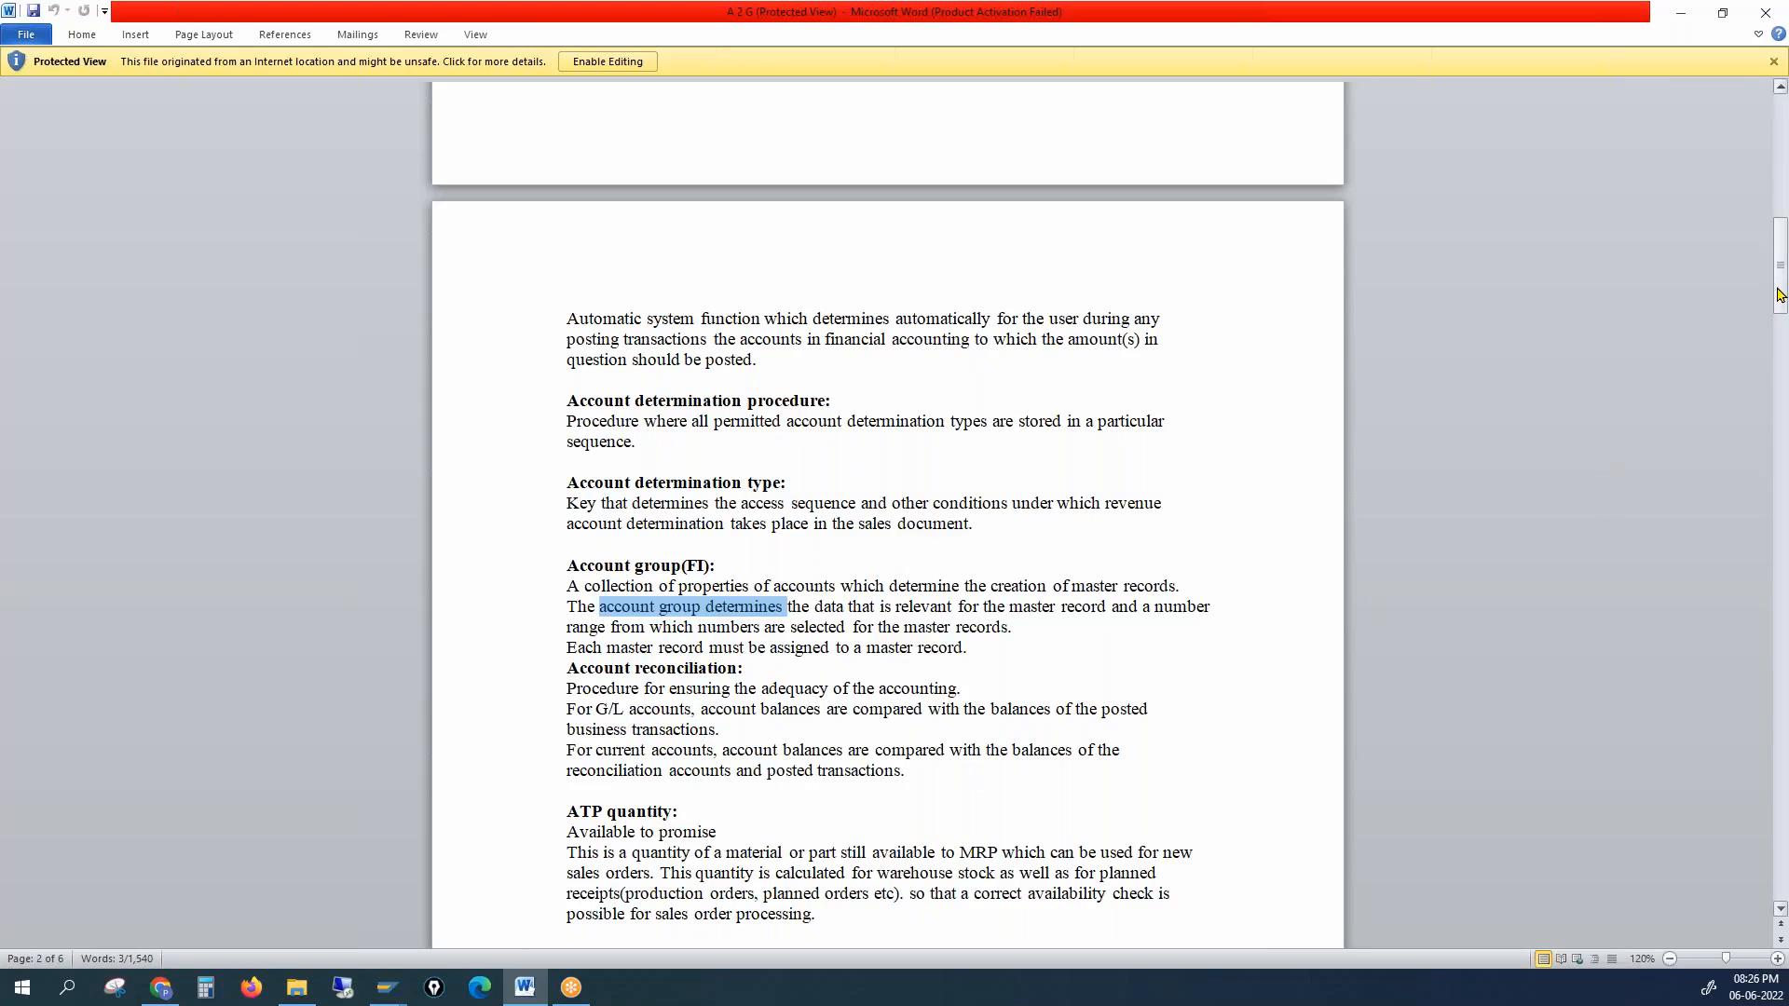
scroll(531, 462, "down", 10)
Step: Highlight the Batch data communication and Client entries, then close the glossary
left_click_drag(569, 435, 622, 436)
left_click_drag(587, 844, 680, 876)
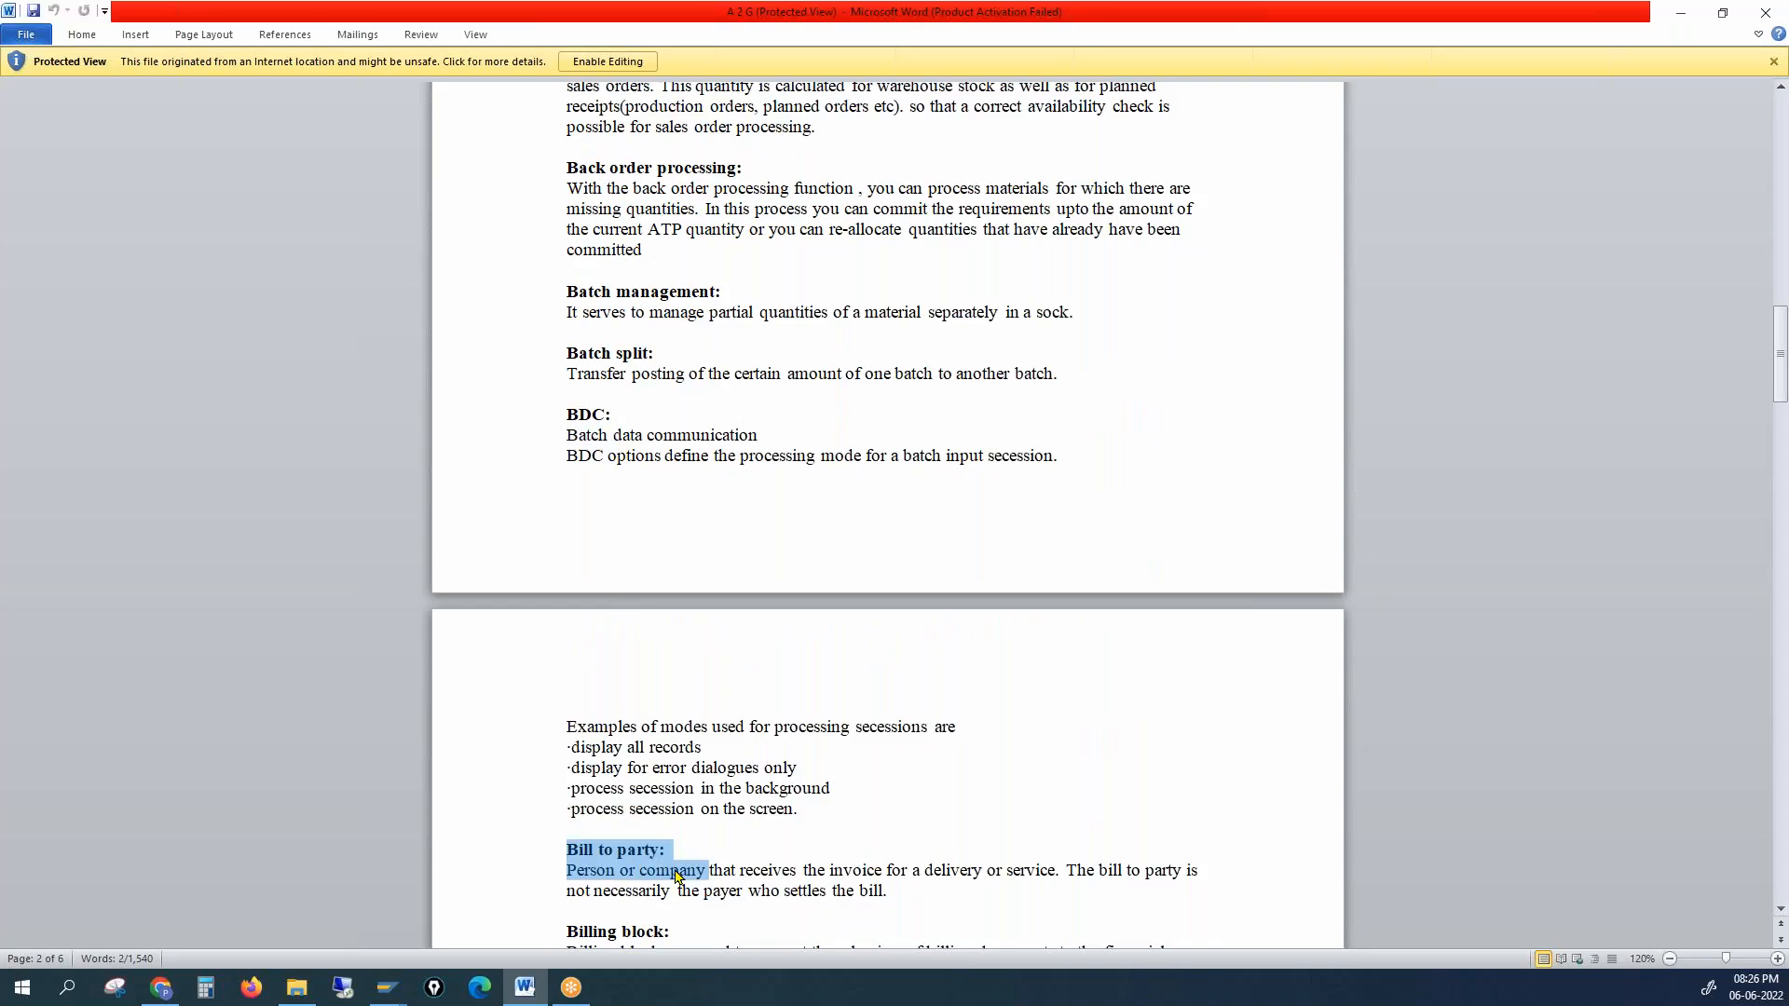
left_click_drag(1779, 359, 1773, 446)
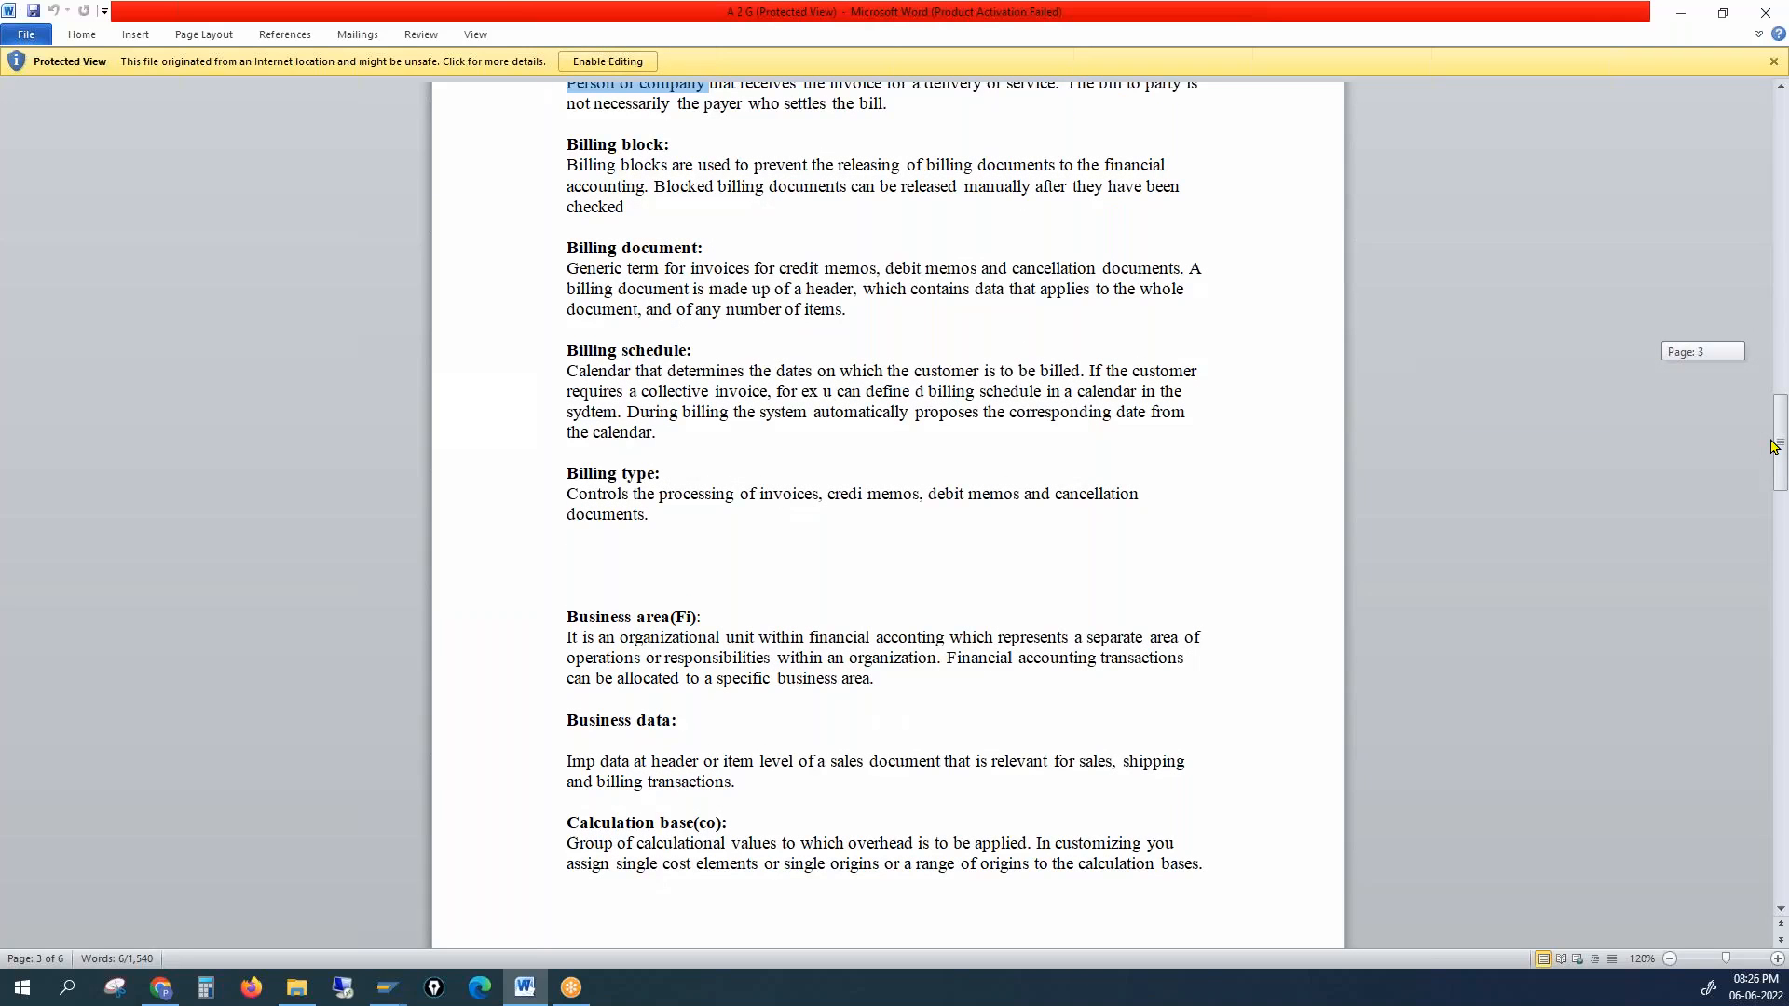
left_click_drag(1773, 447, 1775, 537)
left_click_drag(564, 561, 676, 562)
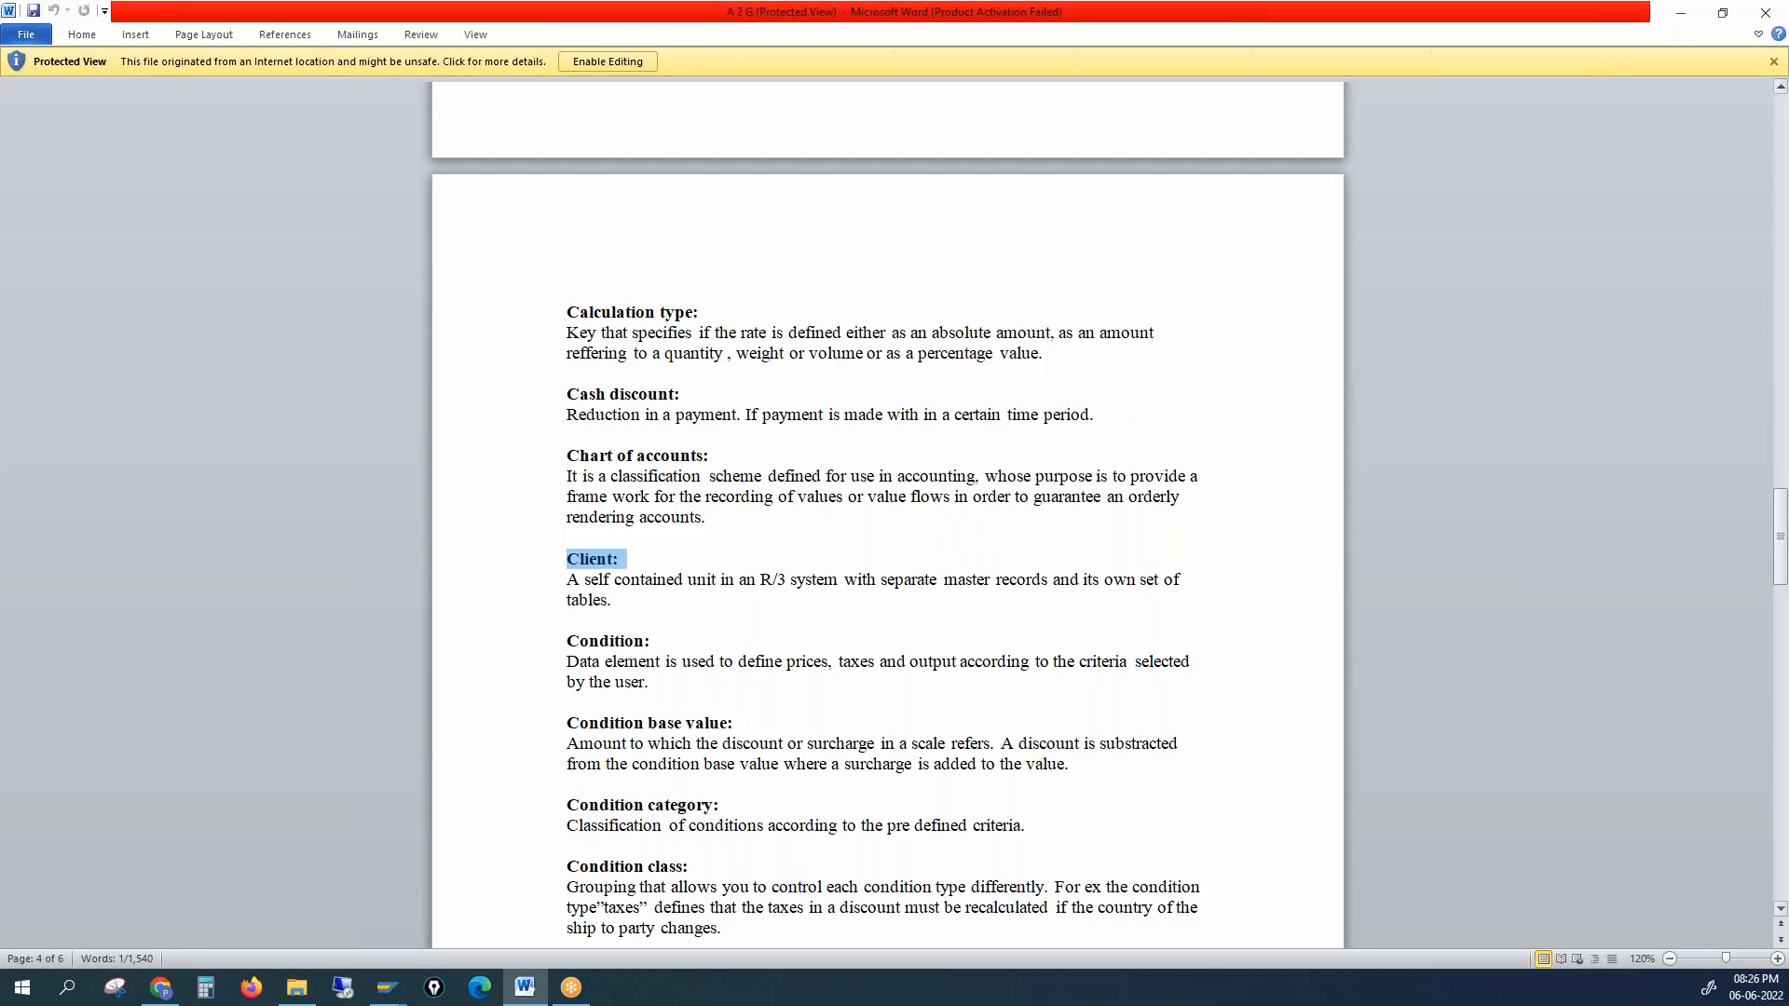
left_click_drag(1777, 519, 1777, 659)
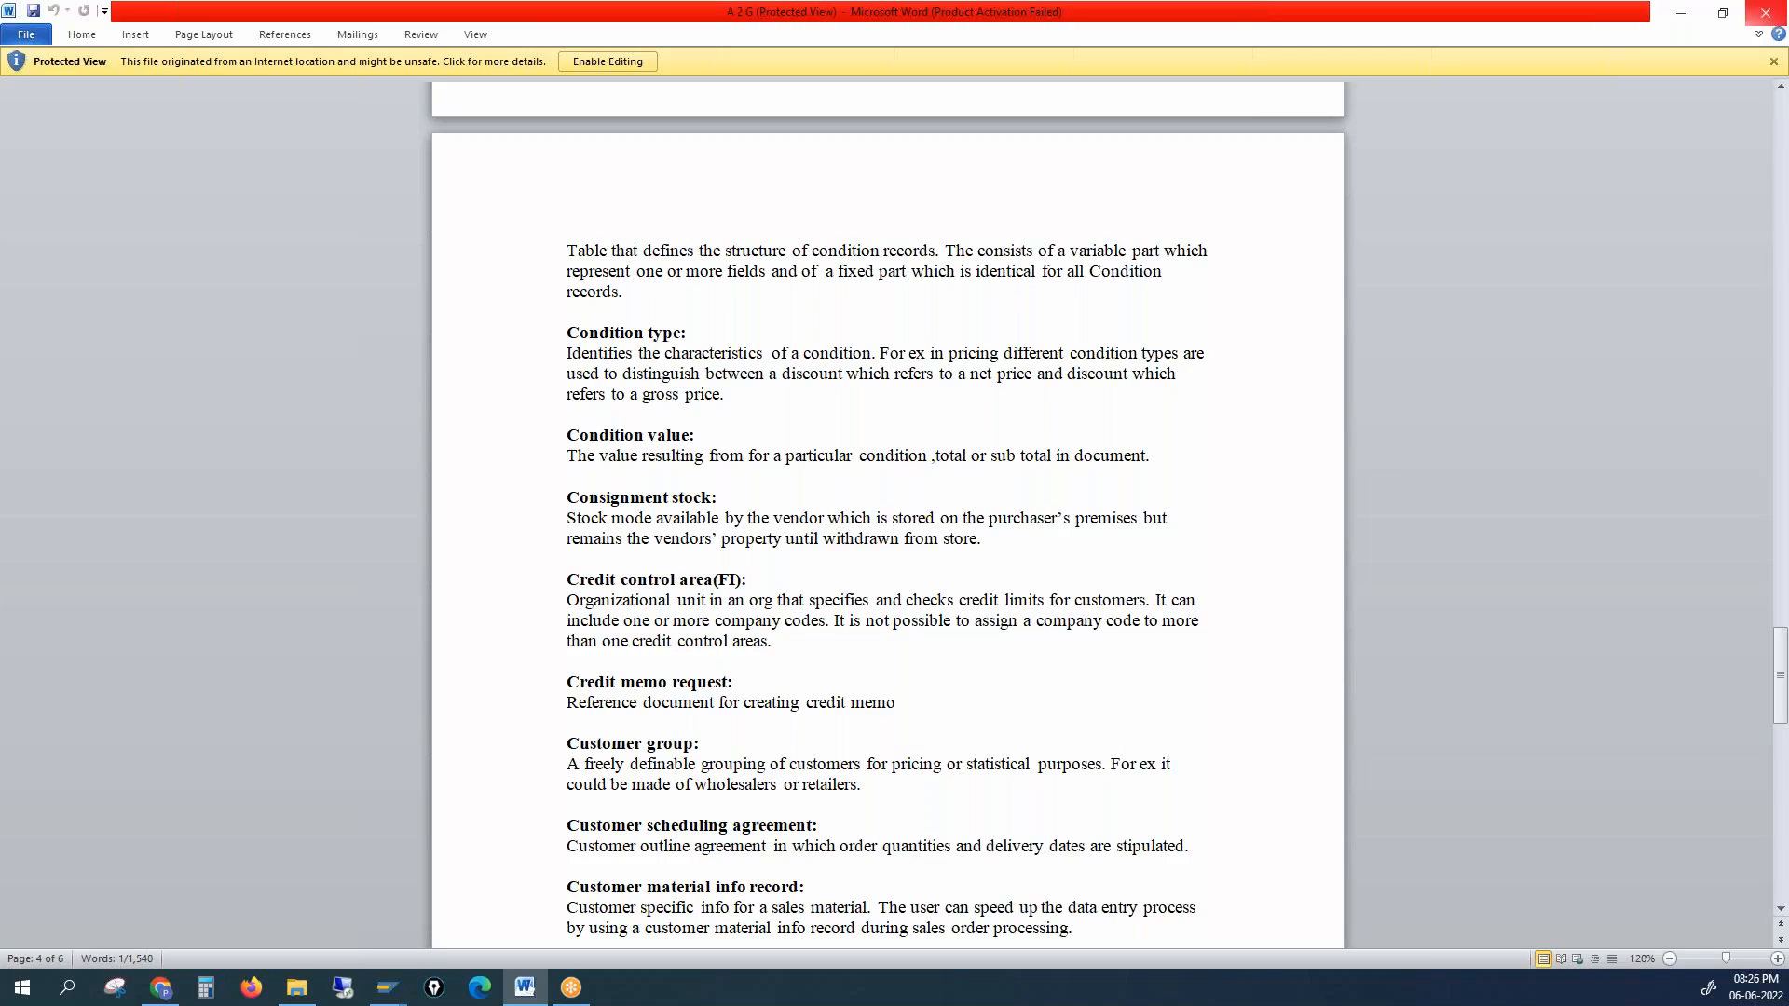
left_click(1764, 18)
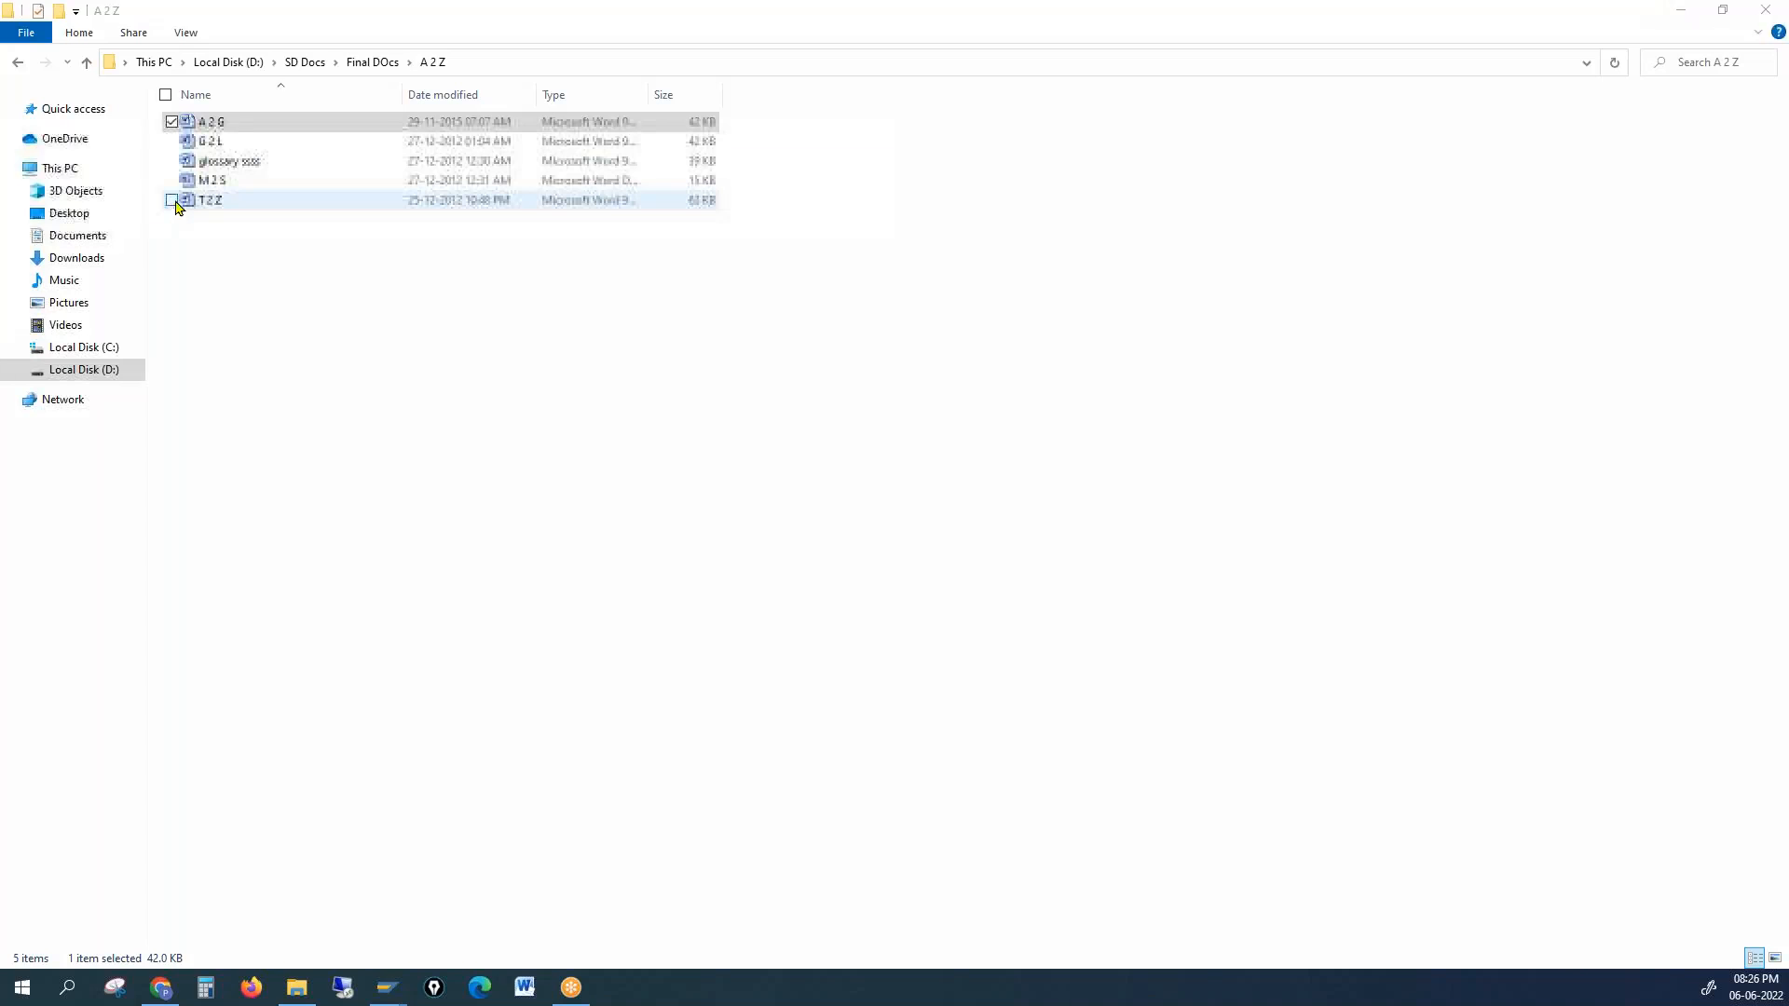
Step: Open the M 2 S glossary in Word, dismiss the activation notice, and enlarge the page
left_click(220, 183)
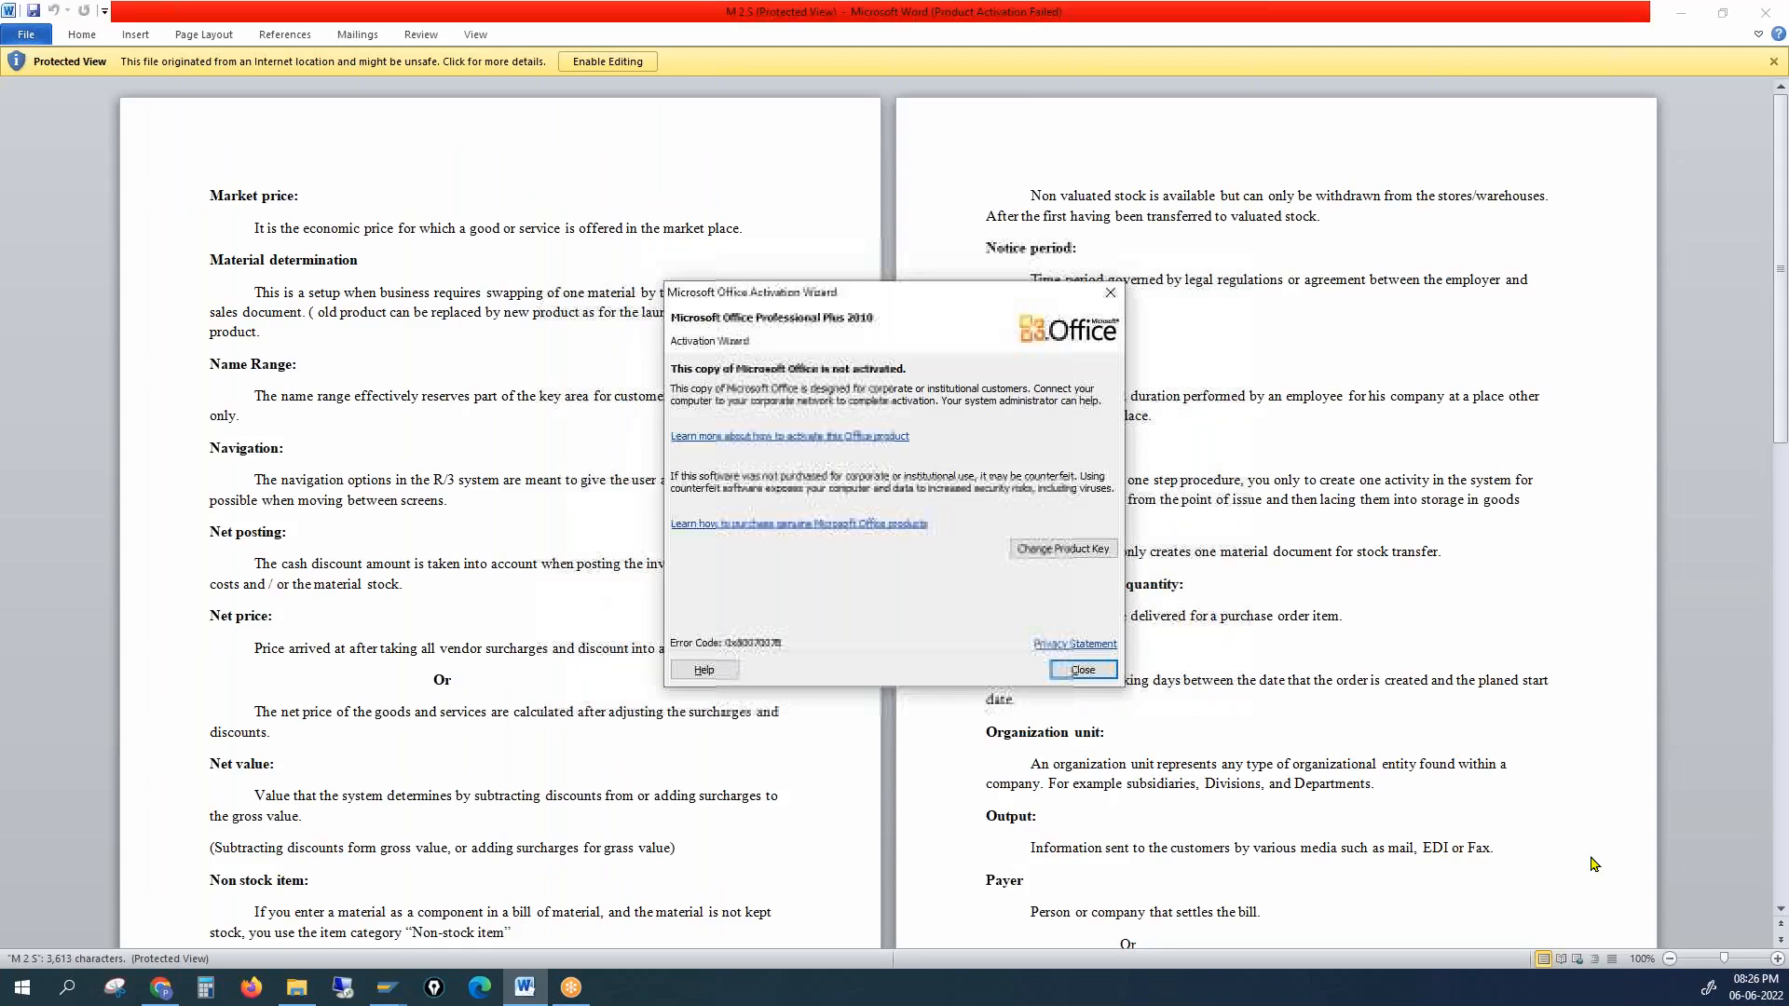
left_click(1083, 669)
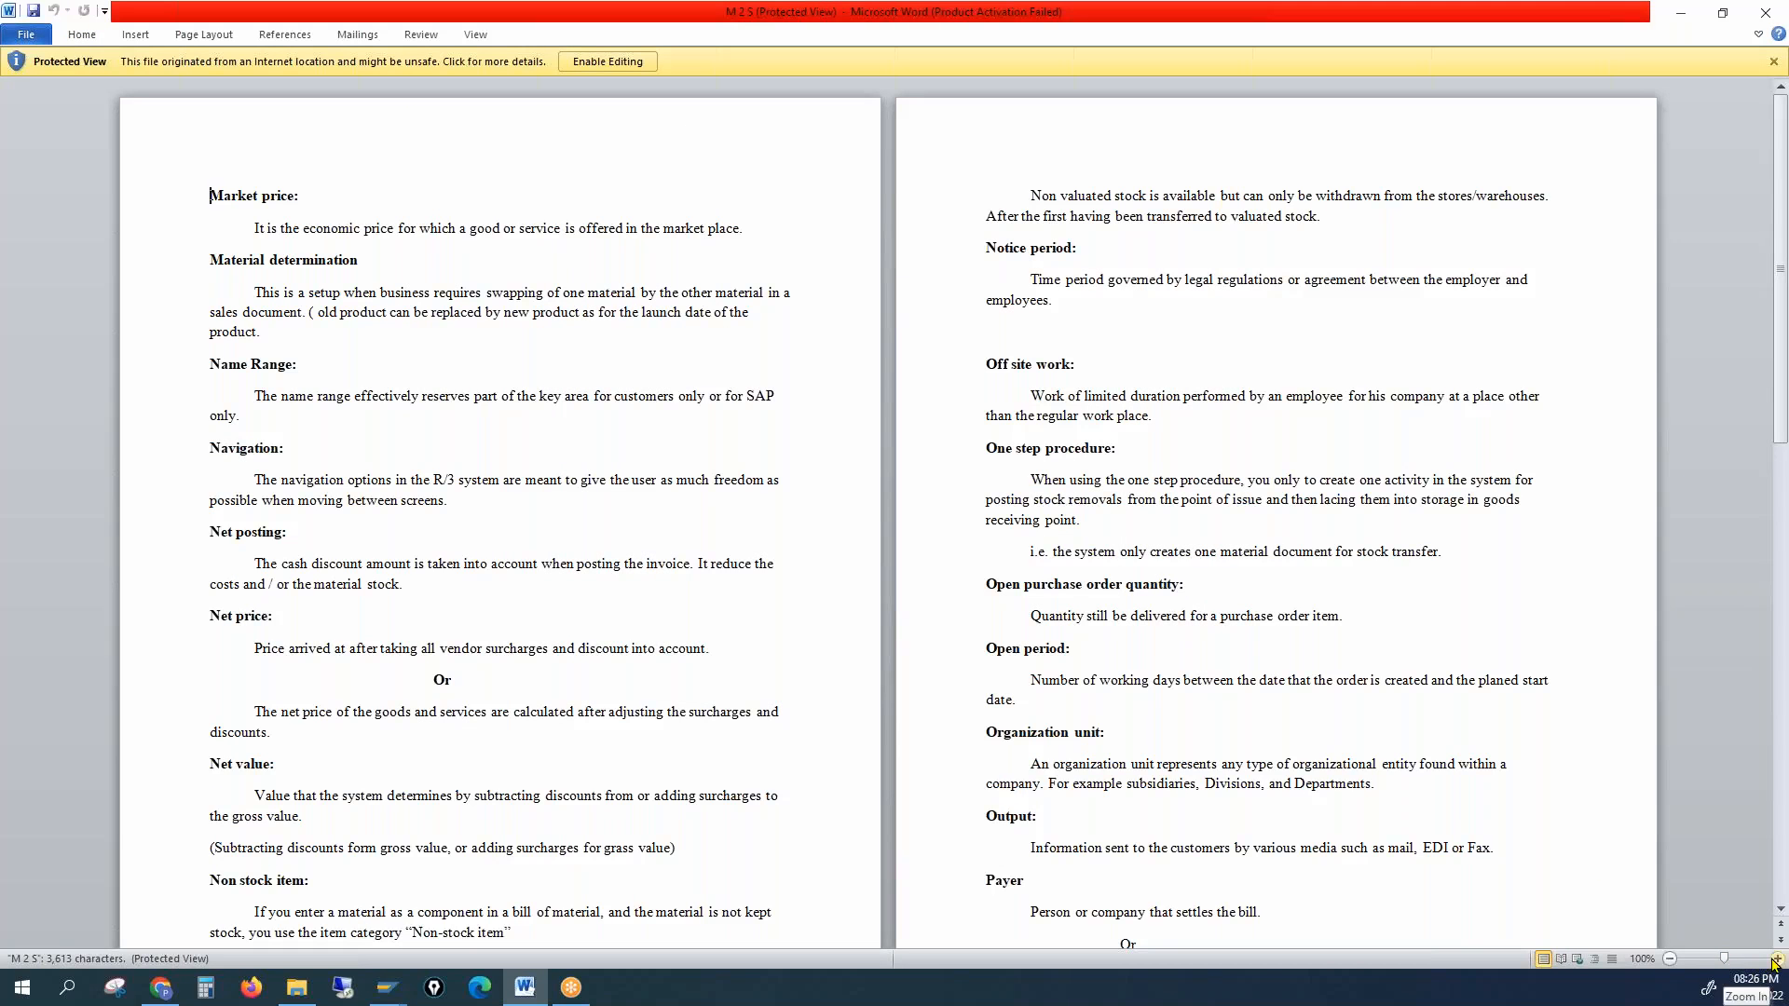
left_click(1777, 959)
left_click(1777, 959)
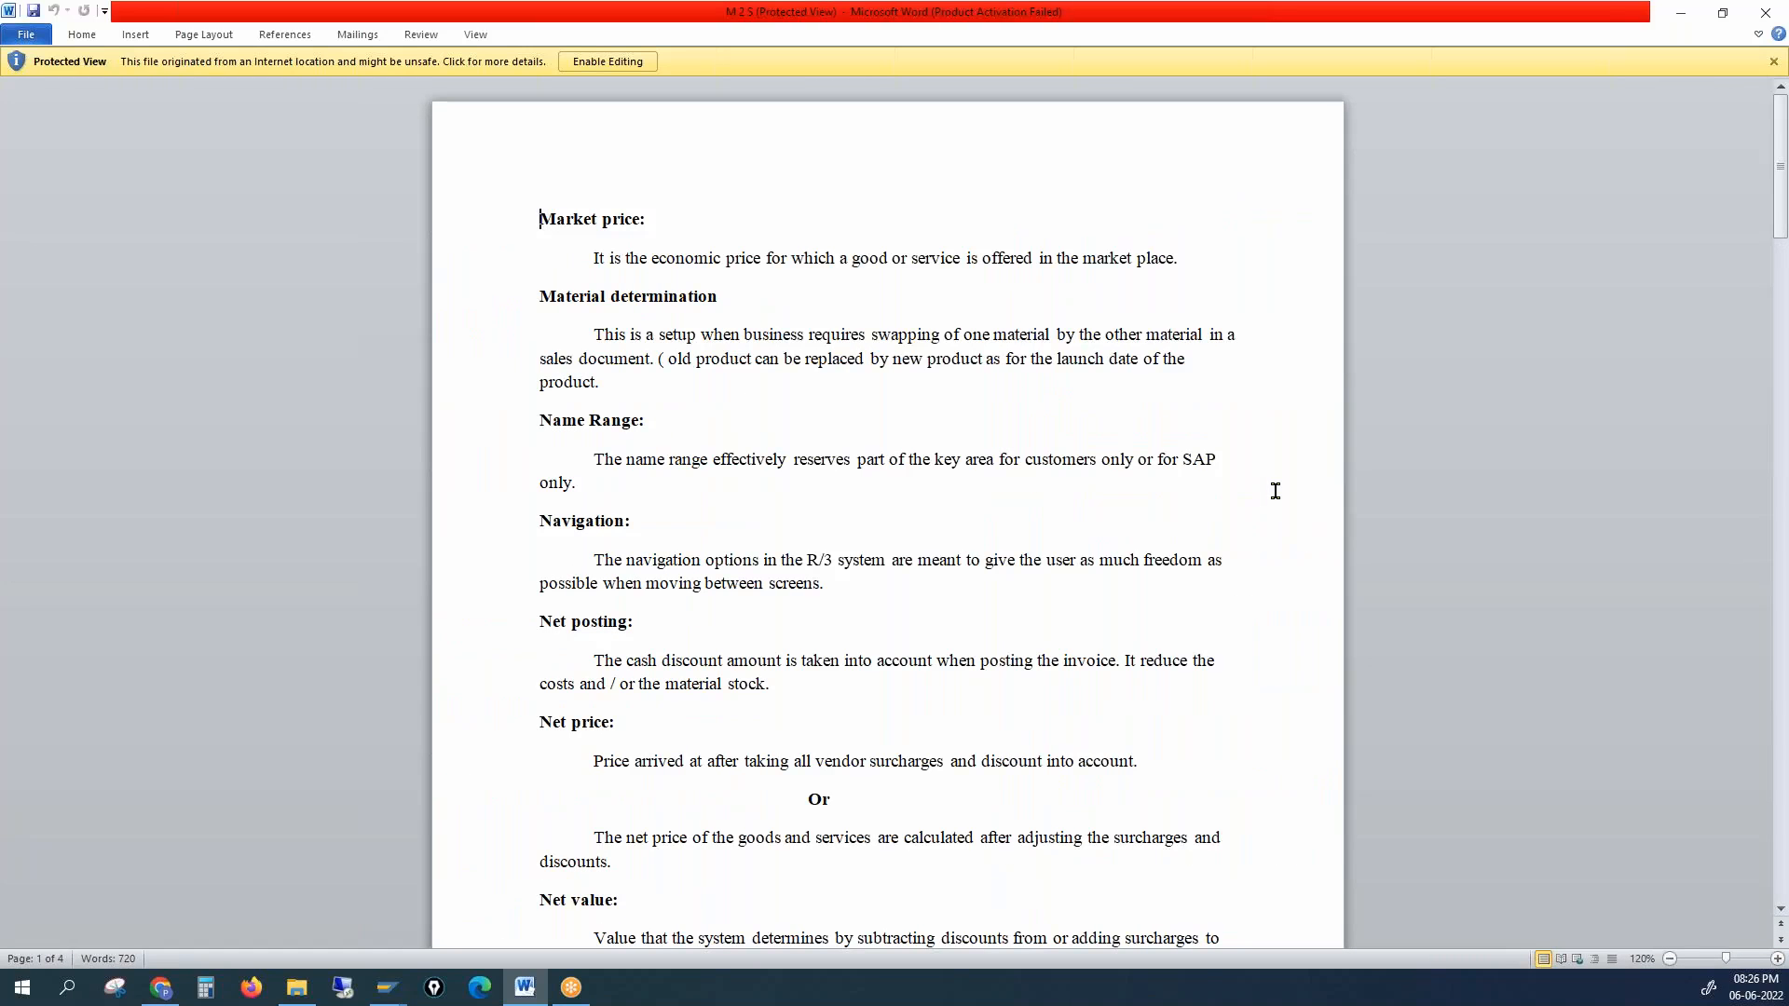
Step: Scroll through the M 2 S glossary, close it, and open the A 2 G glossary
left_click_drag(1781, 207, 1750, 748)
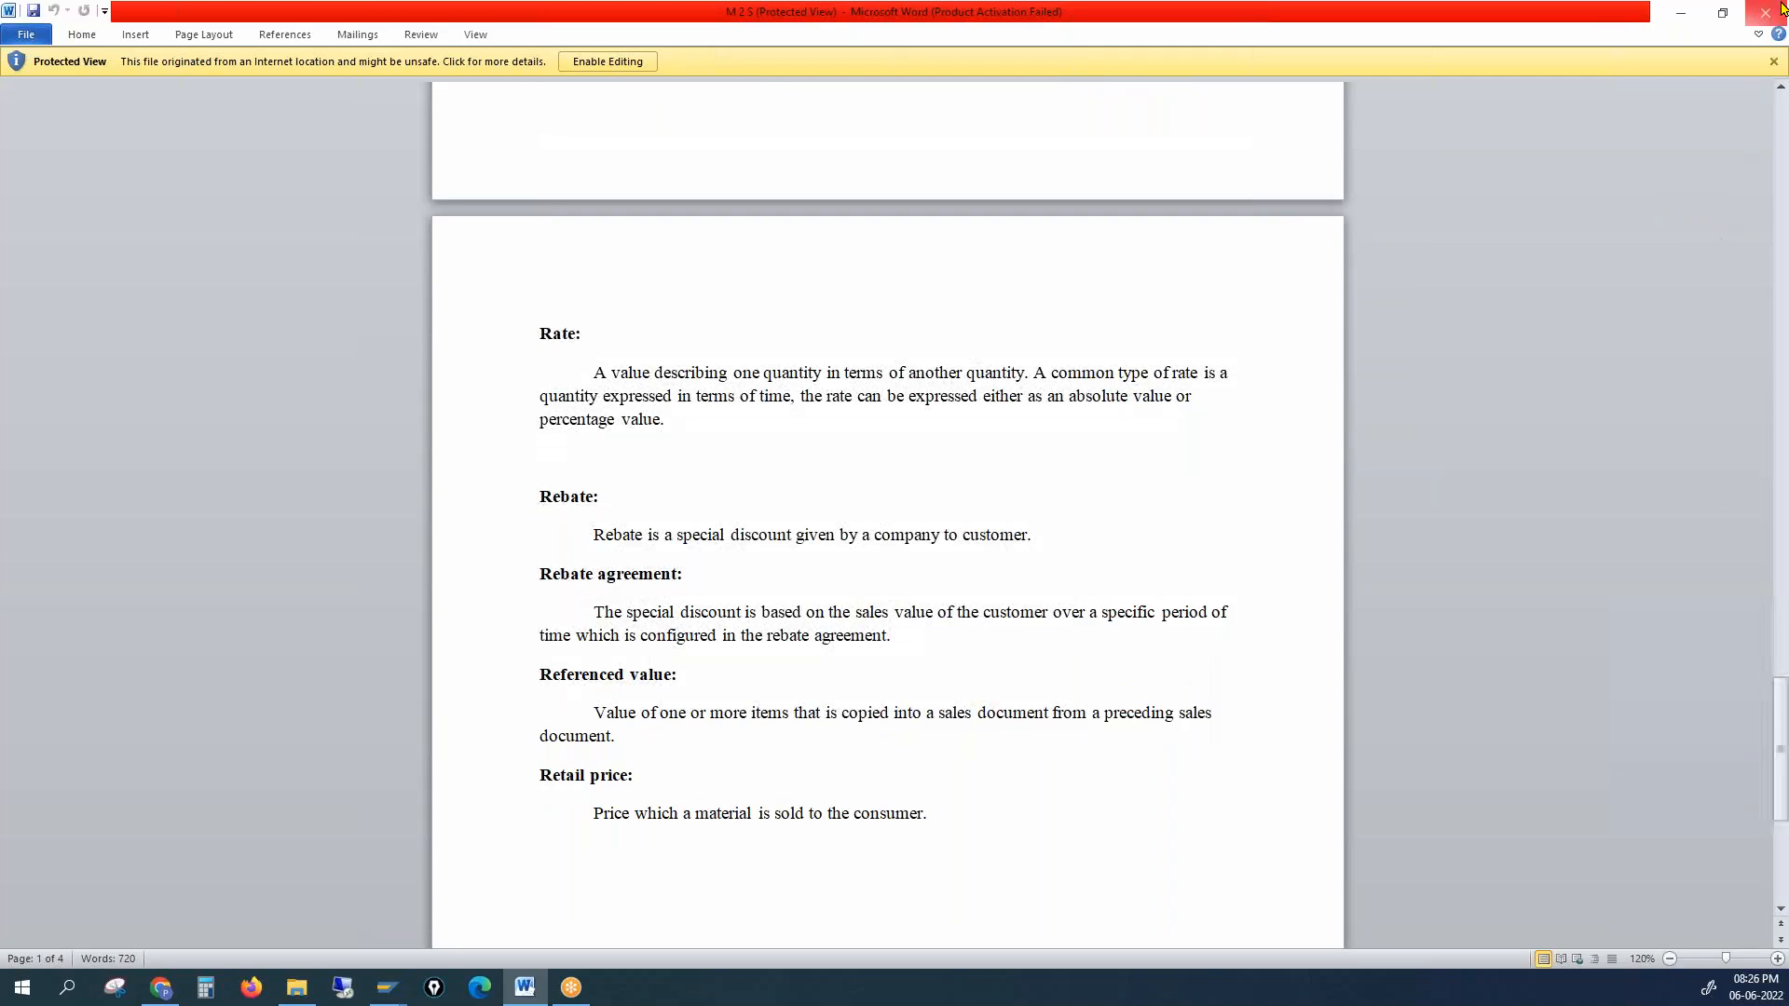
left_click(1773, 16)
left_click(224, 130)
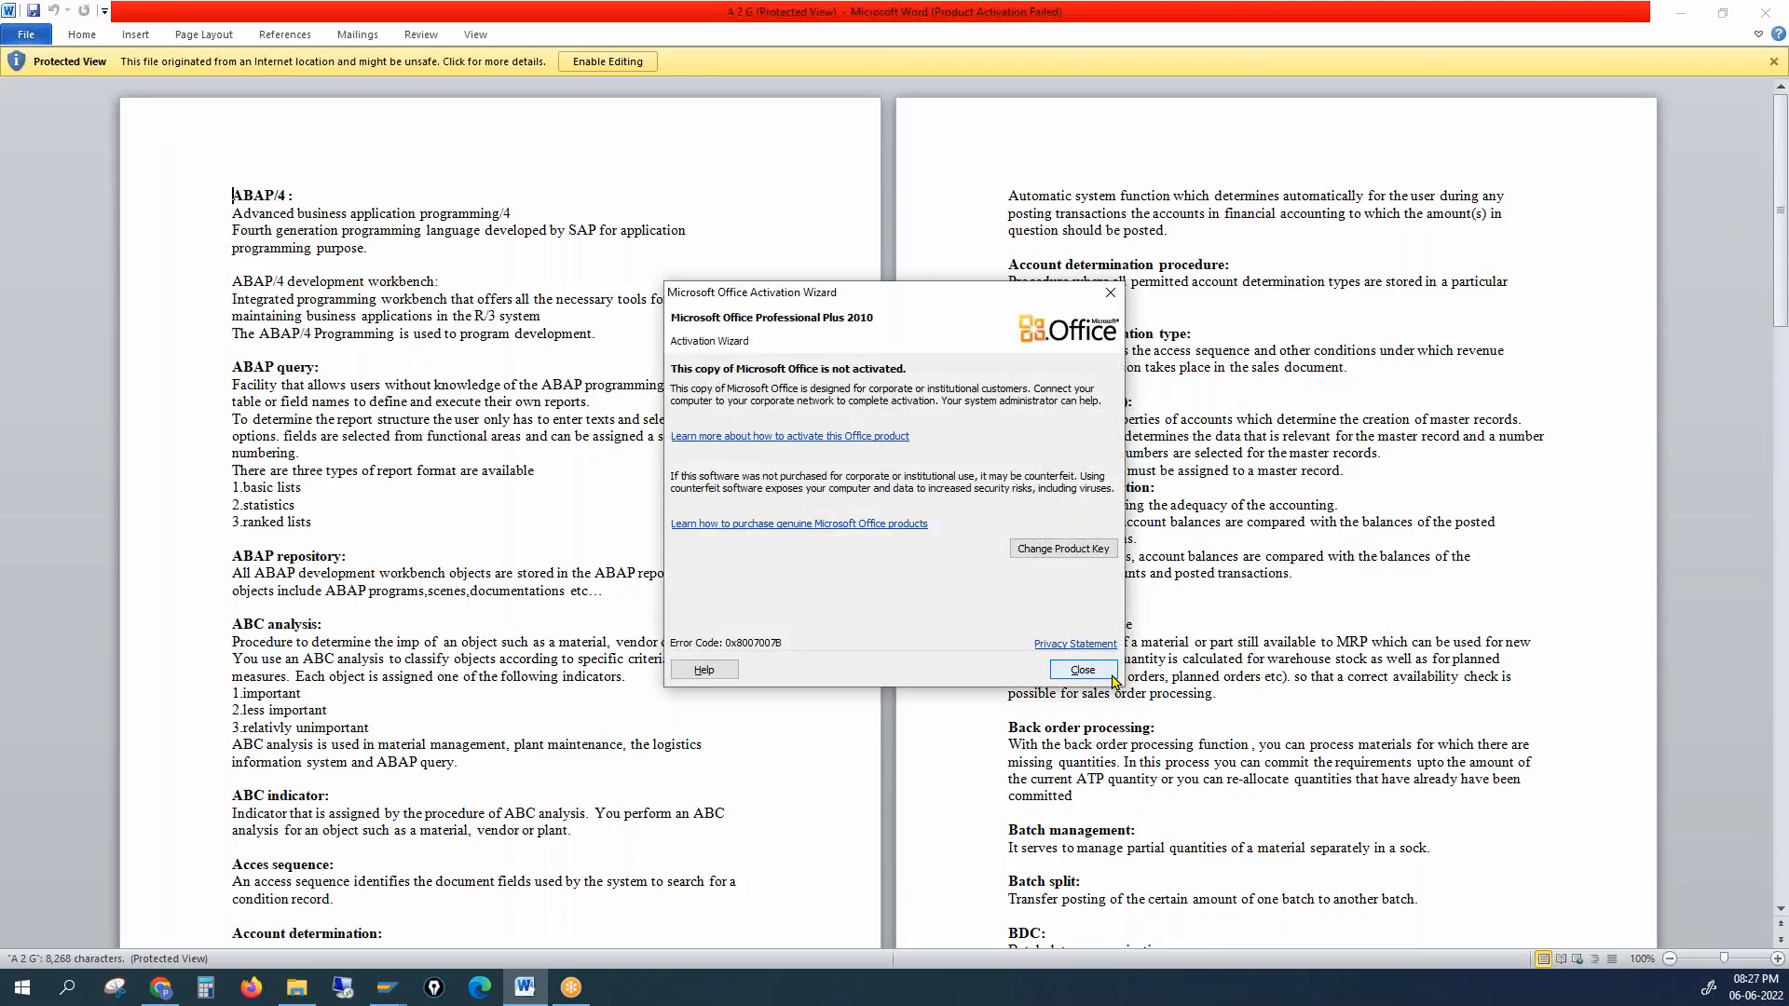
Step: Dismiss the activation notice, enlarge the A 2 G page, and scroll to Account reconciliation
left_click(1095, 671)
left_click(1778, 960)
left_click(1778, 960)
left_click(1778, 959)
left_click_drag(1783, 172, 1767, 318)
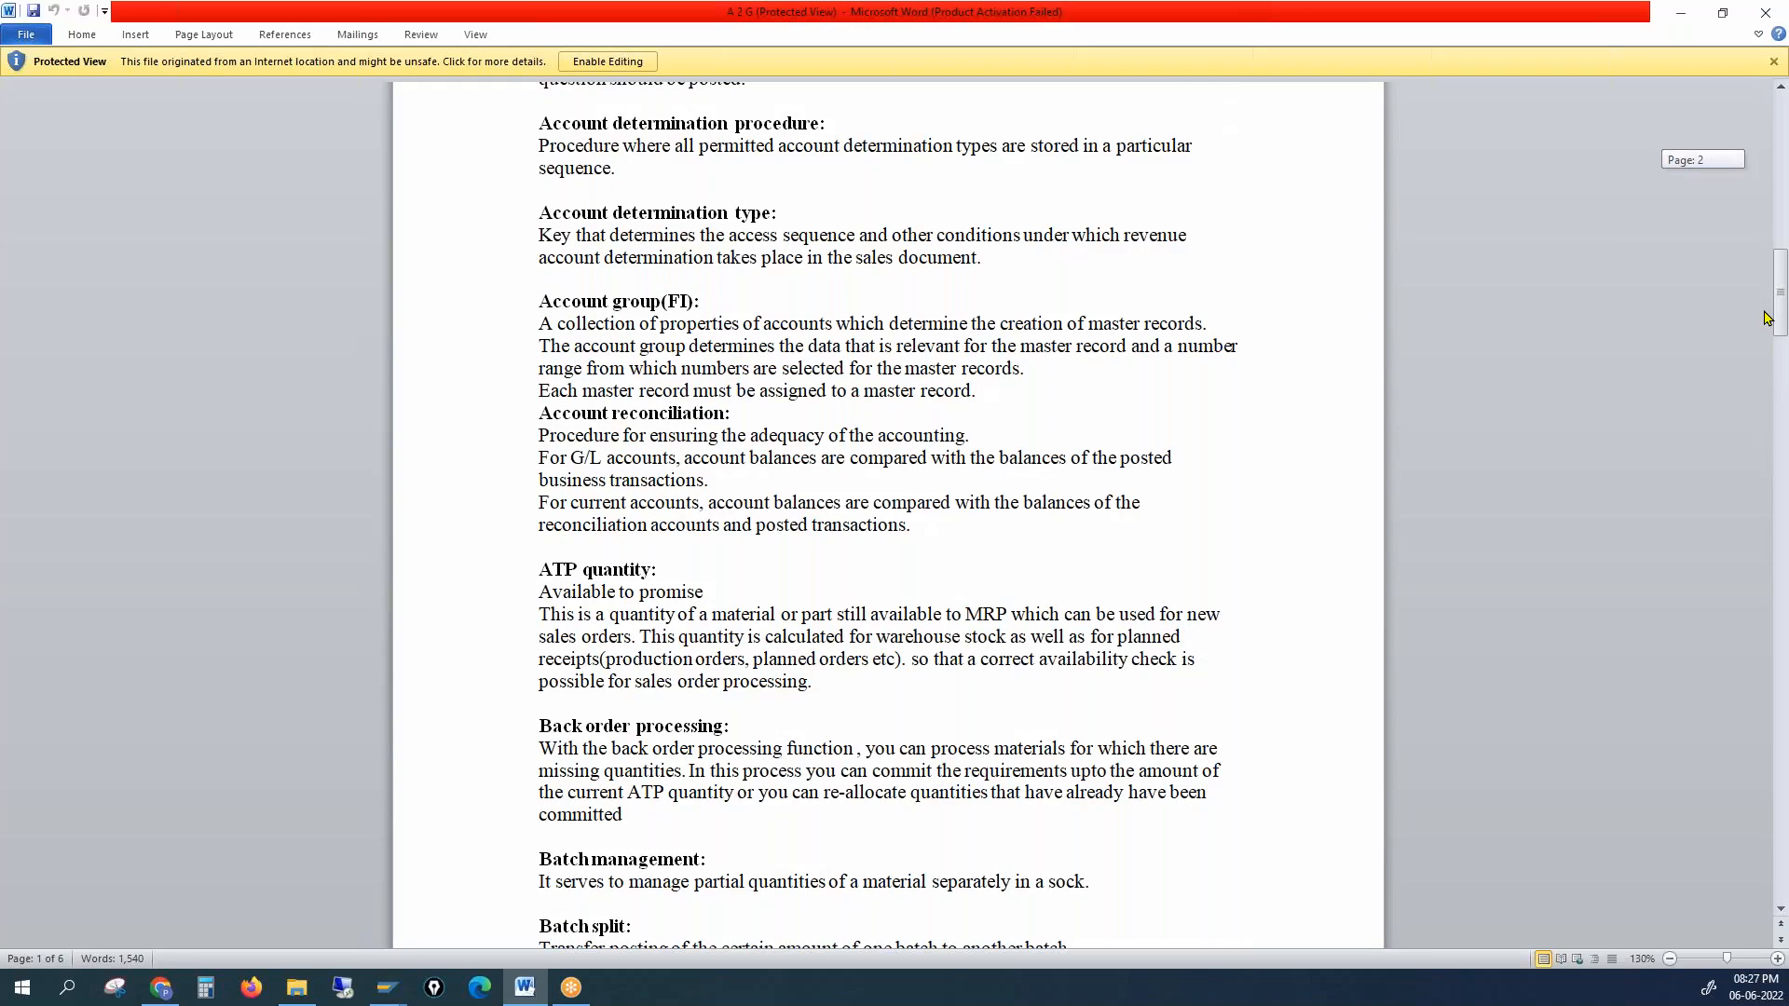
Step: Highlight key phrases and the full Account reconciliation definition, then close the document
left_click_drag(562, 414, 716, 417)
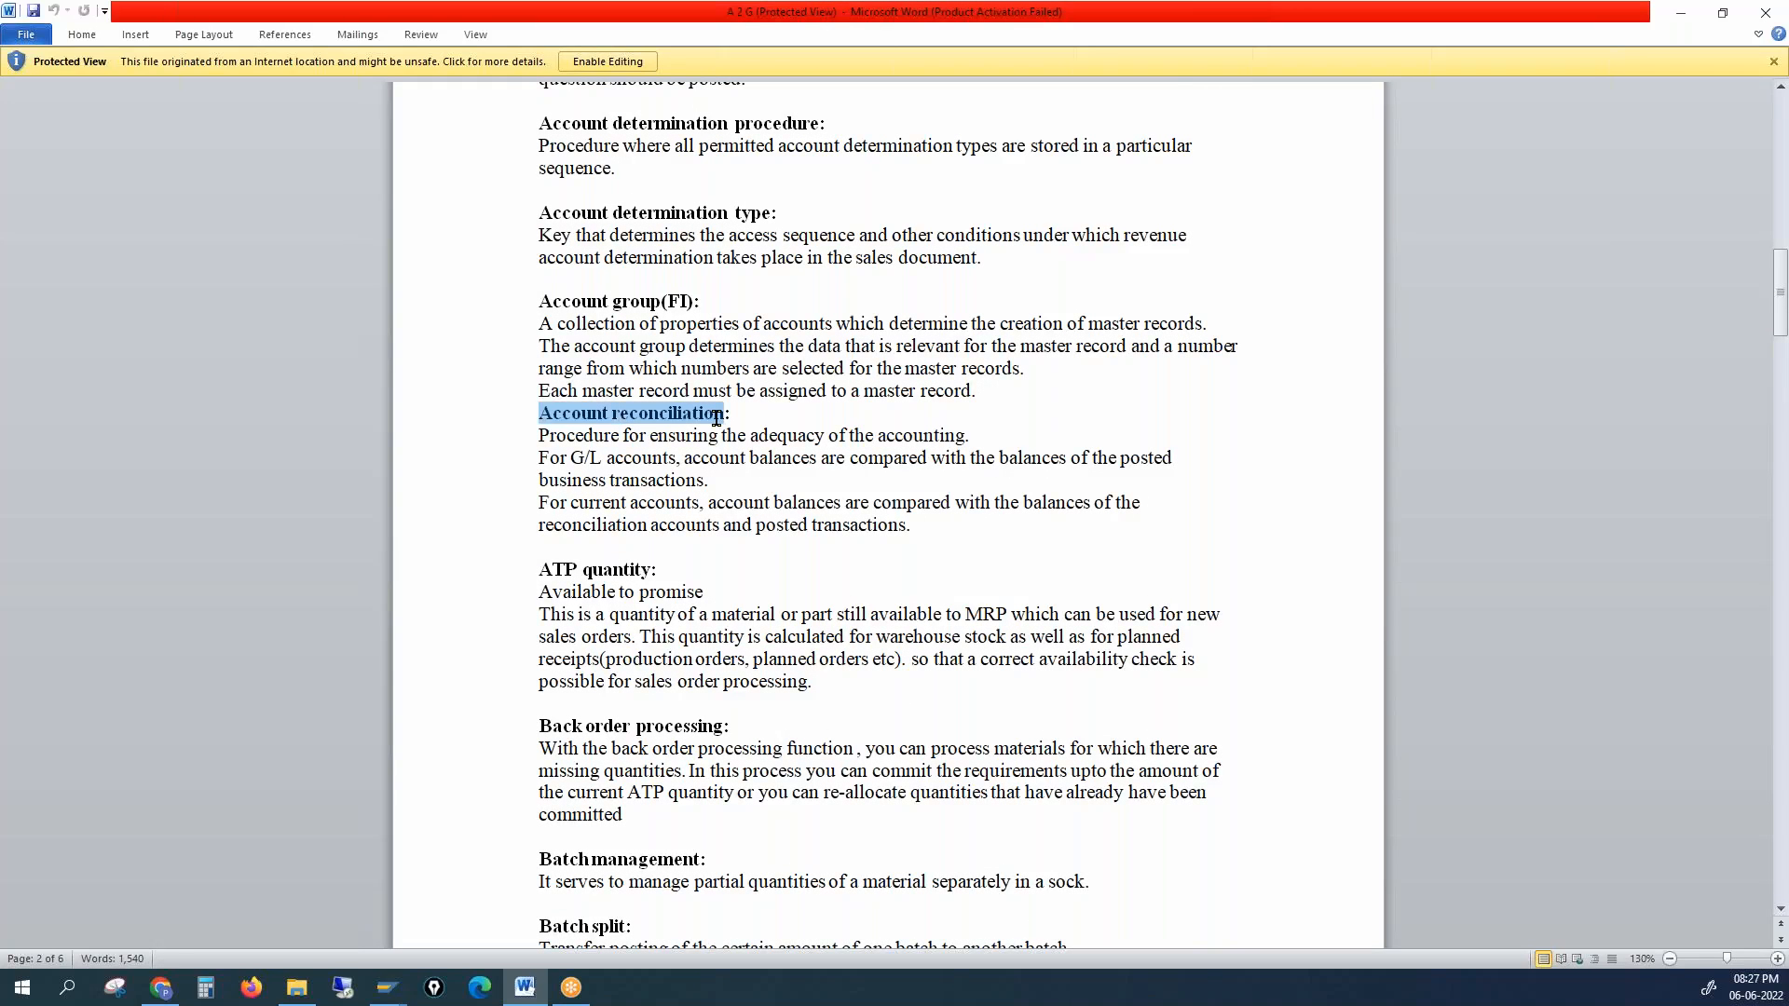
left_click(475, 508)
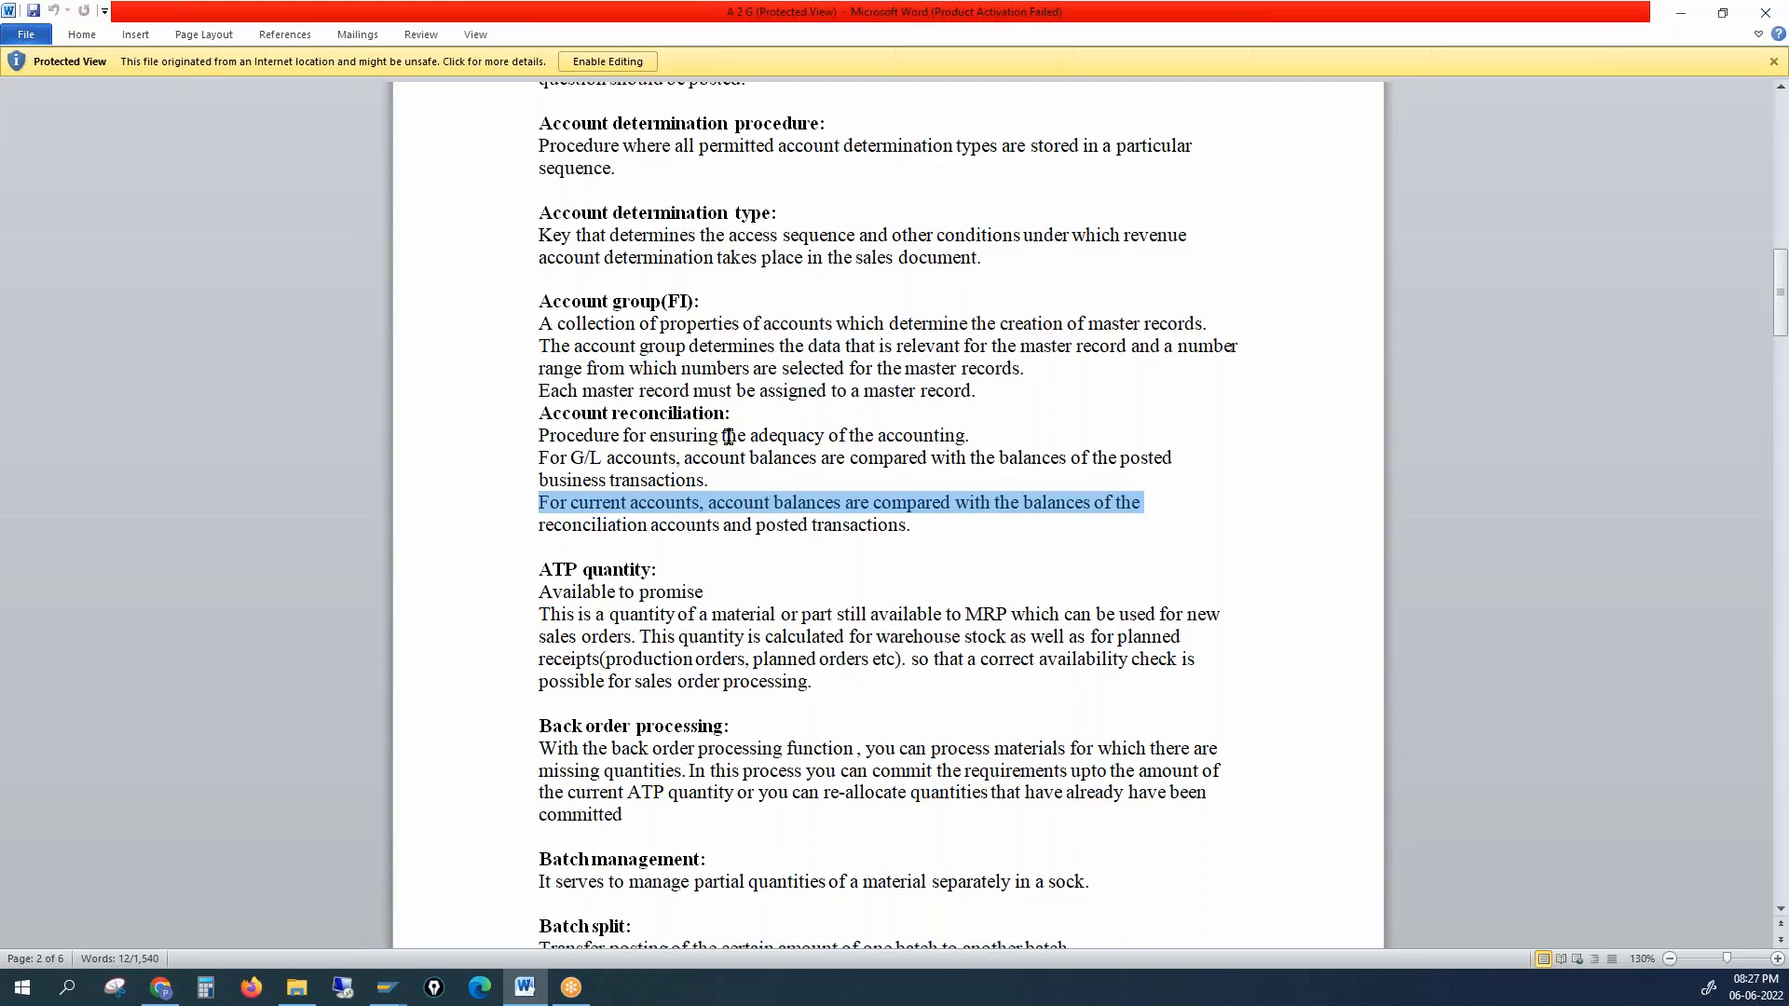
left_click_drag(731, 436, 781, 438)
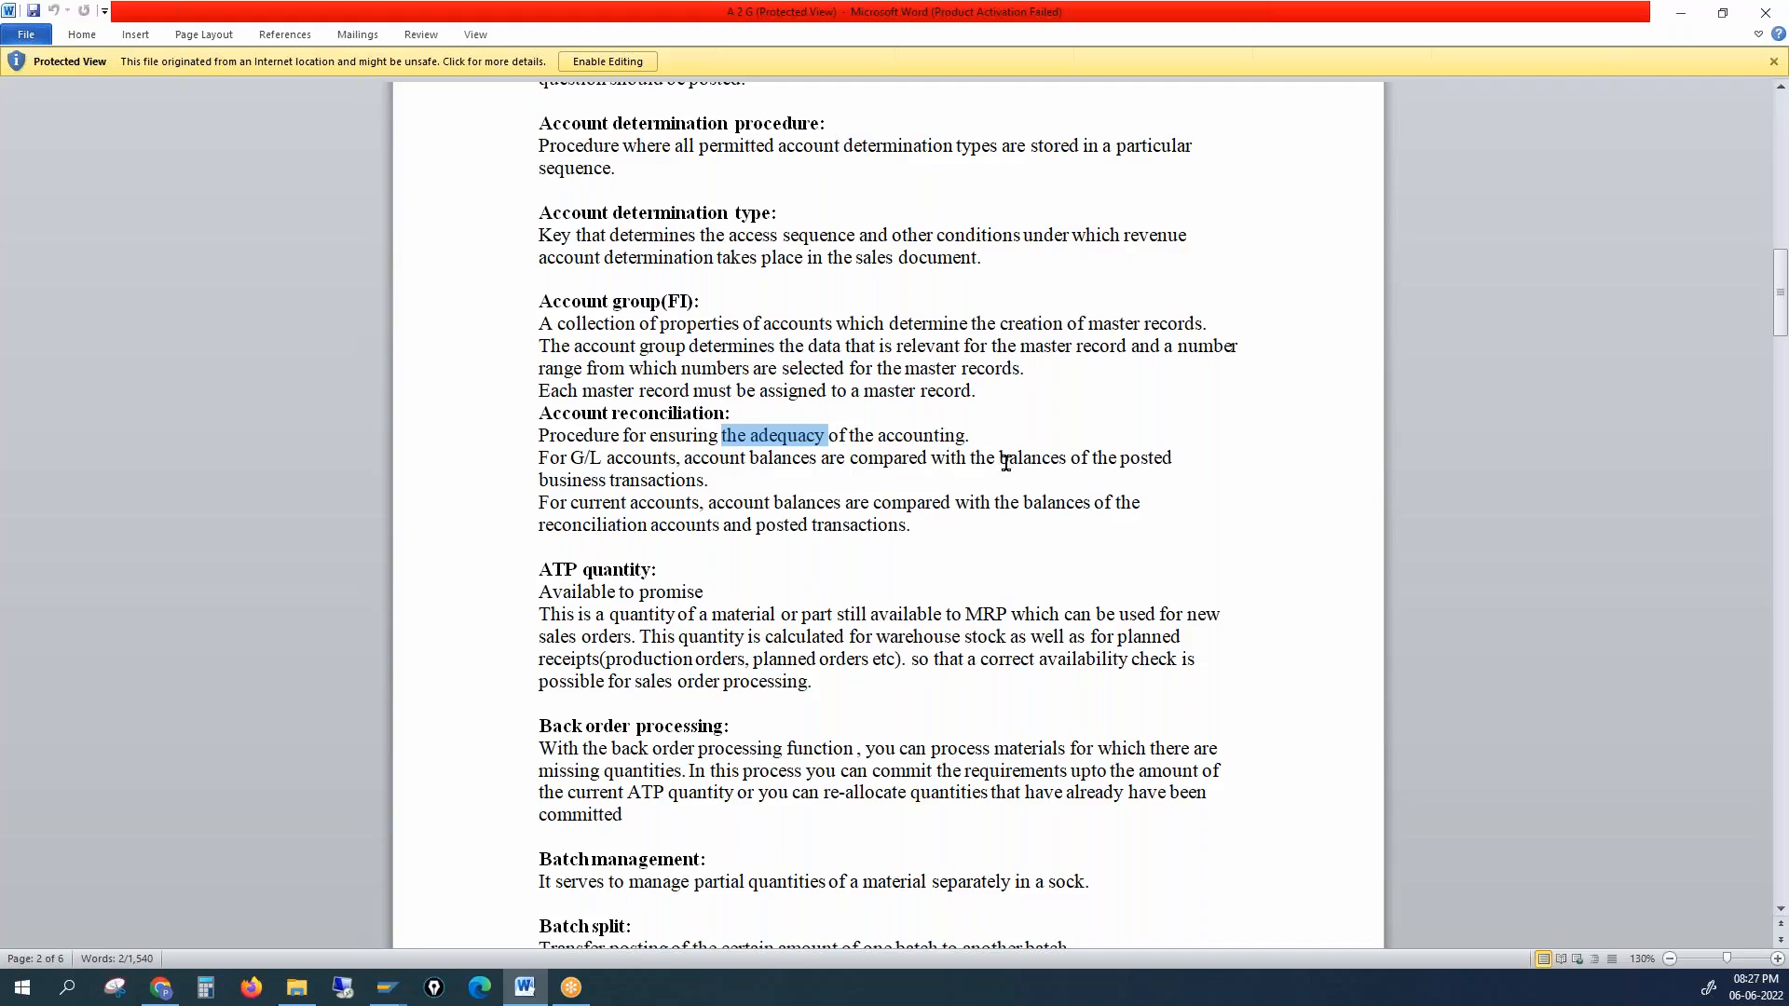
left_click_drag(539, 480, 676, 480)
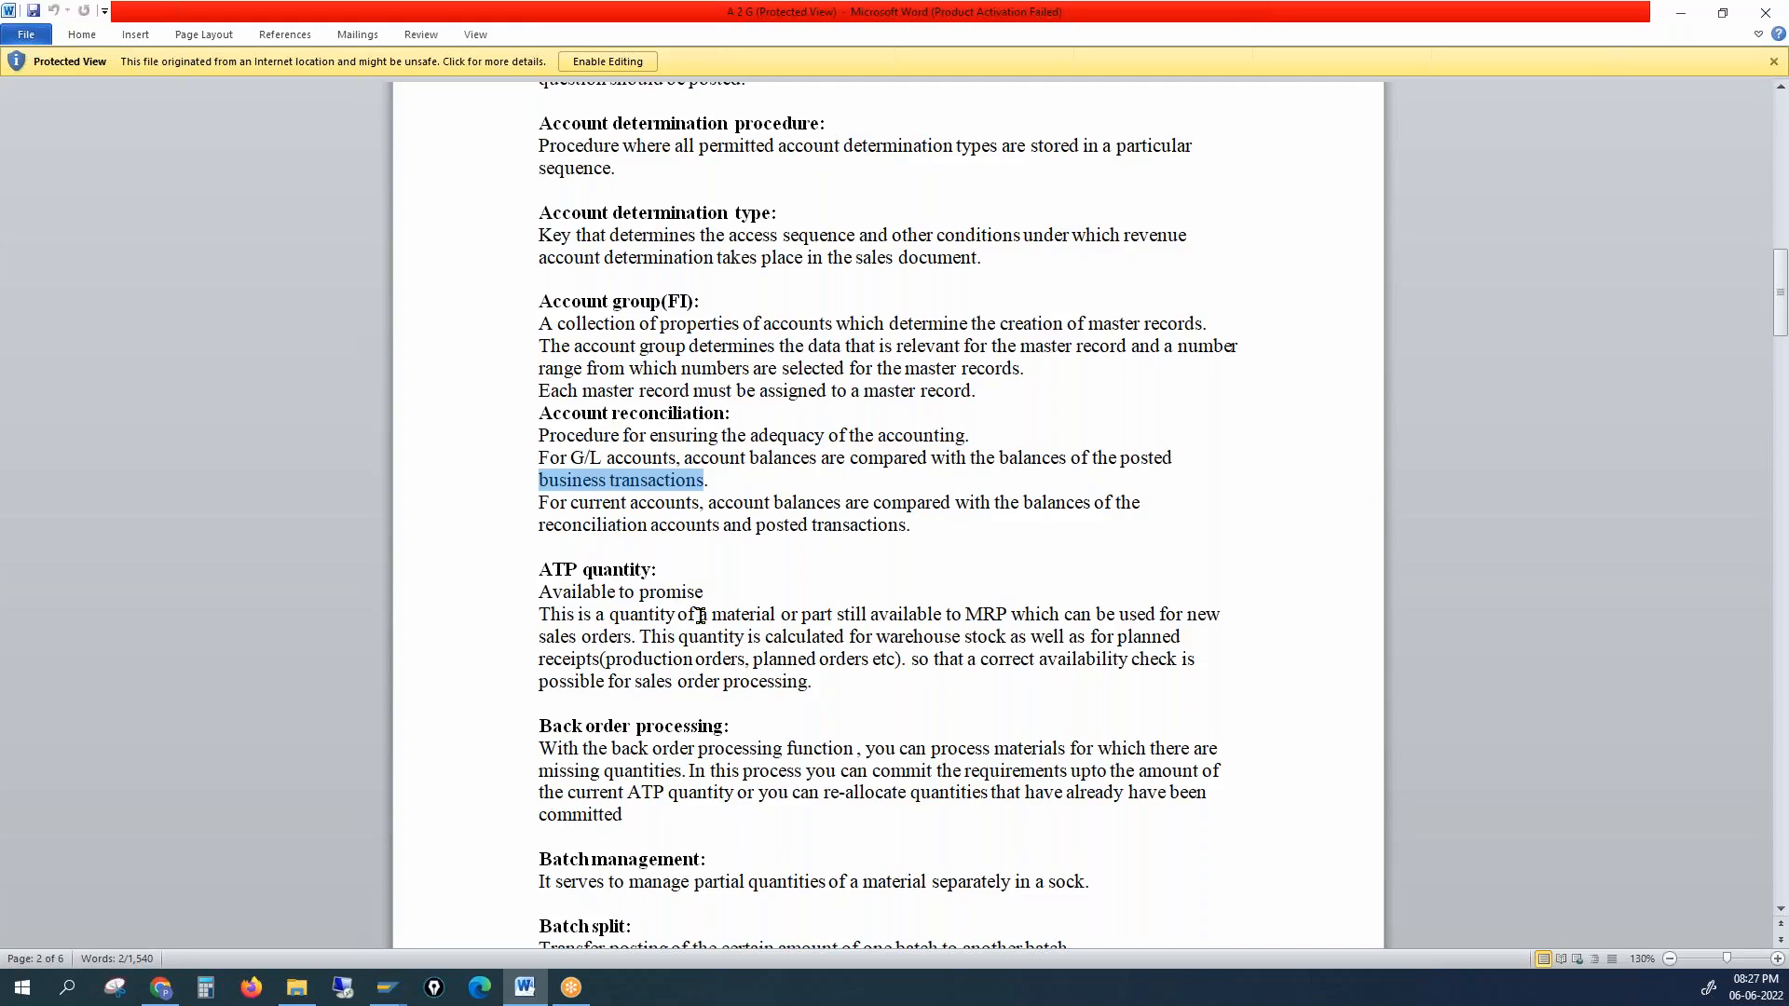
left_click_drag(539, 435, 914, 521)
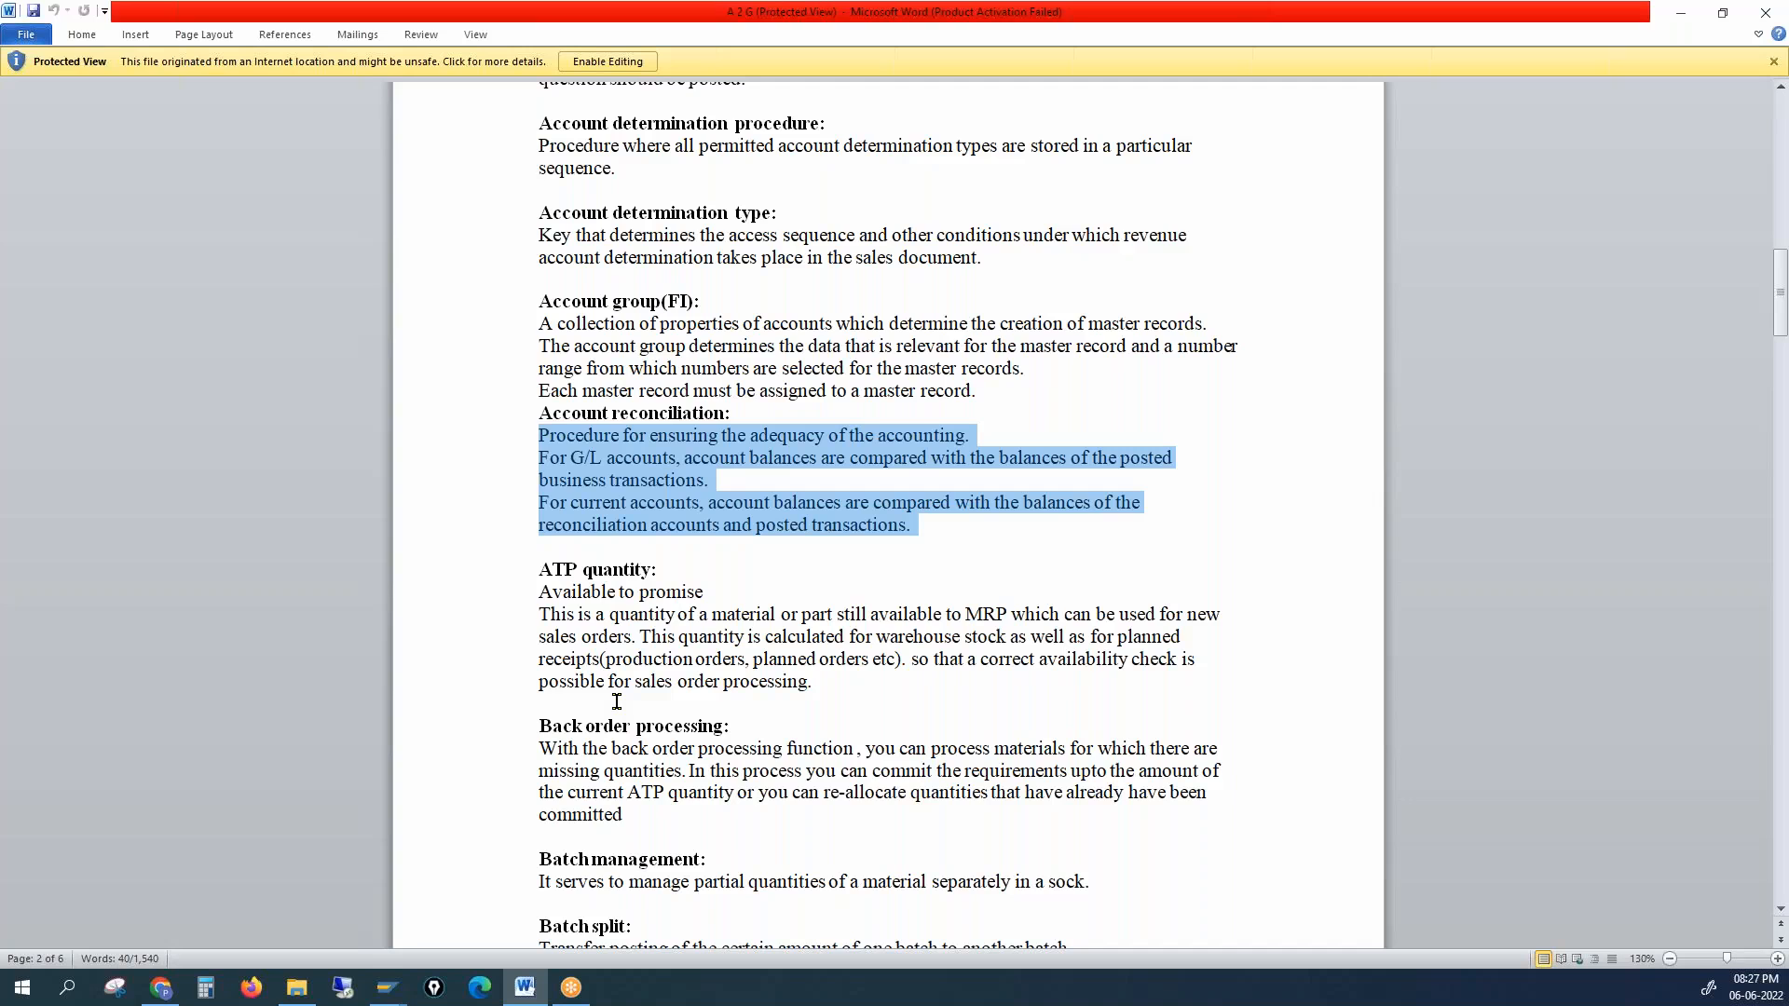
left_click(1759, 16)
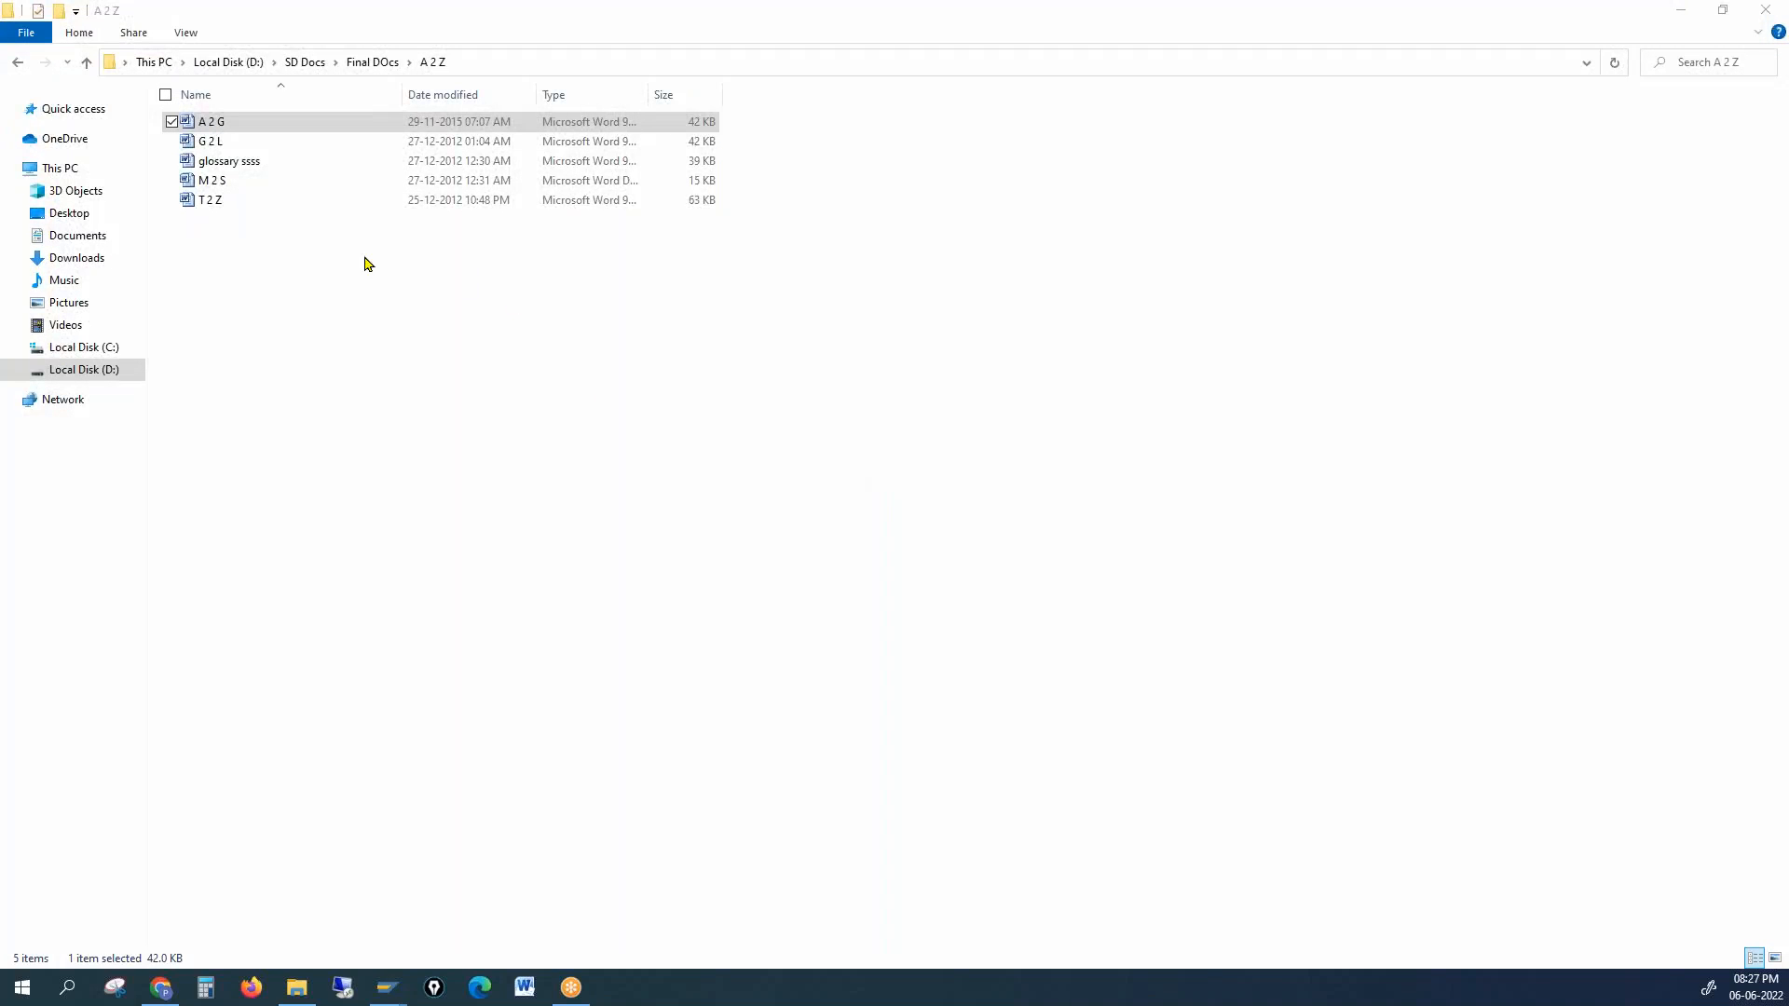
Step: Close the A 2 Z folder, request customer 1000's Sales Area Data, and decline the connection-broken error
left_click_drag(278, 245, 198, 124)
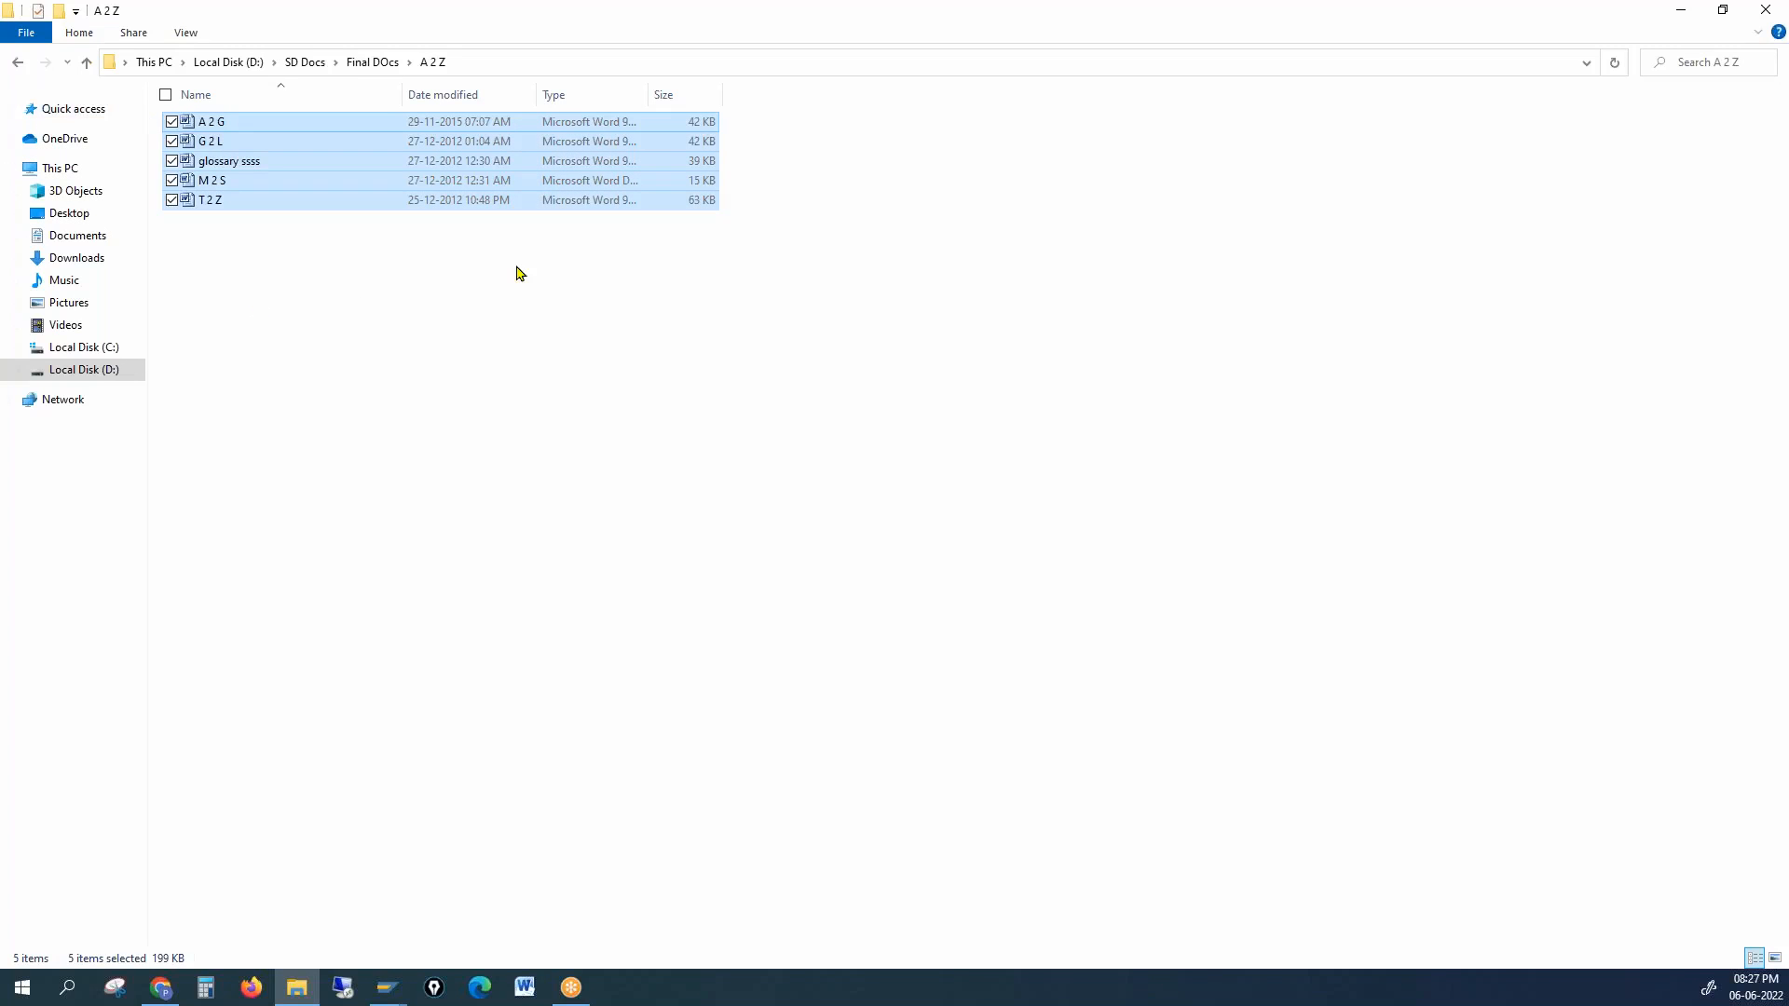
left_click(1761, 16)
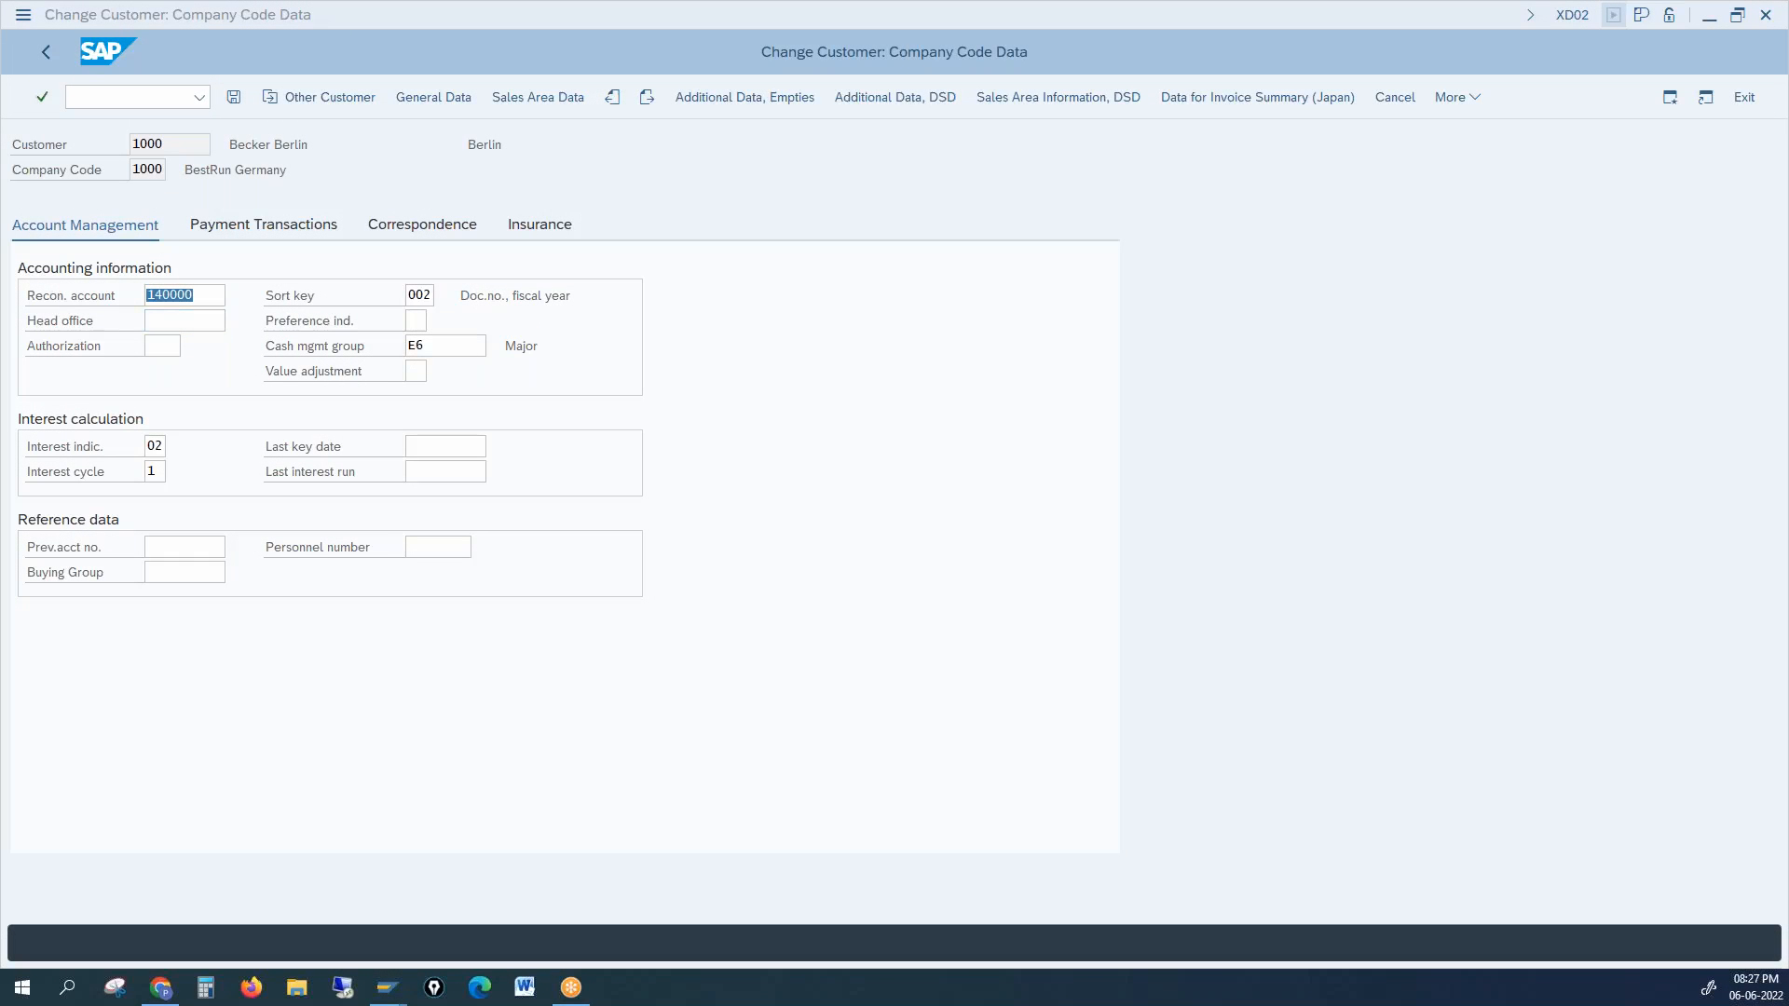
left_click(548, 99)
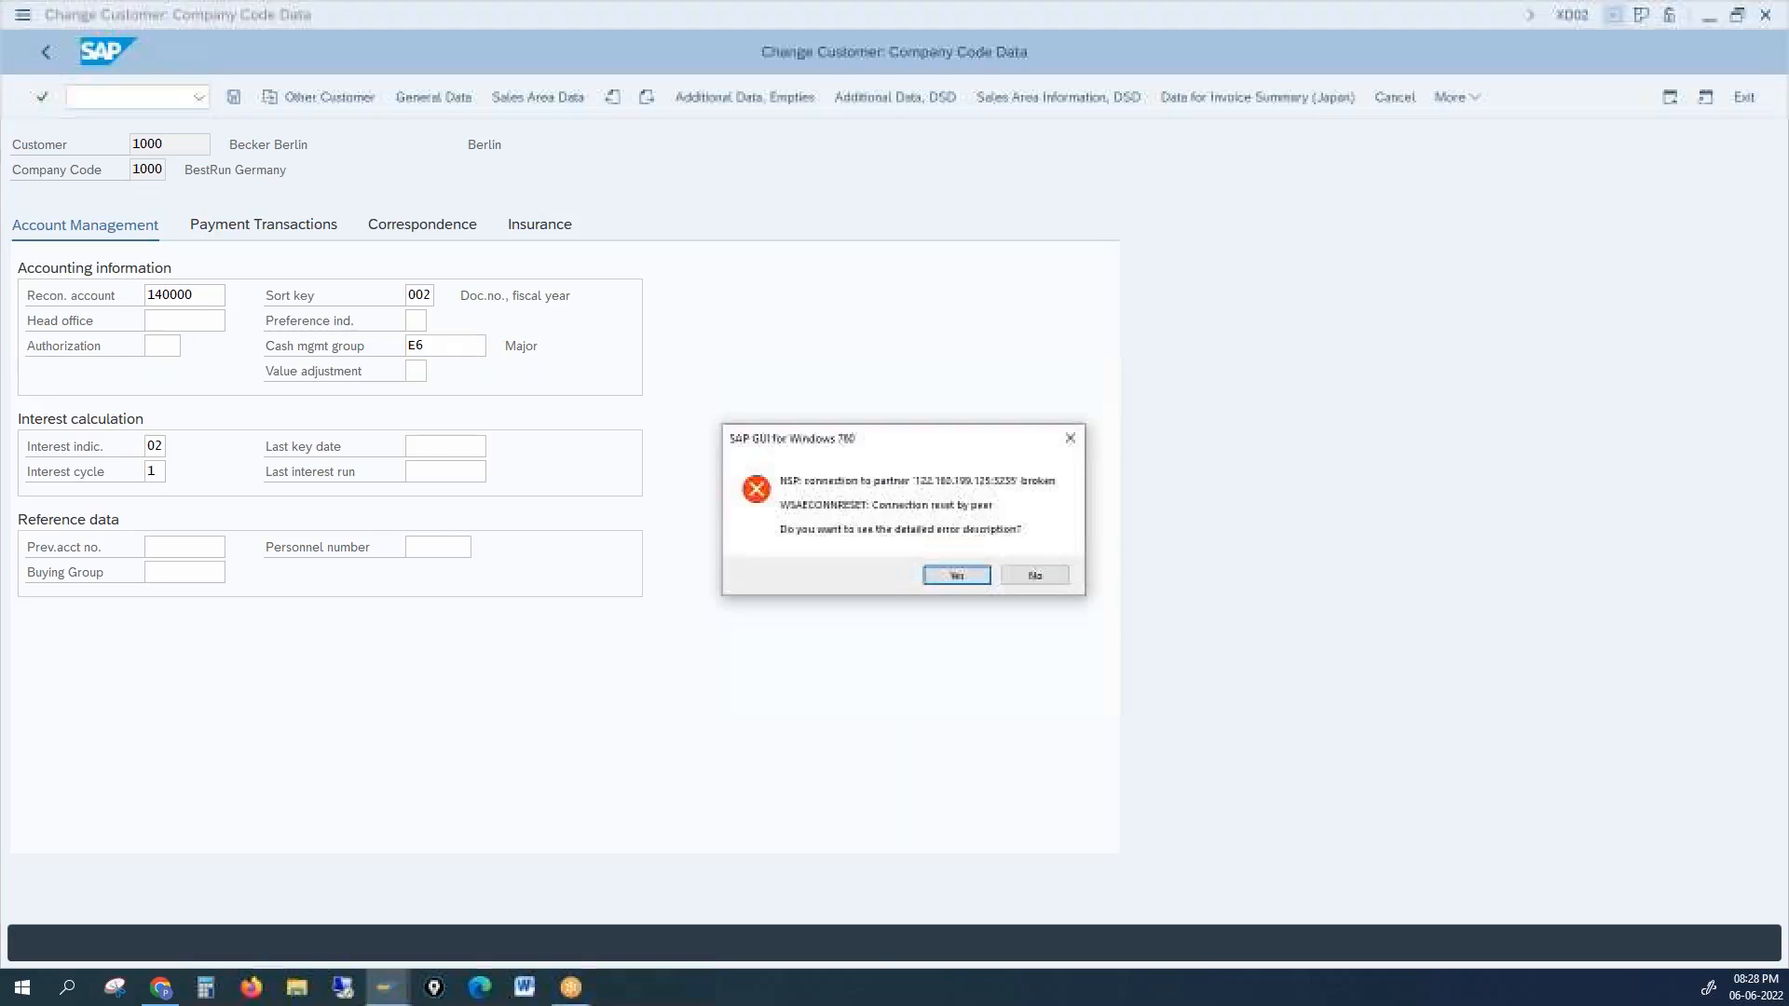
left_click(1027, 578)
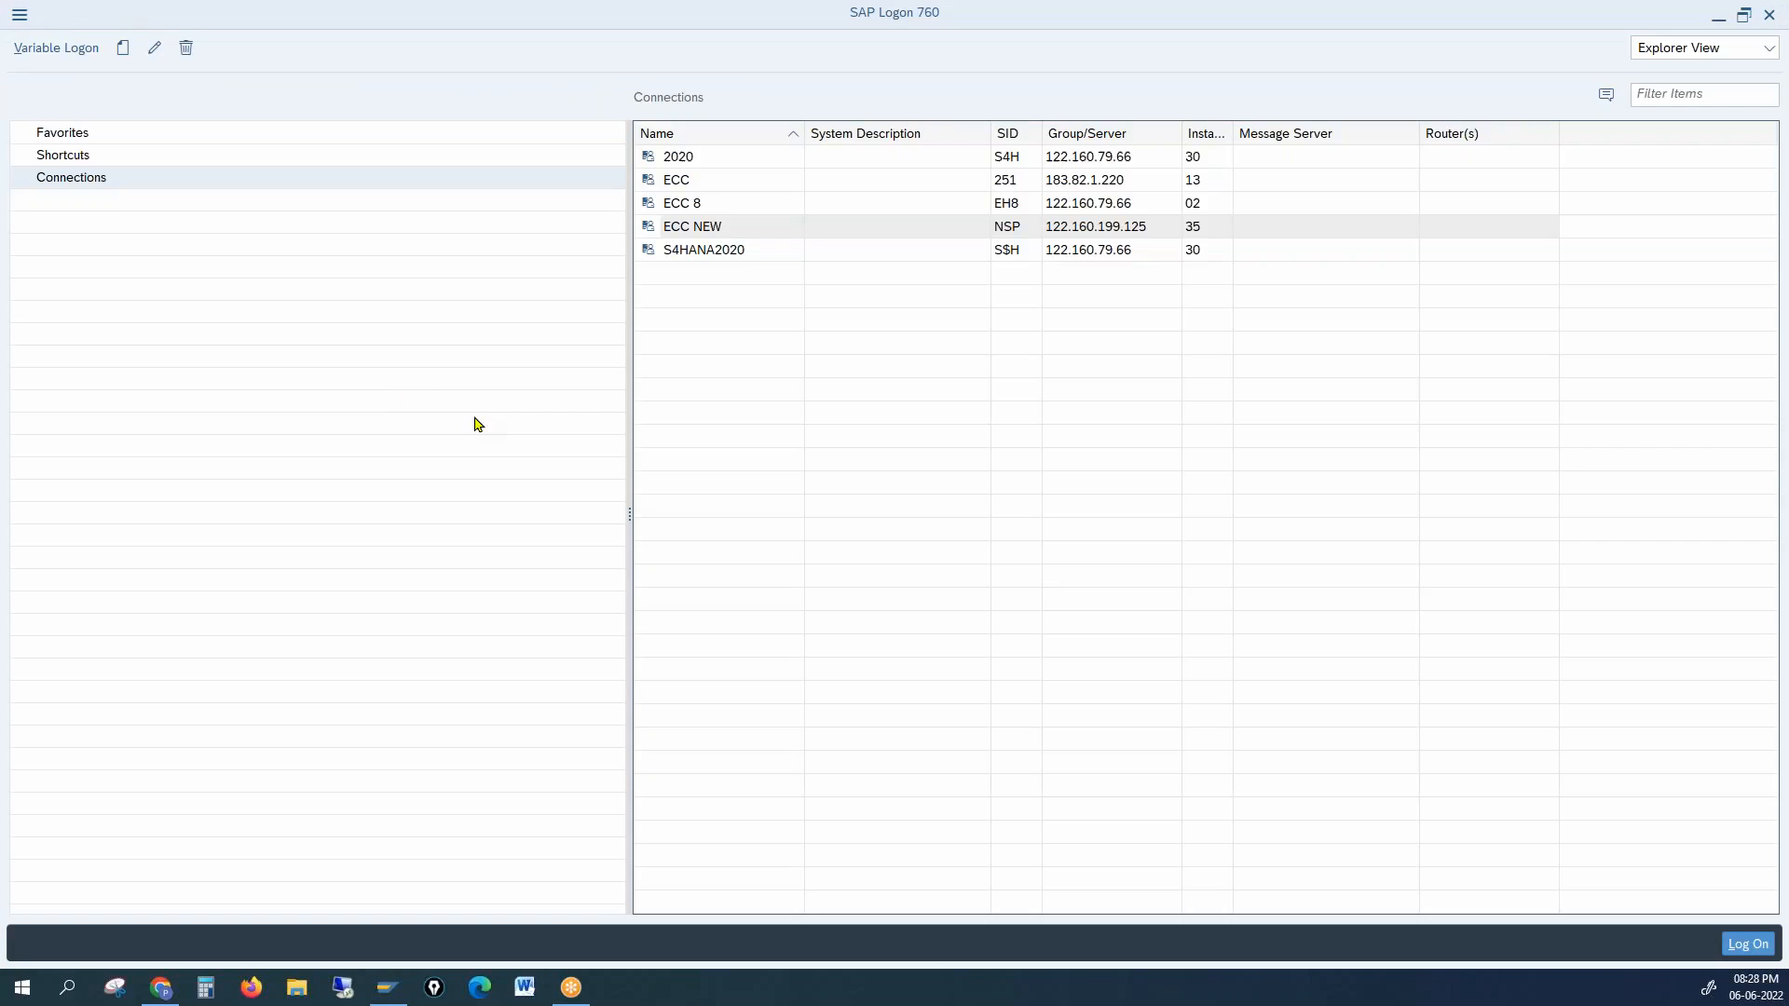
Step: Log back on to ECC NEW with the saved user and password, then launch XD02
double_click(731, 228)
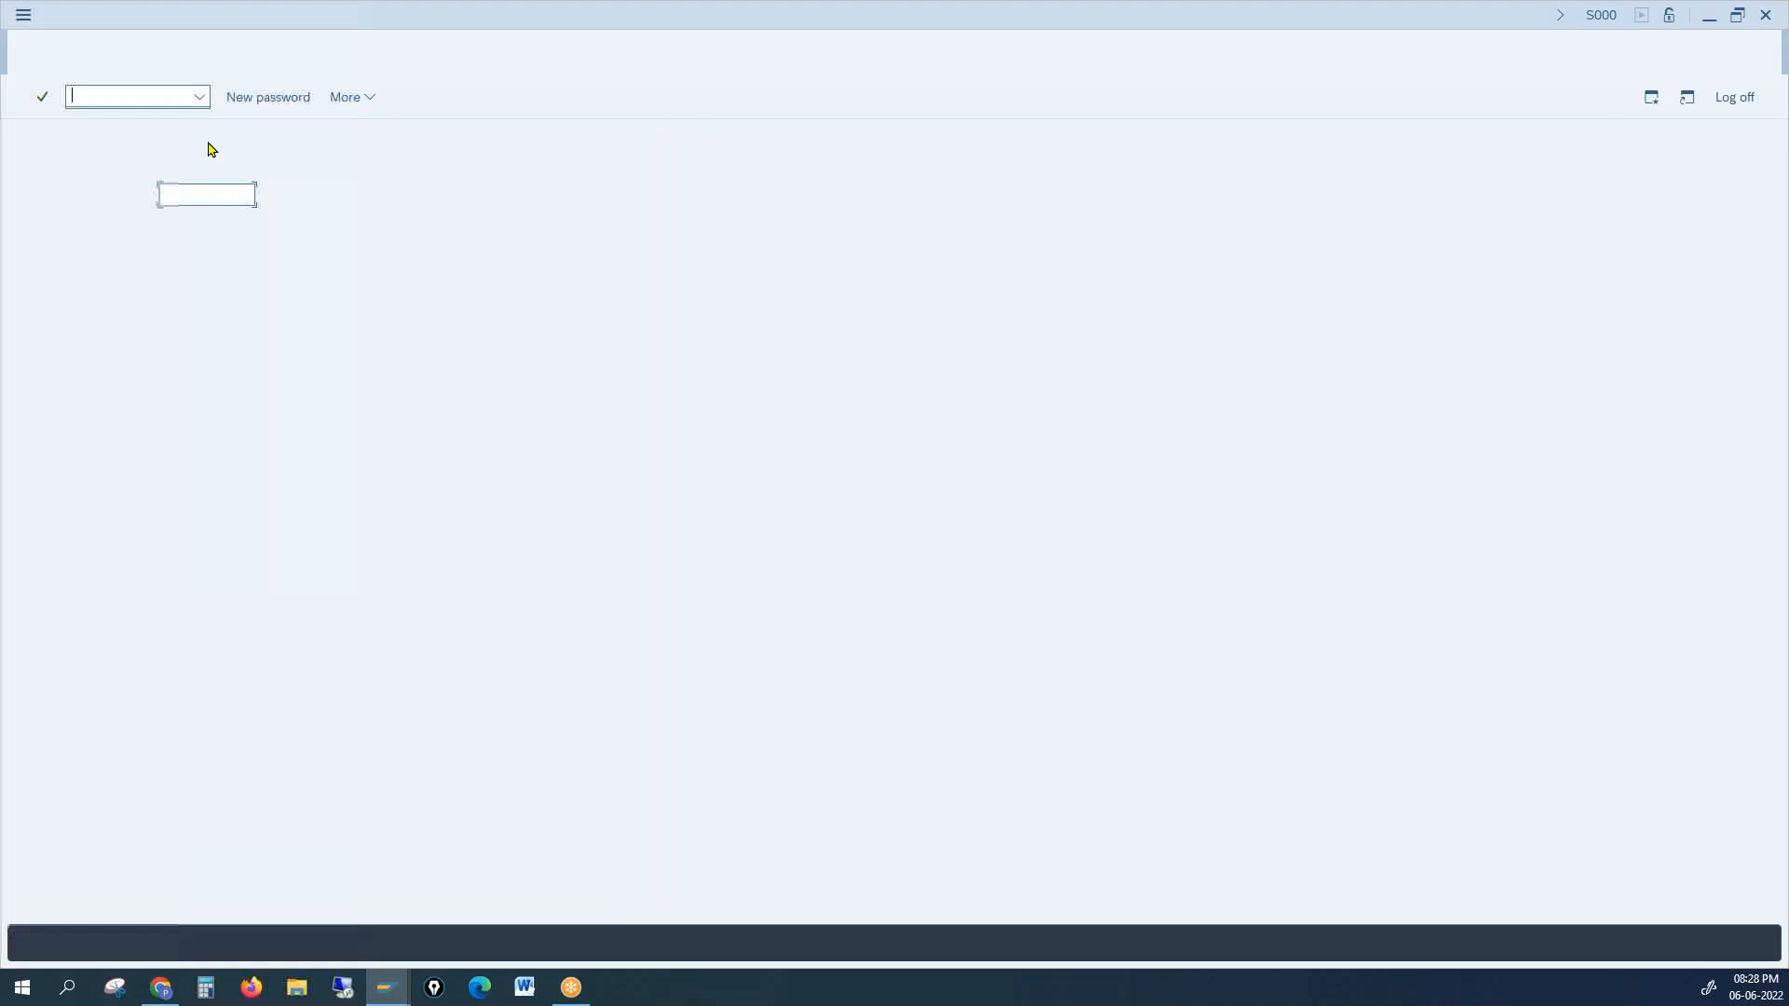
left_click(220, 188)
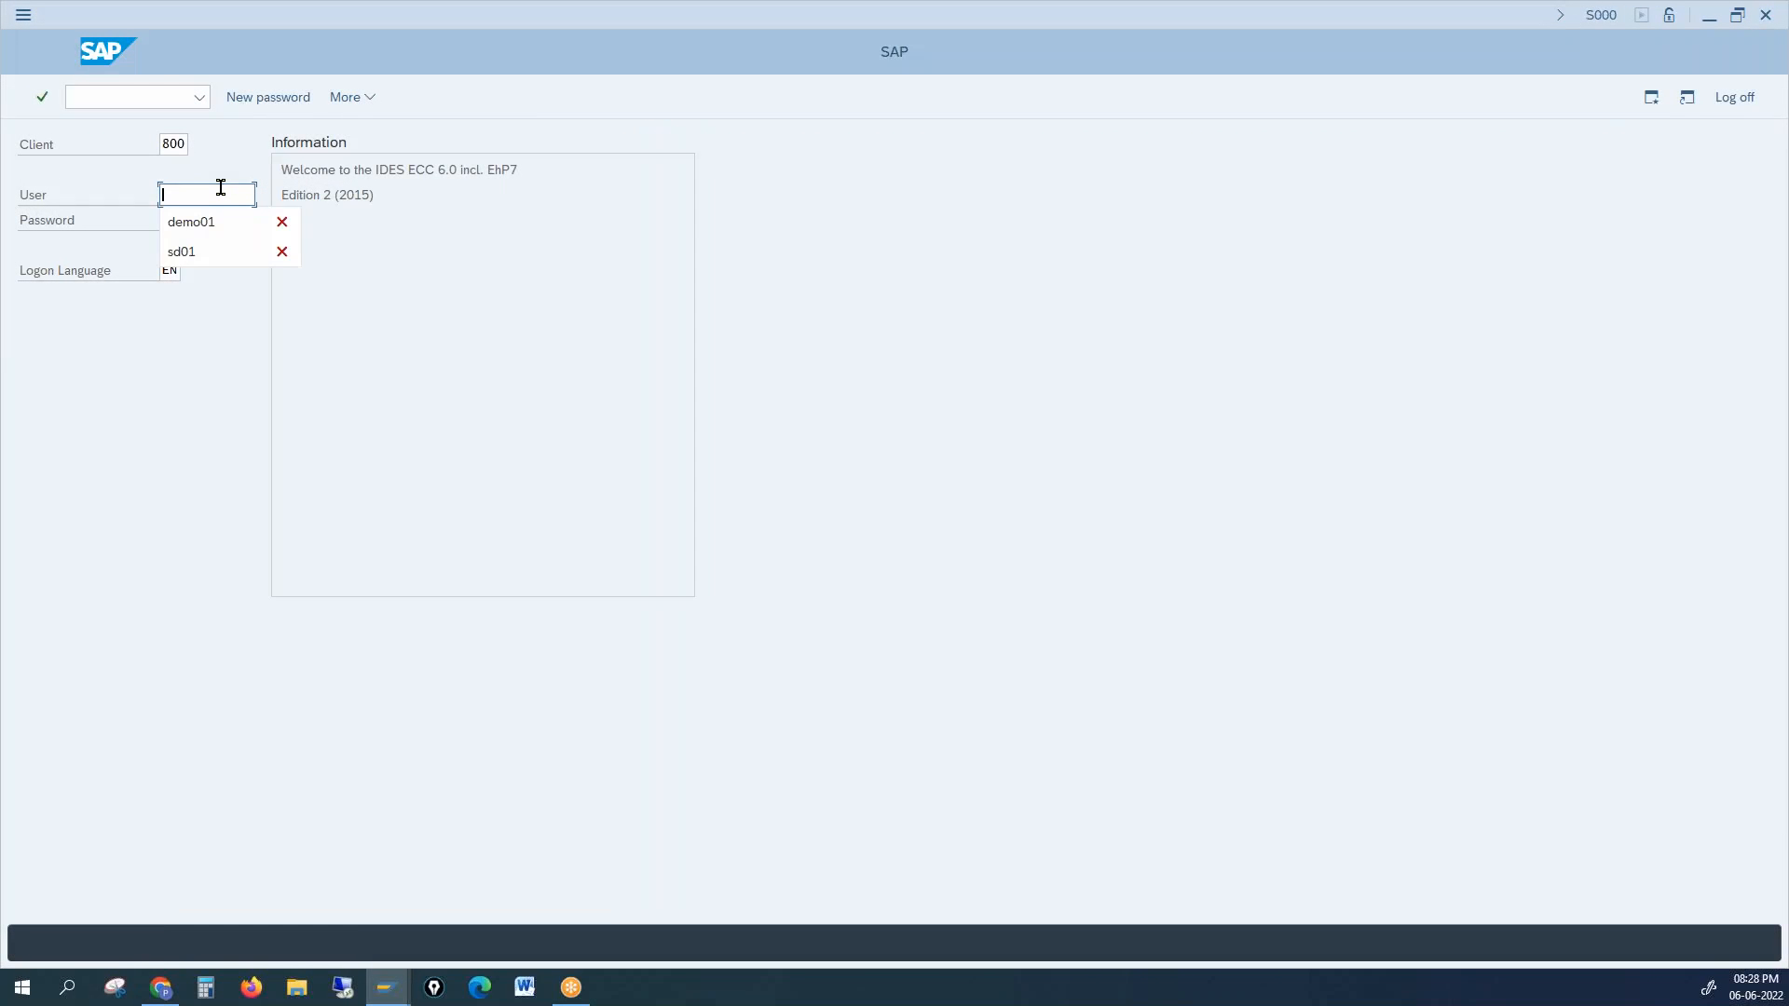
key("Down")
key("Return")
key("Tab")
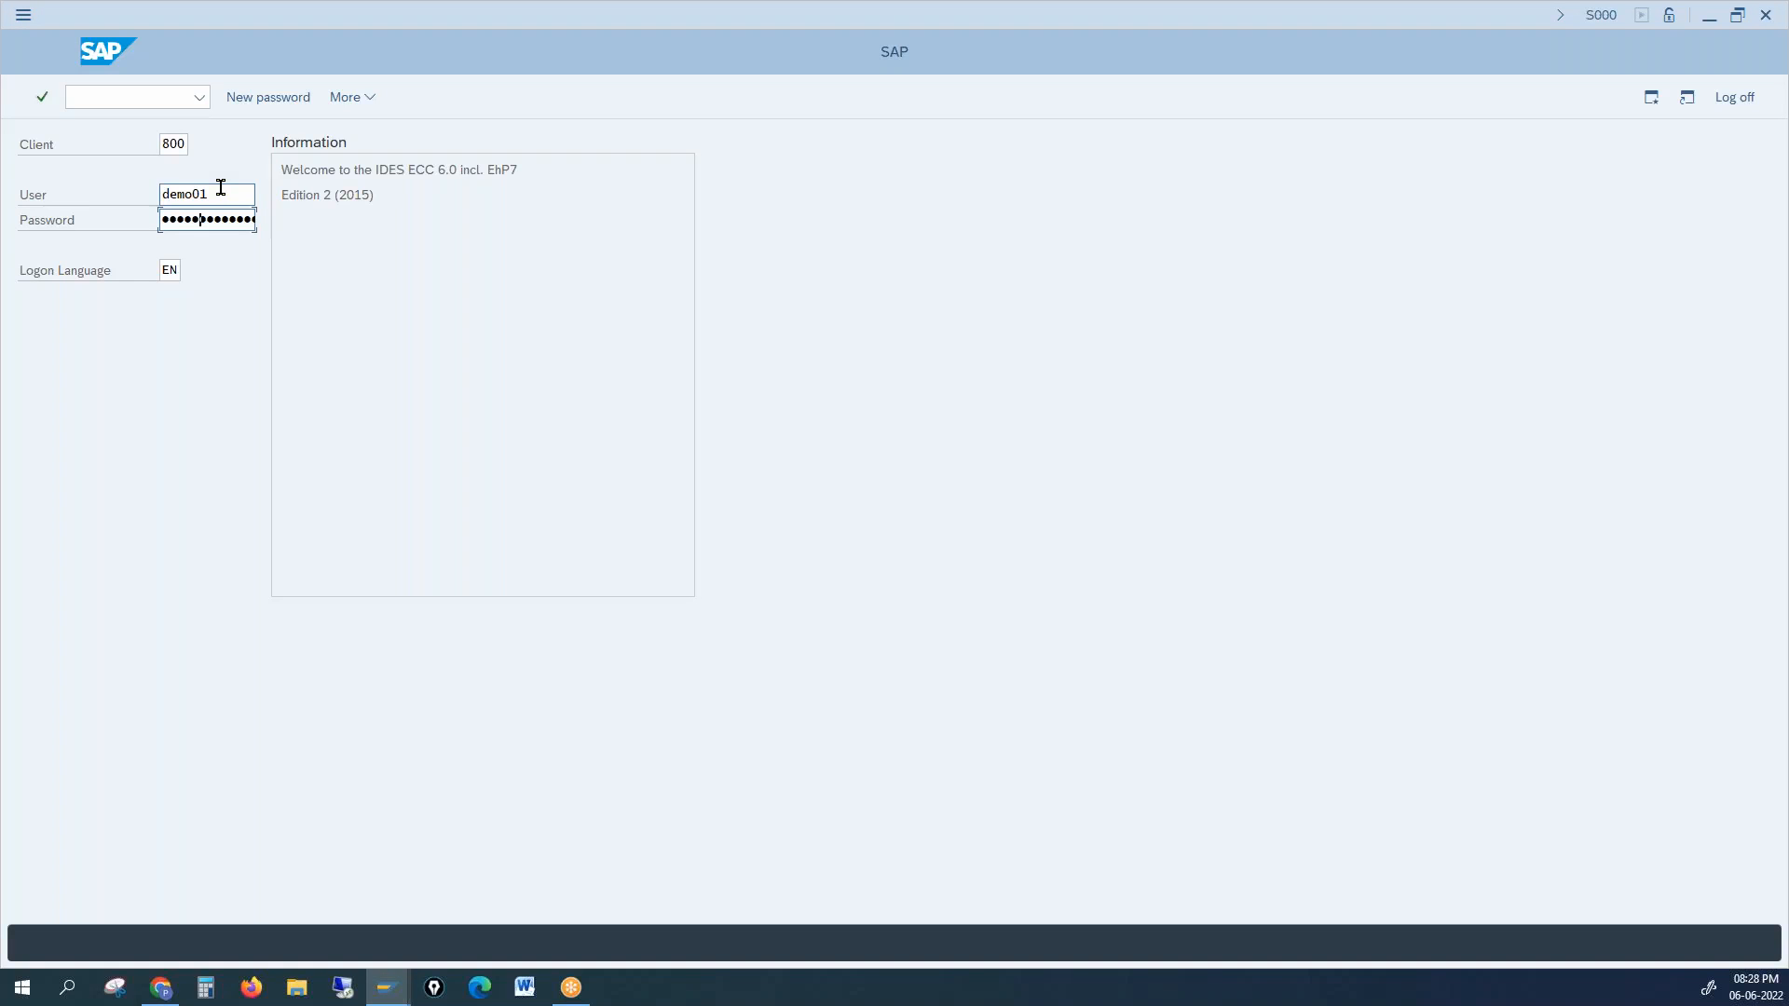
key("Return")
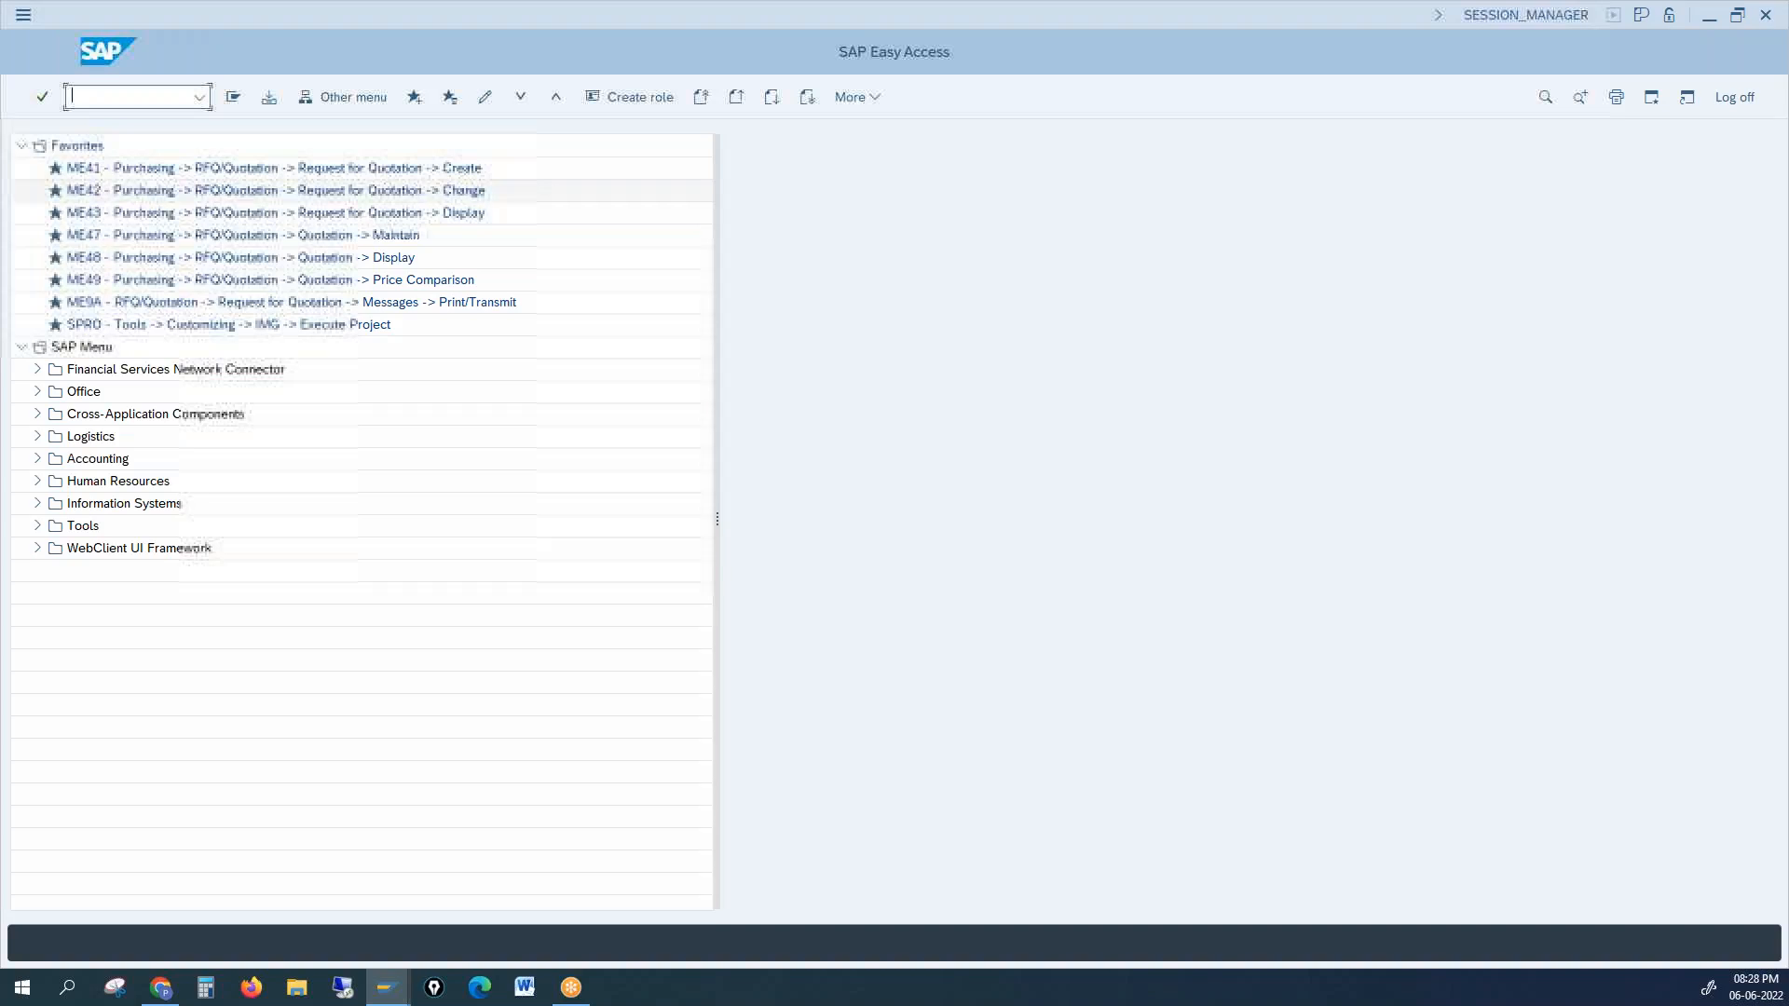
key("Return")
Step: Request customer 1000 for company code 1000, sales org 1000, channel 10, division 00
type("1000")
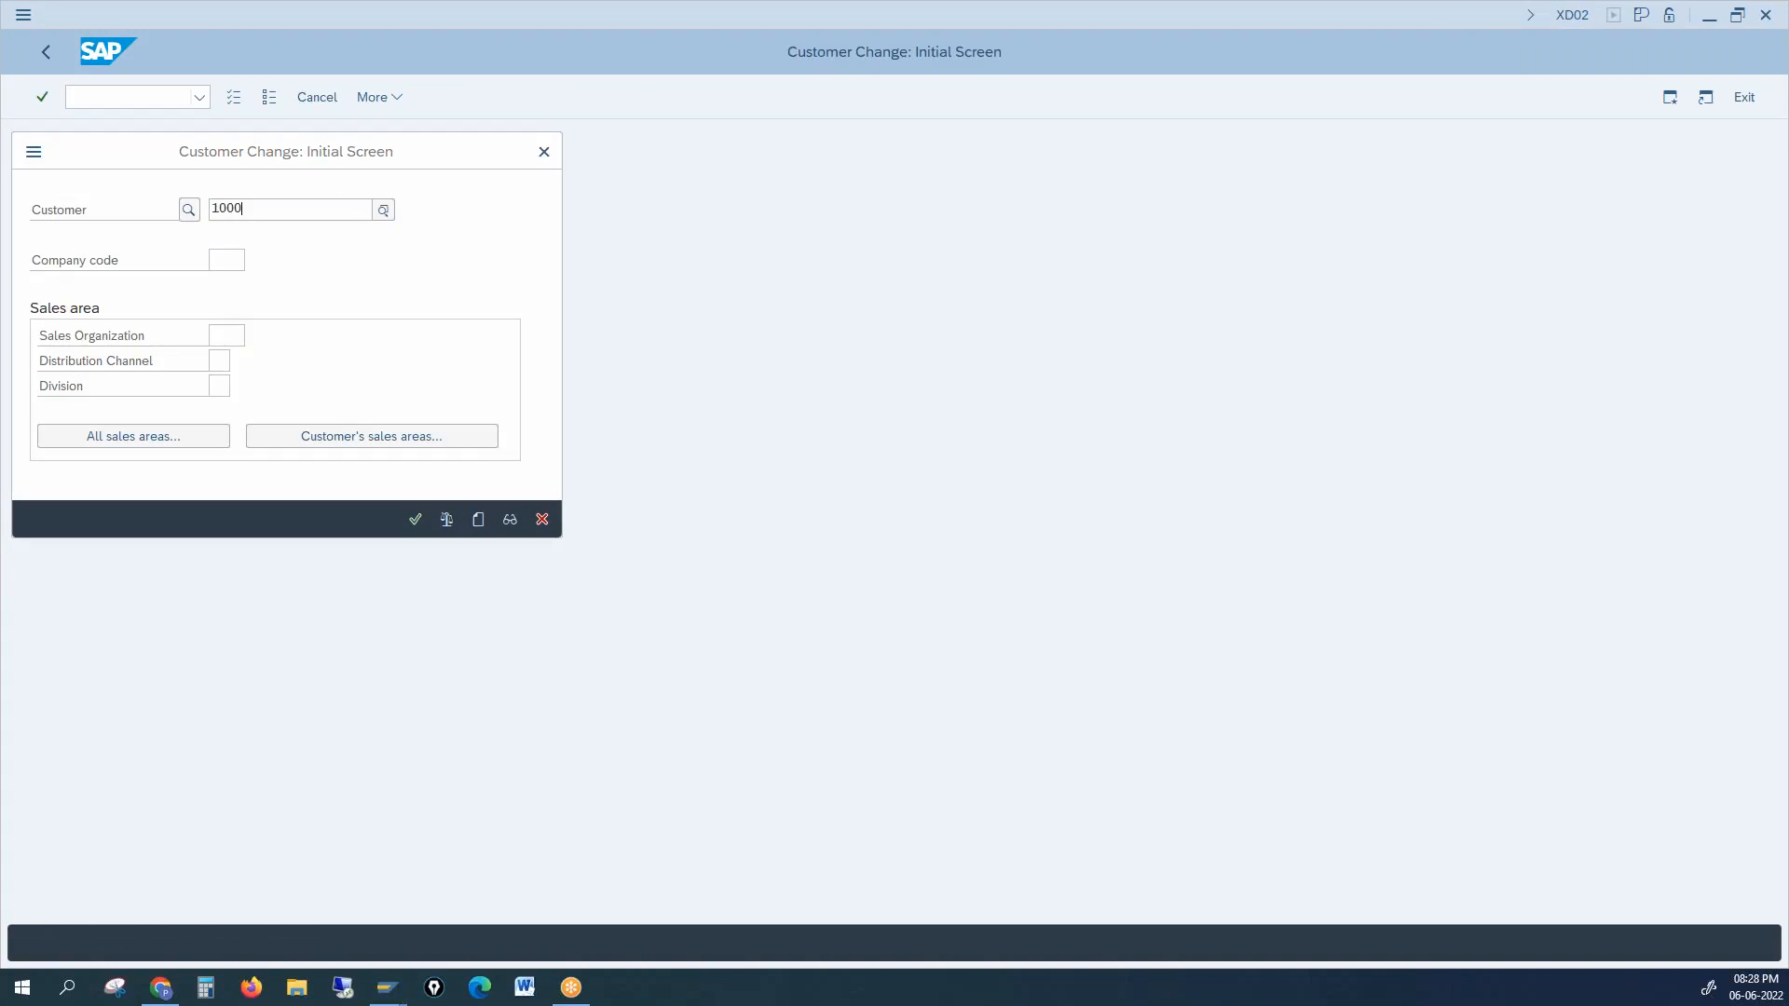
key("Tab")
type("1000")
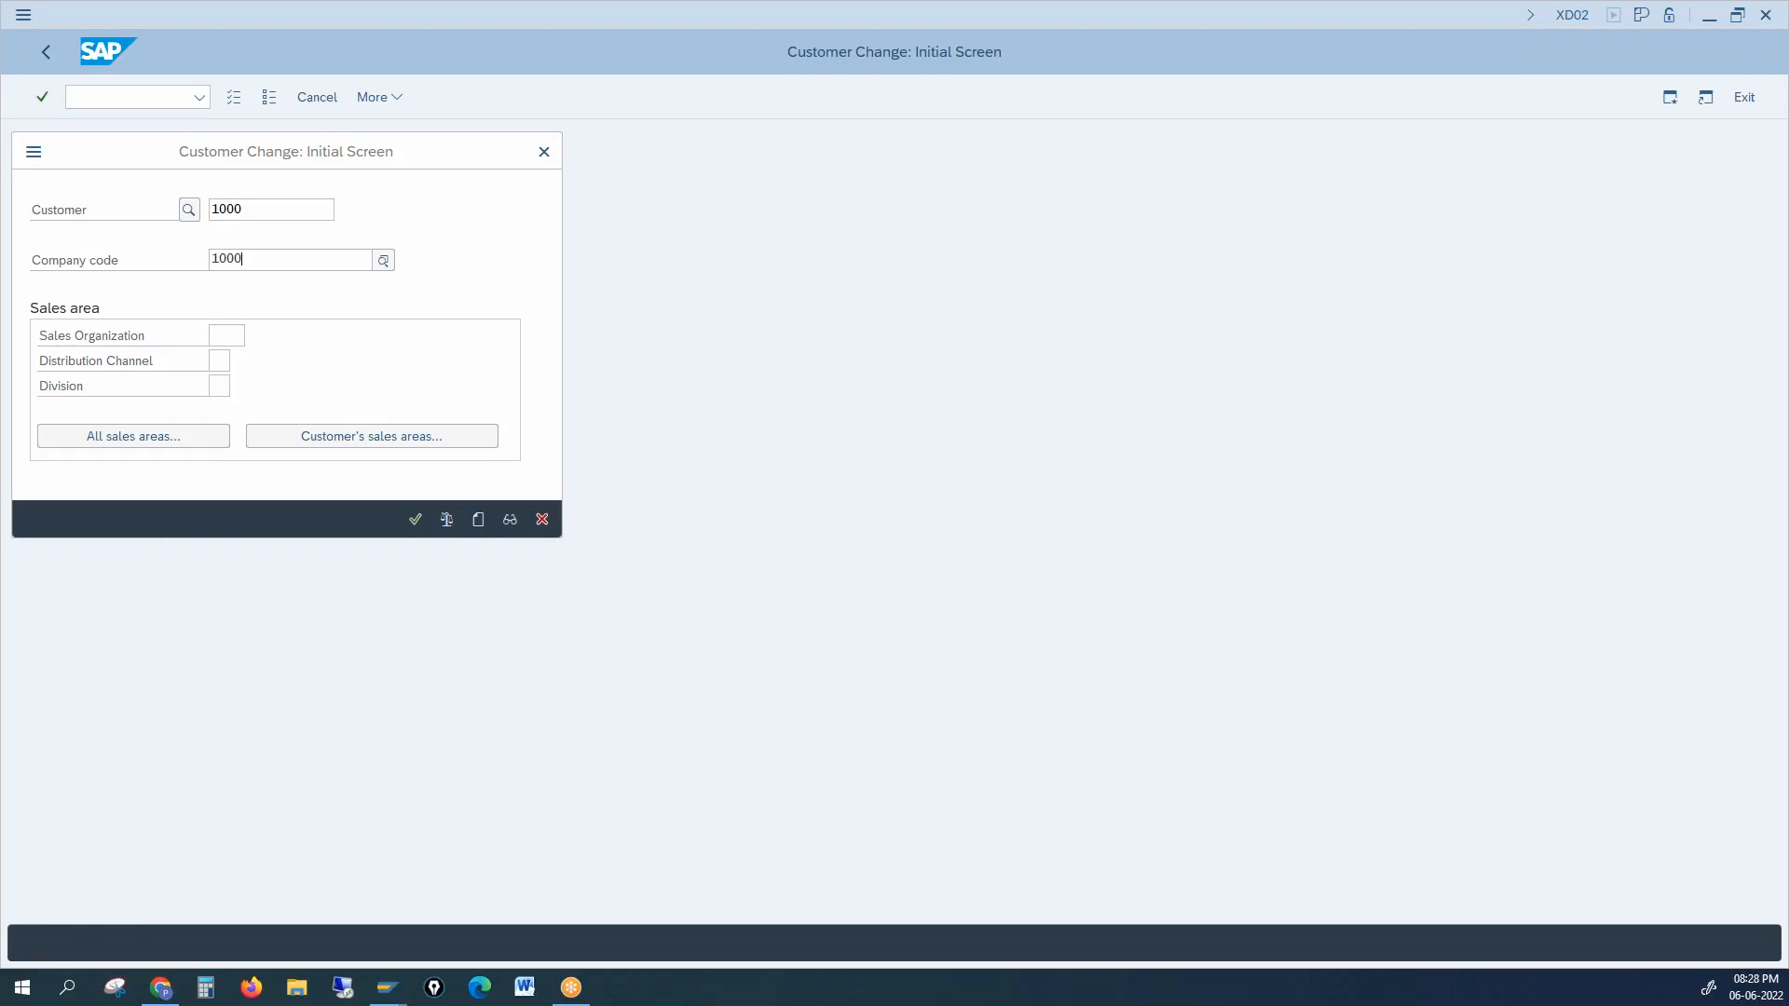
key("Tab")
type("1000")
key("Tab")
type("100")
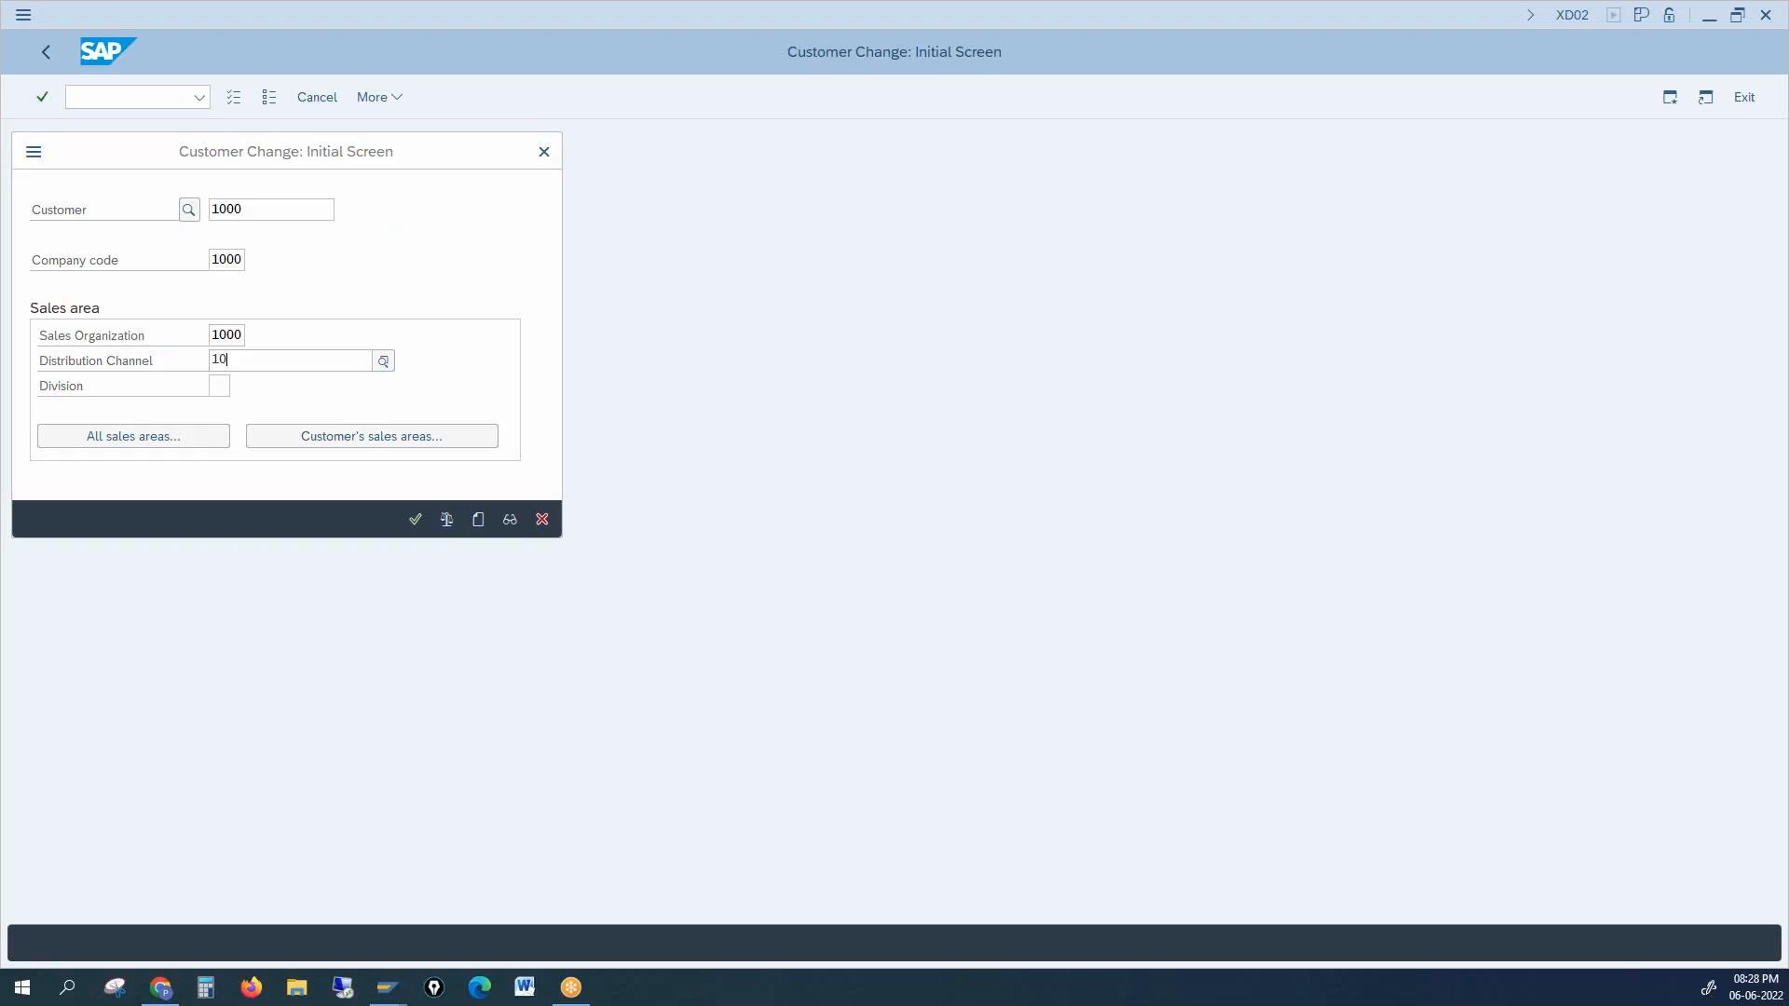
key("BackSpace")
key("BackSpace")
key("BackSpace")
type("10")
key("Tab")
type("10")
key("BackSpace")
key("BackSpace")
type("00")
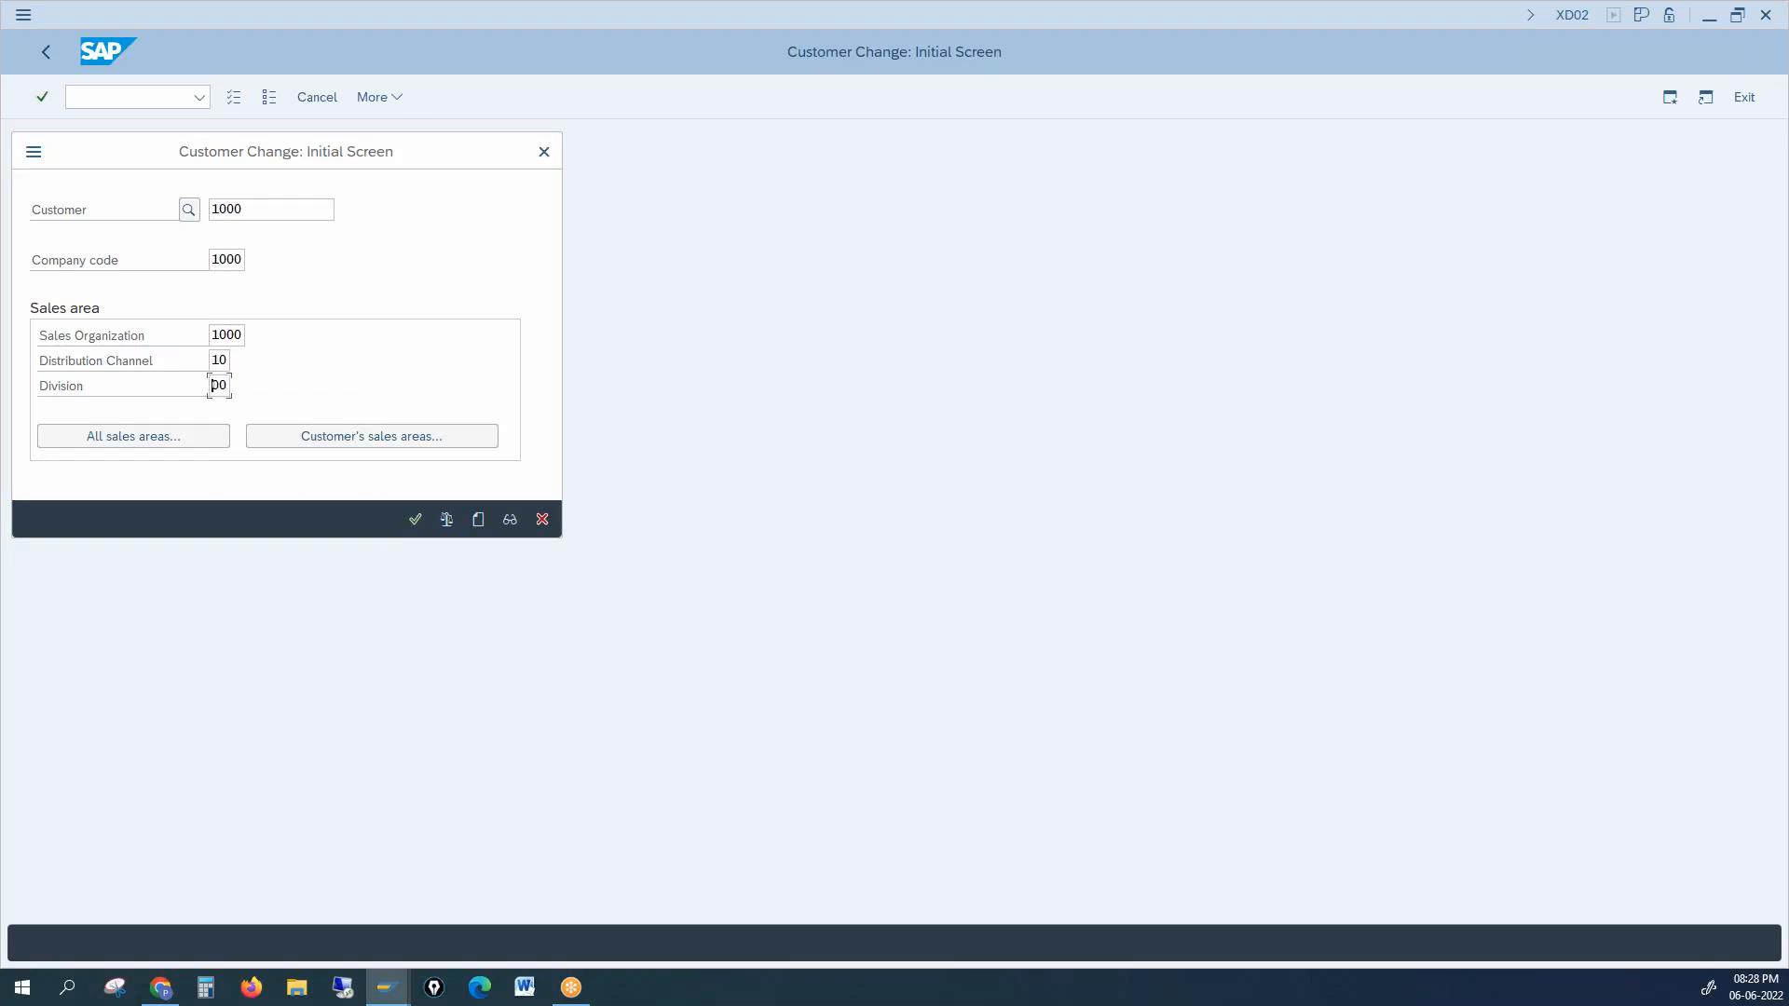
key("BackSpace")
key("BackSpace")
type("00")
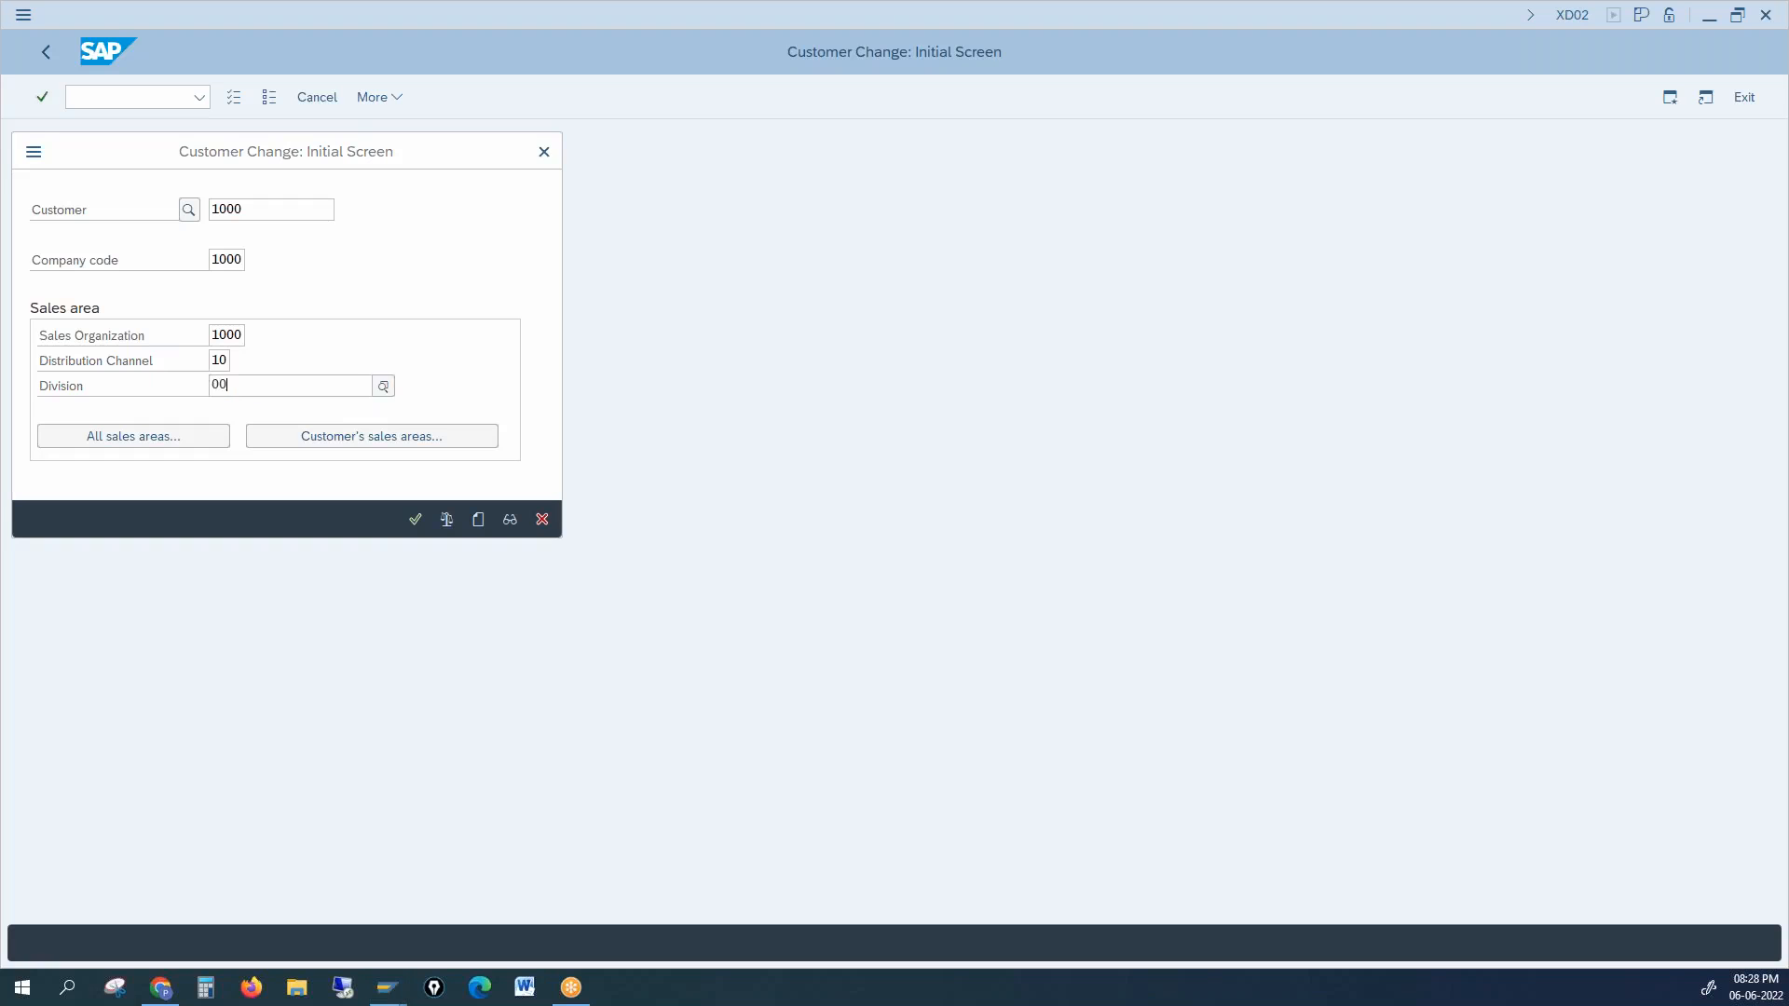
key("Return")
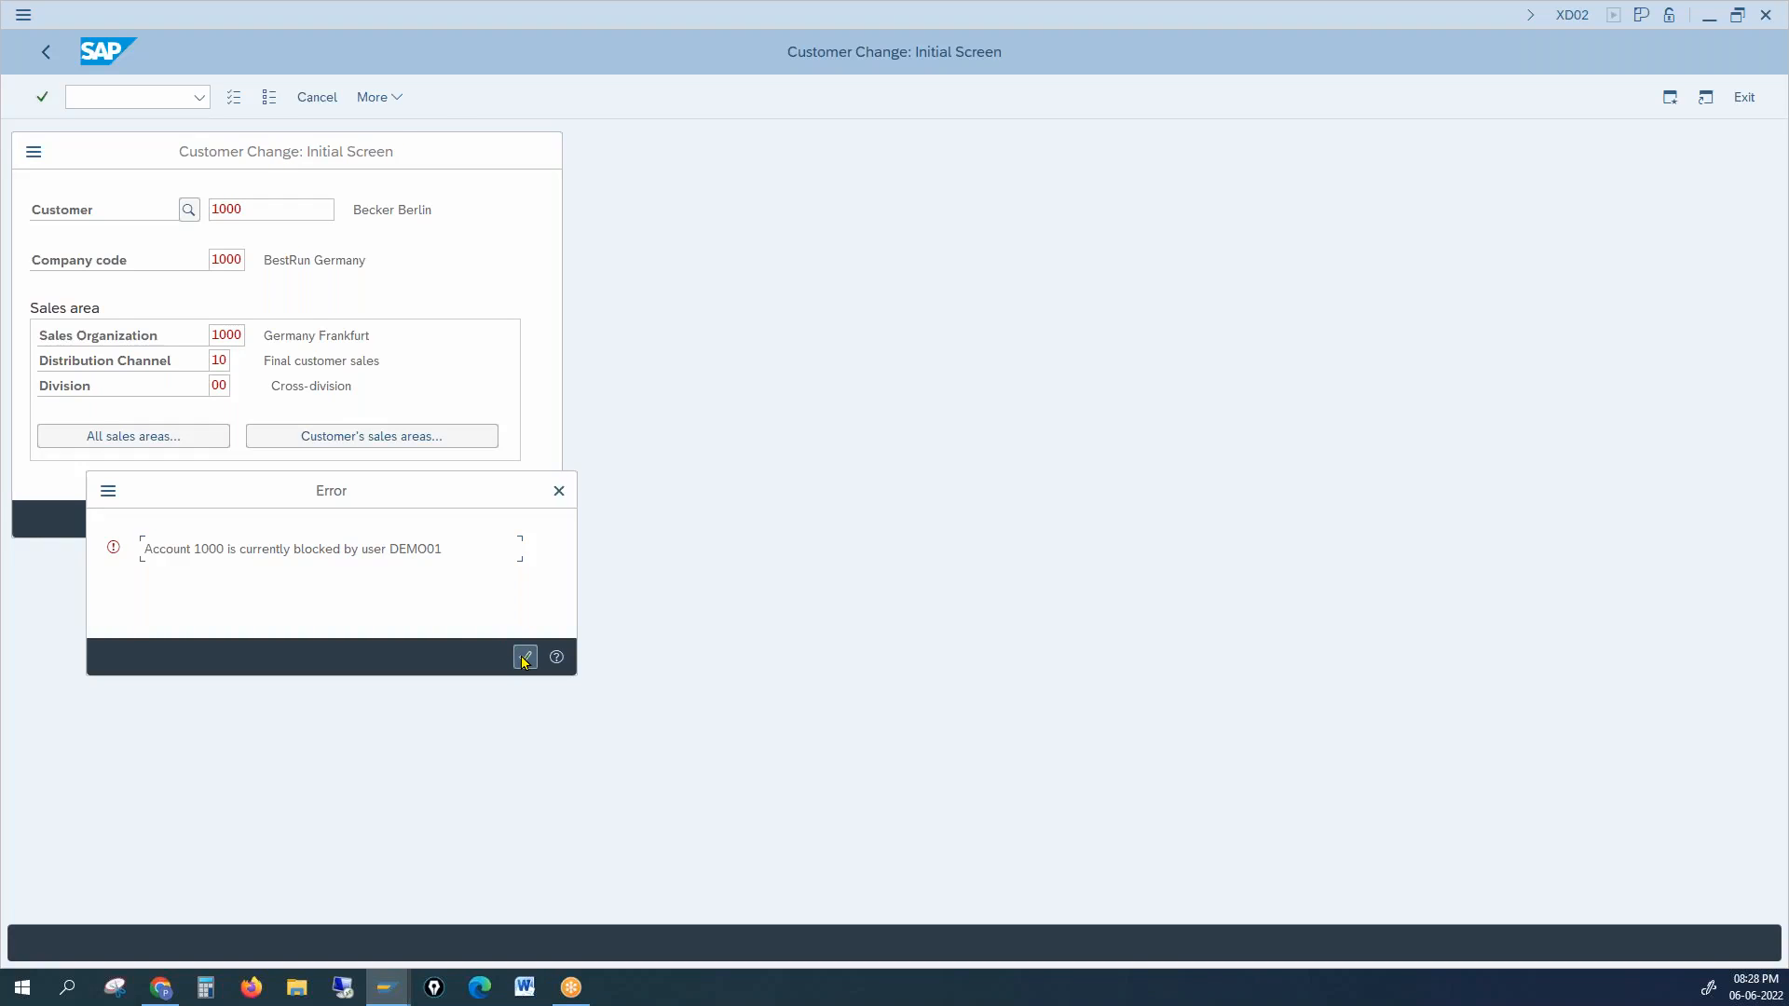
Step: Acknowledge the blocked-account error and highlight account 1000 and the user holding the block
left_click(524, 658)
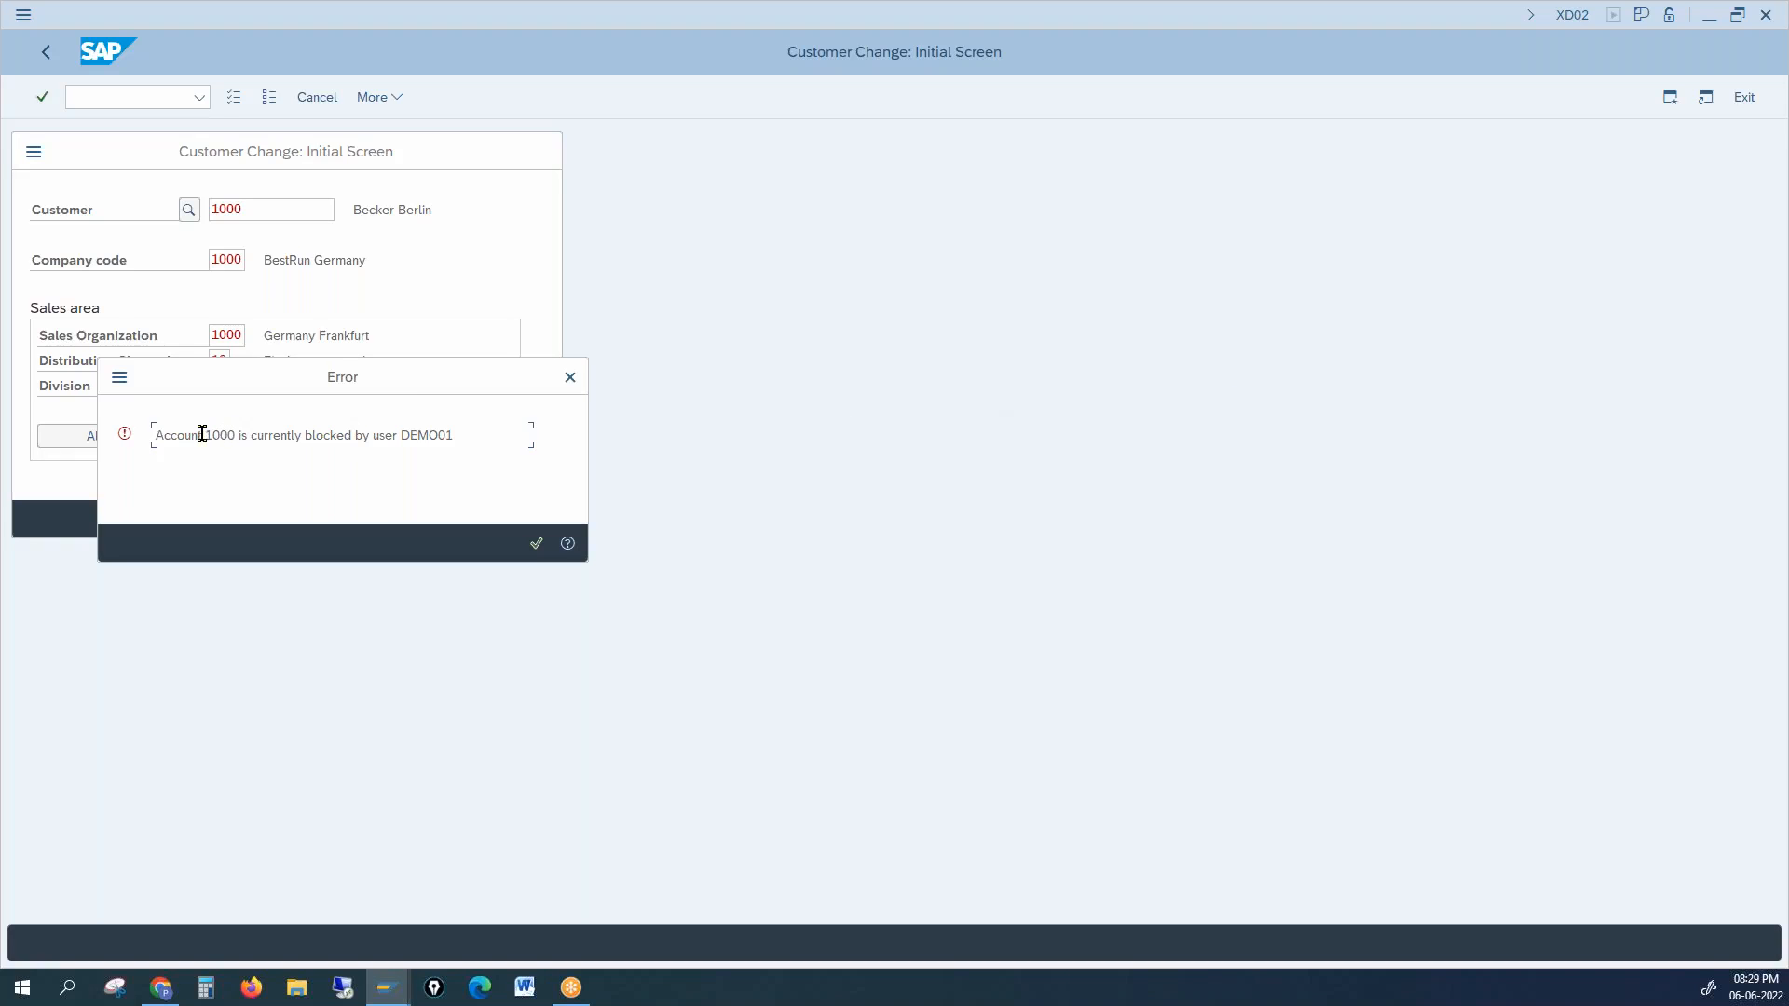
left_click_drag(183, 434, 226, 433)
left_click_drag(384, 430, 457, 440)
key("alt+Tab")
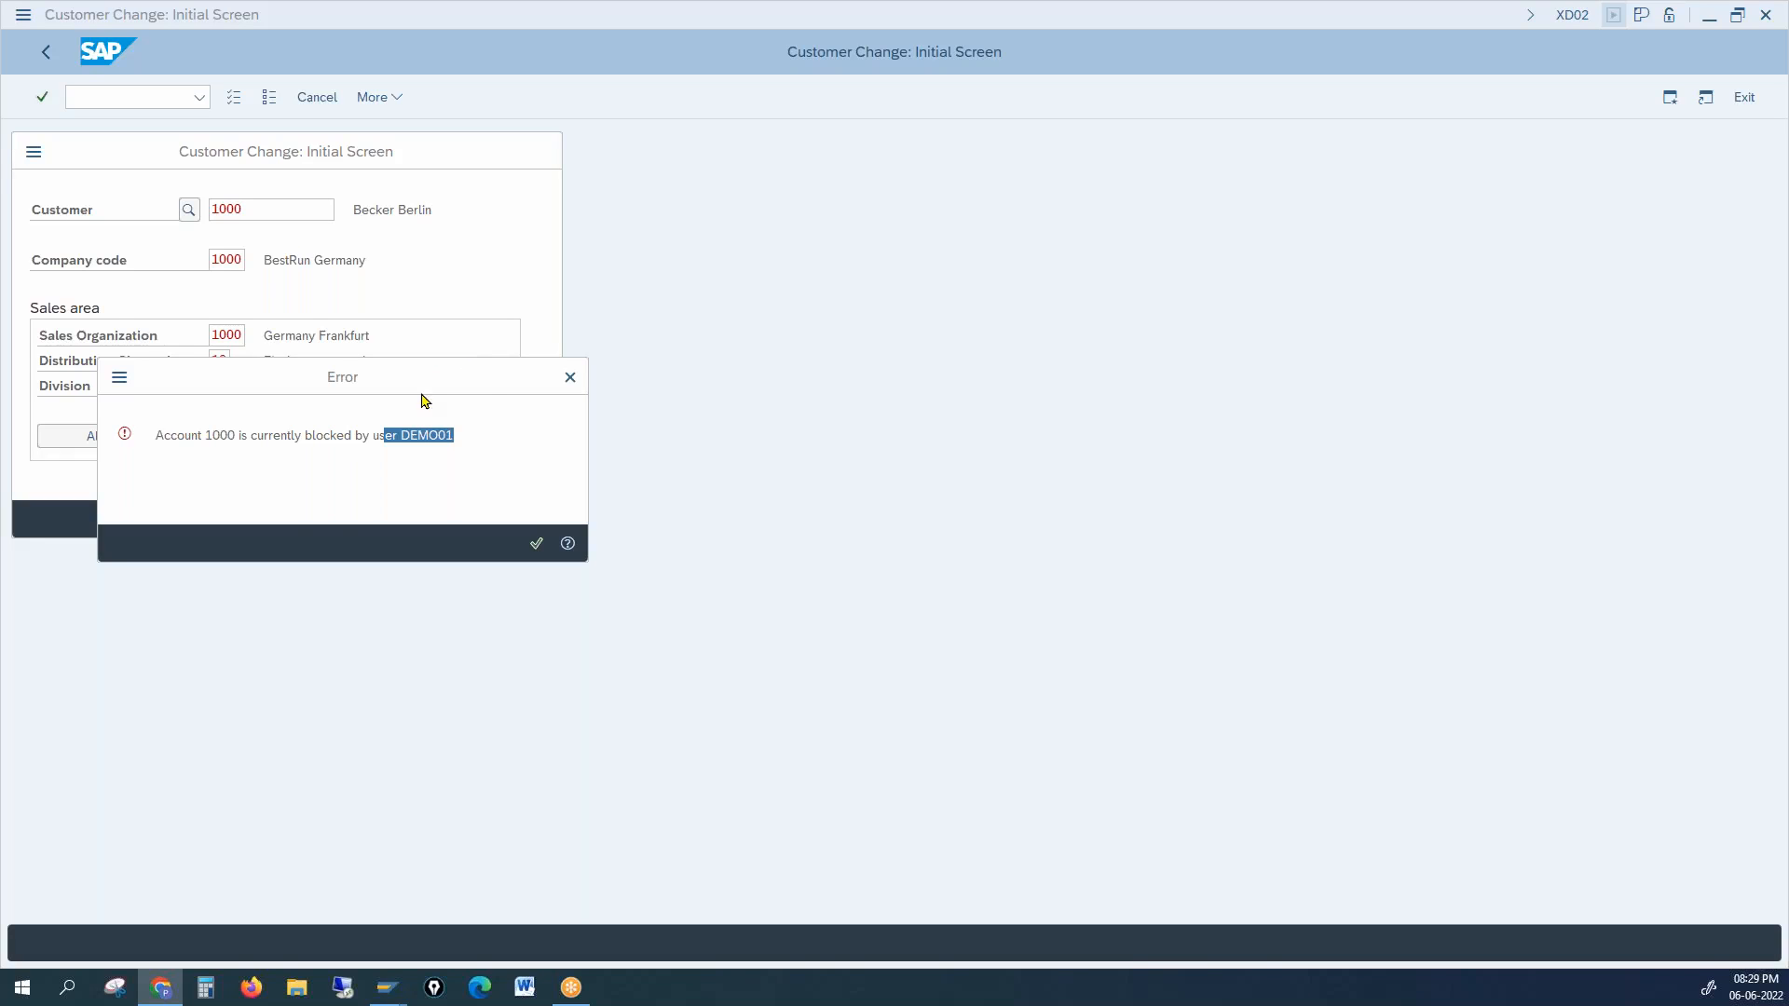
Step: Highlight the blocking user's ID in the lock error, close it, and cancel back to SAP Easy Access
left_click(443, 431)
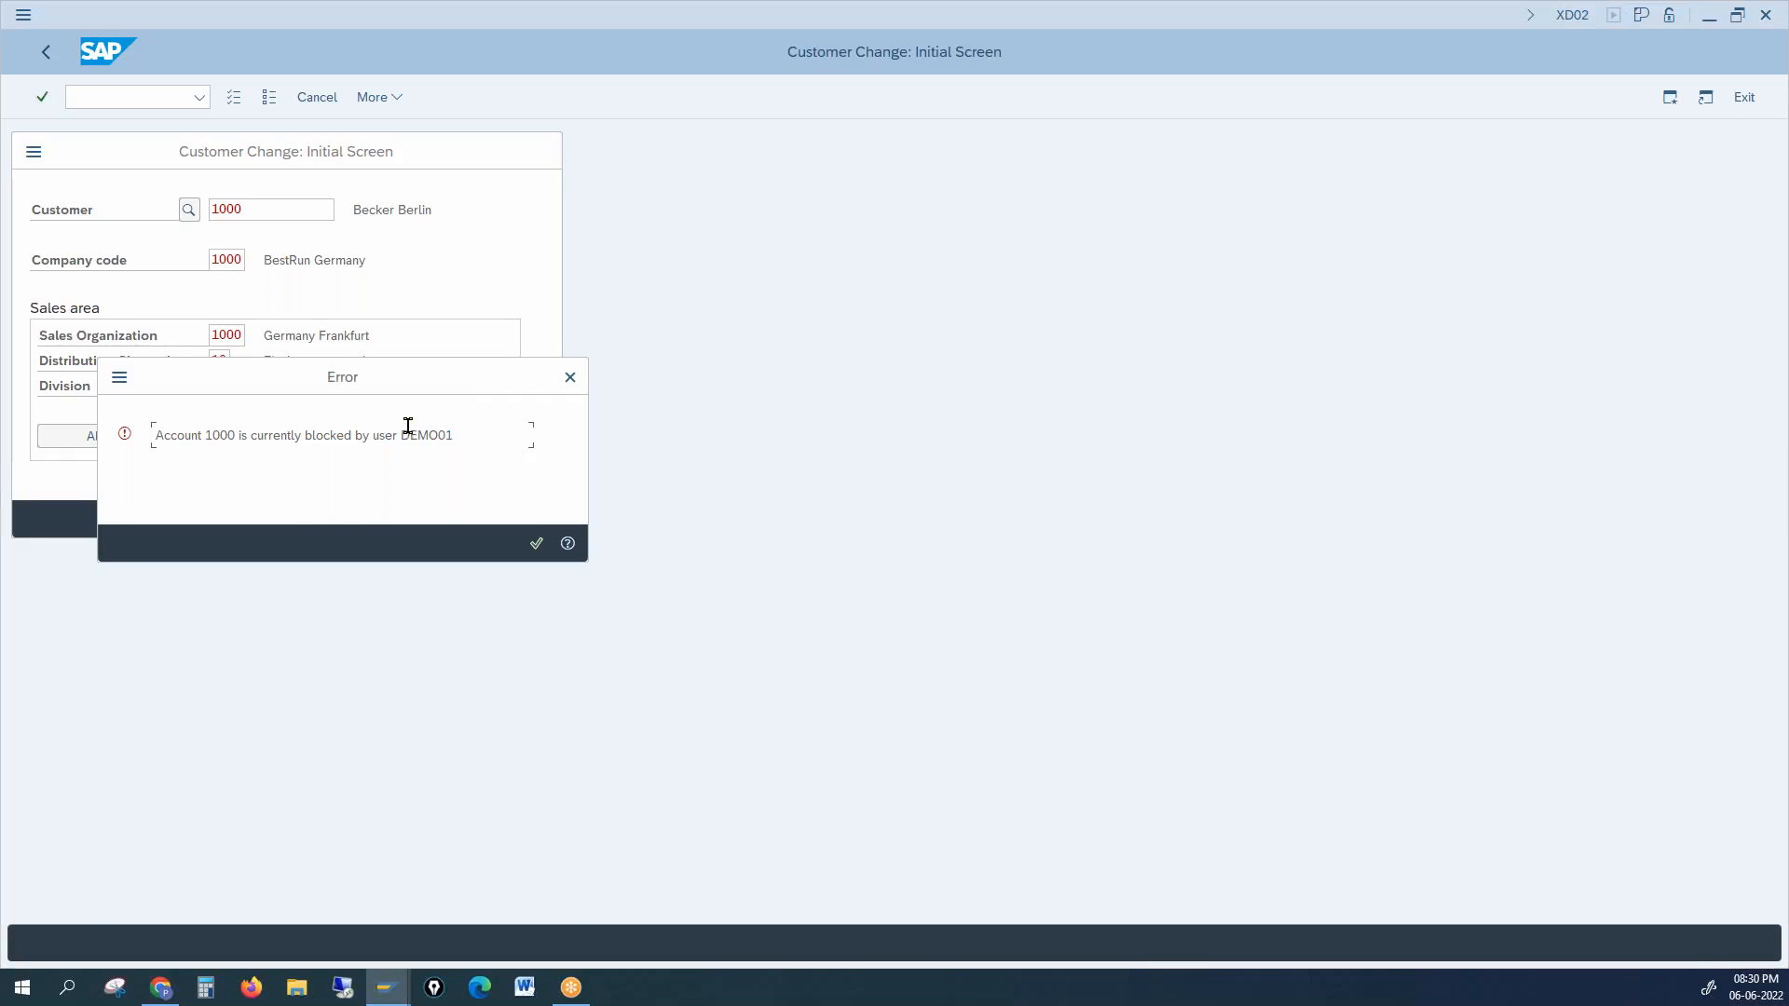
left_click_drag(401, 434, 460, 434)
left_click(458, 427)
left_click(537, 544)
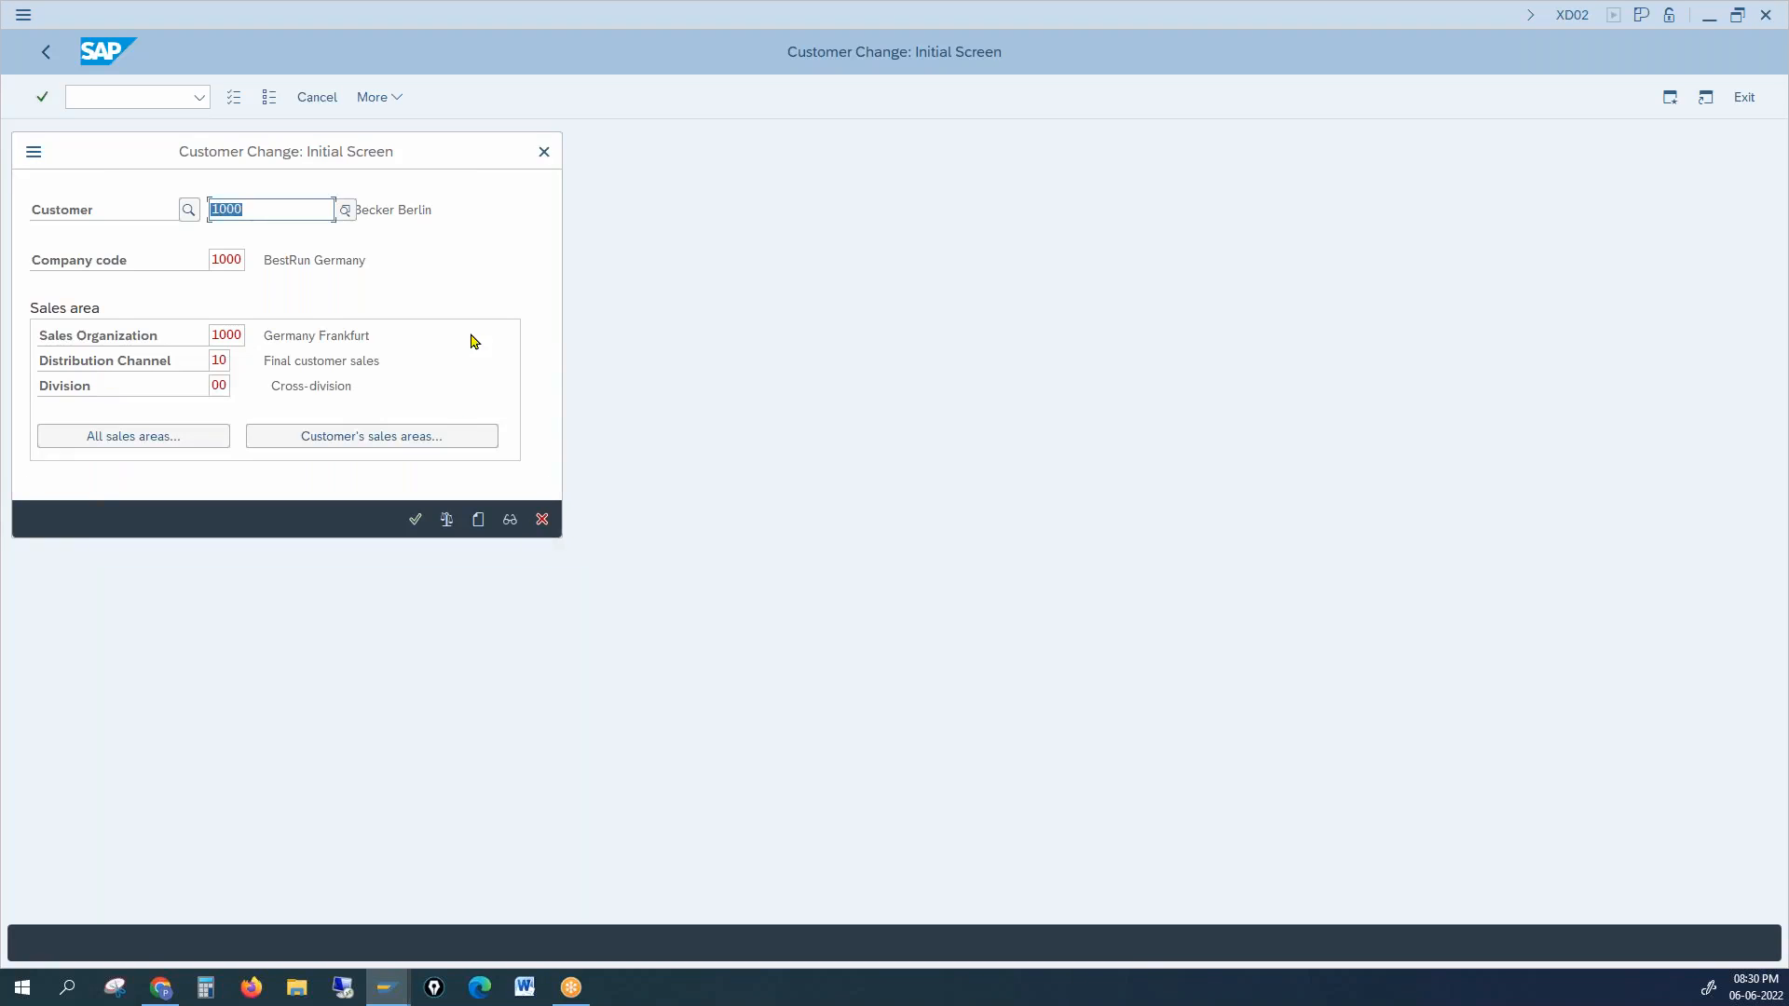
left_click(545, 161)
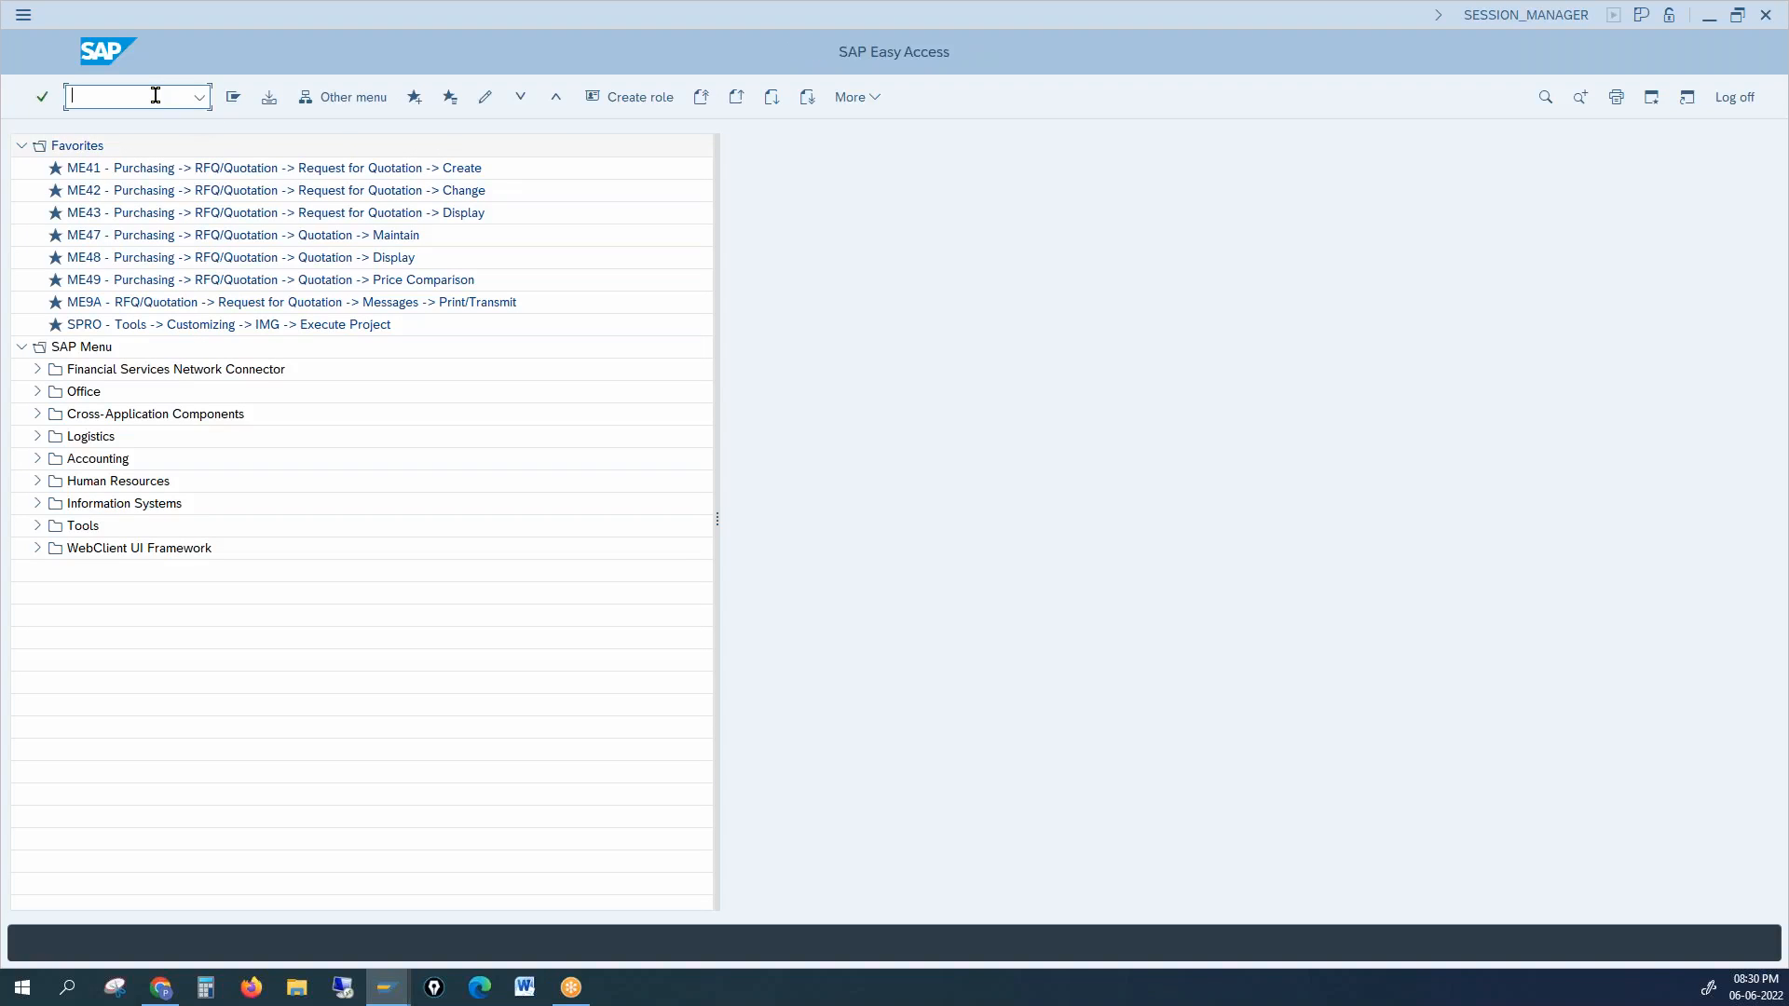
Step: Run SM12 and list the current lock entries for all users
type("sm12")
key("Return")
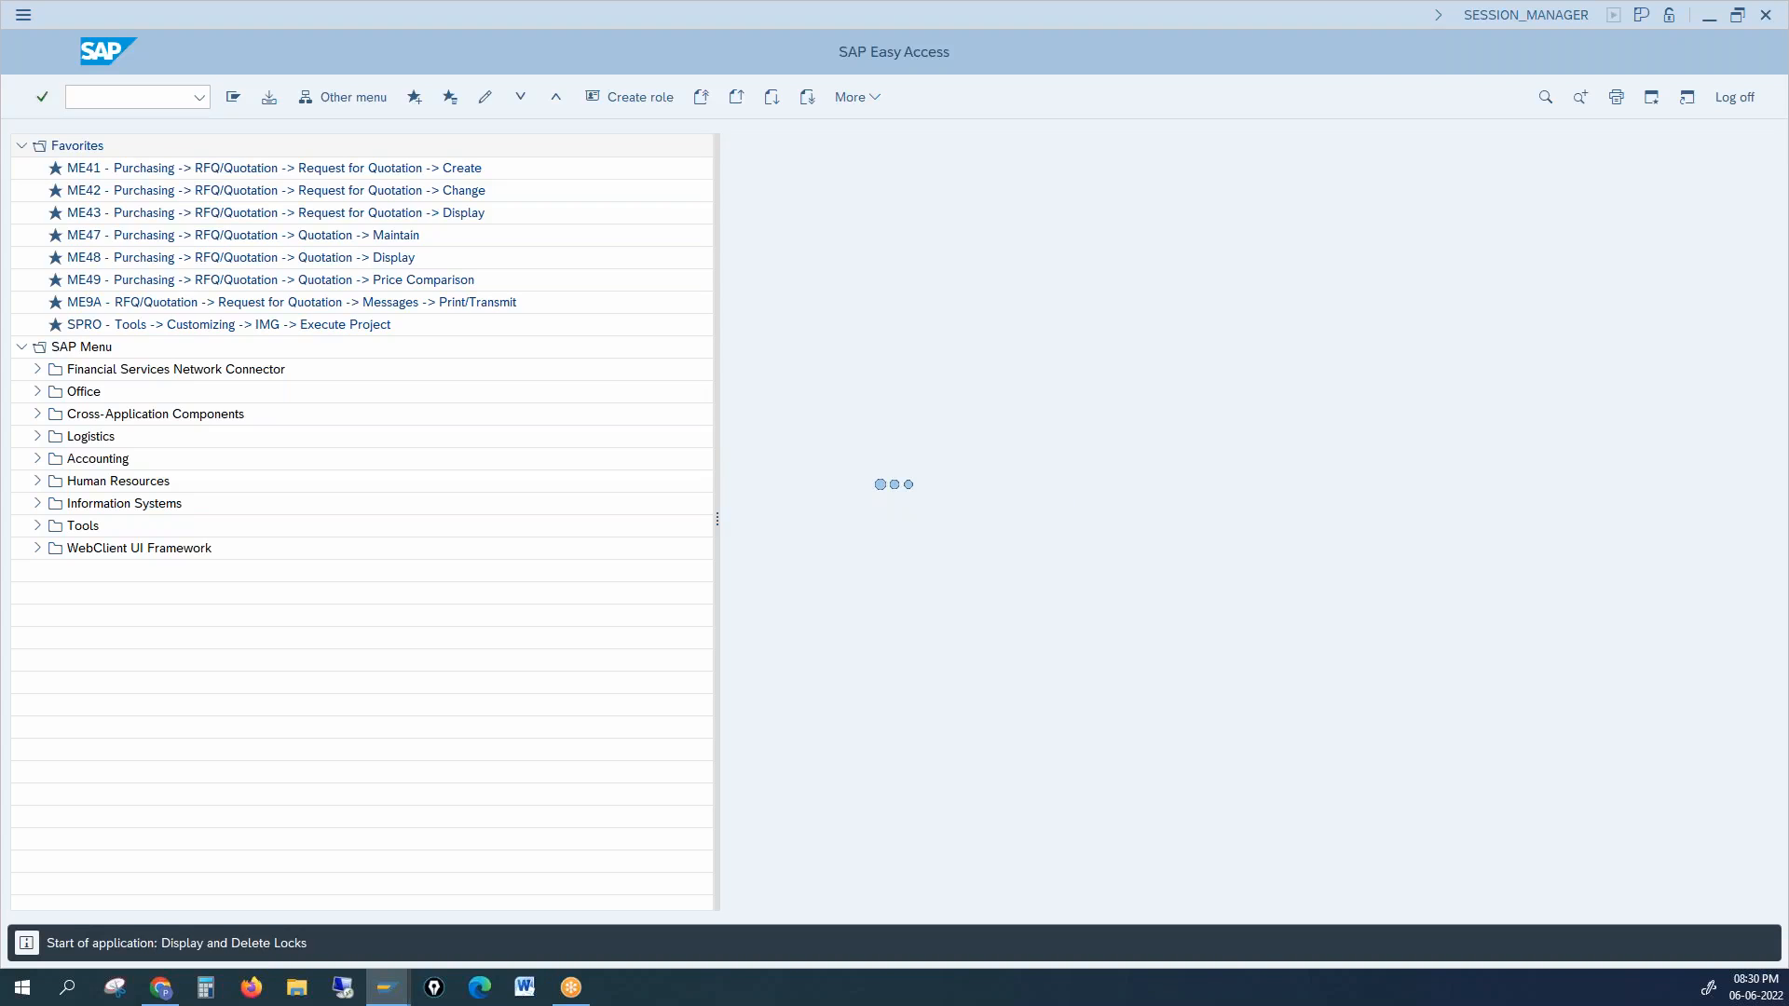
left_click_drag(224, 273, 134, 262)
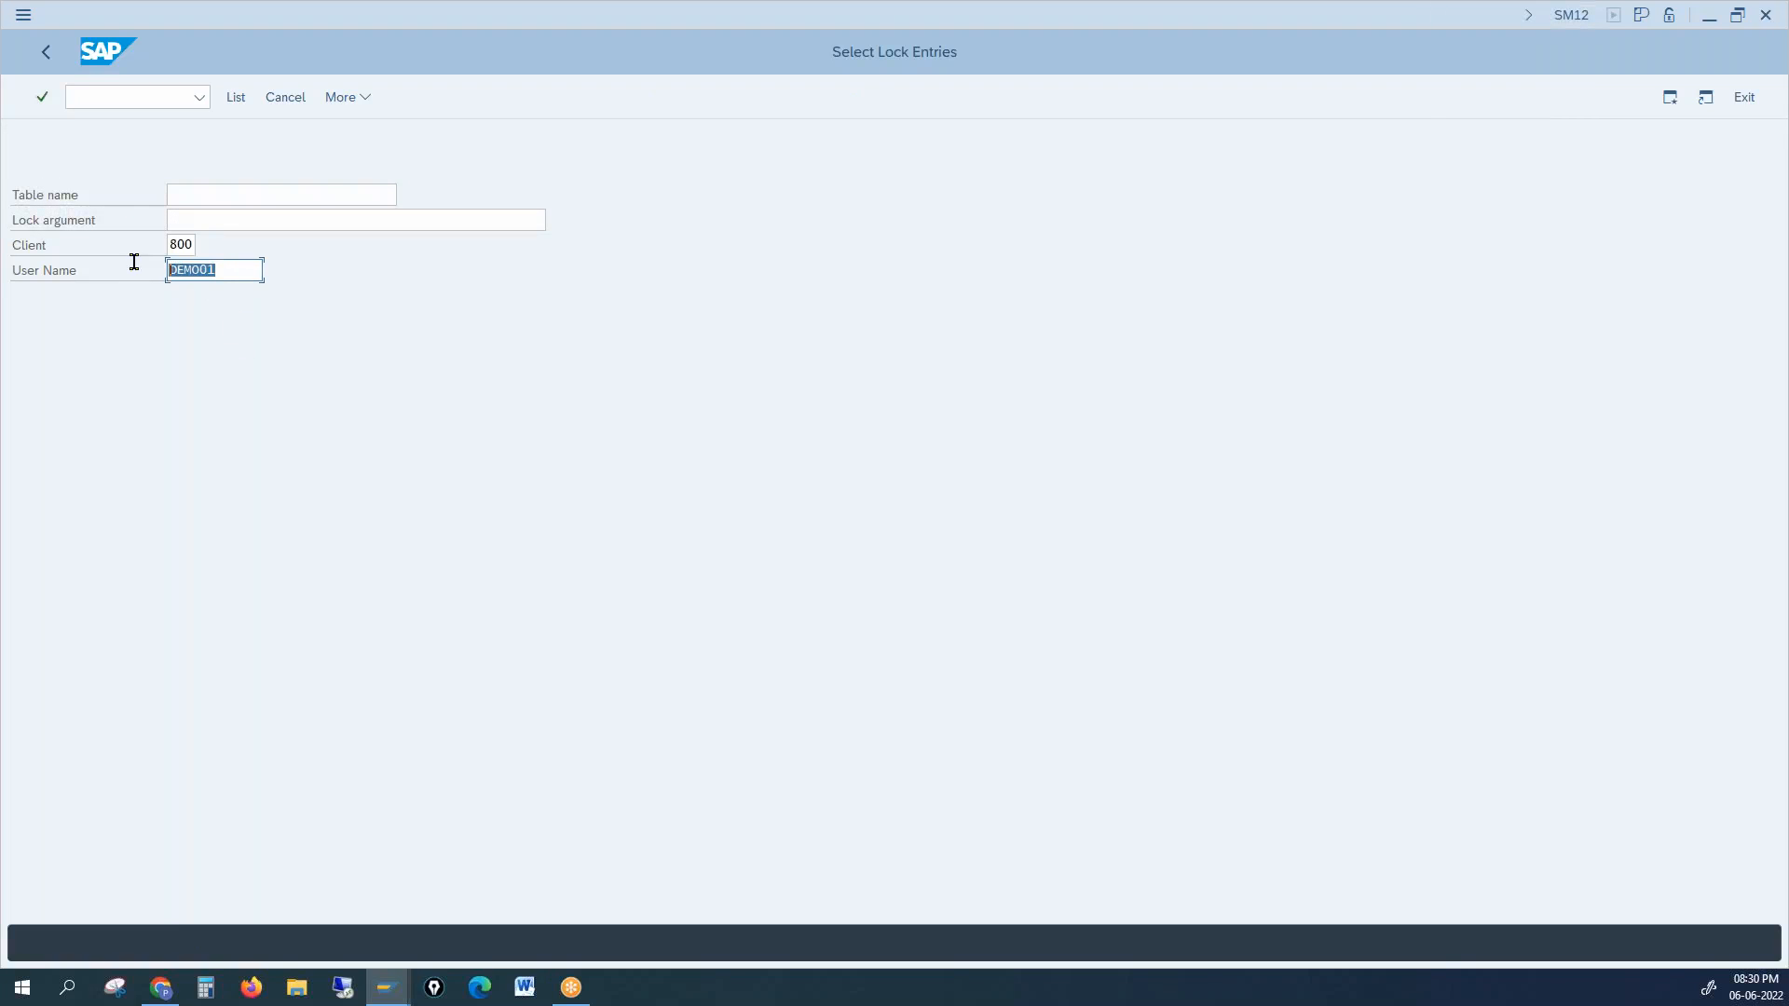
left_click(213, 267)
key("Return")
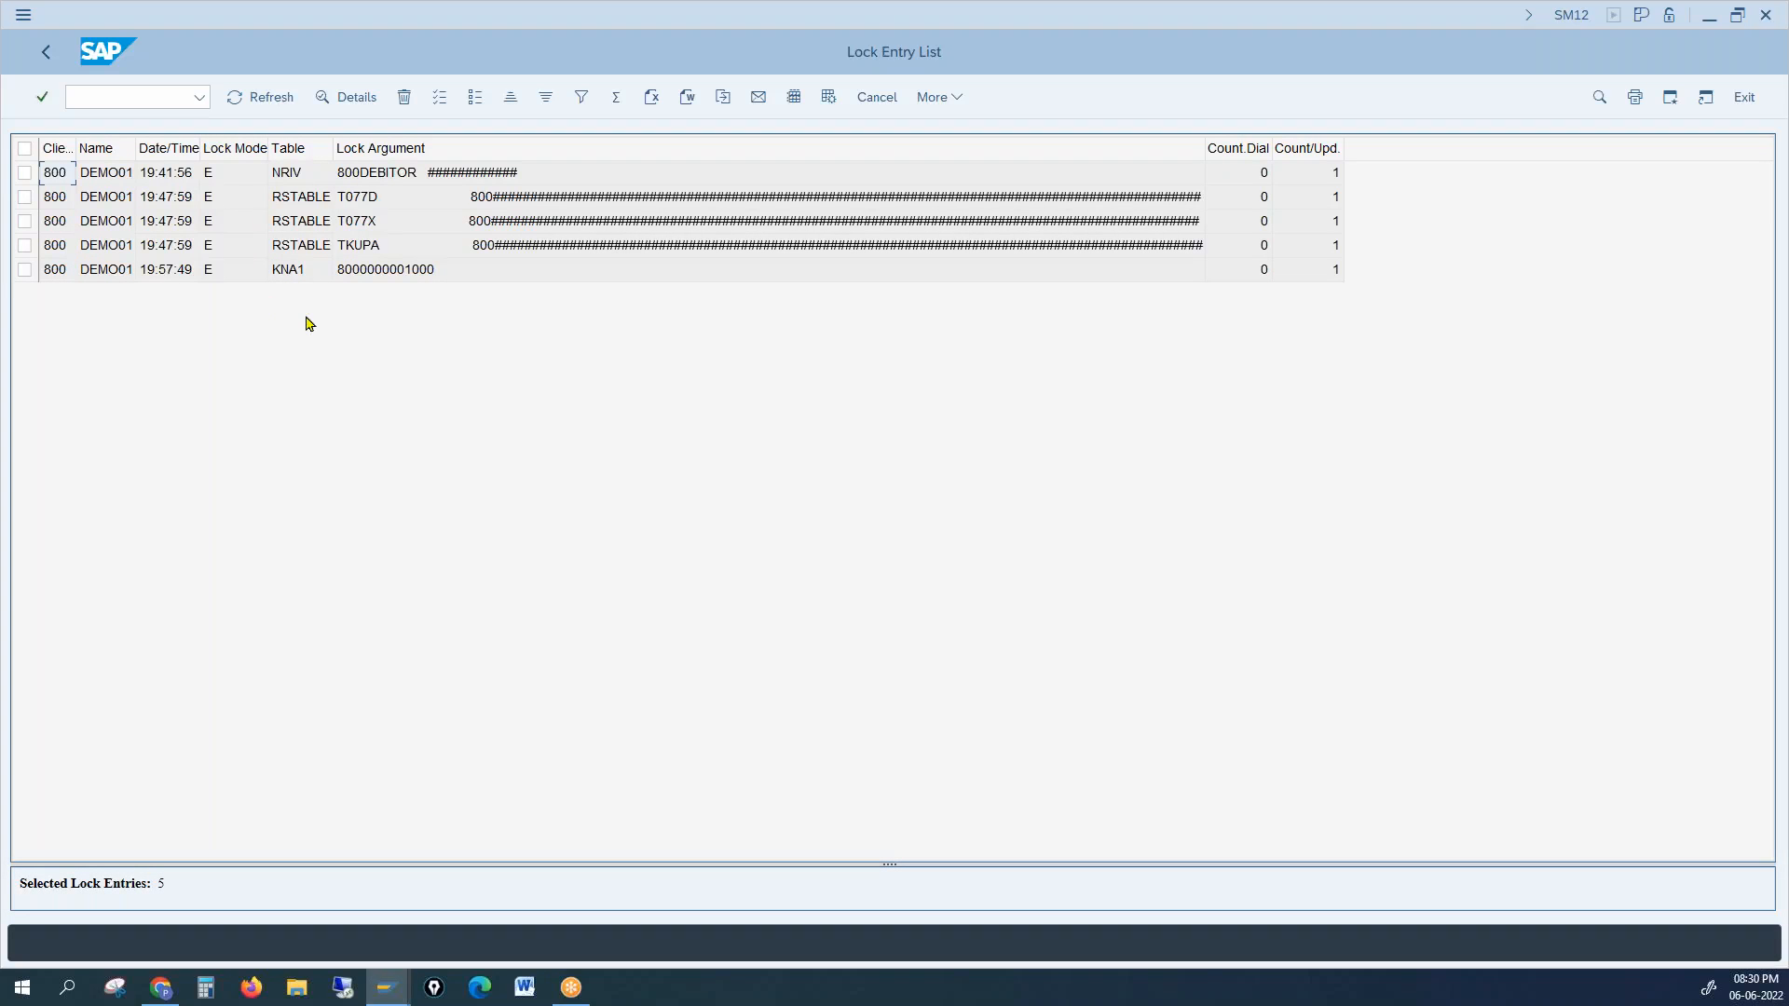
Step: Delete the KNA1 customer lock entry and close the manual-deletion help
left_click(301, 273)
left_click(474, 104)
left_click(405, 99)
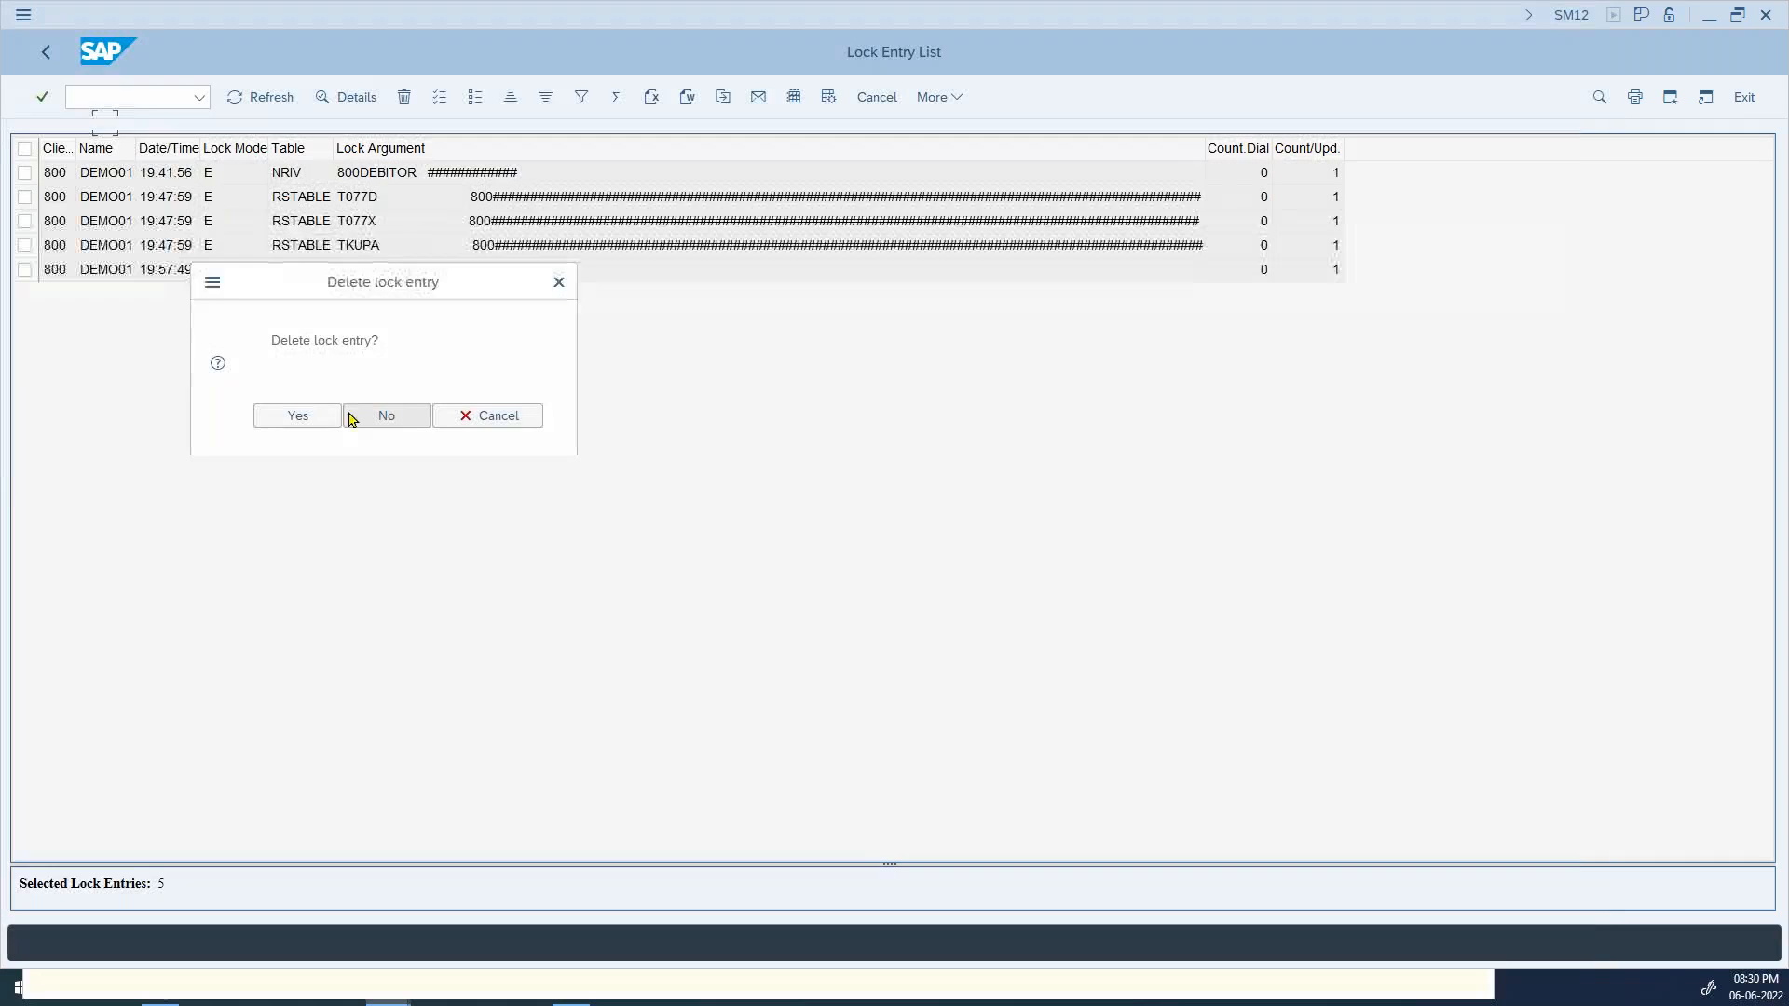
left_click(298, 416)
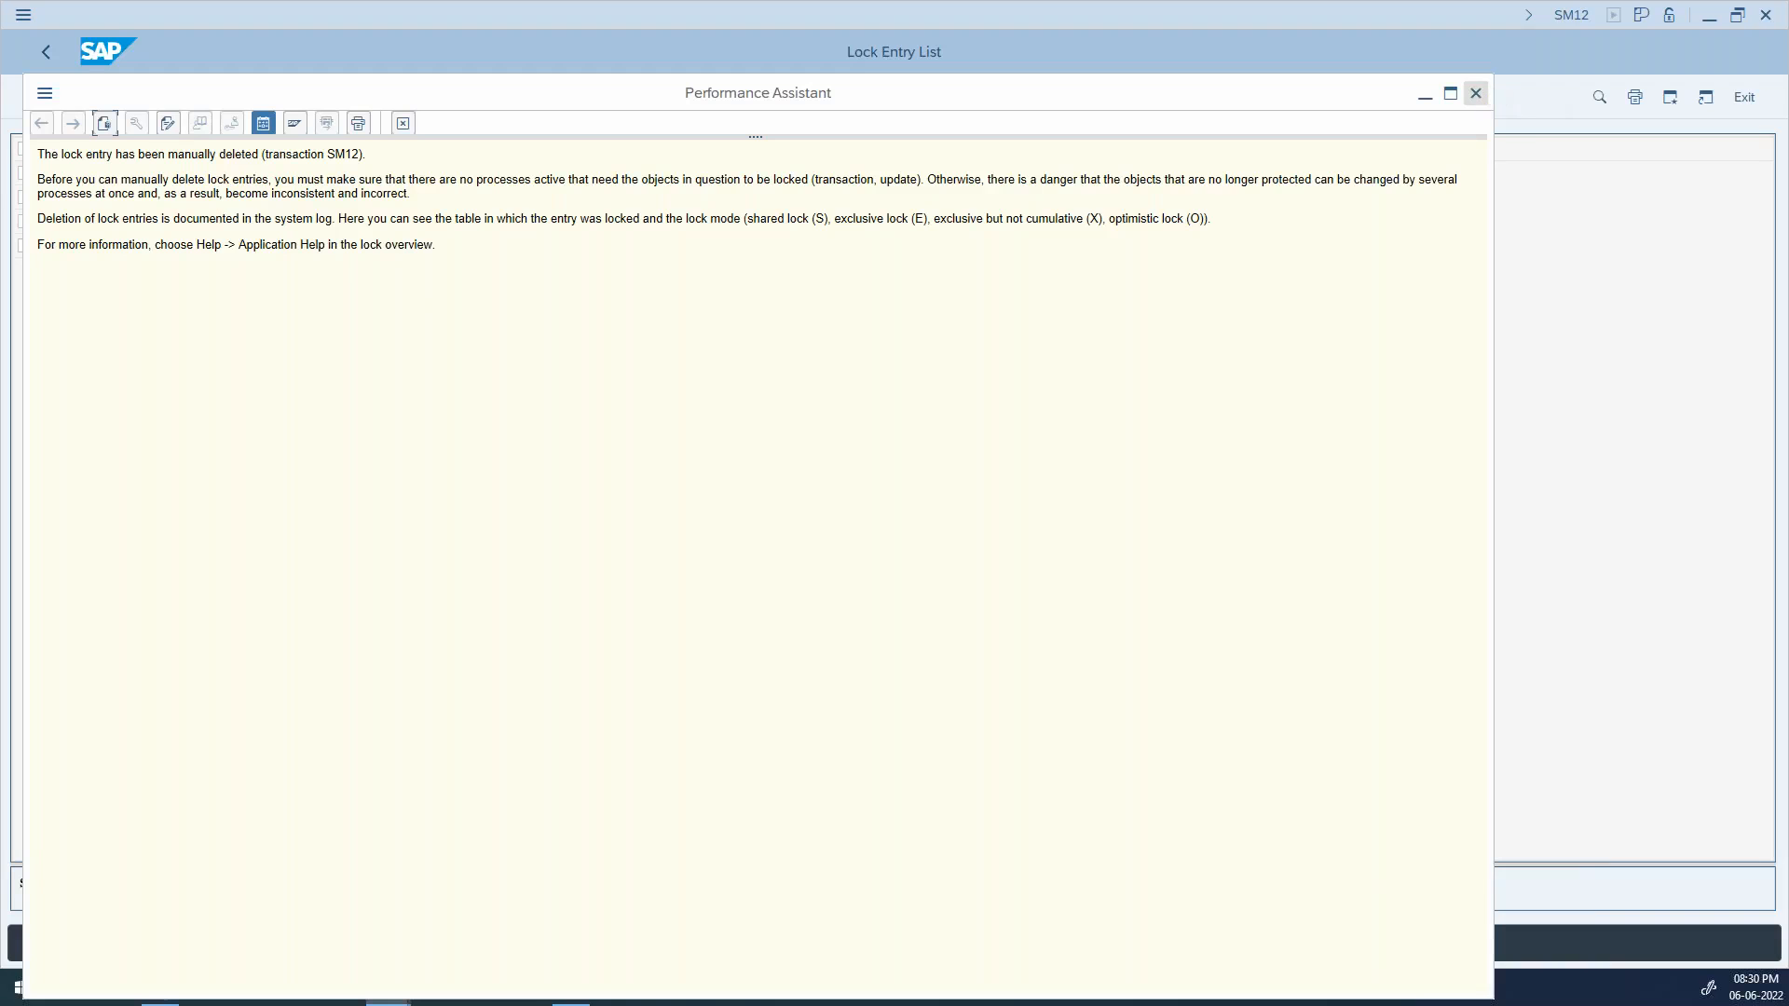
left_click(1476, 94)
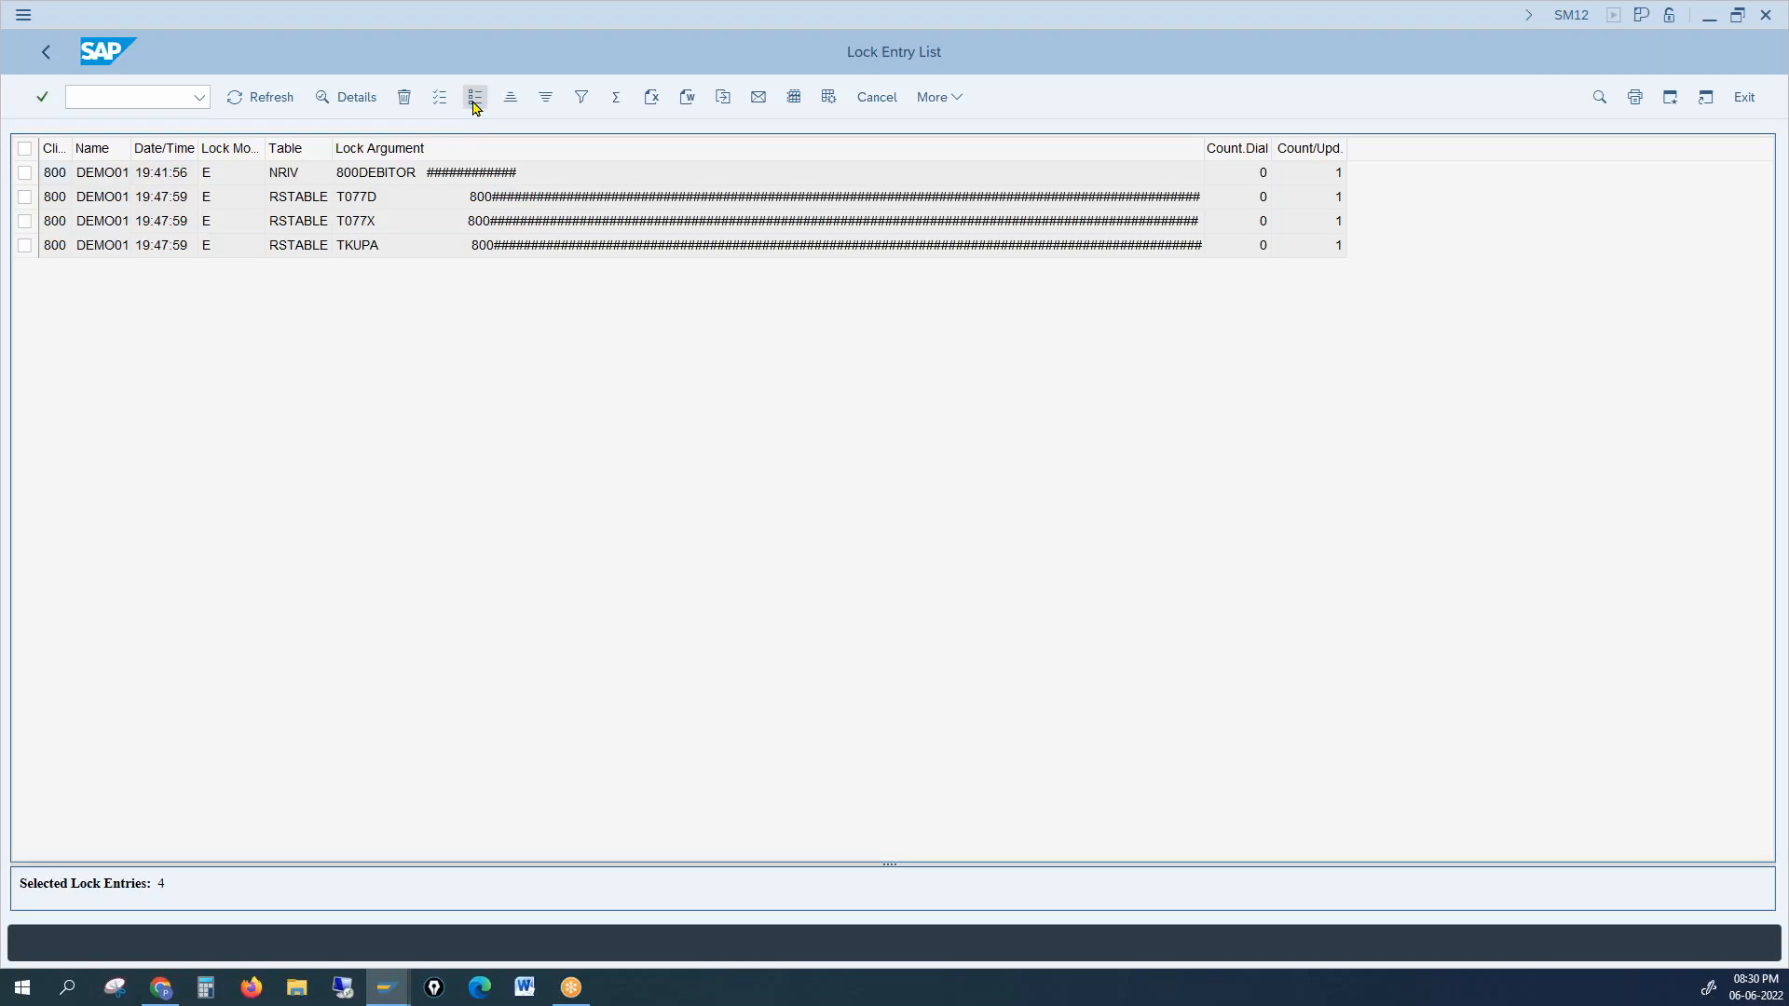
Step: Select and delete the four remaining lock entries so none are left
left_click(442, 102)
left_click(405, 97)
left_click(312, 416)
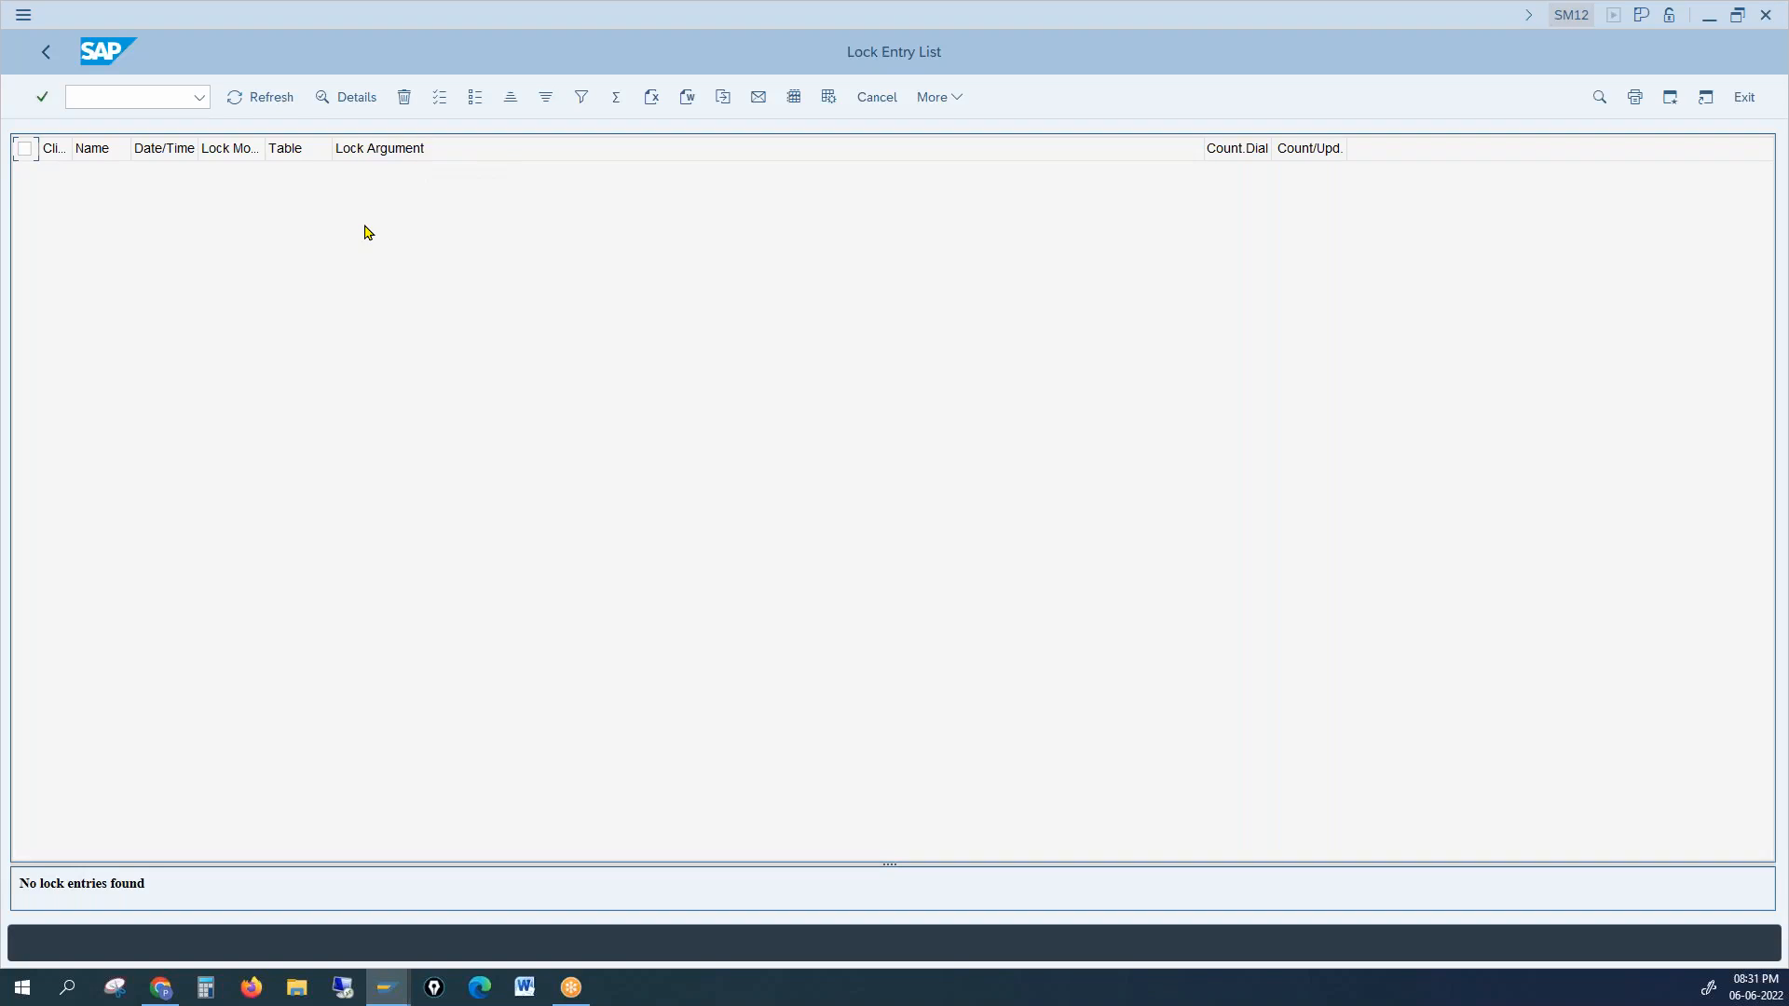
type("nxd02")
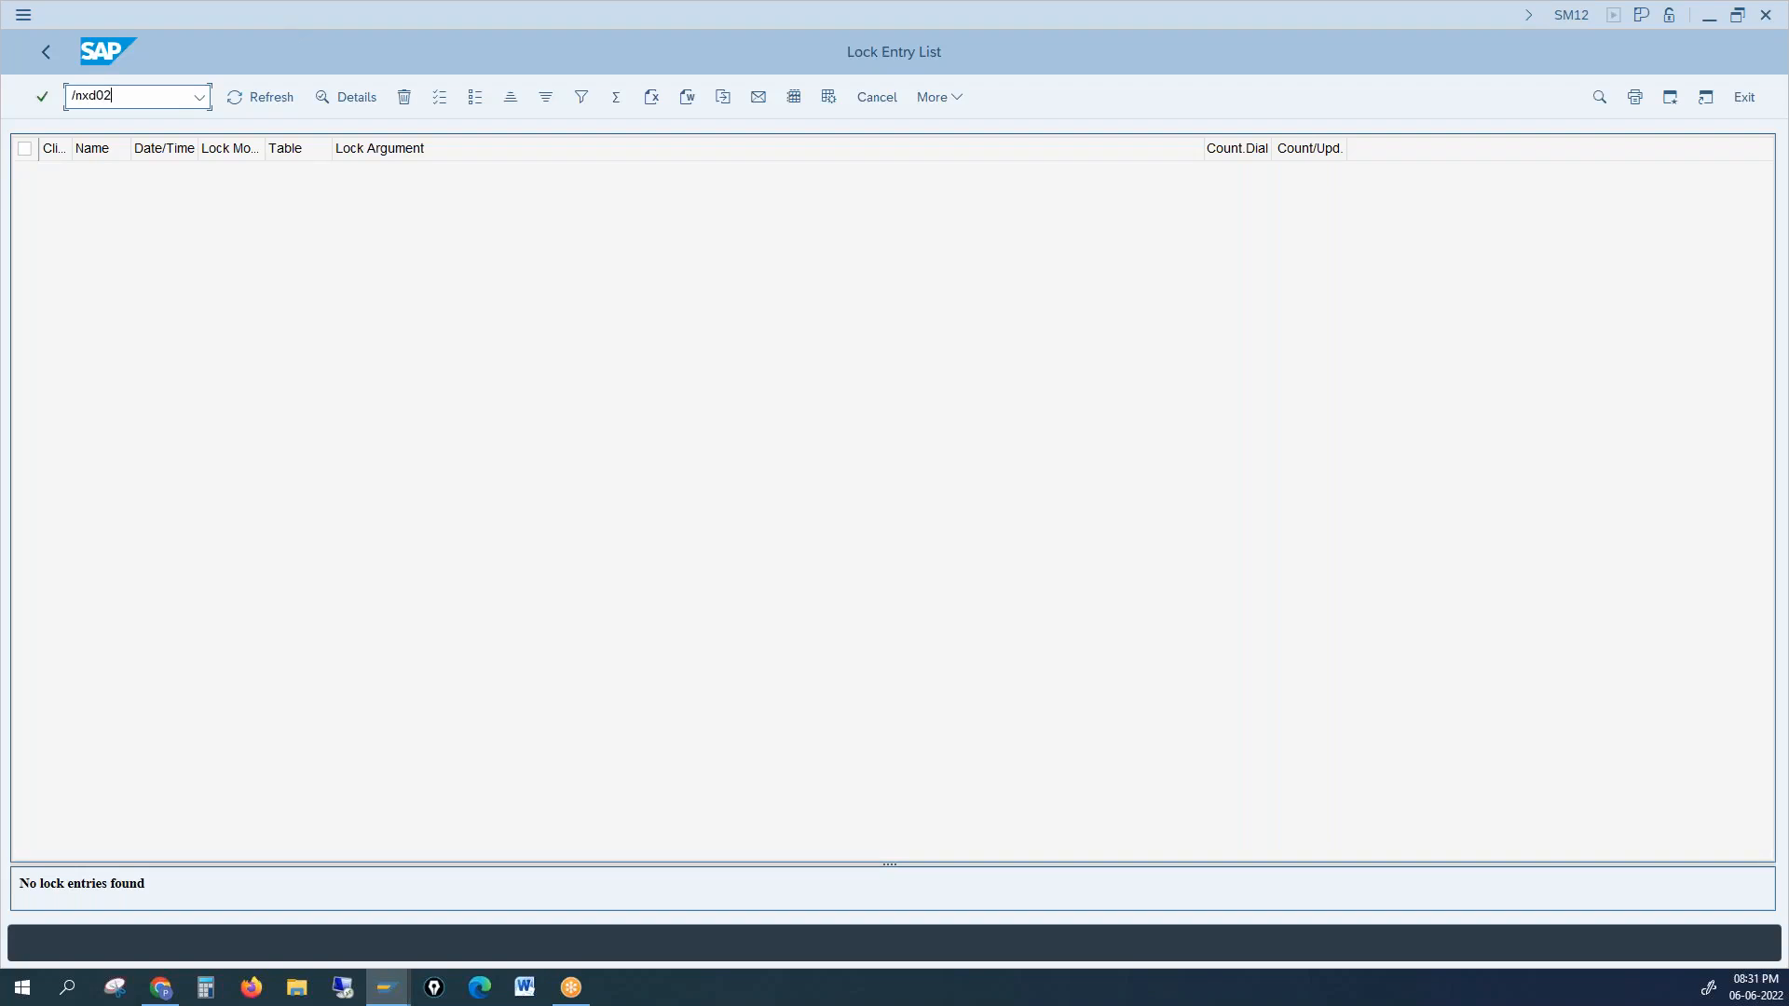
Step: Reopen customer 1000 in XD02 without the lock error and display its sales area data
key("Return")
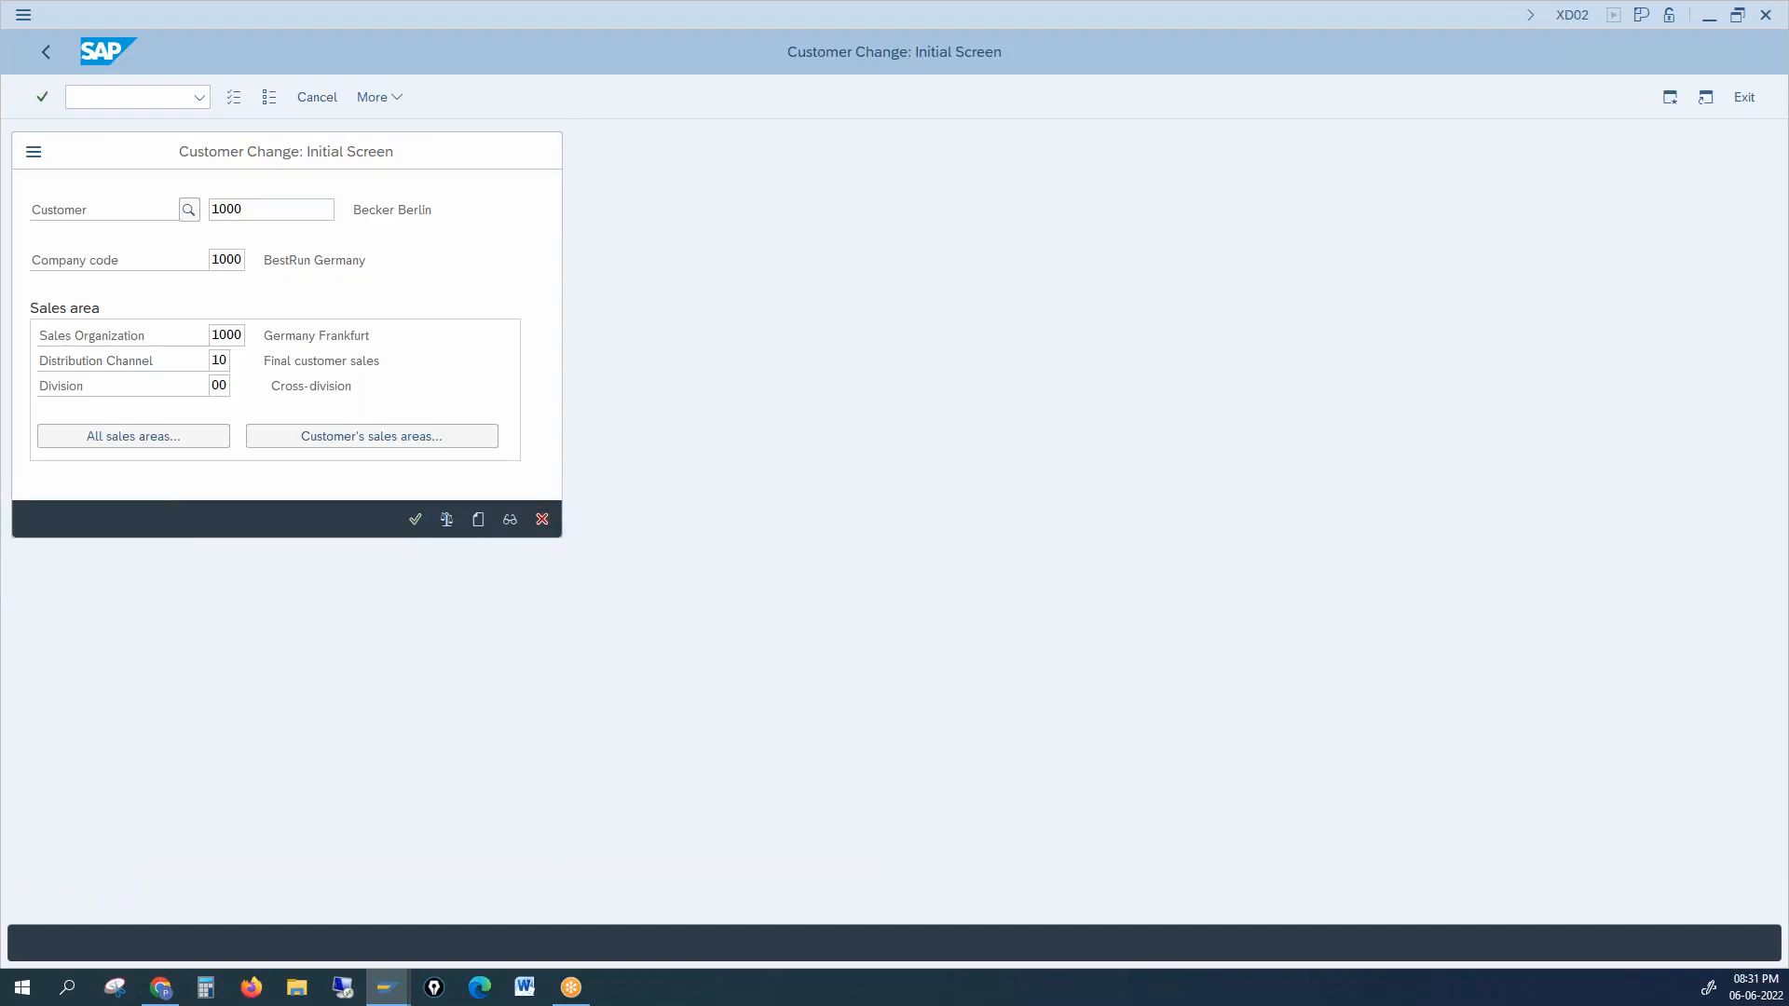
key("Return")
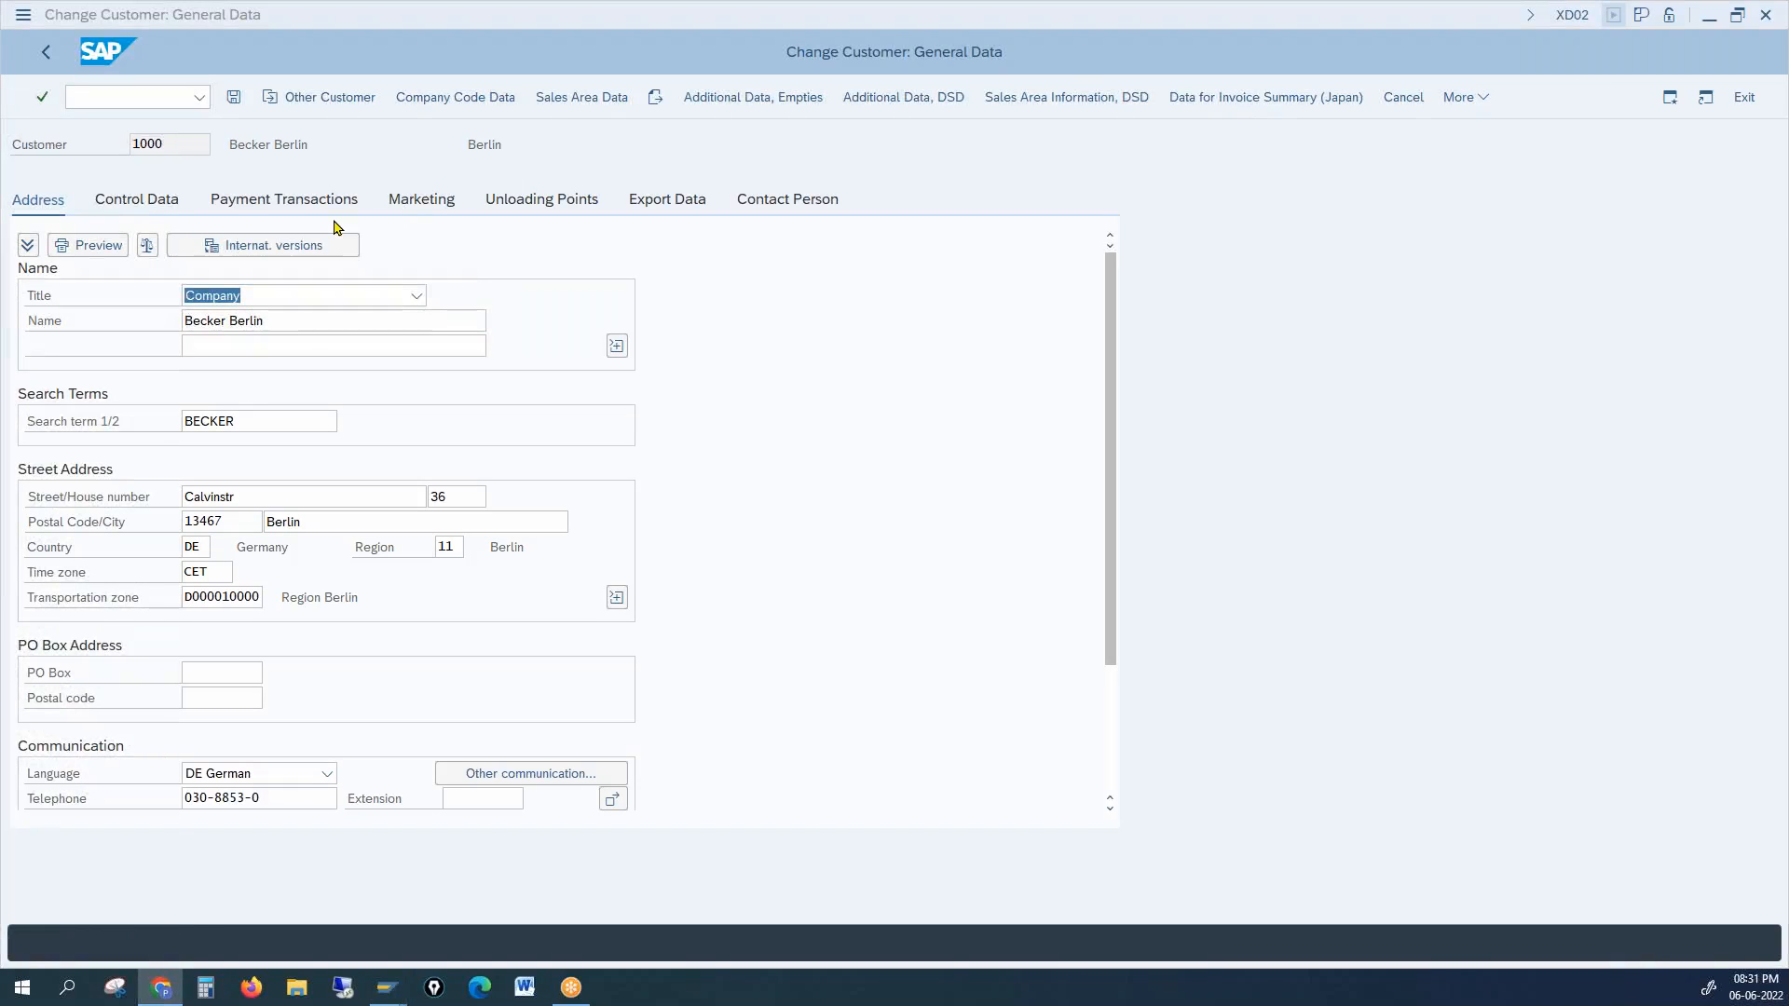
left_click(583, 99)
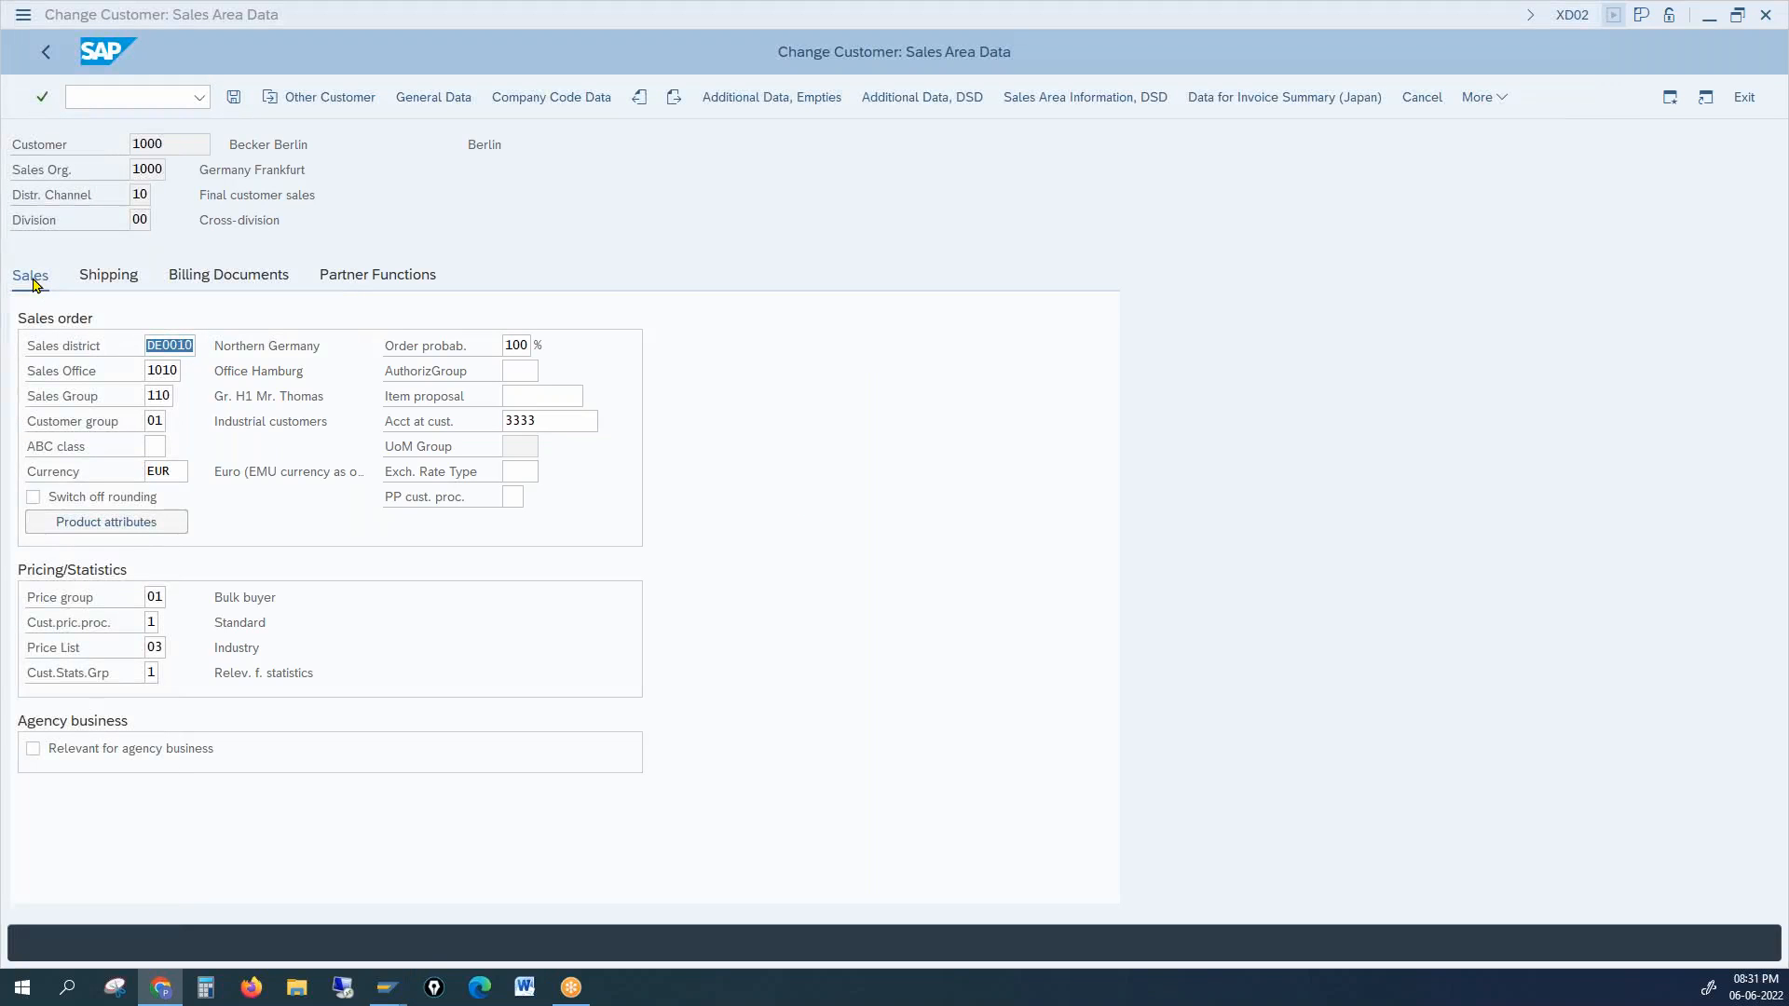
Step: Inspect the Sales district value DE0010 and the Sales Group field
left_click(160, 355)
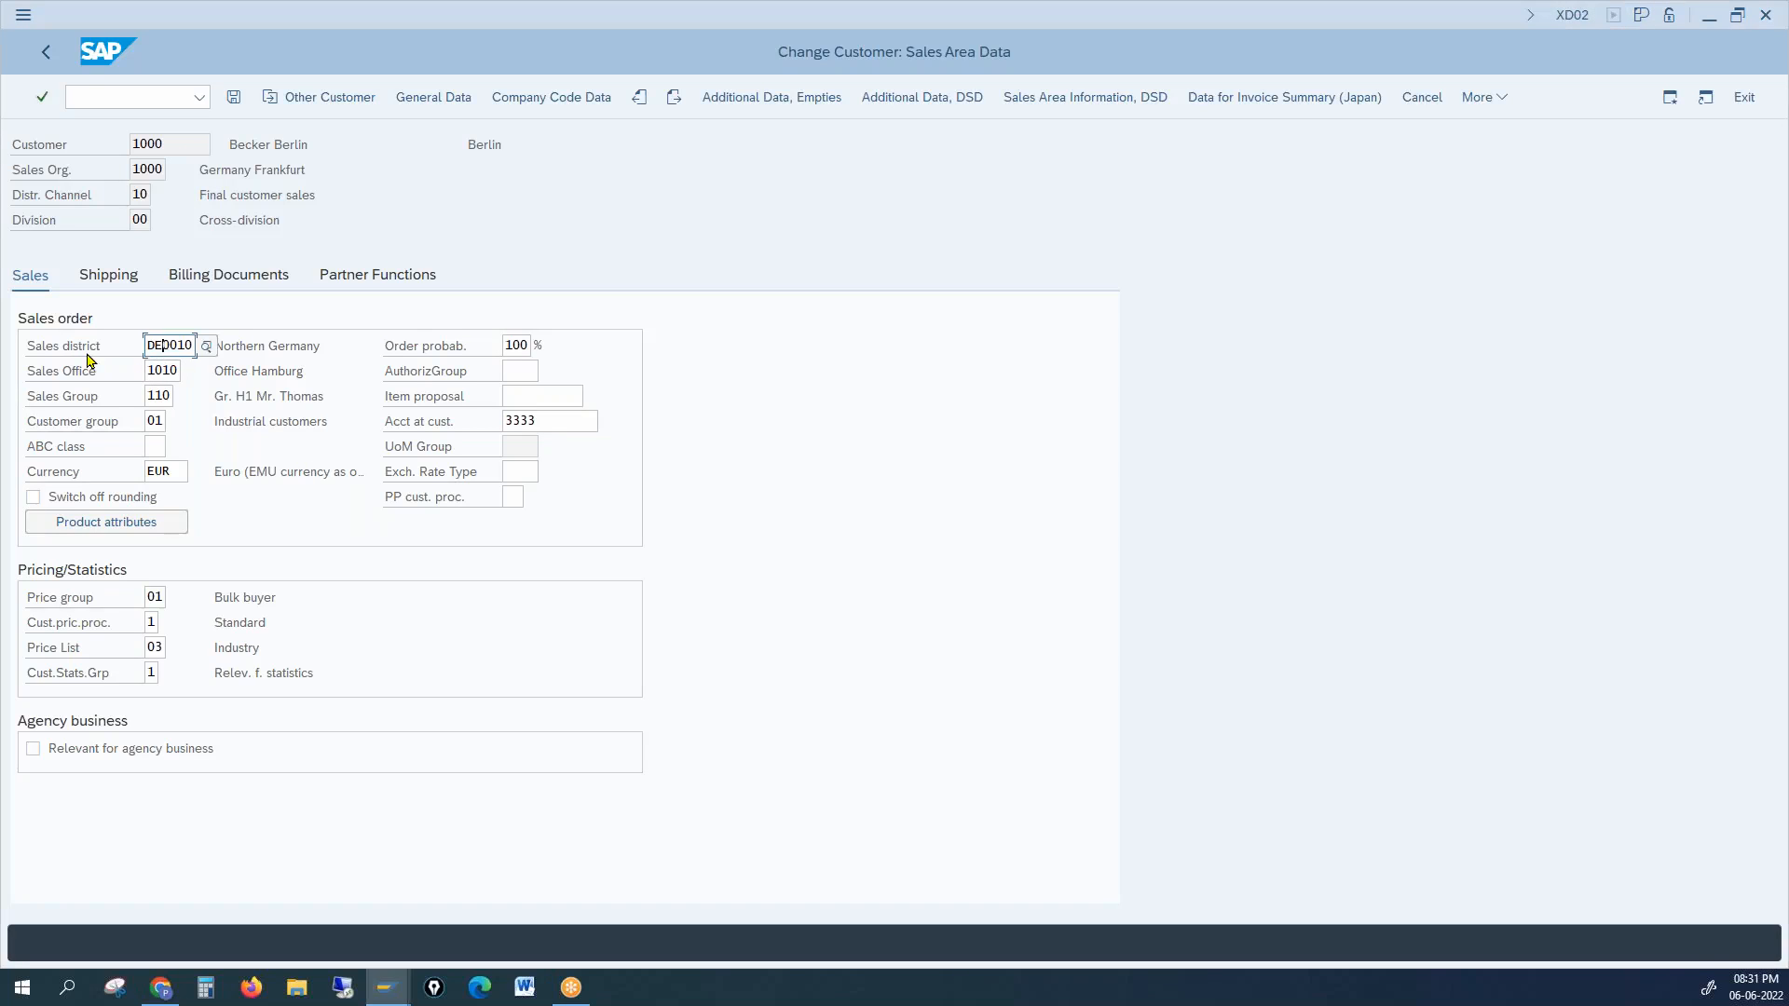
left_click(161, 397)
key("alt+Tab")
key("alt+Tab")
left_click(169, 370)
left_click(156, 347)
left_click(155, 347)
left_click_drag(154, 346, 197, 336)
left_click(174, 341)
Step: Check the Sales Office value 1010, then open a new GUI session window
left_click(111, 377)
left_click(158, 347)
key("alt+Tab")
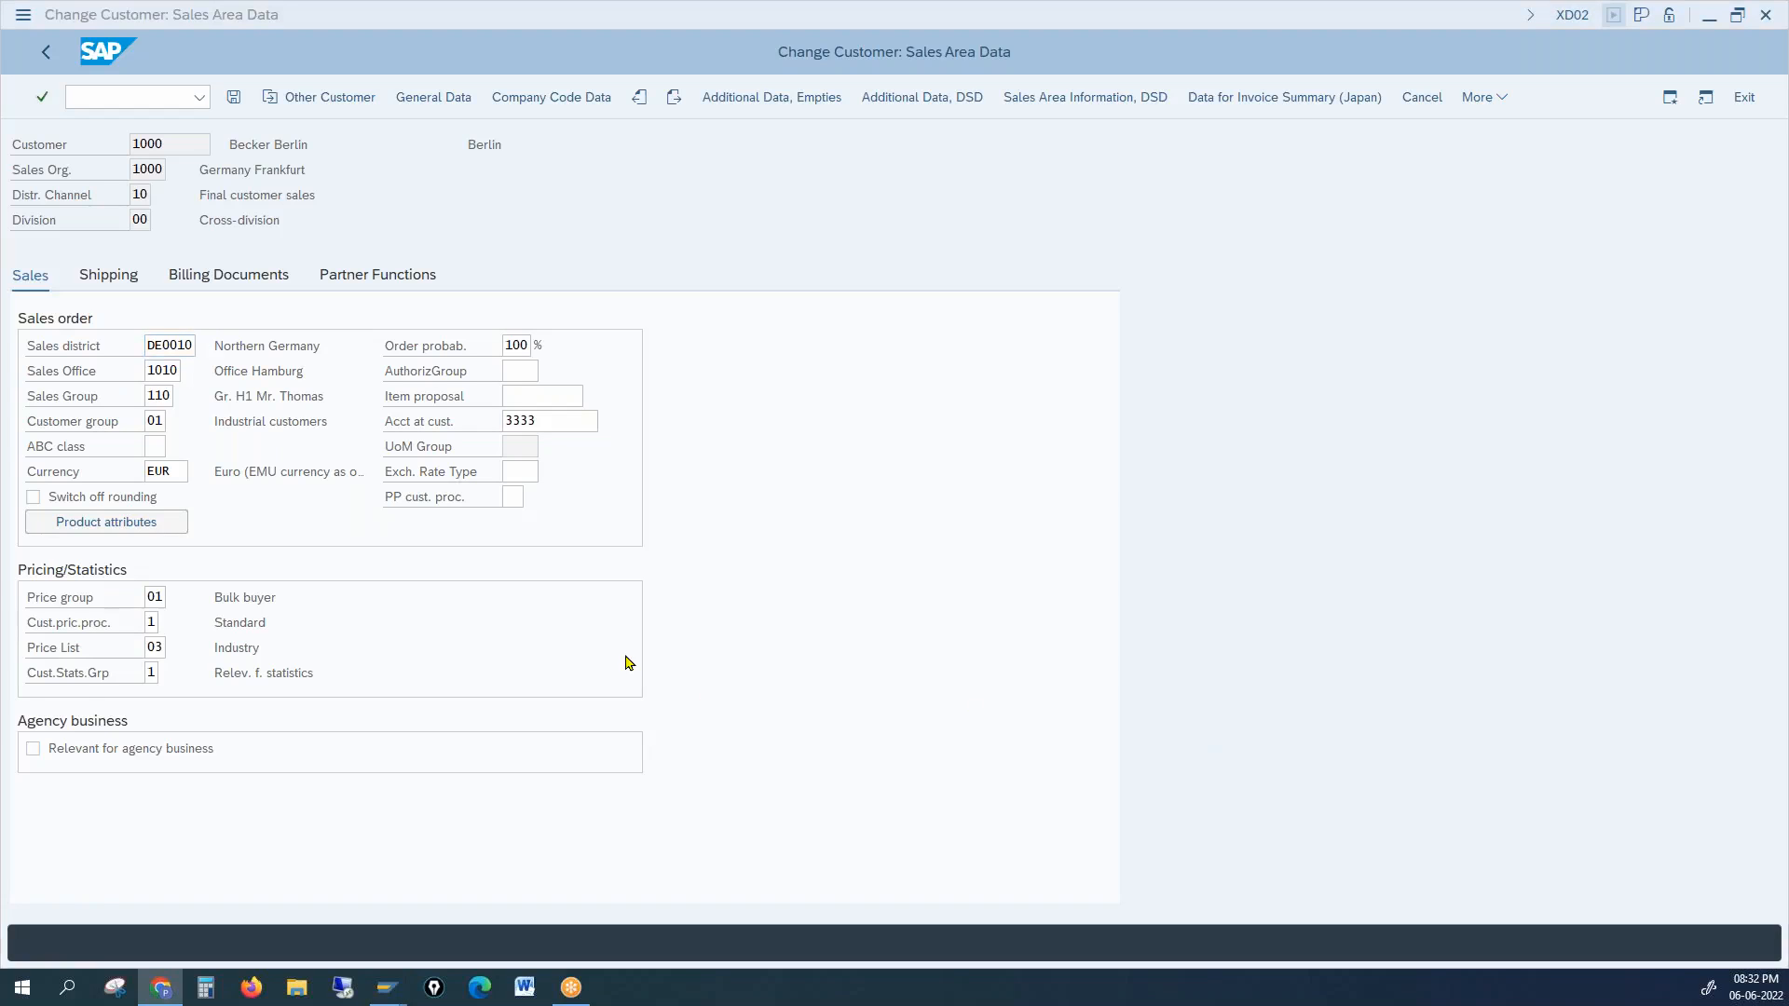
left_click(179, 370)
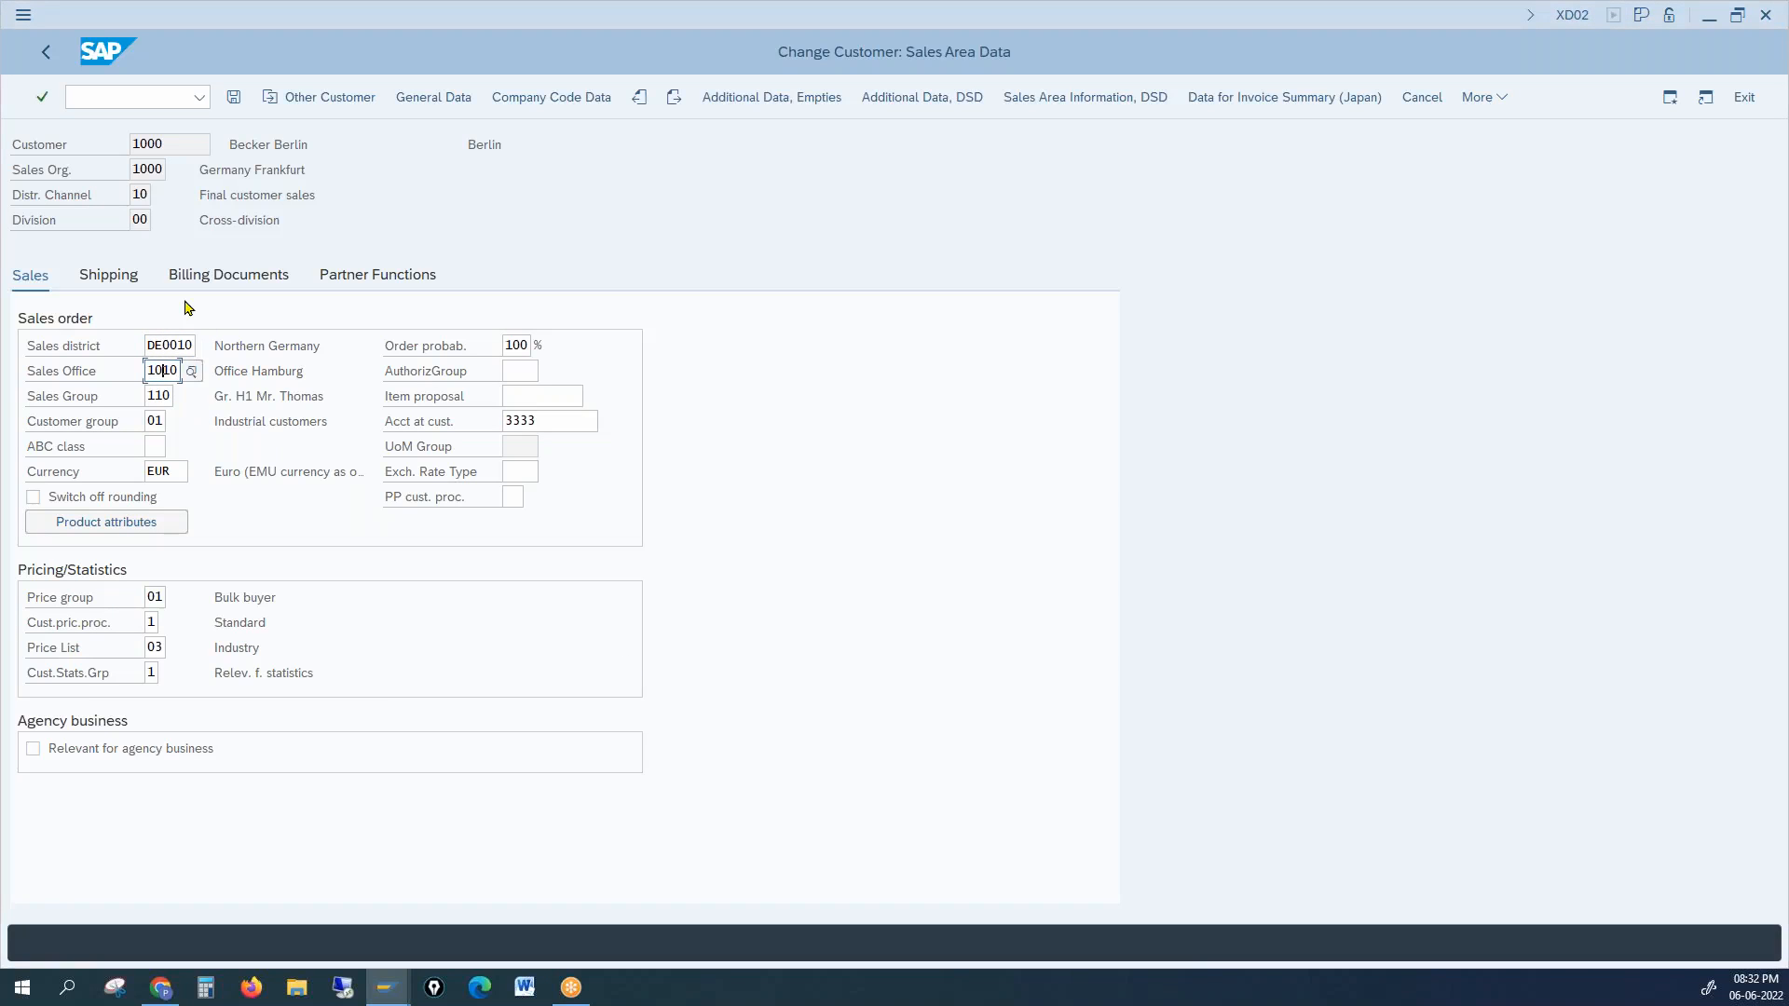
left_click(162, 370)
left_click(23, 17)
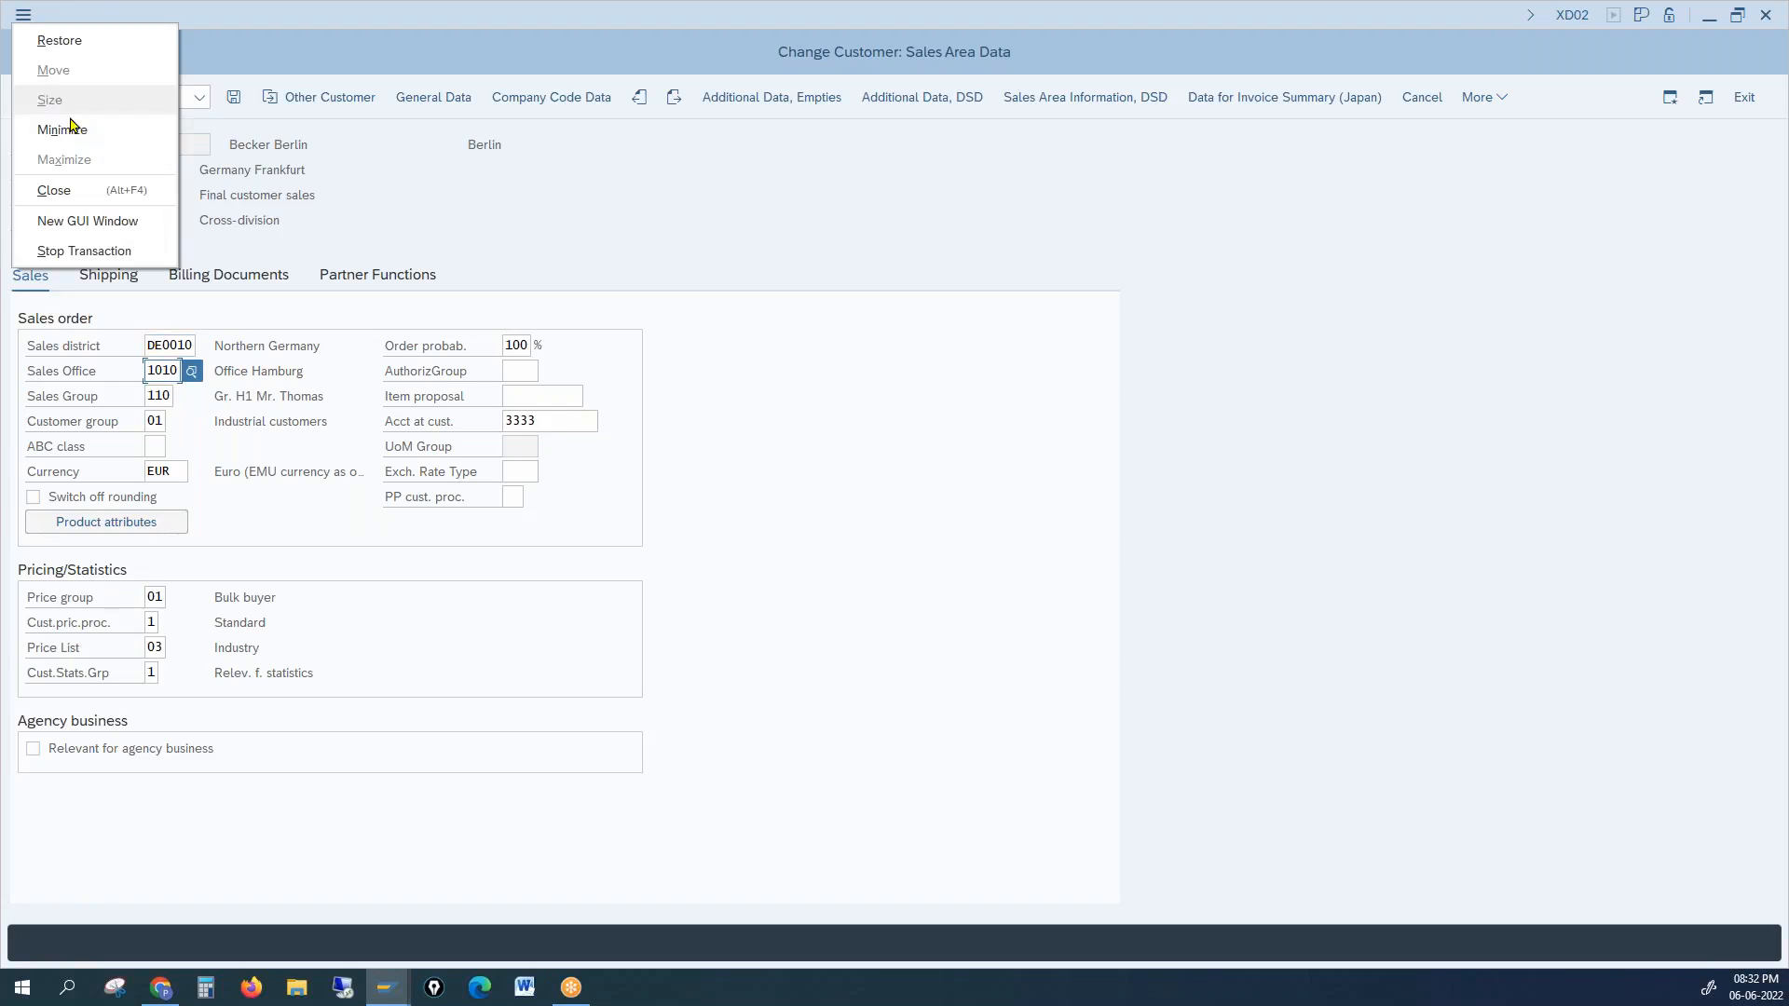
left_click(89, 227)
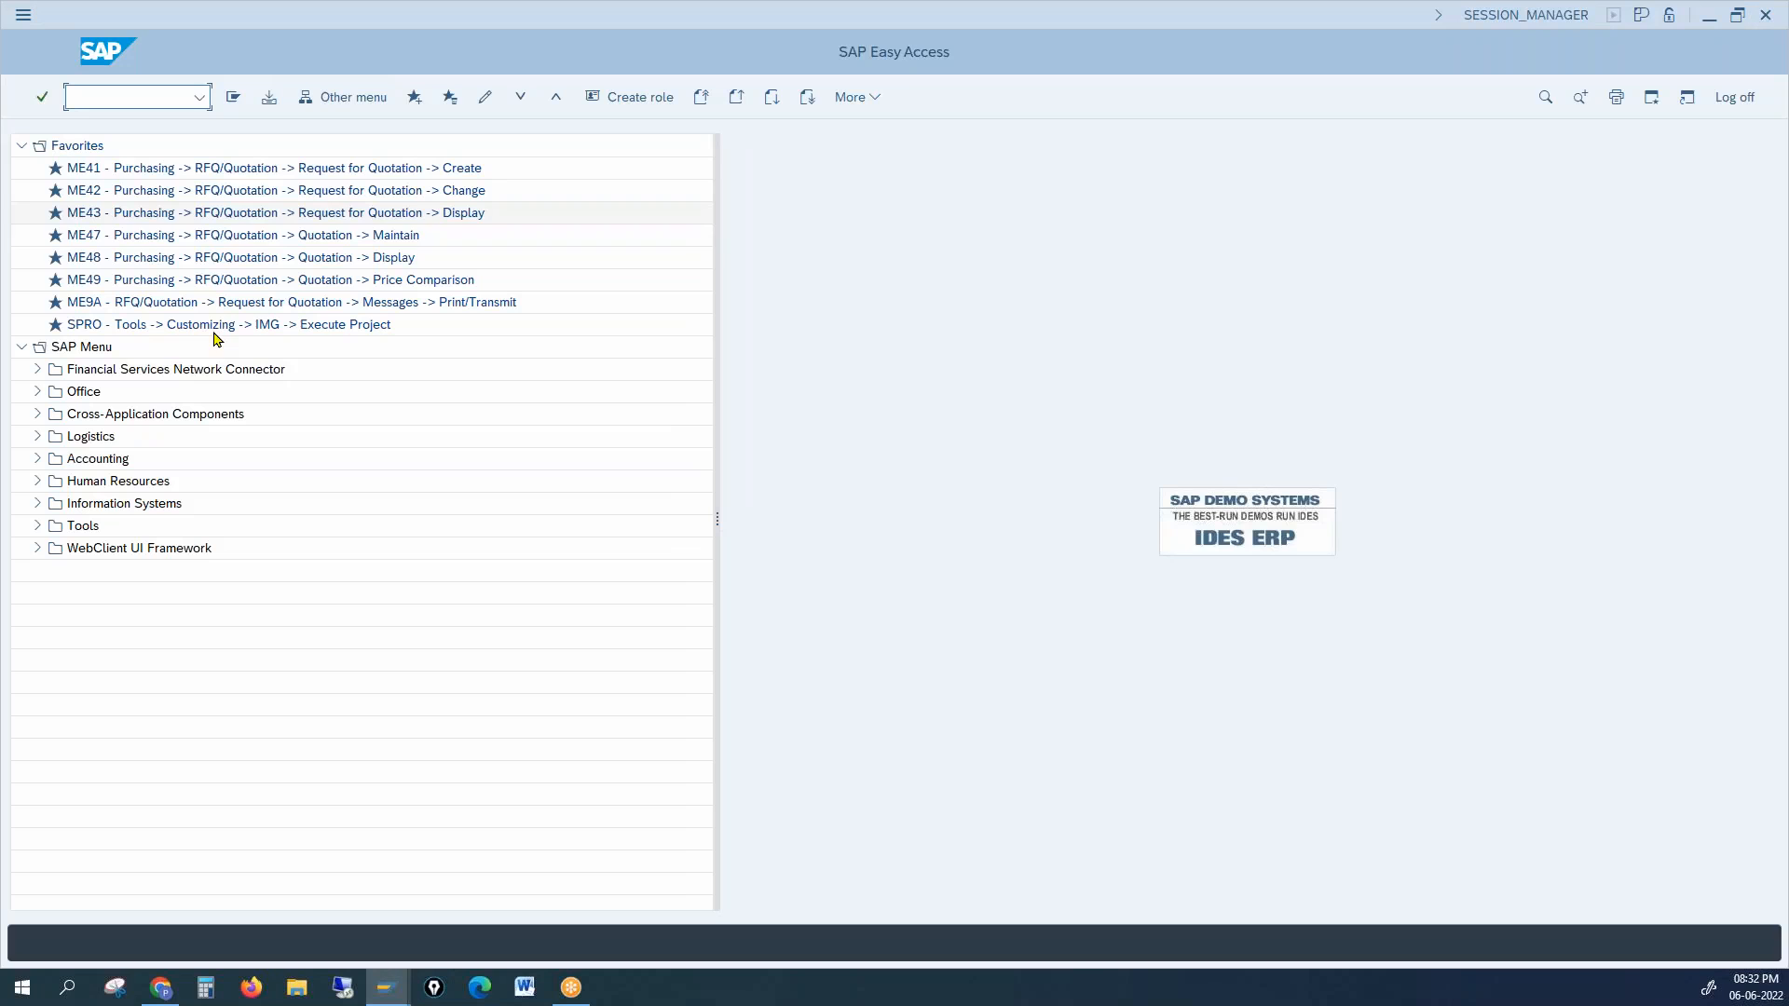
Step: In SPRO's Reference IMG, expand Sales and Distribution > Master Data > Business Partners > Customers
type("spro")
key("Return")
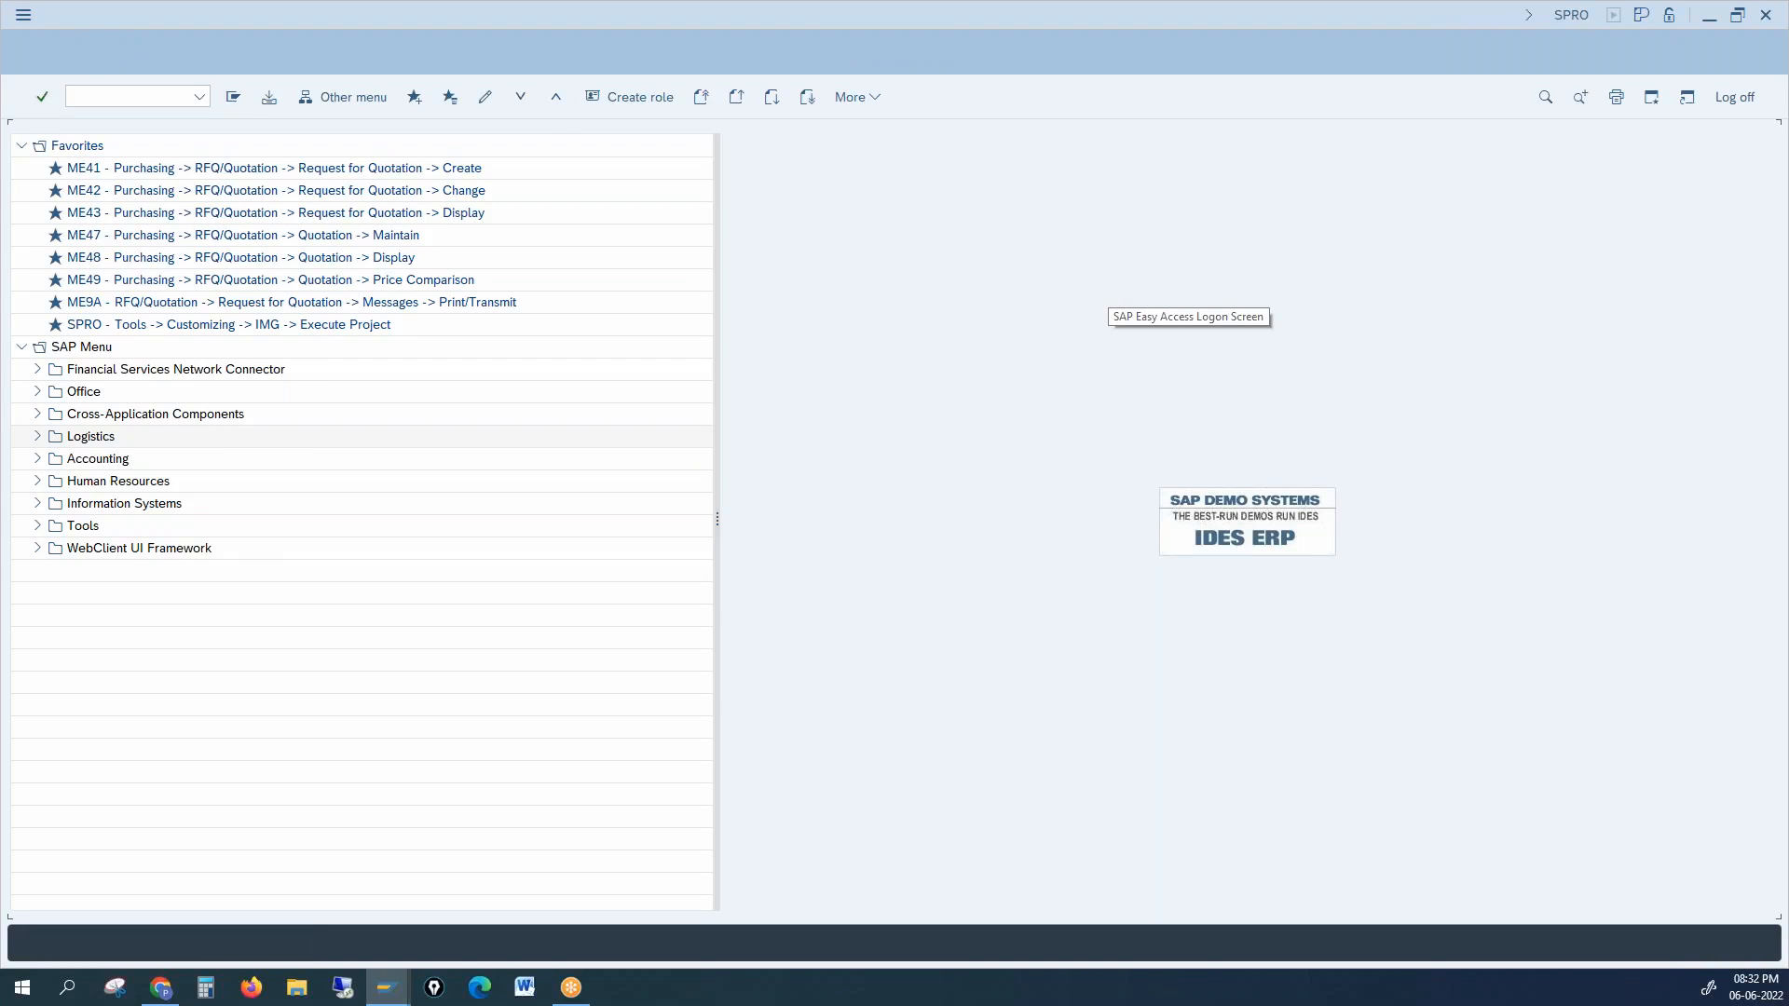
left_click(351, 98)
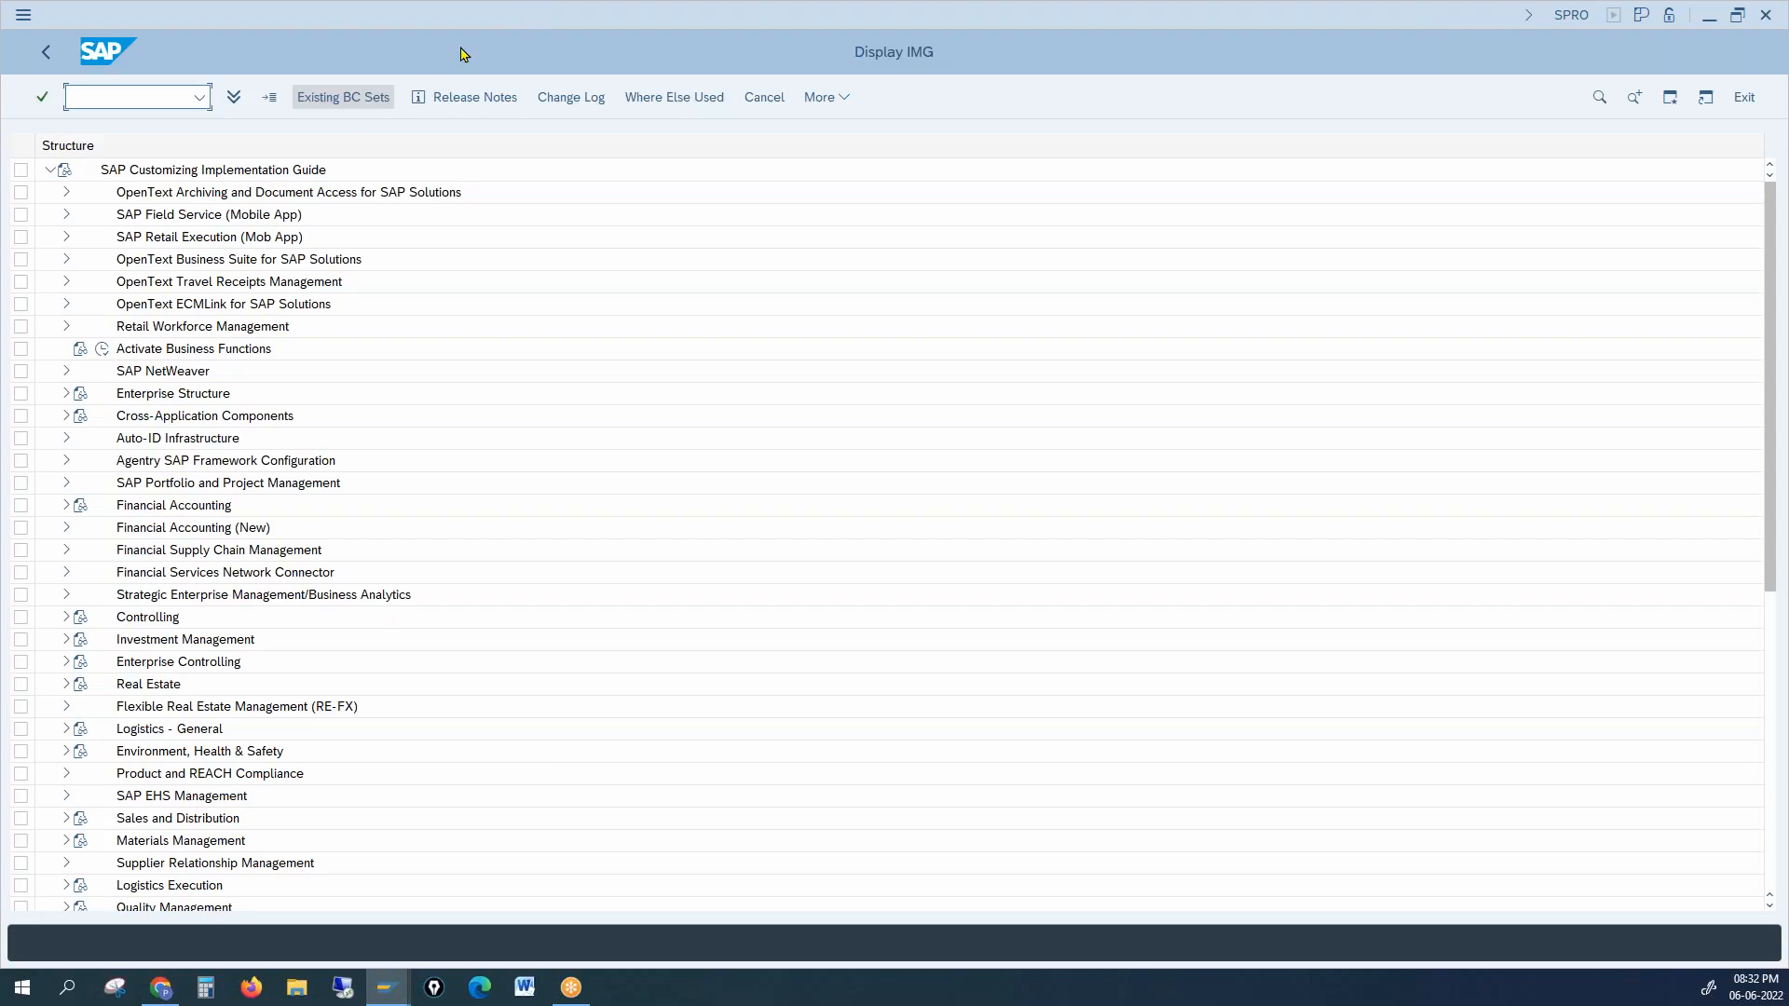
left_click(66, 819)
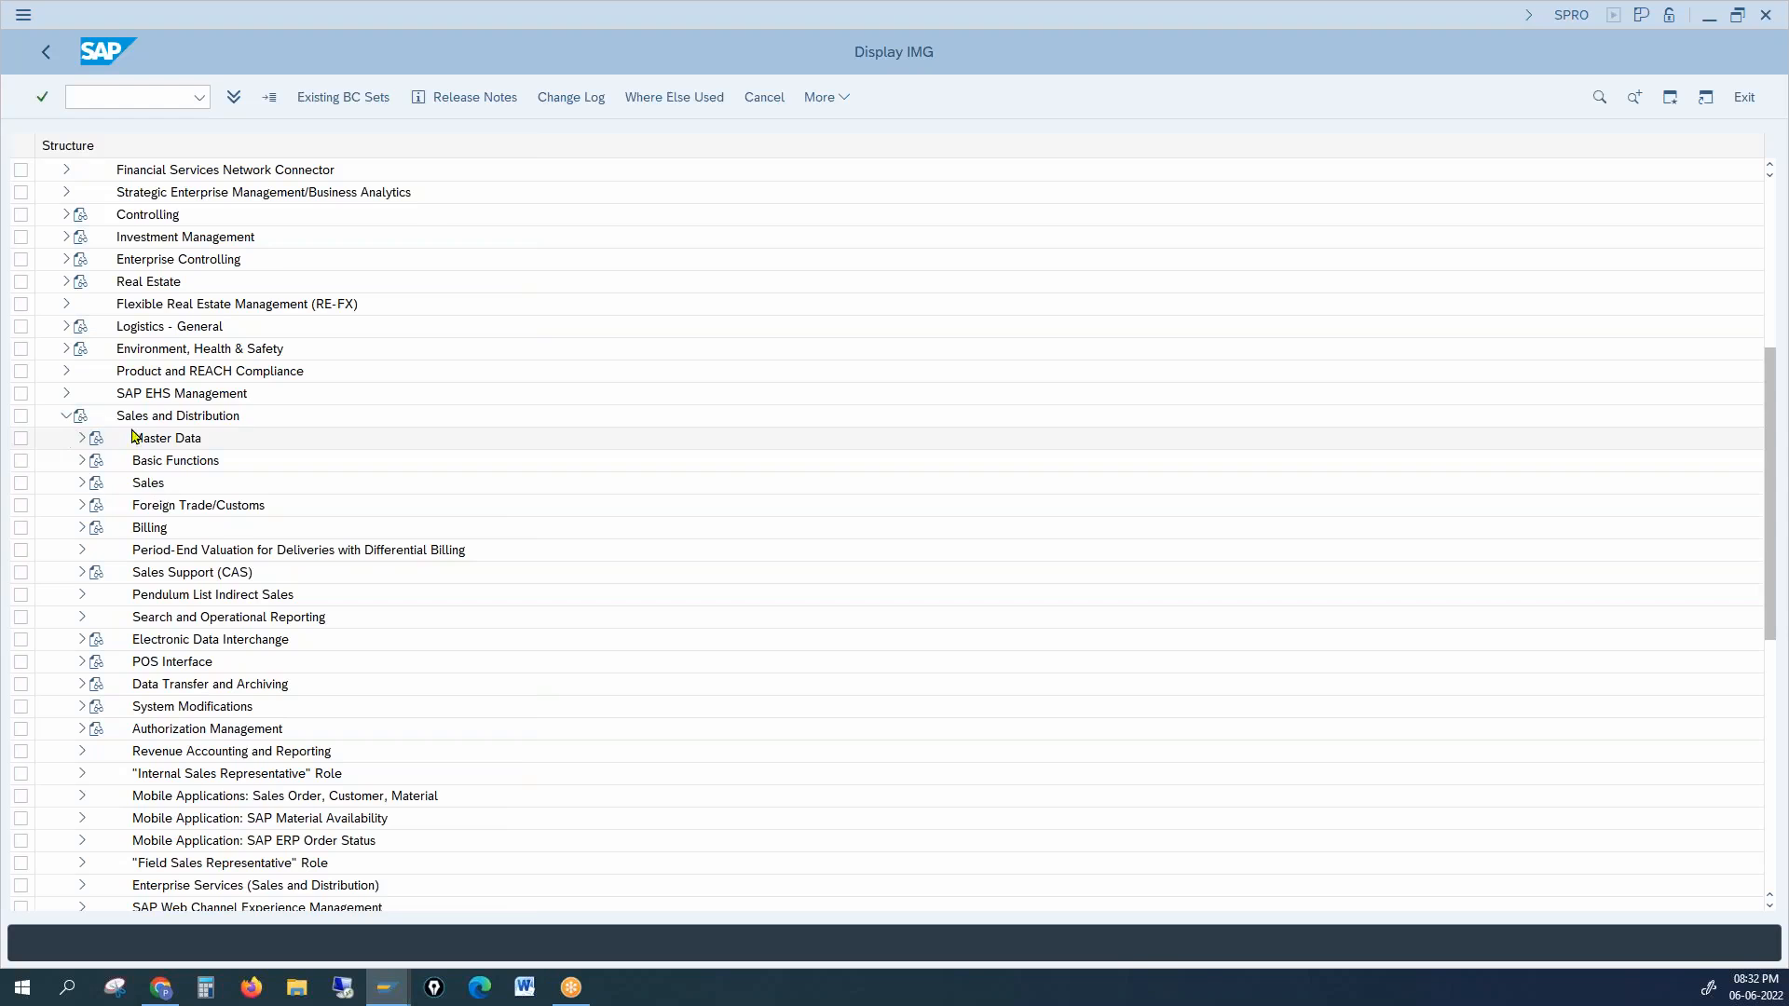
left_click(79, 440)
left_click(97, 505)
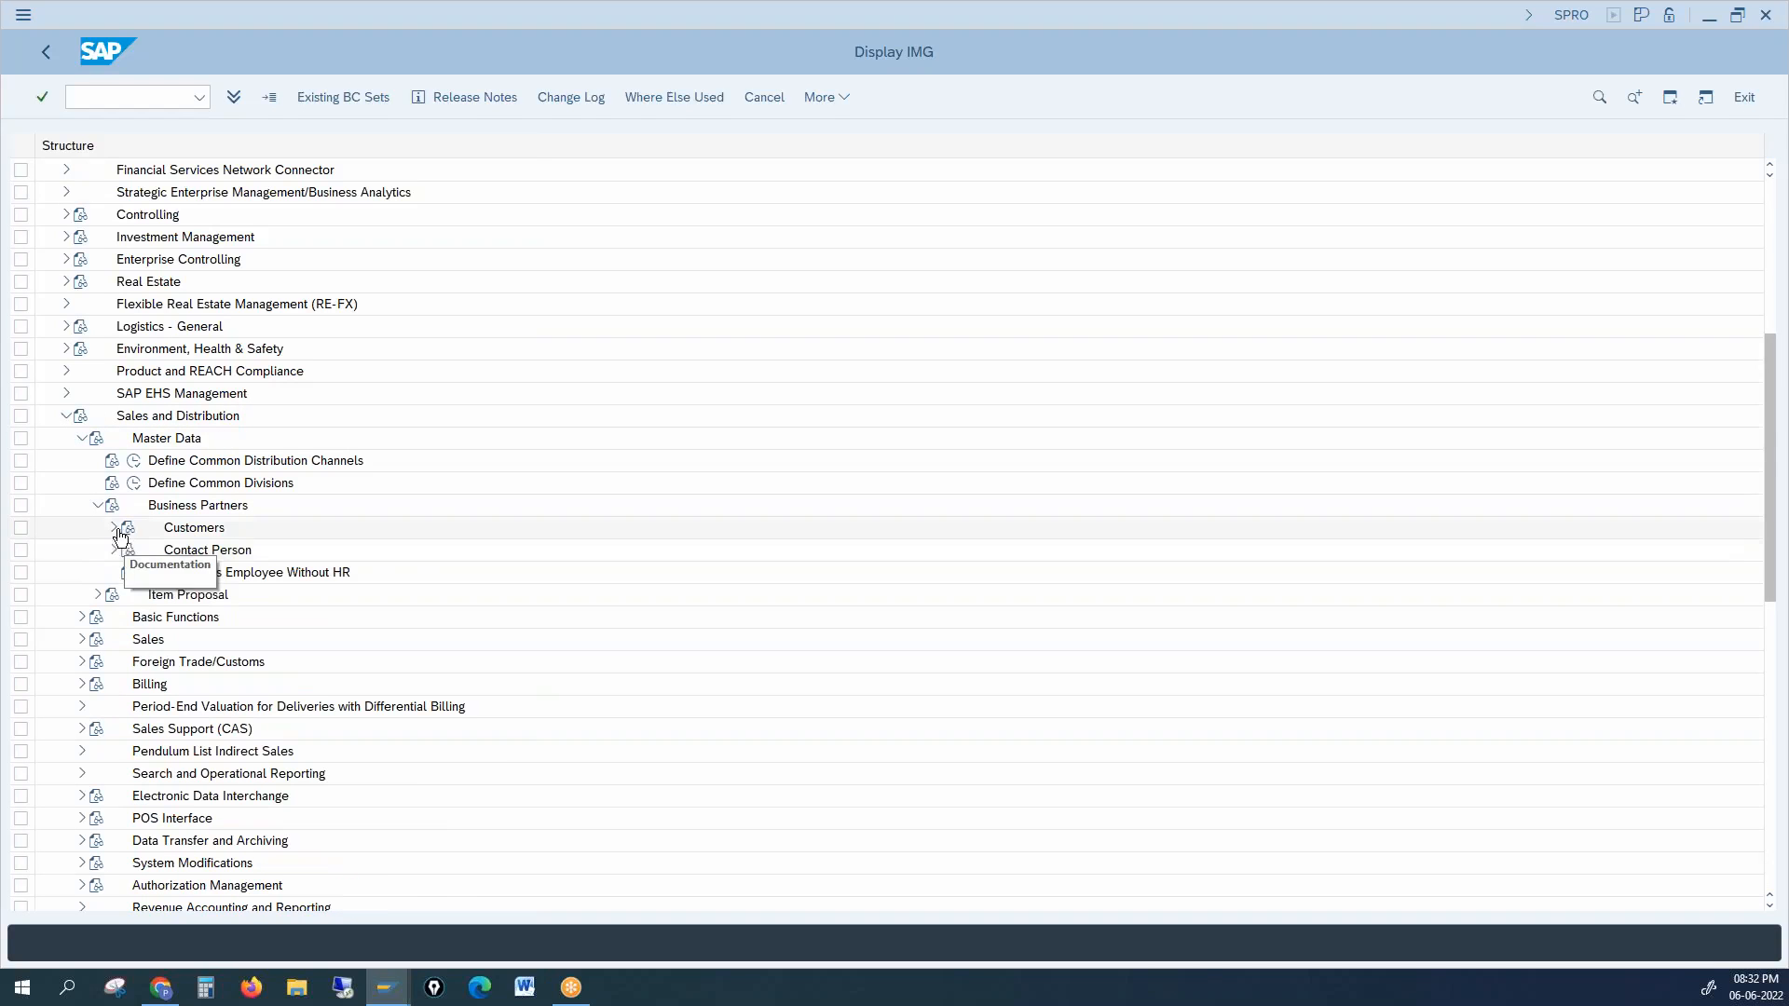
left_click(113, 527)
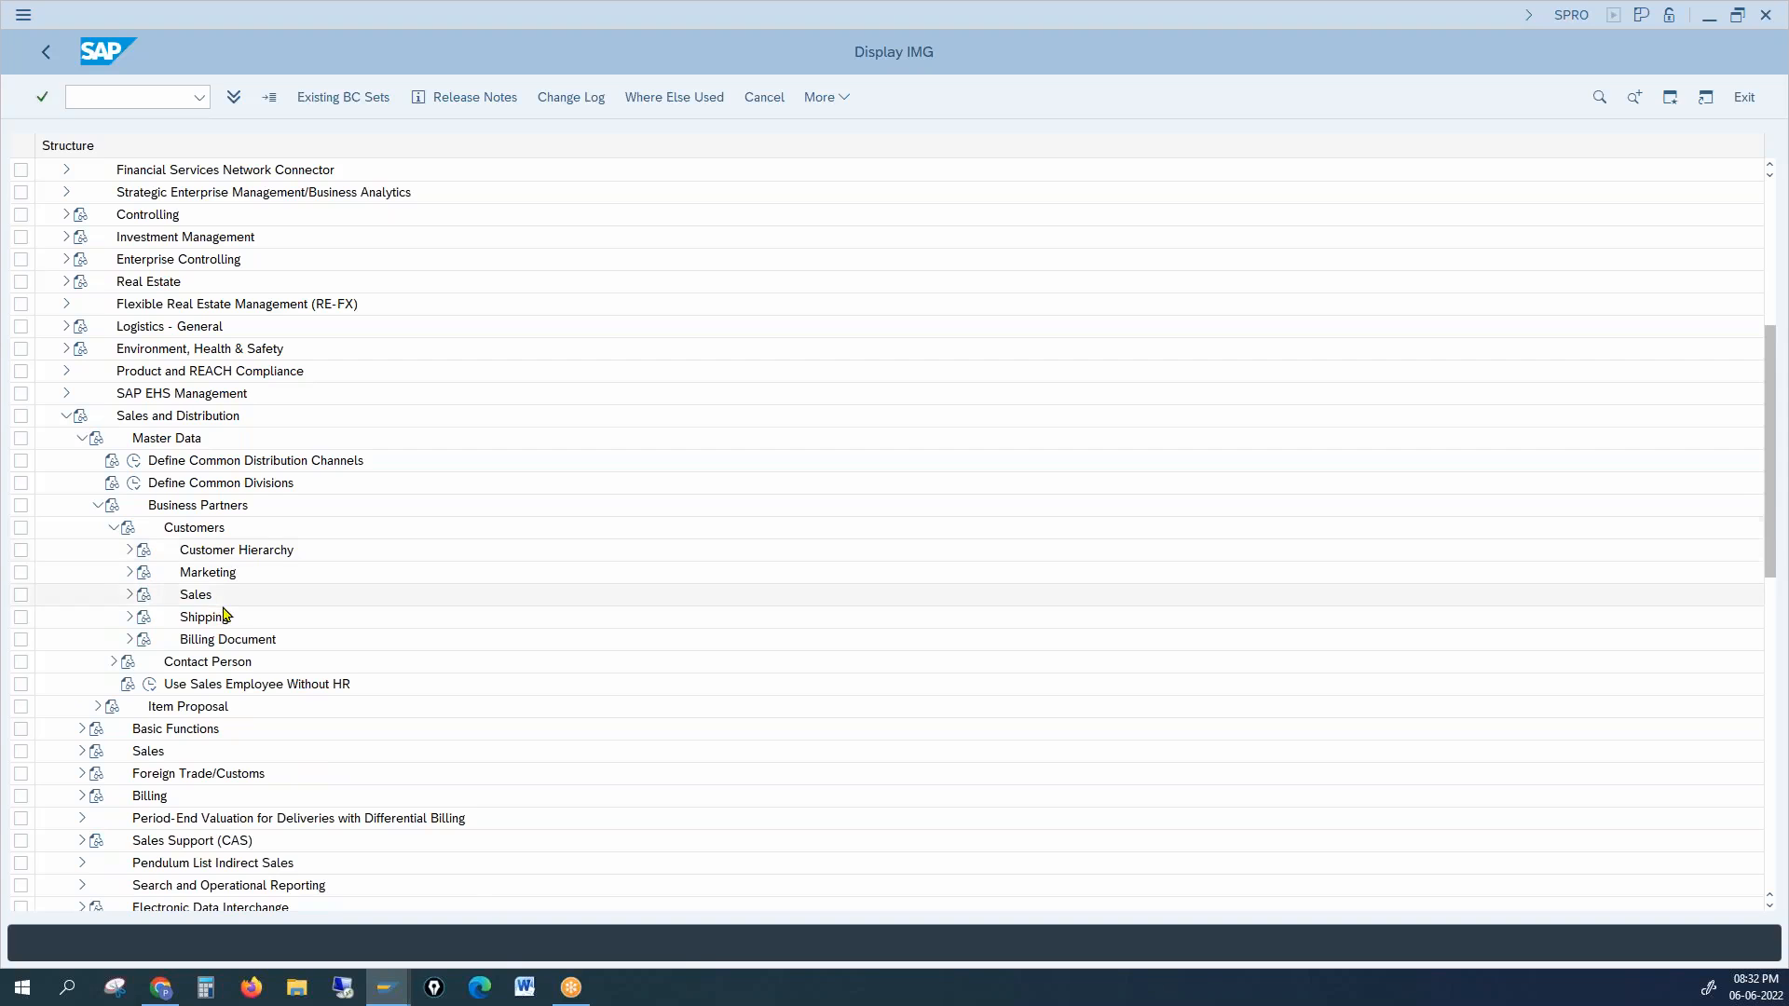
Step: Run Define Sales Districts under customer Sales, showing 38 districts, then return to customer 1000
mouse_move(387, 999)
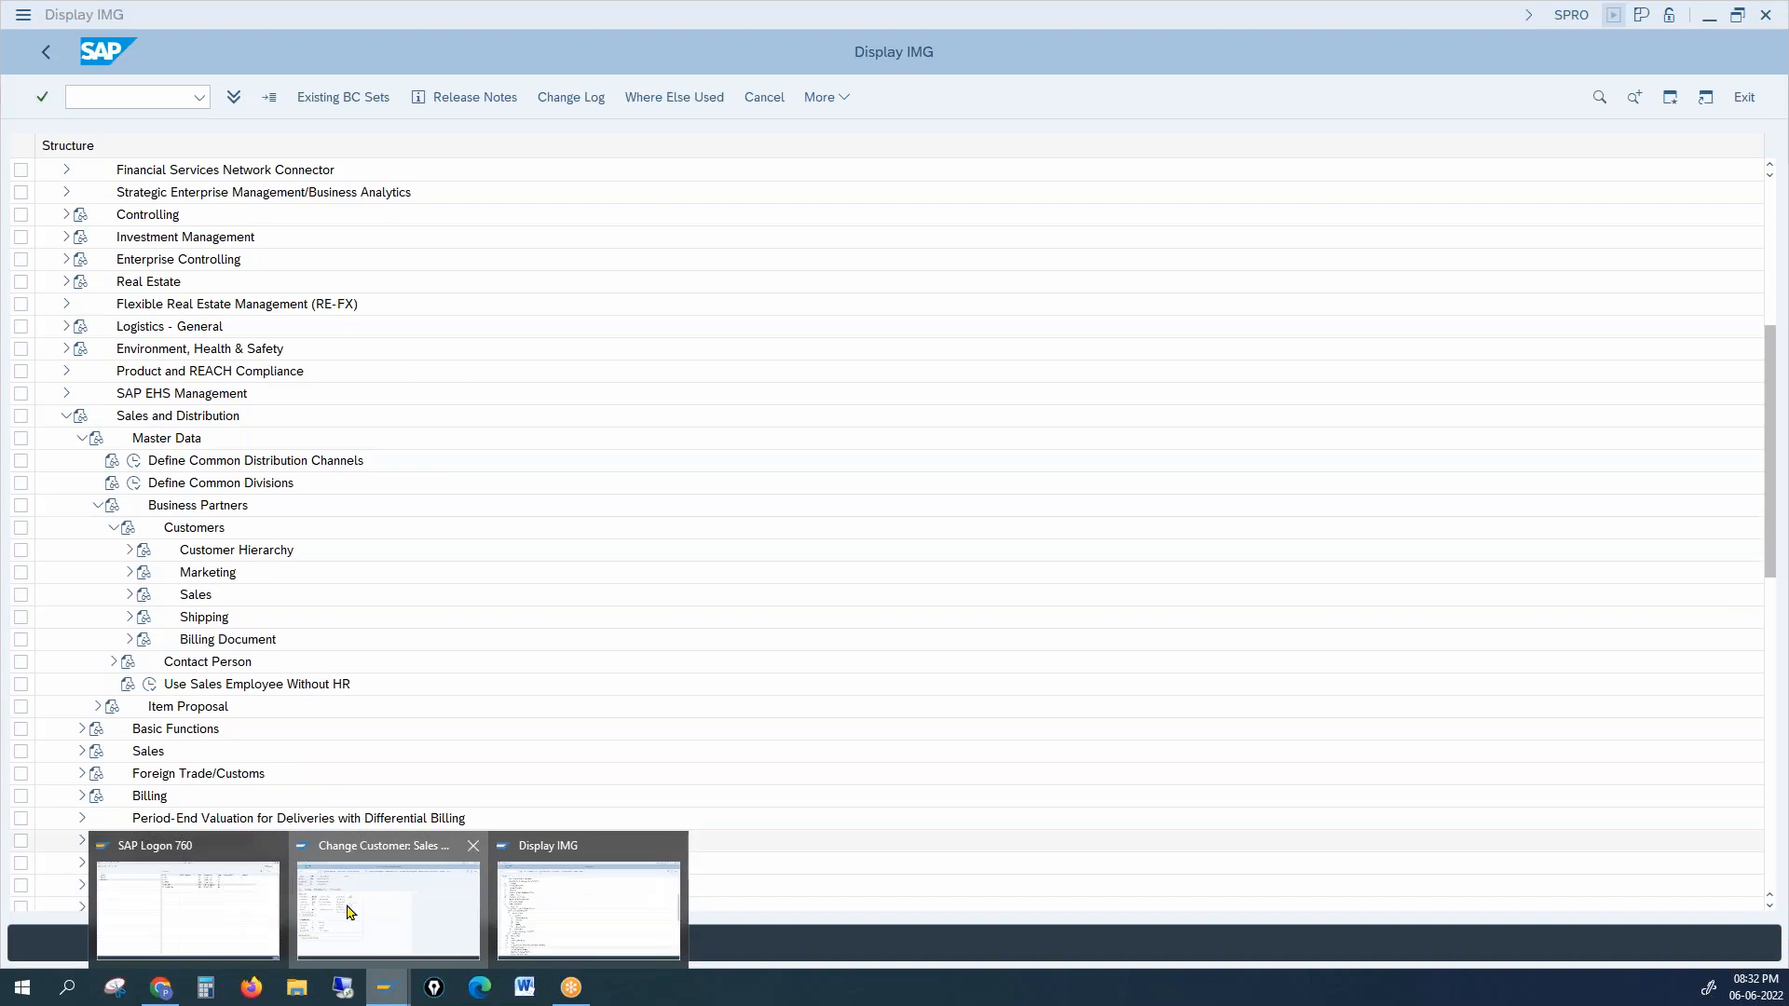
left_click(351, 914)
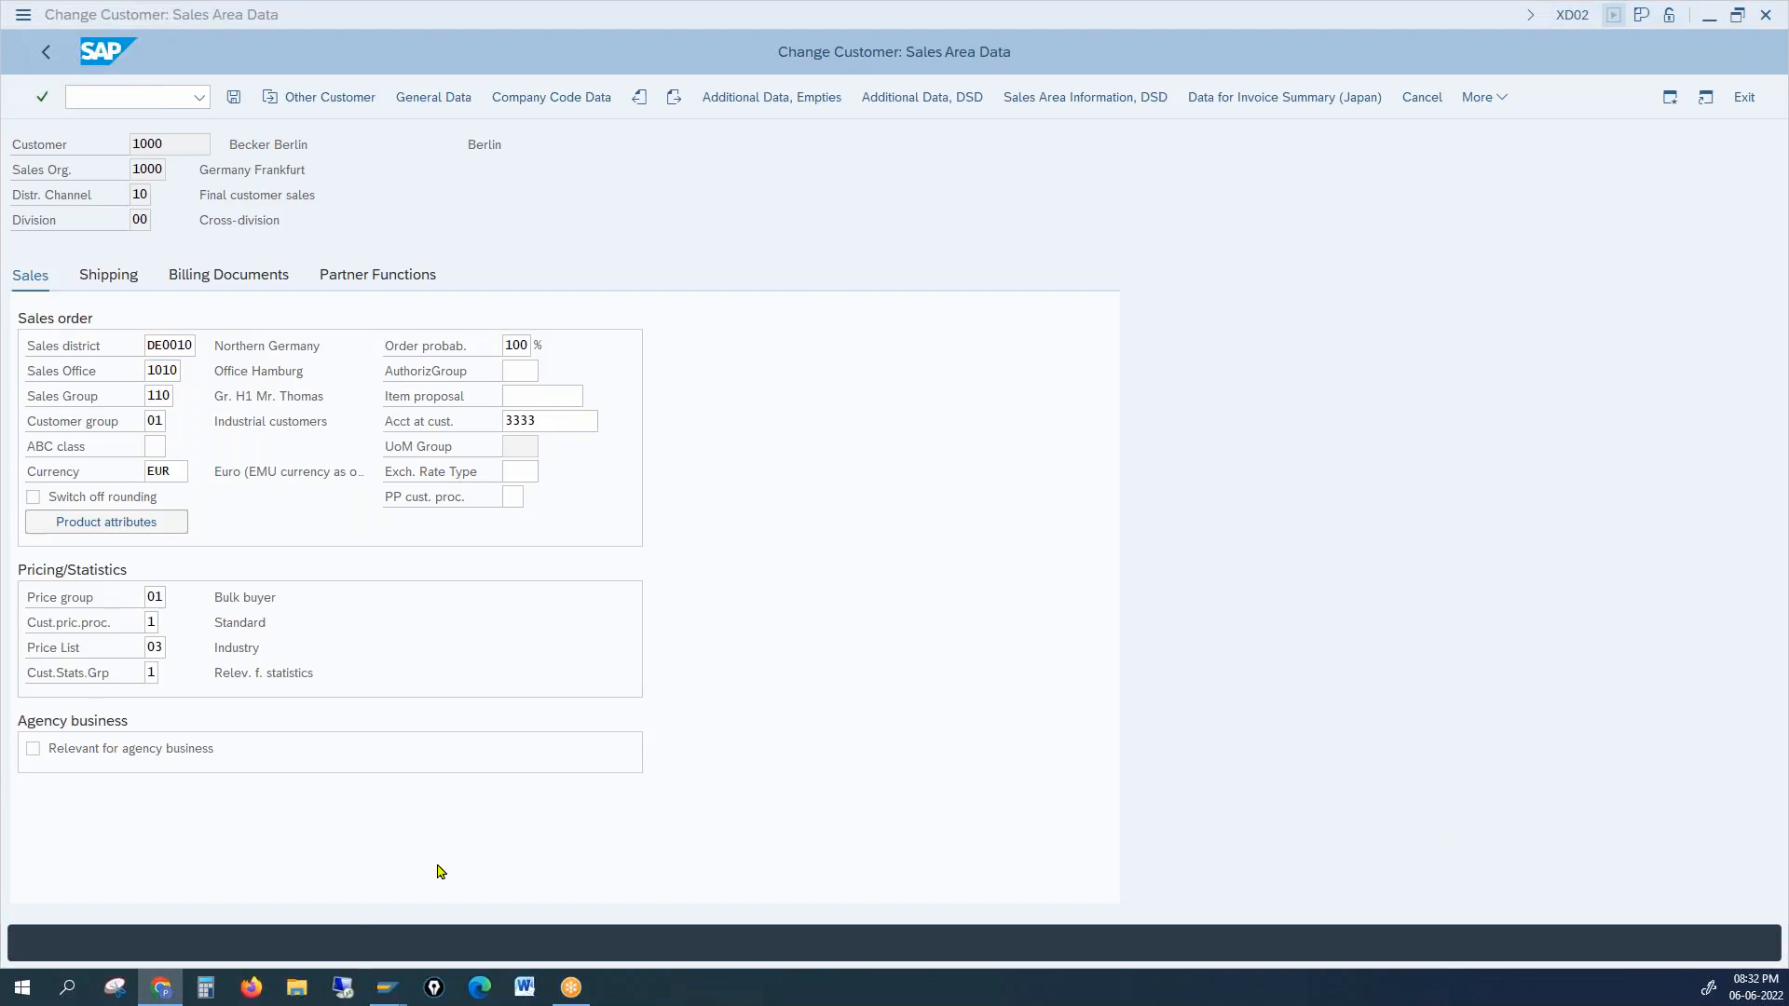
mouse_move(392, 999)
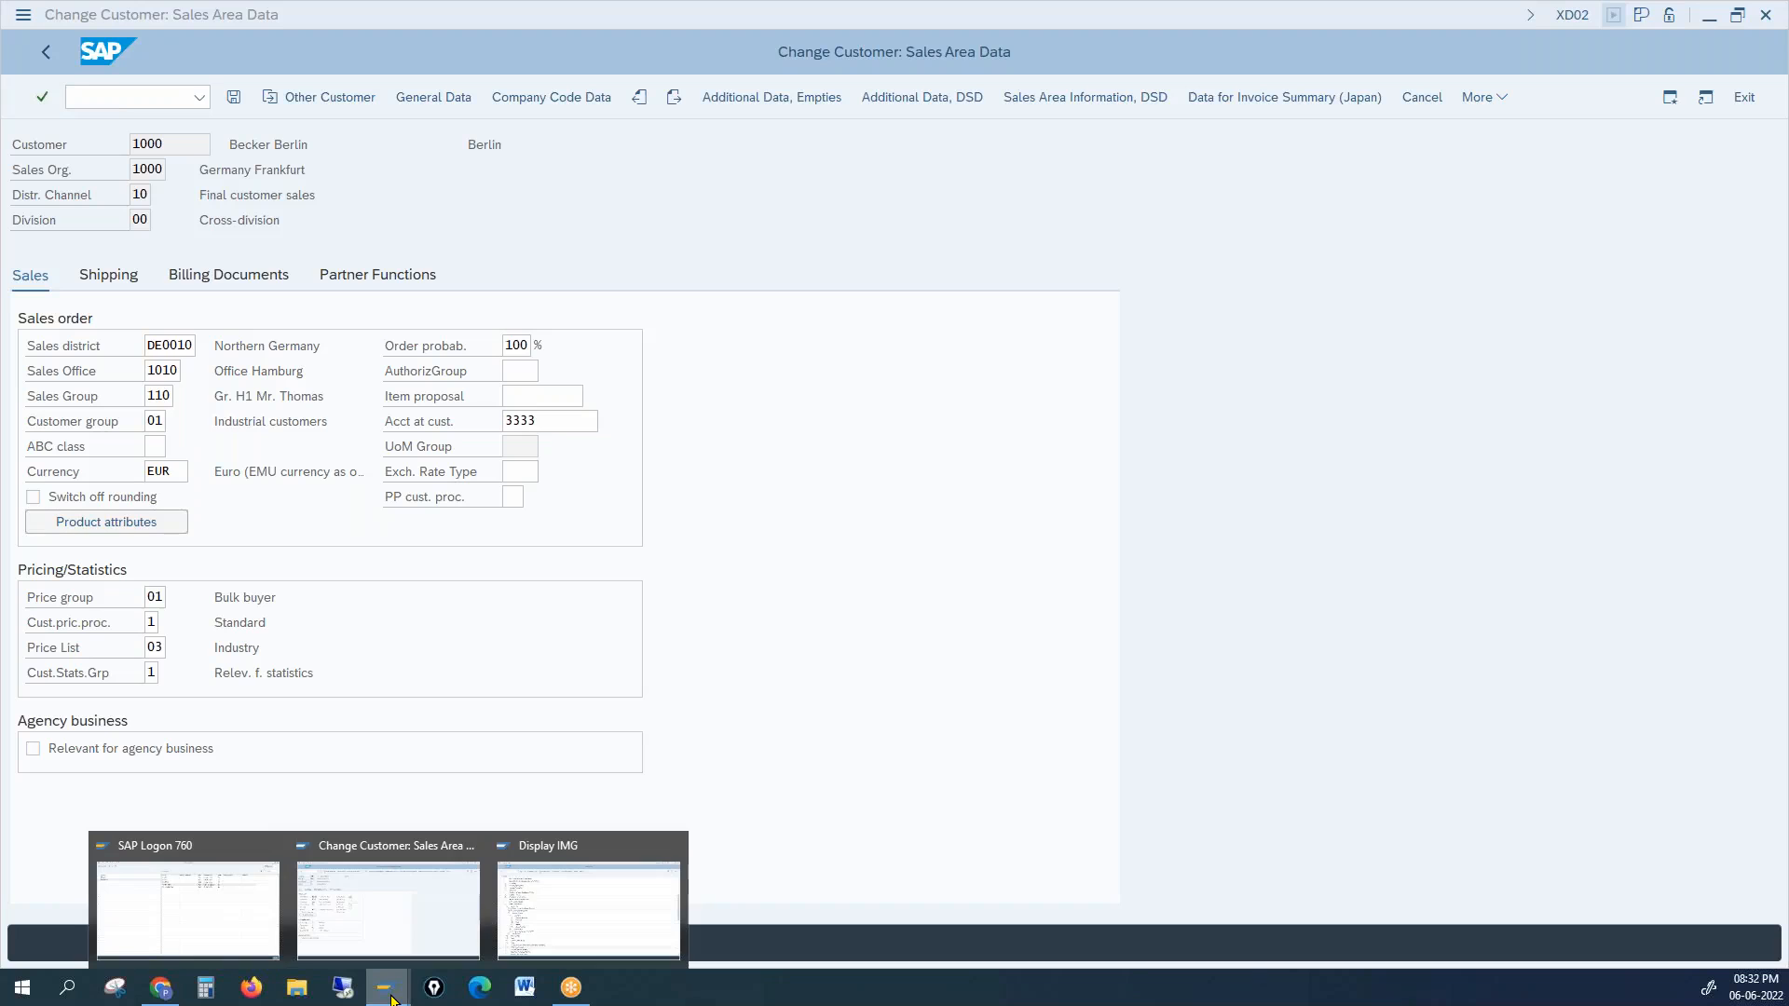
left_click(628, 895)
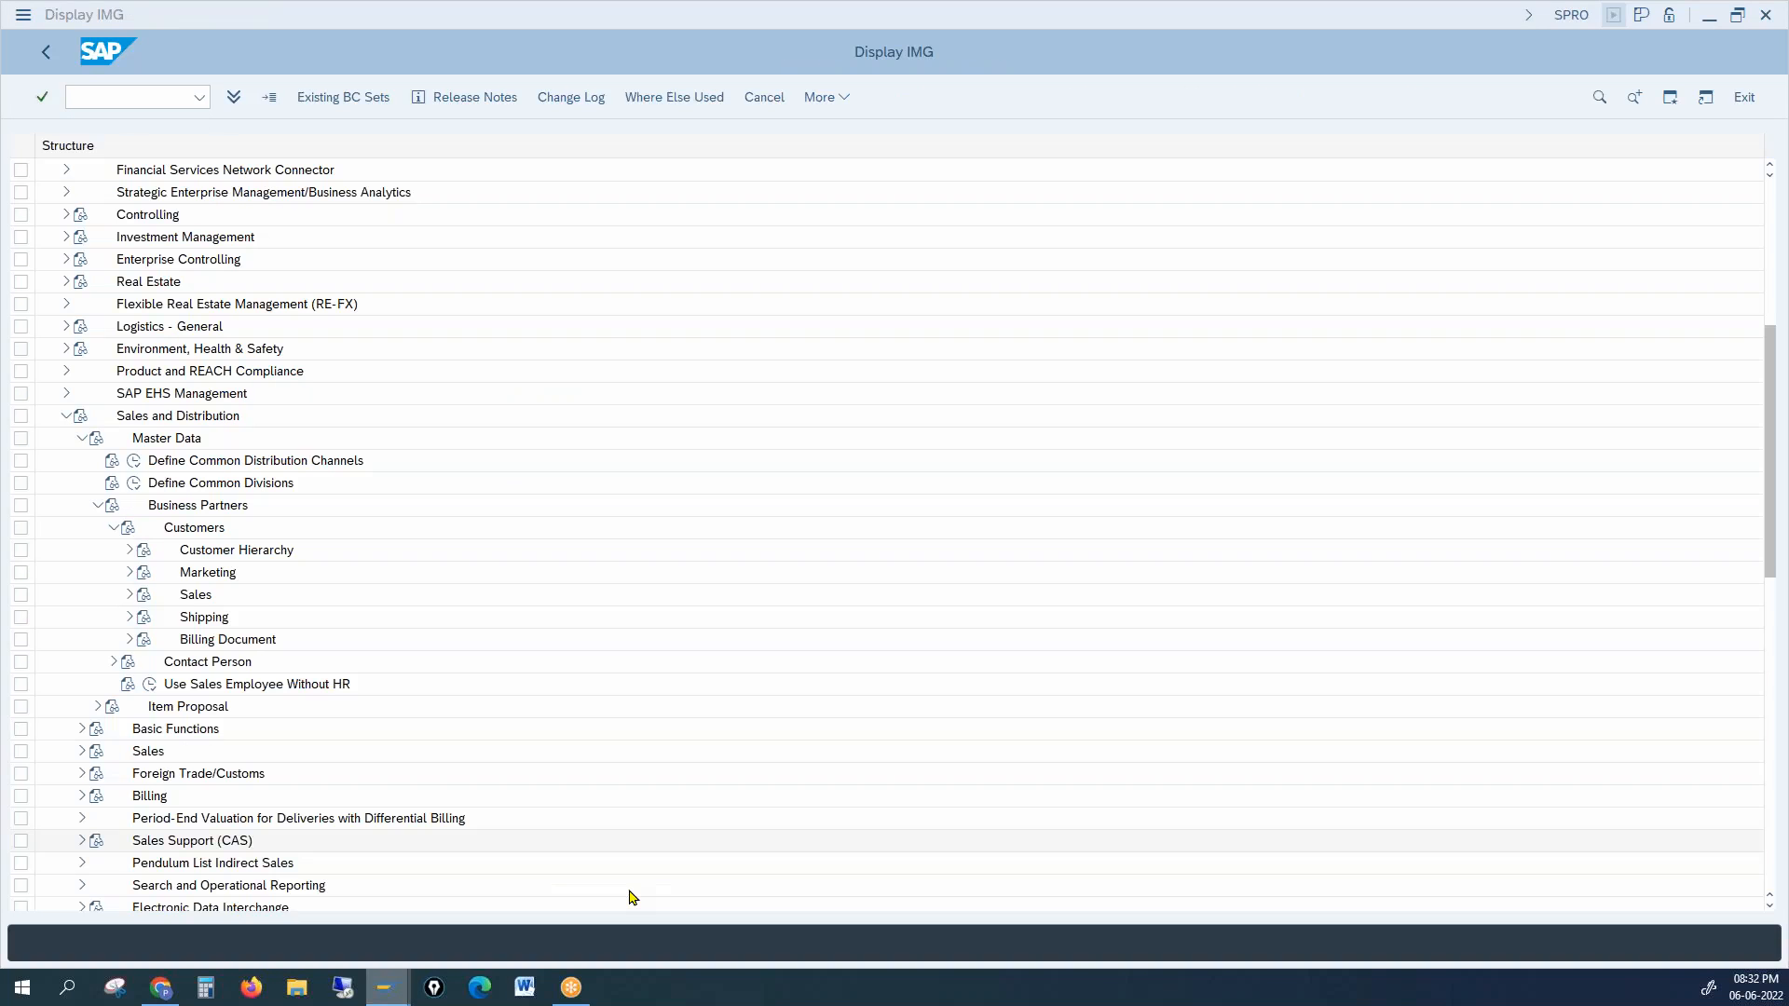
left_click(197, 592)
left_click(129, 595)
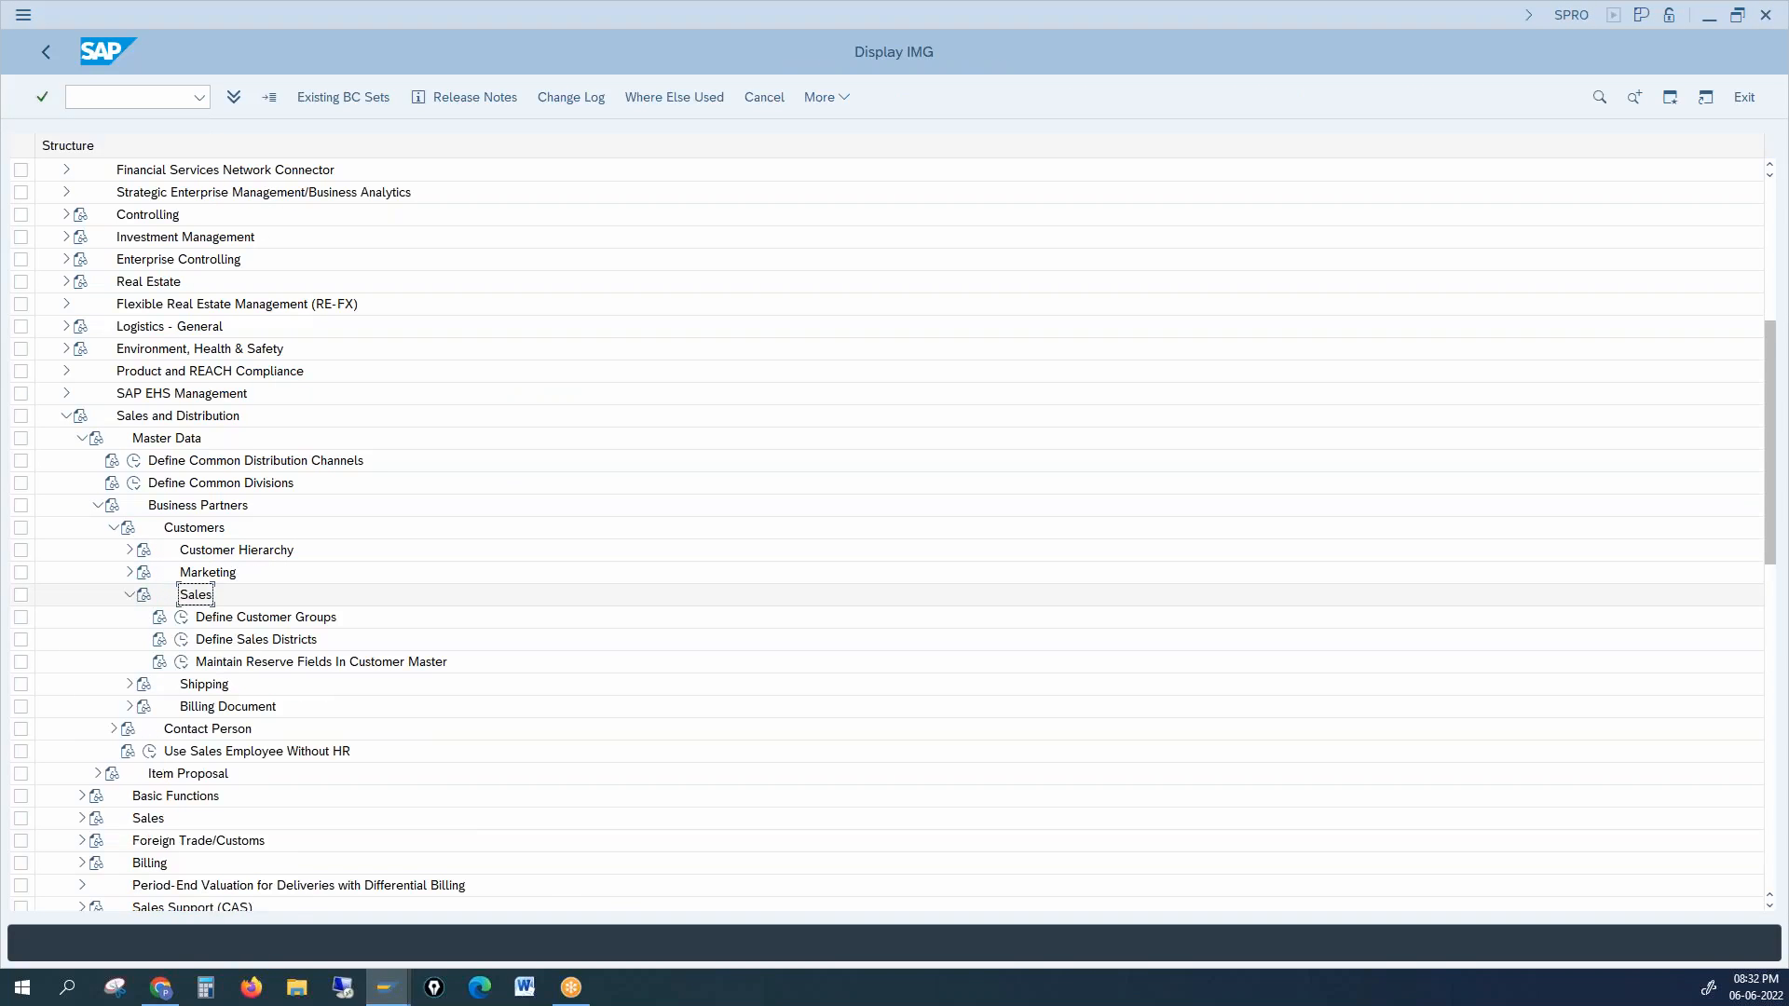
double_click(197, 639)
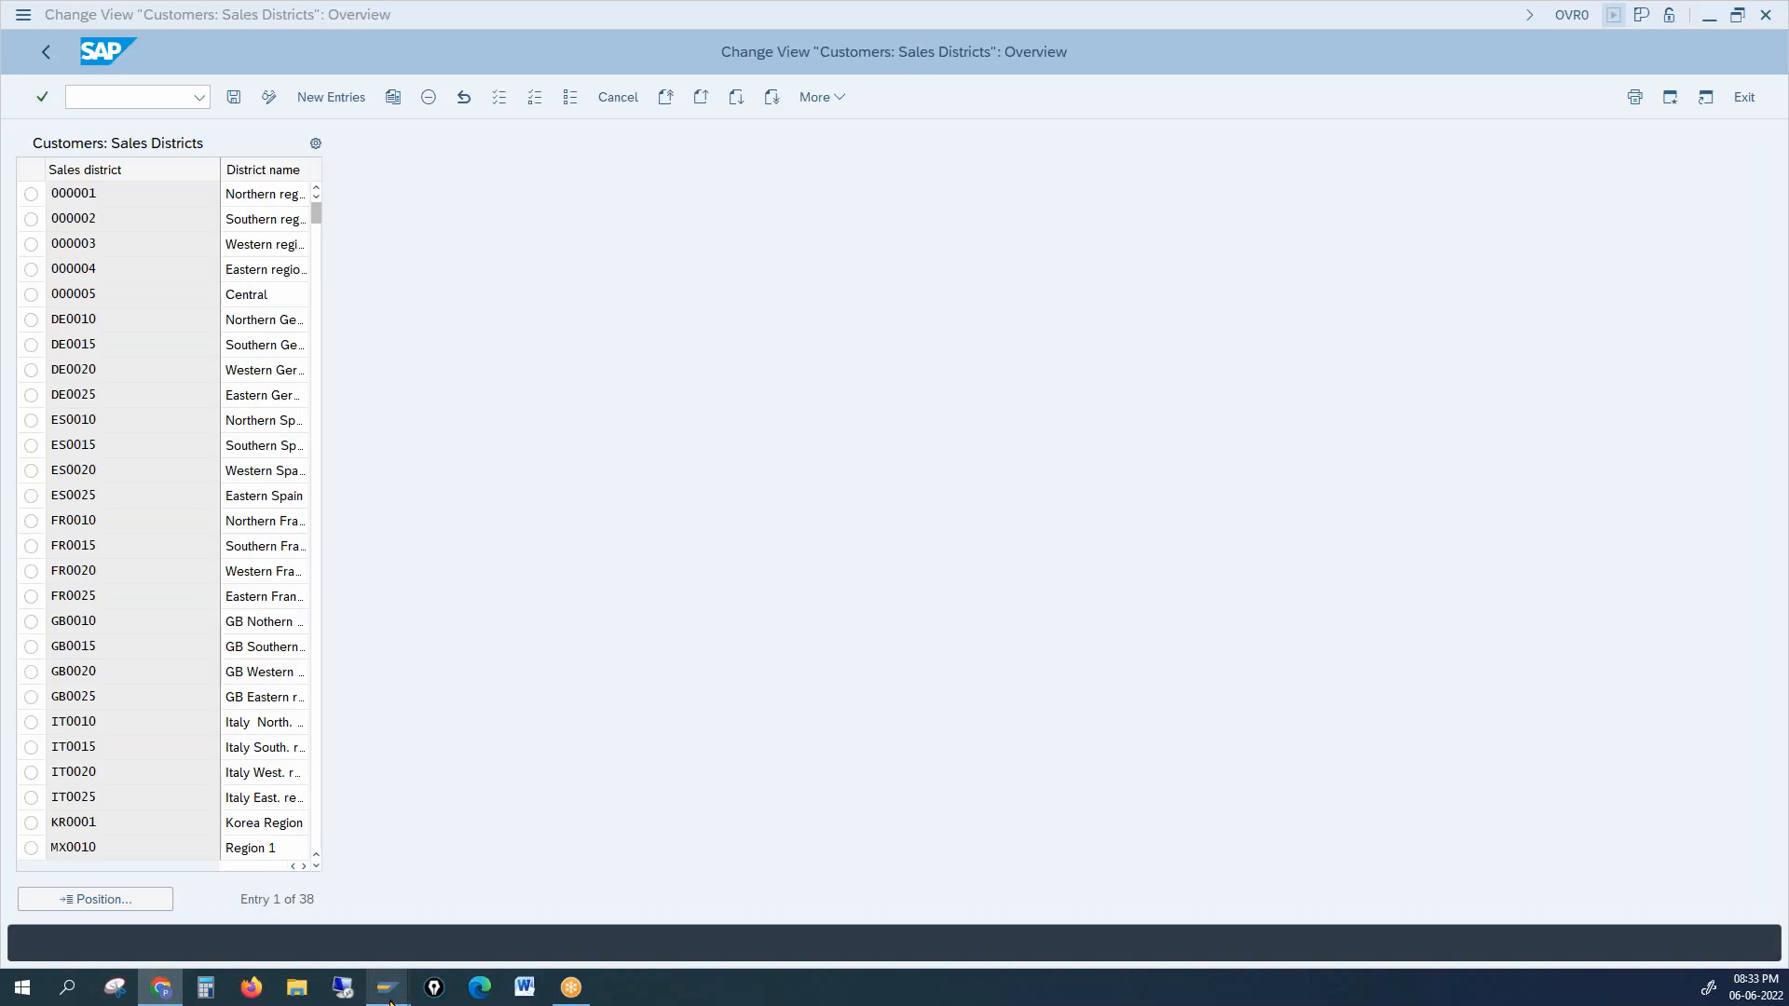
mouse_move(391, 1000)
left_click(372, 922)
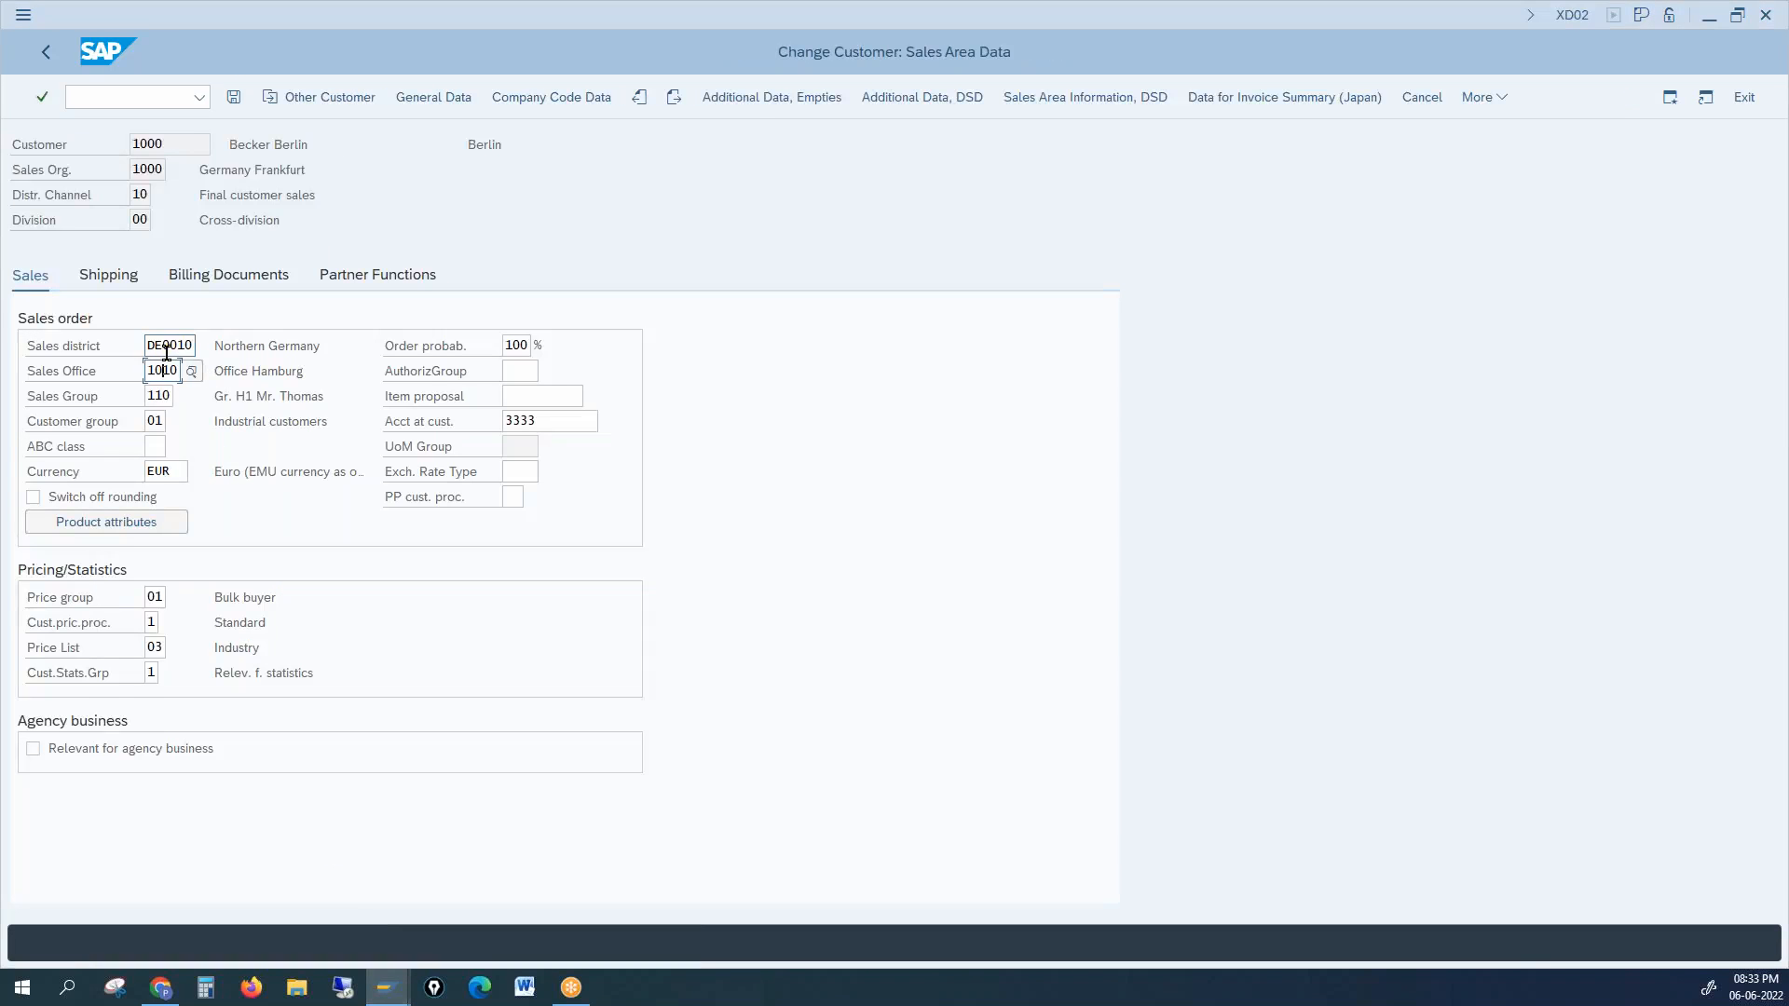
left_click_drag(152, 346, 193, 345)
left_click(102, 369)
left_click(95, 394)
left_click_drag(188, 144, 109, 142)
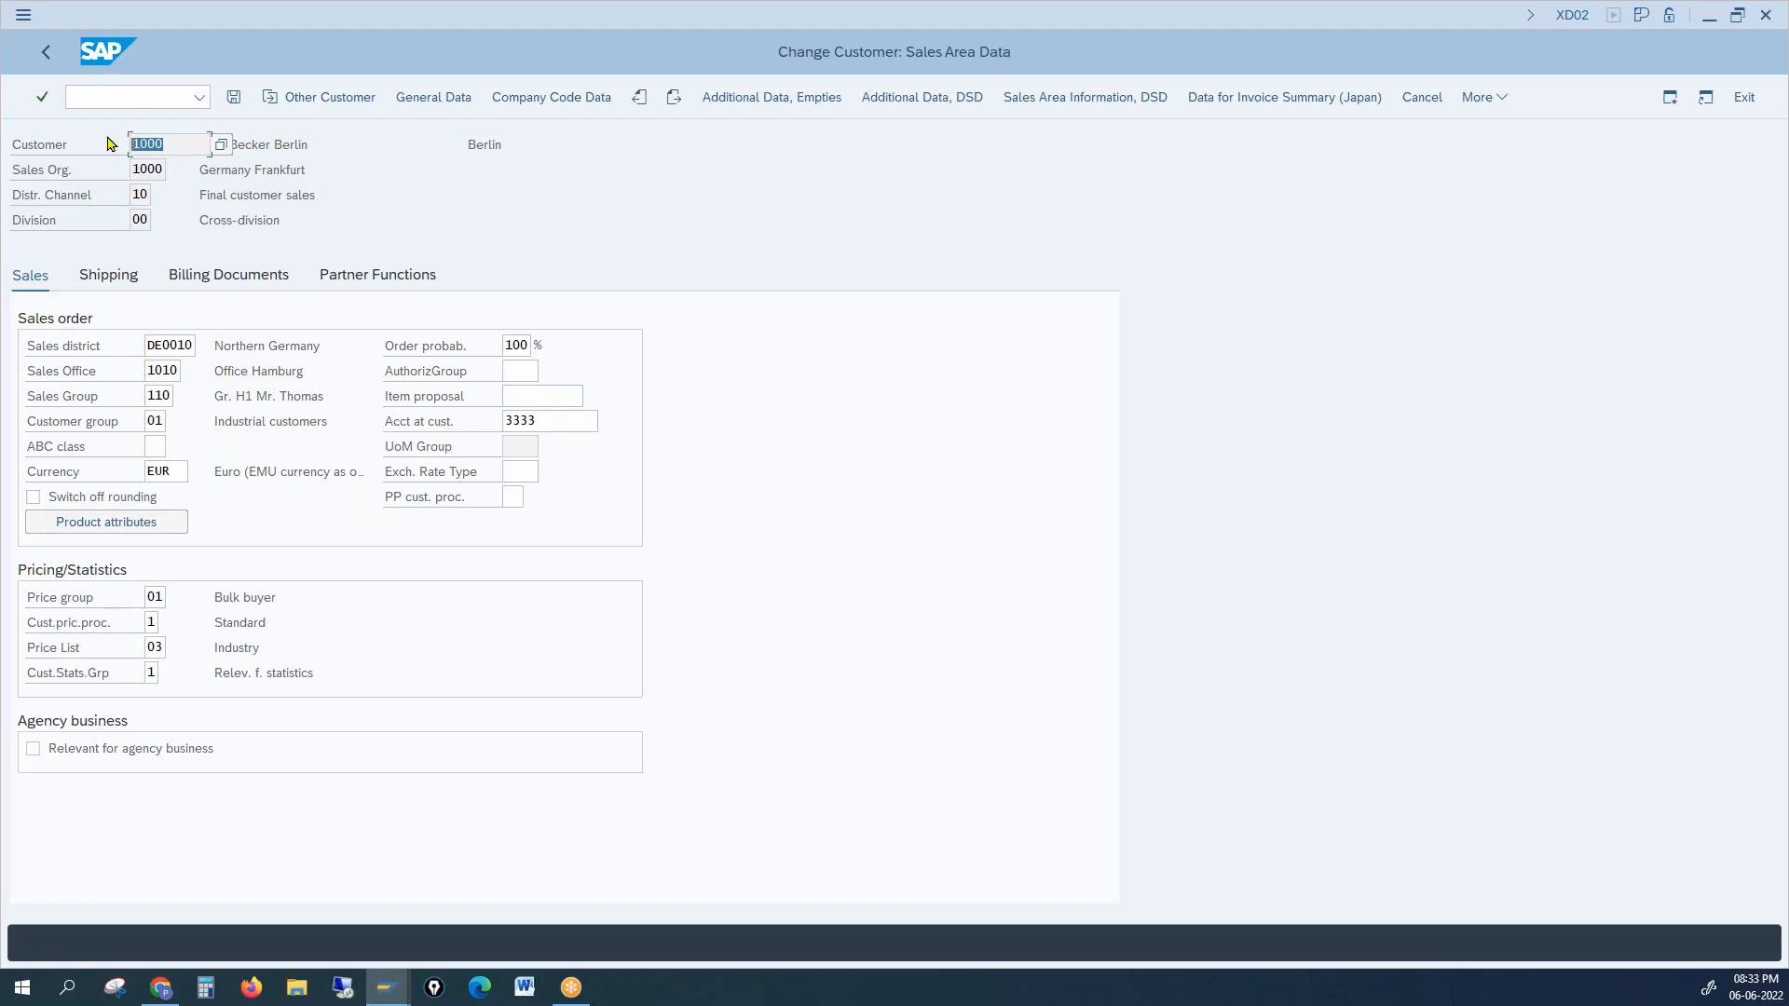
left_click(154, 421)
key("alt+Tab")
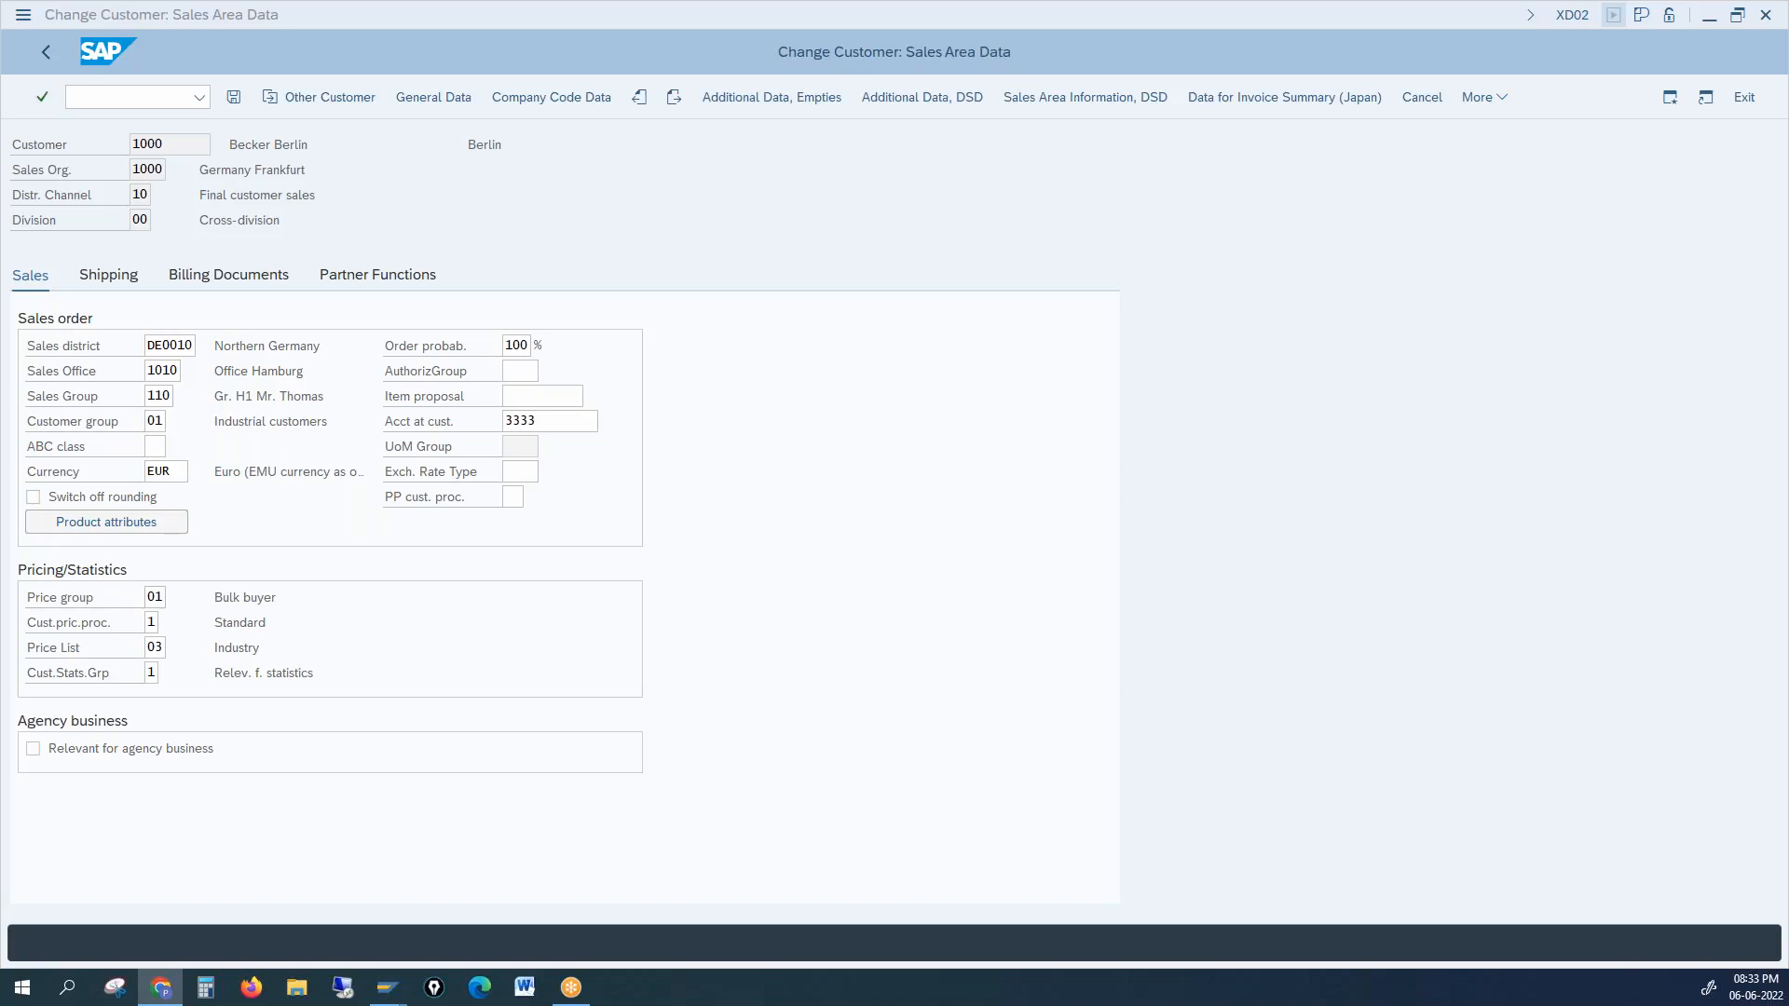
left_click(91, 425)
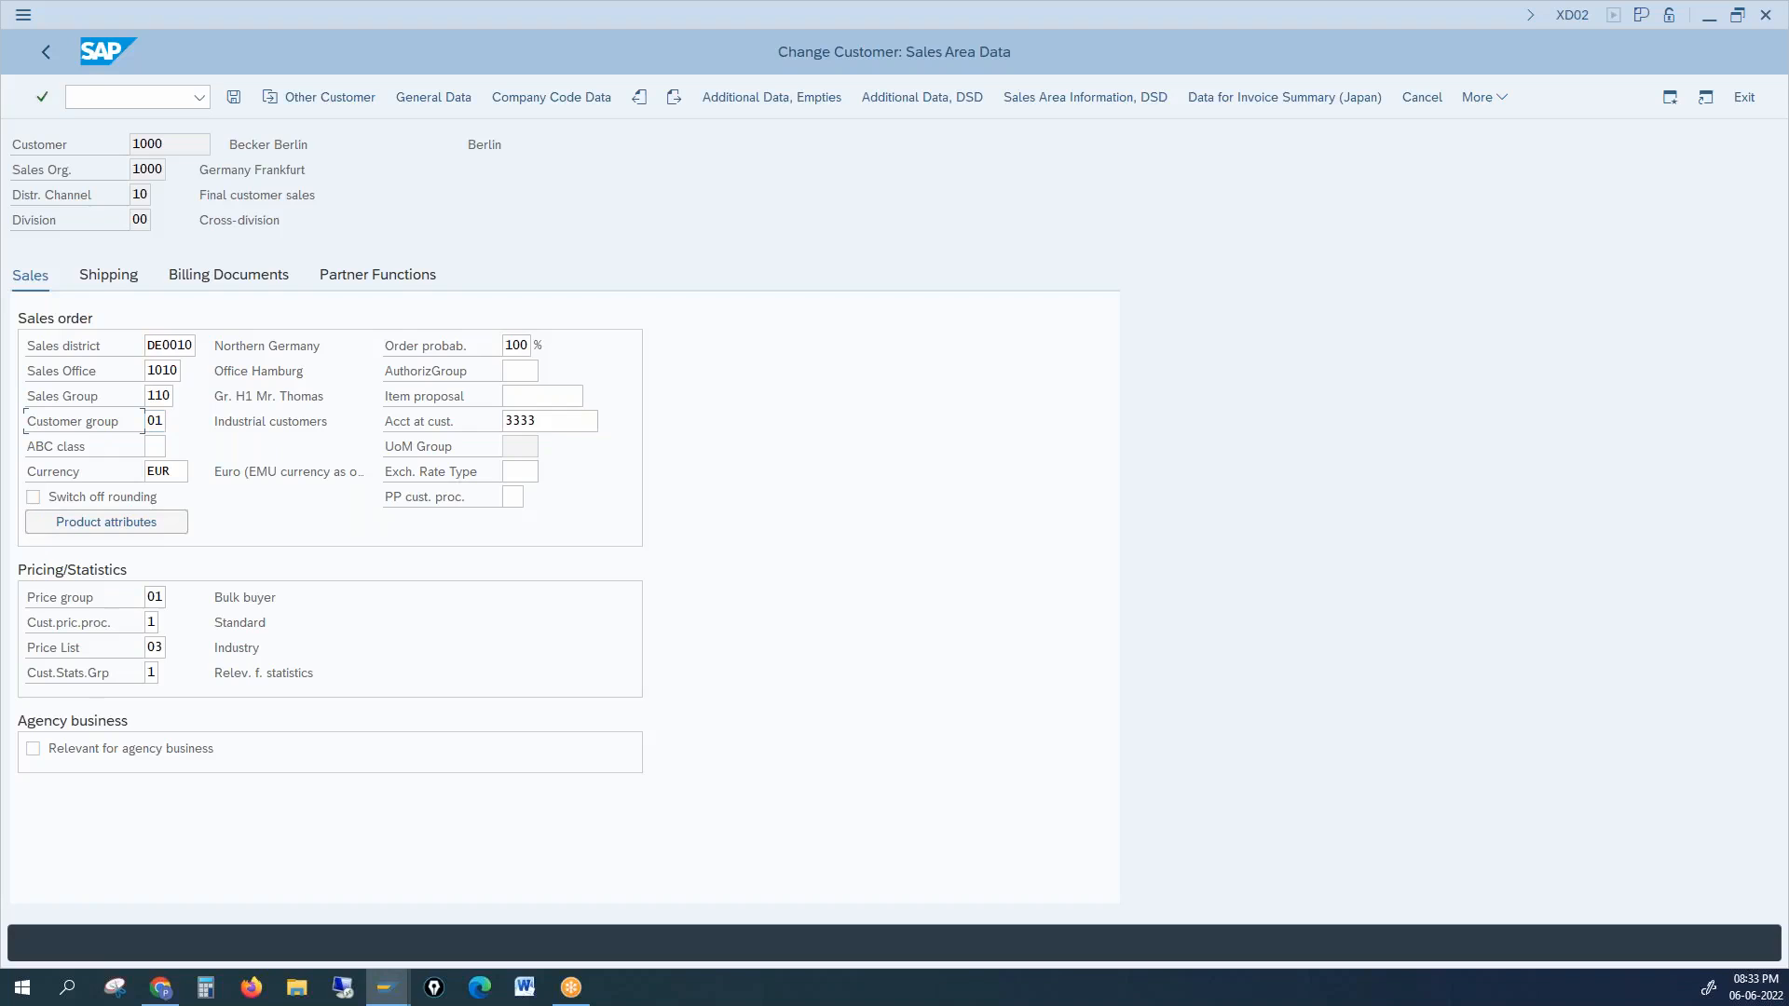
key("Tab")
left_click(189, 647)
key("F1")
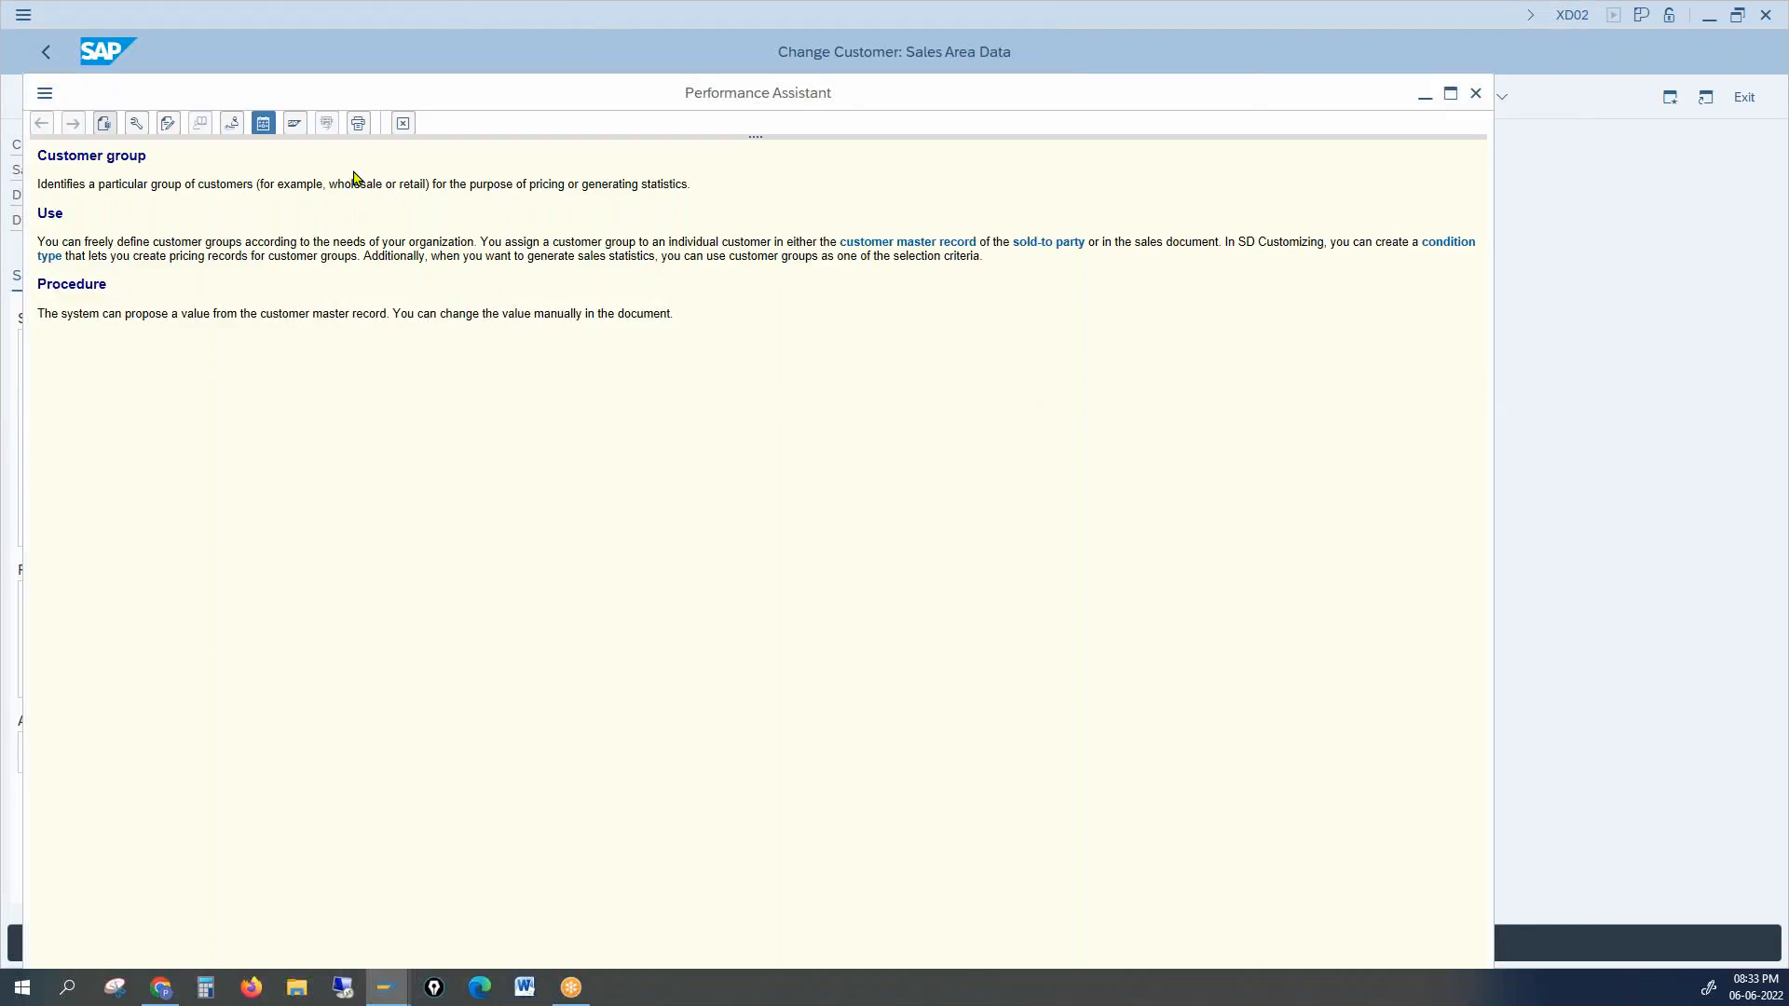
left_click_drag(337, 183, 420, 181)
left_click_drag(529, 183, 563, 184)
left_click(528, 183)
left_click_drag(584, 184, 686, 185)
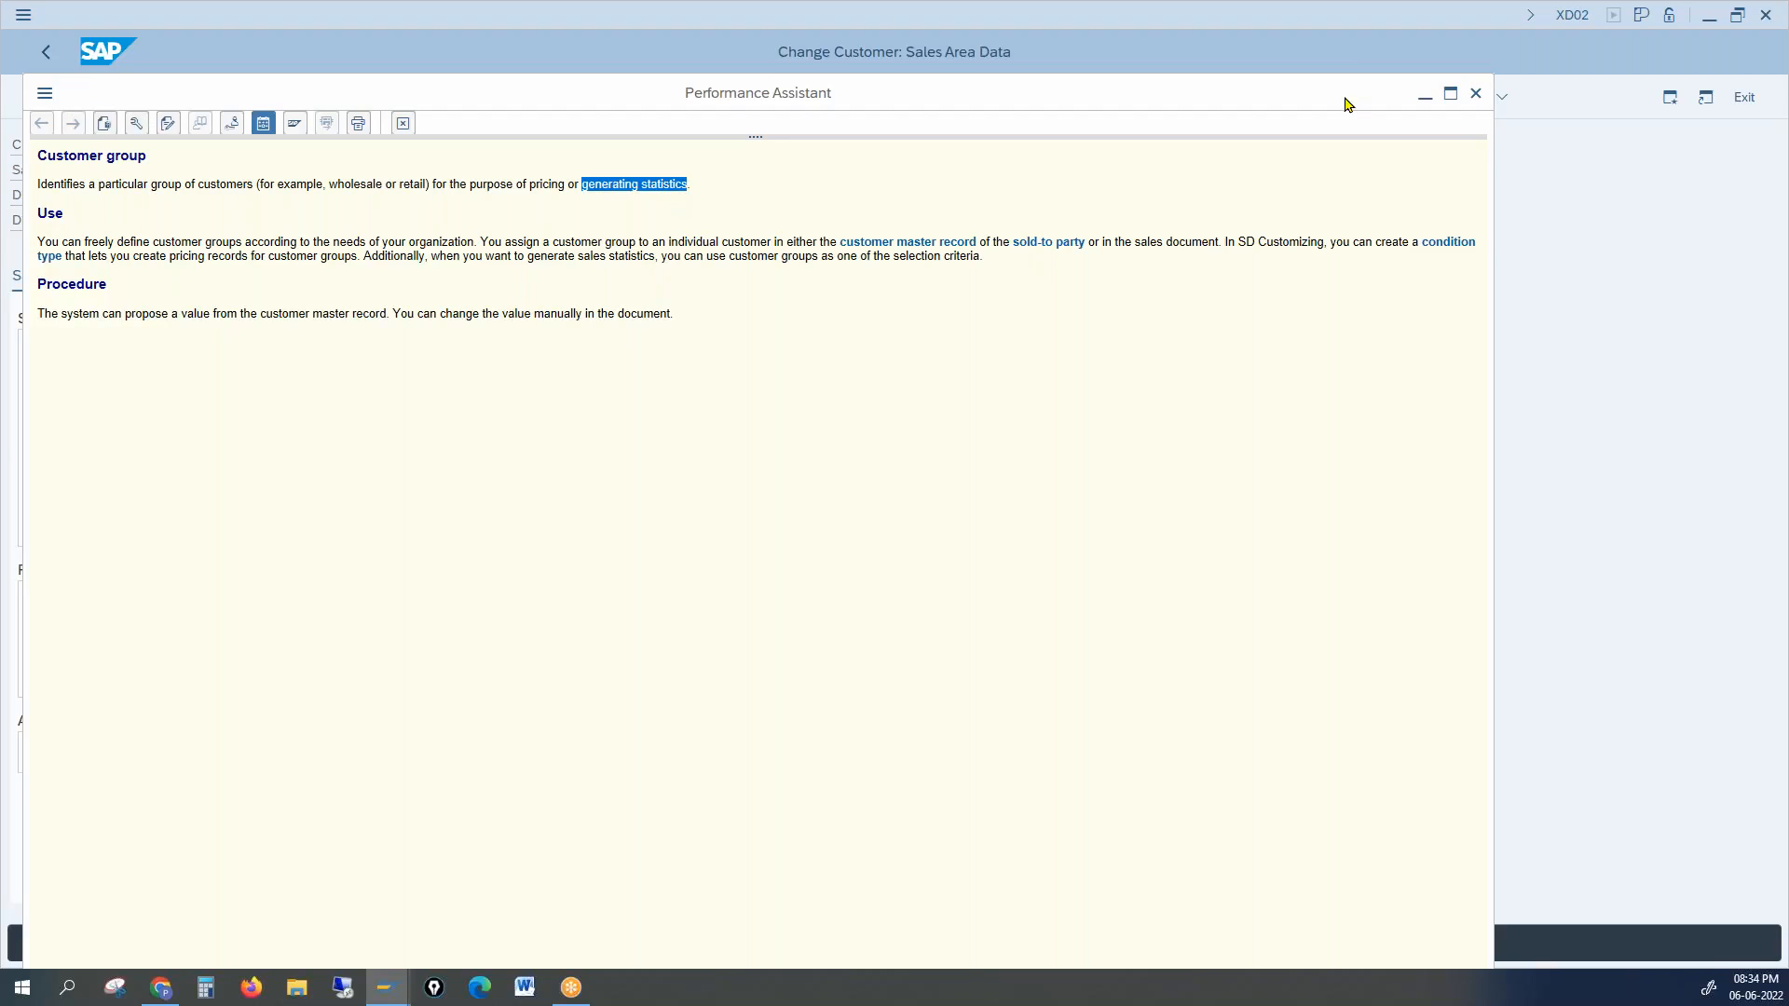
left_click(1477, 94)
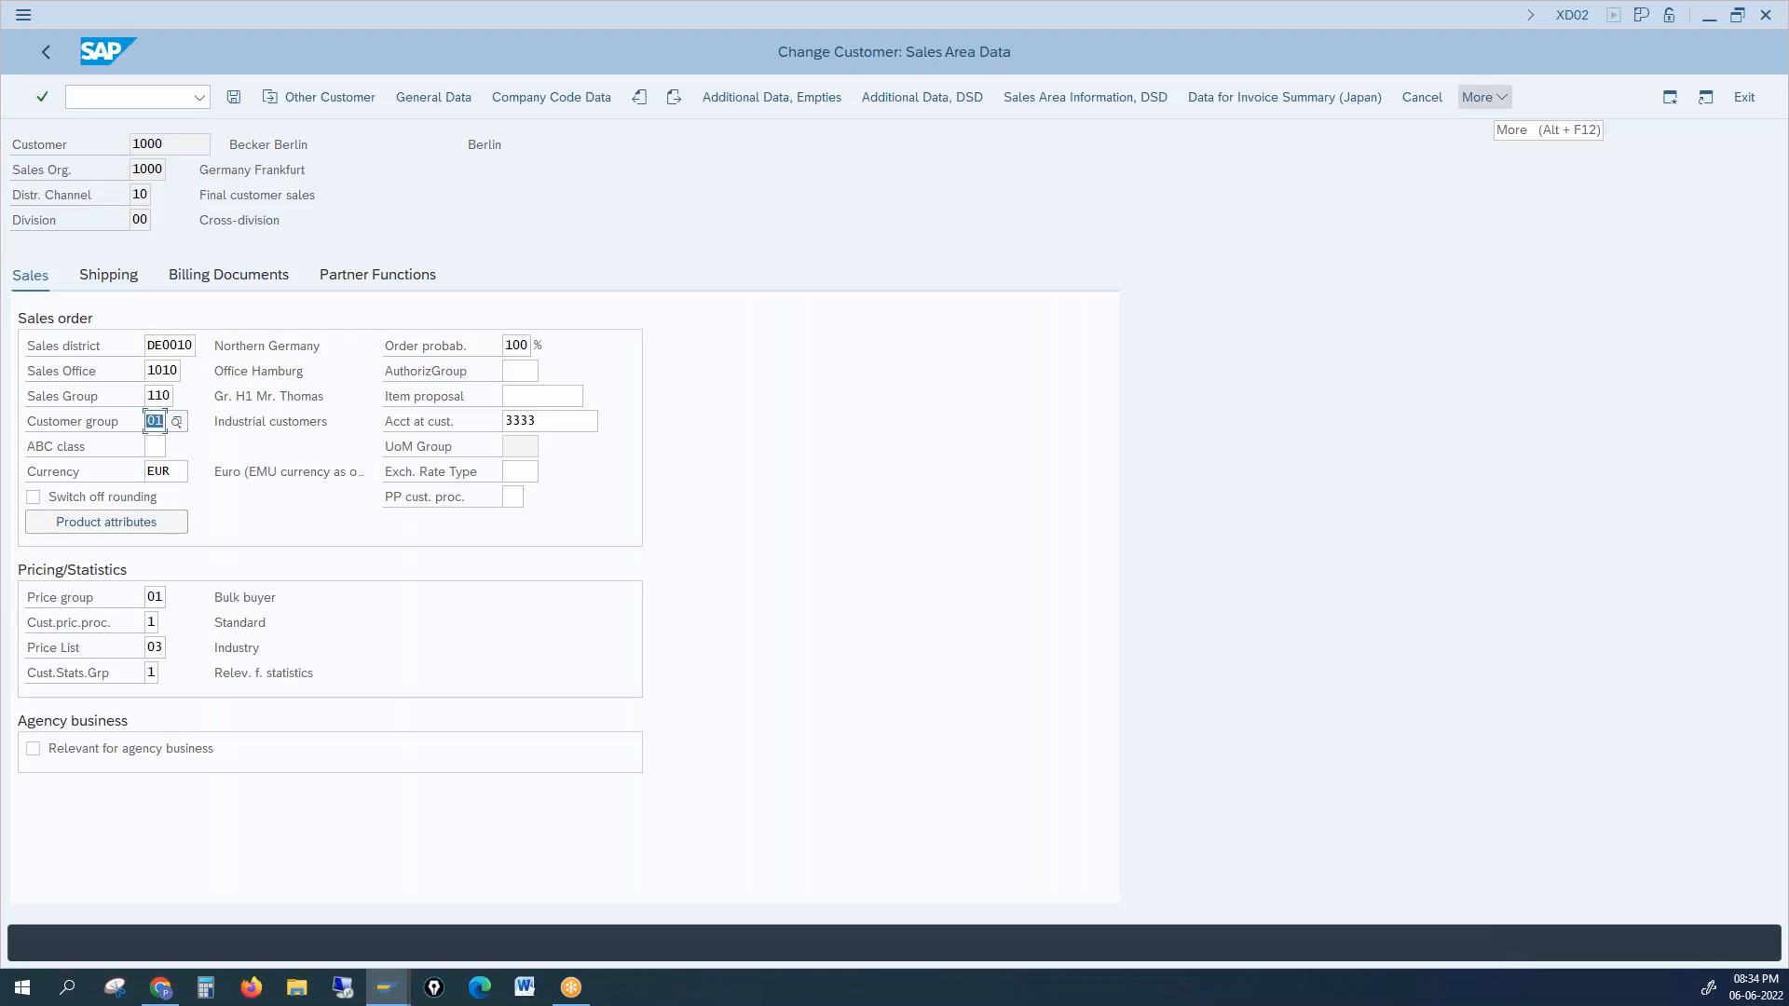
left_click(93, 421)
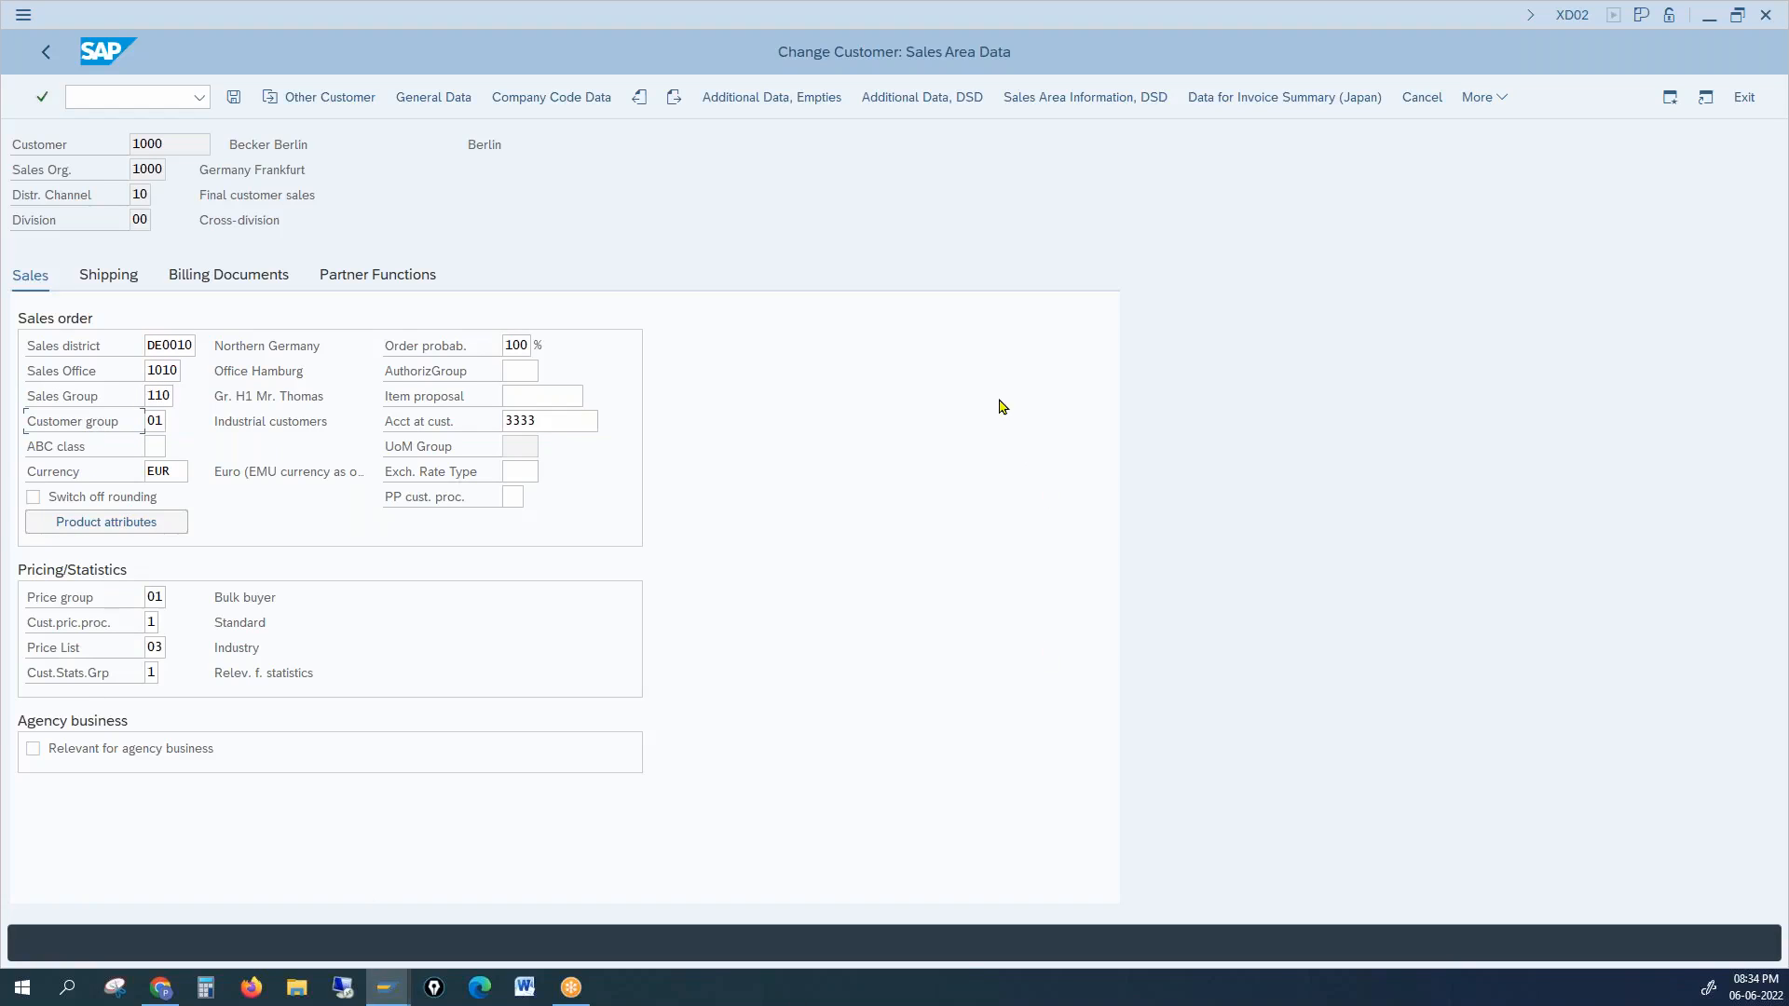
left_click(146, 472)
left_click_drag(167, 476, 137, 476)
Step: Open a second session window and enter OC41 in its command field
left_click(527, 469)
left_click(22, 19)
left_click(131, 216)
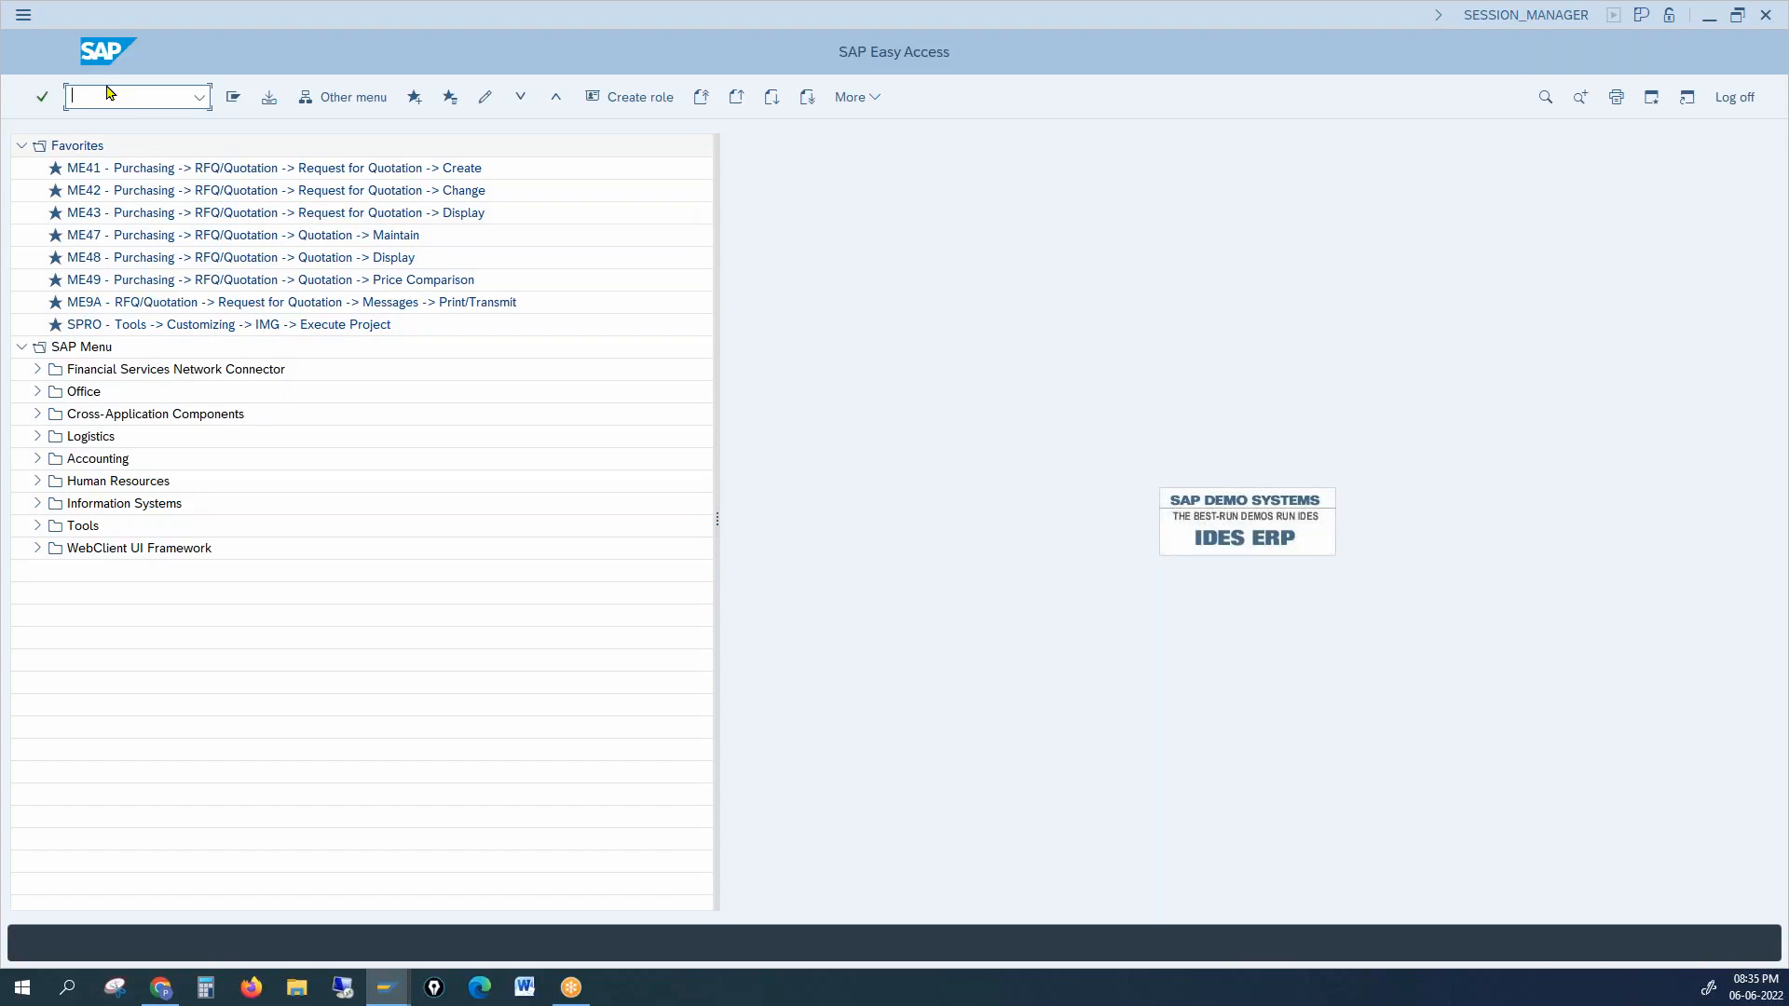
type("oc41")
Step: Show OC41 exchange rates with narrowed Indir.quot and Ratio(from) columns, highlighting types 001 and 0011
key("Return")
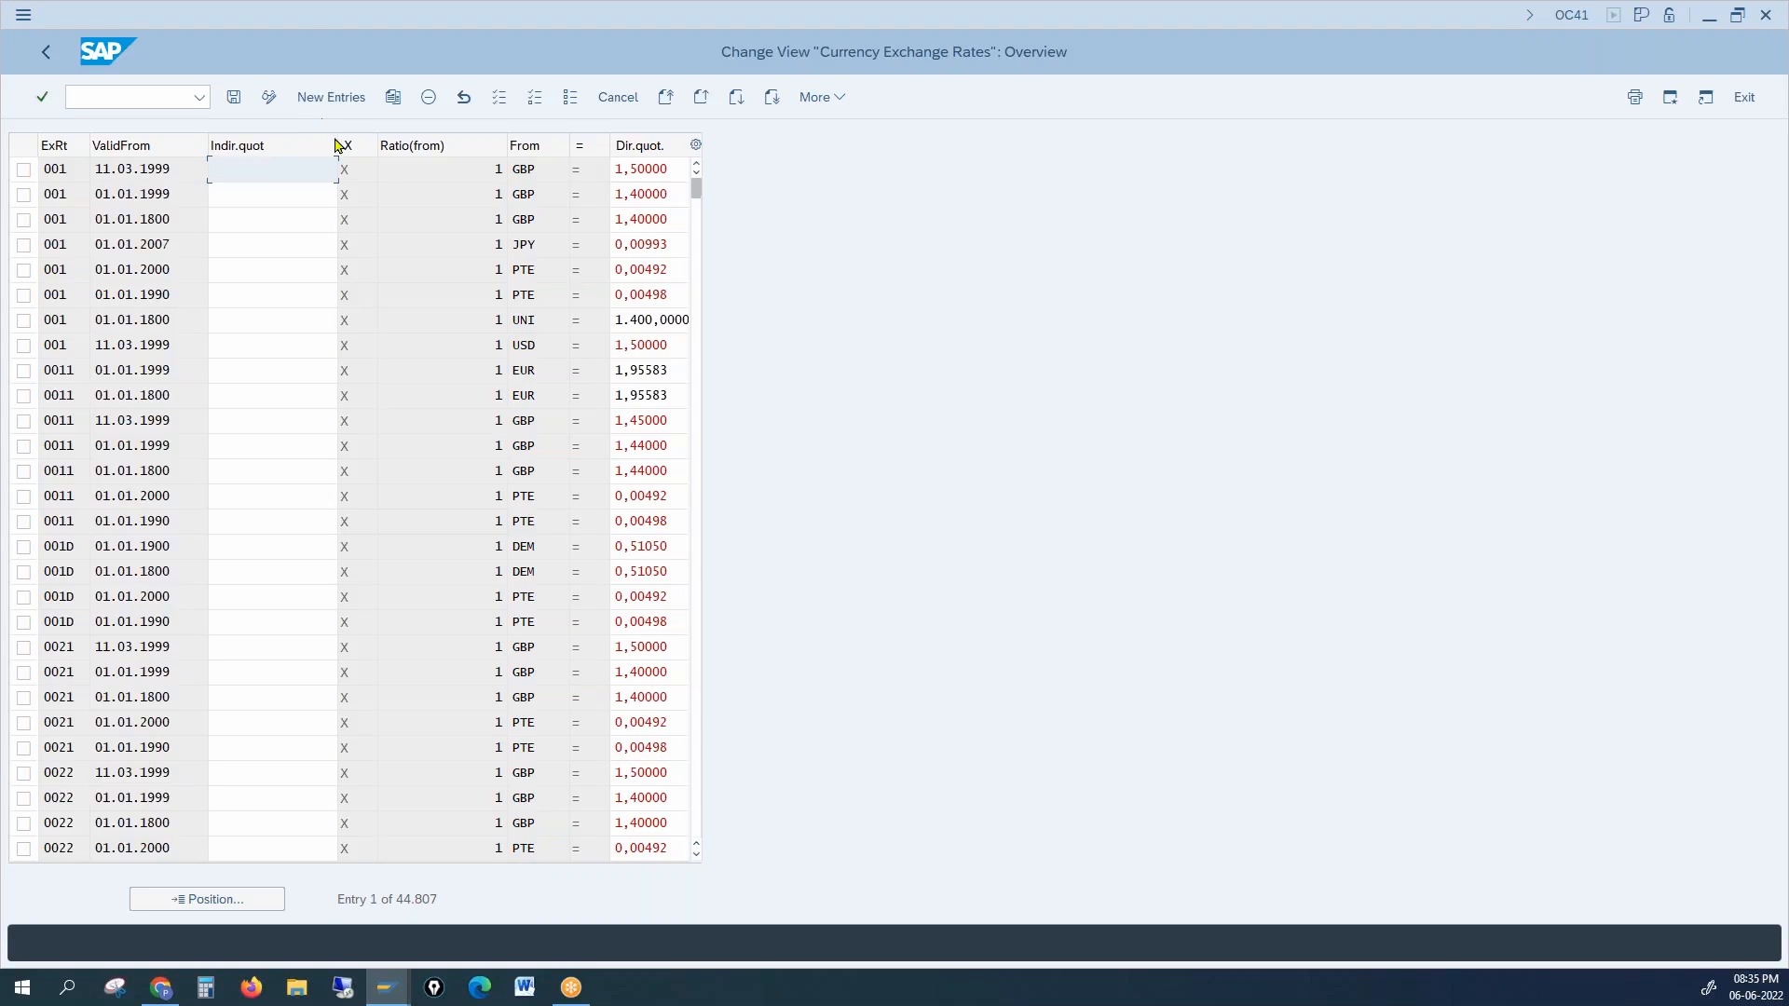
left_click_drag(338, 144, 237, 144)
left_click_drag(403, 147, 279, 150)
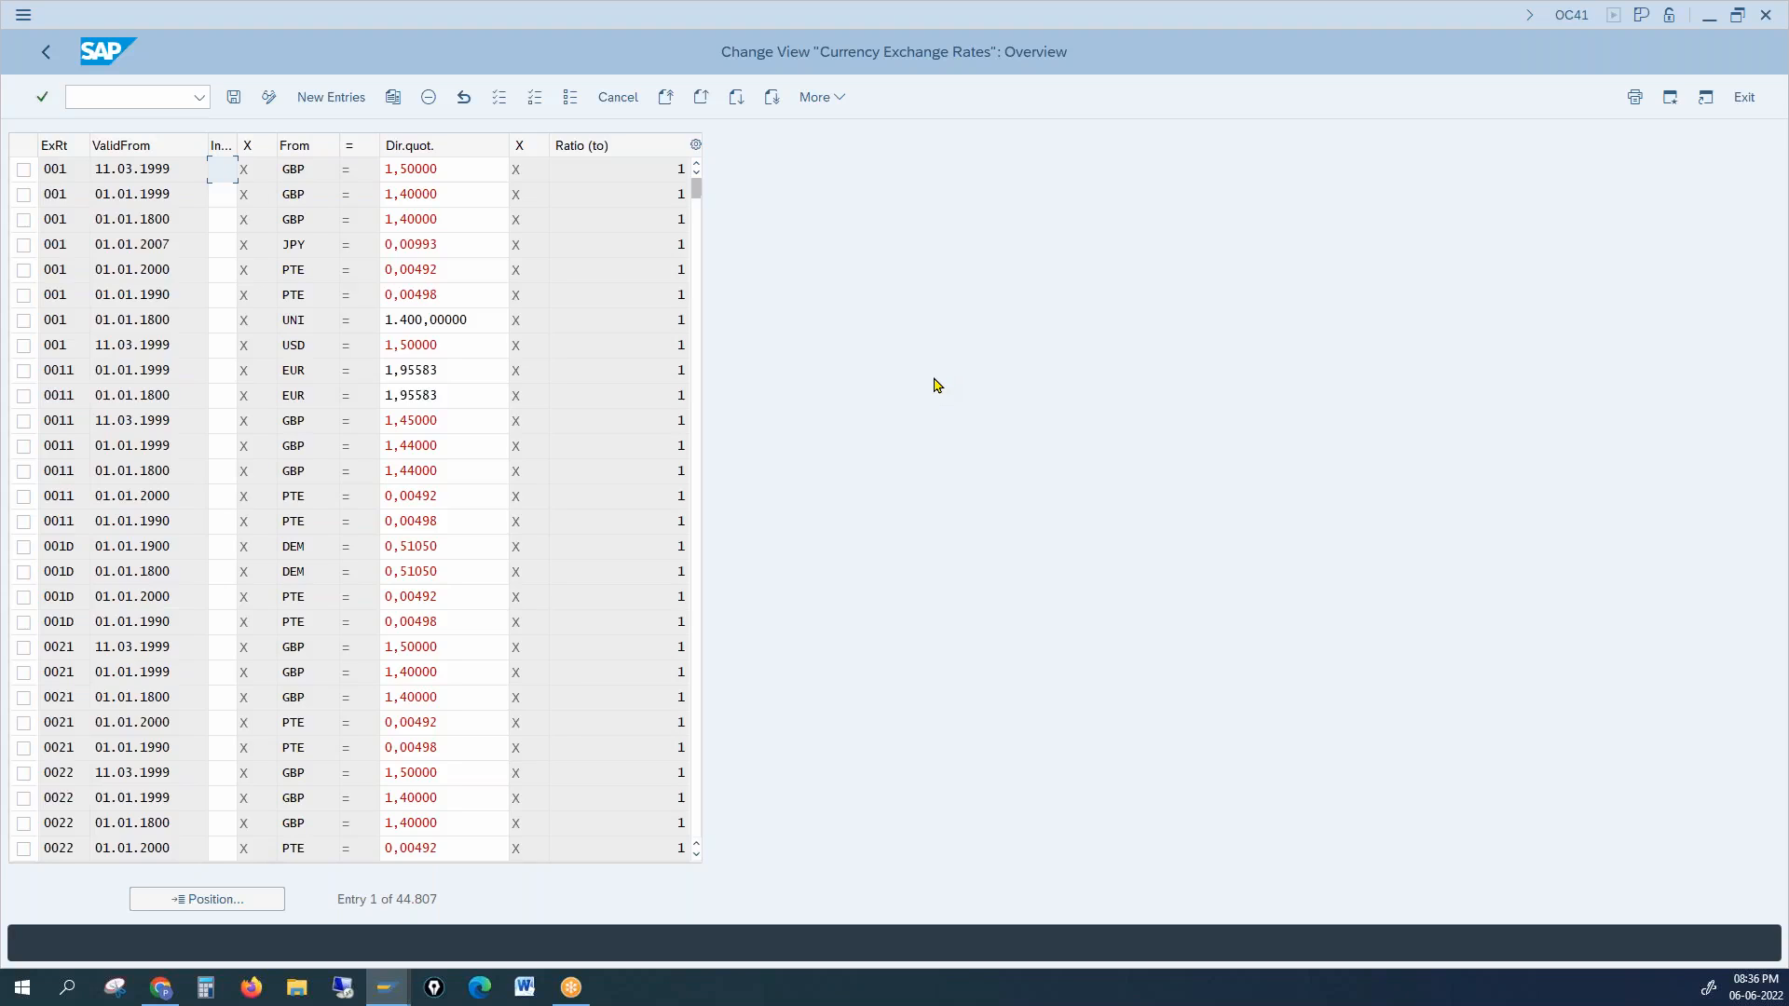
left_click(330, 98)
left_click_drag(70, 169, 23, 169)
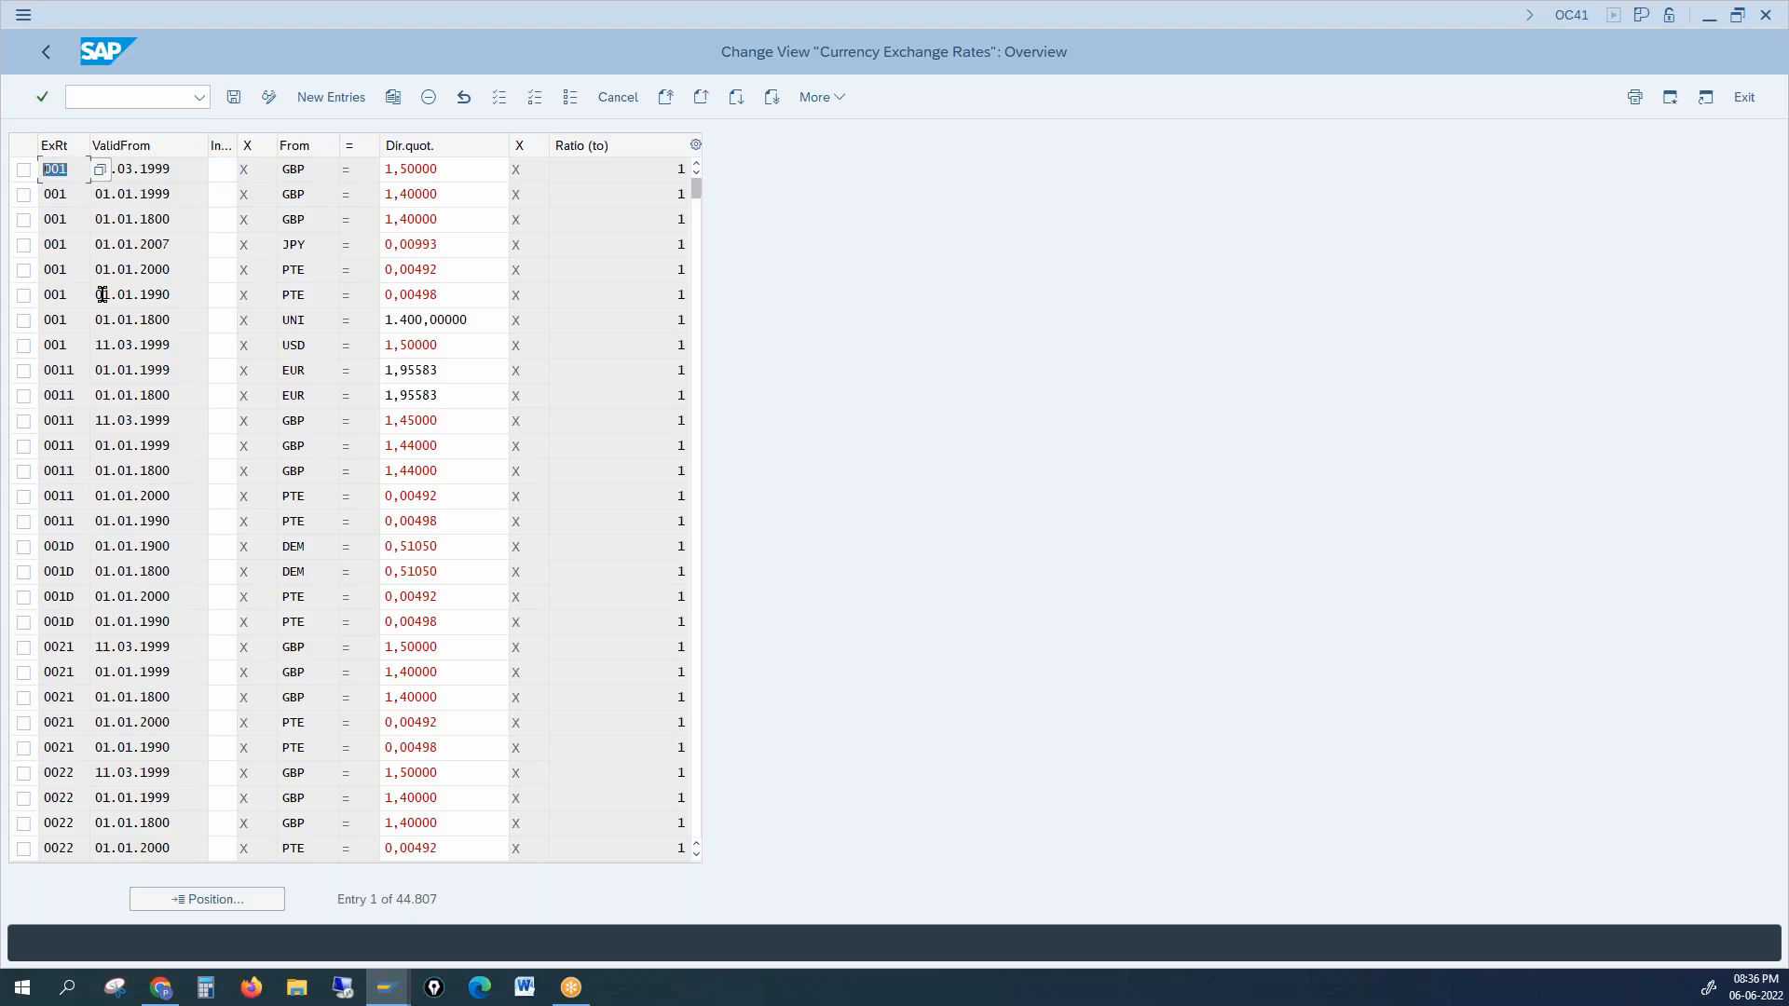
left_click_drag(74, 395, 34, 392)
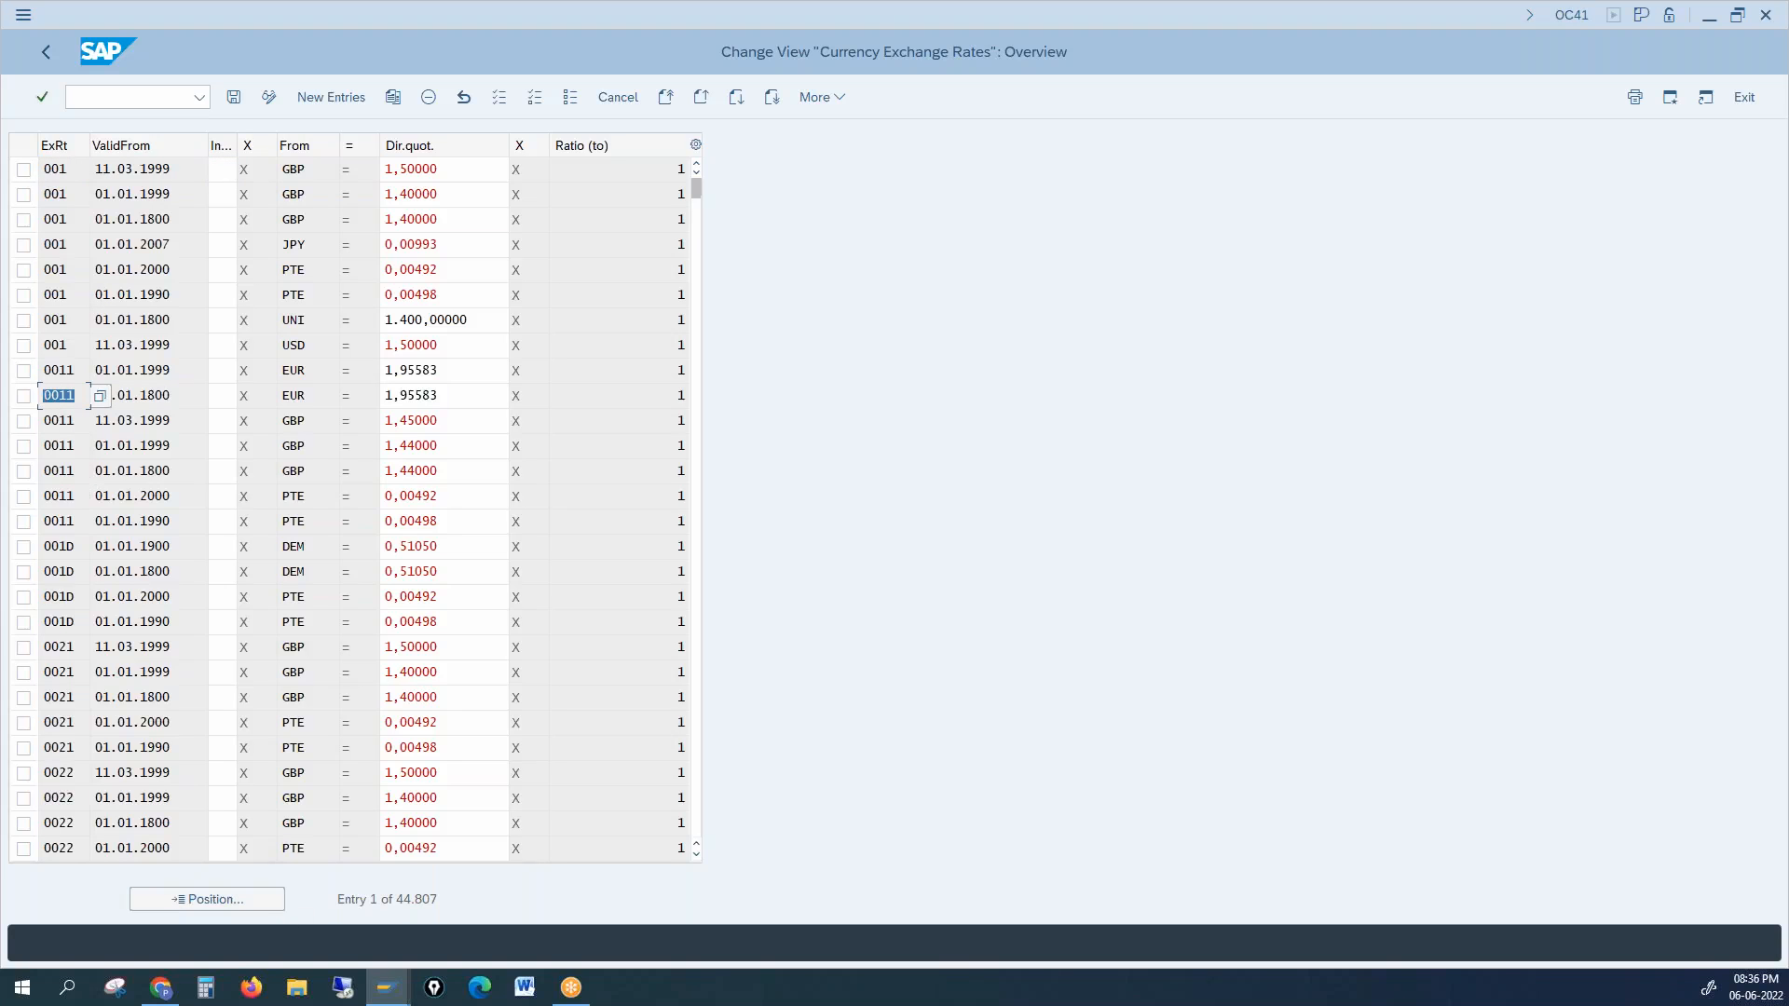
mouse_move(387, 987)
left_click(318, 920)
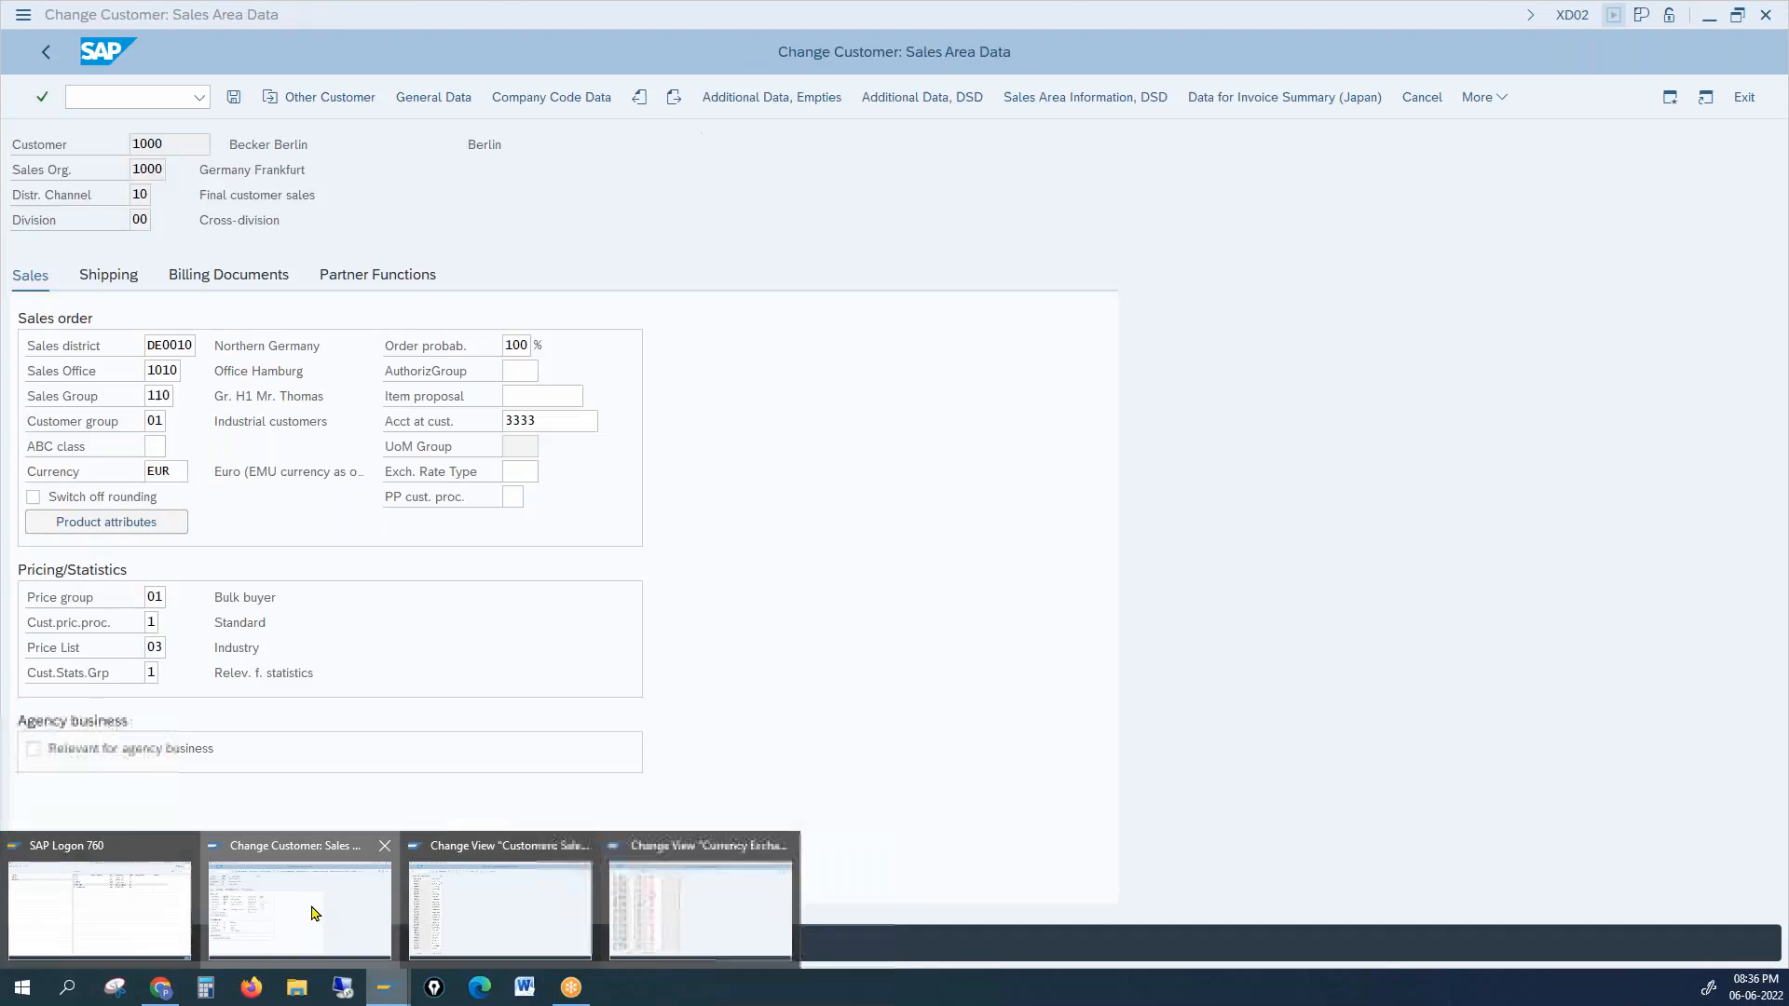
left_click(507, 471)
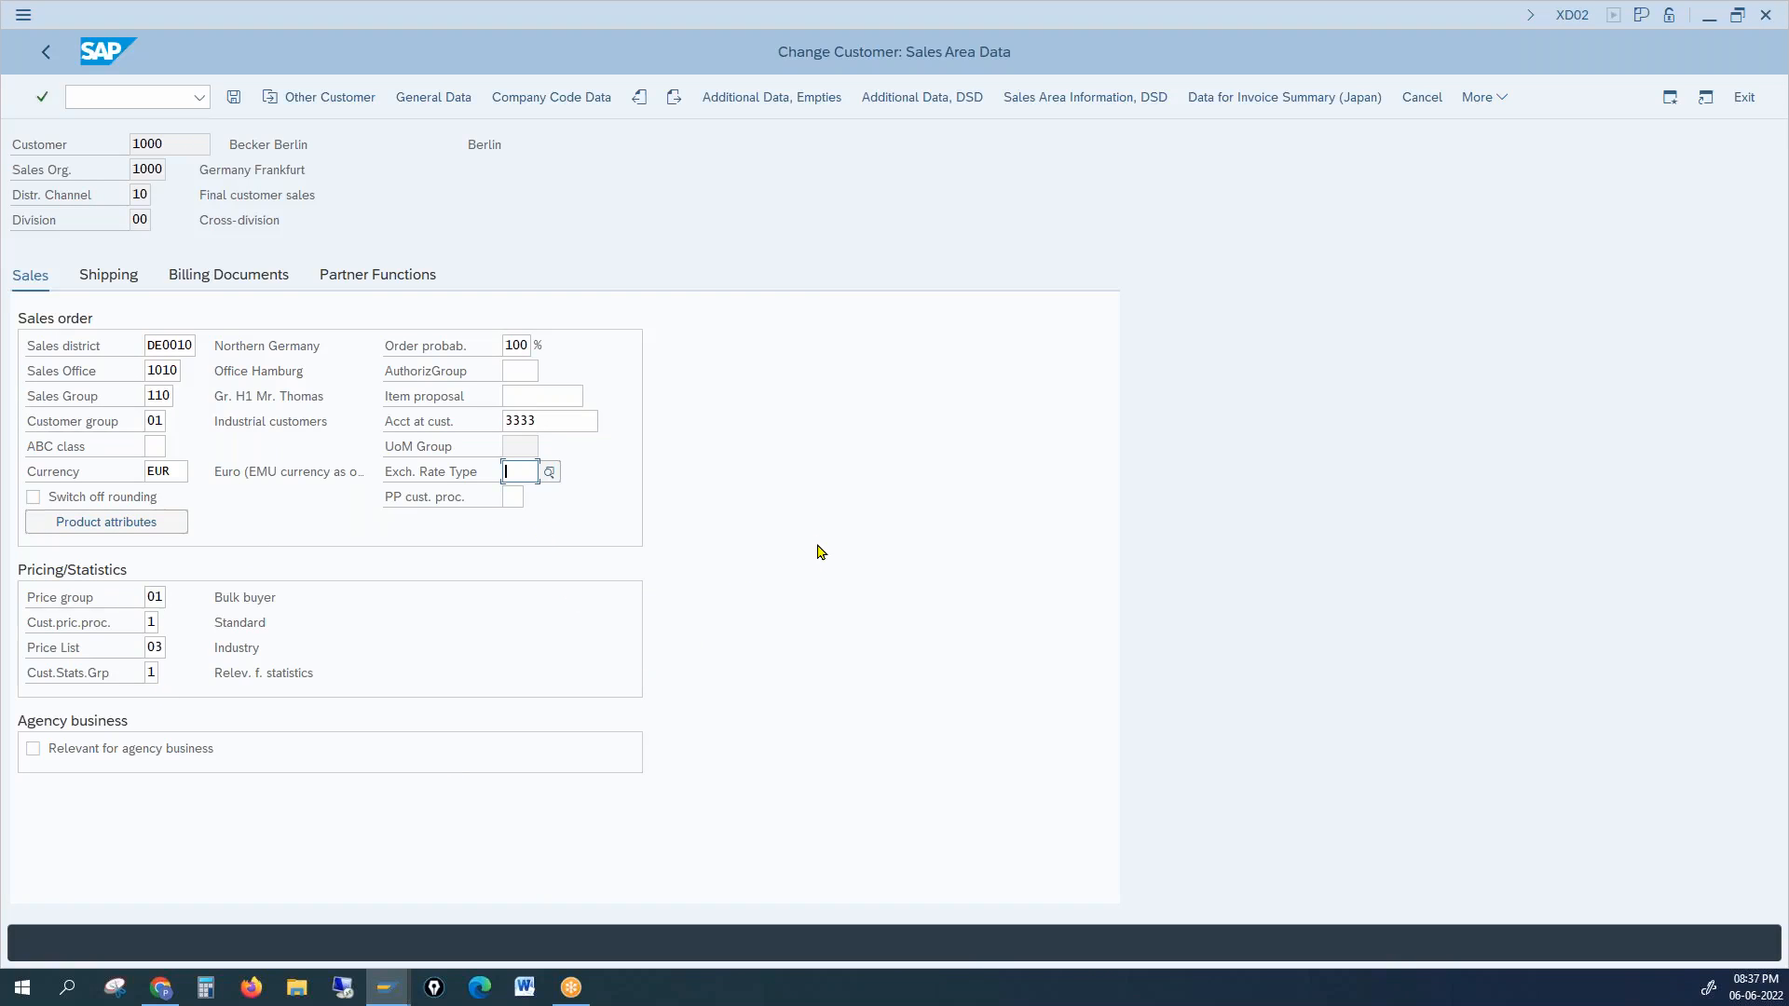
double_click(507, 346)
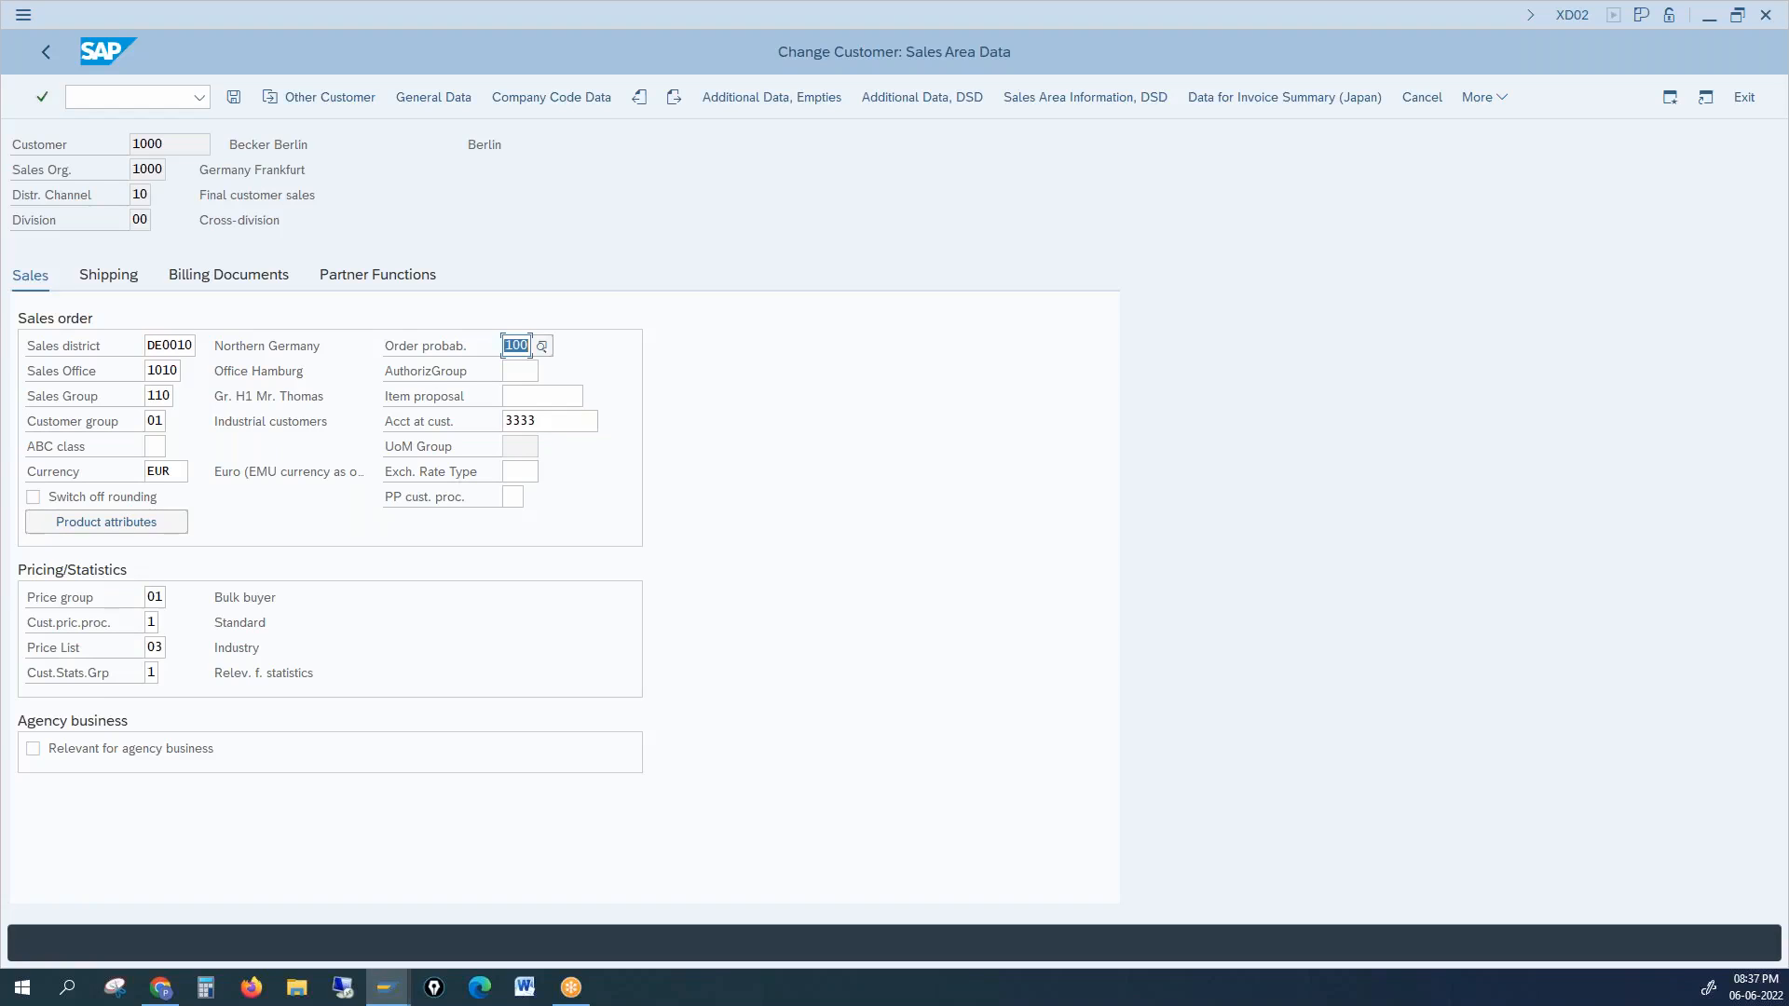
key("alt+Tab")
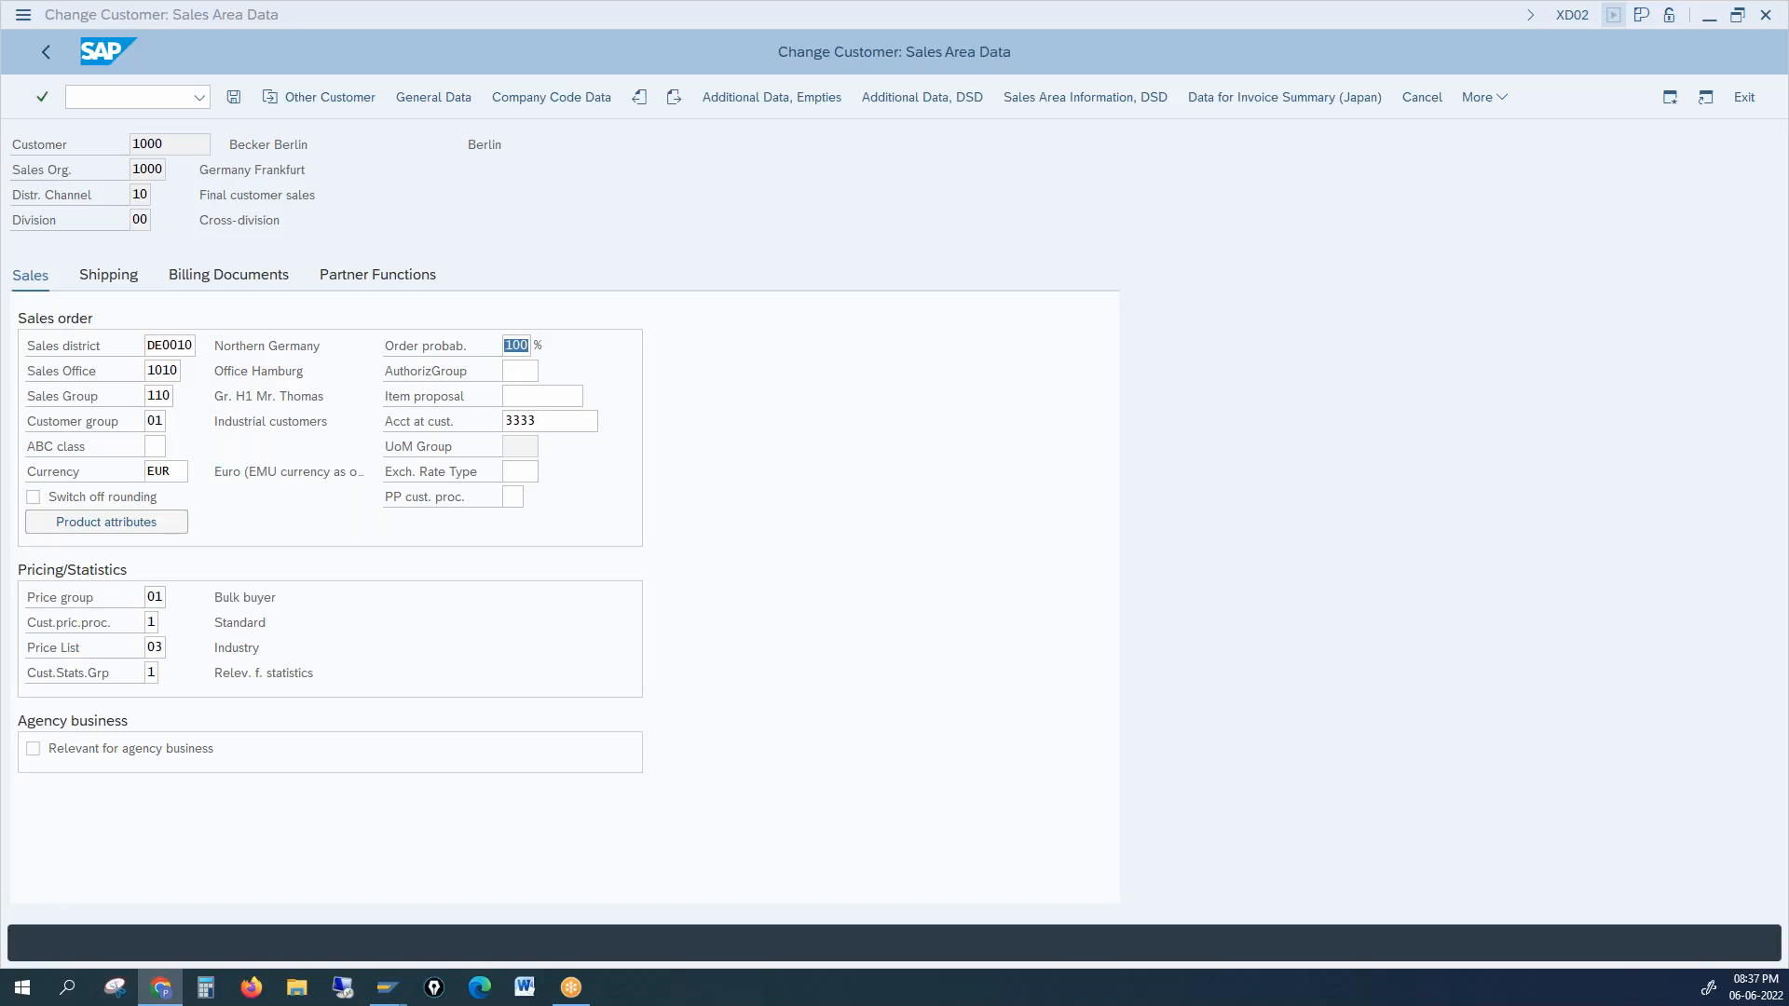
left_click(1289, 351)
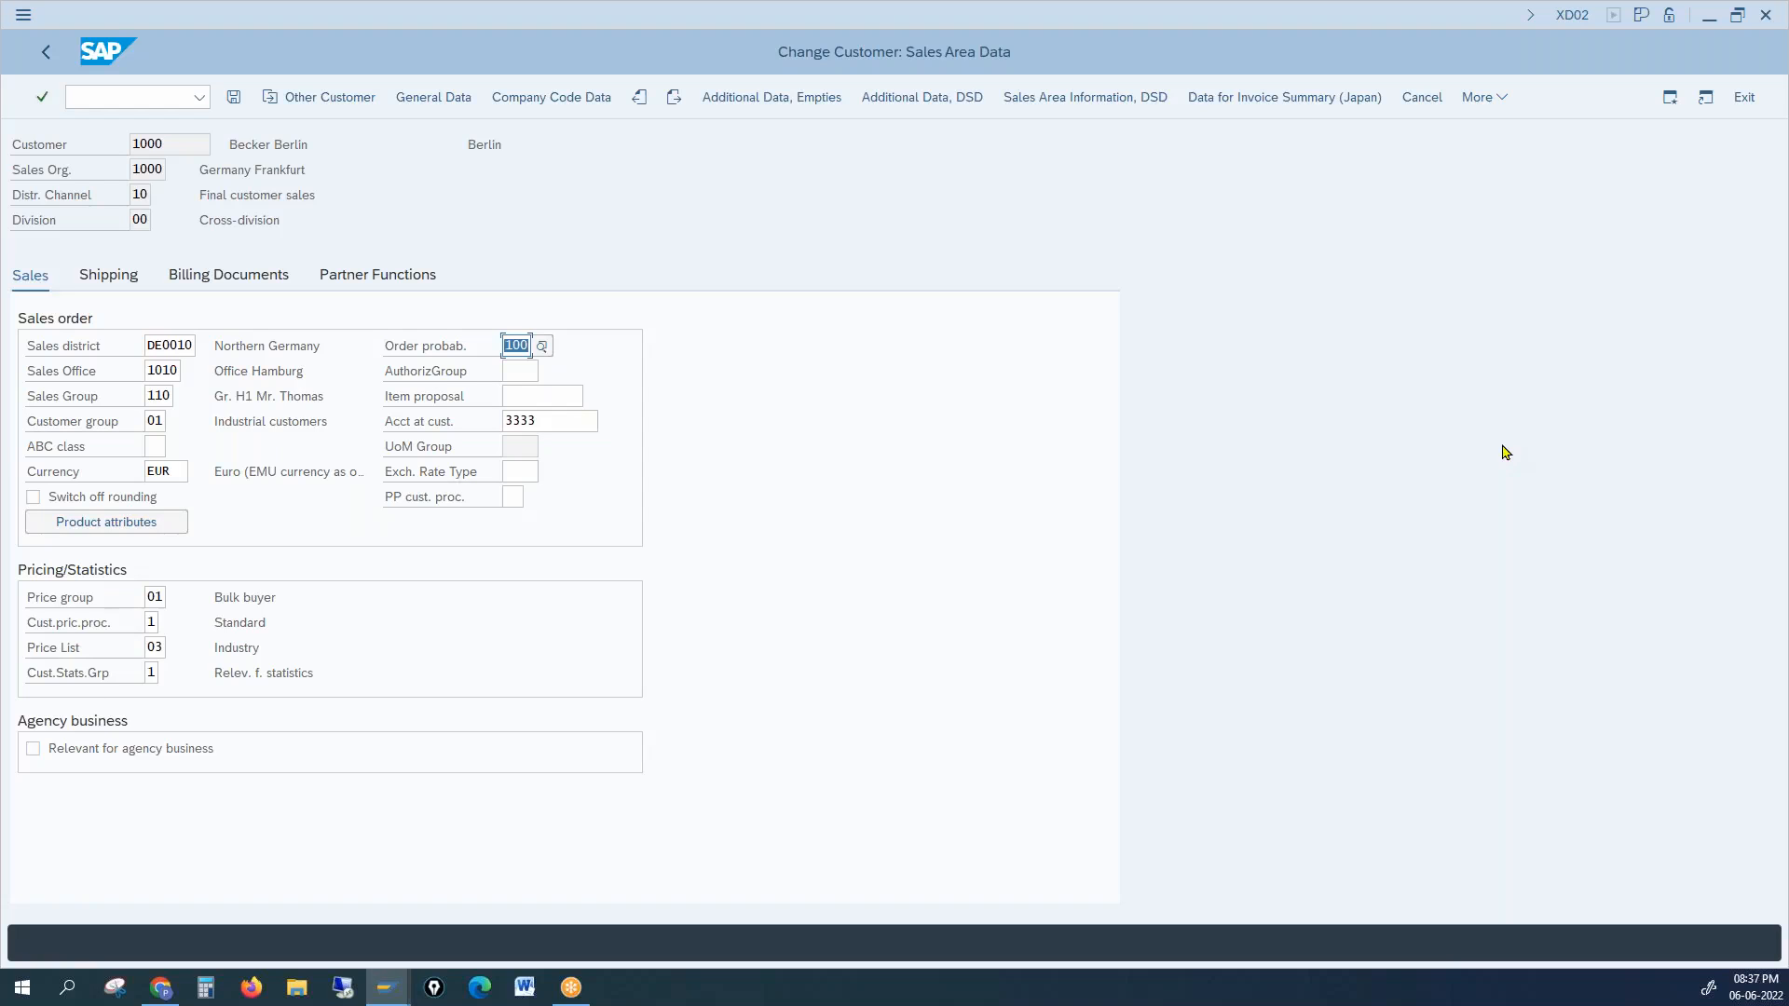
left_click(1703, 457)
left_click_drag(1151, 244, 1136, 301)
left_click_drag(1211, 256, 1272, 257)
left_click_drag(1192, 324, 1264, 329)
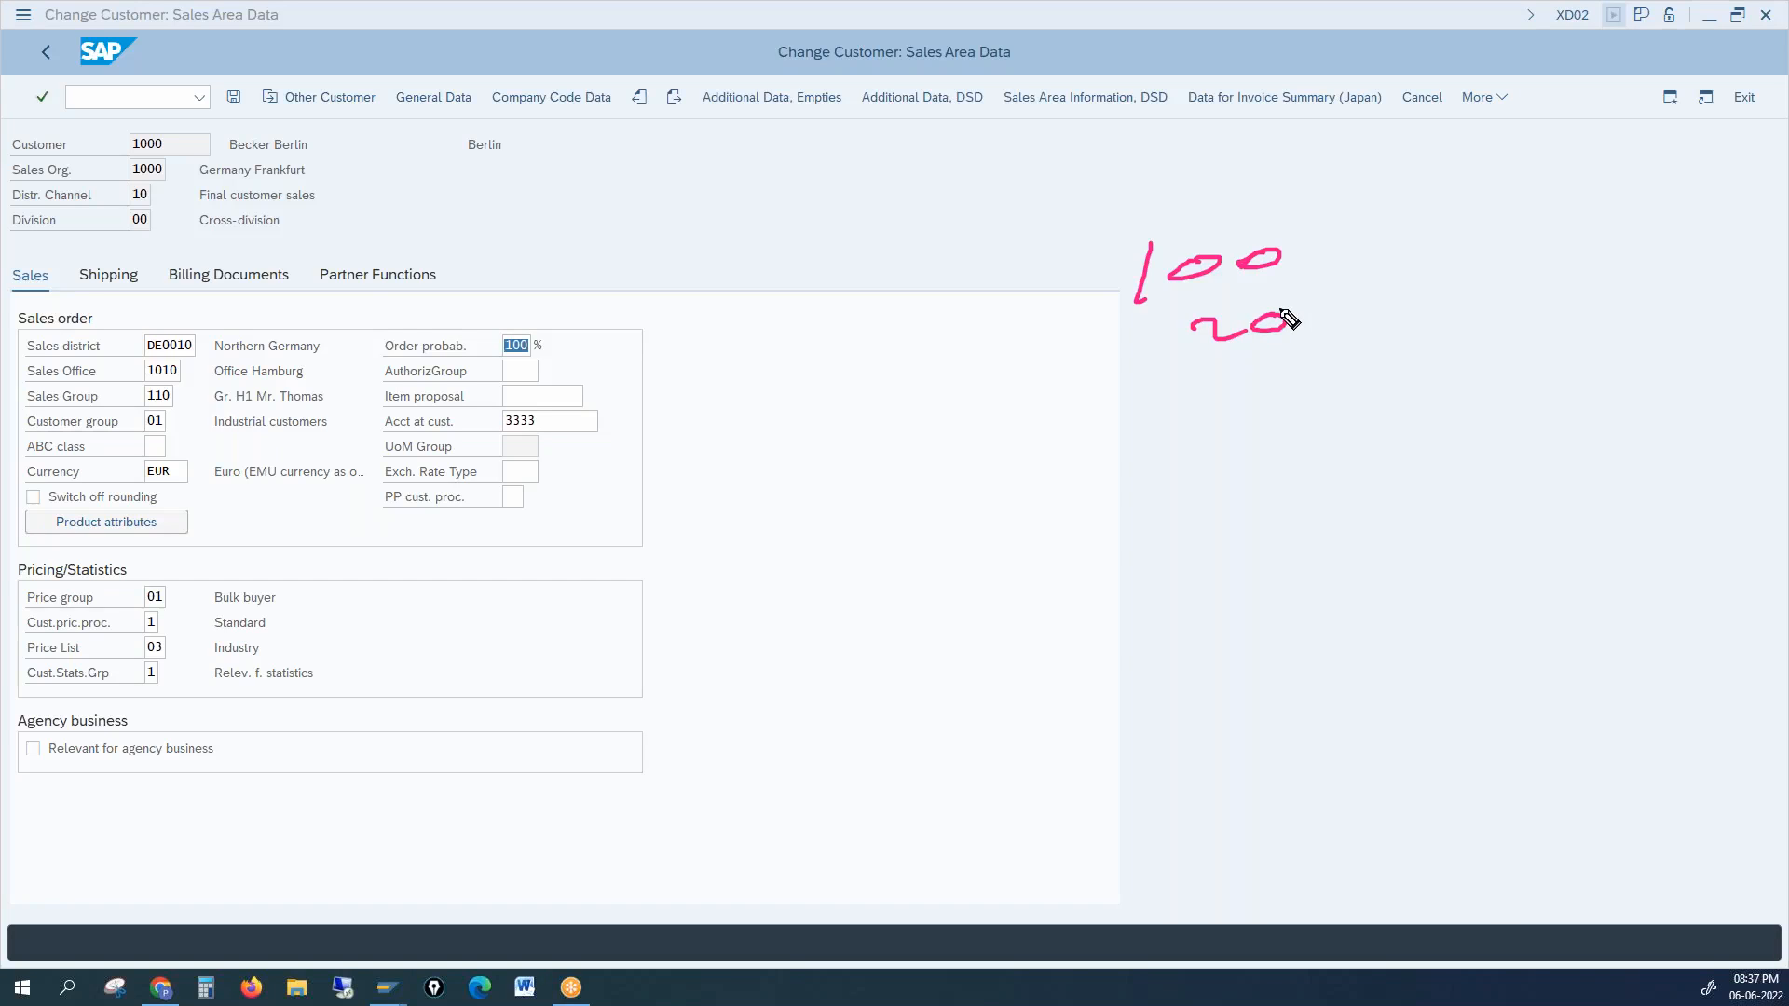
left_click_drag(1578, 216, 1575, 261)
mouse_move(1595, 233)
left_mouse_down()
mouse_move(1608, 291)
mouse_move(1714, 278)
mouse_move(1735, 308)
left_mouse_up()
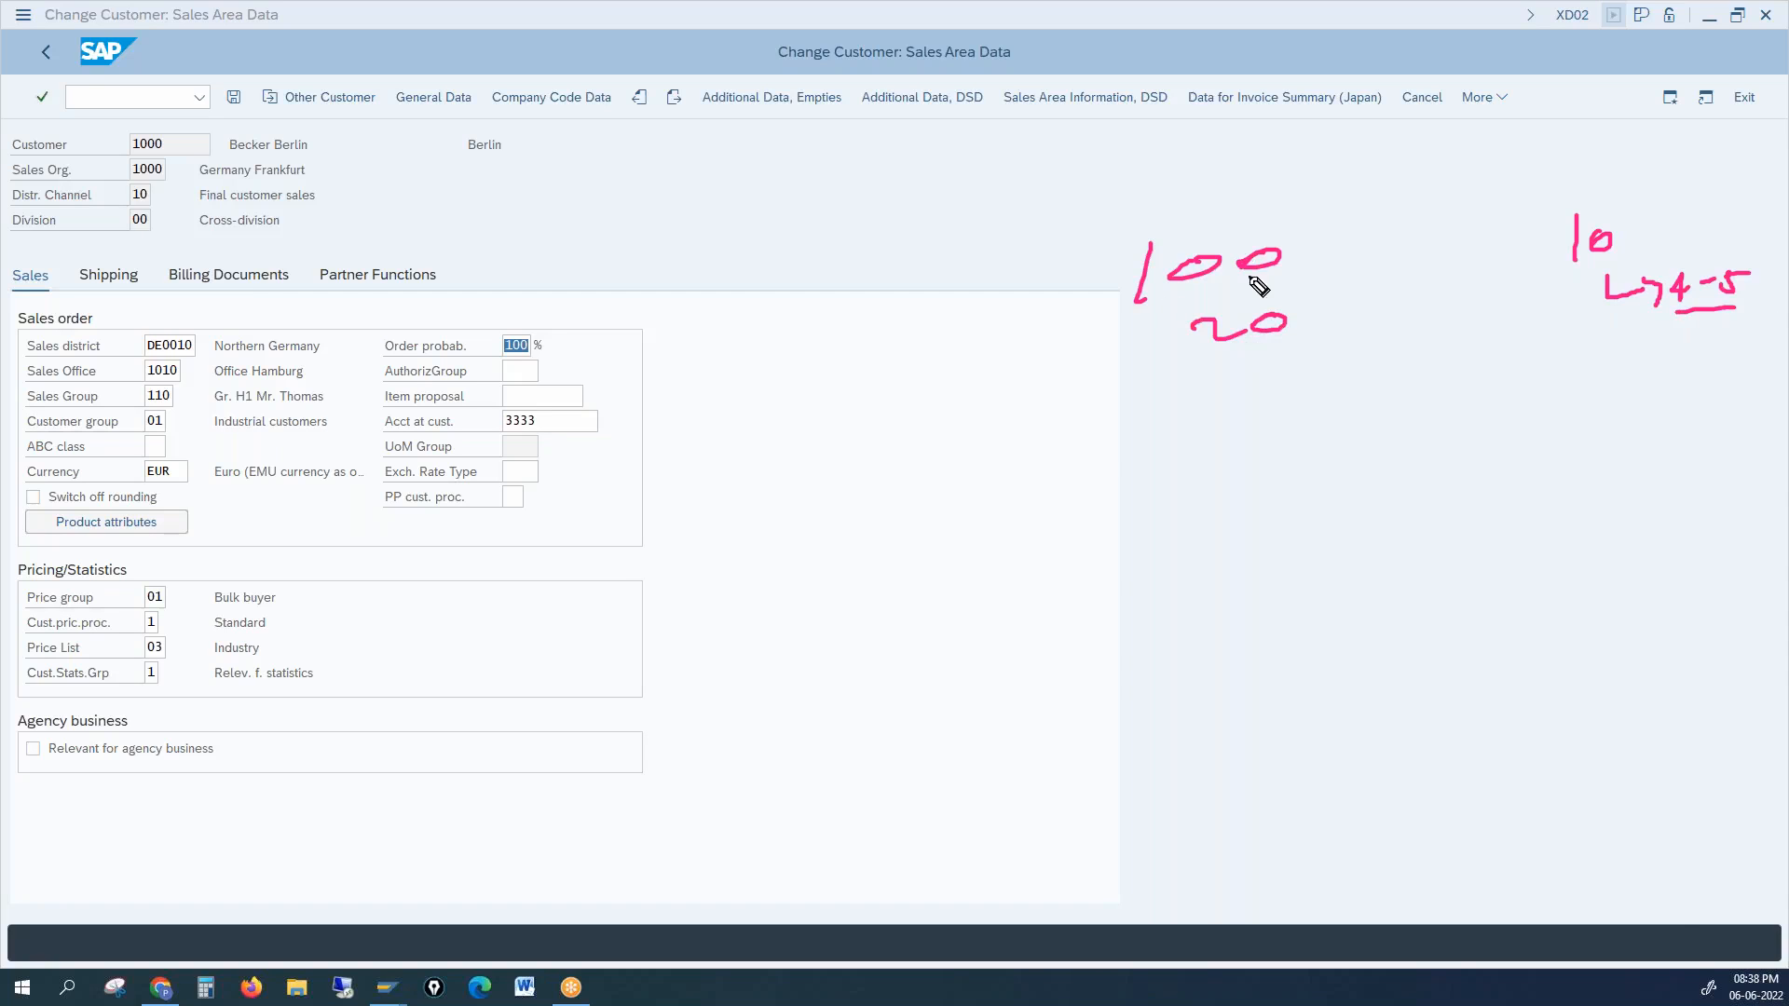
left_click_drag(1293, 253, 1330, 246)
left_click_drag(1219, 373, 1254, 403)
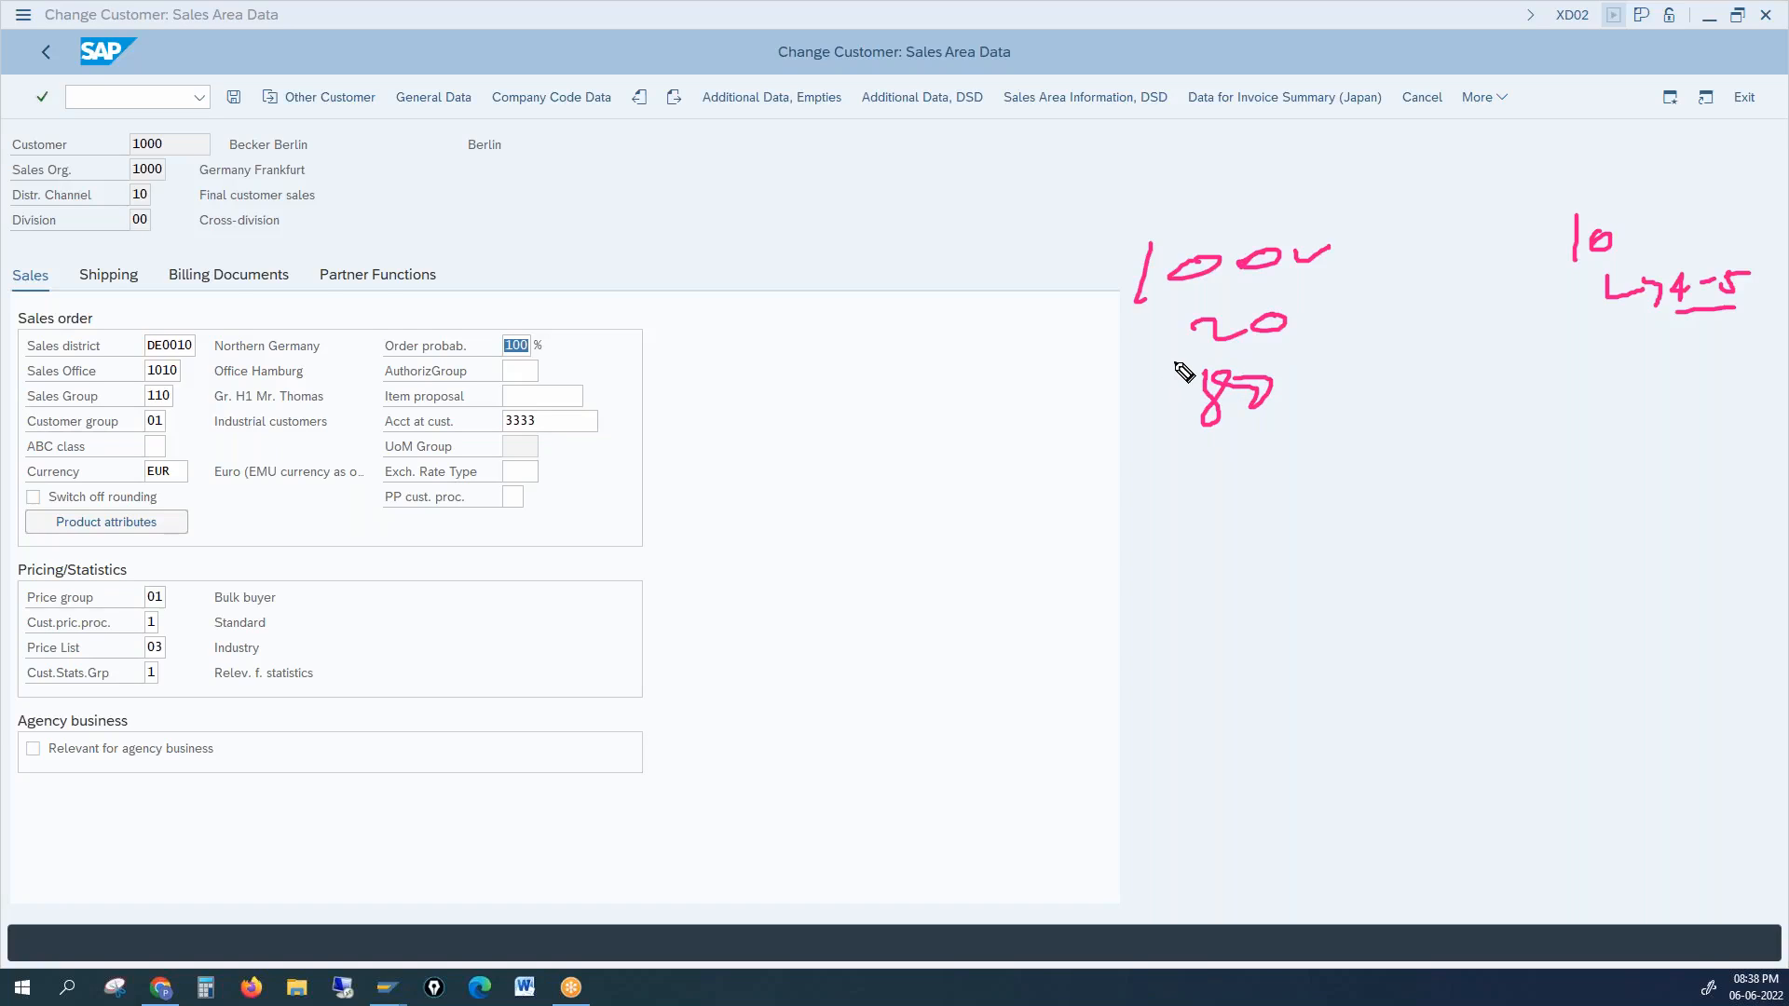
left_click_drag(1286, 391, 1344, 374)
mouse_move(1295, 305)
left_mouse_down()
mouse_move(1313, 330)
mouse_move(1297, 331)
left_mouse_up()
left_click_drag(388, 356, 461, 355)
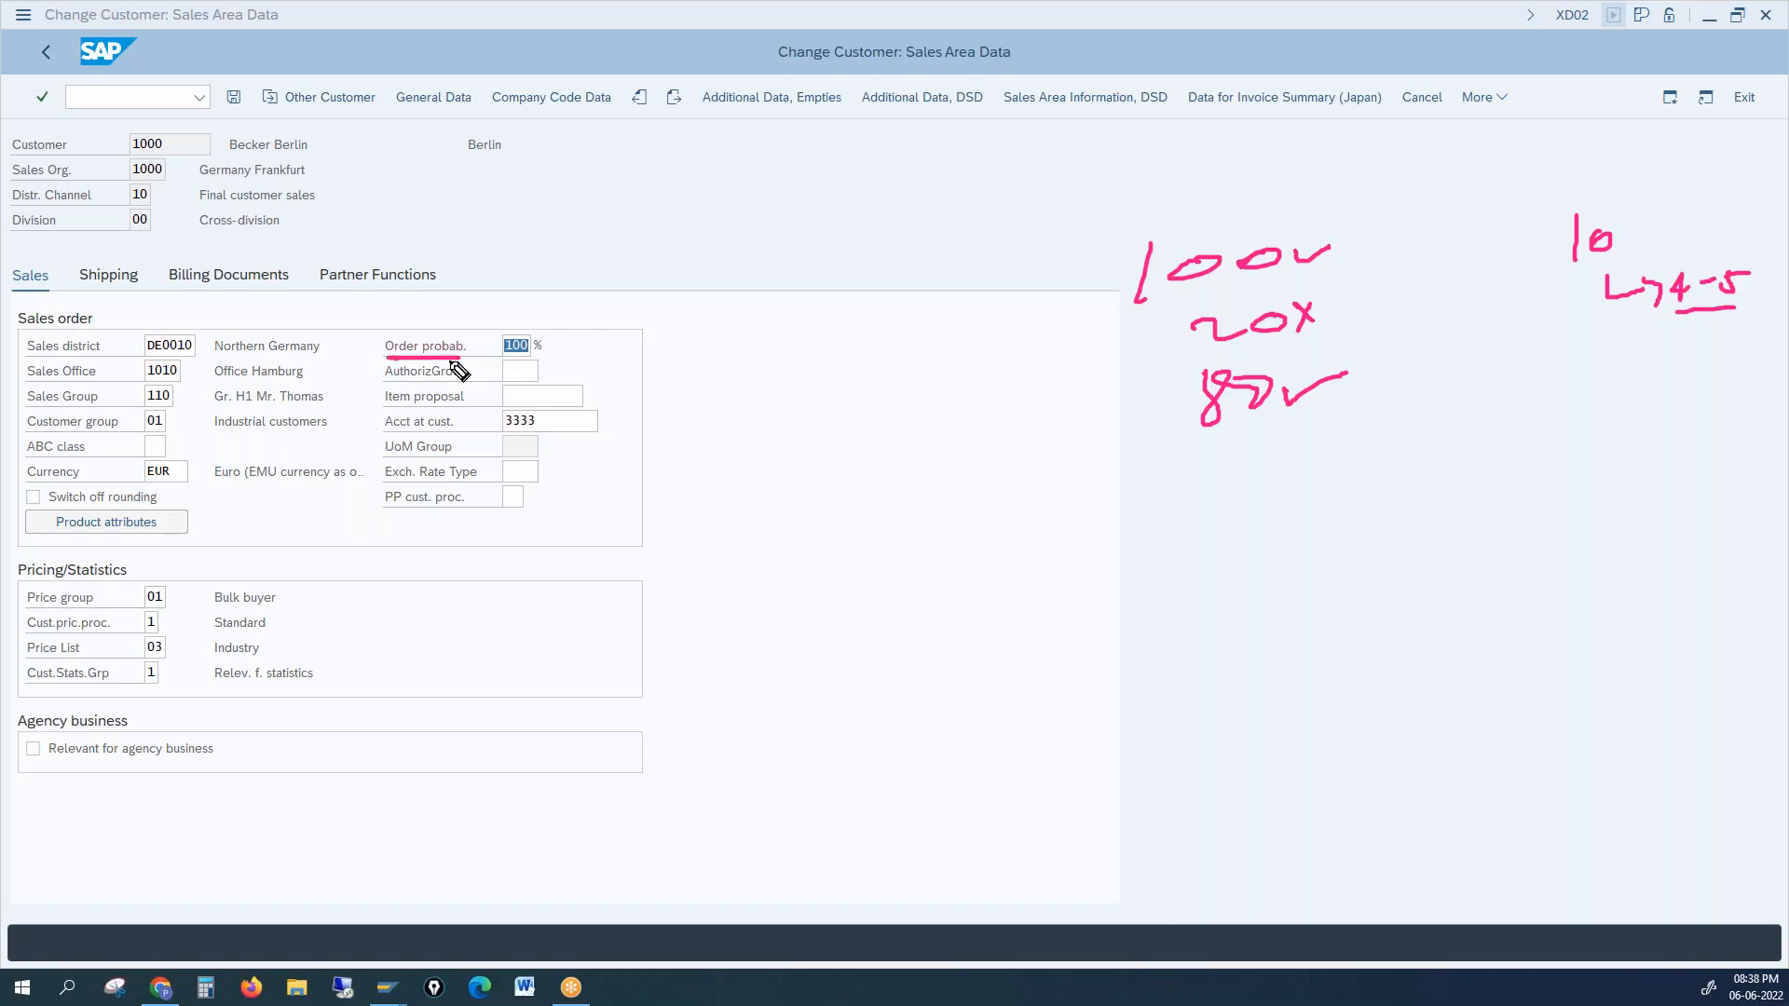
left_click_drag(1279, 389, 1363, 370)
left_click_drag(1276, 387, 1373, 370)
mouse_move(509, 320)
left_mouse_down()
mouse_move(486, 347)
mouse_move(532, 368)
mouse_move(508, 320)
left_mouse_up()
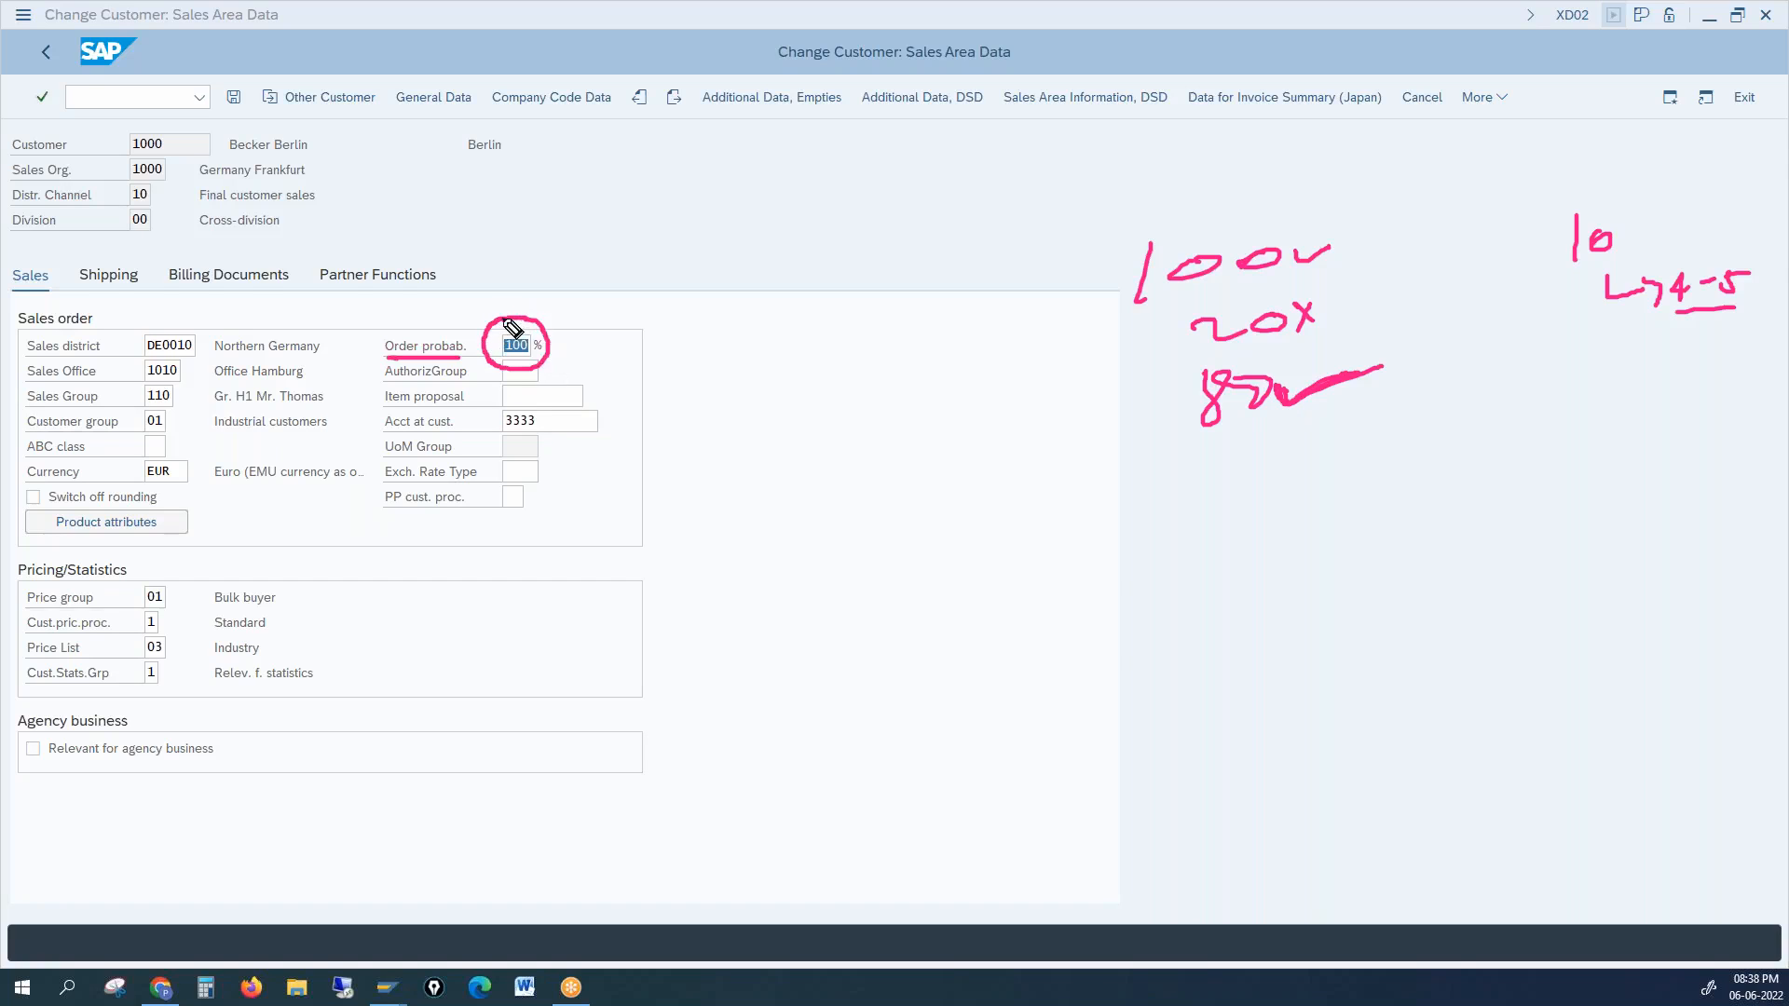
left_click_drag(174, 139, 235, 120)
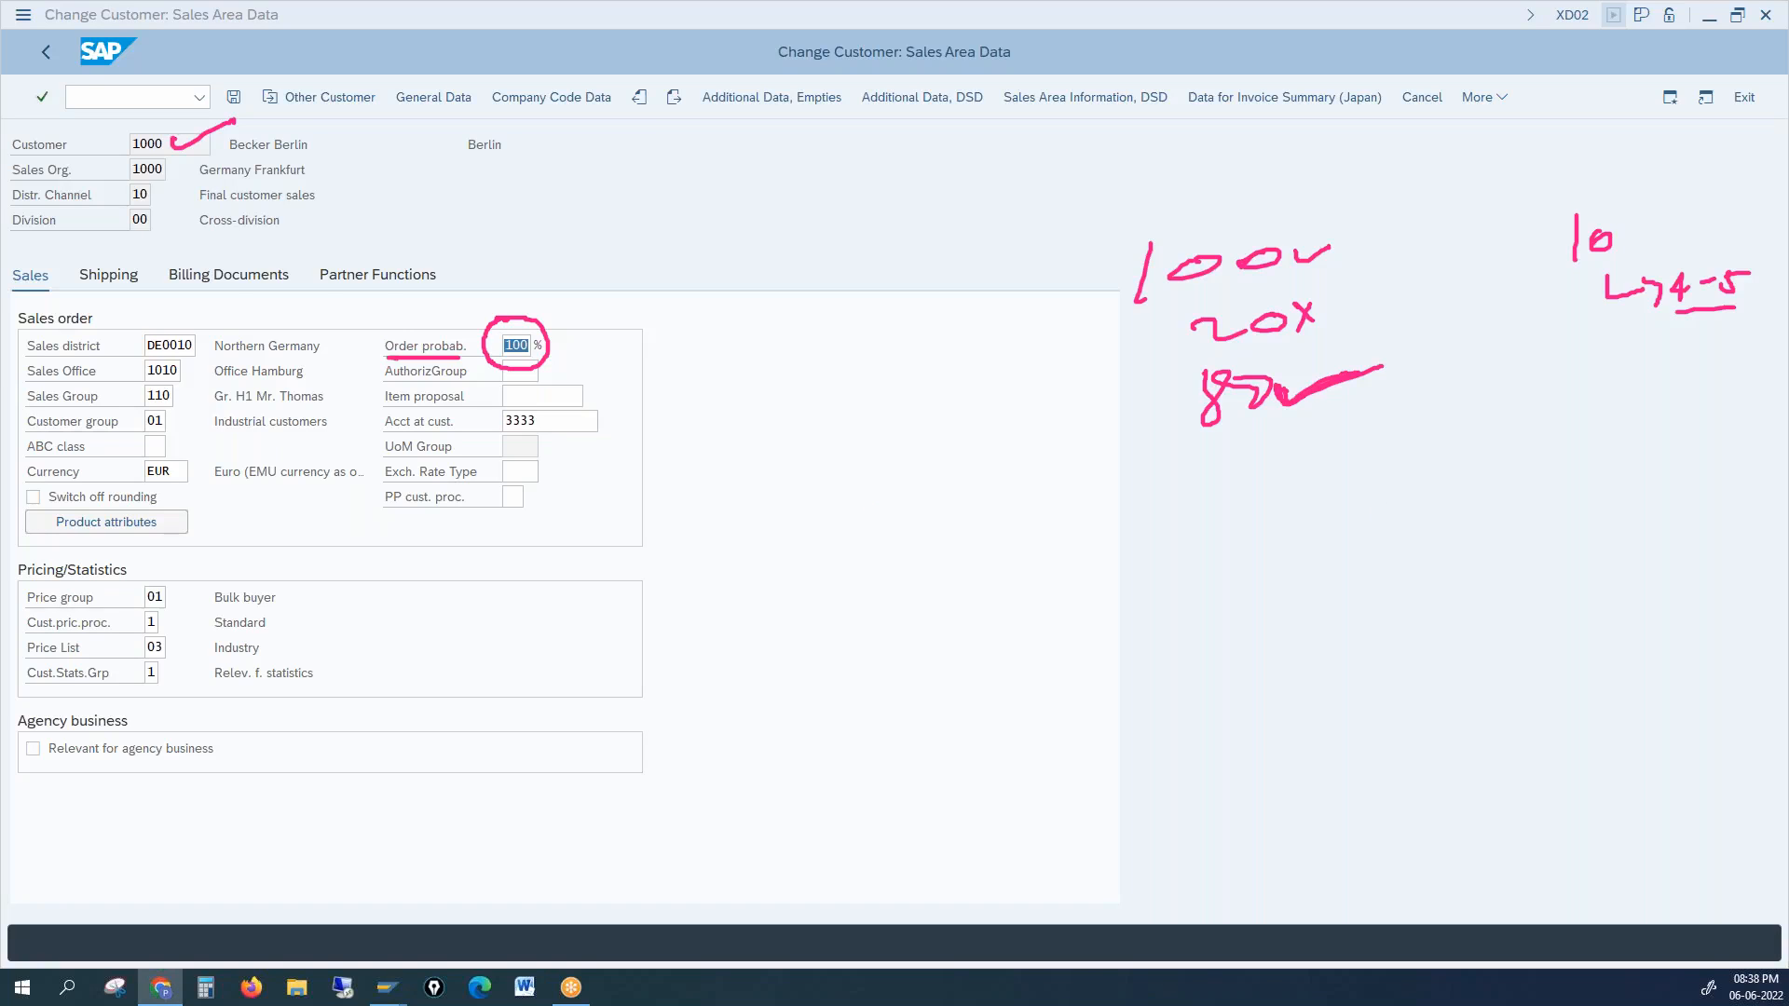
left_click(1776, 530)
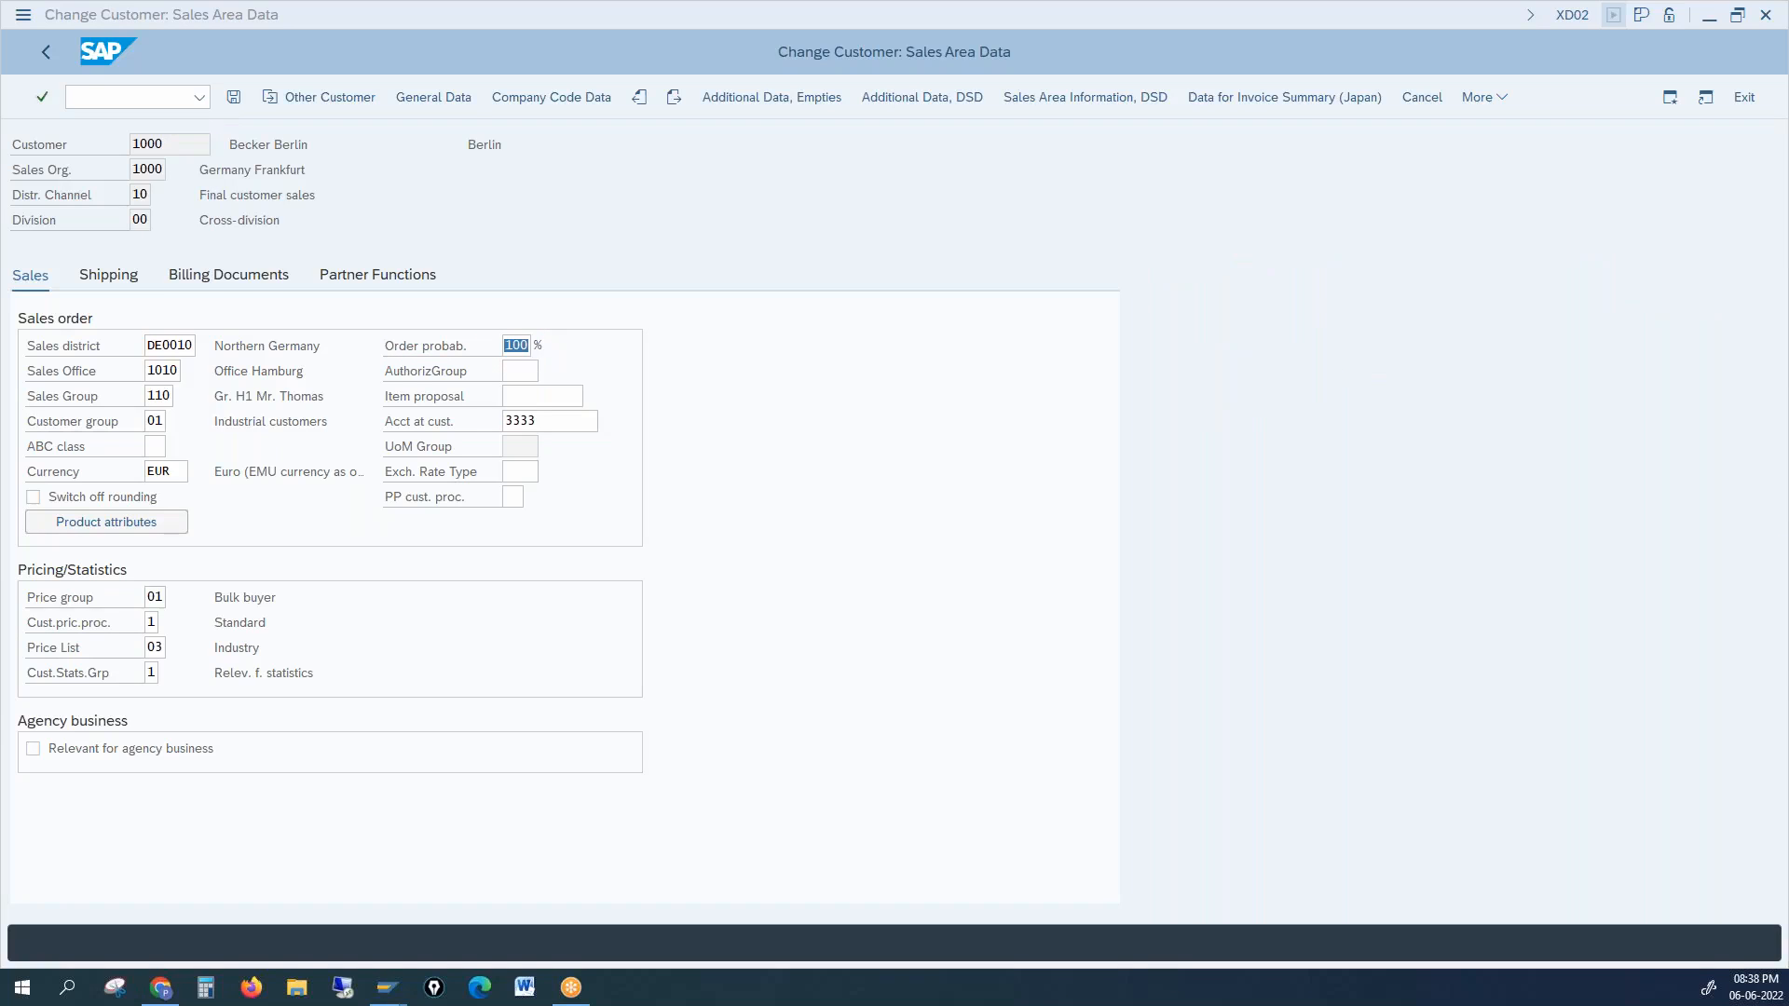
Step: Review the Order probability and Item proposal fields, then begin a handwritten note beside the form
left_click(522, 346)
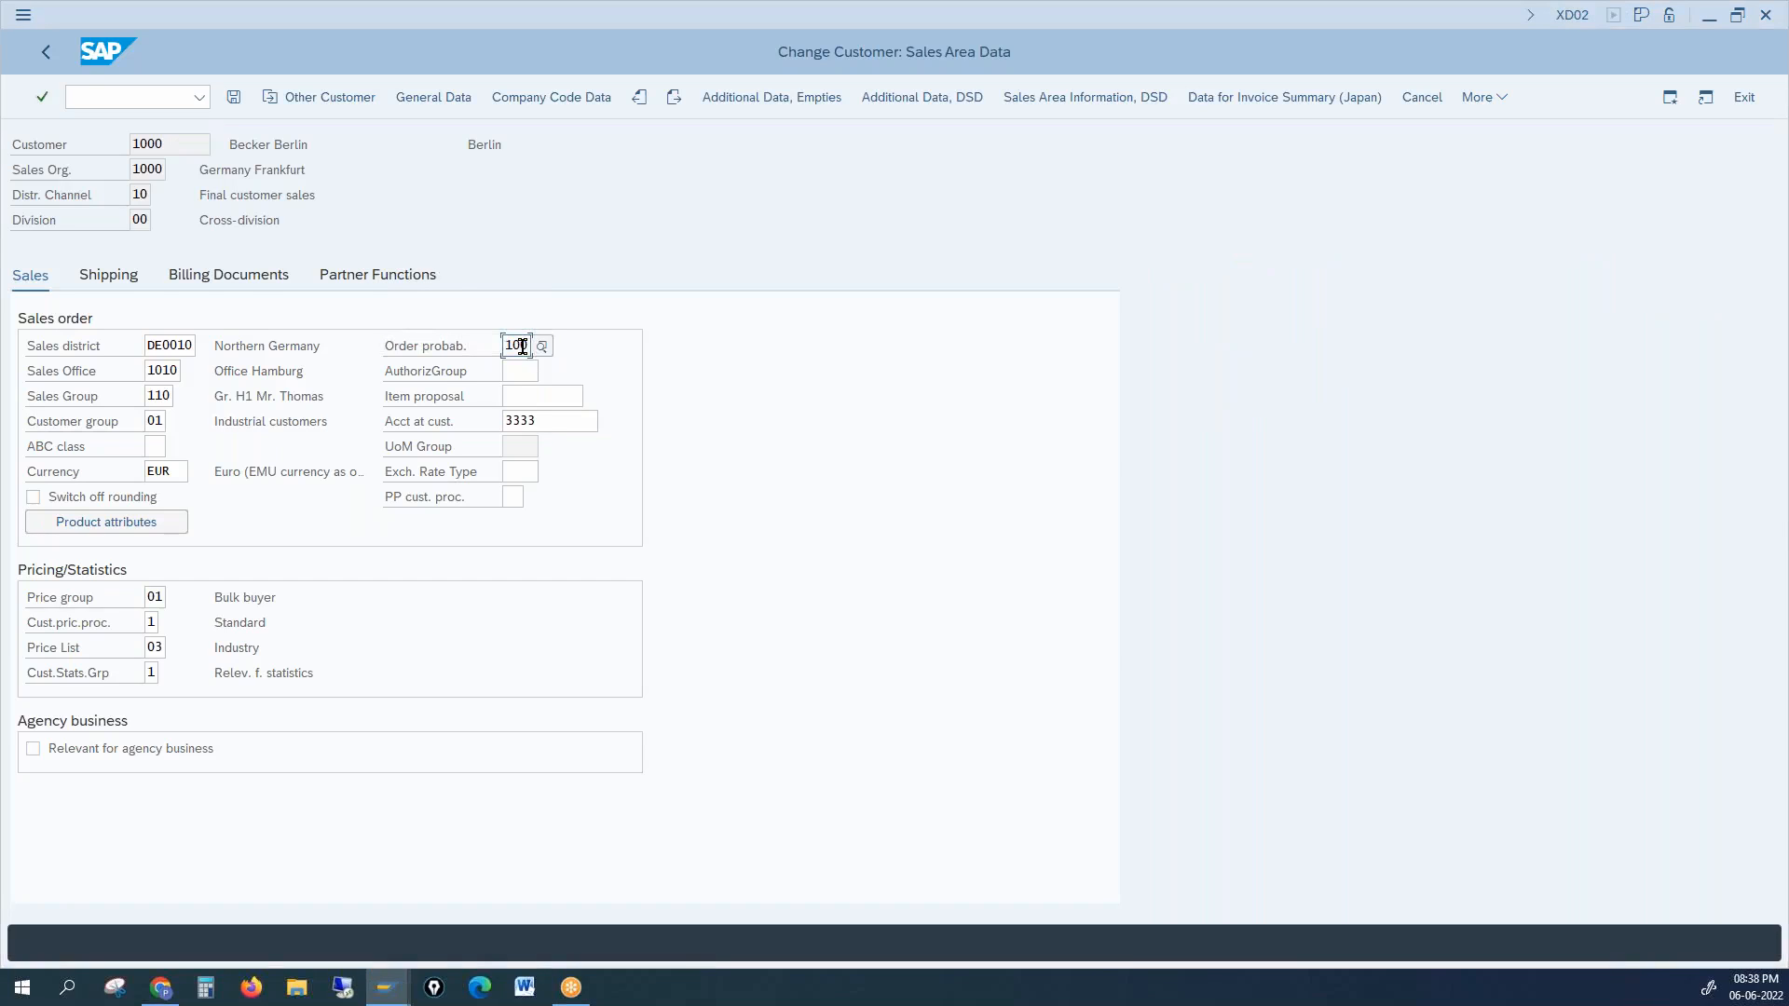
left_click(528, 394)
key("alt+Tab")
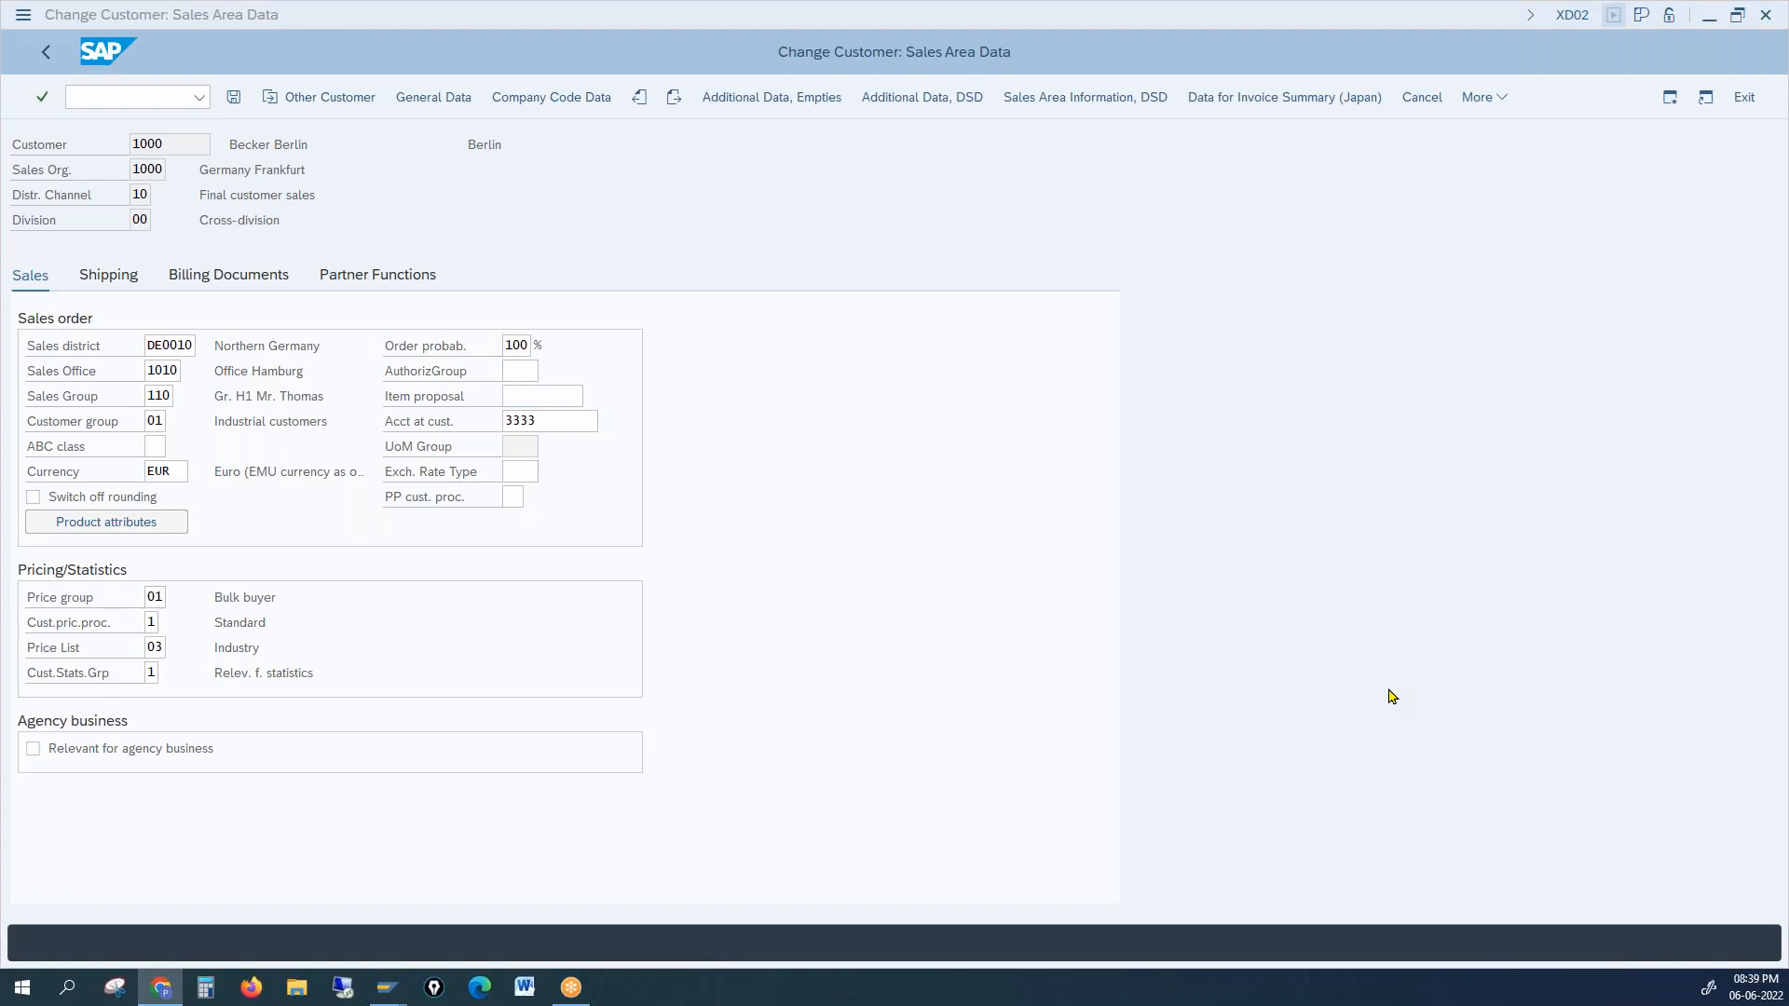
left_click(1396, 692)
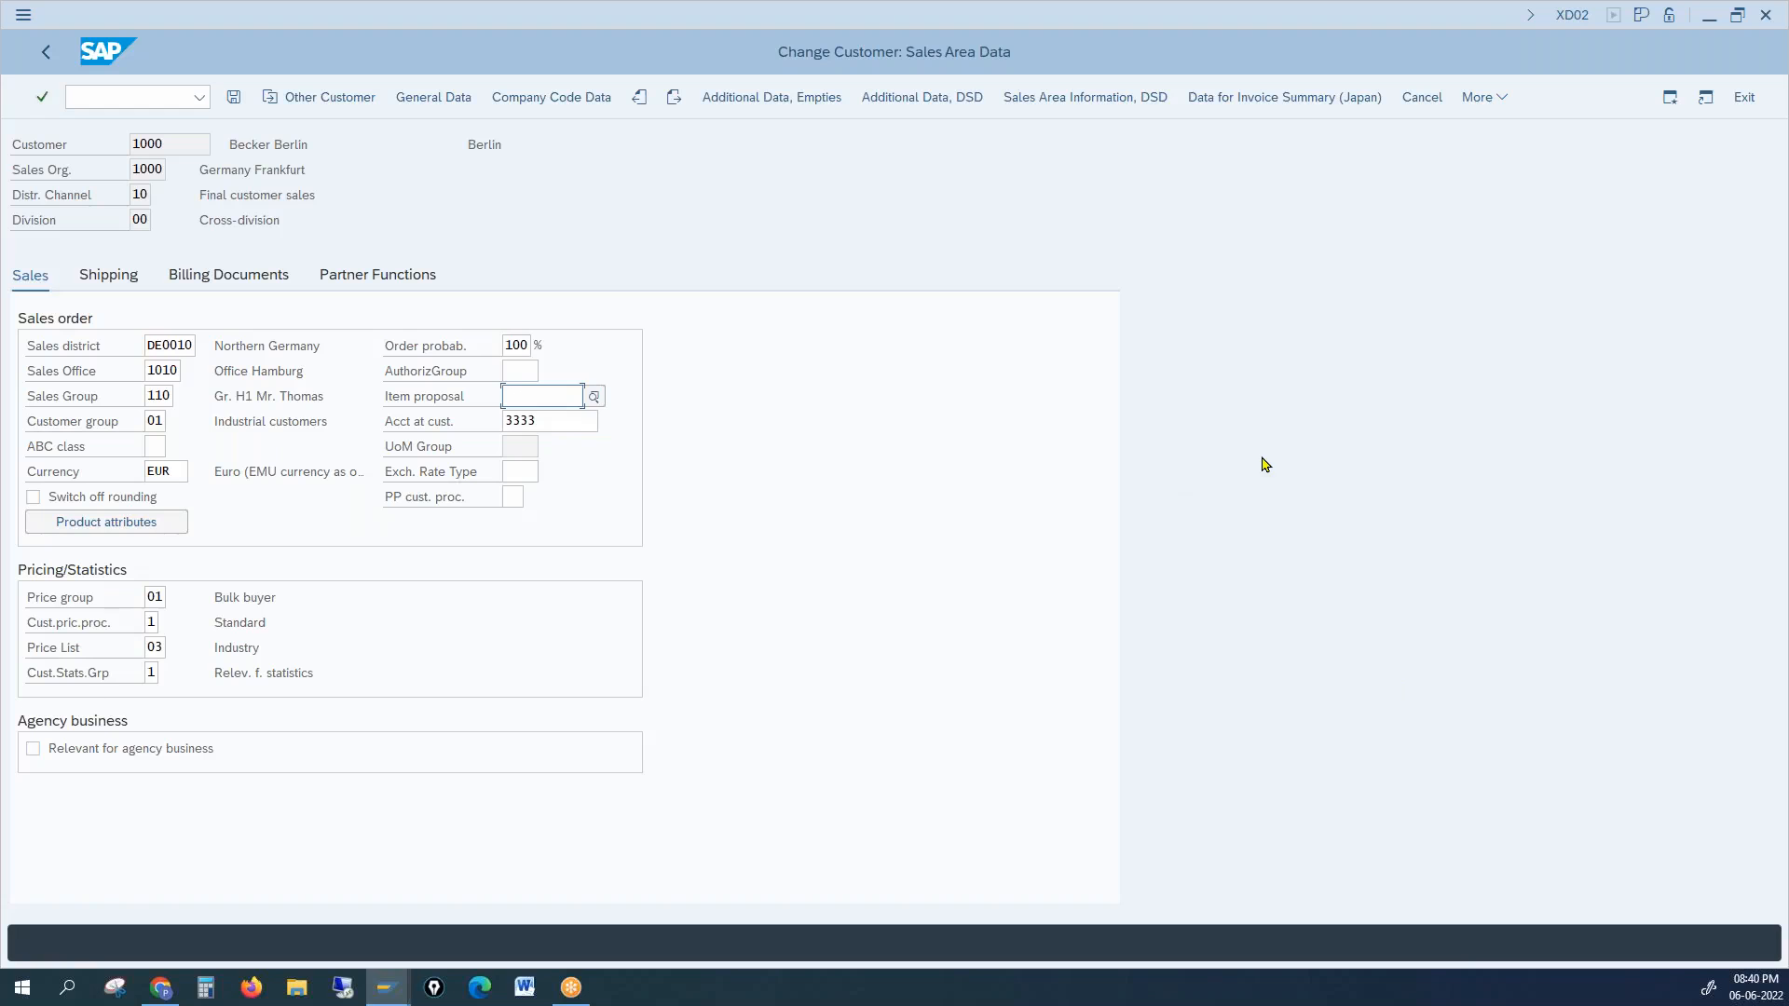
mouse_move(1165, 419)
left_mouse_down()
mouse_move(1181, 380)
mouse_move(1195, 424)
mouse_move(1326, 396)
left_mouse_up()
left_click(1343, 393)
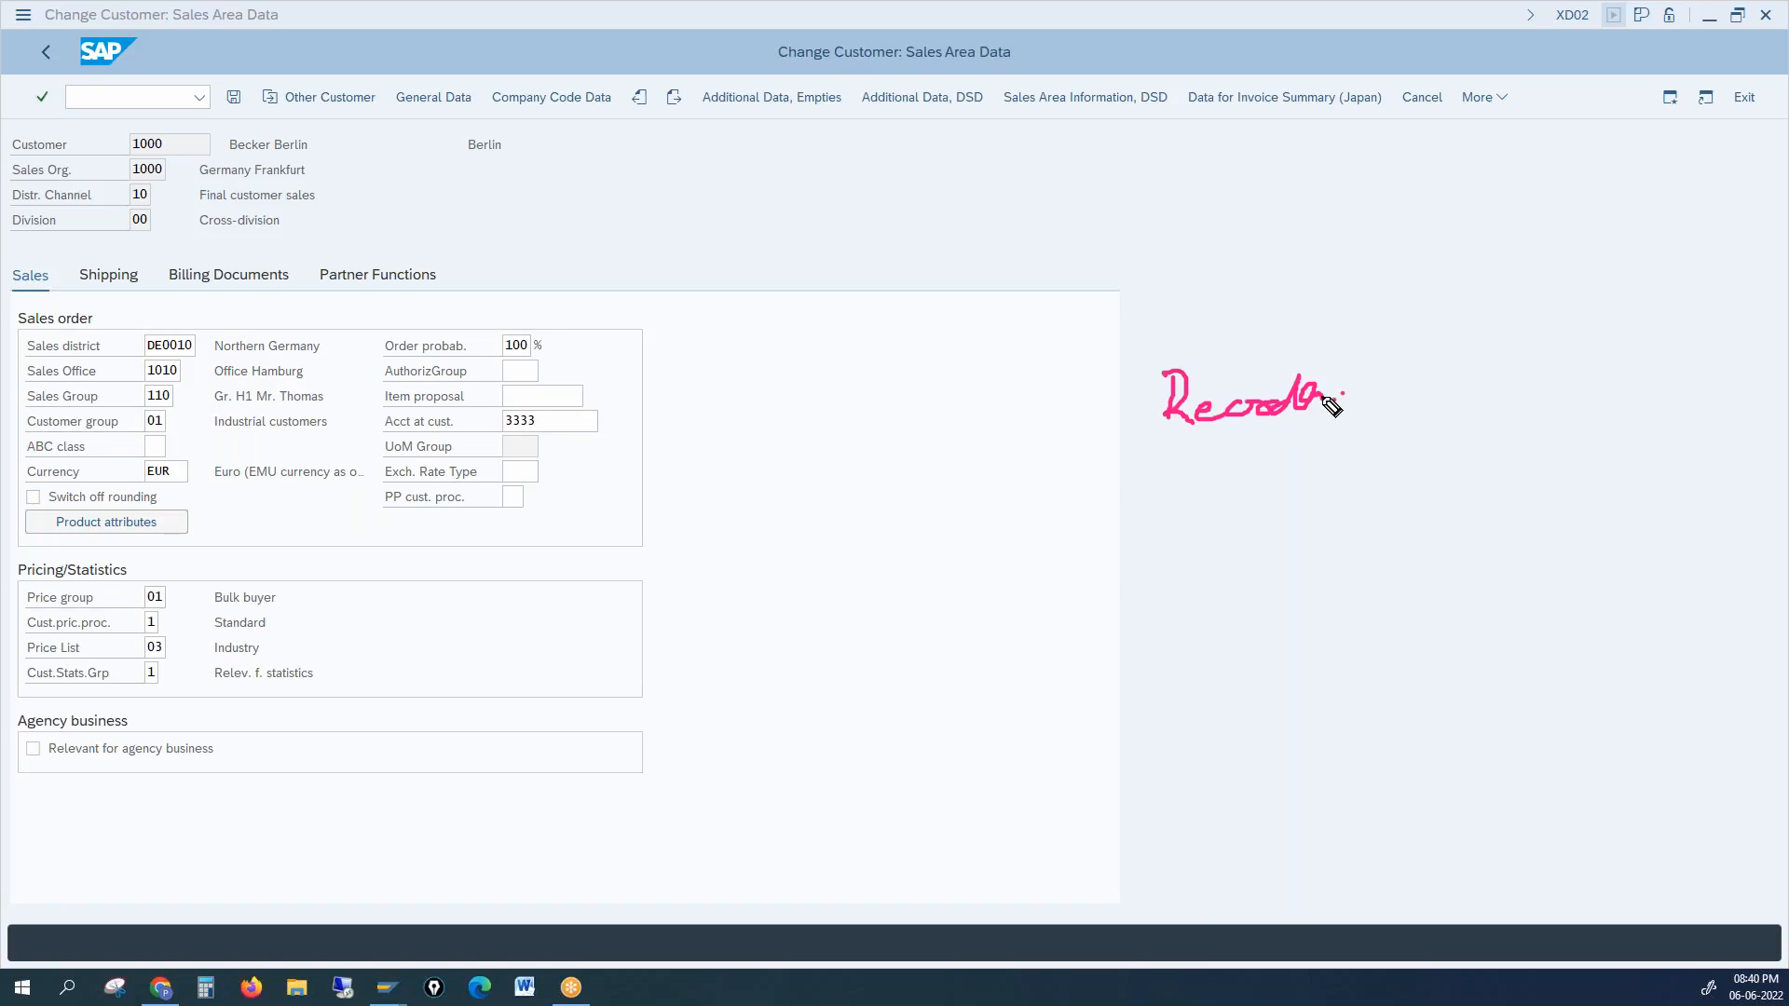
Step: Add an underline, dashes and an arrow to the note, and write 10 above the Sales tab
left_click_drag(1195, 435, 1309, 434)
mouse_move(1202, 479)
left_mouse_down()
mouse_move(1273, 482)
mouse_move(1235, 515)
left_mouse_up()
left_click_drag(1203, 534, 1243, 537)
left_click_drag(1219, 563, 1241, 566)
mouse_move(1218, 584)
left_mouse_down()
mouse_move(1249, 585)
mouse_move(1246, 604)
left_mouse_up()
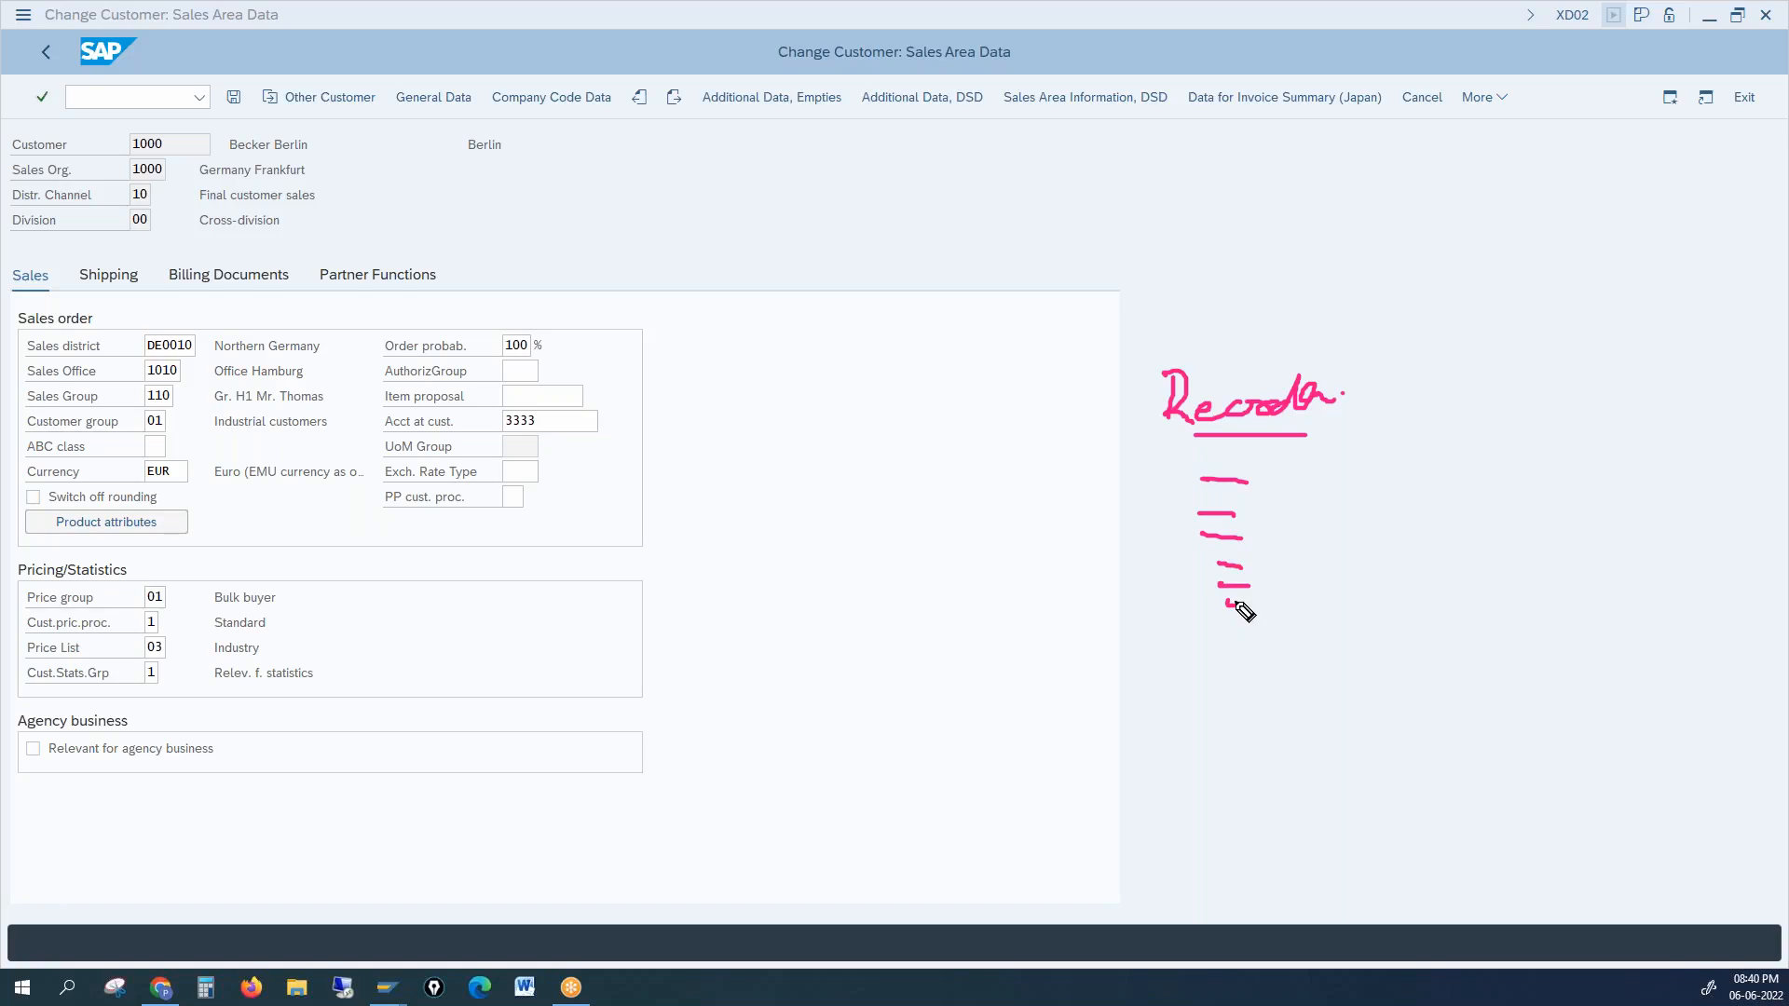
mouse_move(1271, 511)
left_mouse_down()
mouse_move(1378, 486)
mouse_move(1363, 537)
left_mouse_up()
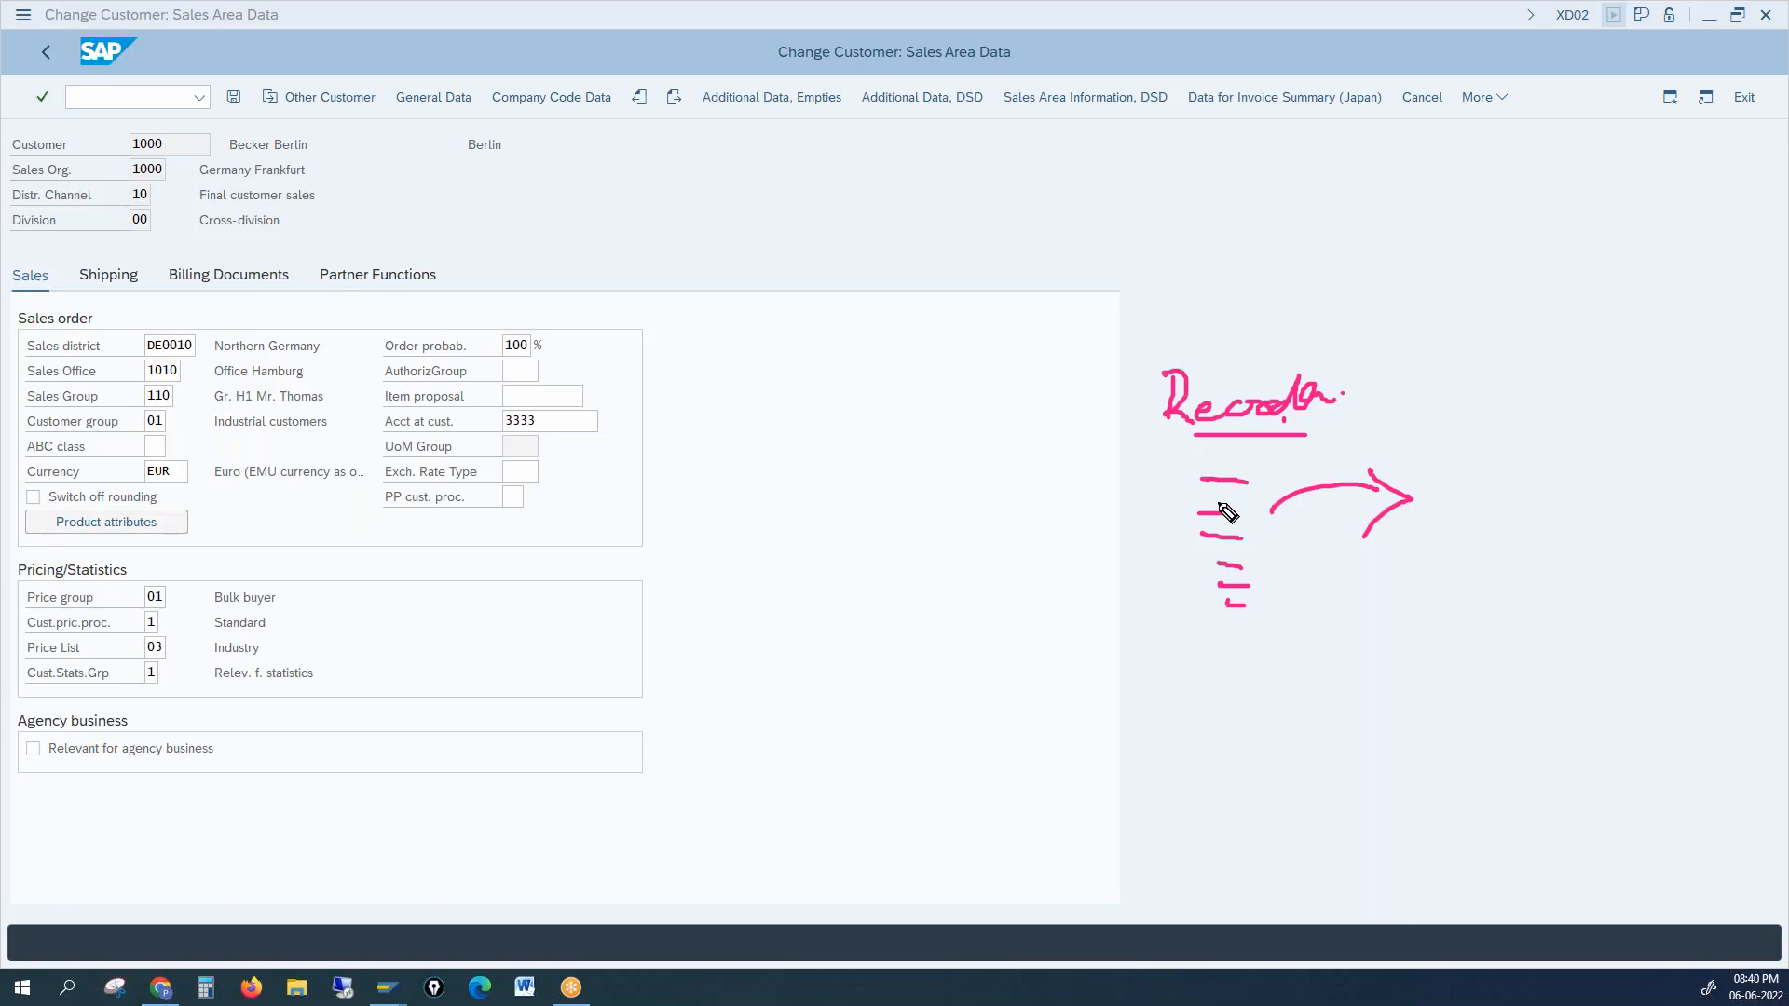
left_click_drag(1155, 509, 1153, 529)
mouse_move(1260, 511)
left_mouse_down()
mouse_move(1415, 494)
mouse_move(1353, 545)
left_mouse_up()
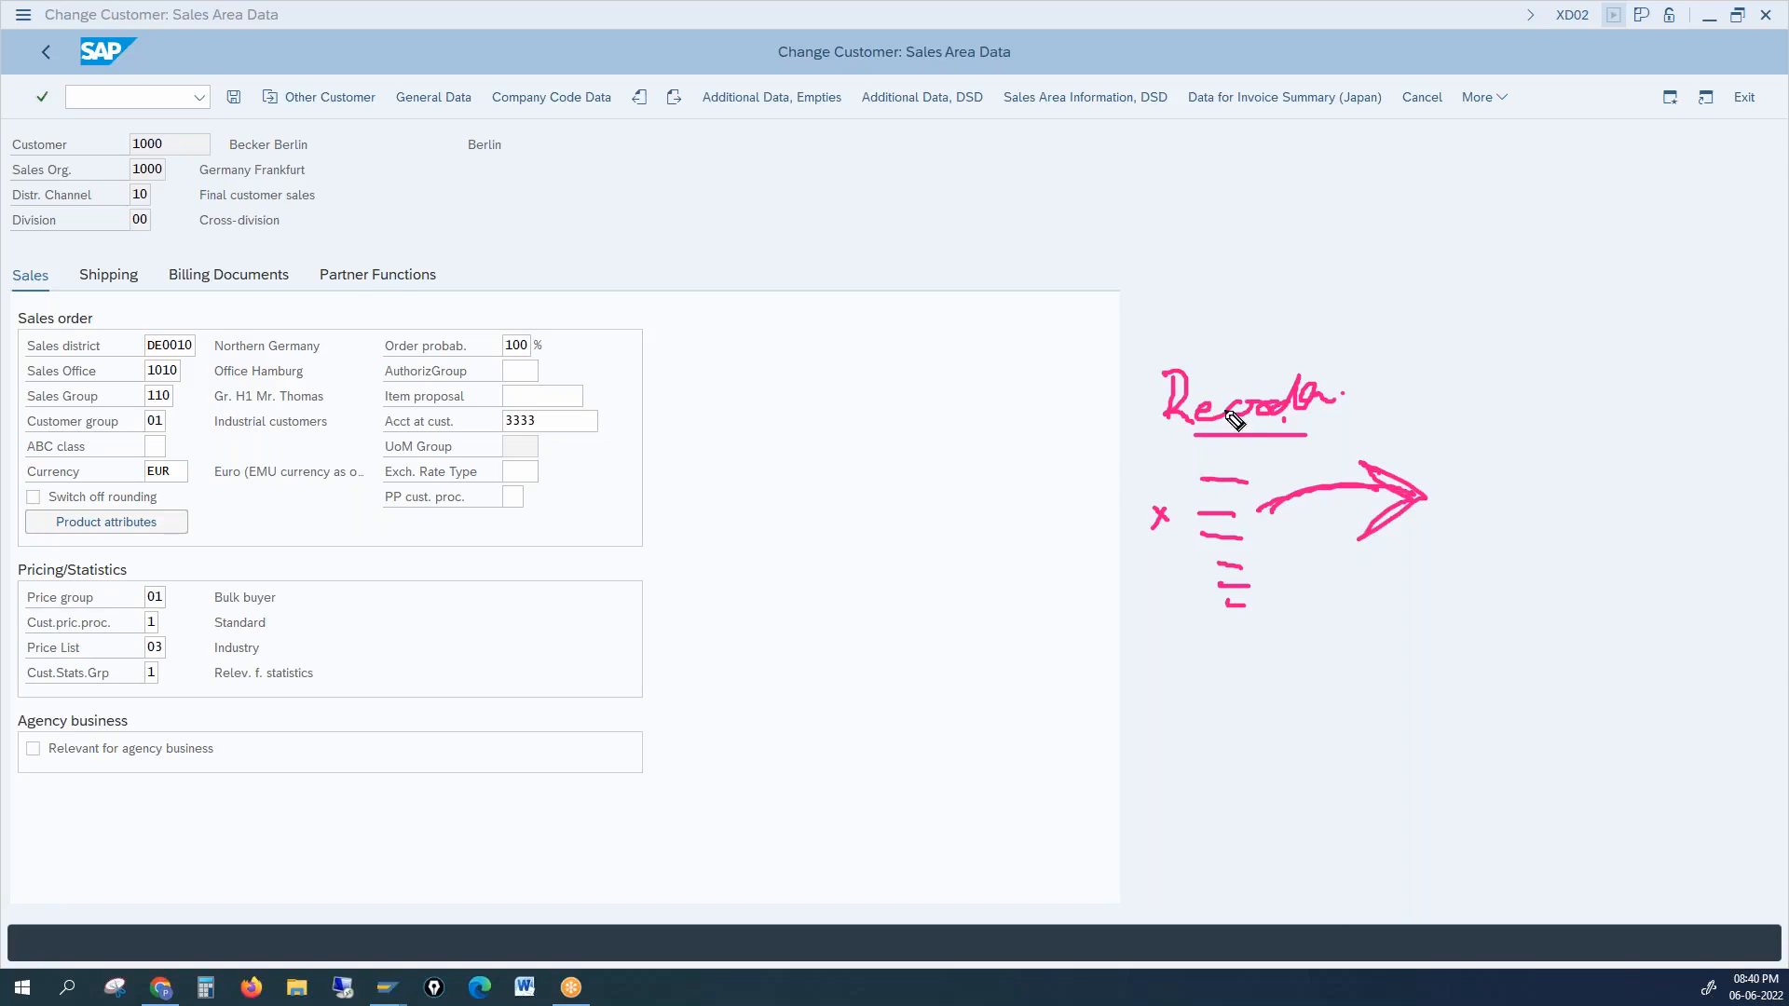
left_click_drag(1183, 435, 1308, 435)
left_click_drag(663, 199, 643, 260)
mouse_move(666, 233)
left_mouse_down()
mouse_move(685, 233)
mouse_move(664, 237)
left_mouse_up()
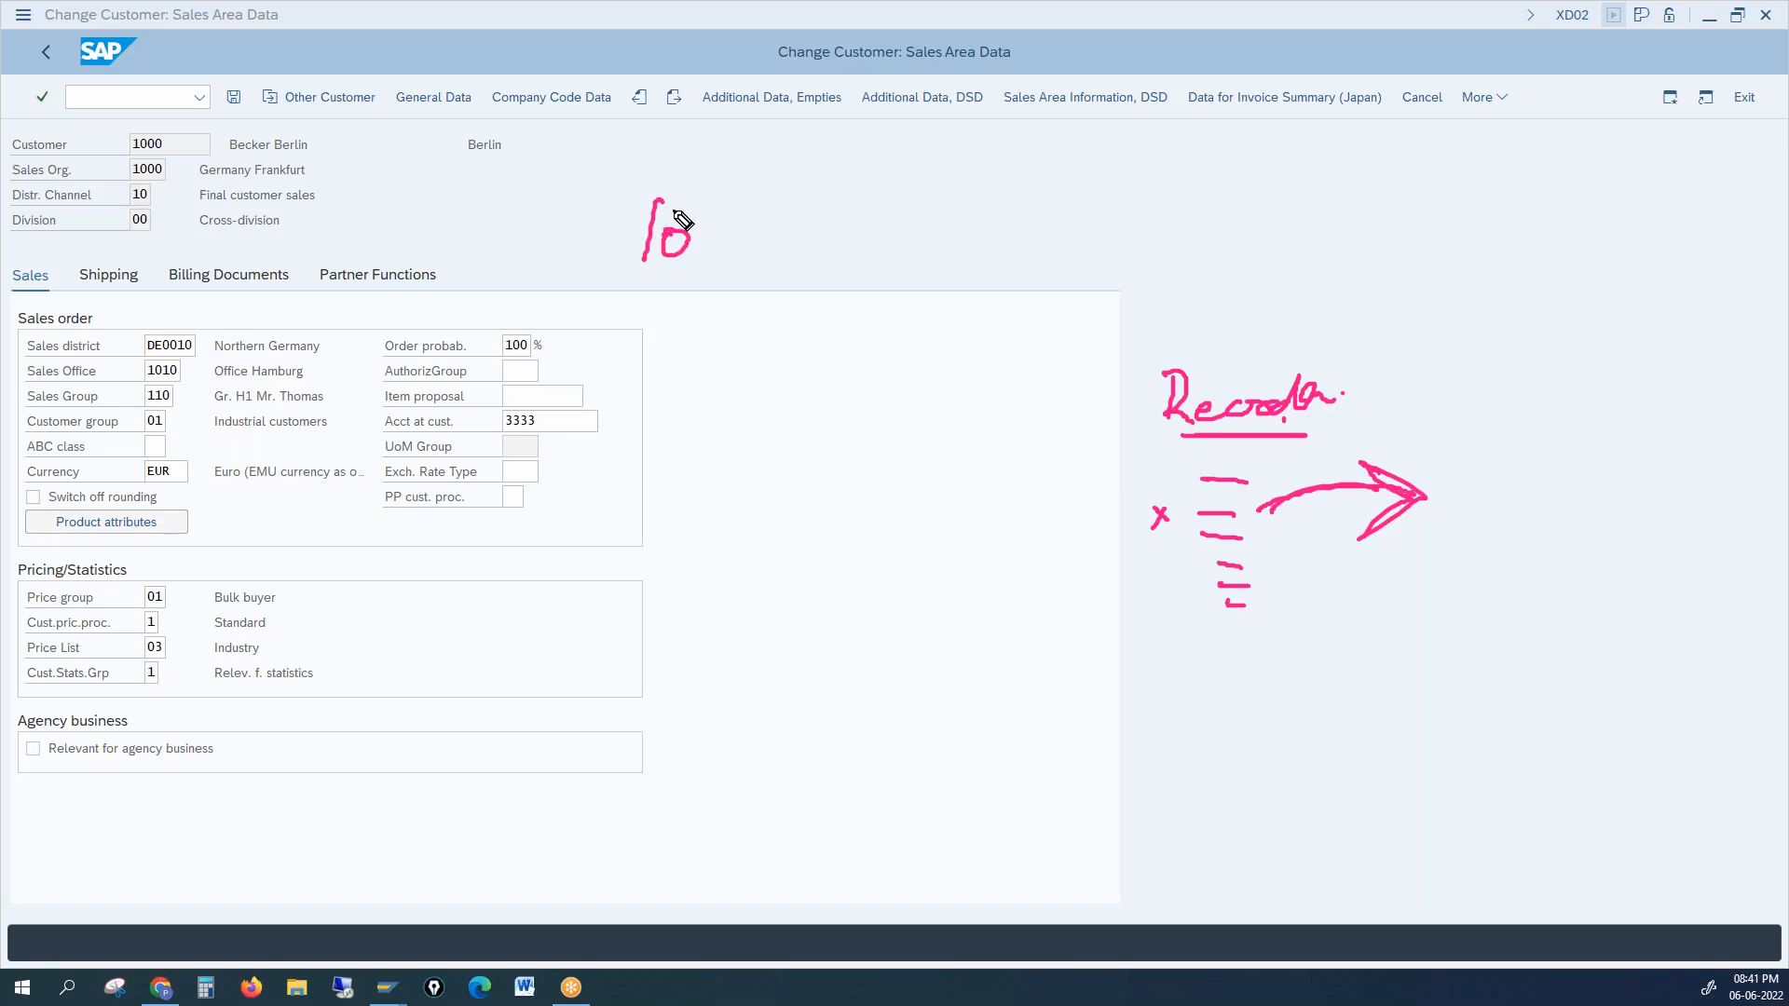
Step: Handwrite a column of numbers 1 to 9 and an underlined 100 beside the sales area data
left_click(784, 241)
left_click_drag(783, 241, 771, 426)
mouse_move(758, 496)
left_mouse_down()
mouse_move(780, 498)
mouse_move(763, 607)
left_mouse_up()
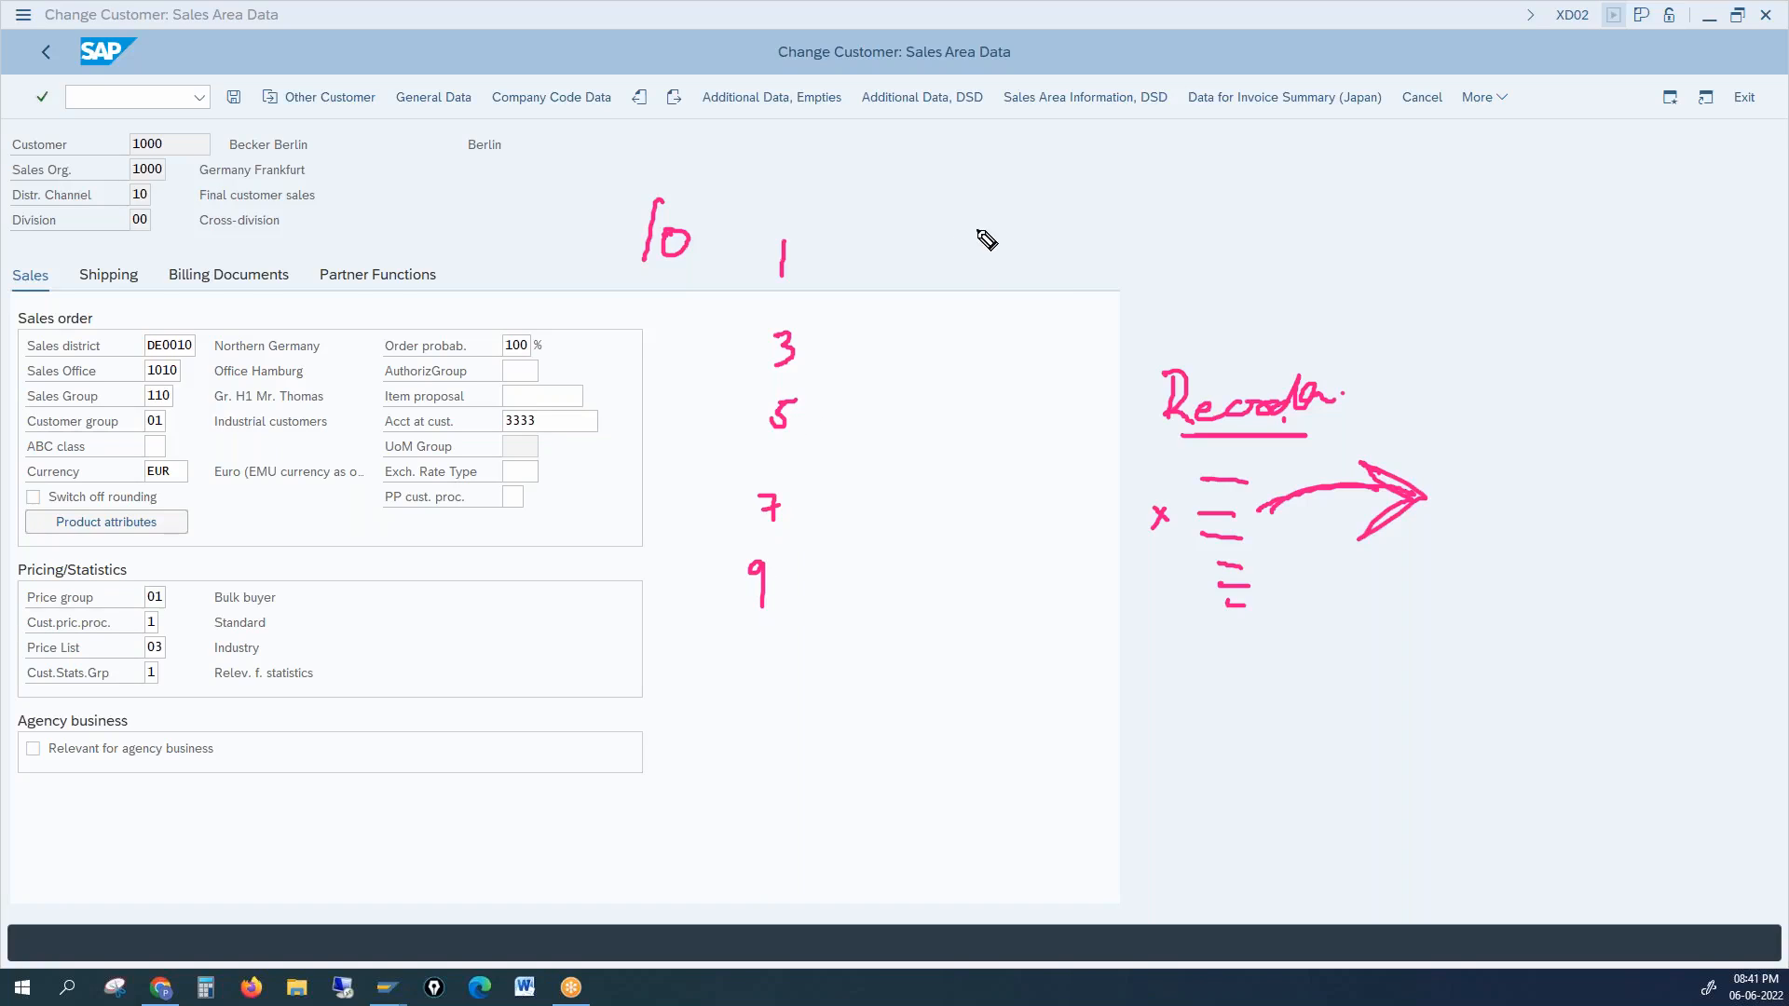
left_click_drag(946, 239, 941, 284)
left_click_drag(976, 254, 984, 266)
left_click_drag(1001, 249, 998, 251)
left_click_drag(952, 282, 984, 278)
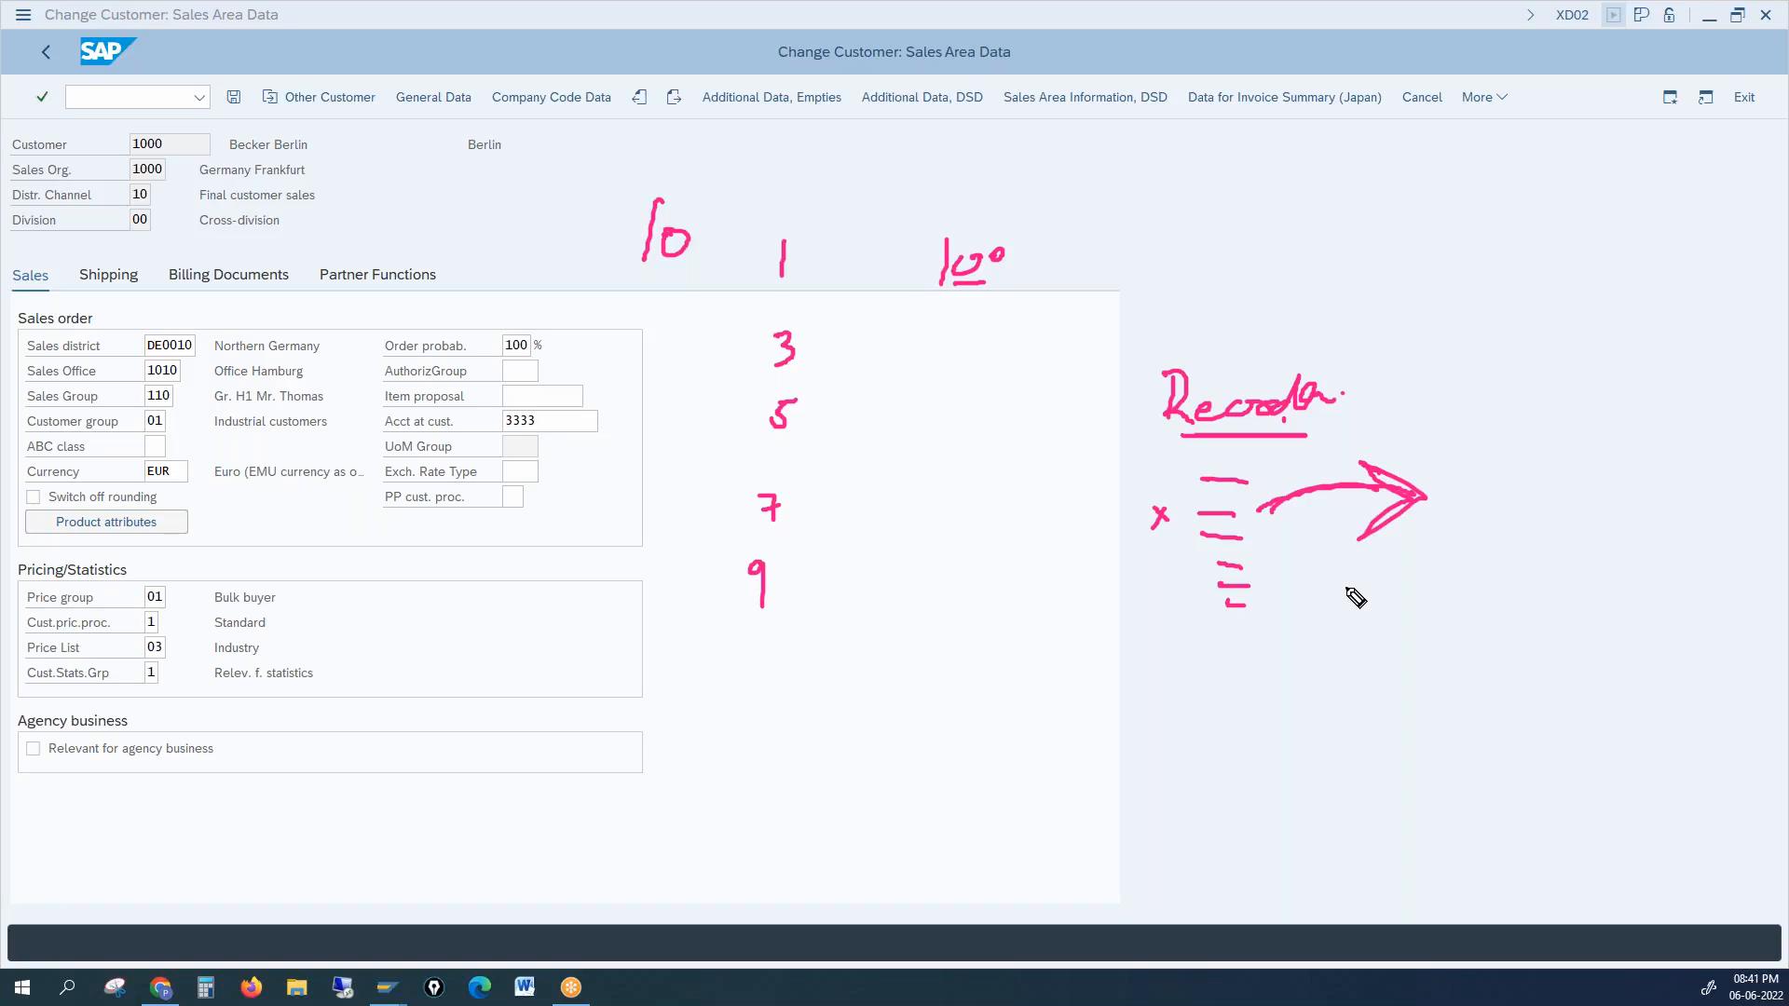
Step: Underline the Item proposal label and mark an x with 100 at the upper right
left_click_drag(393, 415, 479, 413)
left_click_drag(1406, 191, 1403, 208)
mouse_move(1342, 242)
left_mouse_down()
mouse_move(1345, 263)
mouse_move(1379, 248)
mouse_move(1379, 267)
mouse_move(1370, 248)
left_mouse_up()
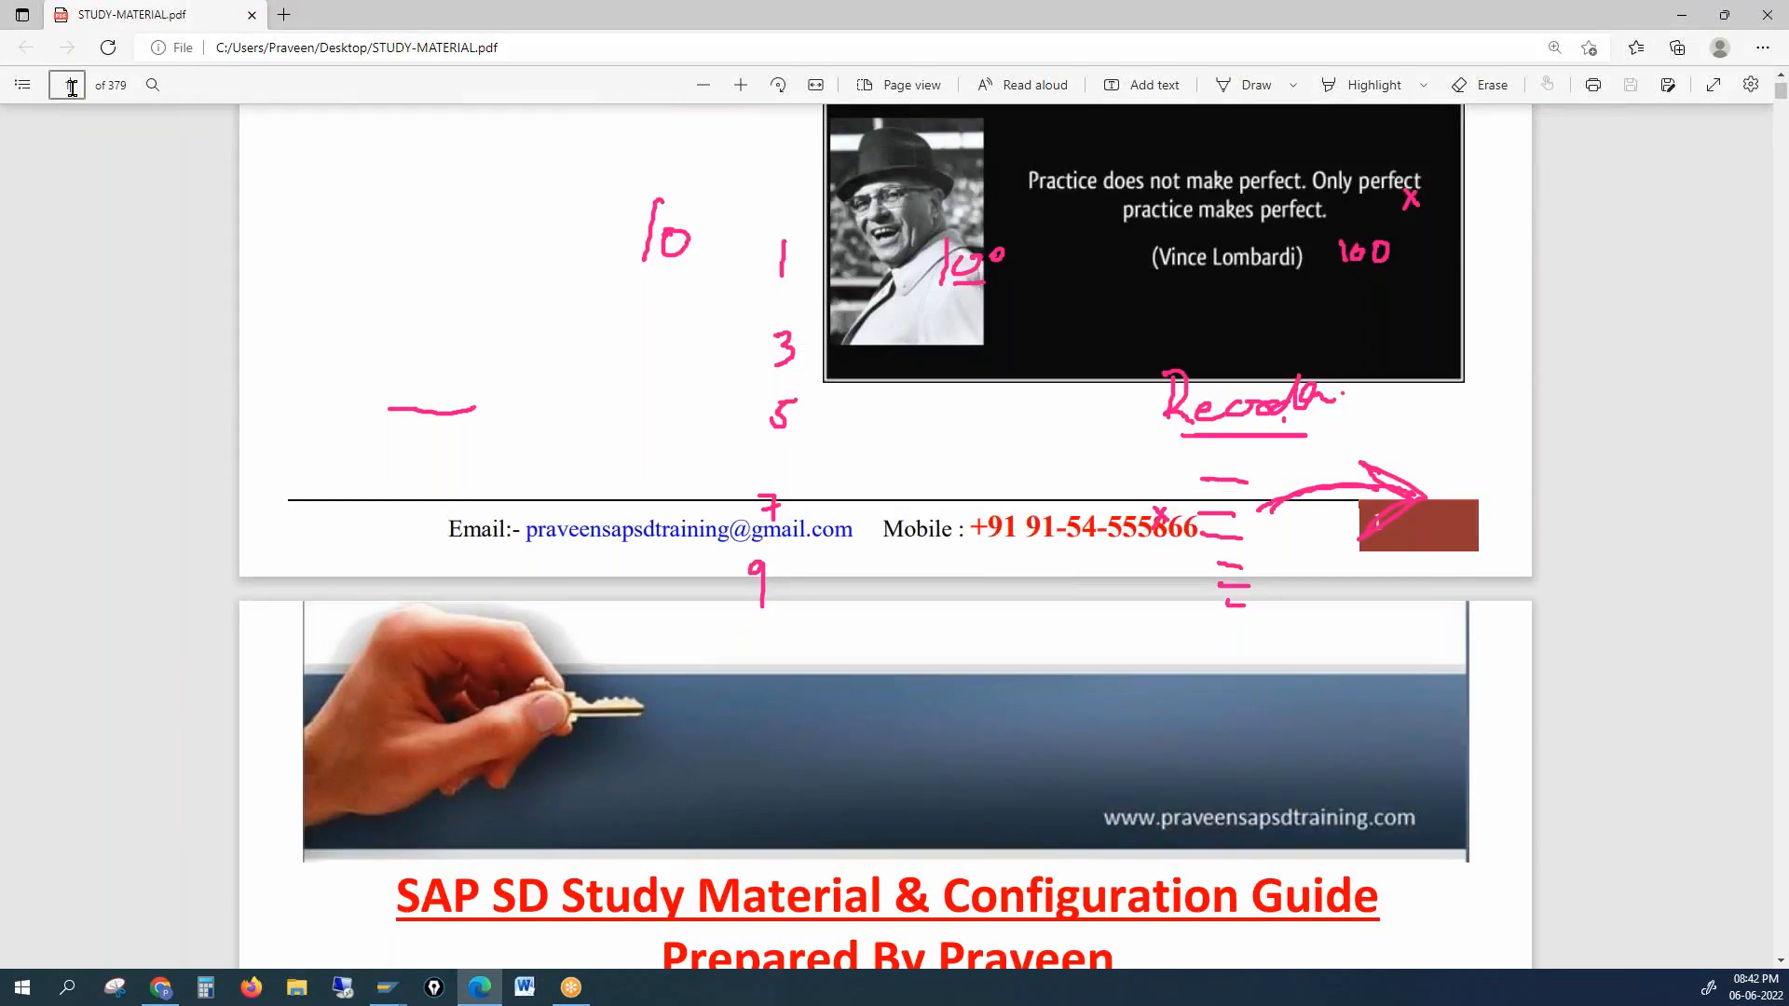
Step: Jump to page 235 of the study material PDF and scroll up through it
type("235")
key("Return")
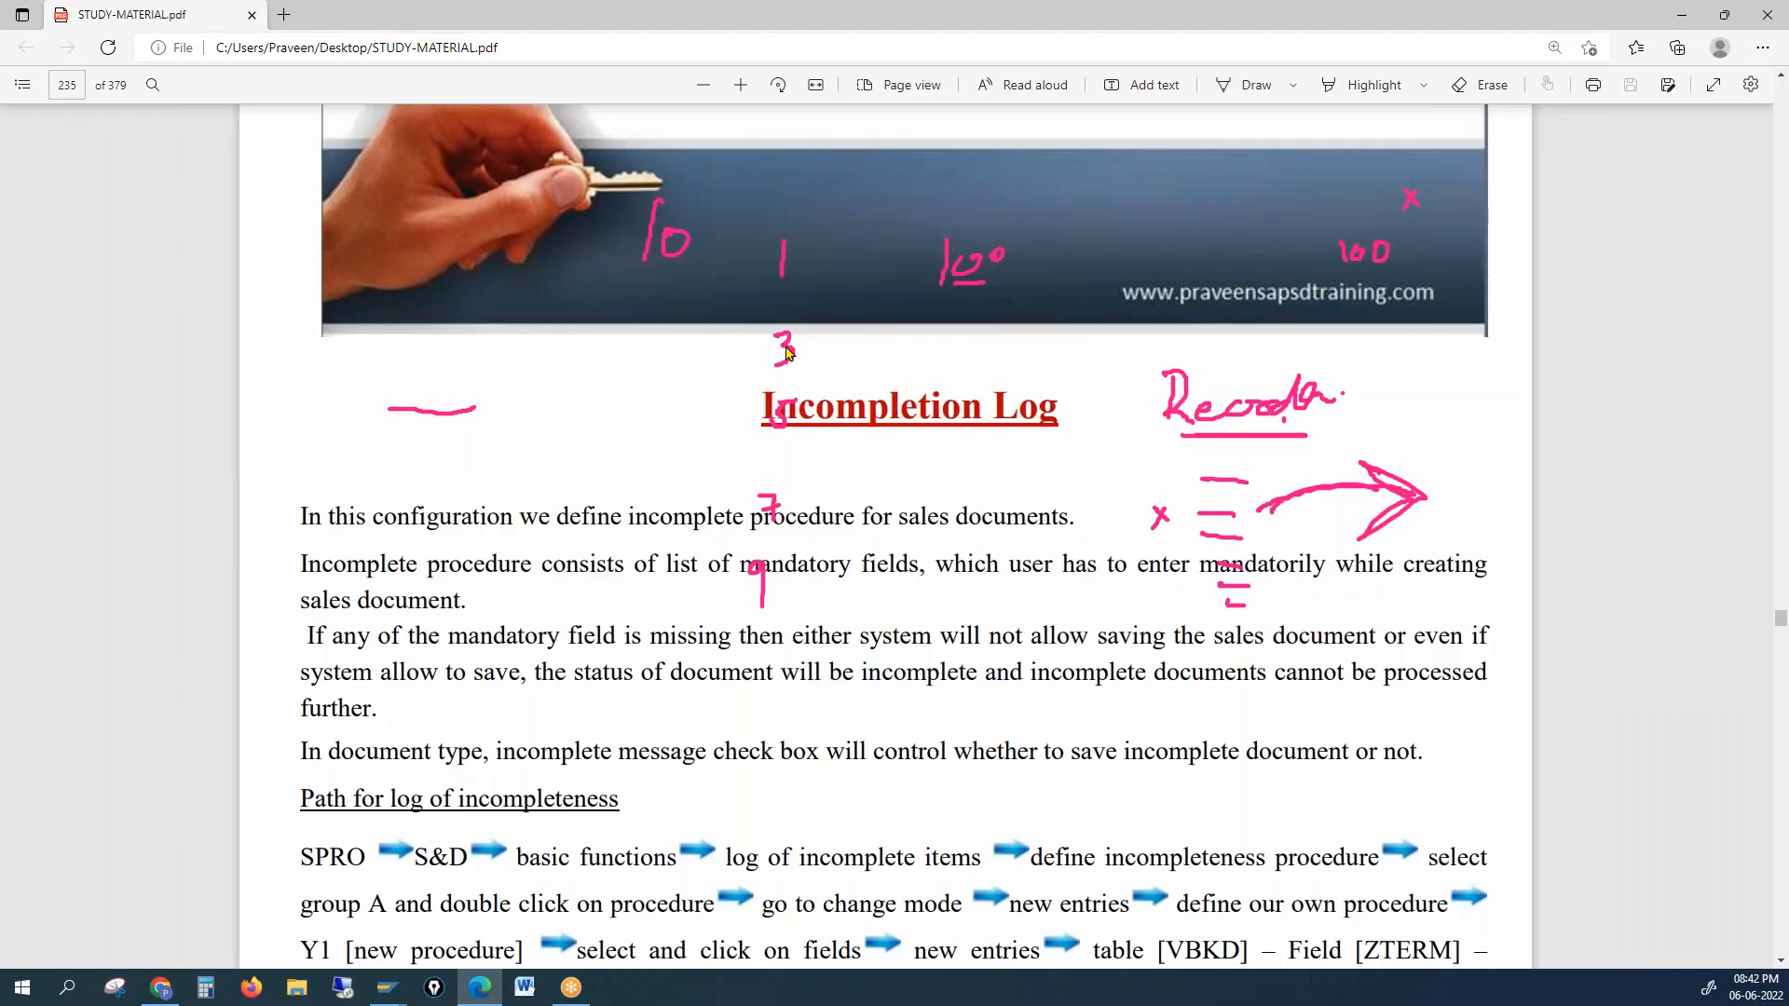
scroll(783, 771, "up", 10)
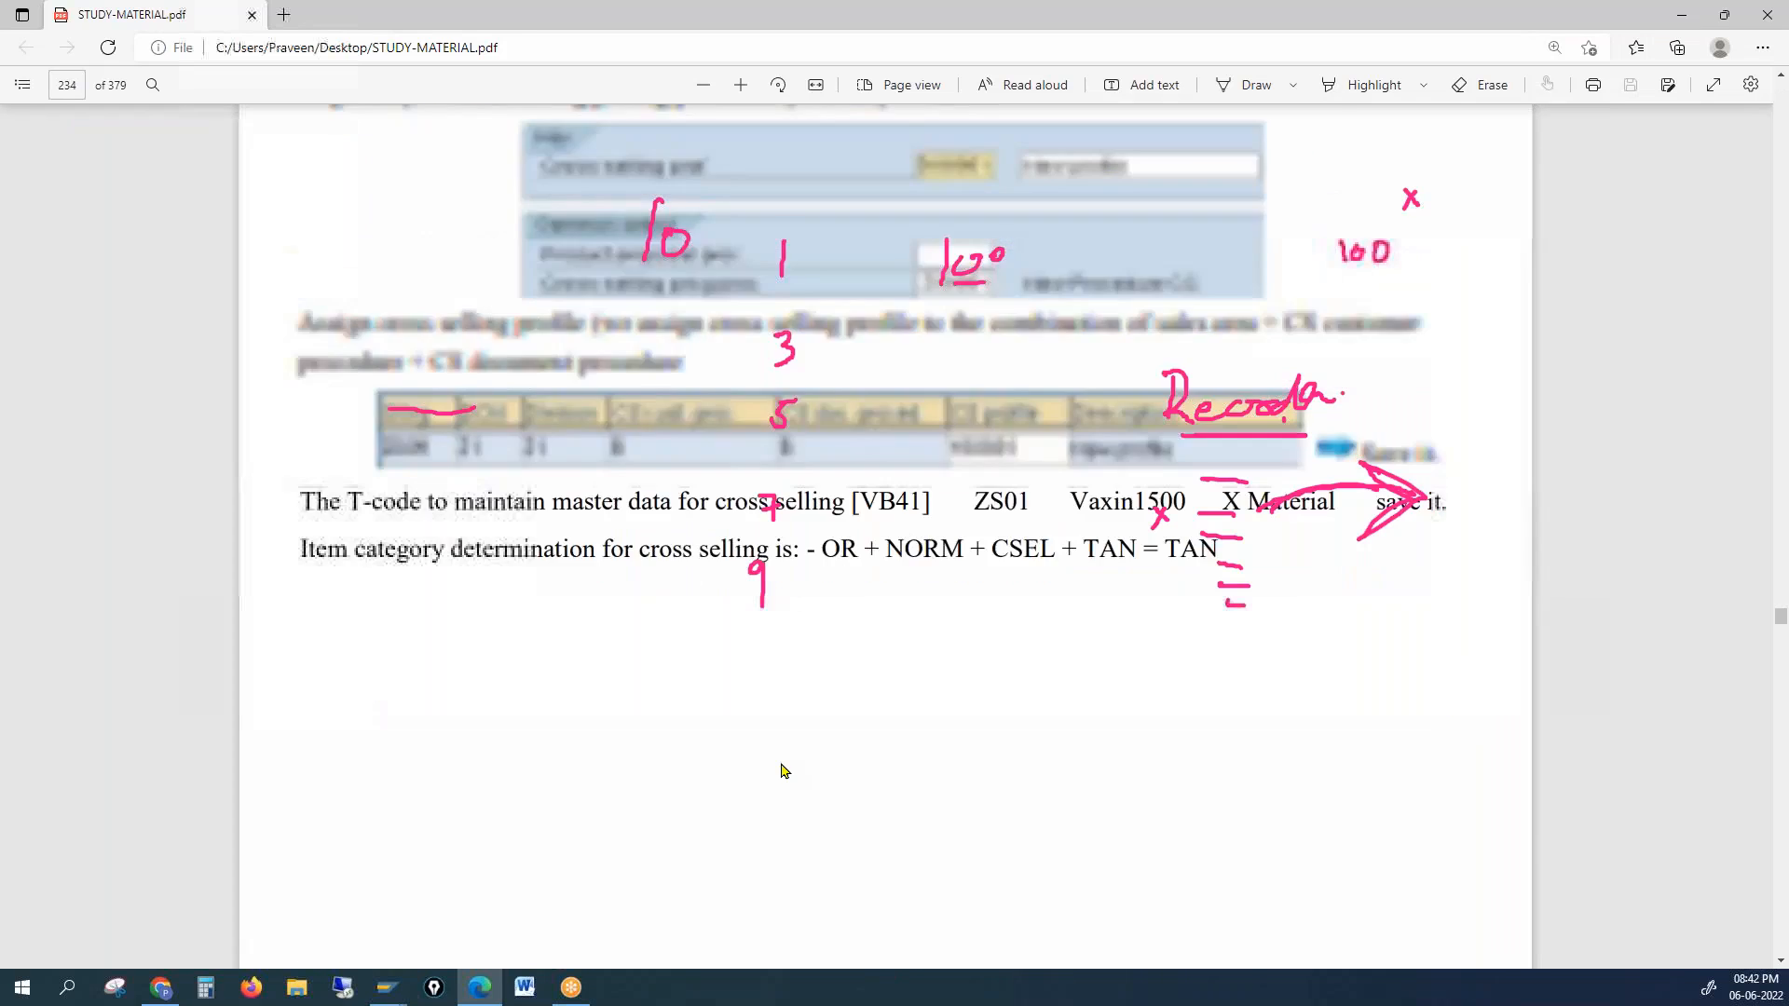
scroll(784, 771, "up", 5)
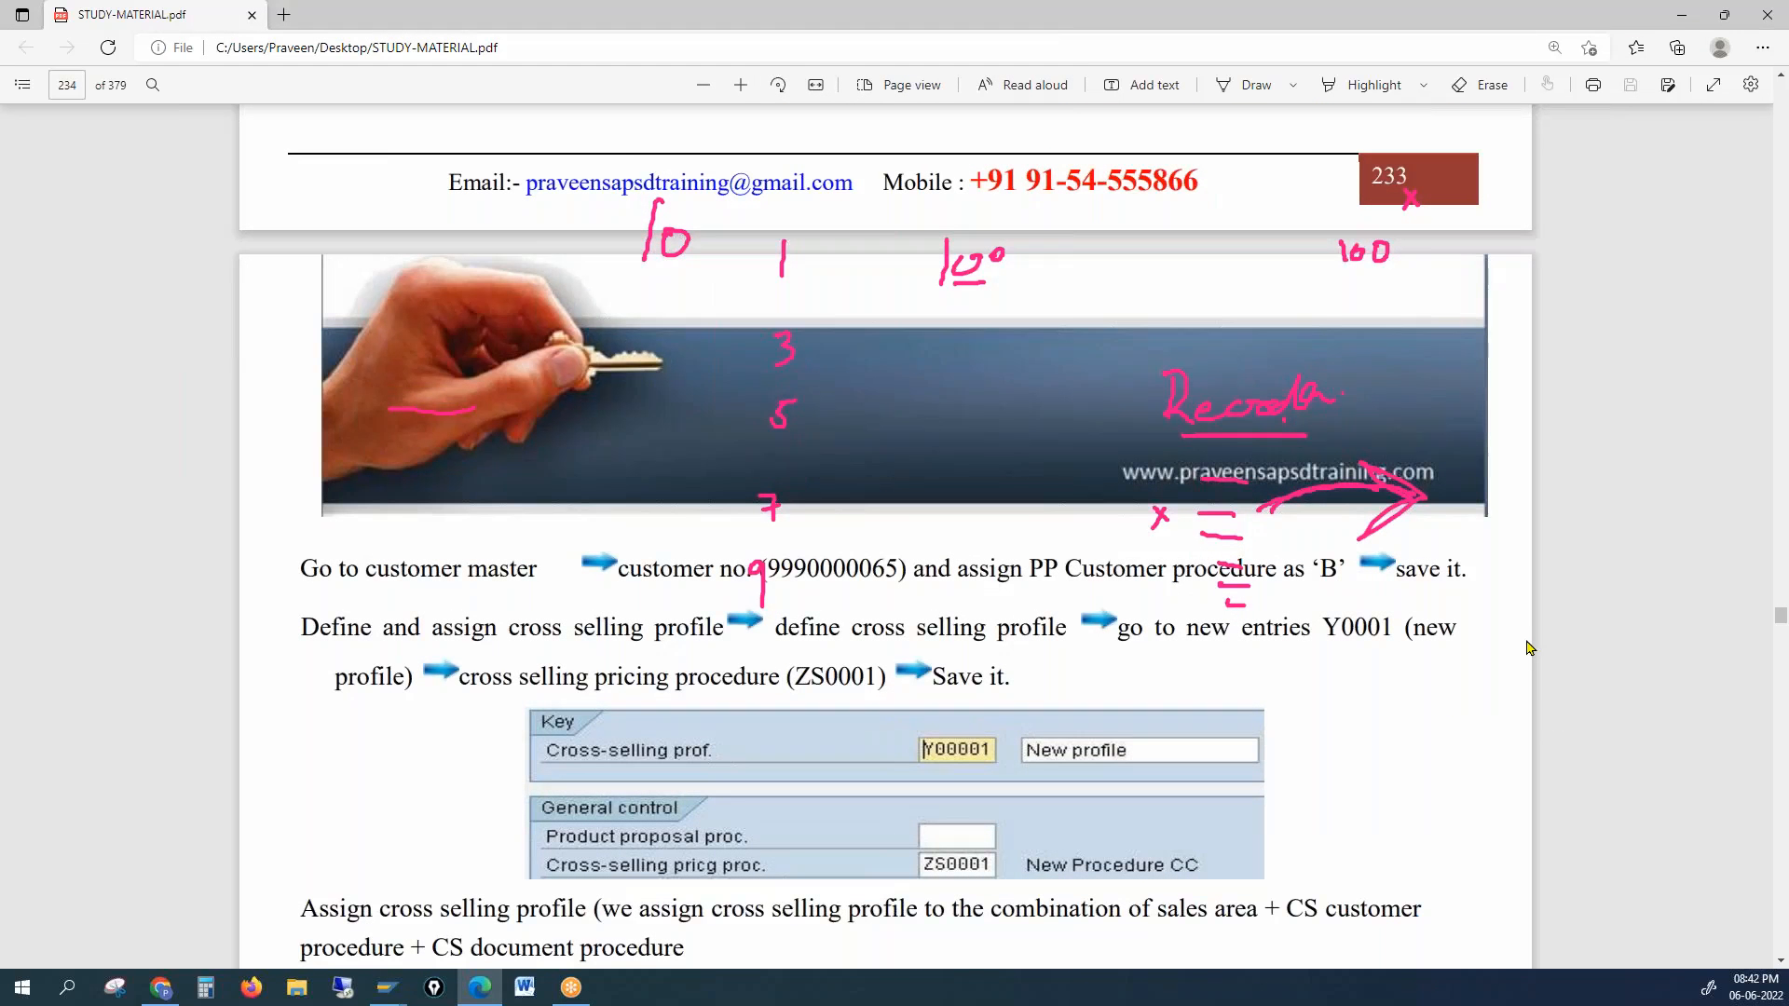
scroll(1528, 648, "up", 15)
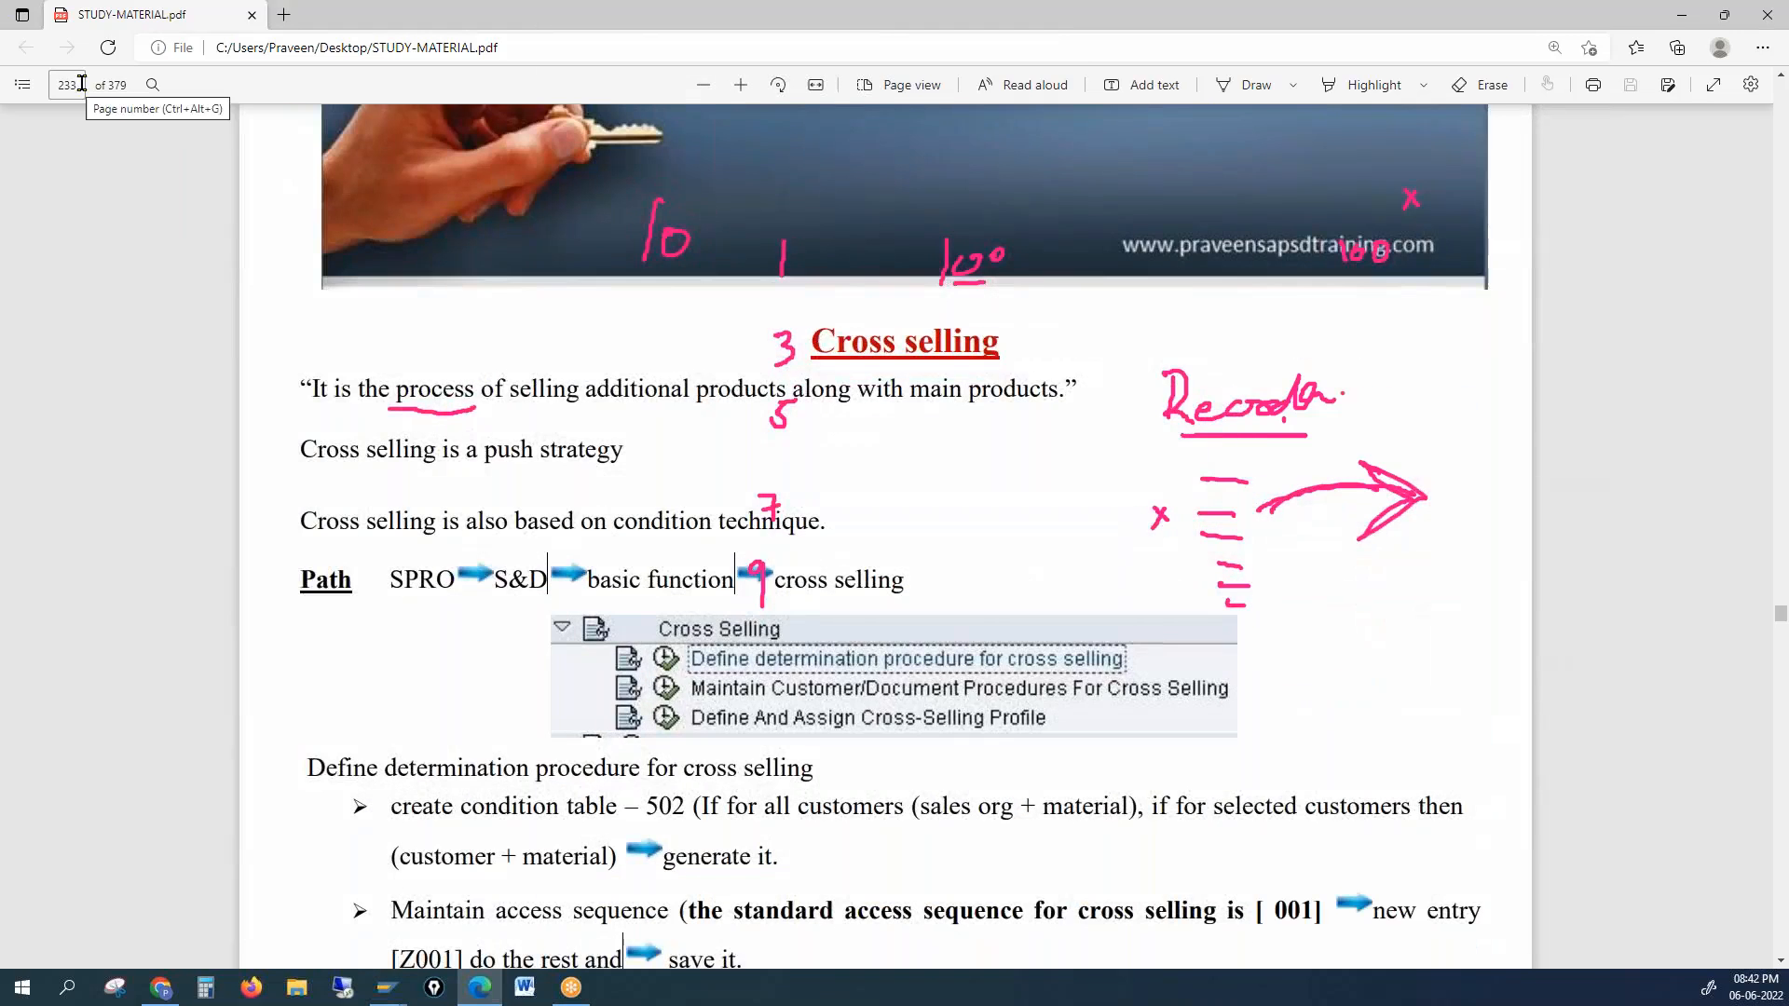
Step: Jump to page 251, Delivery Scheduling
left_click(73, 91)
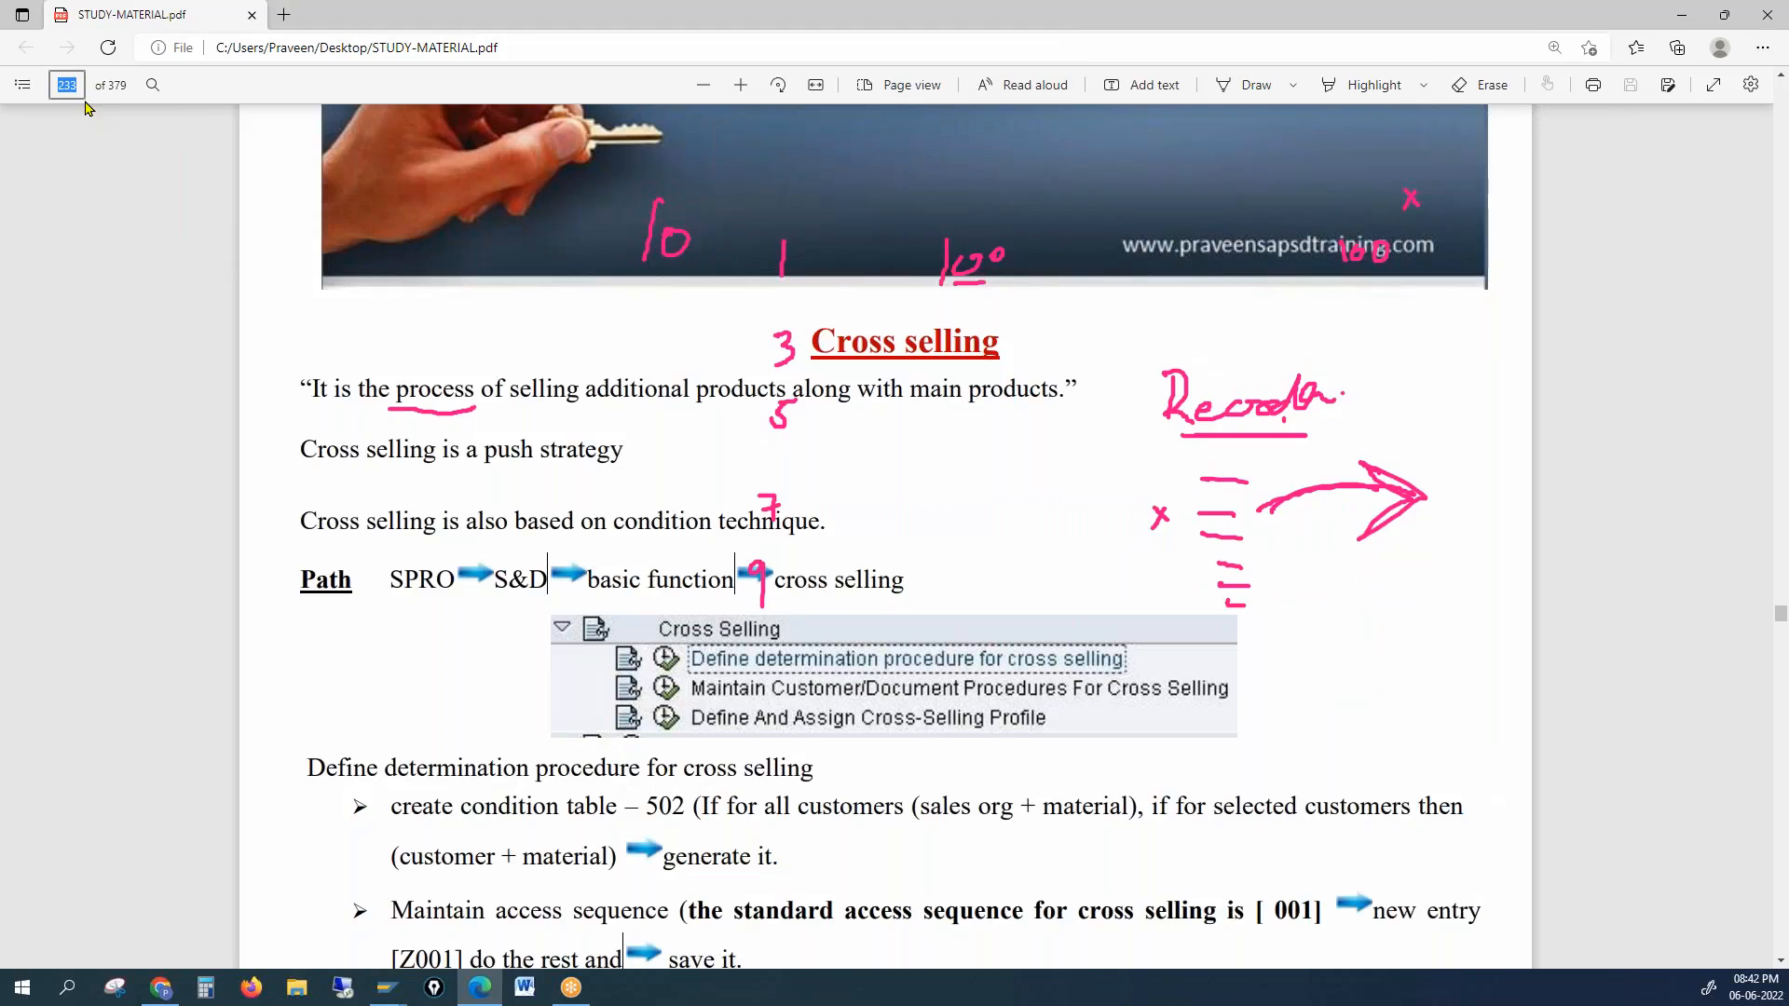
type("251")
key("Return")
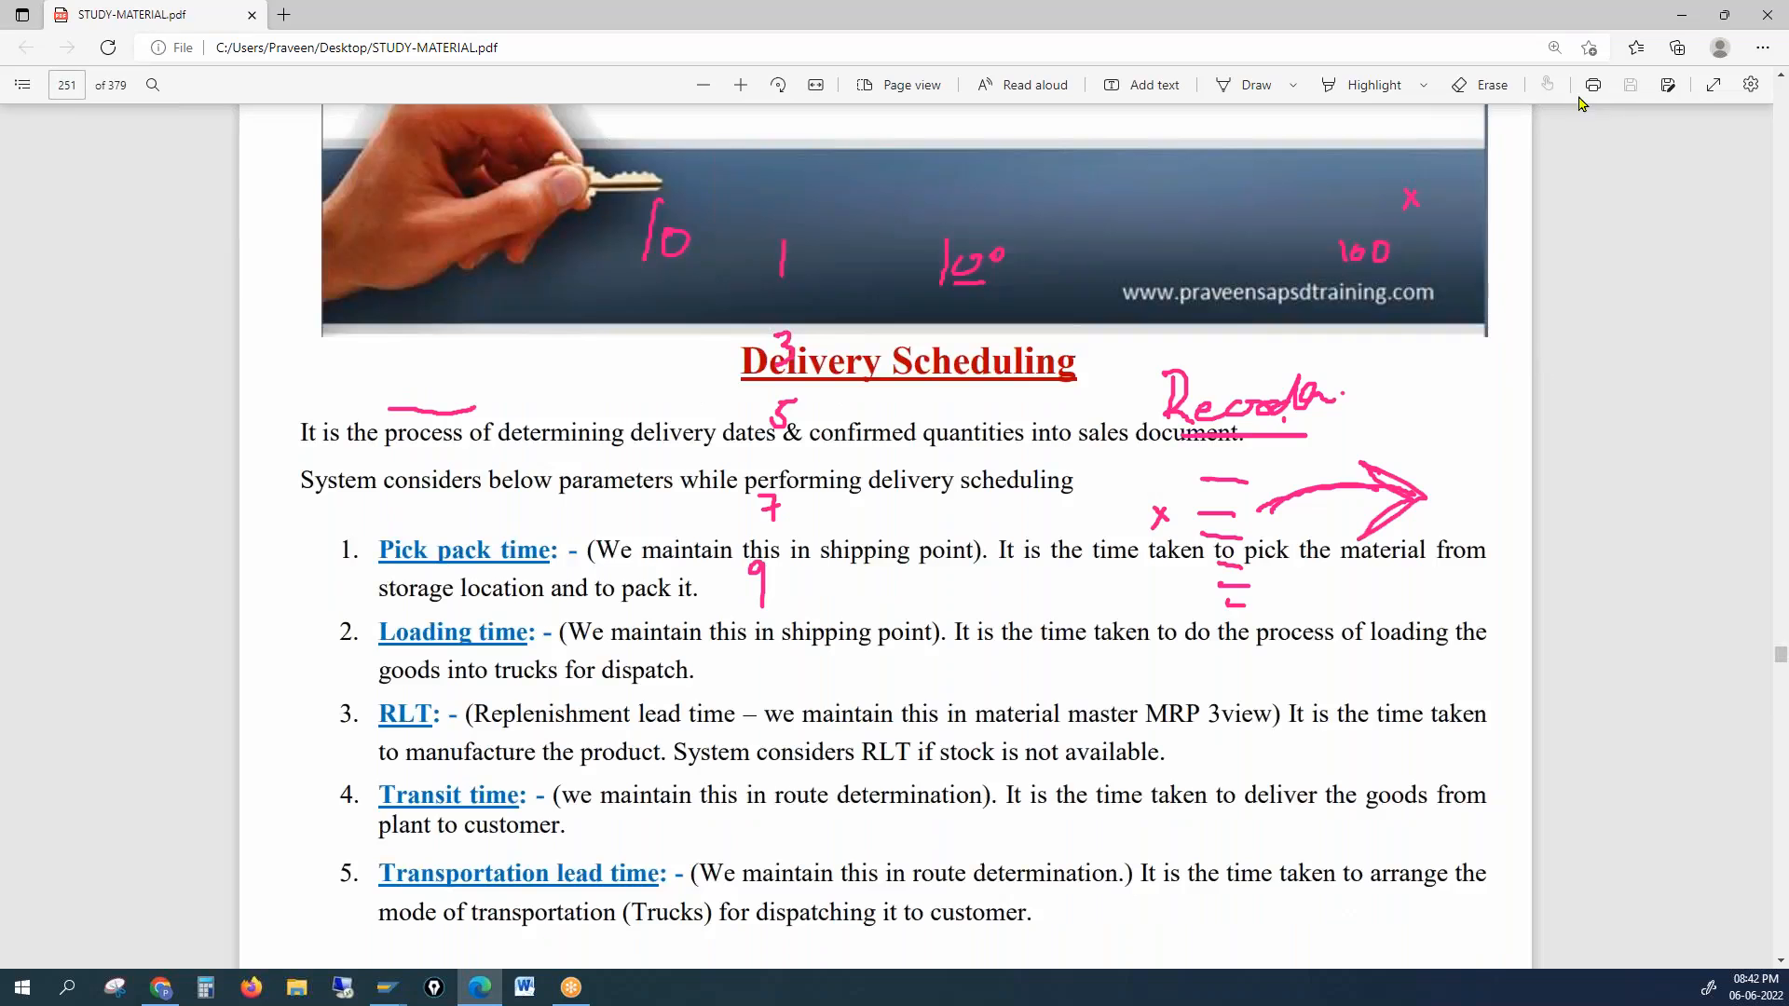
left_click_drag(1780, 655, 1780, 587)
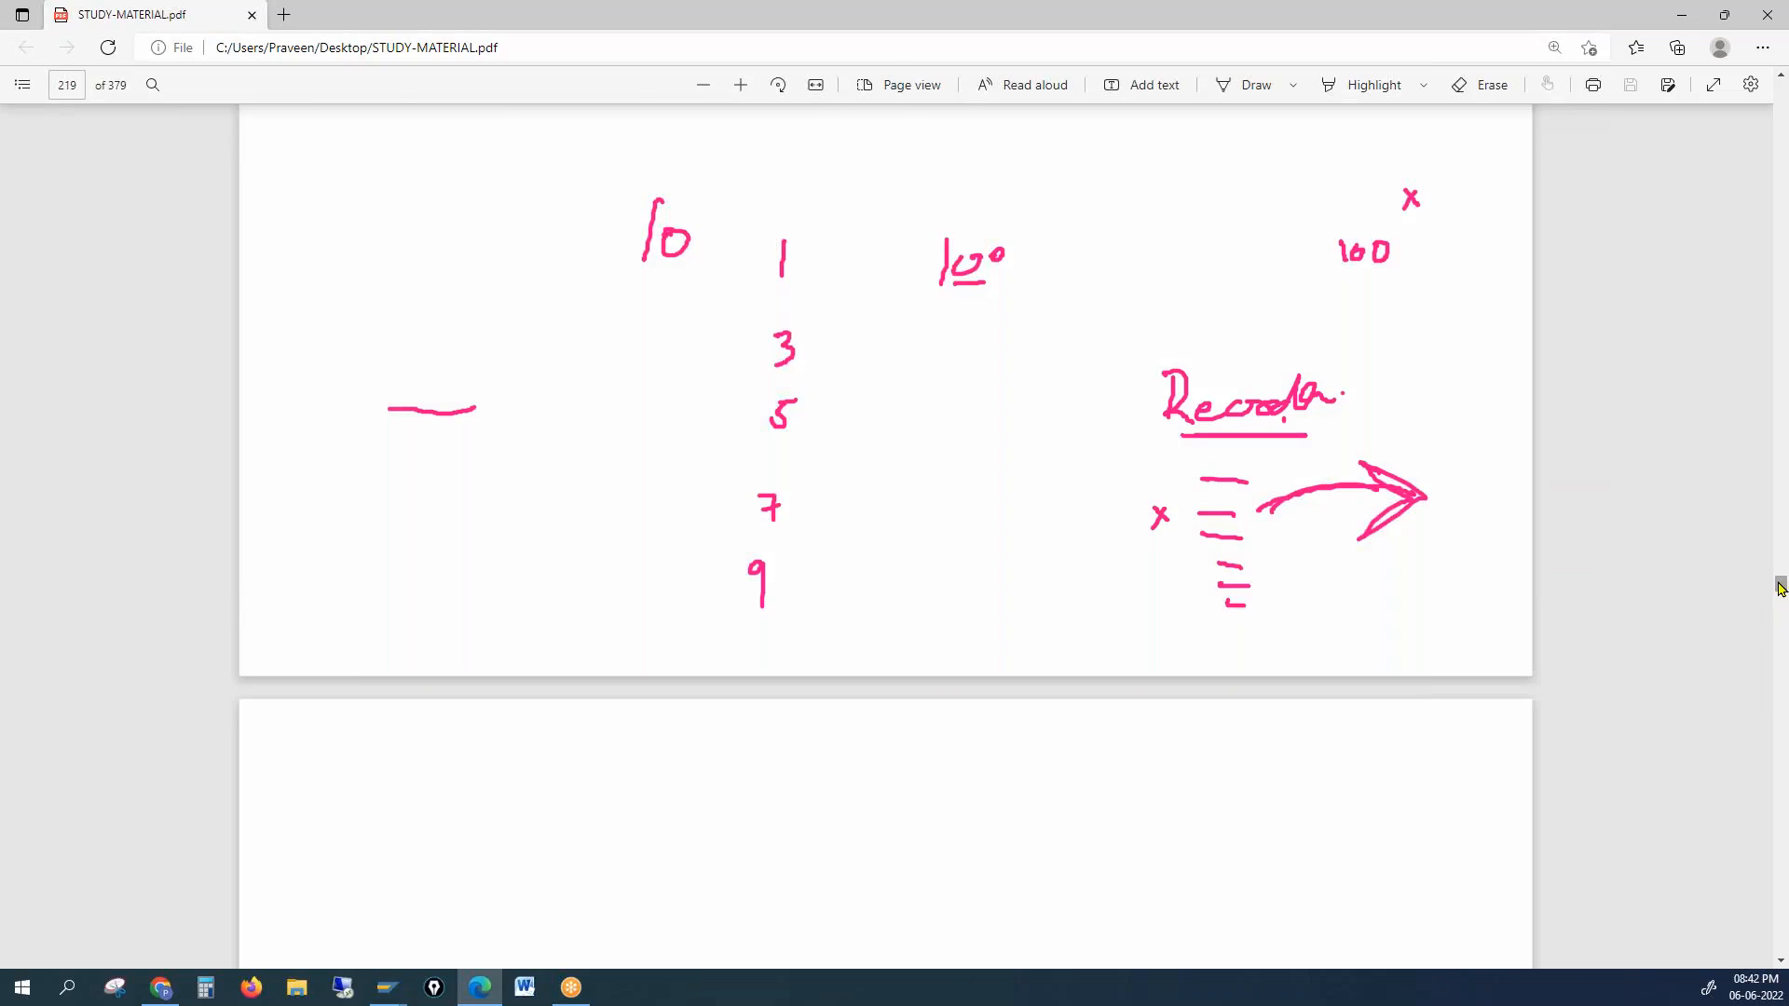
Step: Go to page 3 and scroll to the Basic Functions contents list on page 2
left_click(56, 83)
type("3")
key("Return")
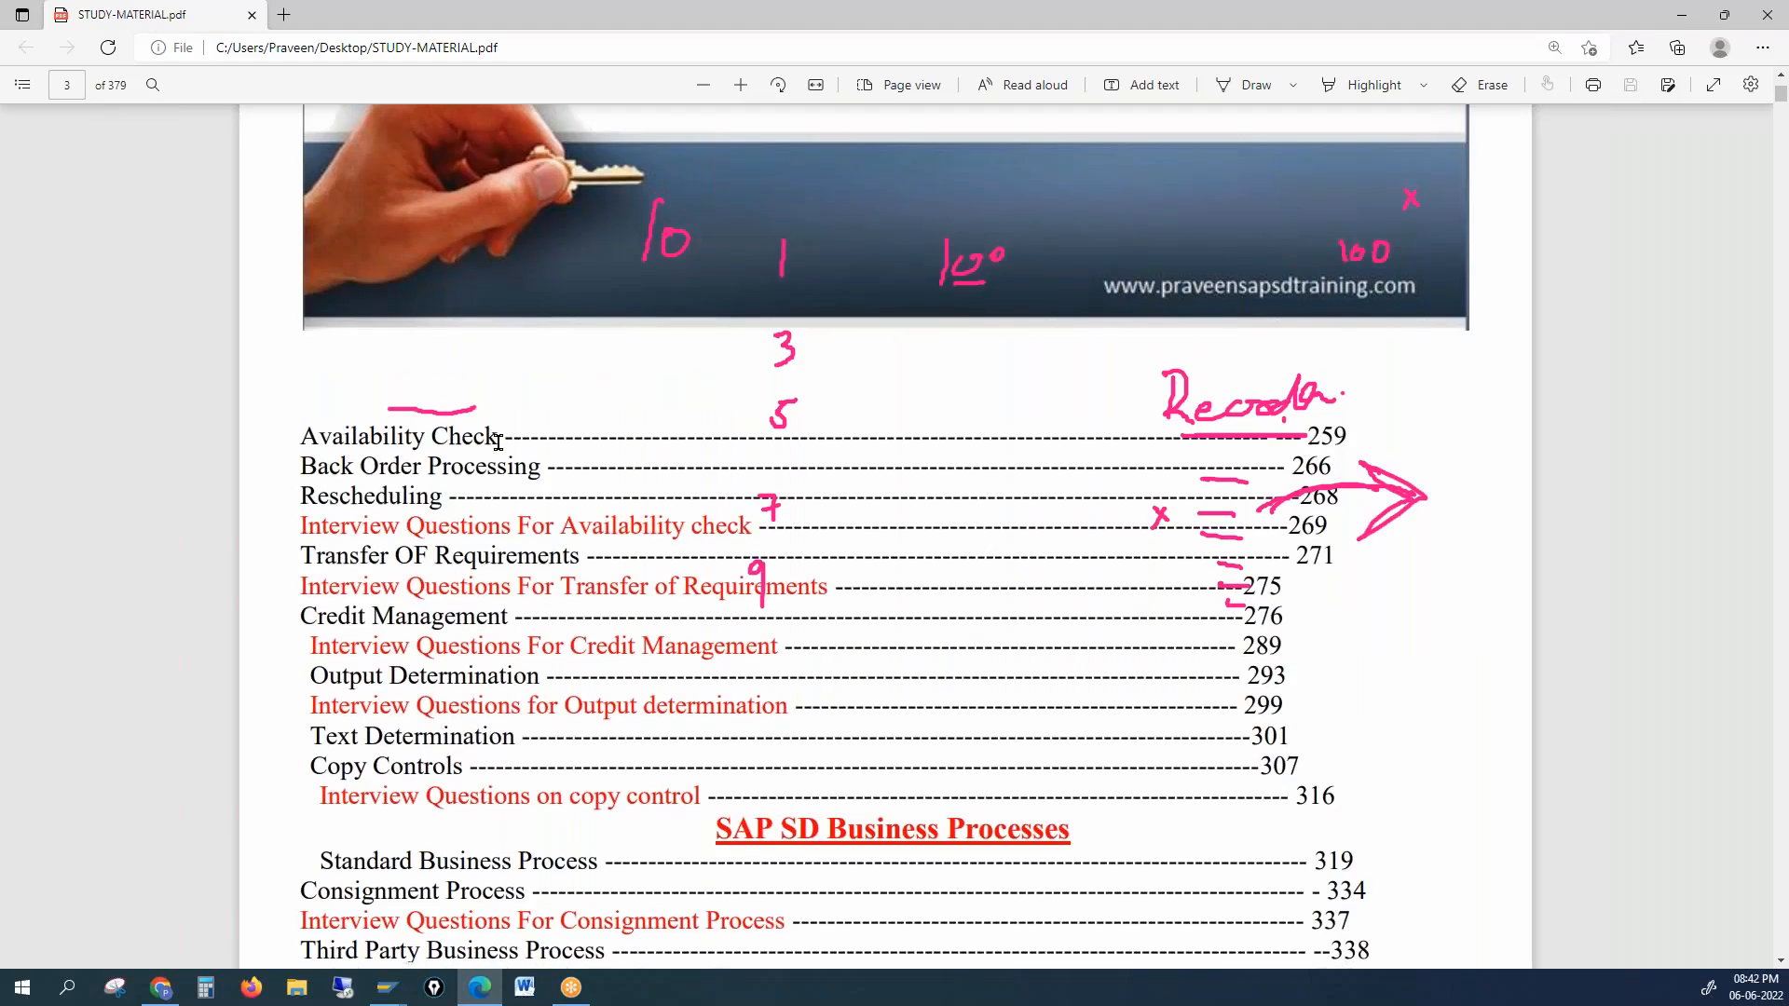
scroll(498, 442, "down", 2)
scroll(499, 466, "up", 6)
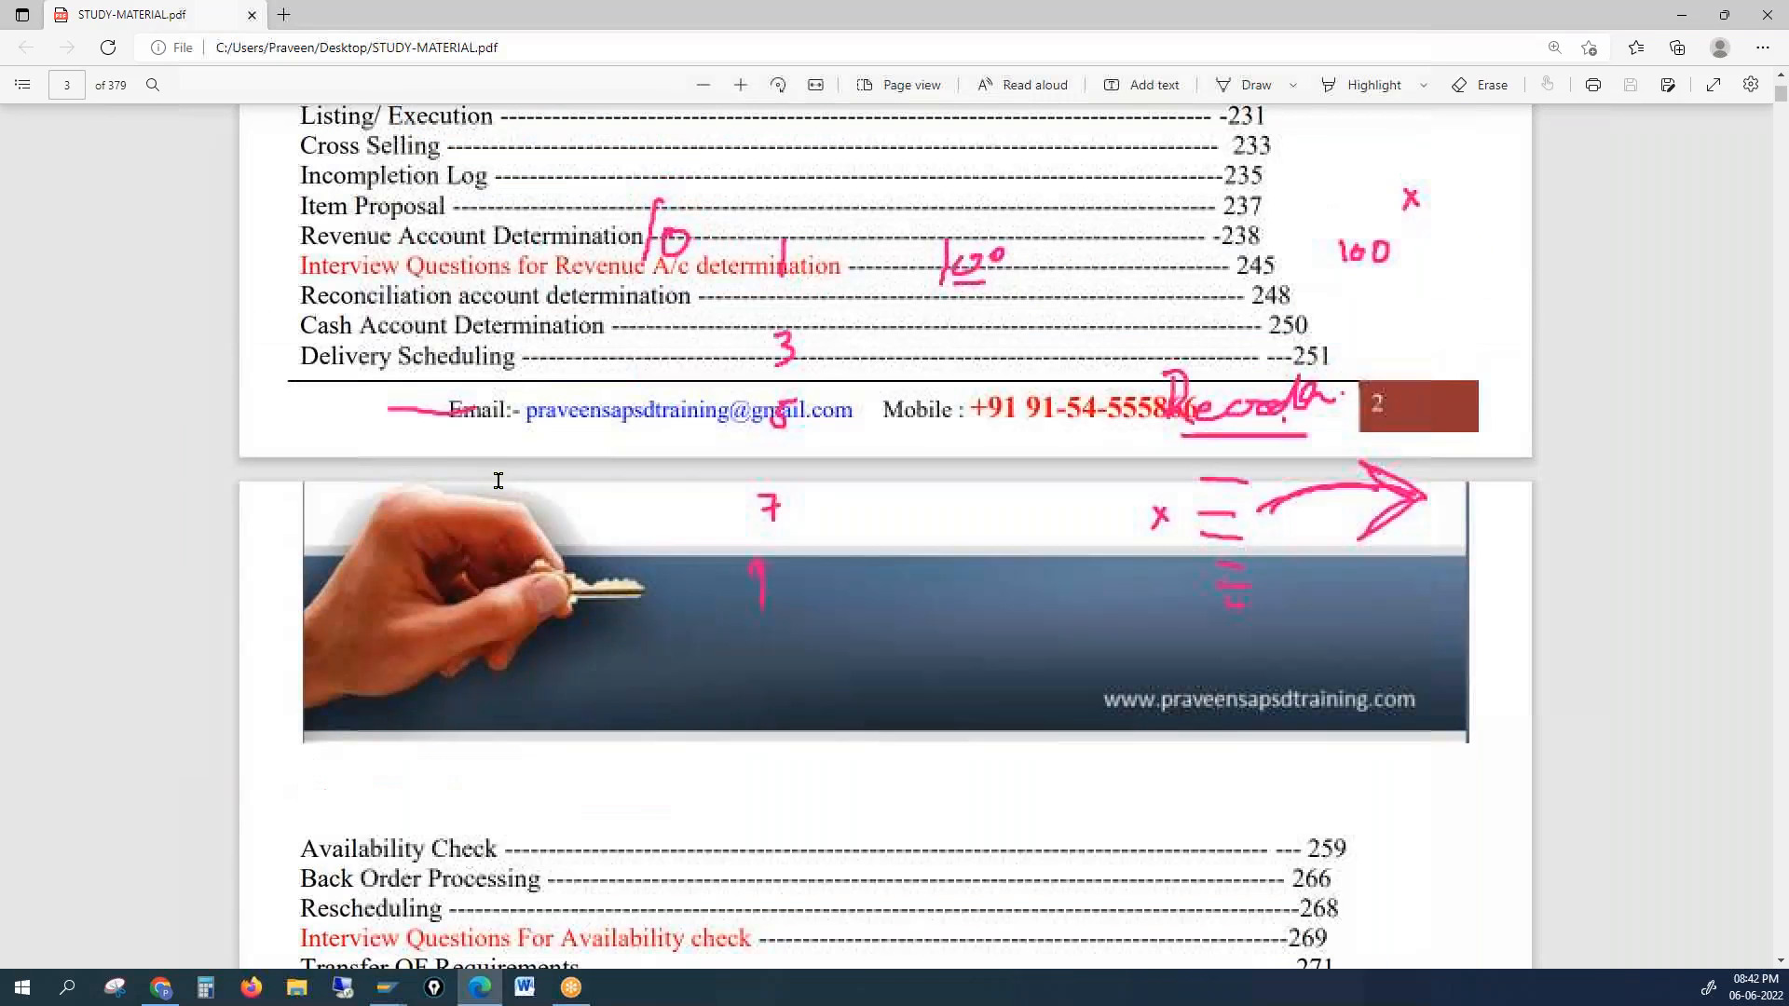
scroll(495, 475, "up", 3)
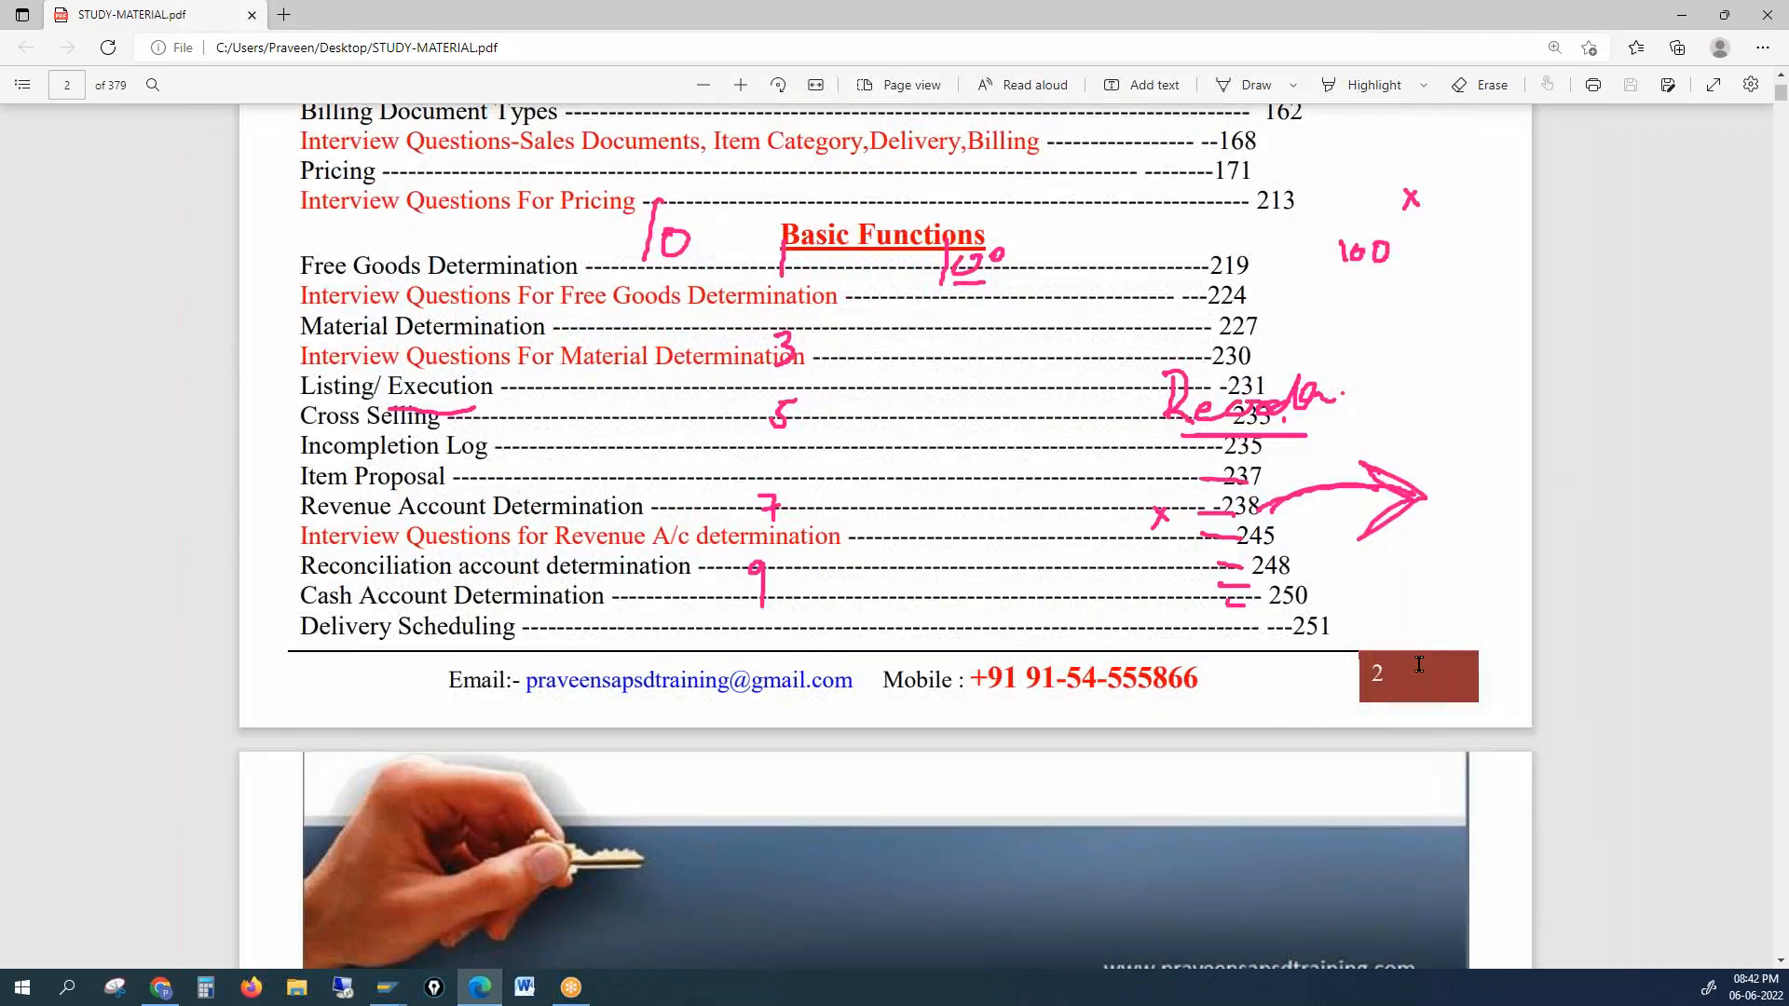
Step: Clear the handwritten notes and jump to page 237, the Item Proposal section
key("Escape")
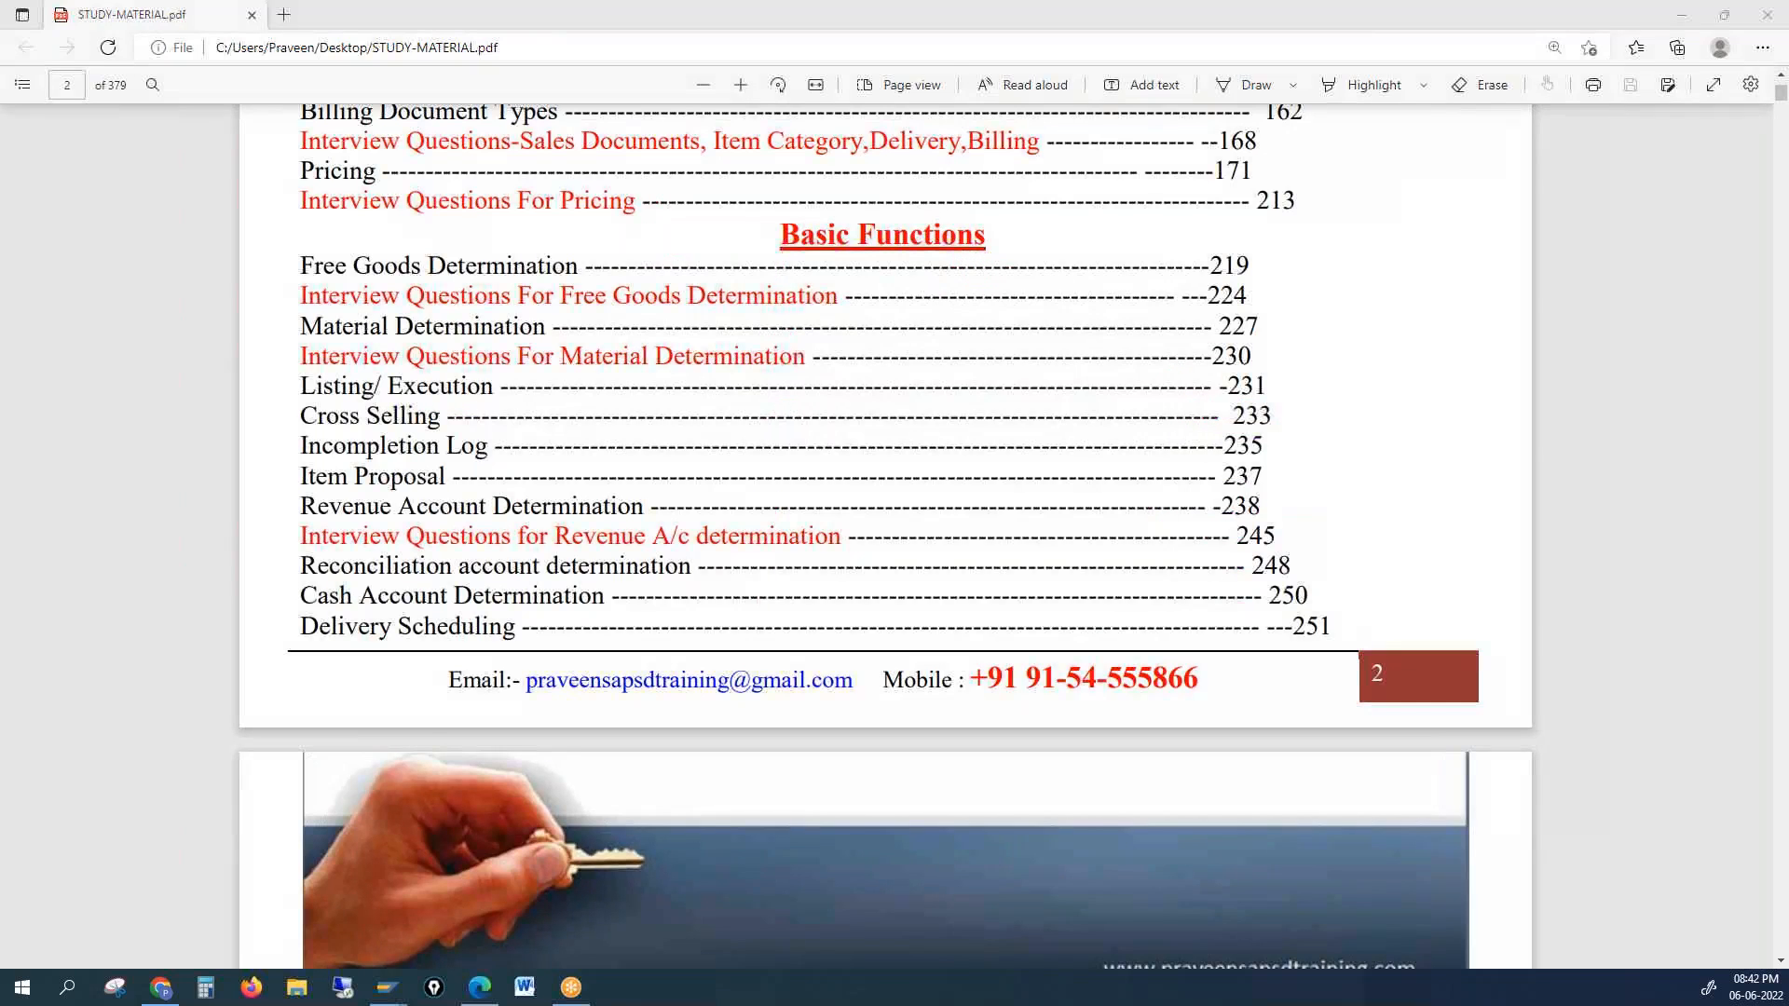
type("7")
key("Return")
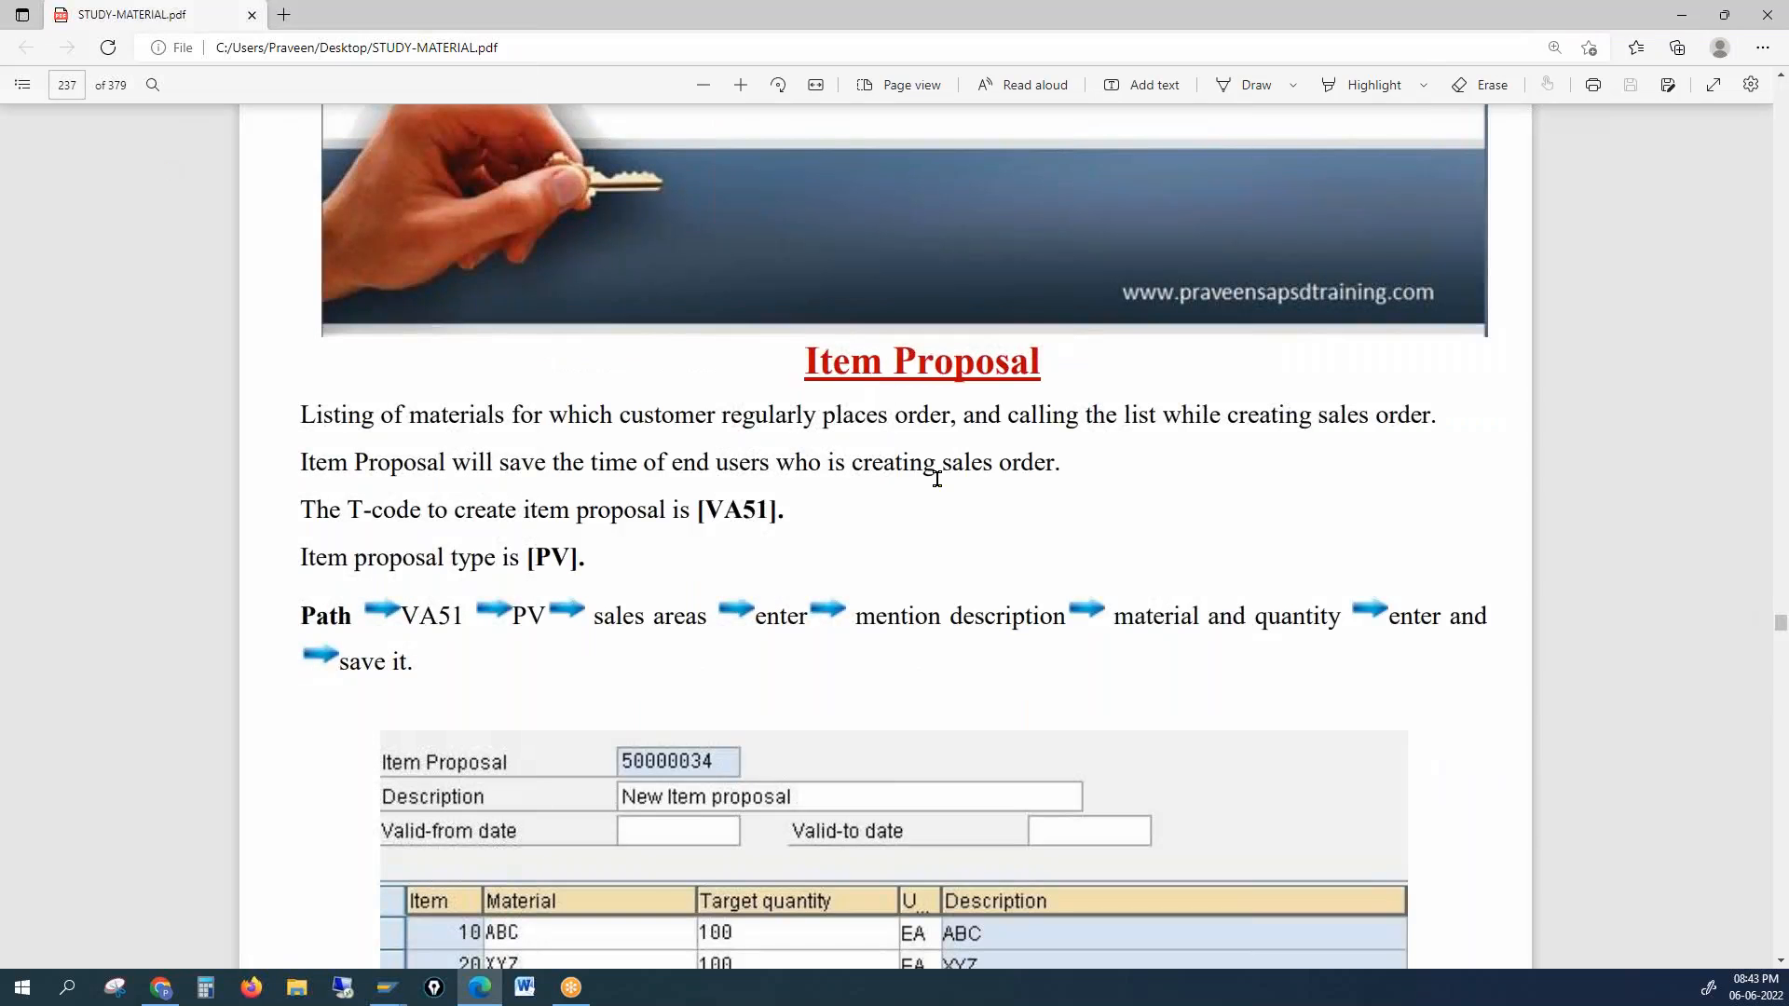
Step: Bring the full item proposal table for 50000034 into view, then head back to SAP
left_click_drag(456, 619, 420, 619)
left_click_drag(842, 691, 845, 693)
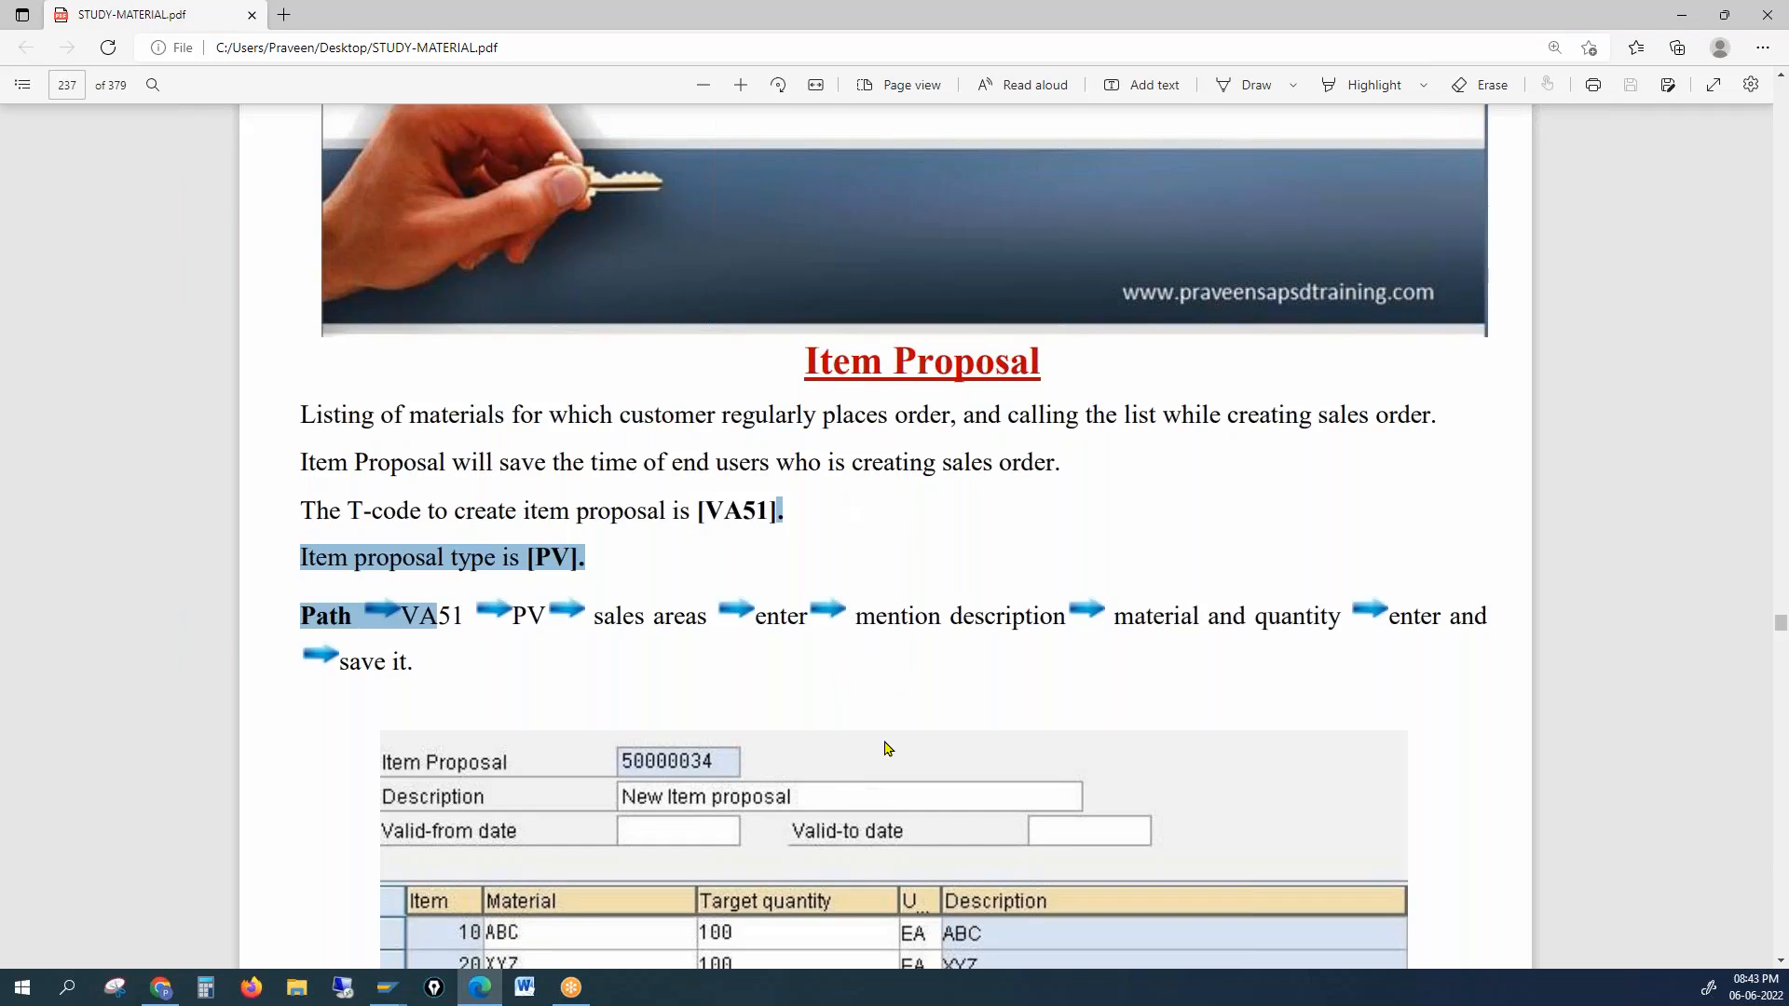
left_click(1777, 965)
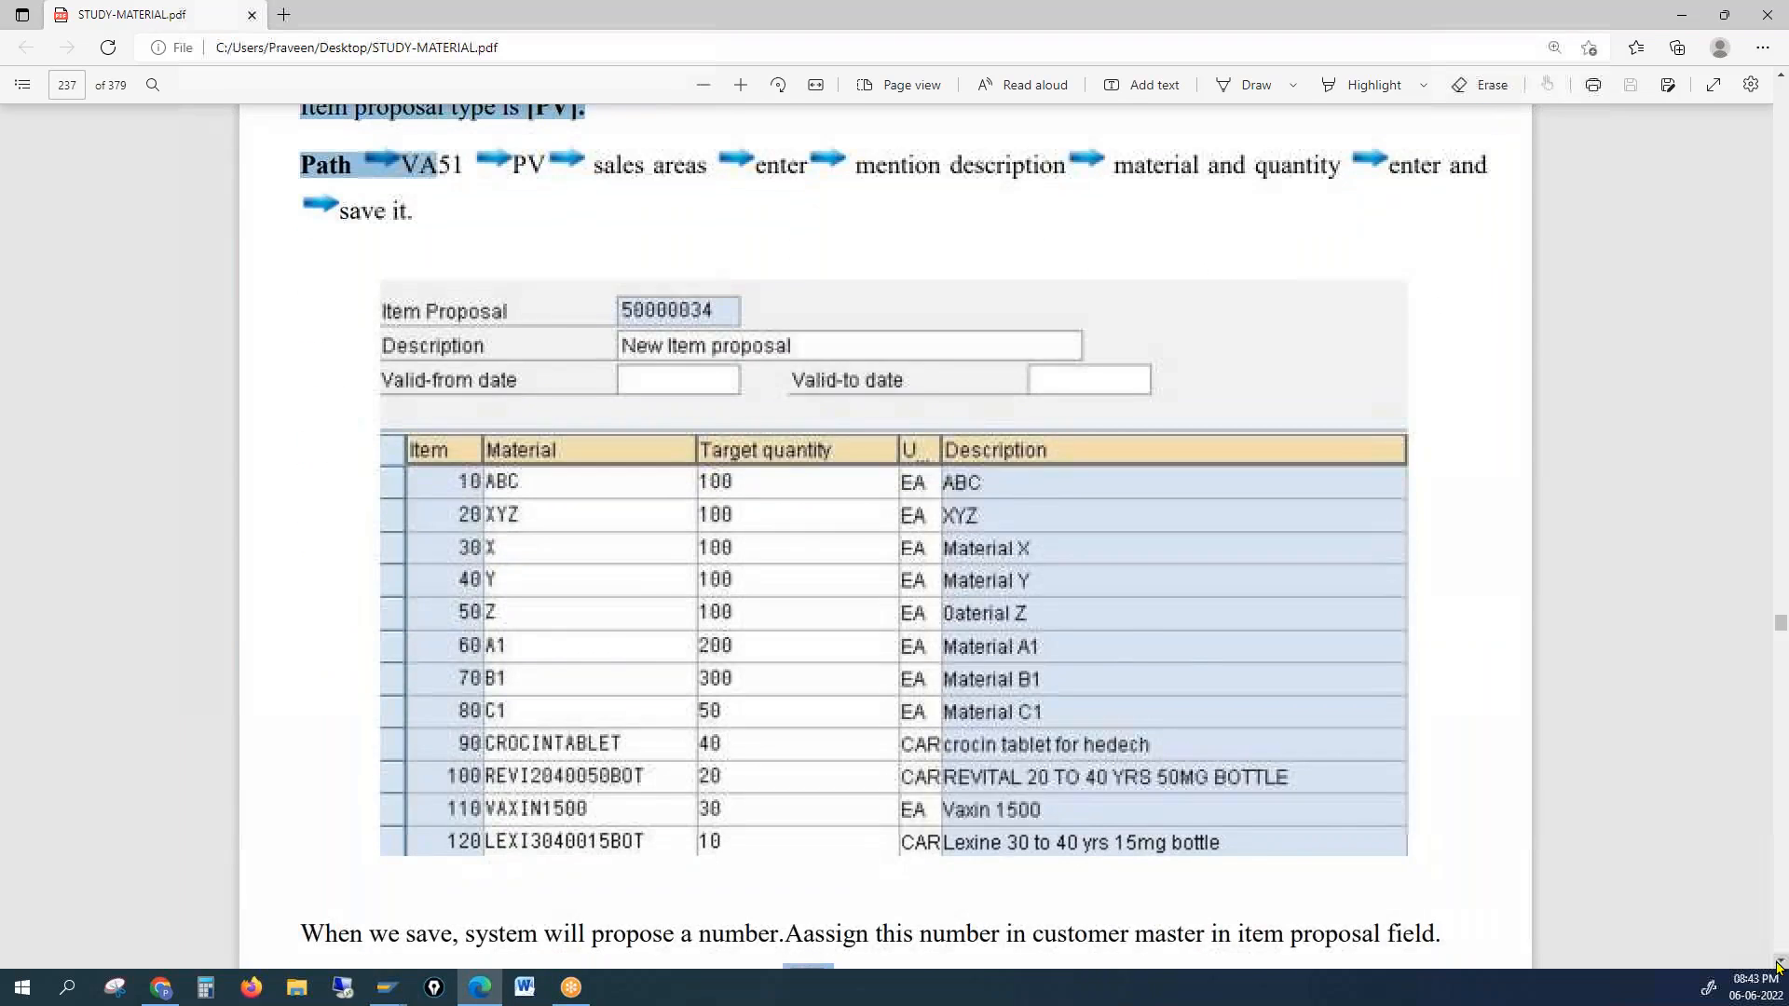
left_click(1779, 966)
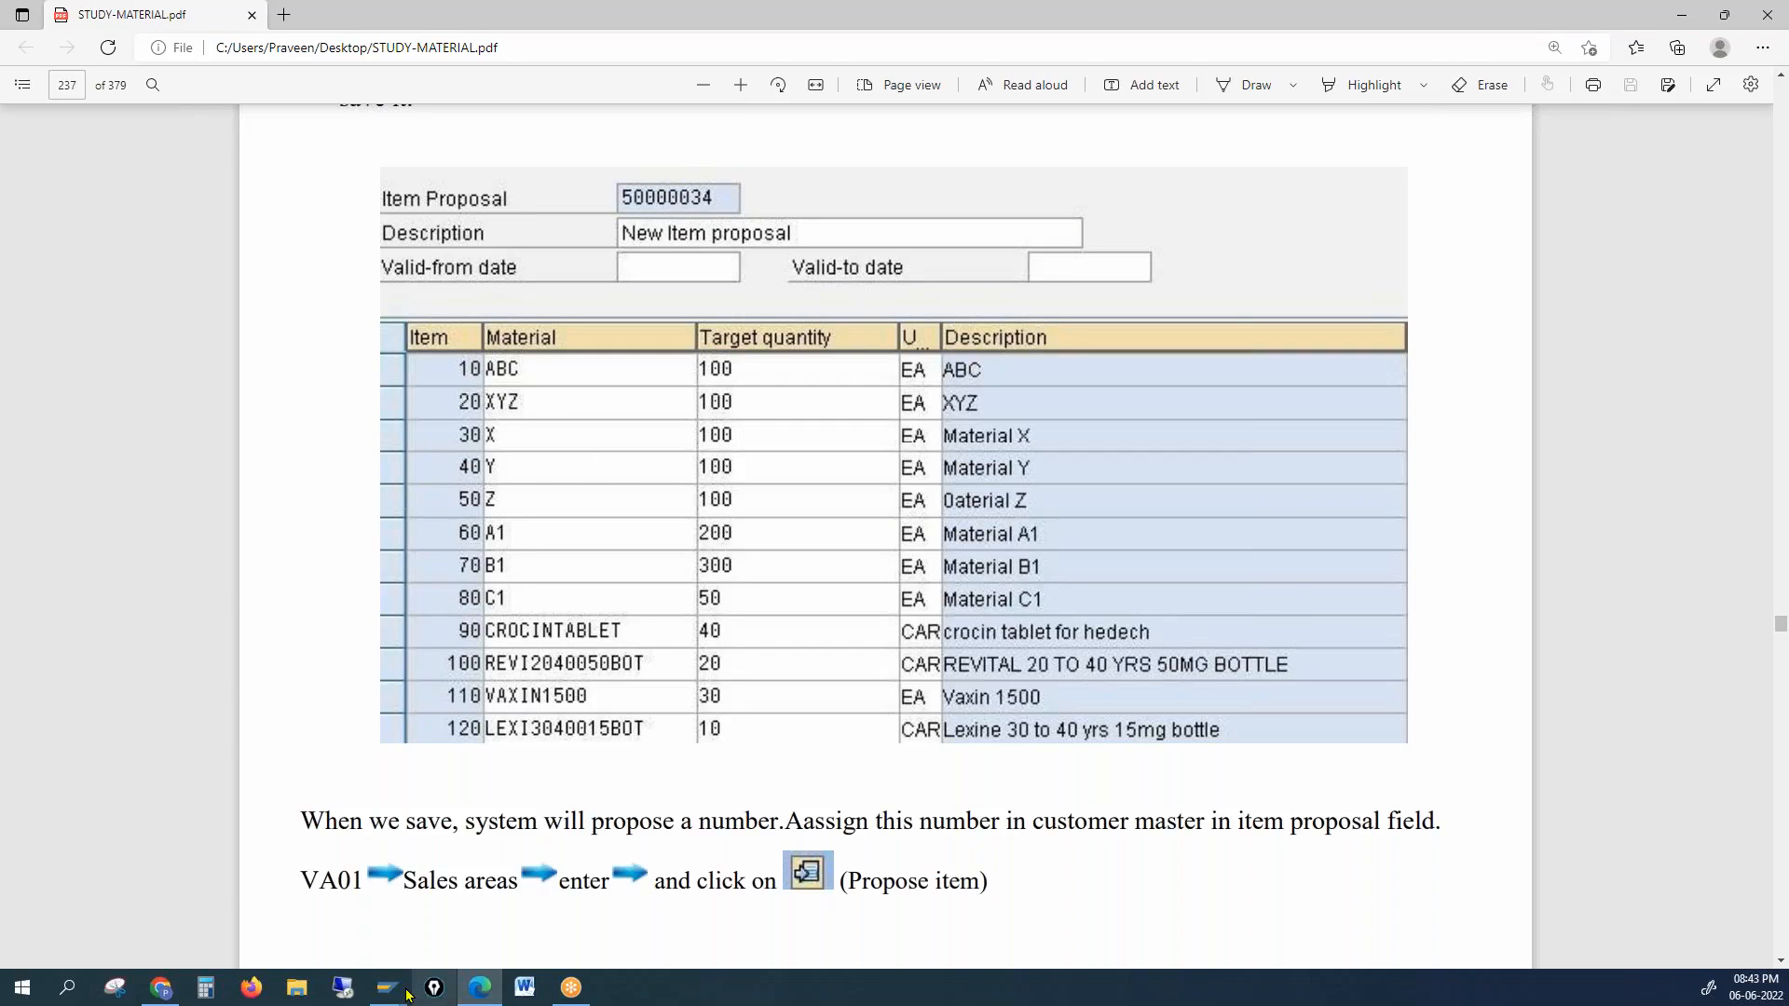
mouse_move(407, 995)
left_click(351, 869)
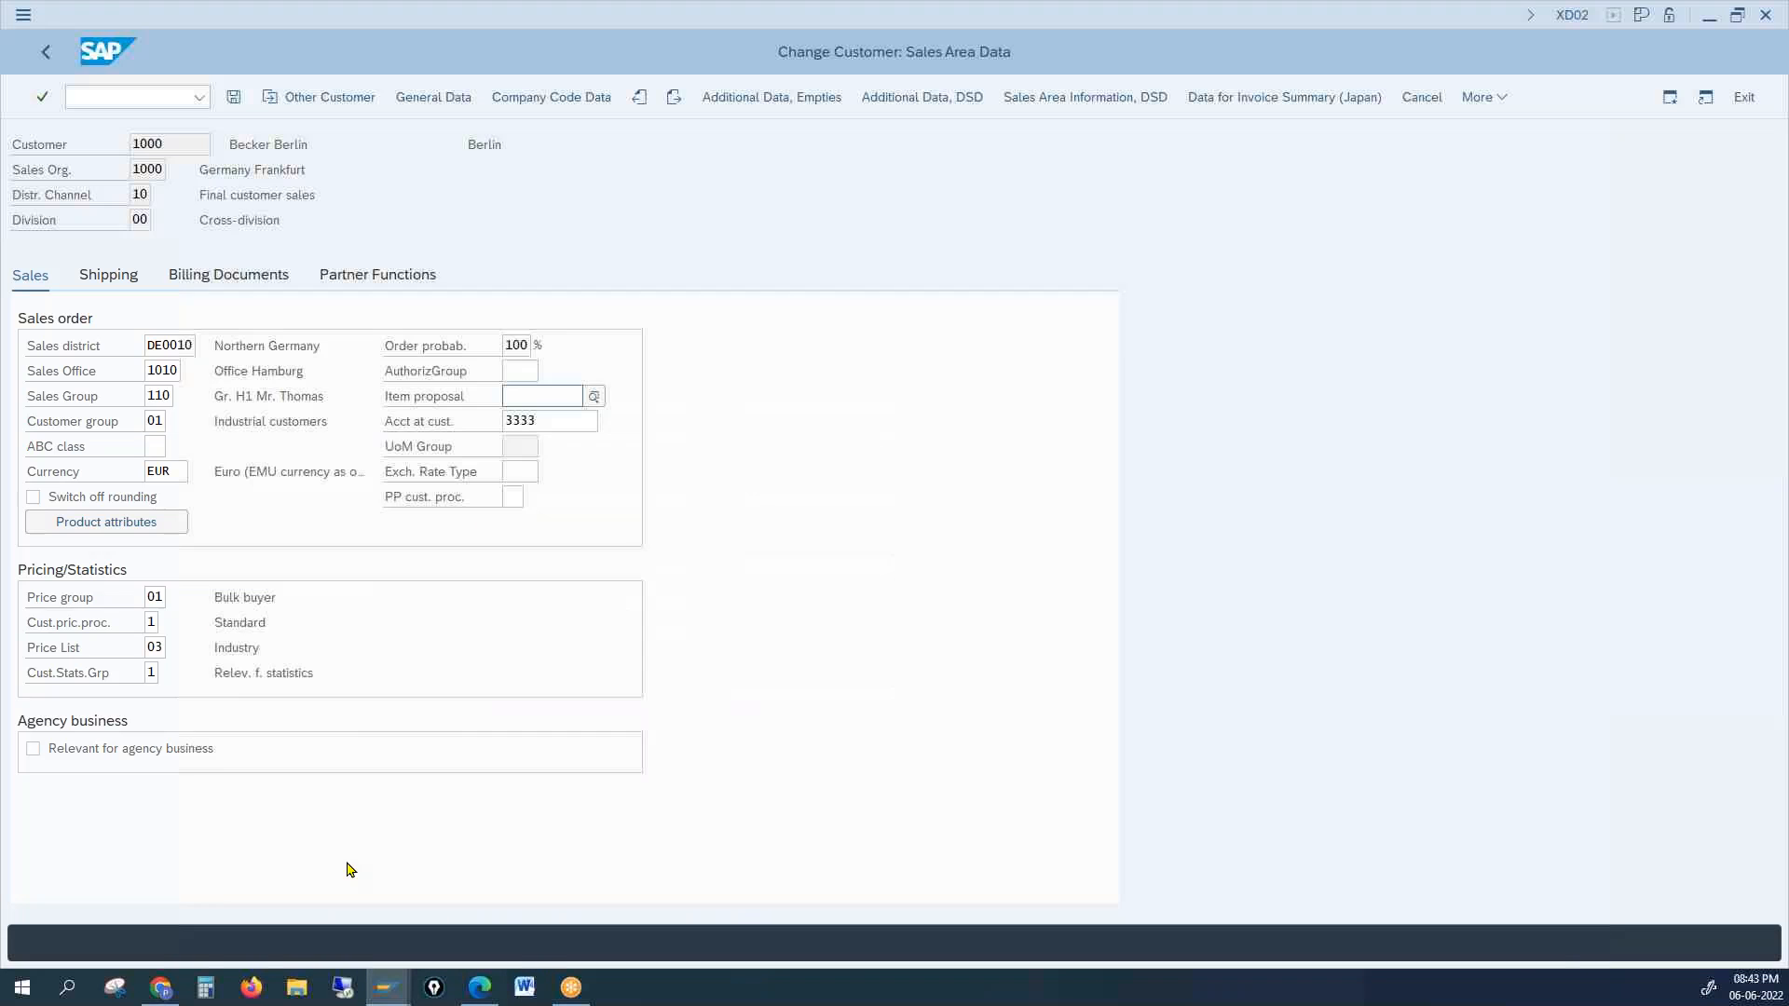
left_click(594, 397)
Step: Scroll the PDF up to the Item Proposal heading and VA51 path, then bring up SAP Logon's connections
left_click(480, 988)
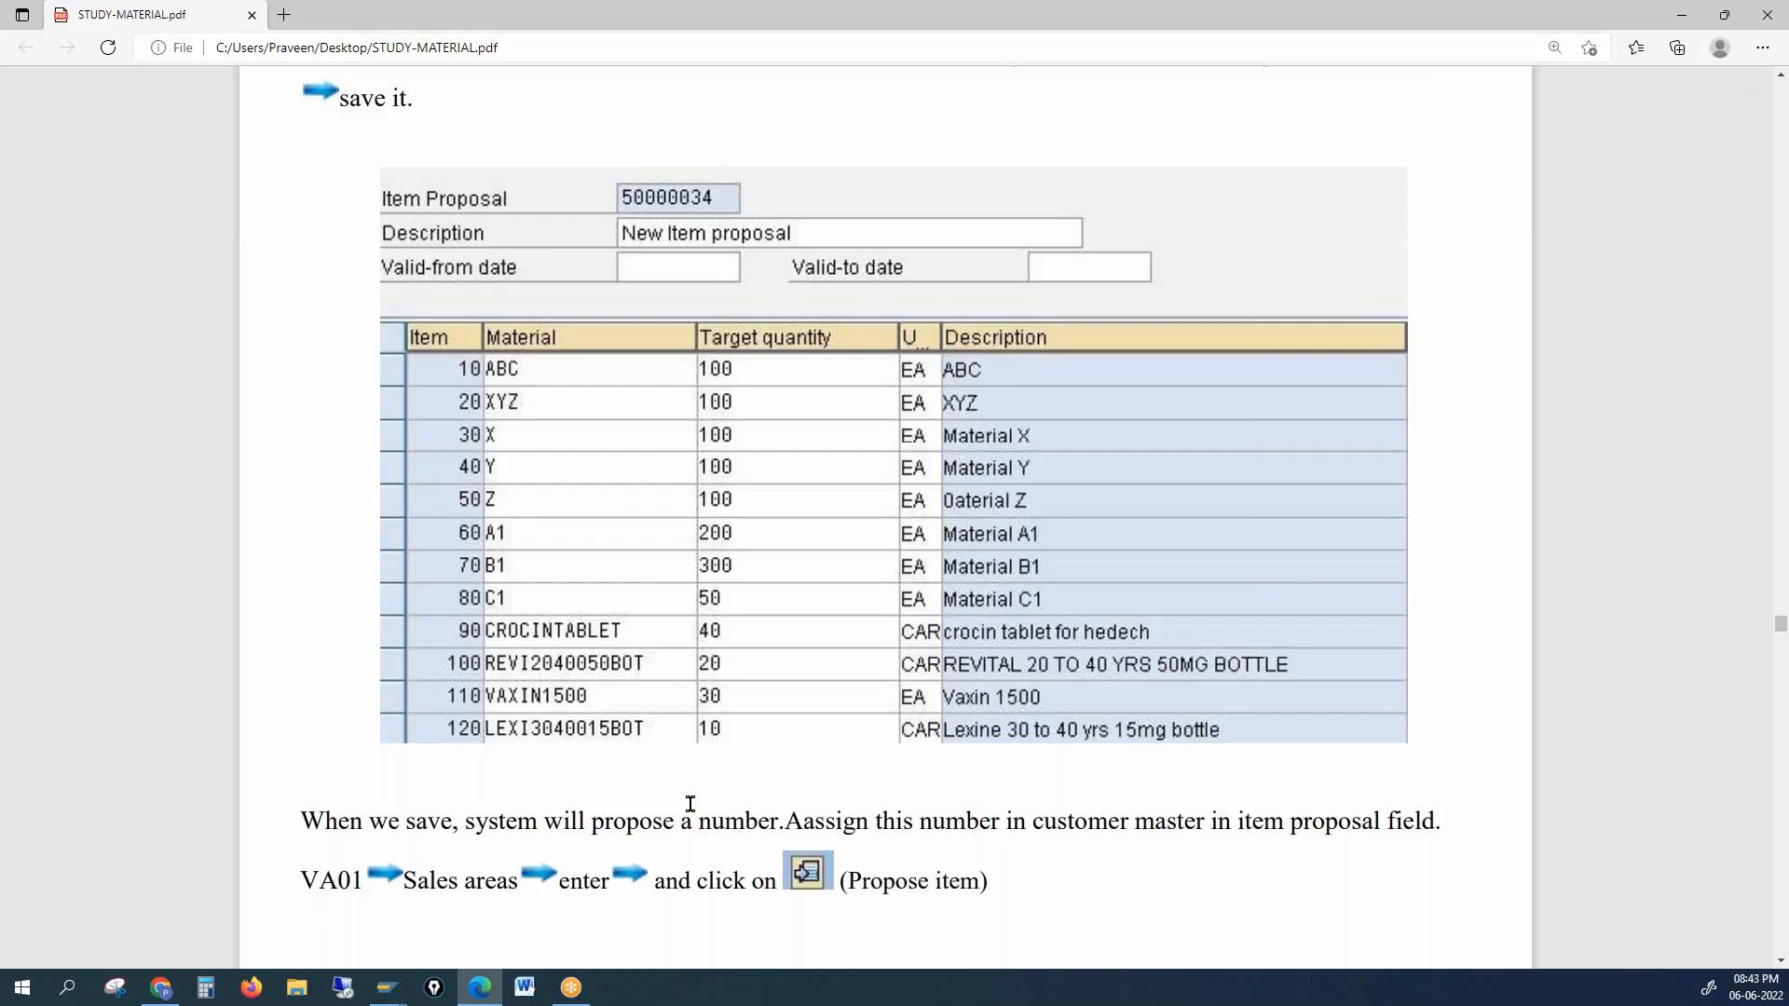
scroll(689, 804, "up", 5)
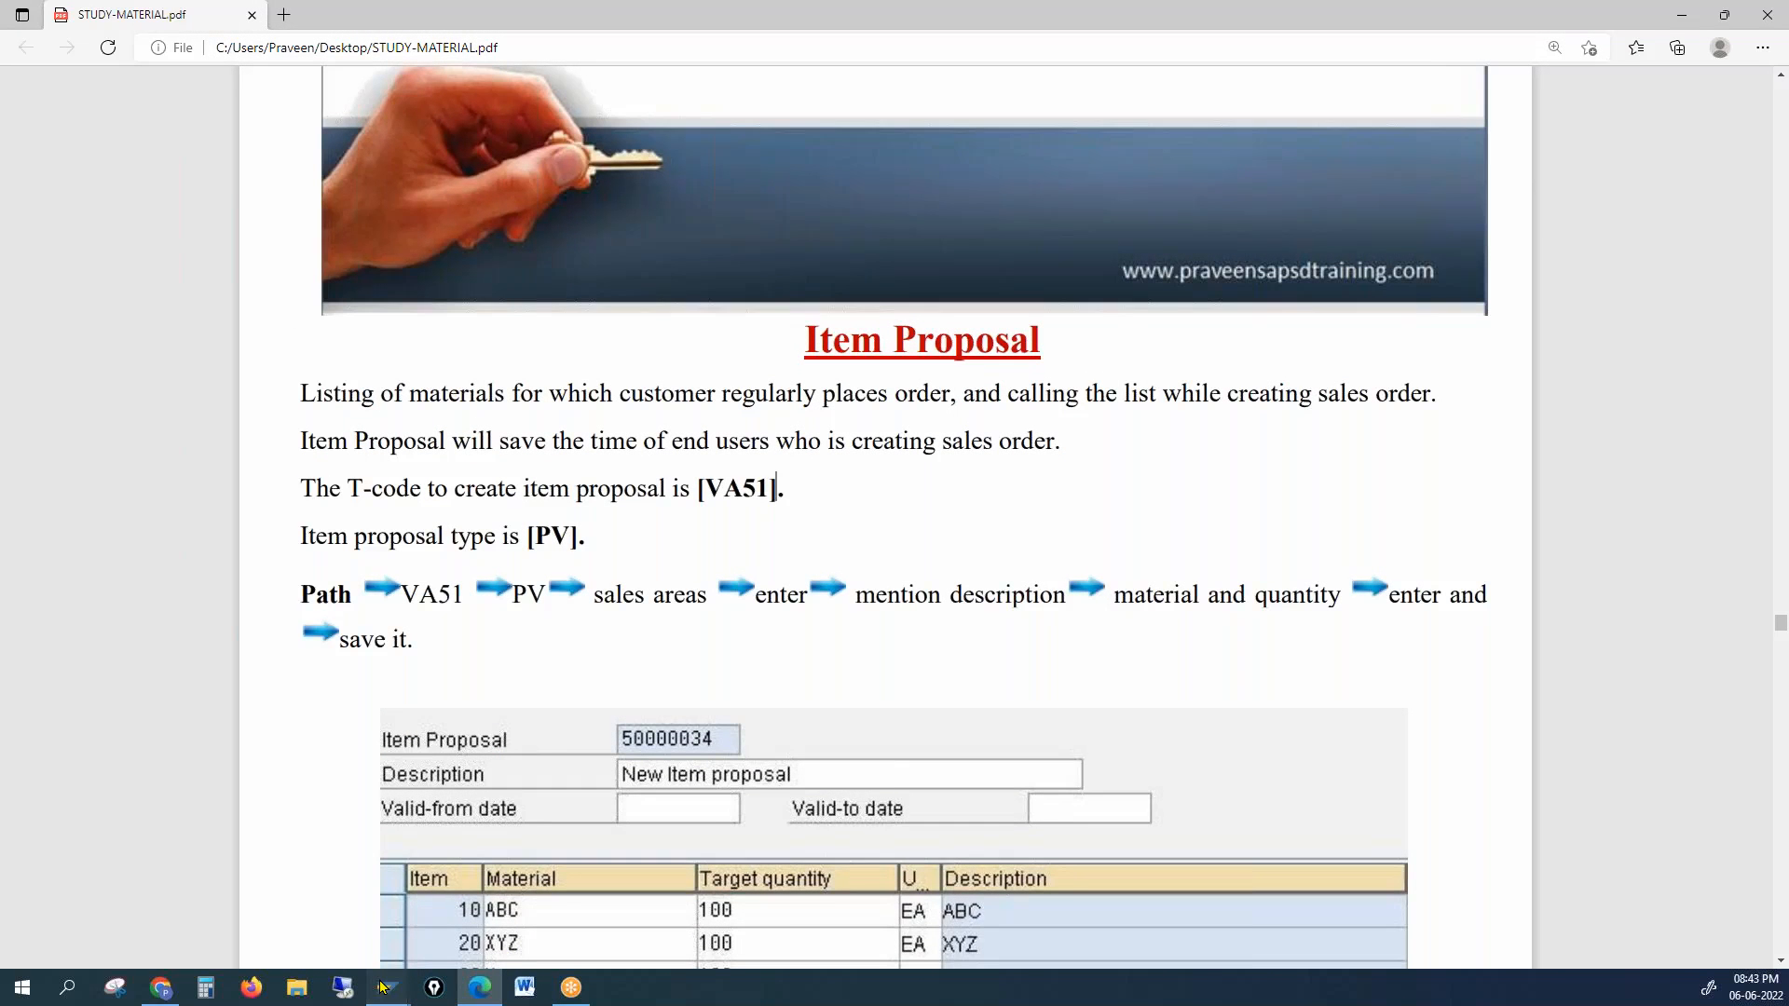
mouse_move(386, 987)
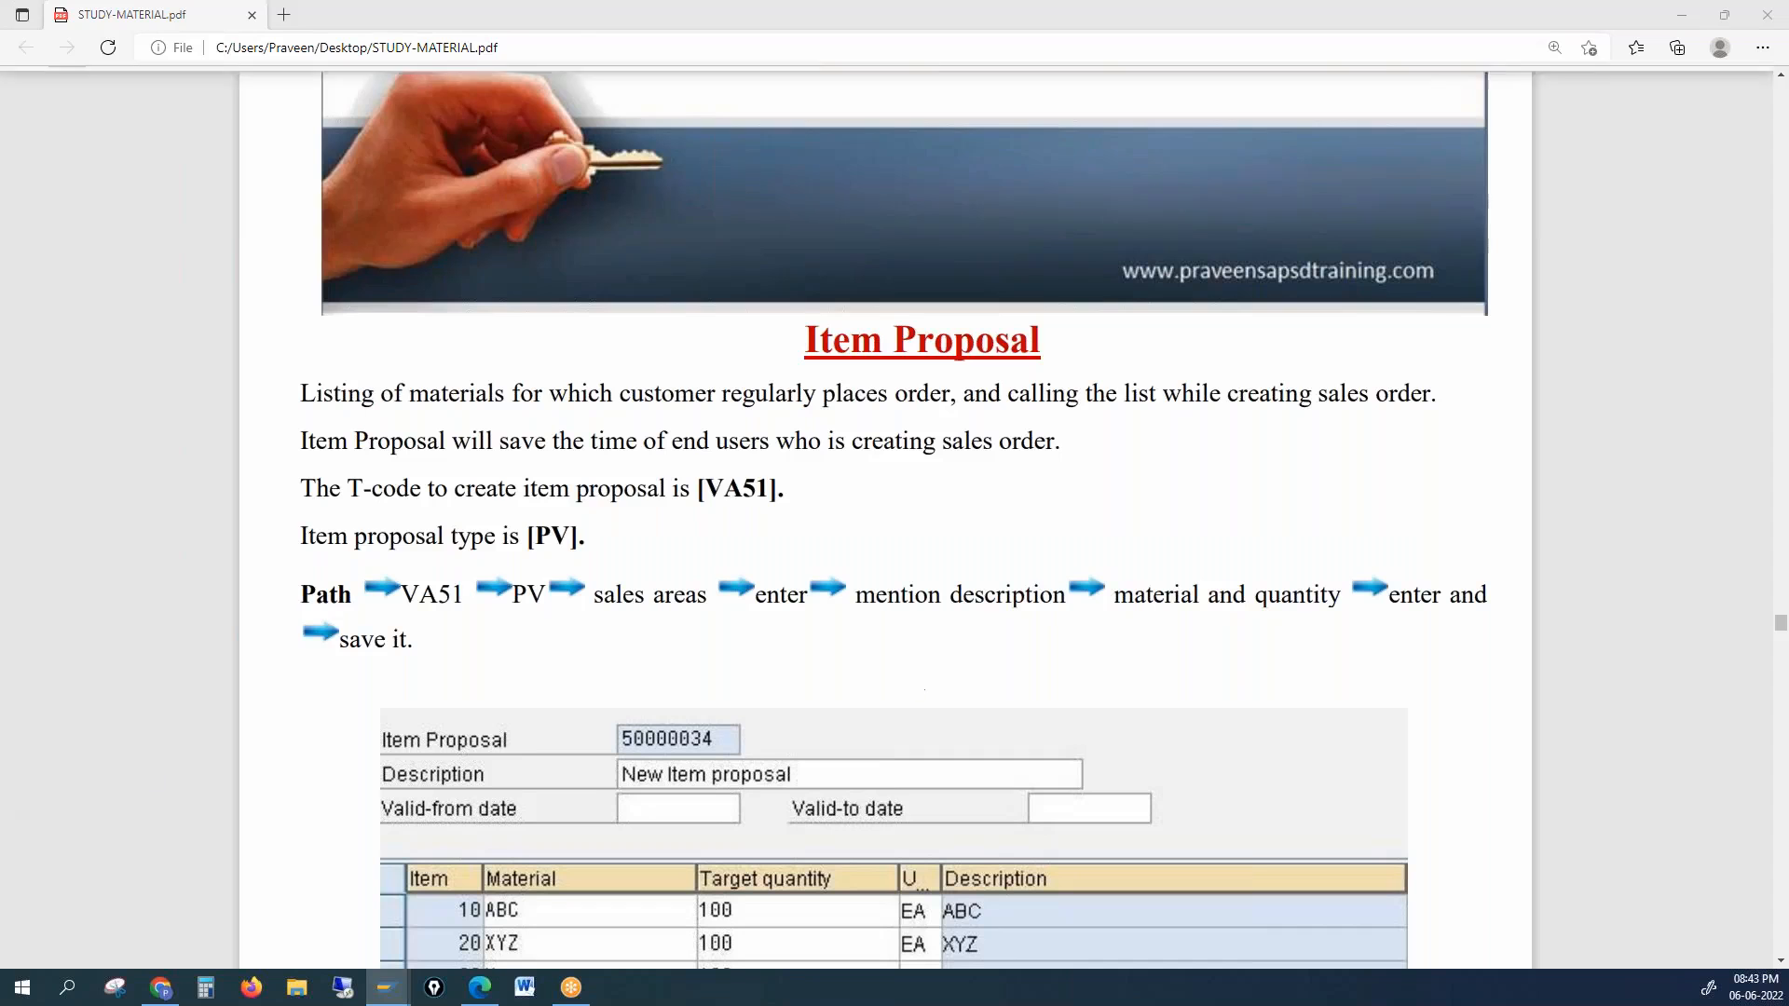
left_click(775, 486)
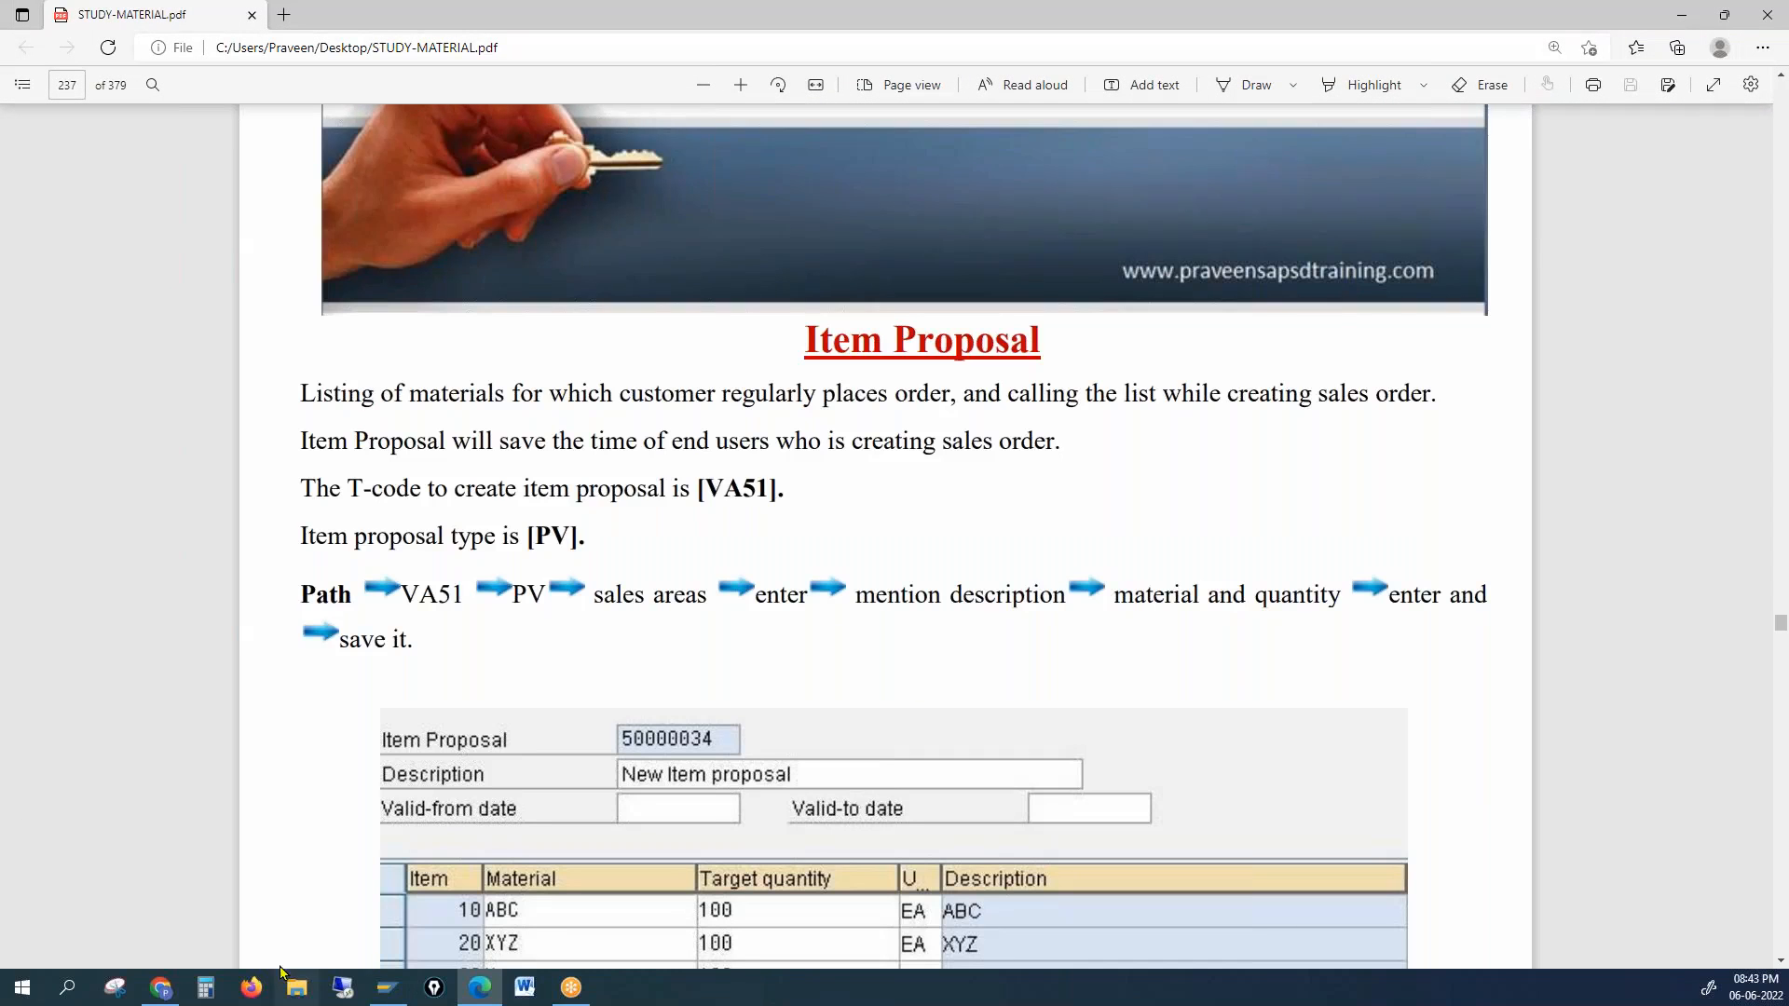
left_click(384, 990)
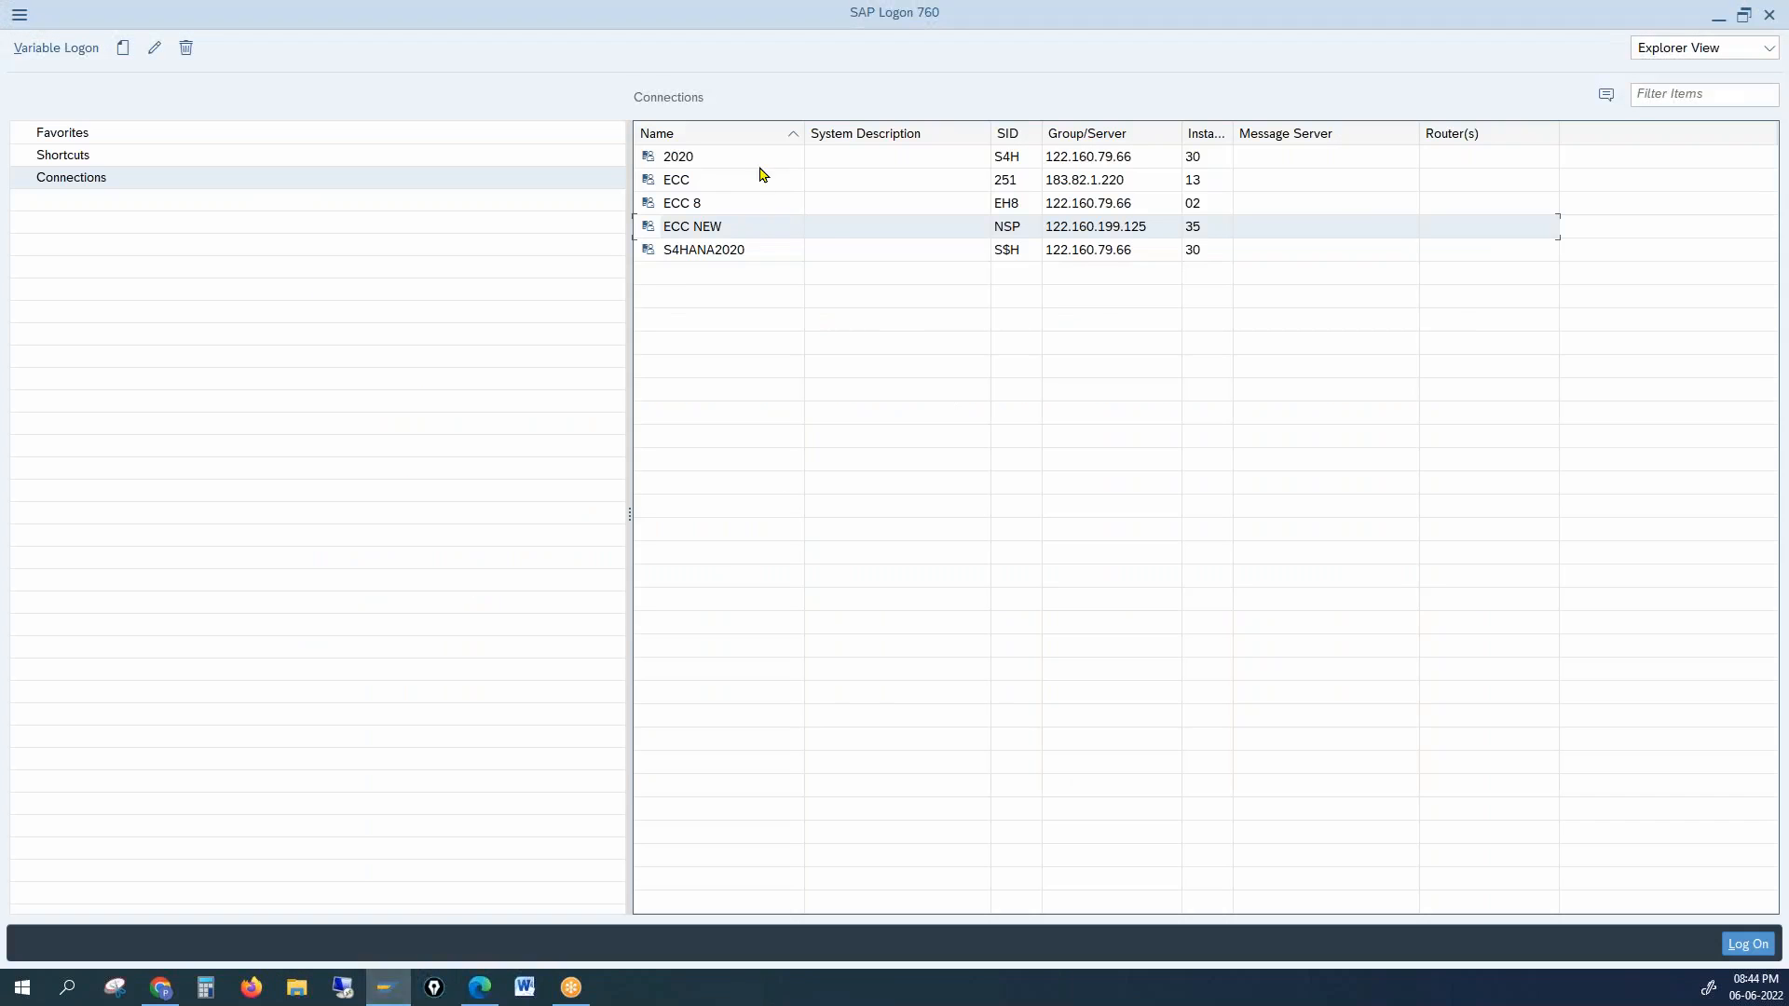
Step: Log on to ECC NEW with the remembered user and password, then start VA51
double_click(736, 229)
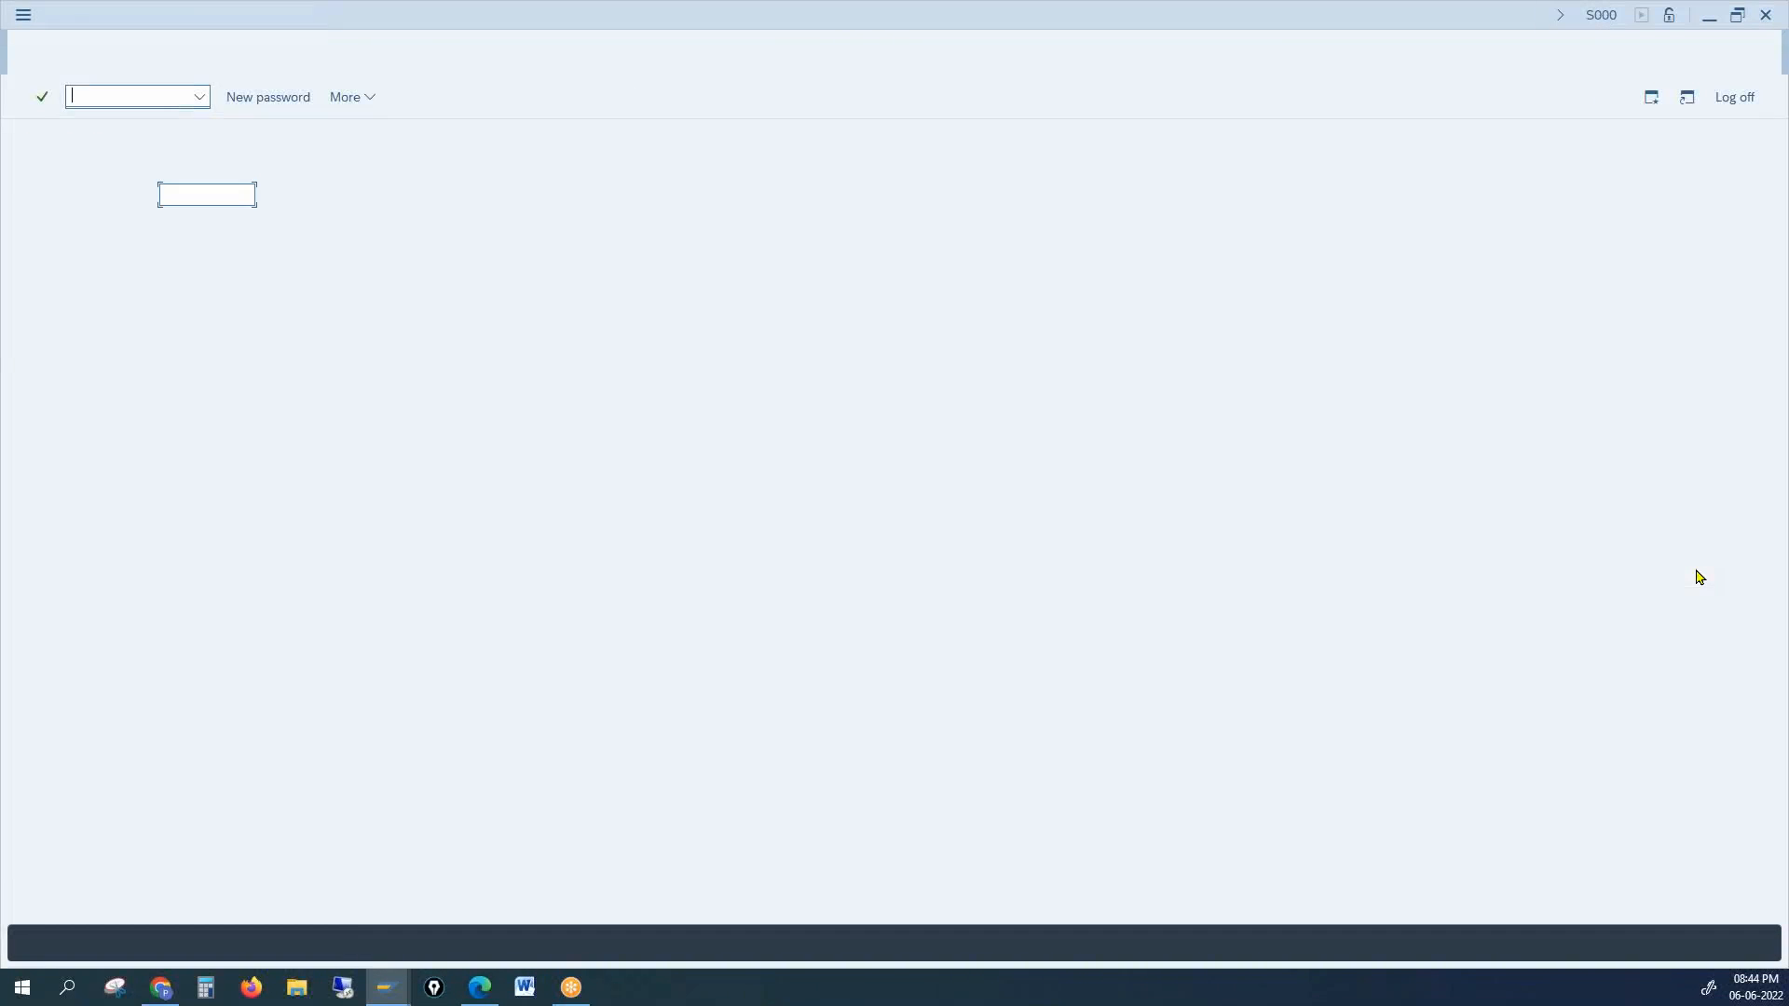
key("Down")
key("Tab")
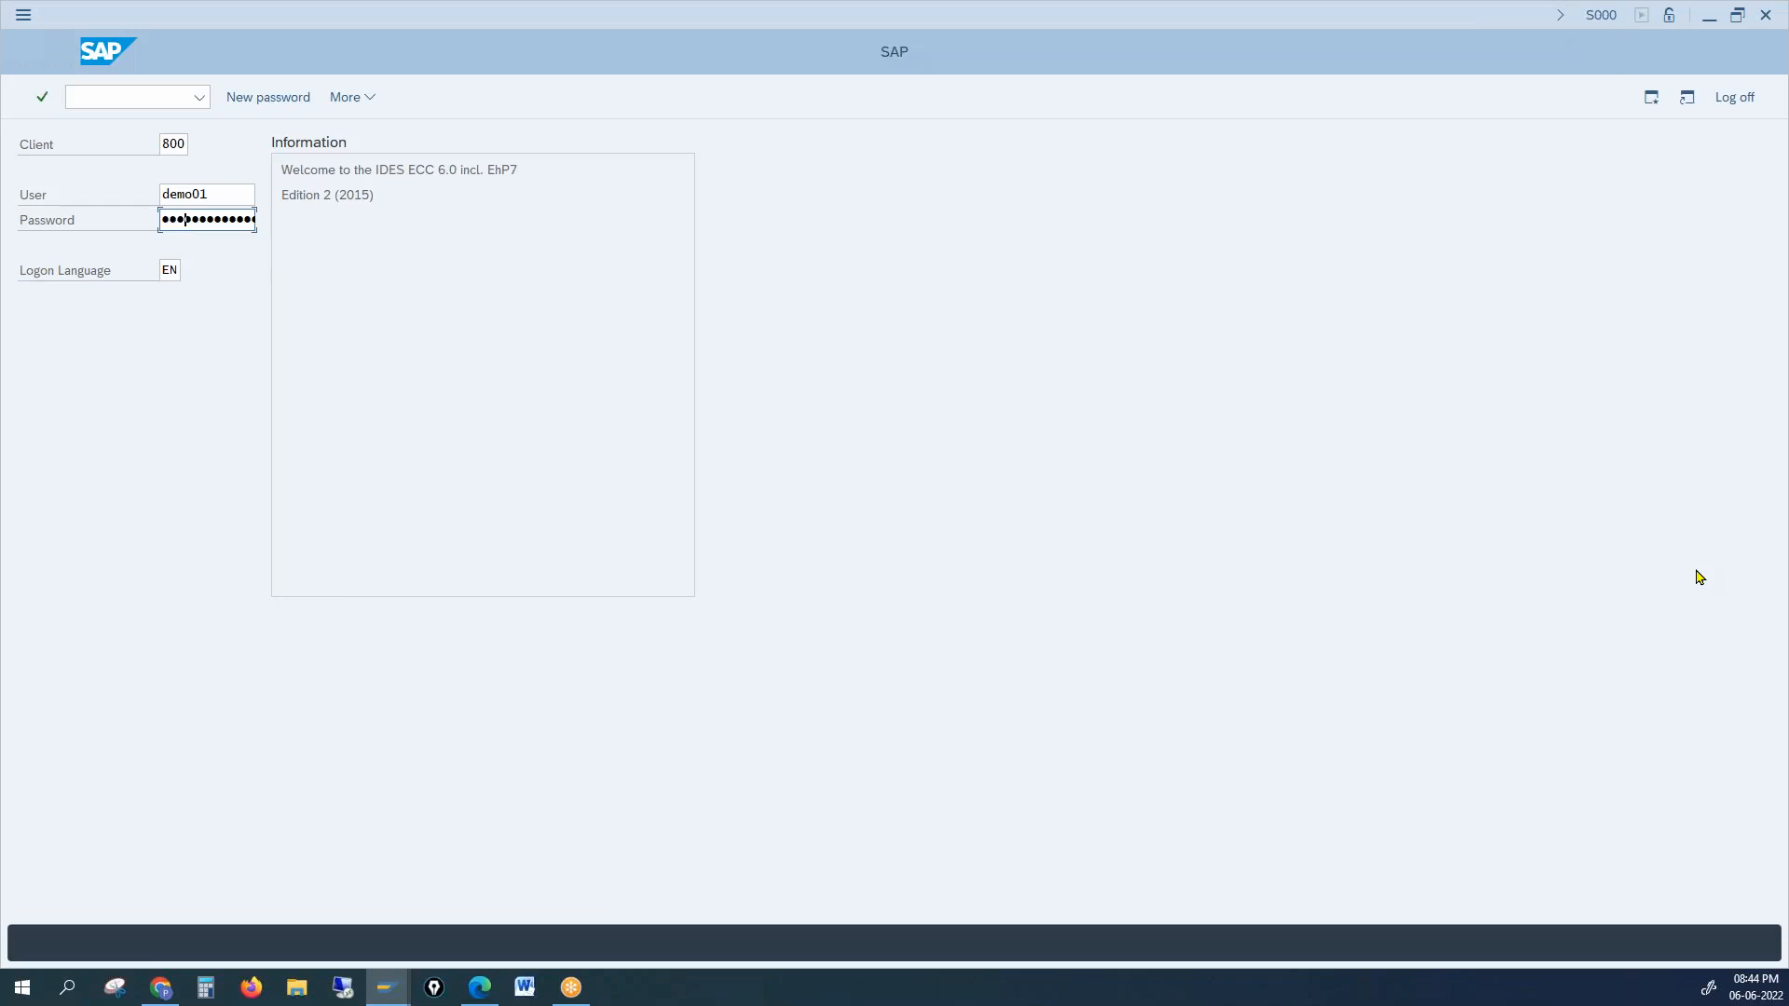
key("Return")
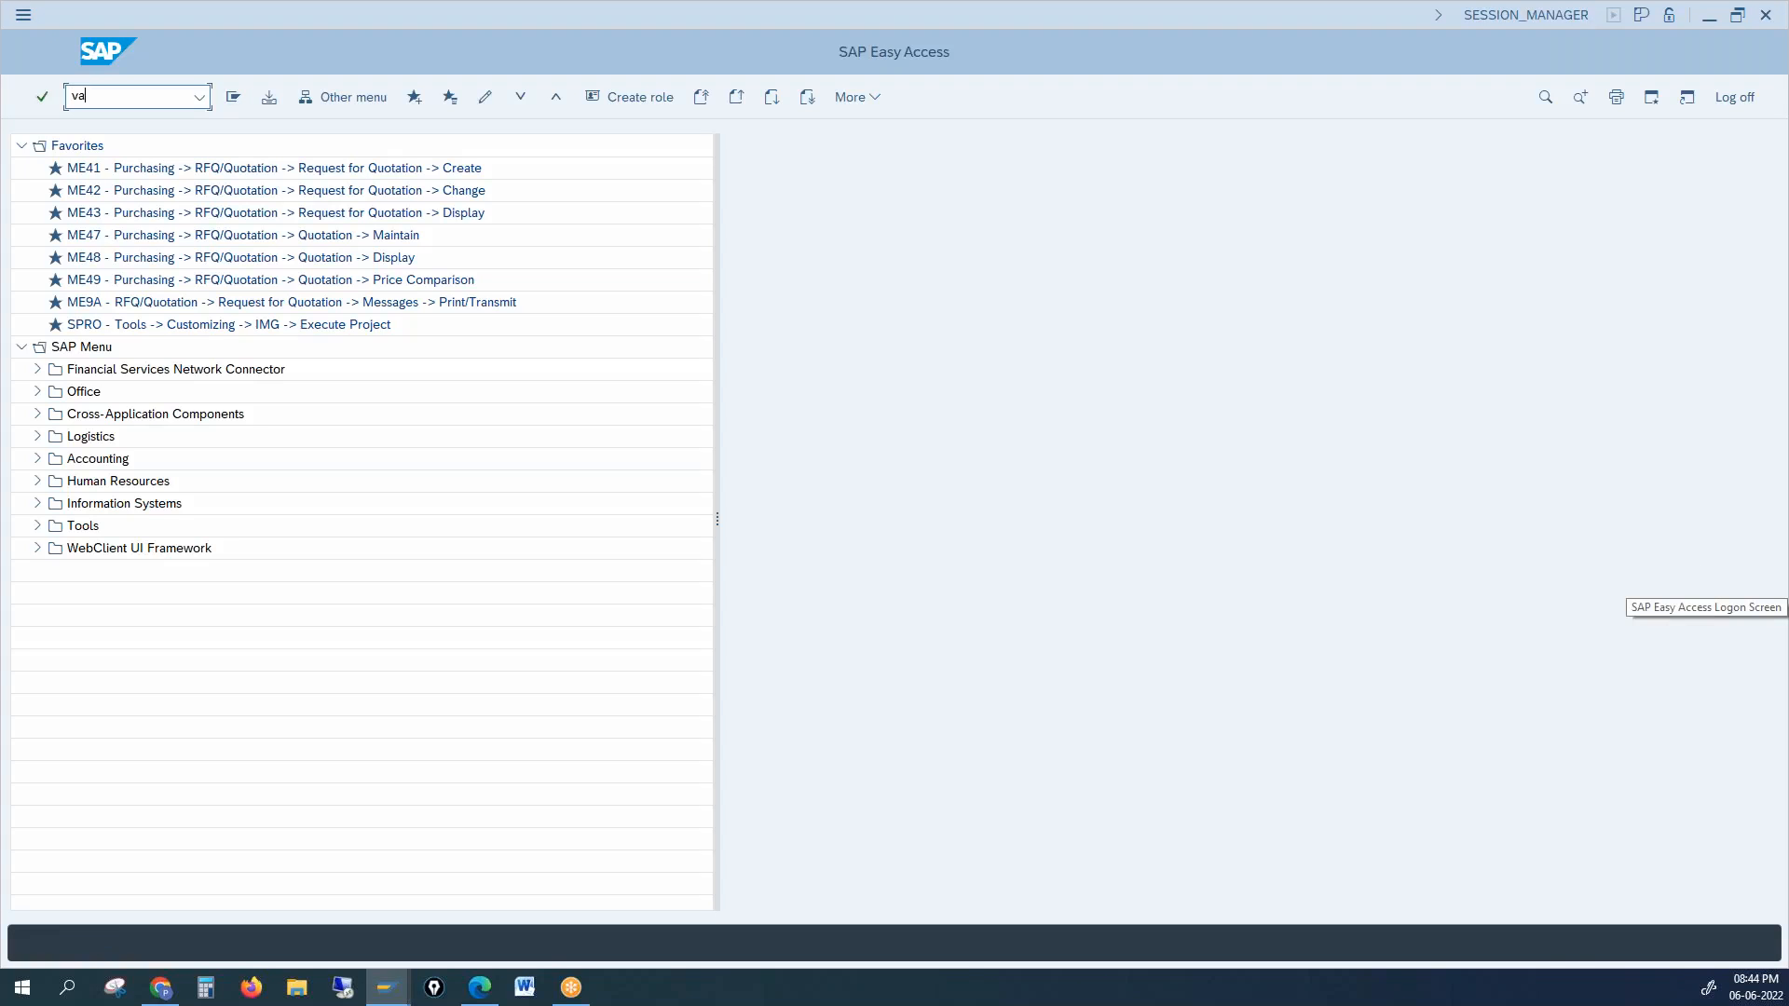
key("Return")
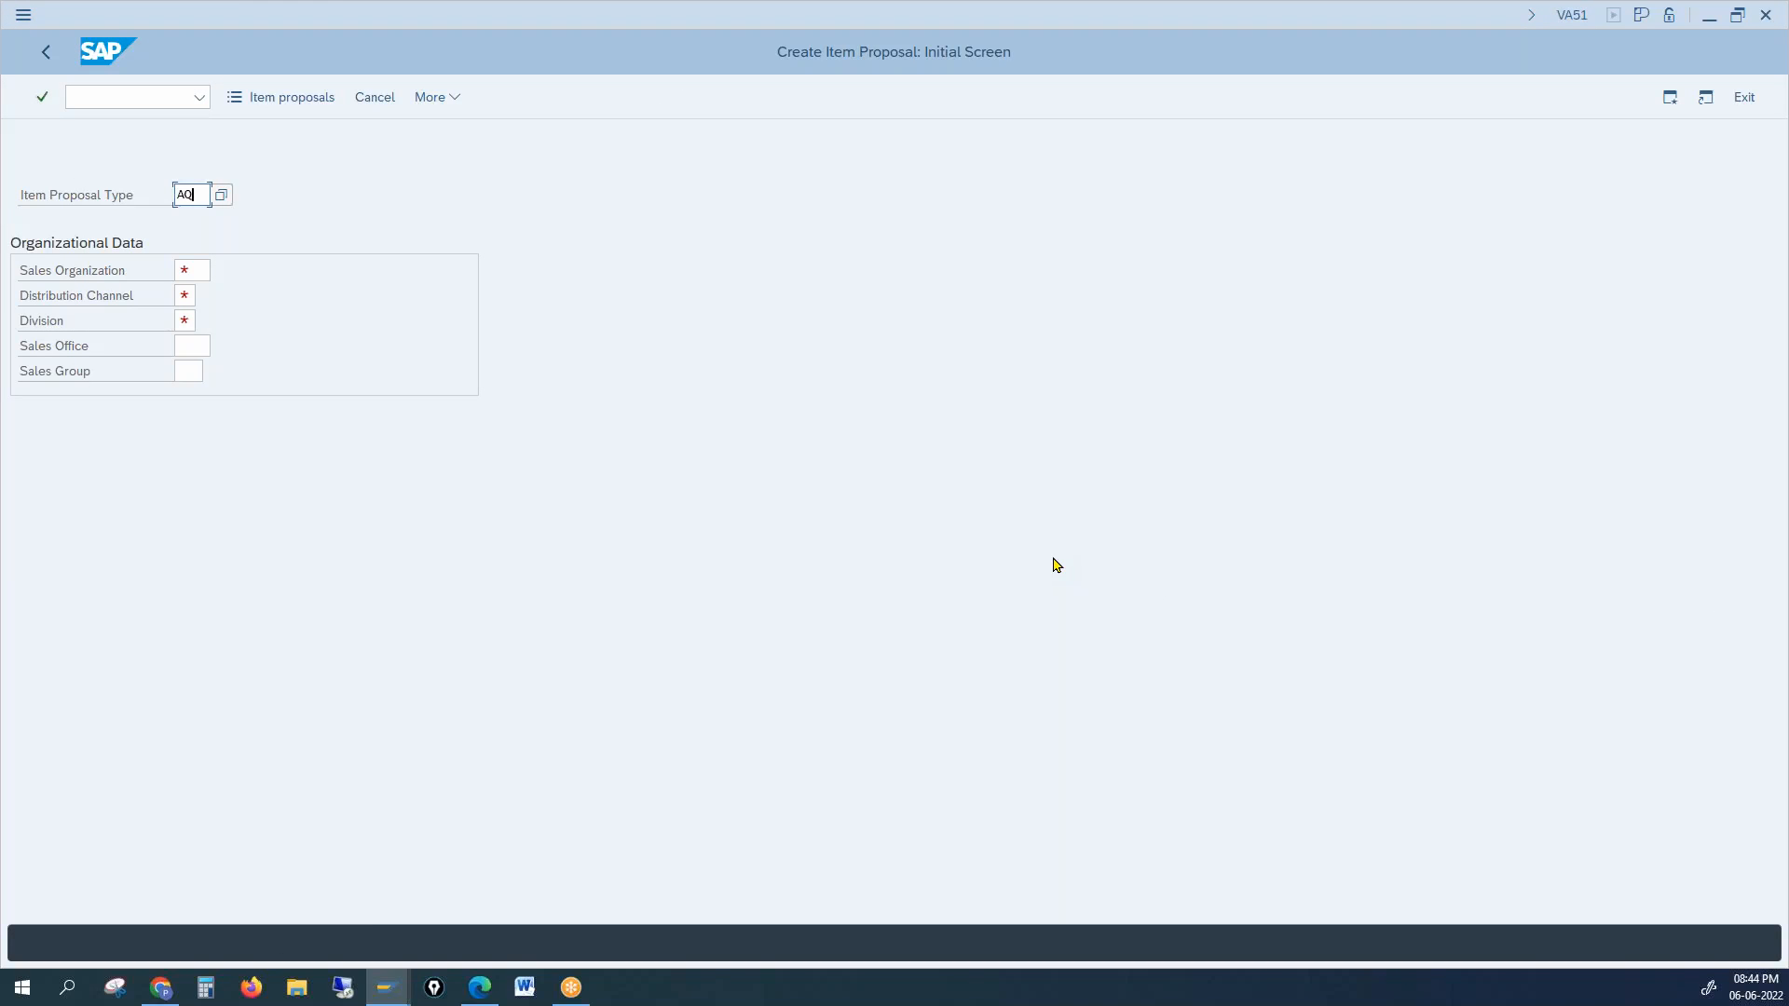
Step: Enter sales organization 1000, distribution channel 10 and division 00
key("Tab")
type("1000")
key("Tab")
type("12")
key("Tab")
type("0")
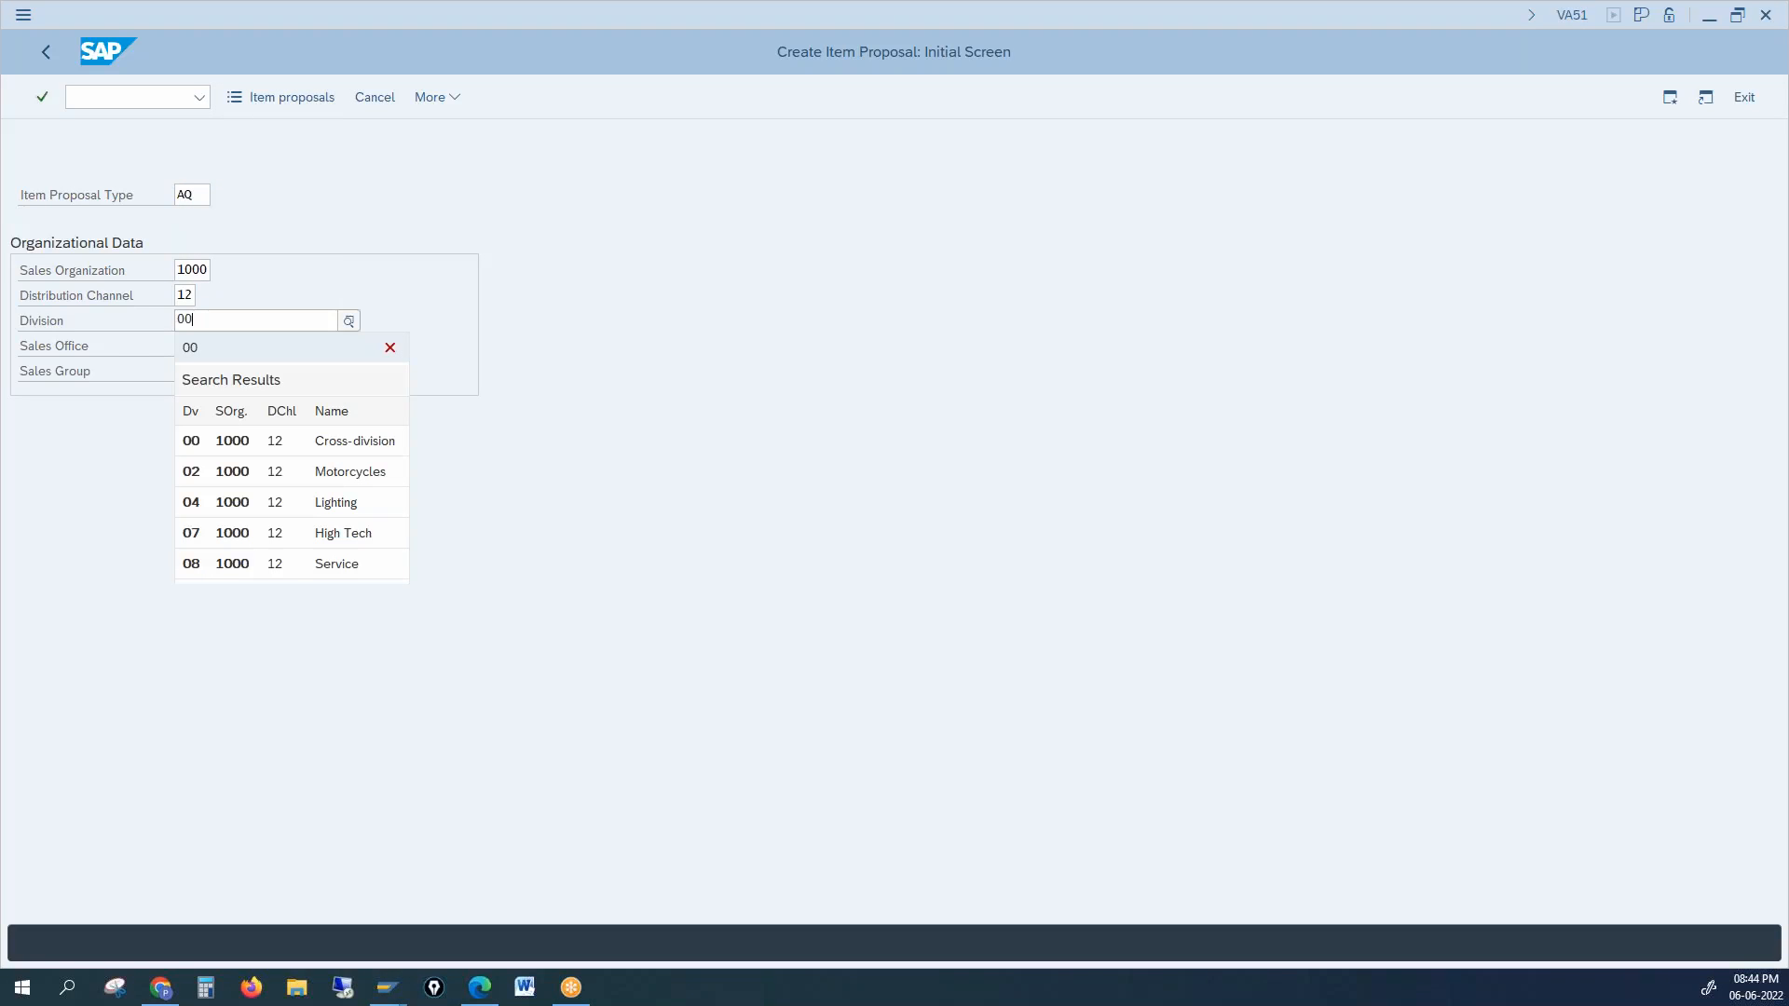
type("0")
left_click(185, 295)
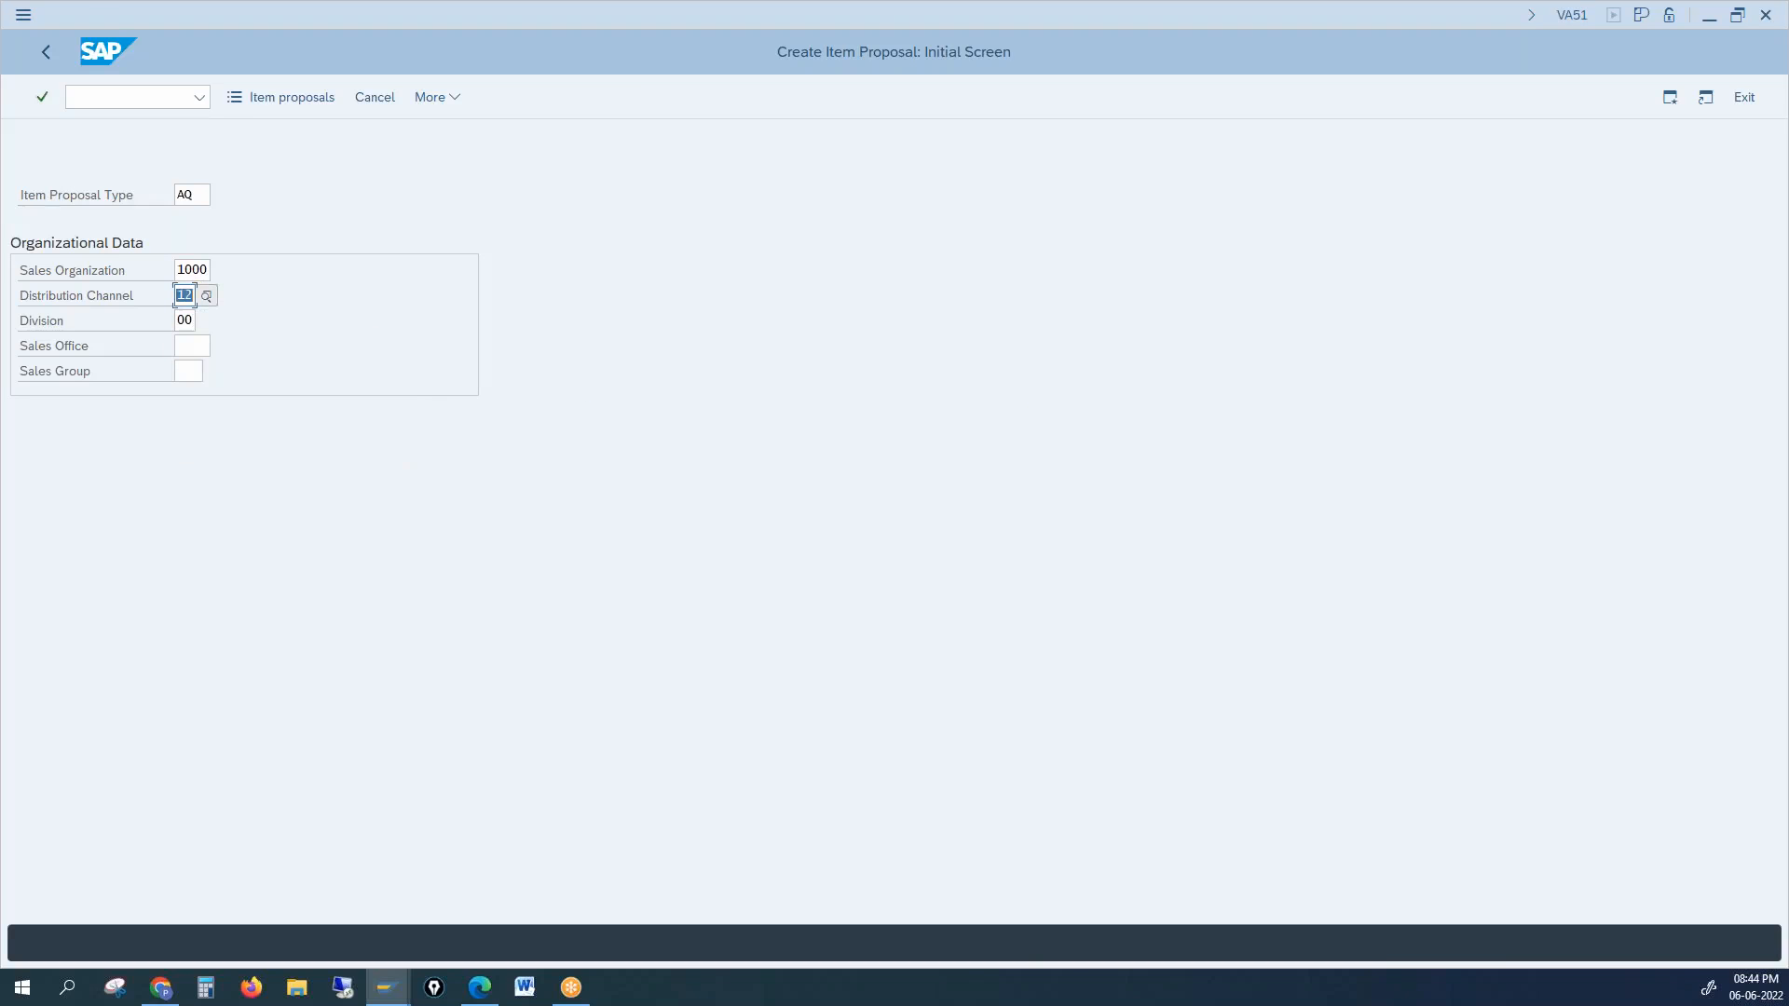
type("10")
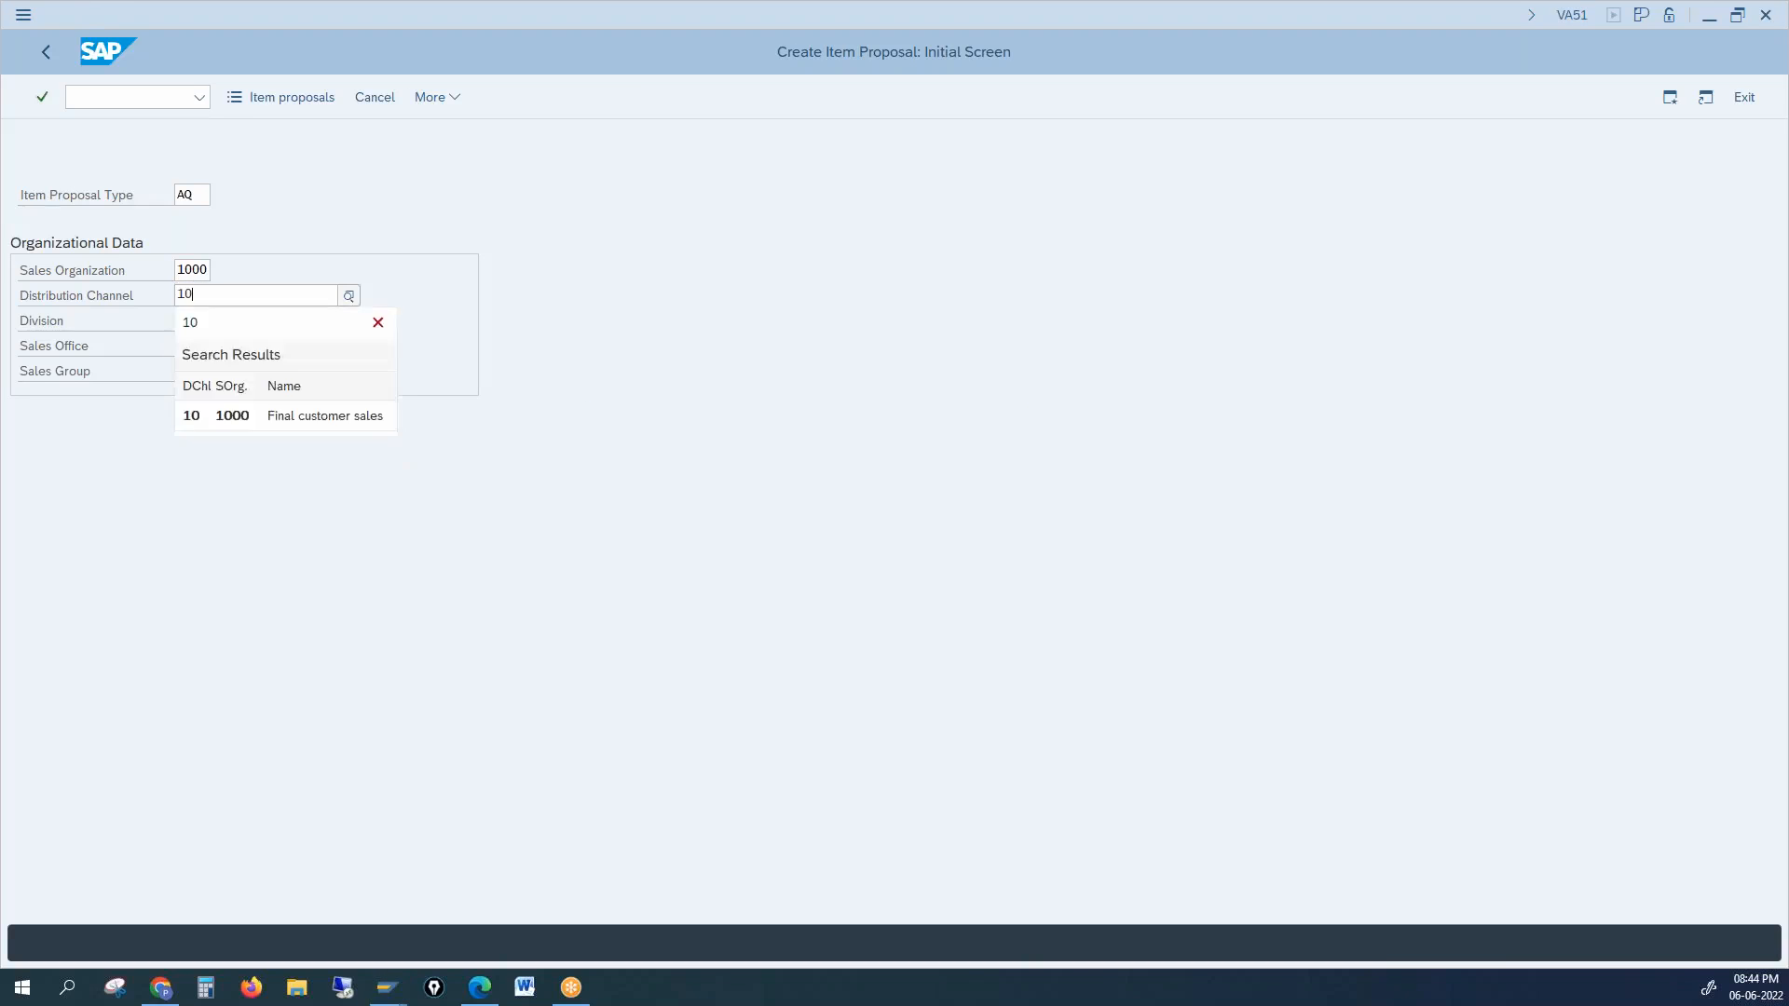
key("Return")
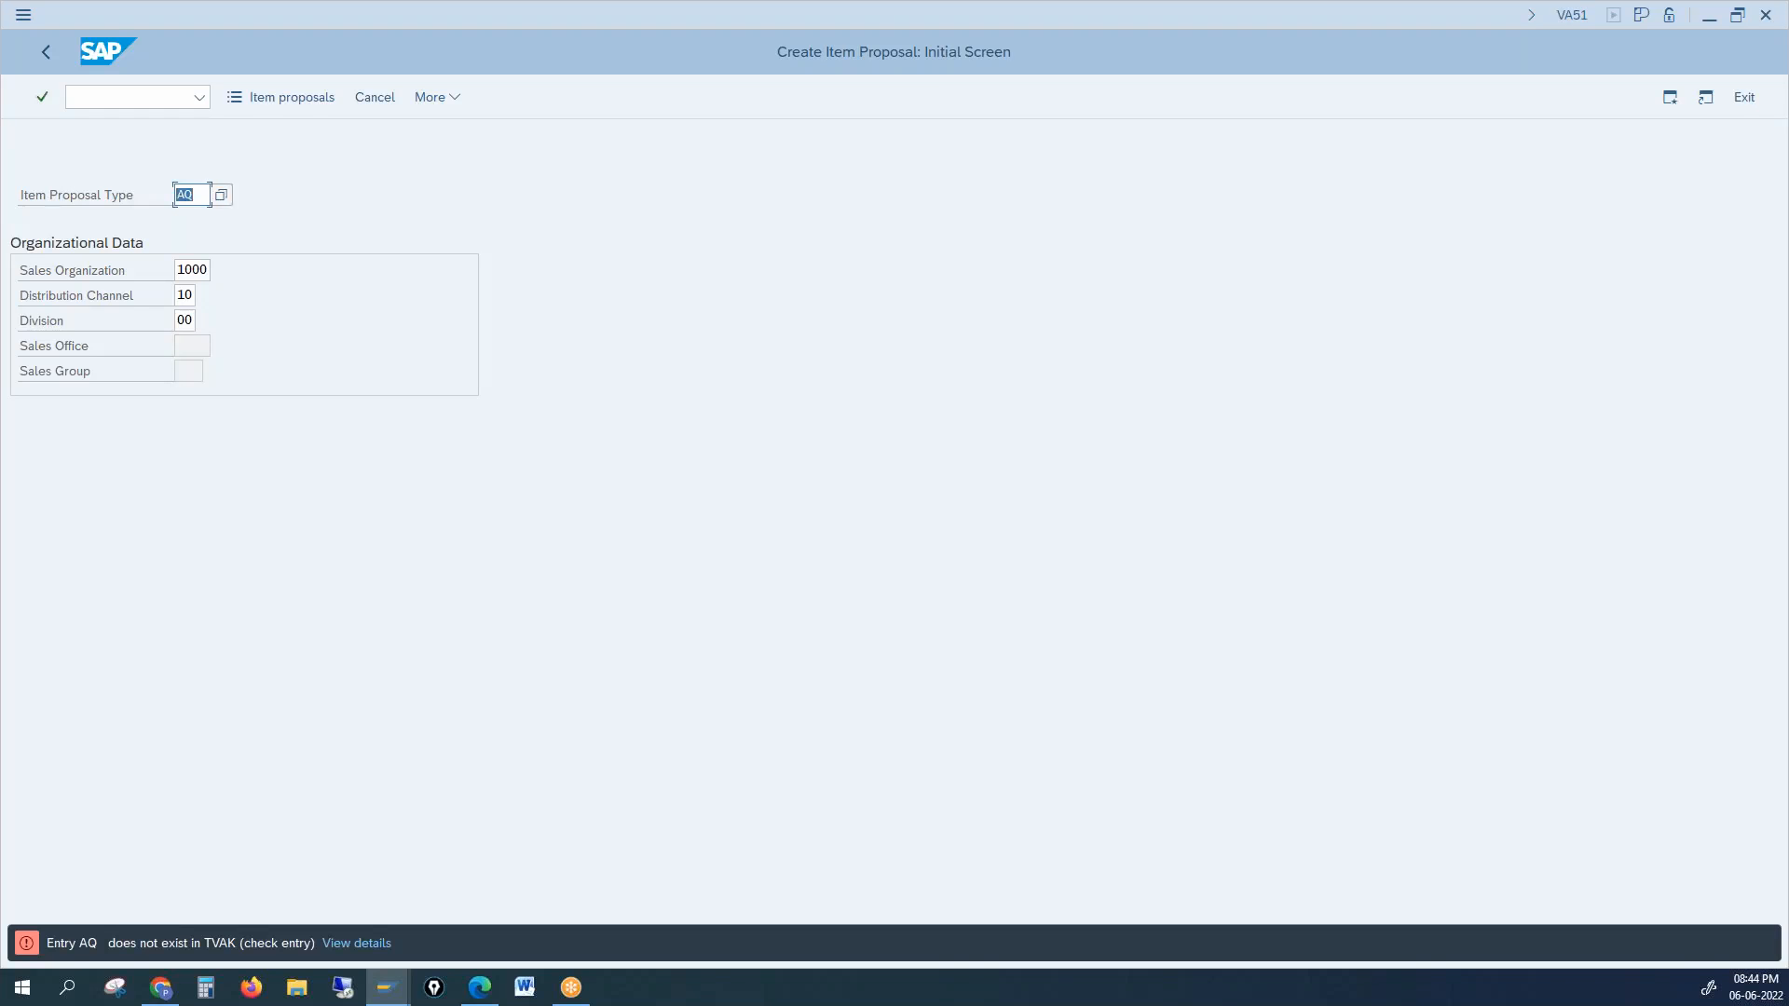
Step: Choose item proposal type PV and proceed to the overview
left_click(222, 196)
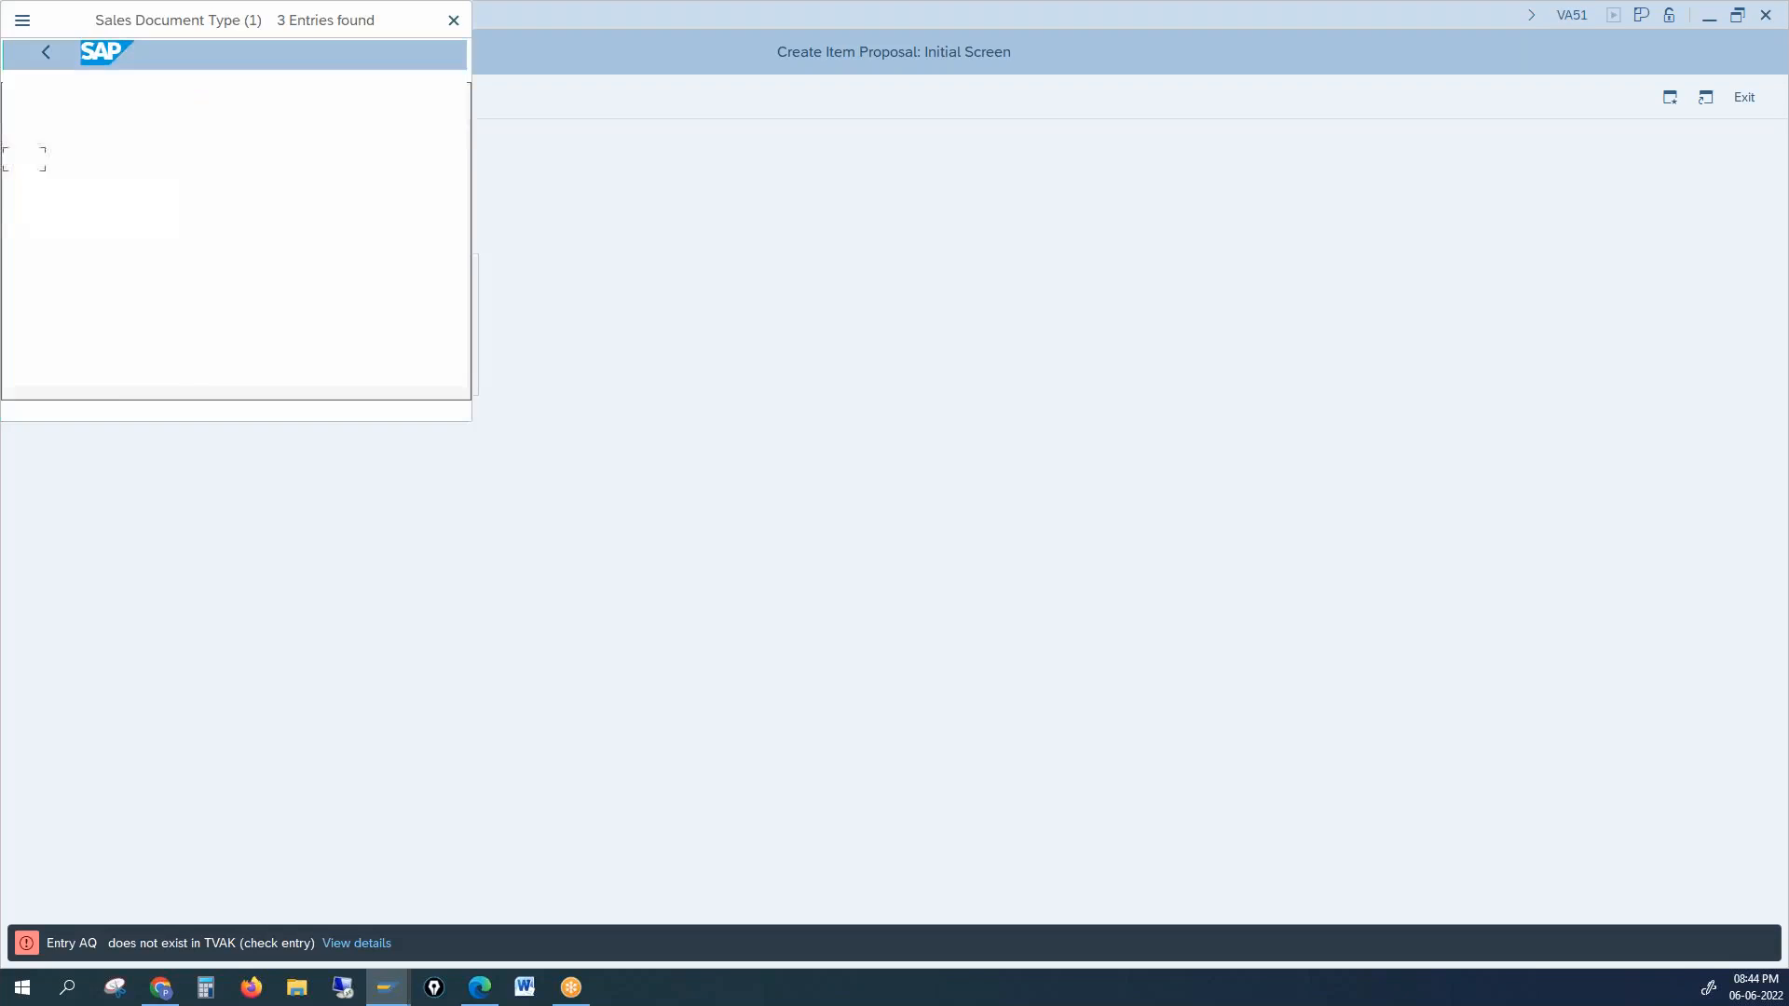
double_click(80, 186)
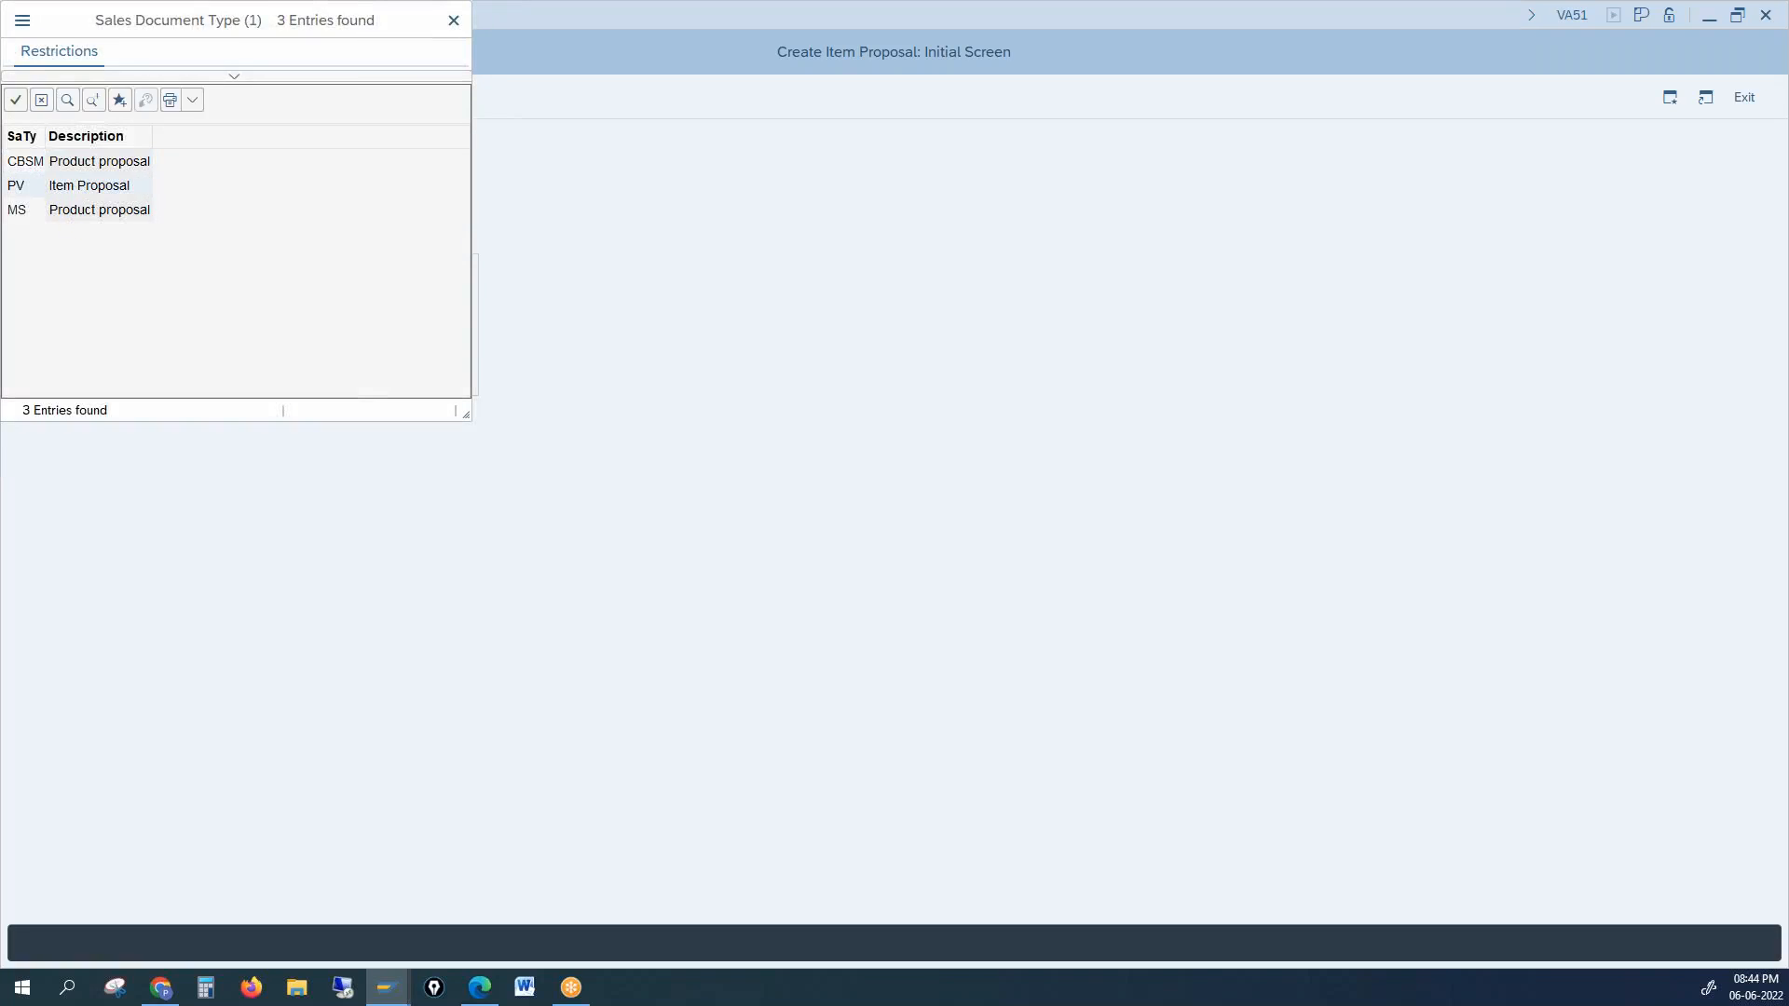
key("Return")
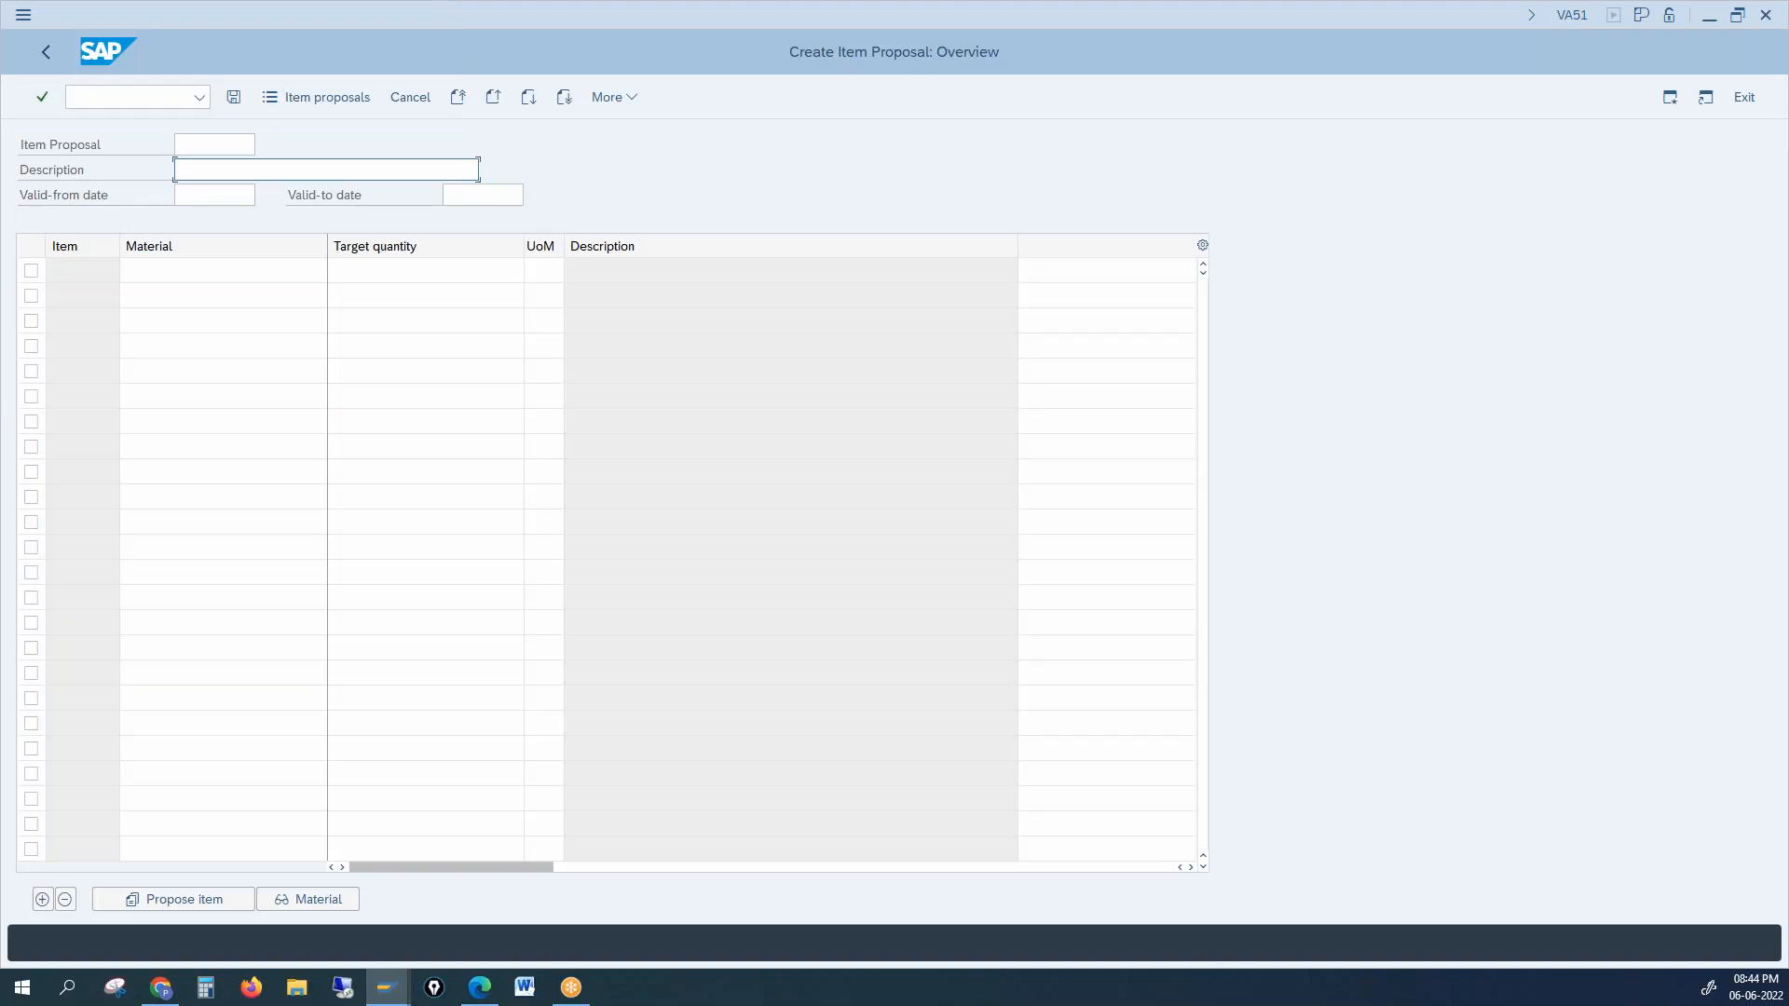
Step: Add material 100-300 with target quantity 1000 and description 'New Item Prop'
left_click(174, 270)
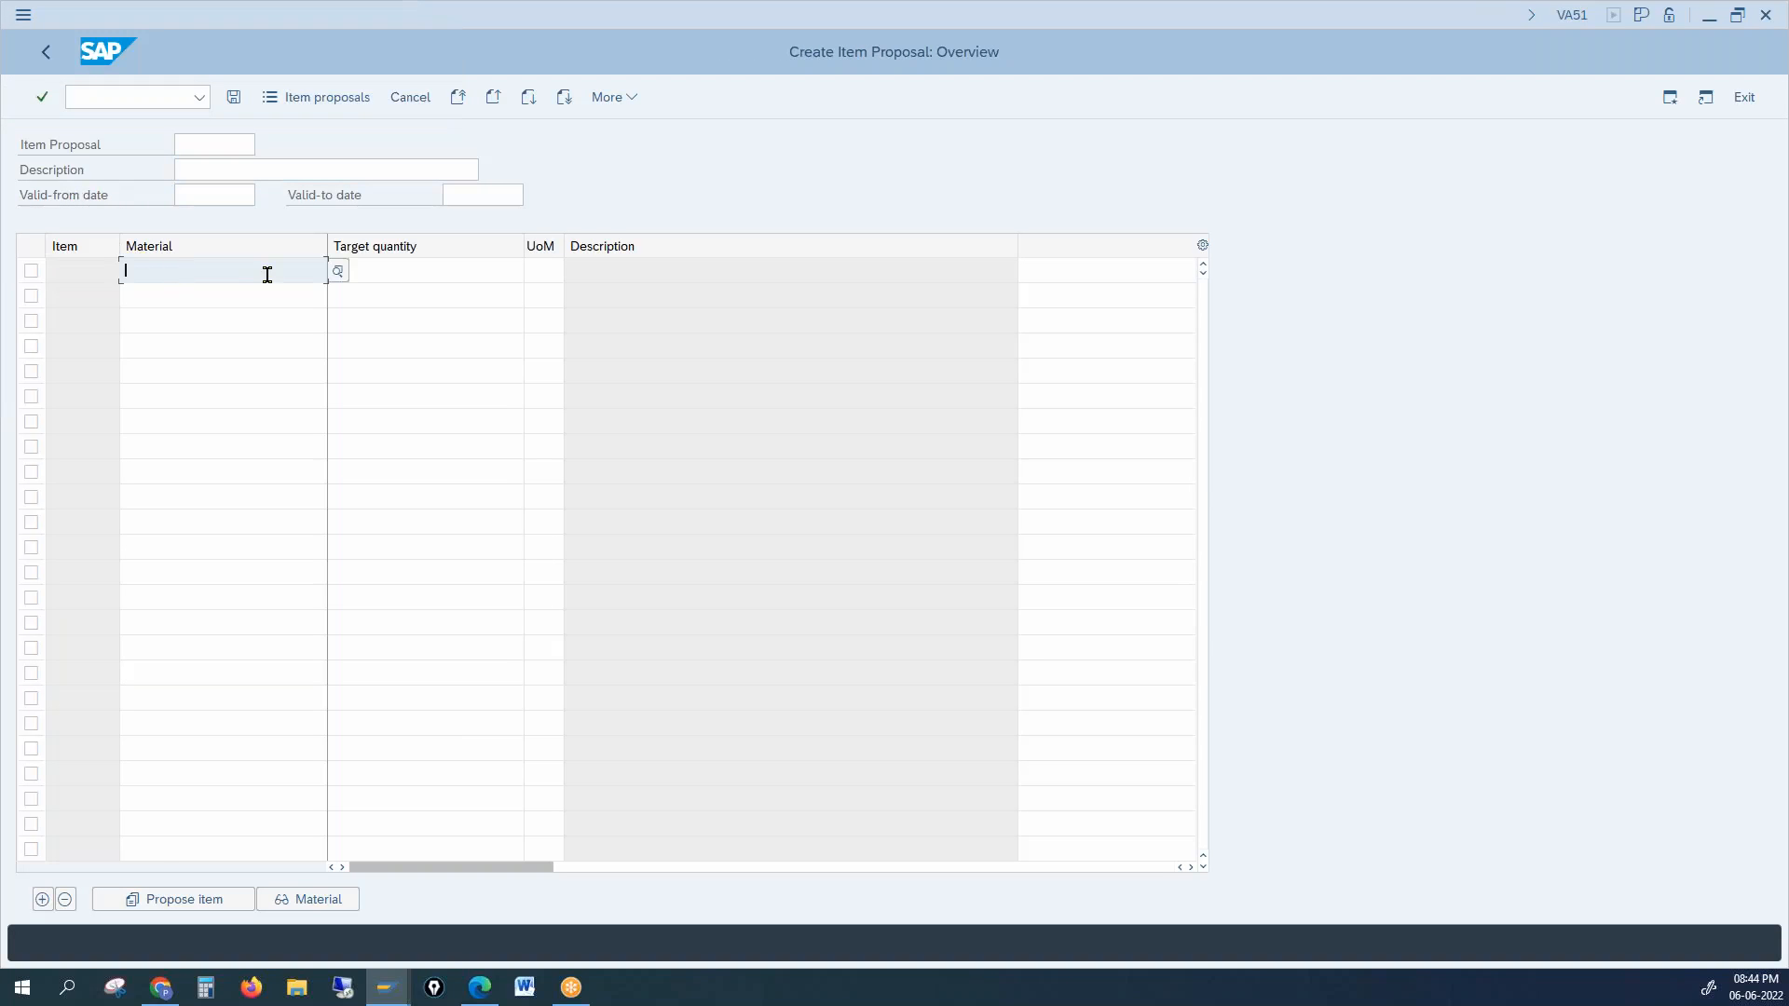
type("100")
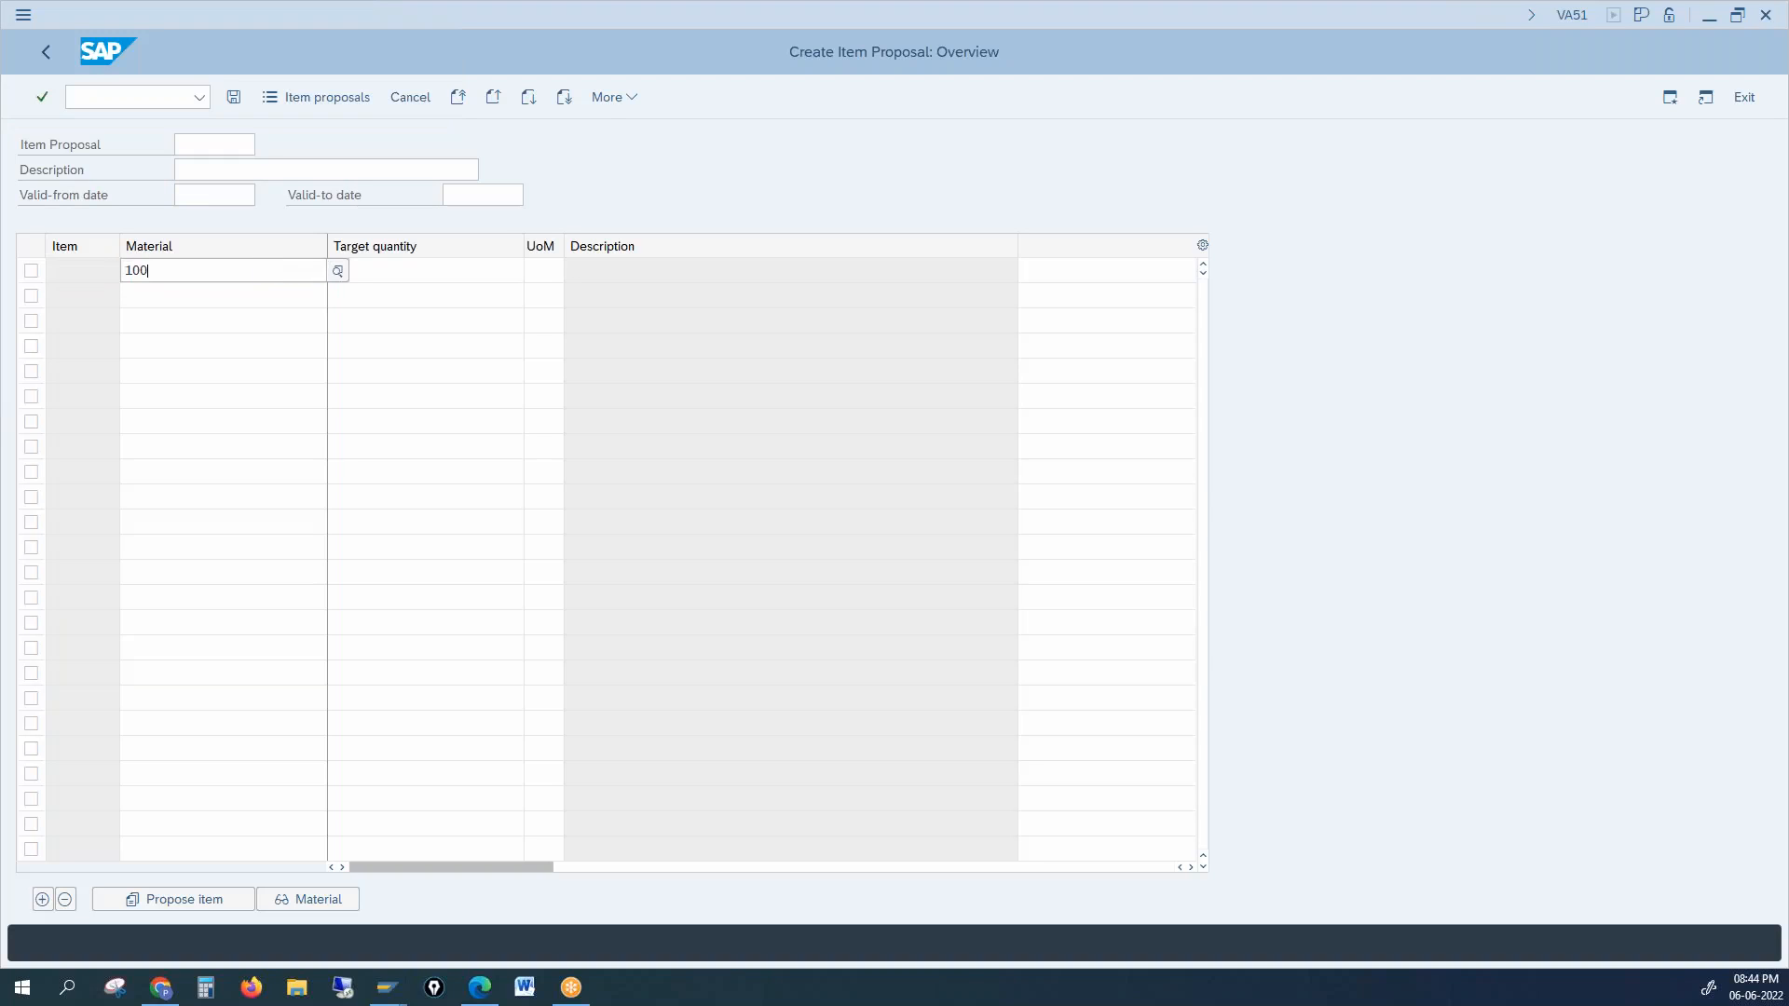
type("-300")
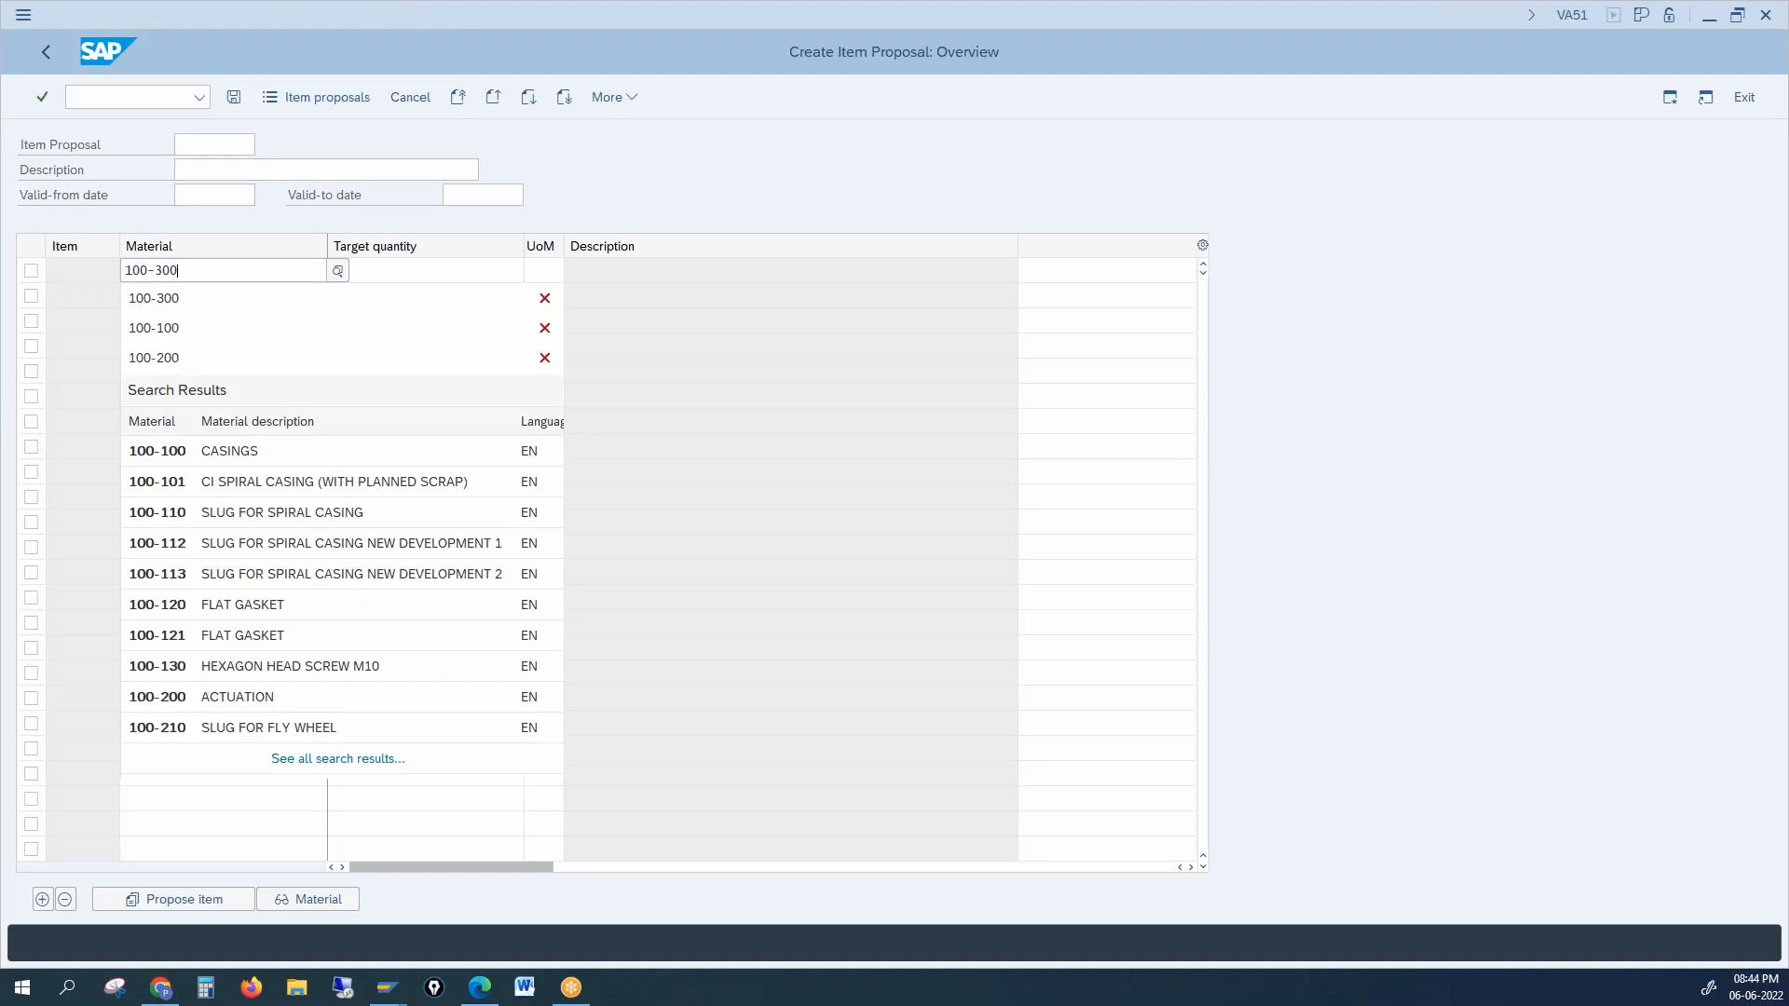
left_click(462, 271)
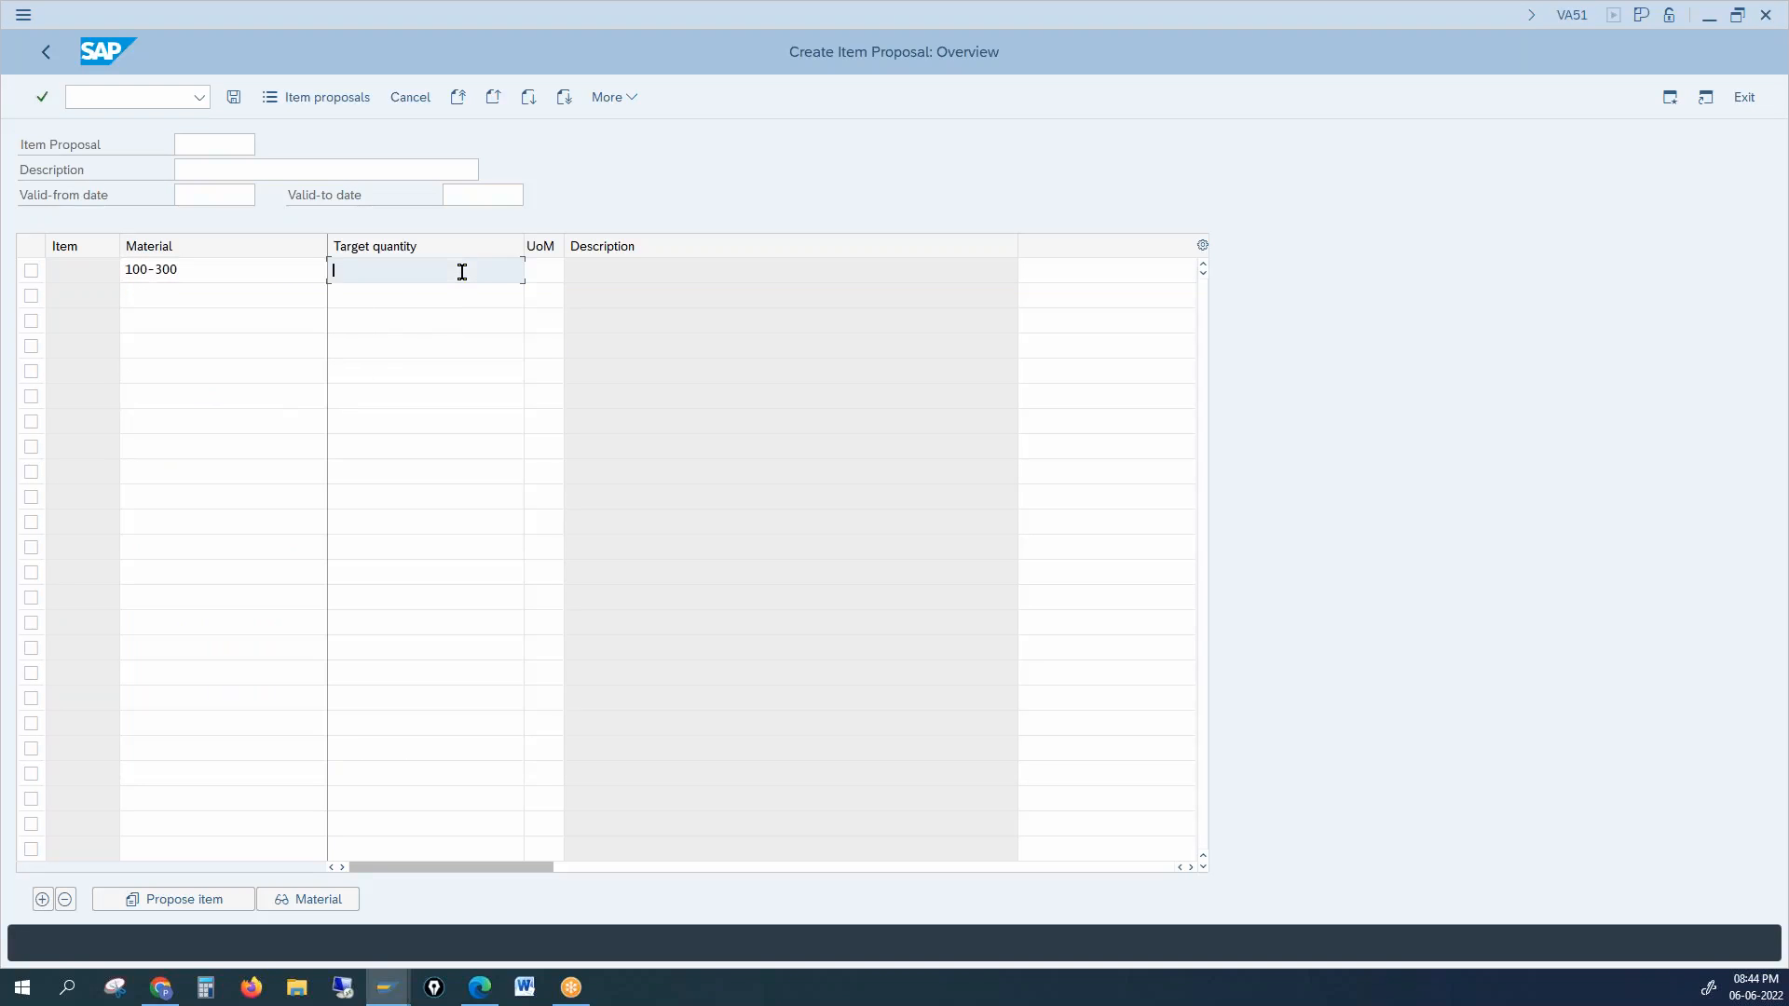
type("1000")
key("Return")
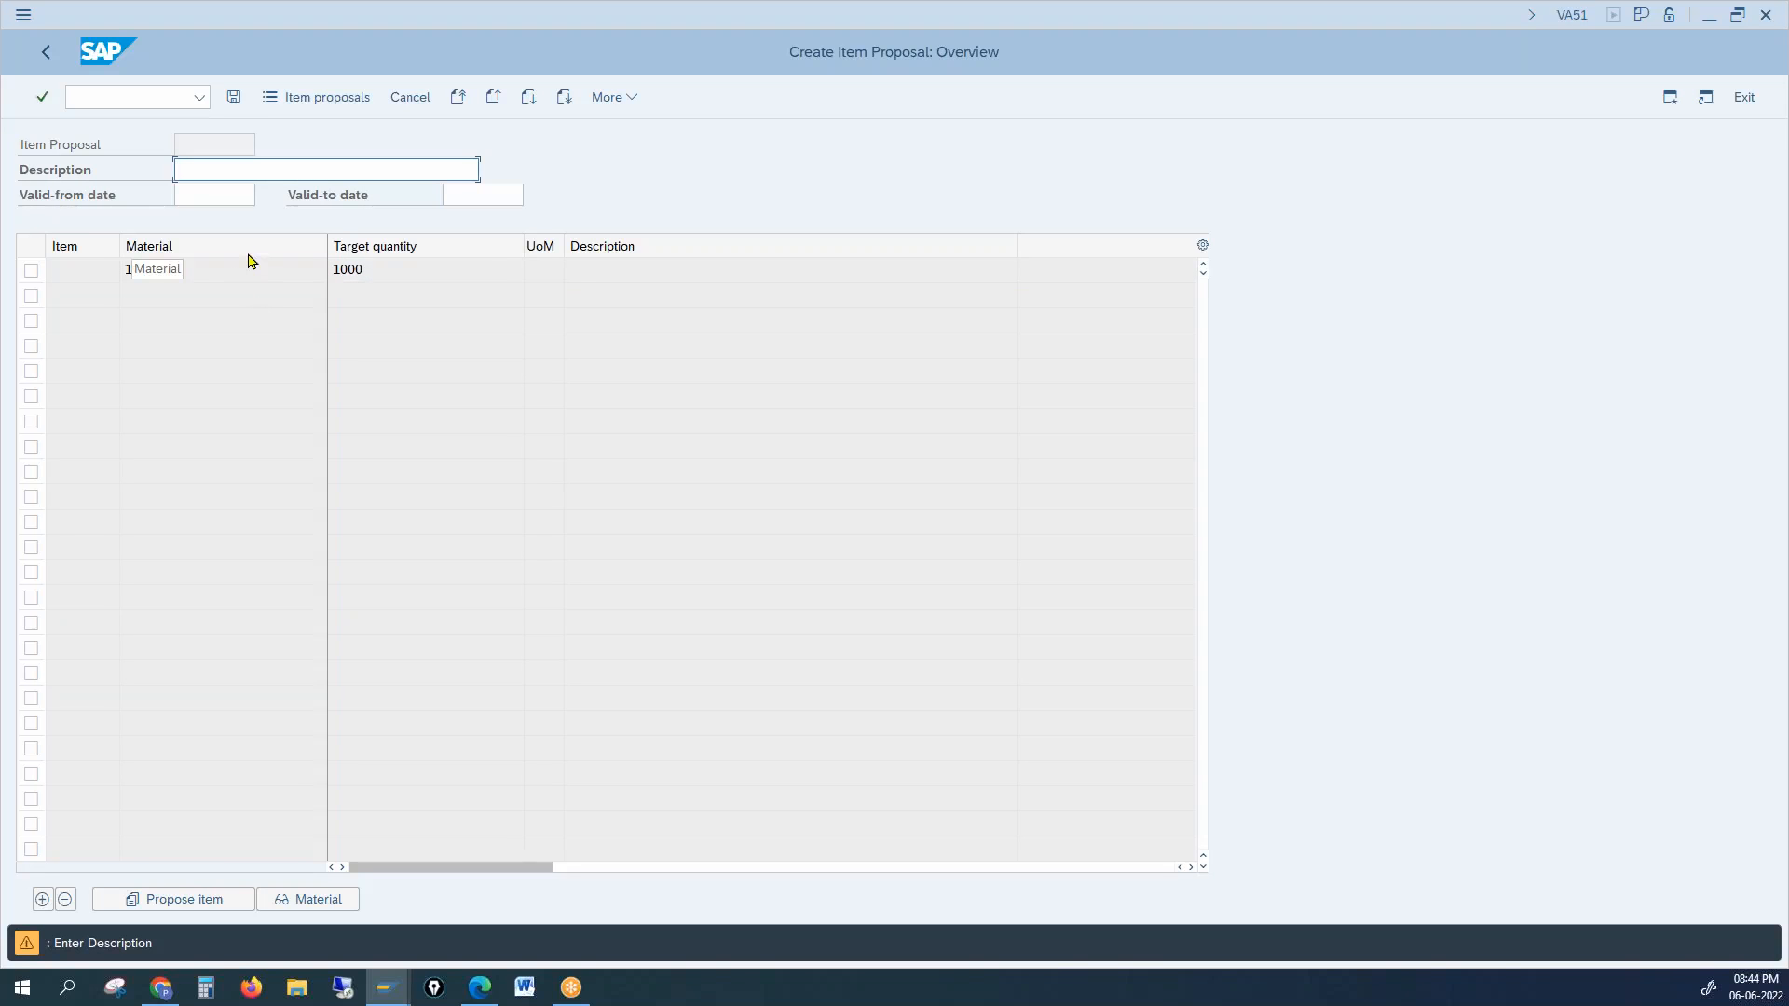
type("New Item Prop")
key("Return")
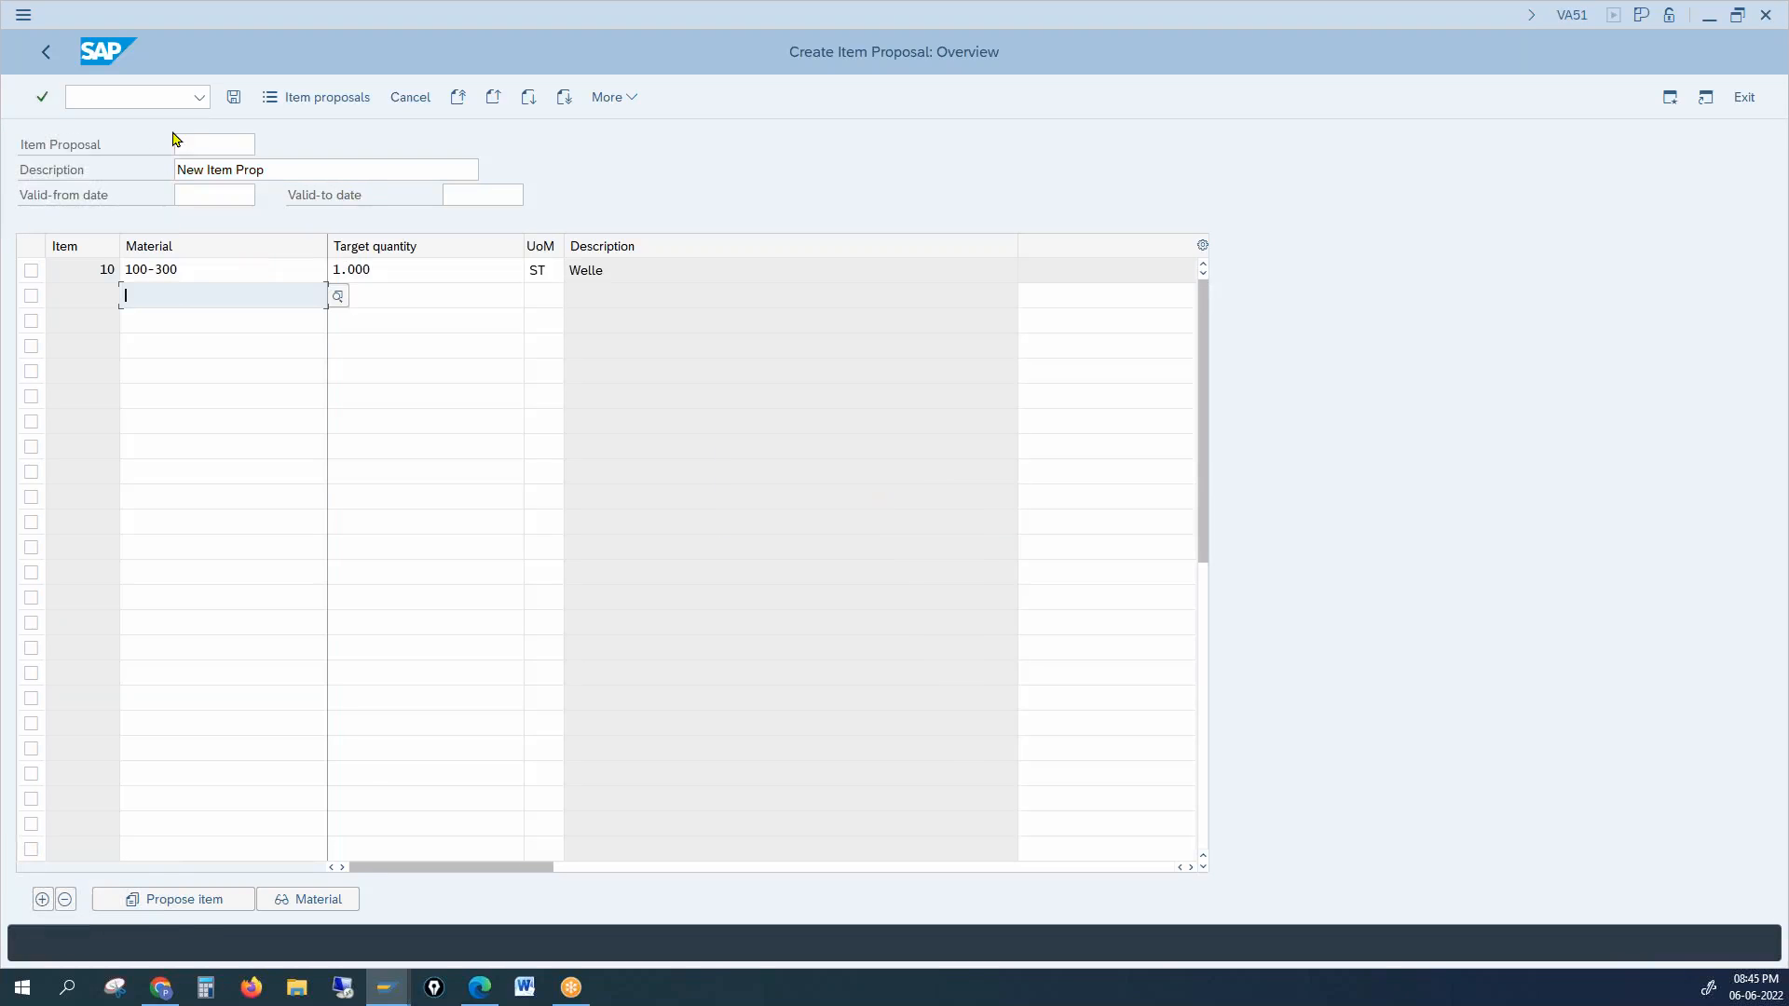
Step: Save the proposal as number 50000034, select that number, and open a new SAP session
left_click(234, 97)
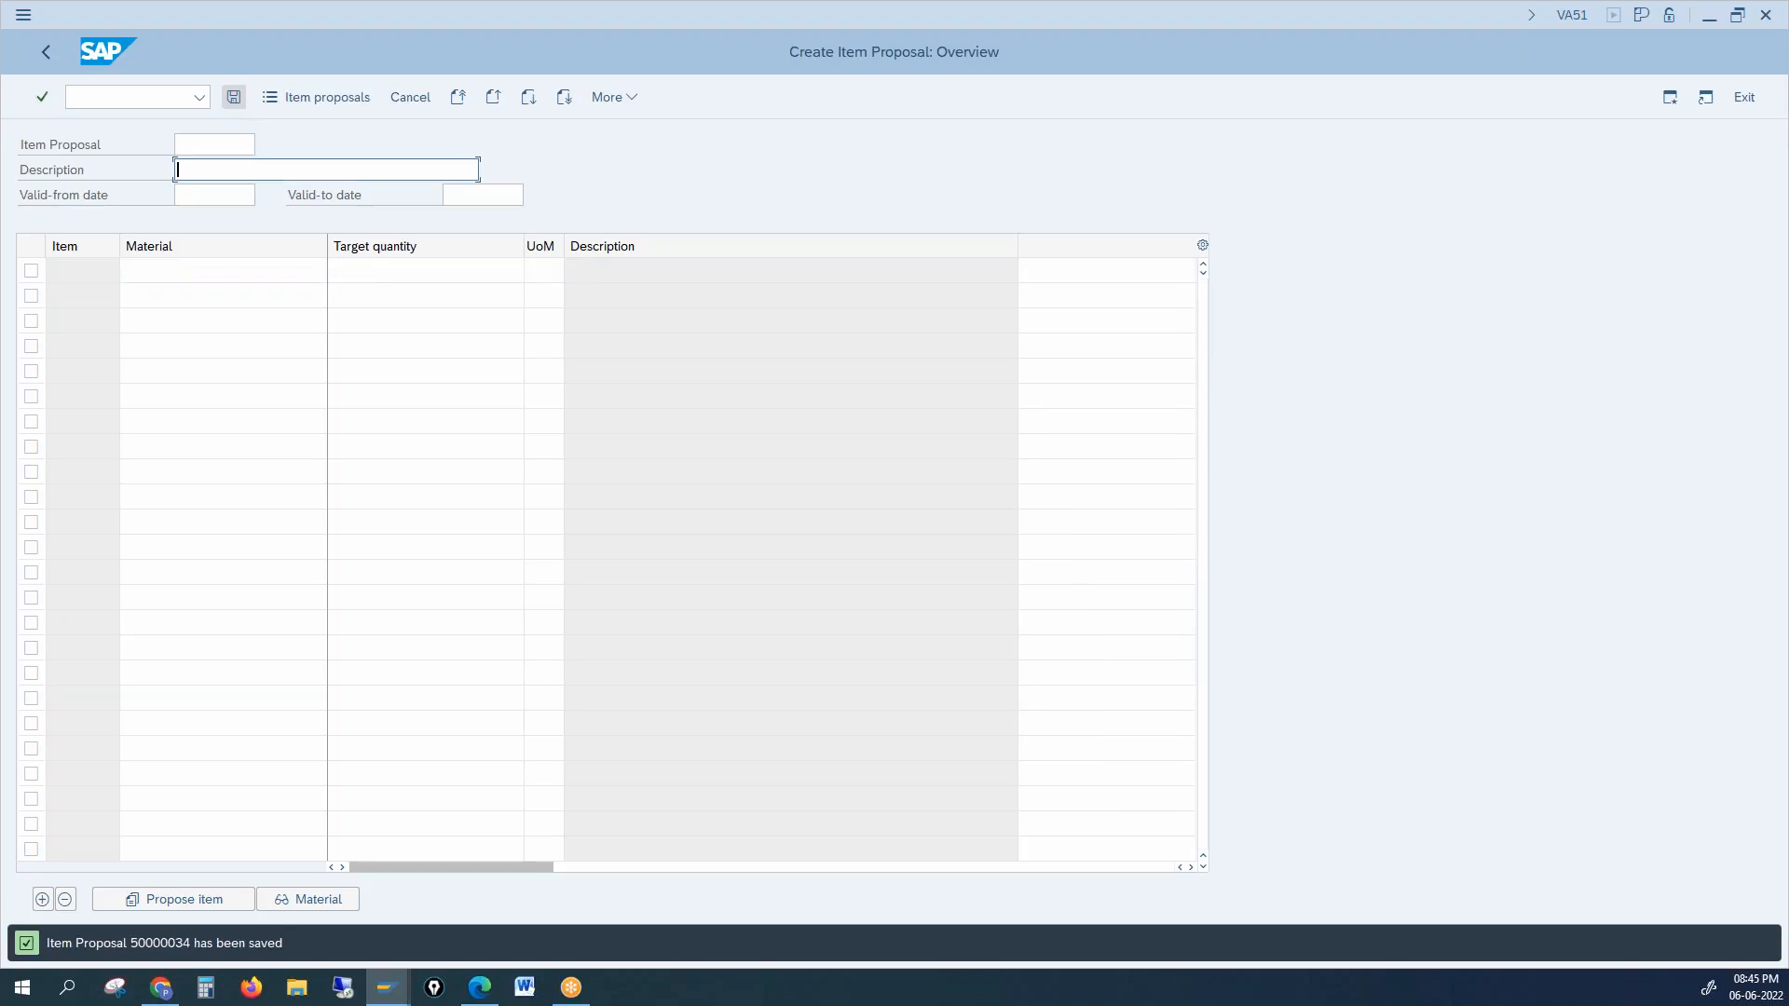
double_click(183, 944)
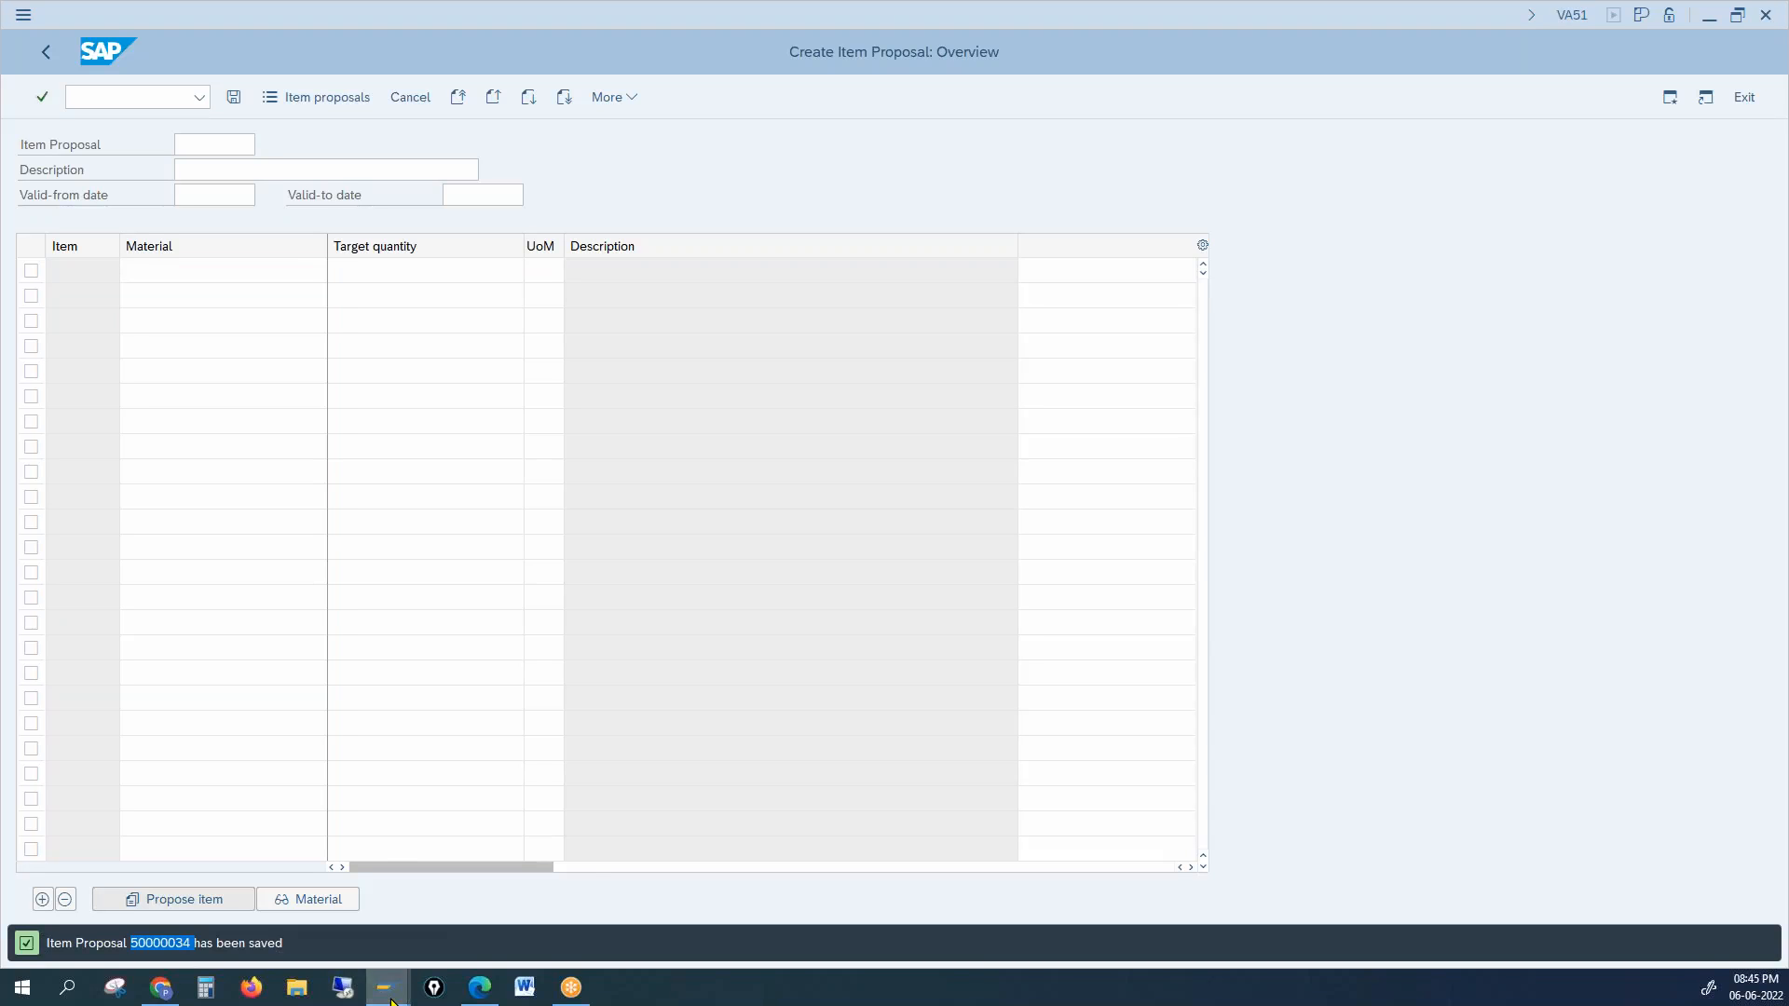
mouse_move(388, 985)
left_click(458, 933)
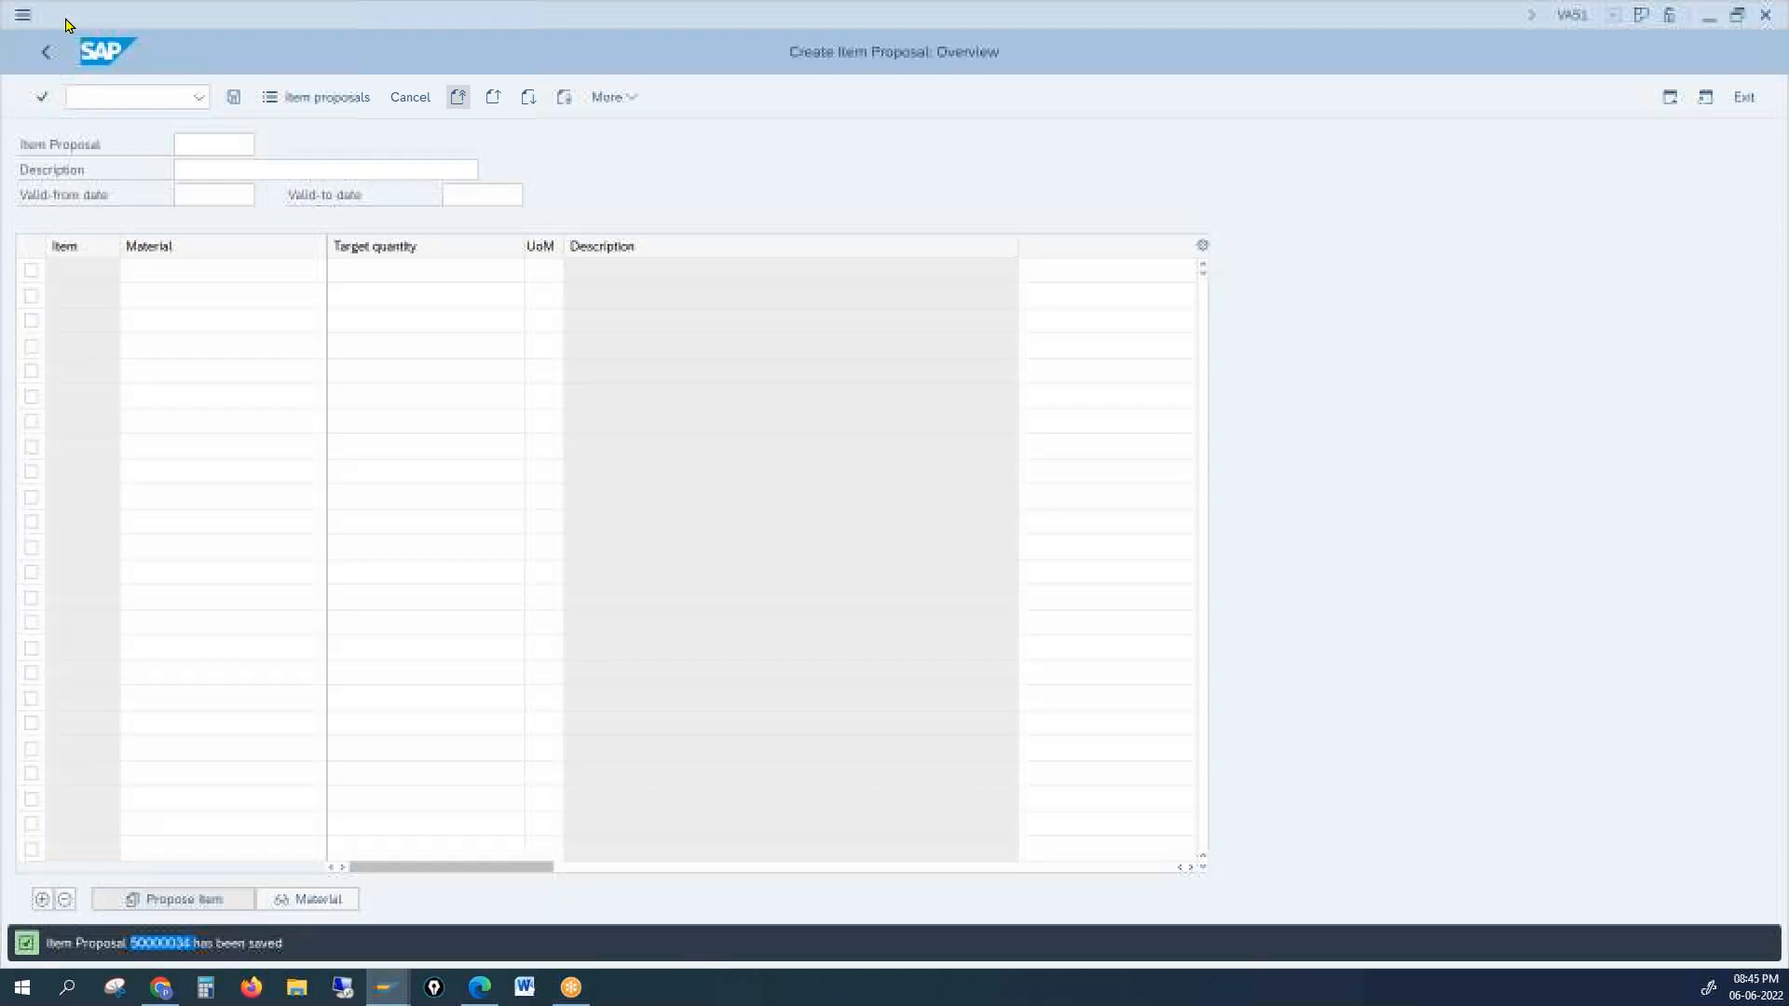
left_click(23, 15)
left_click(66, 221)
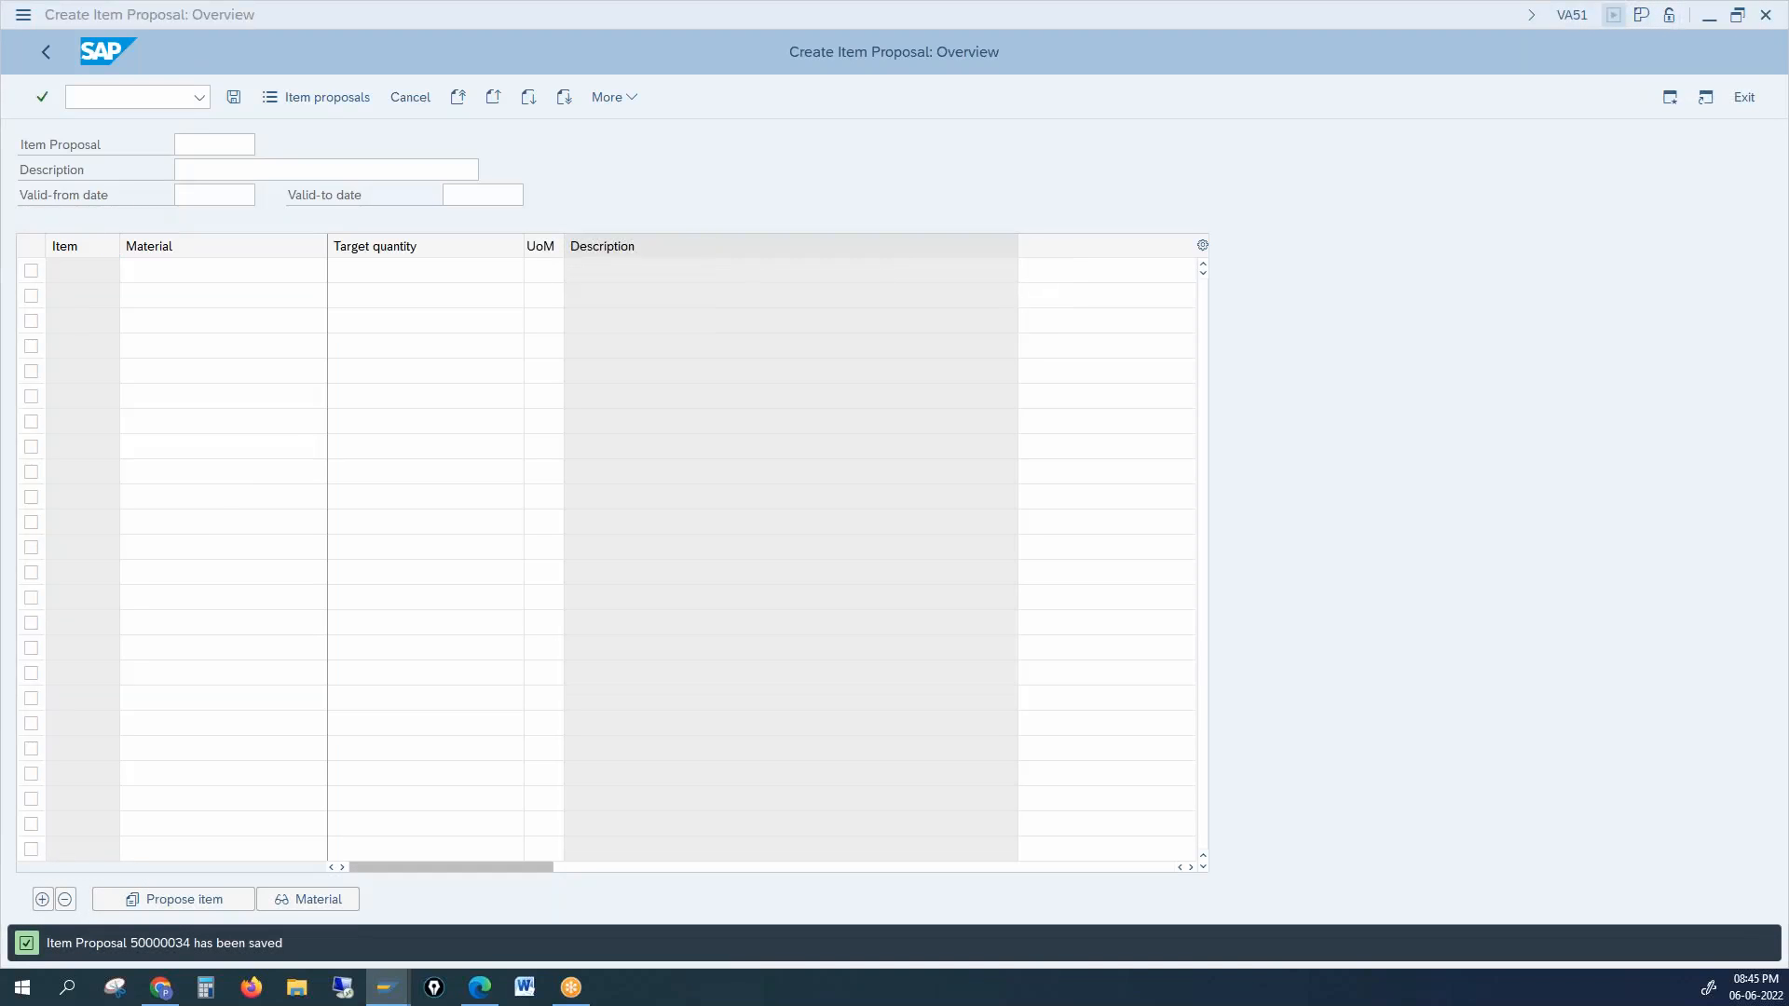
Step: Run XD02 for customer 1000 in company code 1000, dismiss the account-locked error, and close the dialog
key("F3")
type("xd02")
key("Return")
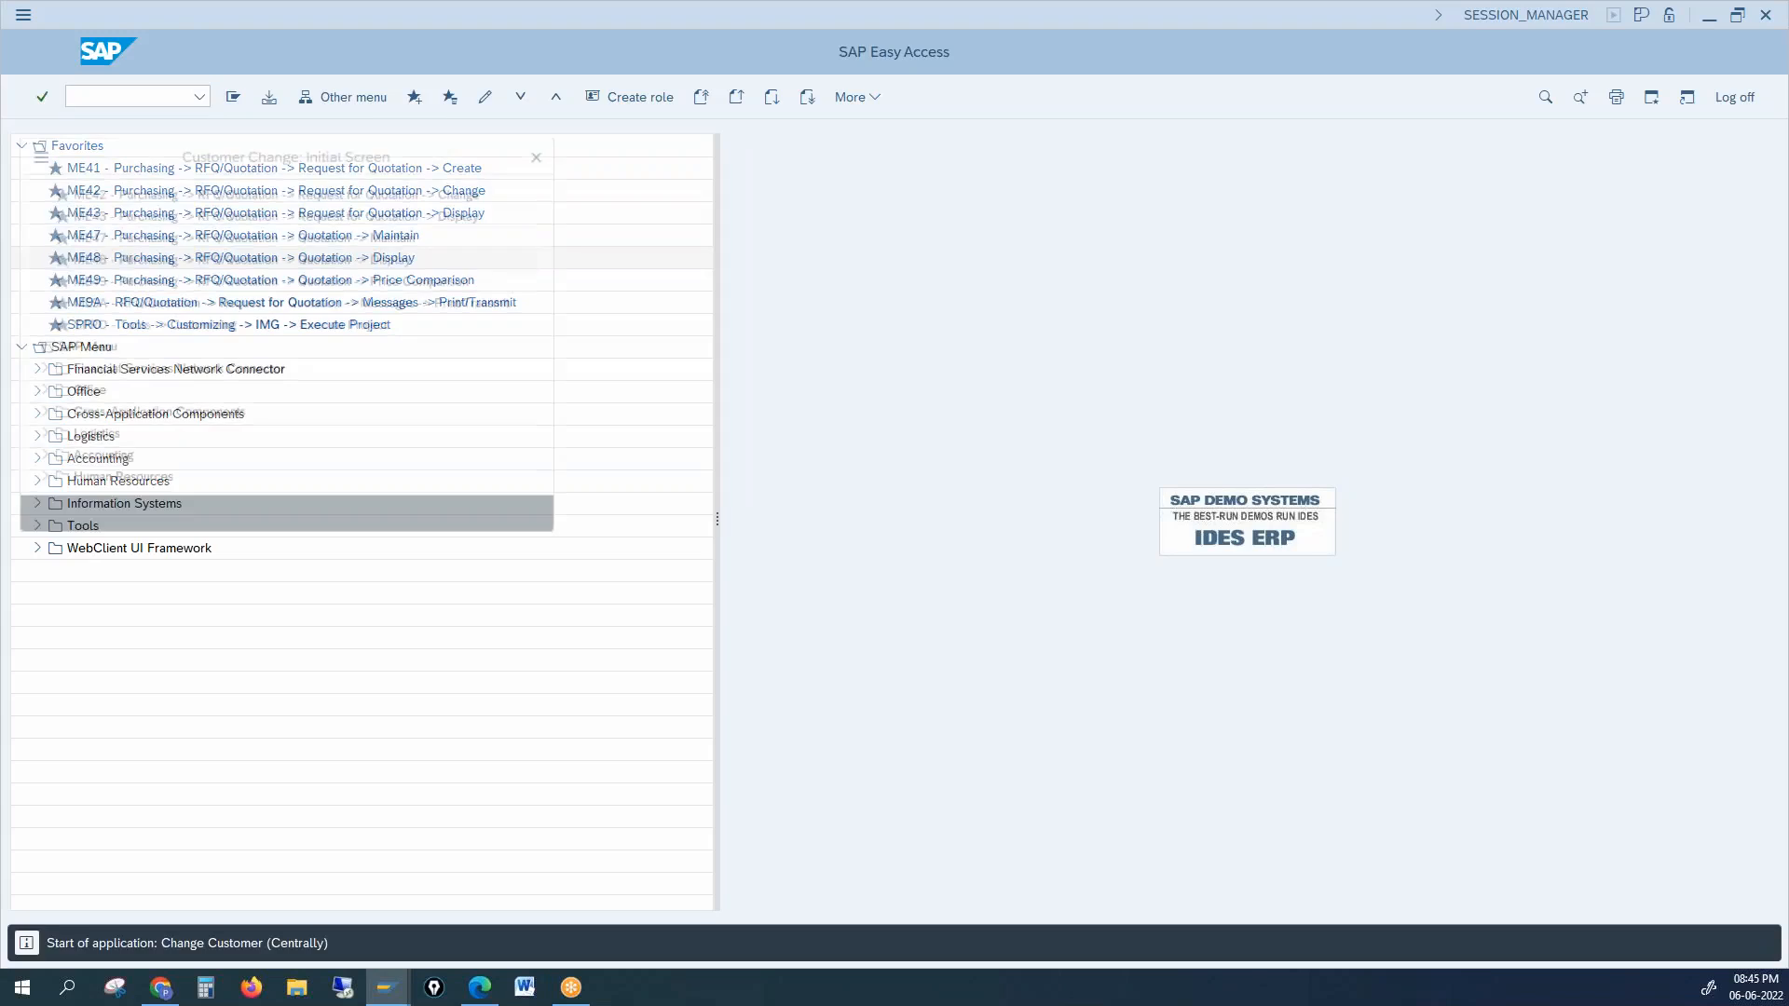
type("1000")
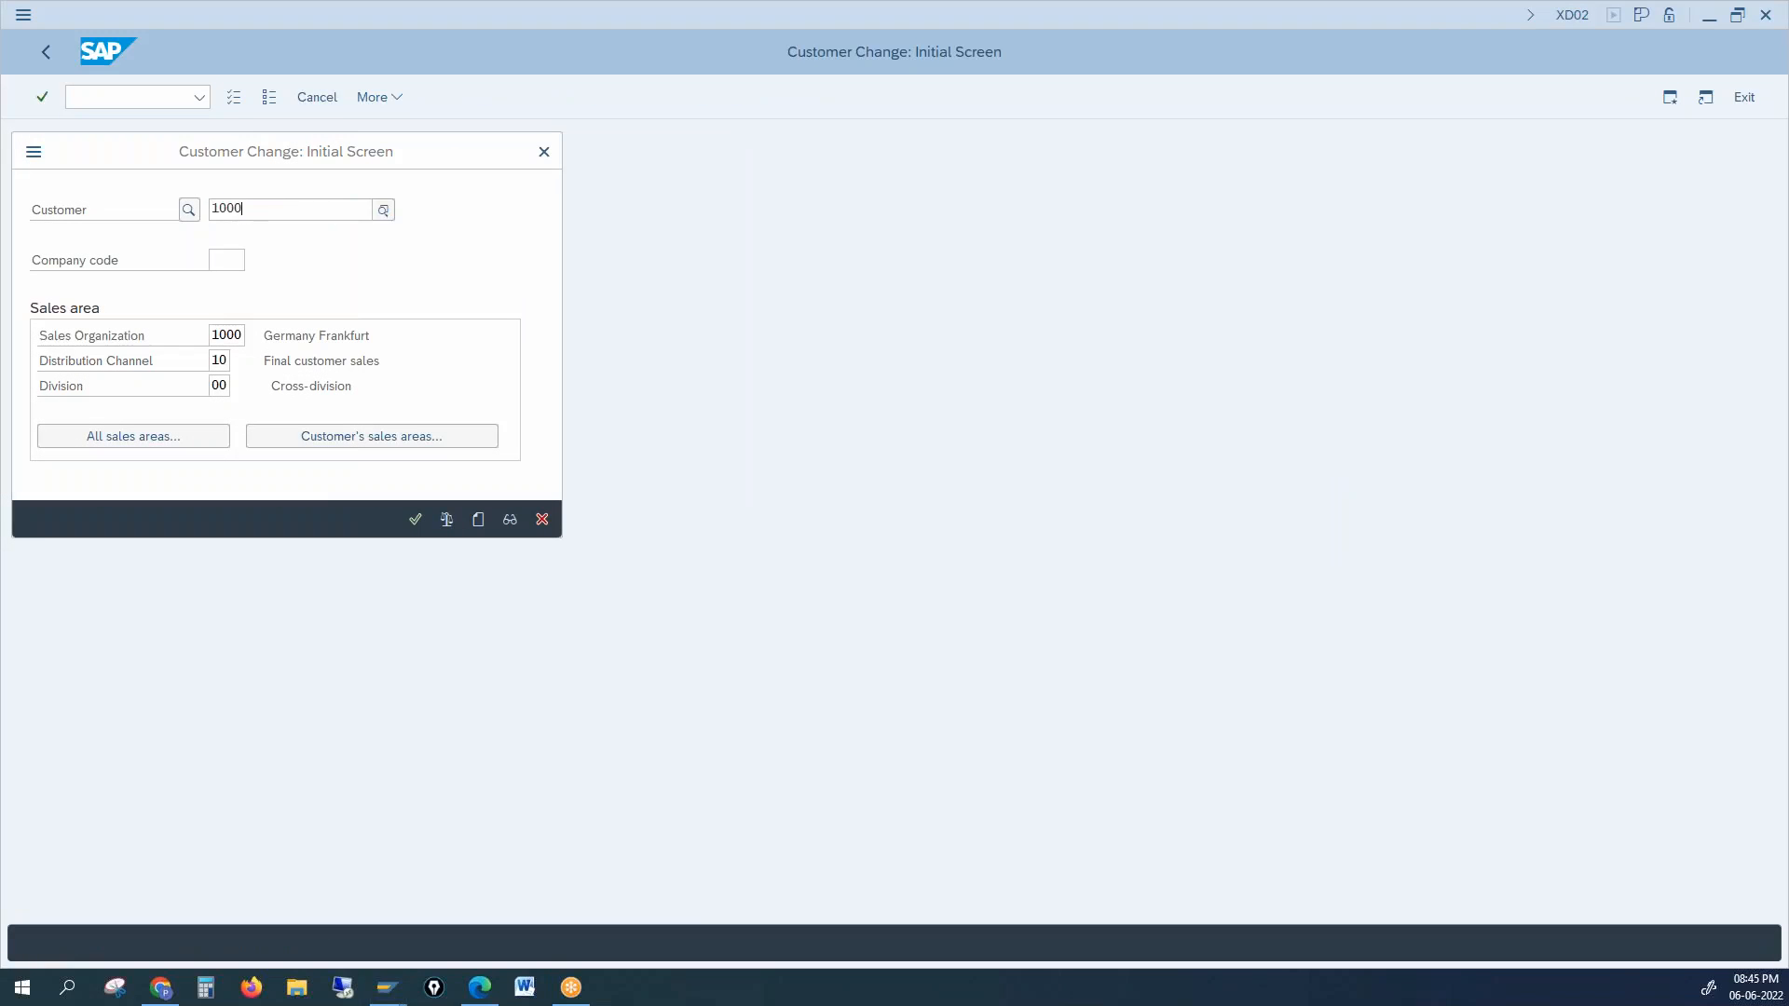
key("Tab")
type("1000")
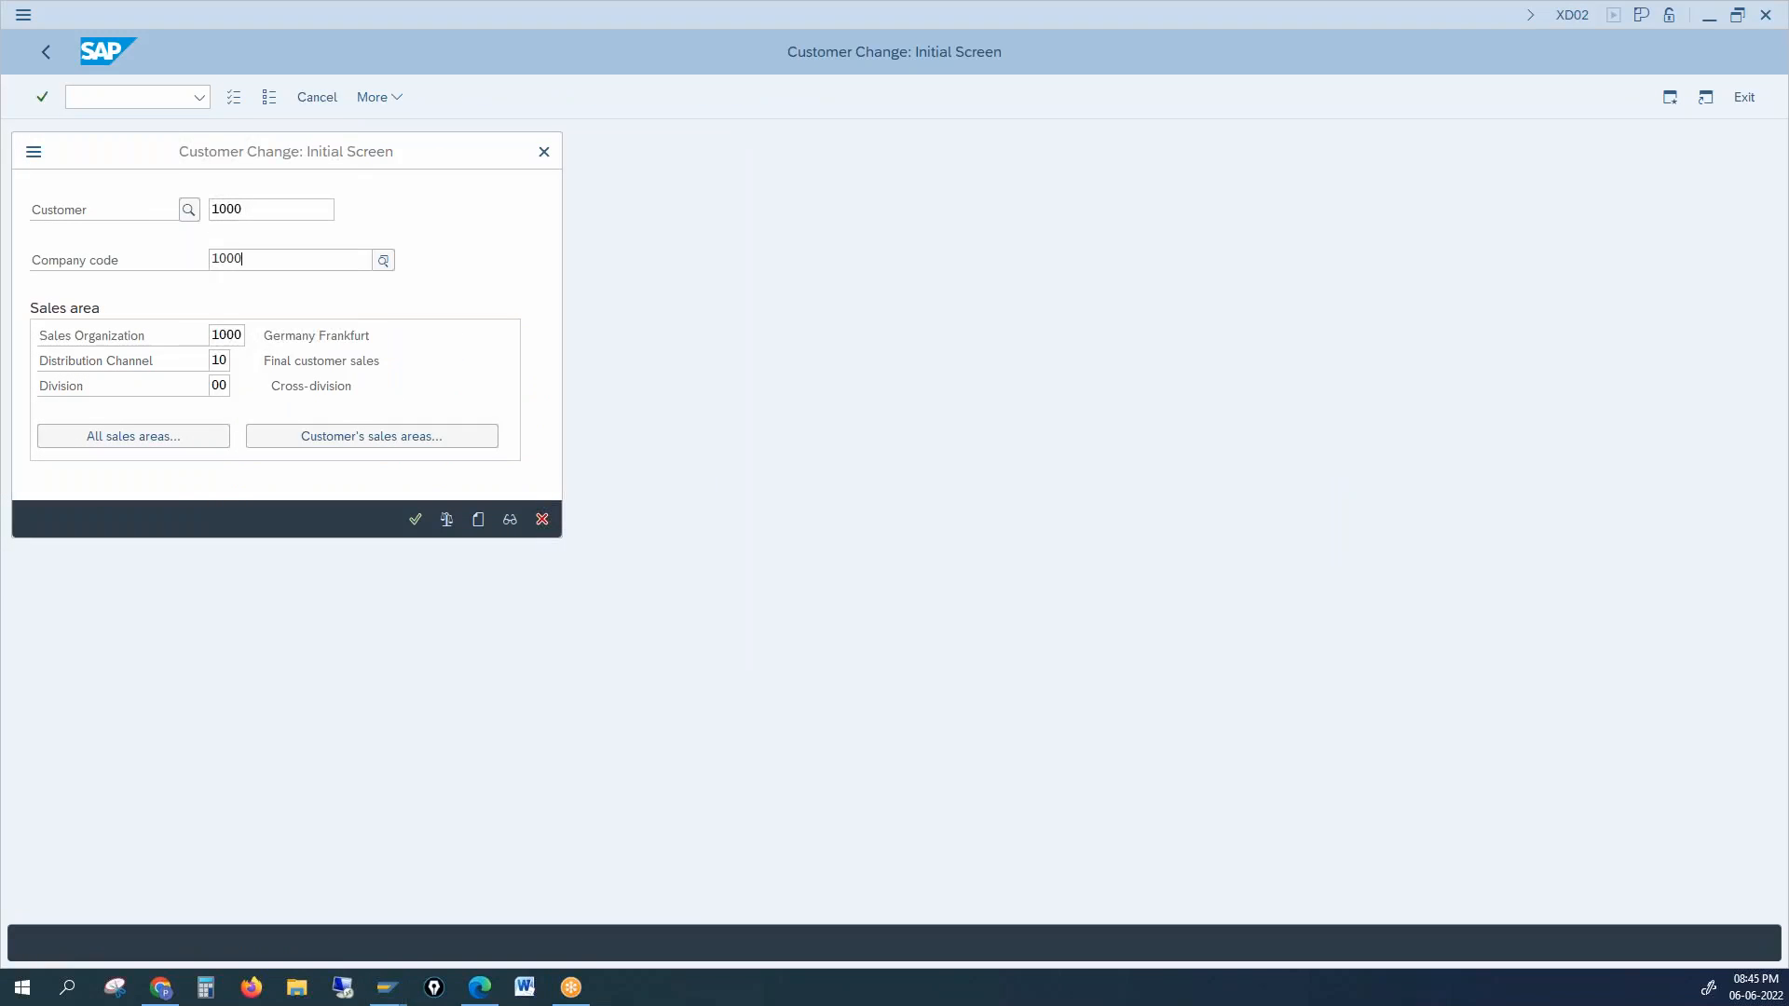
key("Return")
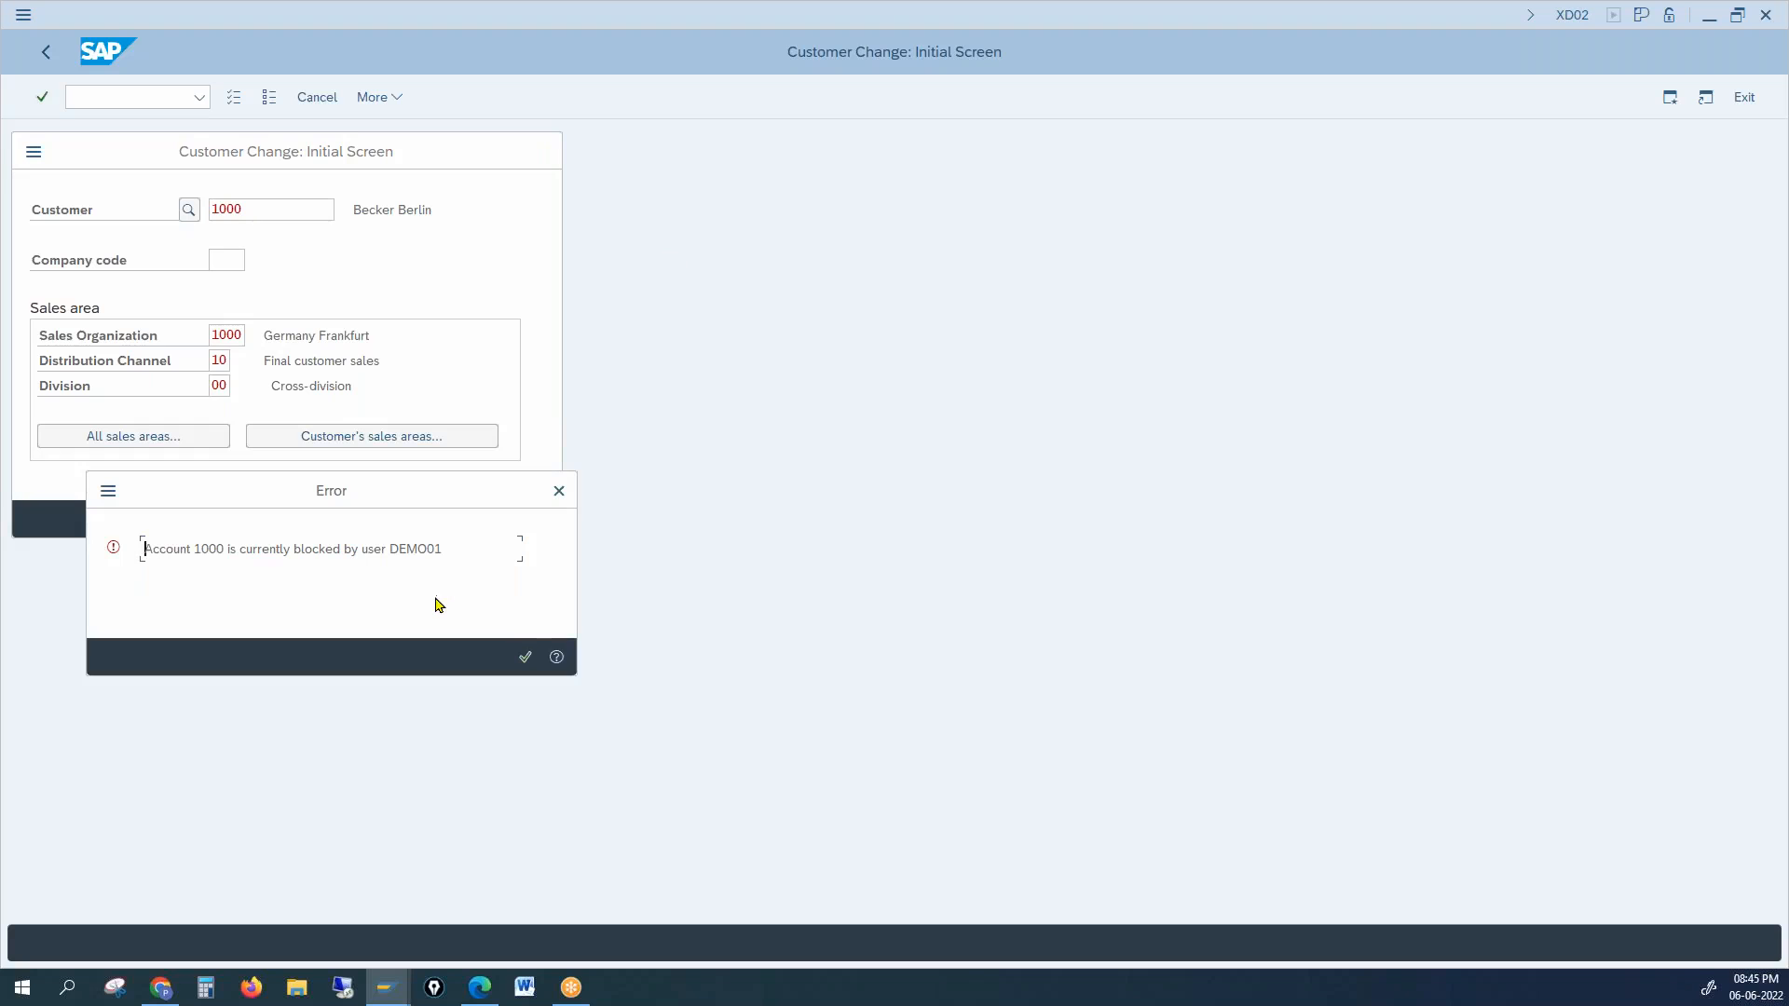
left_click(525, 657)
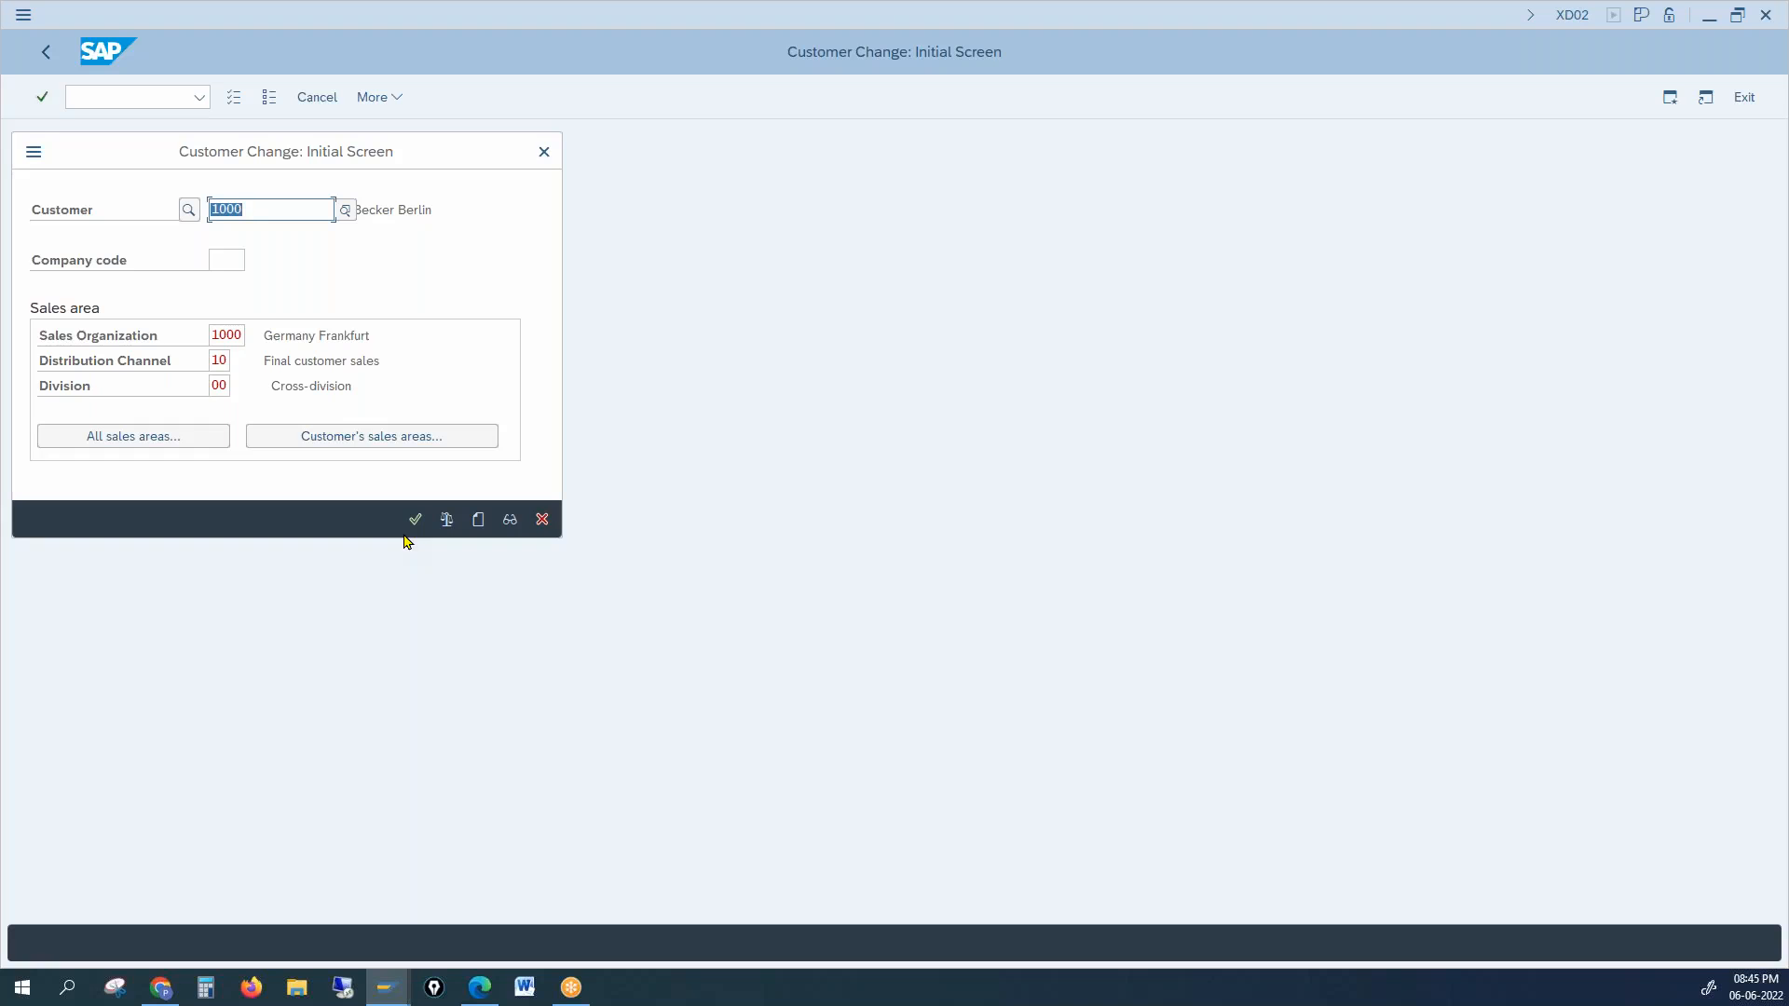
left_click(544, 151)
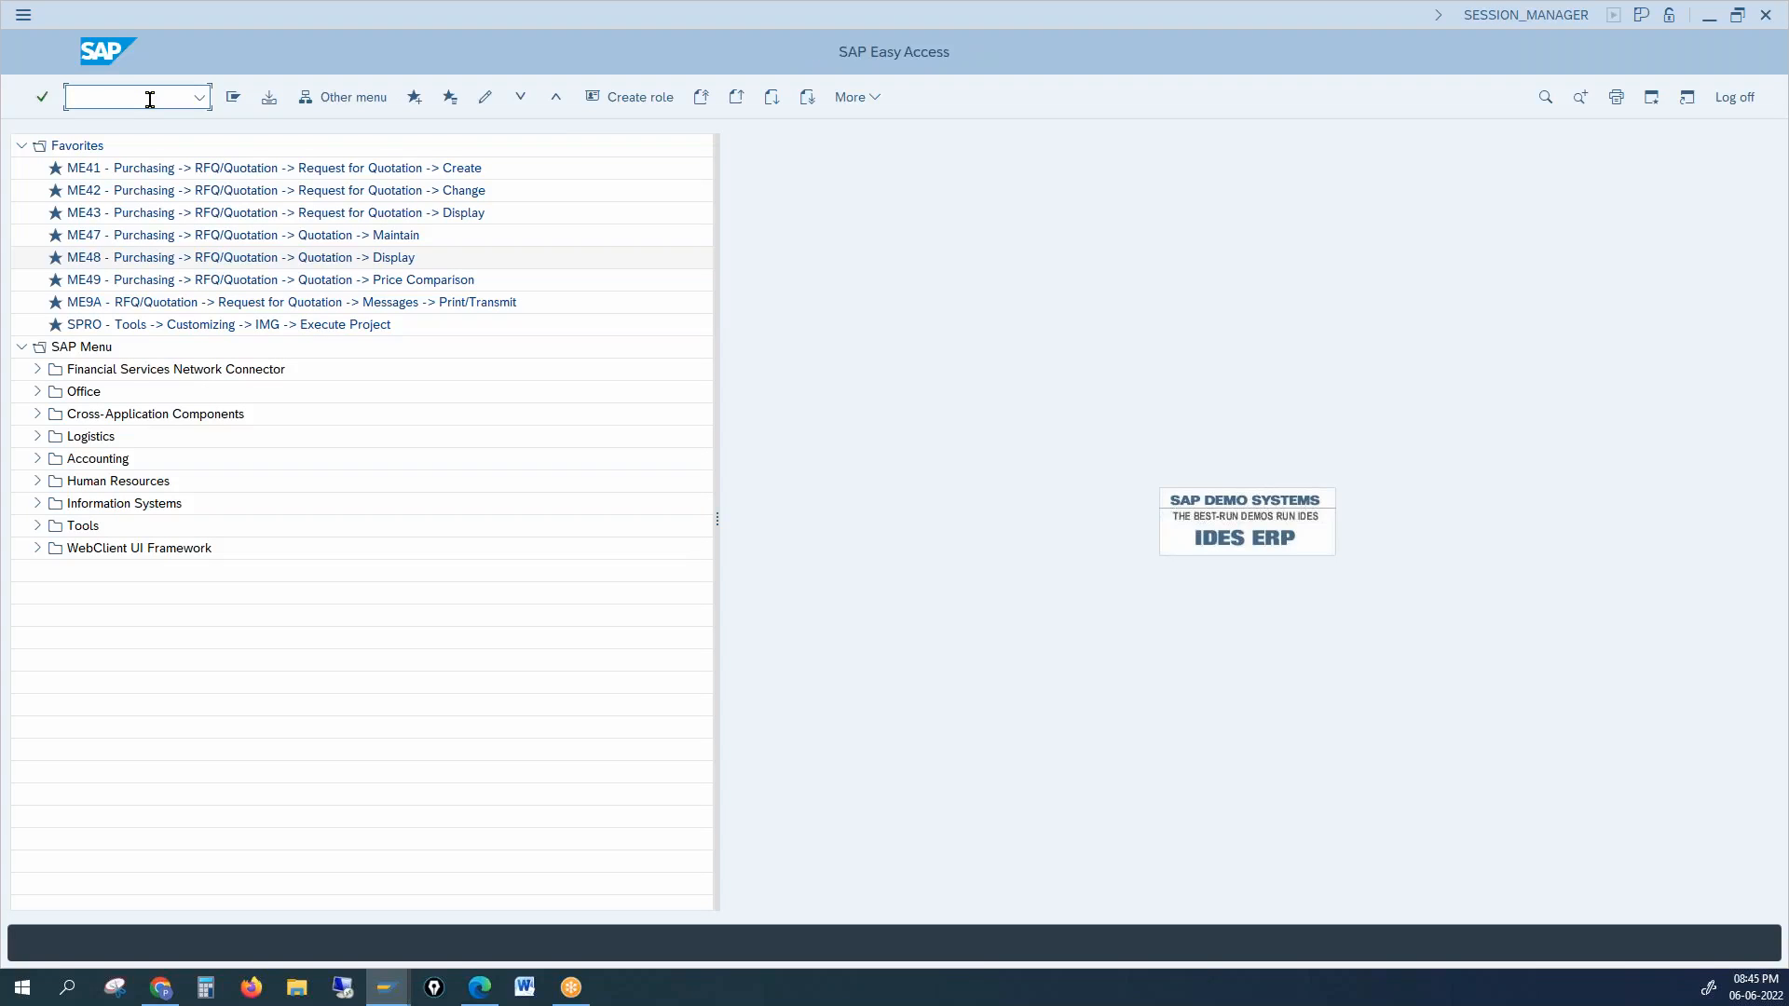
Step: Delete all four lock entries in SM12 and close the explanation popup
type("sm12")
key("Return")
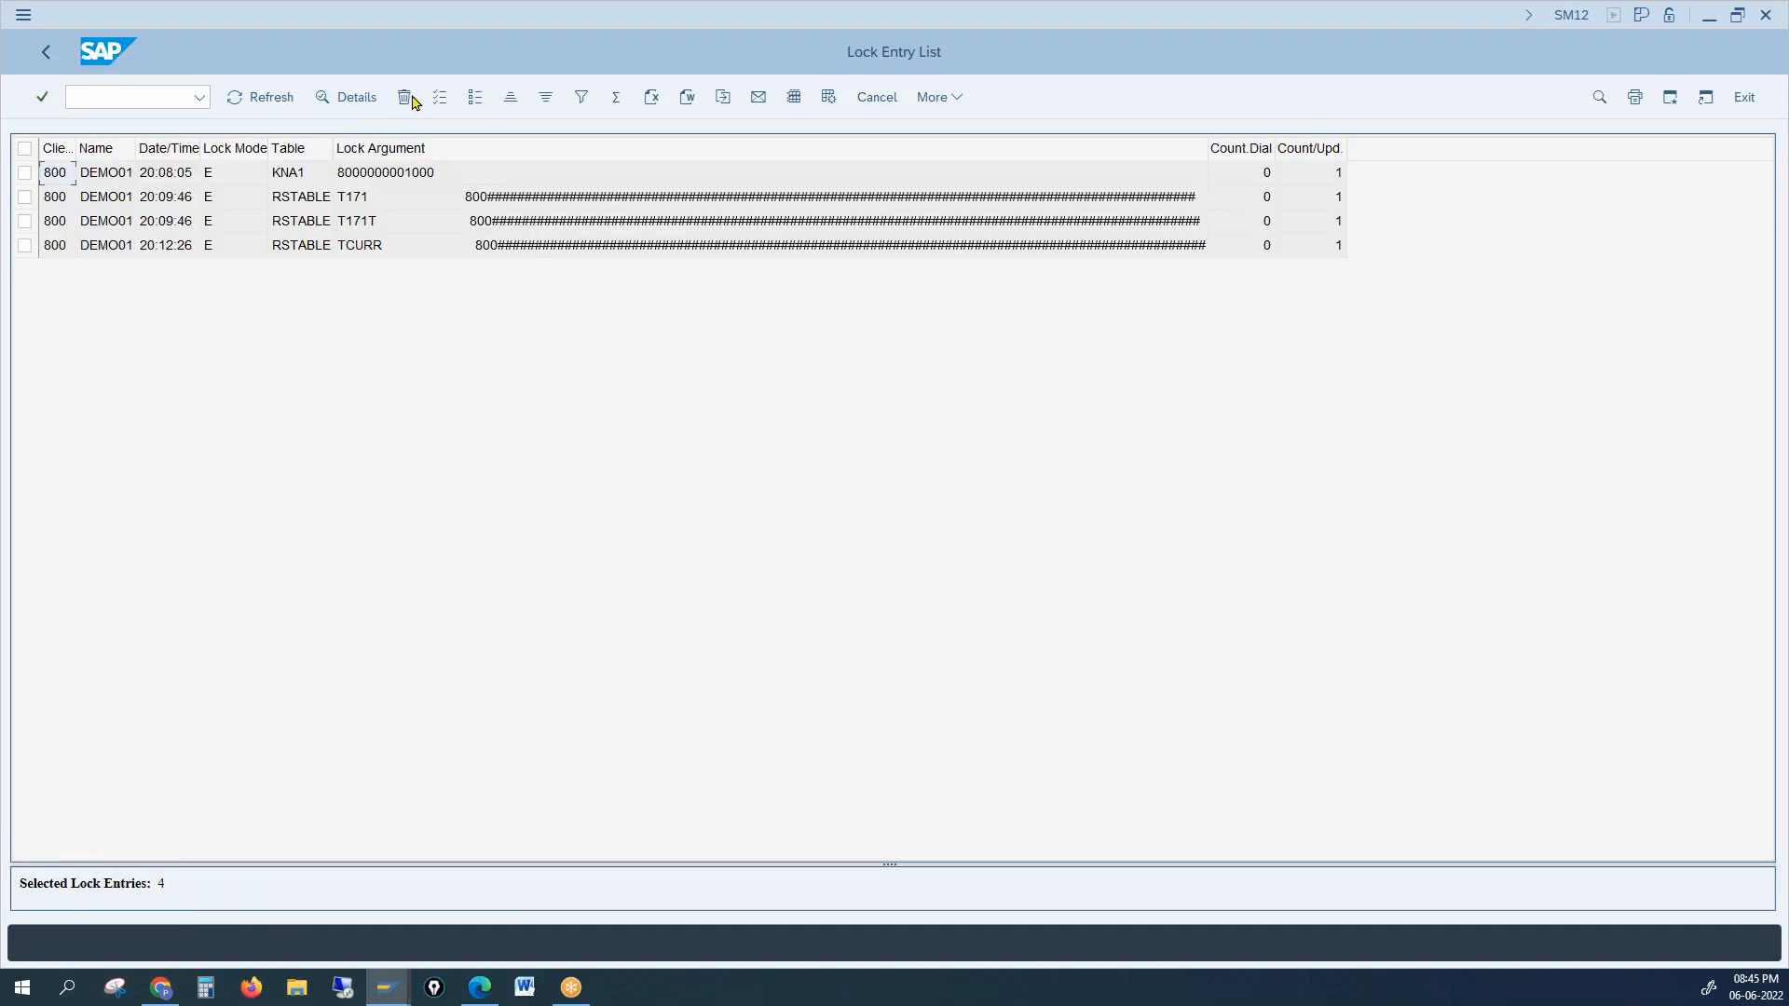
left_click(439, 98)
left_click(404, 96)
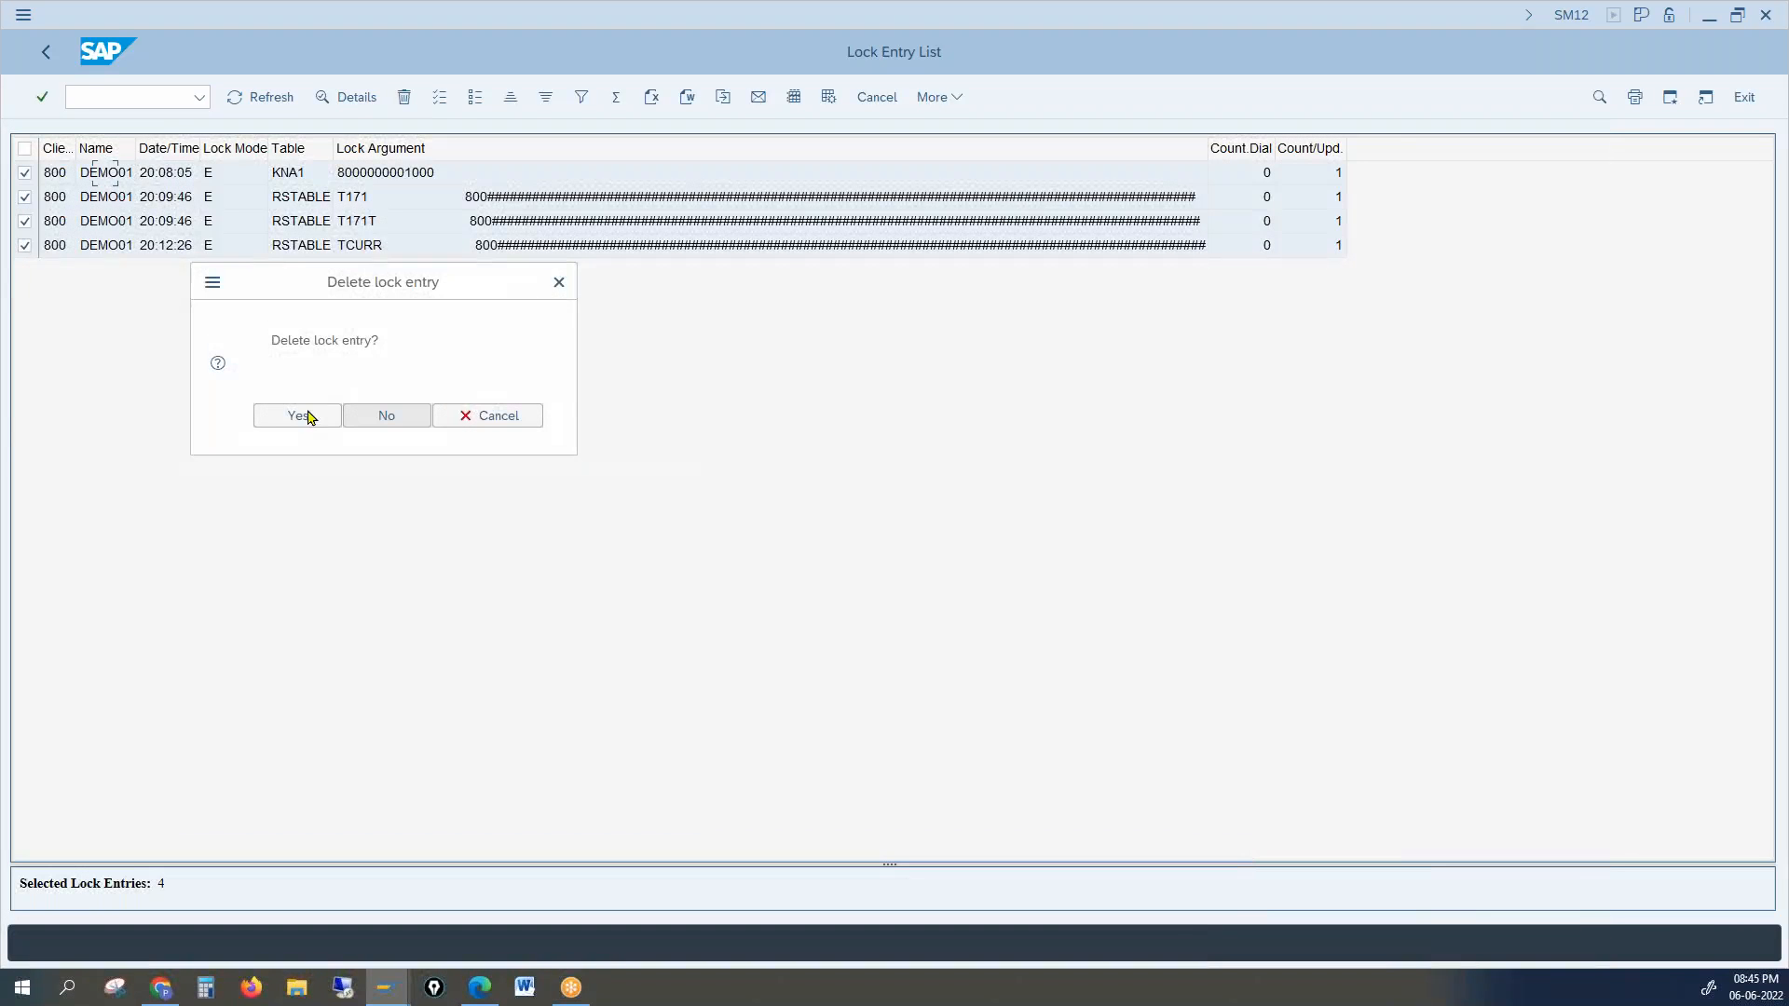
left_click(299, 415)
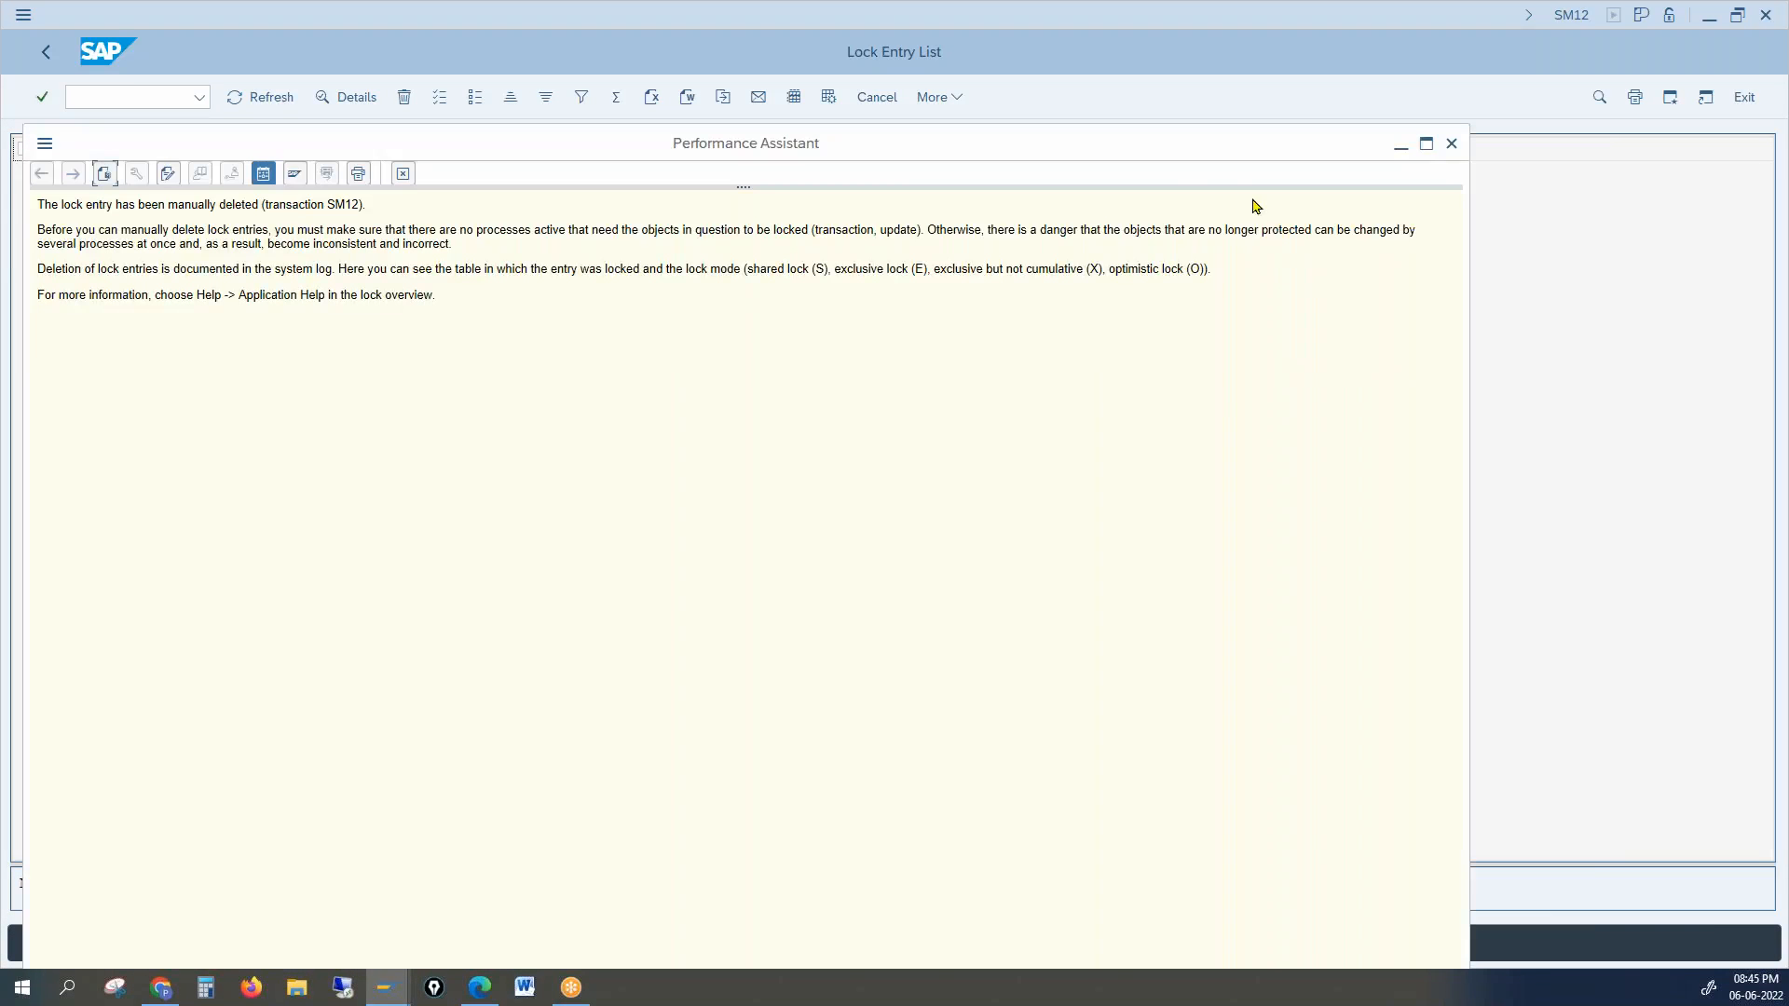
left_click(1452, 144)
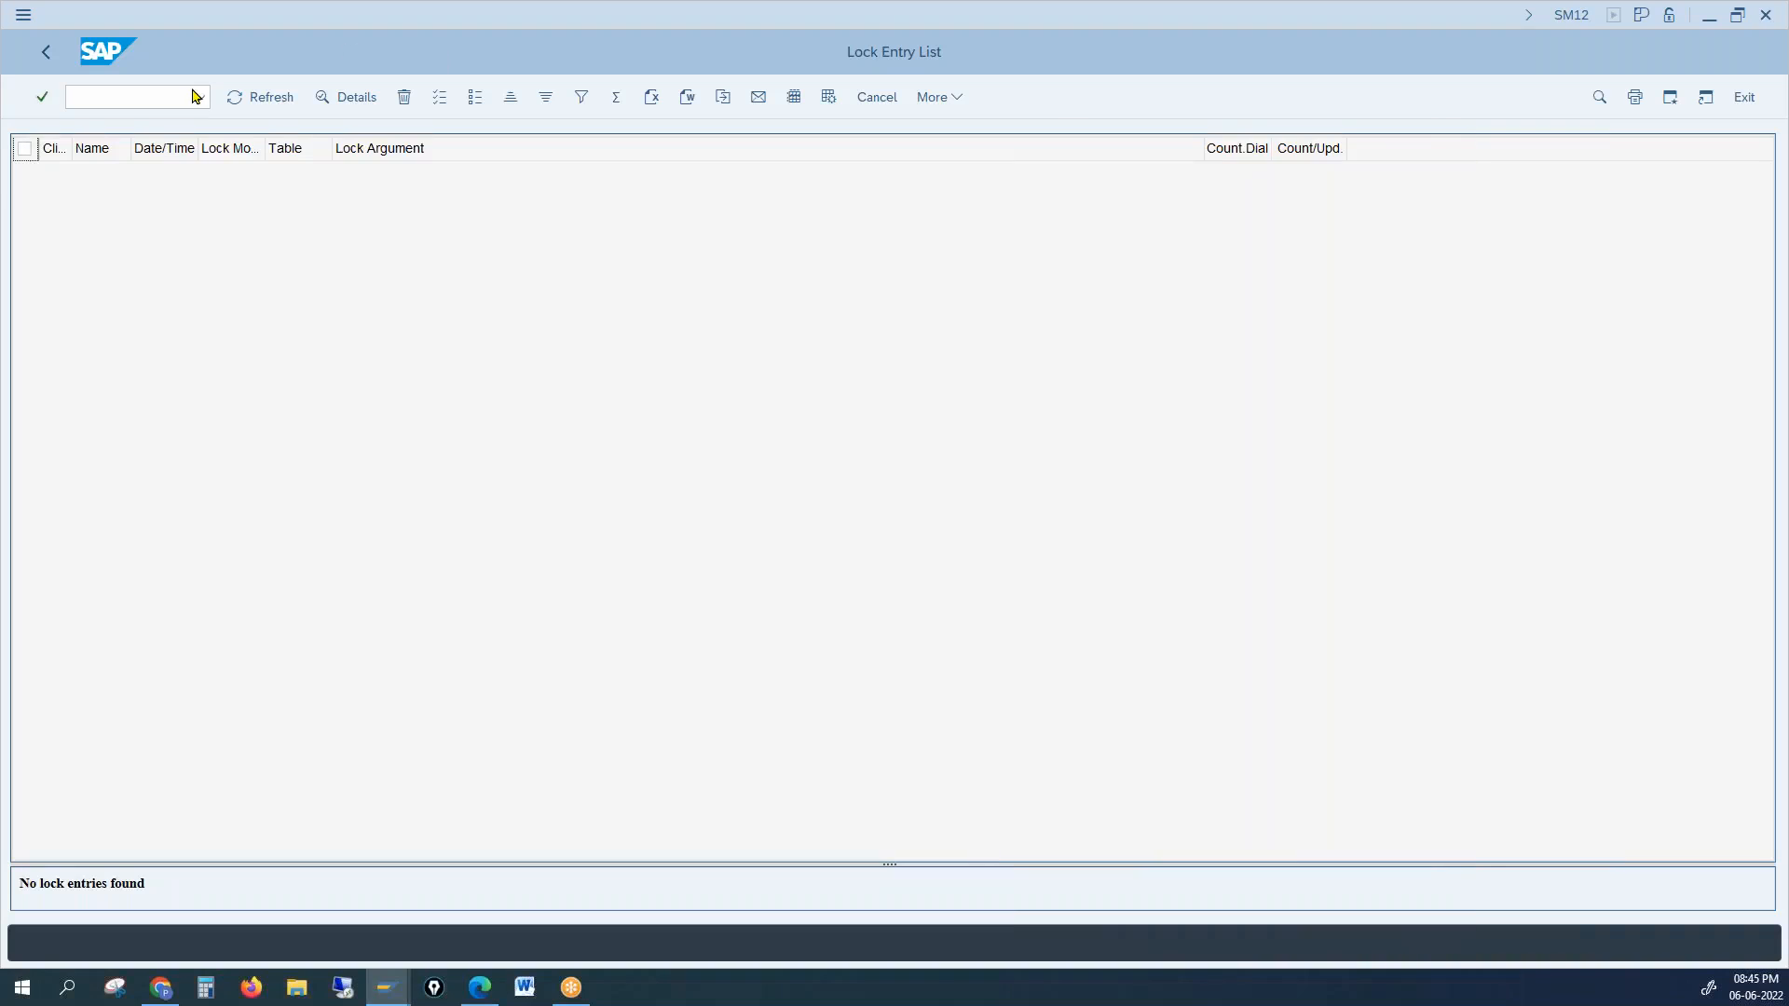
Step: Relaunch the customer change transaction with /nxd02
type("xd02")
key("Return")
left_click(159, 102)
type("/nxd02")
Step: Open customer 1000's sales area data and paste a proposal number into the Item proposal field
key("Return")
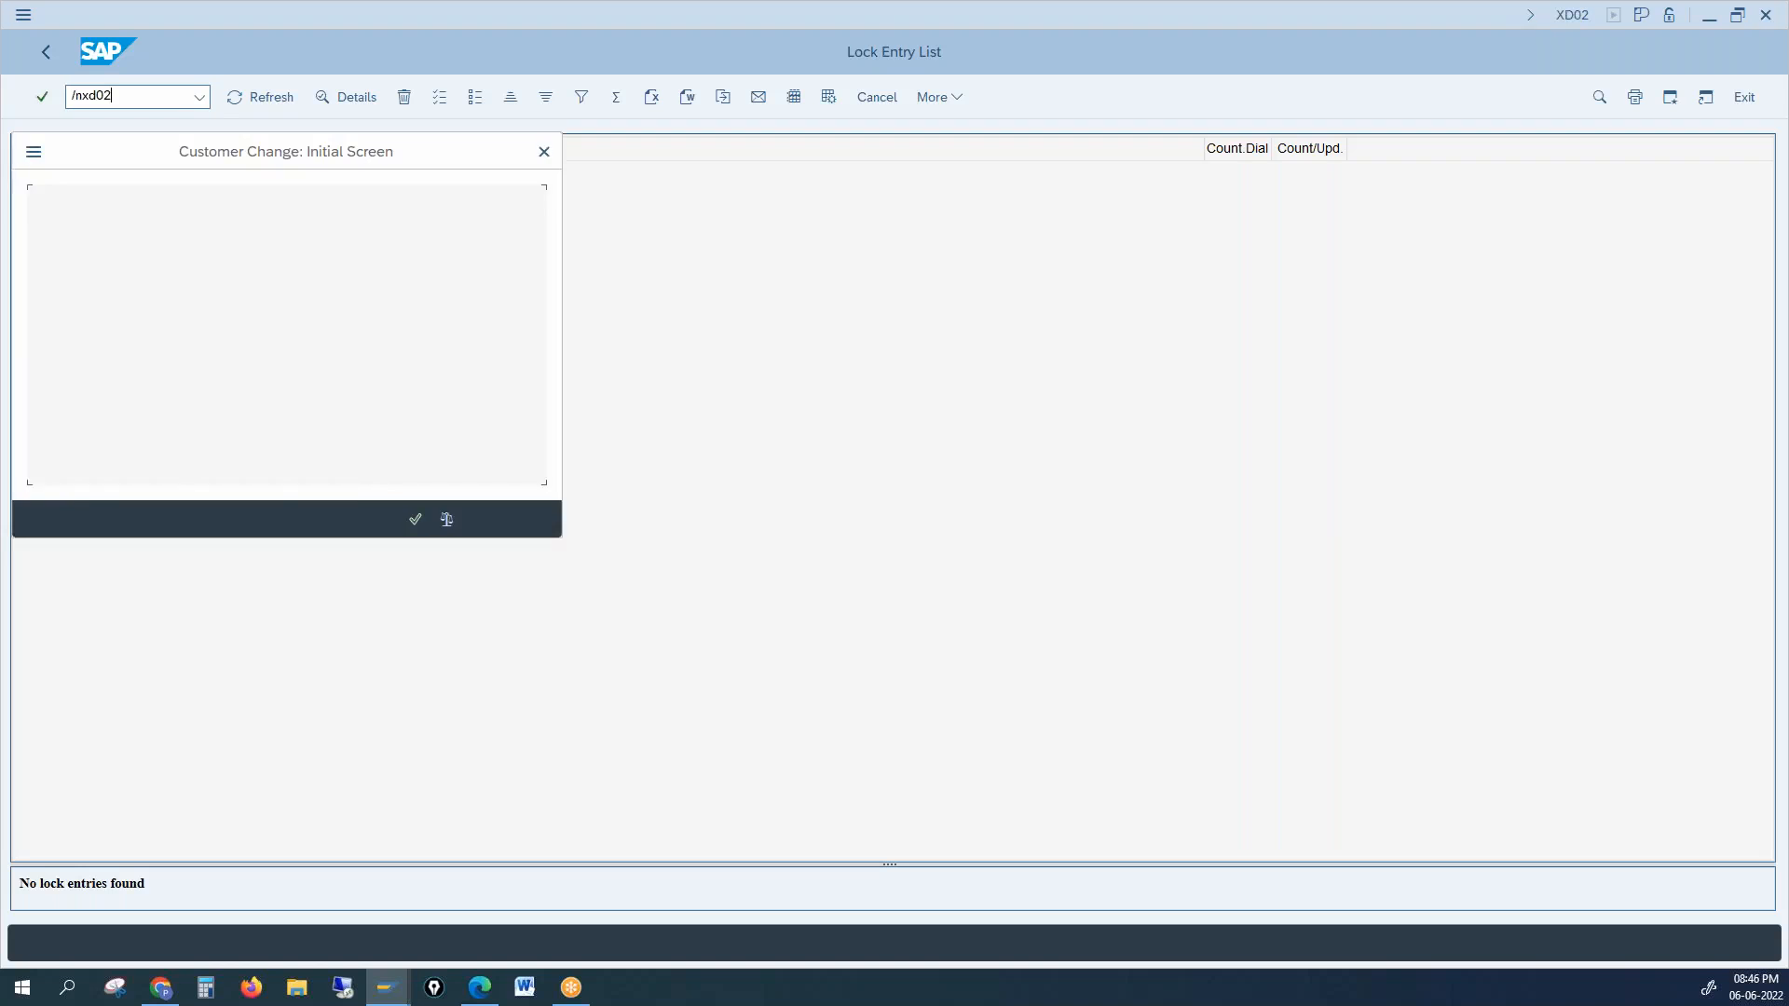
key("Return")
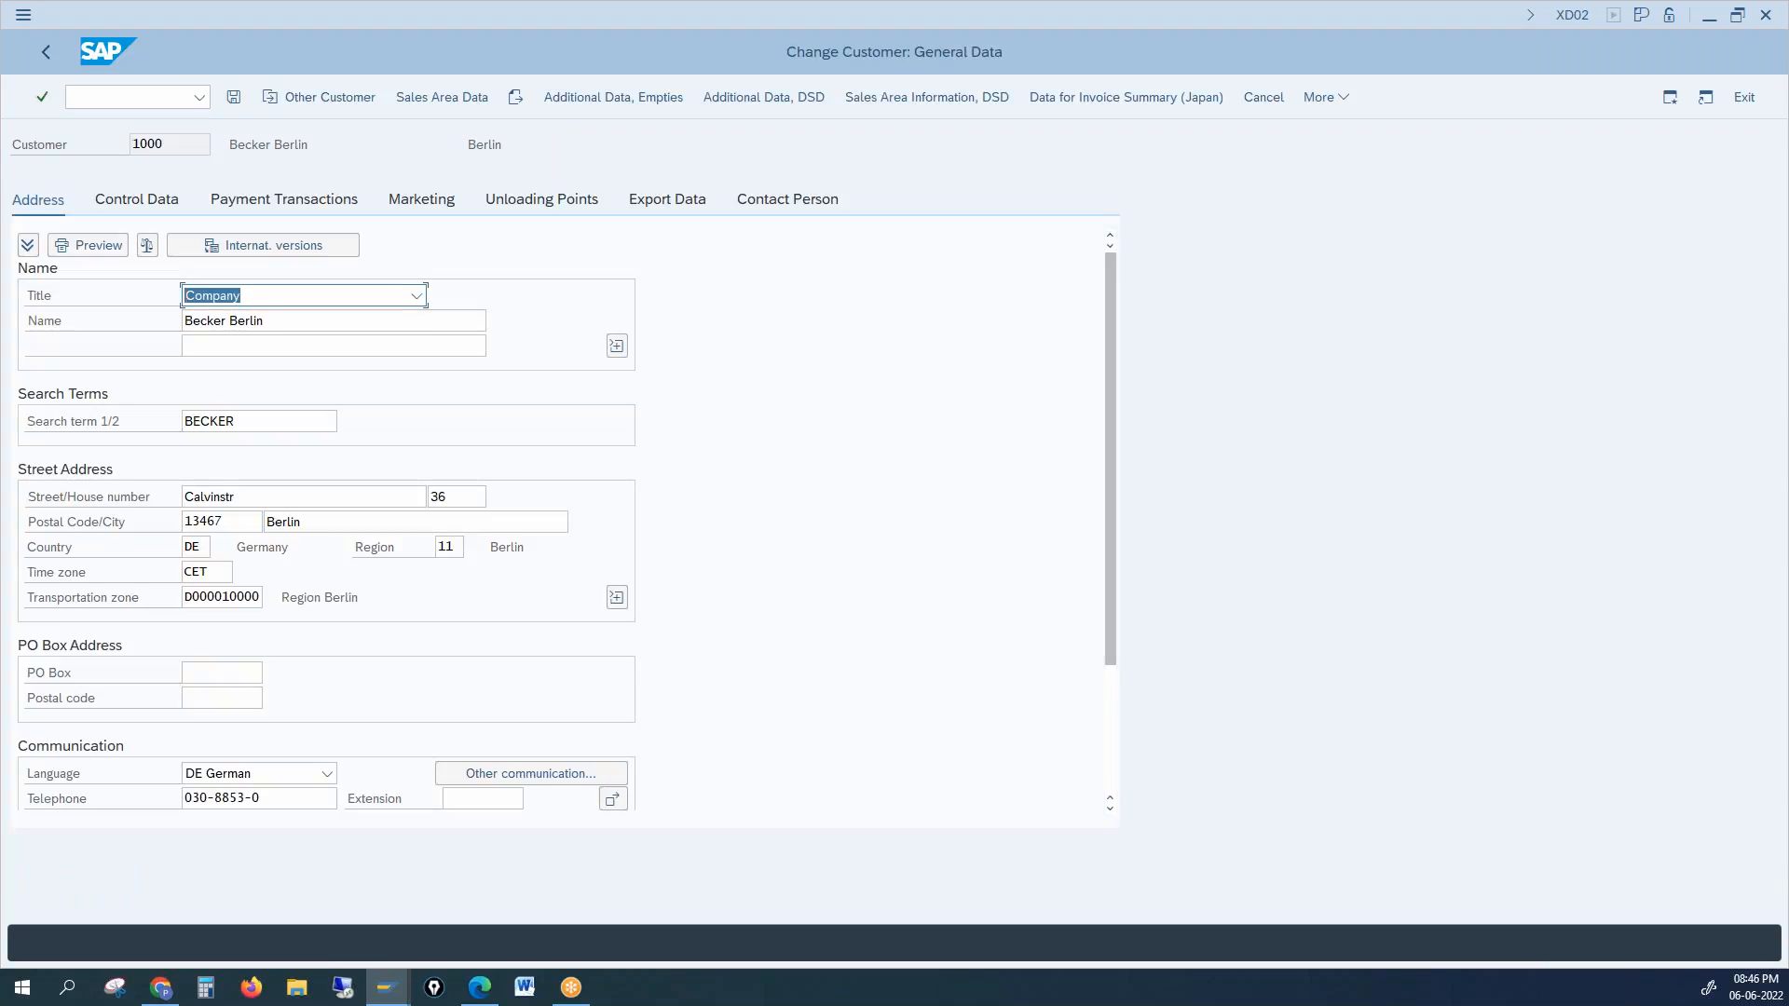
left_click(434, 102)
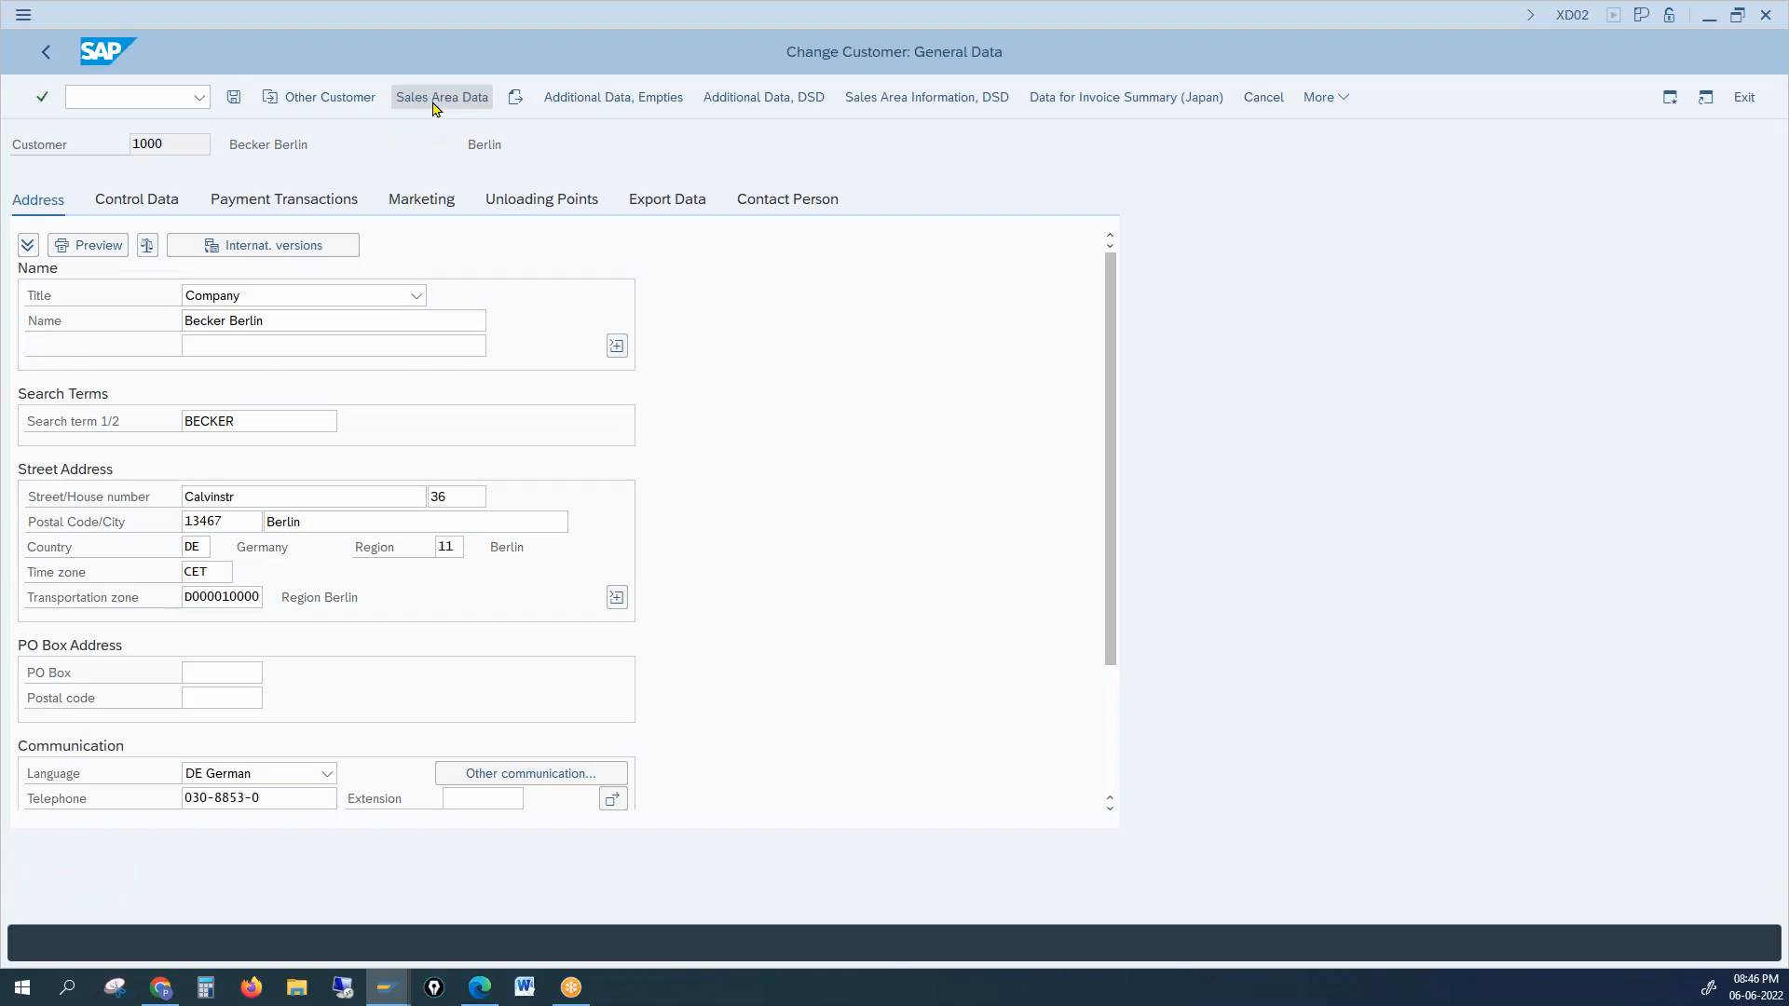
left_click(512, 398)
type("50000034")
key("BackSpace")
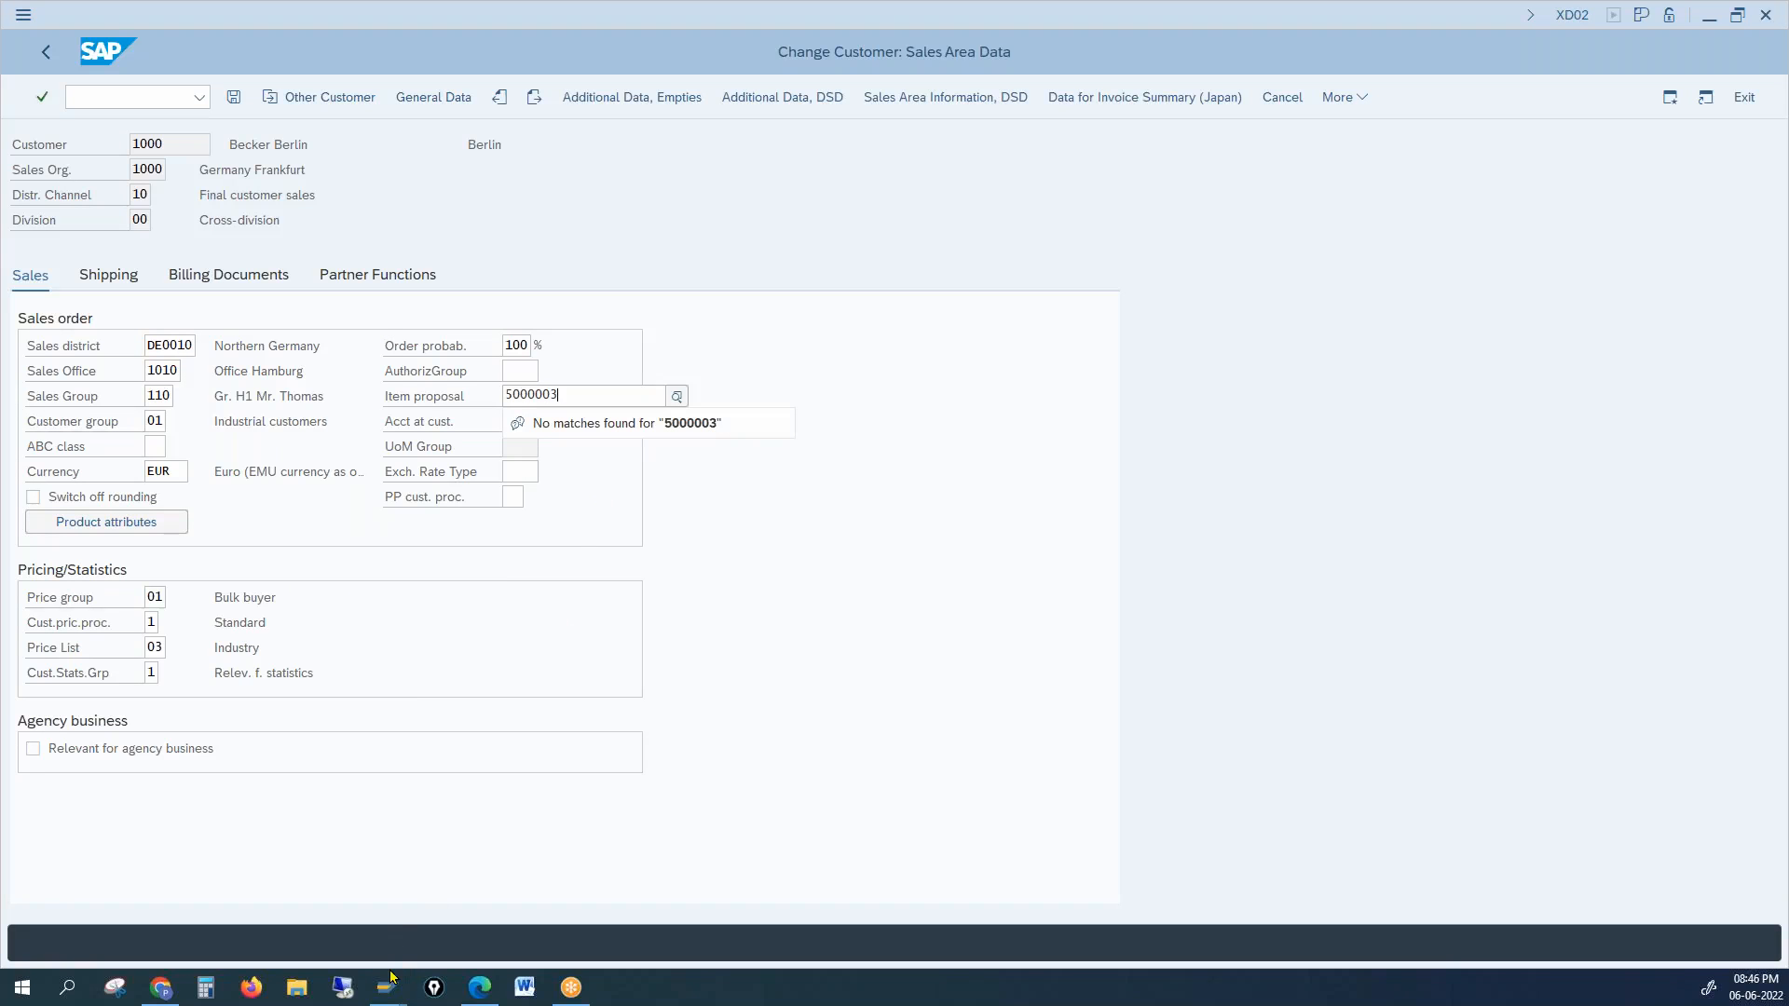
Step: Copy the saved item proposal number 50000034 from the other SAP window
mouse_move(391, 990)
left_click(438, 932)
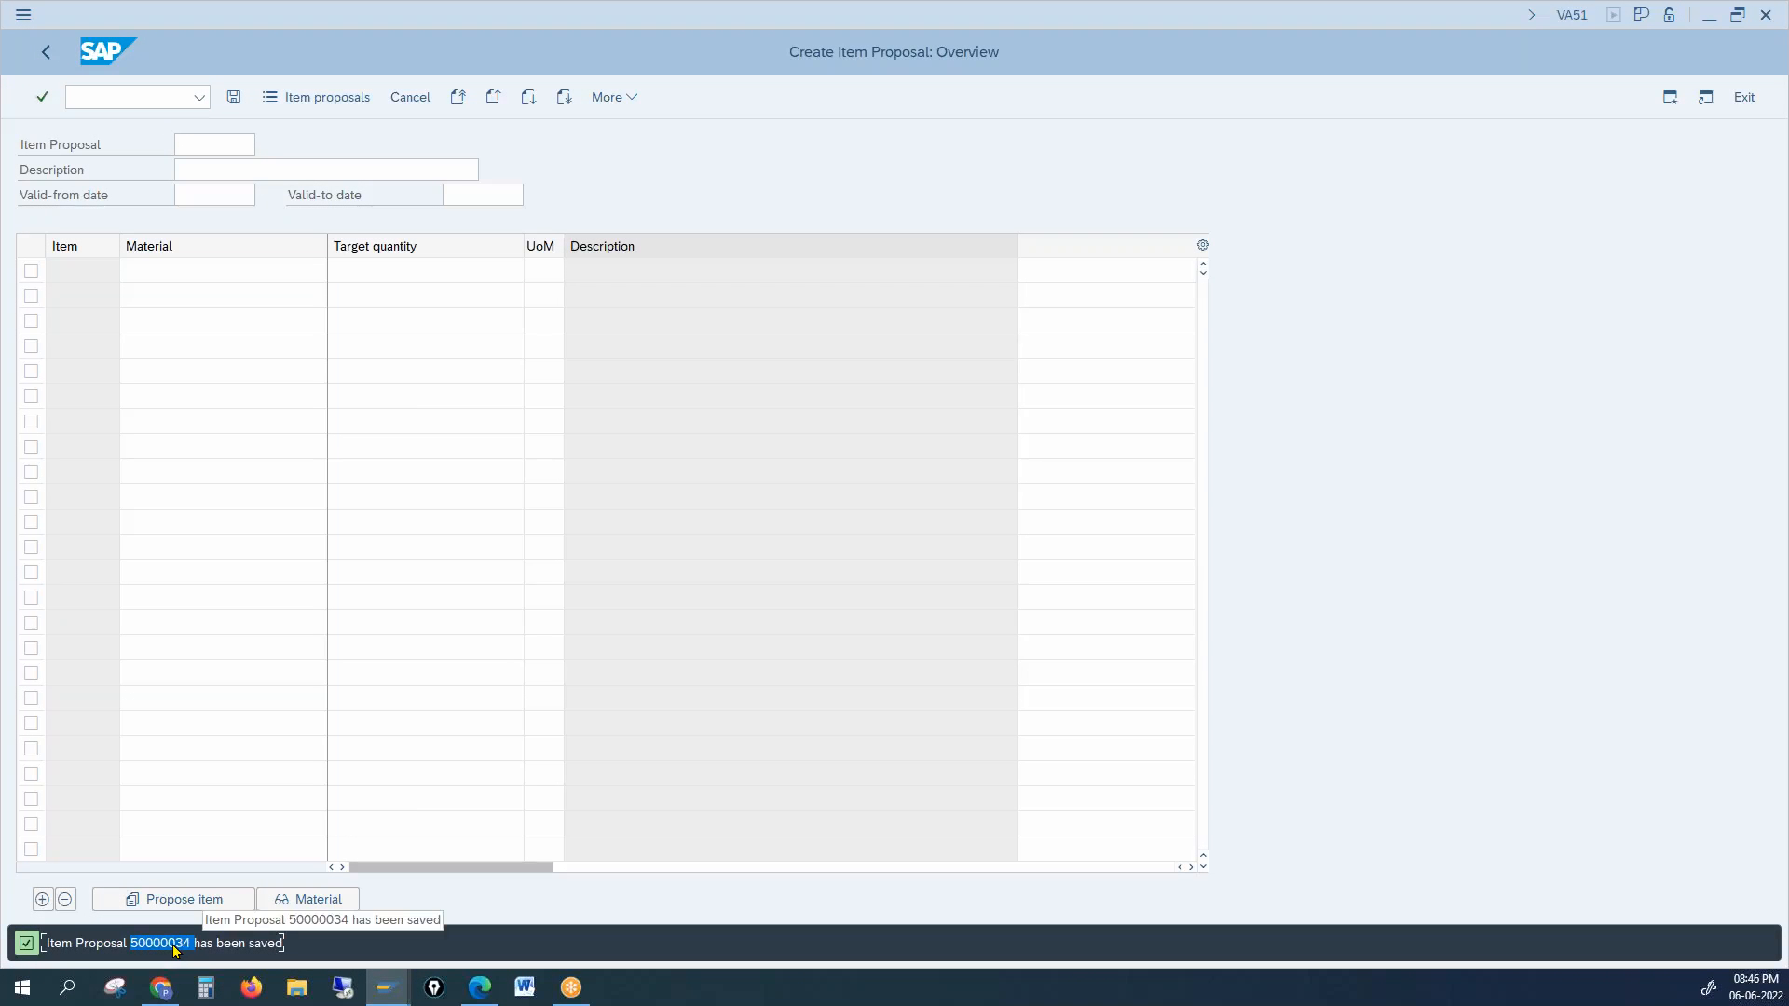
double_click(71, 946)
left_click(70, 946)
left_click_drag(131, 944, 183, 947)
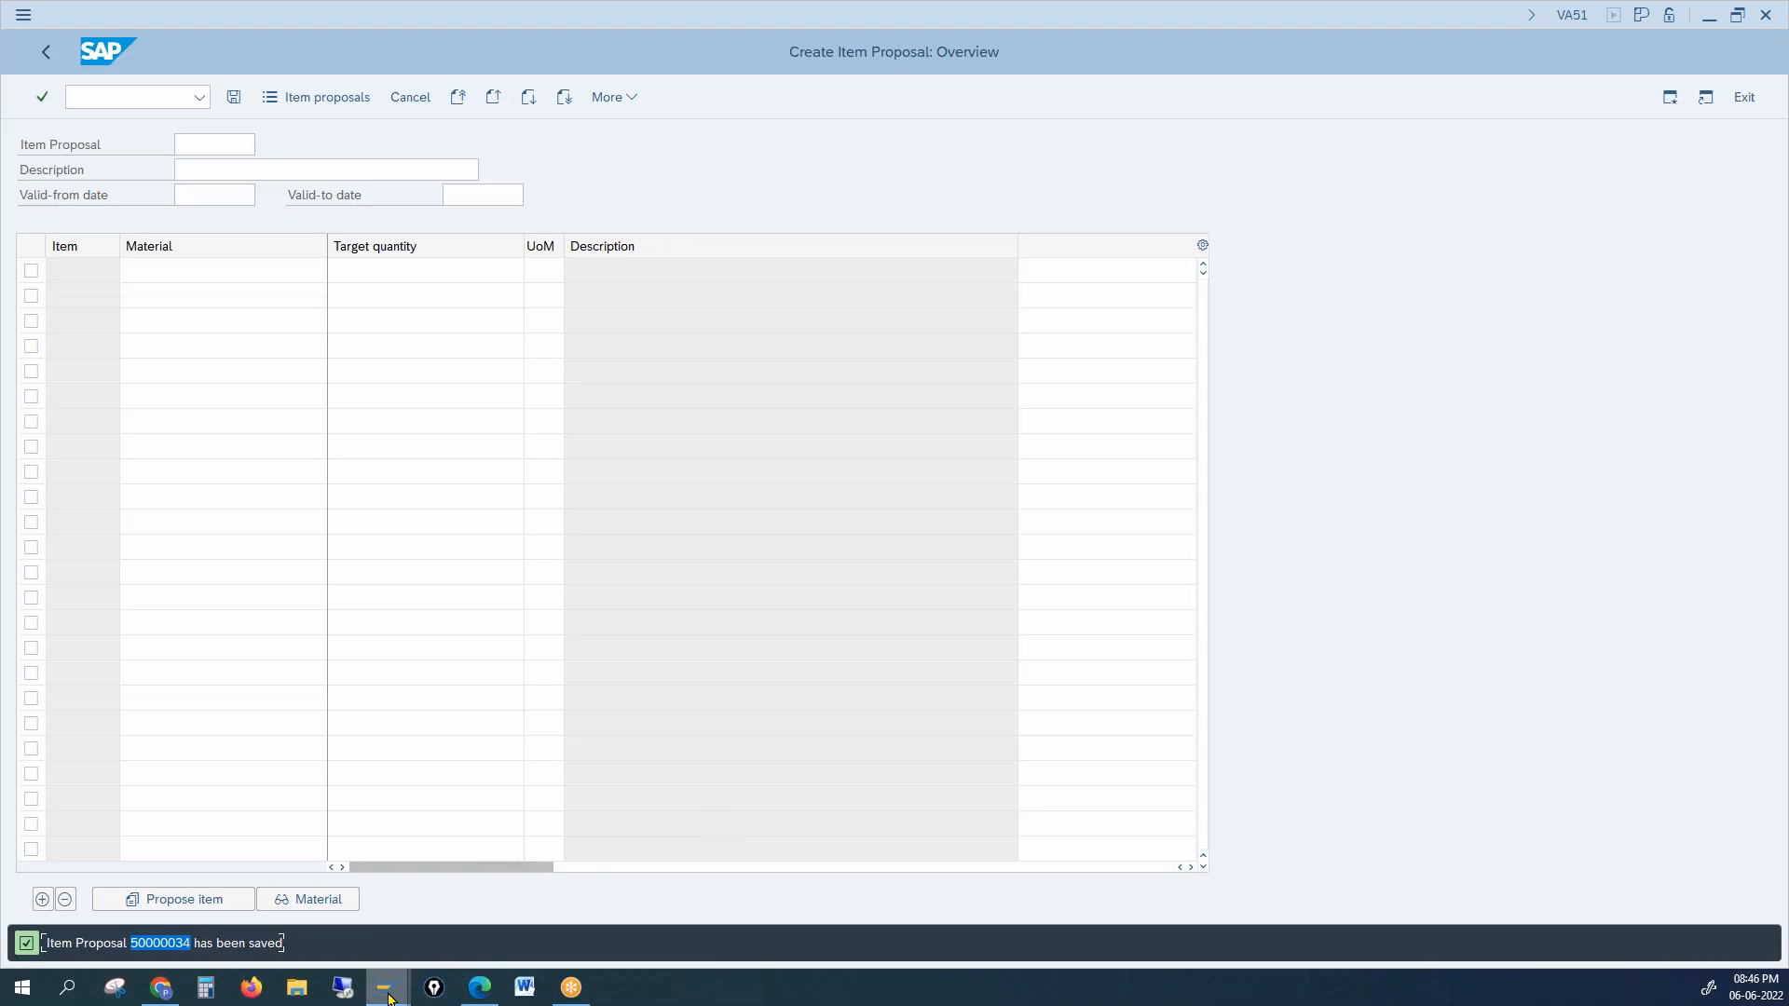
Step: Overwrite the Item proposal field with 50000034 and save the customer
mouse_move(387, 992)
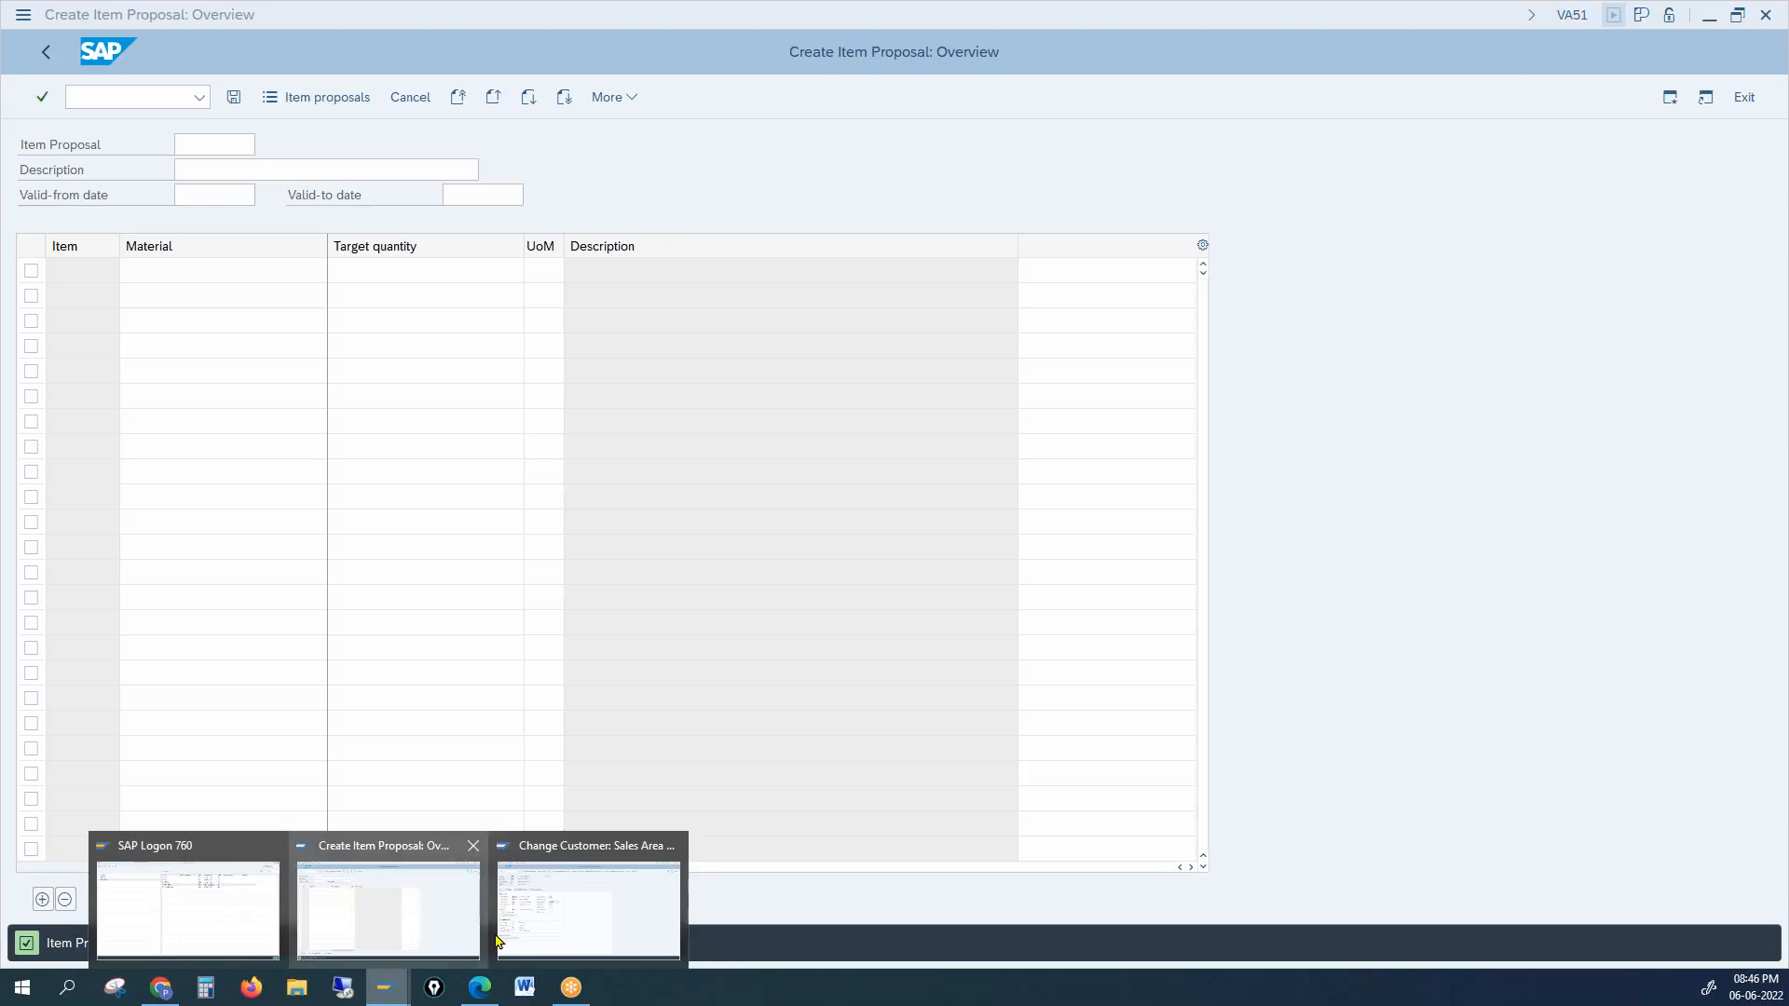
left_click(563, 927)
left_click_drag(579, 396, 504, 396)
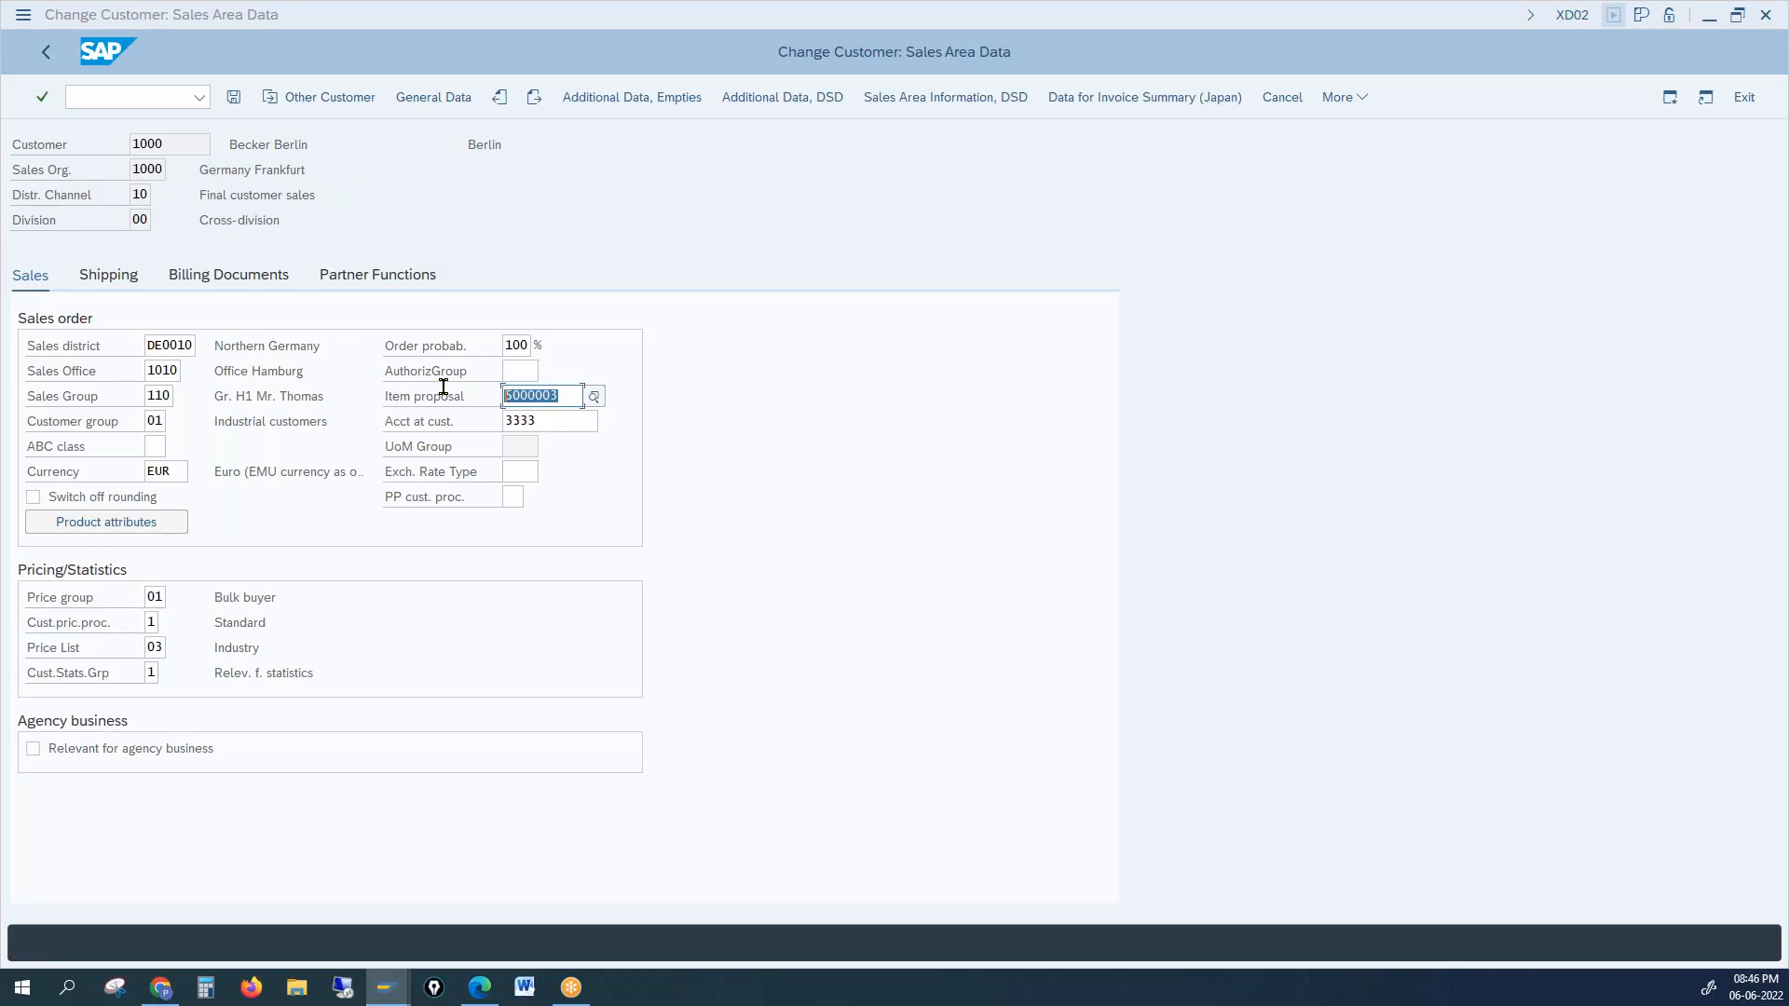
type("50000034")
left_click(234, 97)
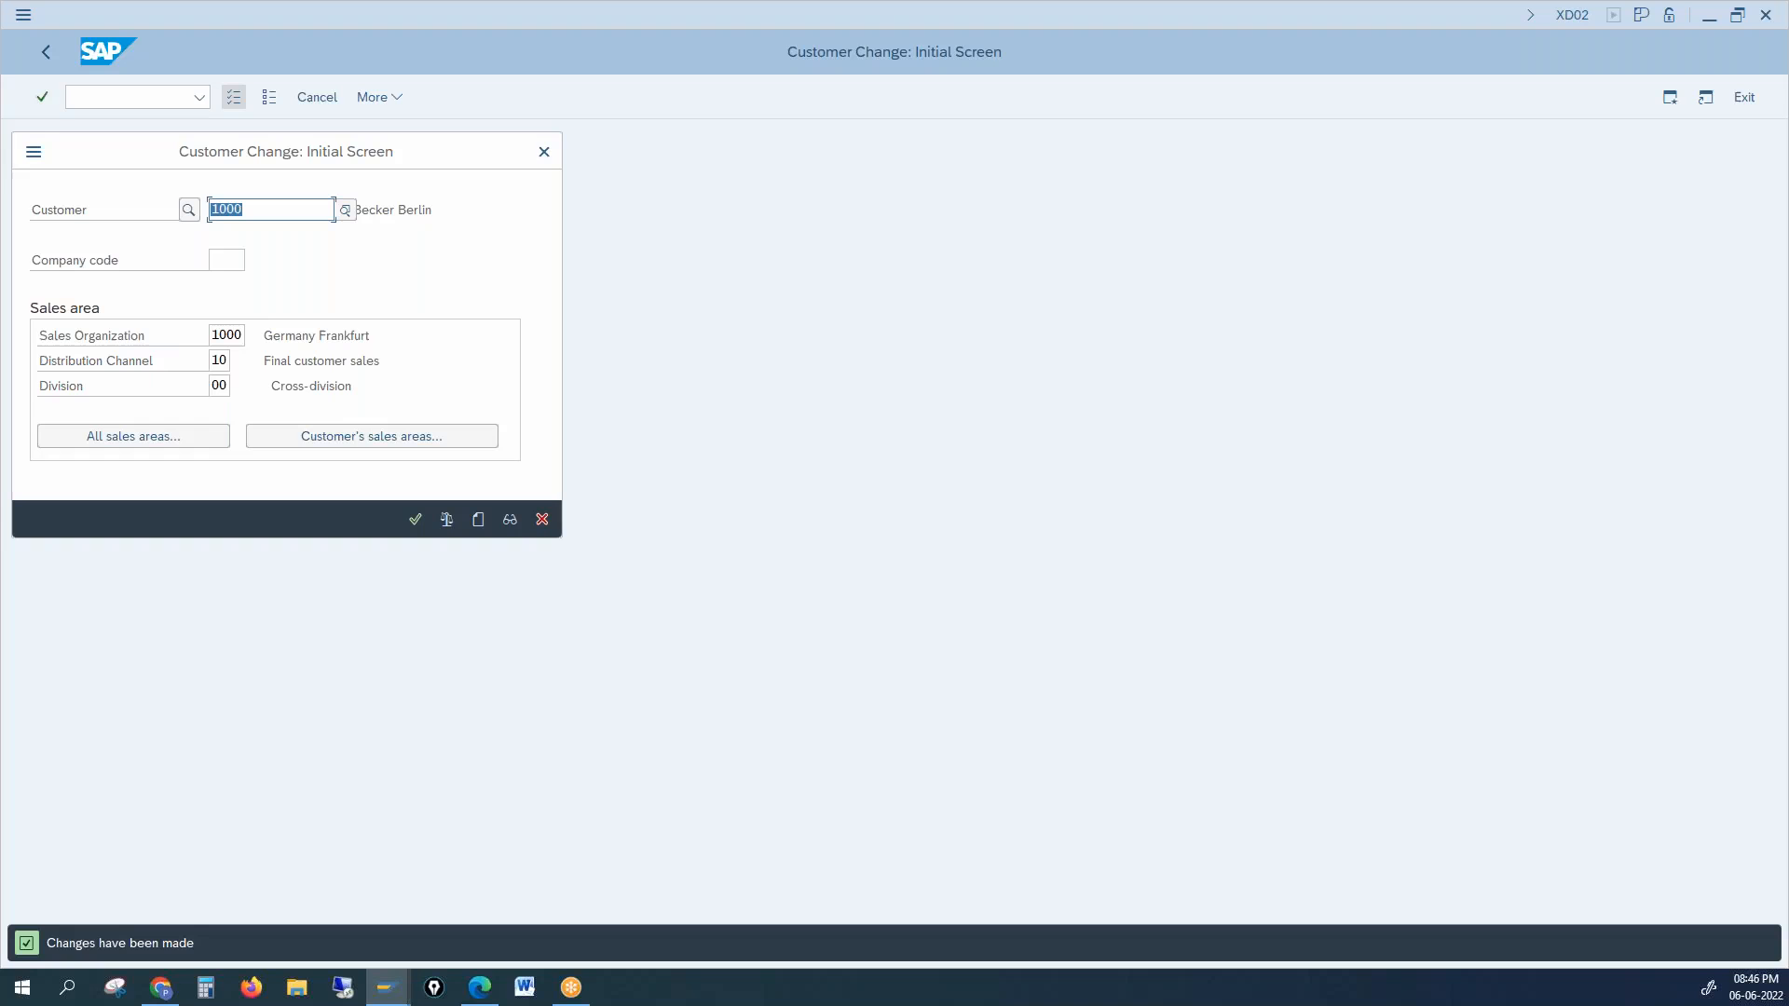
Step: Close the customer change screen and start VA01 with standard order type OR
left_click(545, 152)
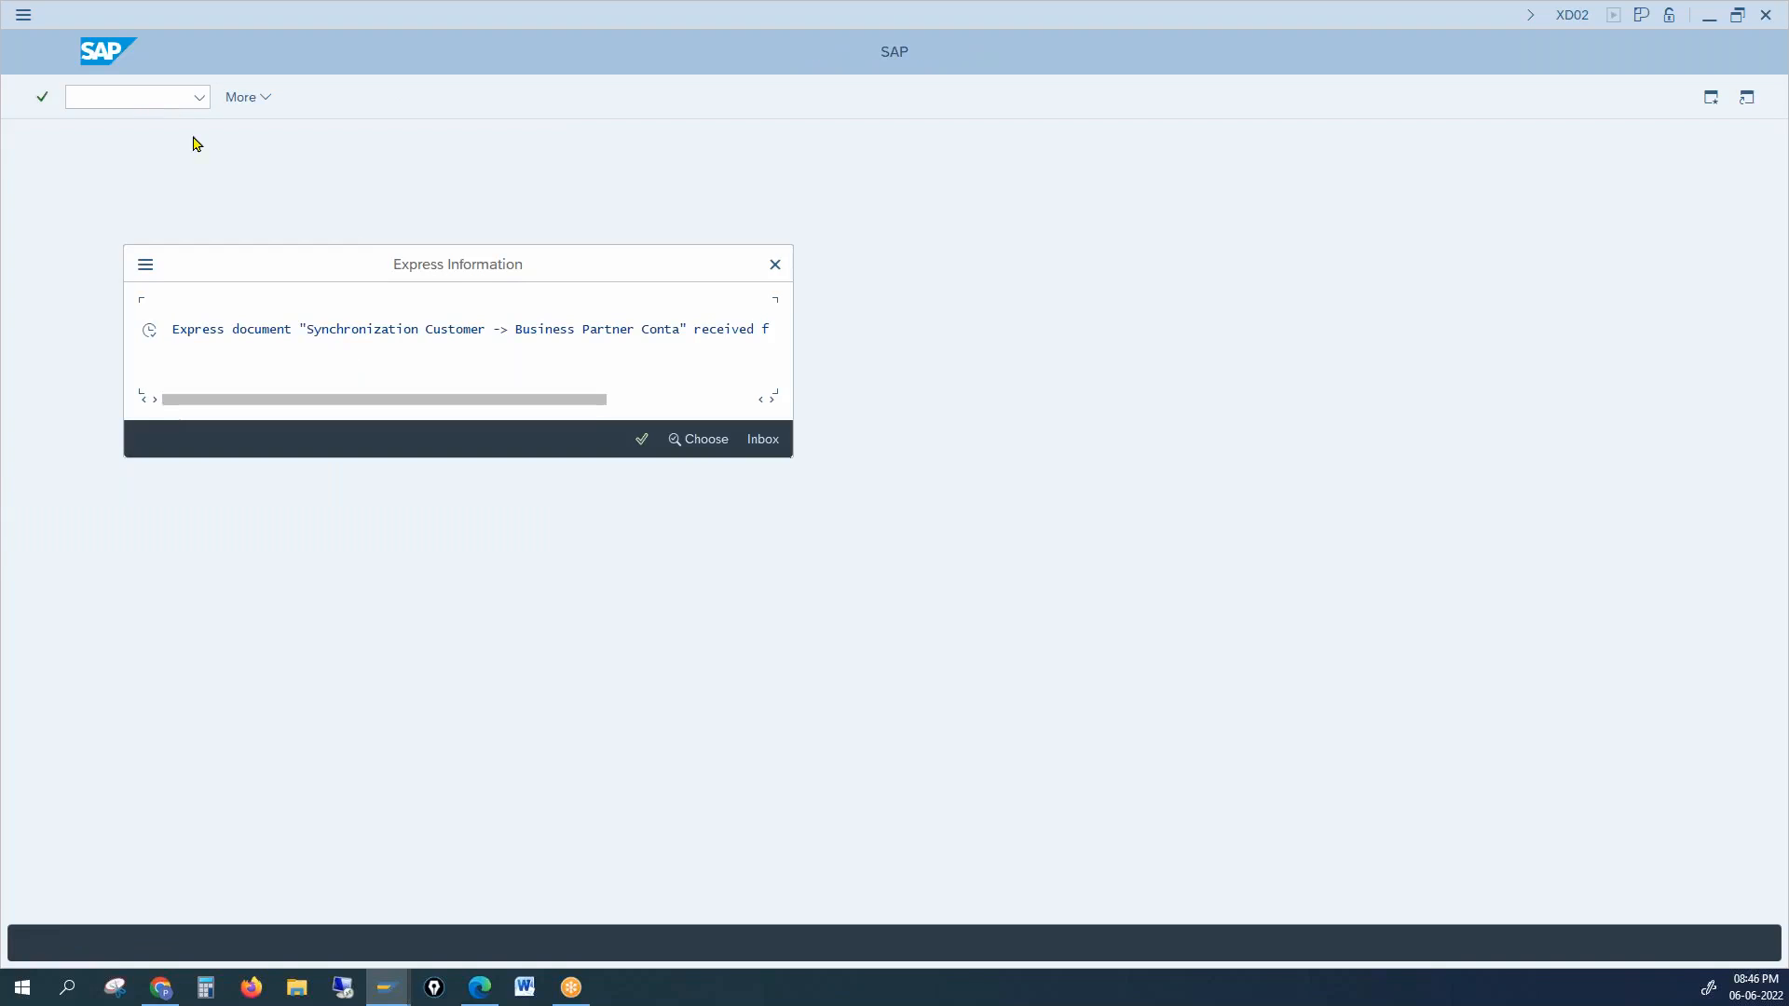
left_click(775, 261)
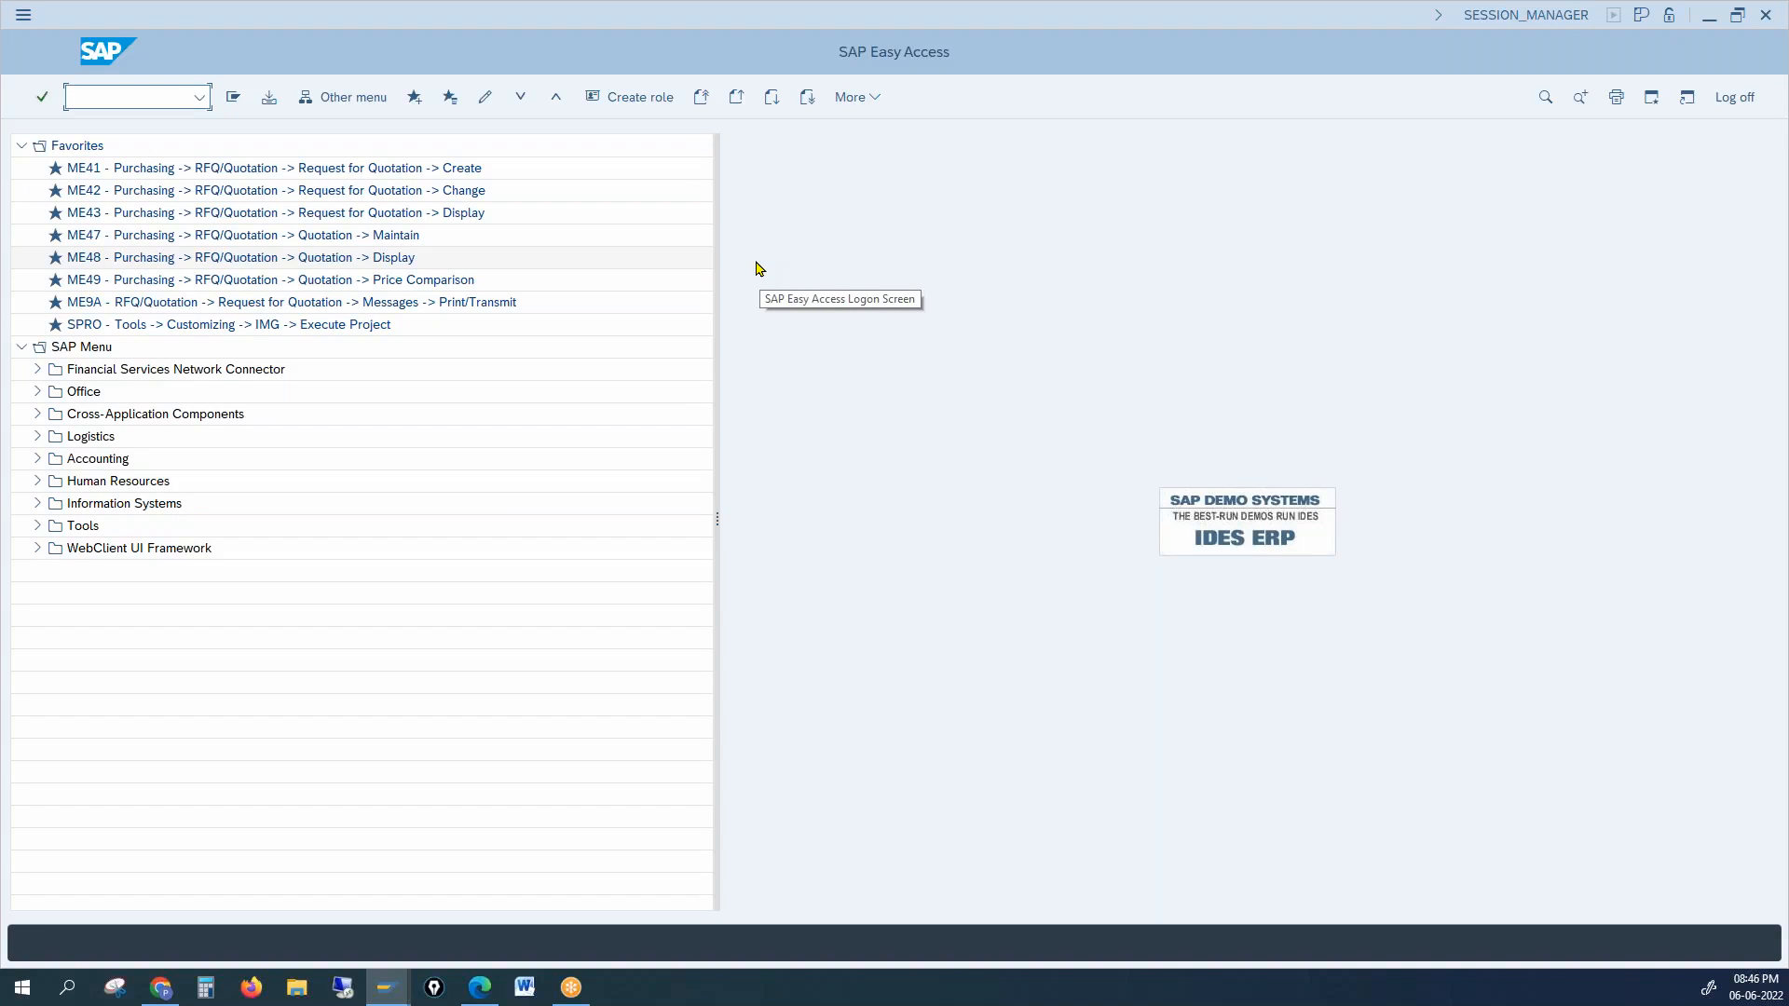
type("va01")
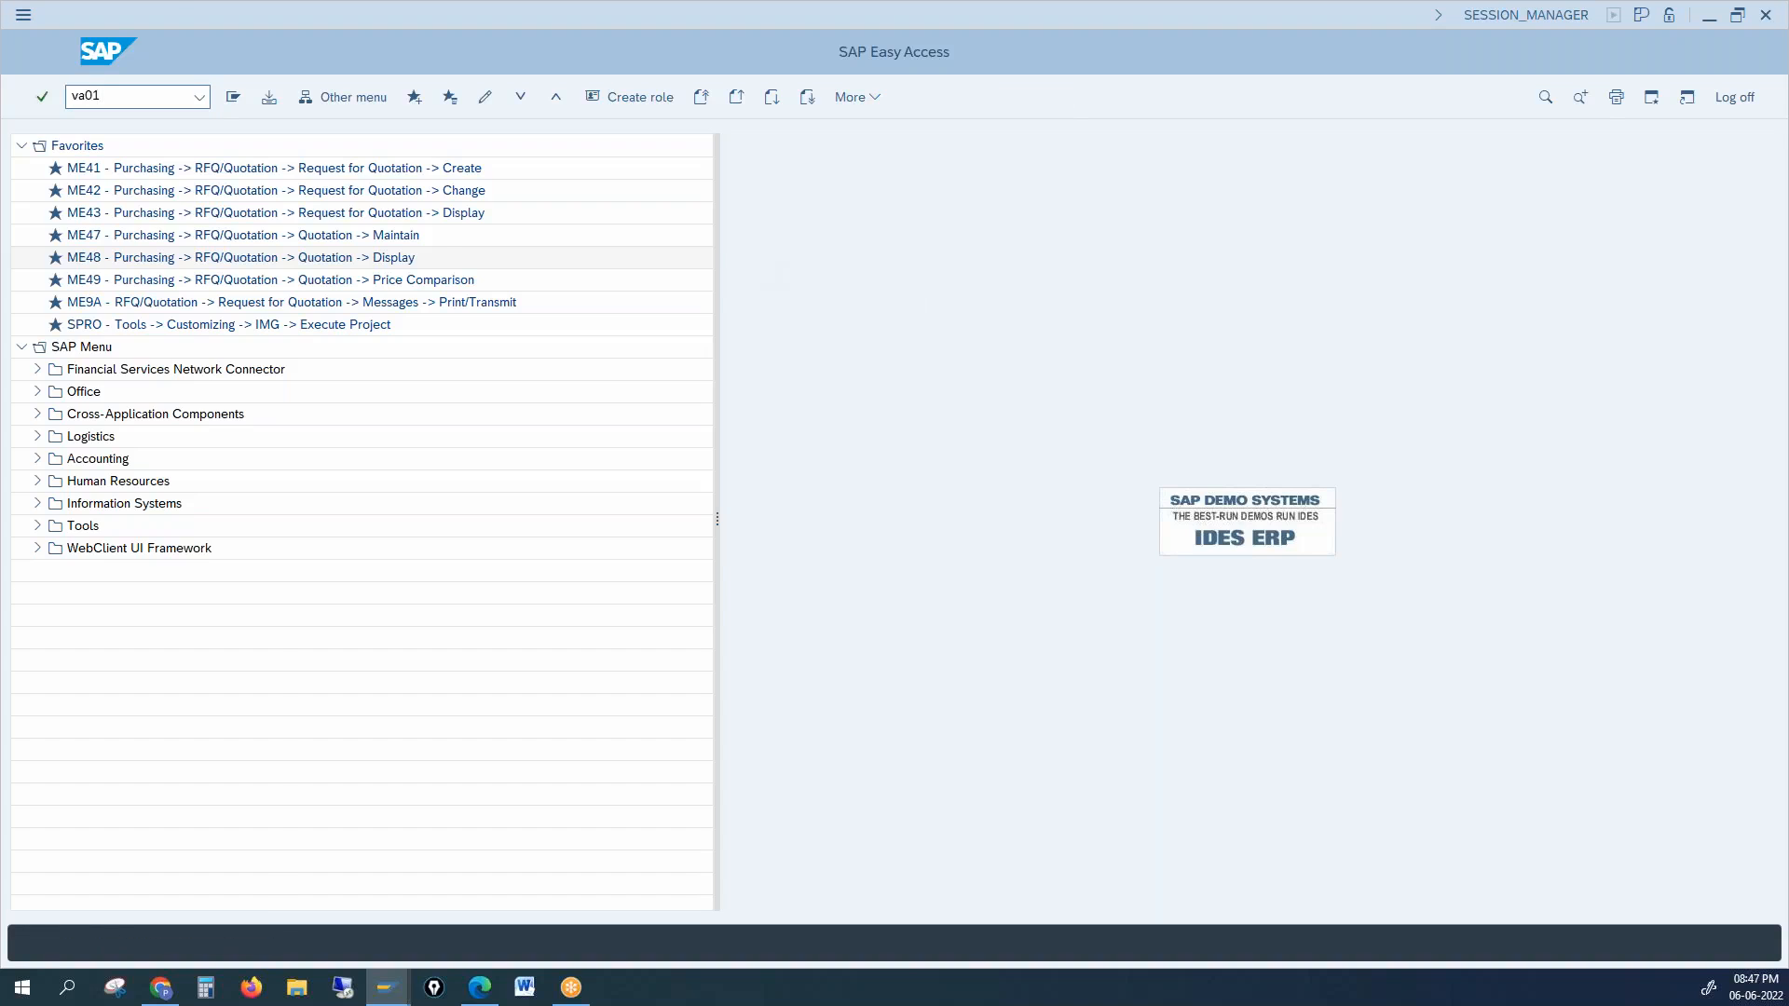
key("Return")
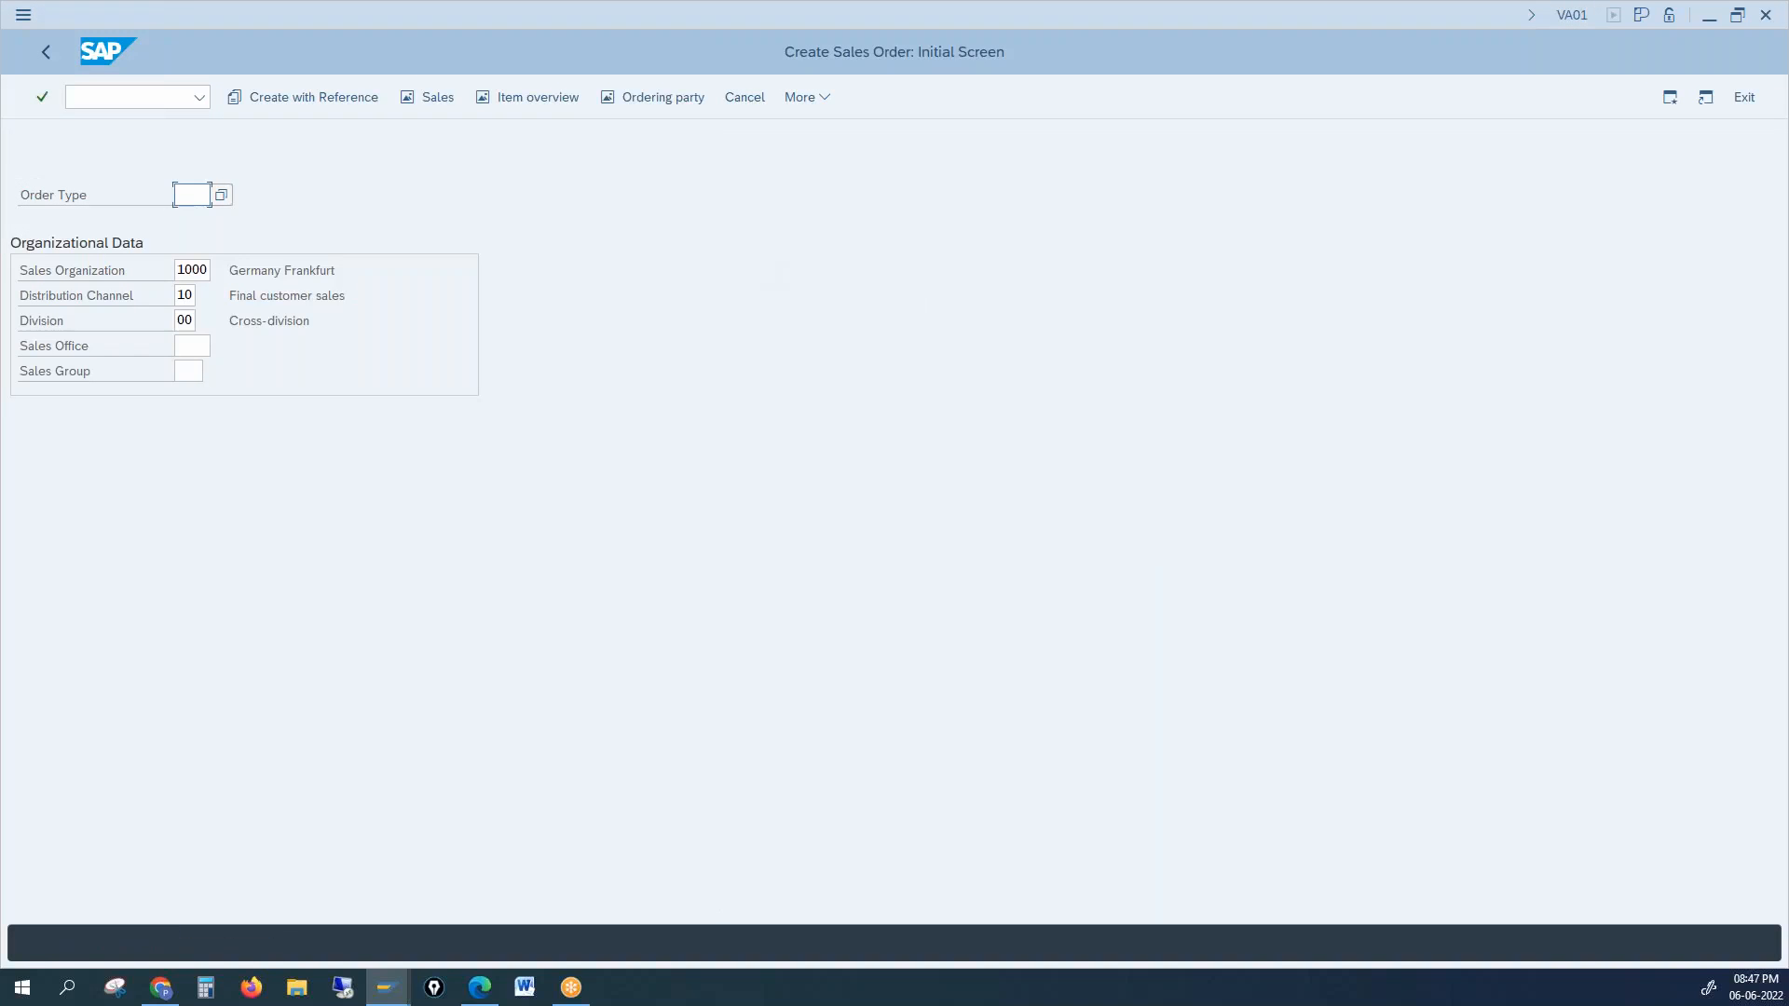
type("or")
key("Return")
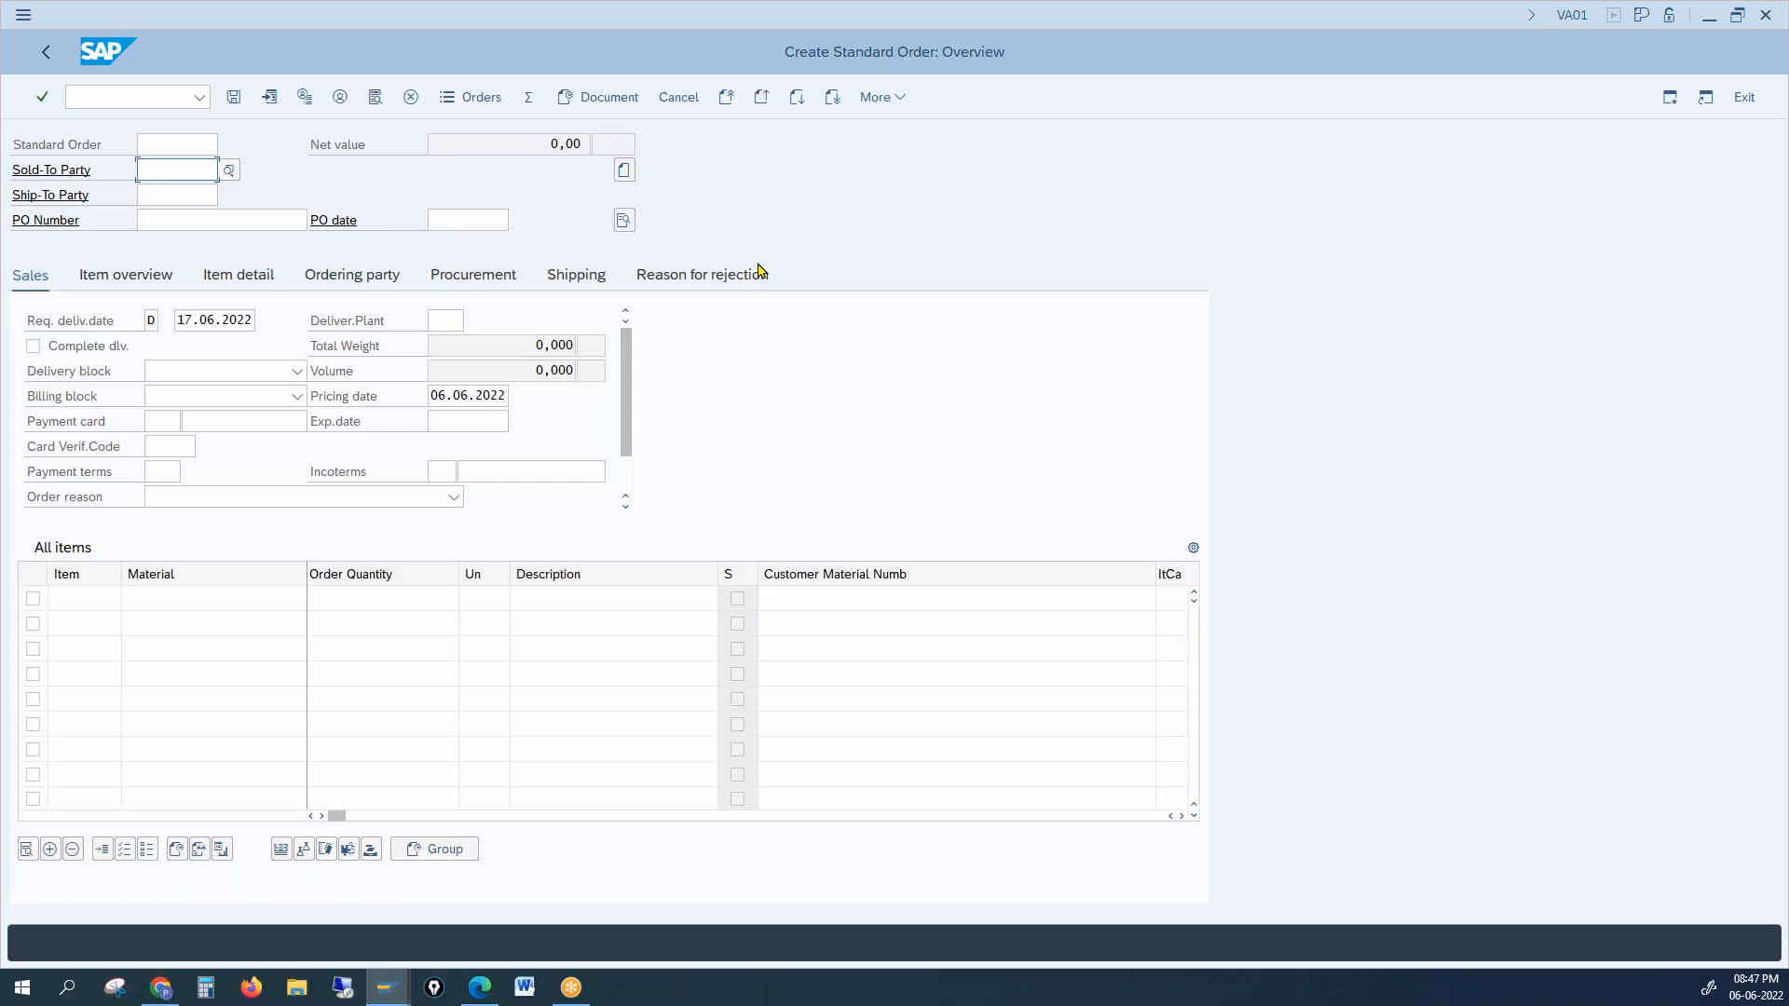
type("1000")
Step: Enter customer 1000 as both sold-to and ship-to party, then go to the first item
key("Return")
type("1000")
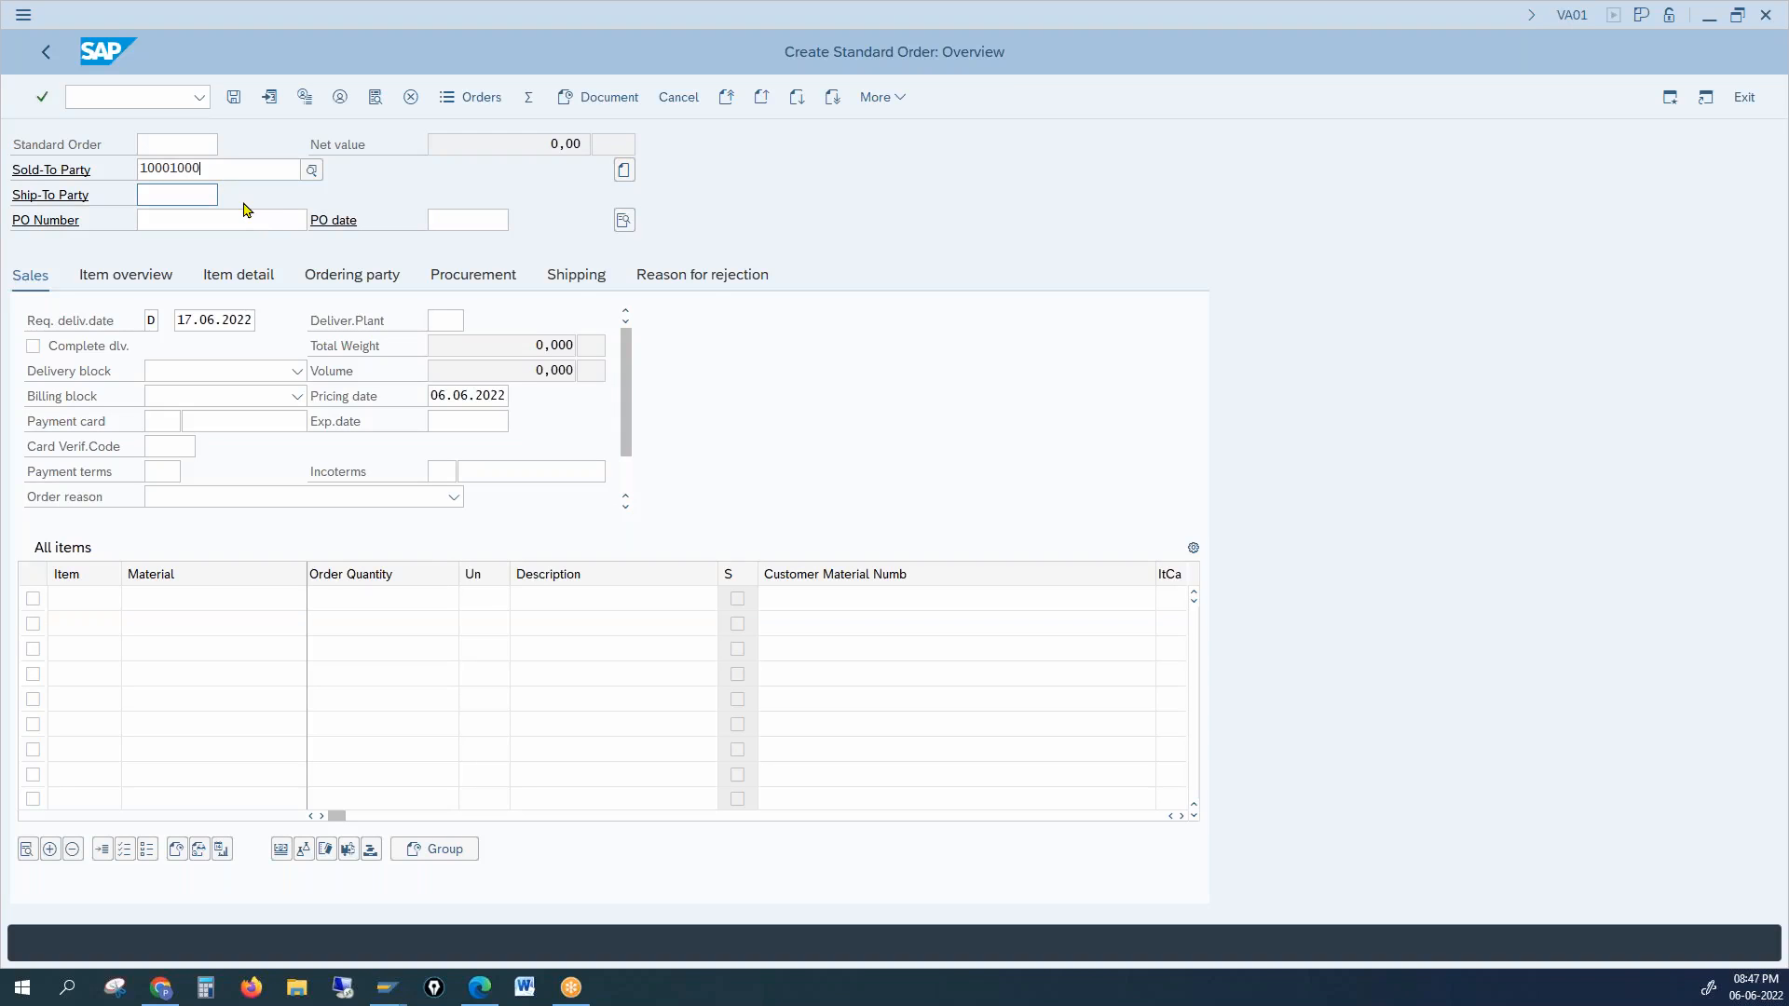
key("BackSpace")
key("BackSpace")
key("Return")
left_click(197, 196)
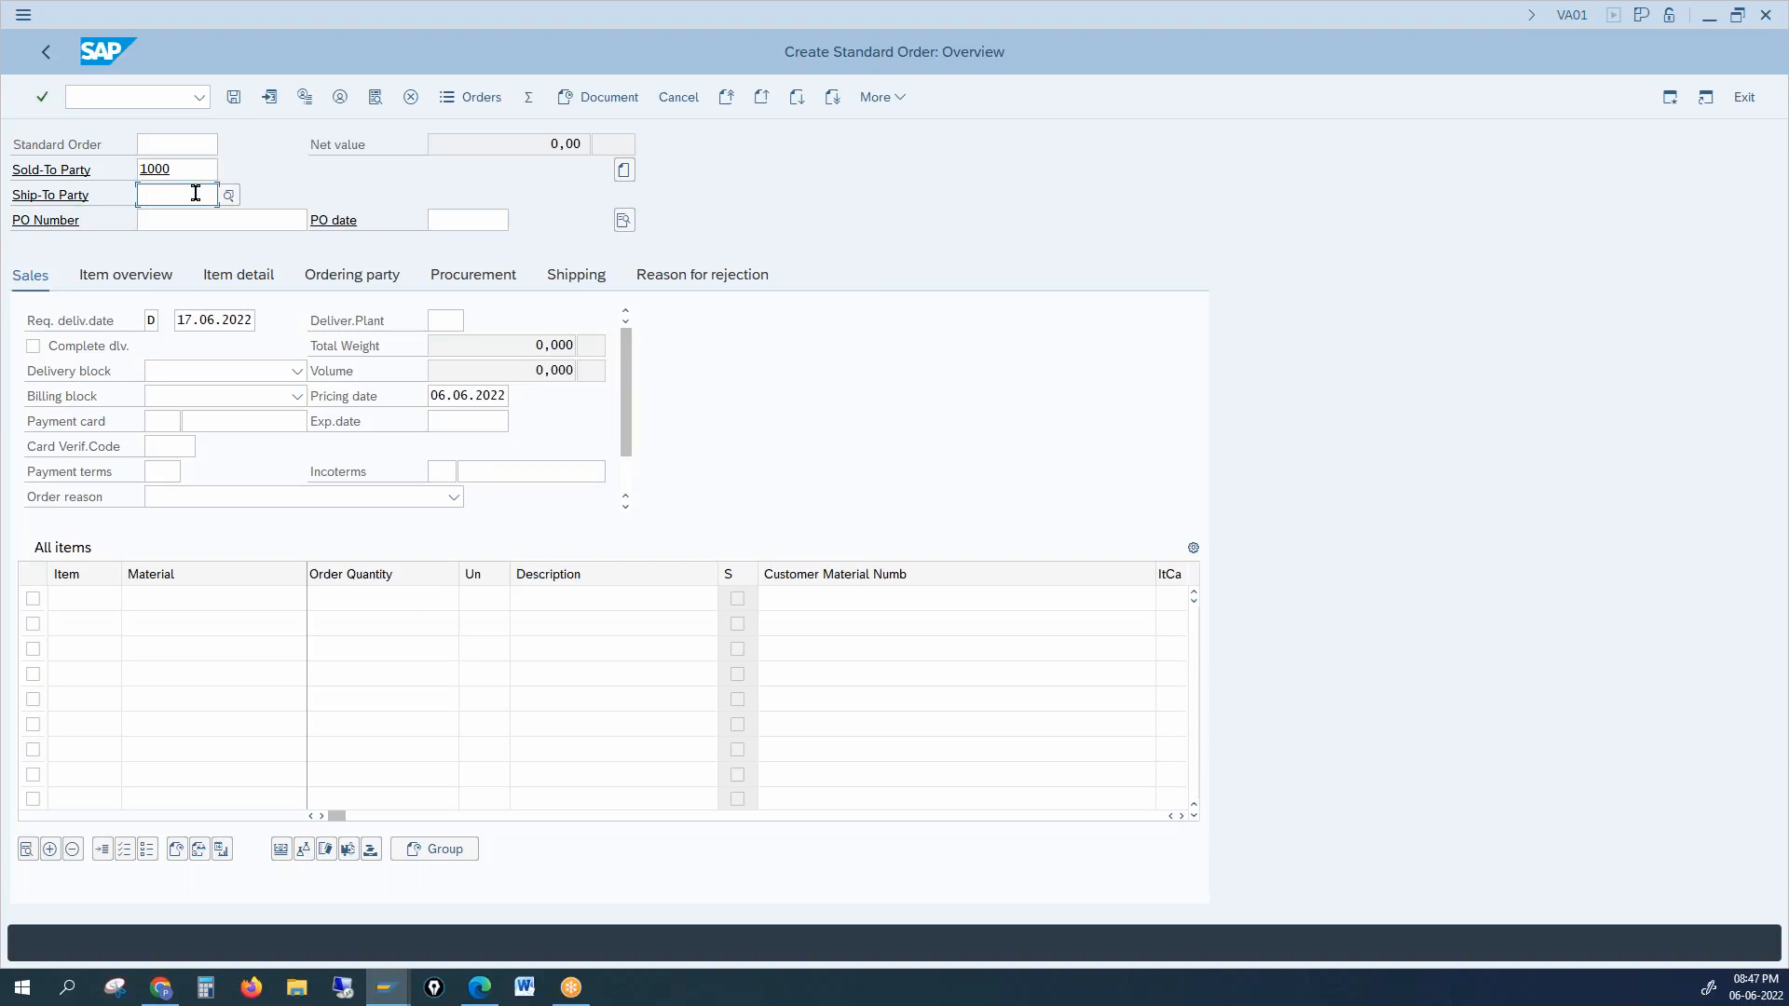
type("1")
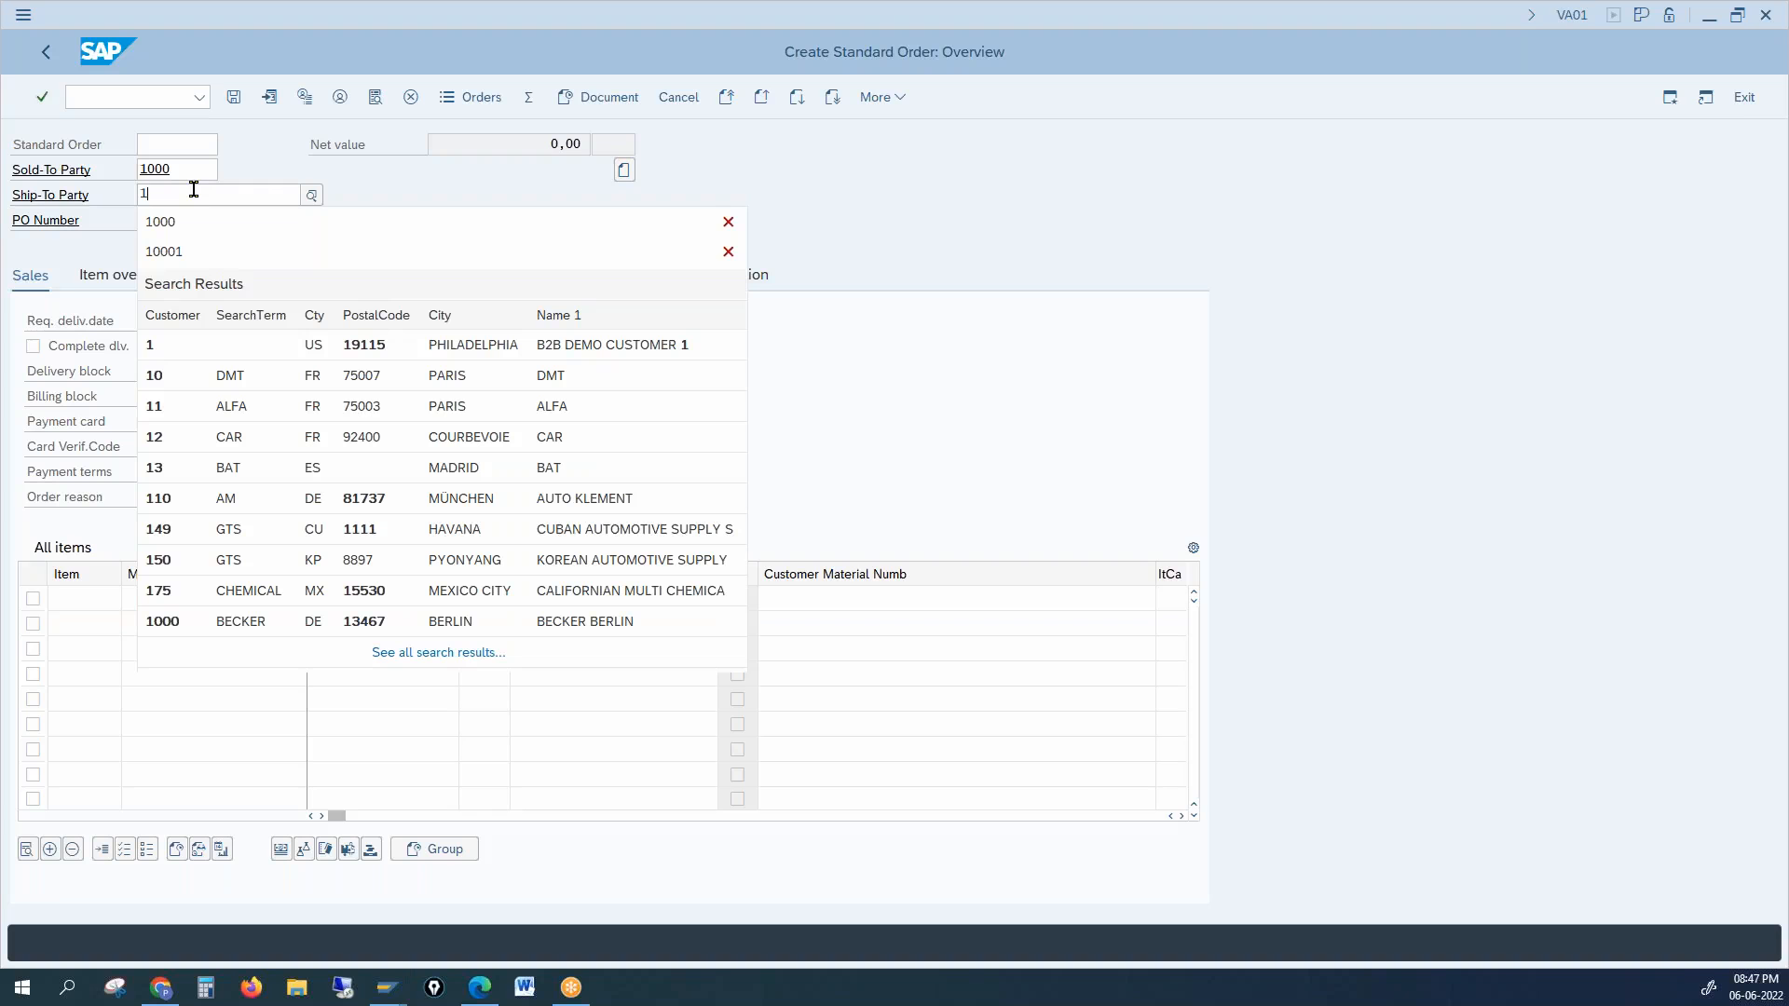
type("00")
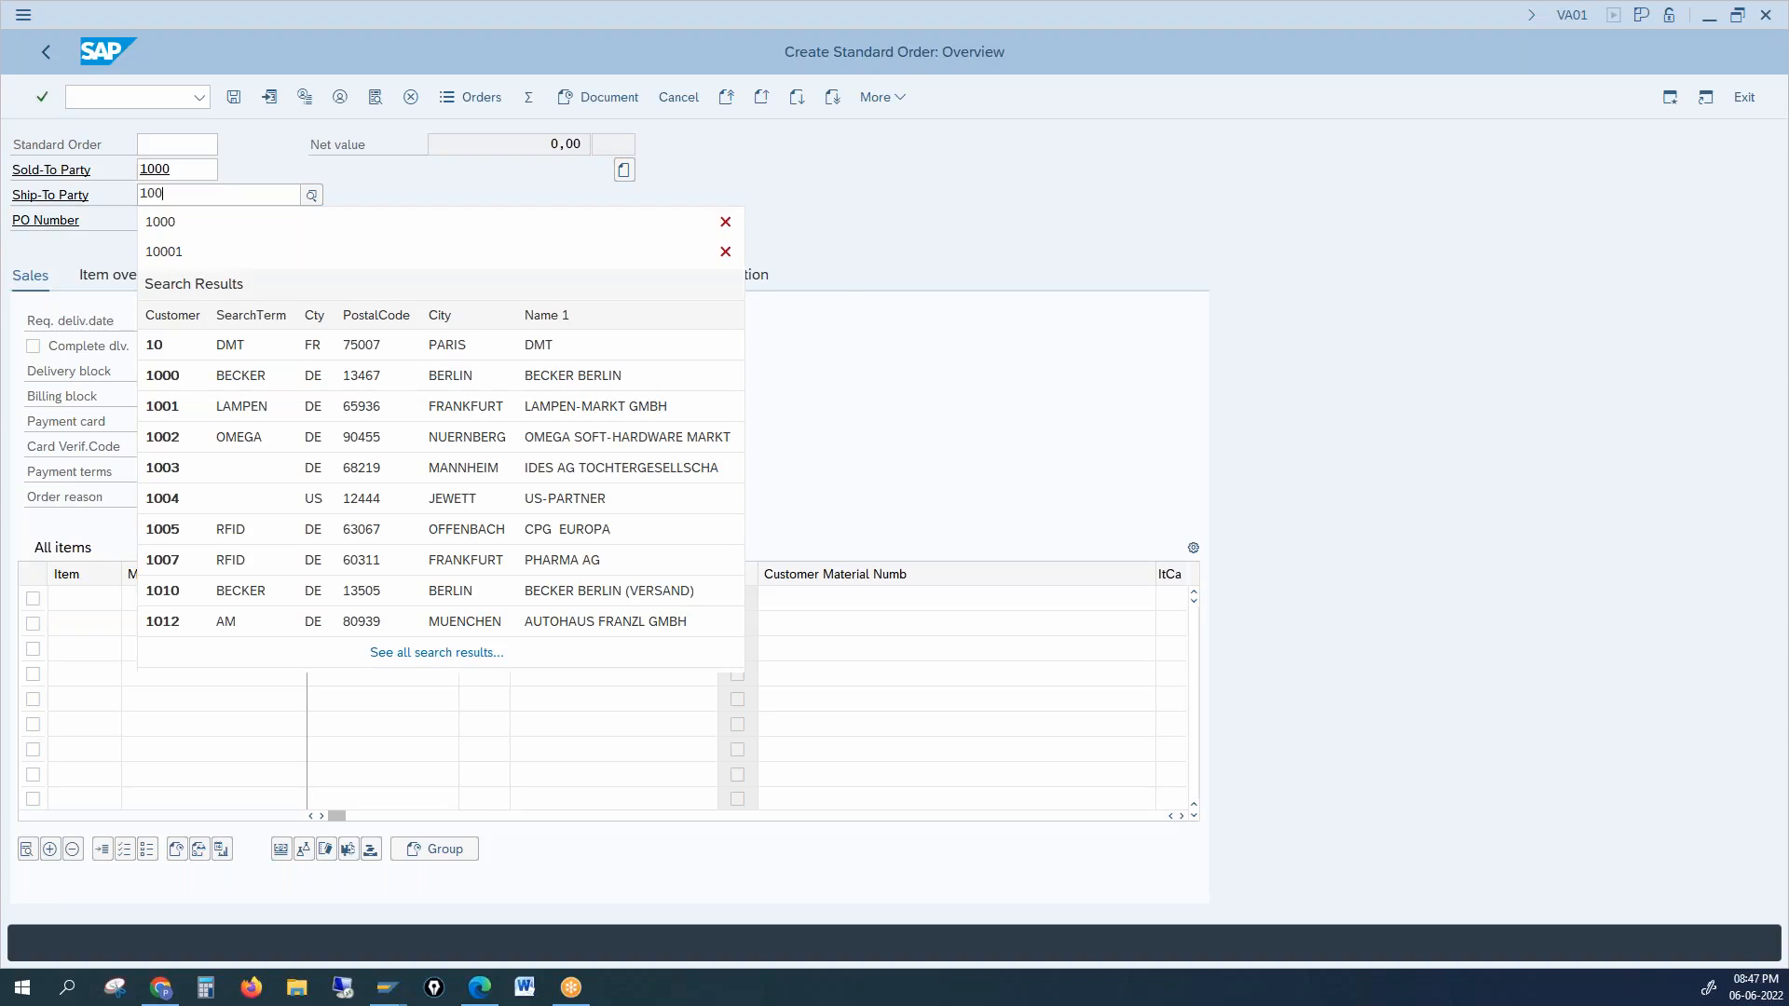
type("0")
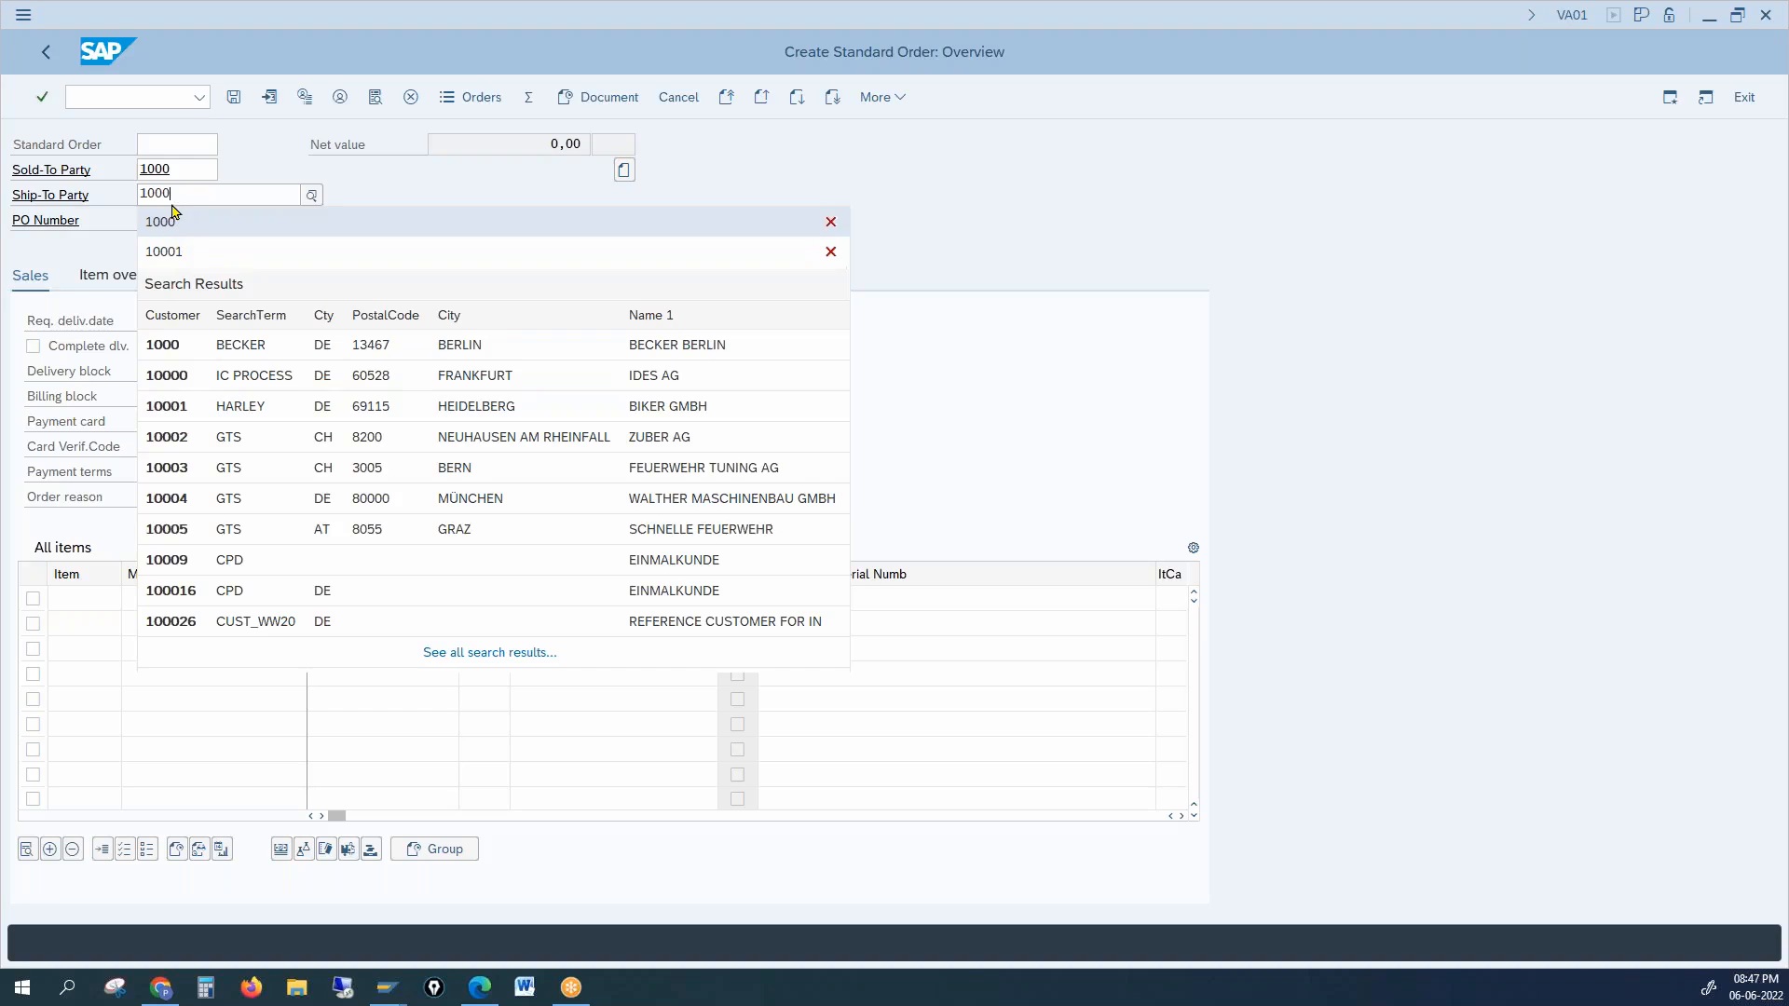
left_click(1137, 195)
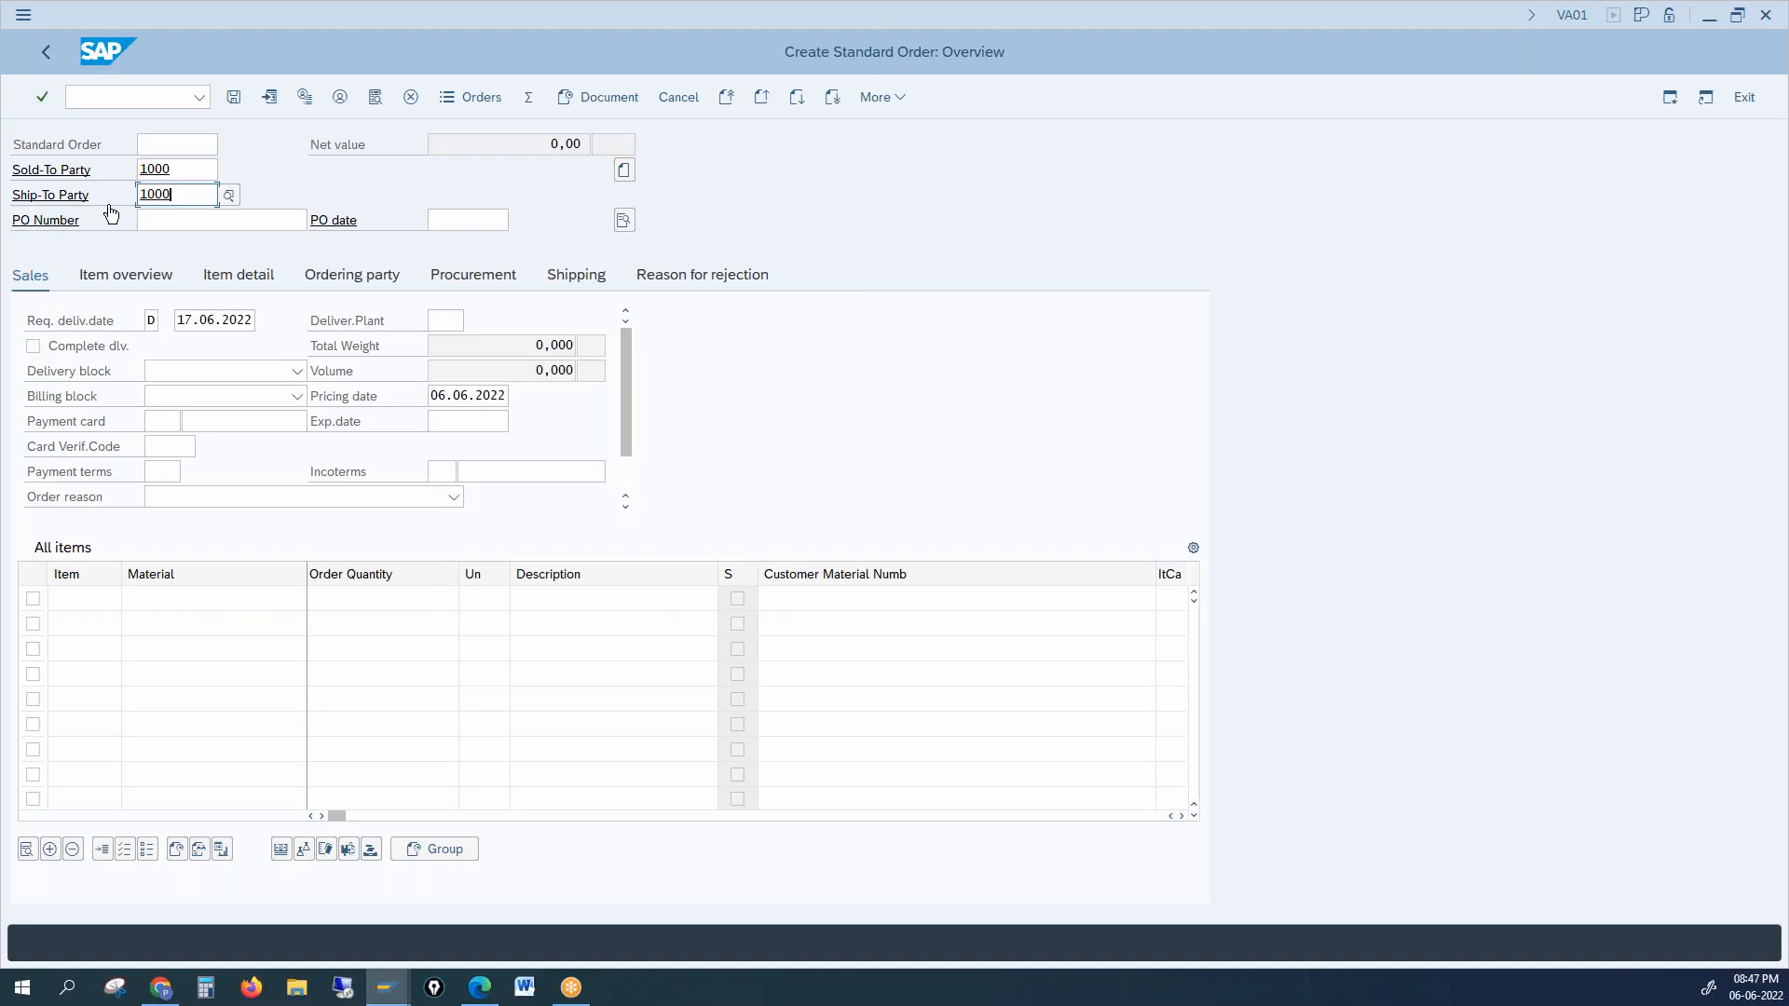
left_click(193, 597)
left_click(373, 607)
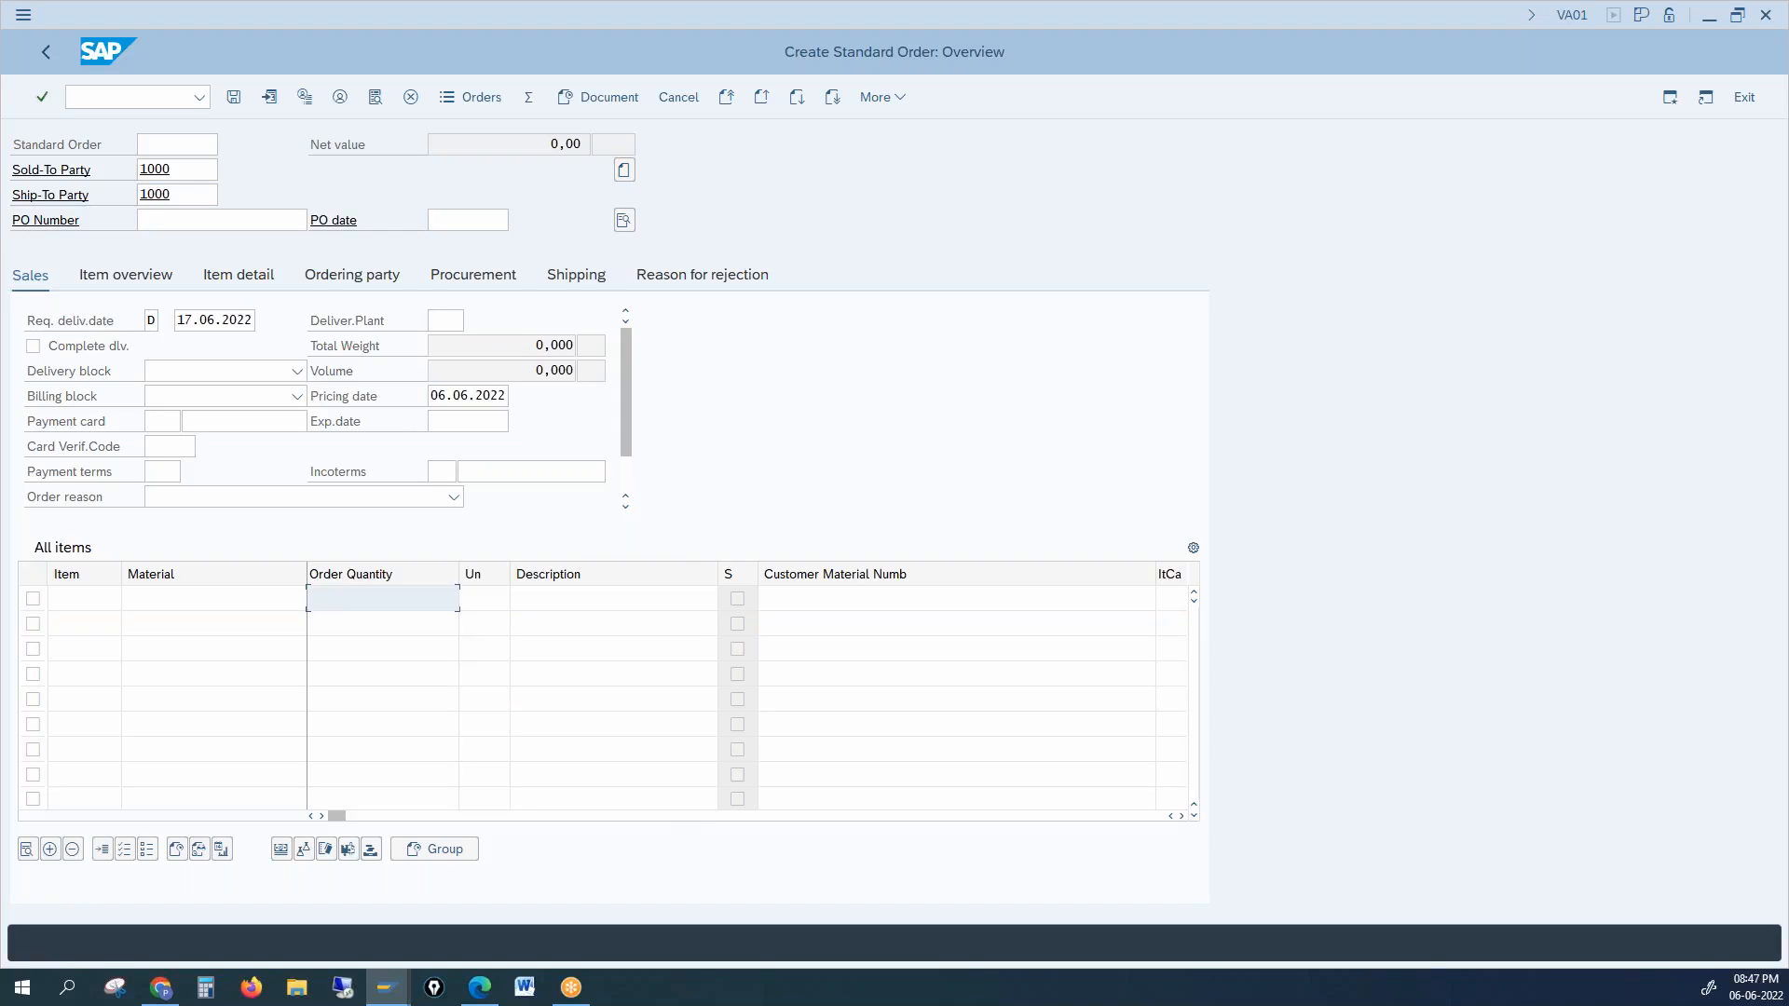
Step: Propose items, choose the first sales employee as partner, then exit at the factory calendar error
left_click(269, 98)
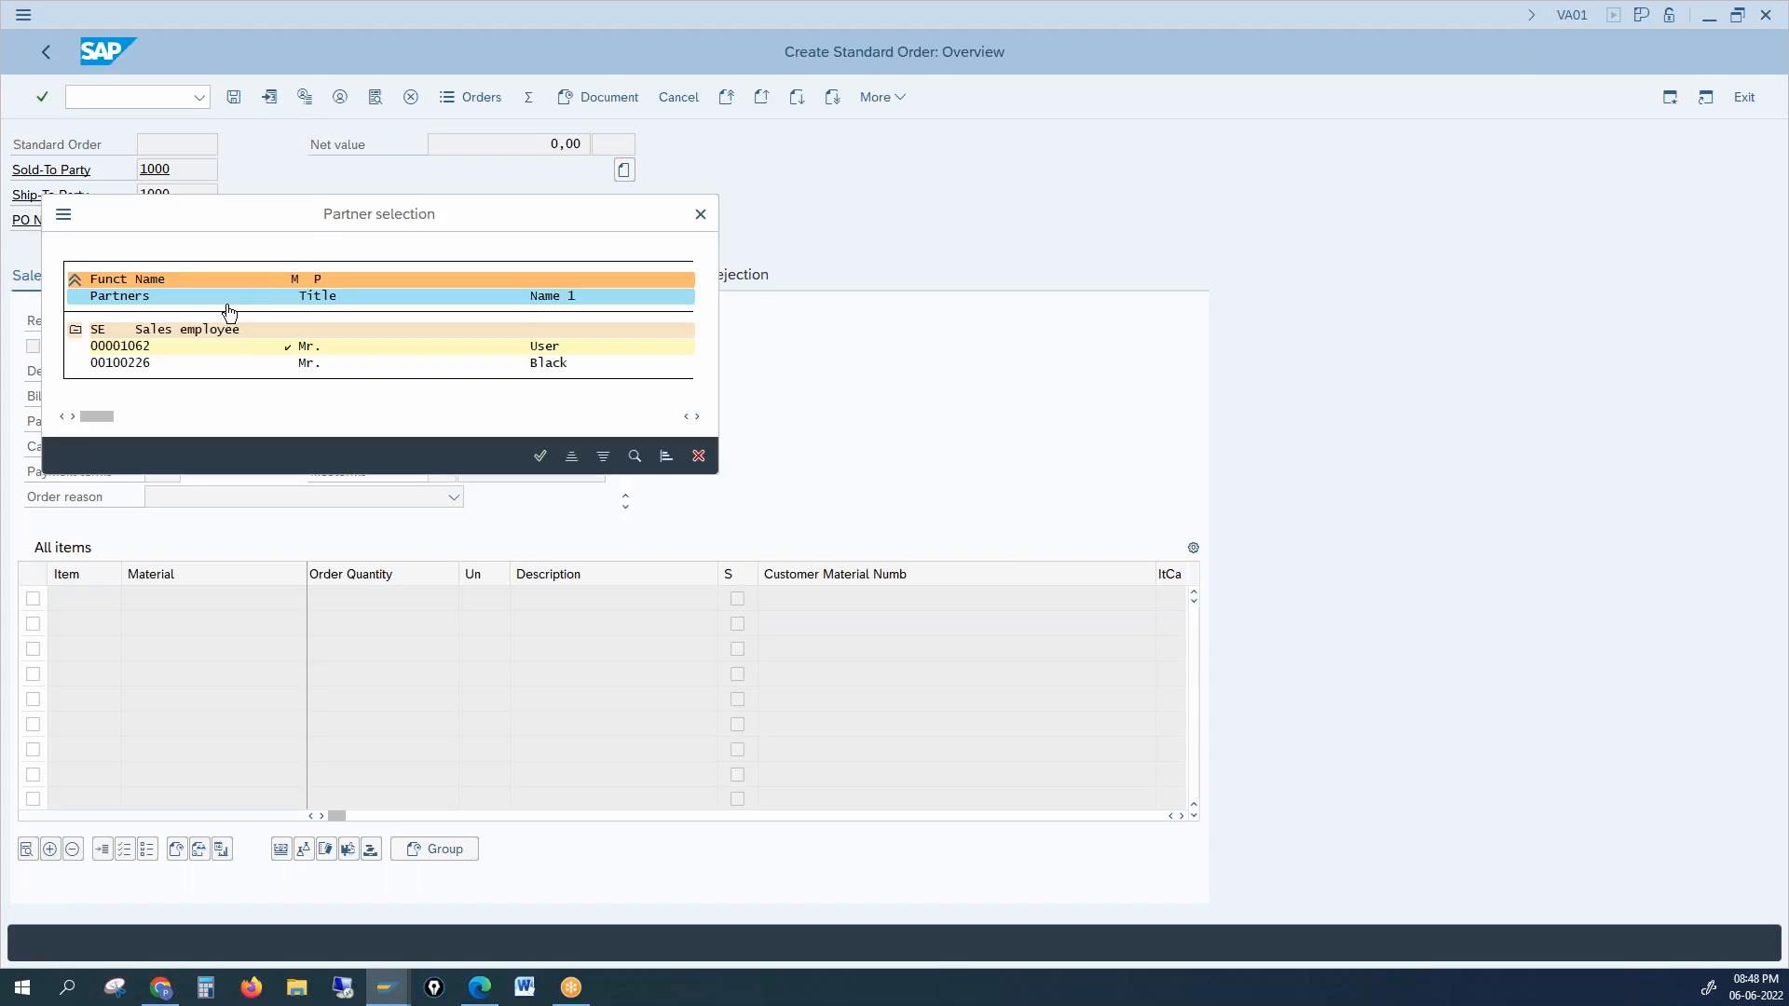
left_click(154, 346)
double_click(129, 348)
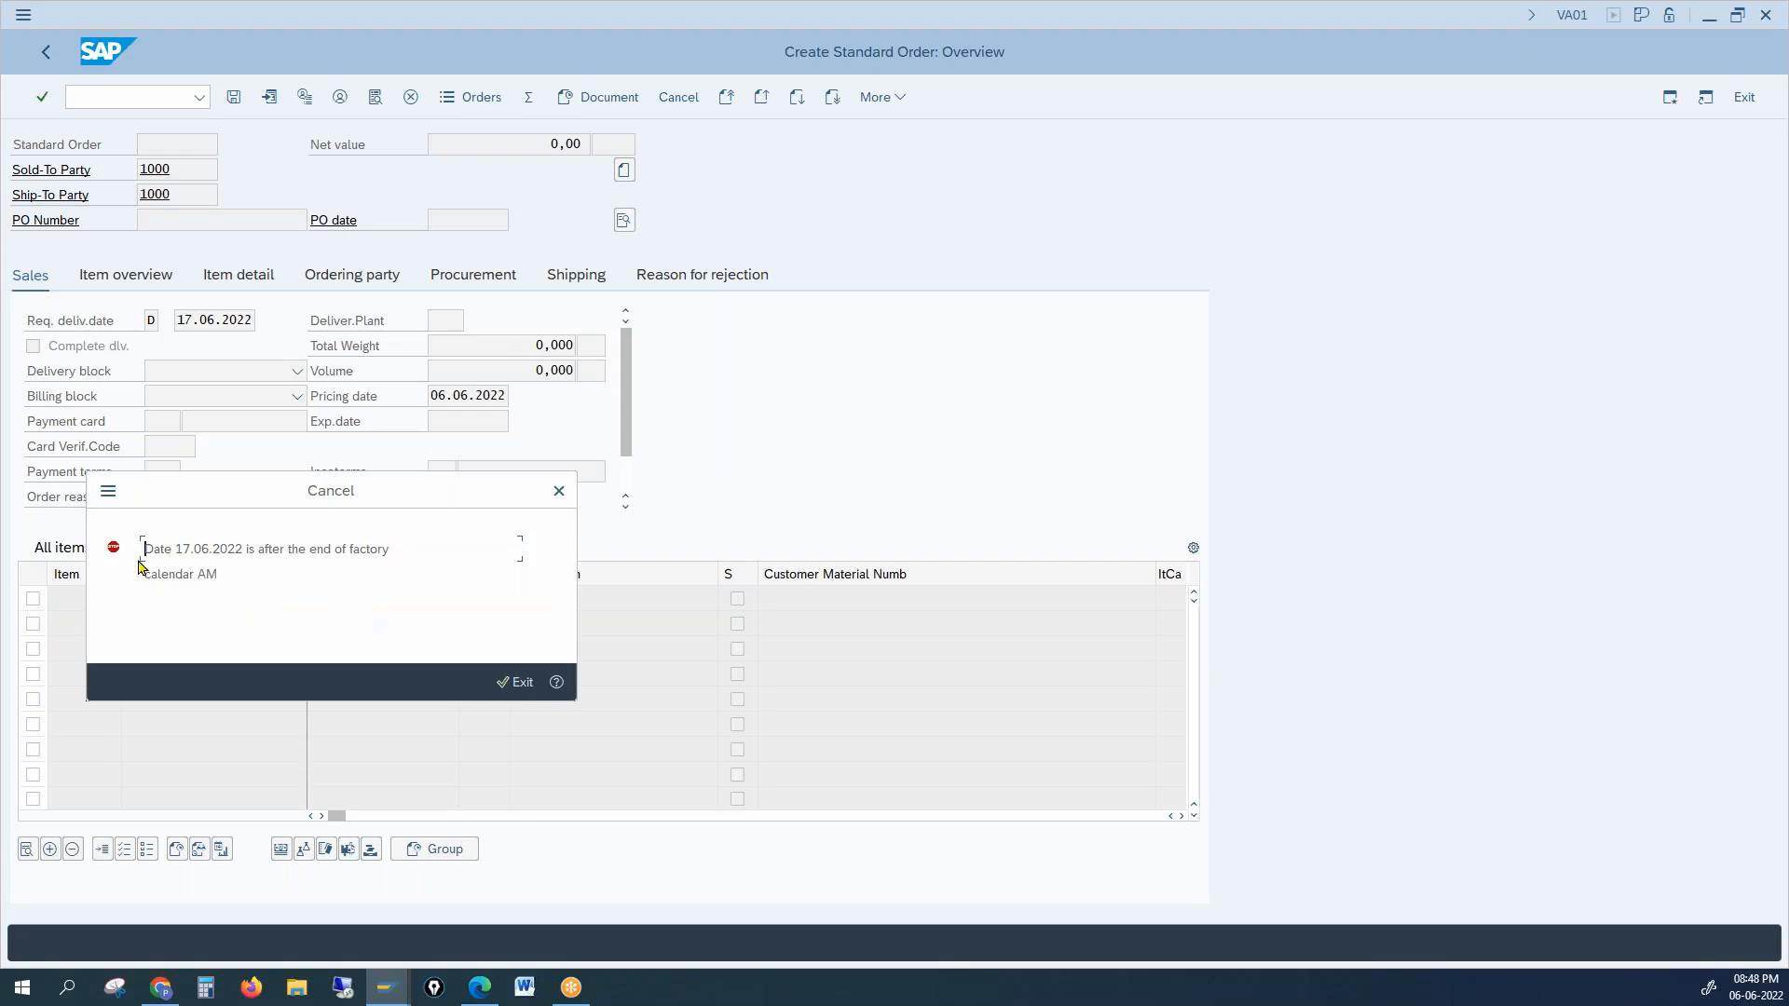
left_click(247, 583)
left_click(558, 491)
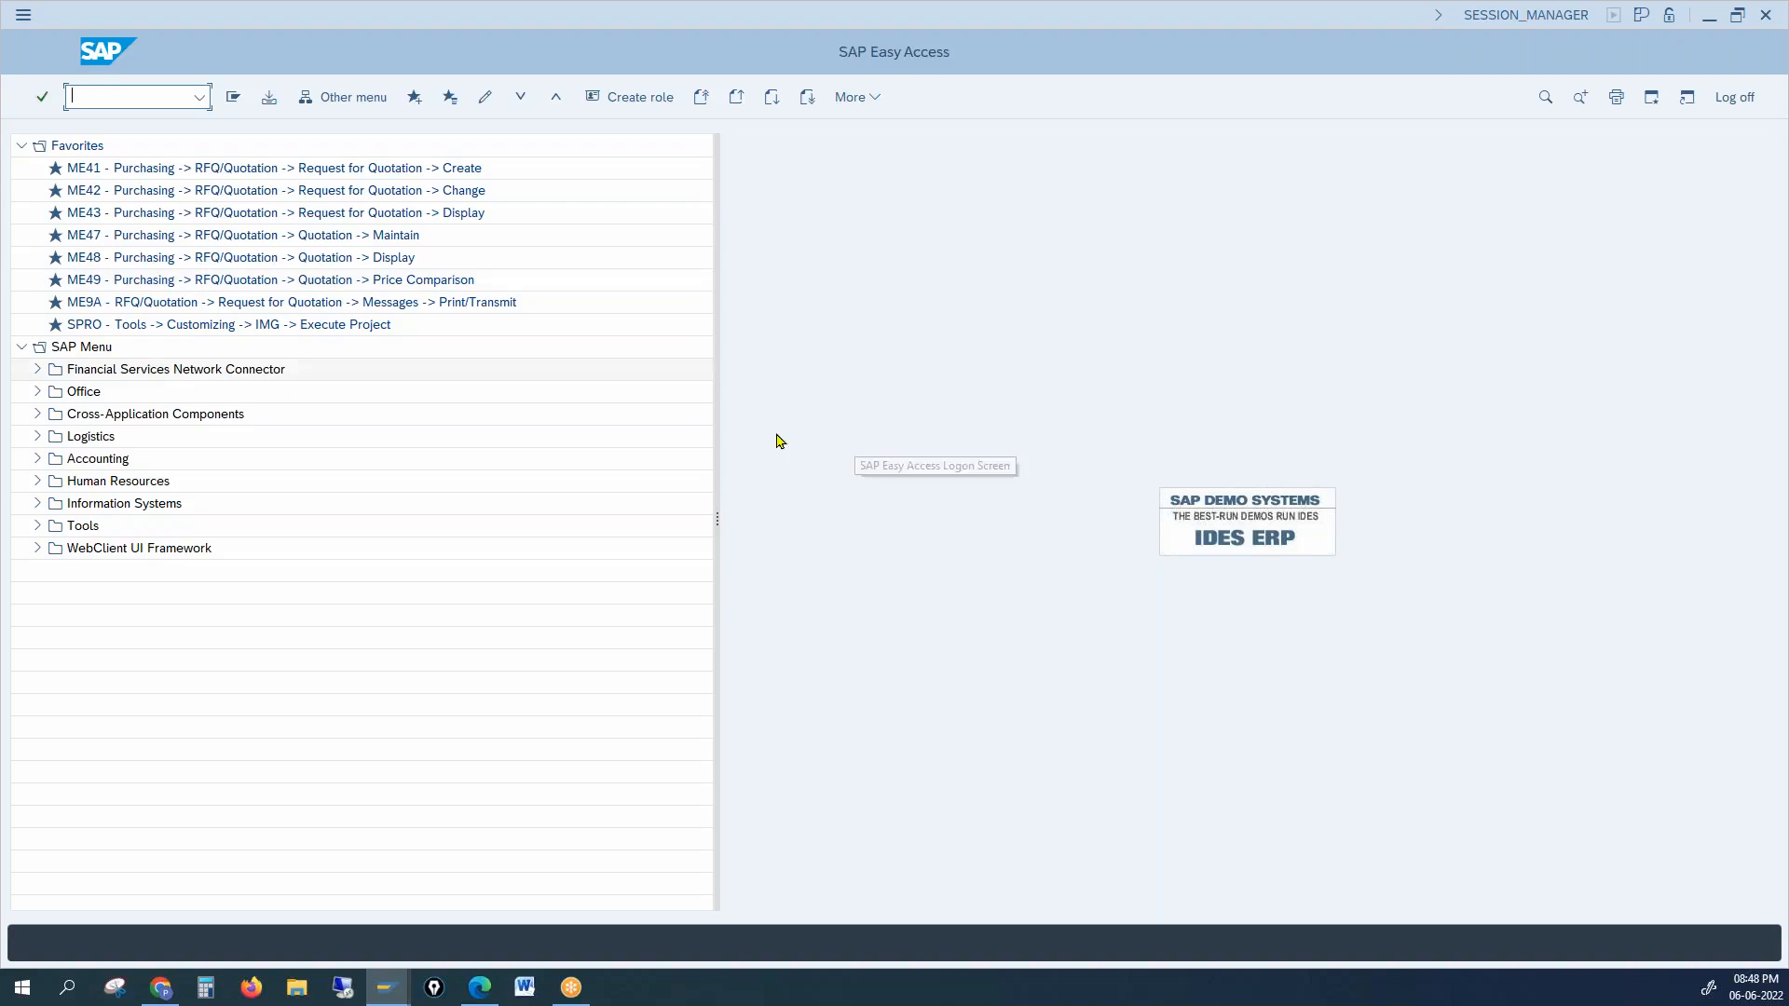
left_click(396, 991)
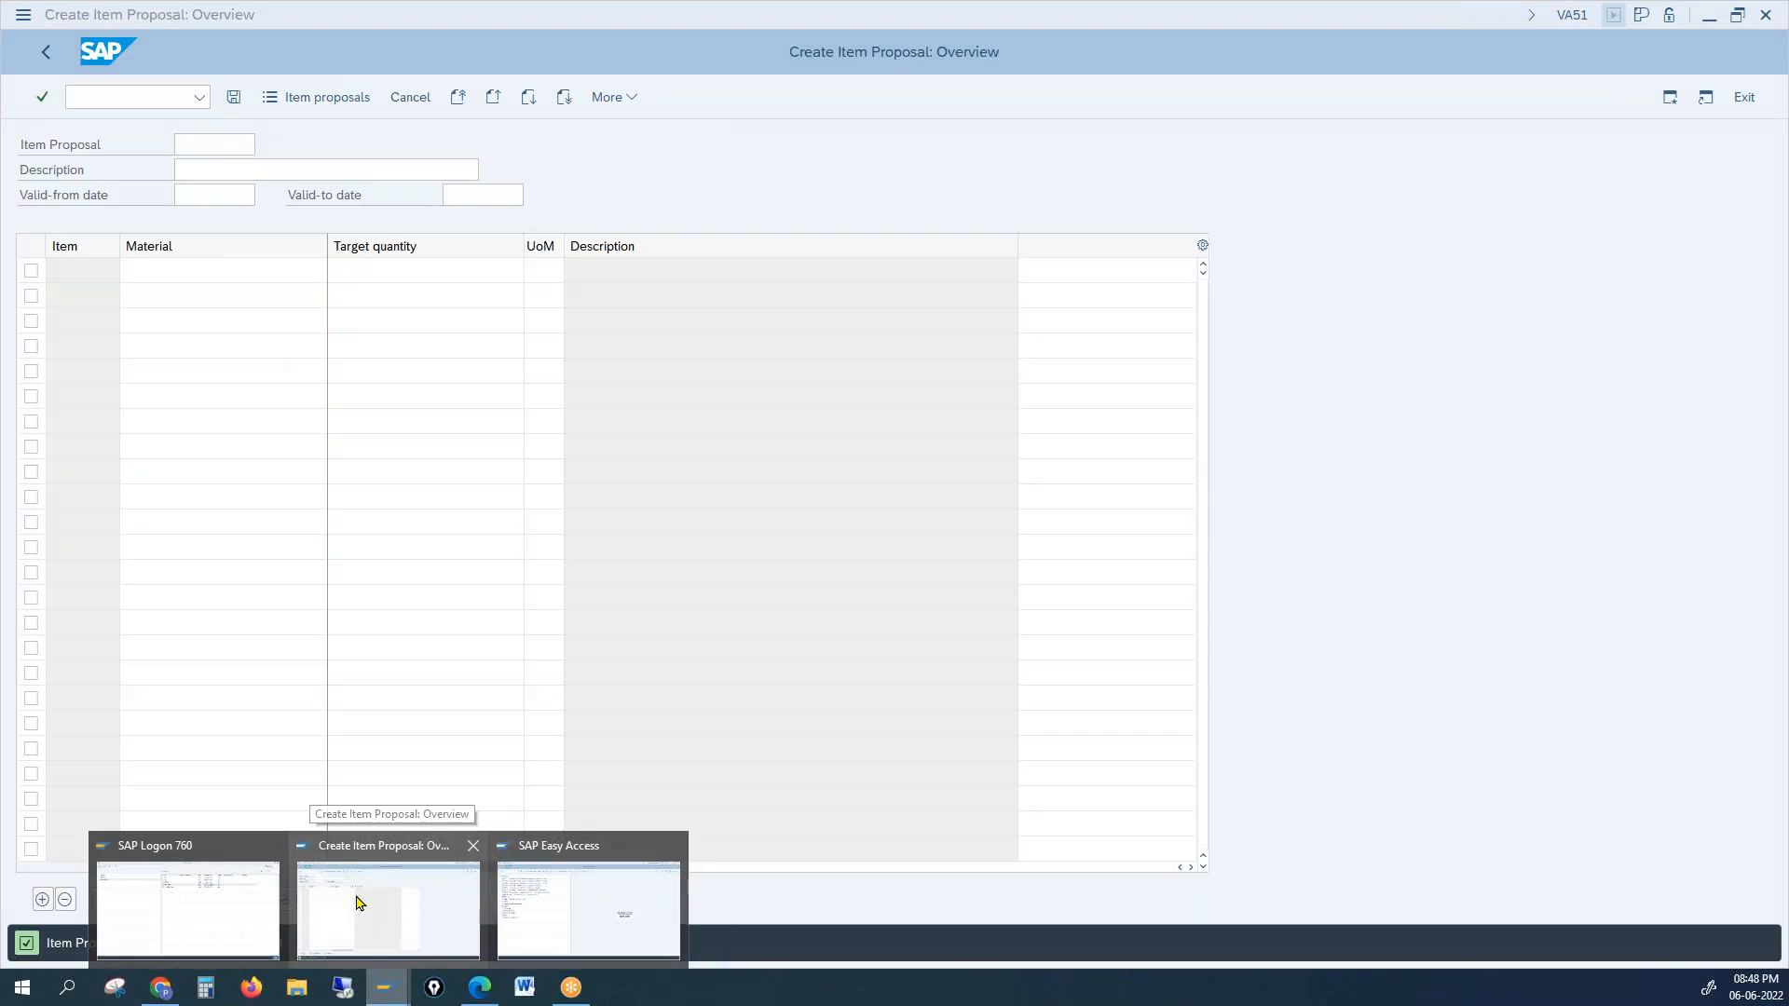
left_click(518, 900)
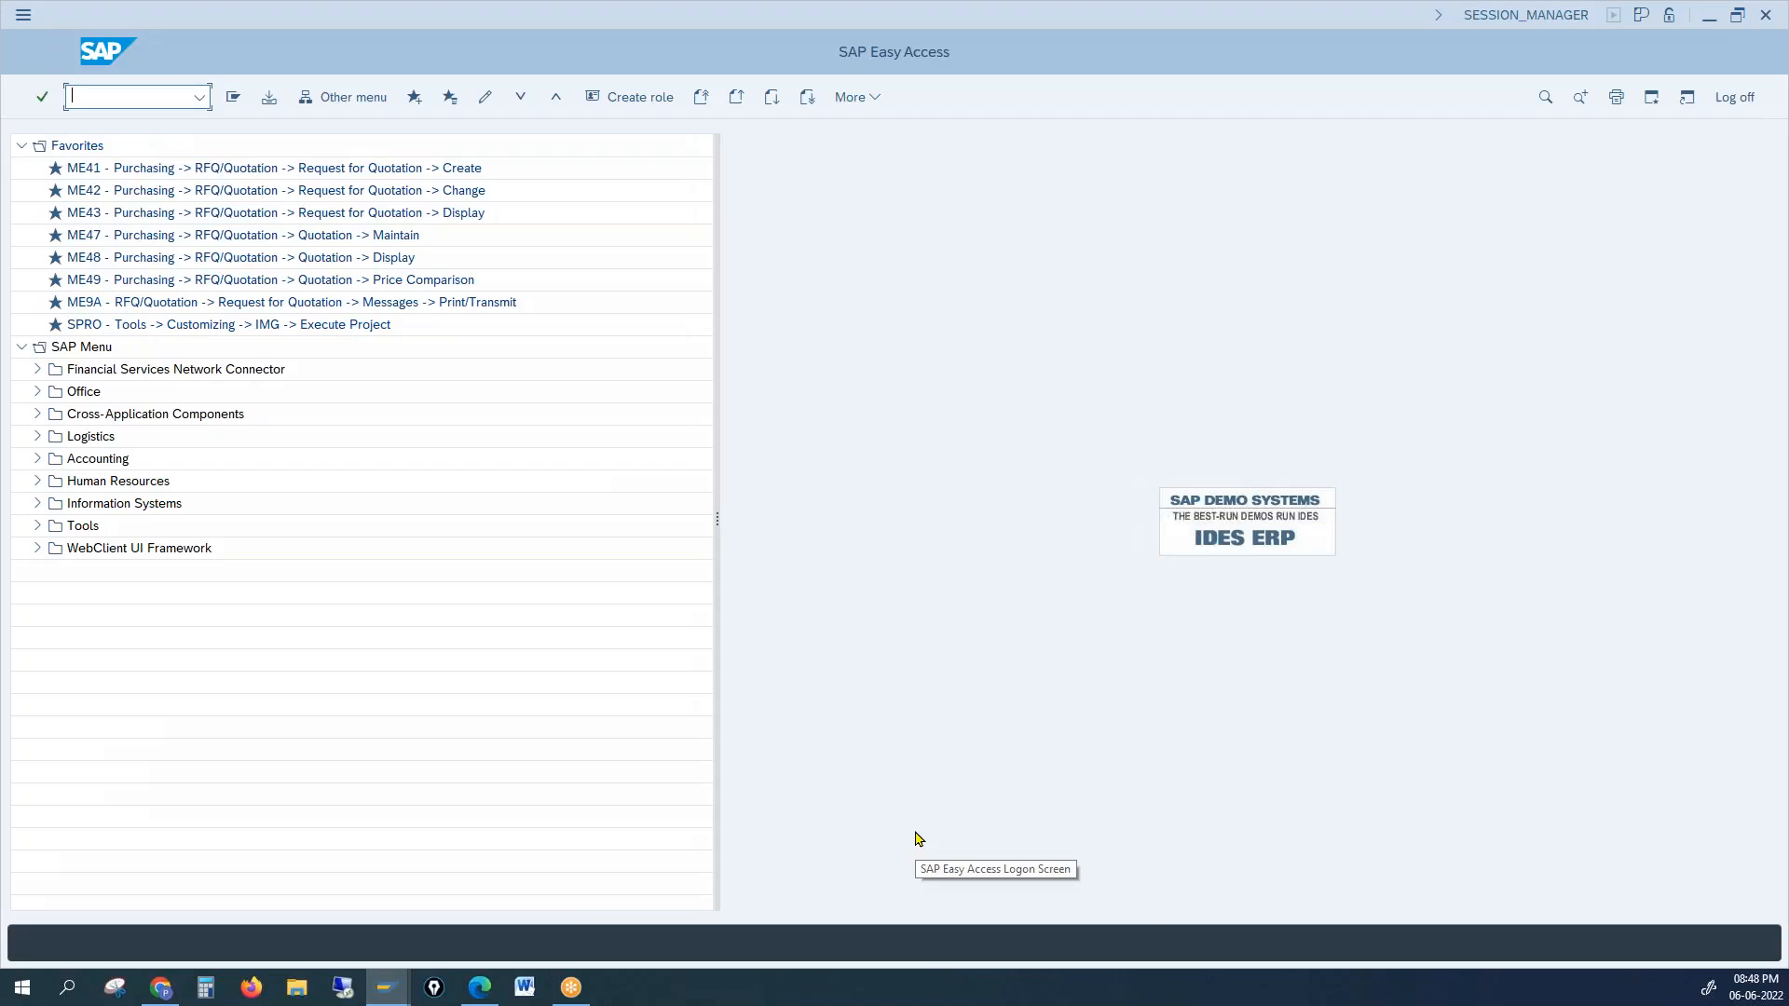
left_click(139, 96)
type("/nz")
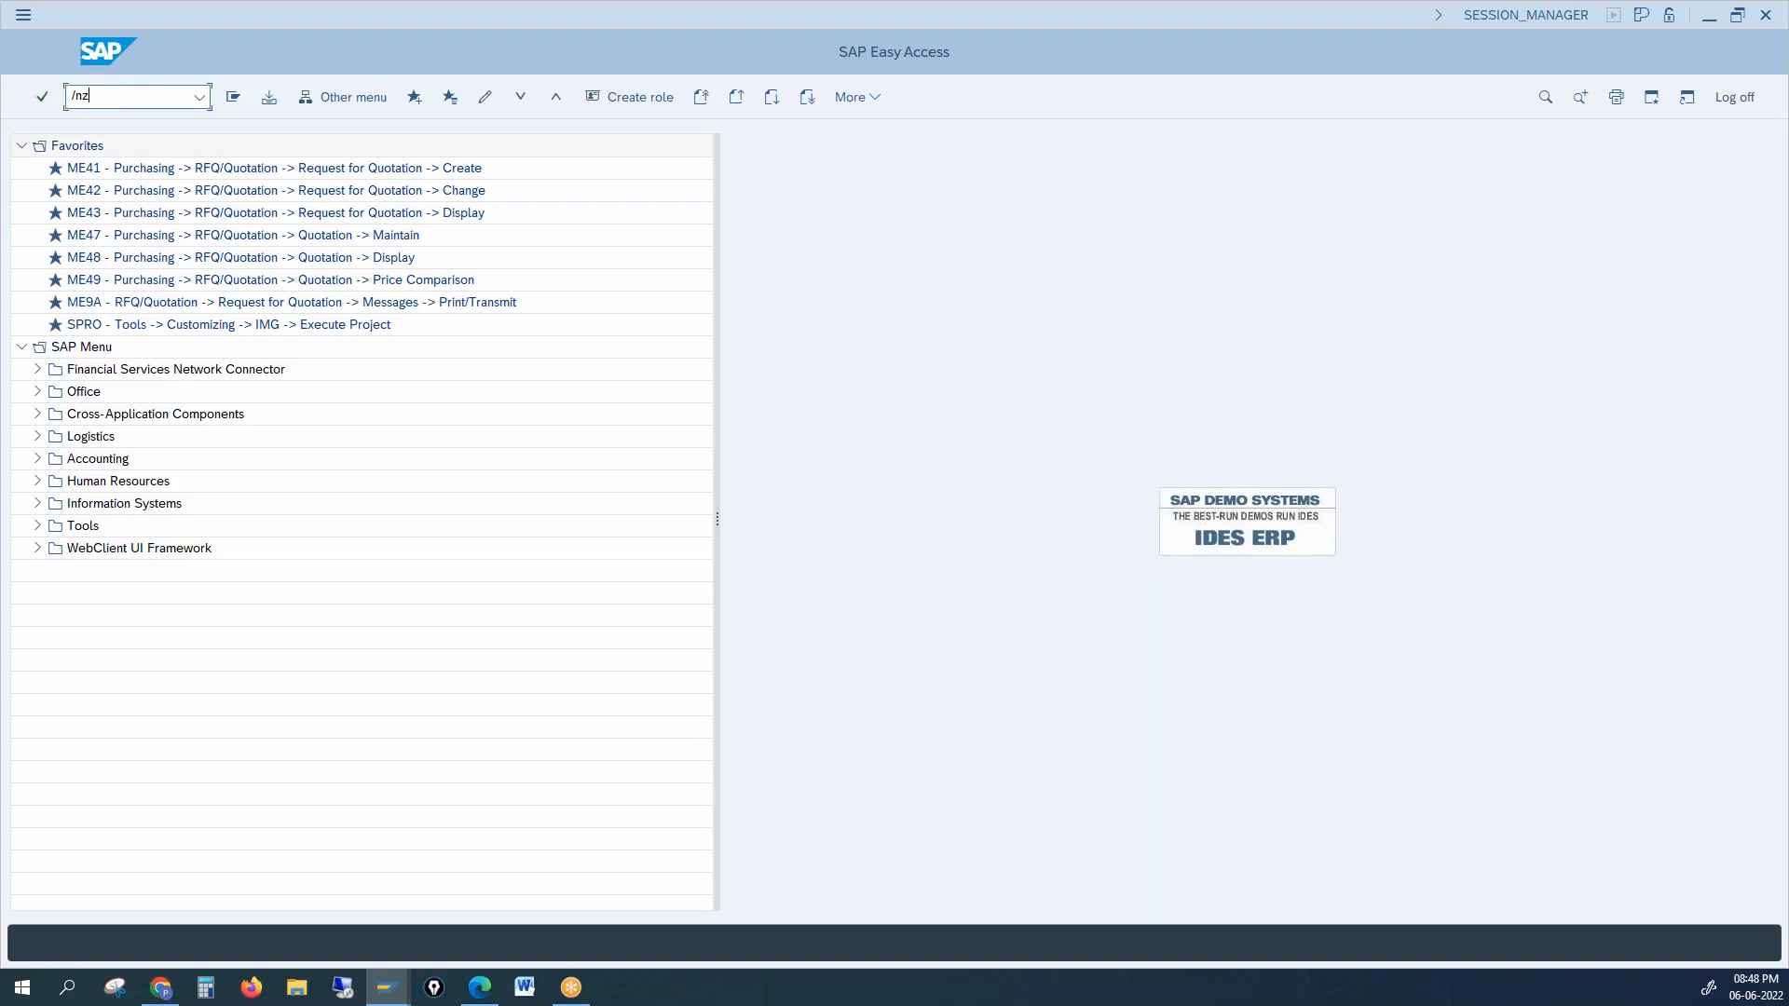
type("xd02")
key("Return")
key("Return")
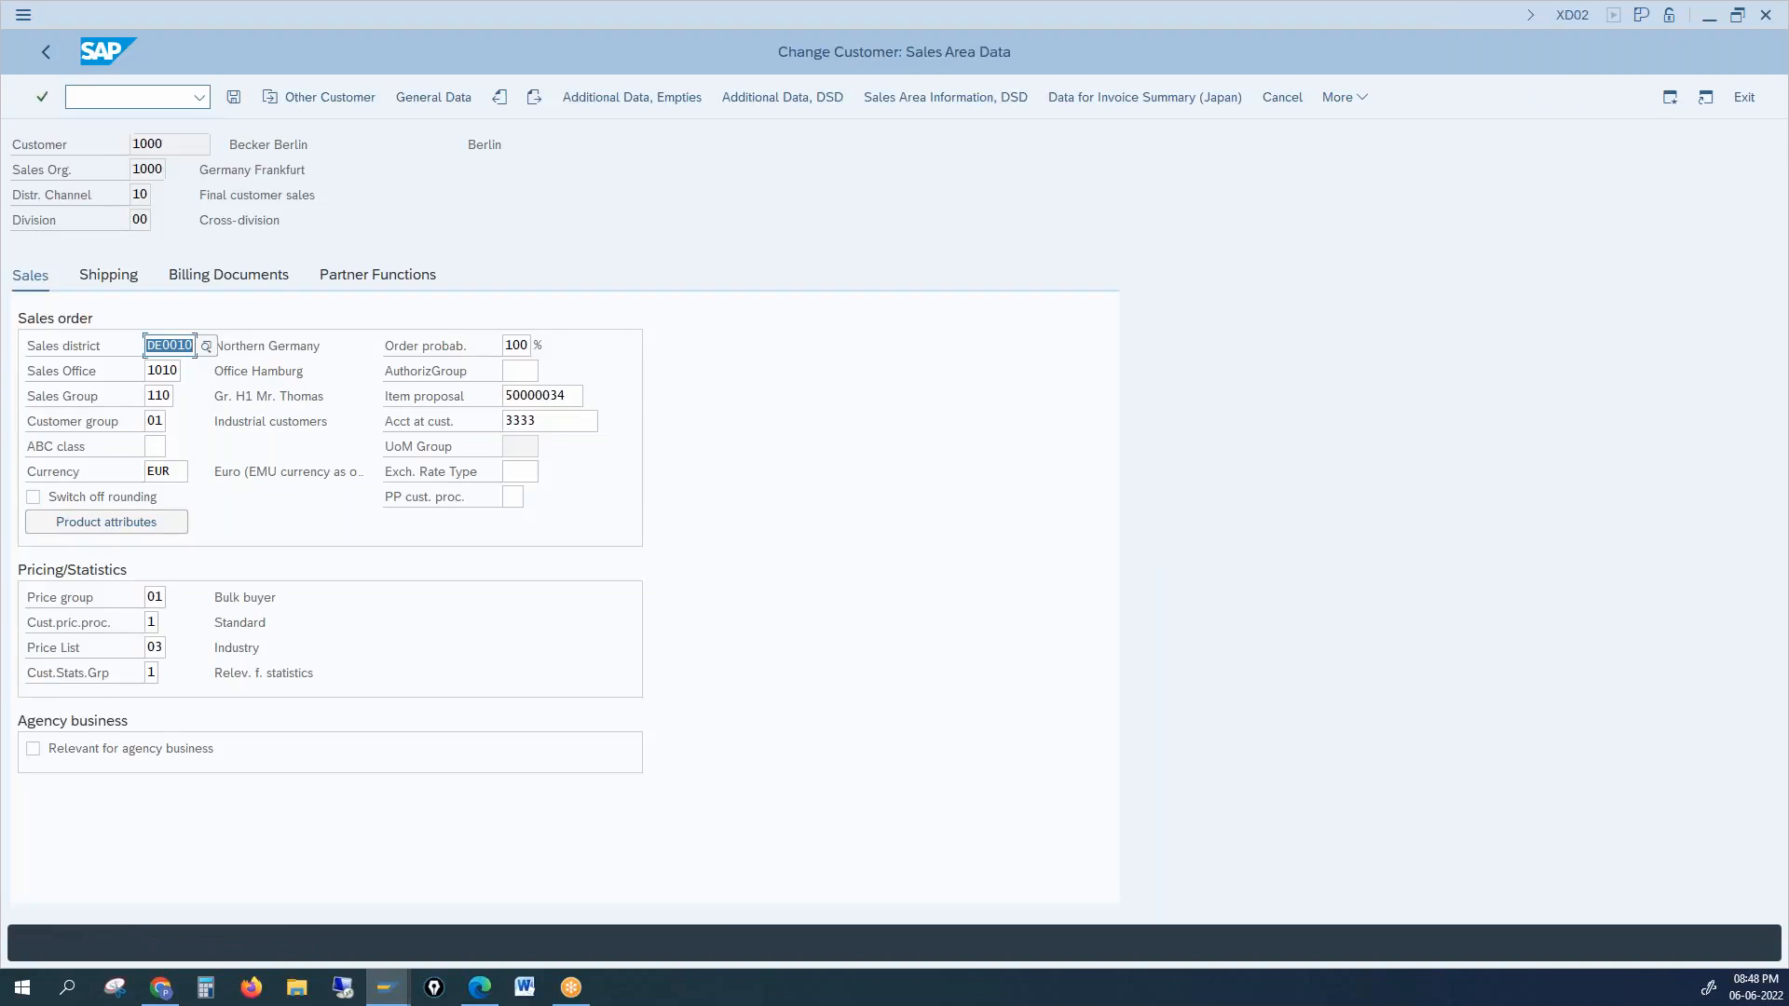
left_click_drag(568, 394, 483, 401)
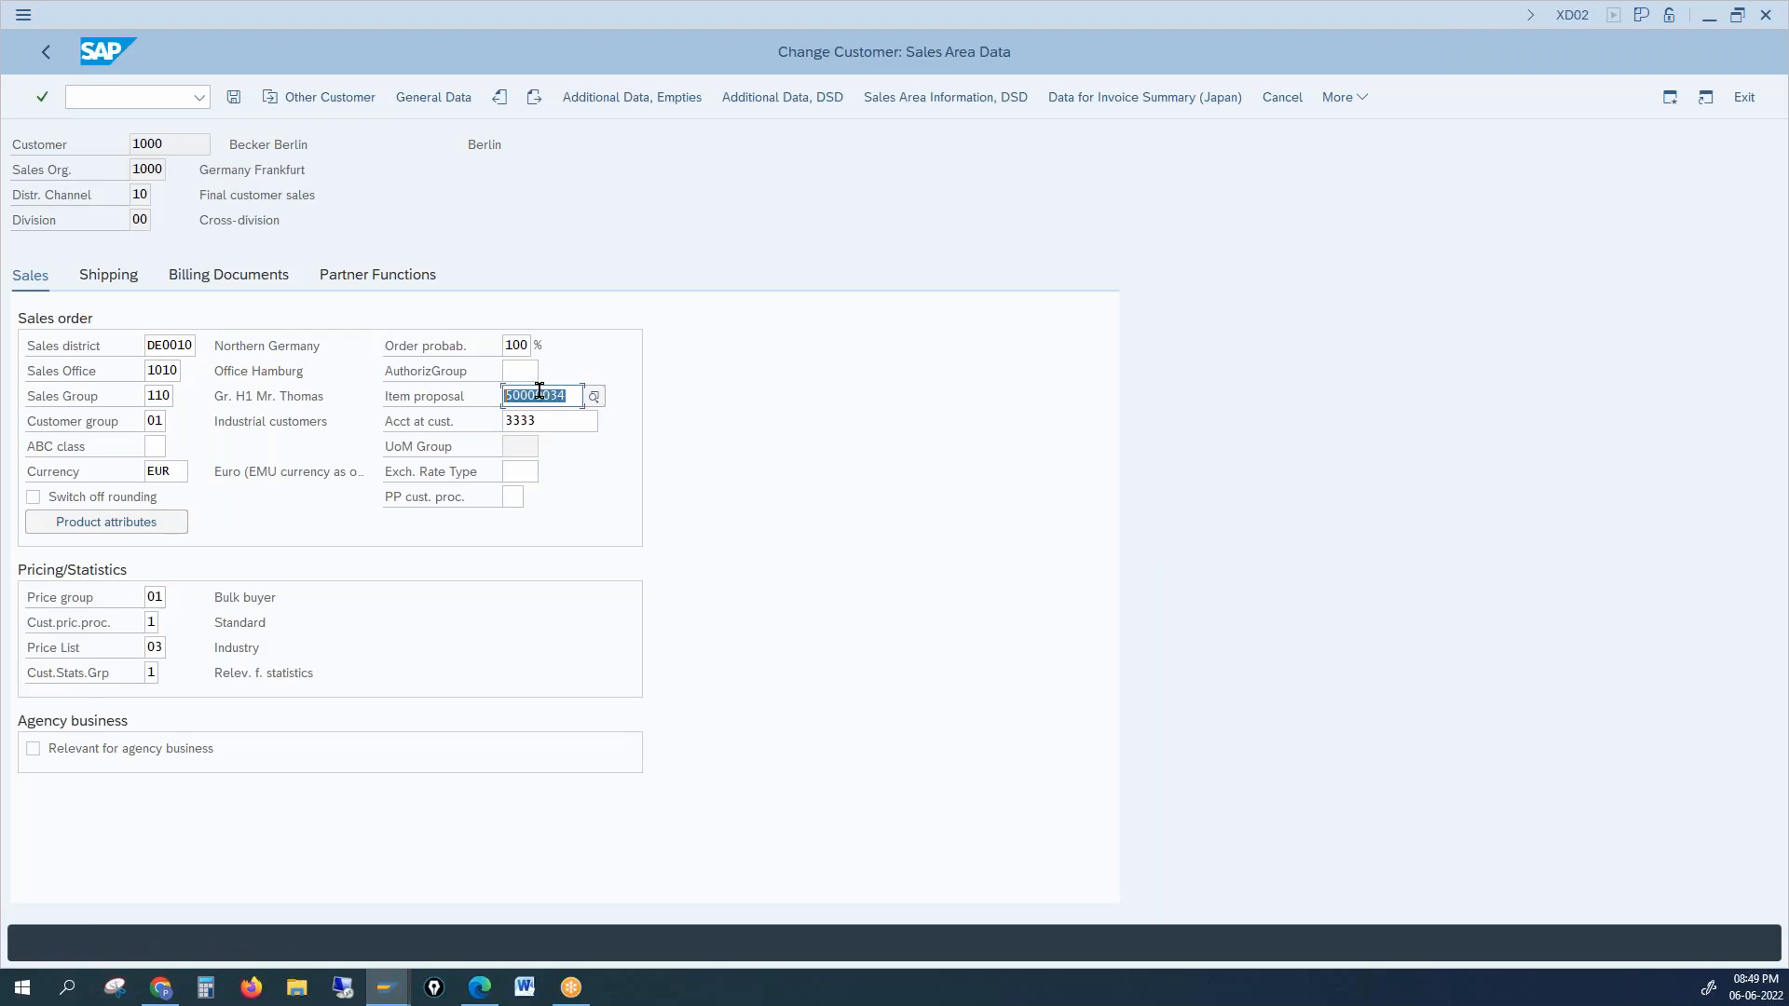
left_click(502, 397)
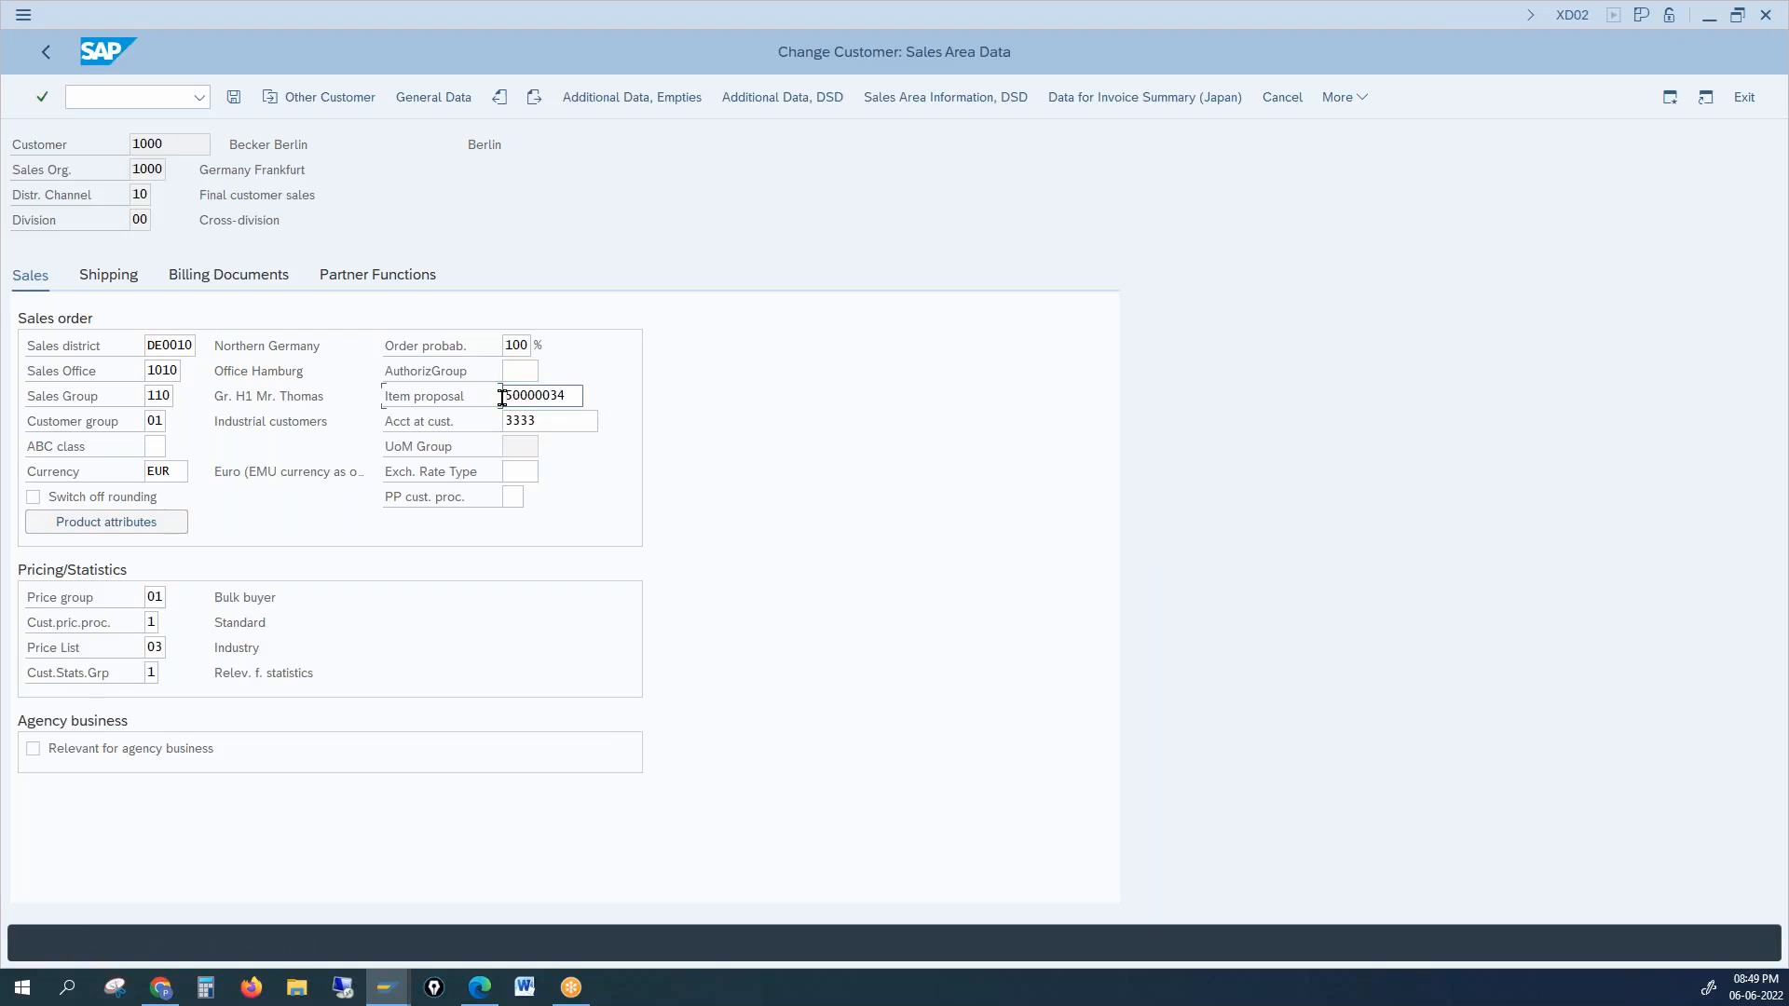
double_click(570, 395)
left_click_drag(559, 421, 470, 421)
key("alt+Tab")
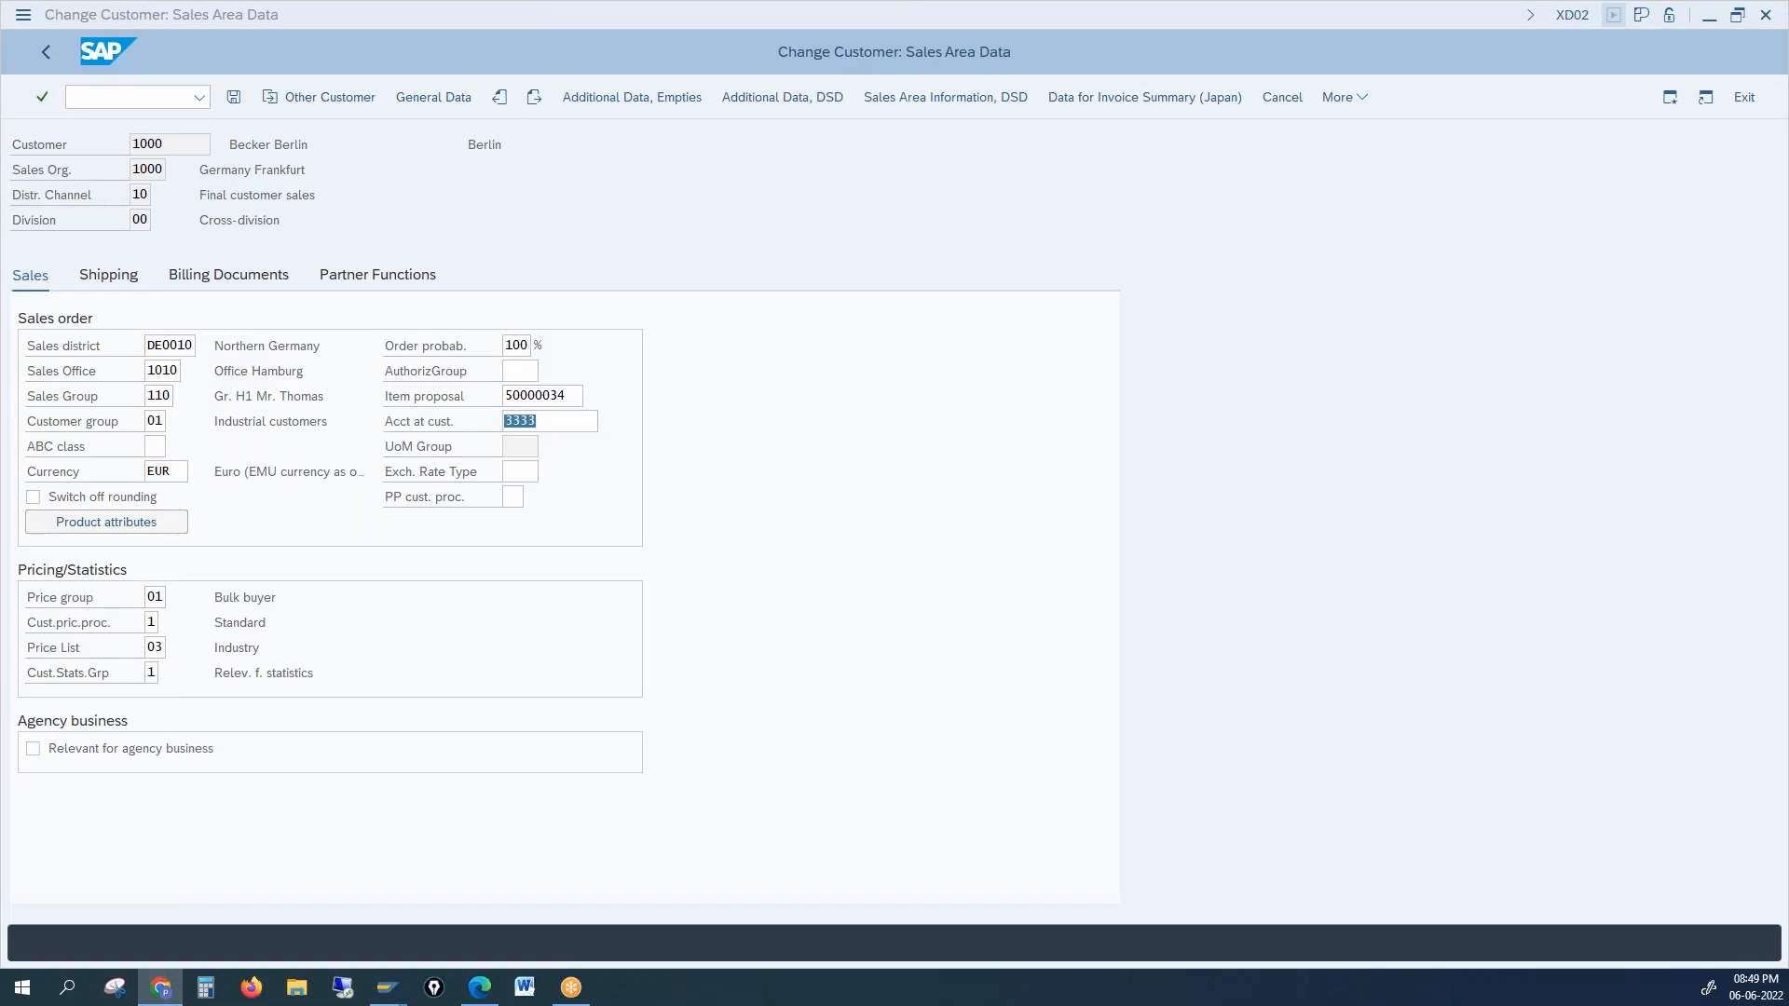
left_click(1409, 421)
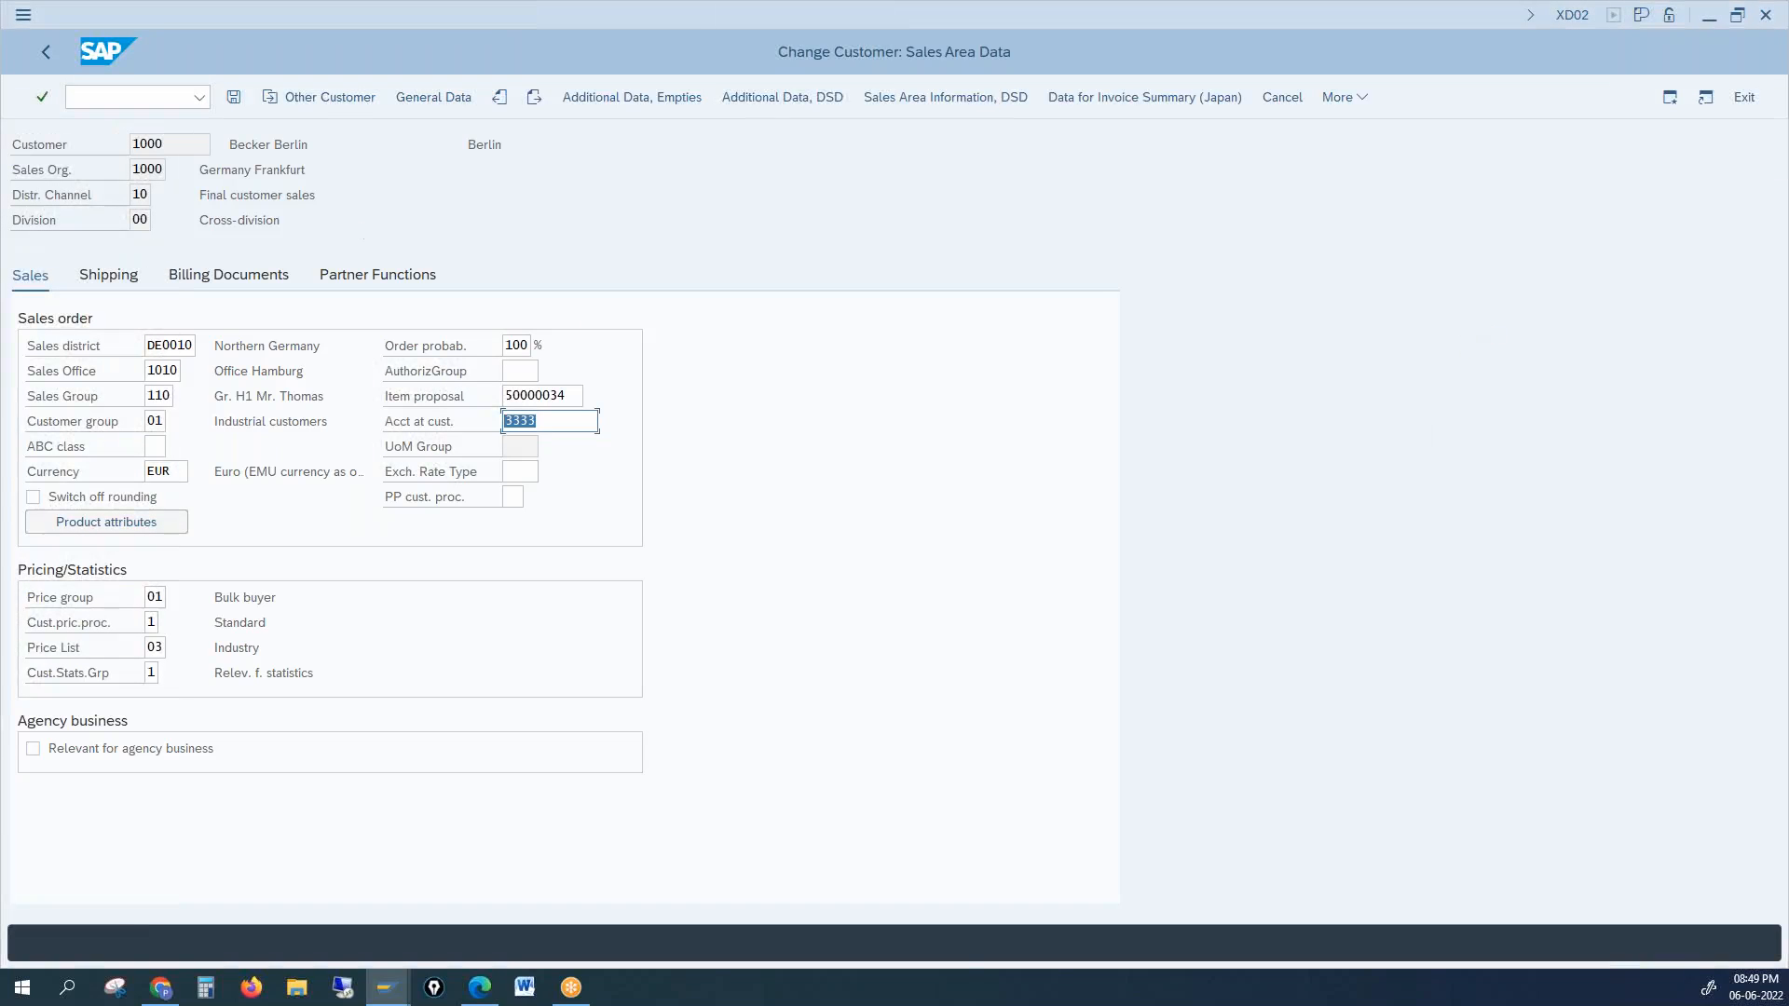
left_click_drag(176, 144, 121, 138)
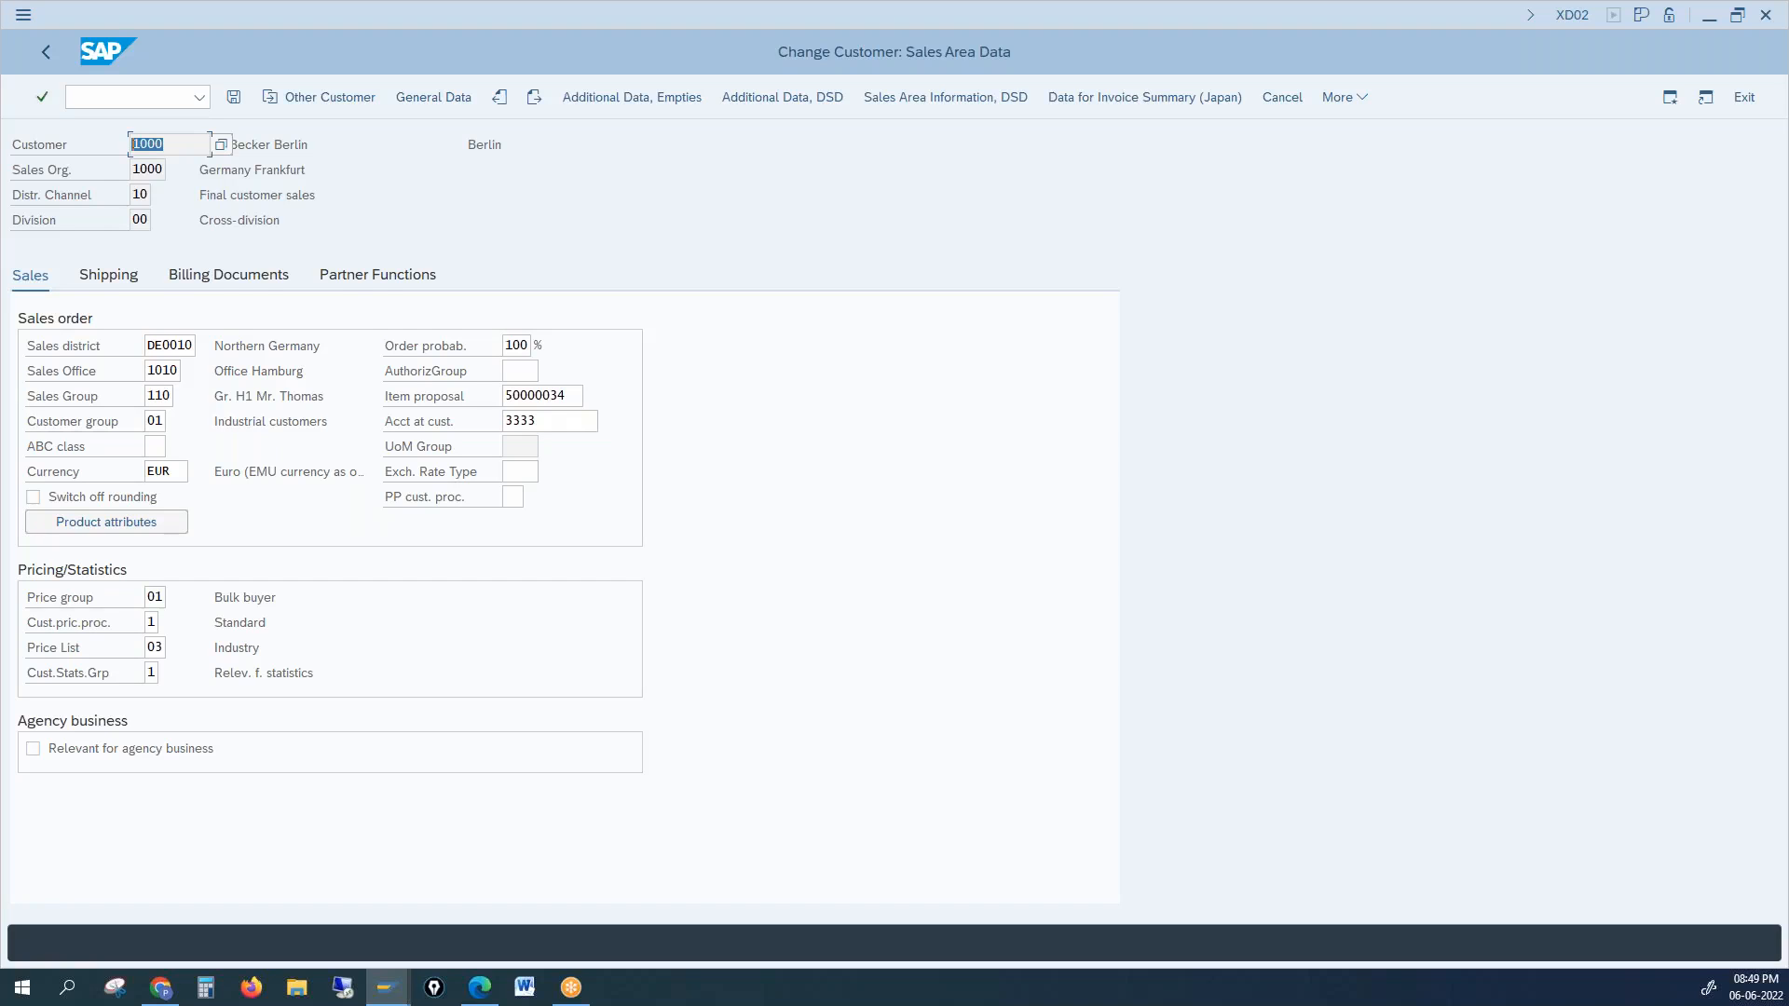
key("alt+Tab")
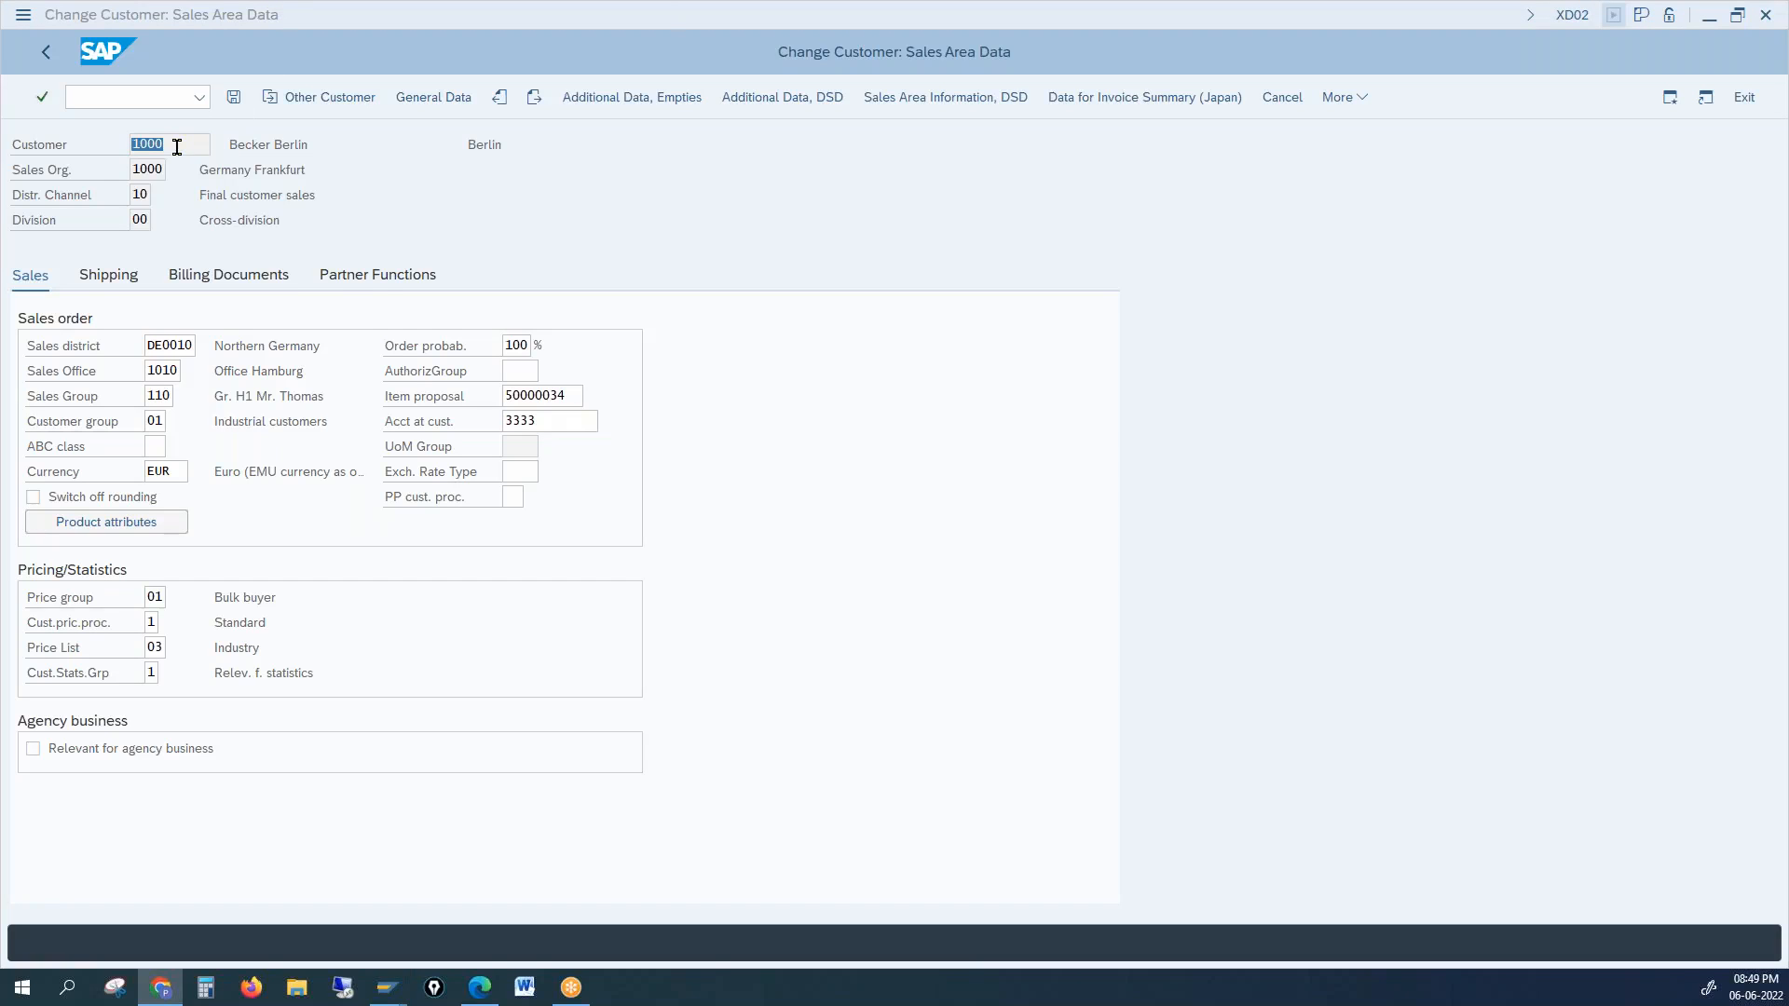
left_click(548, 421)
left_click(466, 427)
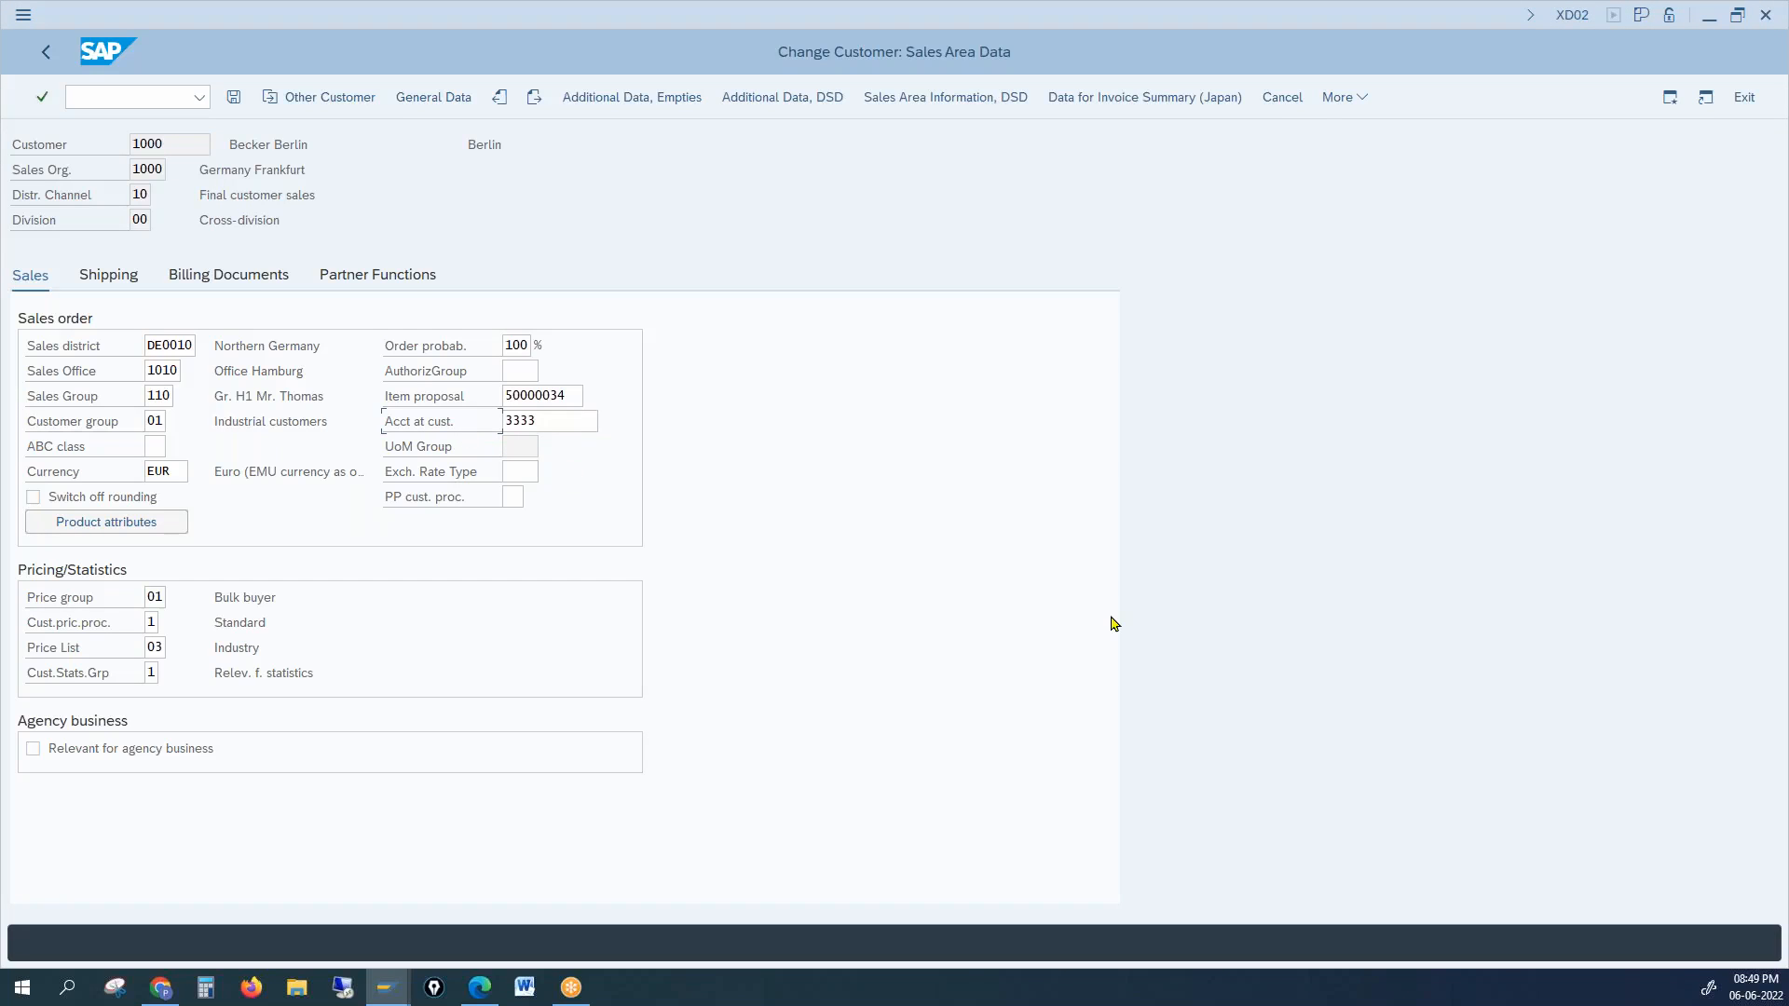
left_click(169, 145)
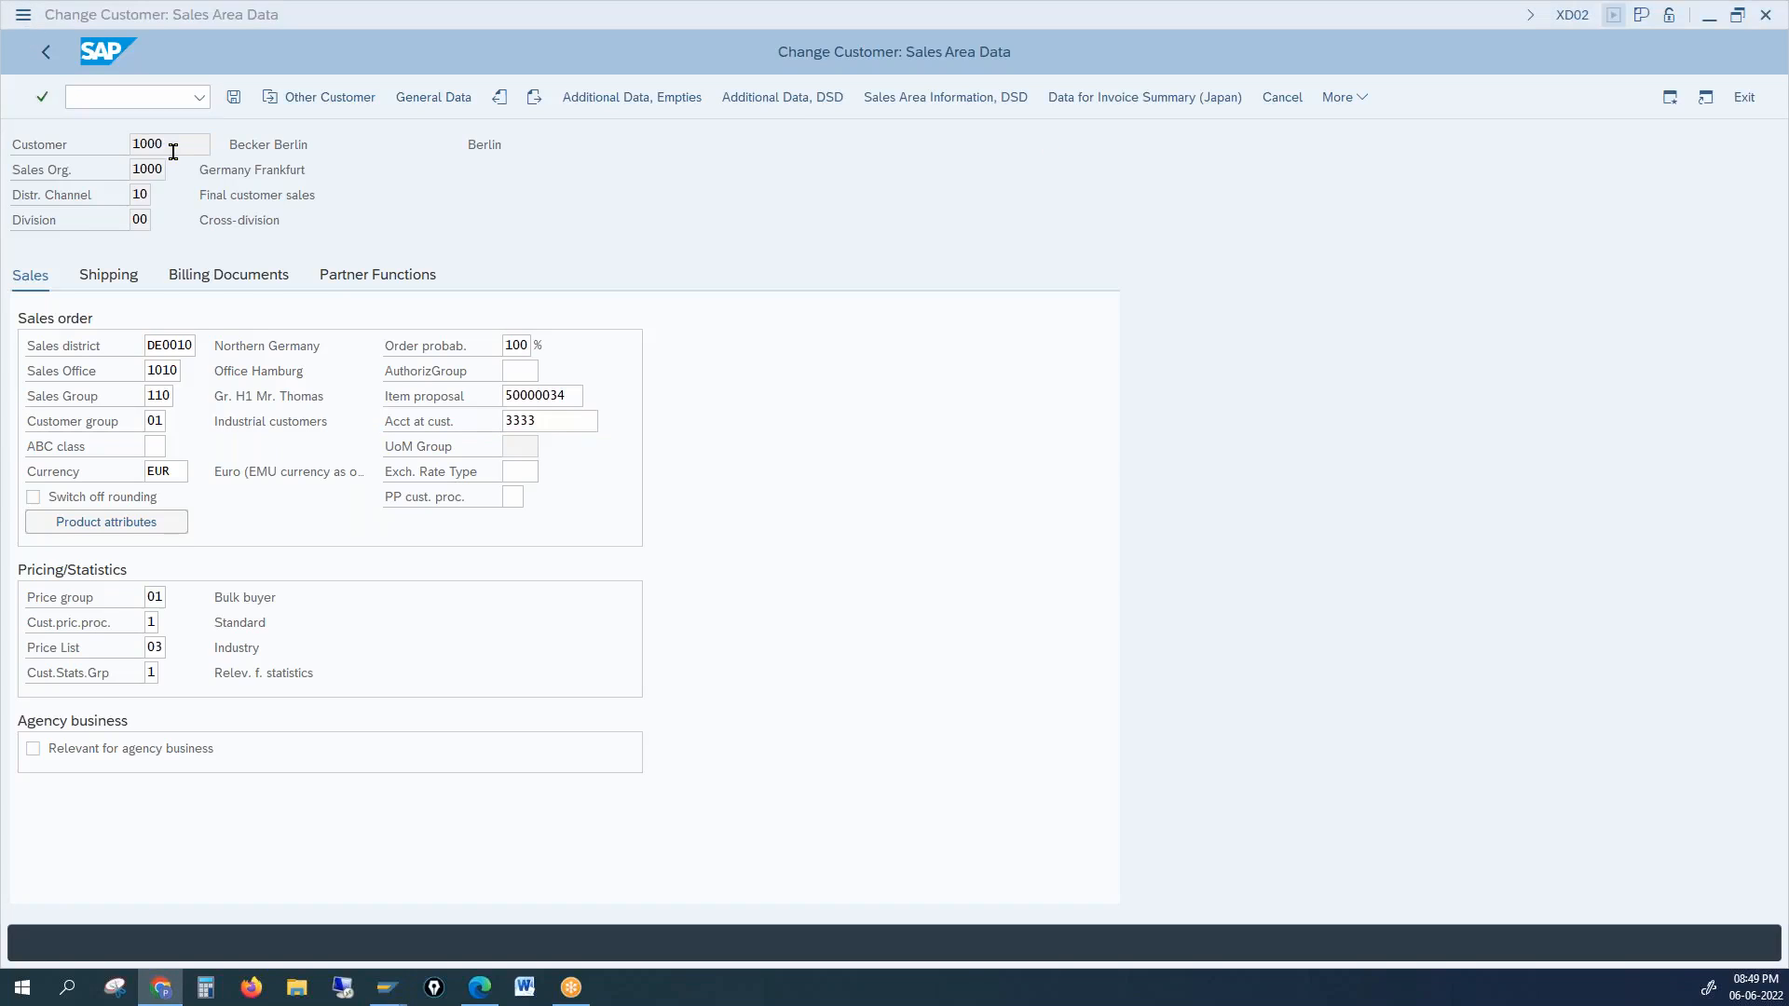
left_click_drag(170, 145, 95, 149)
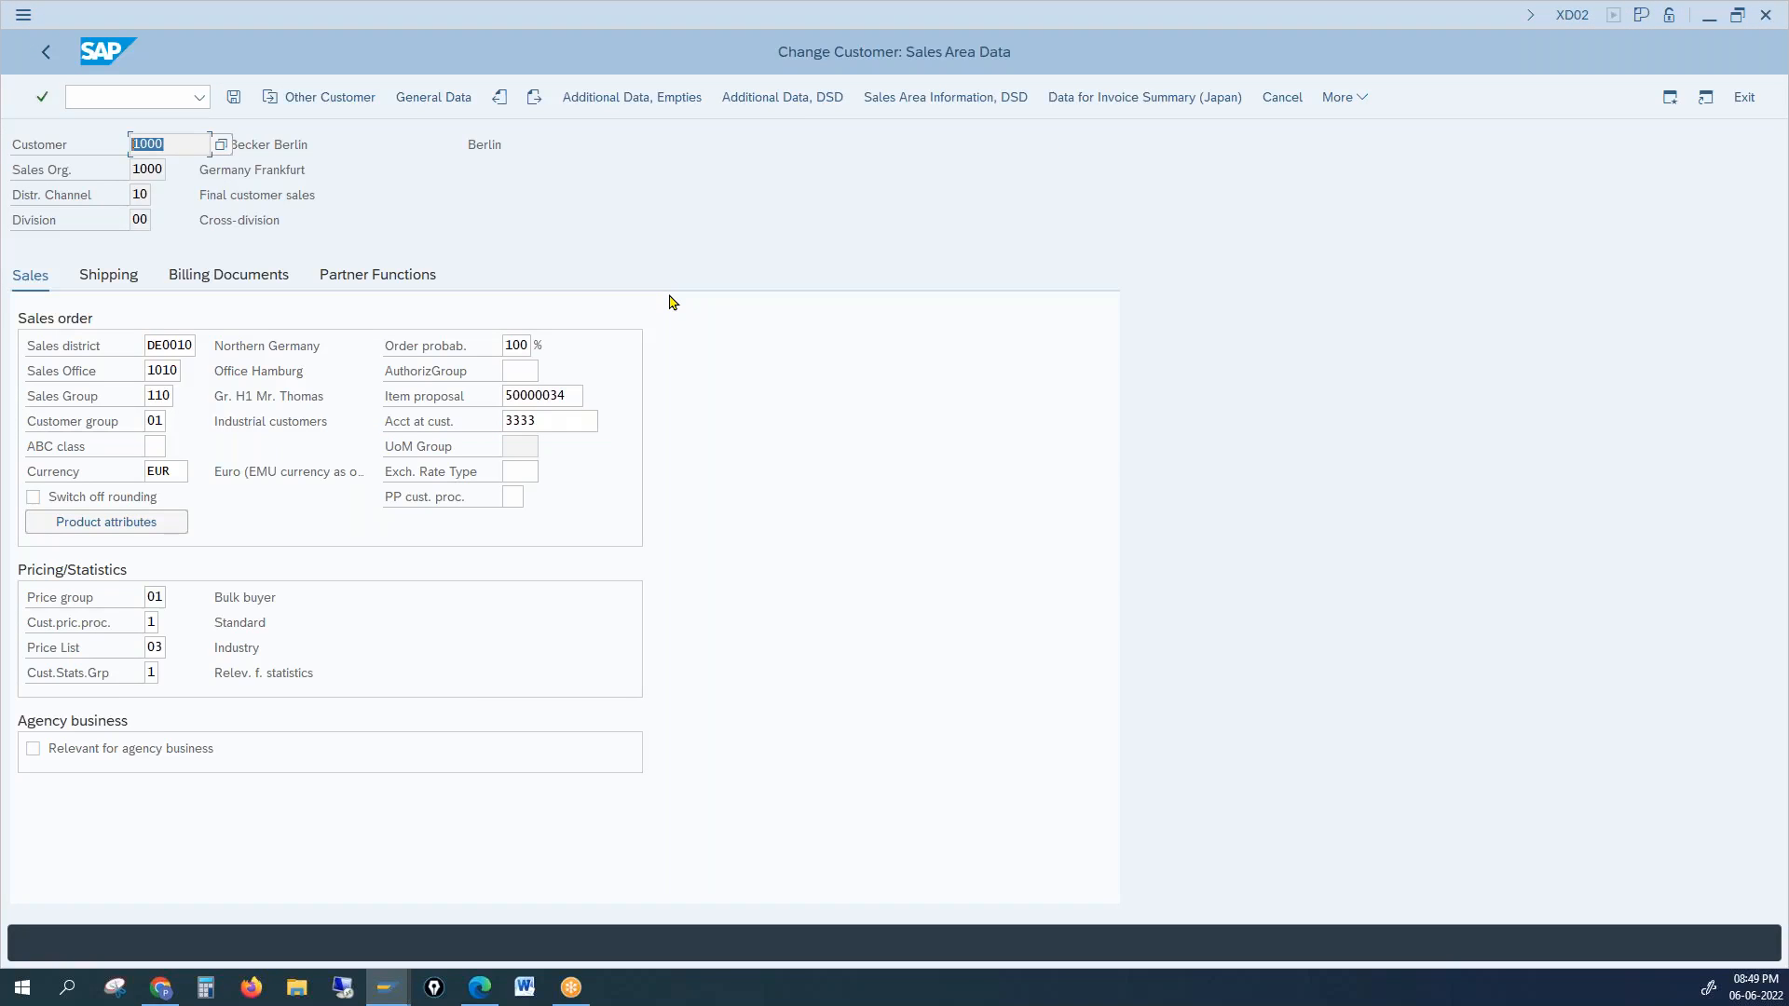
left_click_drag(578, 419, 439, 448)
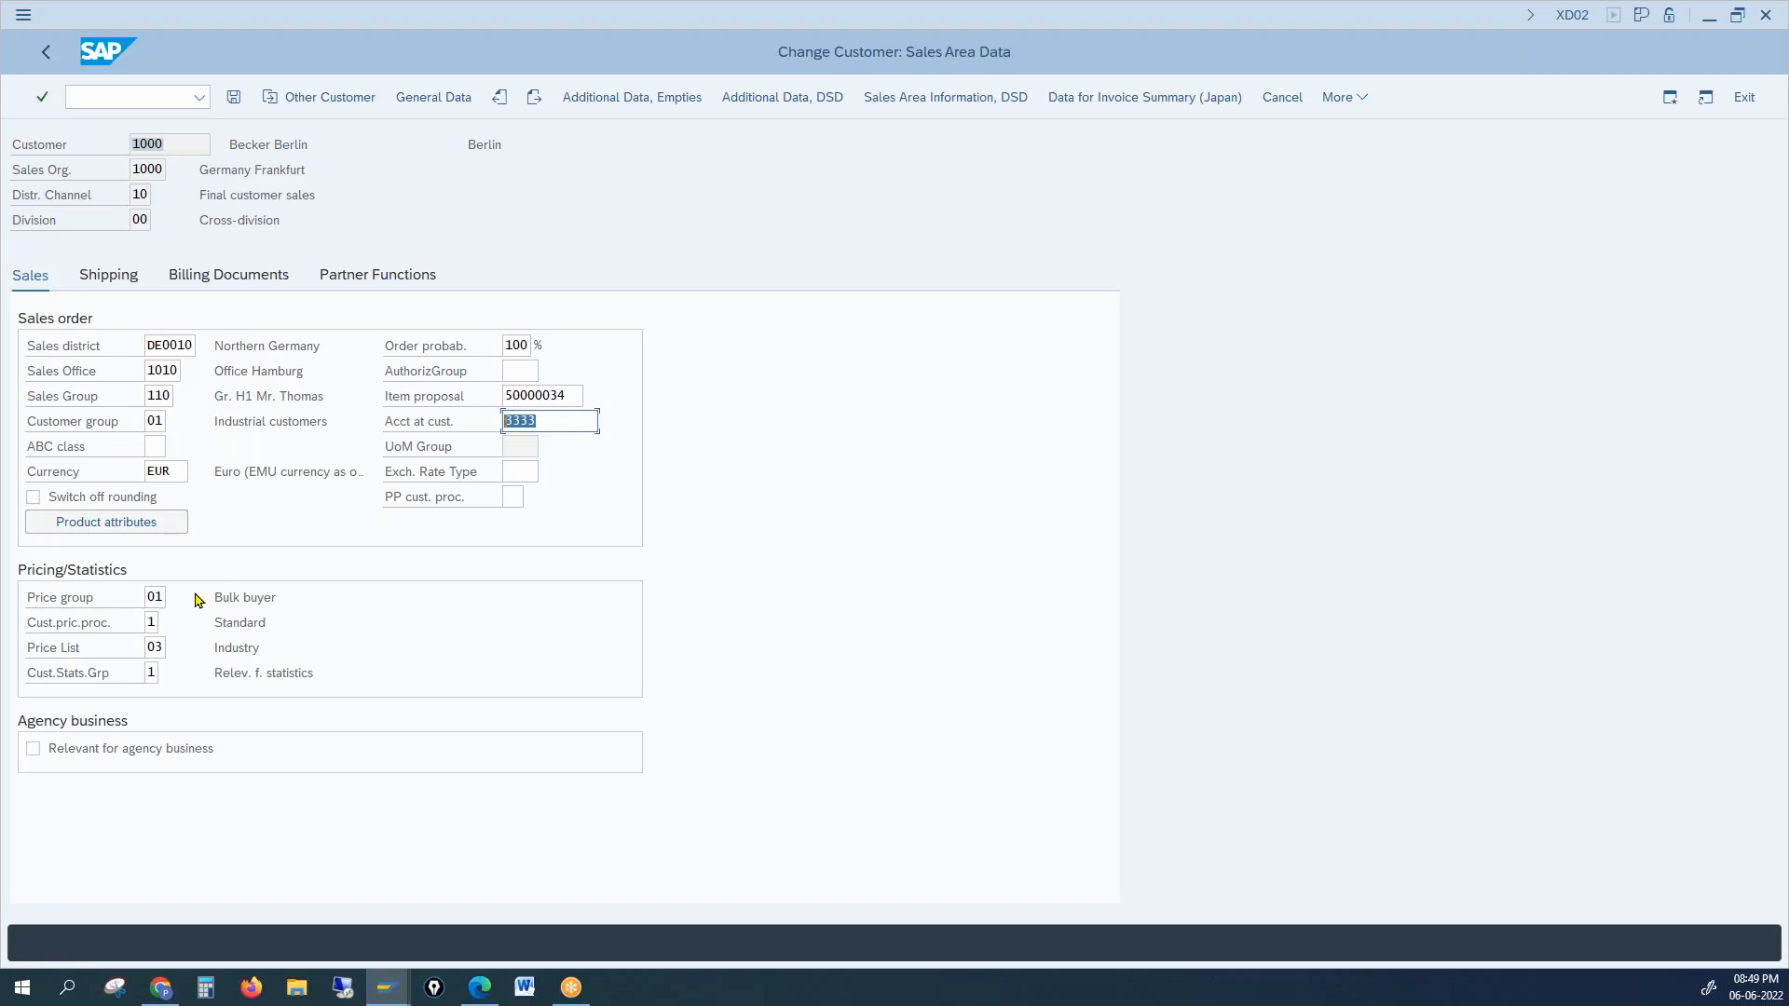
left_click(154, 597)
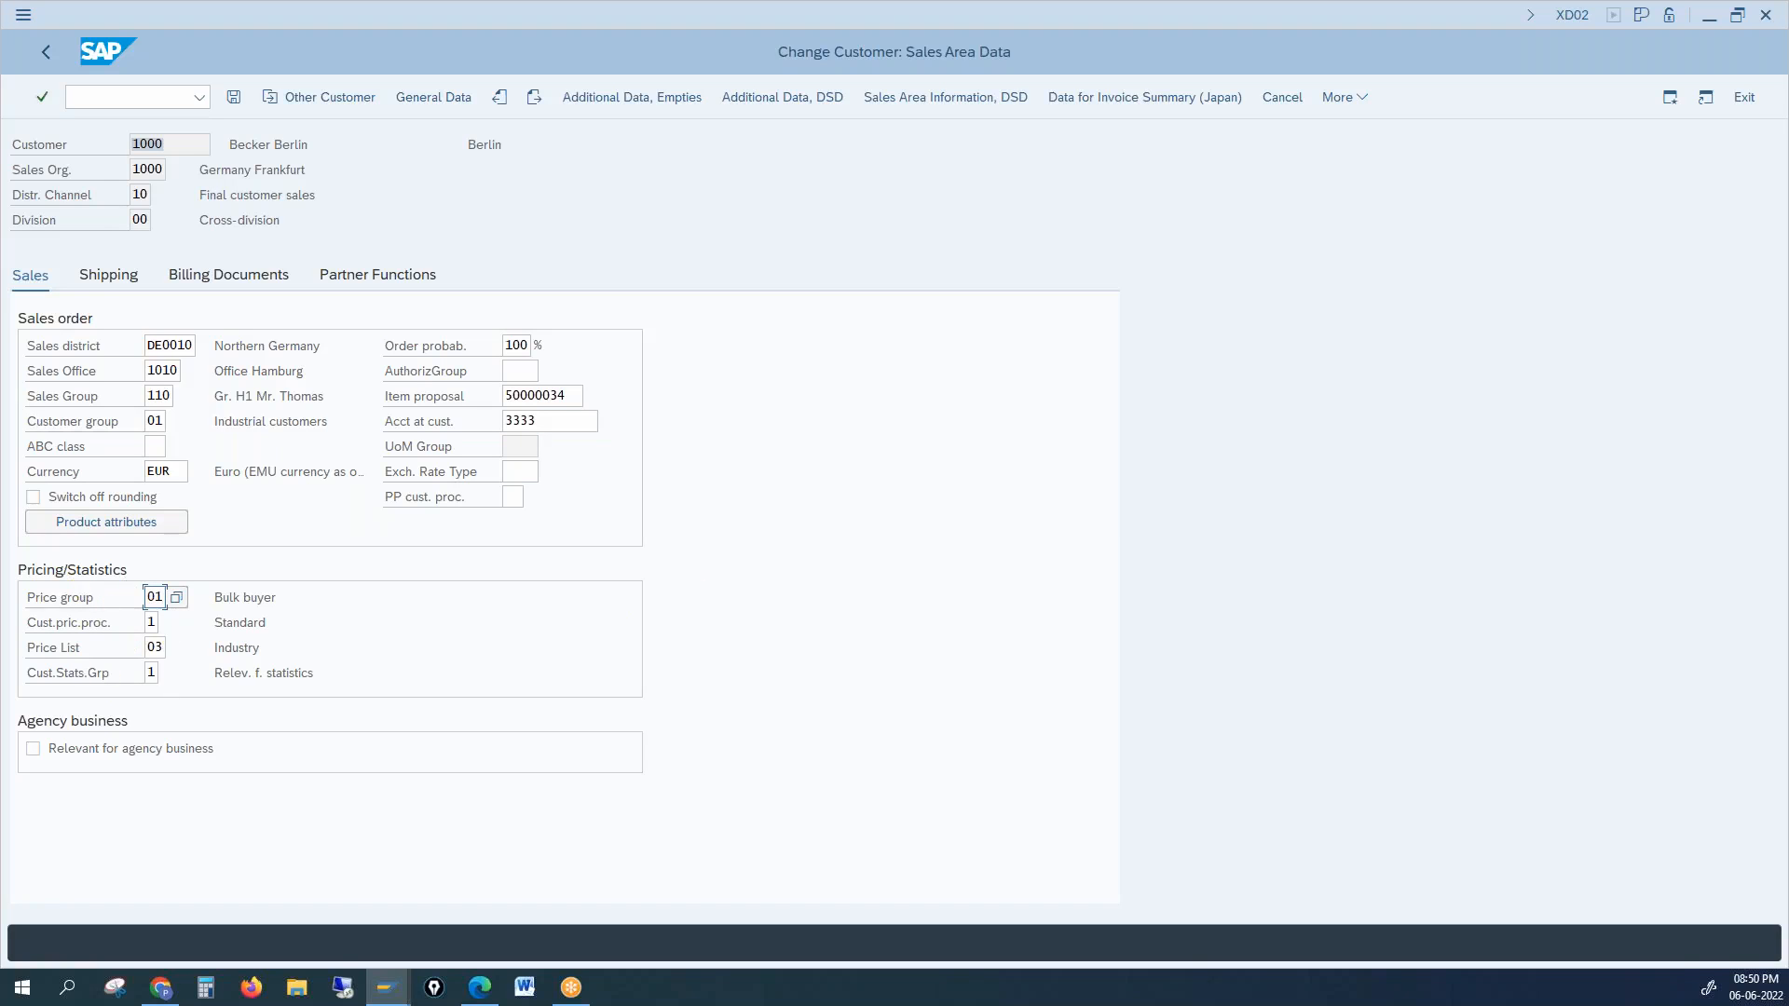
left_click(161, 988)
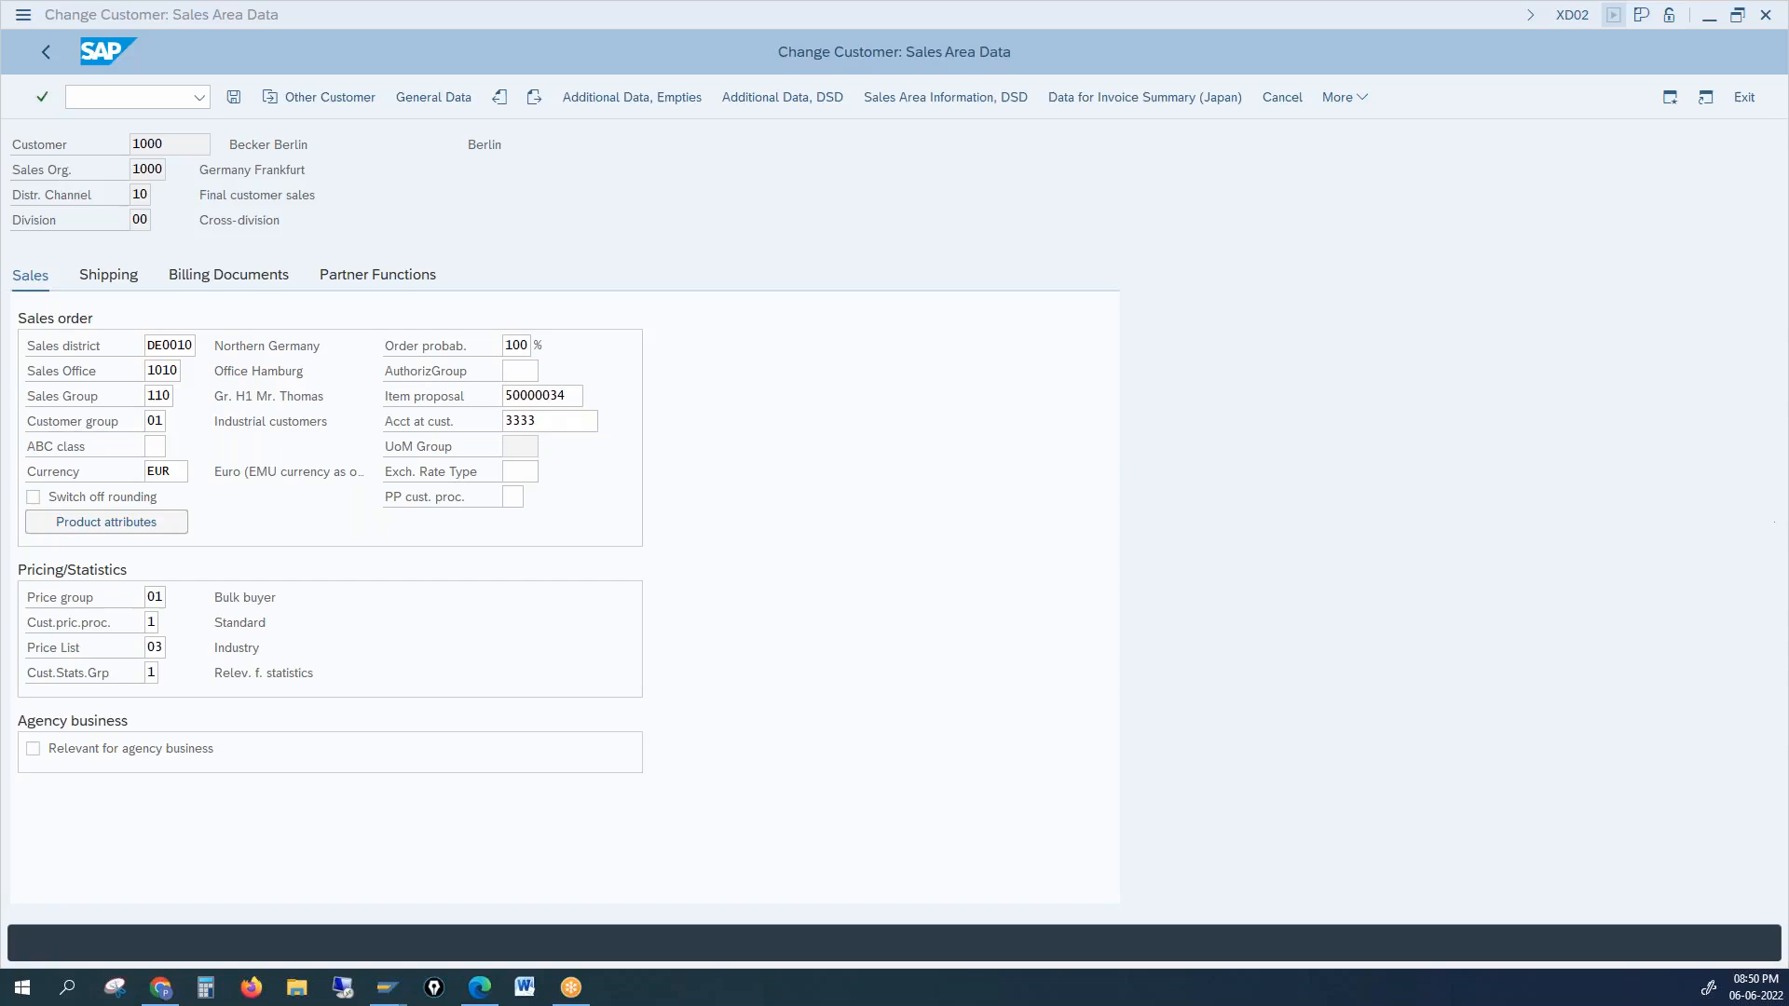
left_click_drag(1180, 532, 1172, 575)
left_click_drag(1210, 540, 1236, 546)
left_click_drag(1096, 517, 1371, 511)
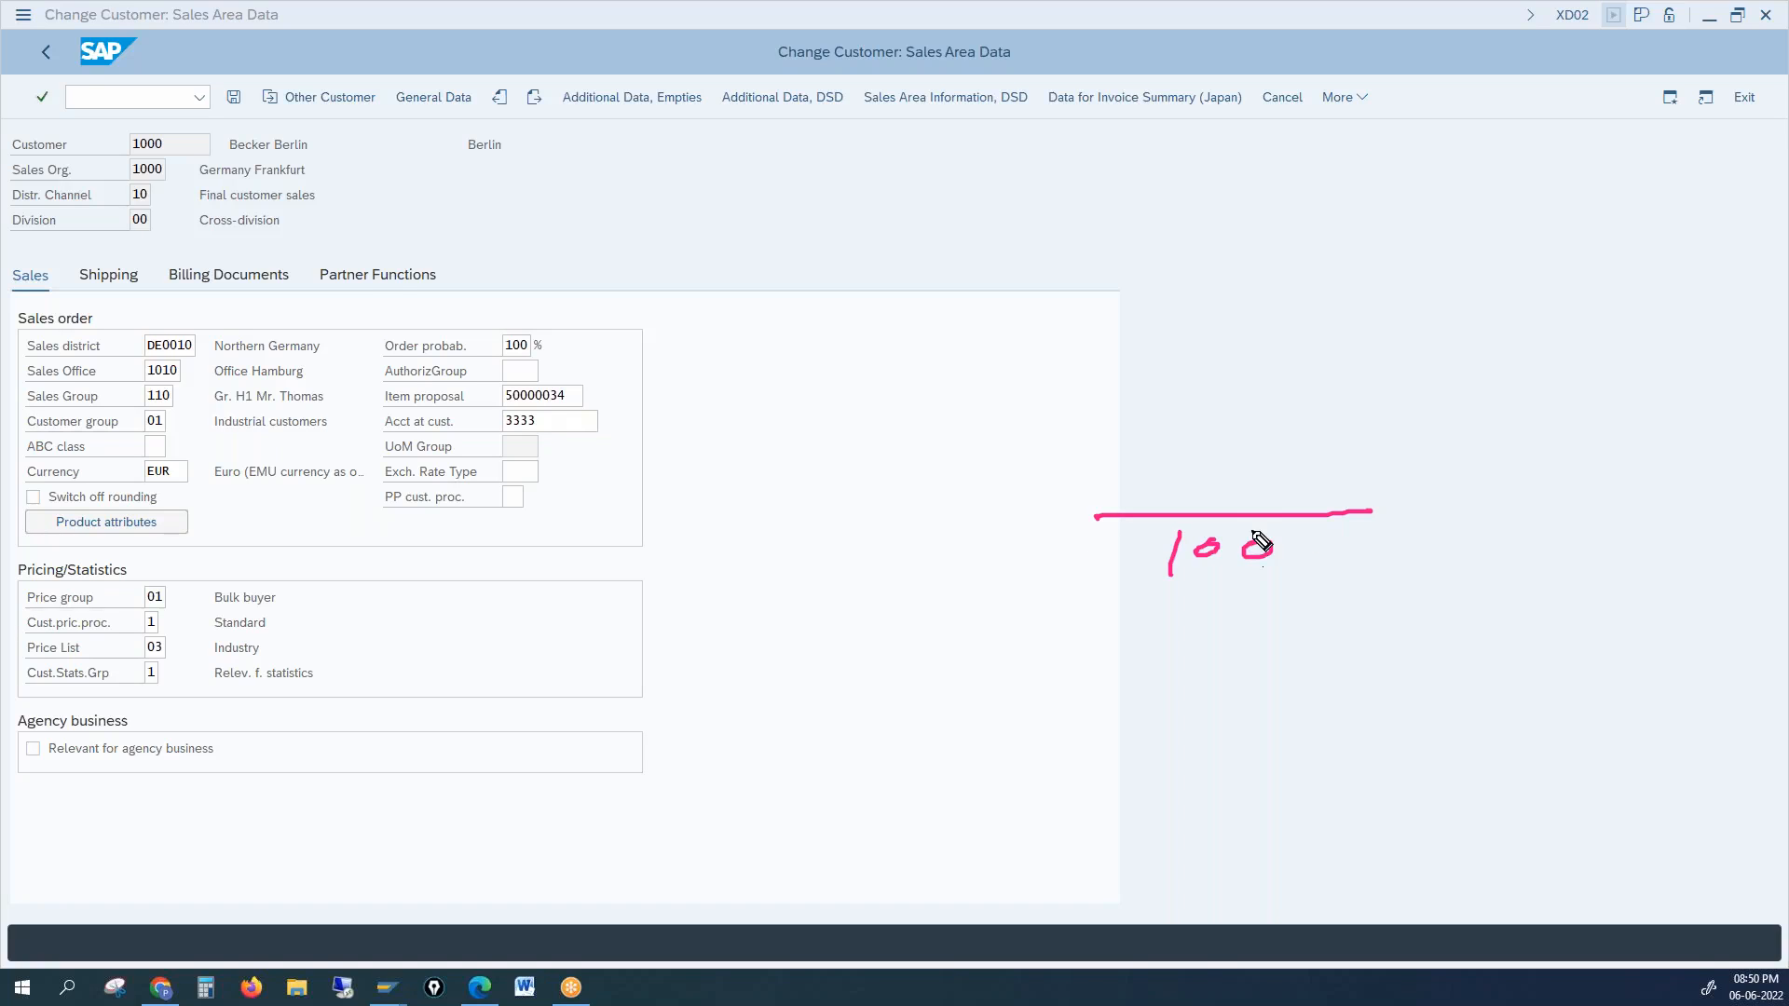
mouse_move(1130, 279)
left_mouse_down()
mouse_move(1127, 309)
mouse_move(1159, 305)
mouse_move(1126, 309)
left_mouse_up()
mouse_move(1189, 279)
left_mouse_down()
mouse_move(1188, 304)
mouse_move(1297, 270)
left_mouse_up()
mouse_move(1139, 337)
left_mouse_down()
mouse_move(1272, 320)
mouse_move(1130, 367)
mouse_move(1248, 372)
left_mouse_up()
mouse_move(1139, 399)
left_mouse_down()
mouse_move(1198, 424)
mouse_move(1232, 362)
left_mouse_up()
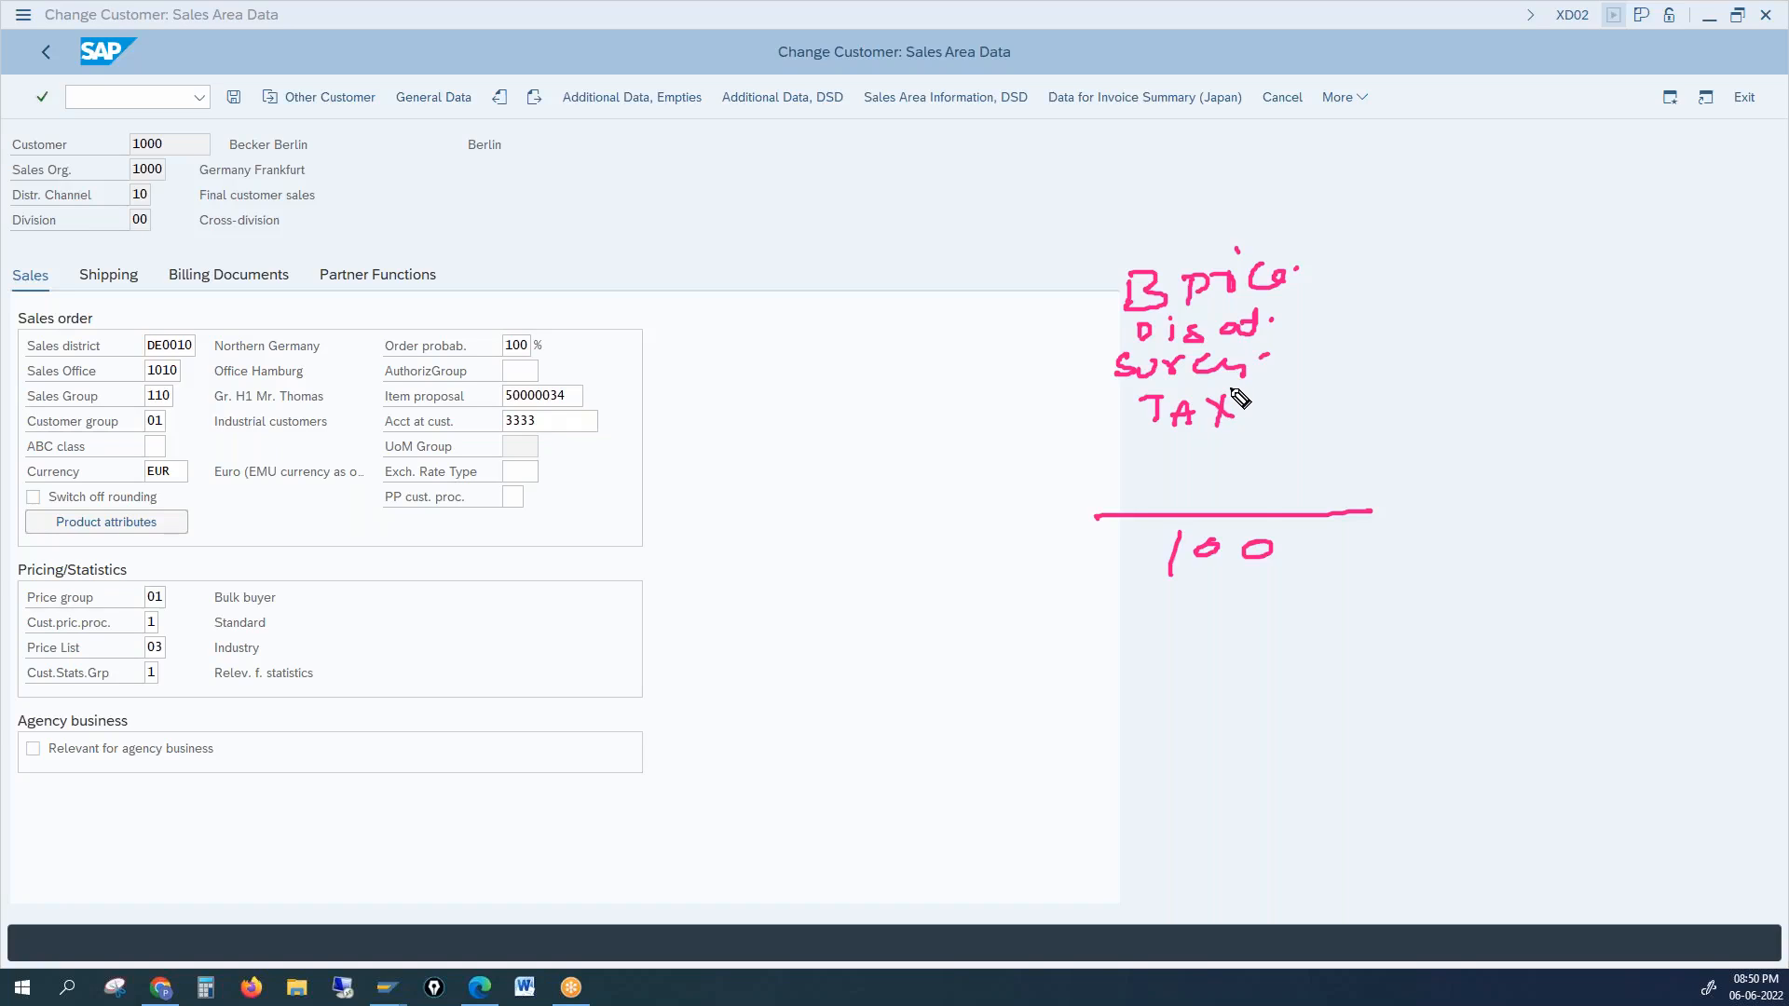
left_click_drag(1293, 553, 1351, 537)
left_click(1287, 542)
left_click_drag(1290, 550, 1366, 522)
left_click_drag(28, 612, 100, 609)
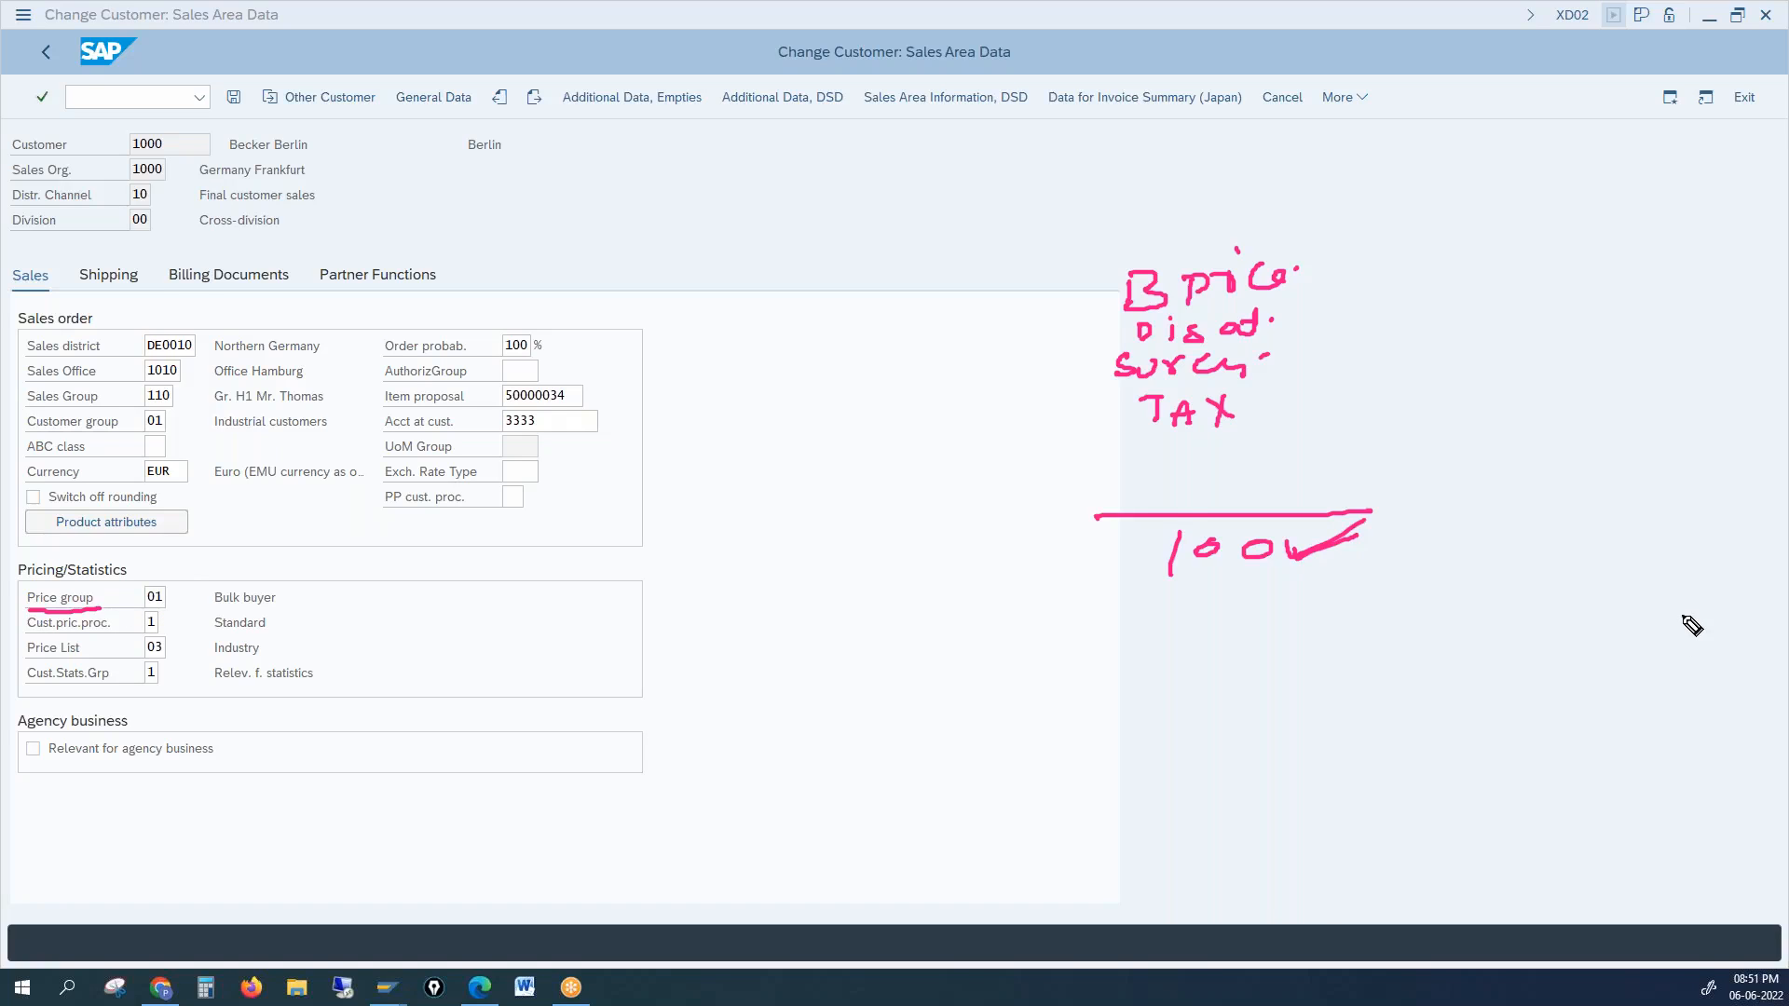
left_click(713, 473)
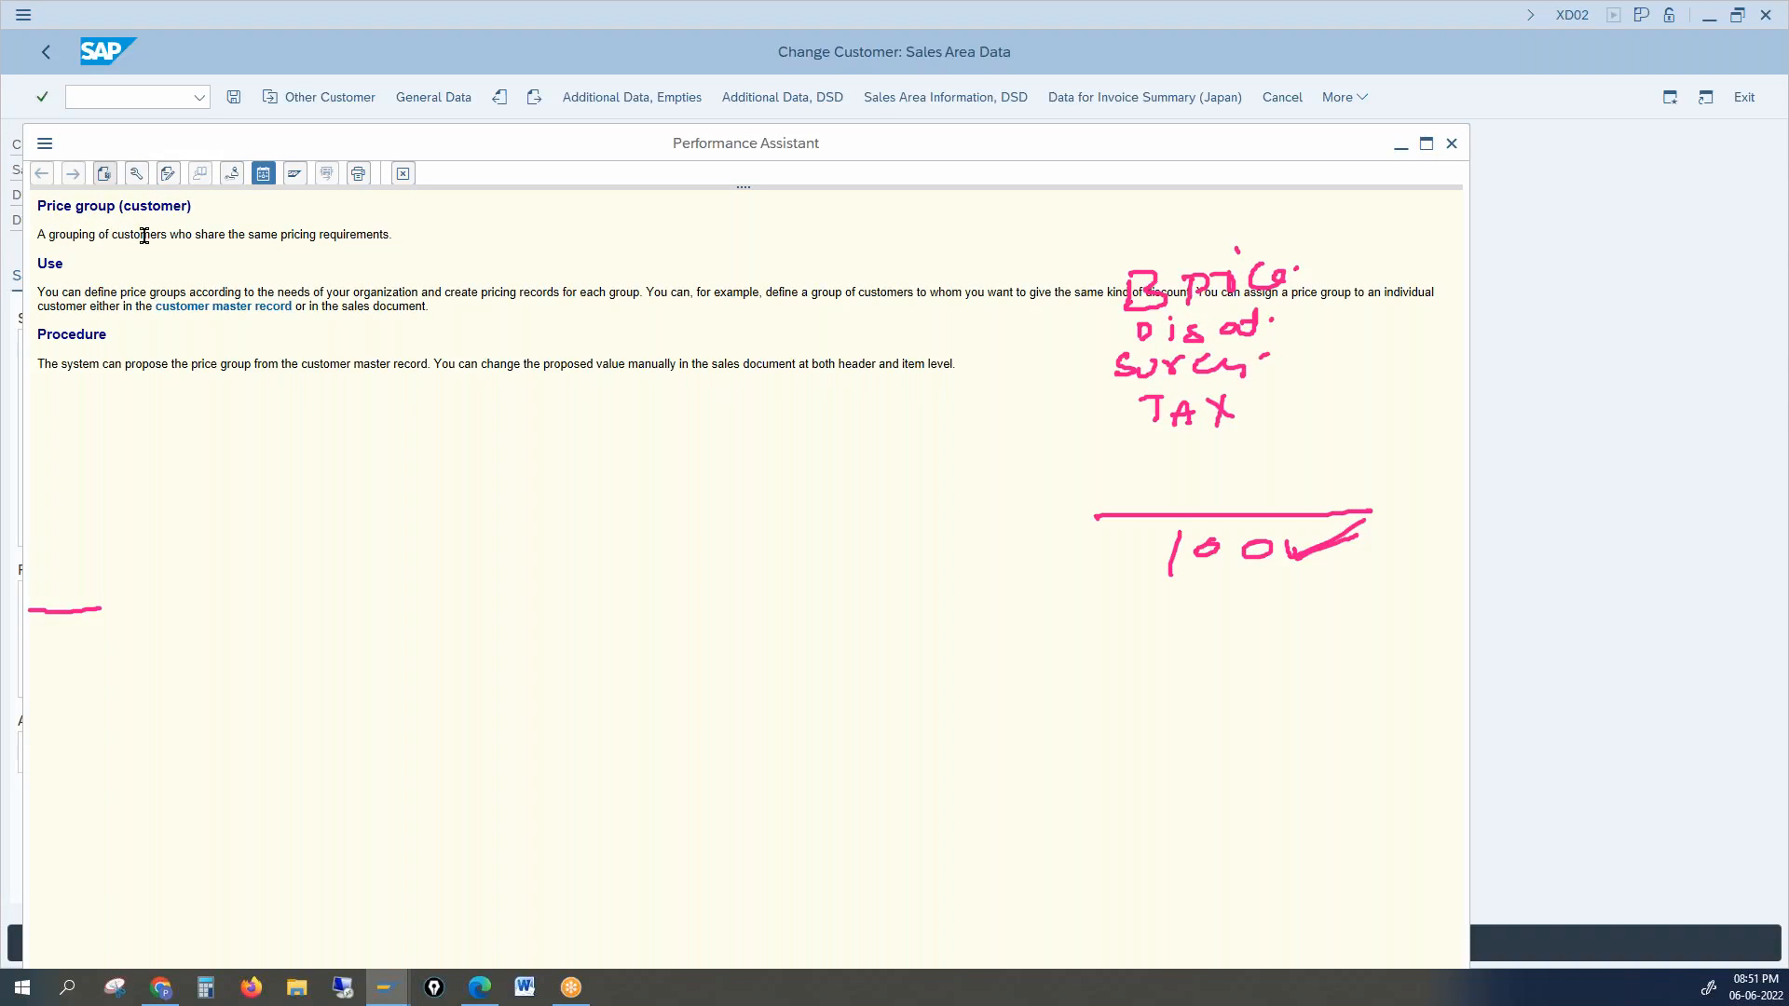
Step: Highlight 'same pricing requirements' and sketch two boxed example groups on the Price group help
left_click_drag(250, 234, 382, 245)
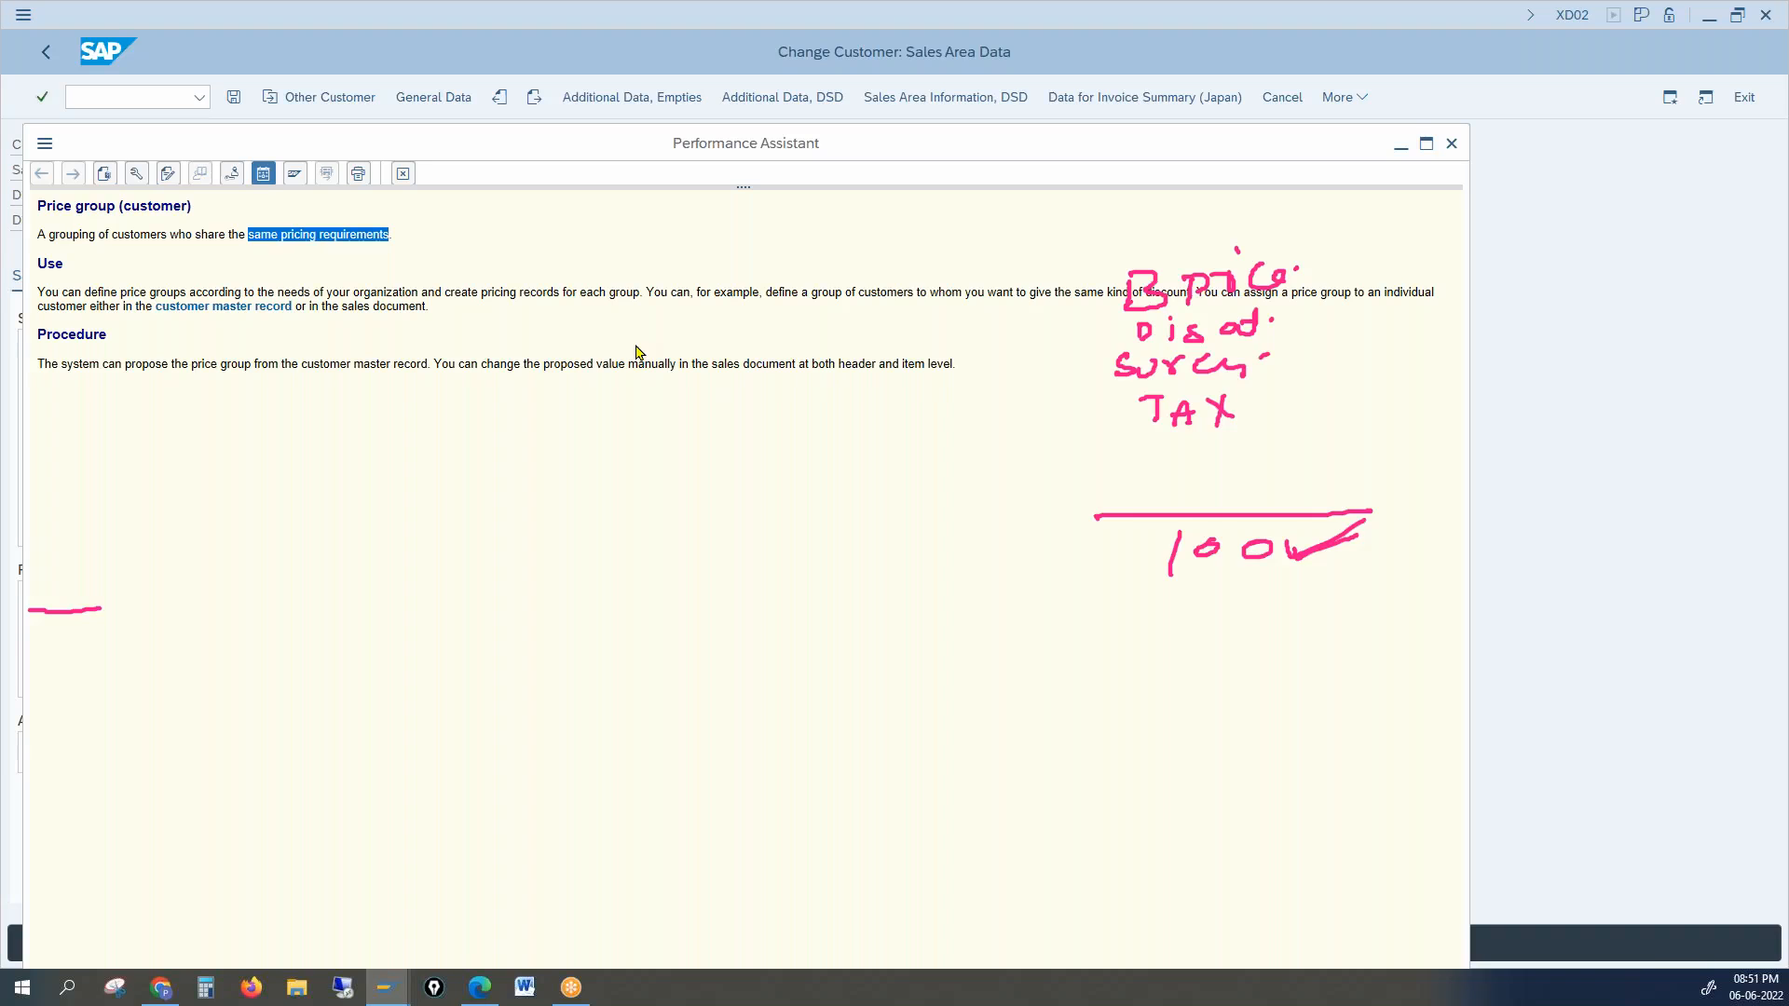
left_click(1764, 496)
mouse_move(687, 453)
left_mouse_down()
mouse_move(705, 449)
mouse_move(704, 529)
mouse_move(740, 508)
left_mouse_up()
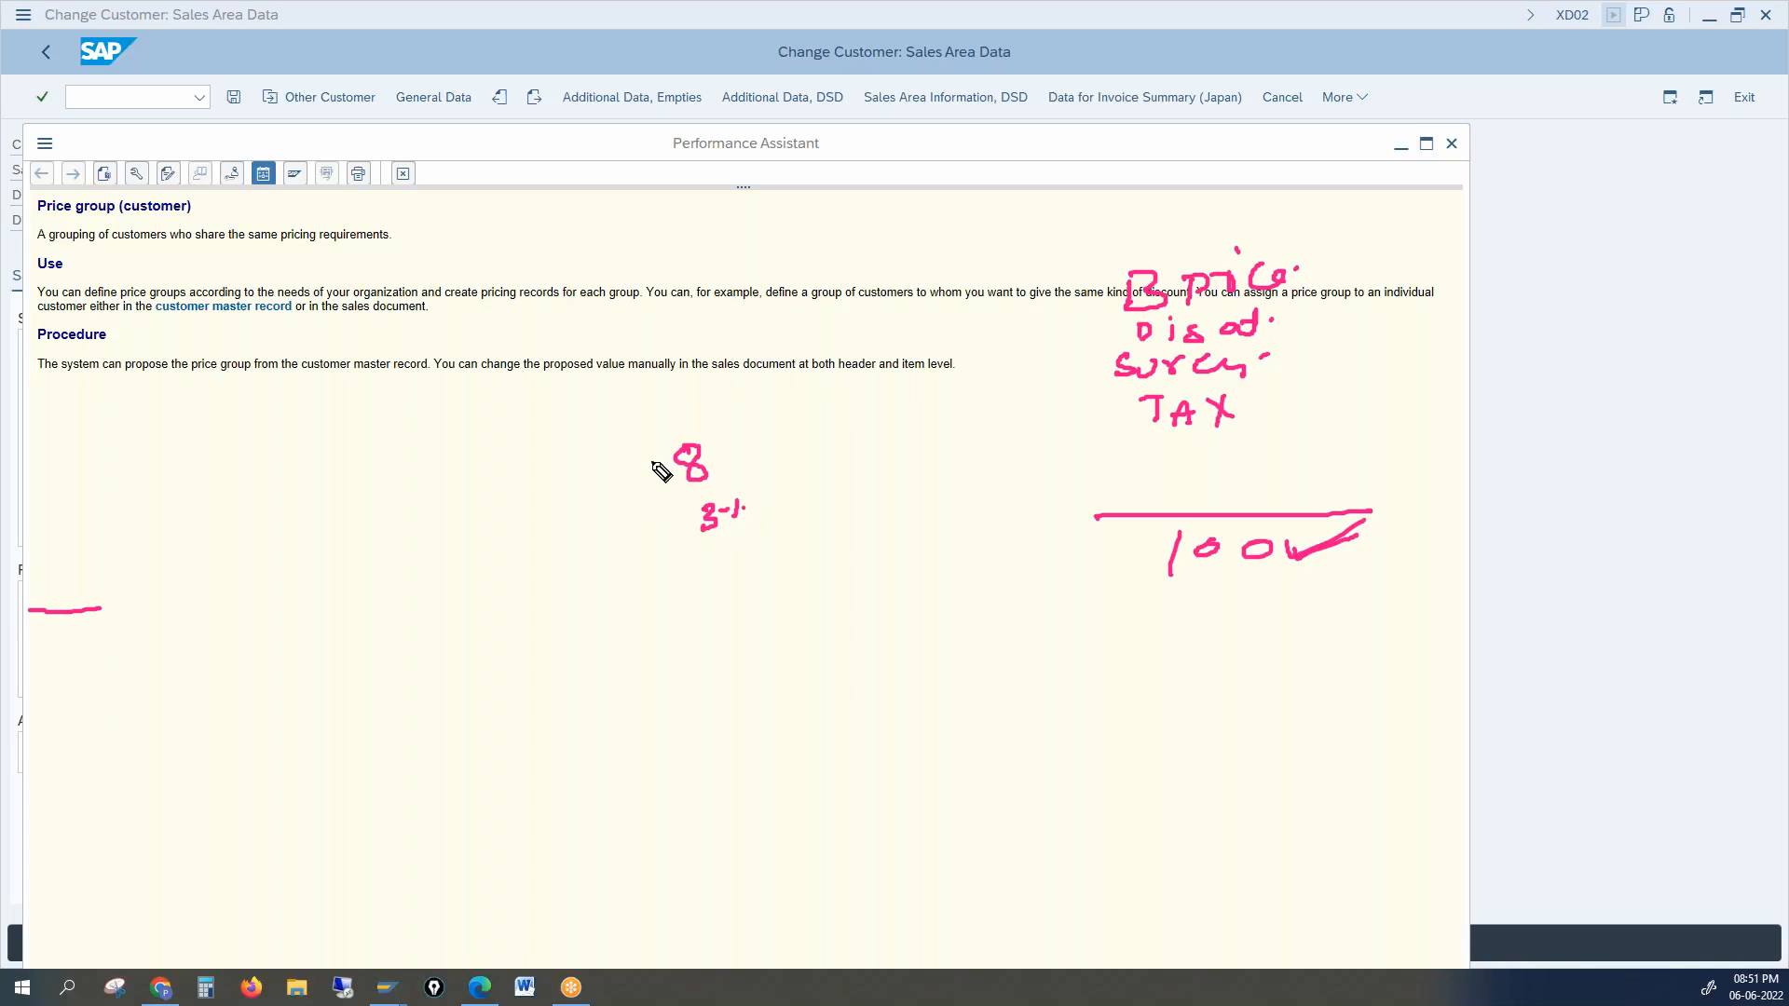
mouse_move(690, 426)
left_mouse_down()
mouse_move(653, 437)
mouse_move(670, 538)
mouse_move(736, 457)
mouse_move(657, 428)
left_mouse_up()
mouse_move(798, 398)
left_mouse_down()
mouse_move(795, 419)
mouse_move(818, 399)
mouse_move(823, 473)
left_mouse_up()
mouse_move(770, 396)
left_mouse_down()
mouse_move(858, 491)
mouse_move(851, 360)
mouse_move(801, 378)
left_mouse_up()
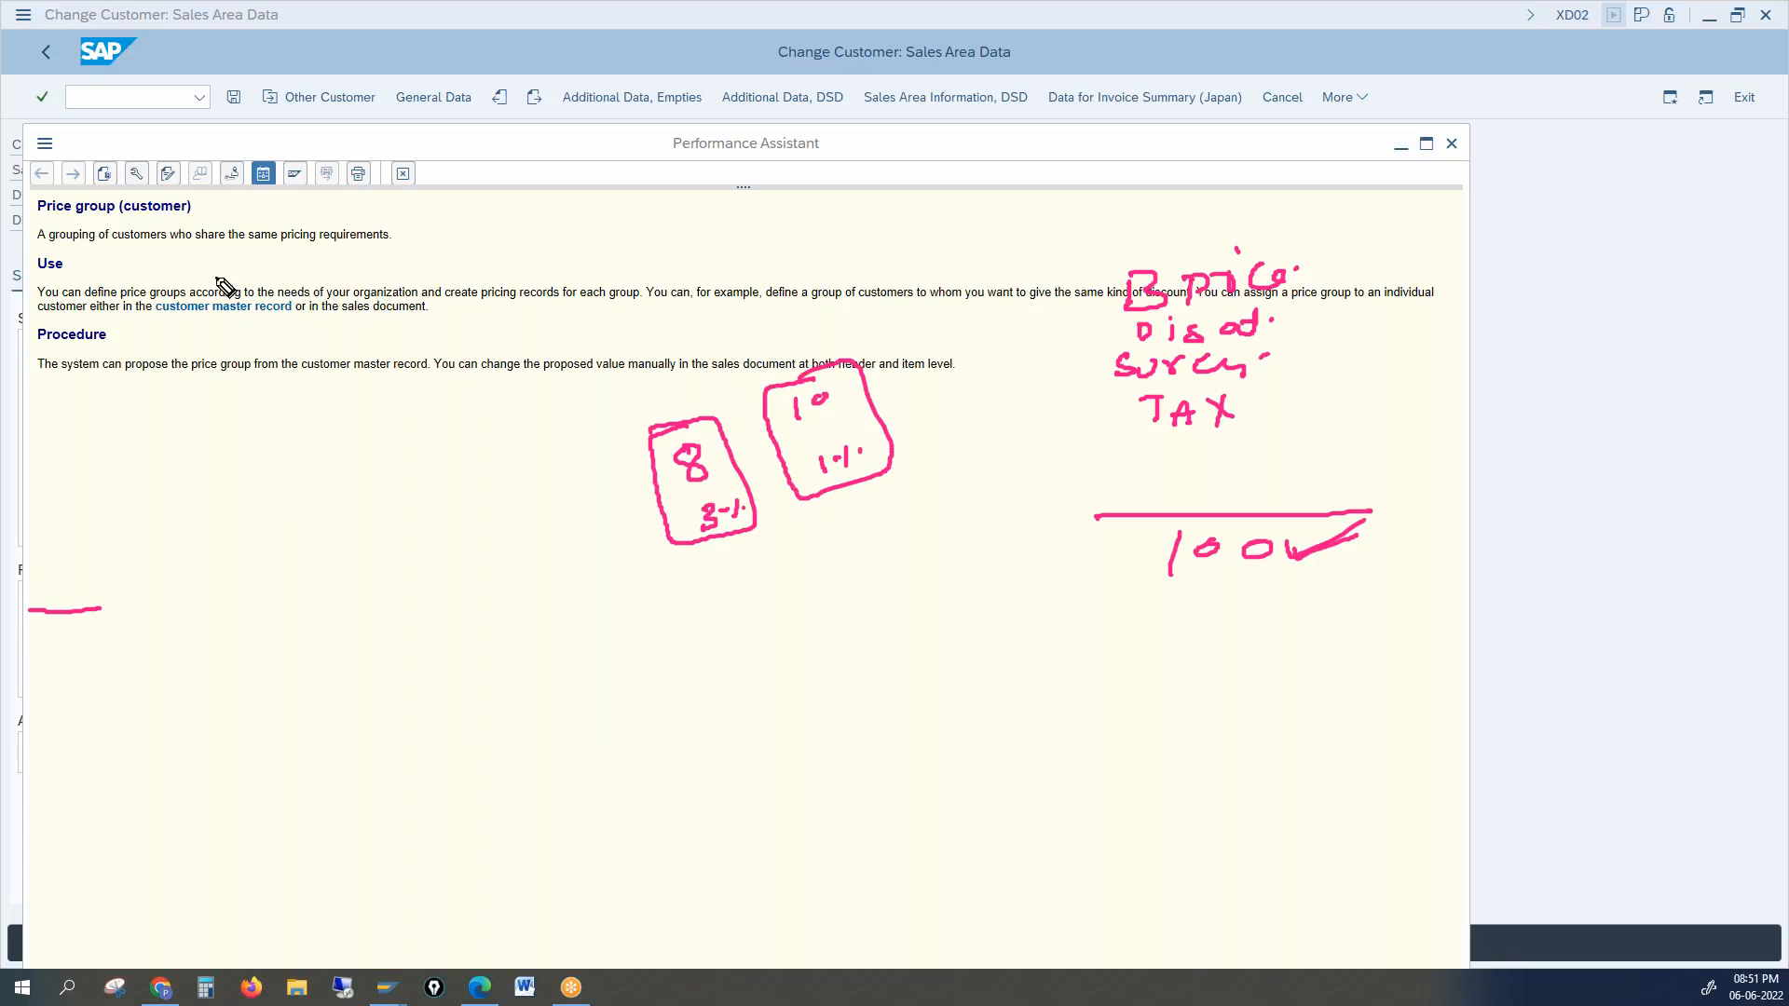
Step: Underline 'who share the', 'define a group' and assigning a price group to an individual
left_click_drag(171, 248, 350, 244)
left_click_drag(774, 305, 1044, 302)
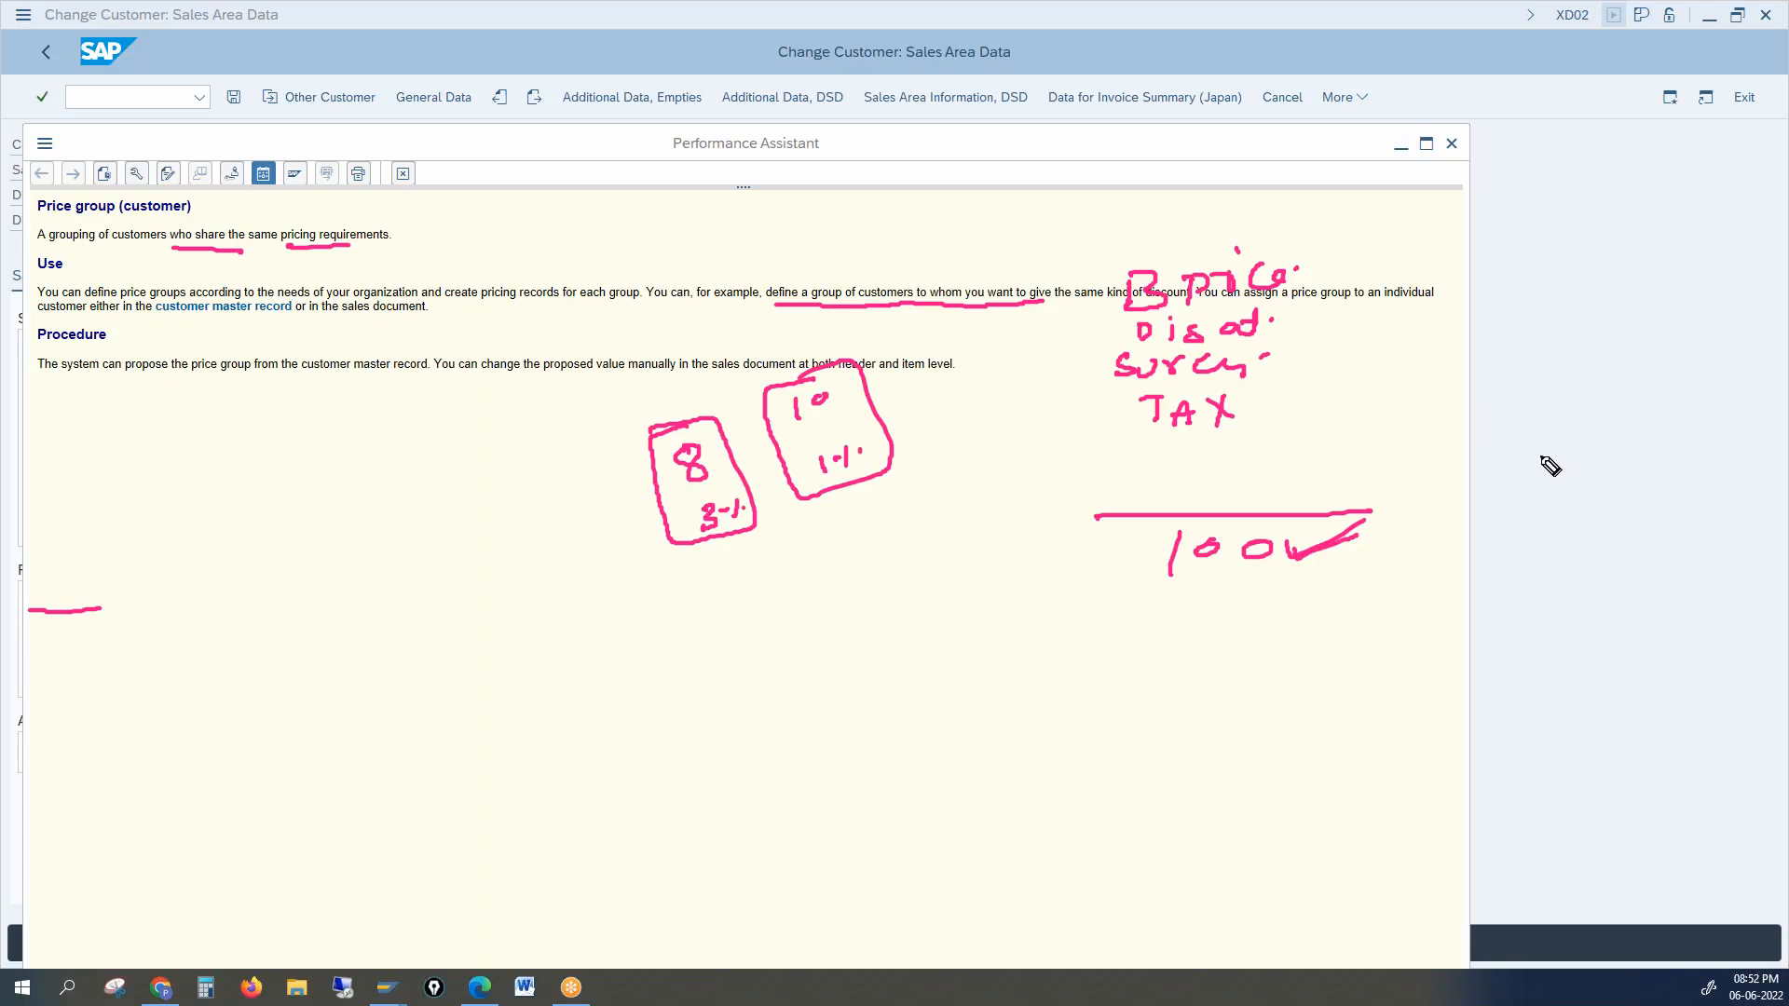
left_click_drag(1297, 313, 1421, 316)
left_click_drag(82, 327, 121, 327)
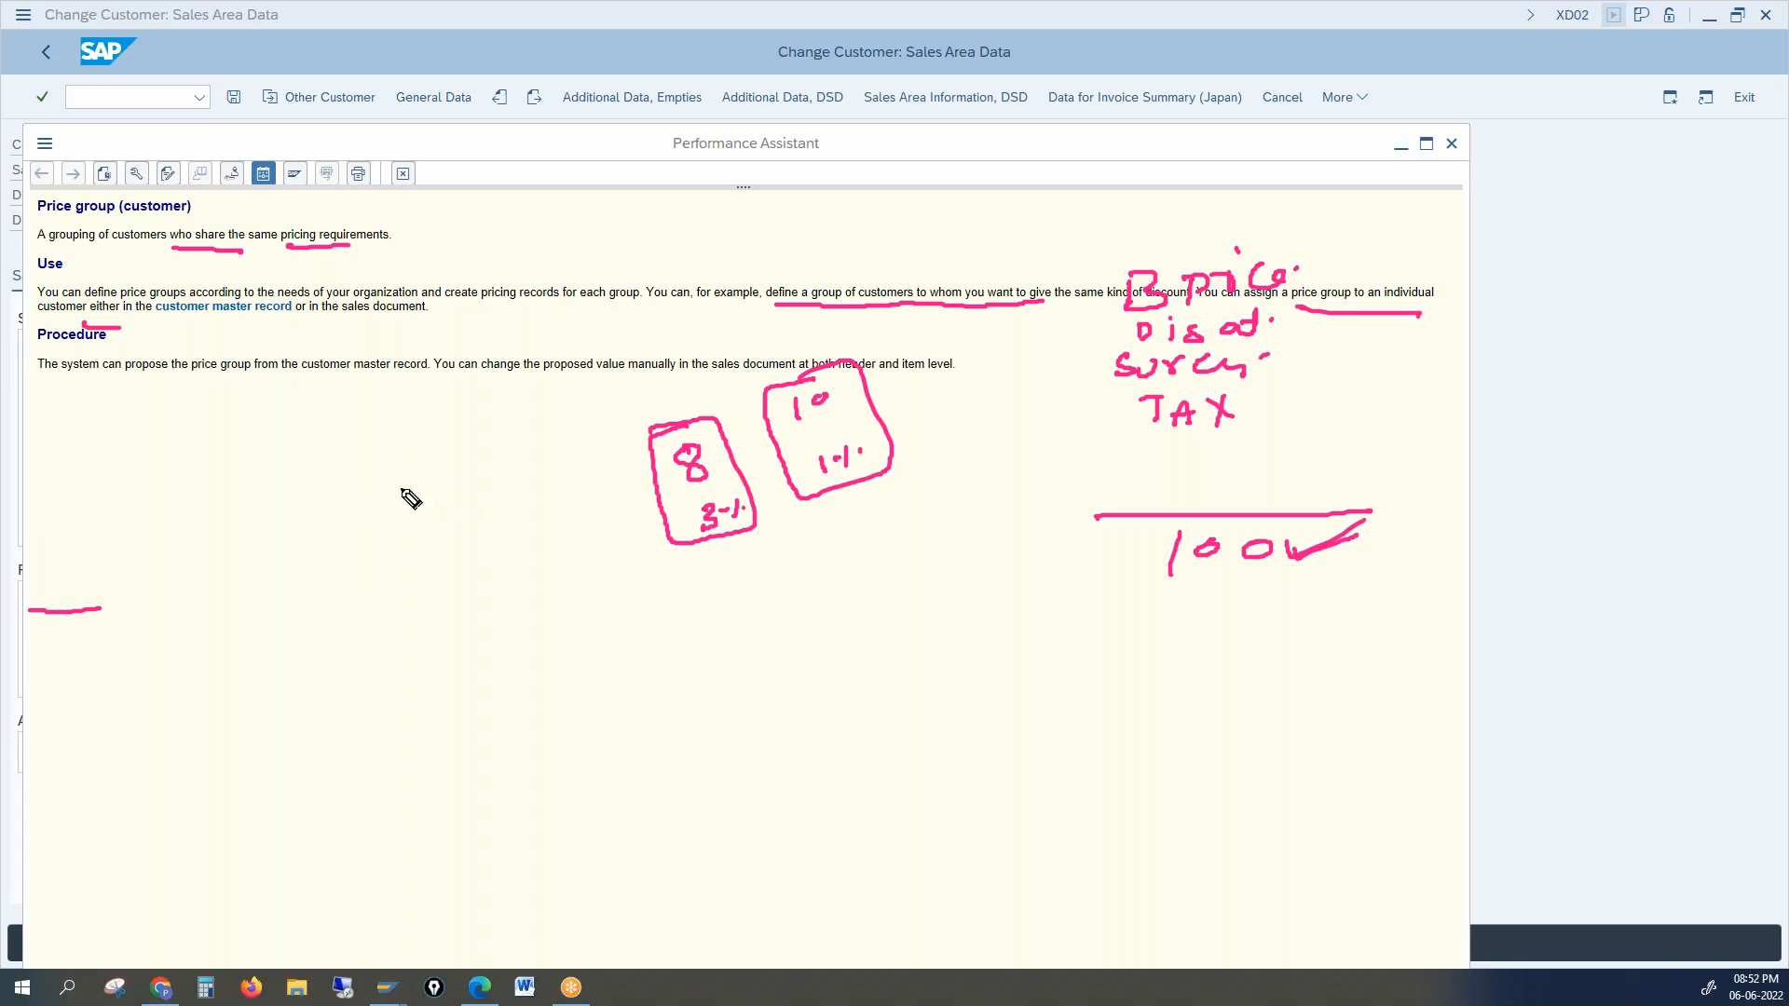
Step: Sketch a sample price of 100 with arrows to and from the groups, then clear the ink
mouse_move(255, 462)
left_mouse_down()
mouse_move(254, 510)
mouse_move(358, 468)
left_mouse_up()
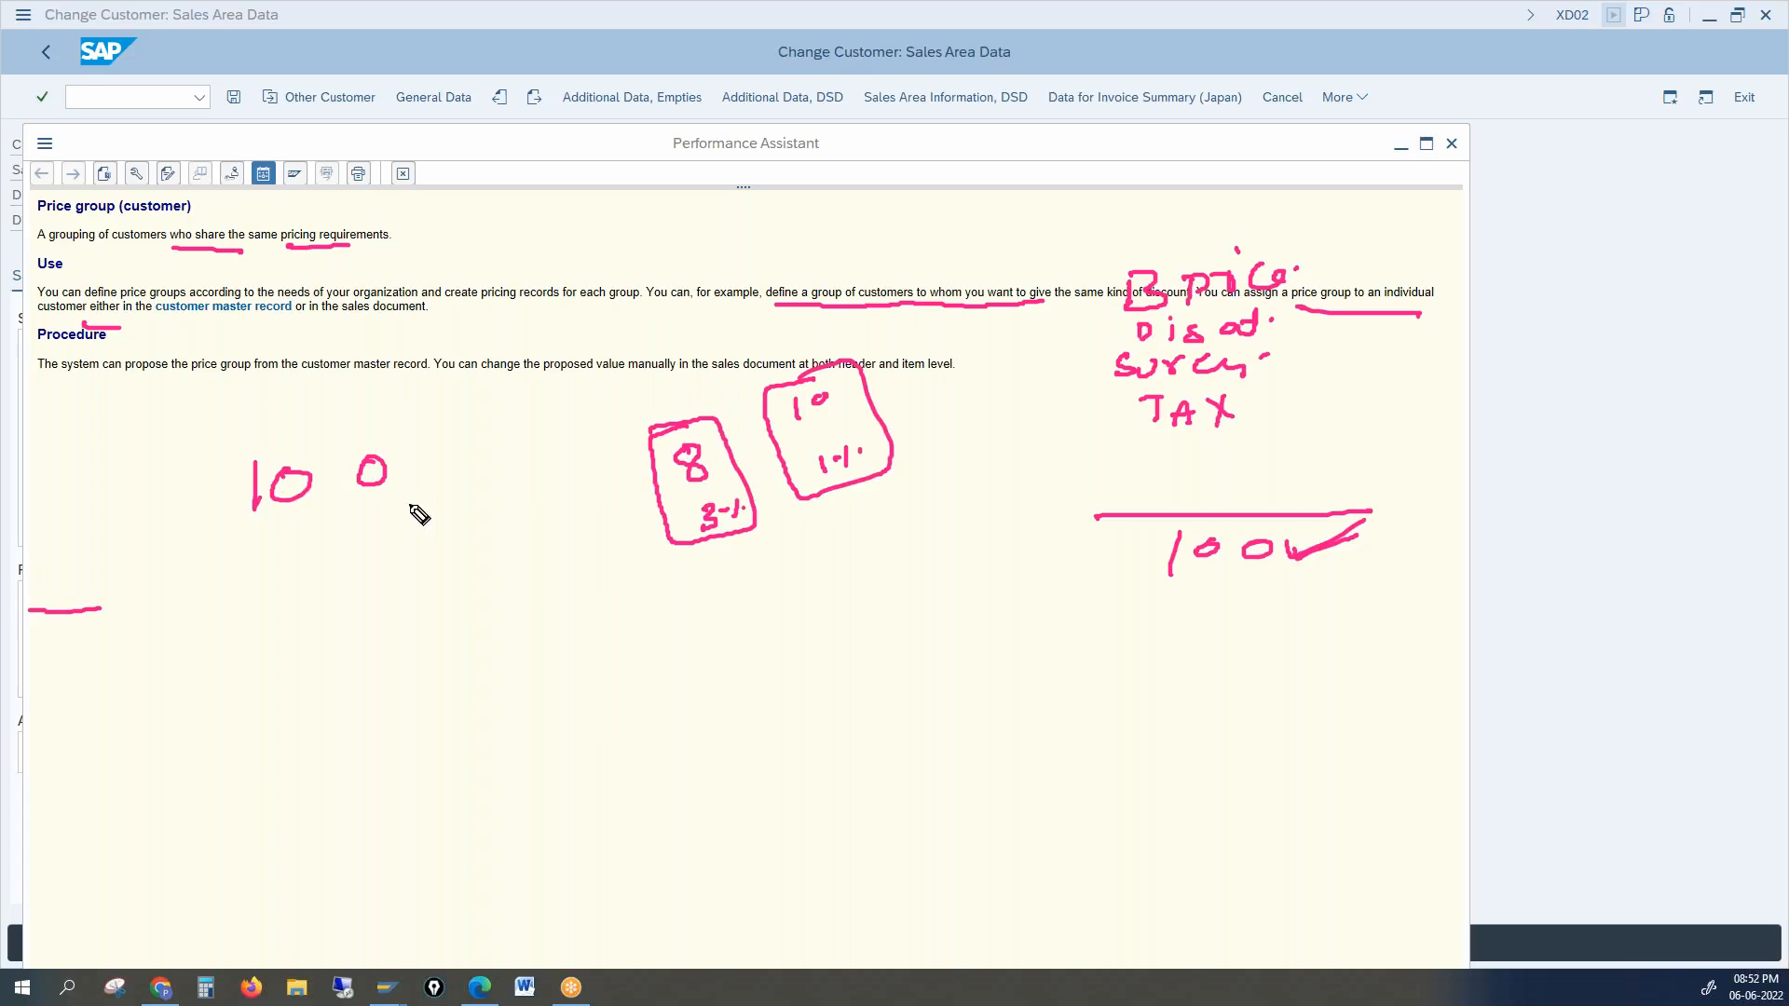
mouse_move(374, 495)
left_mouse_down()
mouse_move(463, 514)
mouse_move(639, 477)
mouse_move(626, 497)
left_mouse_up()
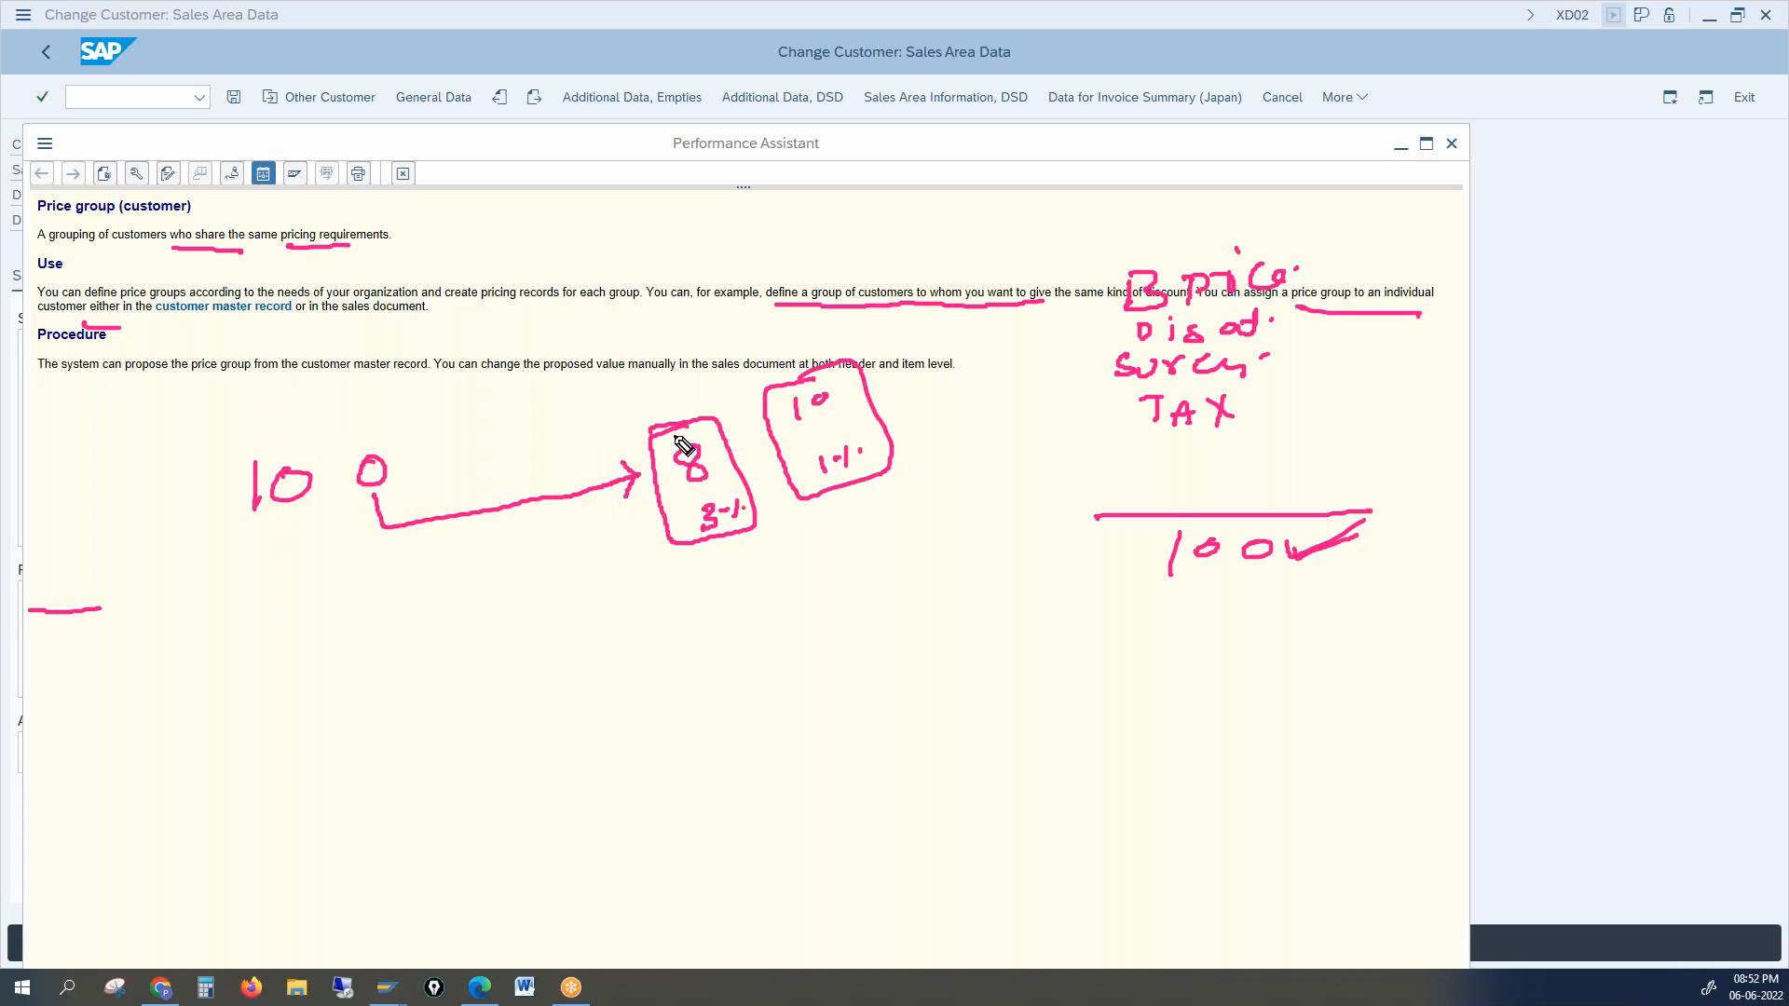
mouse_move(678, 422)
left_mouse_down()
mouse_move(405, 458)
mouse_move(428, 457)
left_mouse_up()
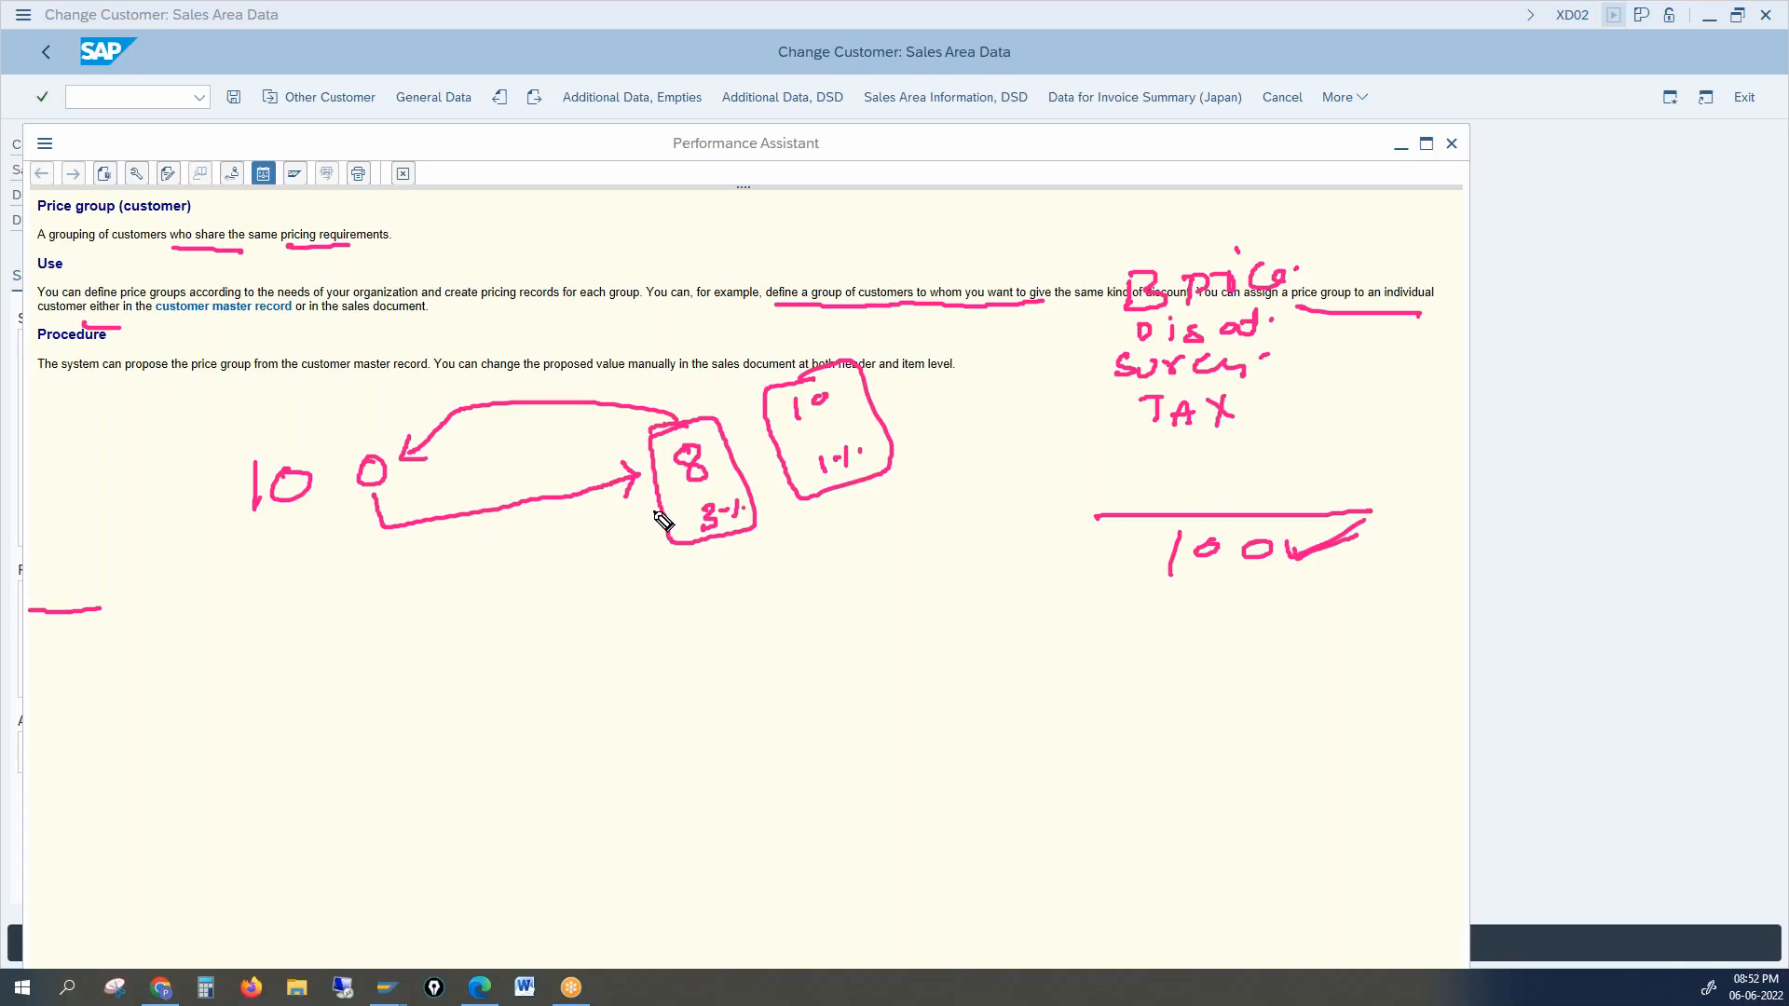
mouse_move(655, 512)
left_mouse_down()
mouse_move(379, 561)
mouse_move(379, 509)
left_mouse_up()
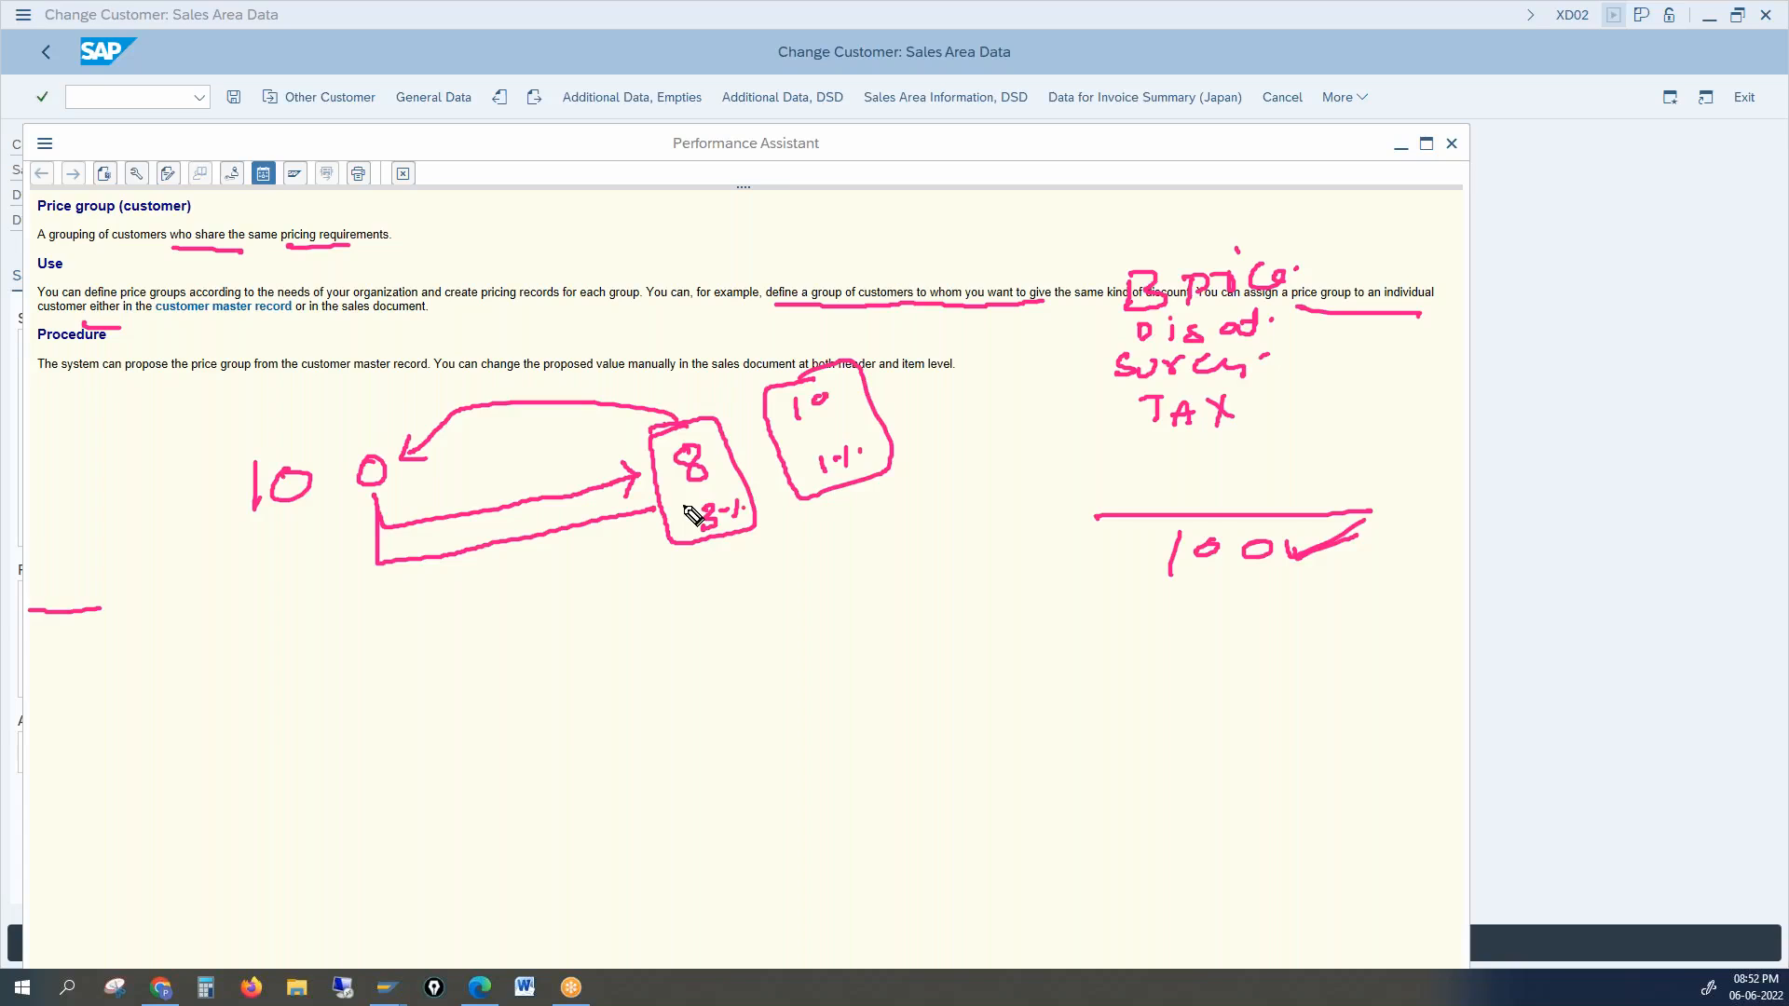
left_click(1776, 717)
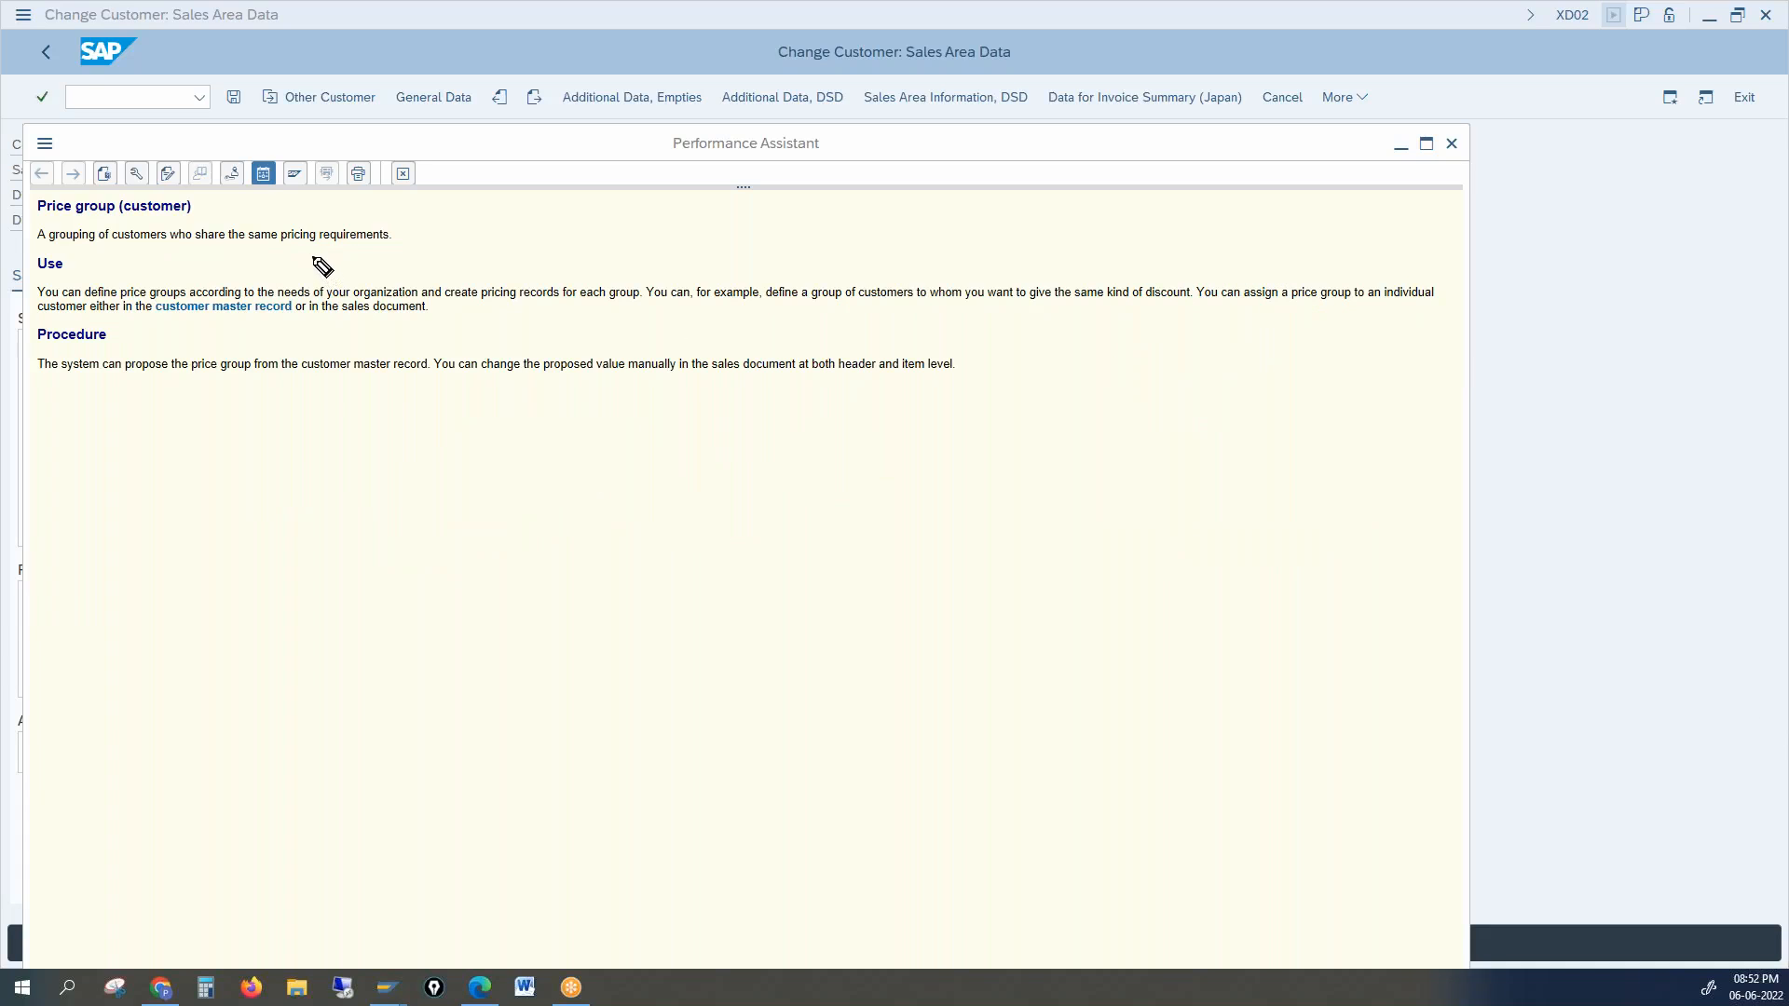
Step: Underline 'pricing requirements', 'same kind' and 'to give the same kind of discount', and mark an X below Procedure
left_click_drag(300, 244, 370, 250)
left_click_drag(1074, 301, 1131, 300)
left_click_drag(1011, 301, 1176, 299)
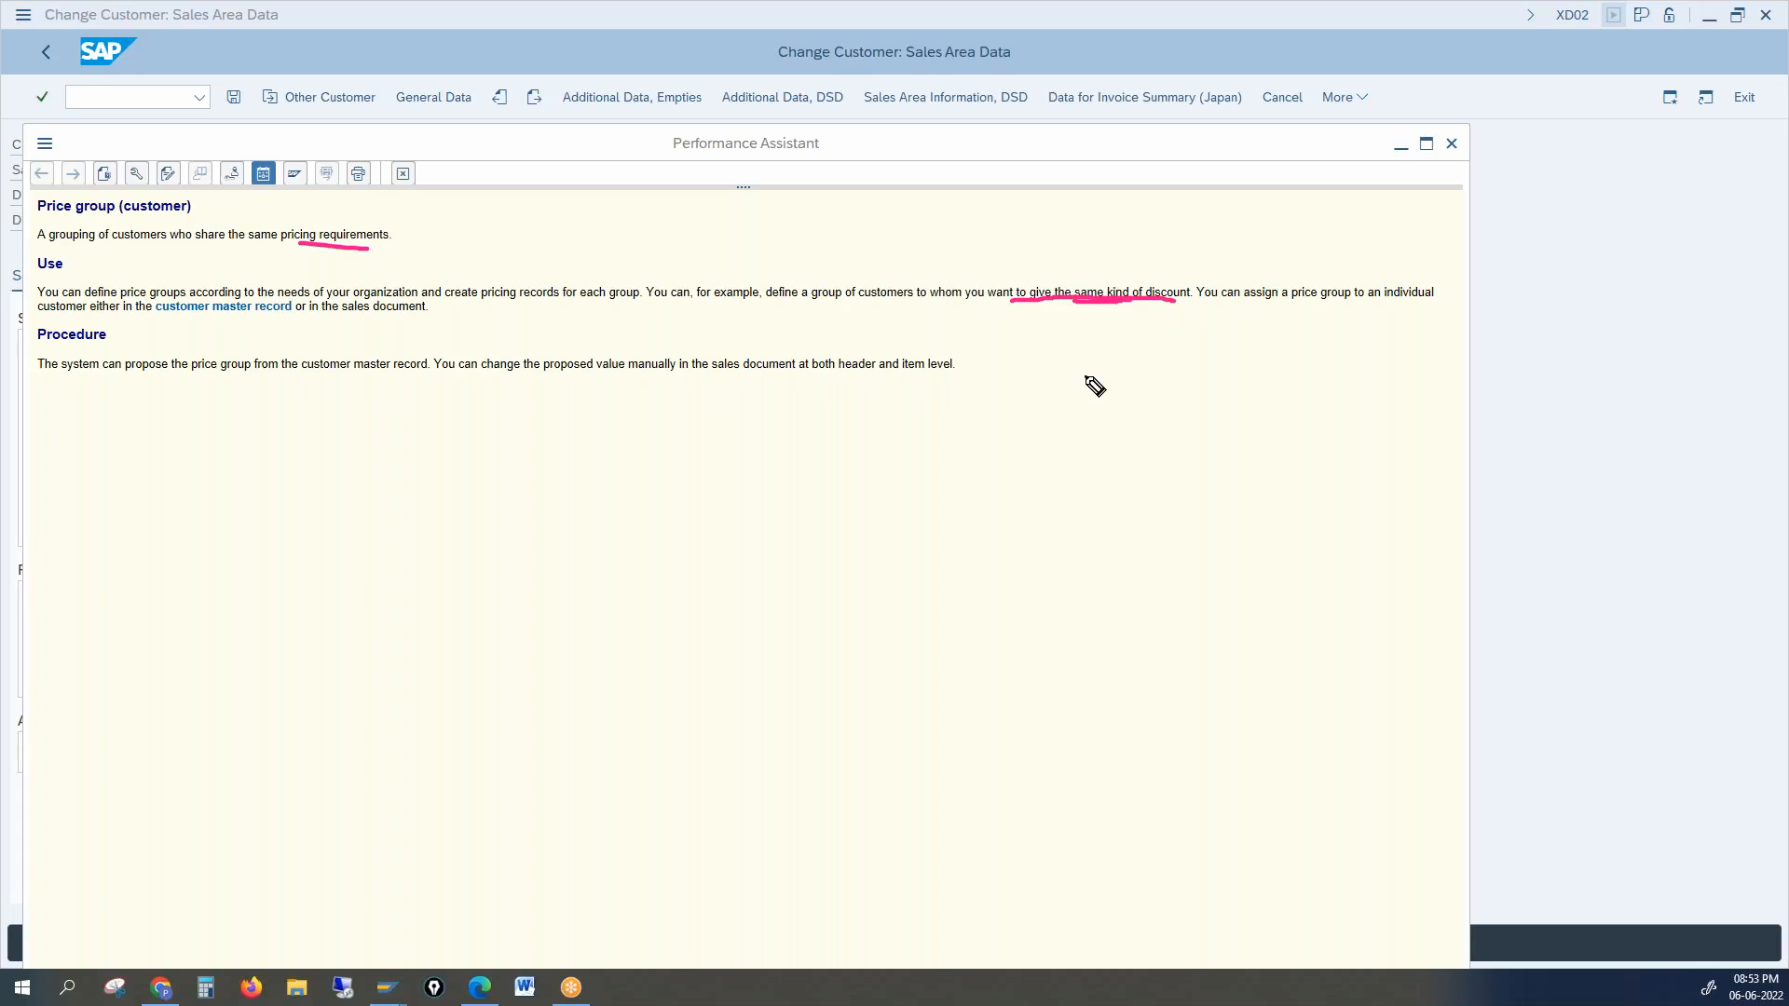
mouse_move(893, 445)
left_mouse_down()
mouse_move(917, 462)
mouse_move(892, 468)
mouse_move(942, 463)
left_mouse_up()
Step: Clear the annotations, close the Price group help and return to the sales area form
left_click(1776, 631)
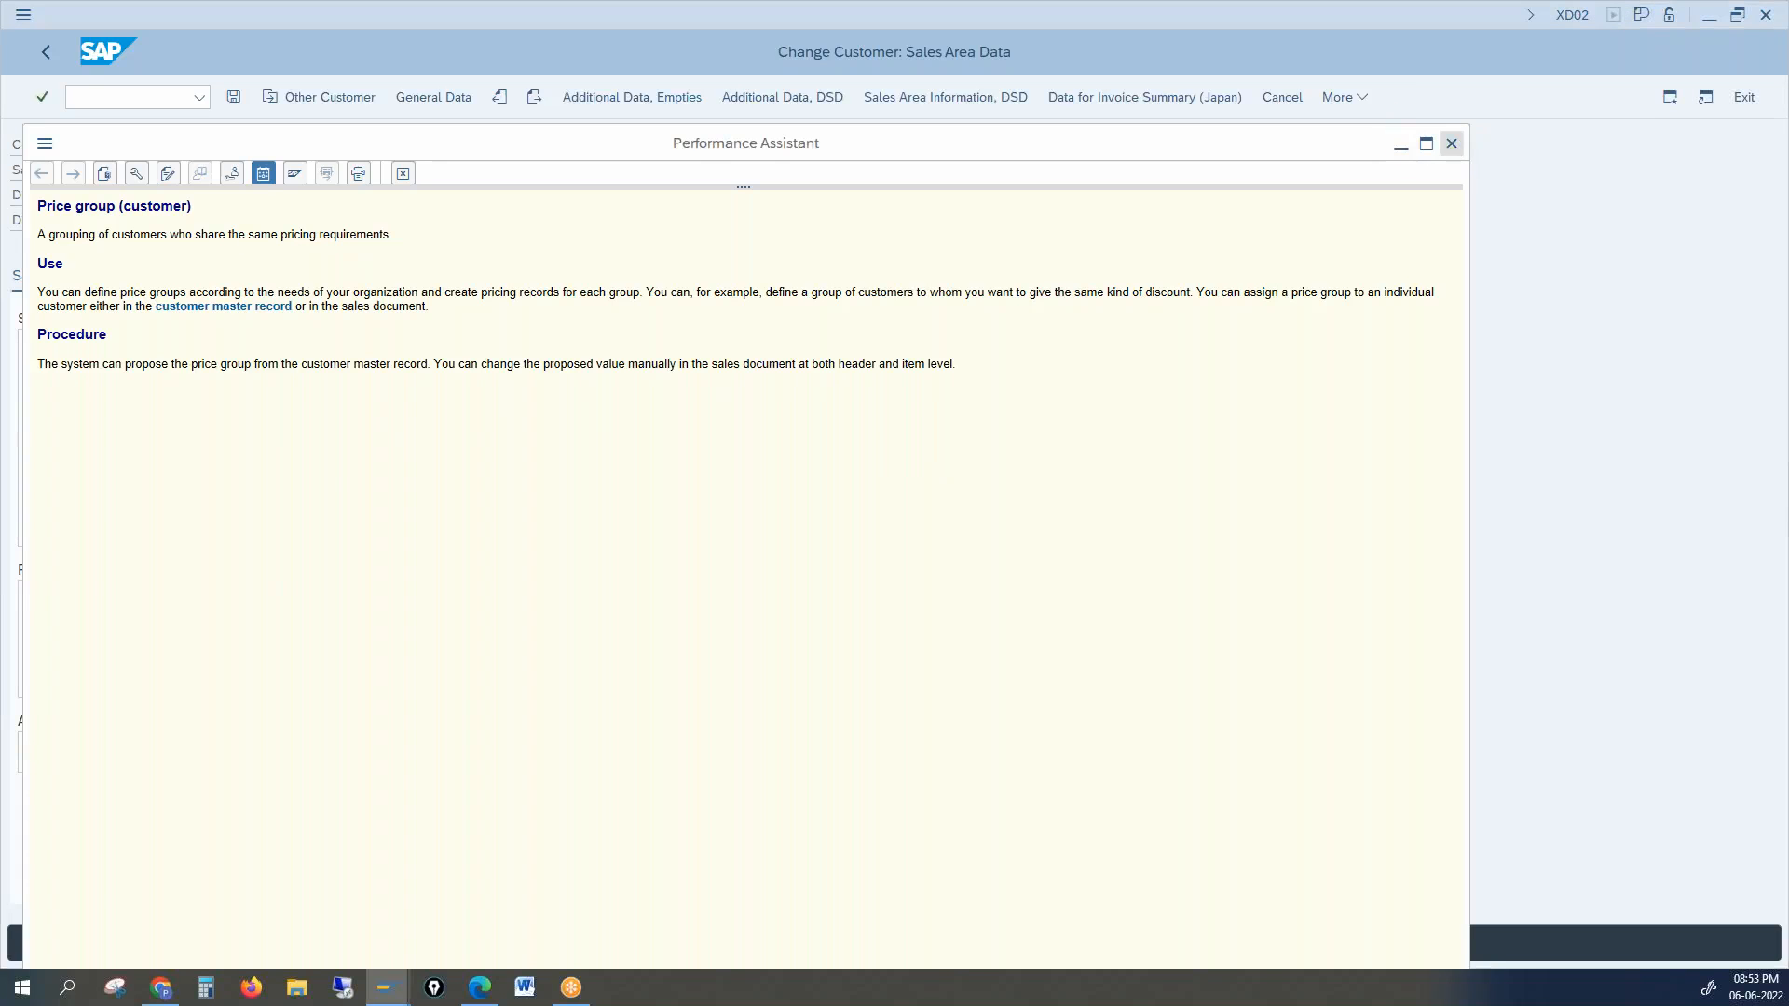
left_click(1452, 143)
left_click(151, 596)
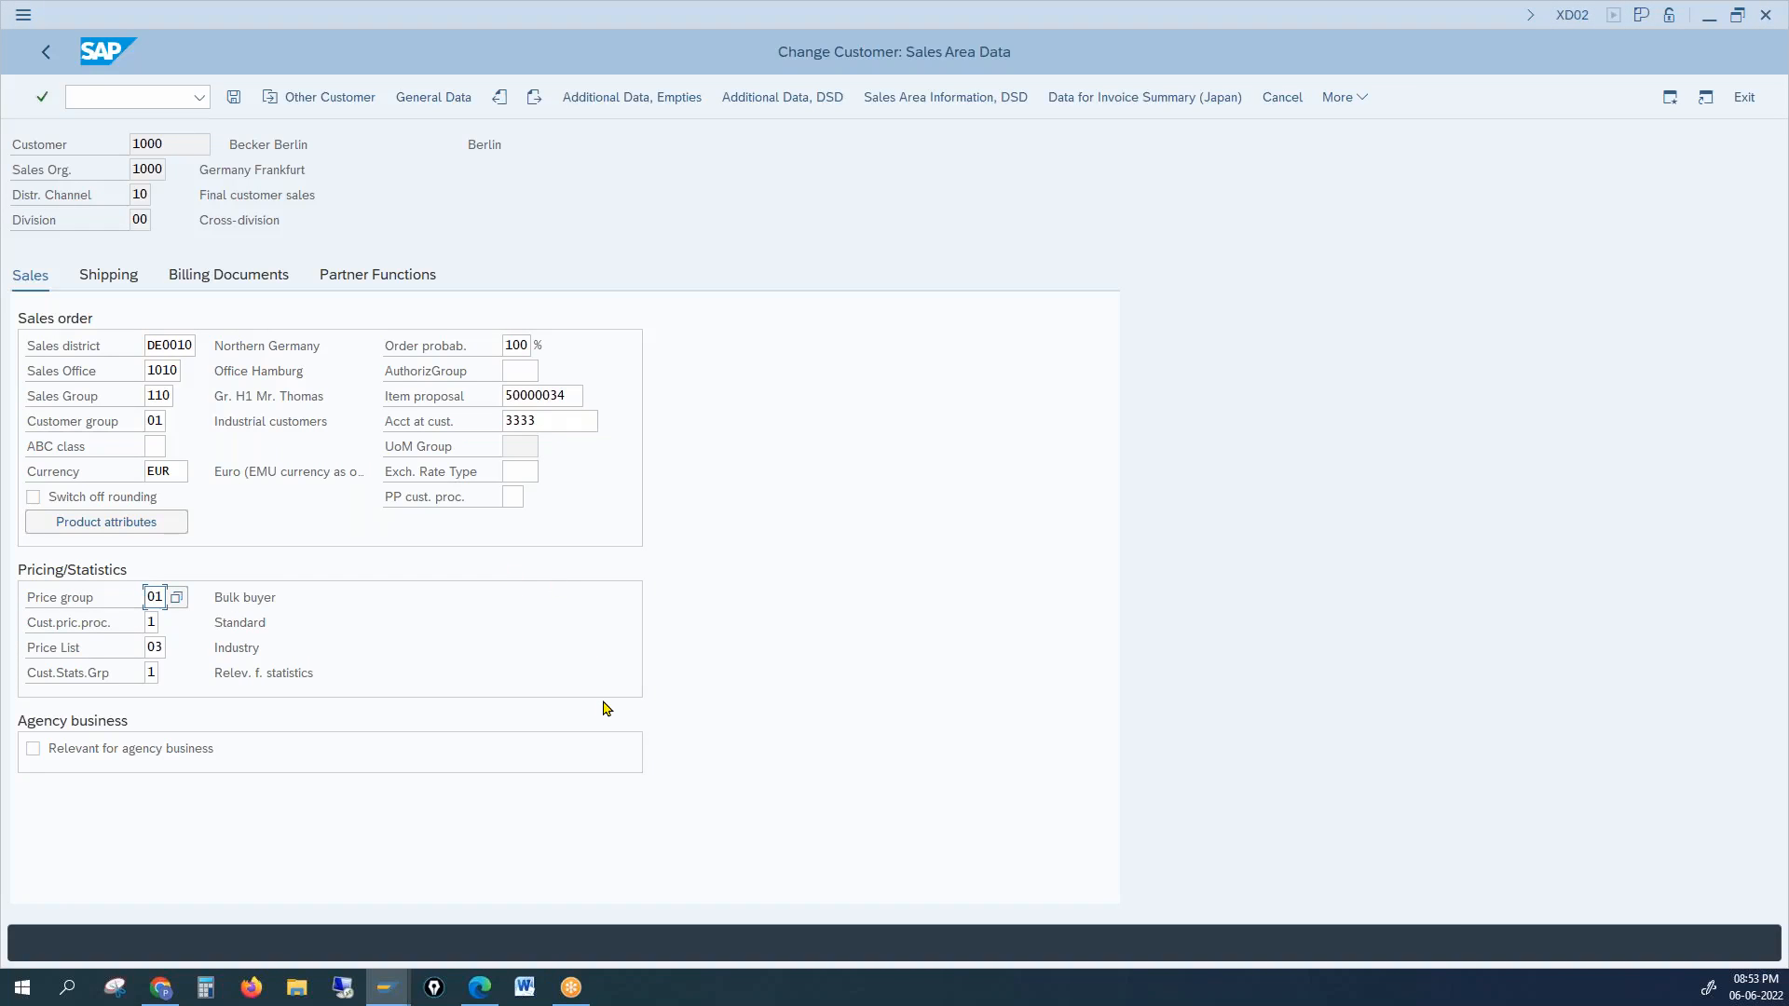
key("alt+Tab")
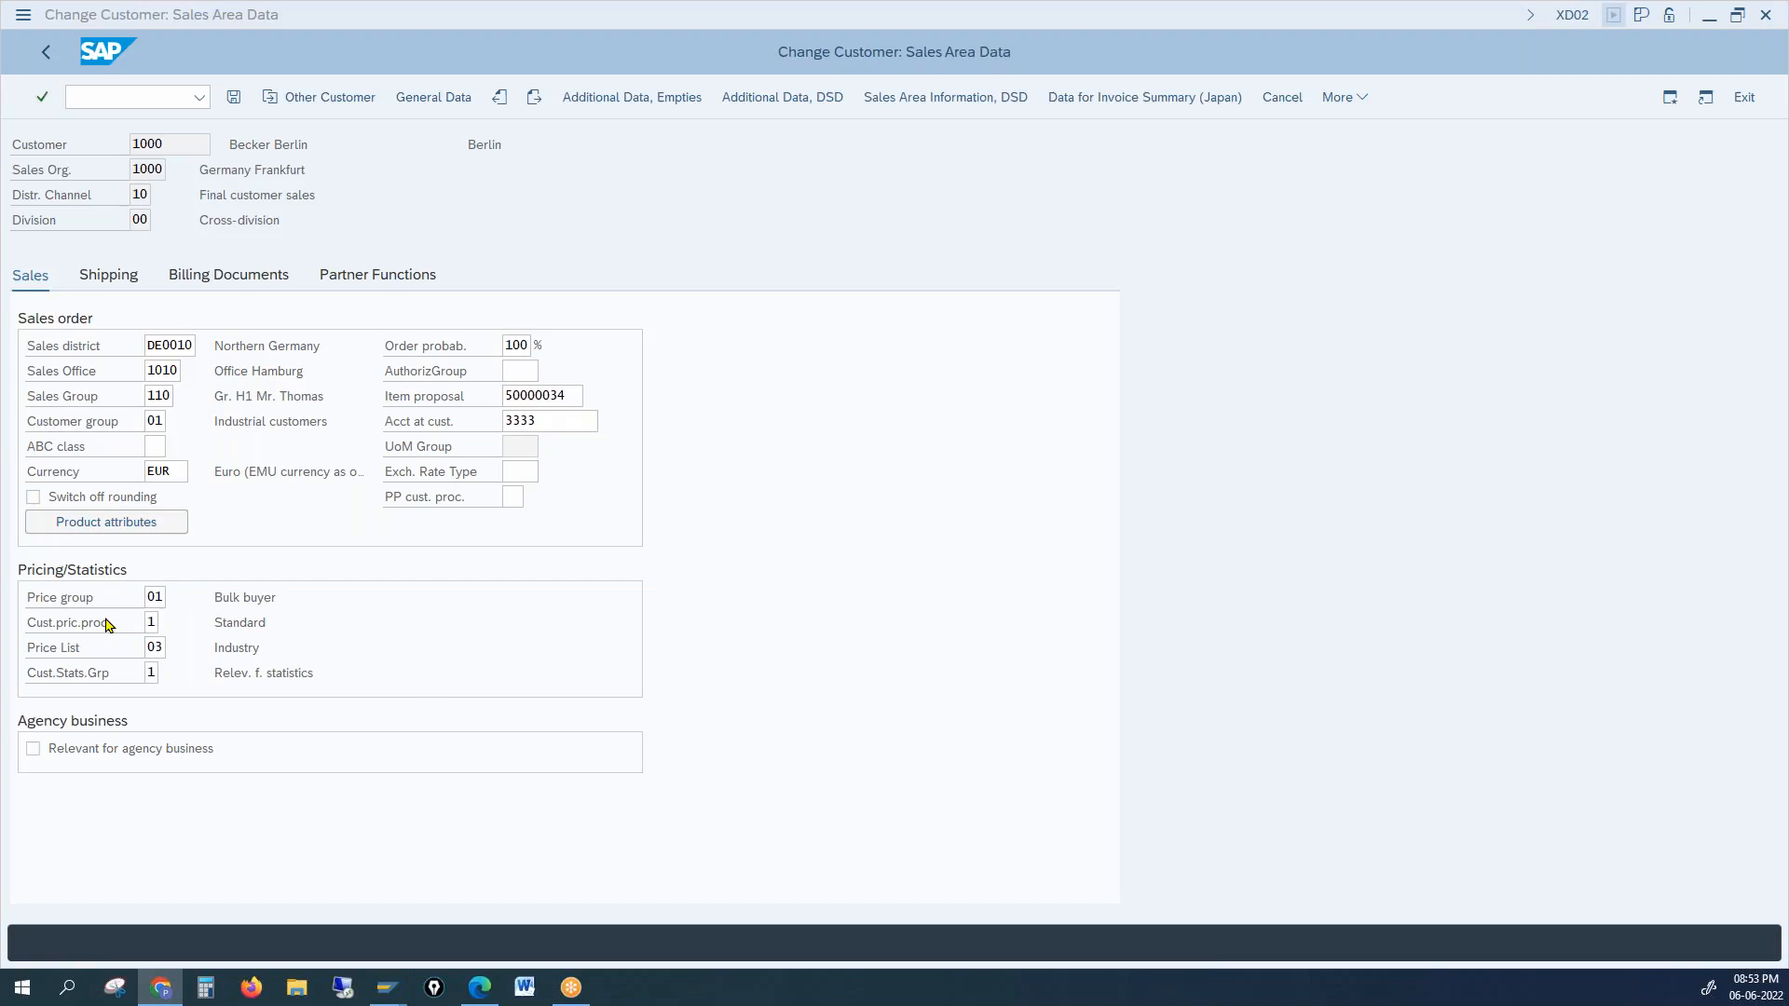
left_click(159, 598)
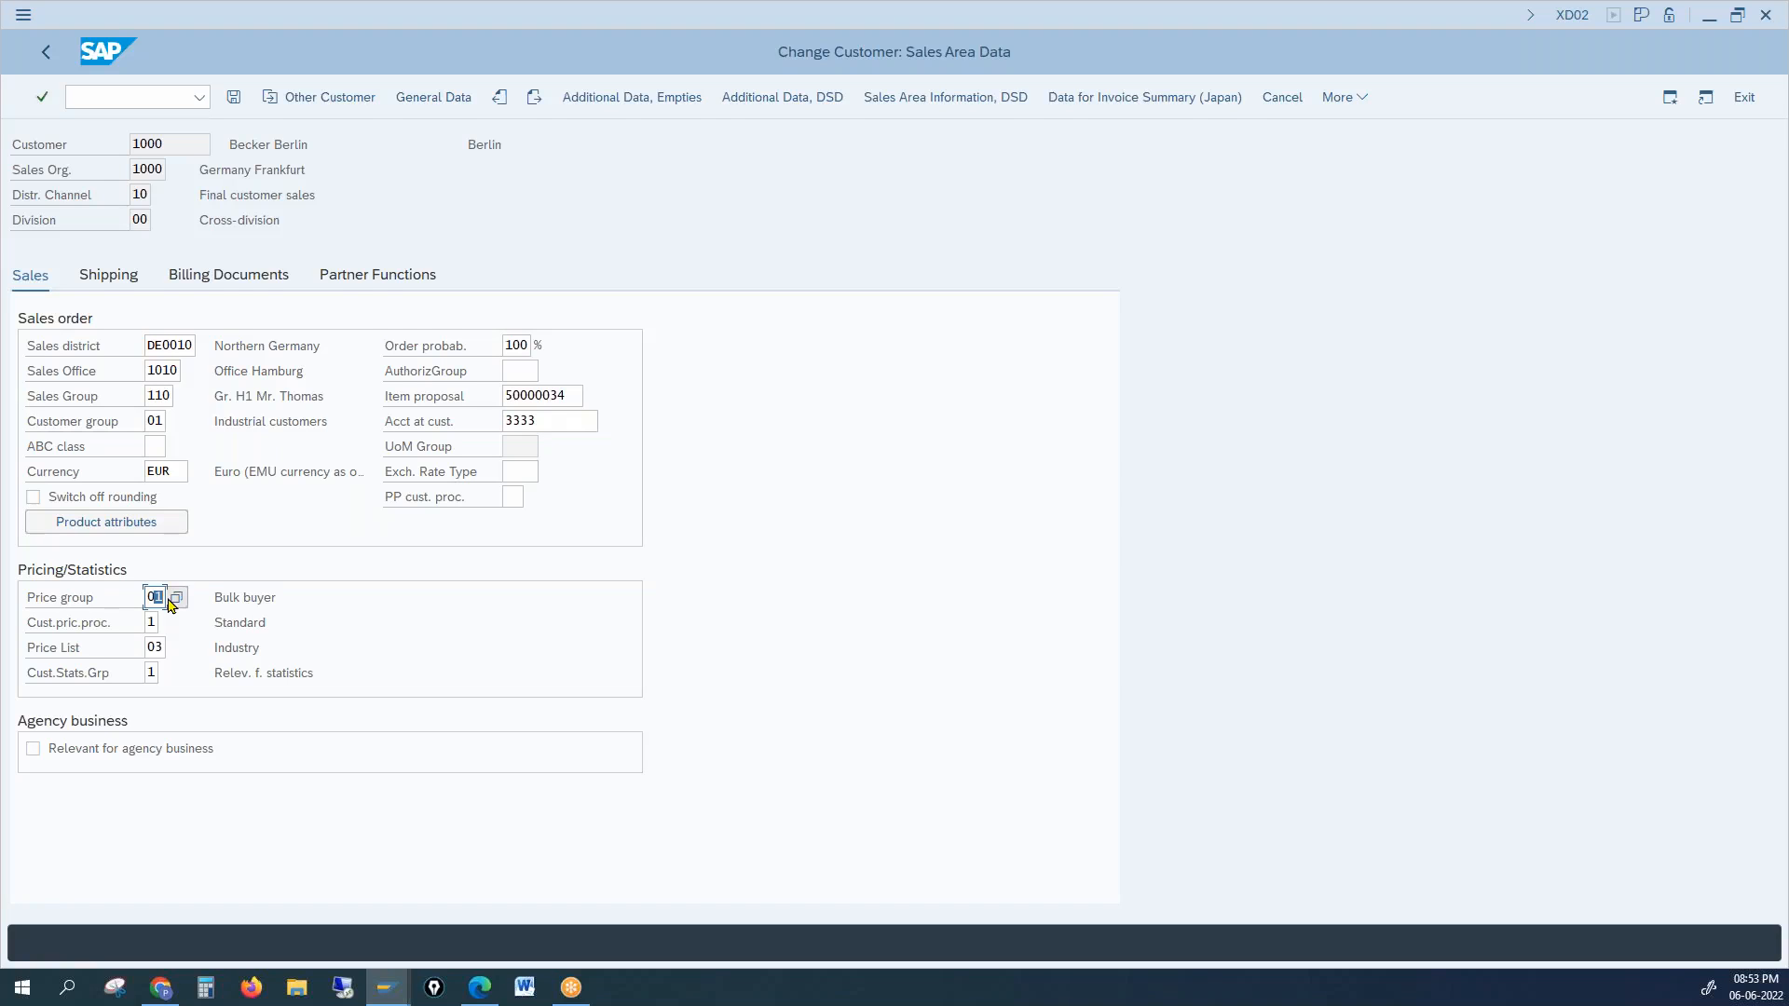
left_click(150, 623)
key("alt+Tab")
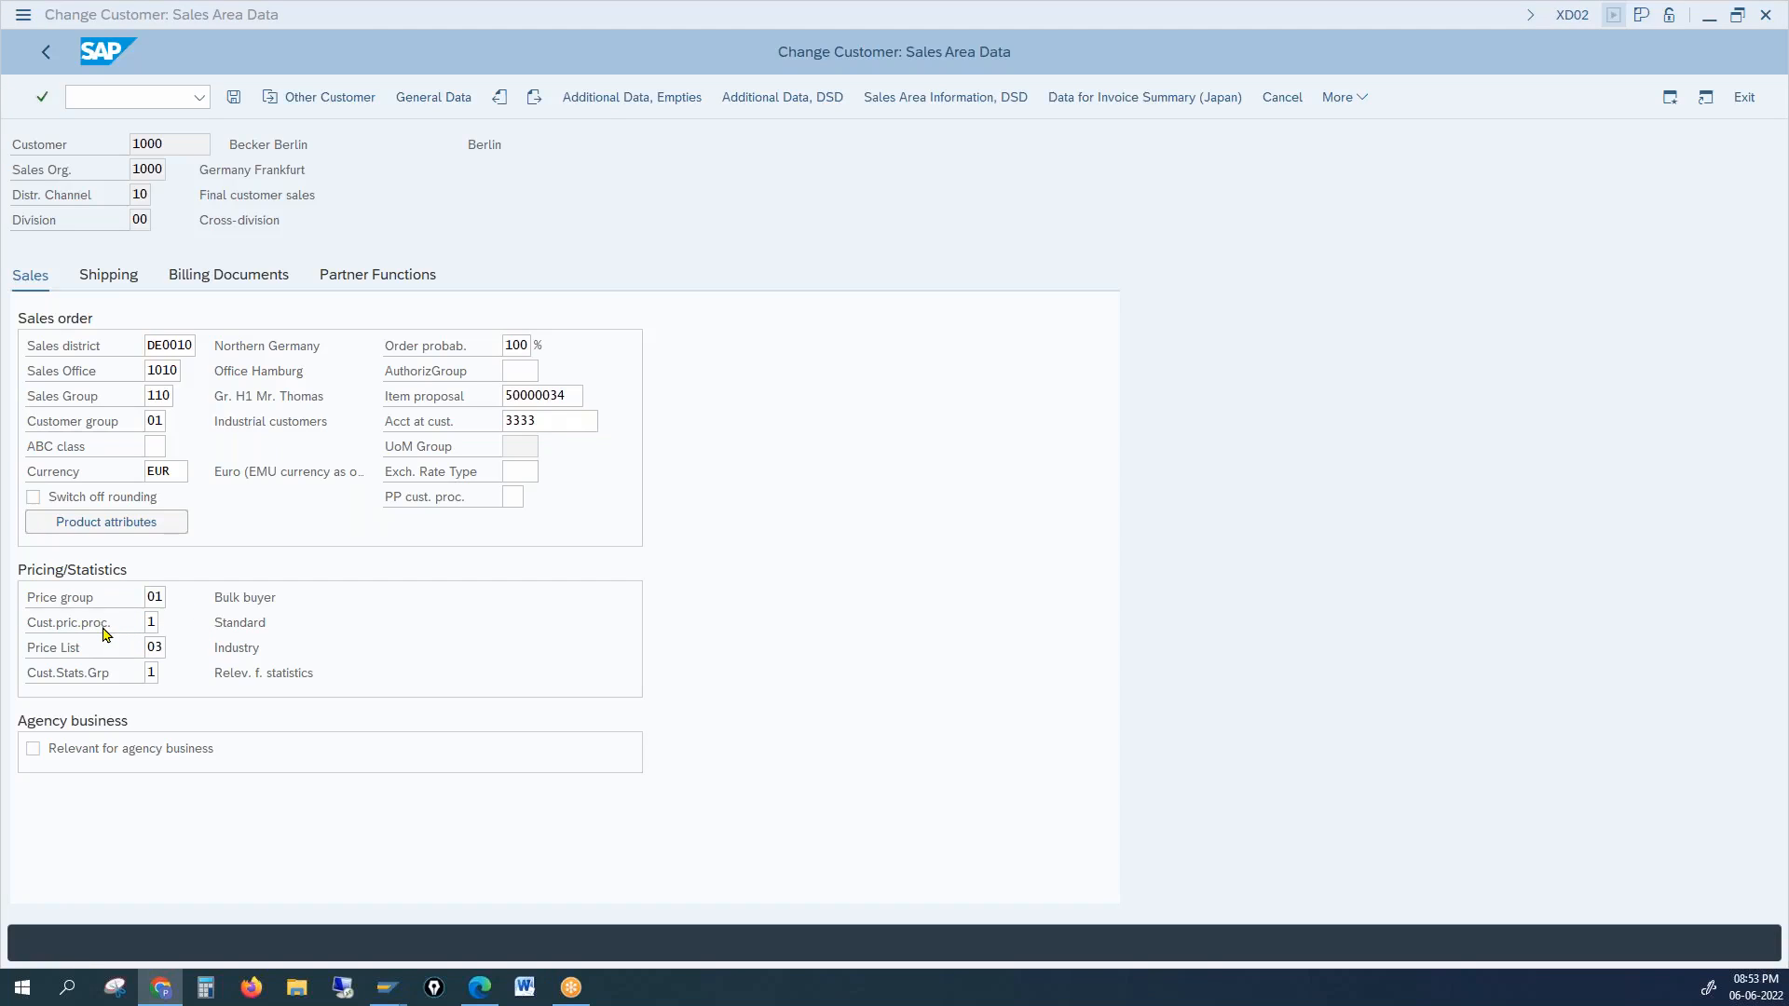
left_click(149, 623)
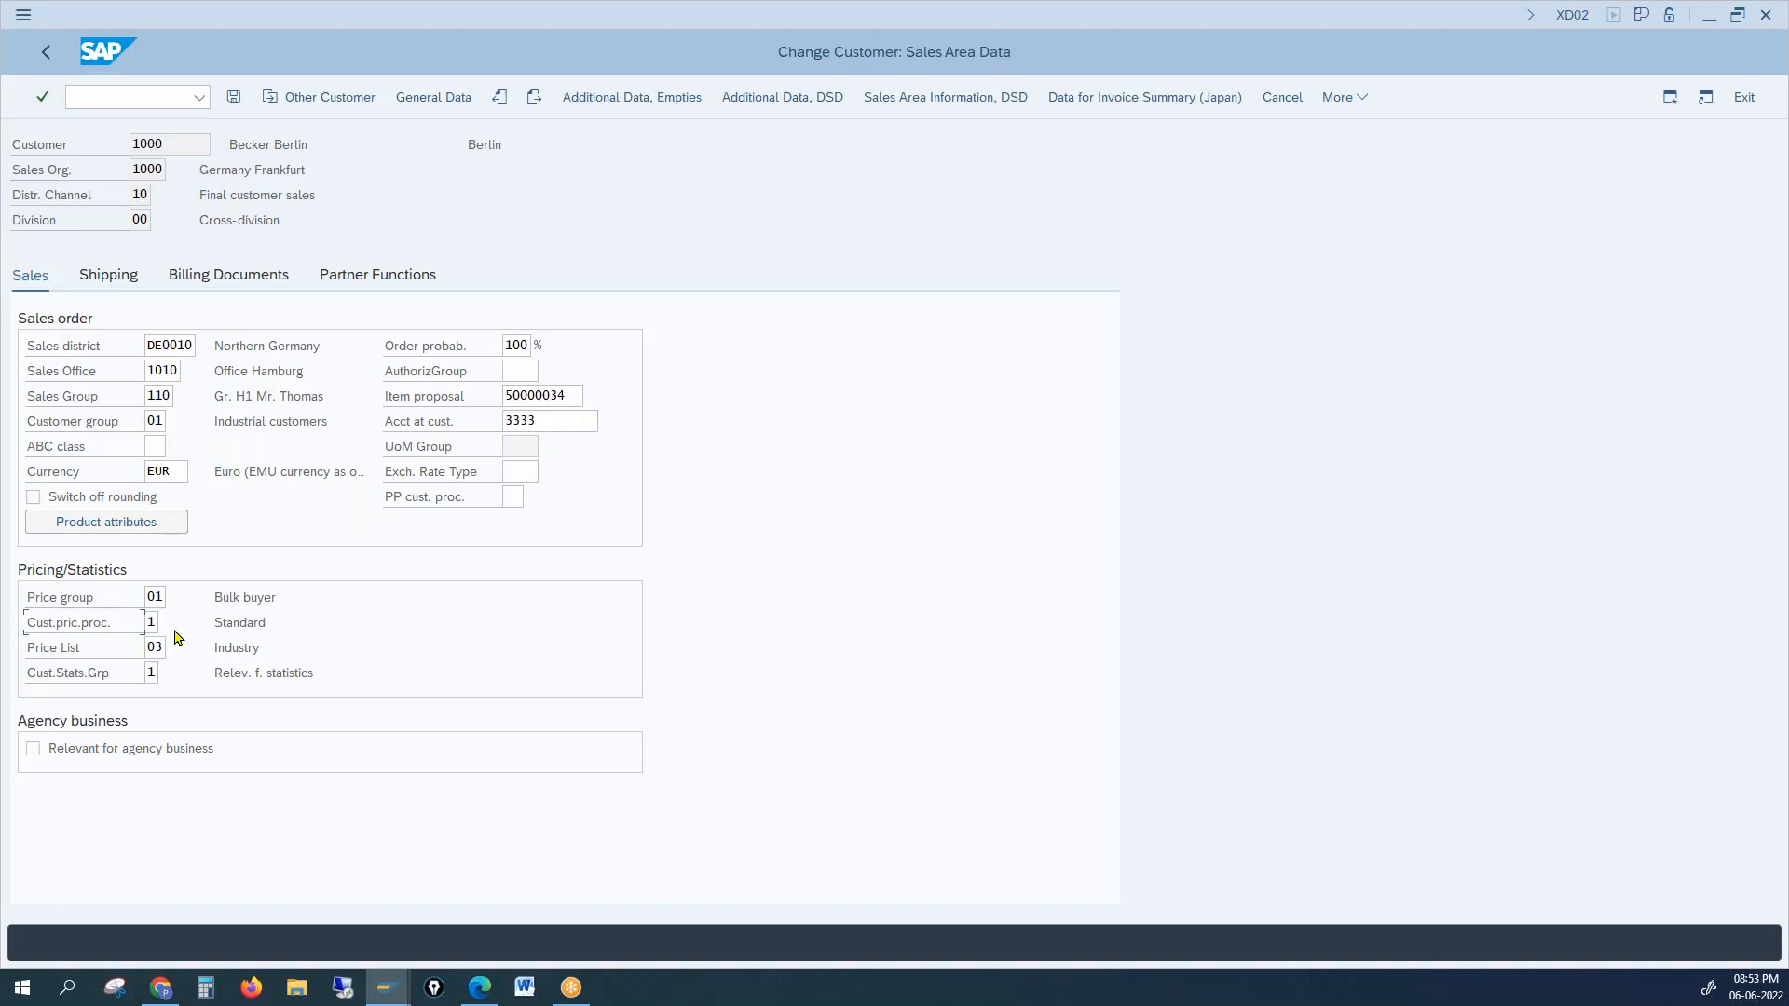
left_click(72, 651)
left_click(154, 646)
key("F4")
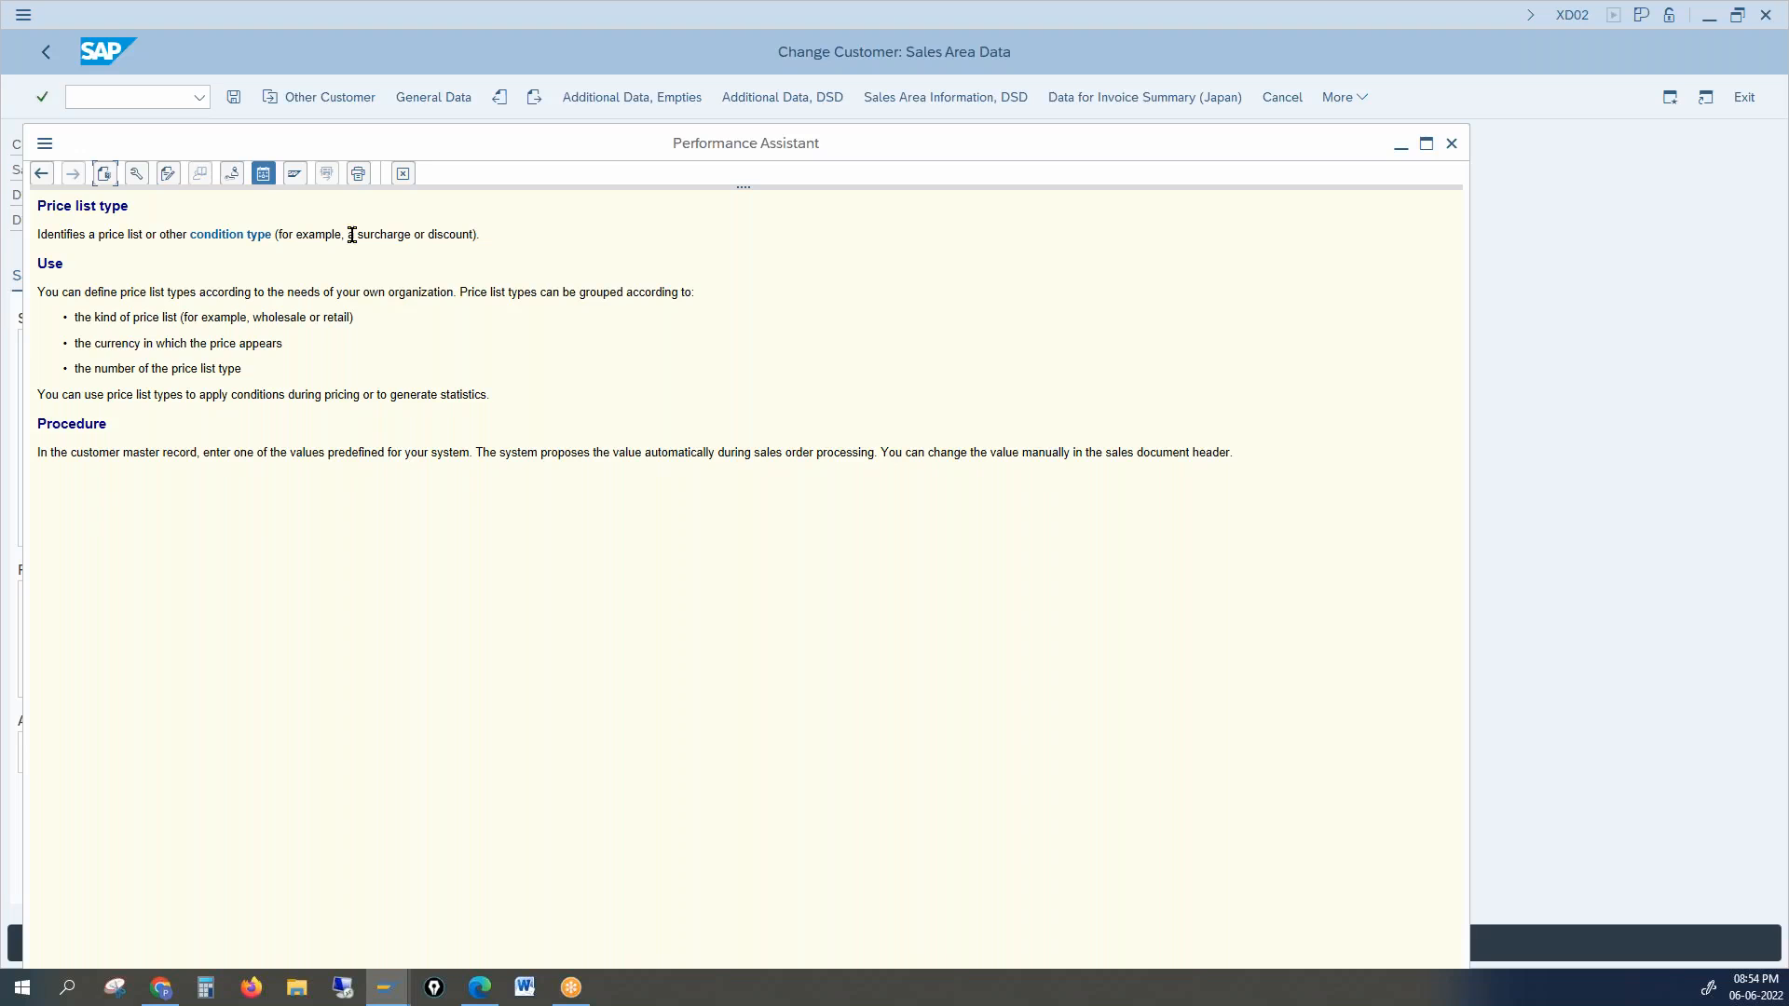
double_click(359, 234)
left_click(375, 269)
left_click_drag(428, 233, 460, 230)
left_click_drag(491, 292, 563, 292)
left_click_drag(234, 318, 344, 321)
left_click(360, 248)
left_click(1451, 144)
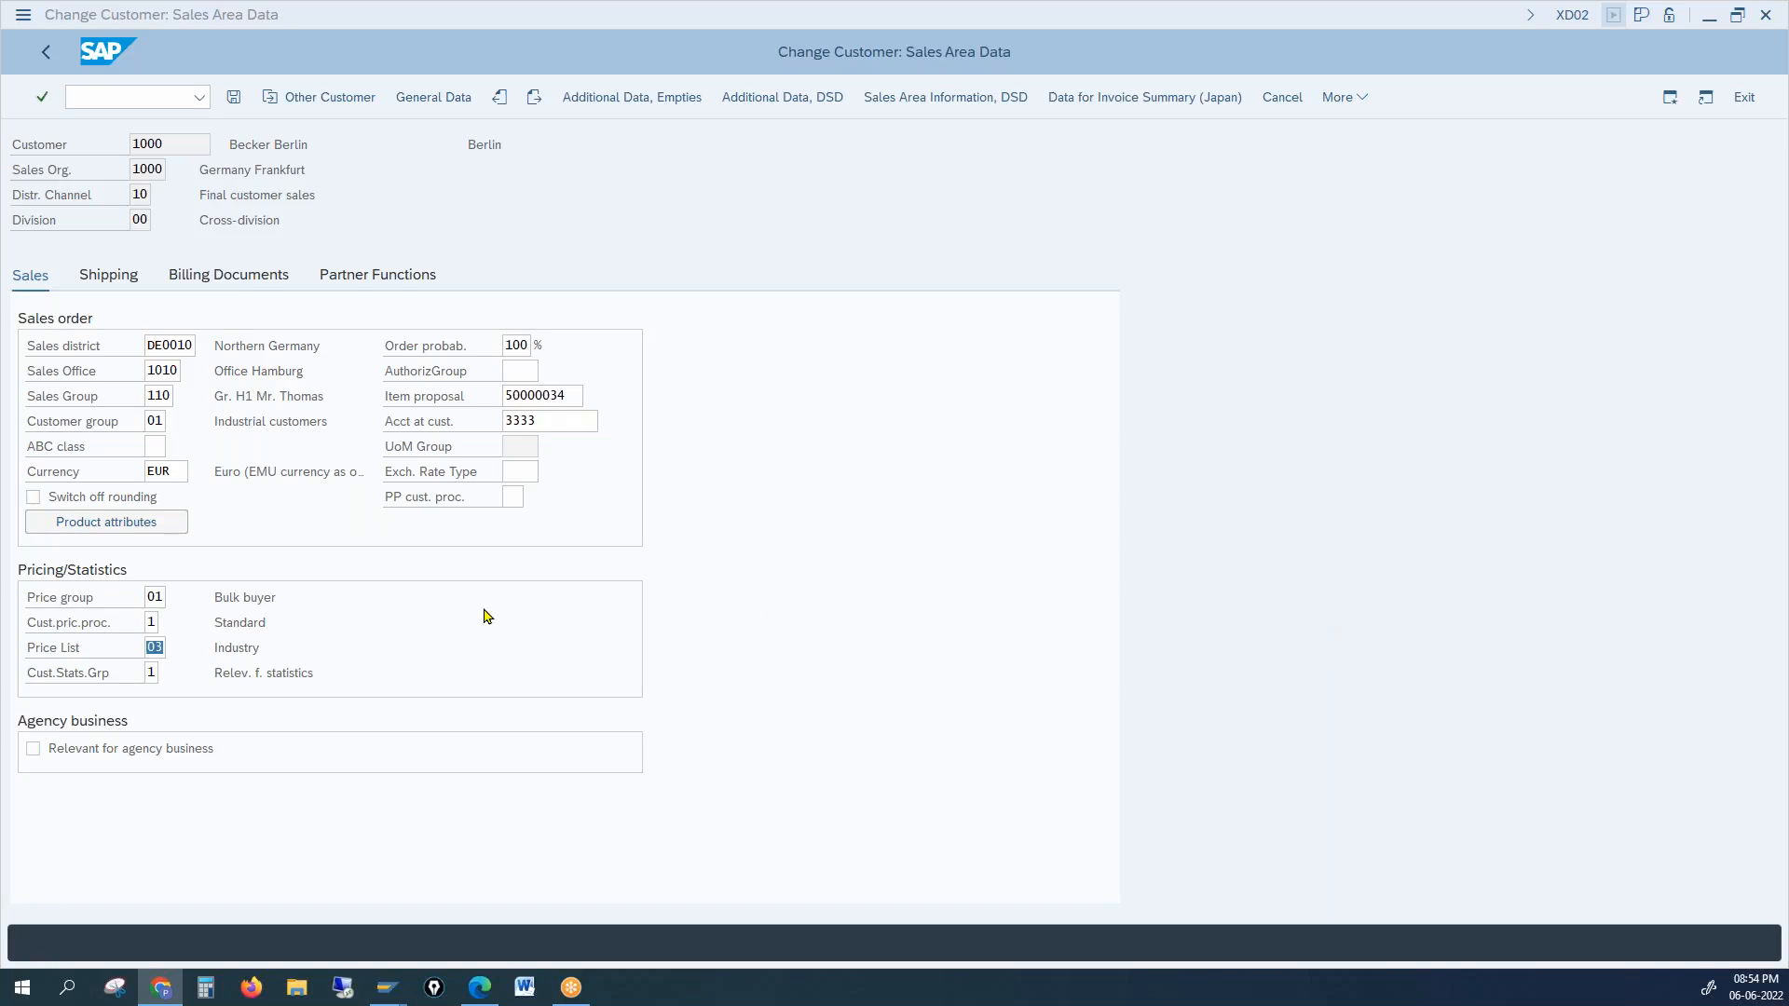
left_click(146, 649)
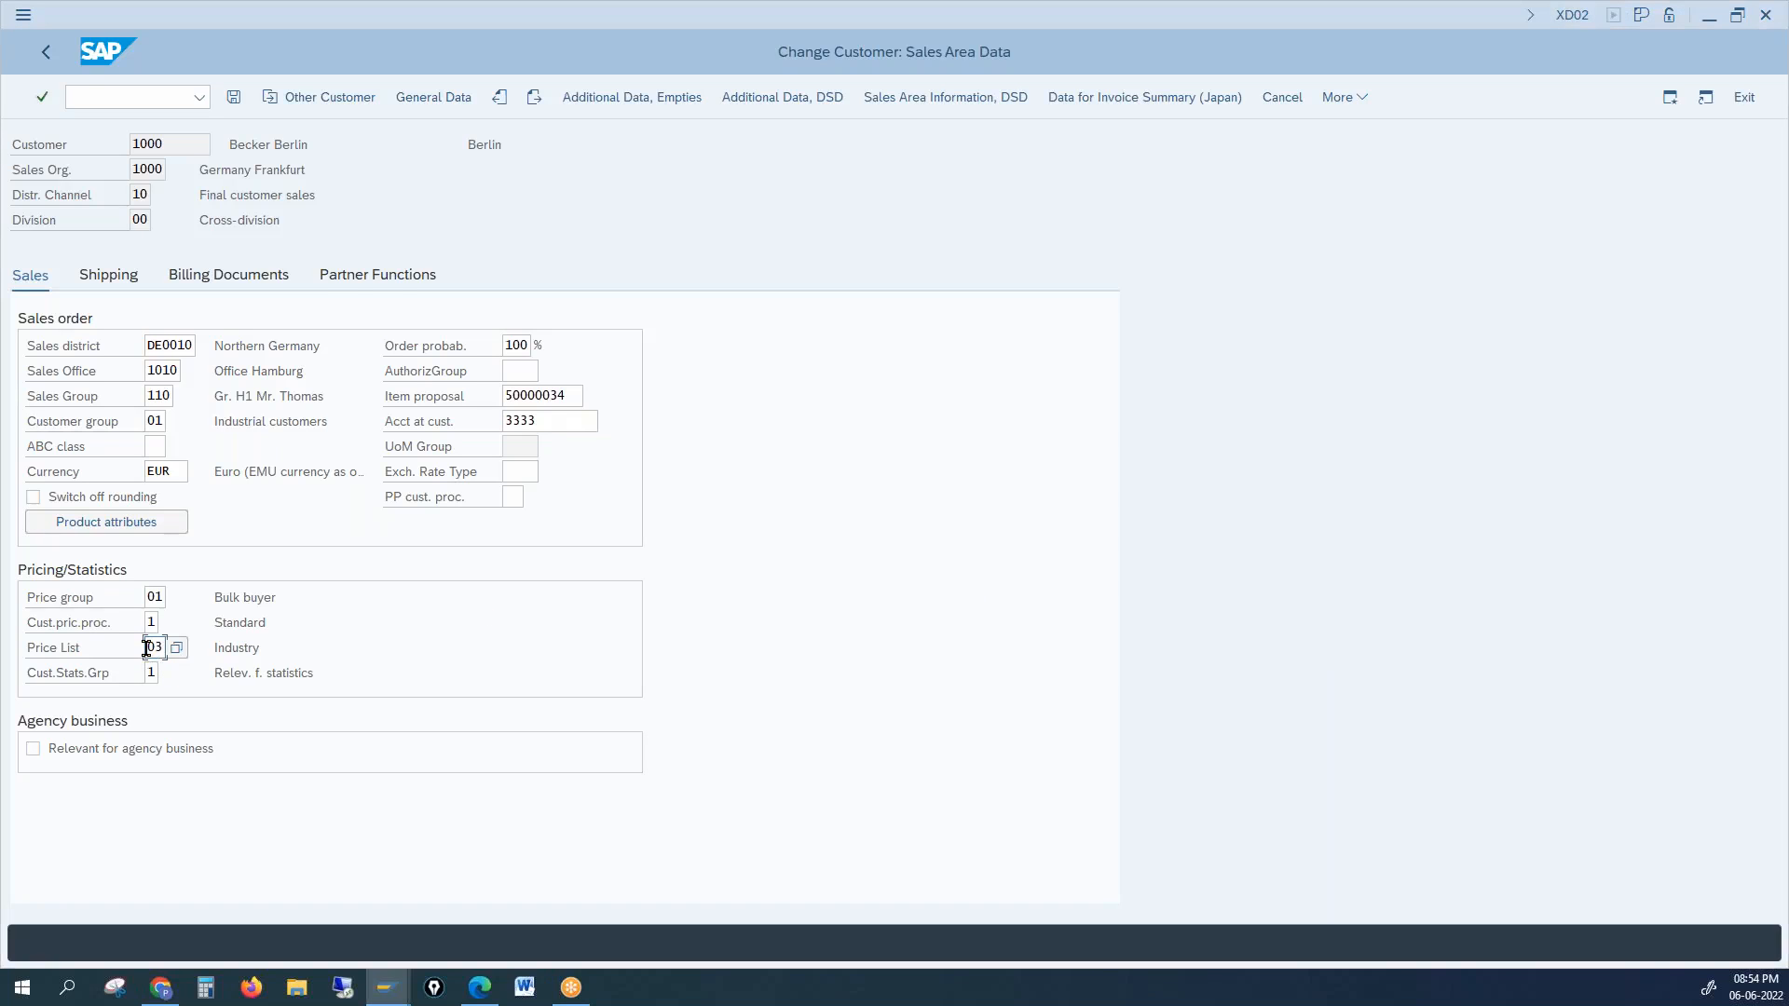
double_click(162, 647)
left_click(80, 674)
key("alt+Tab")
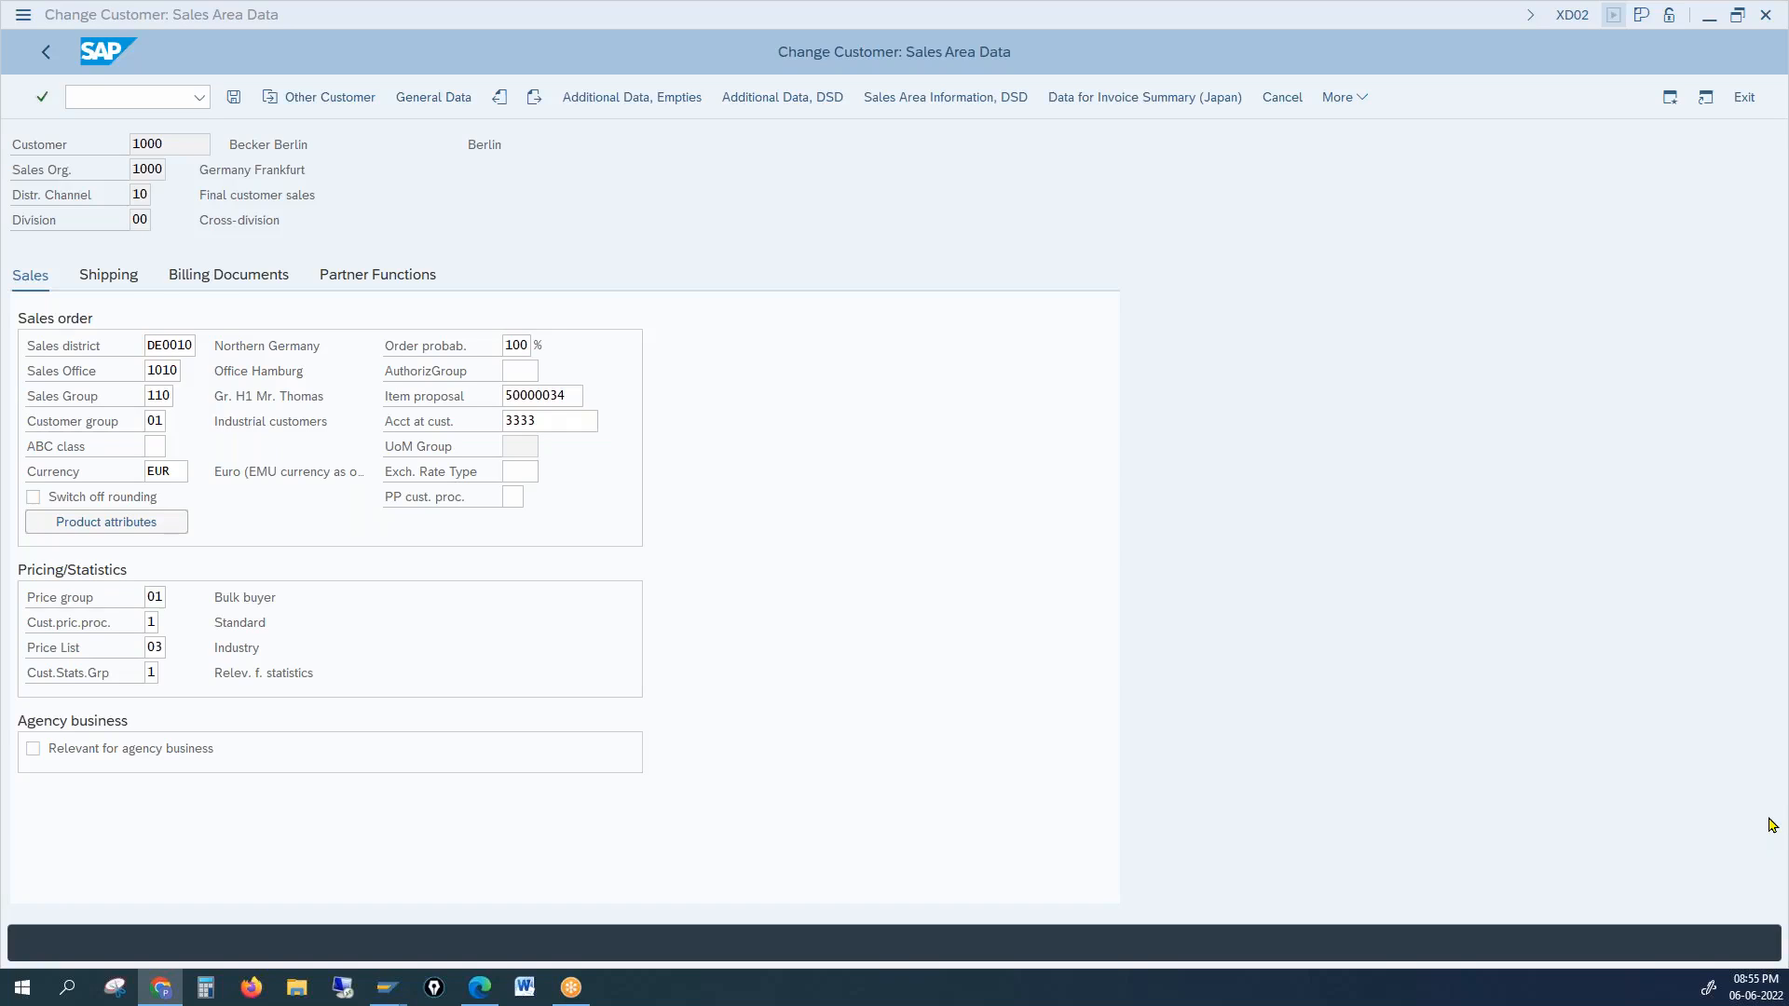
left_click_drag(213, 670, 301, 669)
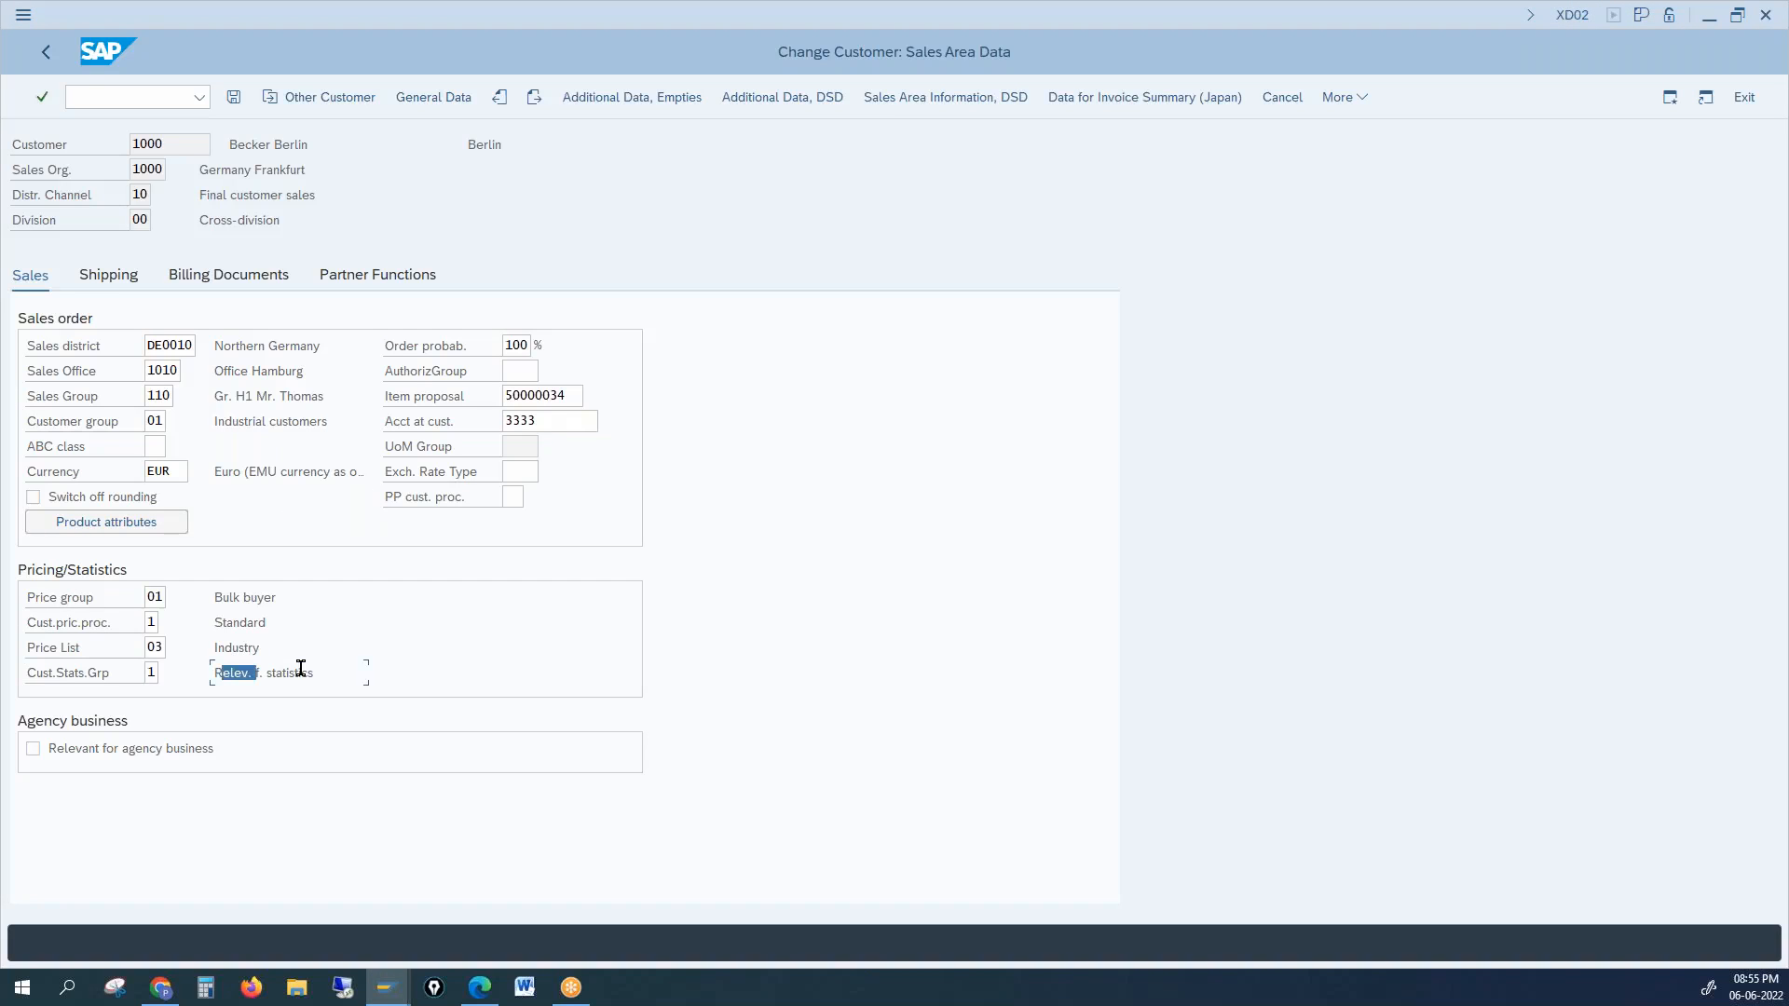
left_click_drag(184, 140, 121, 138)
left_click(152, 673)
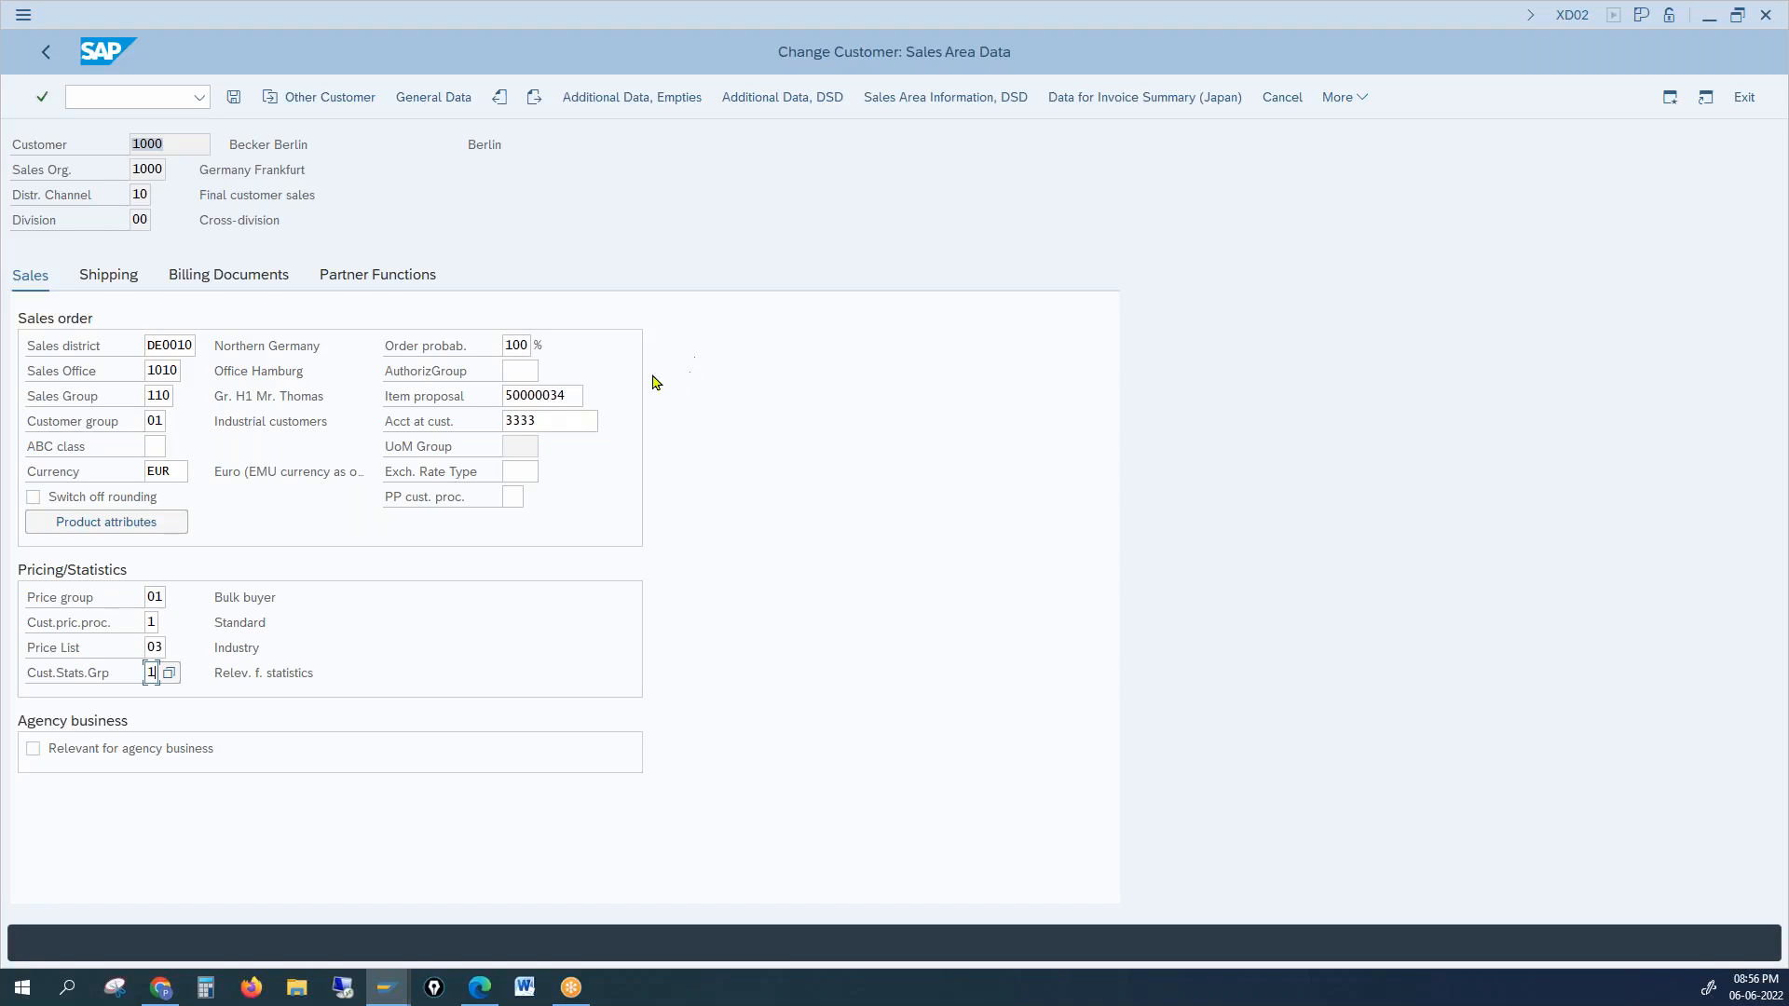
Step: With the screen pen, write an underlined '10' on the right and draw check marks near the Sales tab
left_click(1670, 436)
mouse_move(1327, 429)
left_mouse_down()
mouse_move(1324, 465)
mouse_move(1356, 445)
left_mouse_up()
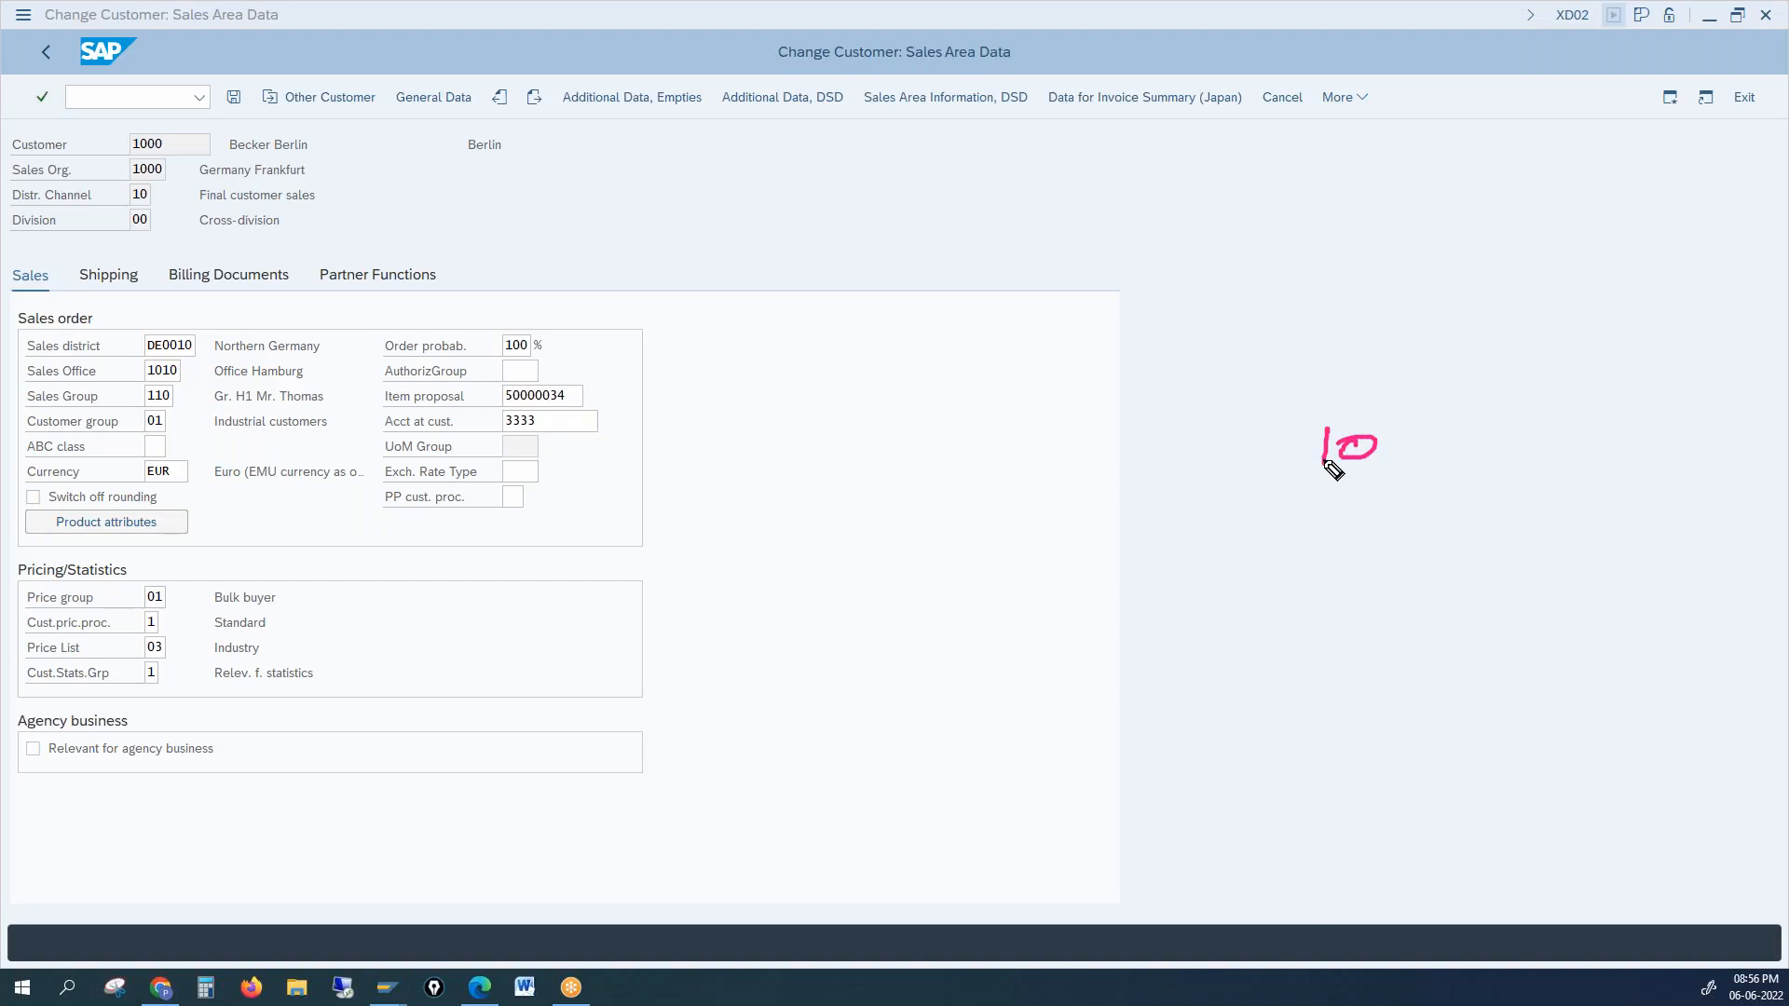
left_click_drag(1291, 479, 1429, 474)
mouse_move(793, 305)
left_mouse_down()
mouse_move(847, 295)
mouse_move(879, 320)
left_mouse_up()
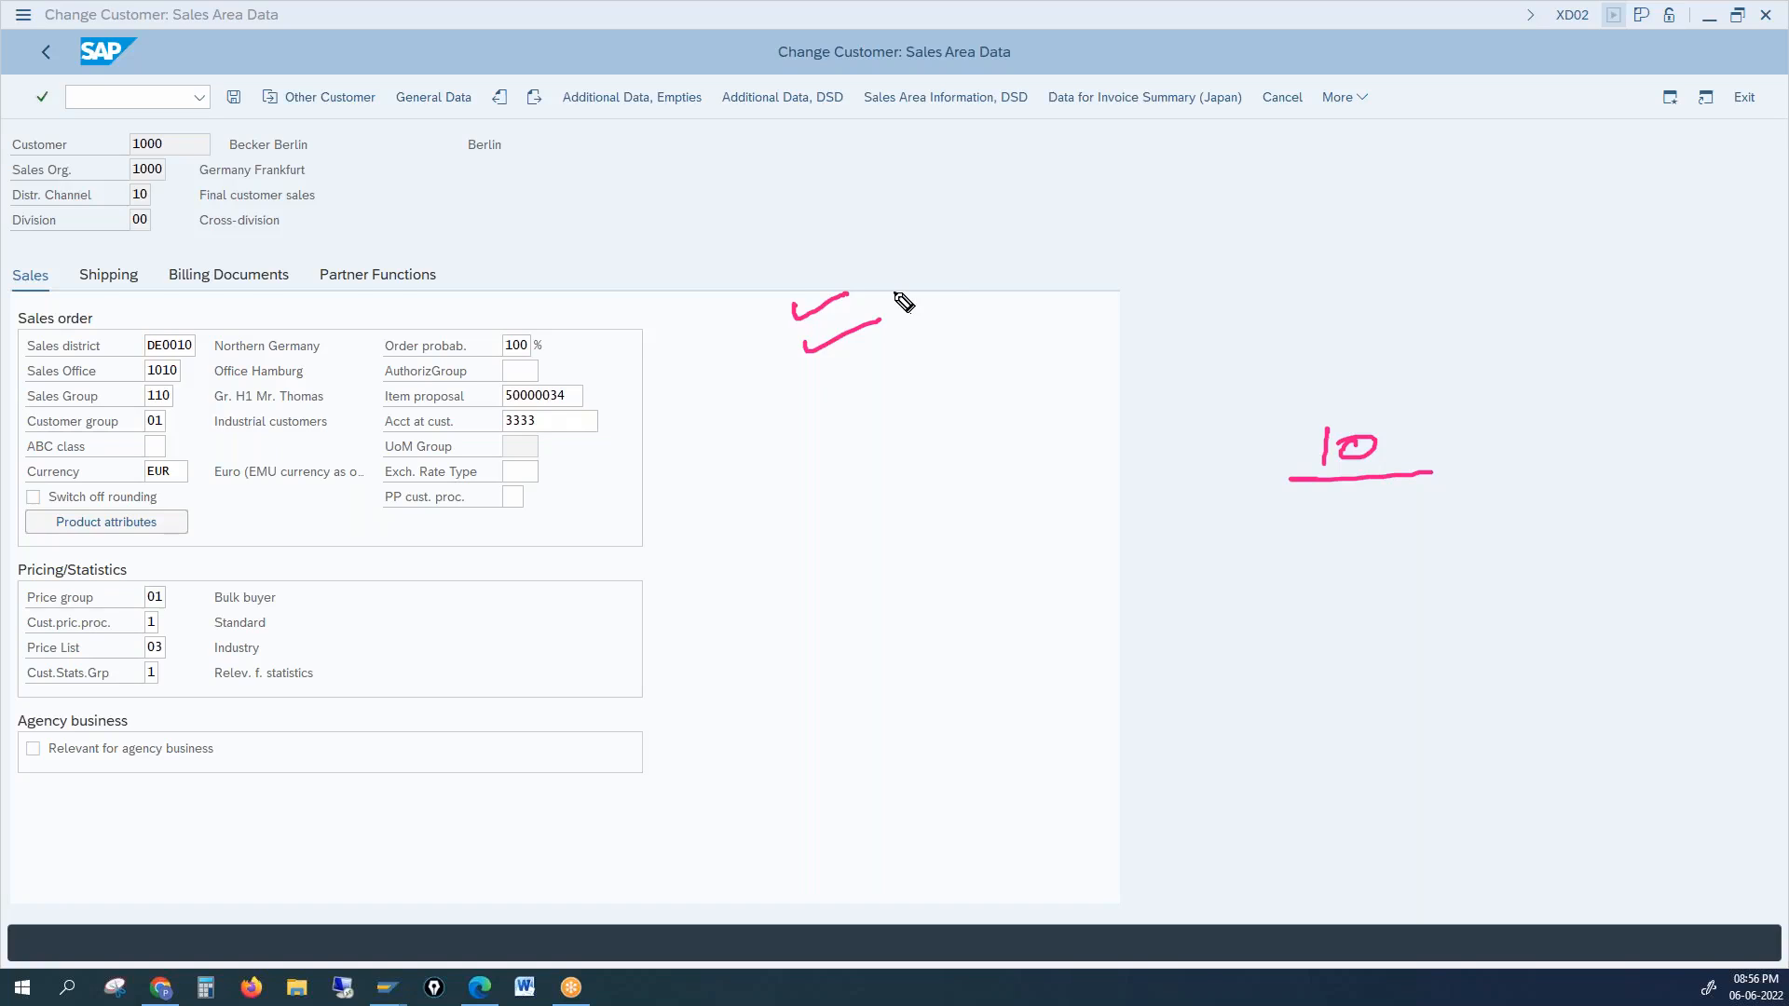
Step: Handwrite the number ranges 1 – 1000 and 10001 – 20000, ticking the second range
left_click_drag(902, 269, 982, 281)
left_click_drag(997, 272, 1075, 264)
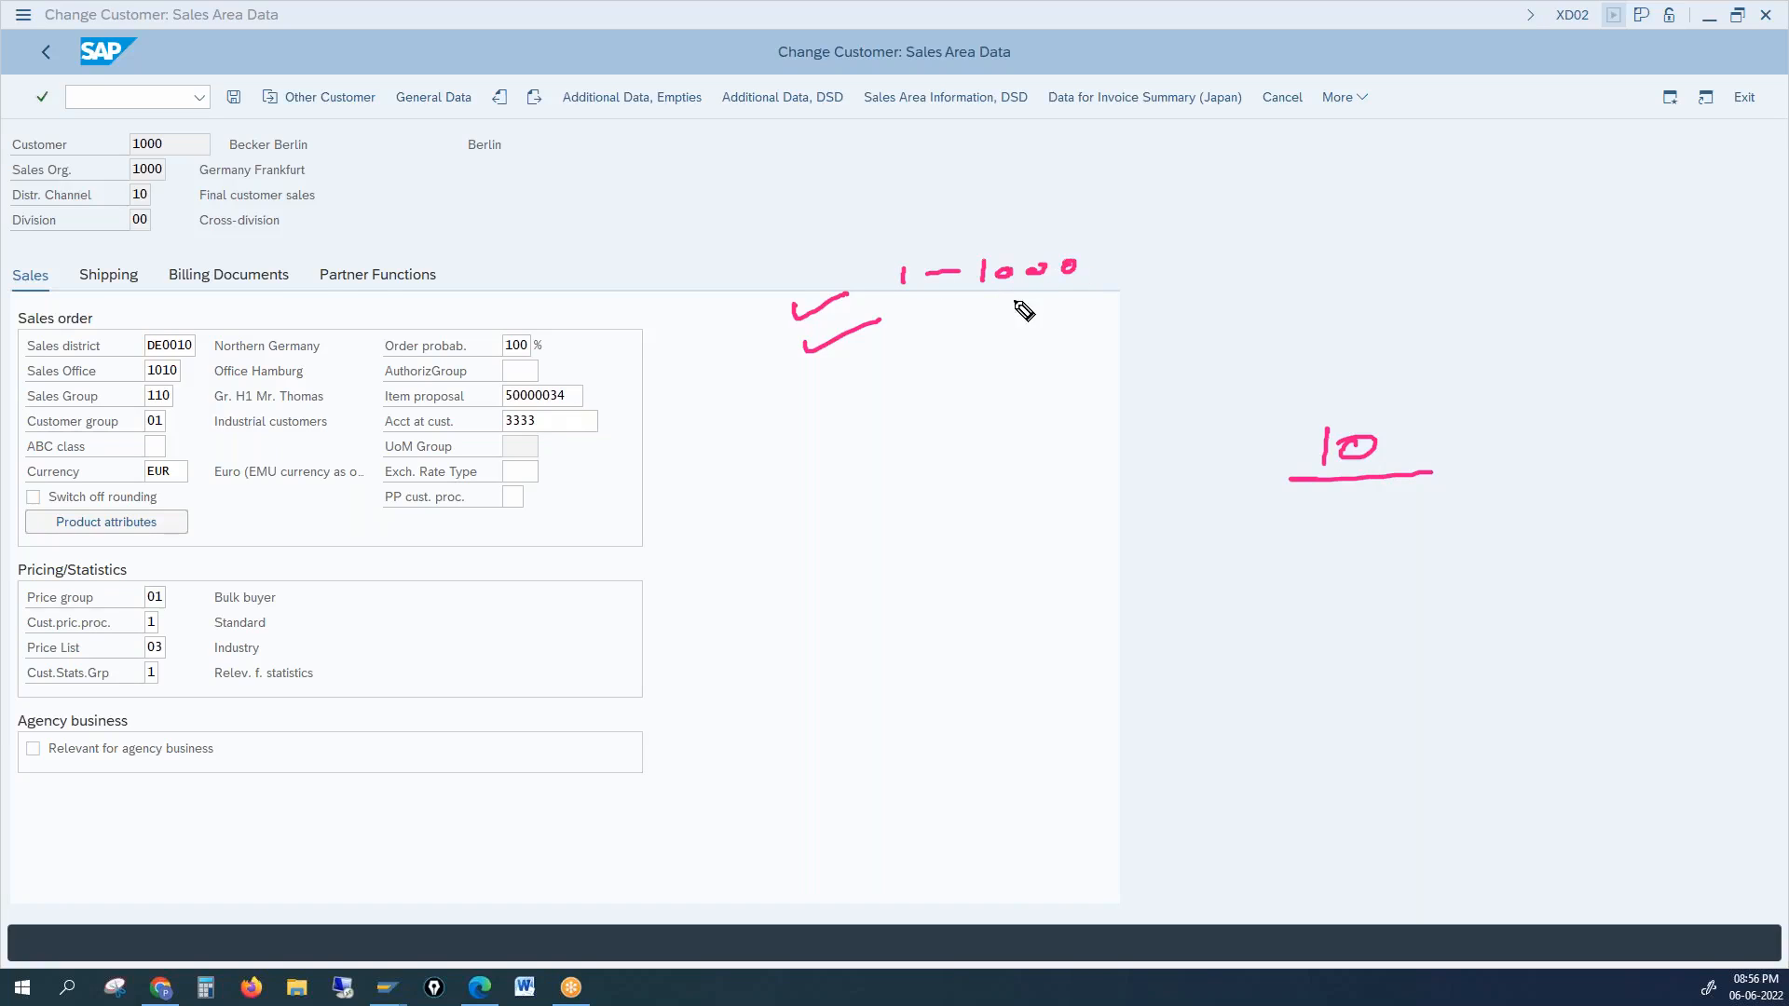
mouse_move(896, 325)
left_mouse_down()
mouse_move(895, 347)
mouse_move(983, 347)
left_mouse_up()
left_click_drag(1002, 338, 1104, 331)
left_click_drag(1127, 325, 1202, 326)
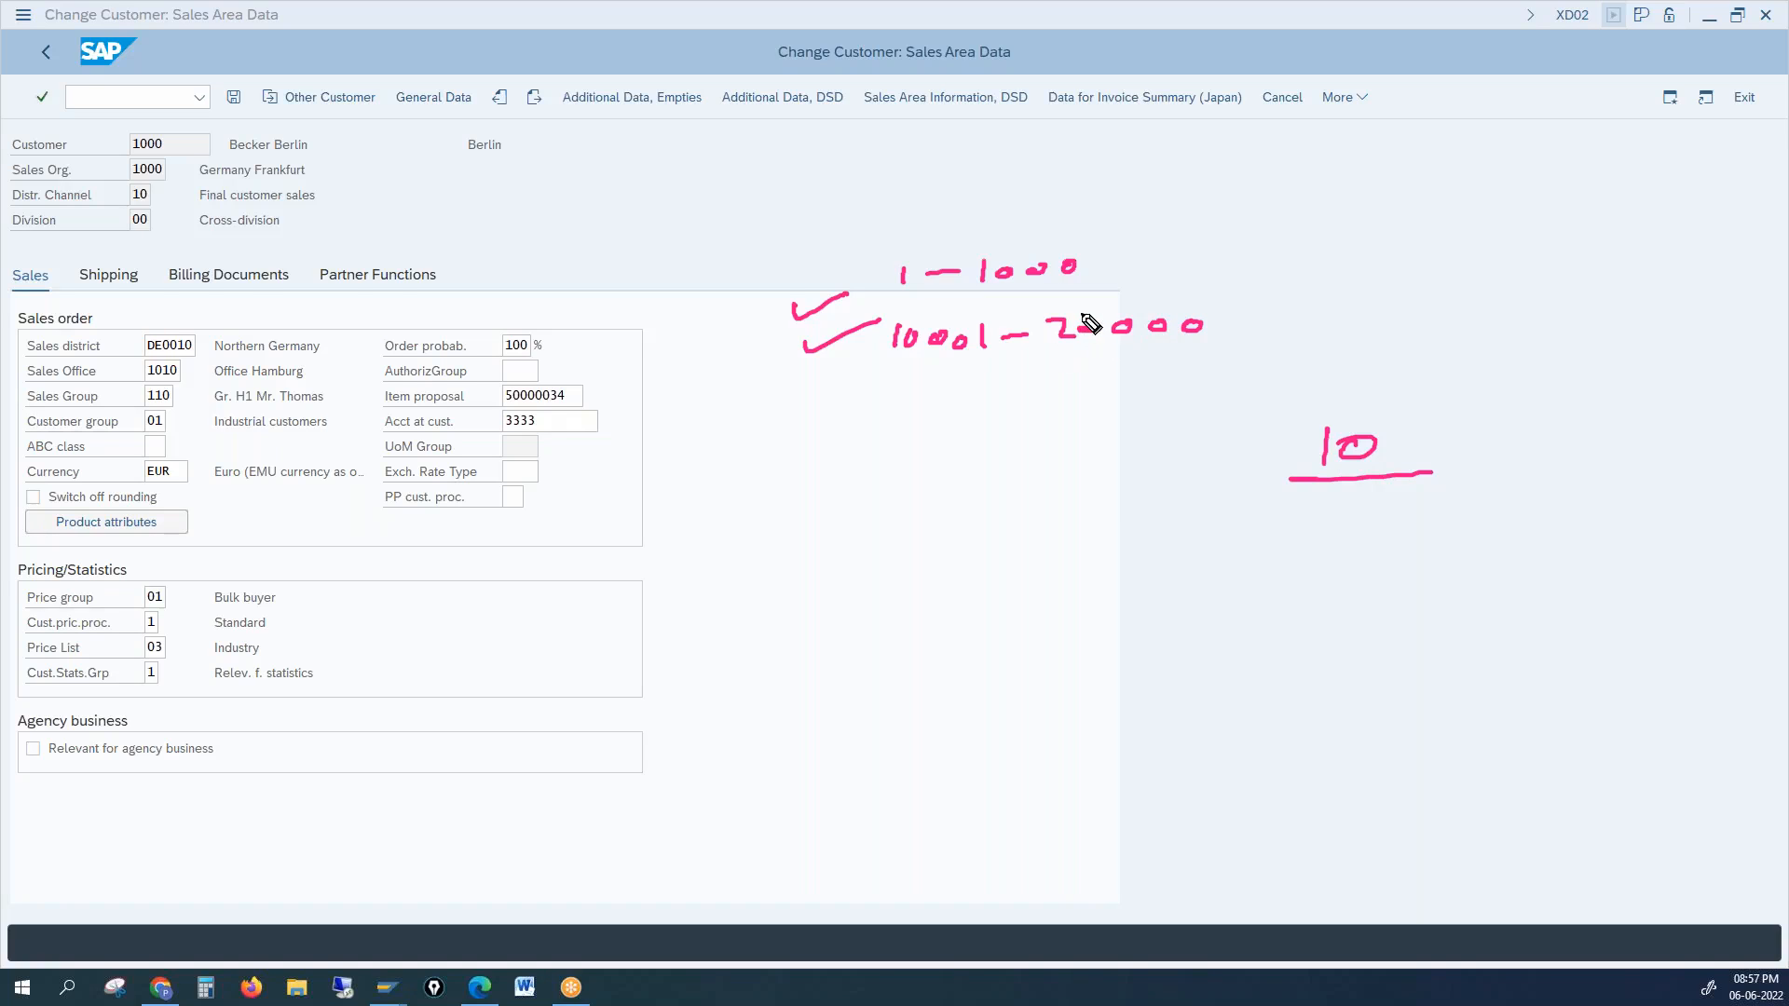
mouse_move(1079, 315)
left_mouse_down()
mouse_move(1142, 293)
mouse_move(1137, 239)
left_mouse_up()
Step: Write the letter ranges D1 – D1000 and I1 – I1000, then cross them out with an X
mouse_move(837, 415)
left_mouse_down()
mouse_move(839, 447)
mouse_move(934, 422)
mouse_move(983, 443)
mouse_move(1099, 429)
left_mouse_up()
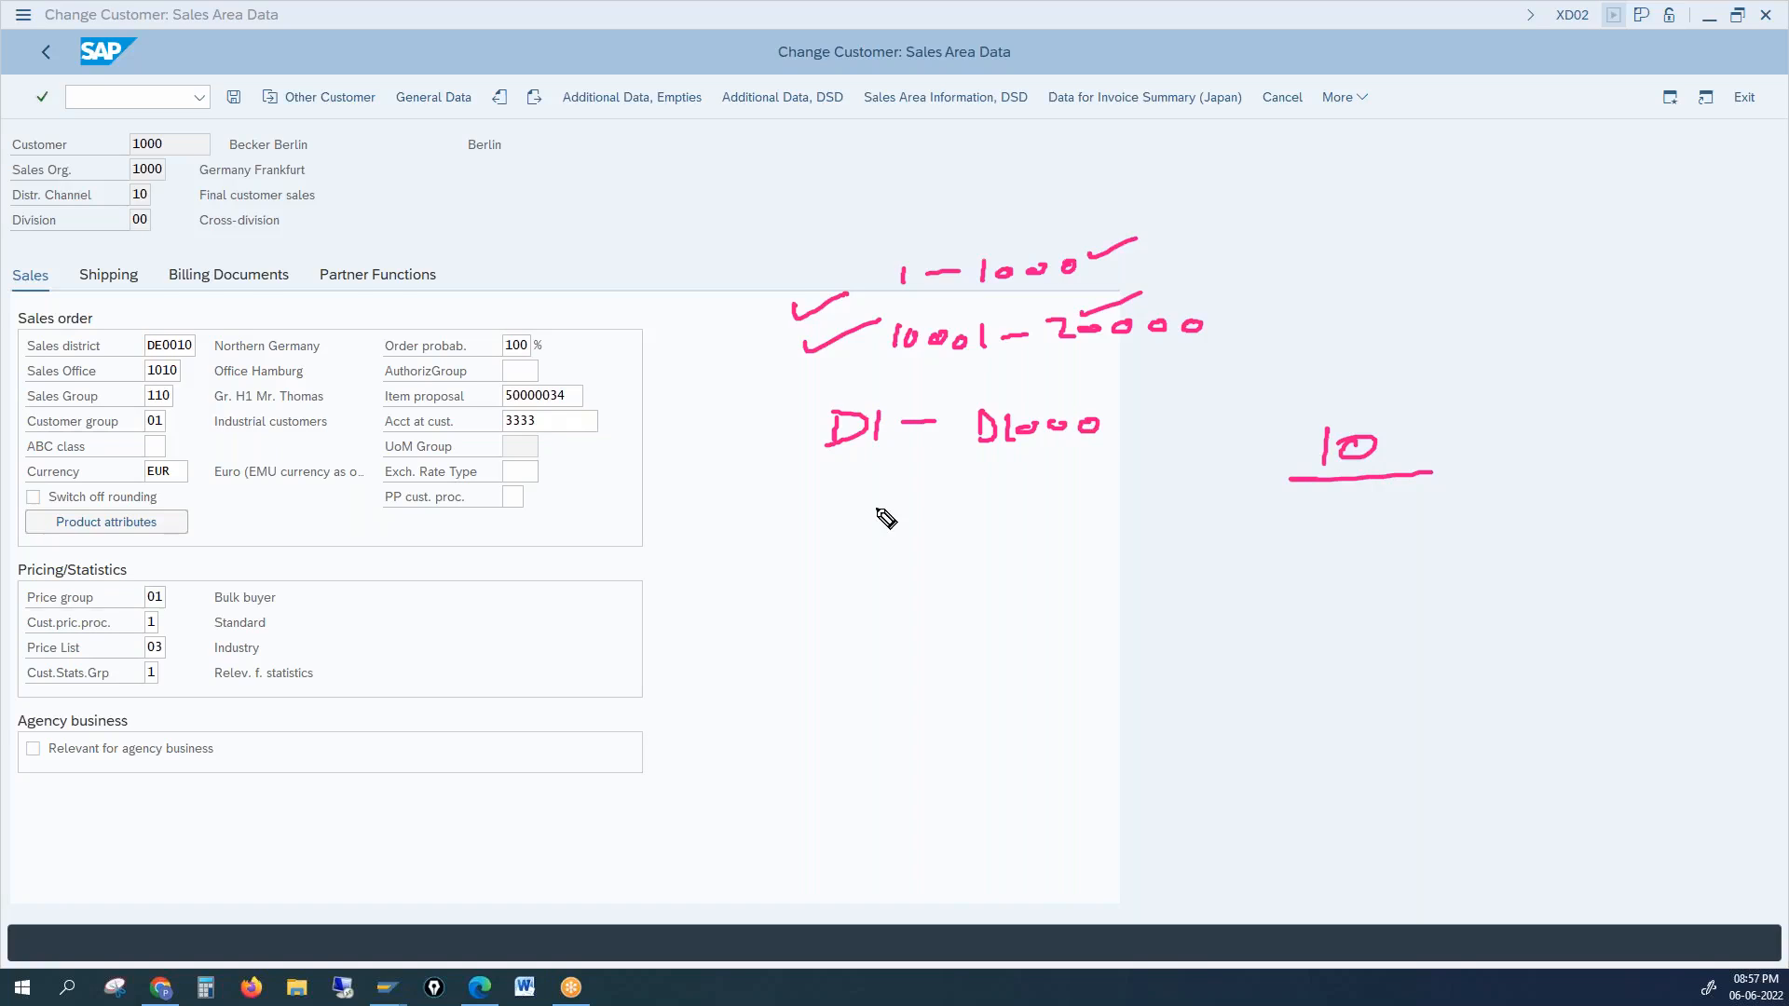
mouse_move(820, 508)
left_mouse_down()
mouse_move(850, 506)
mouse_move(835, 535)
left_mouse_up()
mouse_move(820, 537)
left_mouse_down()
mouse_move(873, 541)
mouse_move(989, 501)
left_mouse_up()
left_click_drag(978, 502, 989, 529)
left_click_drag(1014, 508, 1012, 524)
left_click_drag(1031, 511, 1103, 510)
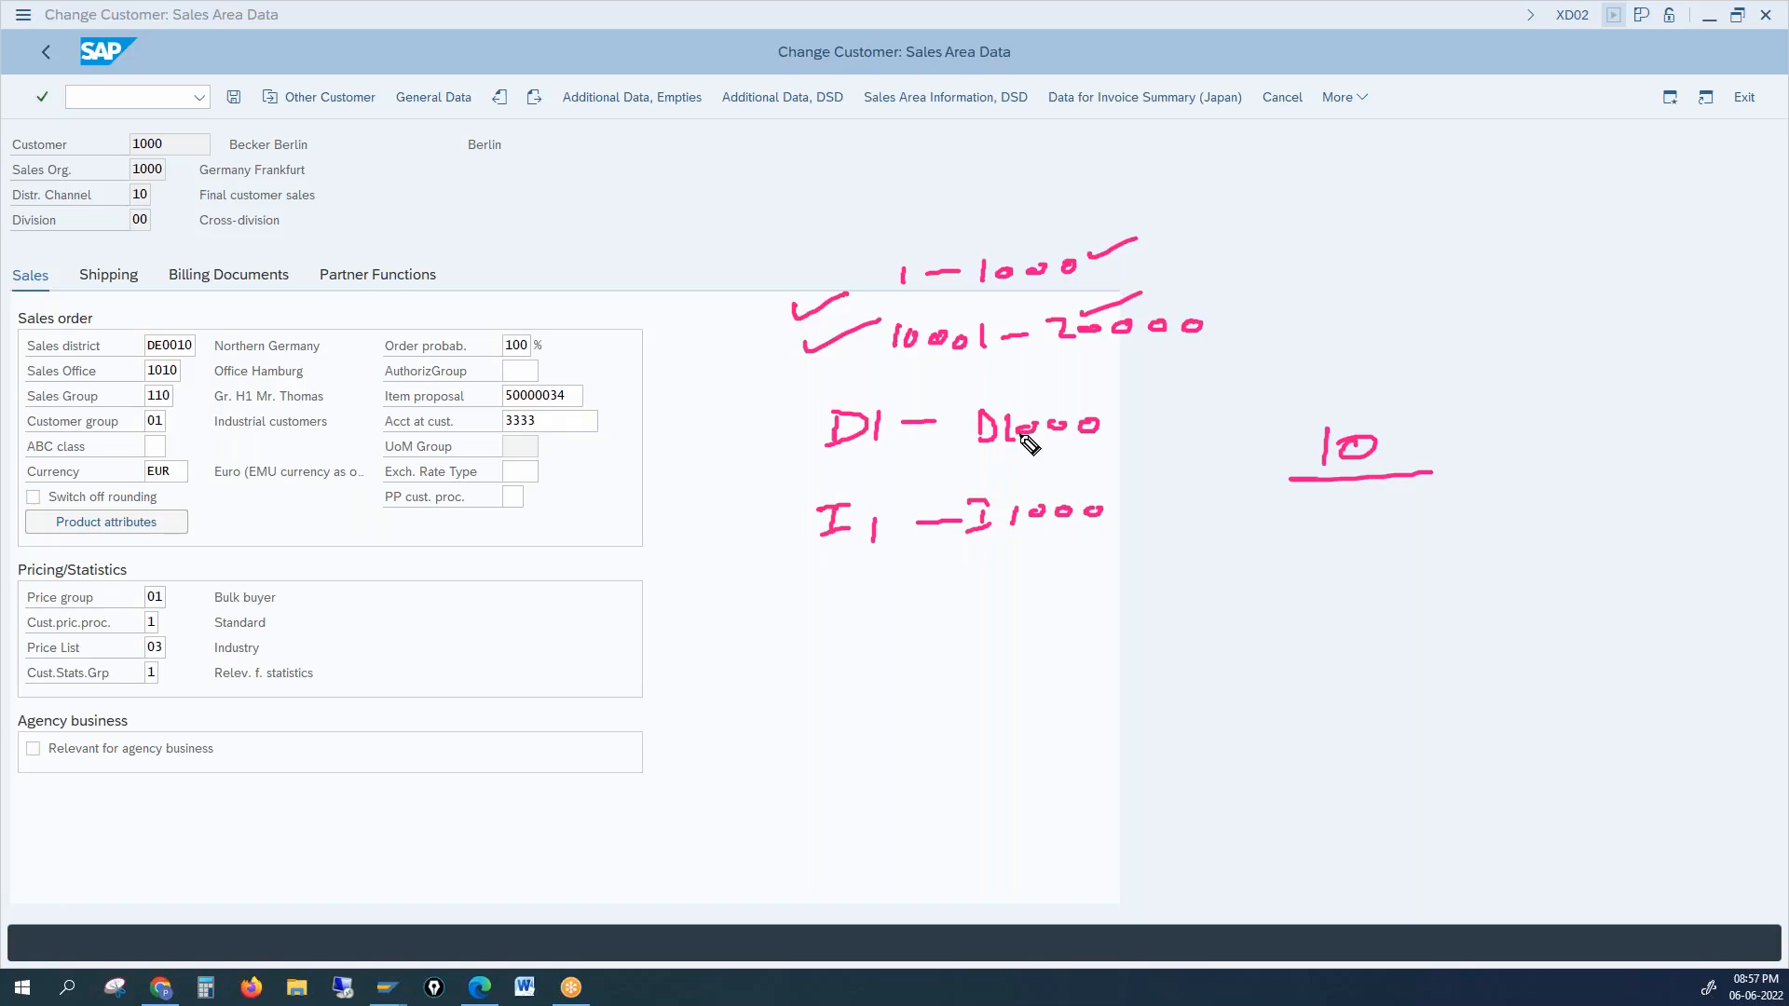
left_click_drag(877, 395, 985, 504)
left_click_drag(980, 419, 893, 509)
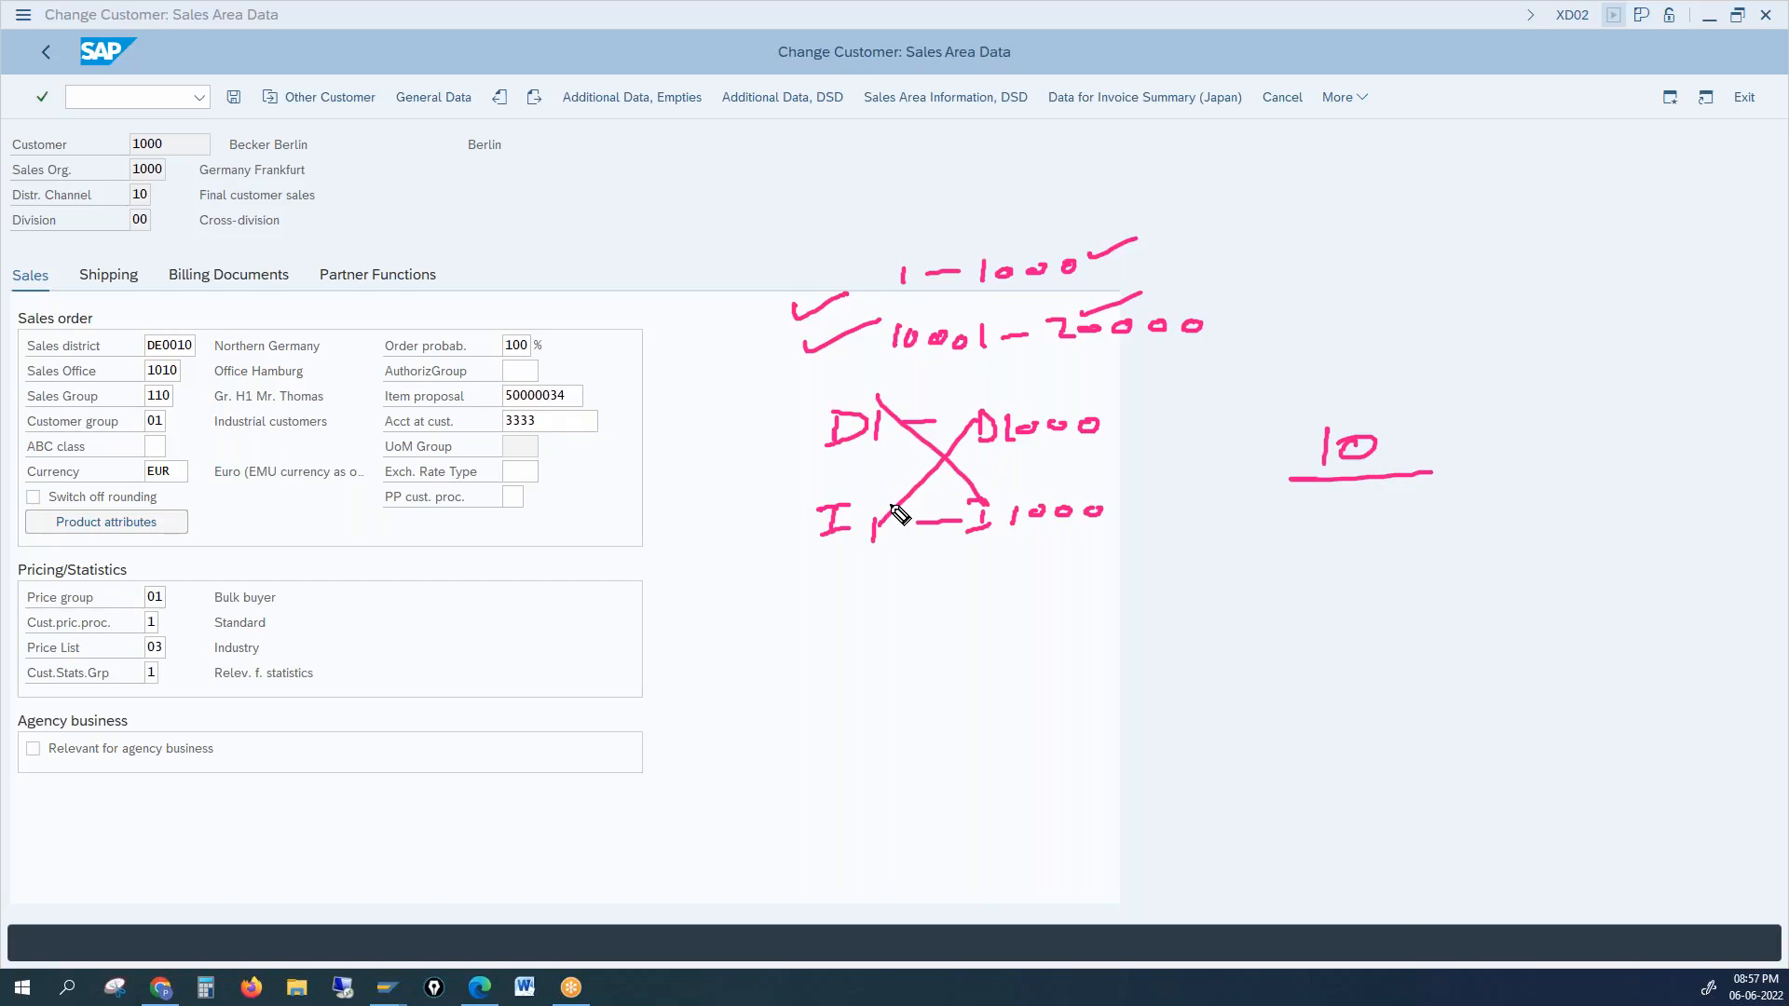
Step: Write the note 'Alp' with a second word below it and tick that word
mouse_move(1063, 637)
left_mouse_down()
mouse_move(1070, 619)
mouse_move(1146, 615)
left_mouse_up()
left_click_drag(1082, 704, 1202, 681)
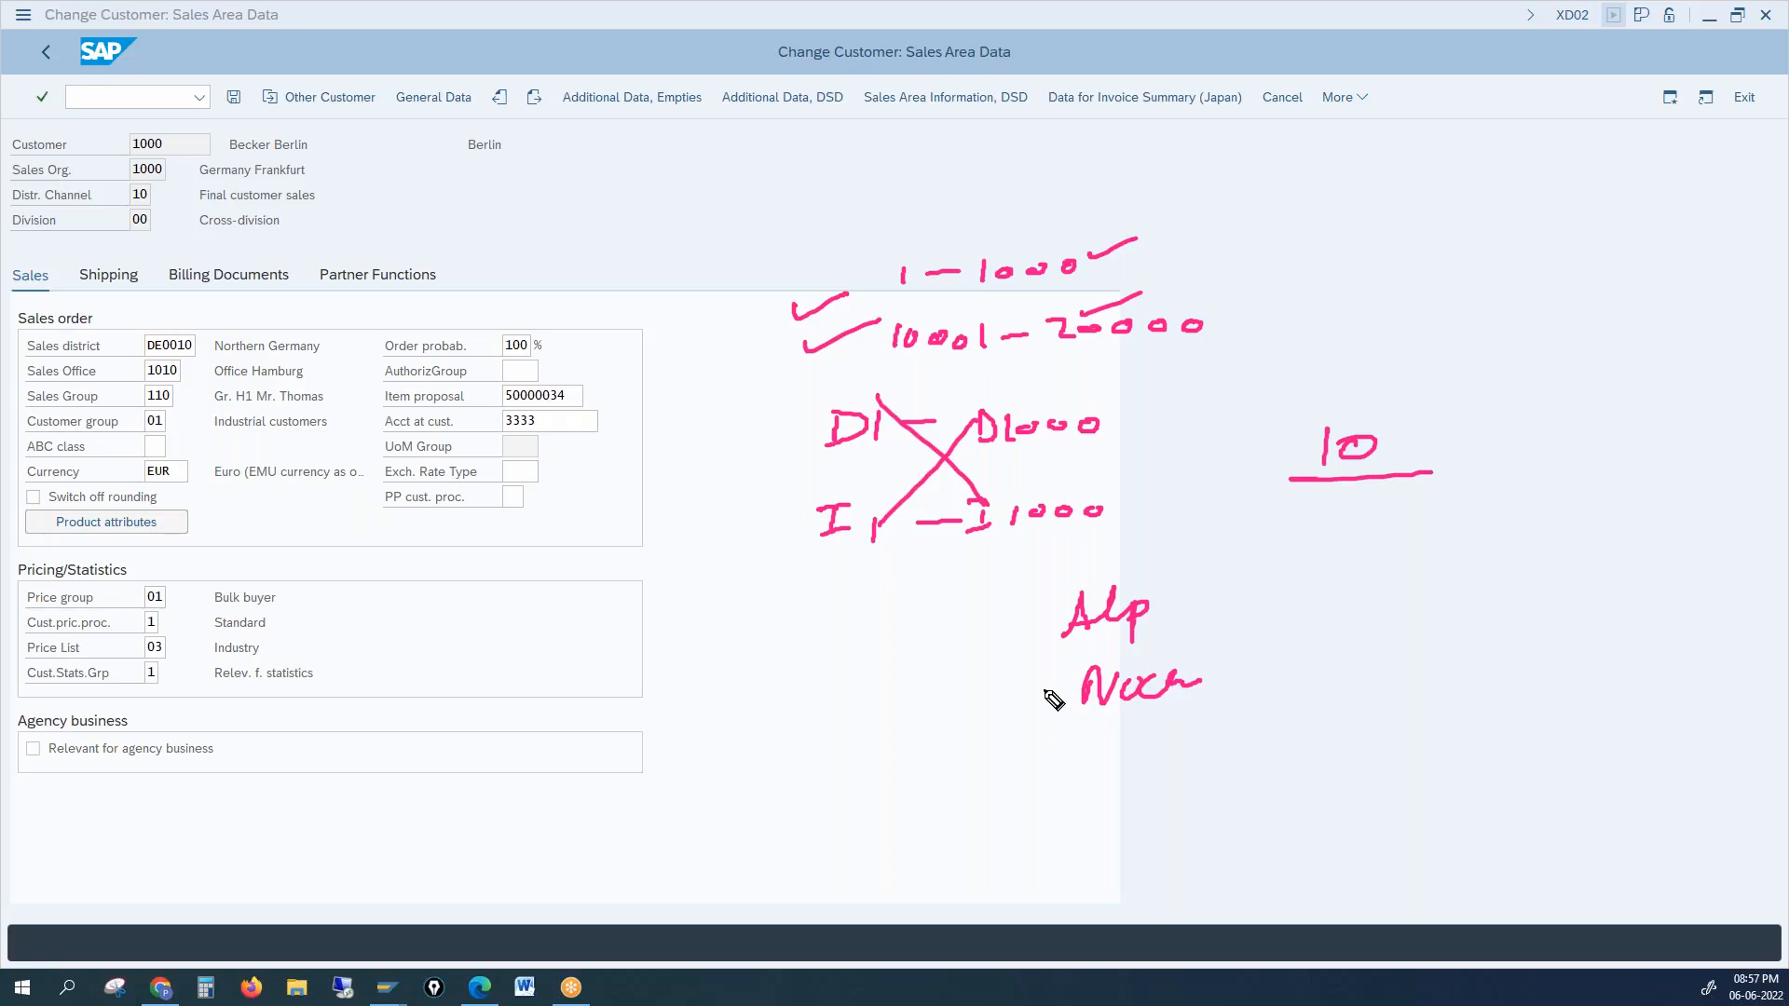
mouse_move(1111, 745)
left_mouse_down()
mouse_move(1115, 766)
mouse_move(1335, 624)
left_mouse_up()
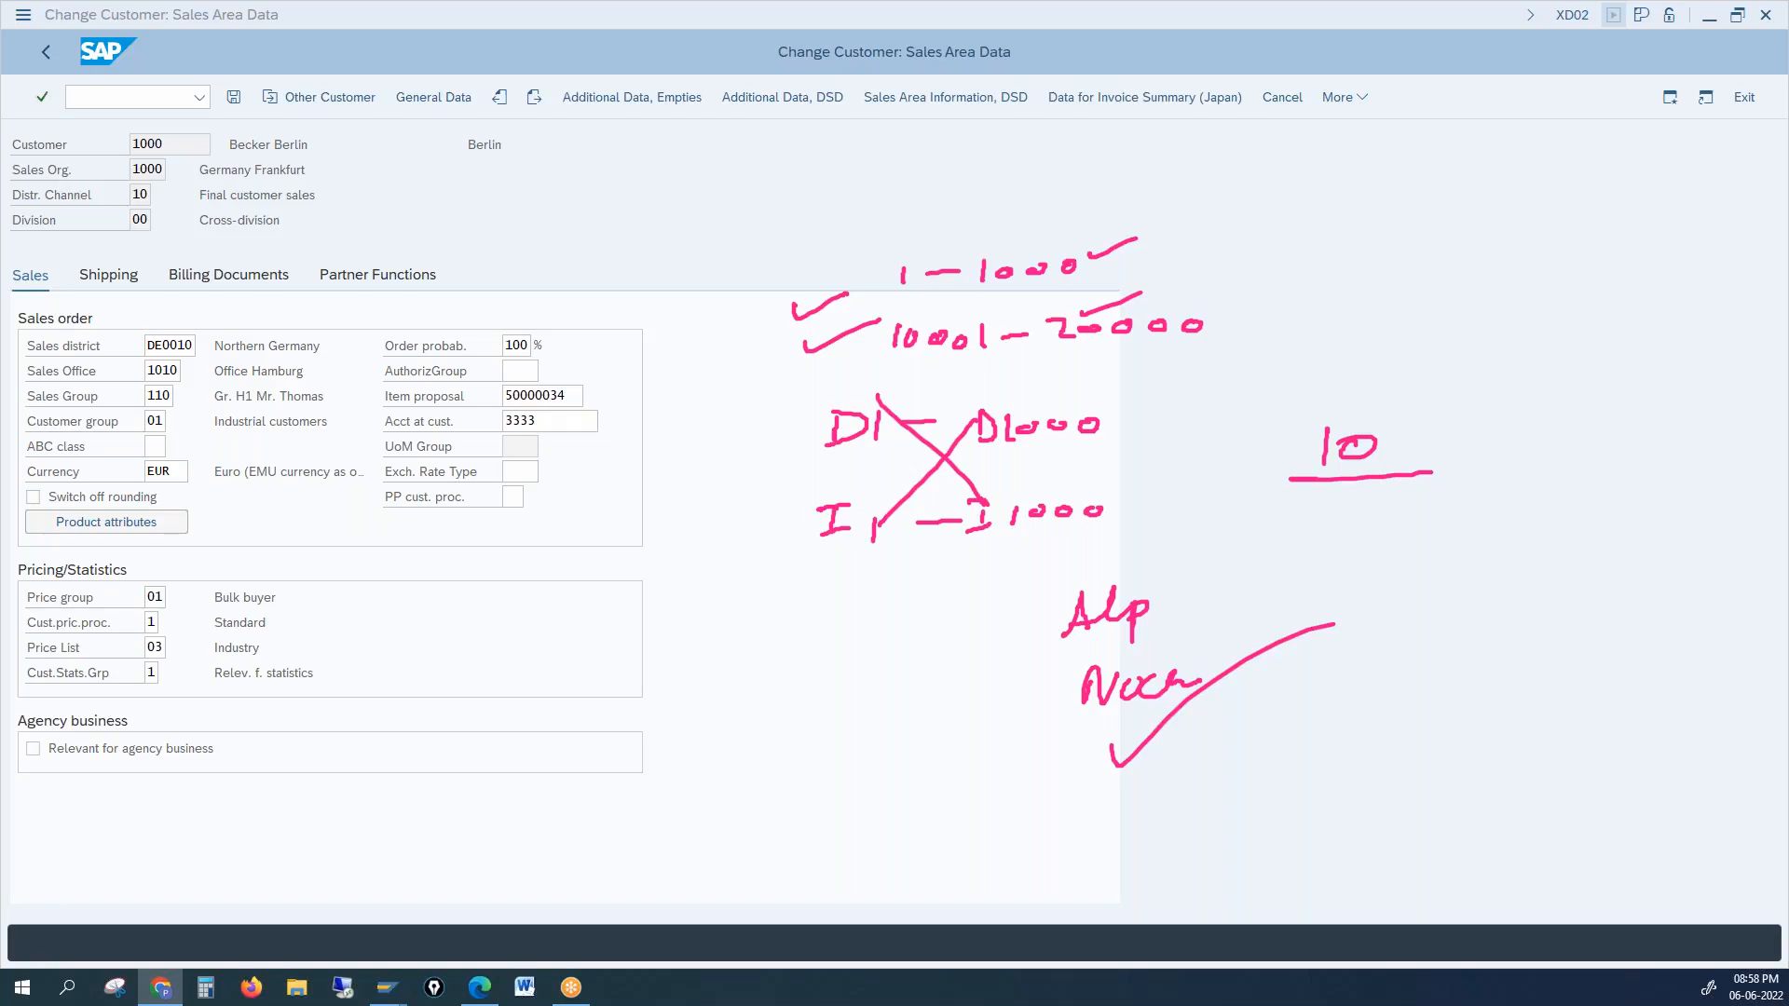
left_click(74, 624)
left_click(74, 653)
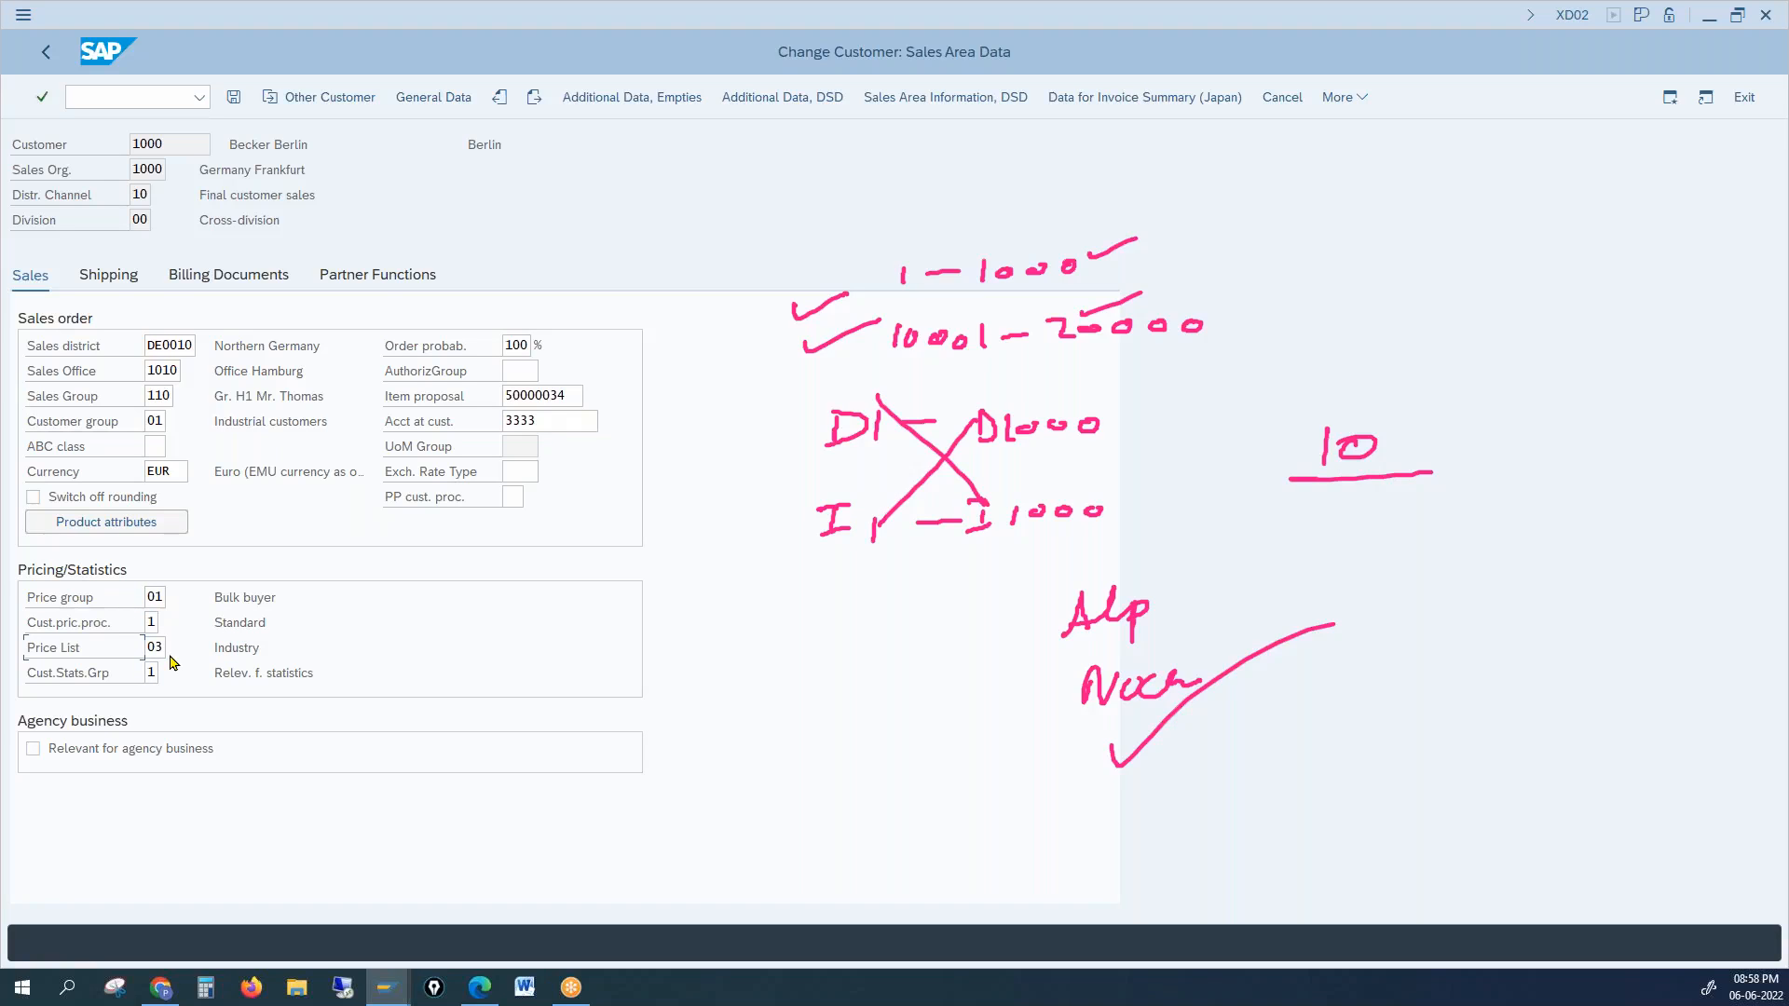
double_click(153, 598)
double_click(155, 648)
left_click_drag(215, 597, 277, 601)
left_click(155, 596)
left_click(194, 141)
left_click_drag(194, 142, 131, 143)
left_click(155, 597)
left_click(53, 616)
mouse_move(384, 995)
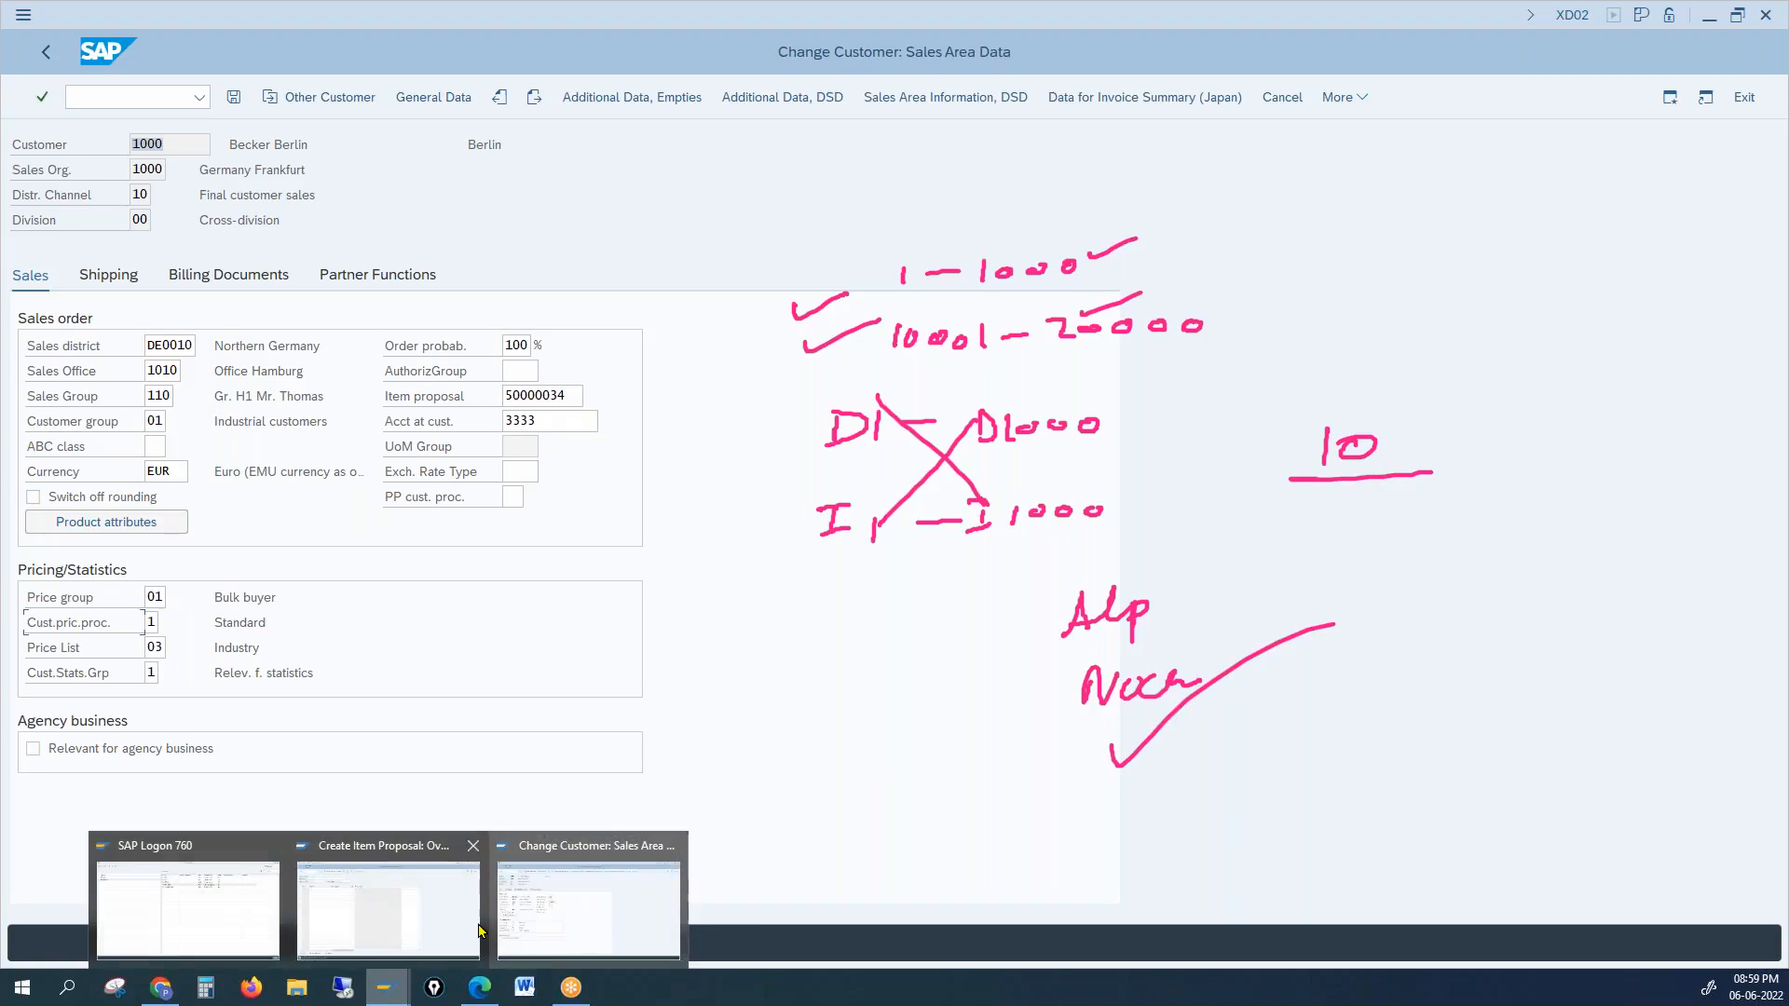
Step: From the Create Item Proposal window, run /nspro to launch customizing, triggering a connection-reset error
left_click(394, 927)
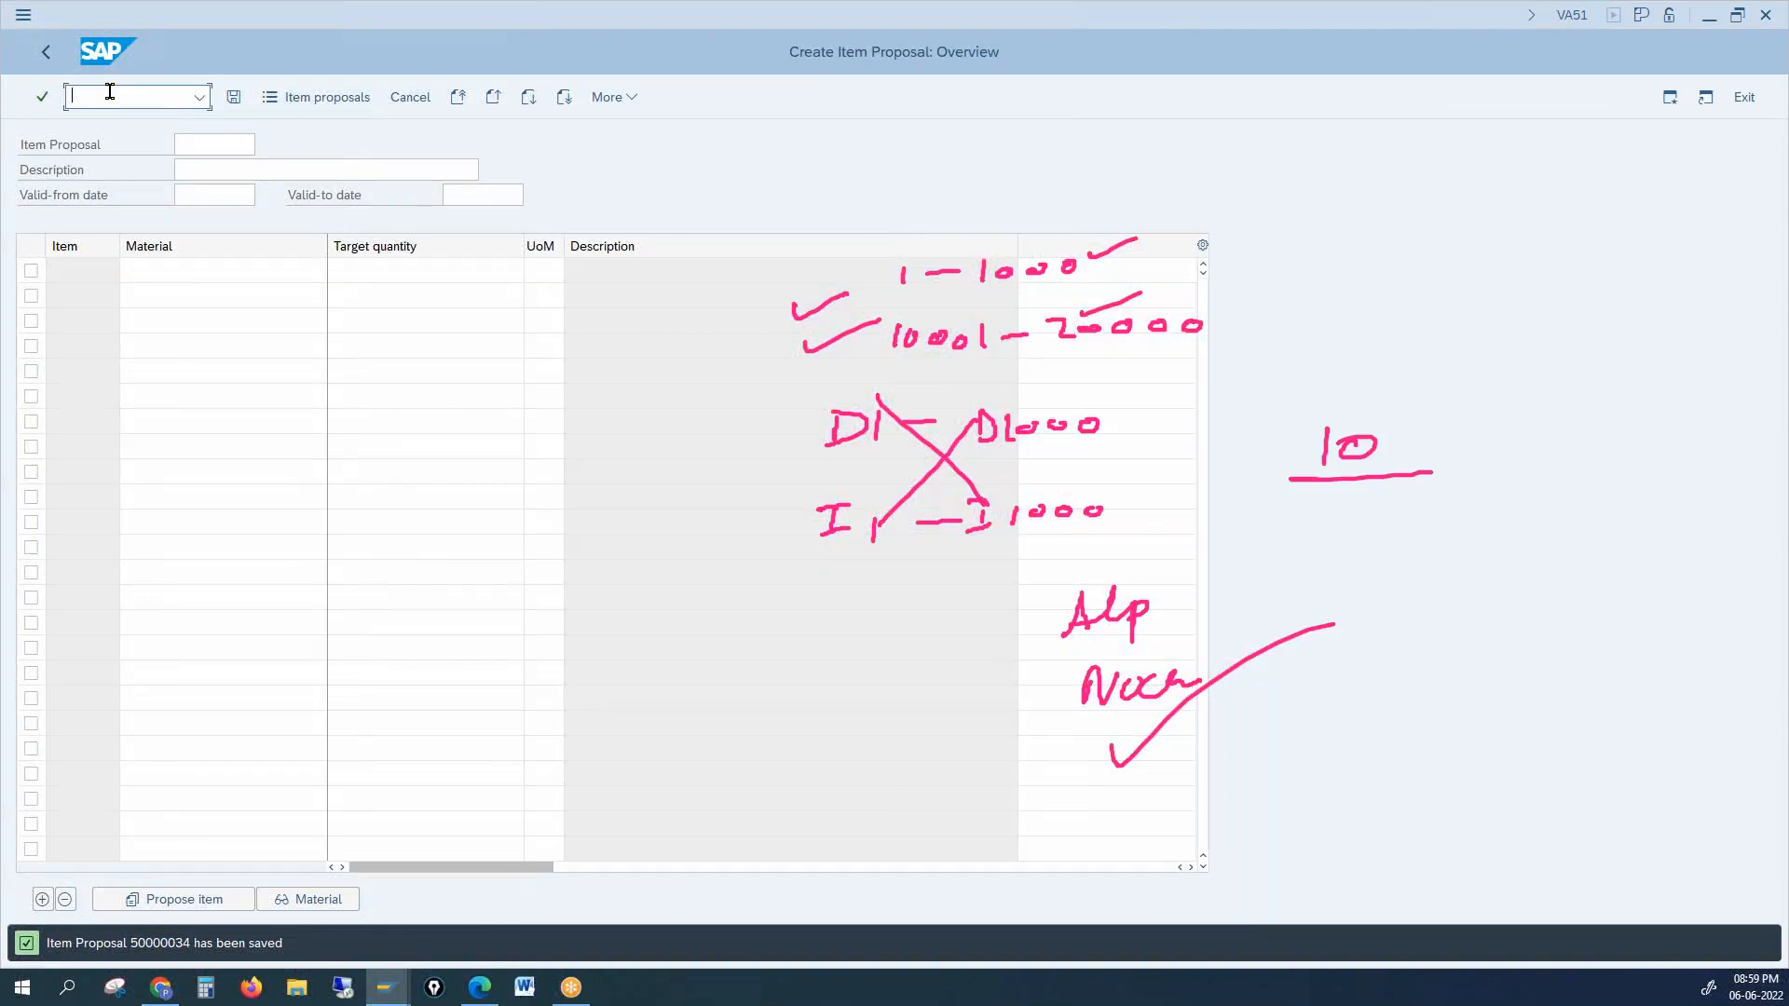
type("/nspro")
key("Return")
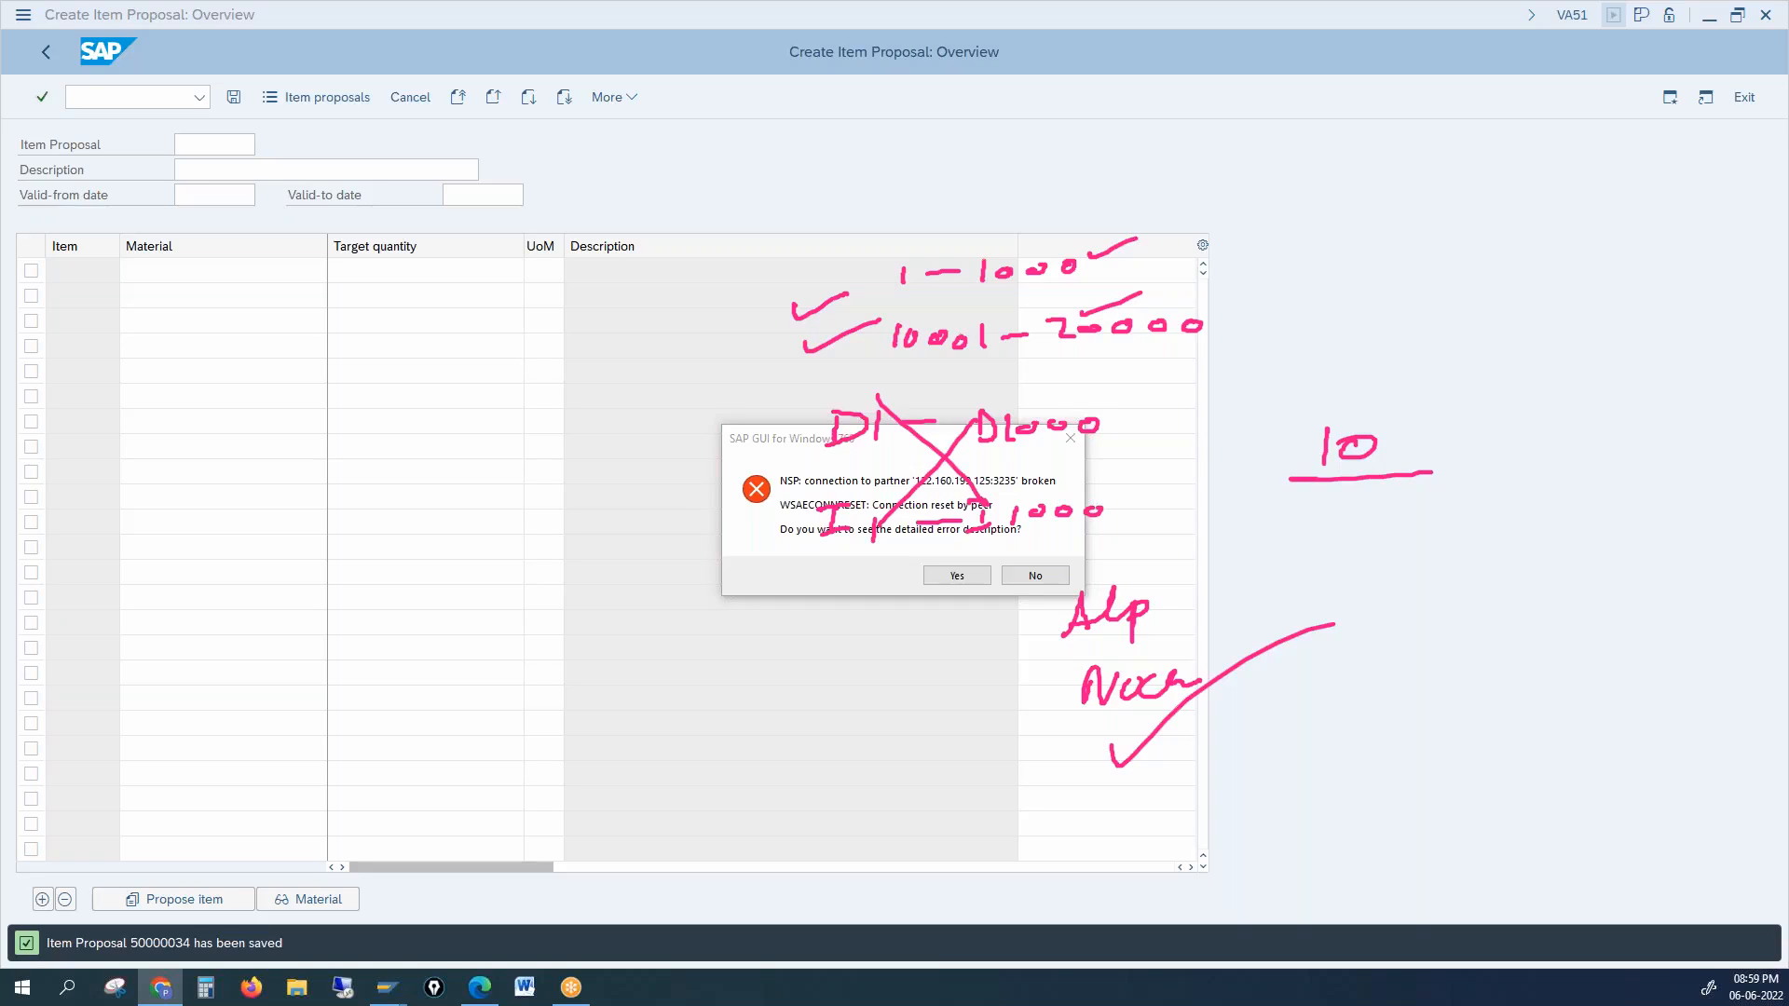
Step: Dismiss the connection error and reopen the ECC NEW connection to reach its client 800 logon screen
left_click(1035, 576)
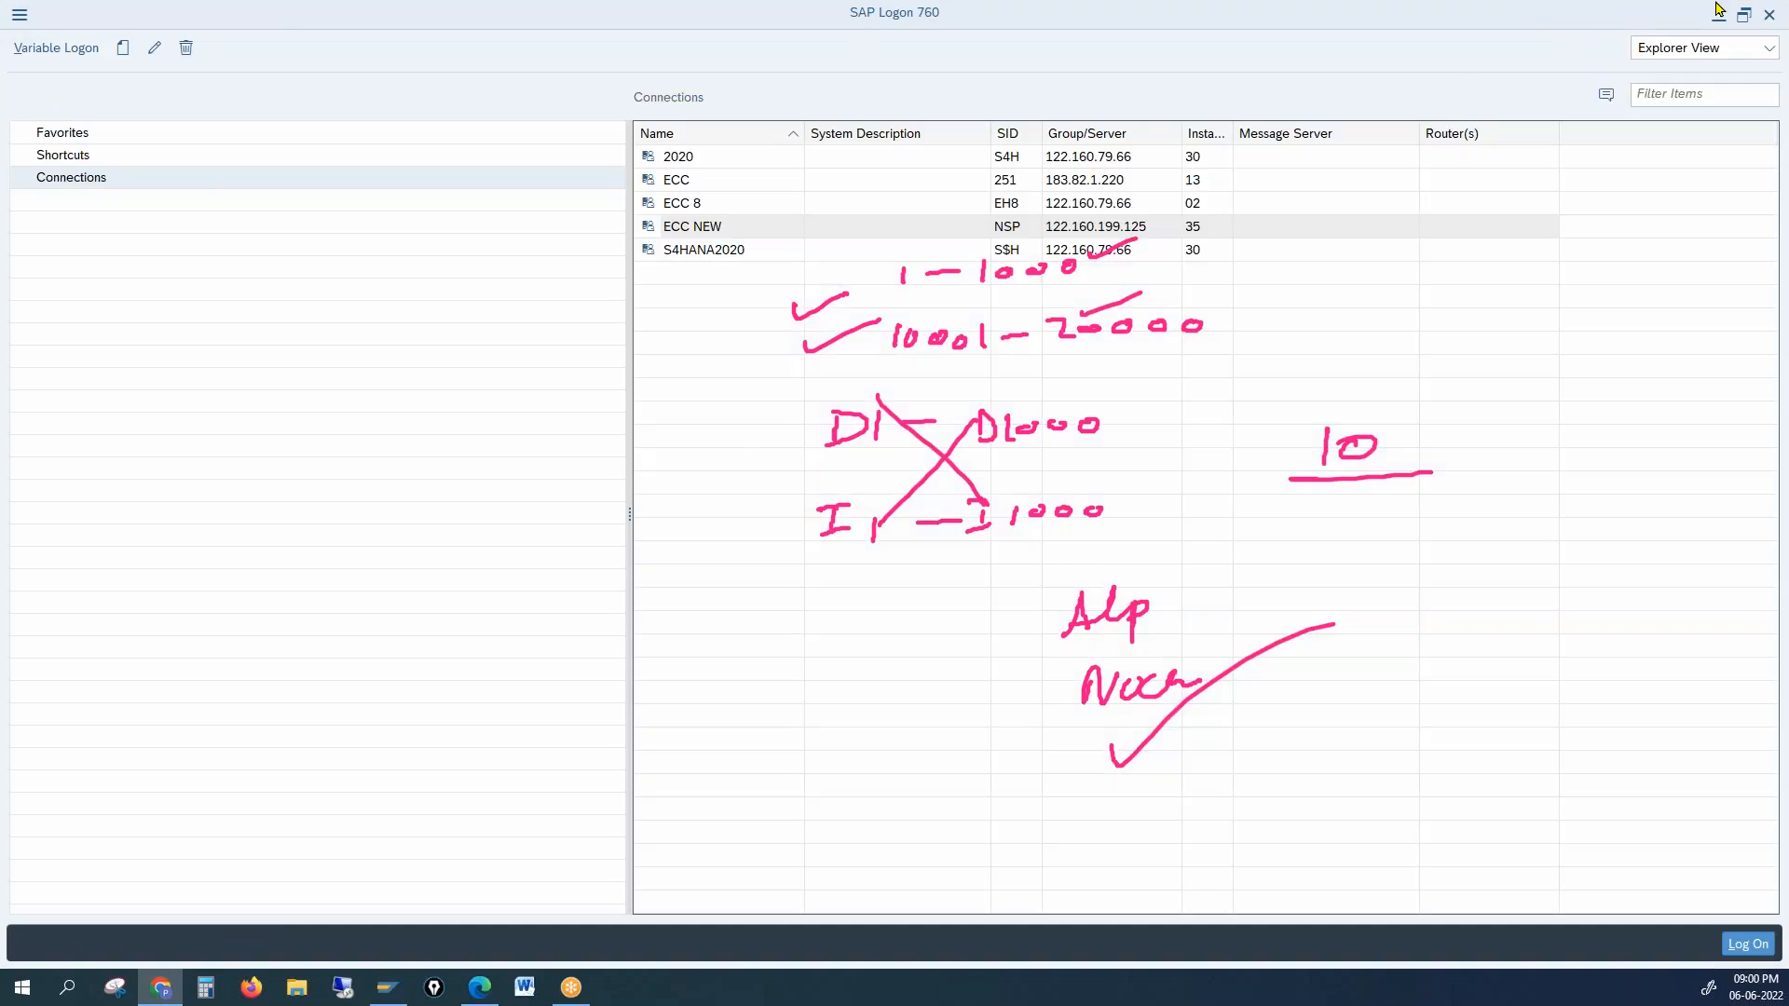
left_click(697, 227)
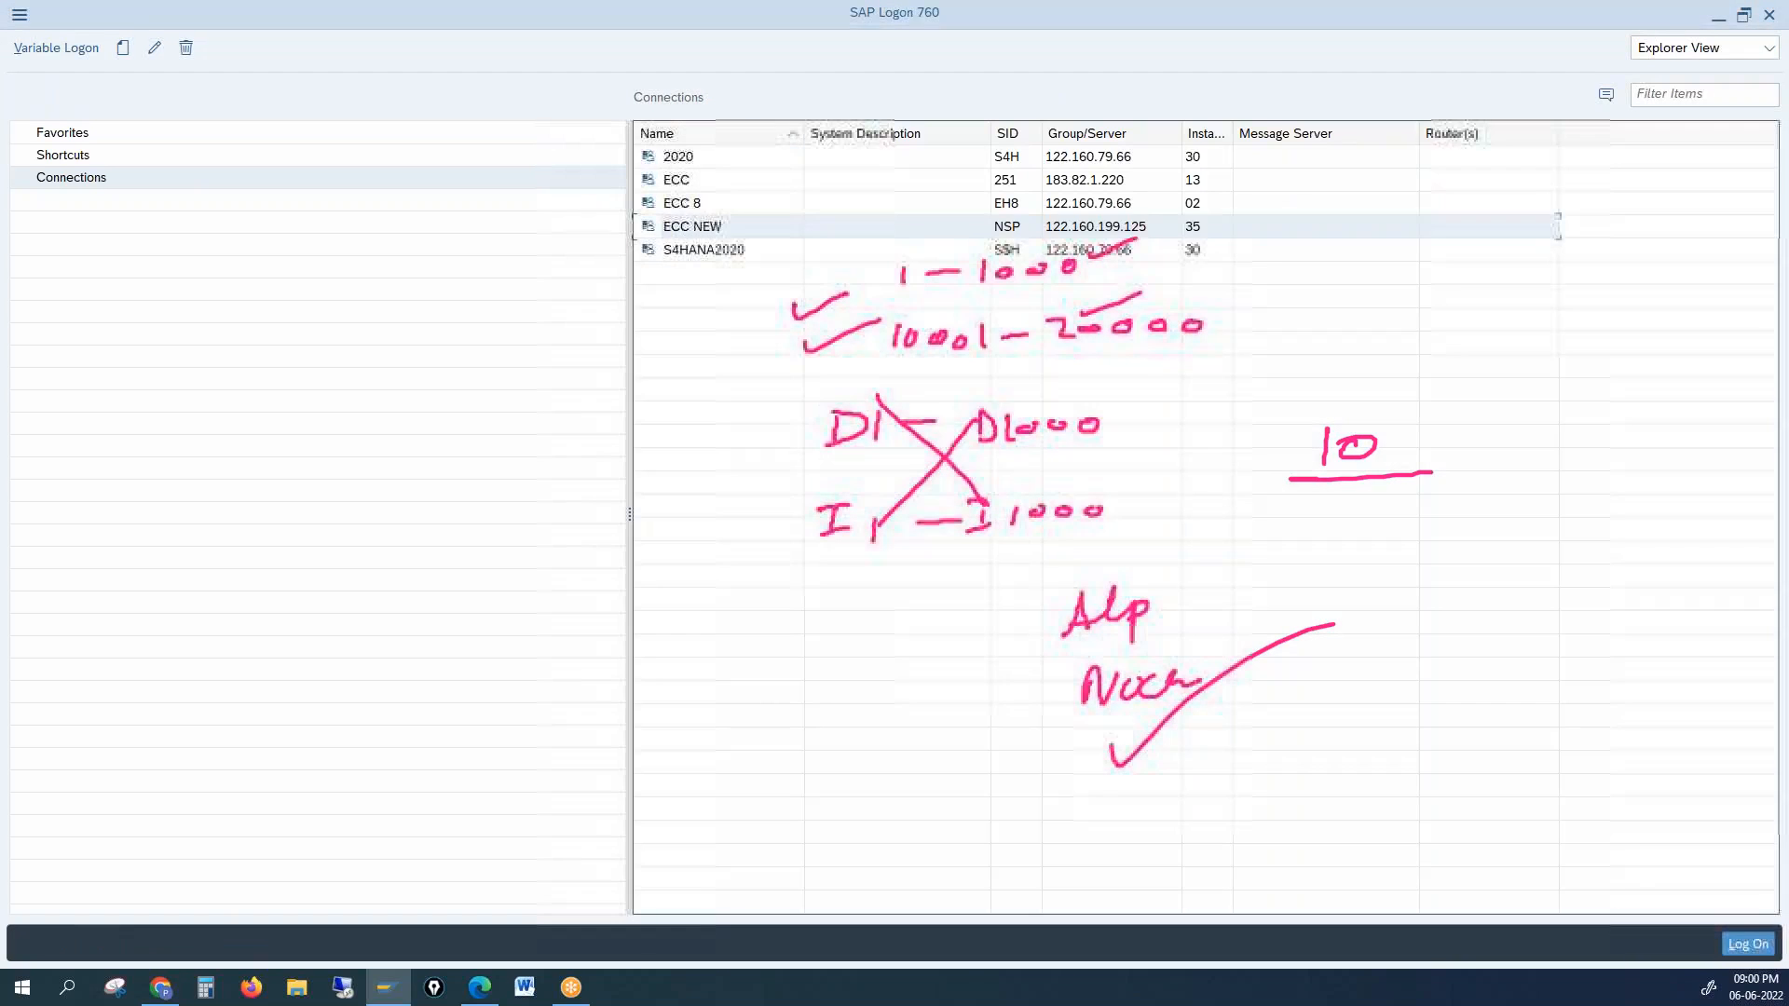
double_click(693, 227)
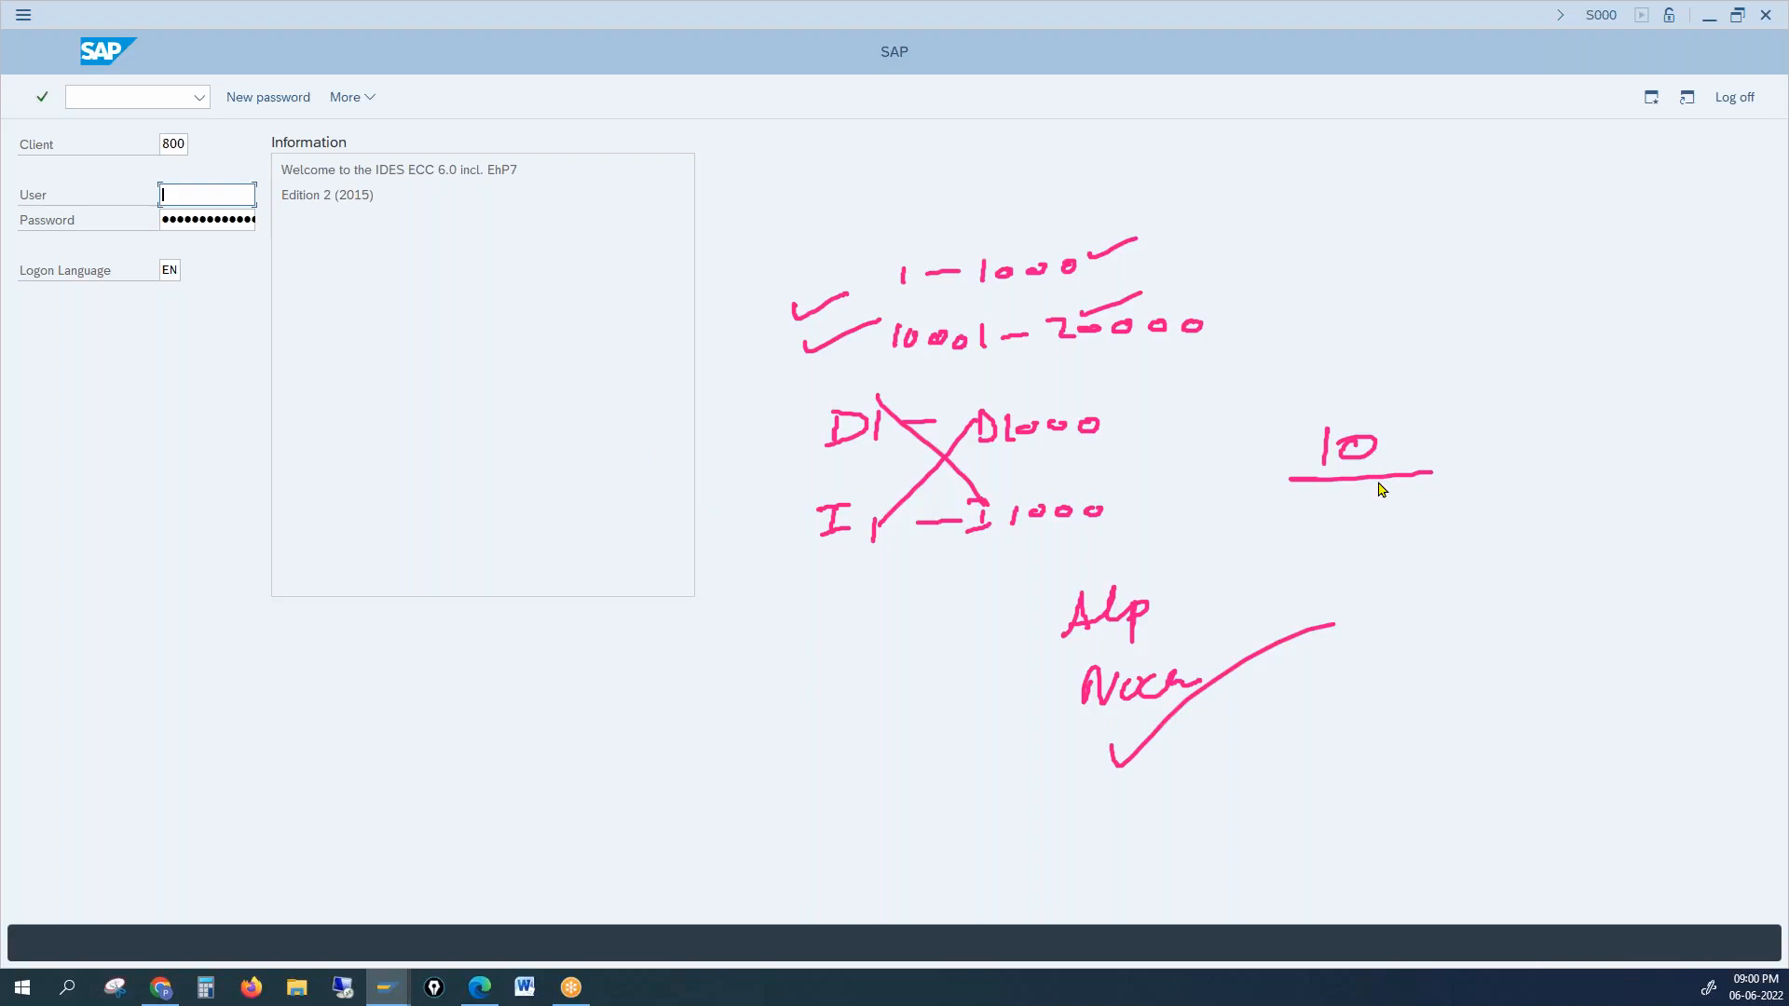
key("alt+Tab")
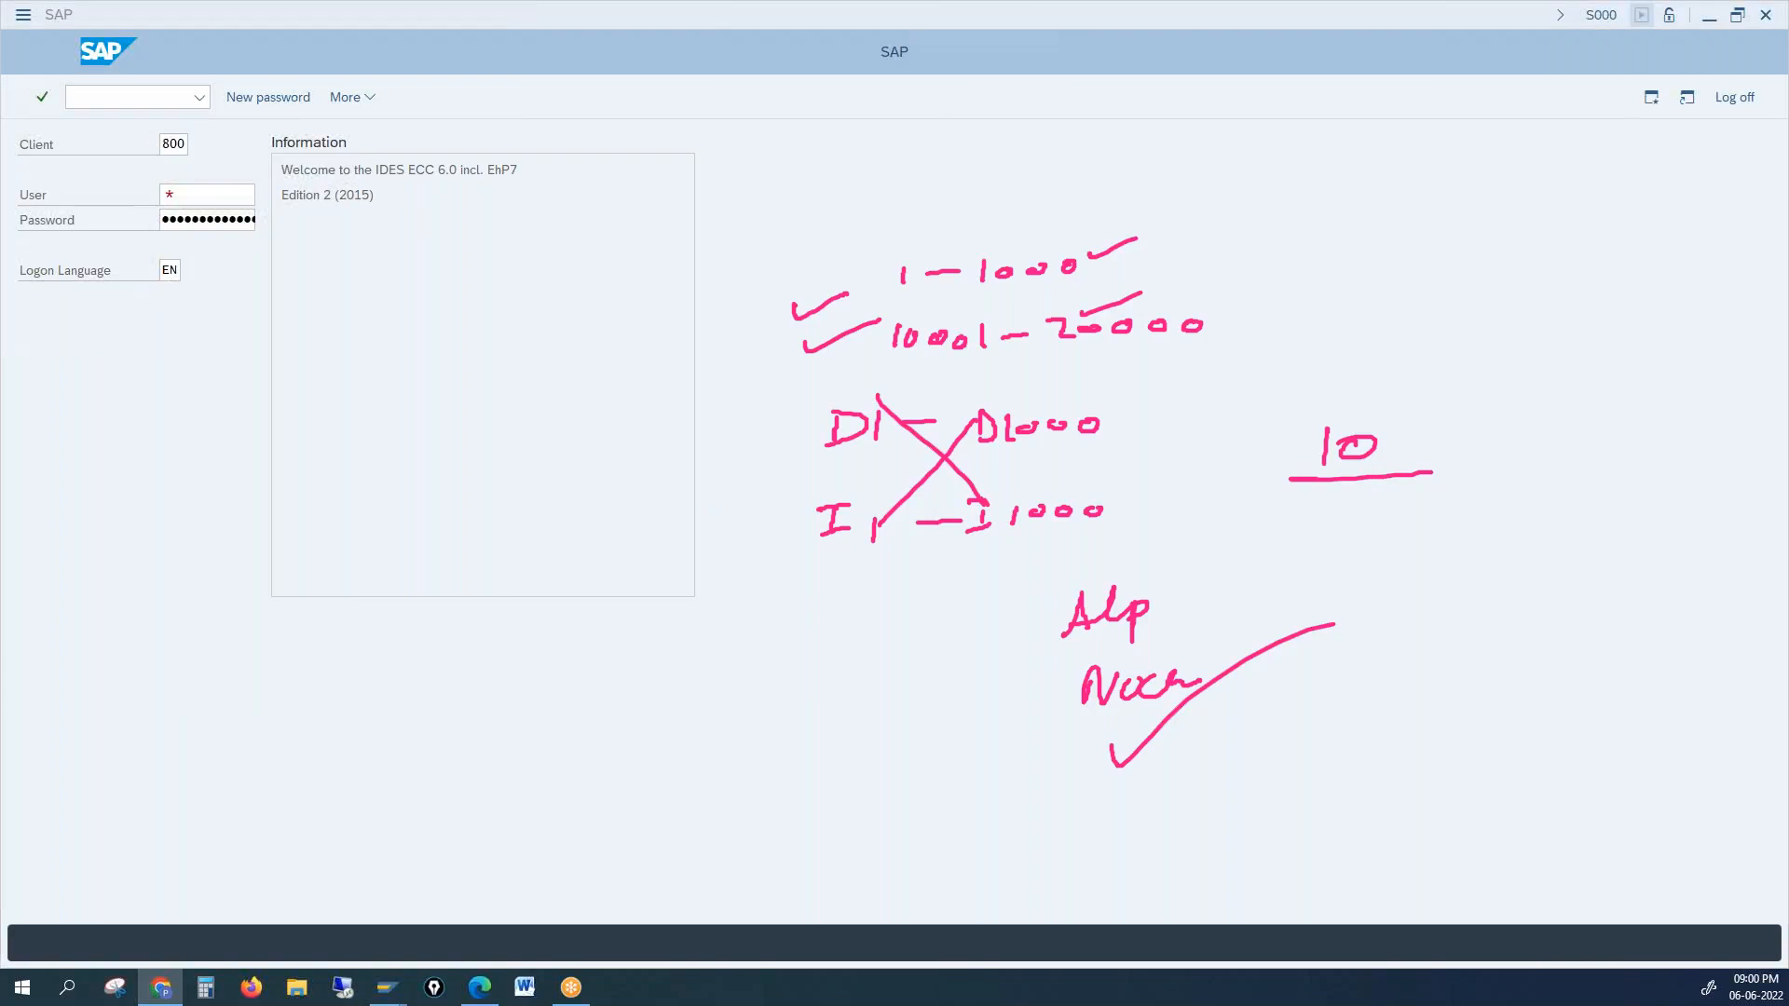